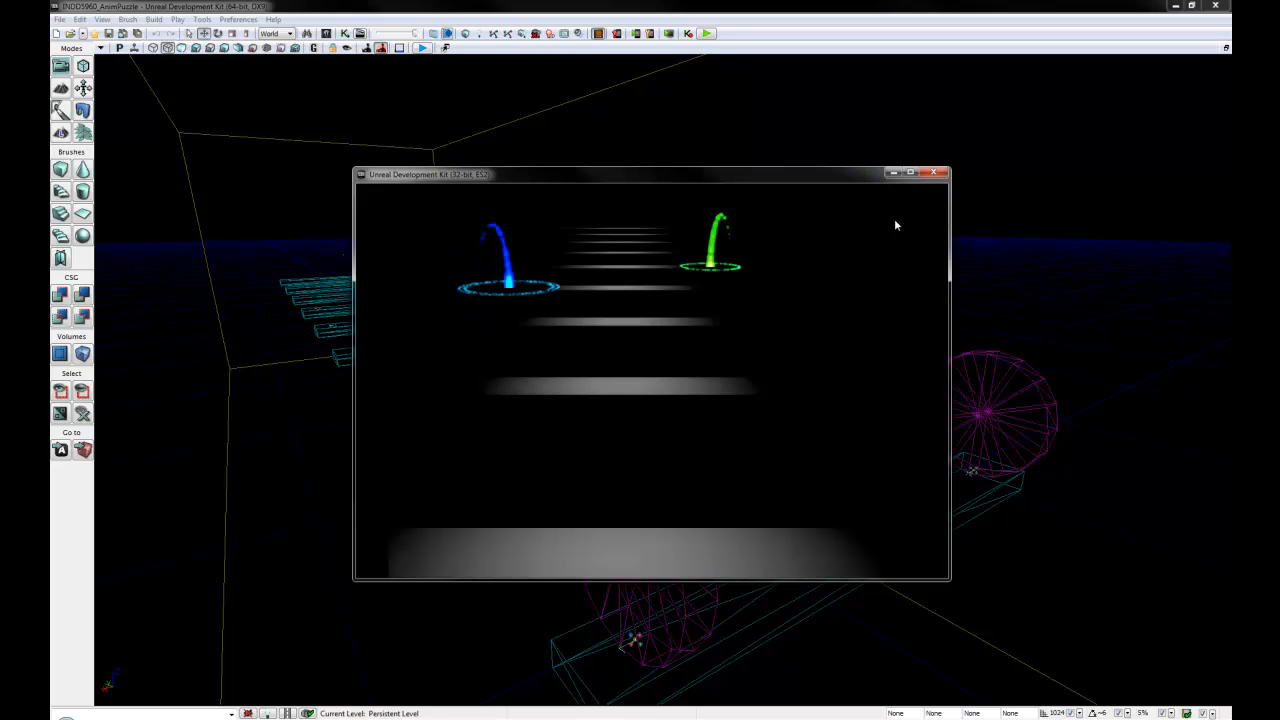
- Close the running game preview, open the Content Browser and shrink its window to uncover more of the viewport
click(933, 173)
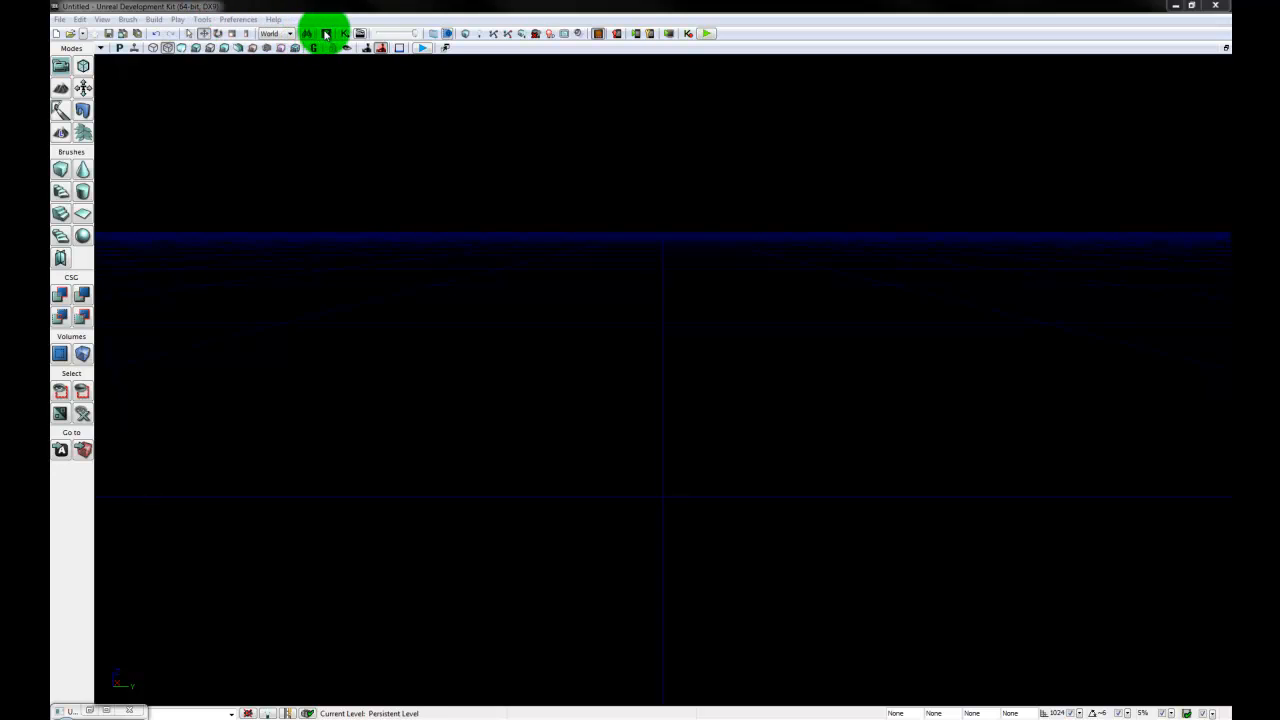
click(326, 34)
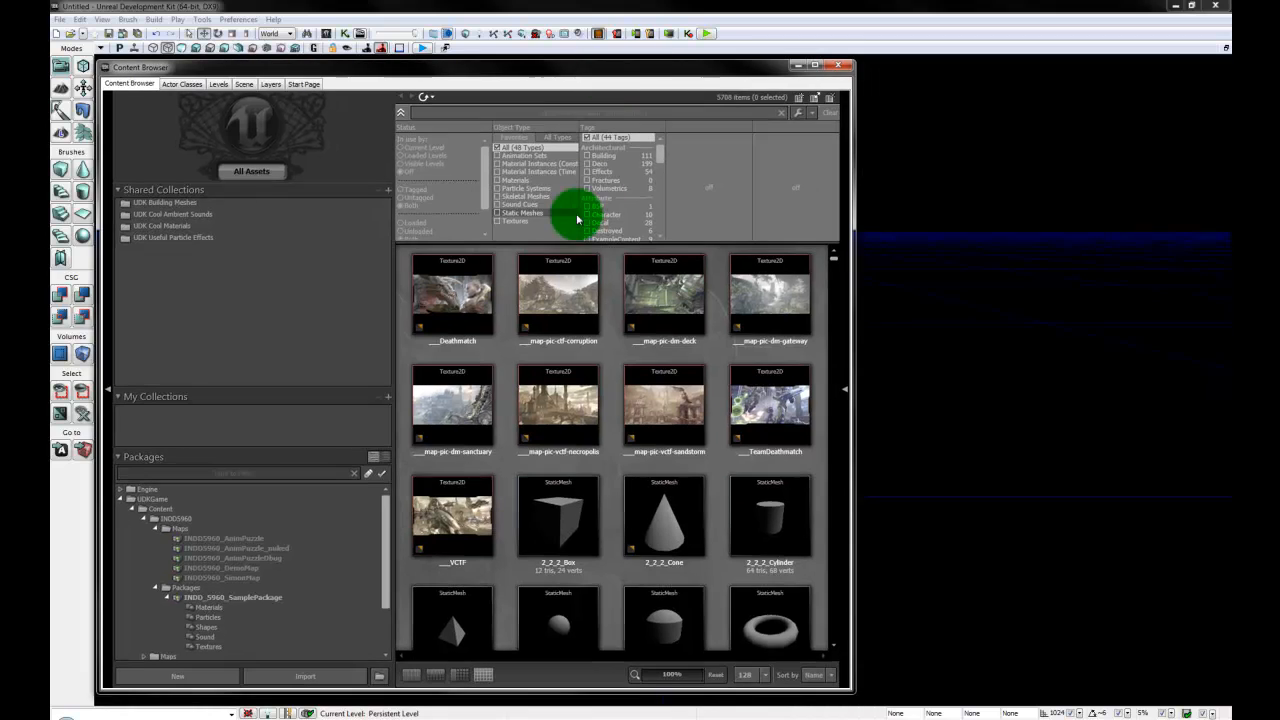
click(970, 586)
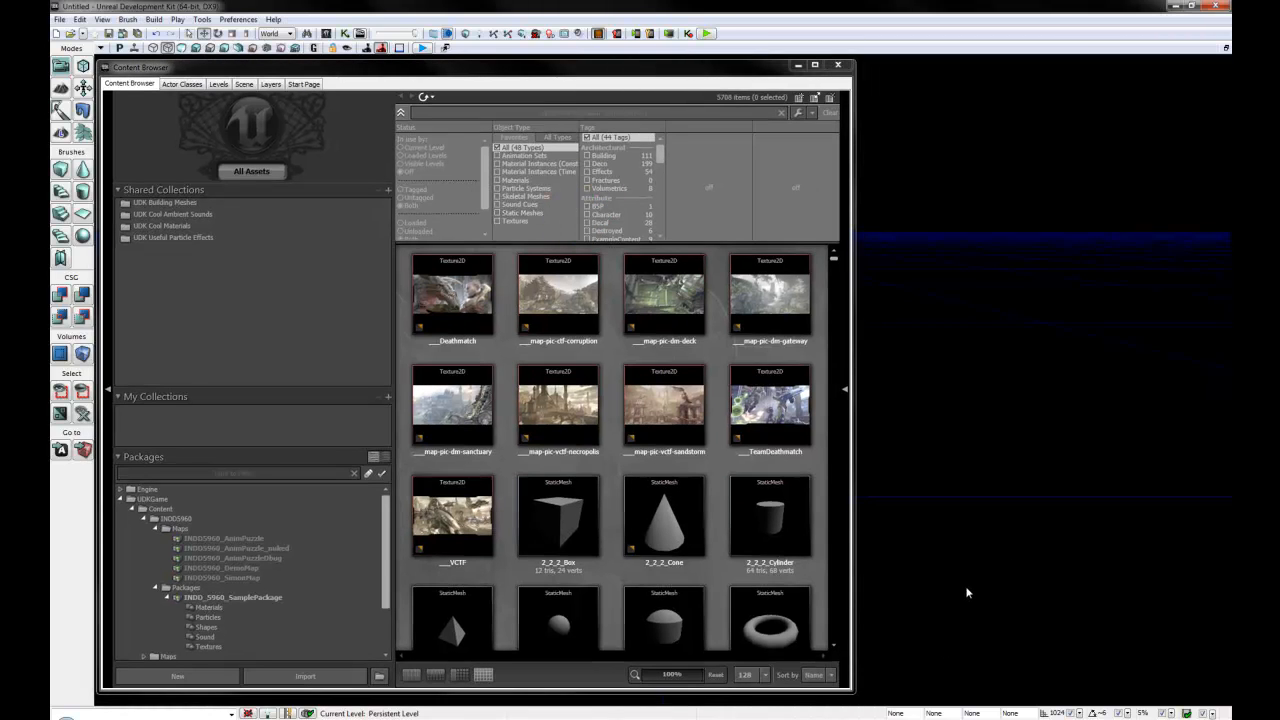
drag(851, 688, 737, 636)
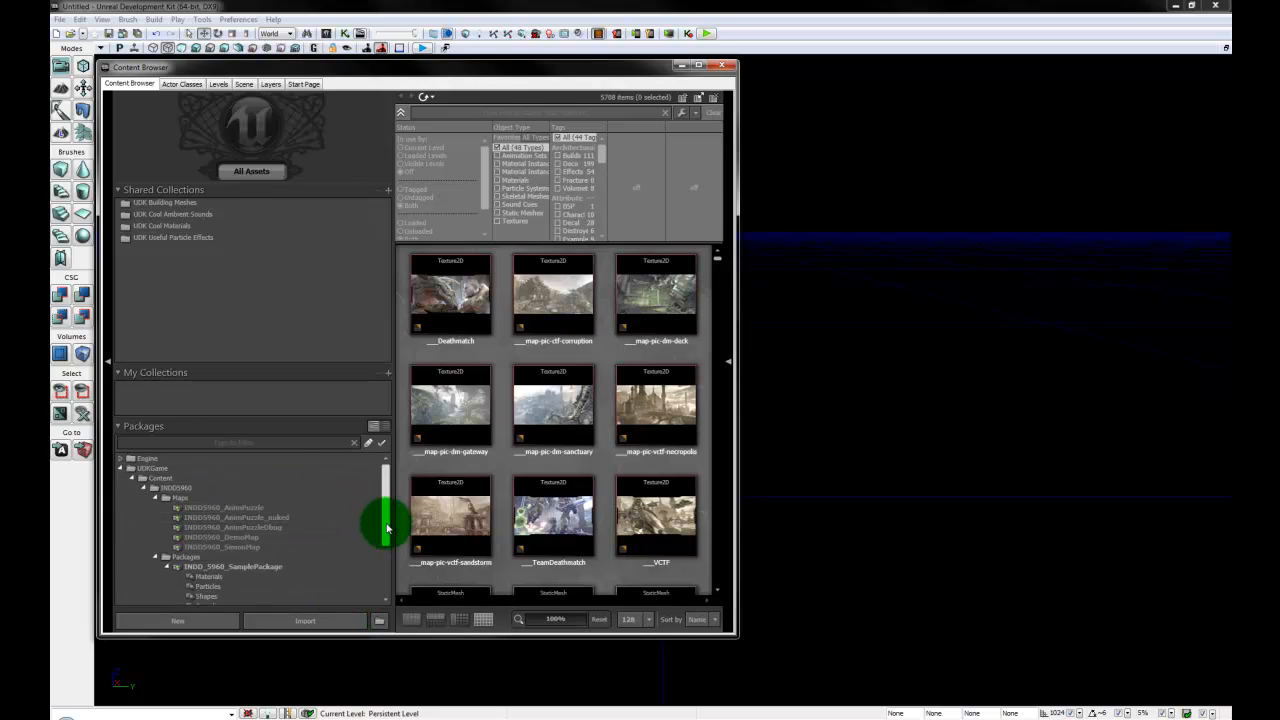
- Select the 2_2_2_Box static mesh in the Shapes group of INDD_5960_SamplePackage
drag(385, 523, 385, 565)
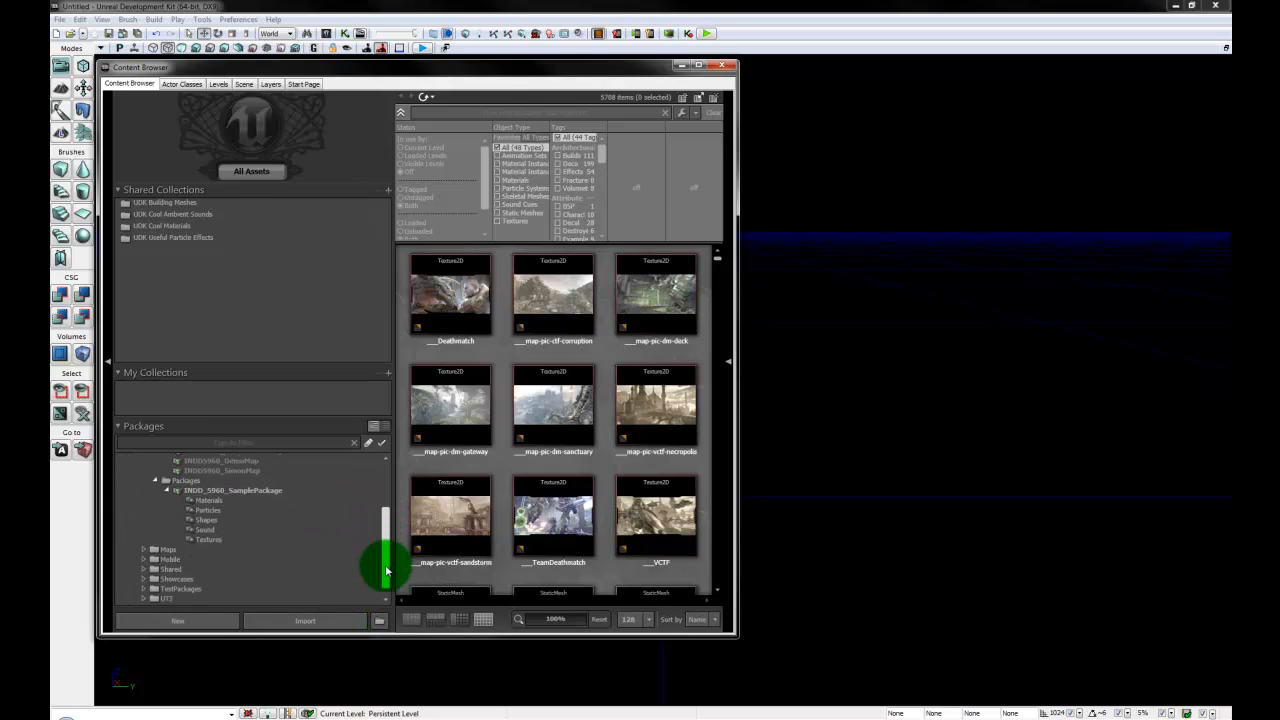
click(265, 493)
click(208, 520)
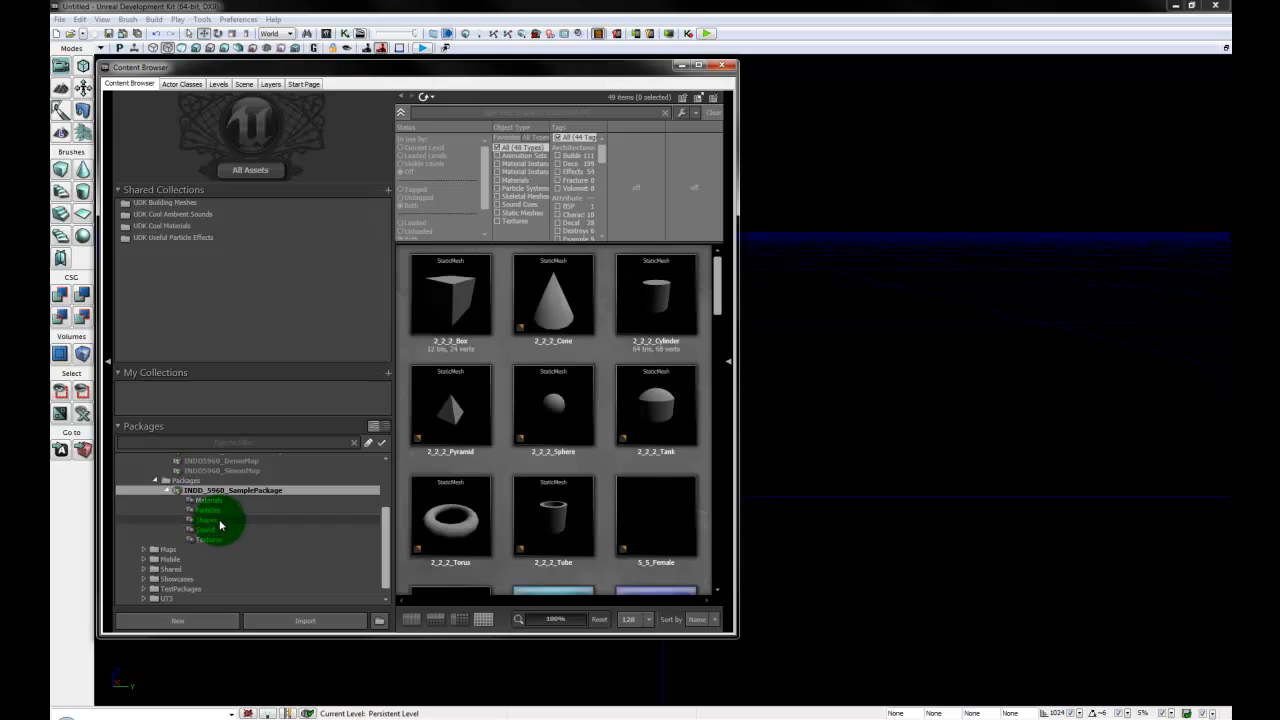
click(541, 320)
click(443, 286)
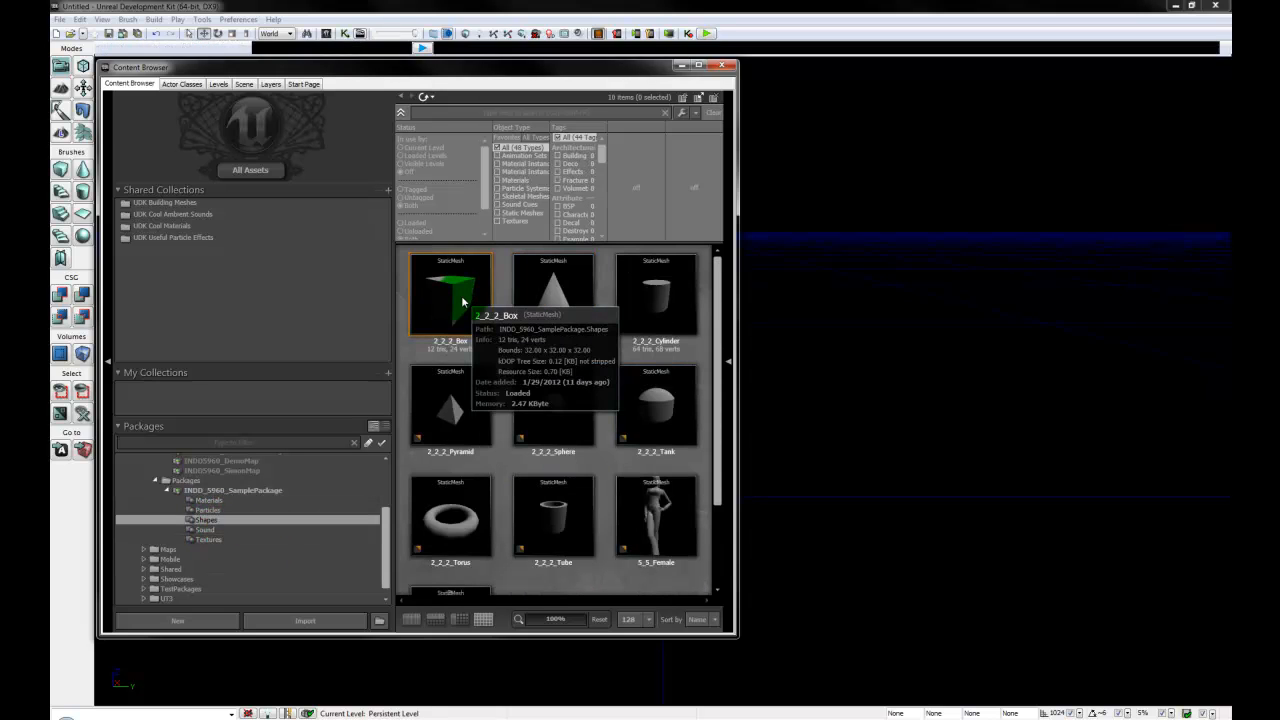
- Add the 2_2_2_Box to the level as a StaticMesh and minimize the Content Browser
click(707, 65)
drag(707, 65, 730, 88)
right_click(923, 517)
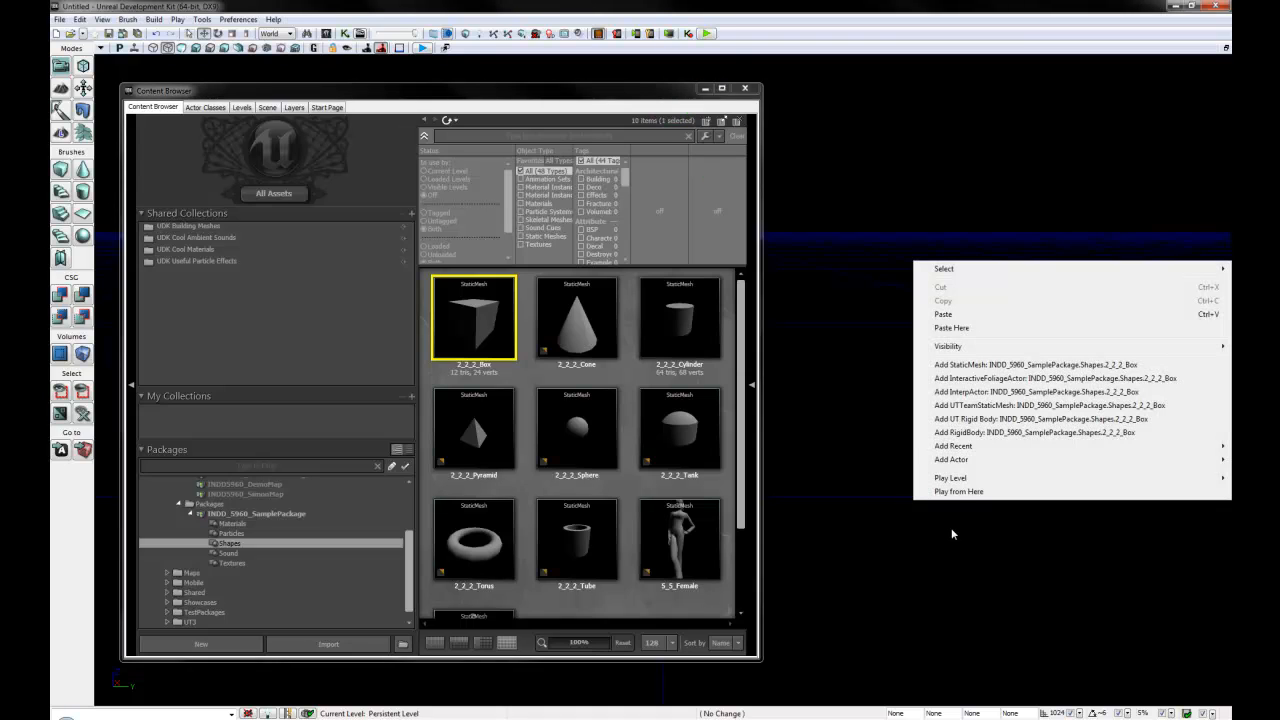
click(1015, 364)
click(713, 96)
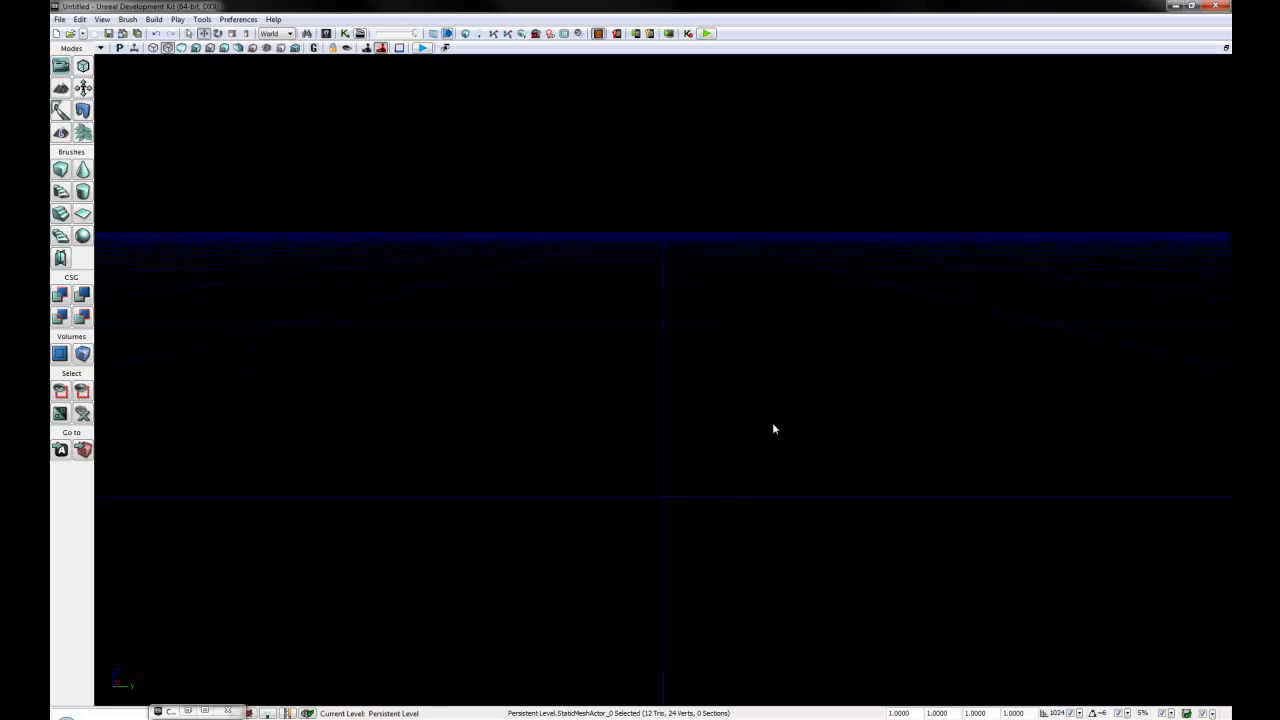
- Open the box's properties and set its X location to 0
click(784, 57)
drag(784, 57, 766, 667)
key(F4)
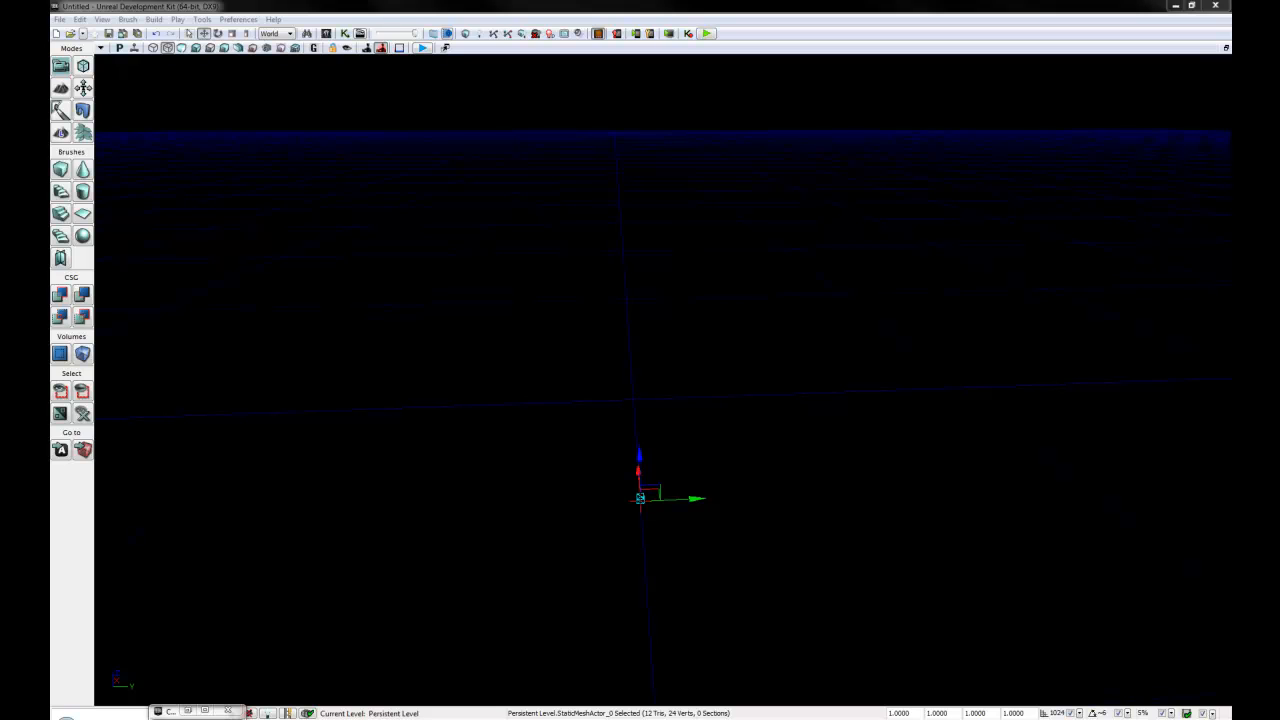
drag(449, 208, 349, 199)
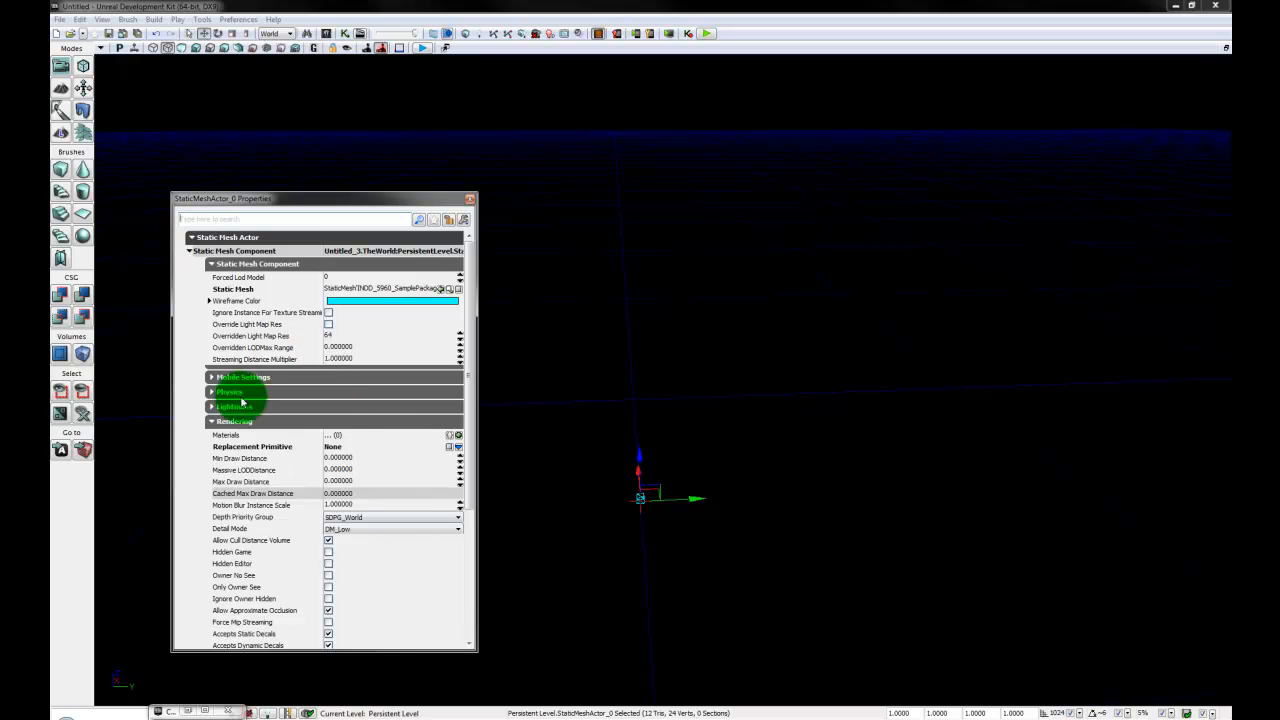
click(263, 266)
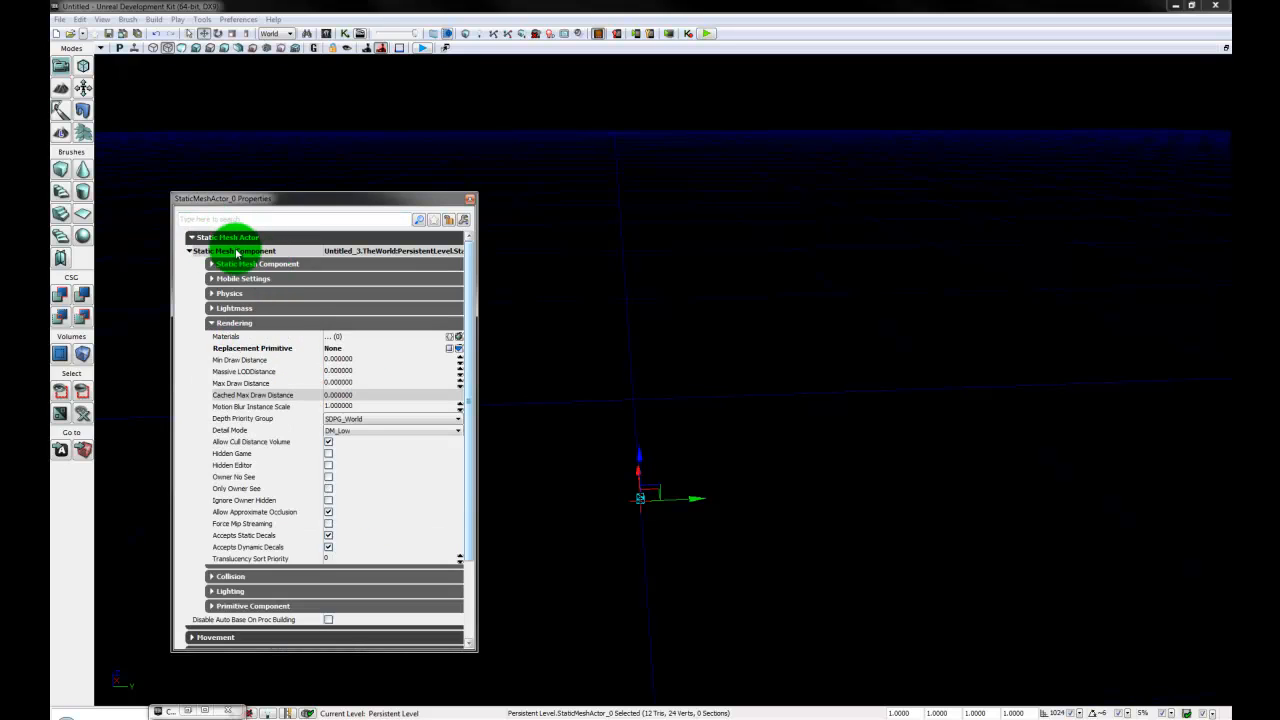
click(231, 252)
click(234, 280)
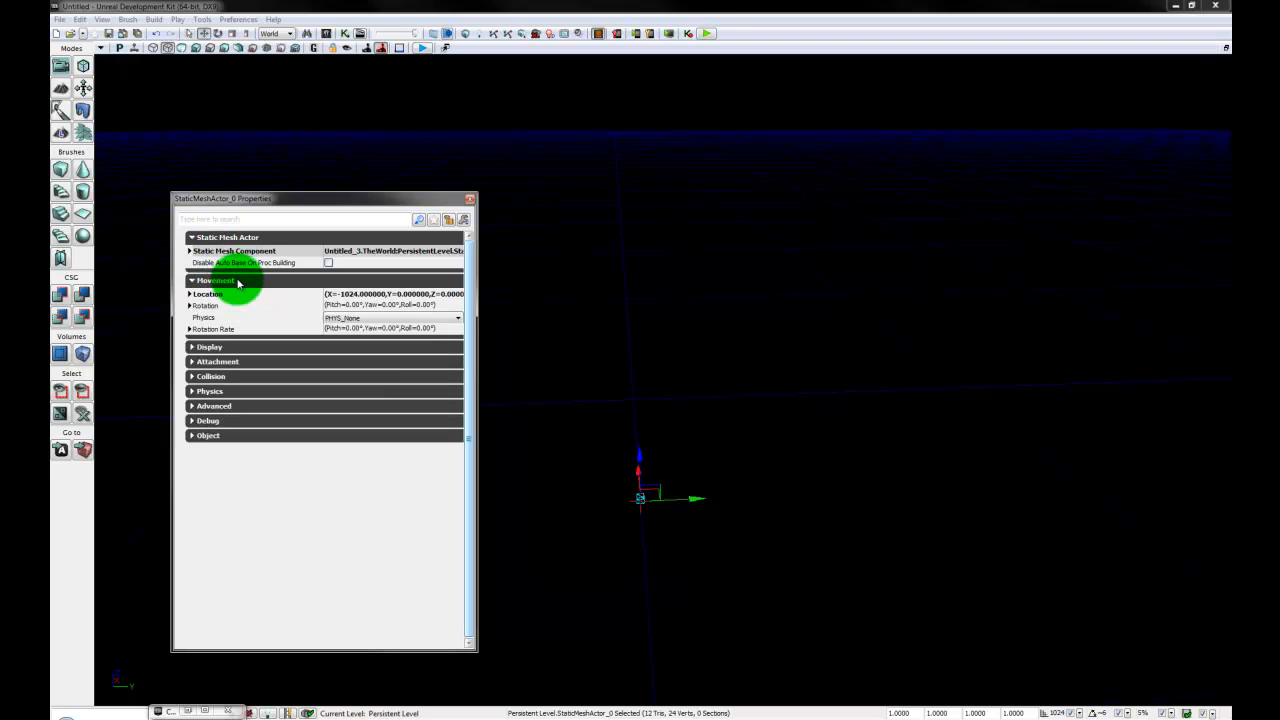
click(191, 294)
click(373, 310)
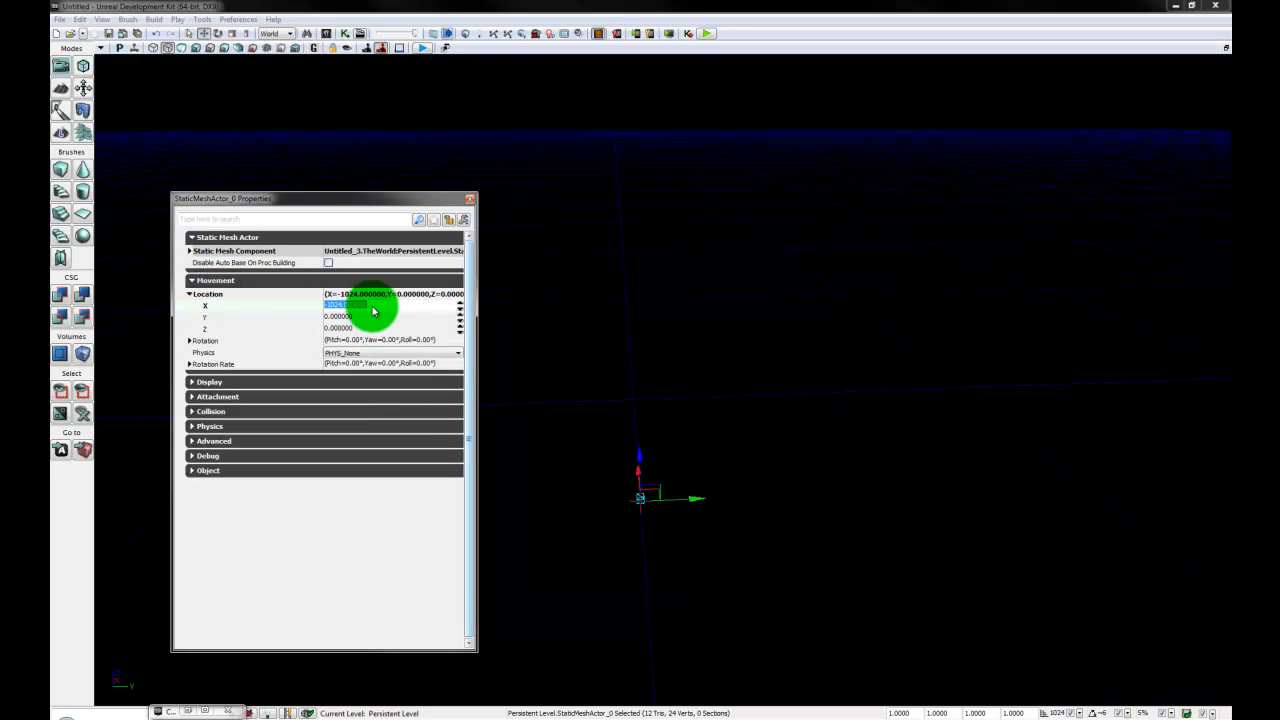
text(0)
key(Return)
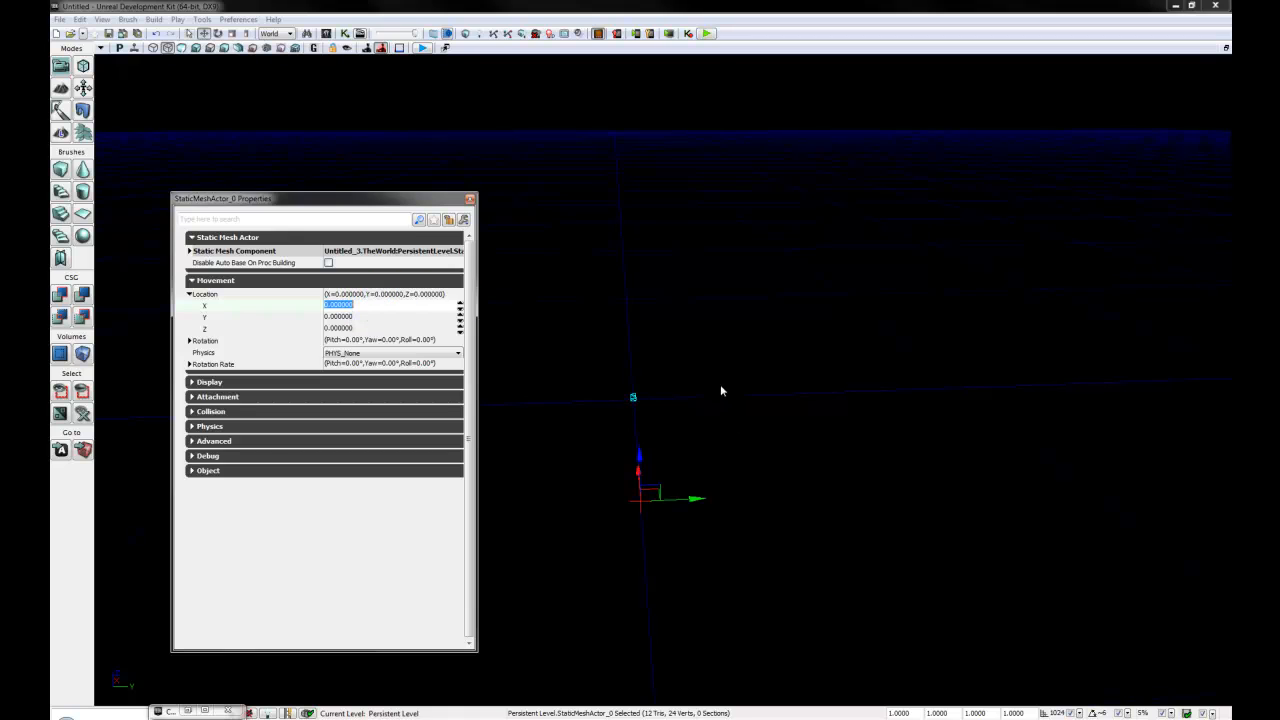
- Set the box's 3D draw scale to 4 in X, 96 in Y and 12 in Z
drag(751, 443, 97, 201)
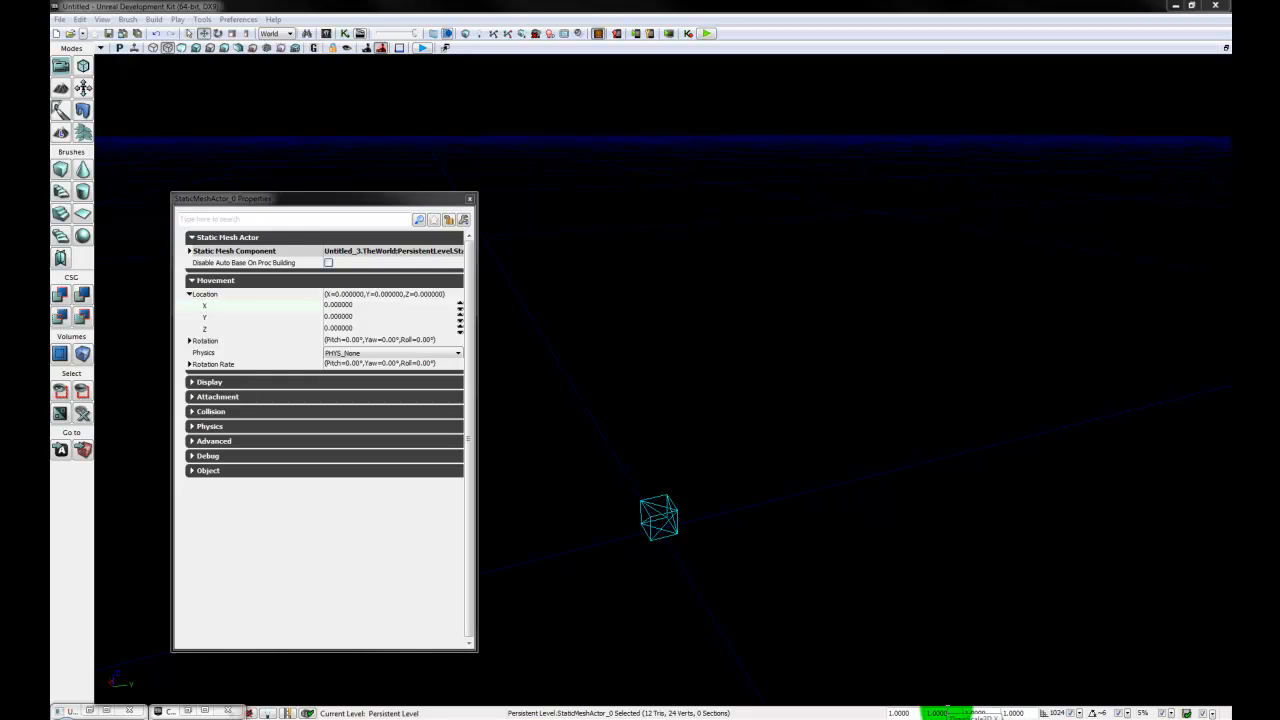
drag(927, 713, 974, 713)
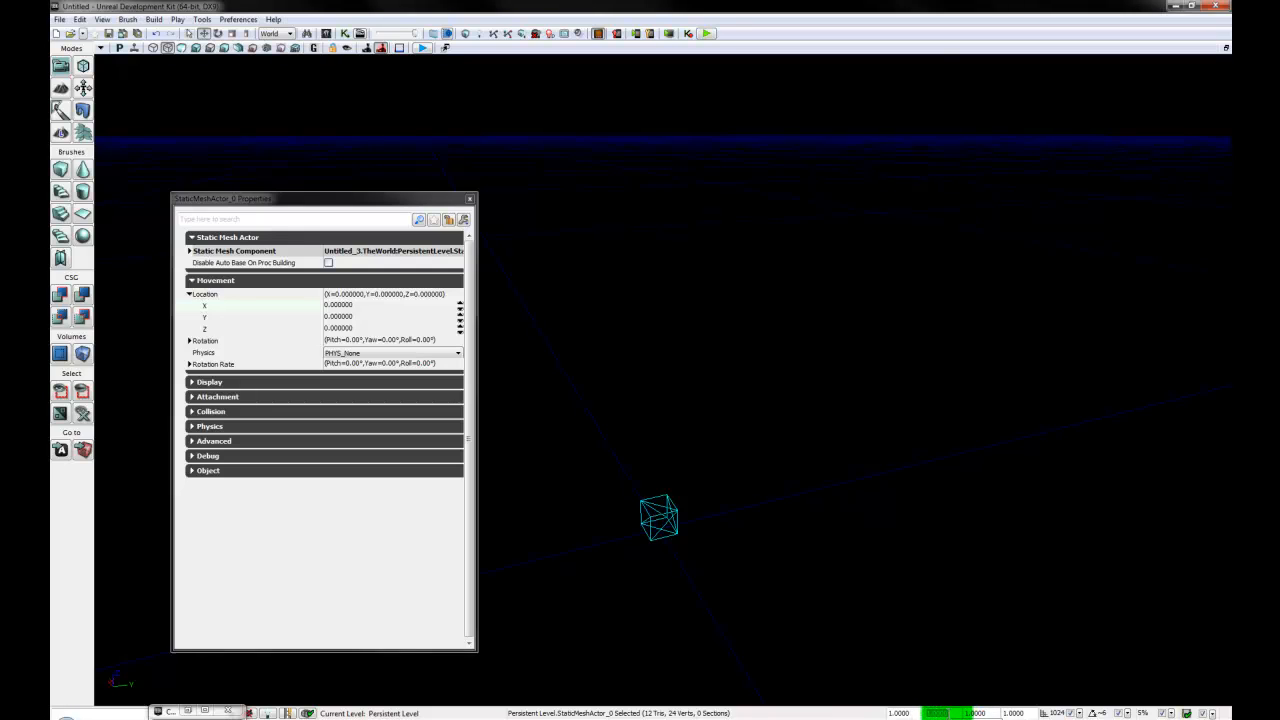
text(4)
key(Return)
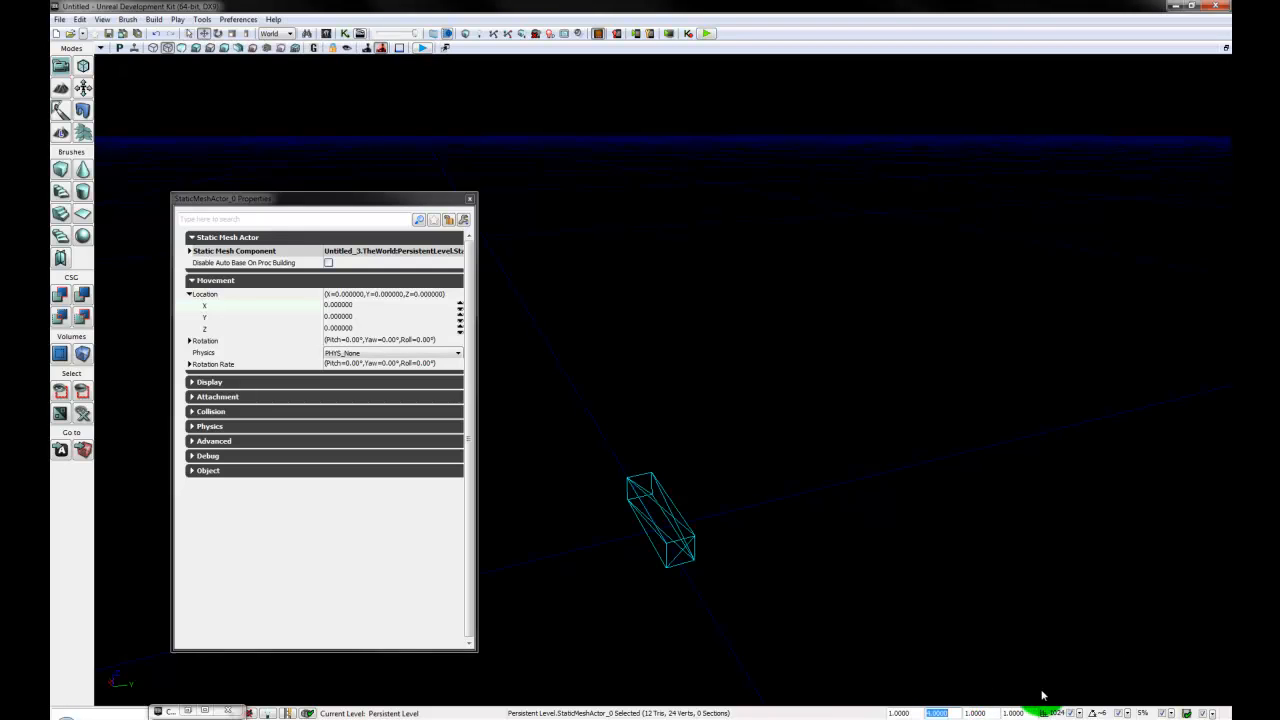
drag(991, 713, 930, 713)
text(96)
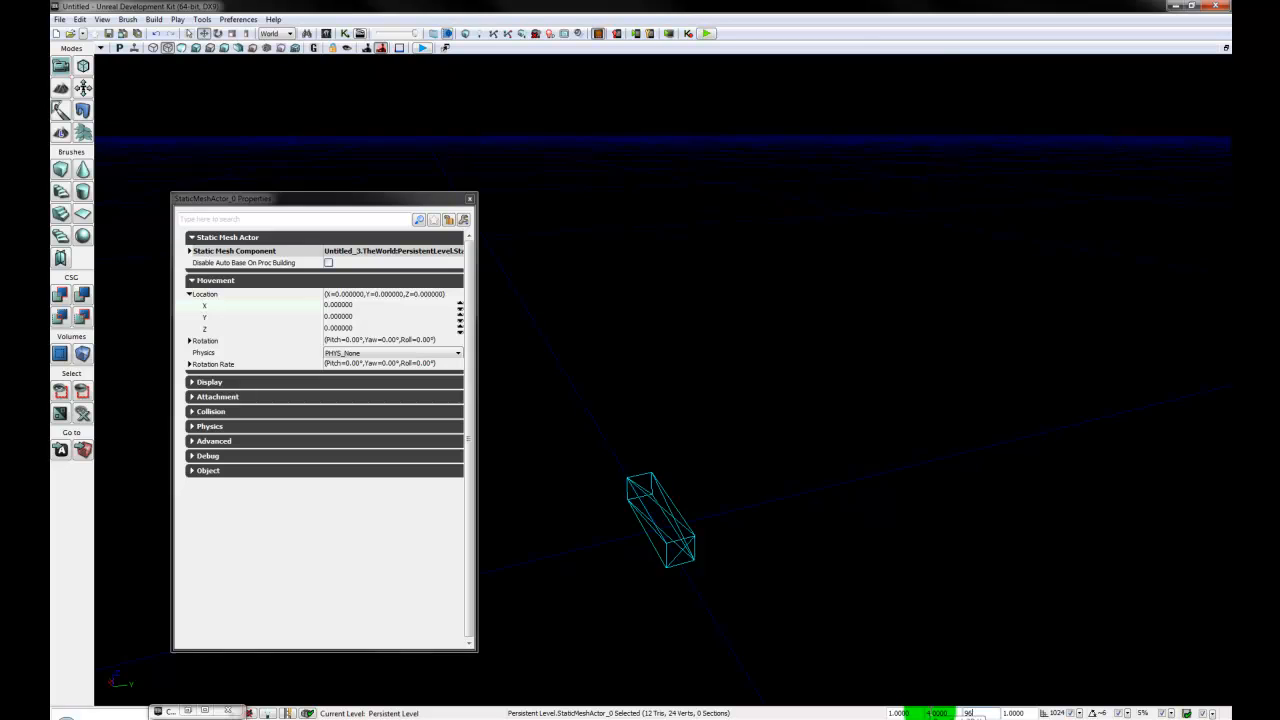
key(Return)
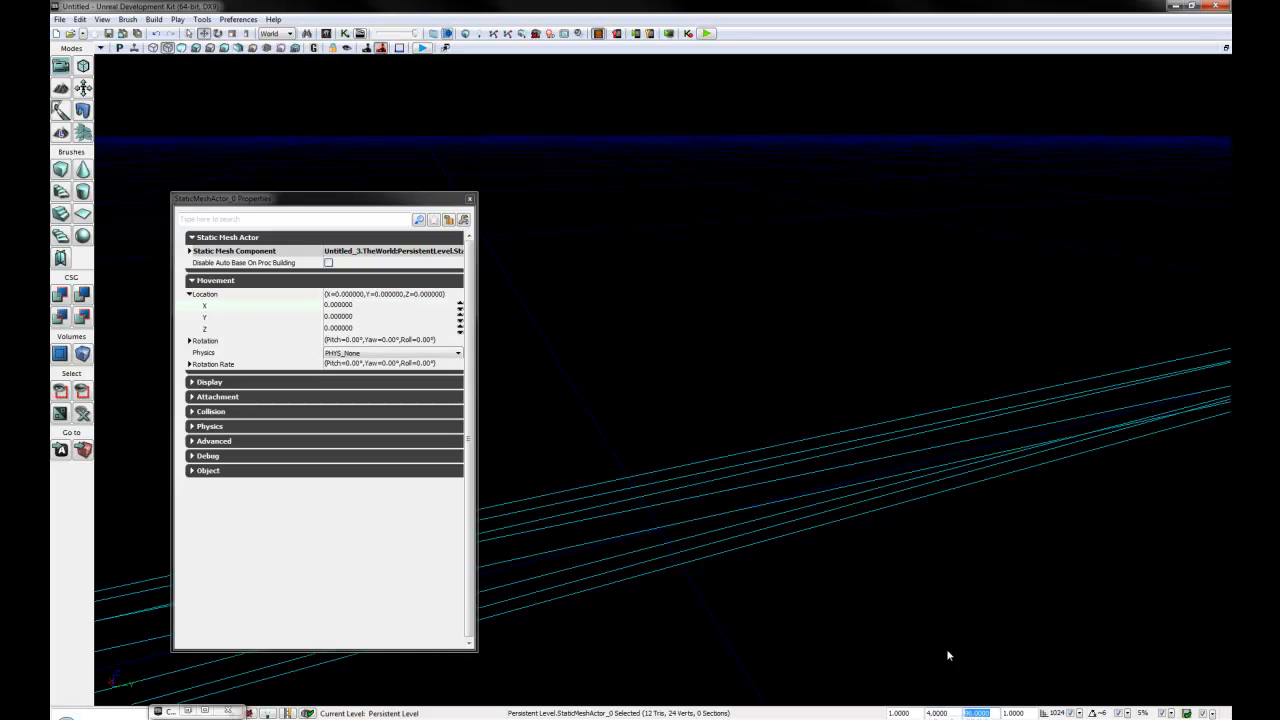
drag(1036, 713, 941, 713)
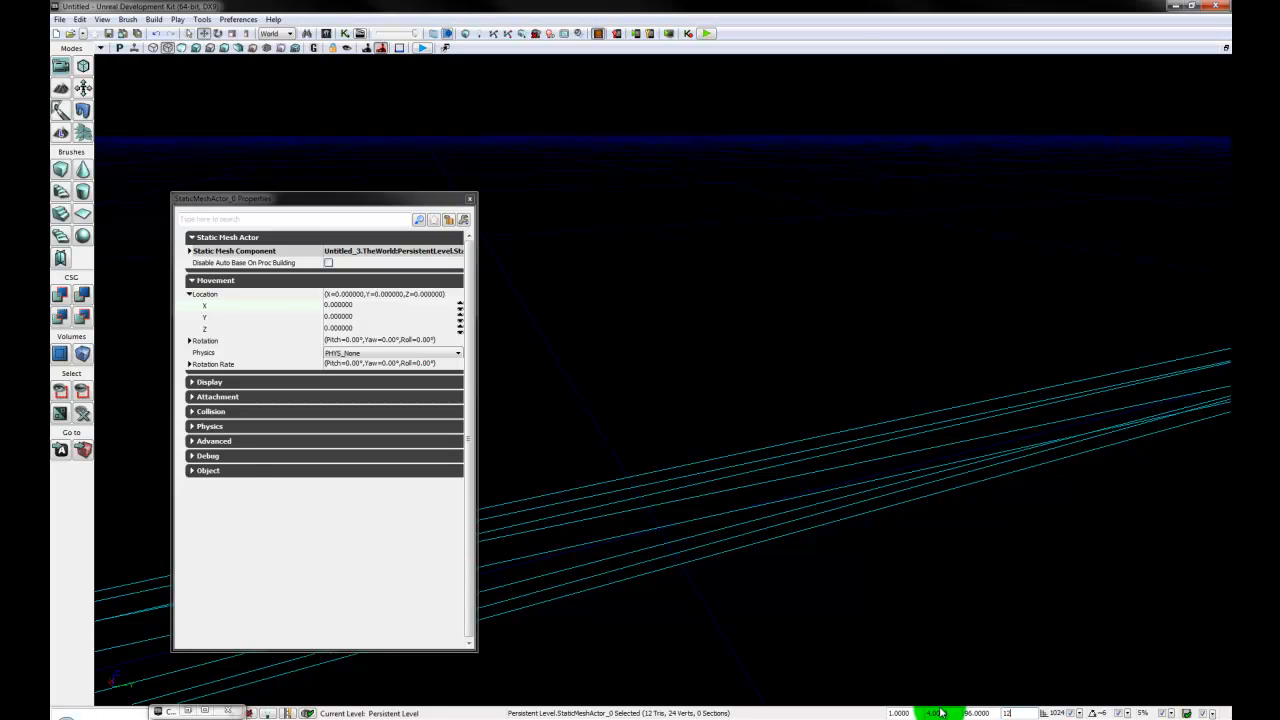
text(12)
key(Return)
- Change the box's 3D draw scale to 4 in Z and 12 in X, making a flat plank
right_drag(991, 358, 993, 453)
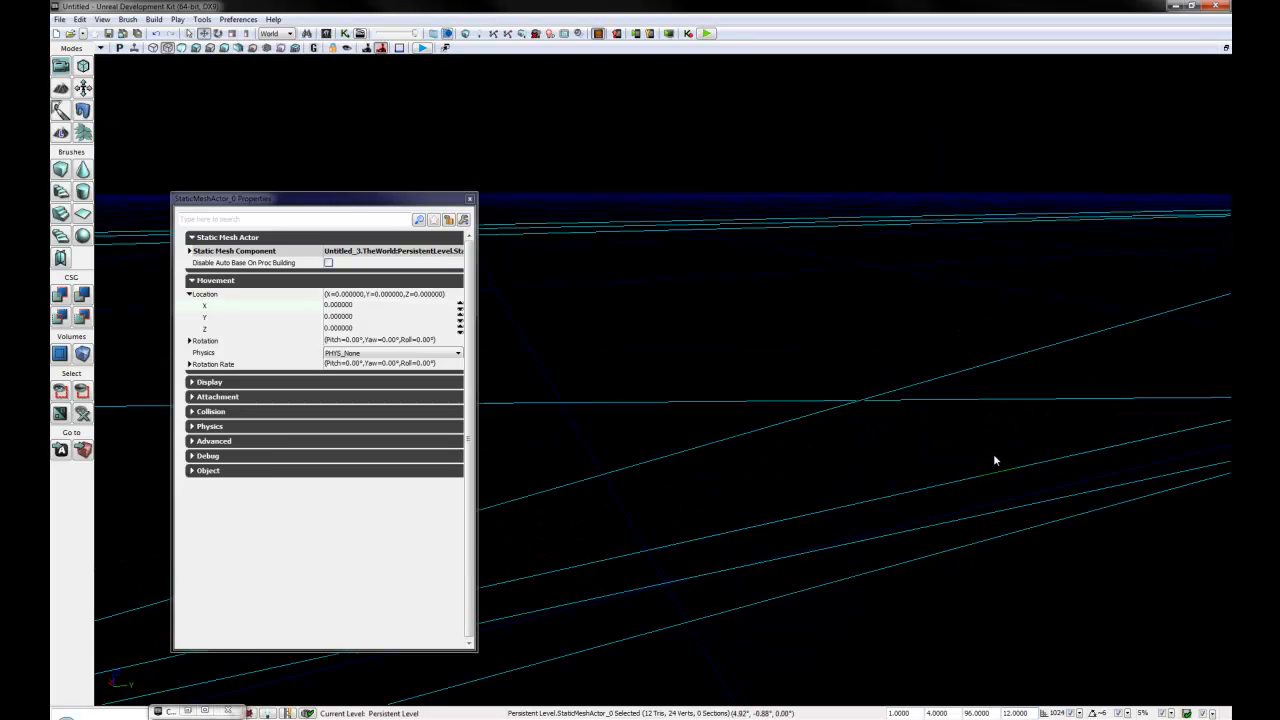
drag(993, 453, 879, 32)
drag(869, 395, 736, 712)
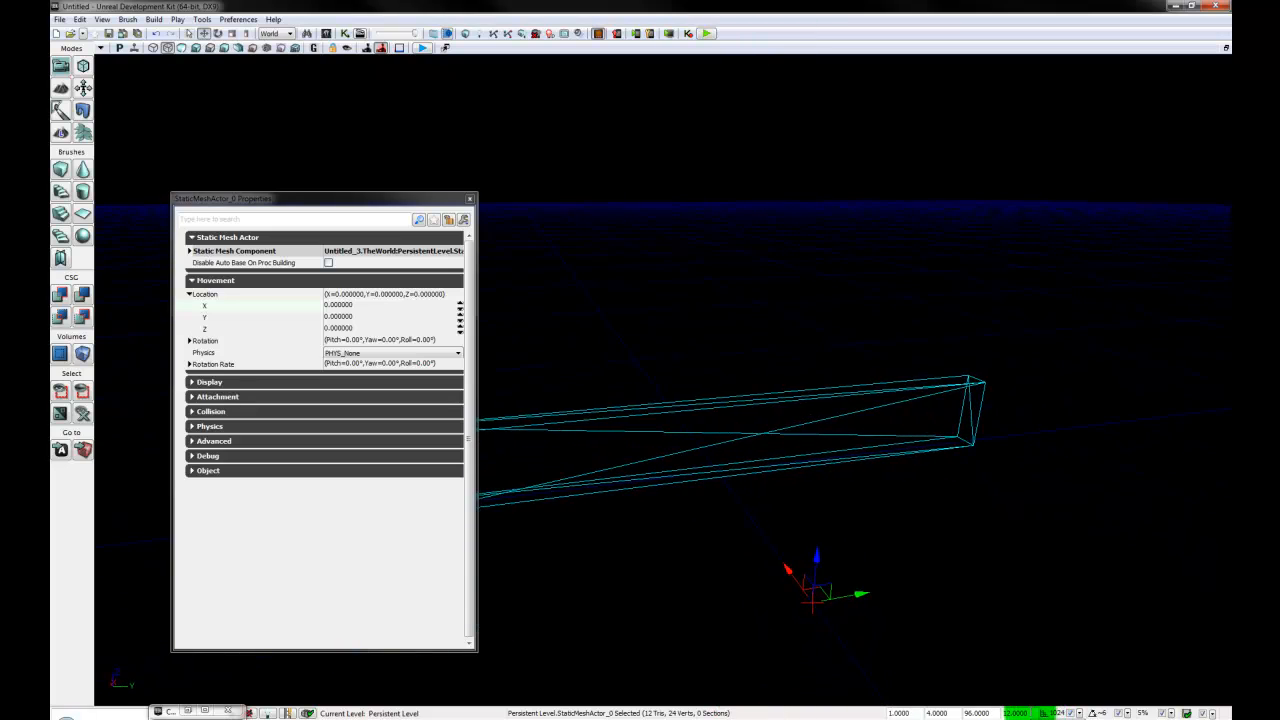
drag(1029, 713, 988, 713)
text(4)
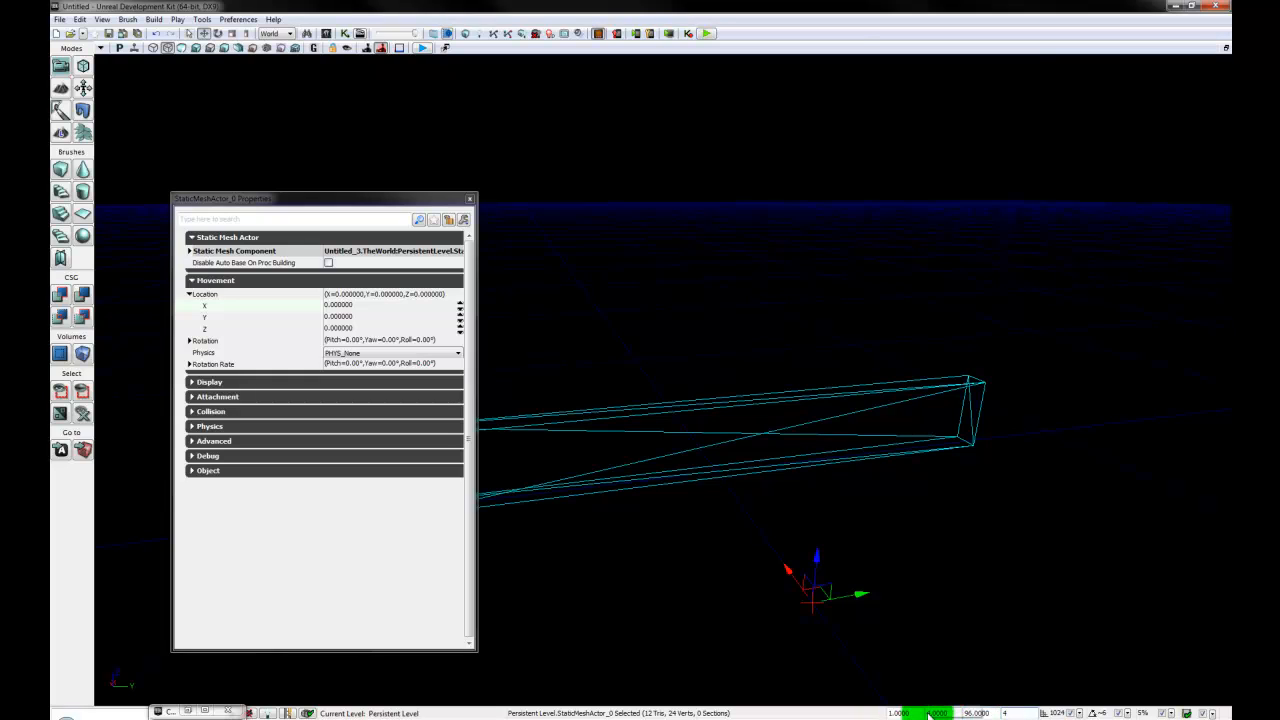
key(Return)
drag(926, 713, 904, 713)
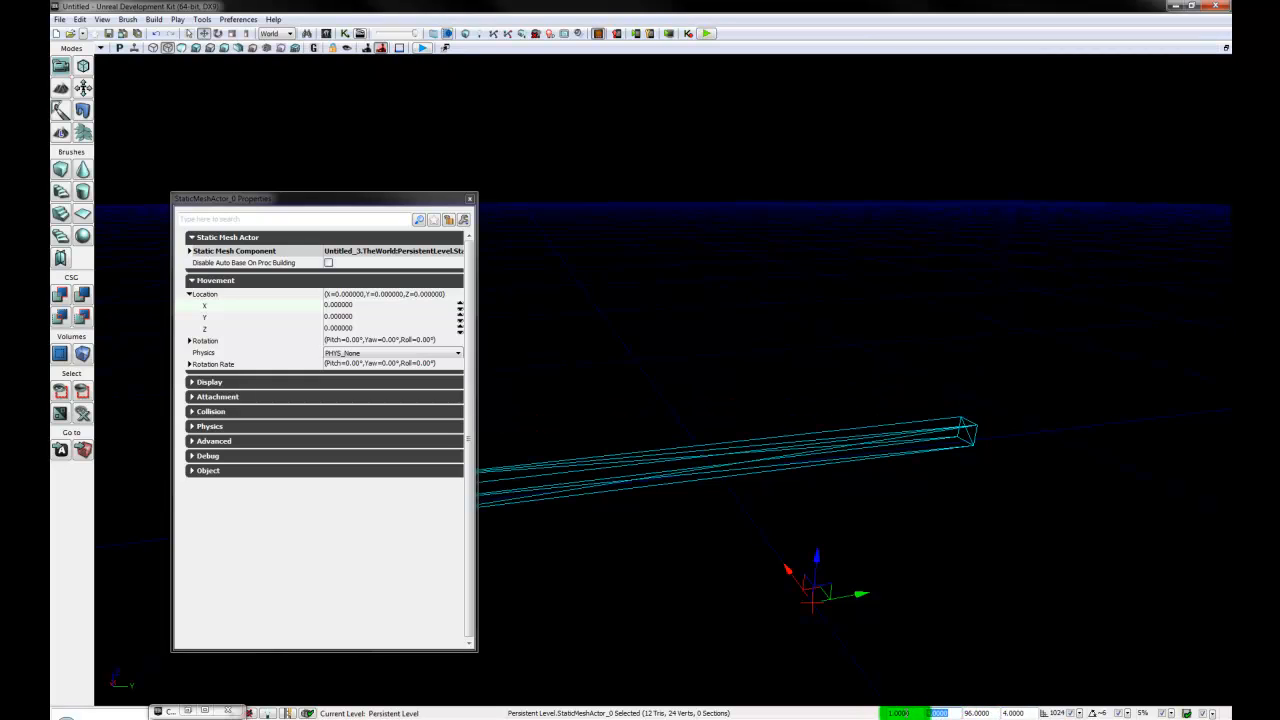
text(12)
key(Return)
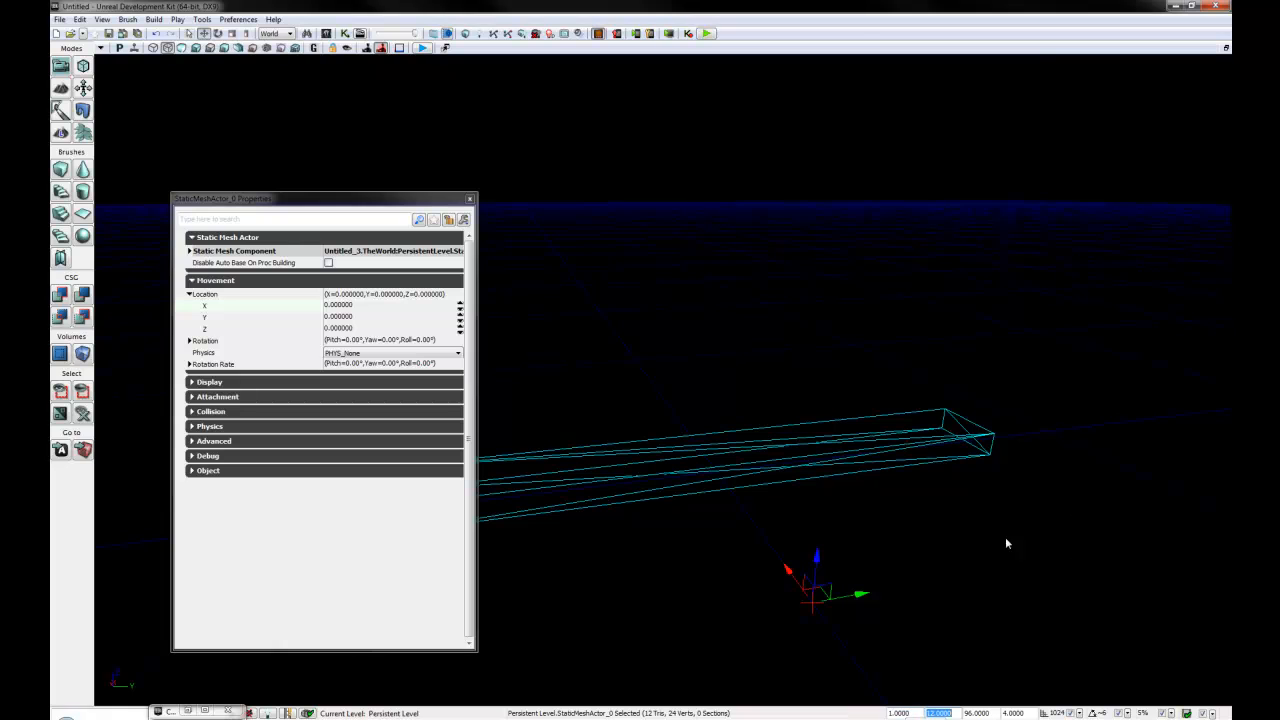
- Enable Override Light Map Res for the plank, set the overridden resolution to 512 and close the properties
drag(809, 518, 646, 520)
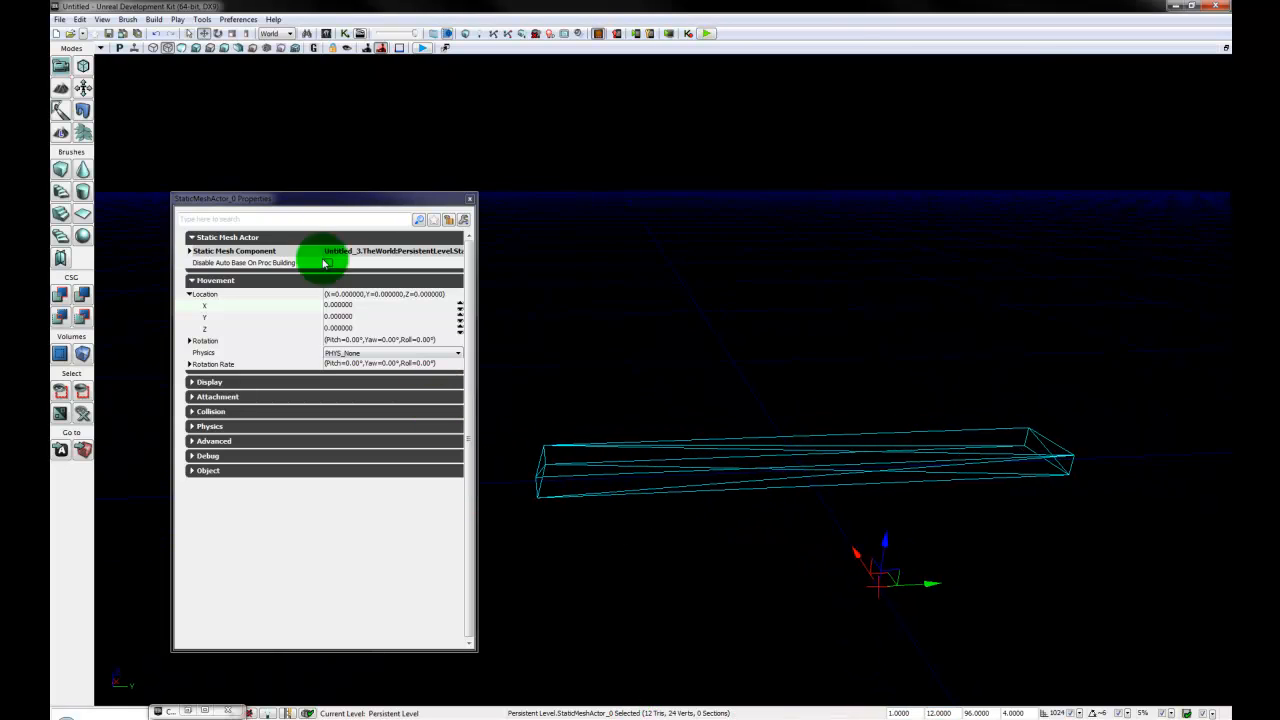
click(277, 280)
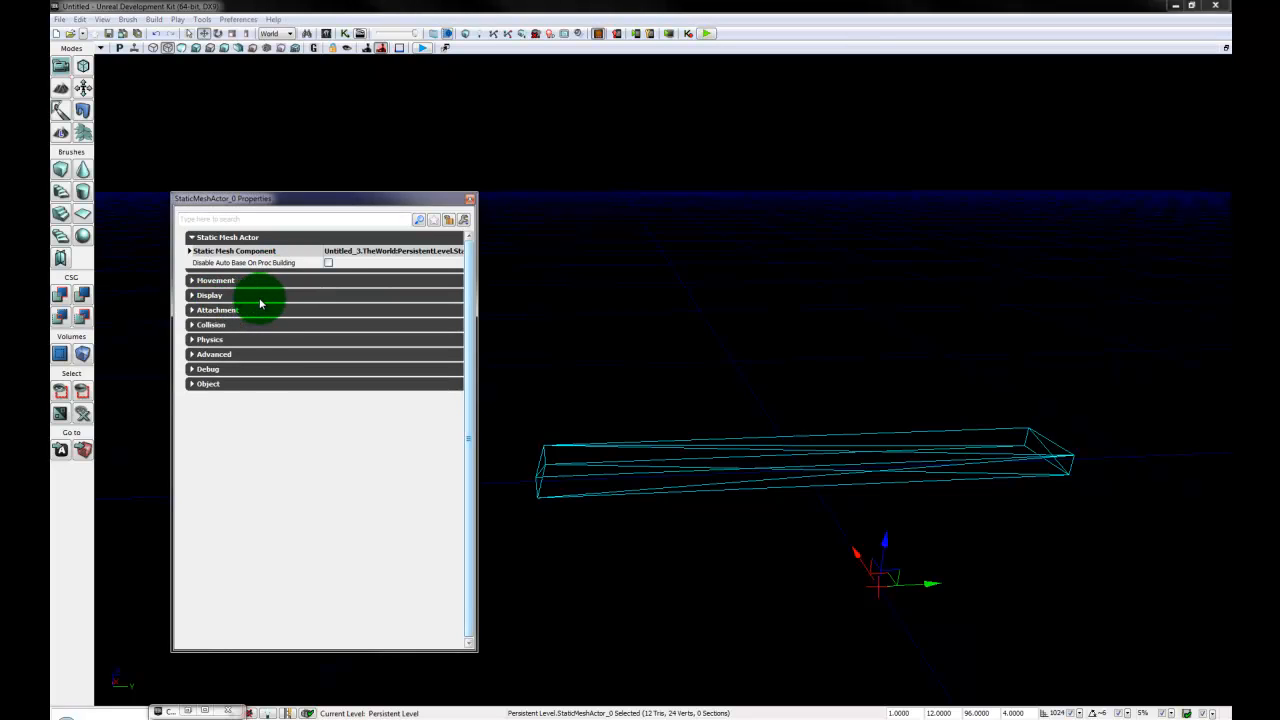
double_click(272, 251)
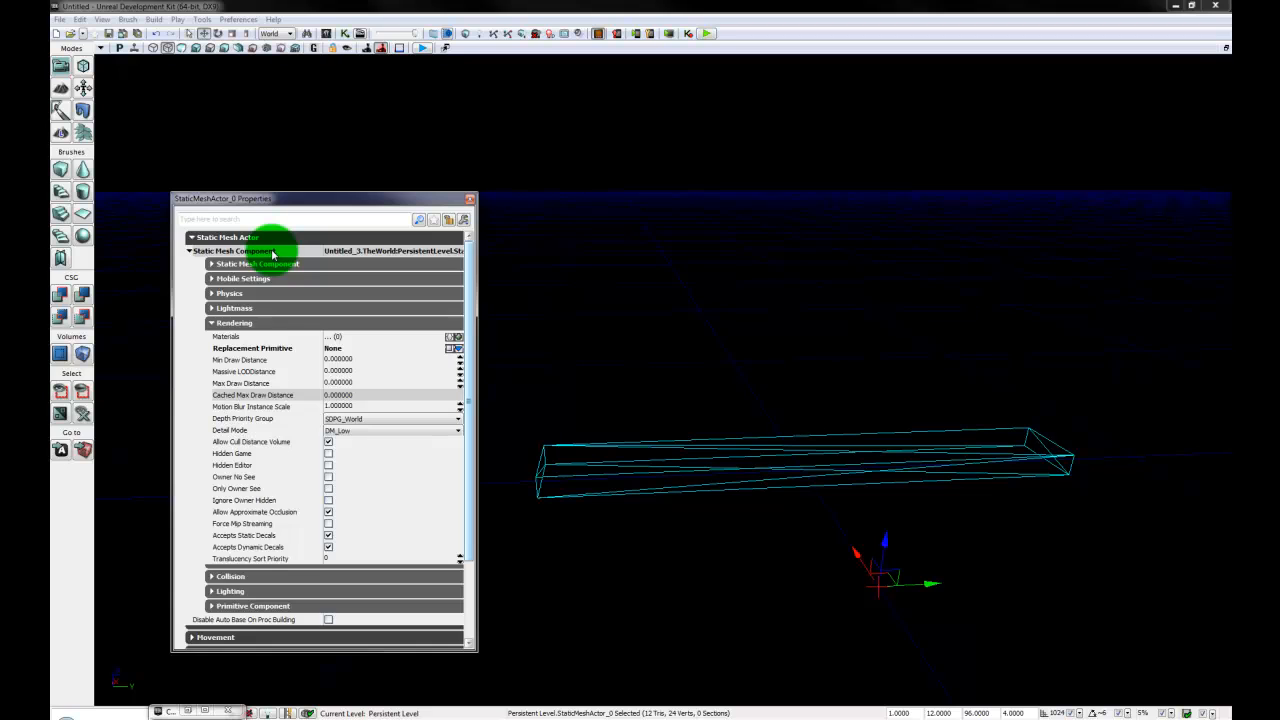
double_click(275, 324)
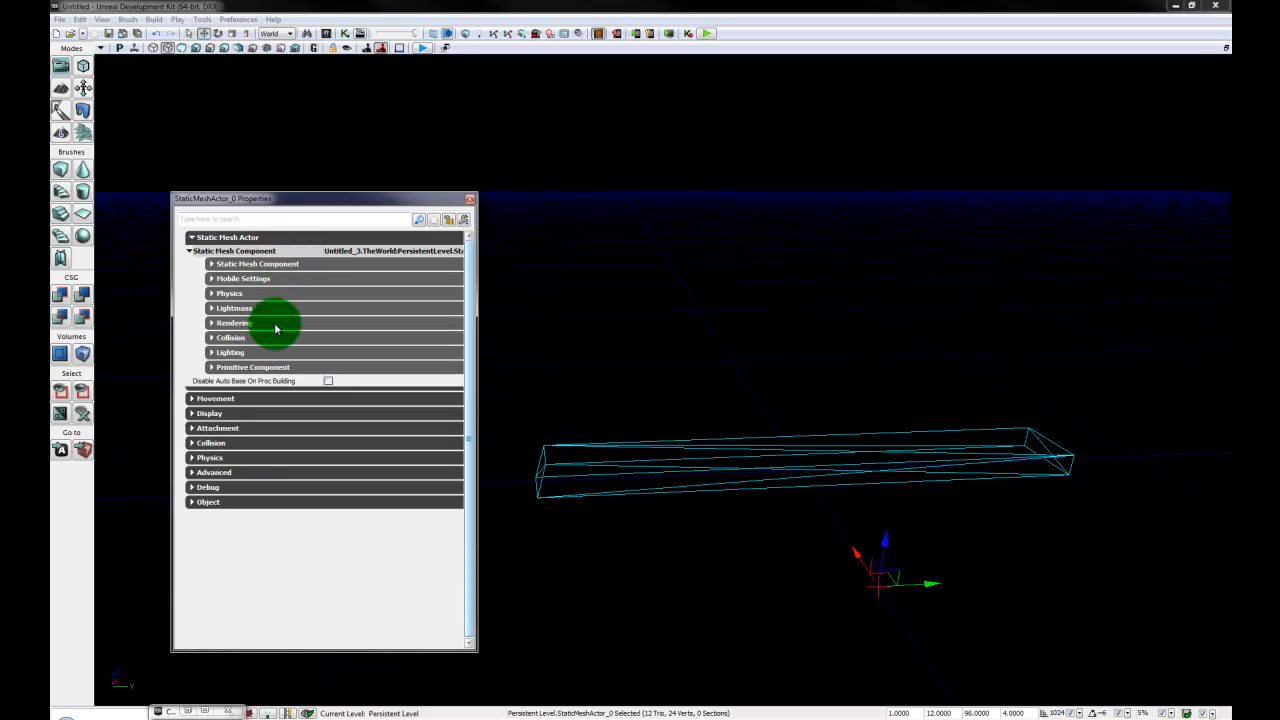
double_click(276, 264)
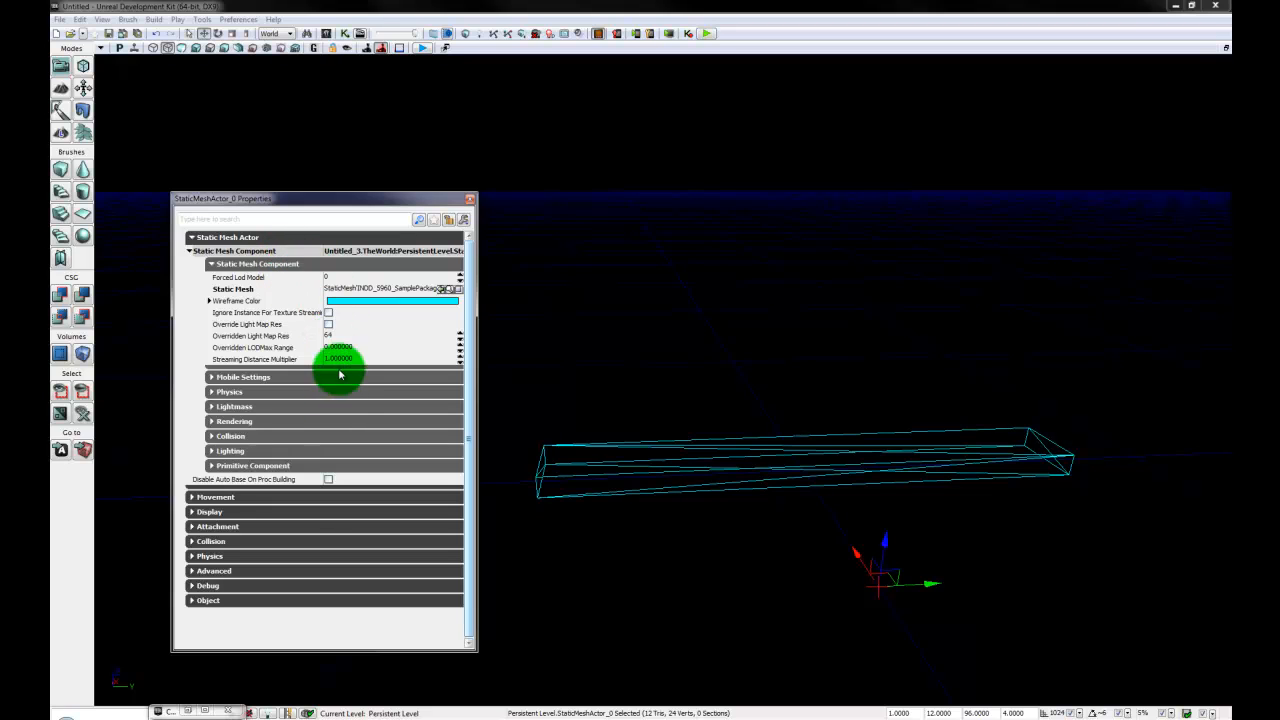
click(329, 325)
click(338, 338)
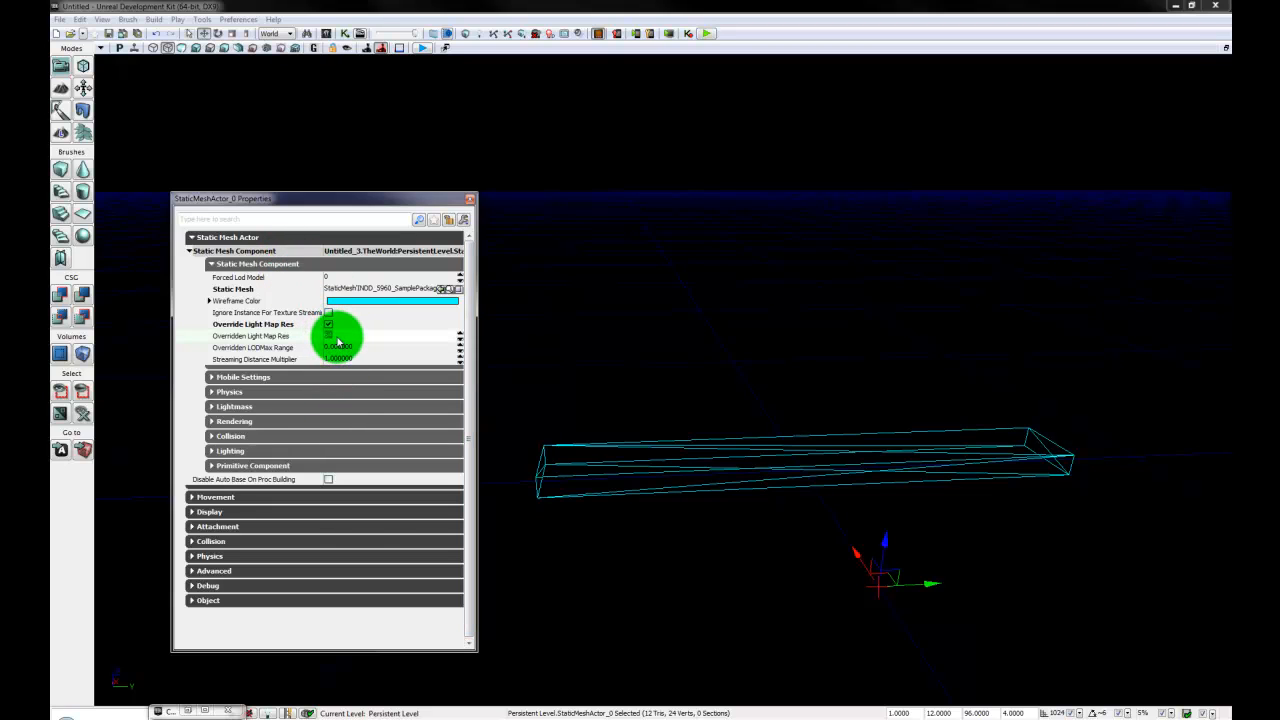
key(Return)
click(470, 199)
- Duplicate the plank seven times at even spacing along the X axis, snapping to the 1024 grid, and deselect the last copy
right_drag(822, 623, 760, 421)
middle_click(748, 440)
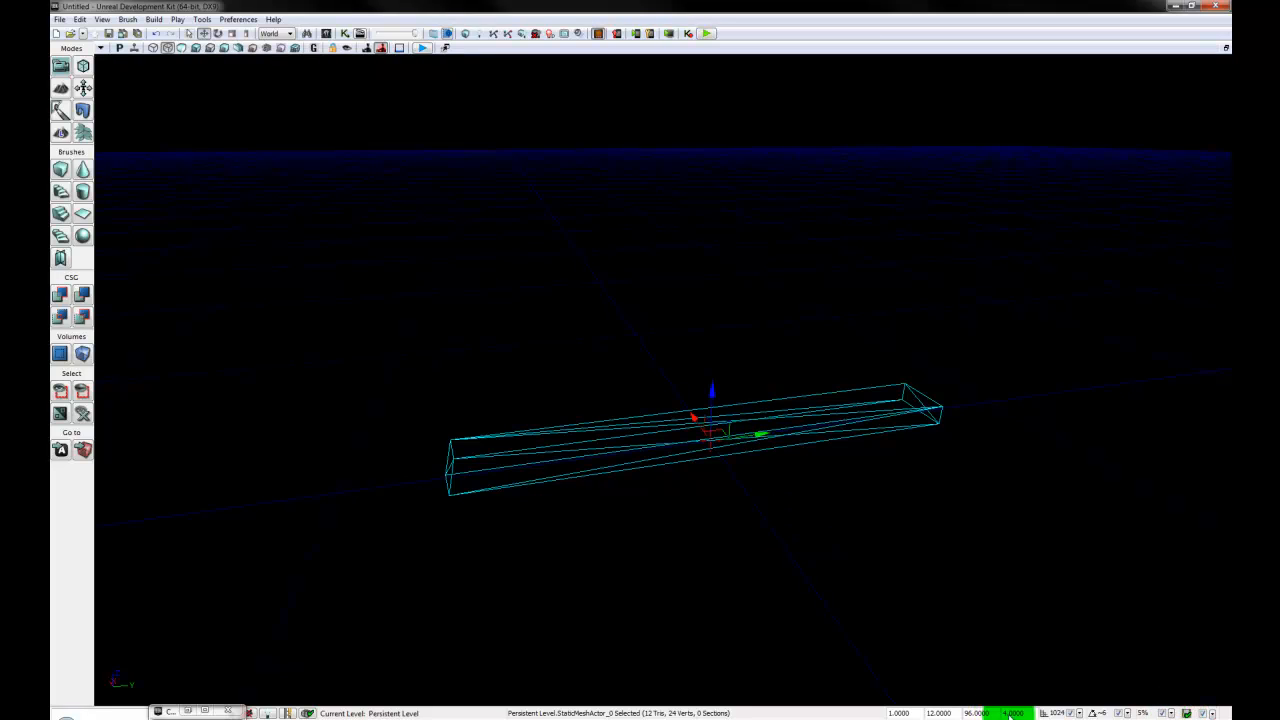
click(1077, 713)
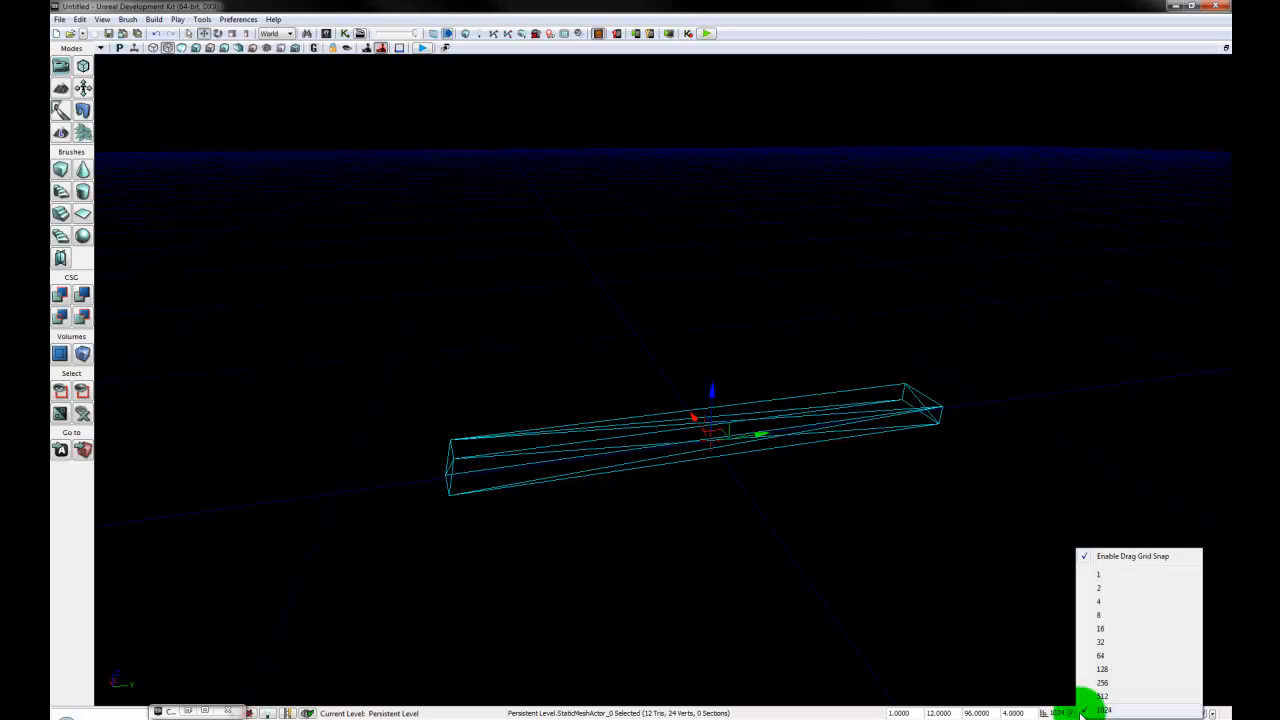
click(1090, 703)
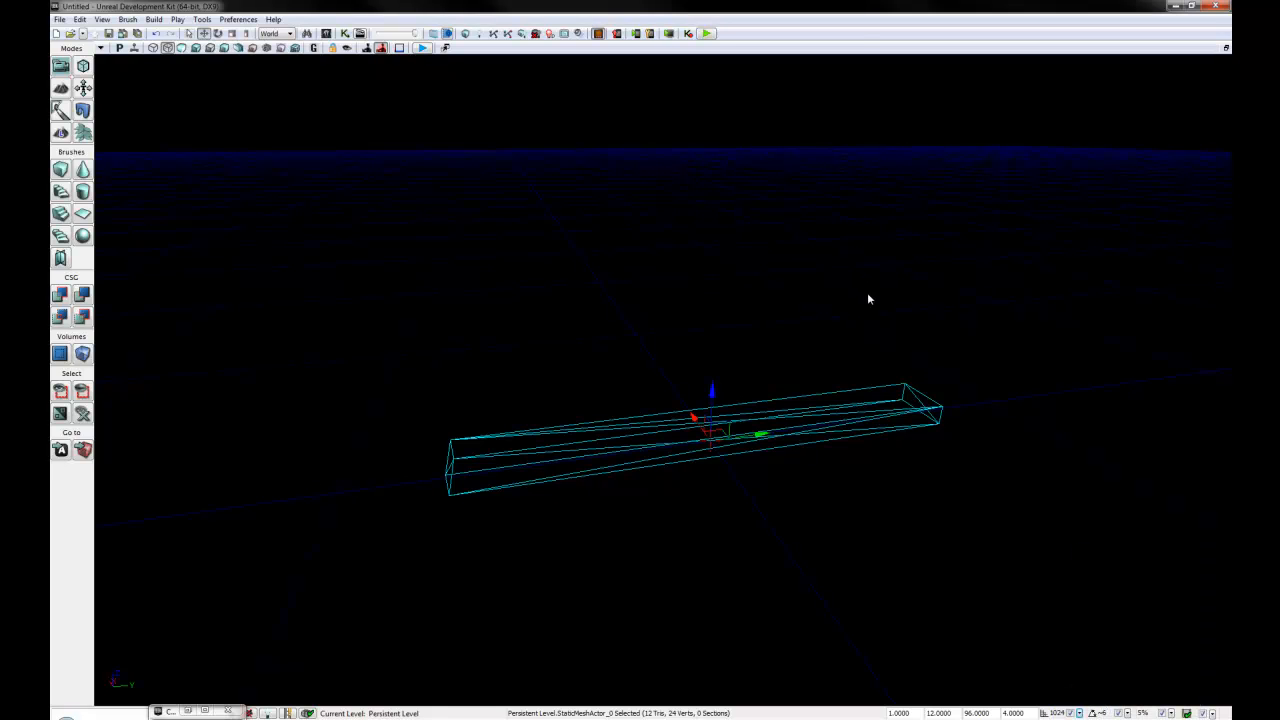
right_drag(726, 551, 698, 300)
right_drag(692, 640, 690, 608)
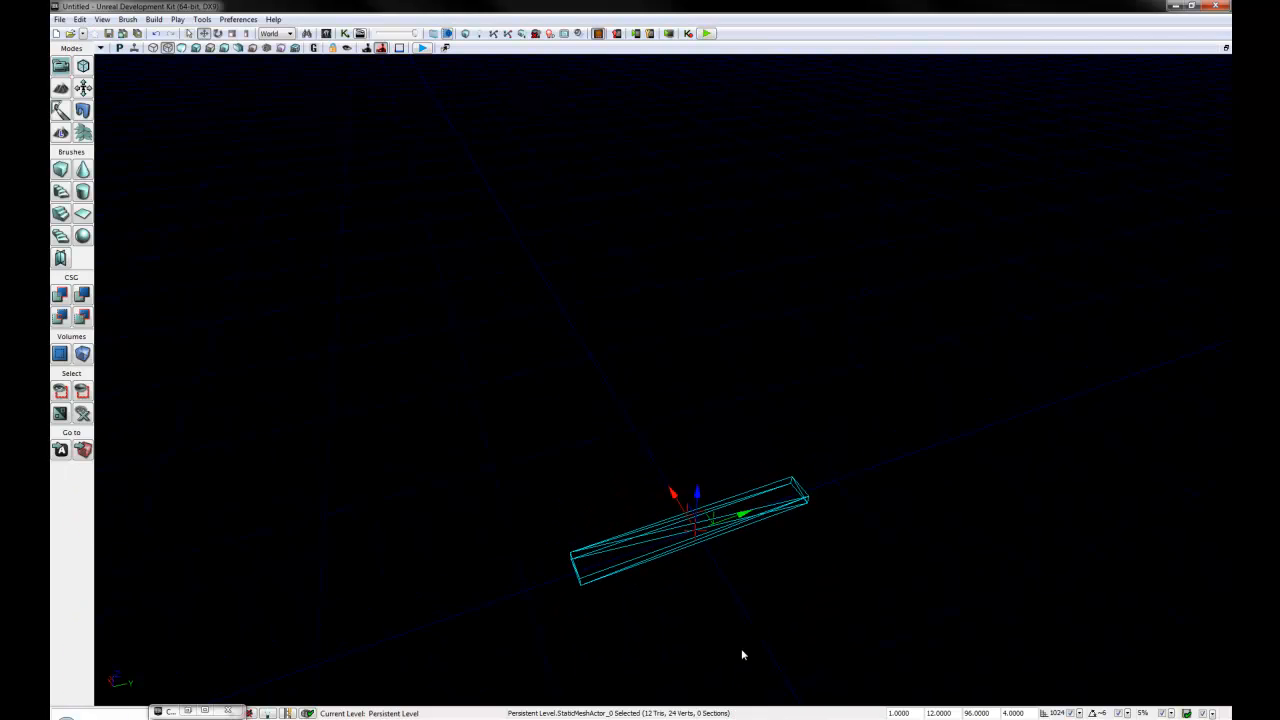
right_drag(660, 454, 687, 514)
alt+drag(687, 497, 506, 180)
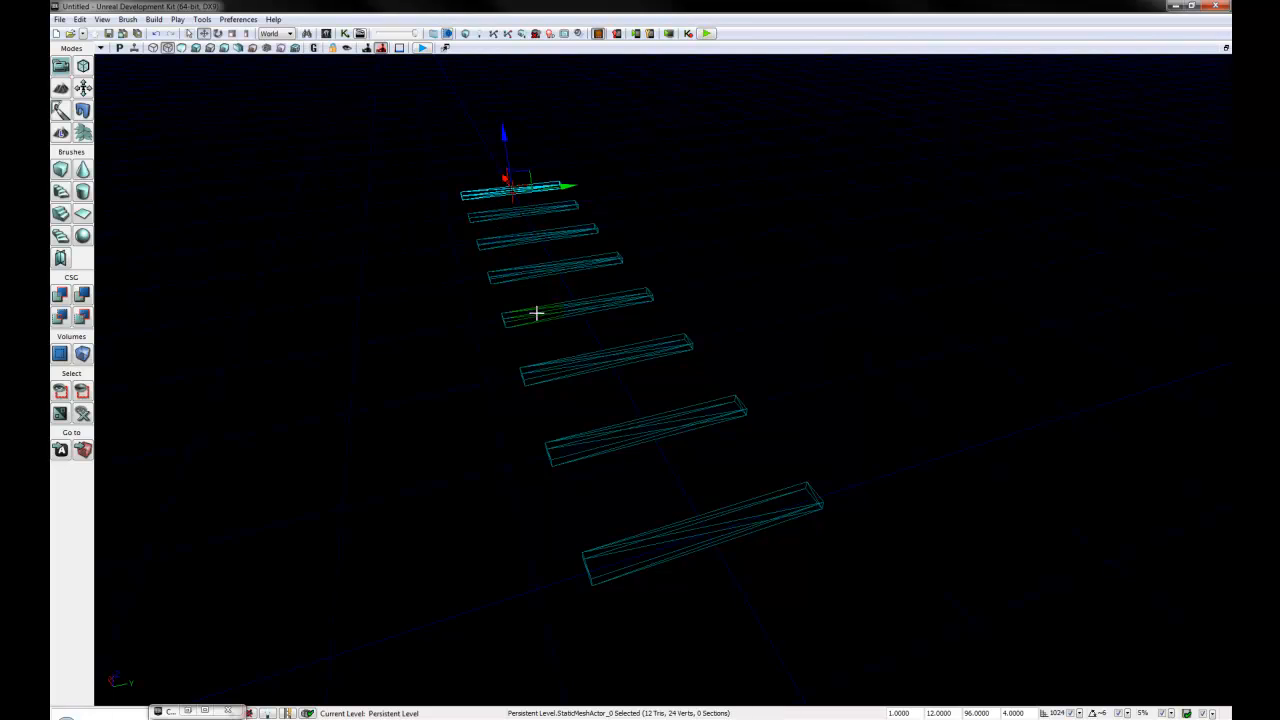
click(868, 593)
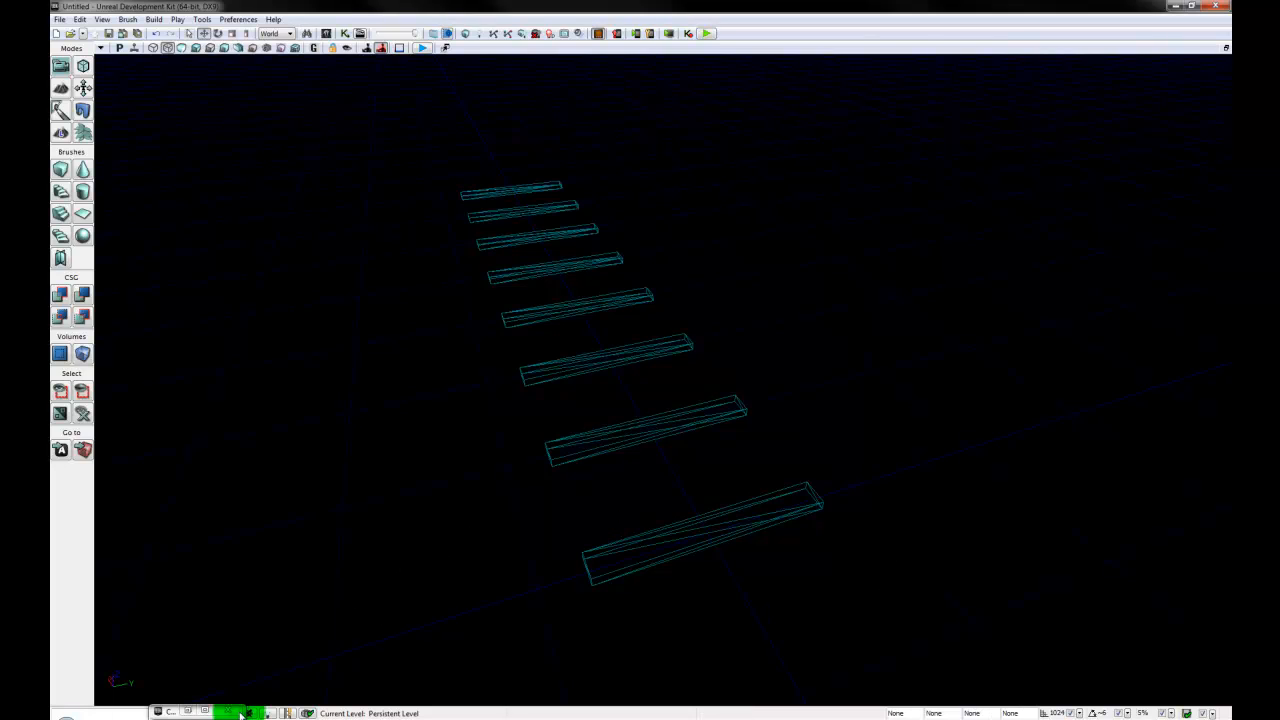
- Add the 2_2_2_Cylinder static mesh from the Shapes group of INDD_5960_SamplePackage to the level
click(189, 713)
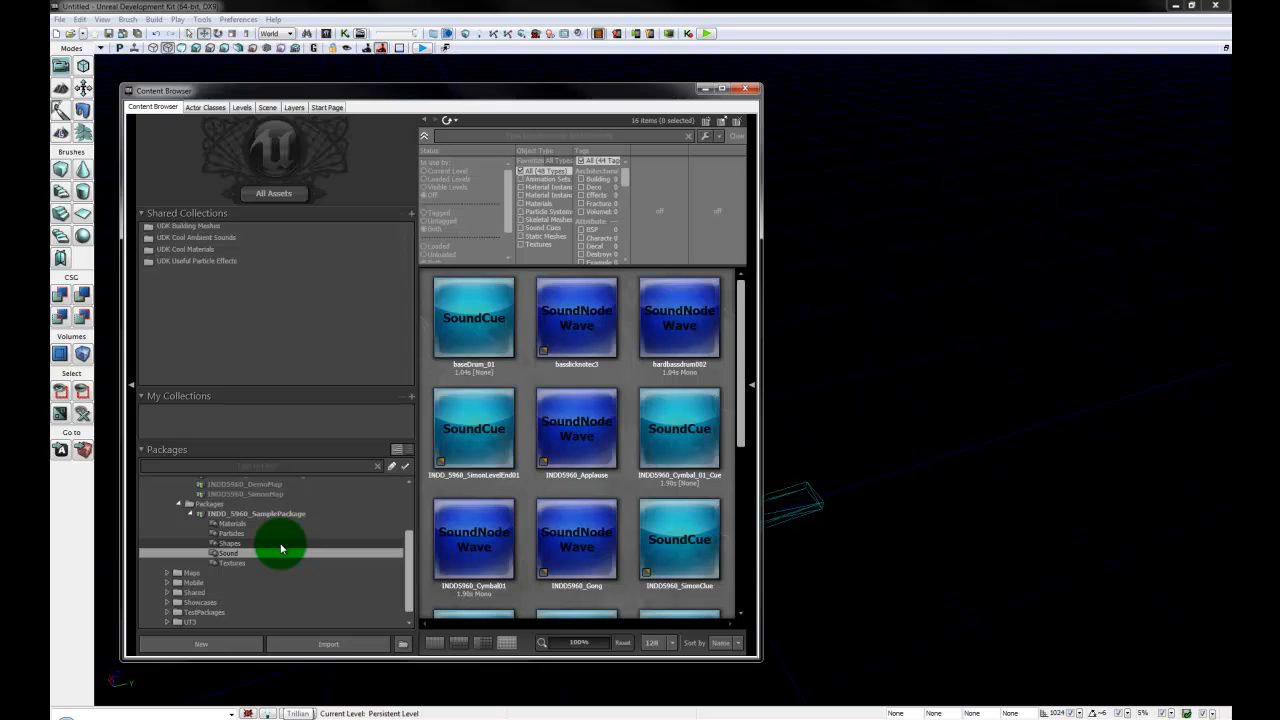
click(281, 543)
click(700, 330)
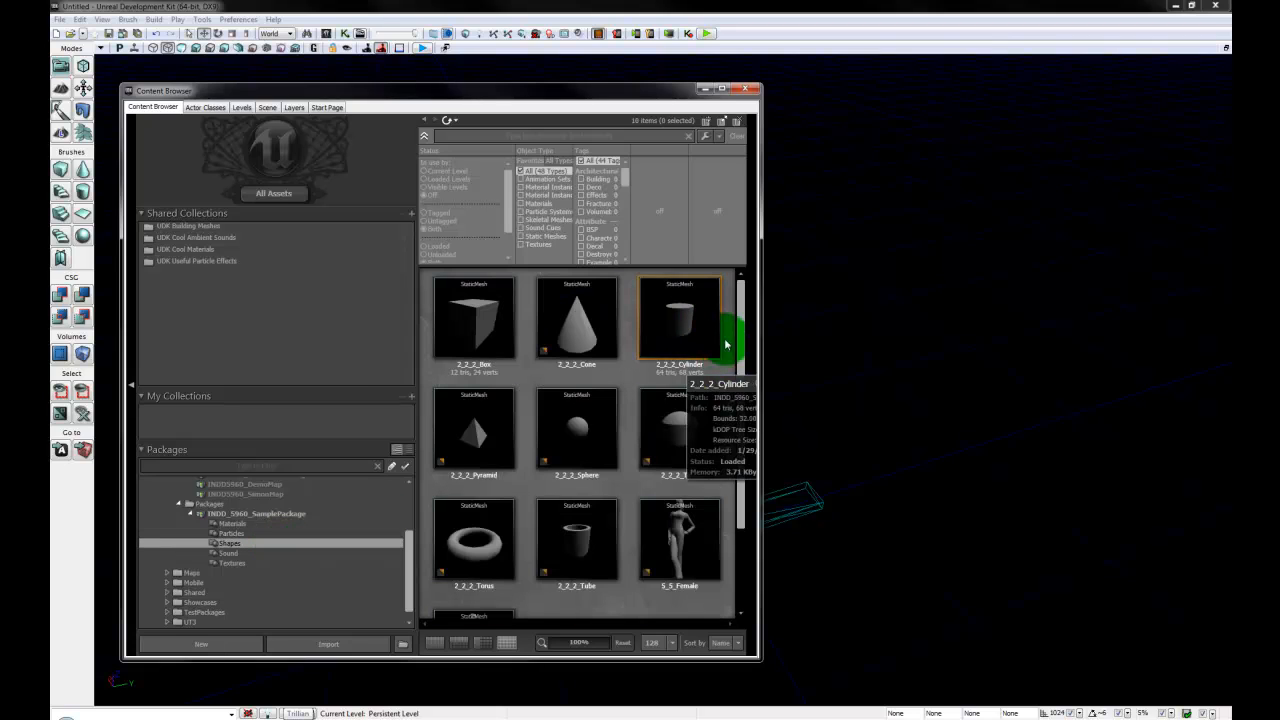
click(706, 93)
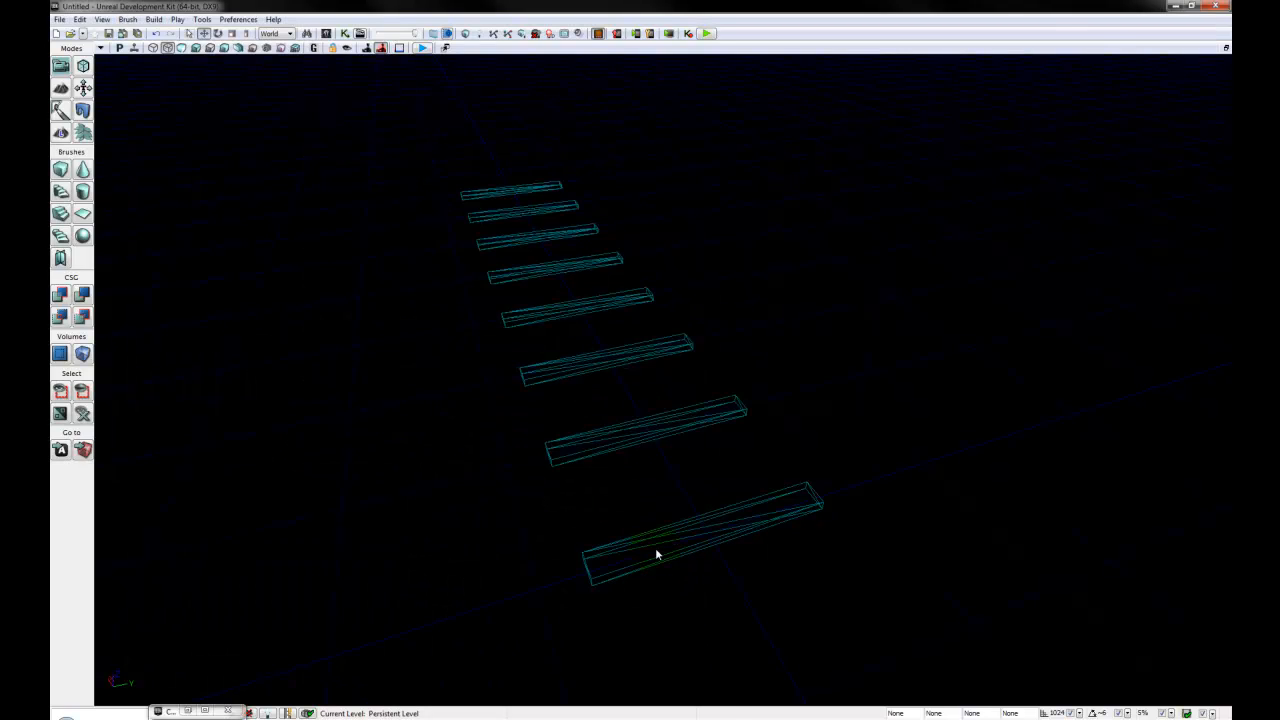
right_click(657, 554)
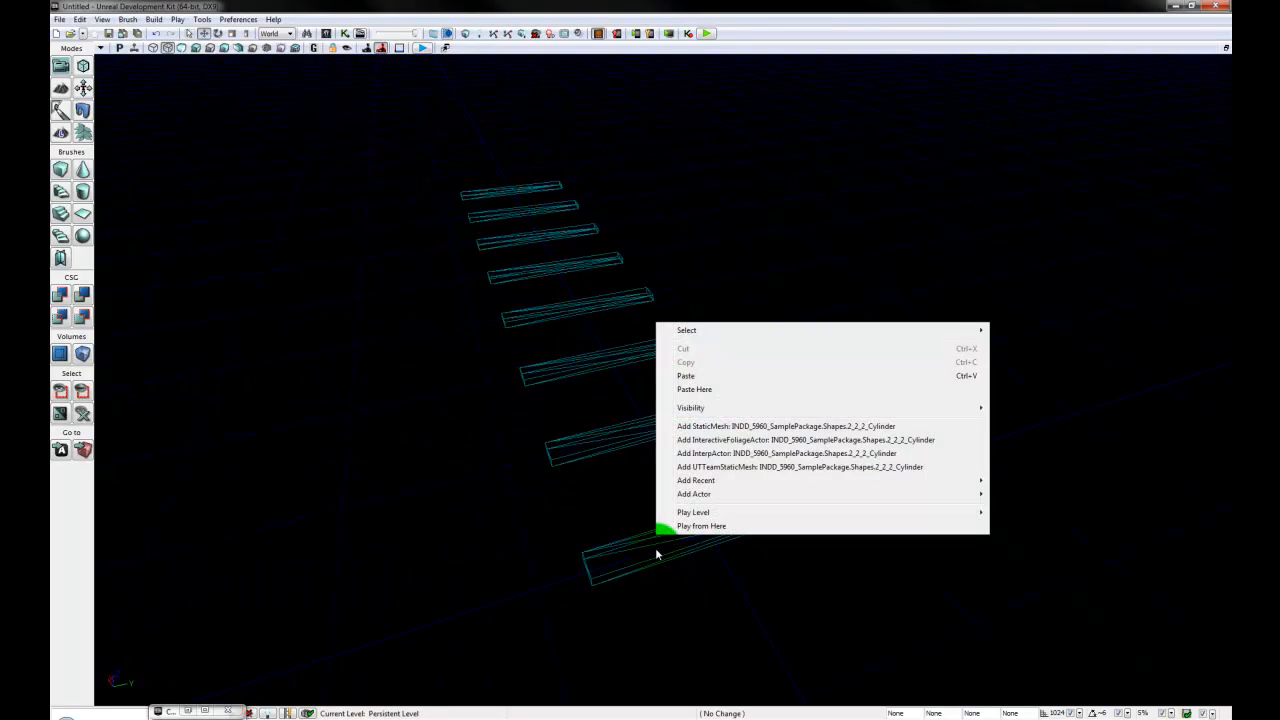
click(835, 426)
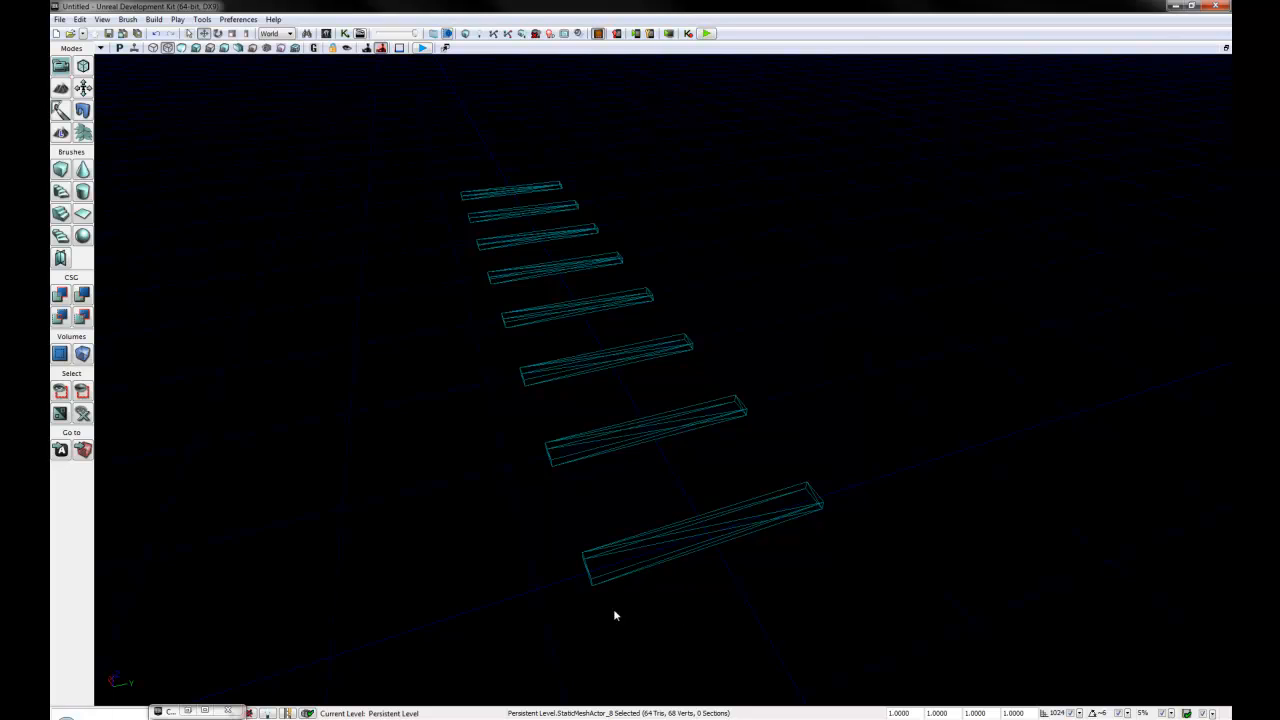
- Set the new cylinder's X, Y and Z location to 0 in its properties and close them
right_drag(661, 607, 693, 664)
middle_drag(695, 671, 417, 618)
drag(417, 618, 397, 716)
middle_drag(397, 716, 190, 212)
key(F4)
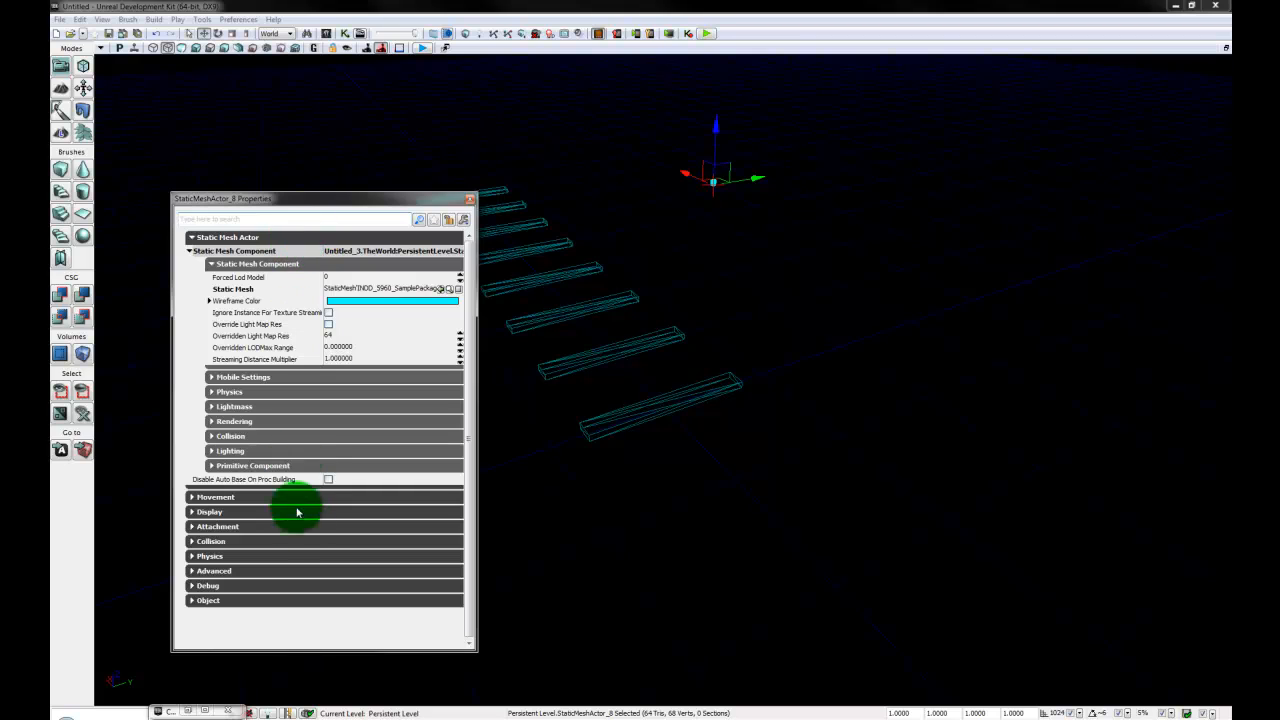
click(240, 497)
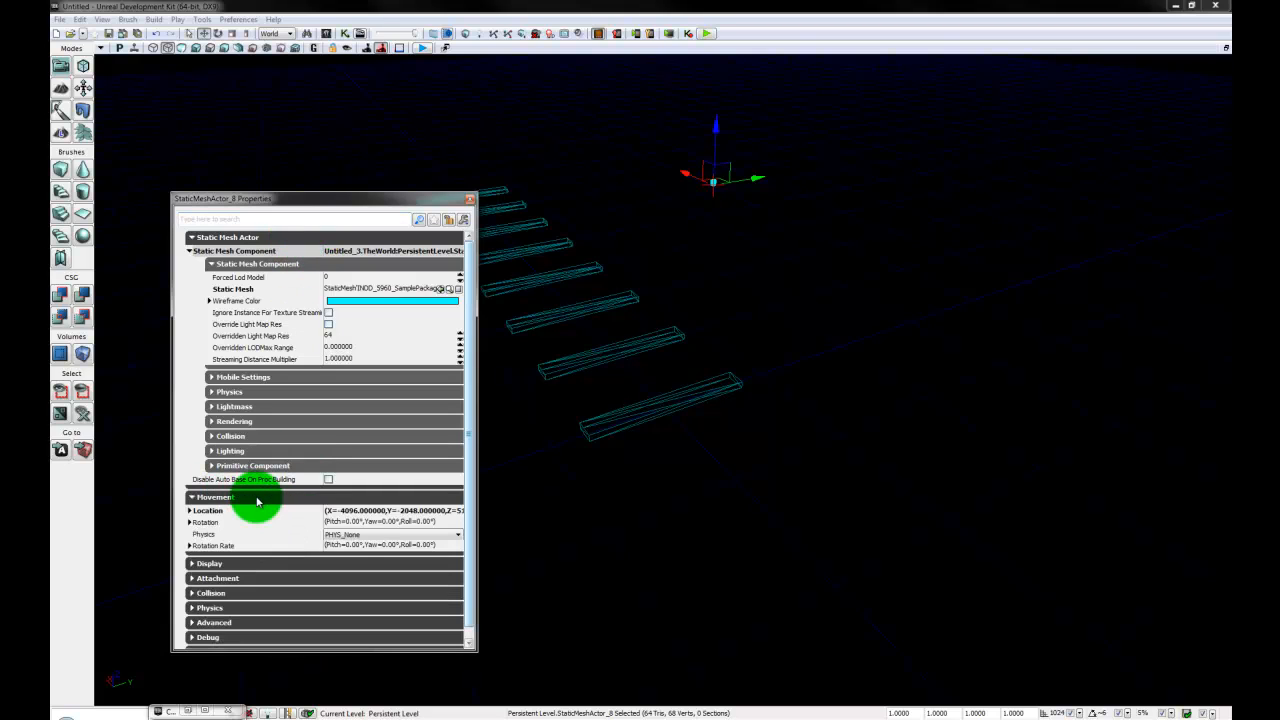
click(232, 511)
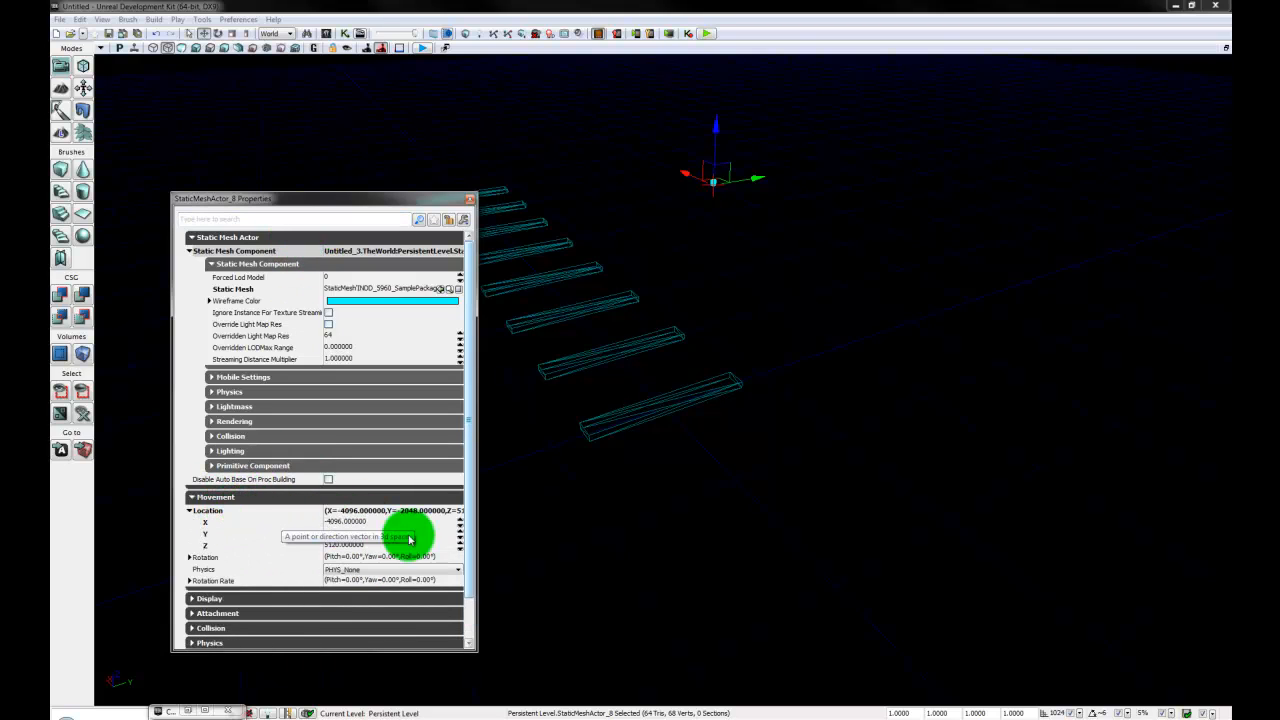
click(366, 521)
text(0)
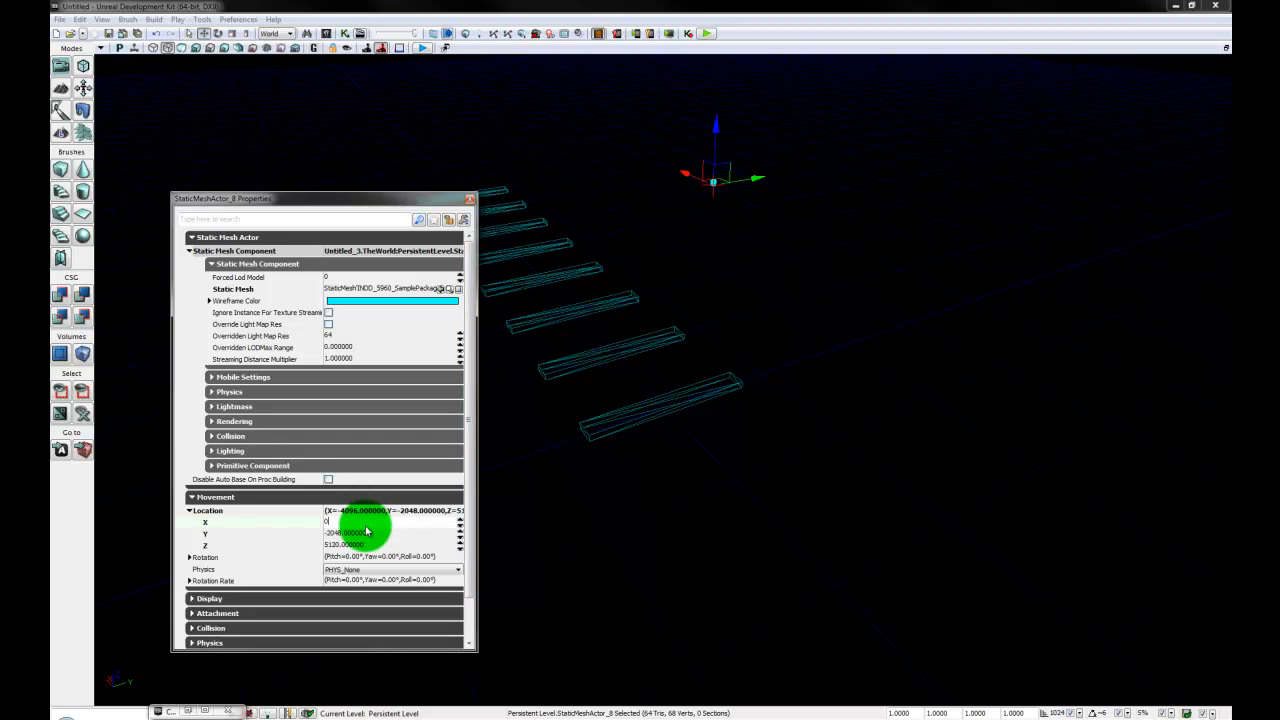
key(Tab)
text(0)
click(373, 546)
text(0)
click(374, 524)
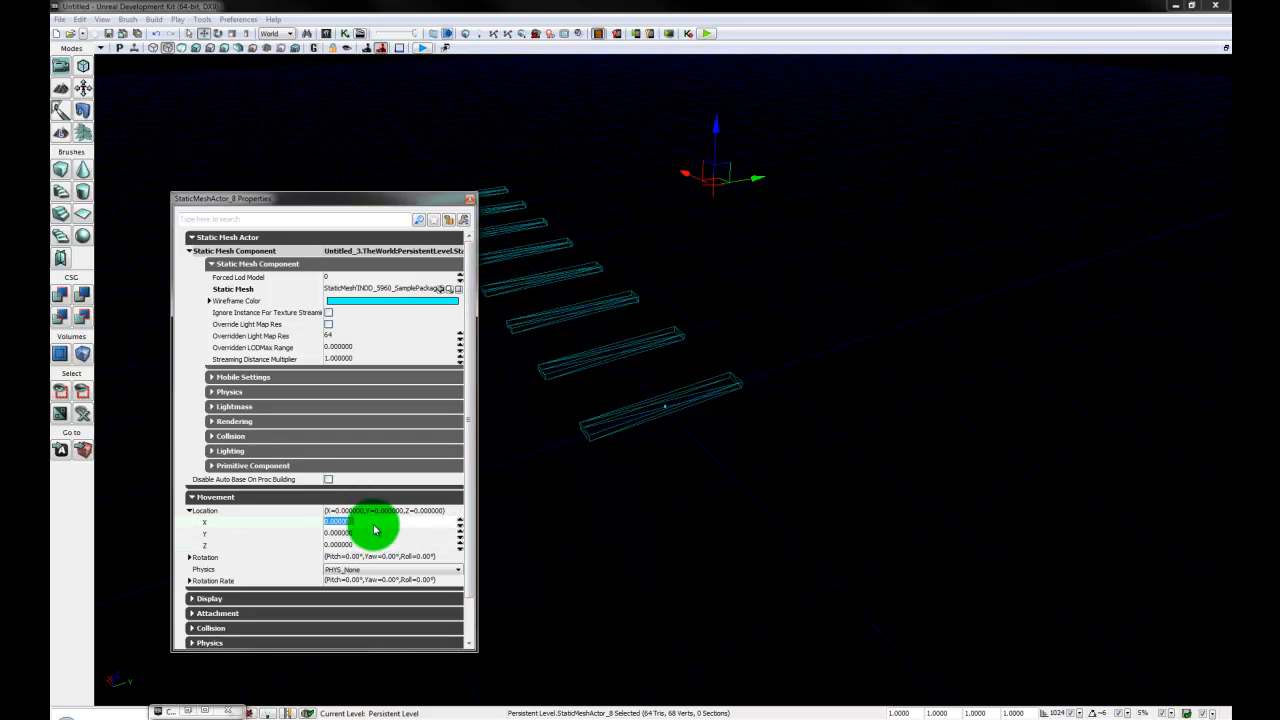
click(471, 201)
- Set the 3D draw scale of the cylinder at the origin to 24 in X
right_drag(594, 537, 630, 577)
drag(630, 577, 726, 312)
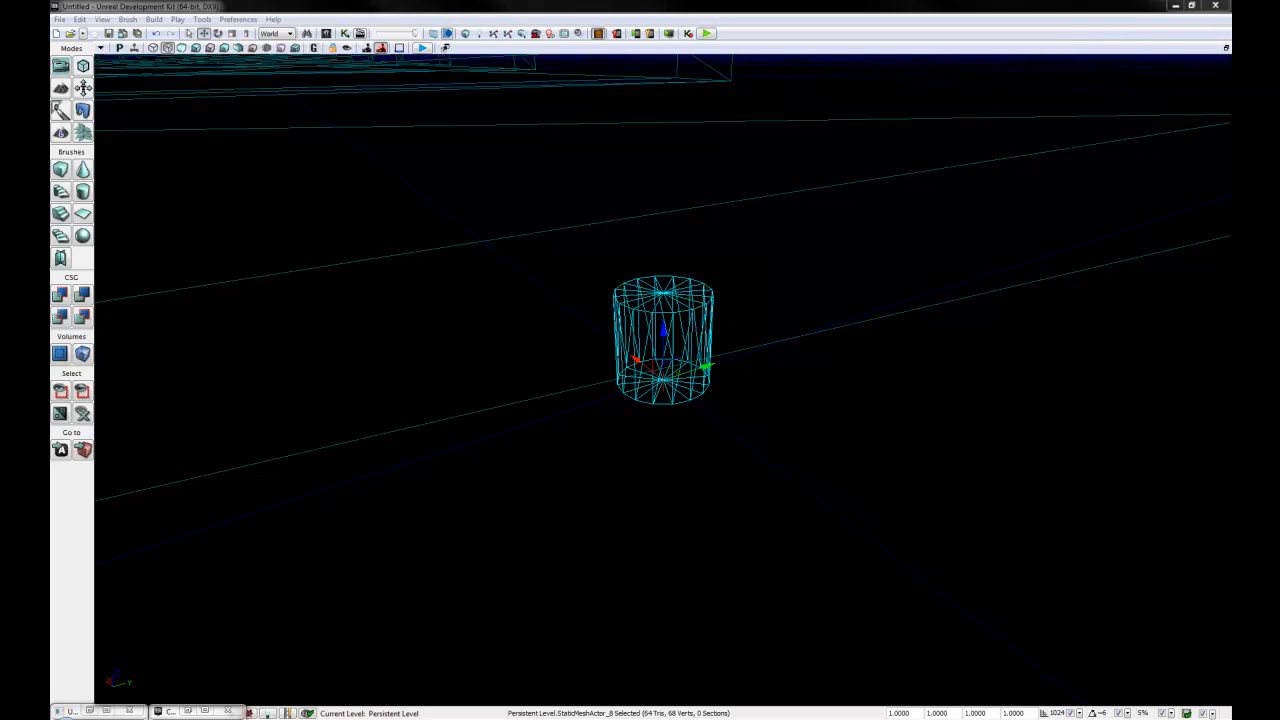
click(663, 328)
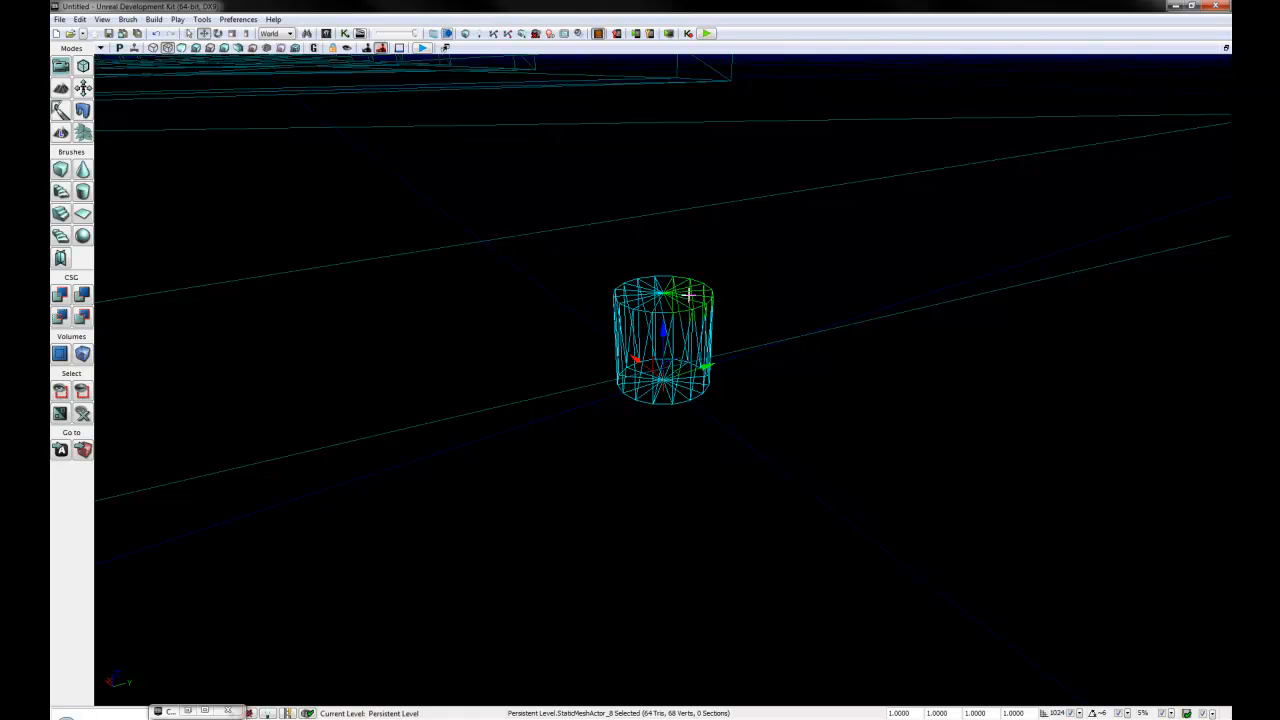
drag(850, 452, 712, 333)
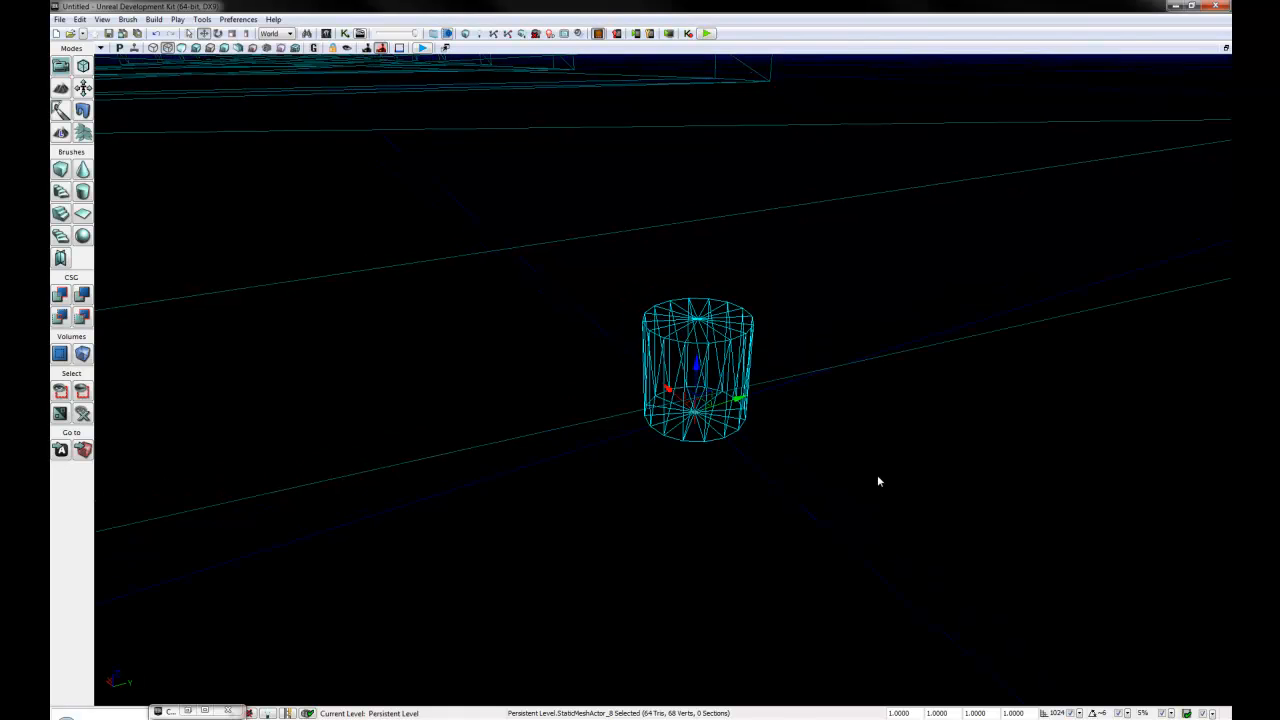
middle_drag(877, 476, 842, 178)
drag(842, 178, 811, 714)
middle_drag(811, 714, 811, 110)
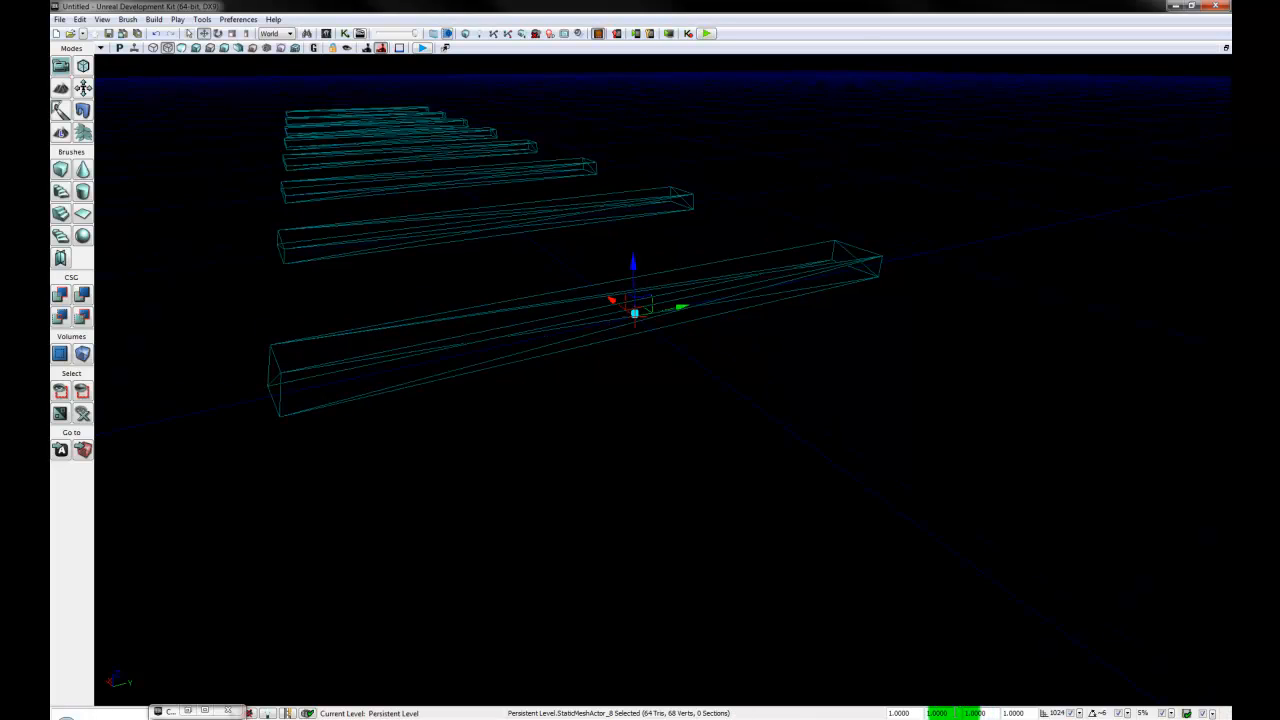
drag(953, 714, 803, 711)
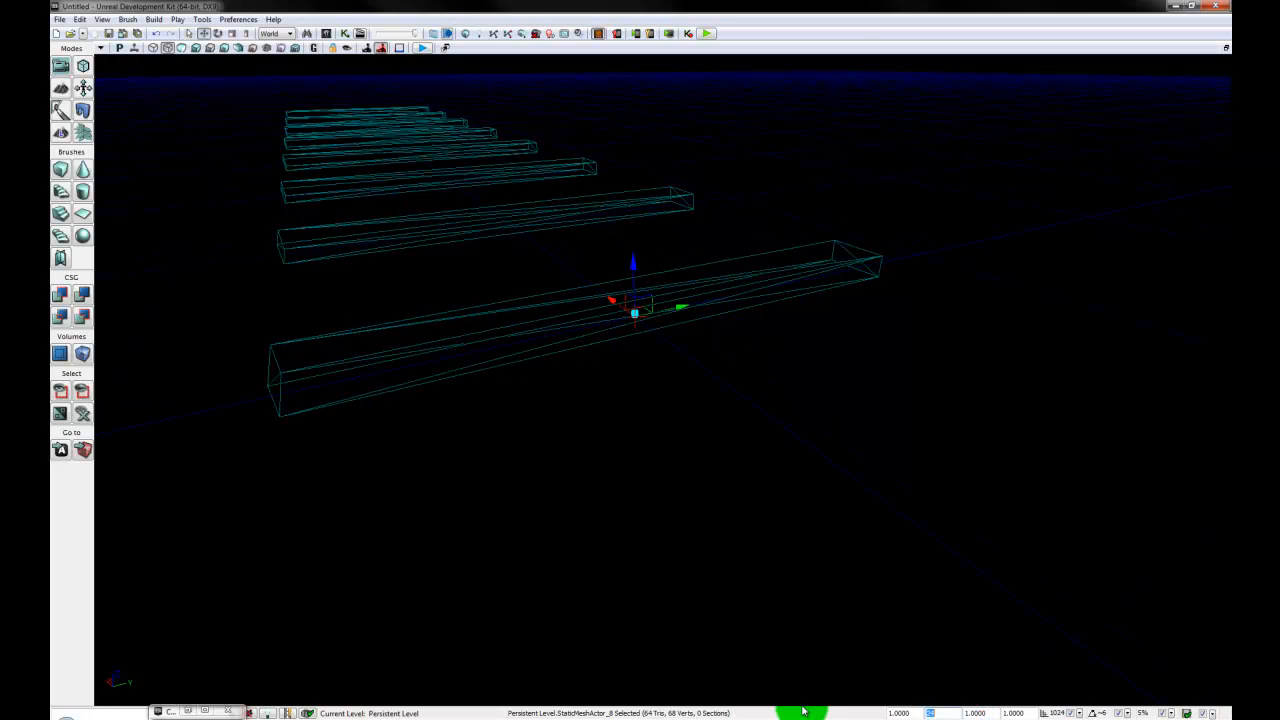
text(24)
key(Return)
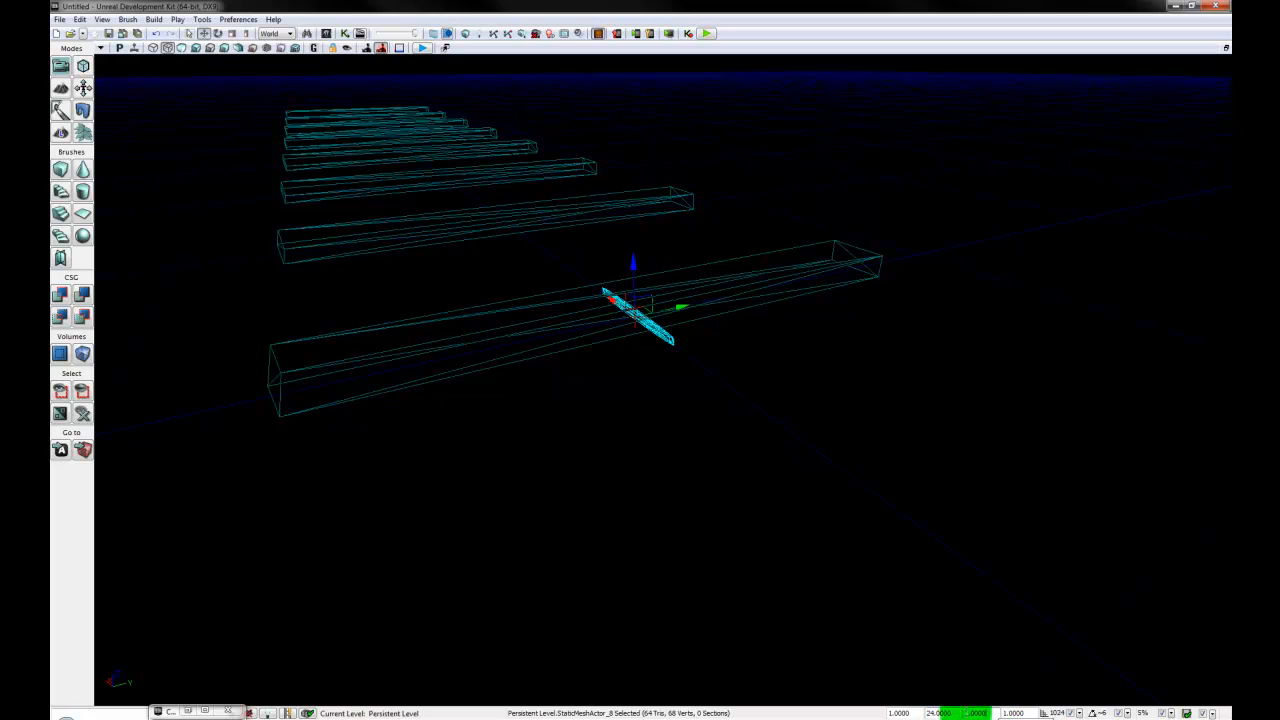
- Set the cylinder's 3D draw scale to 24 in Y and 4 in Z, making a flat disc
drag(966, 714, 889, 710)
text(24)
key(Return)
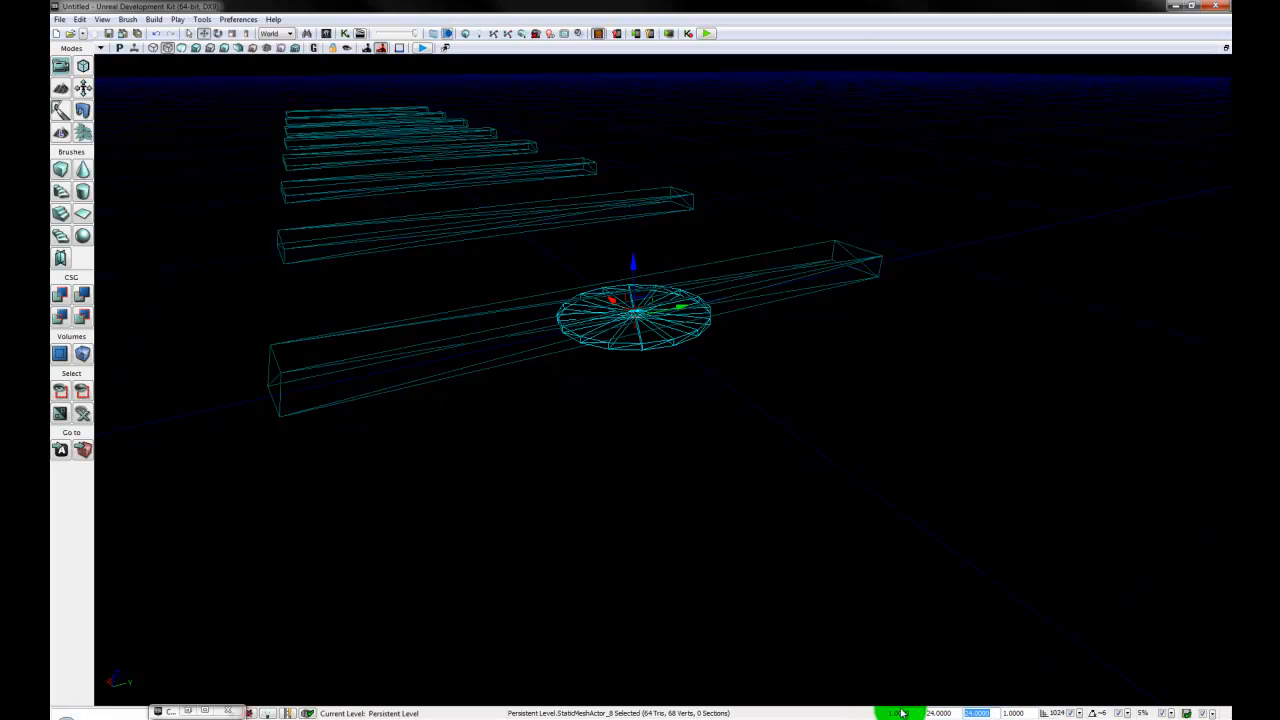
drag(1029, 713, 881, 713)
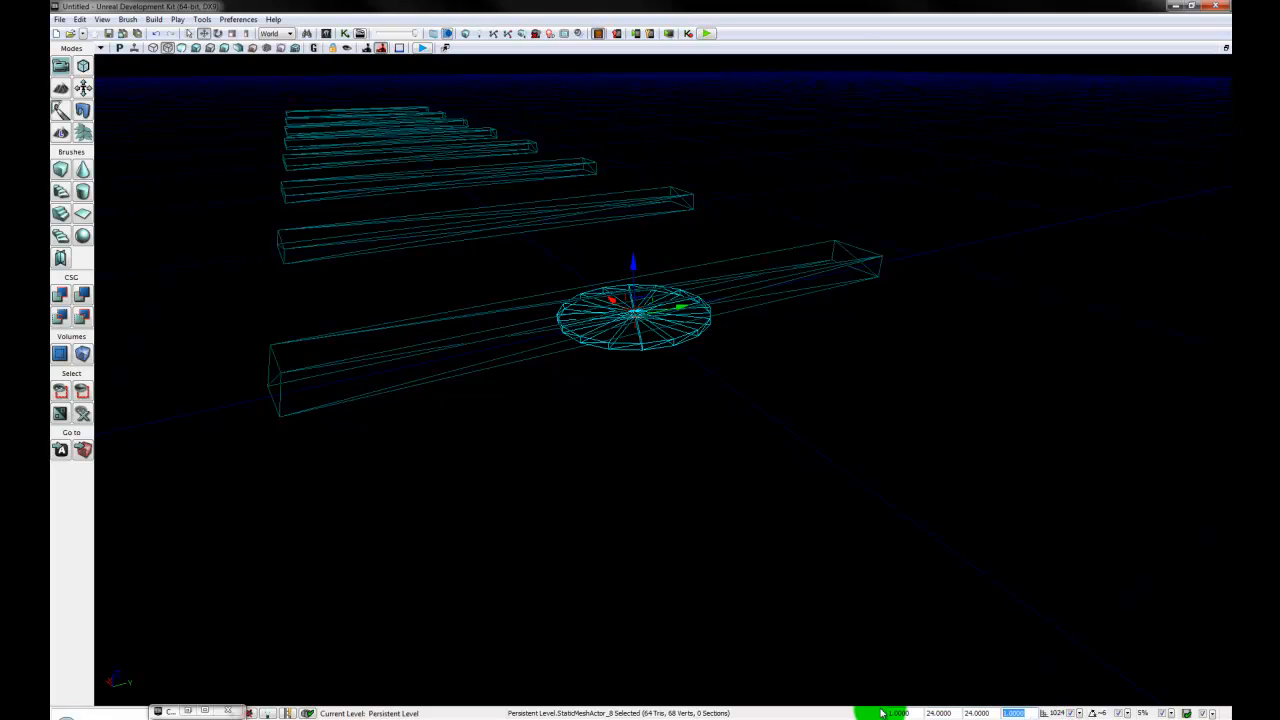
text(4)
key(Return)
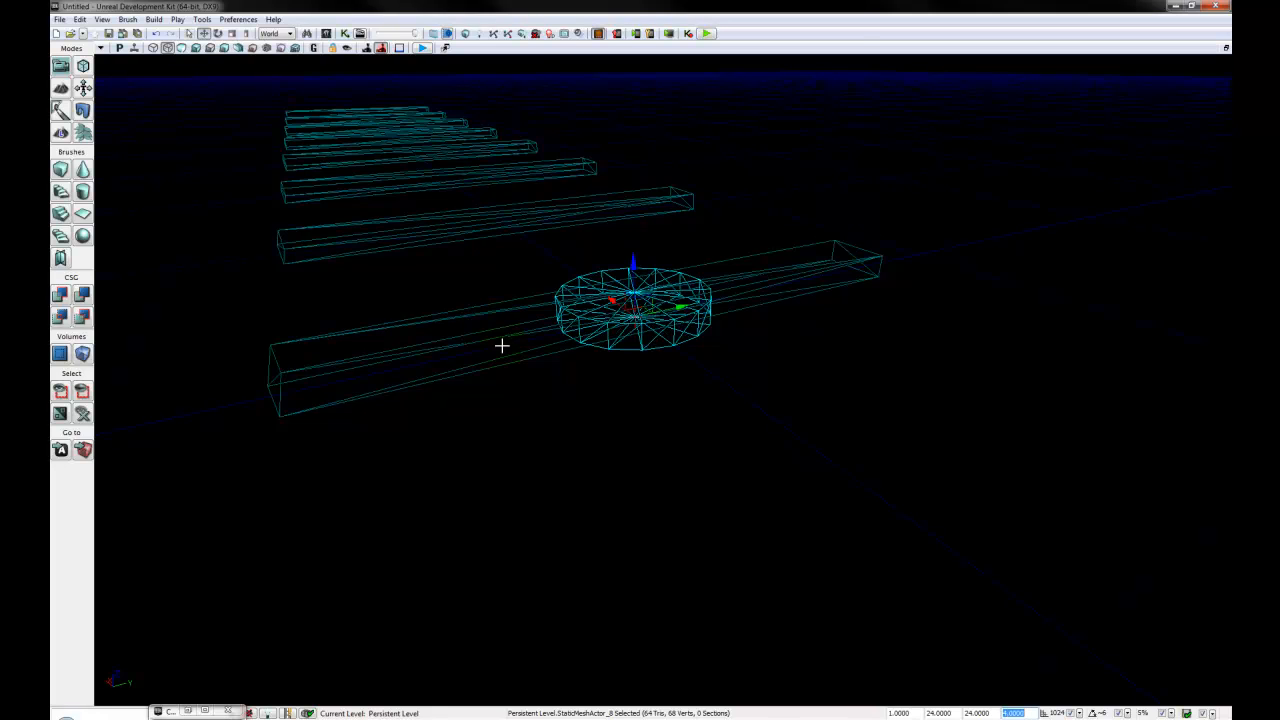
- Rotate the disc -90 degrees about the X axis so it stands upright across the first plank
right_drag(521, 396, 313, 640)
key(space)
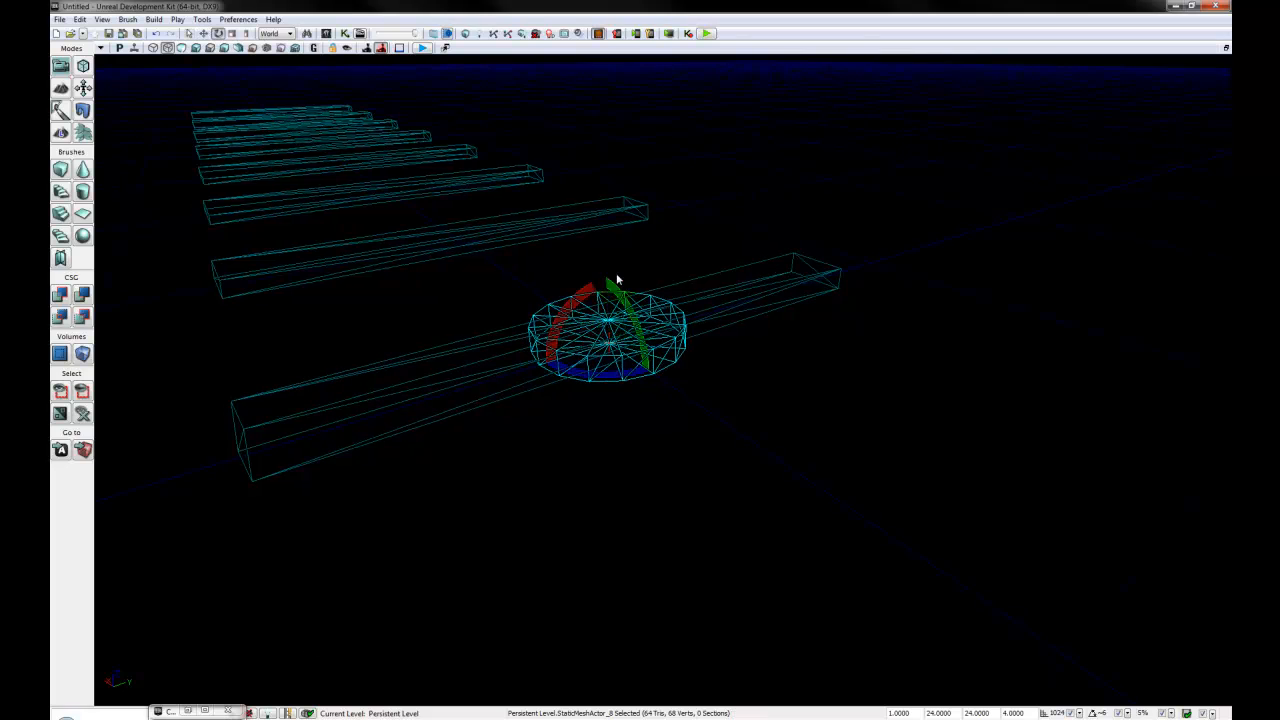
drag(586, 294, 271, 446)
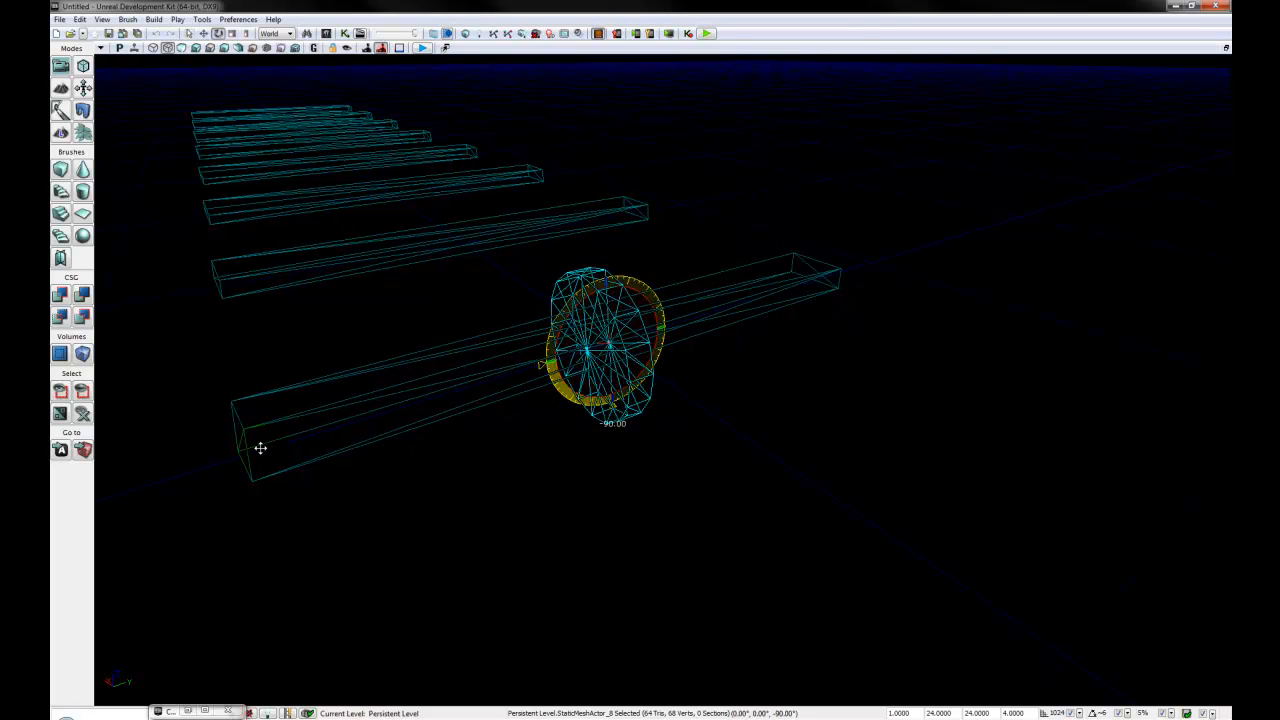
drag(260, 448, 260, 448)
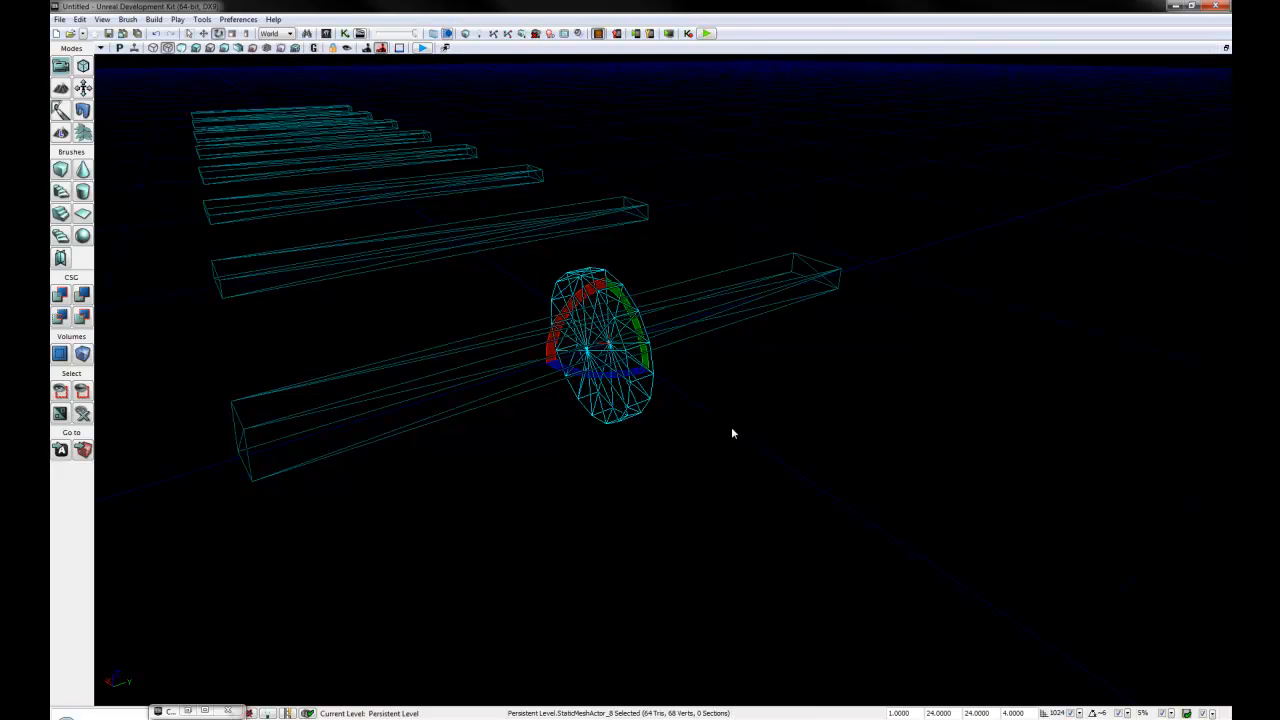
- Change the drag grid snap to 32 and move the upright disc up along Z
right_drag(731, 428, 84, 420)
key(space)
key(space)
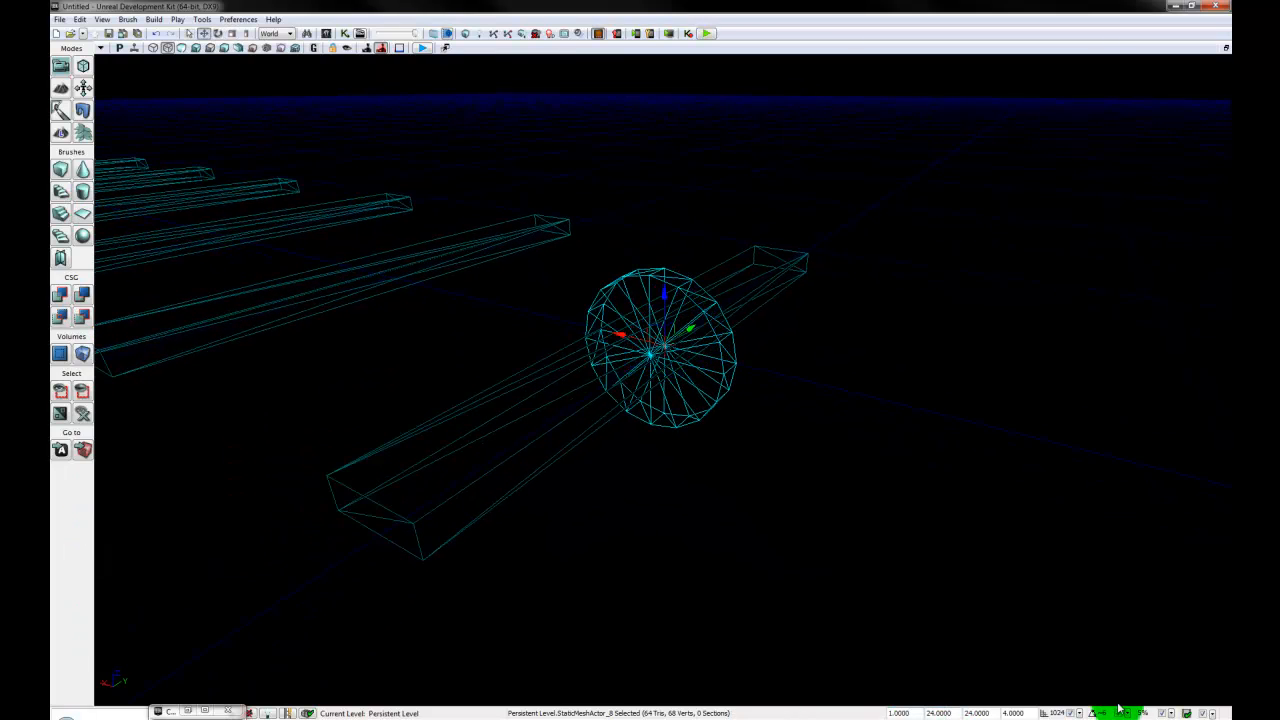
click(1081, 714)
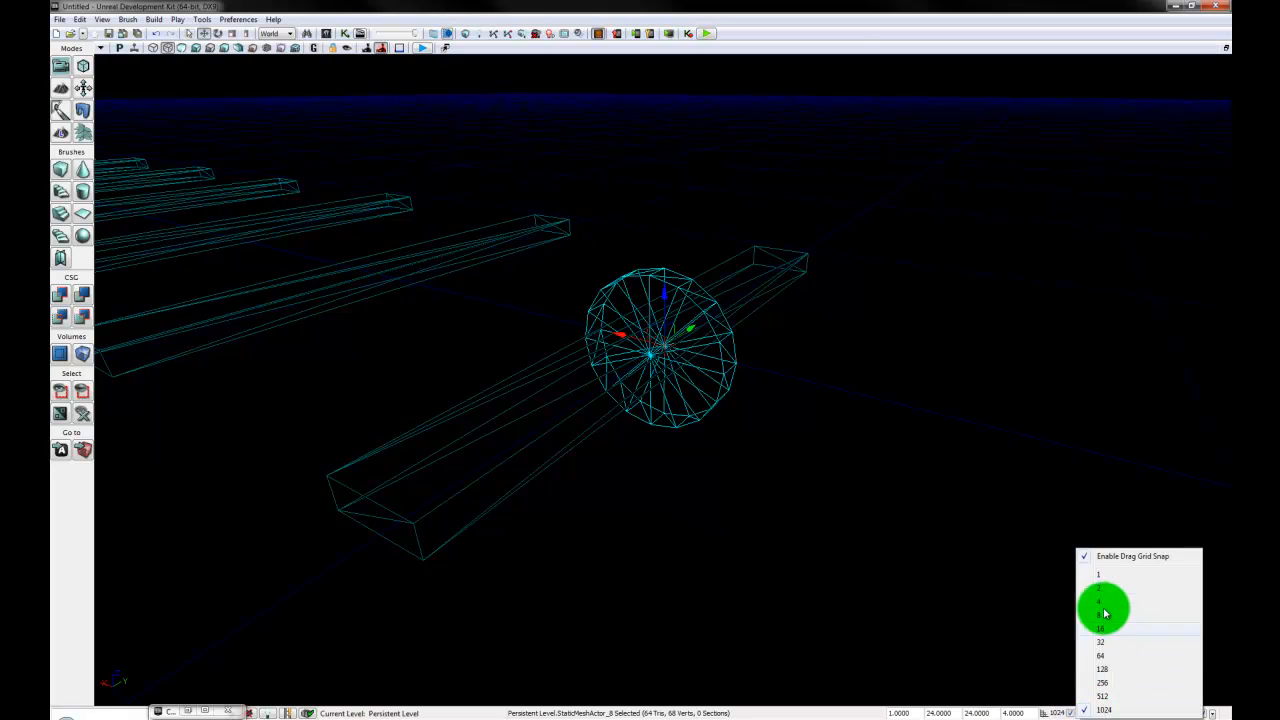
click(1103, 643)
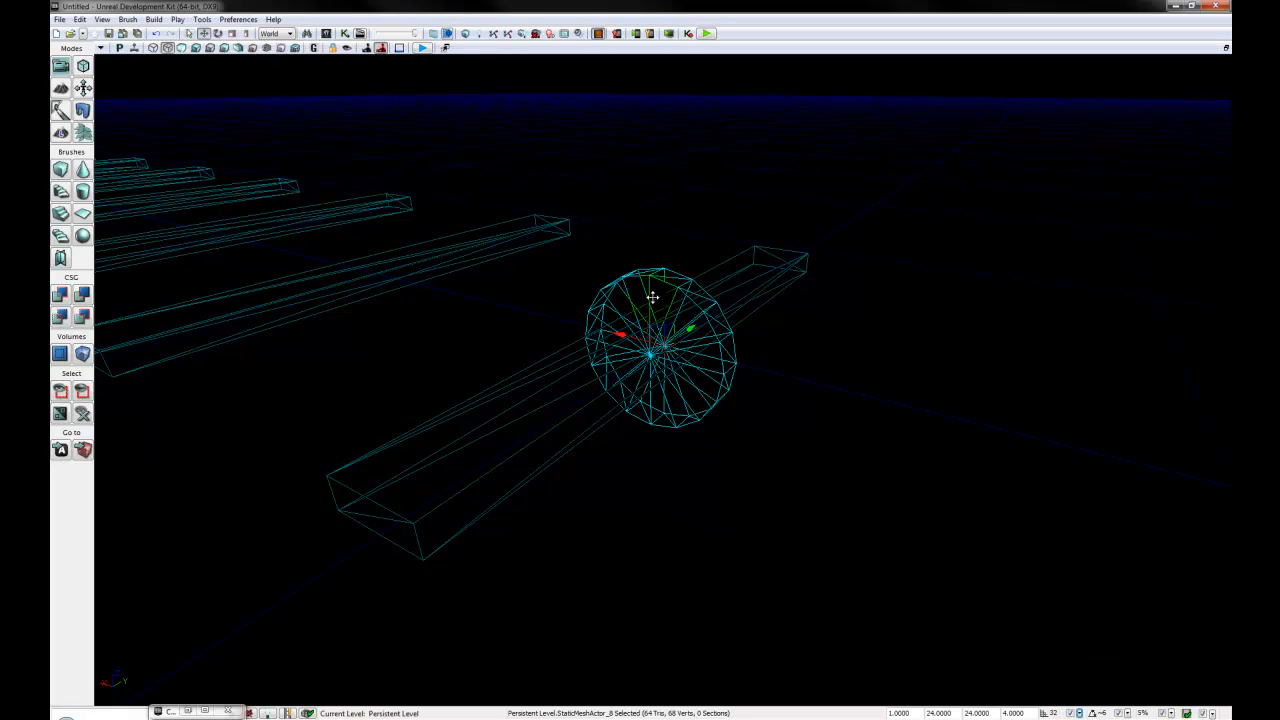
drag(665, 298, 651, 196)
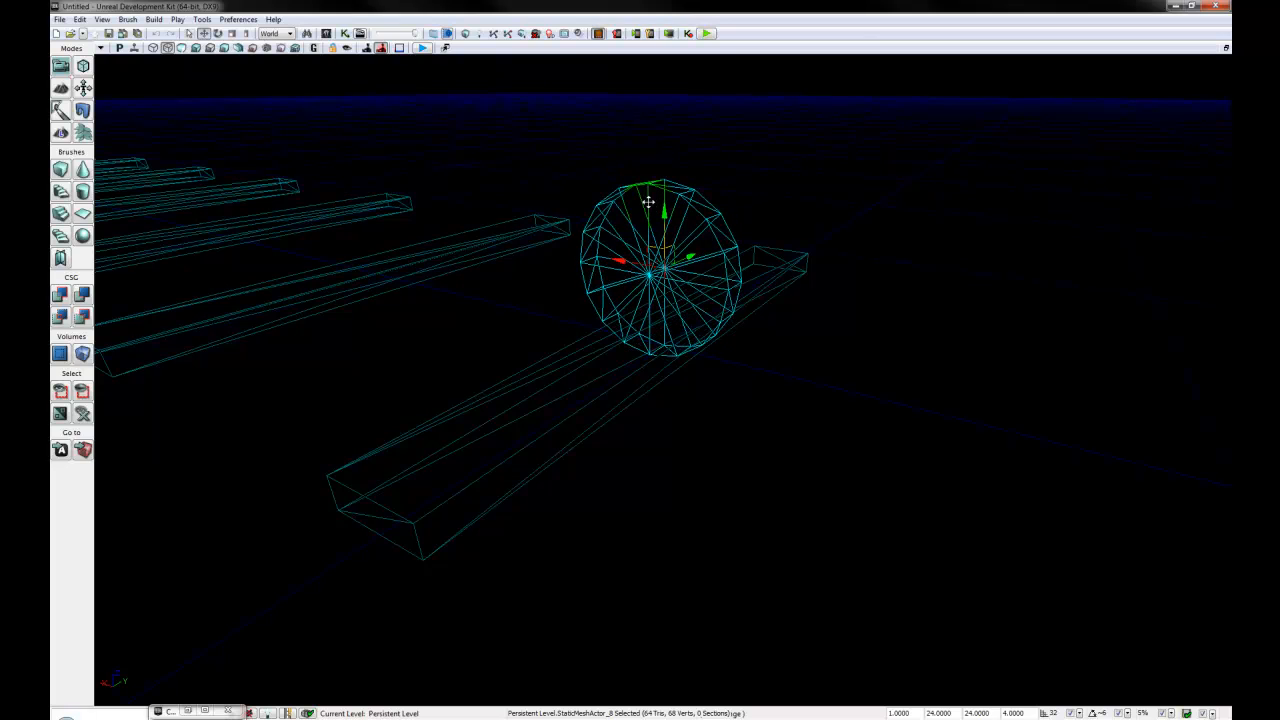
- Switch to the four-viewport layout and raise the disc in the side view until its lower edge rests on the plank's upper face
click(1226, 48)
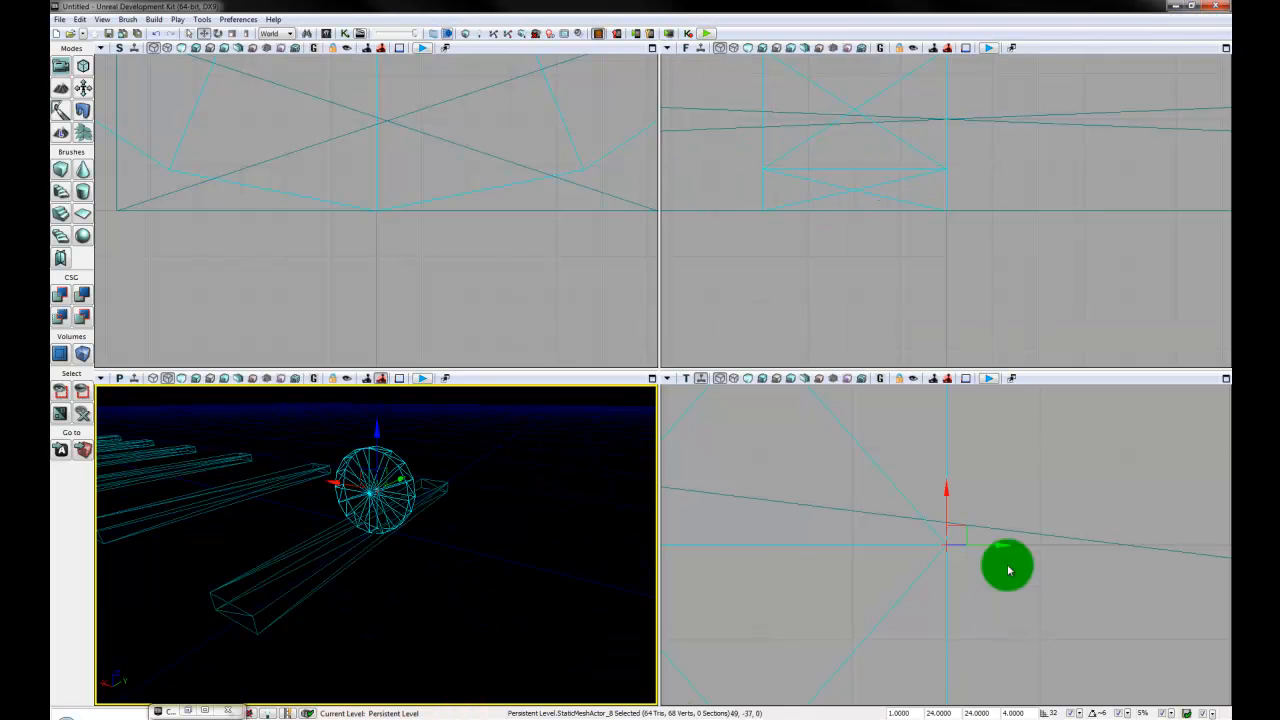
scroll(414, 306, down, 12)
right_drag(362, 222, 392, 313)
scroll(398, 311, up, 1)
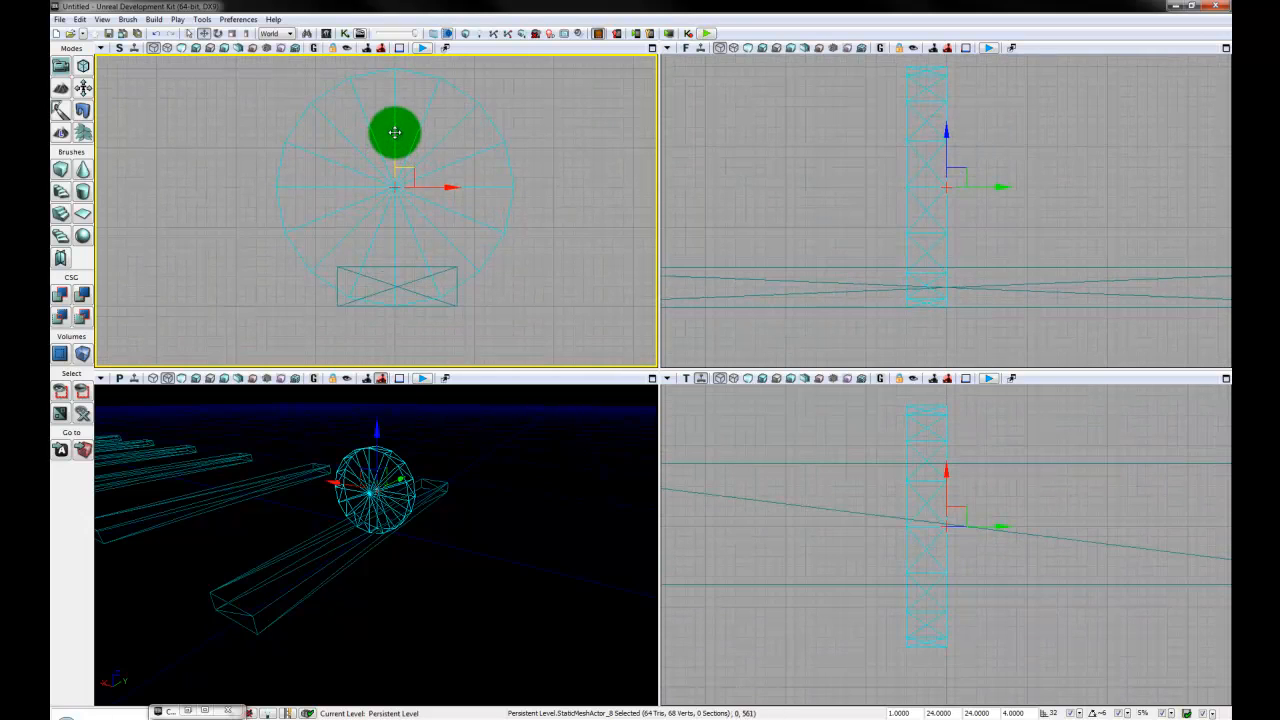
drag(391, 129, 392, 90)
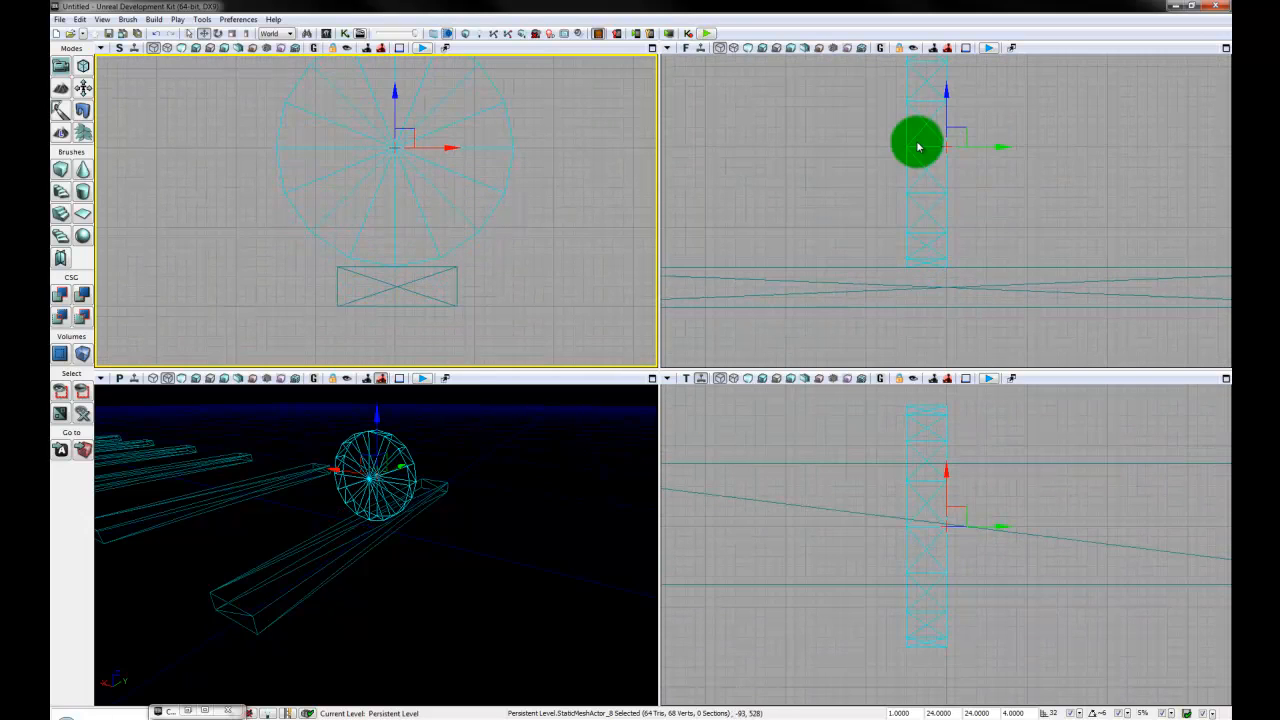
- Shift the upright disc along Y in the front view until it is centred on the first plank's length
scroll(926, 247, down, 8)
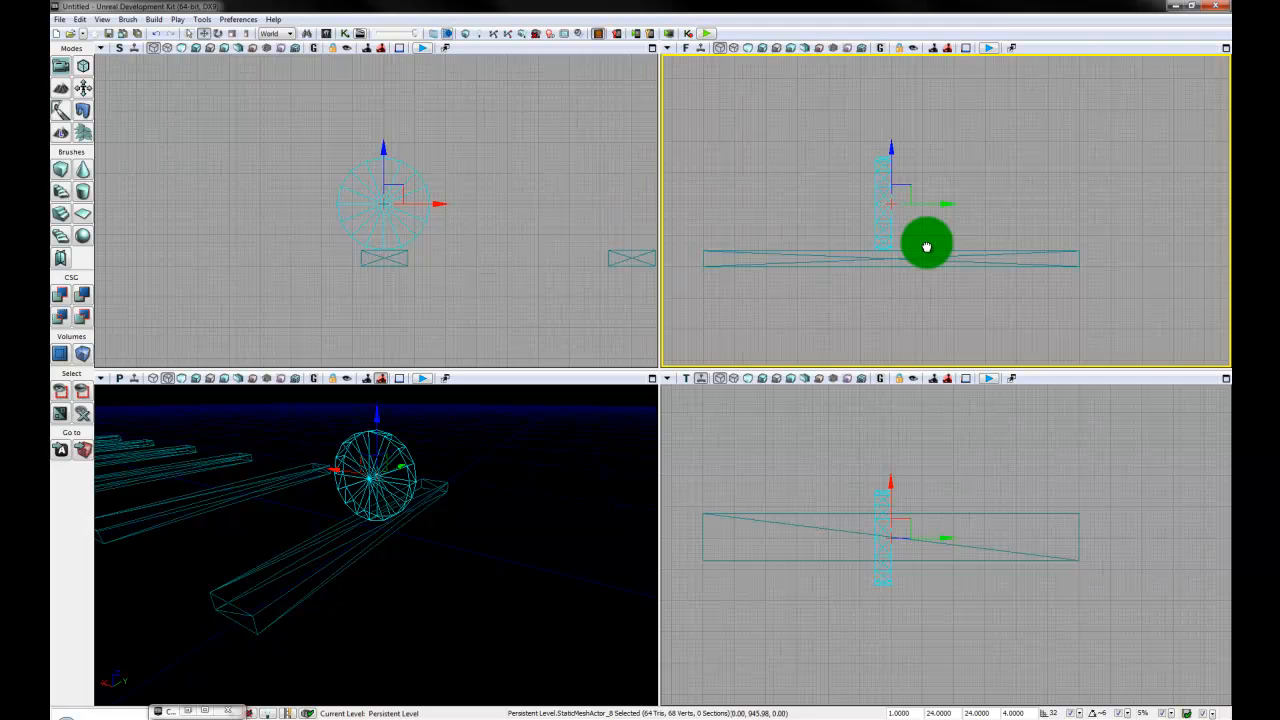
drag(927, 247, 930, 248)
drag(944, 204, 949, 206)
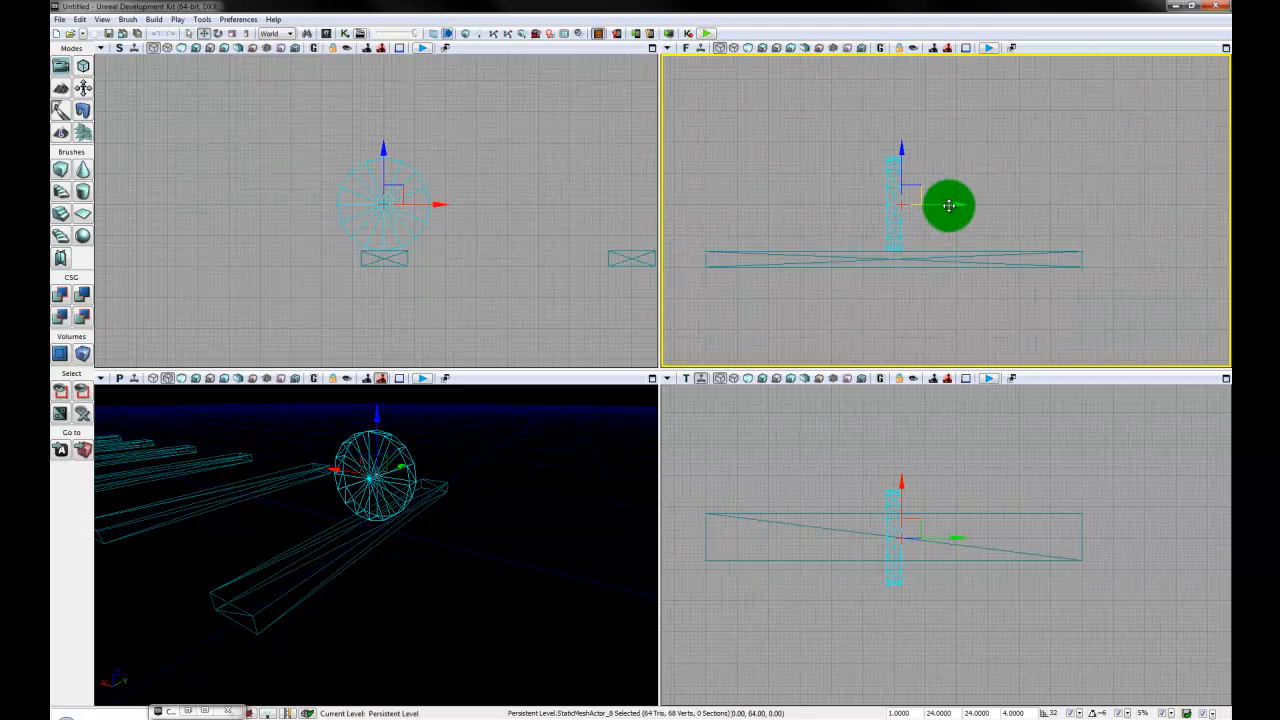
click(915, 487)
right_drag(540, 535, 614, 535)
- Maximize the perspective view and convert the disc from a StaticMeshActor to a Mover
click(652, 377)
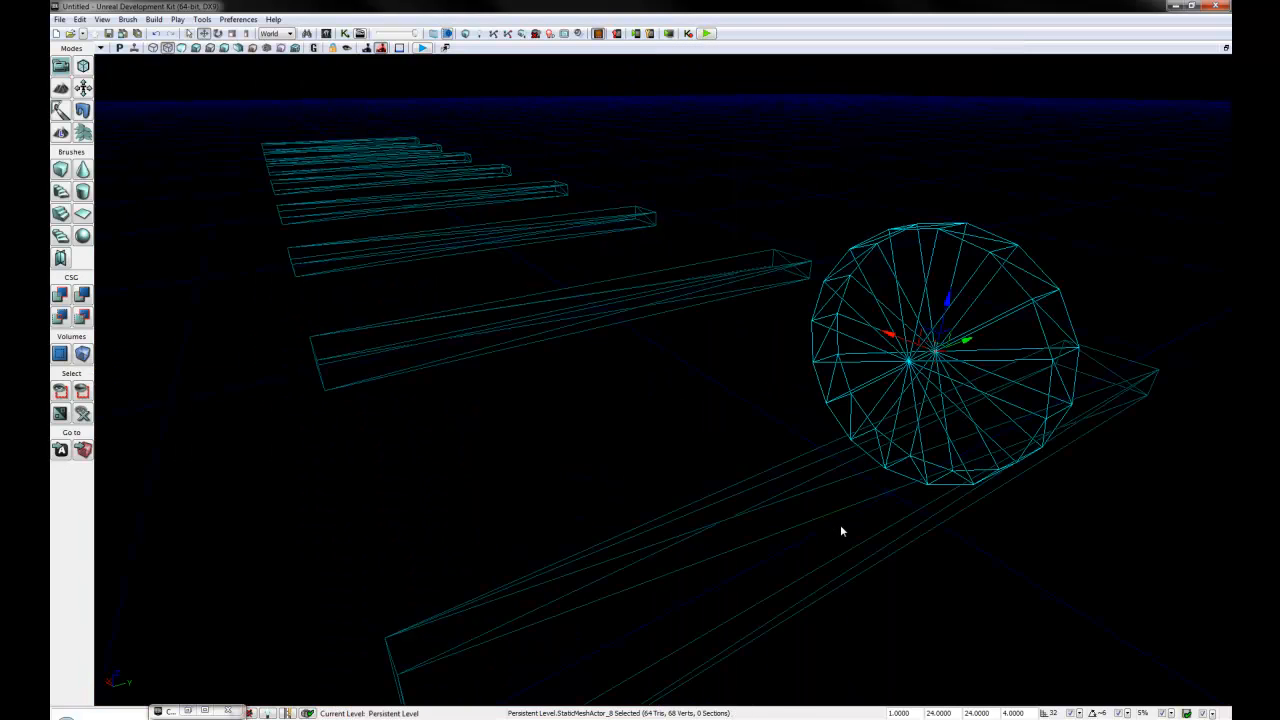
right_drag(841, 531, 846, 245)
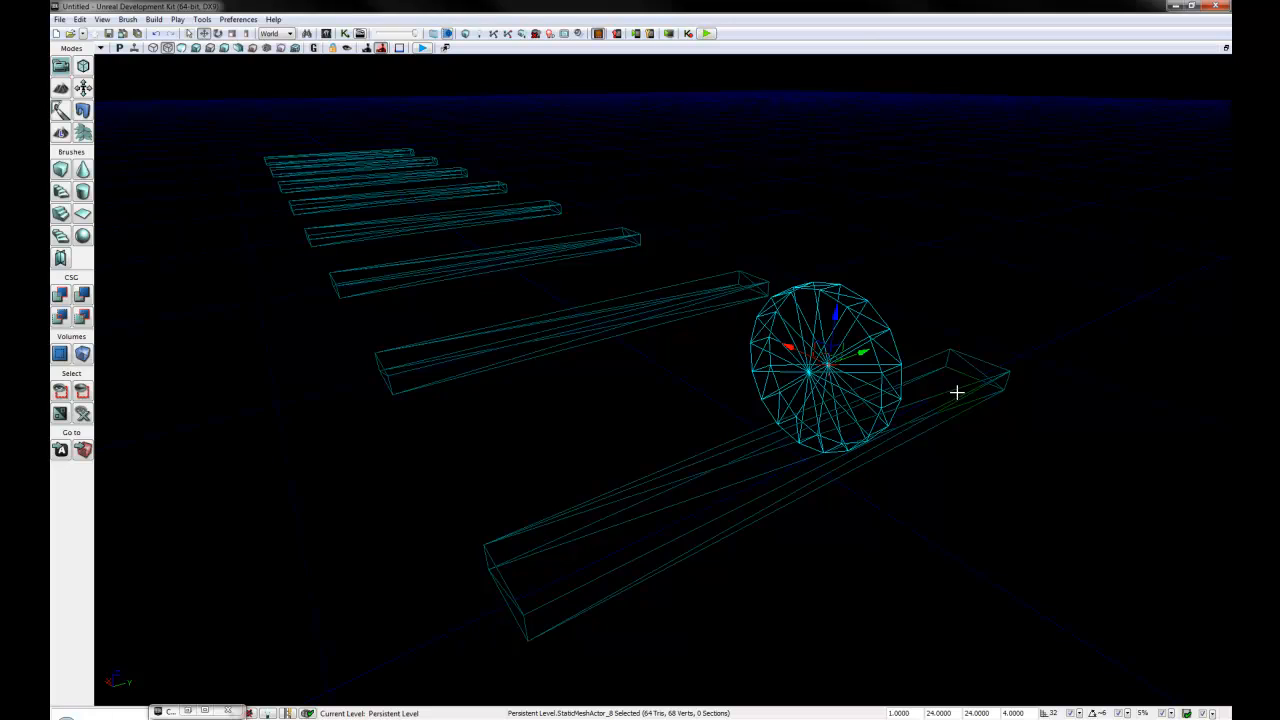
click(878, 324)
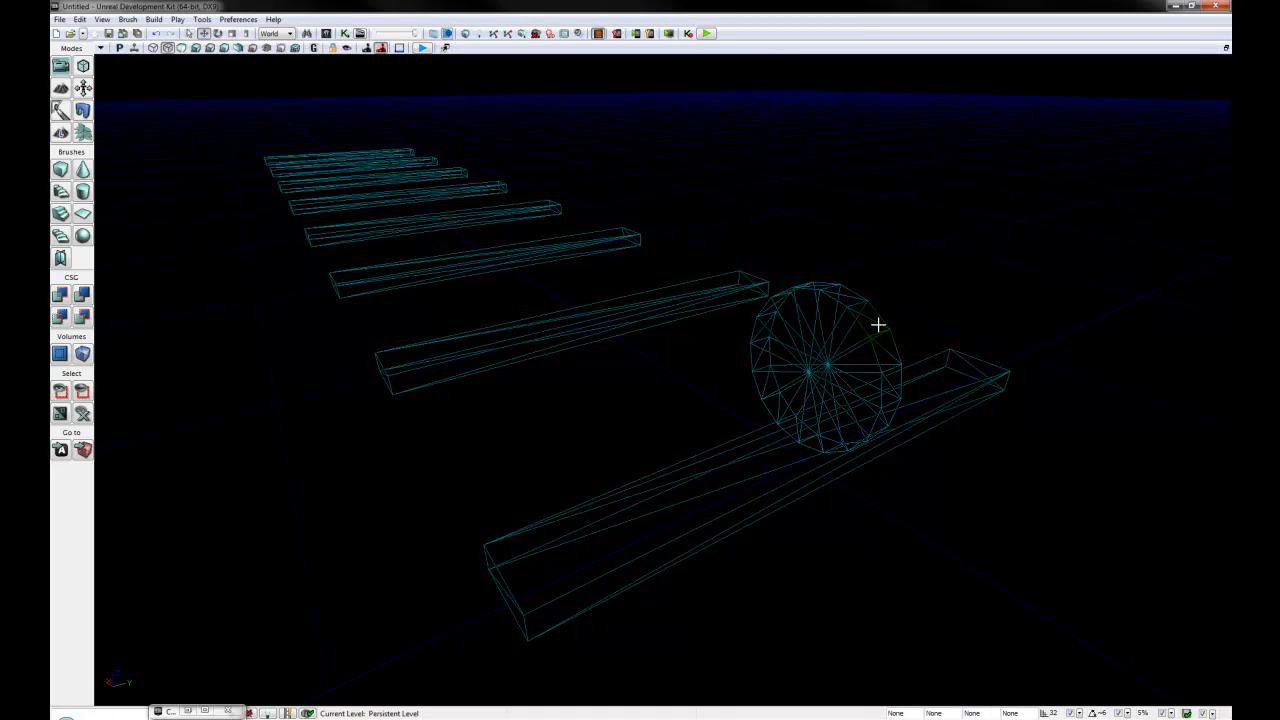
click(869, 337)
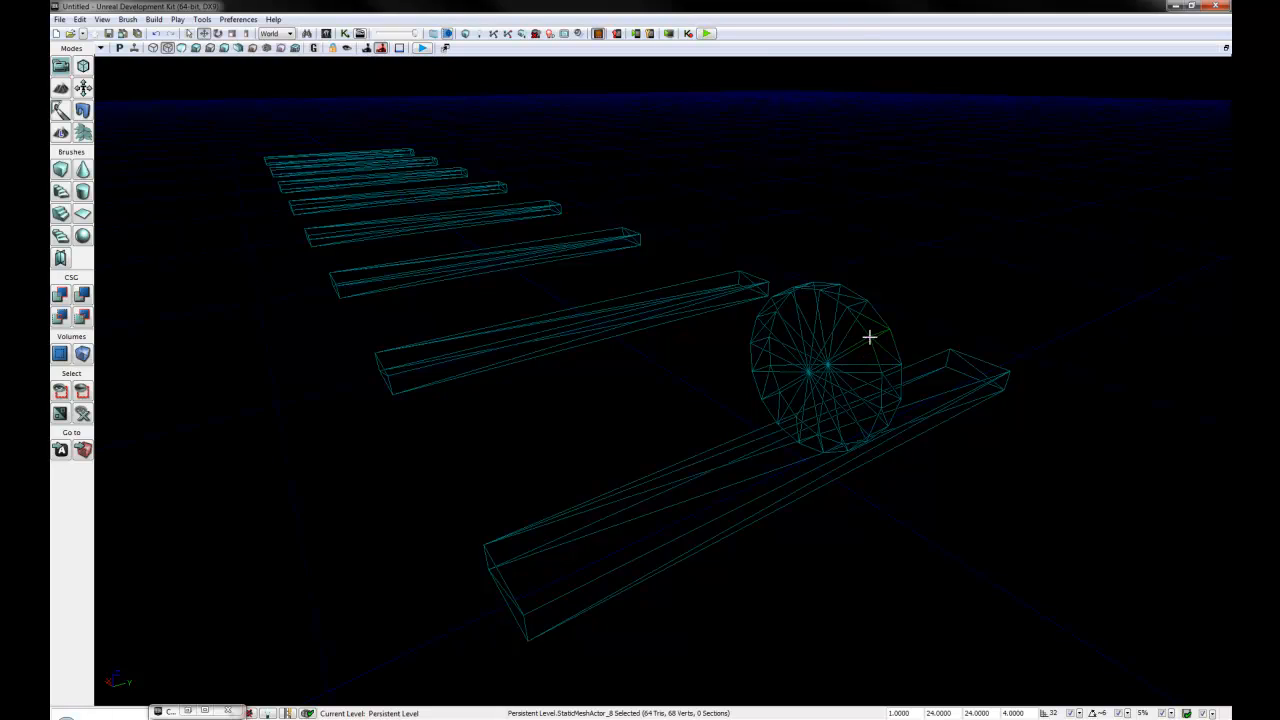
click(872, 341)
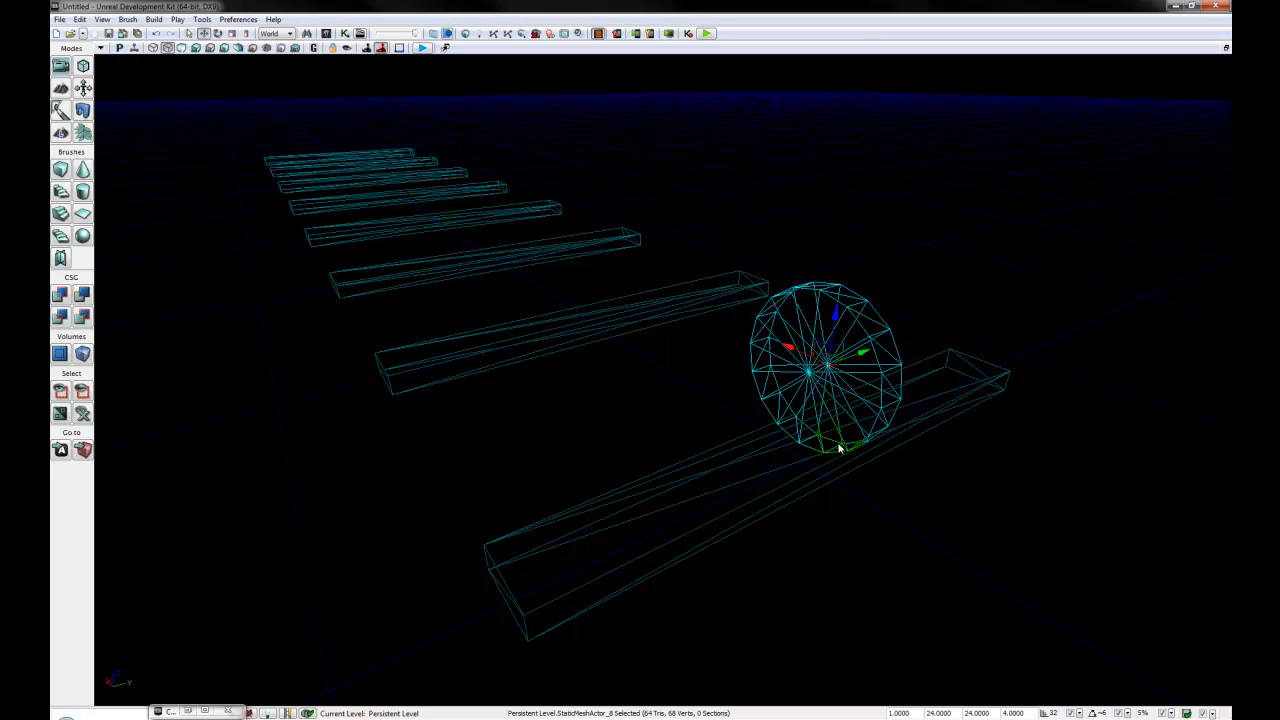
right_click(881, 336)
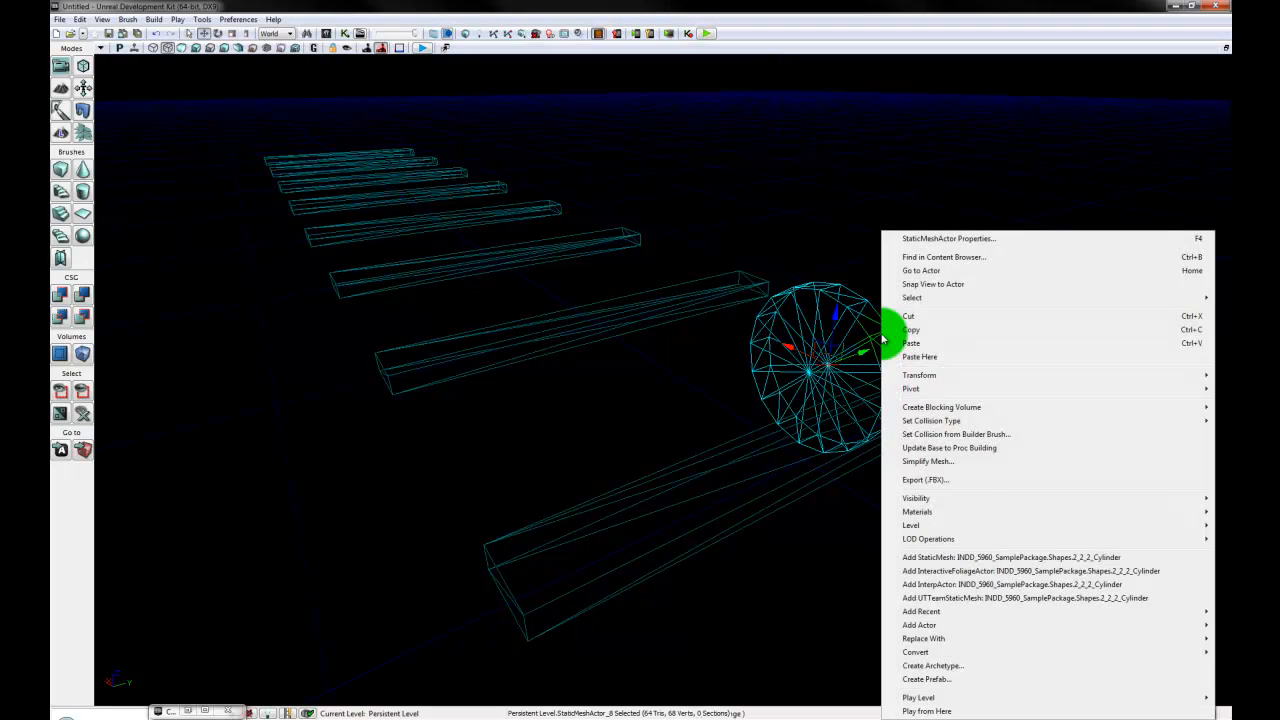
mouse_move(1028, 522)
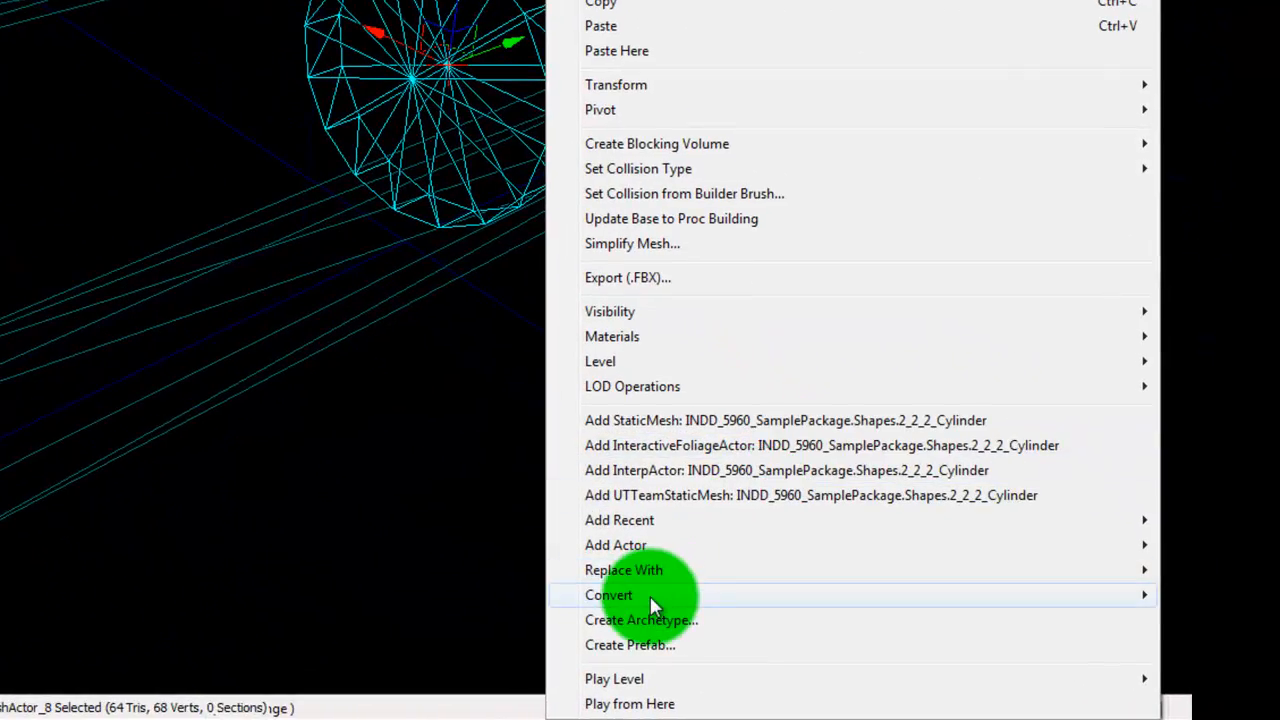
mouse_move(937, 658)
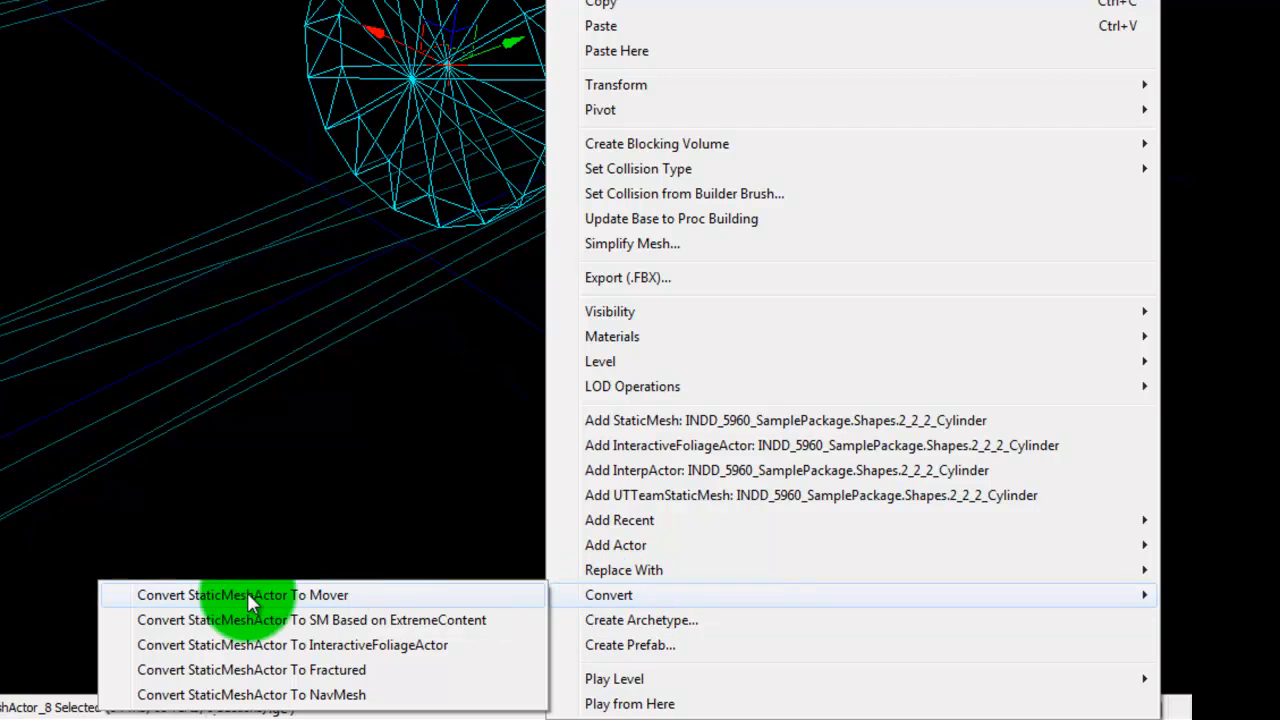
click(342, 595)
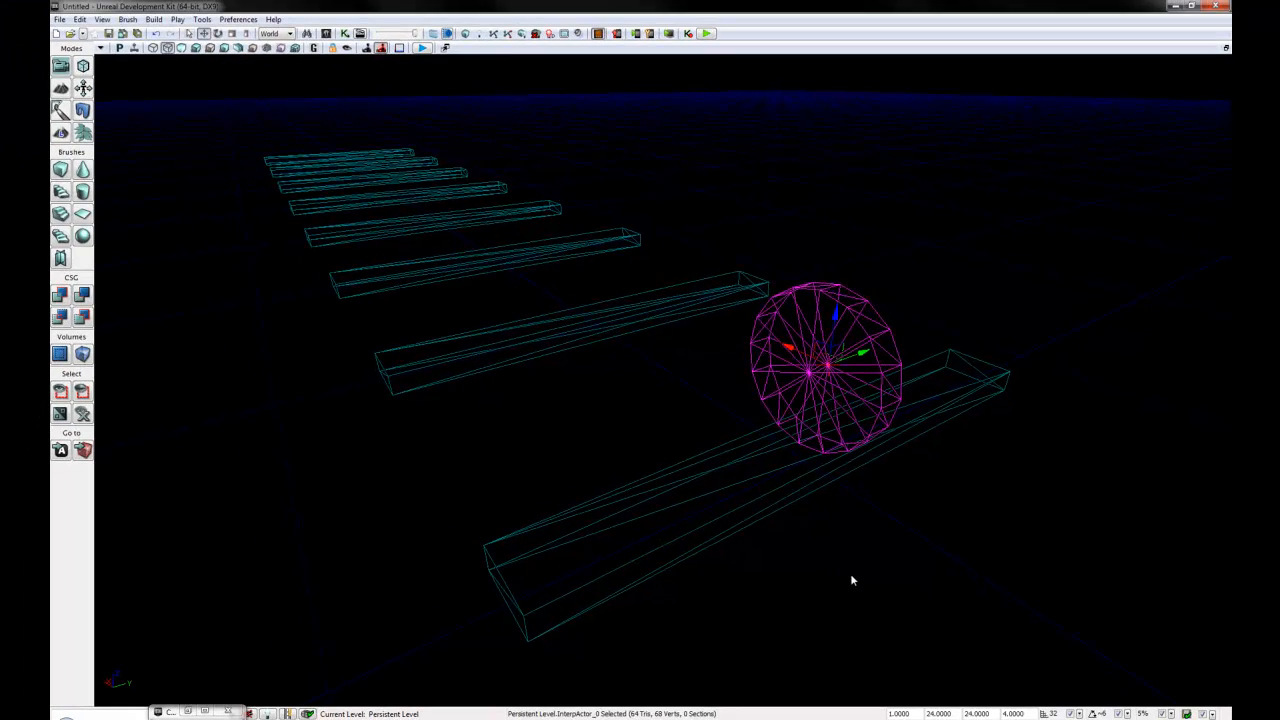
click(852, 578)
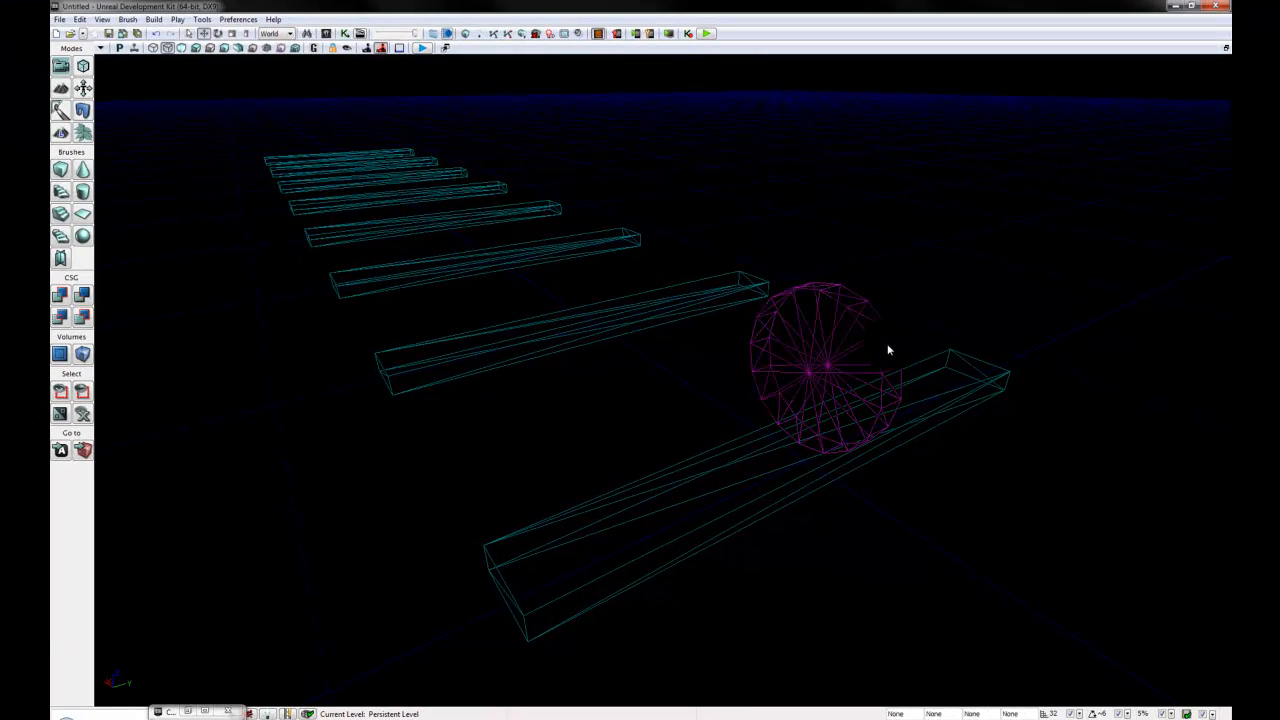
- Open the disc's properties and look through its Static Mesh Component, Rendering and Lighting settings
click(881, 337)
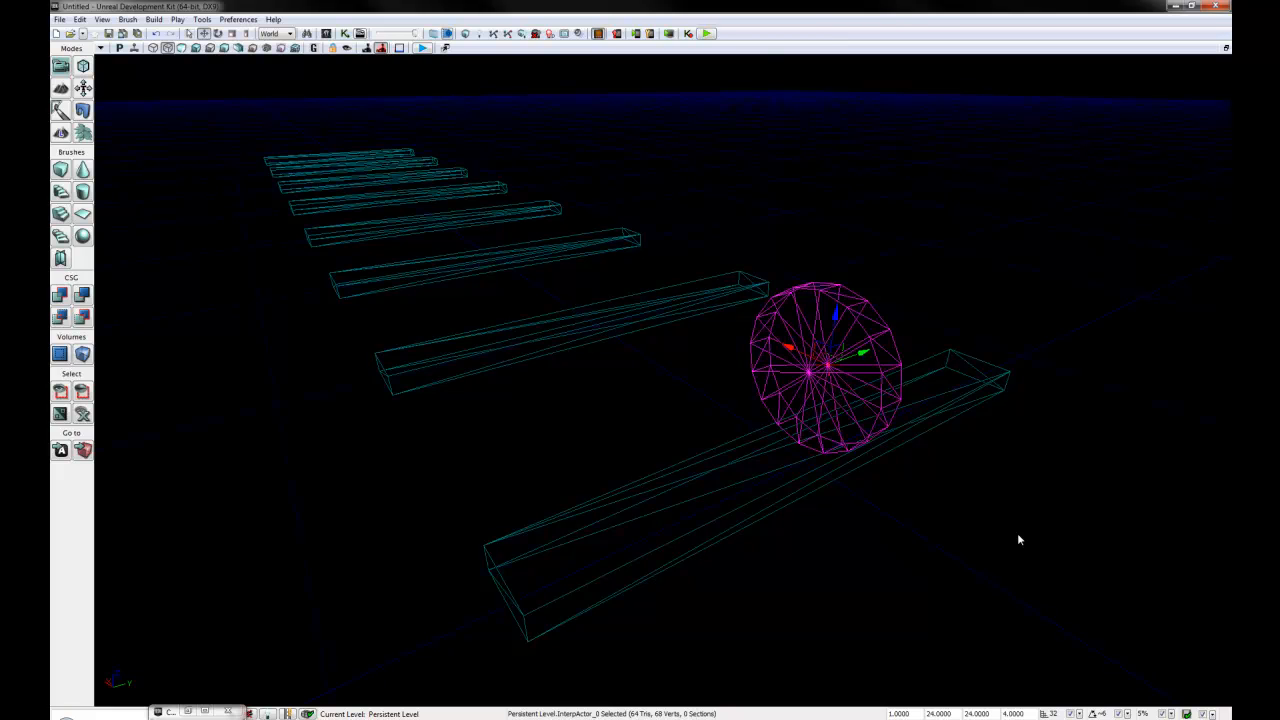
key(F4)
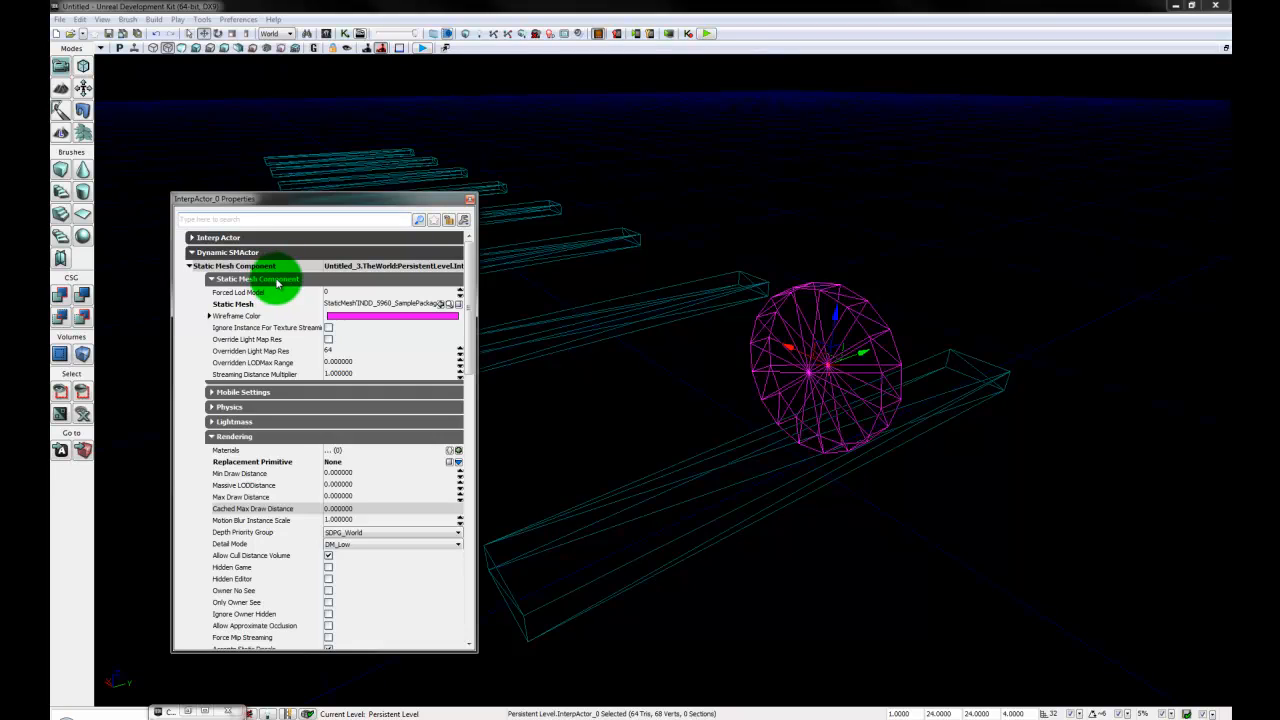
click(374, 428)
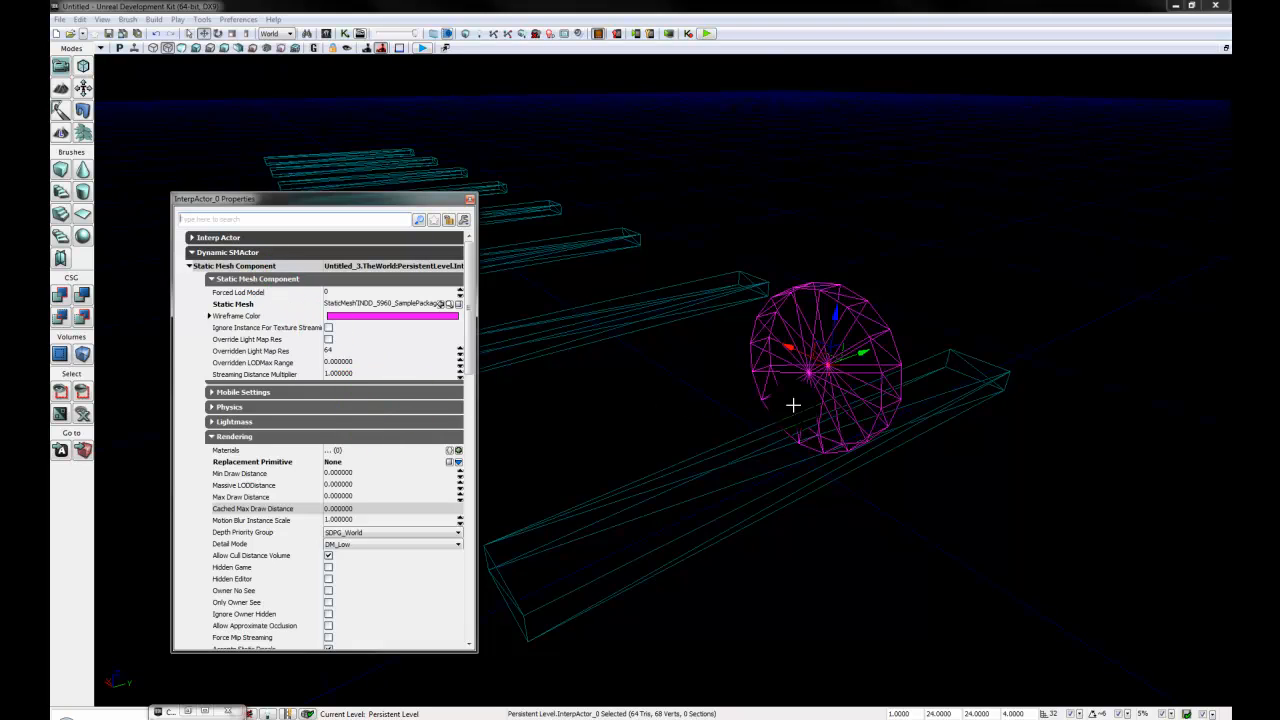
click(267, 281)
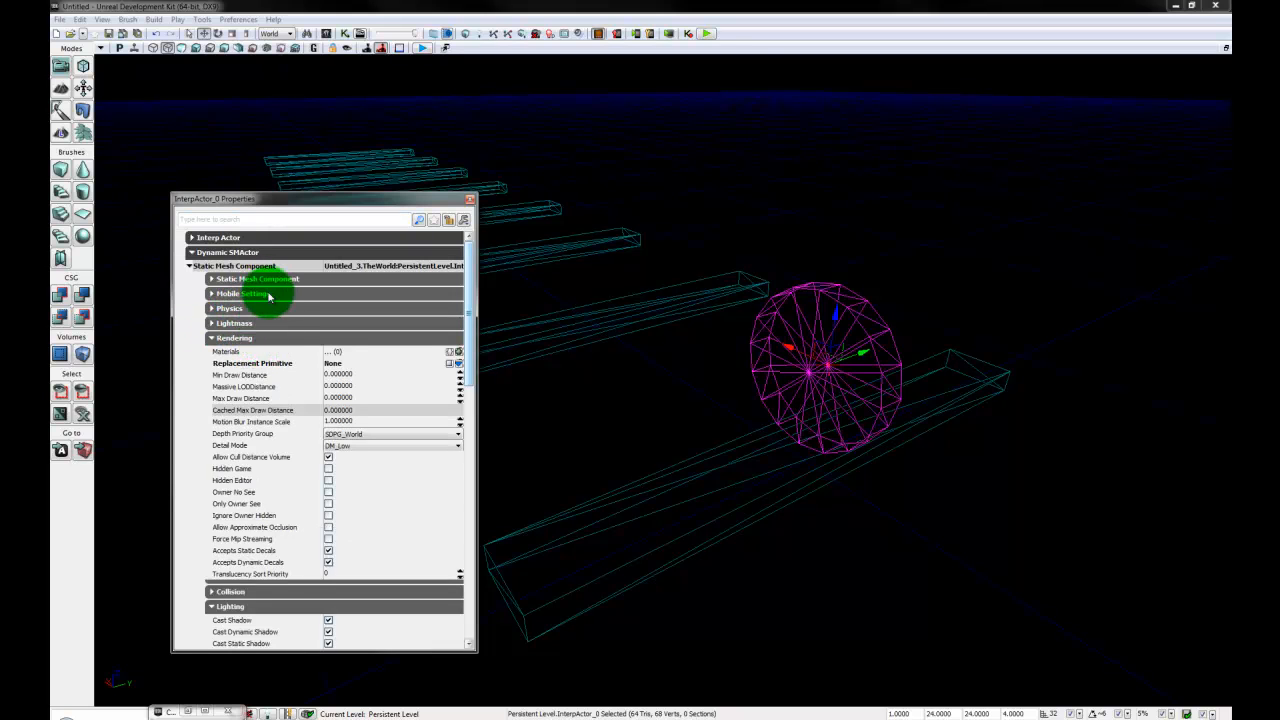
click(249, 342)
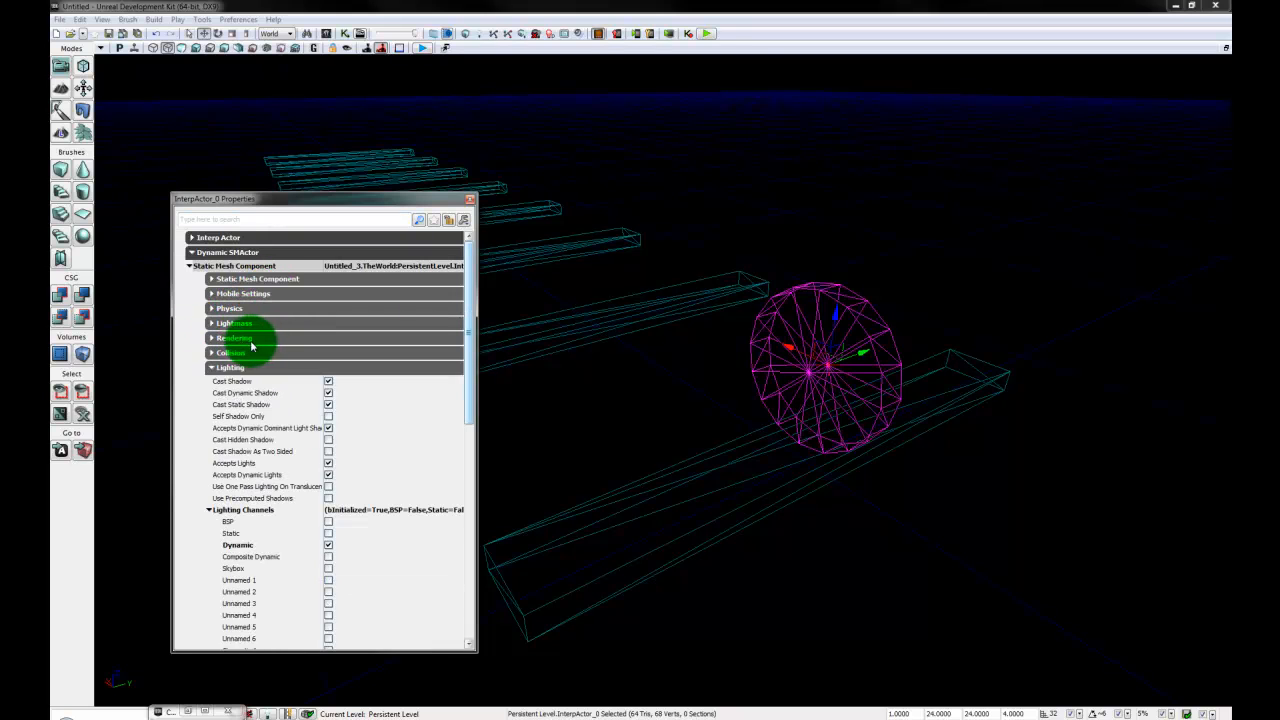
scroll(377, 588, down, 1)
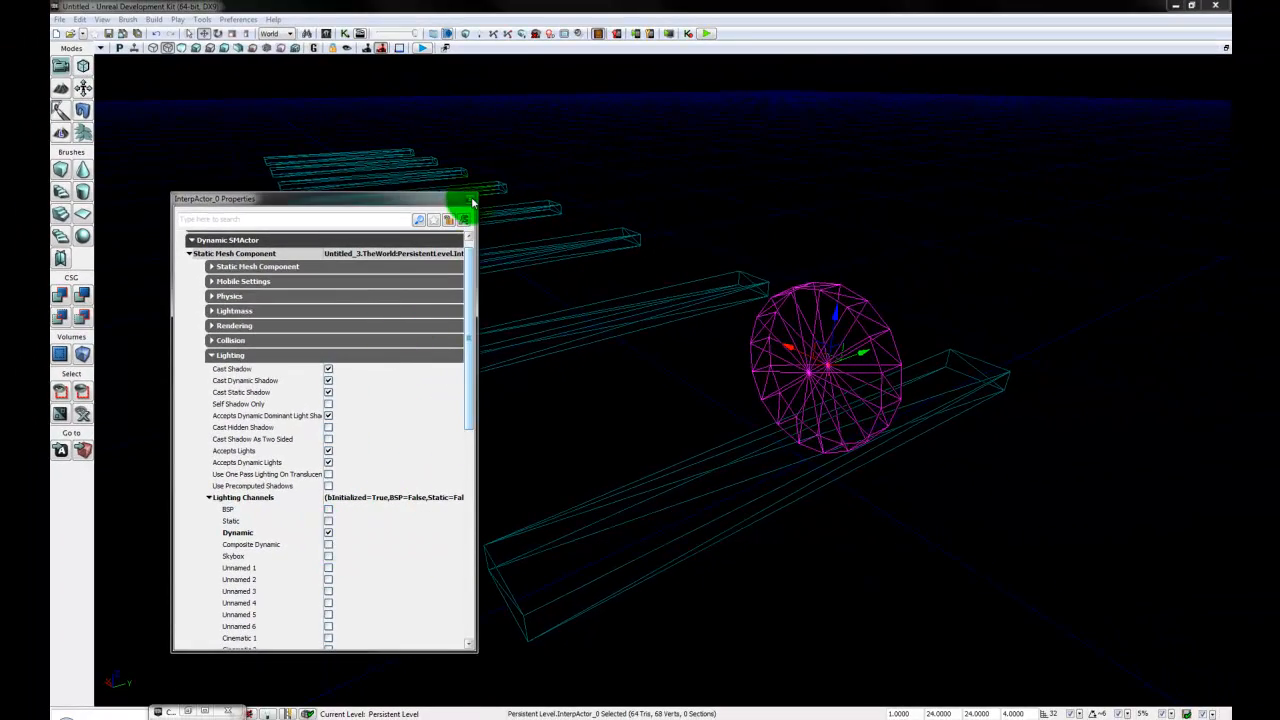
click(471, 199)
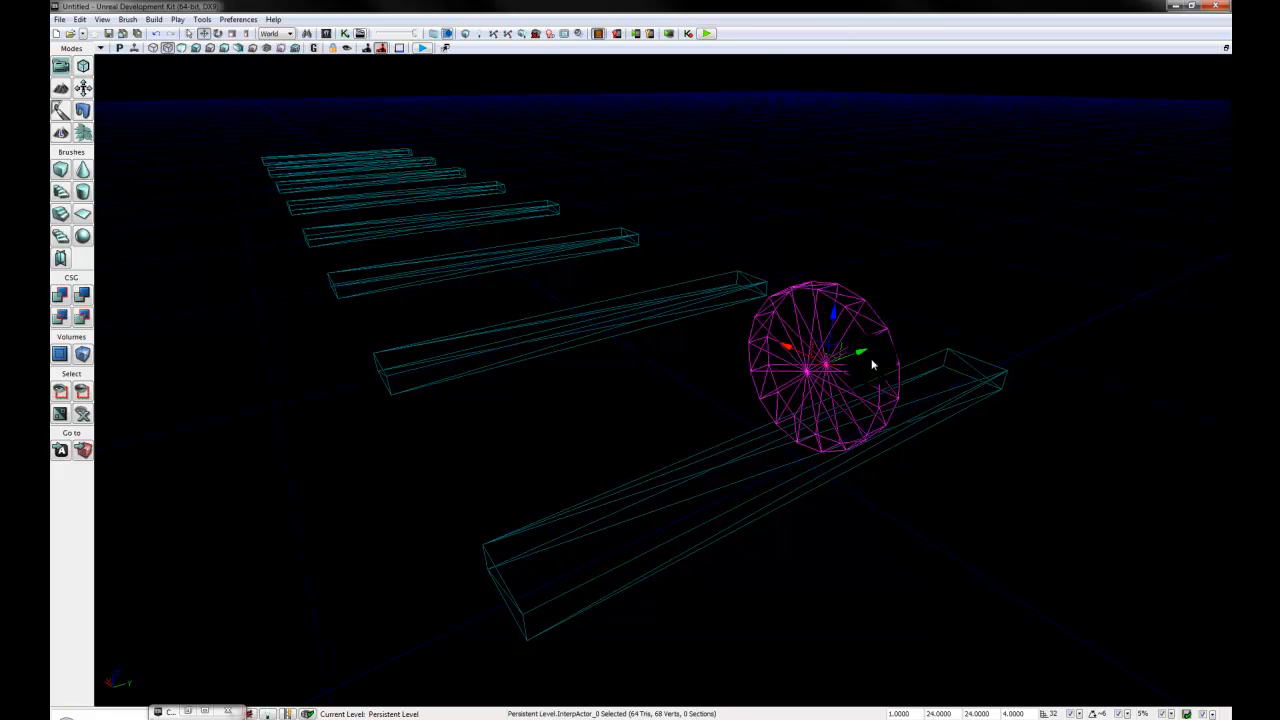
- Add a point light to the level in the open space near the disc and first plank
click(926, 323)
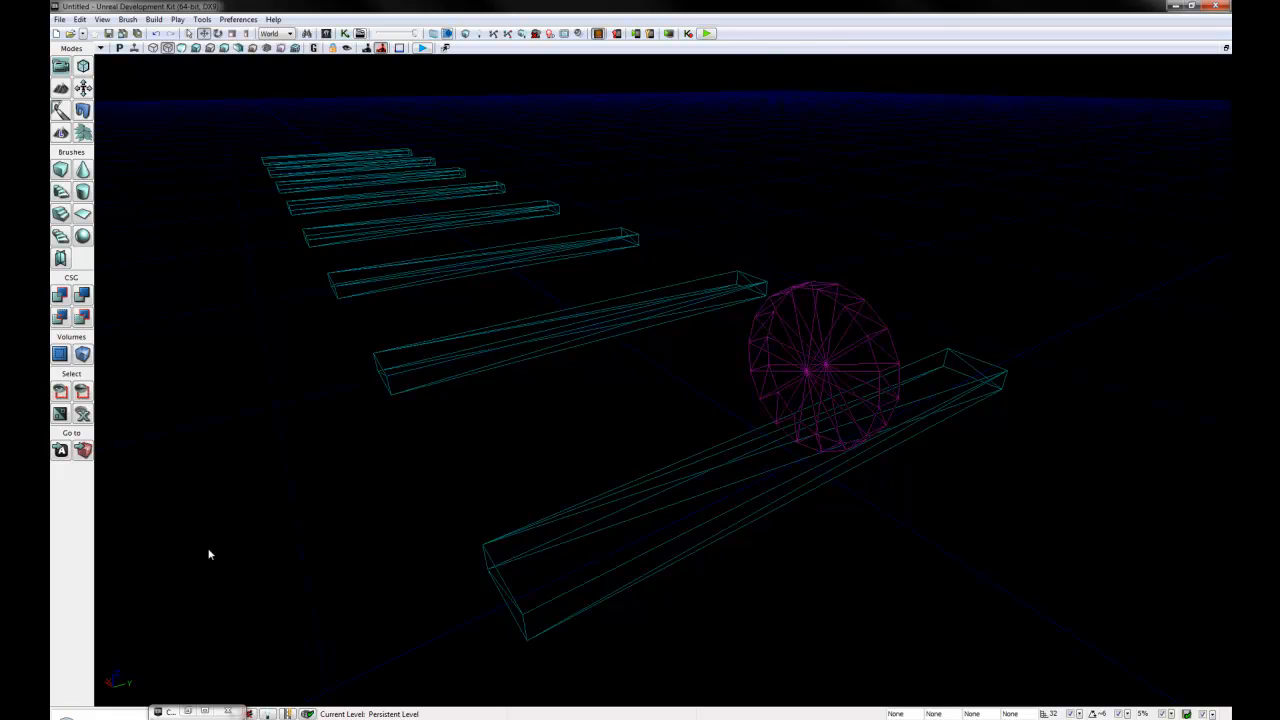
right_click(751, 466)
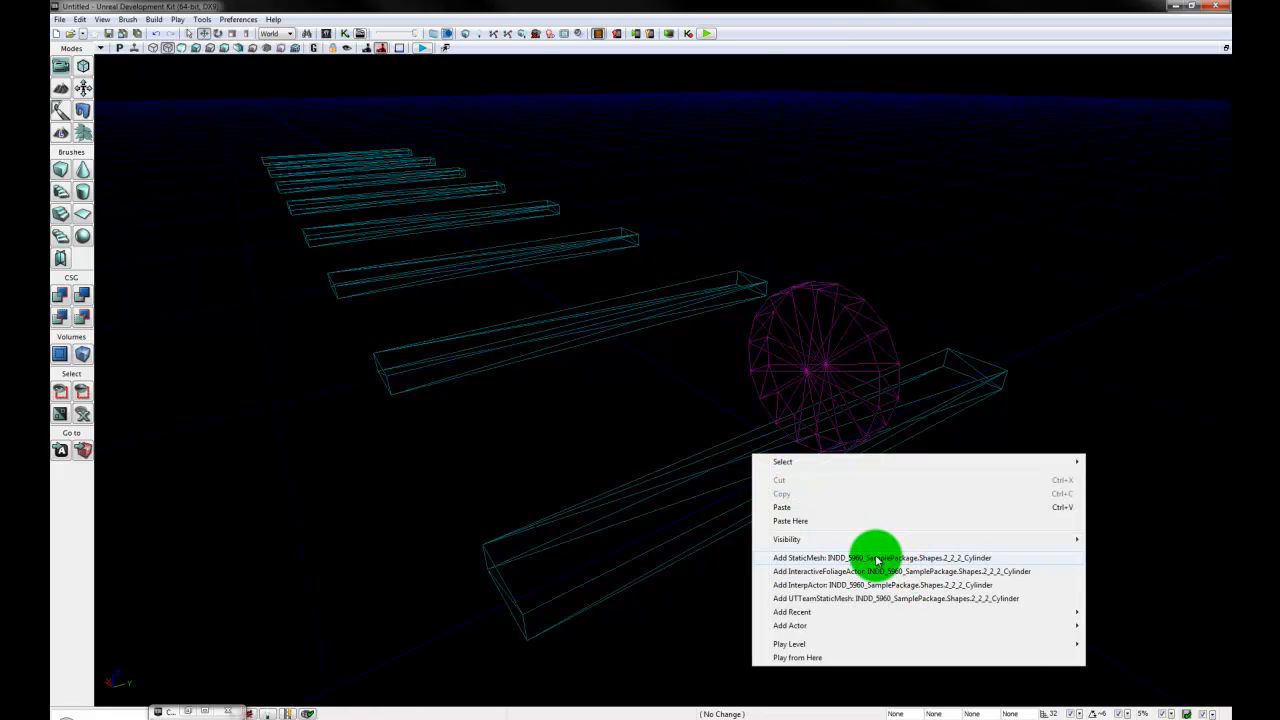
mouse_move(830, 624)
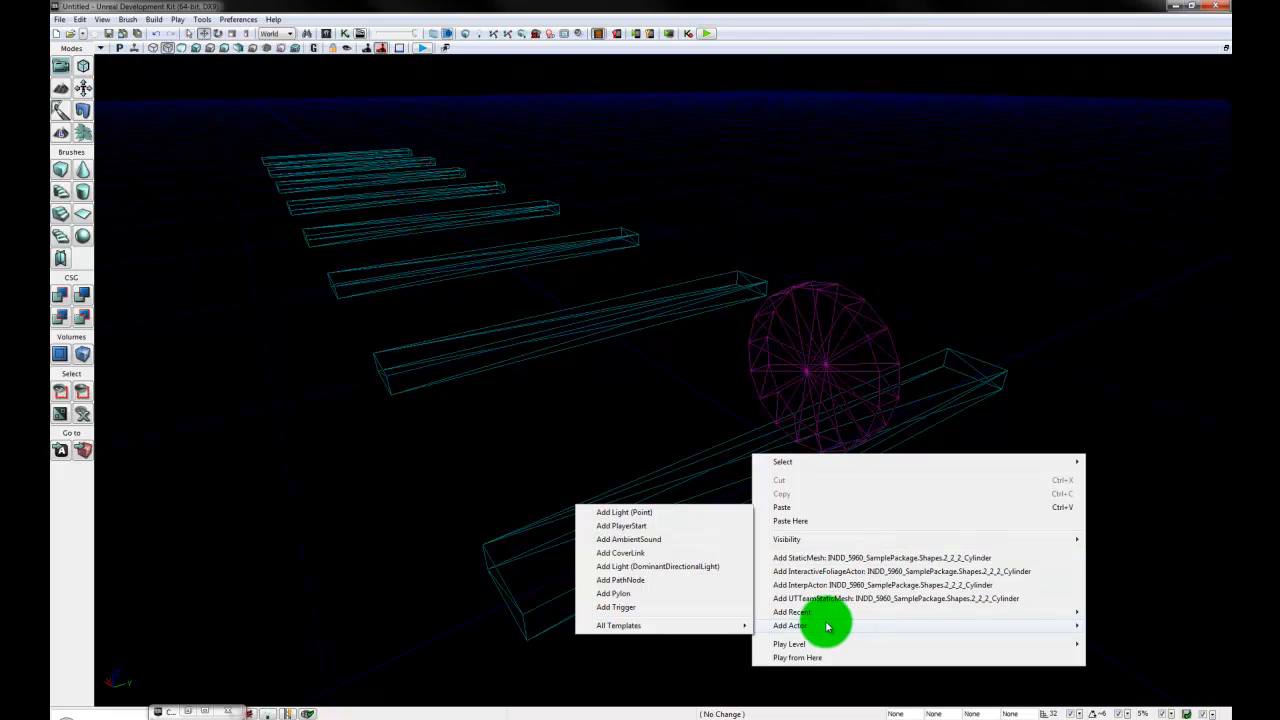
click(654, 516)
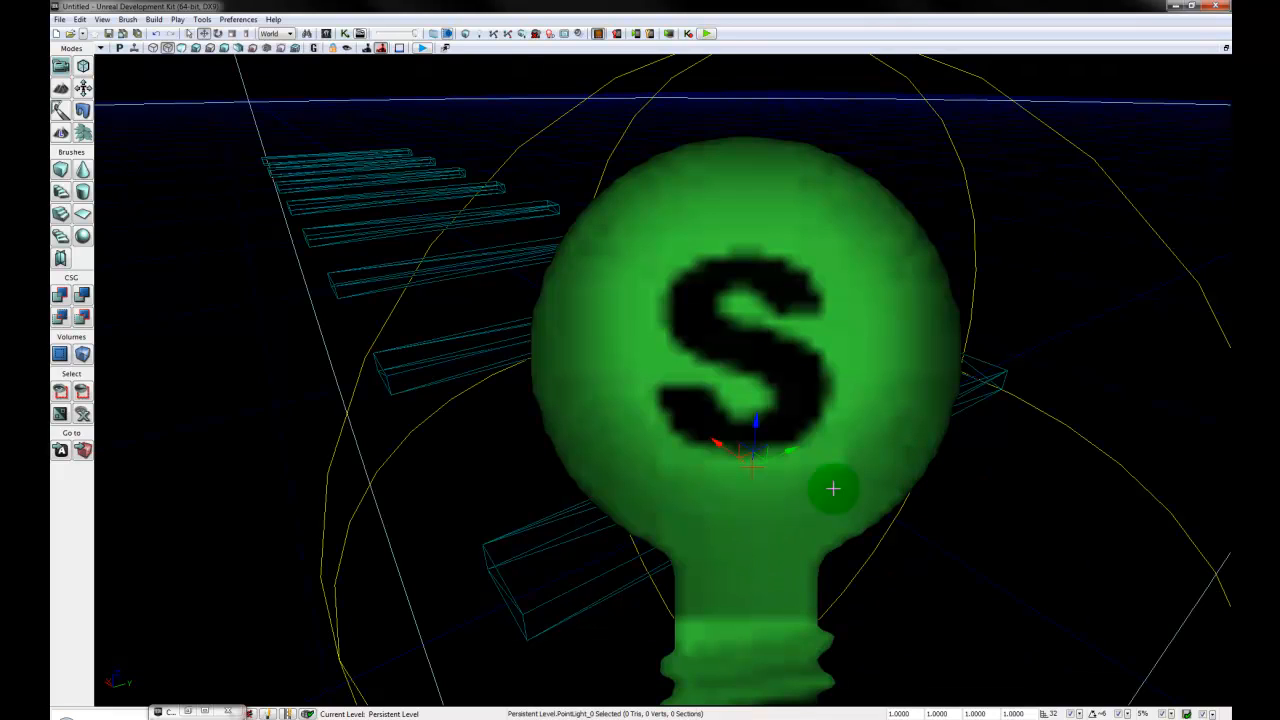
mouse_move(921, 578)
right_down()
mouse_move(905, 580)
mouse_move(726, 80)
right_up()
drag(726, 80, 744, 478)
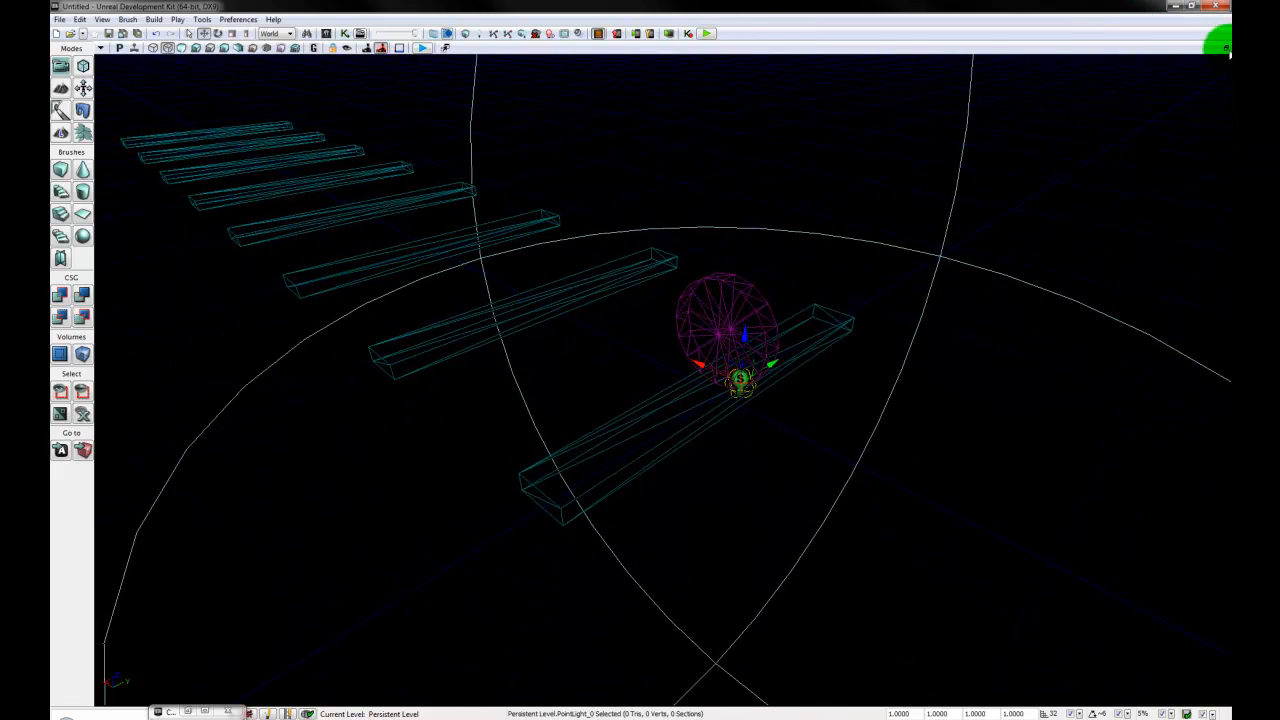
- Restore the four-viewport layout and align the point light with the disc's centre in the side view
click(1226, 48)
mouse_move(453, 251)
mouse_down()
mouse_move(543, 251)
mouse_move(500, 214)
mouse_move(252, 96)
mouse_move(403, 217)
mouse_move(435, 223)
mouse_up()
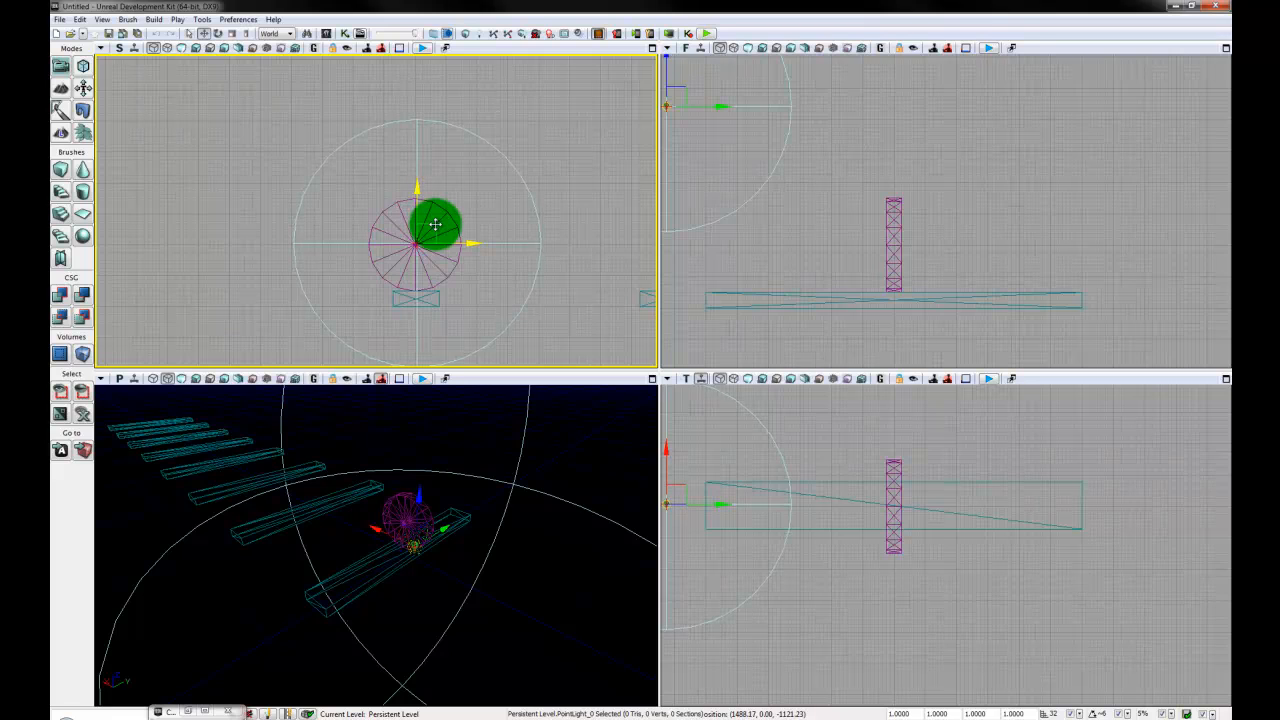
drag(432, 277, 462, 303)
scroll(462, 303, up, 6)
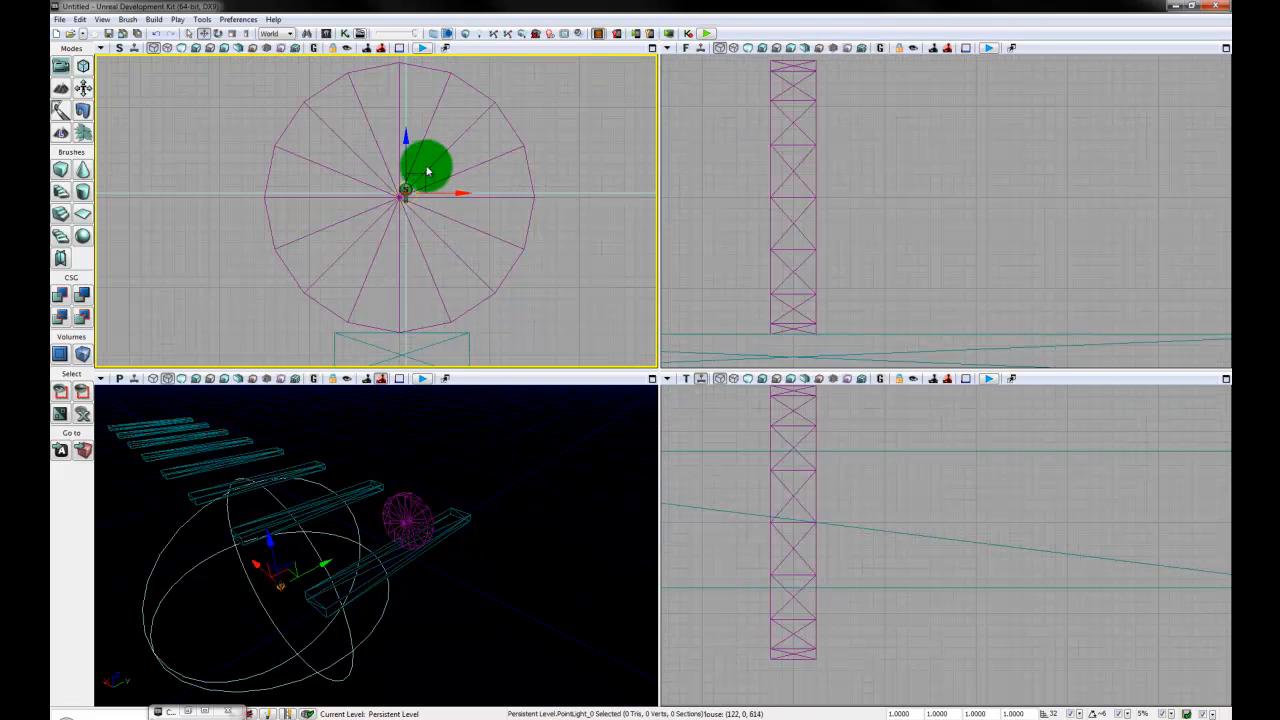
drag(420, 175, 415, 180)
- Move the point light along Y in the front view until it sits at the middle of the disc
drag(1128, 271, 1074, 251)
scroll(1074, 251, down, 11)
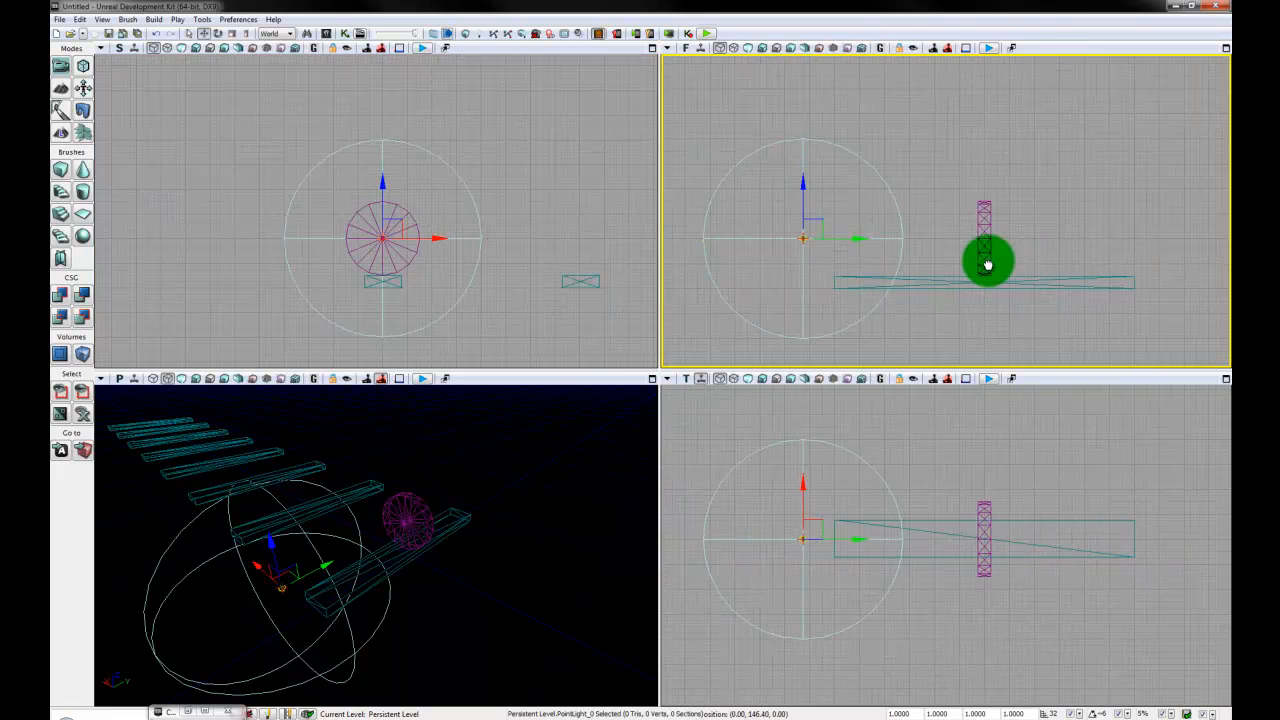
drag(988, 265, 953, 250)
drag(579, 502, 500, 626)
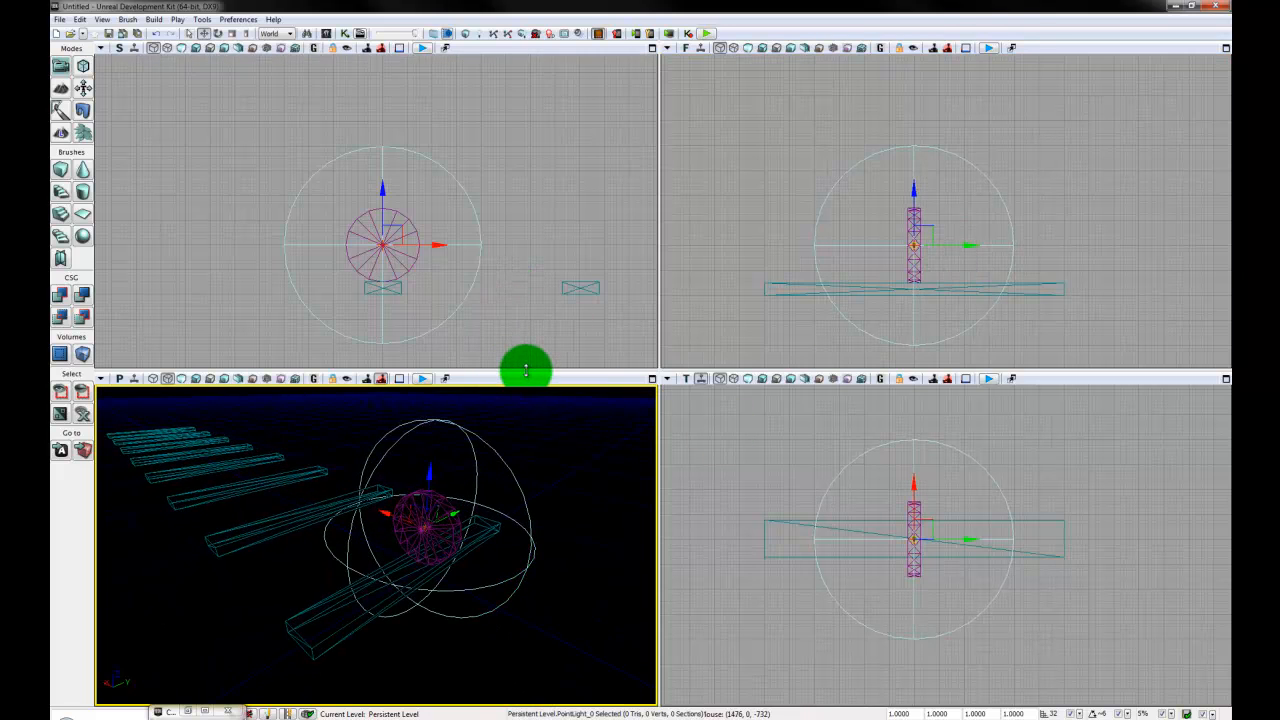
- Enlarge the perspective viewport upward, switch it to Lit mode, and inspect the light on the disc and plank
drag(525, 370, 526, 126)
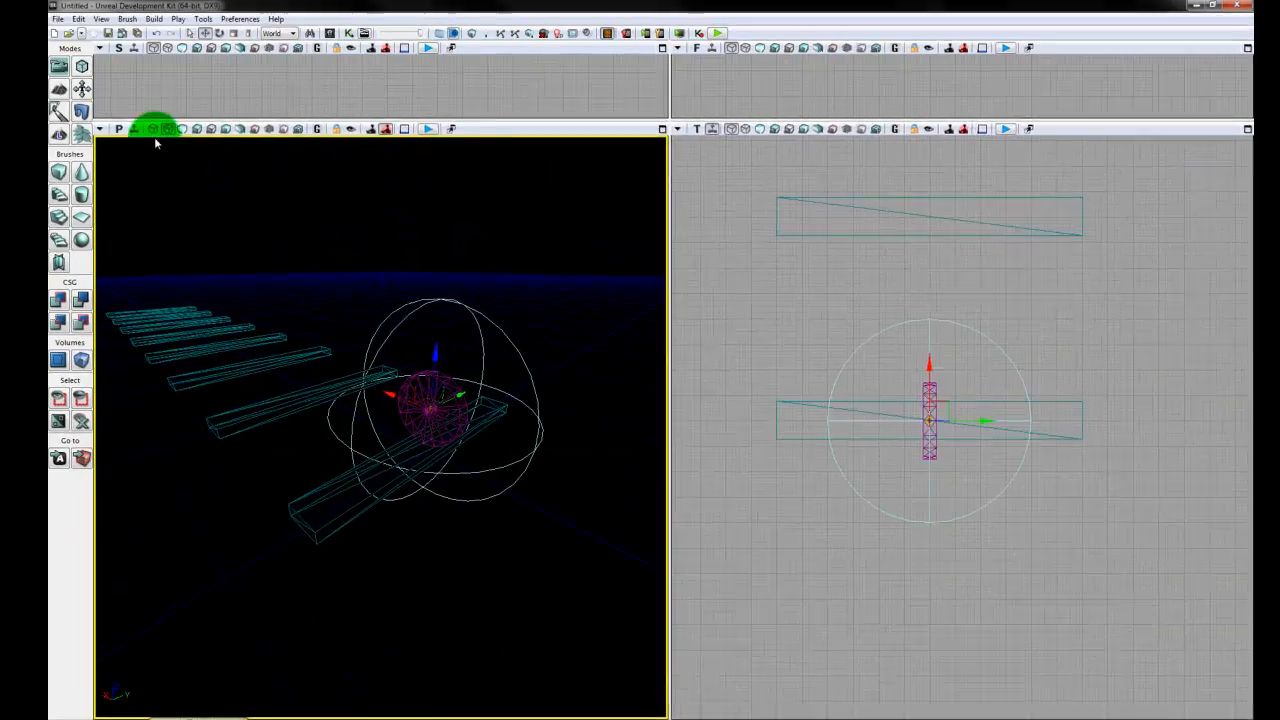
click(197, 130)
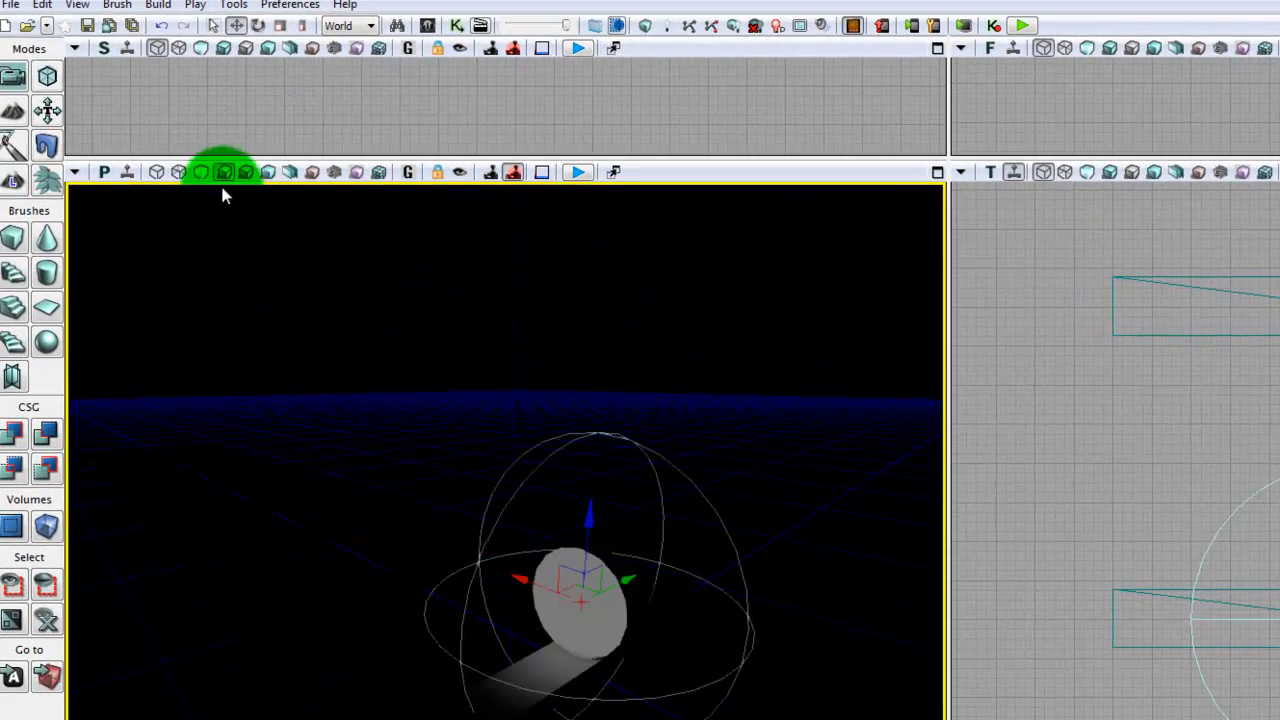
right_drag(368, 449, 428, 571)
drag(428, 571, 875, 513)
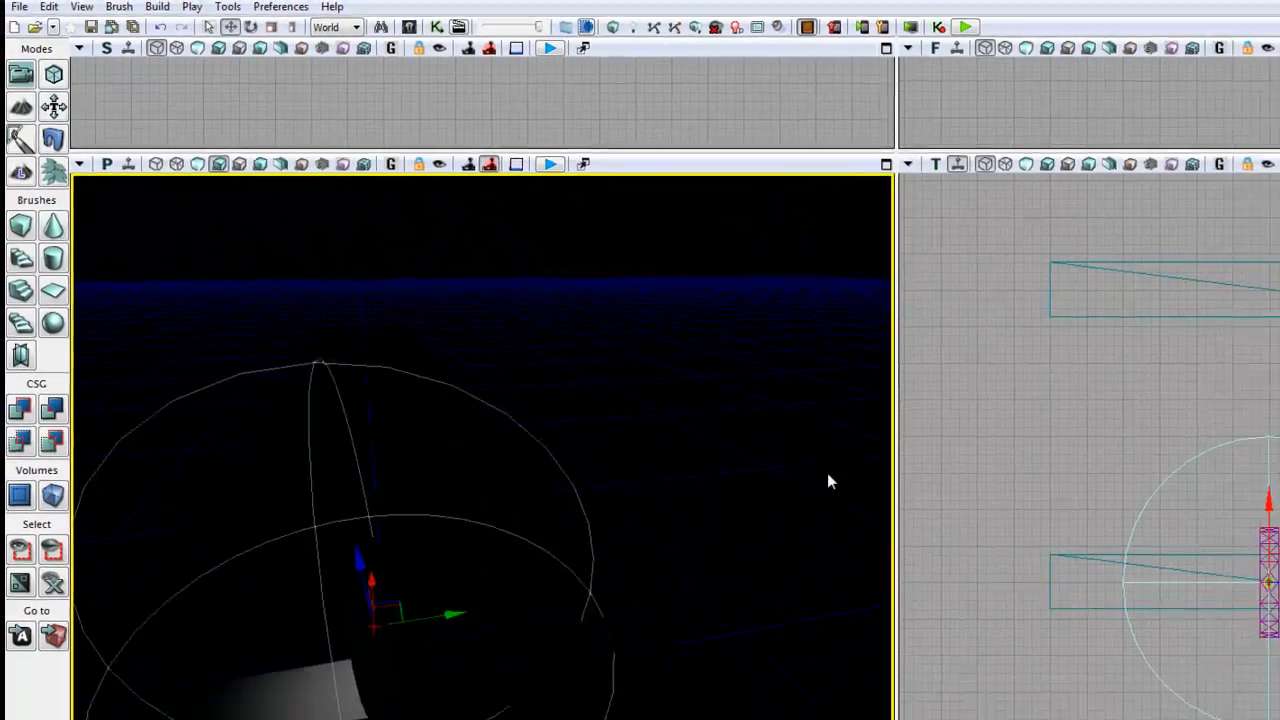
drag(827, 474, 828, 515)
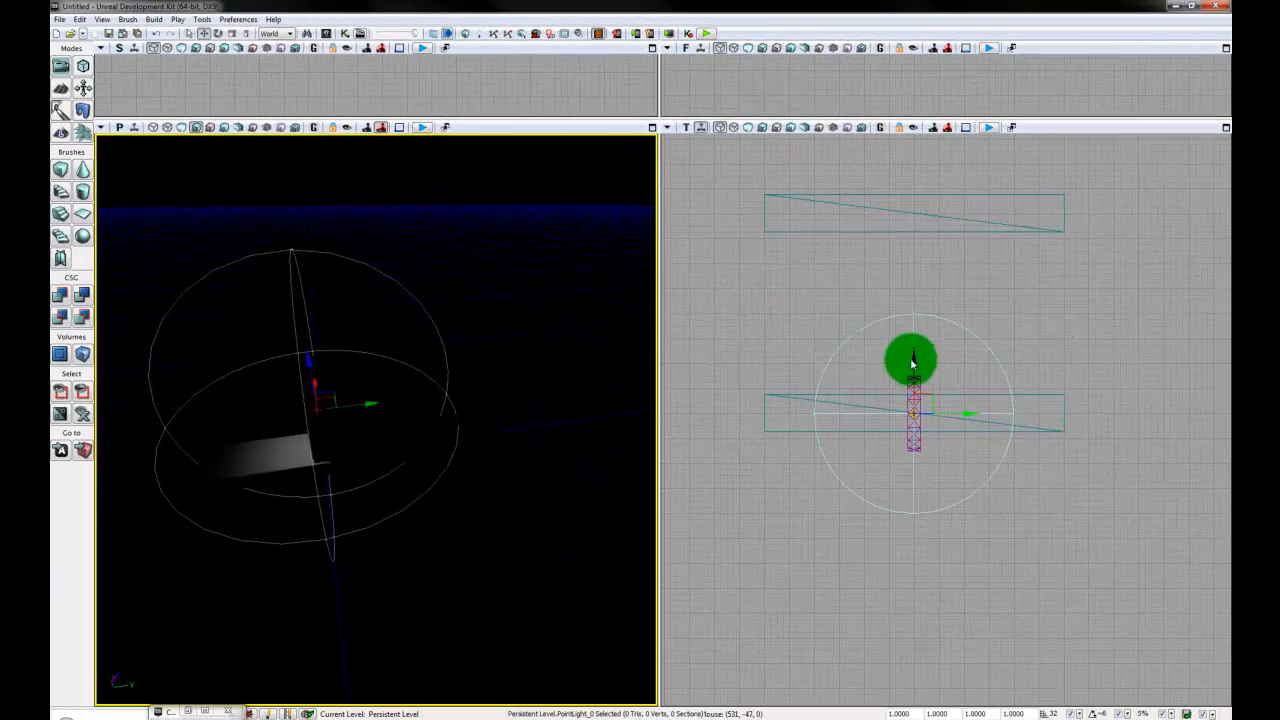
- Move the point light along X toward the second plank and back to the disc to compare the lighting
drag(913, 364, 914, 293)
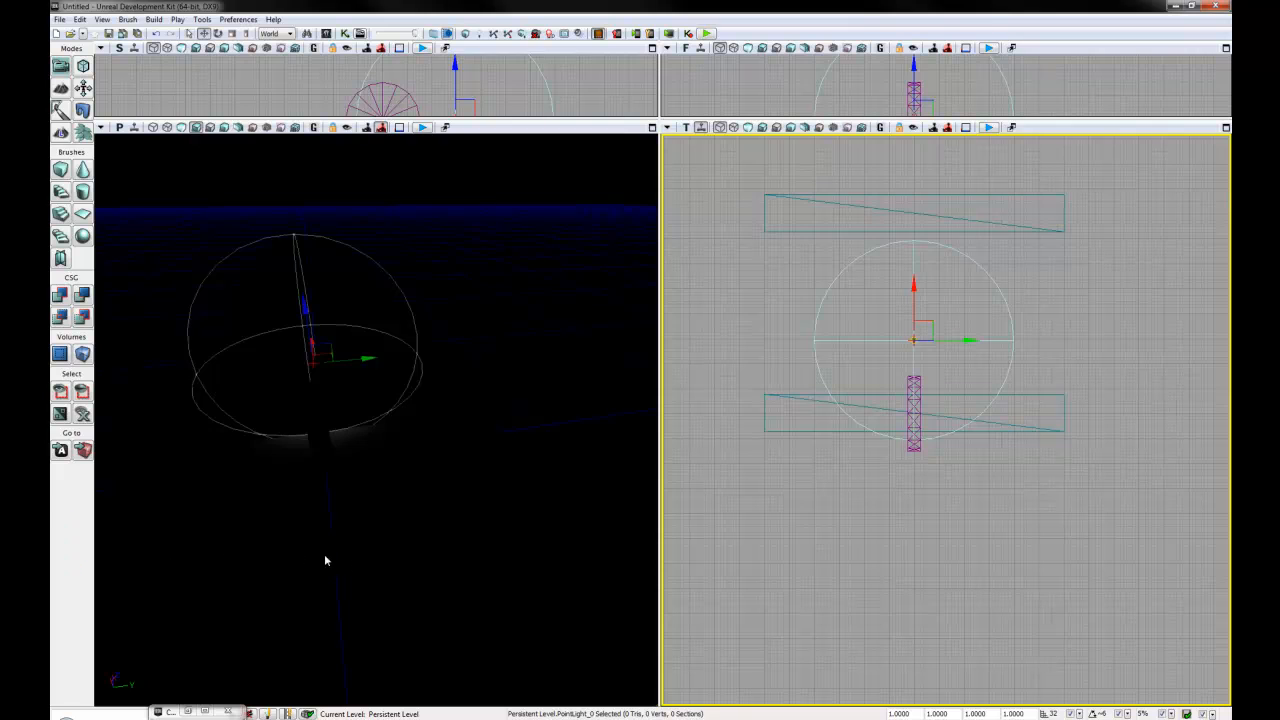
right_drag(324, 556, 288, 452)
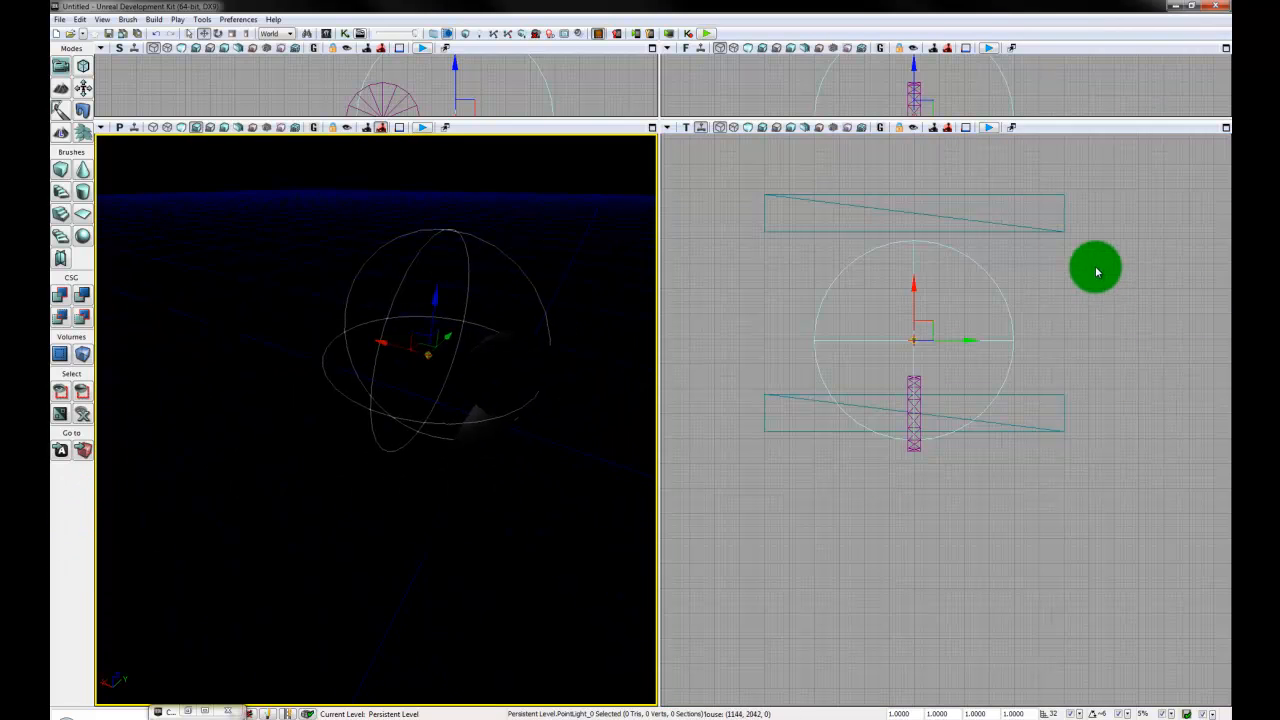
drag(912, 290, 919, 364)
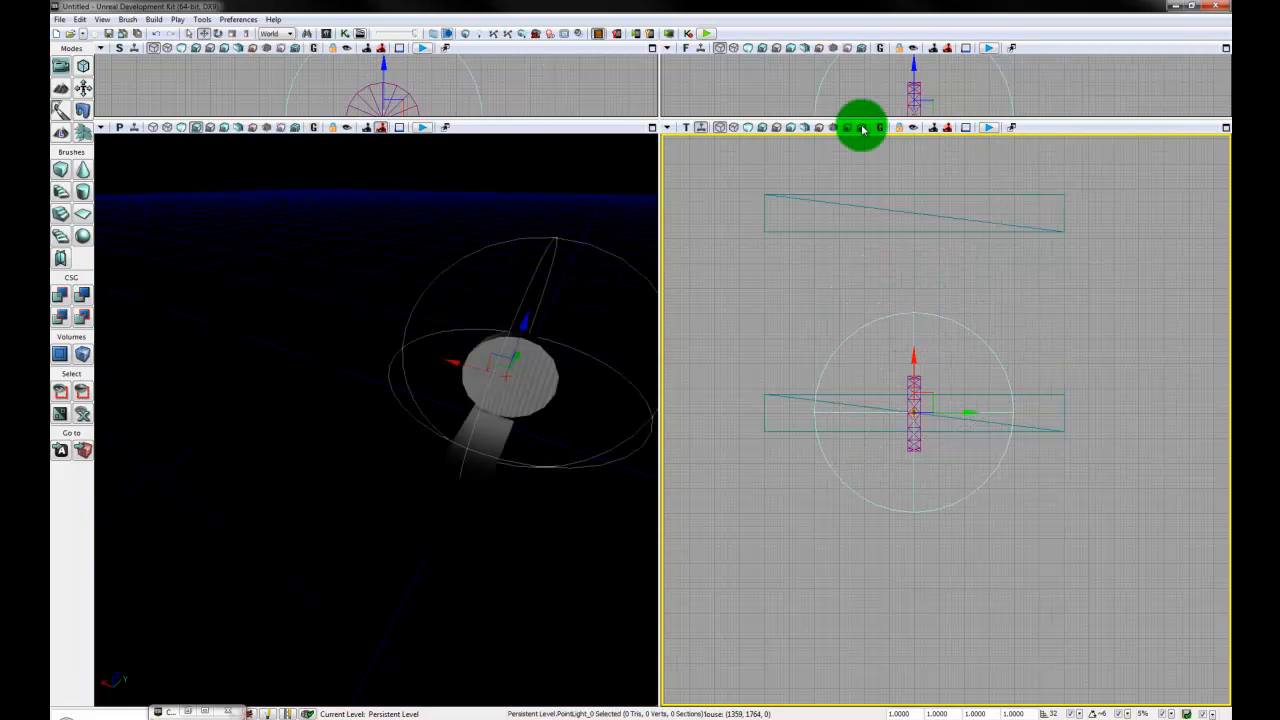
- Switch the top viewport to a side view and raise the point light along Z until it sits above the disc
click(687, 128)
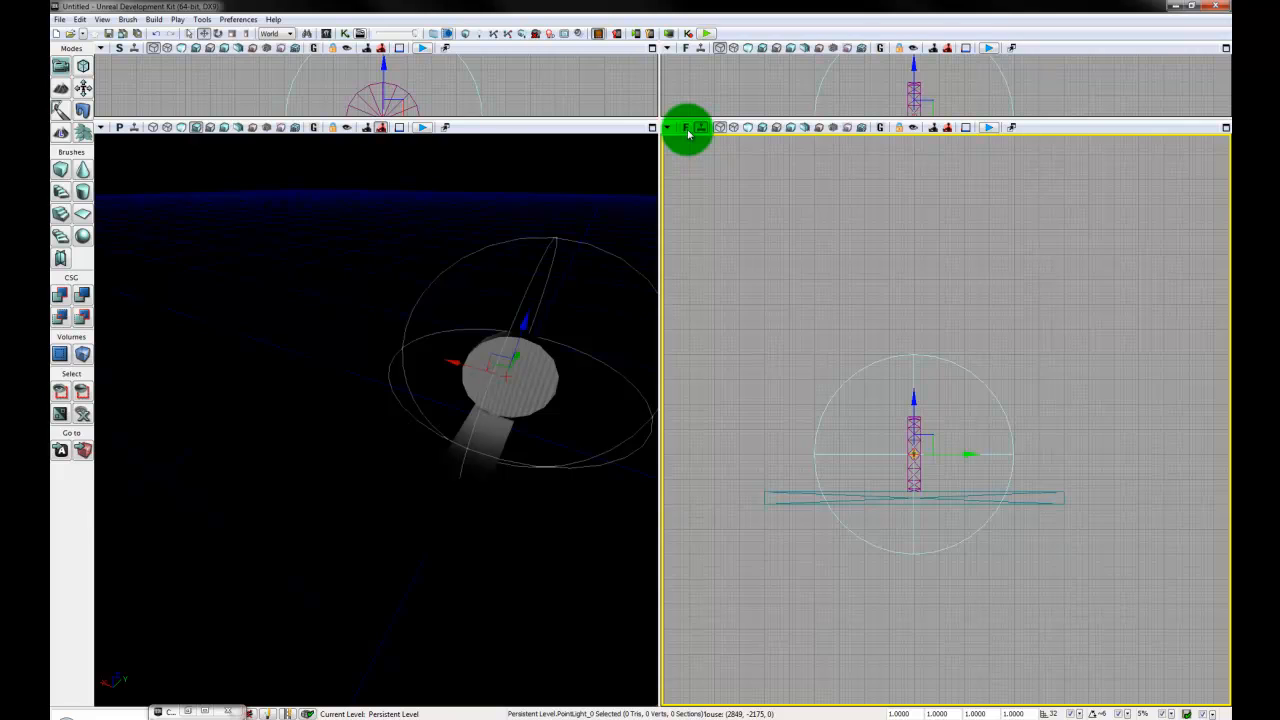
click(687, 128)
click(687, 128)
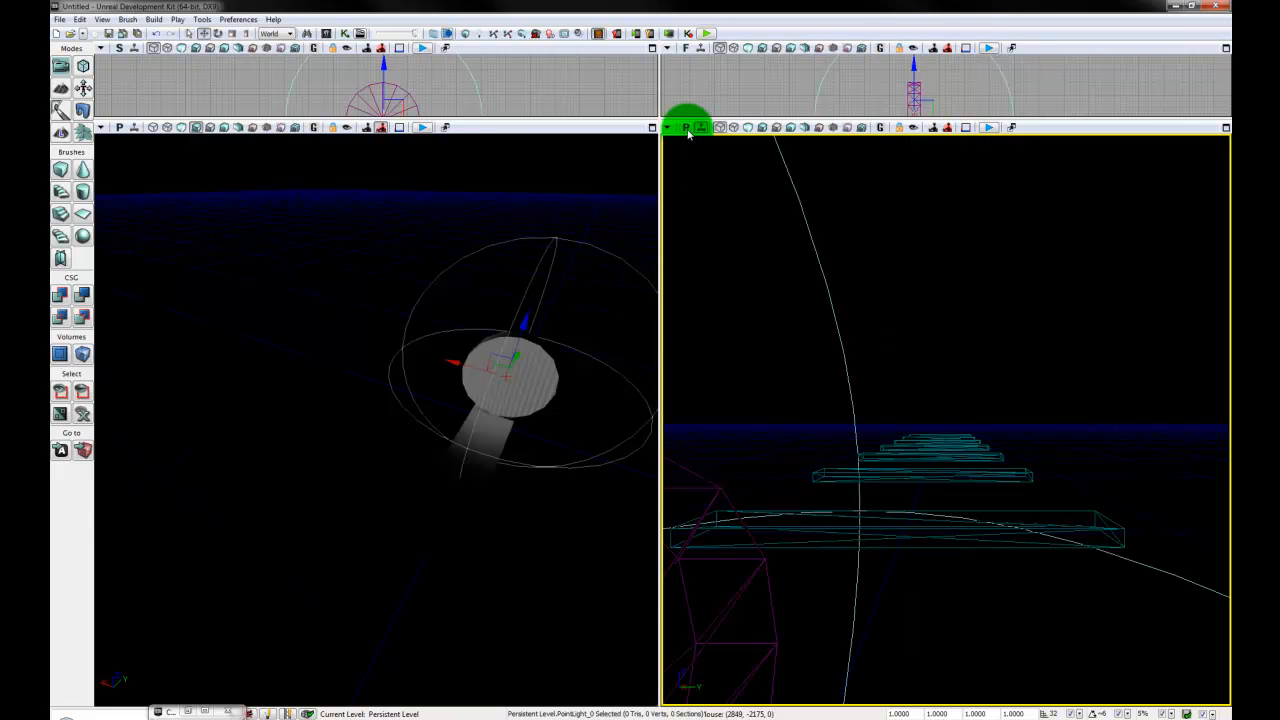
click(687, 128)
click(687, 128)
click(687, 128)
drag(938, 448, 952, 354)
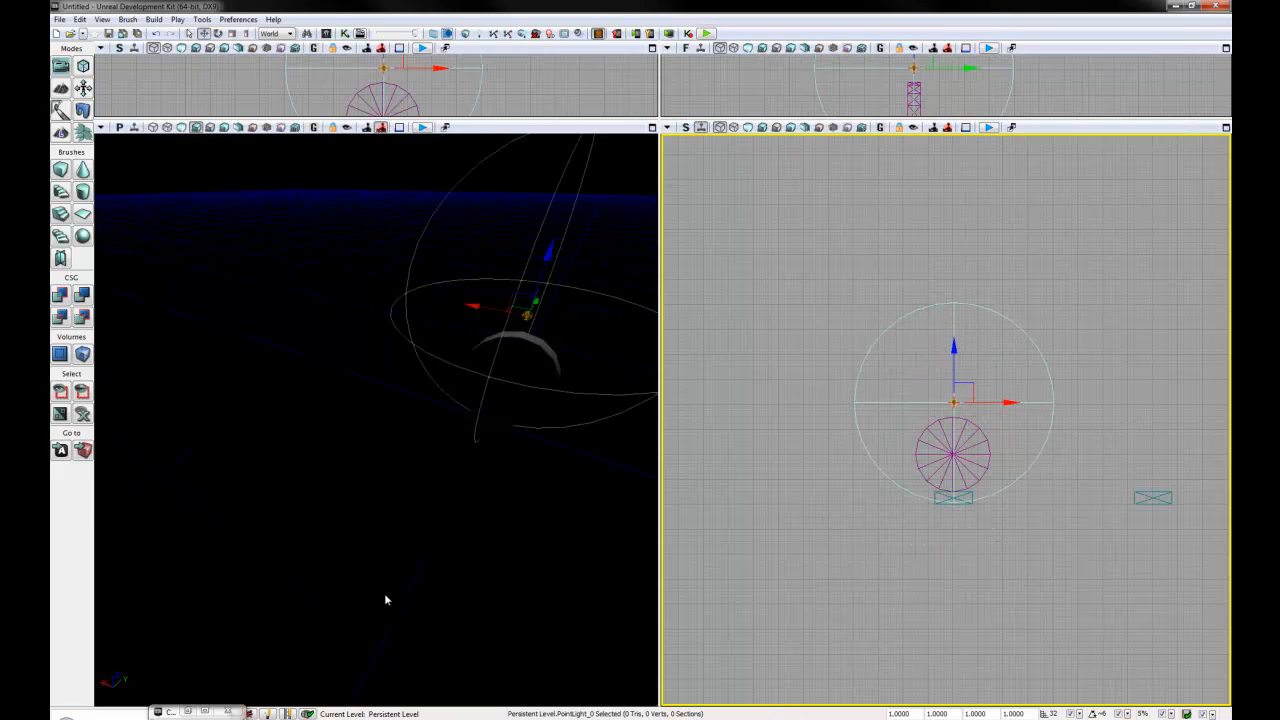
- Set the point light's Radius to 2048 in its Point Light Component properties and inspect the wider lighting on the disc and plank
drag(385, 600, 571, 709)
key(F4)
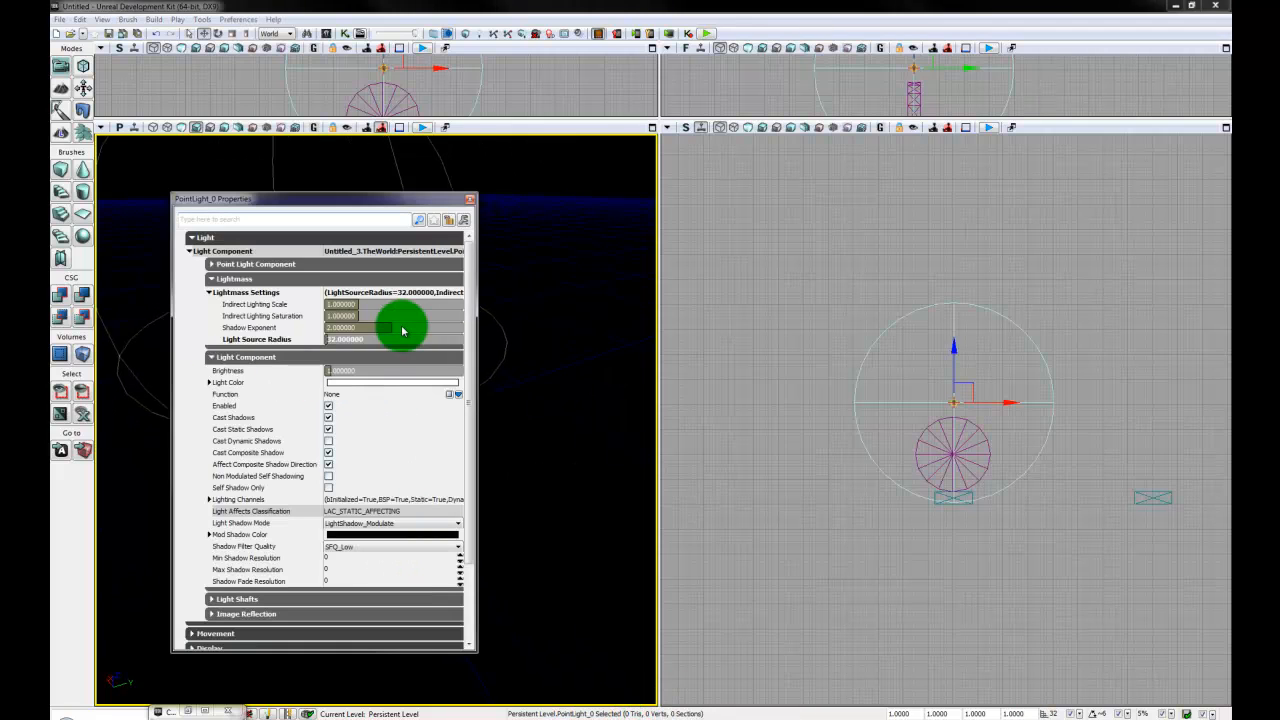
click(256, 266)
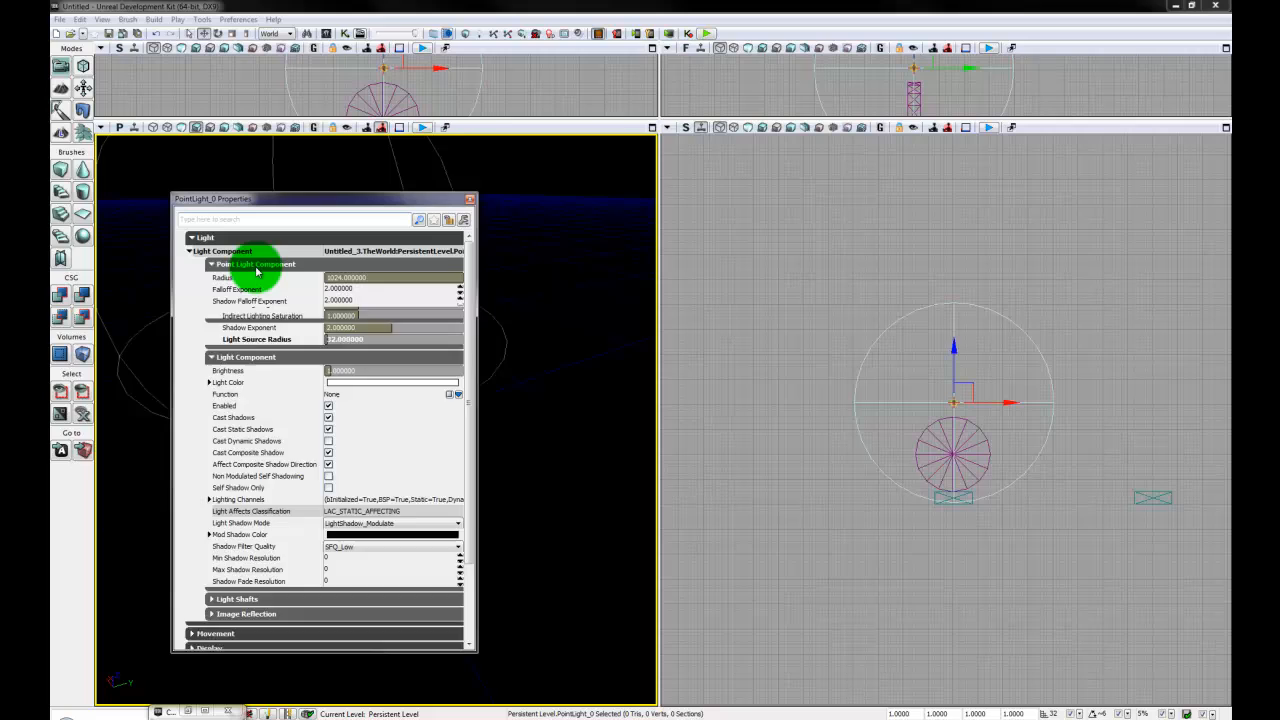
click(390, 284)
text(204)
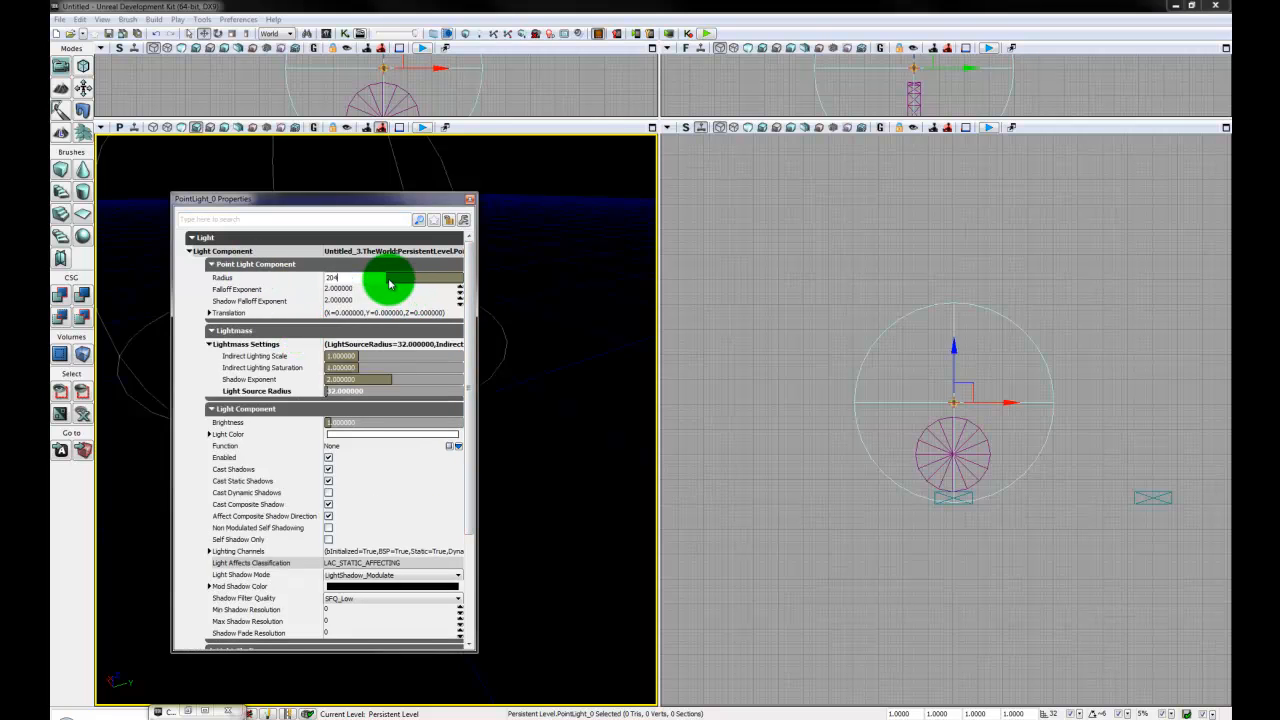
text(8)
key(Return)
drag(417, 200, 0, 240)
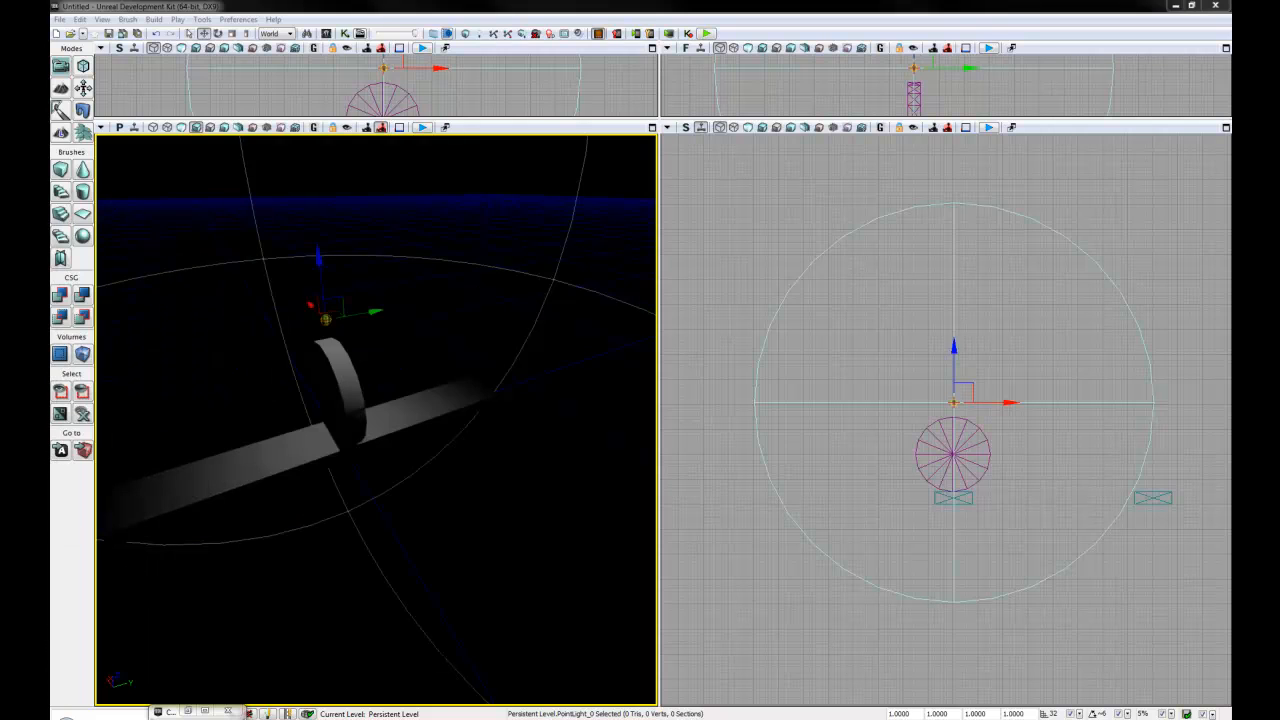
right_drag(509, 606, 700, 260)
drag(655, 260, 353, 200)
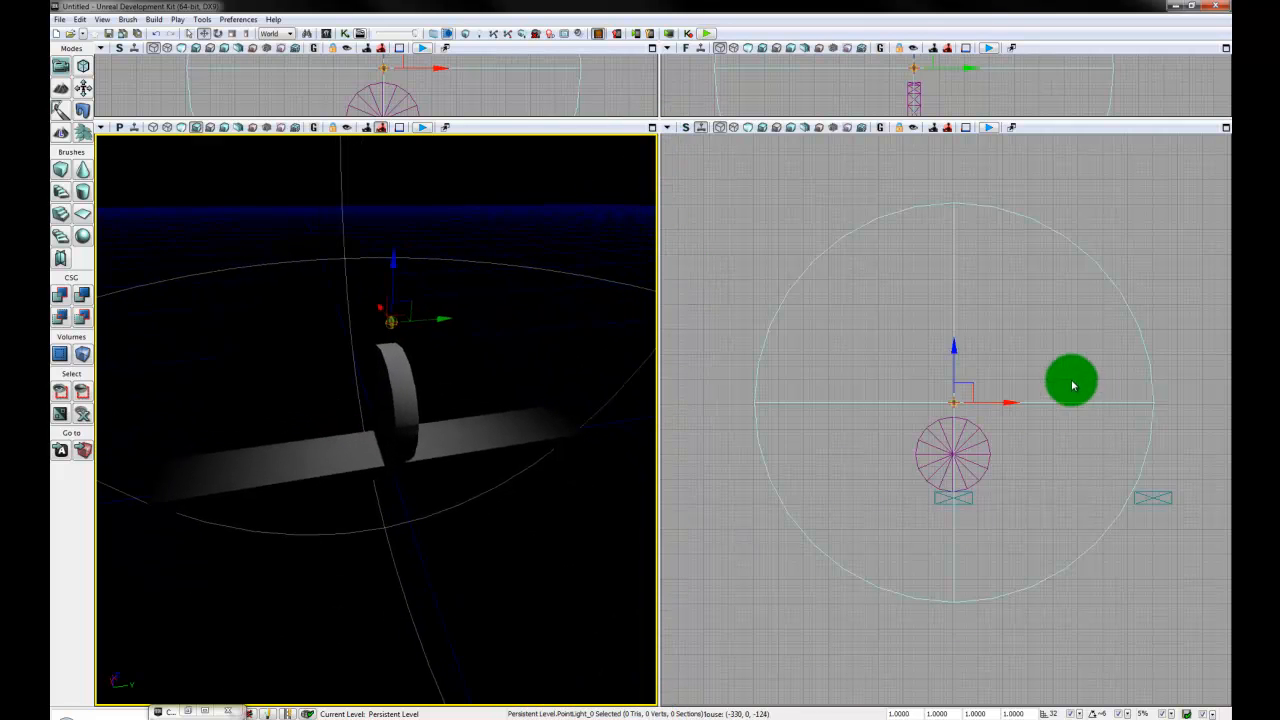
- Duplicate the point light repeatedly along X, placing copies above planks up to the last one, and clear the selection
mouse_move(1076, 518)
mouse_down()
mouse_move(977, 486)
mouse_move(883, 480)
mouse_move(1100, 571)
mouse_move(1062, 557)
mouse_move(1069, 549)
mouse_move(1037, 563)
mouse_move(940, 549)
mouse_up()
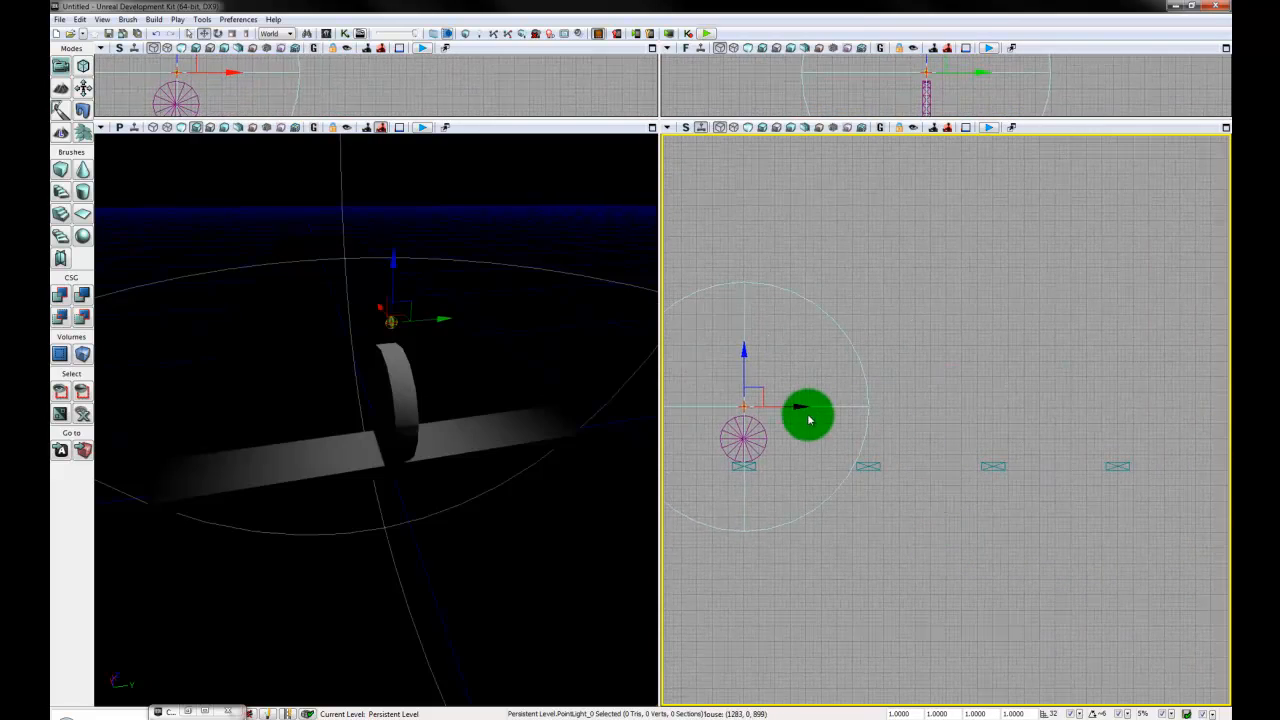
drag(791, 403, 1095, 409)
drag(1038, 605, 792, 597)
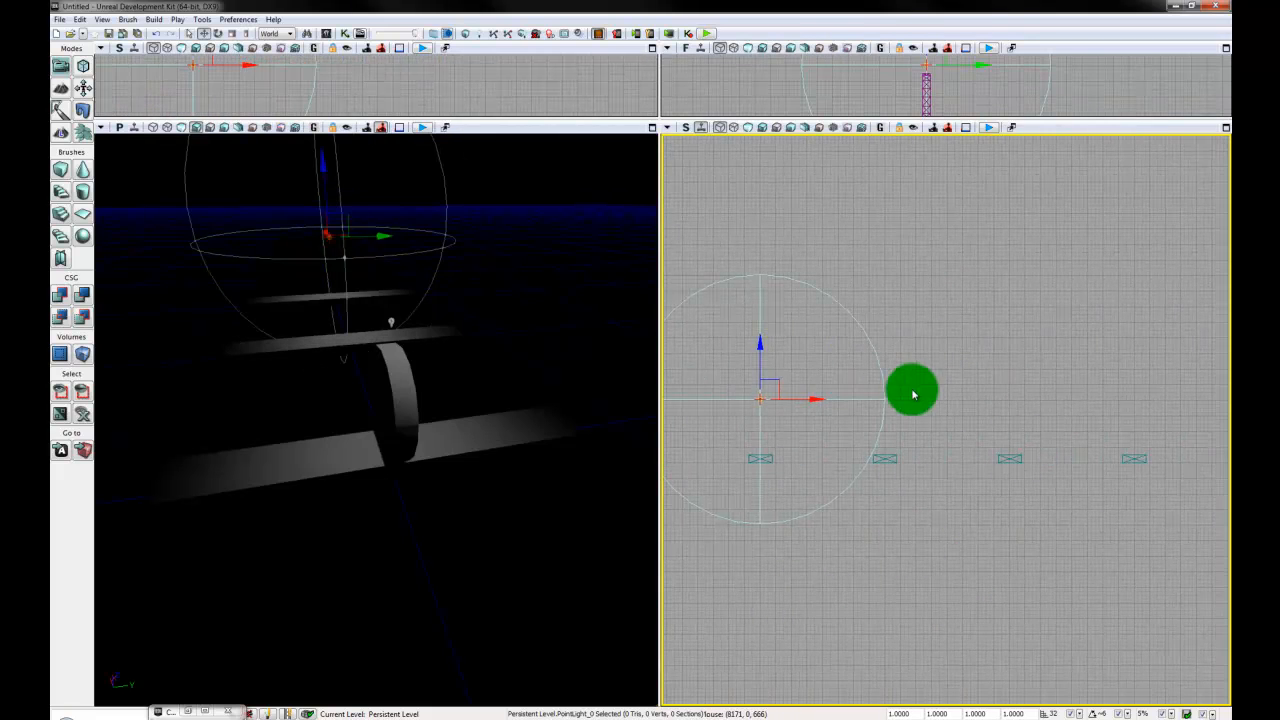
drag(830, 399, 1012, 410)
drag(990, 571, 768, 561)
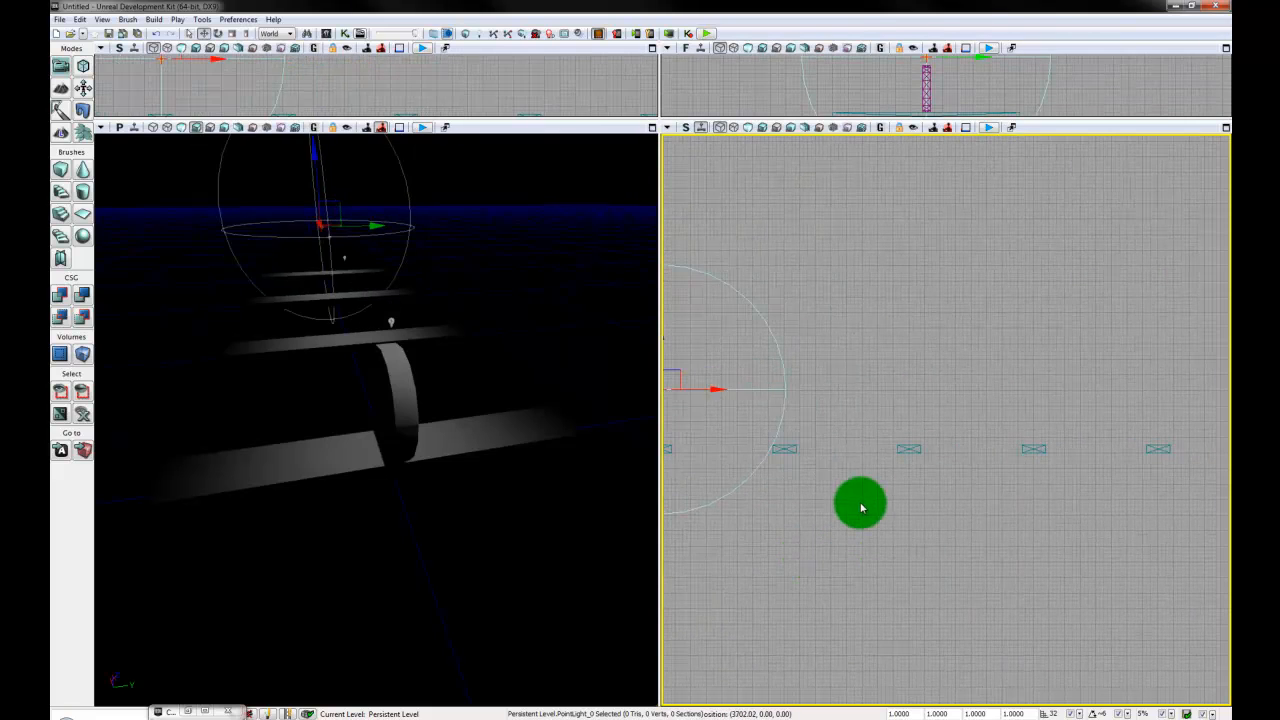
drag(735, 387, 1123, 389)
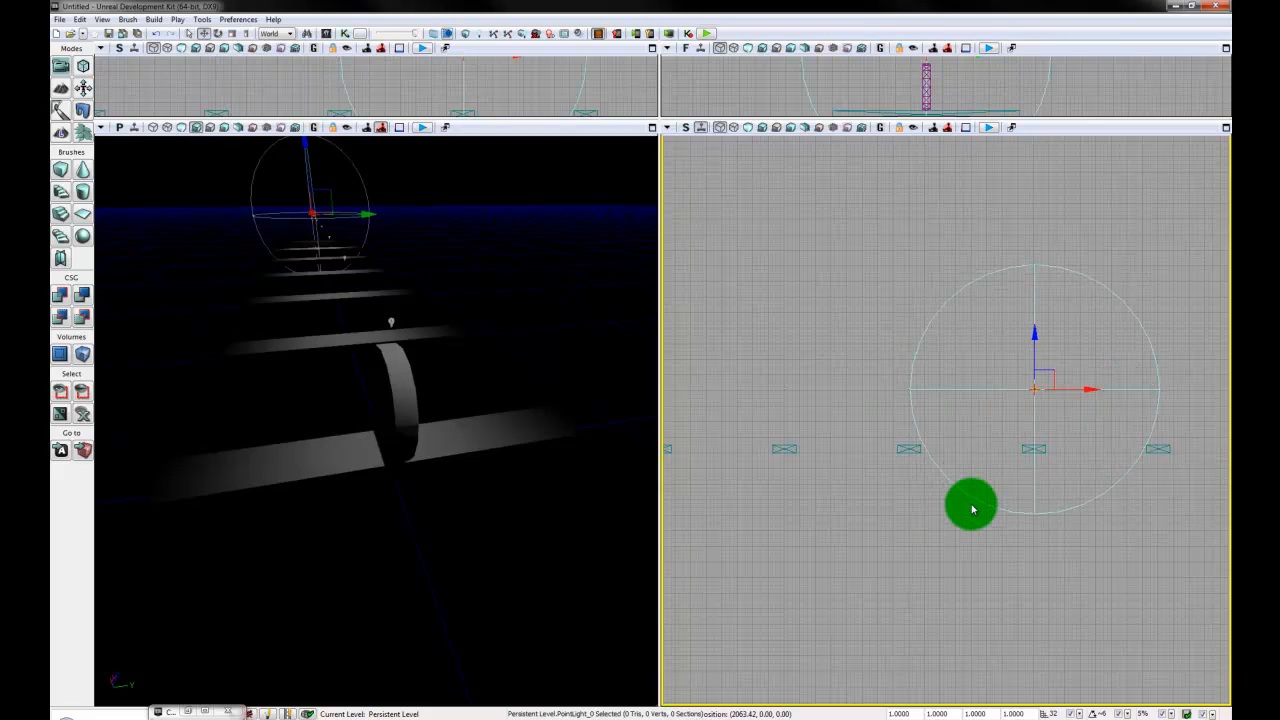
drag(1086, 577, 977, 514)
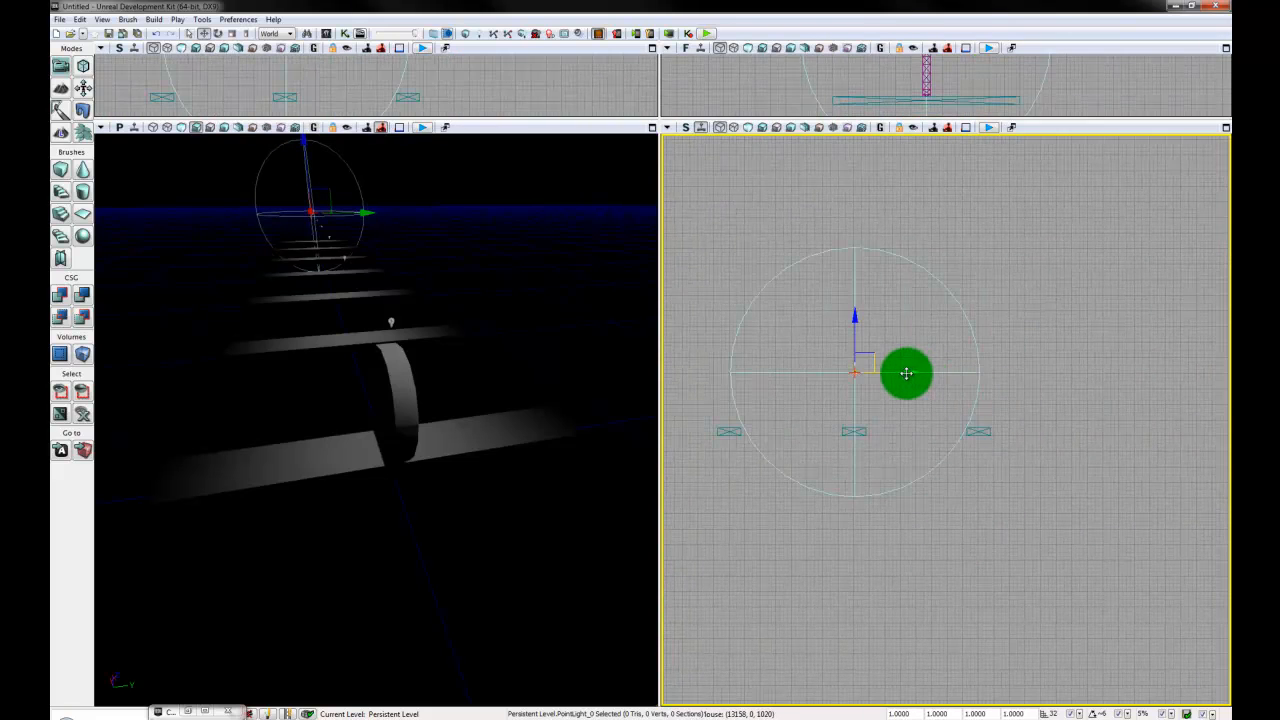
drag(906, 373, 1066, 374)
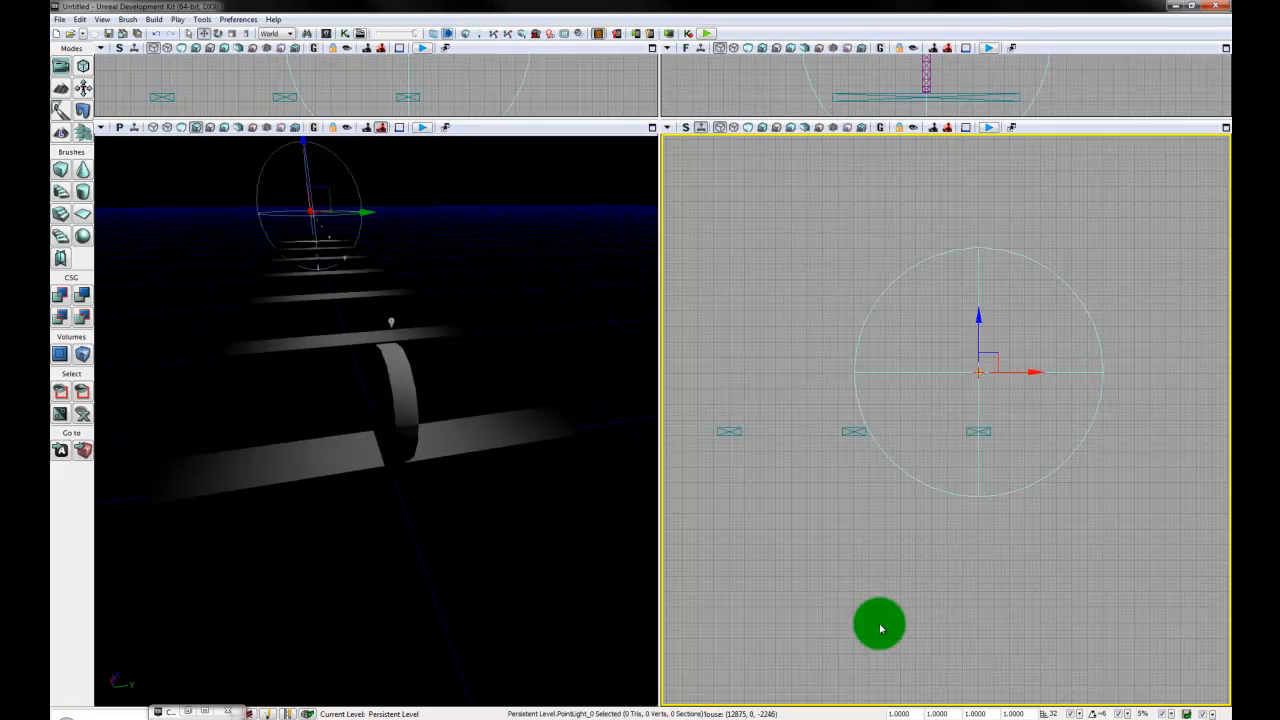
click(881, 628)
- Inspect the lit walkway from above and add a PlayerStart actor on the first plank beside the disc
drag(386, 580, 137, 248)
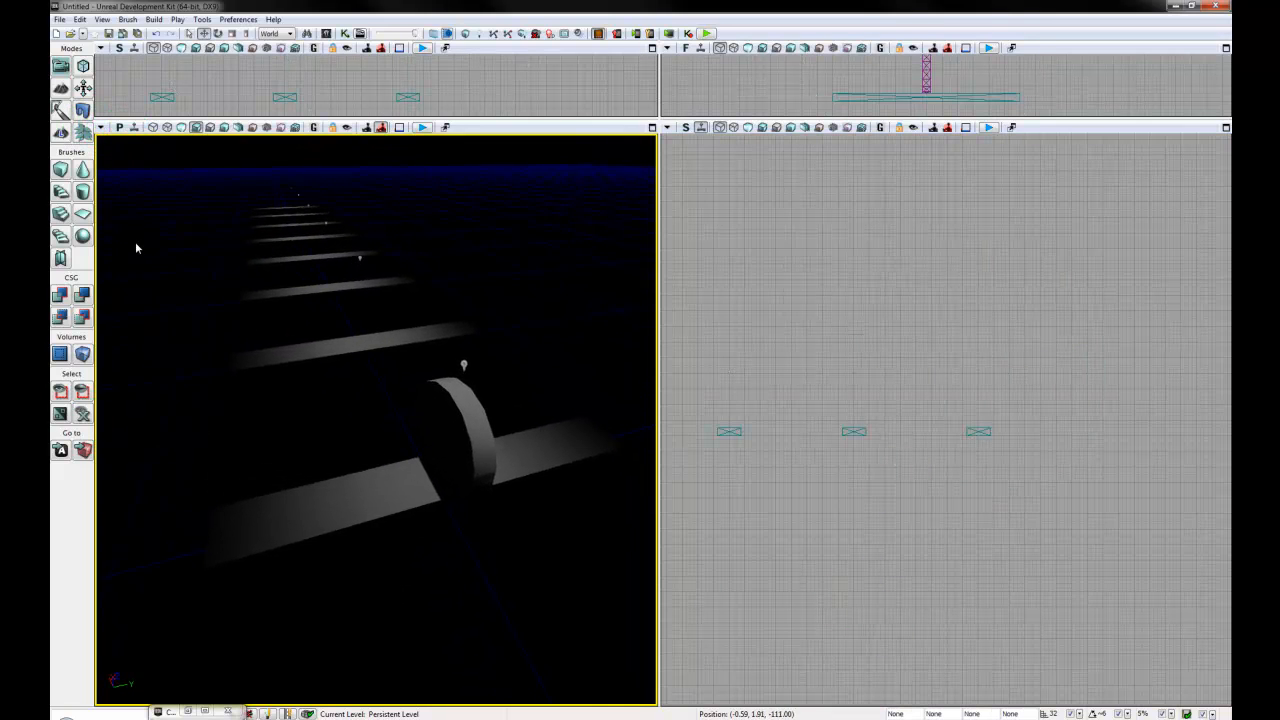
mouse_move(137, 248)
right_down()
mouse_move(135, 208)
mouse_move(148, 228)
right_up()
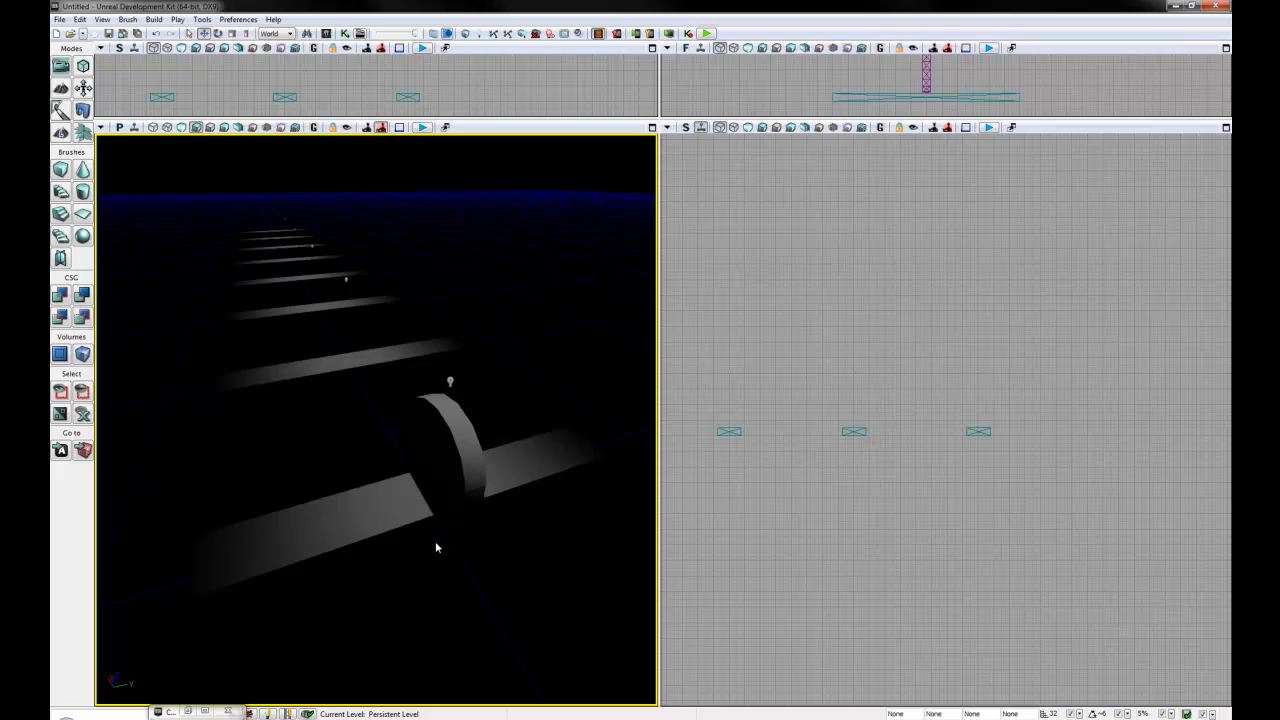
right_click(408, 500)
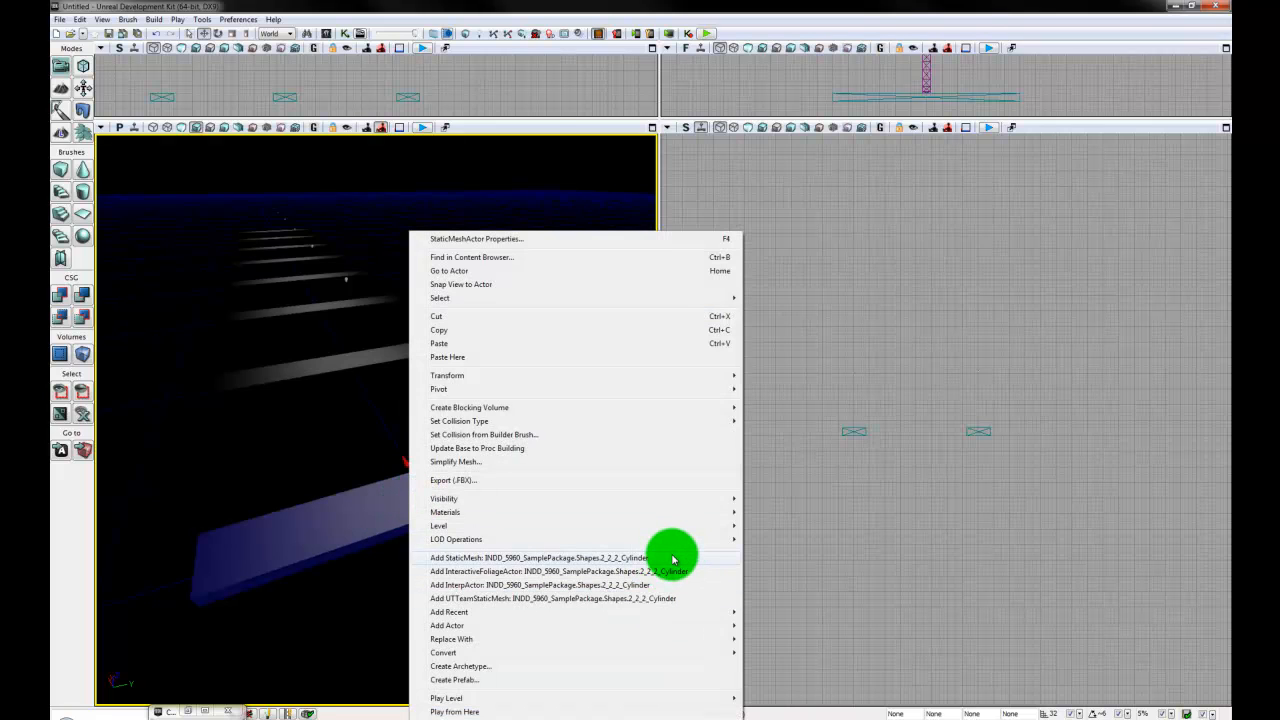
mouse_move(580, 631)
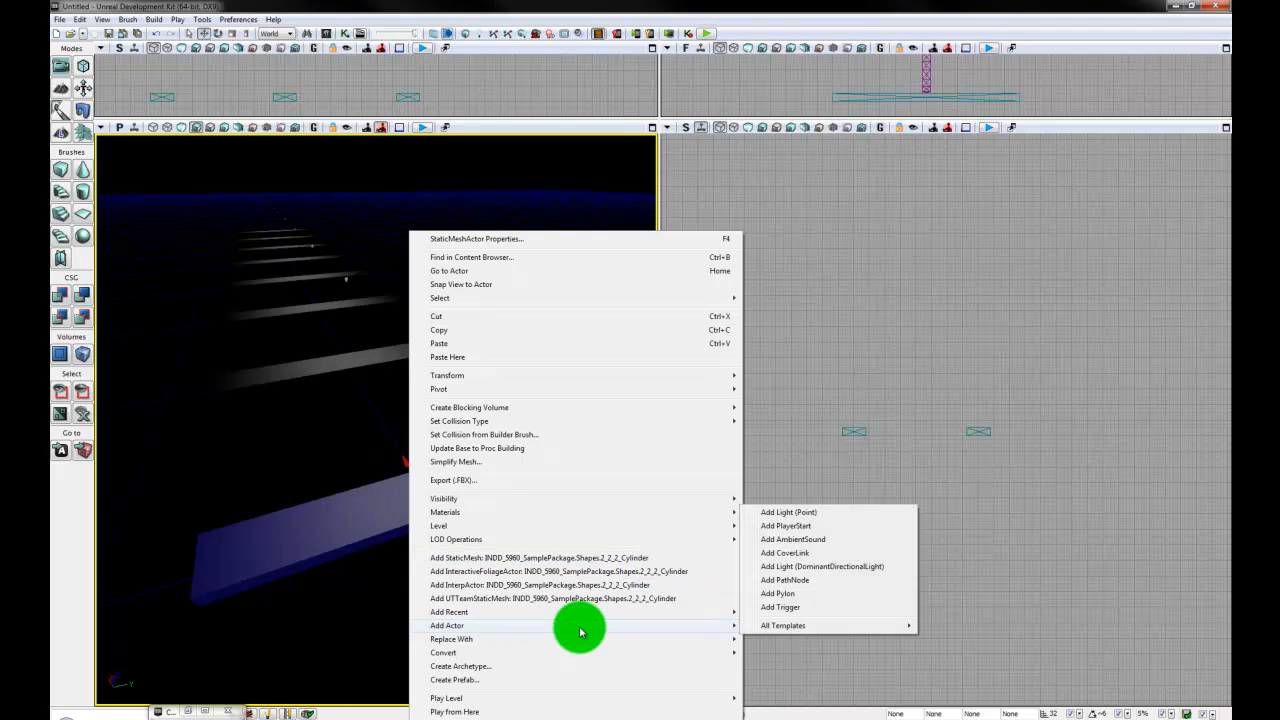
click(829, 528)
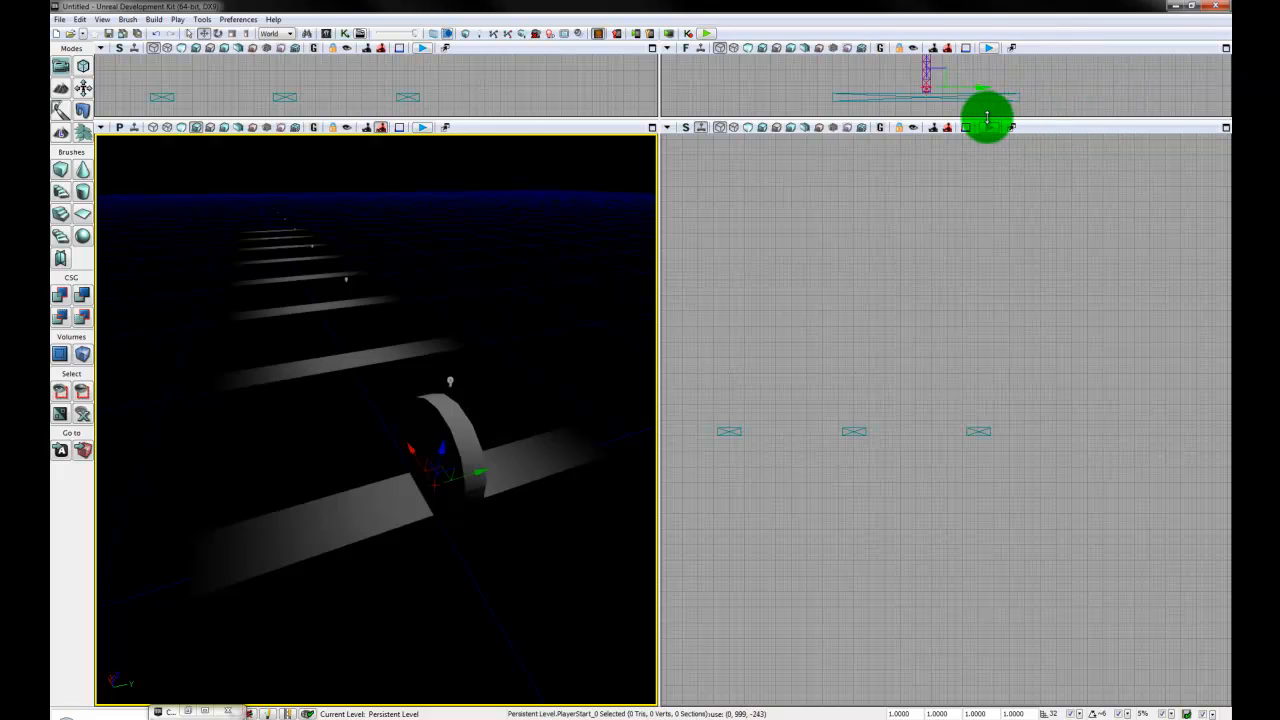
- Restore equal viewport heights, check the PlayerStart's placement on the plank in the front view, and deselect it
drag(987, 117, 943, 389)
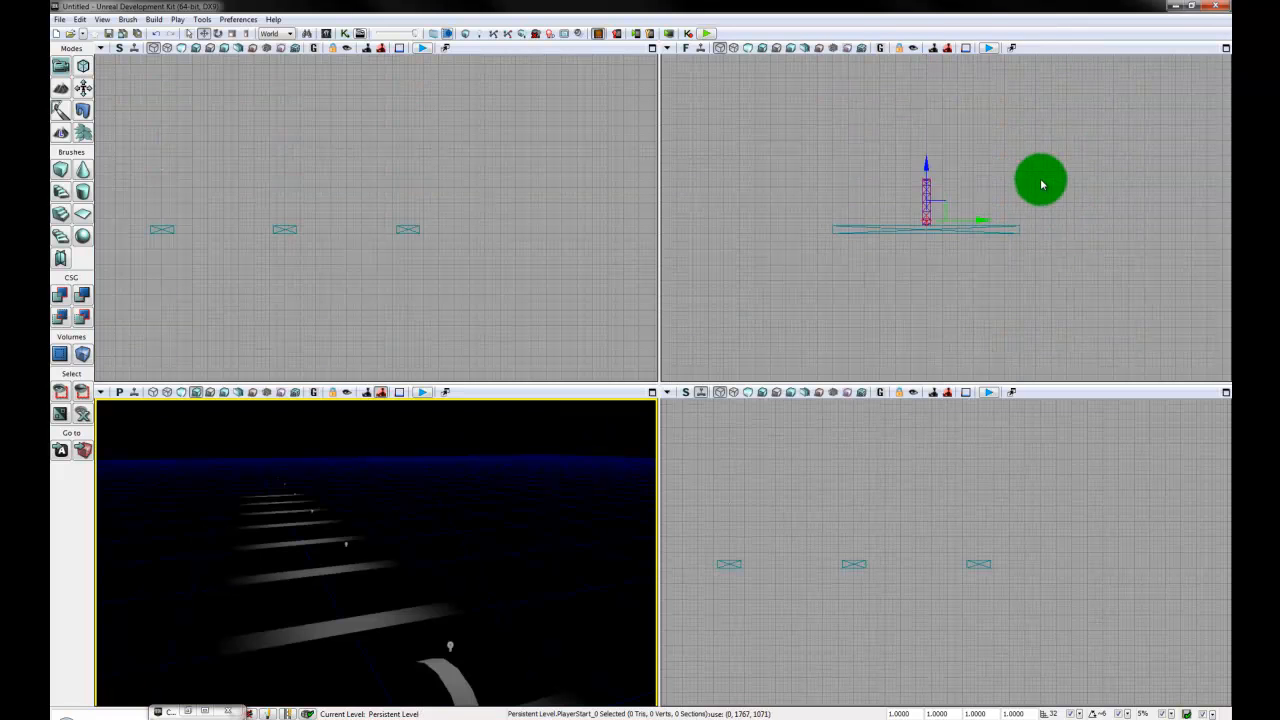
click(1025, 293)
scroll(1025, 293, up, 6)
drag(1031, 286, 851, 175)
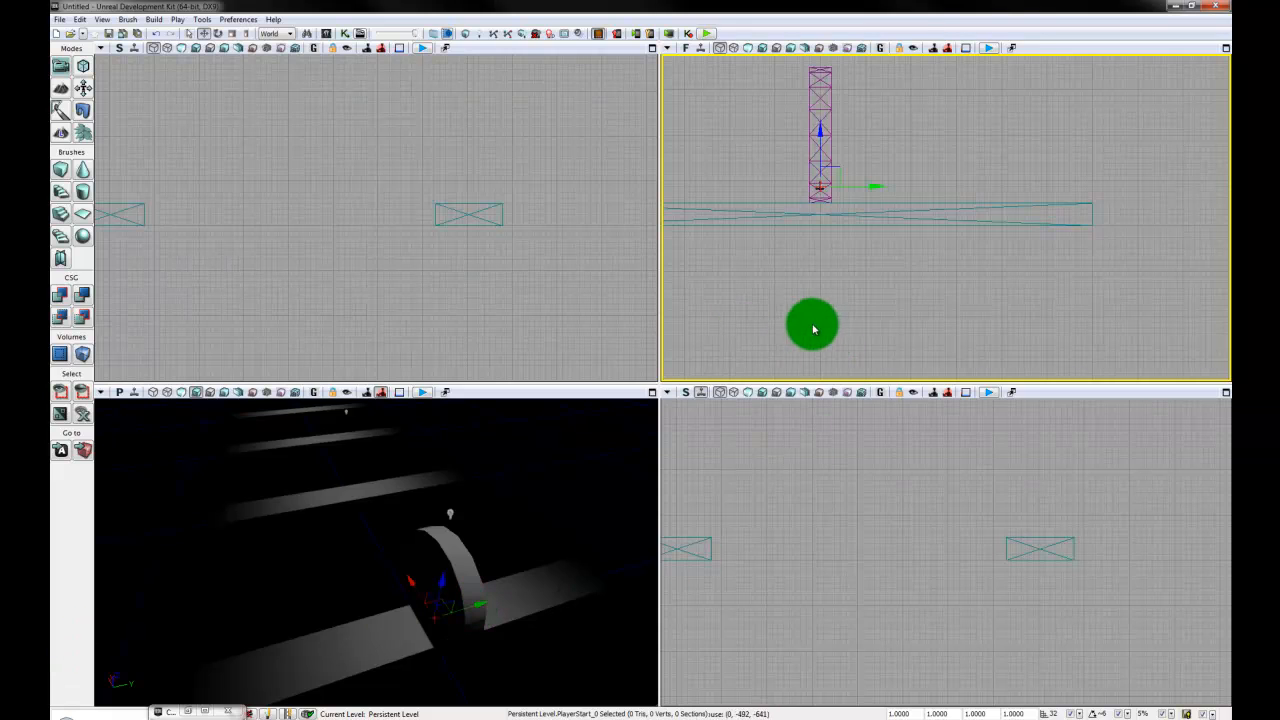
click(978, 260)
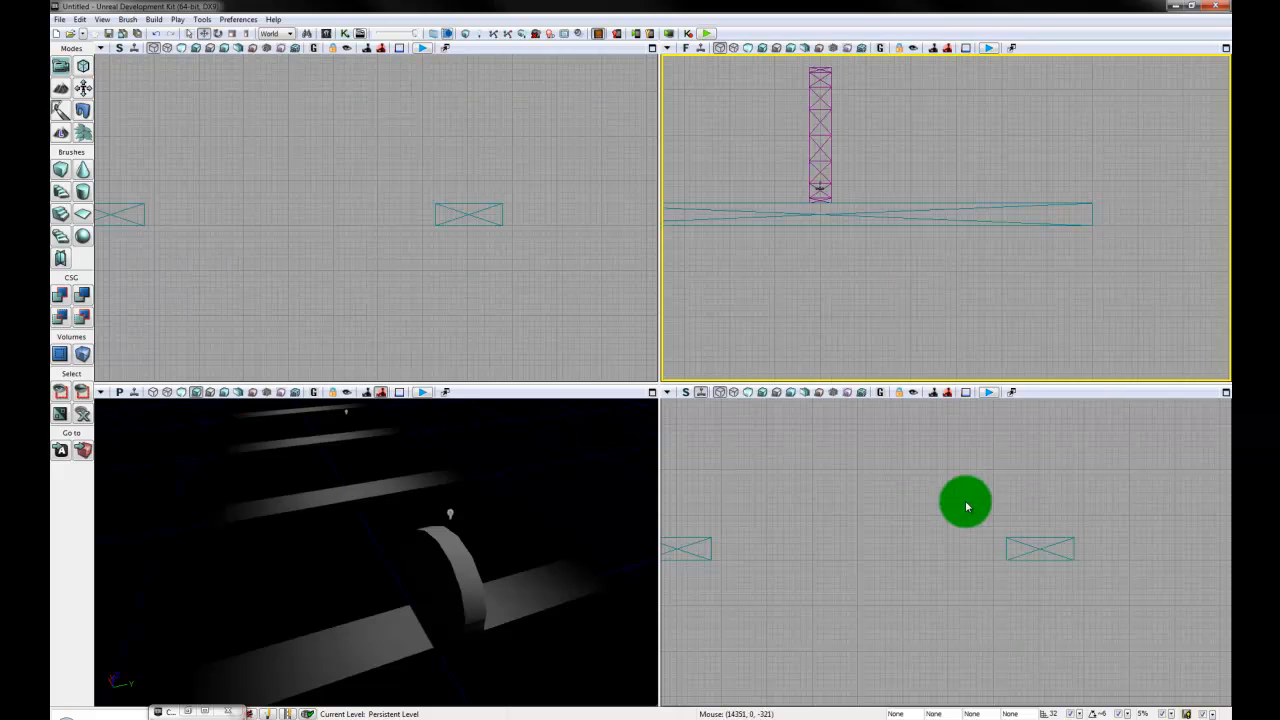
- Change the second side viewport to a top view and frame the whole row of planks in the orthographic views
scroll(975, 302, down, 3)
right_drag(903, 298, 969, 323)
scroll(975, 302, down, 3)
right_drag(334, 253, 491, 251)
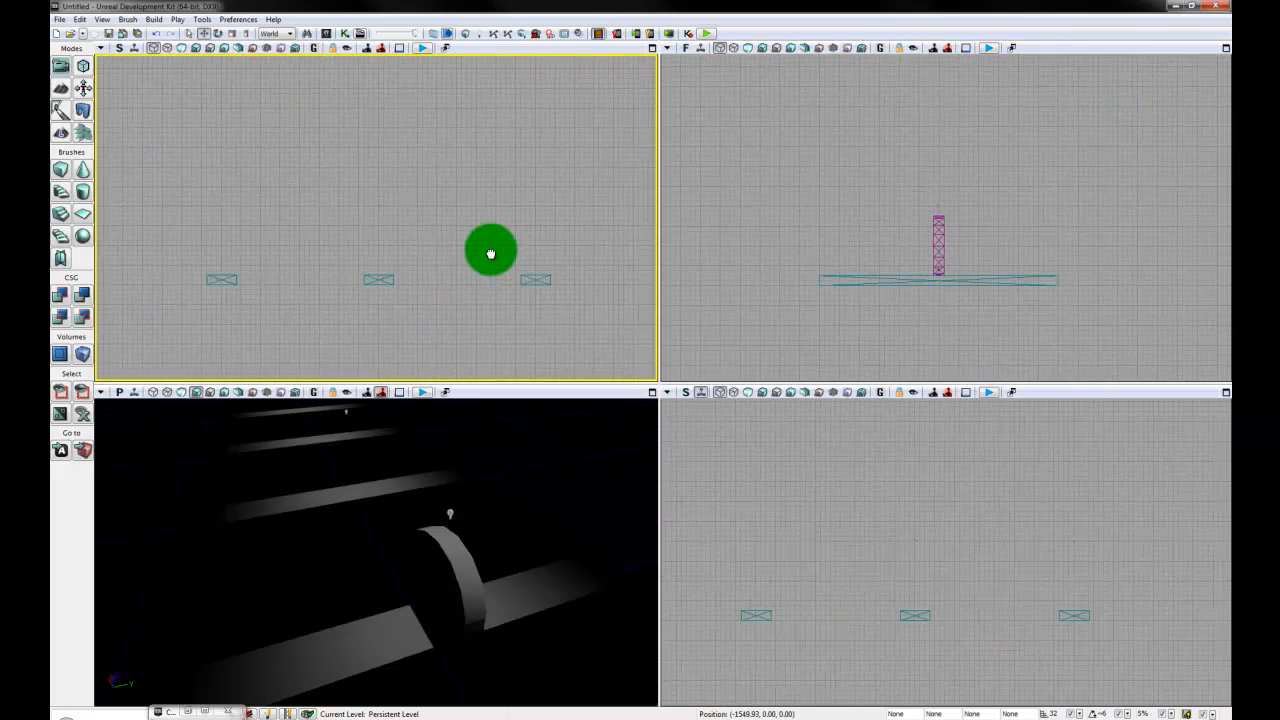
scroll(491, 251, down, 3)
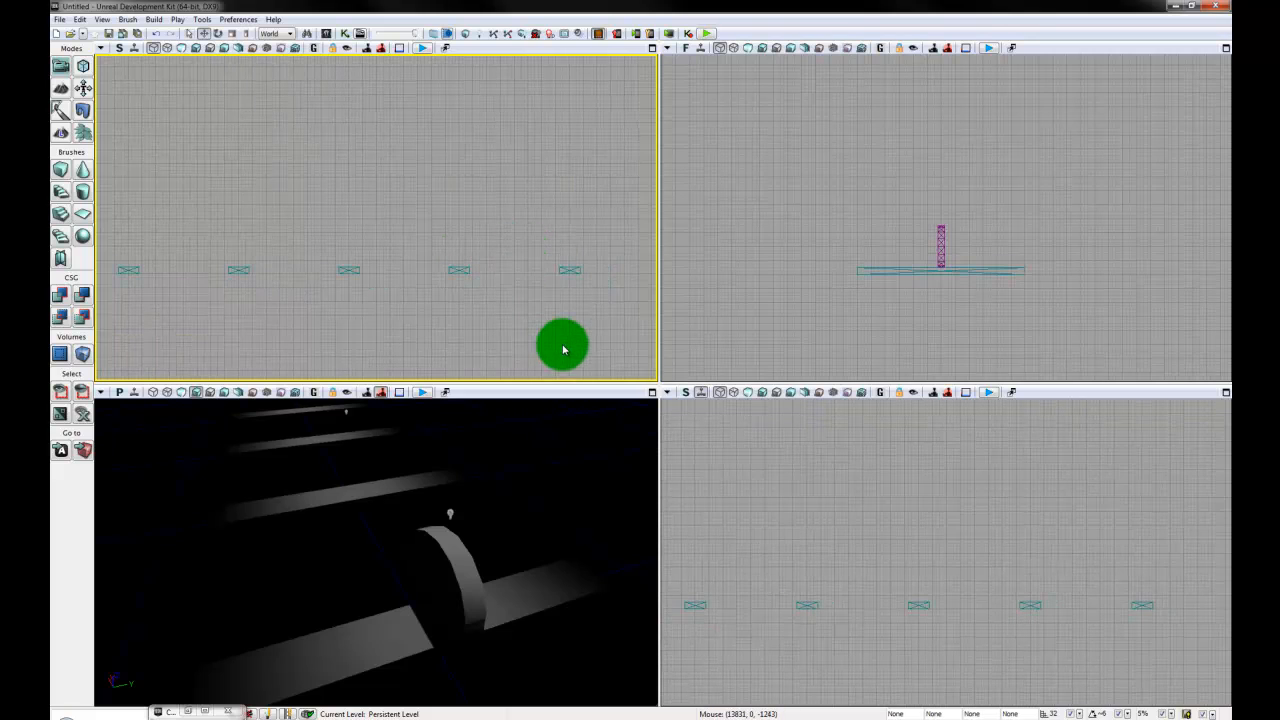
click(687, 394)
click(687, 394)
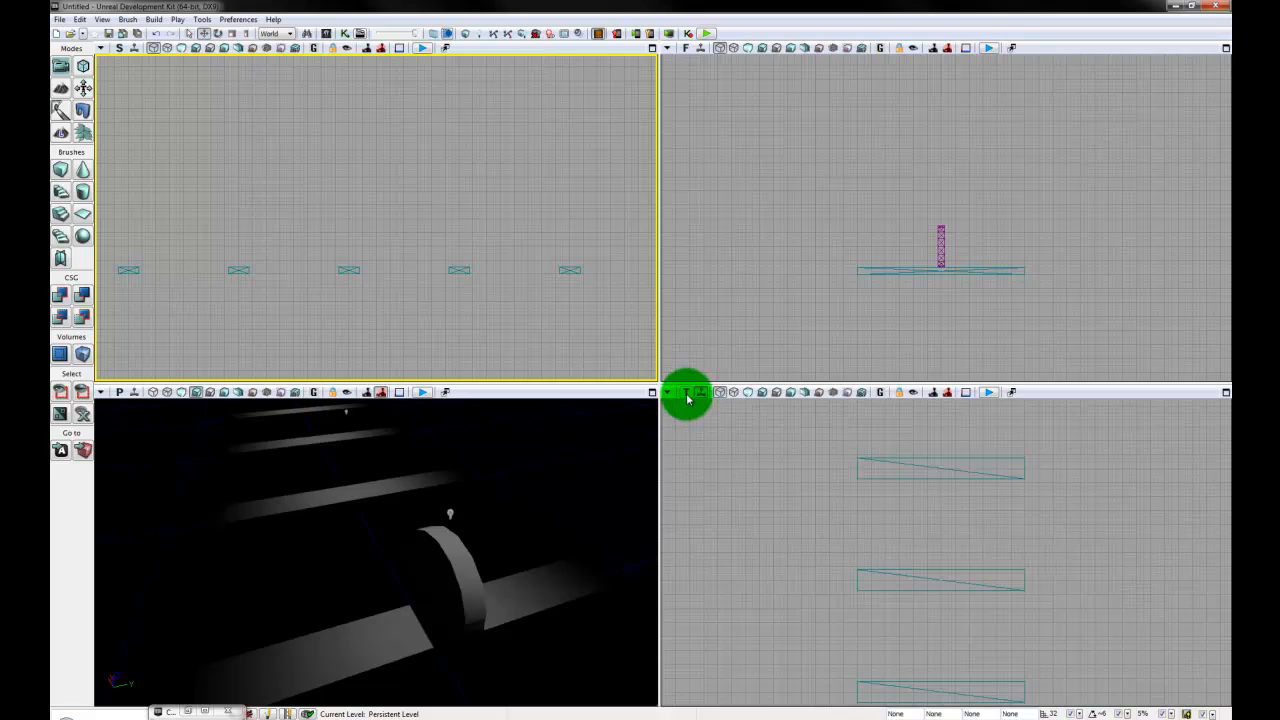
click(1098, 563)
scroll(1098, 563, down, 3)
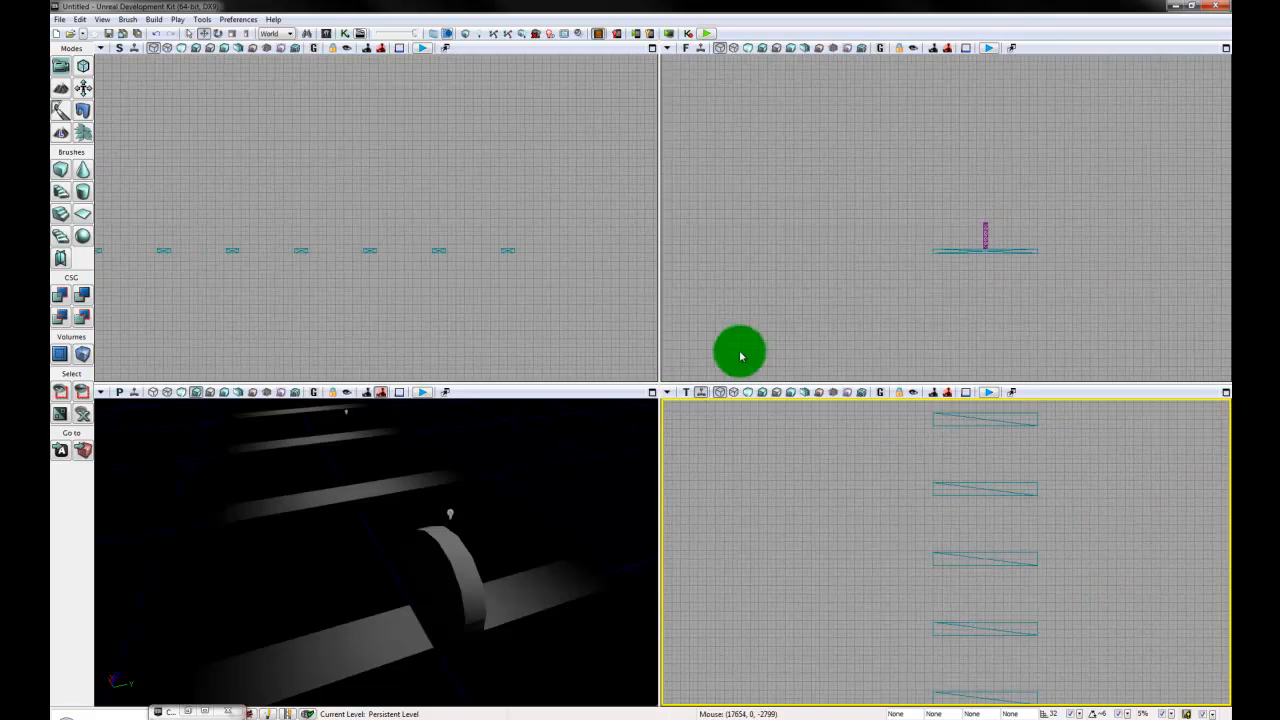
scroll(1066, 526, down, 3)
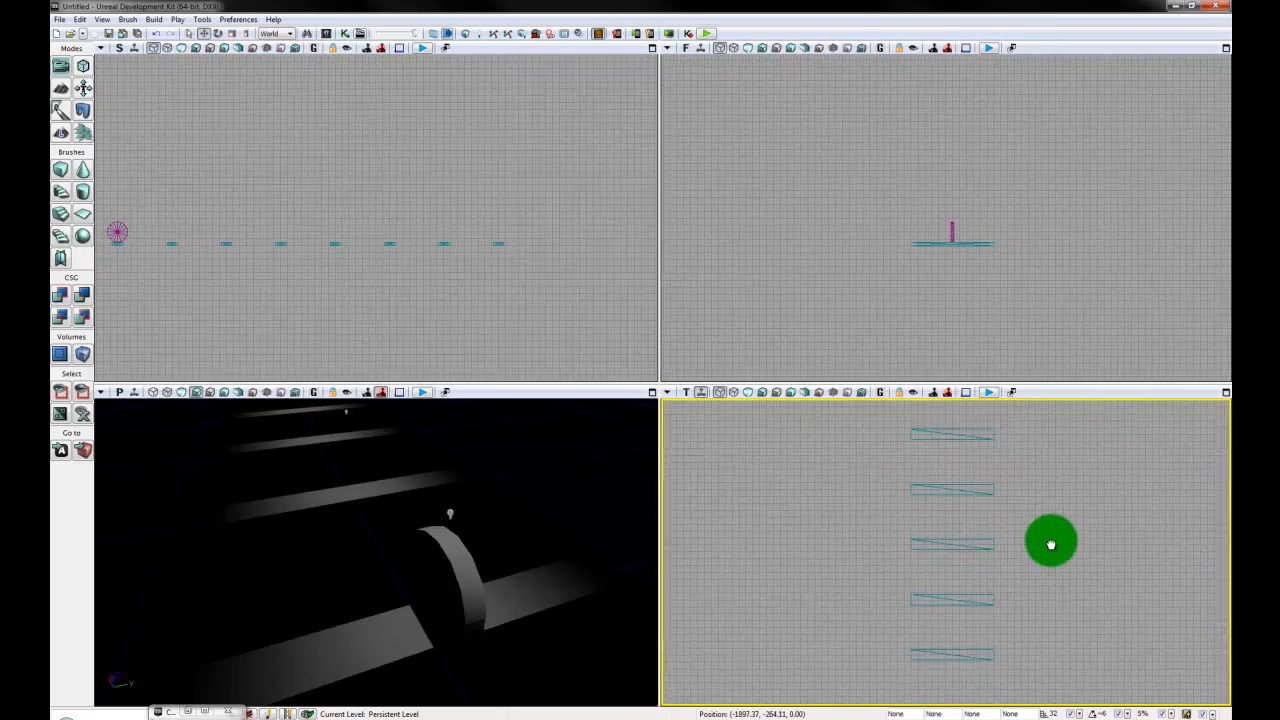
mouse_move(1051, 537)
mouse_down()
mouse_move(1004, 490)
mouse_move(1009, 556)
mouse_up()
scroll(1004, 490, down, 3)
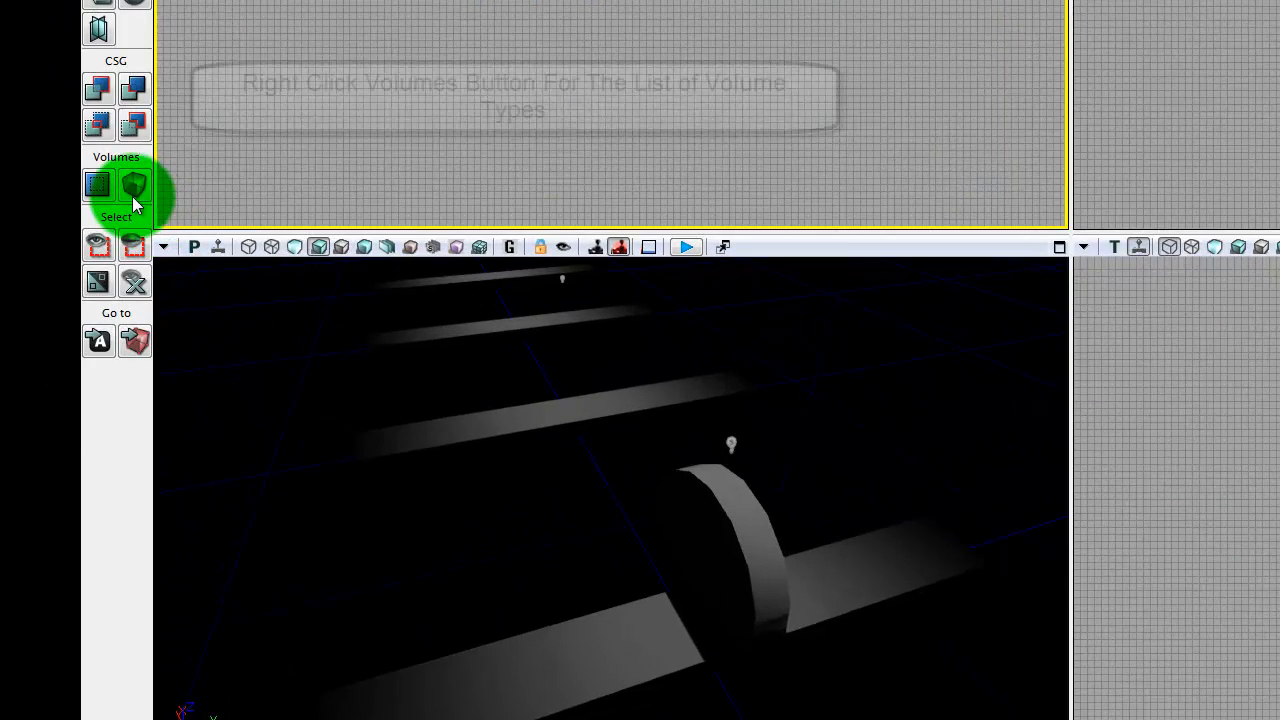
- Review the list of available volume types and close it without choosing one
right_click(84, 358)
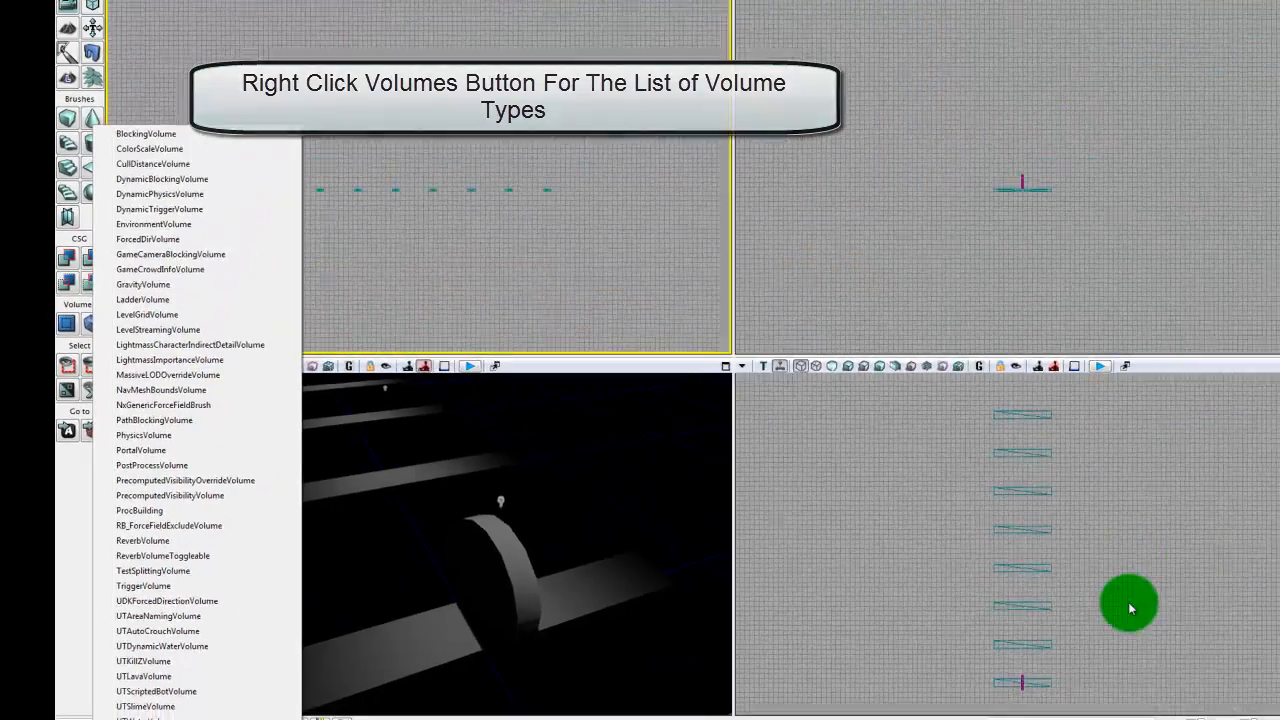
click(1029, 595)
drag(1029, 597, 991, 598)
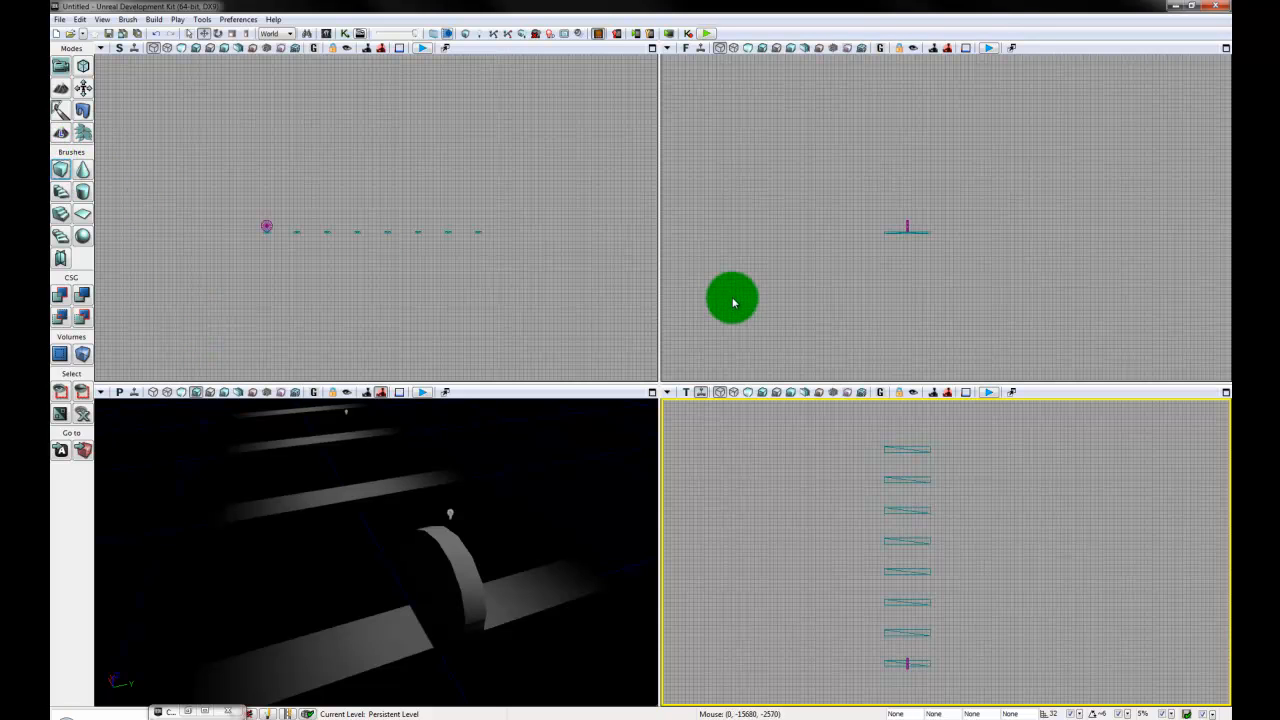
- Build a cube builder brush 1000 by 1024 by 256 units around the first plank
click(406, 314)
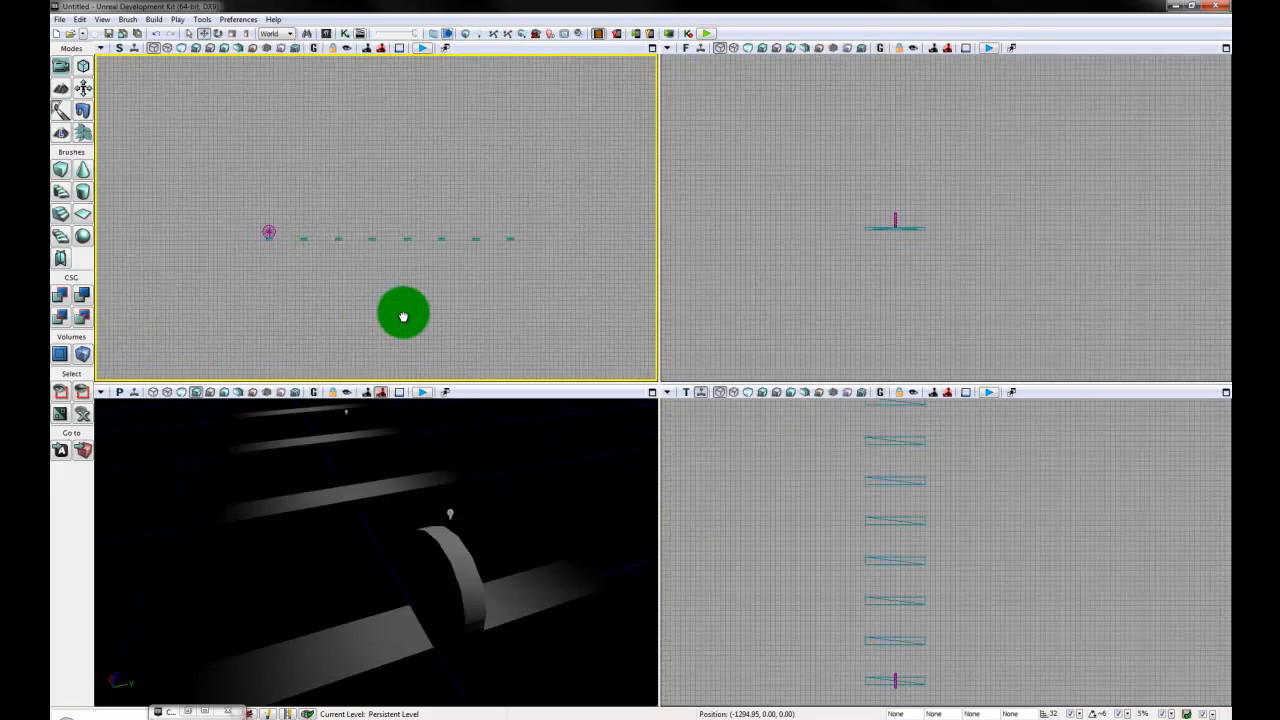
scroll(406, 323, up, 4)
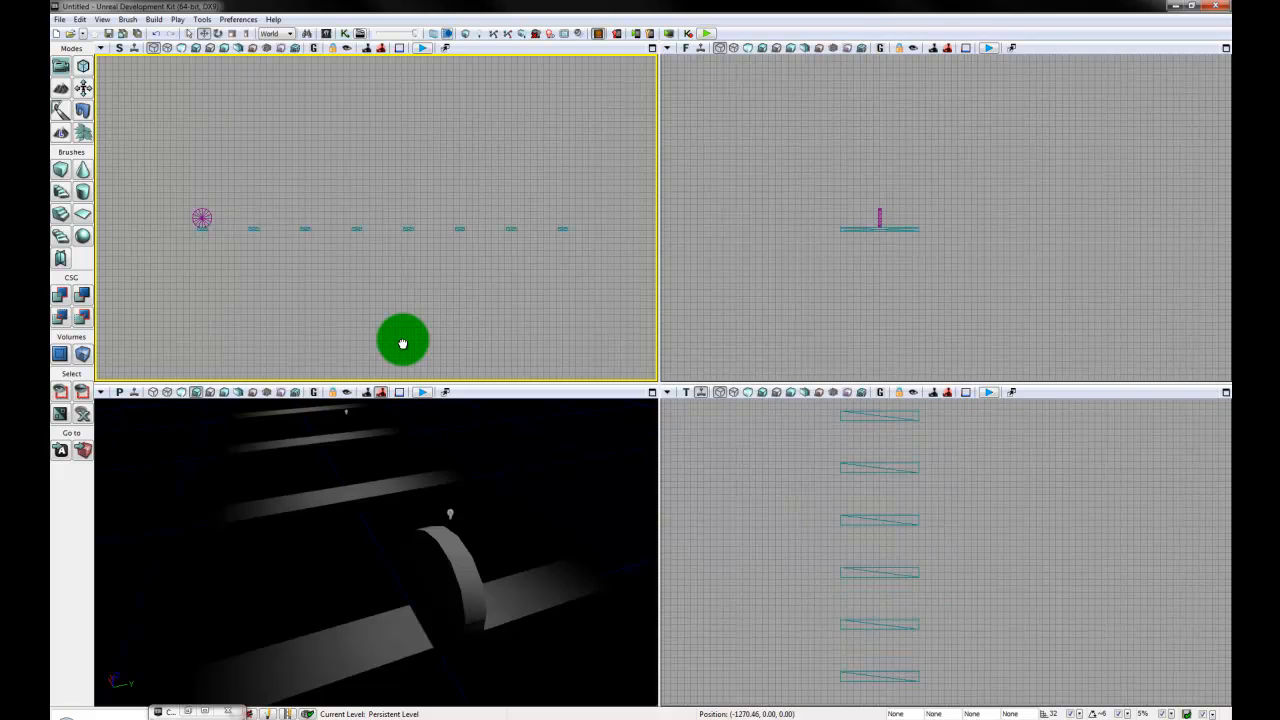
scroll(402, 343, up, 1)
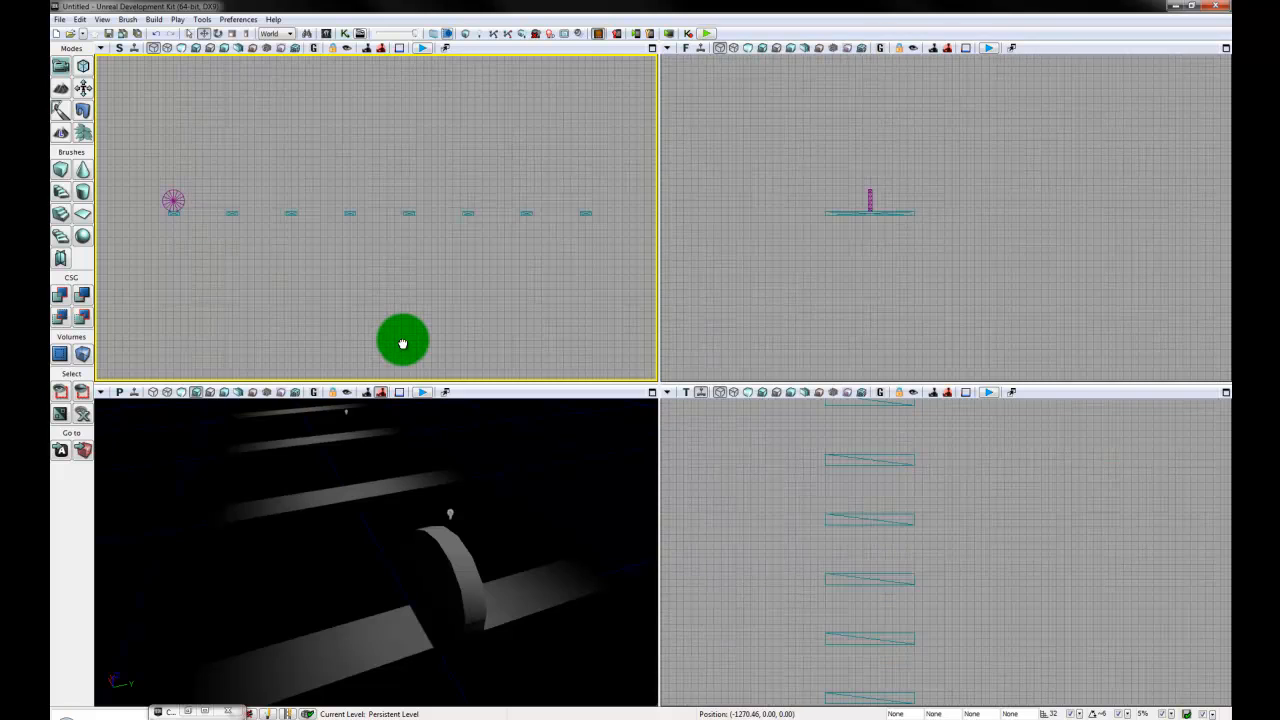
right_click(88, 195)
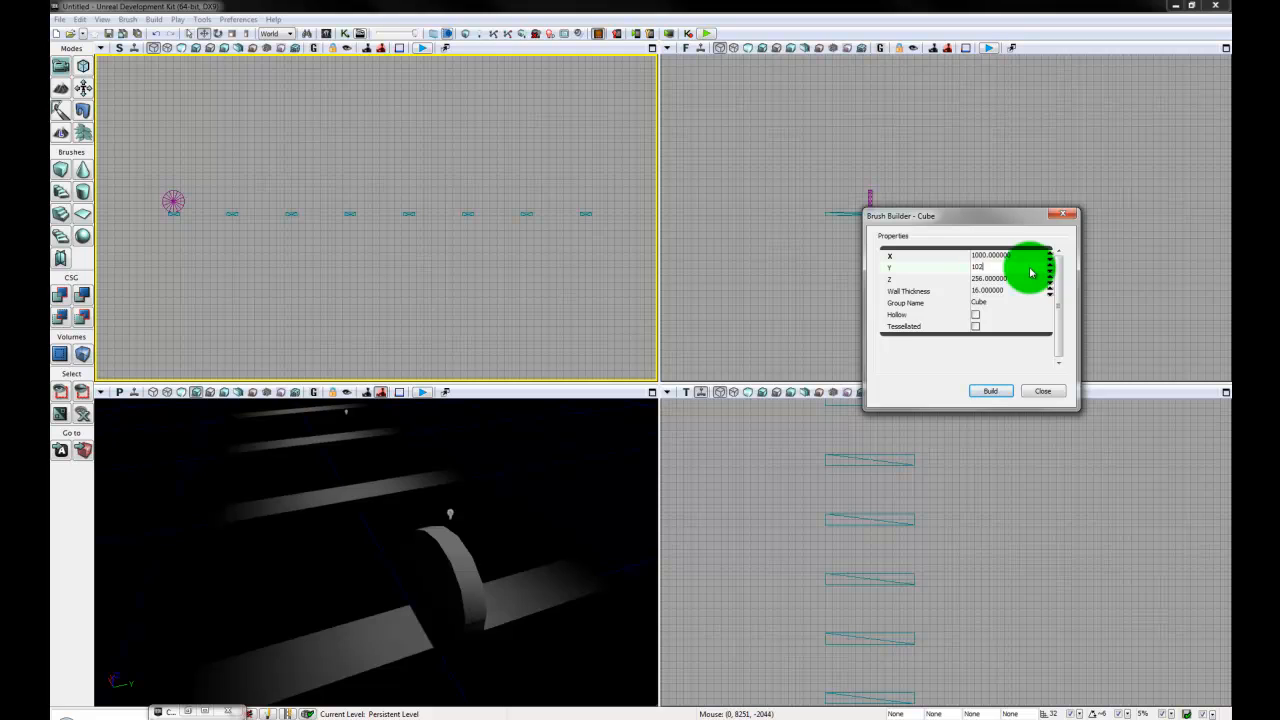
mouse_move(1012, 218)
mouse_down()
mouse_move(329, 326)
mouse_move(496, 354)
mouse_up()
drag(352, 276, 387, 268)
key(b)
mouse_move(505, 273)
mouse_down()
mouse_move(571, 297)
mouse_move(529, 278)
mouse_up()
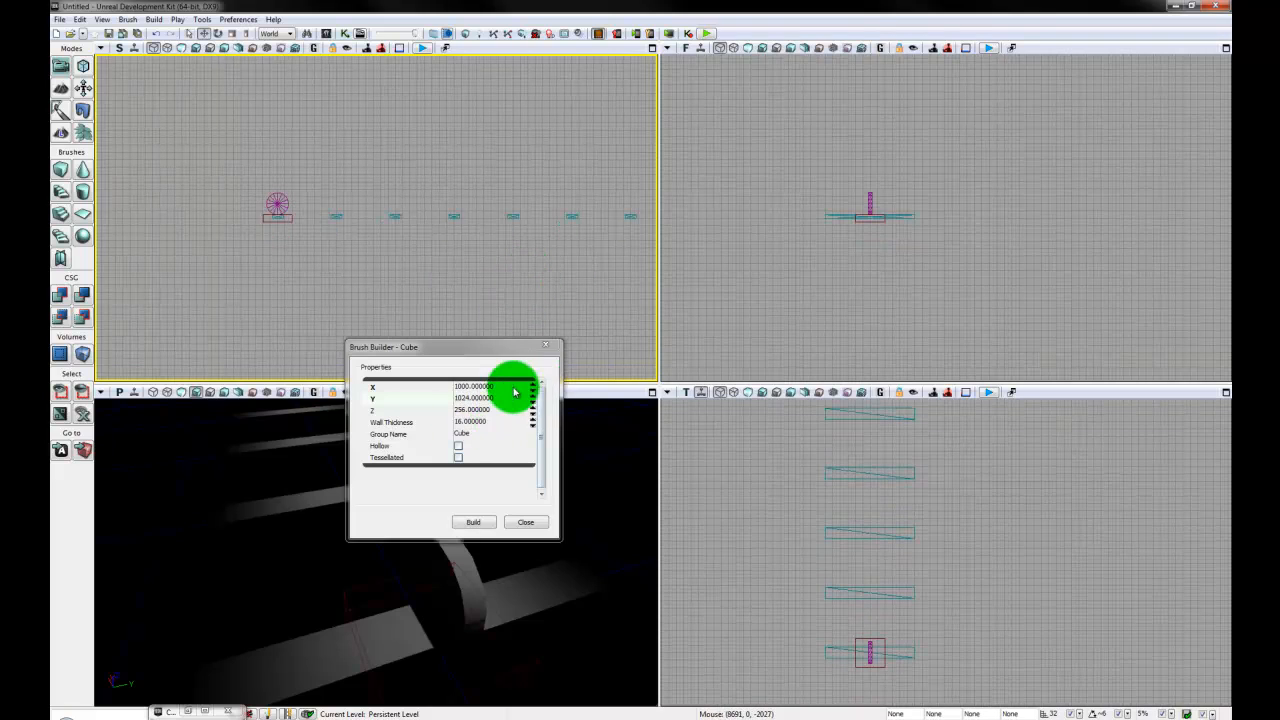
- Set the cube brush's Z size to 4096 and rebuild it
click(505, 411)
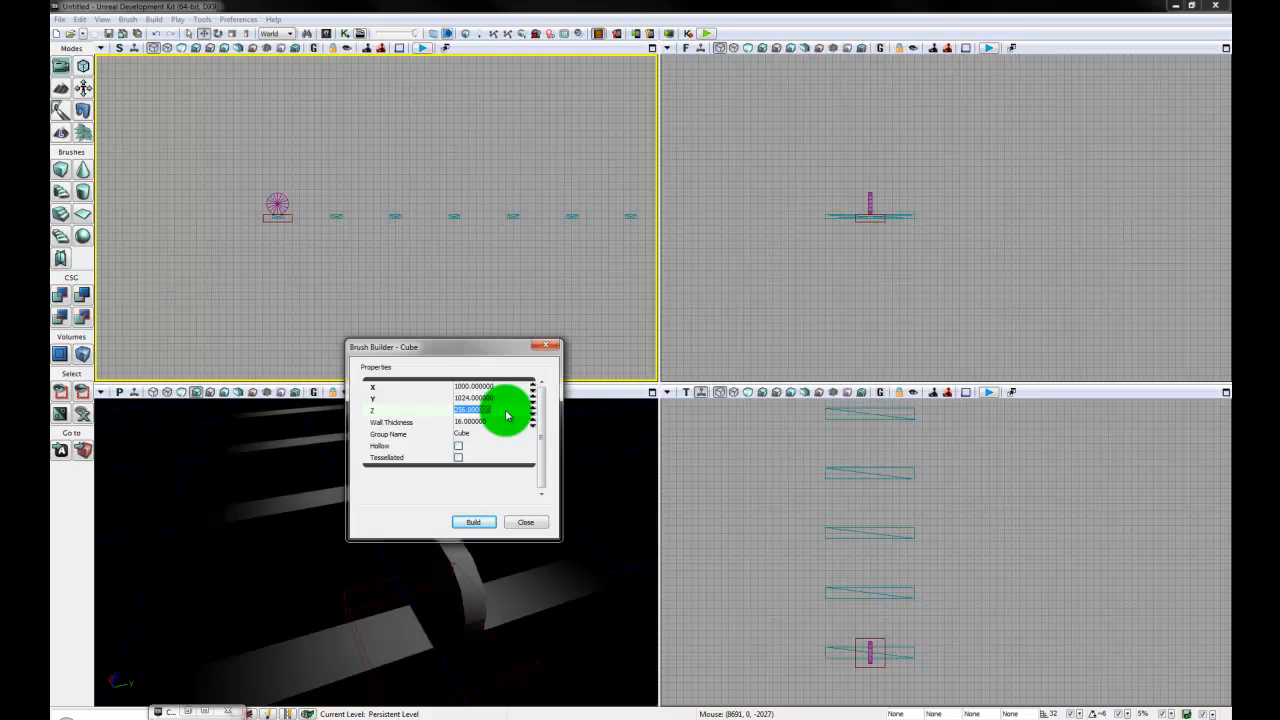
click(969, 286)
scroll(1014, 309, up, 4)
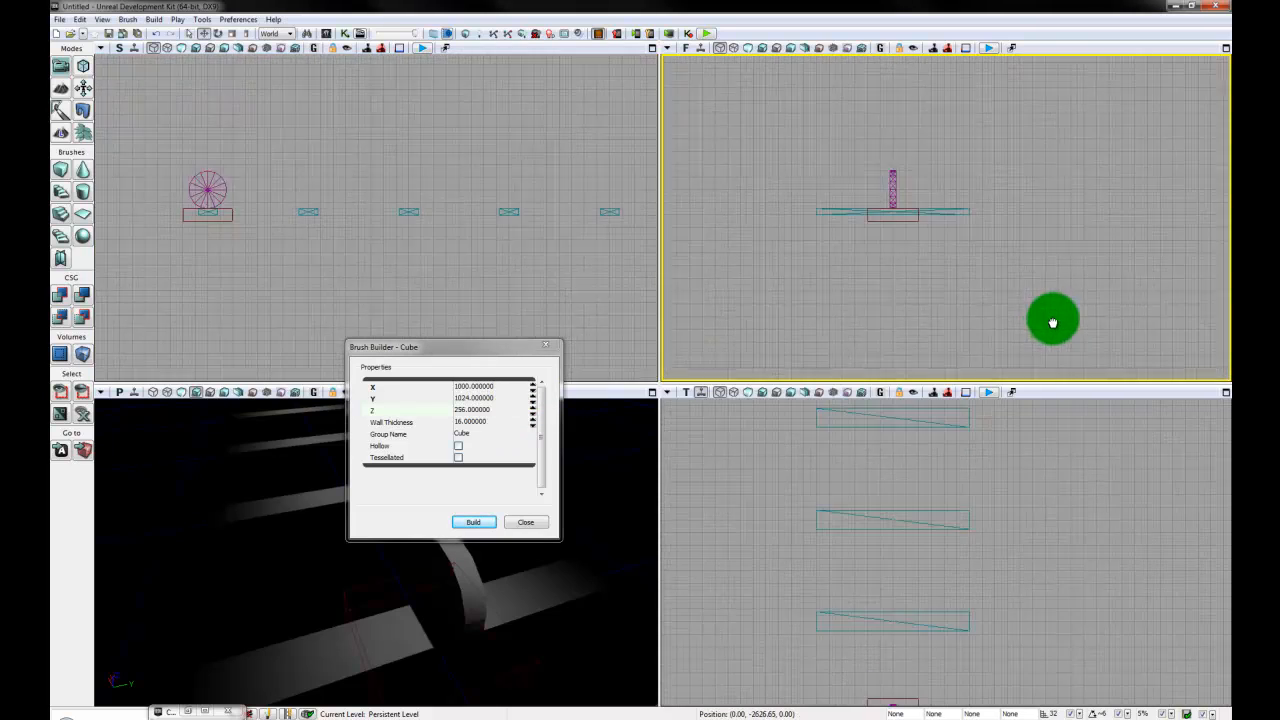
scroll(1017, 314, up, 4)
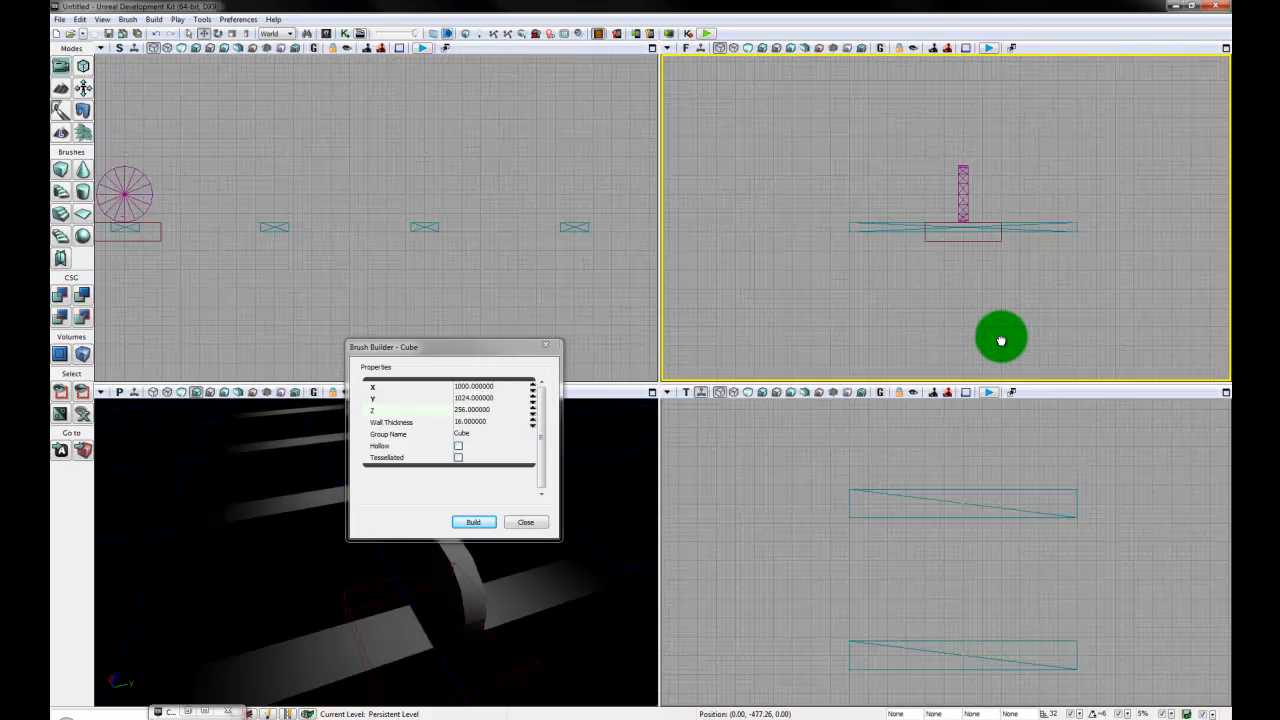
scroll(1001, 341, up, 4)
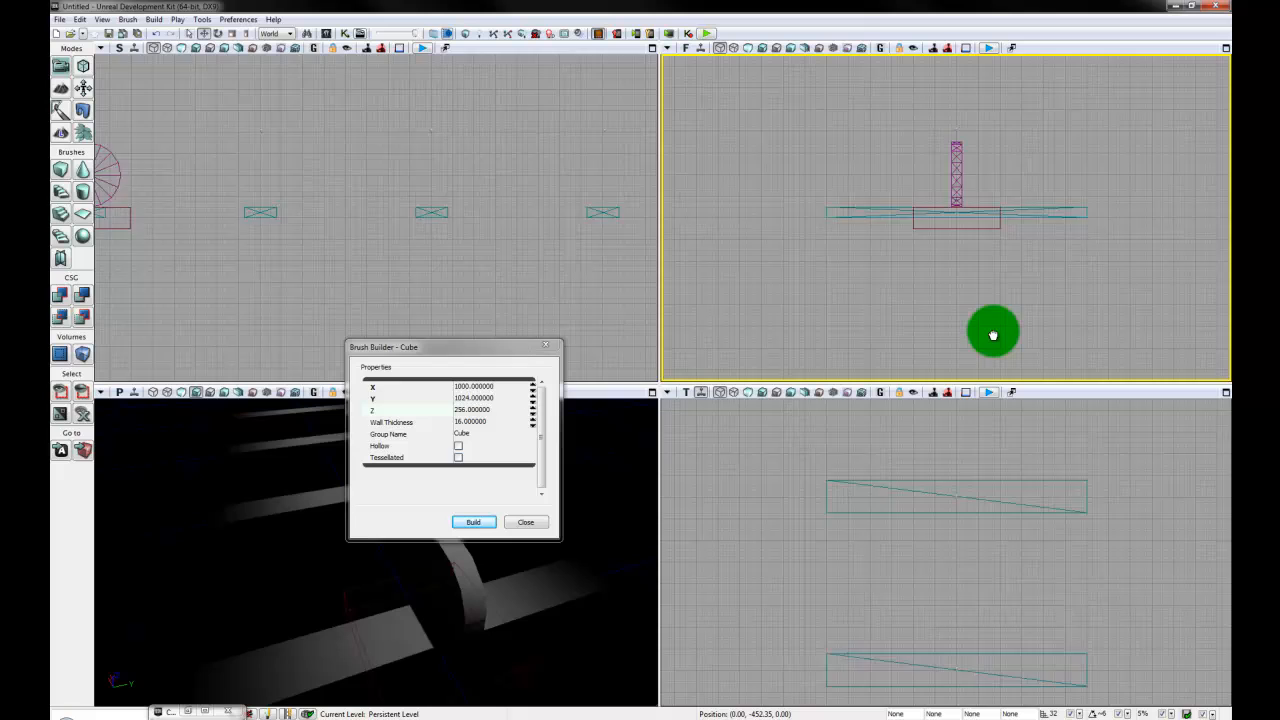
click(476, 508)
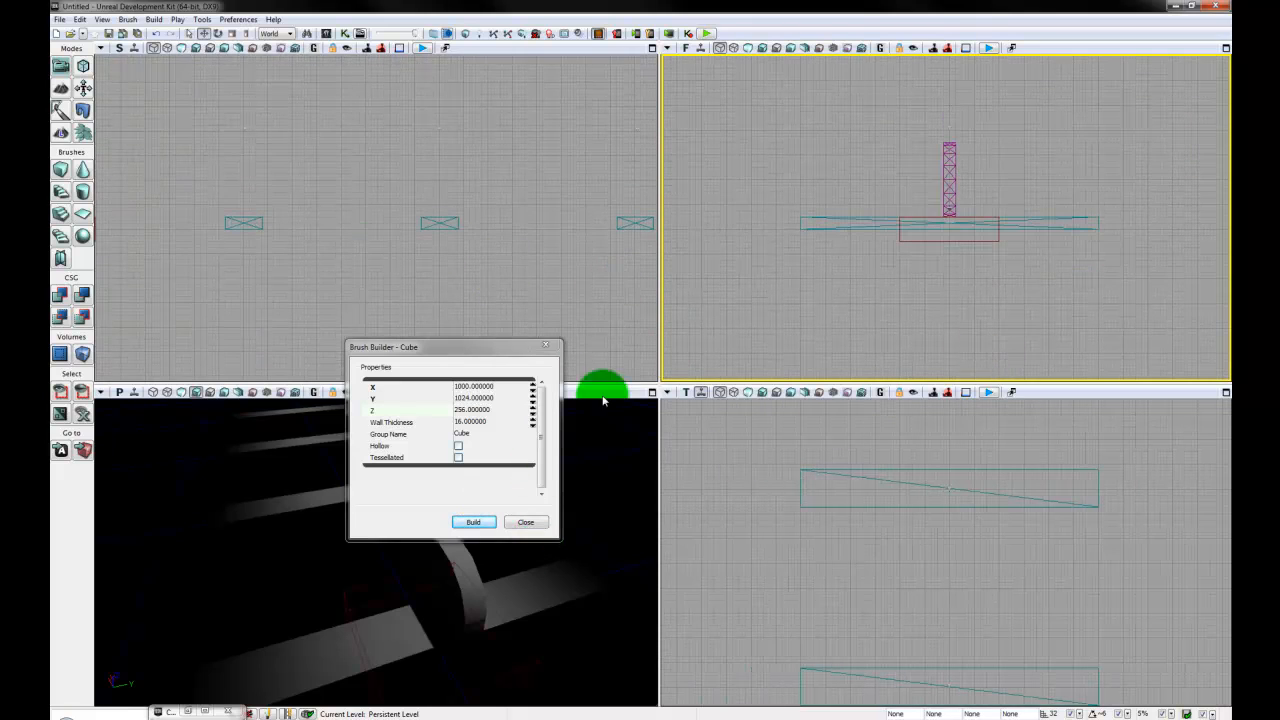
click(506, 411)
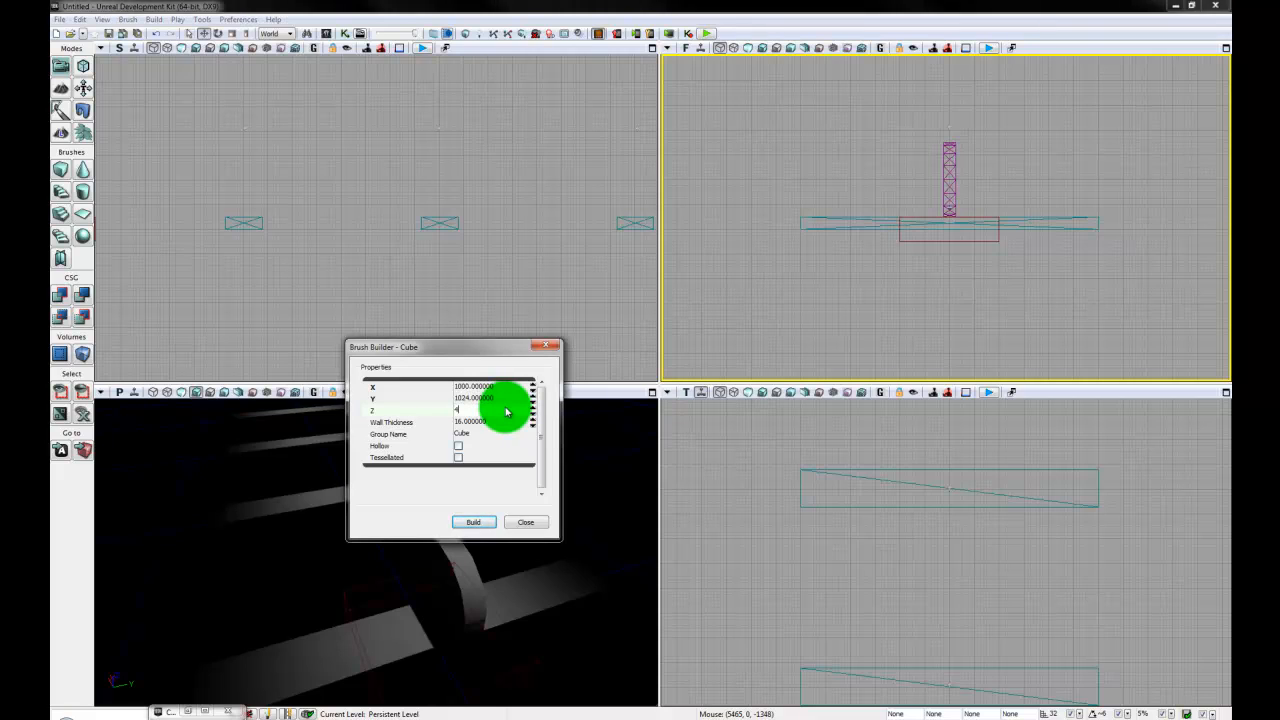
text(4096)
key(Return)
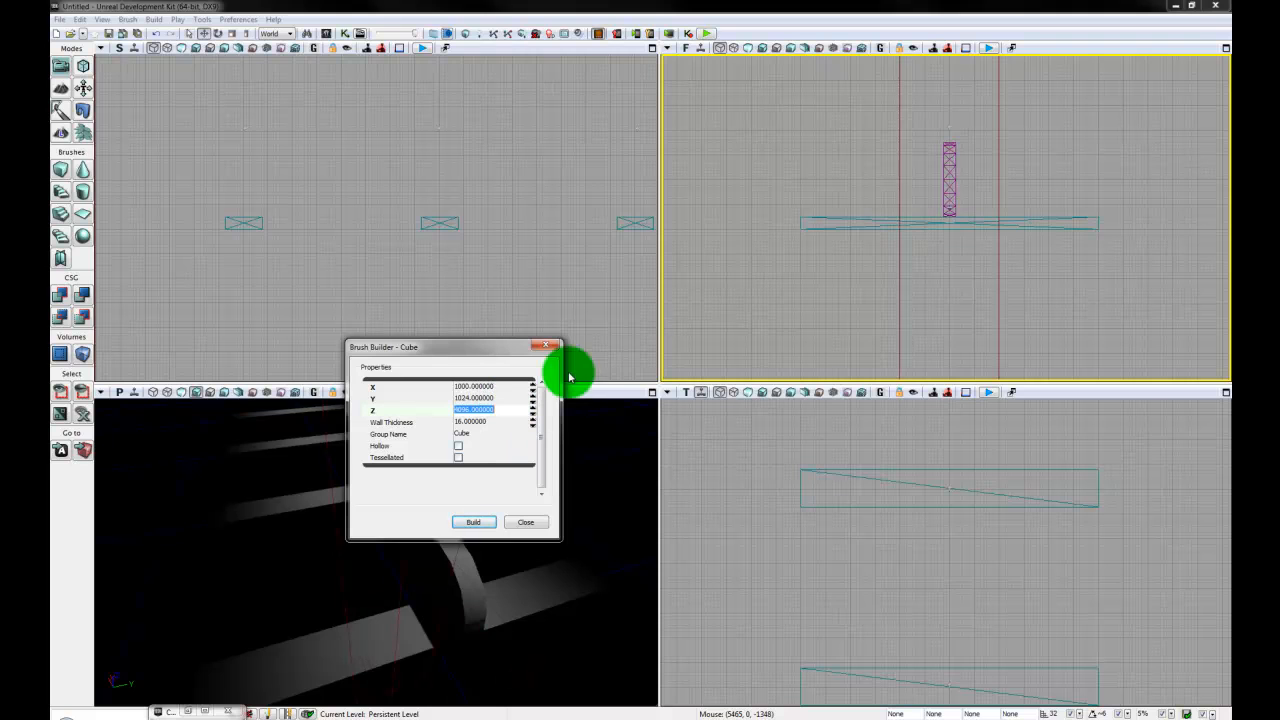
- Set the cube brush's Y size to 4096 so it spans the full plank width, and rebuild it
click(1072, 337)
scroll(1070, 337, down, 4)
drag(1052, 287, 1046, 287)
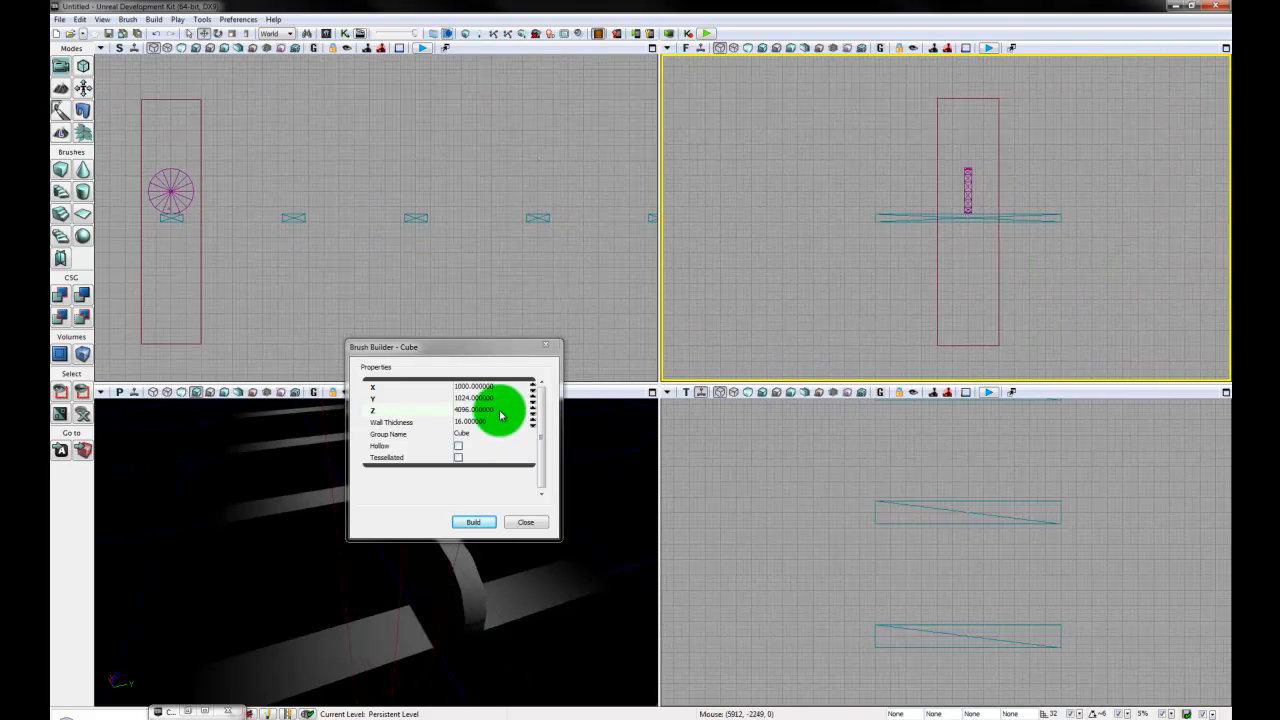
click(505, 398)
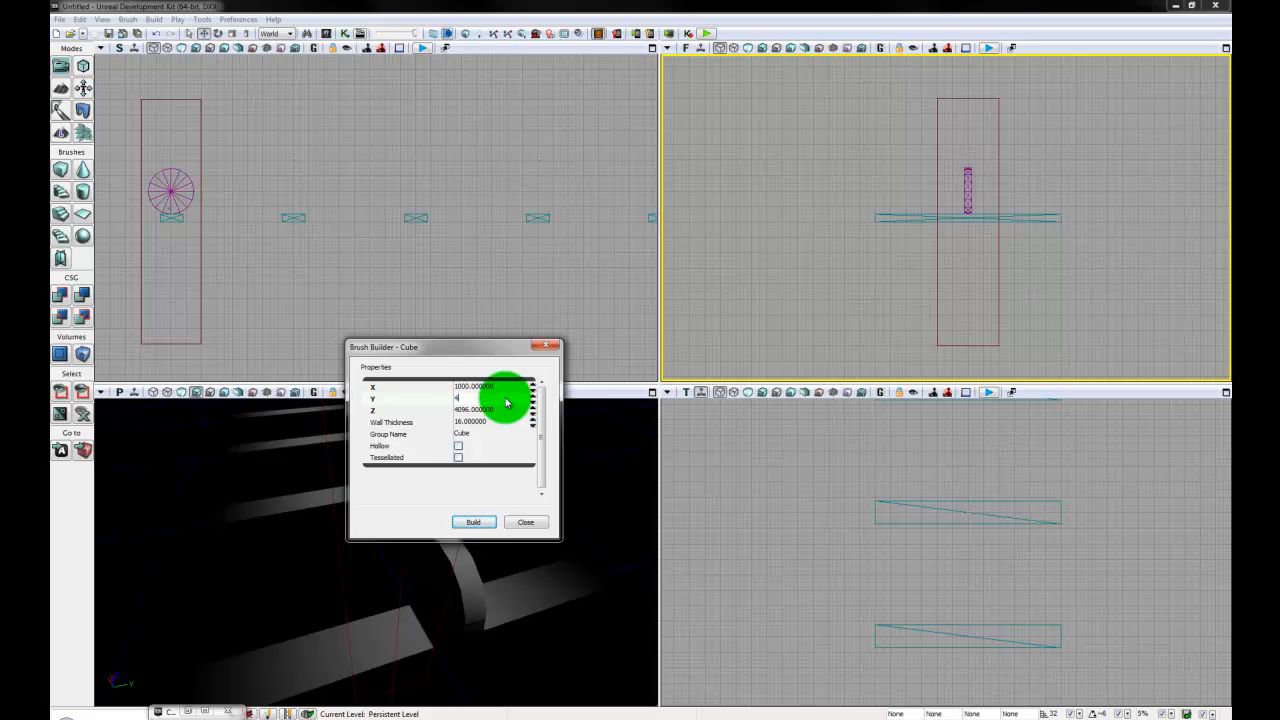
text(4096)
key(Return)
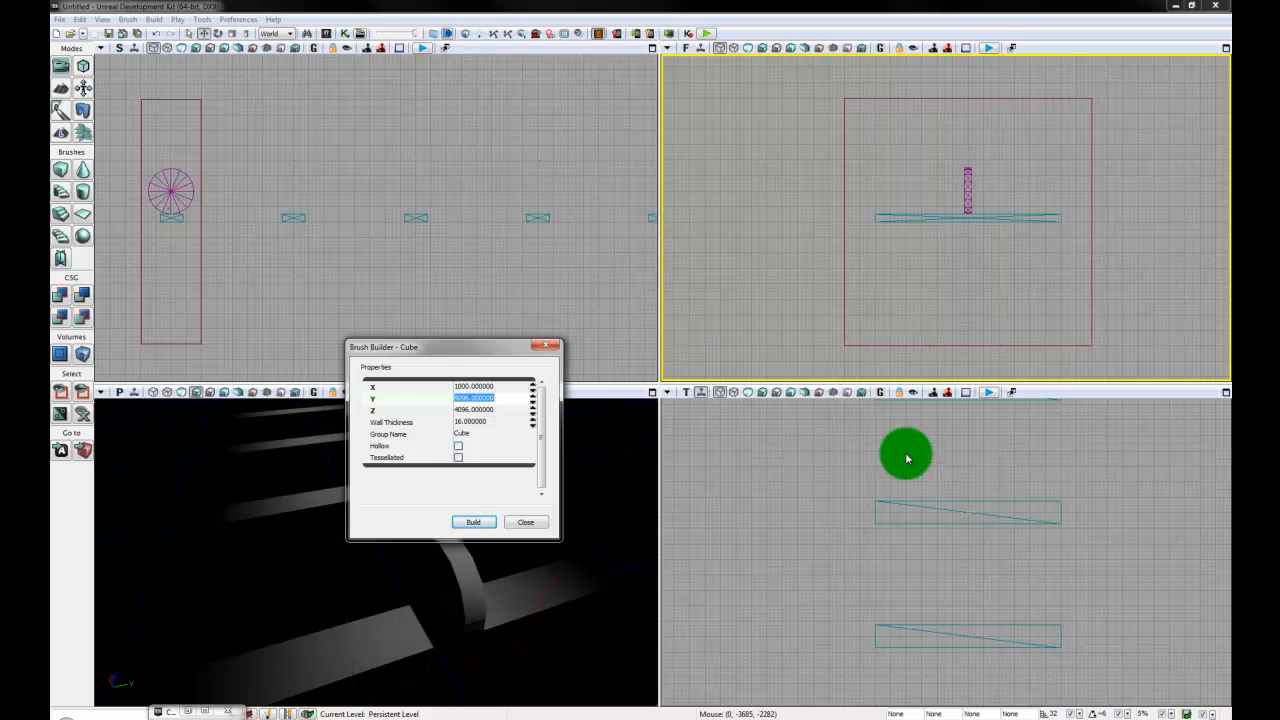
- Select the builder brush in the side view and raise it about 512 units to centre it on the disc
drag(303, 261, 309, 198)
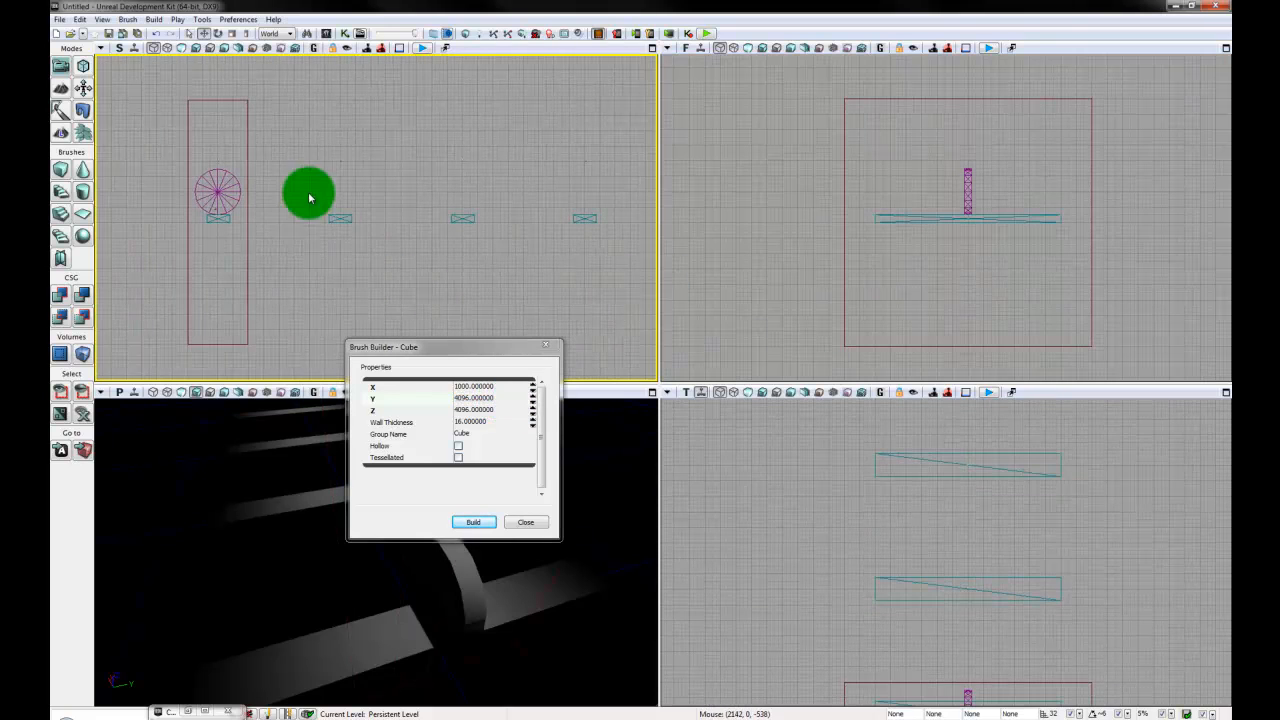
click(247, 276)
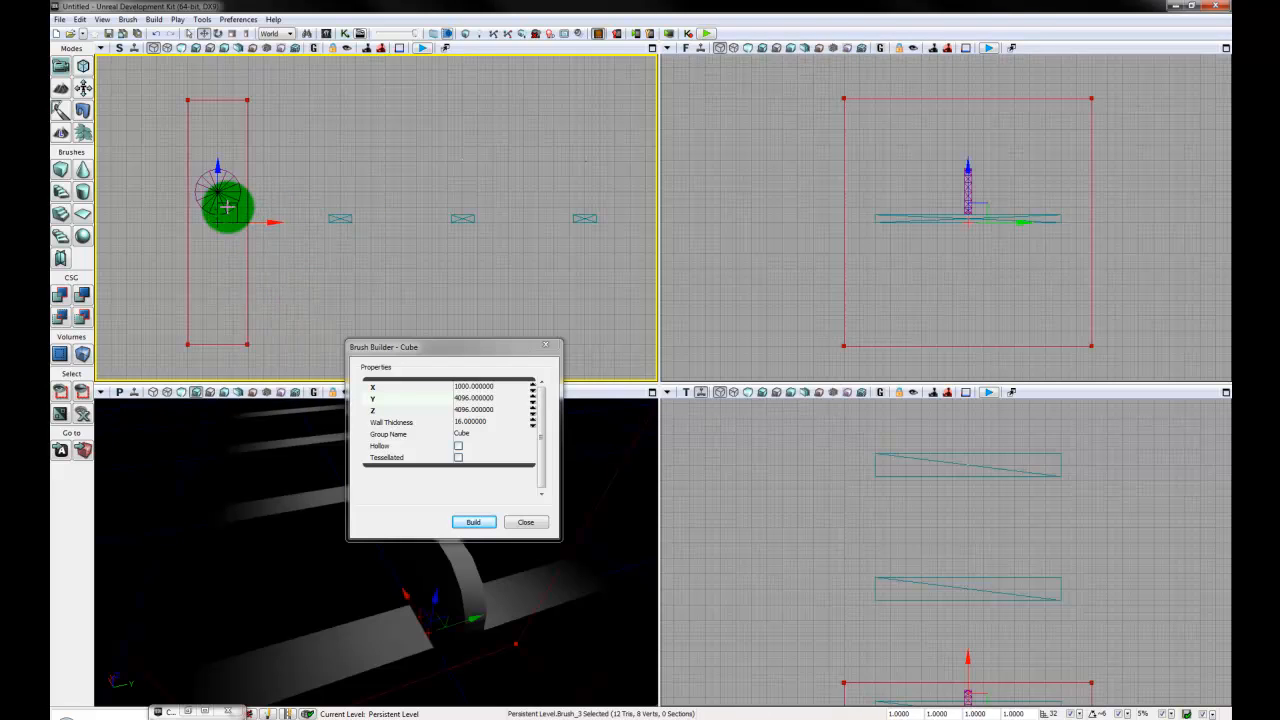
drag(233, 207, 231, 178)
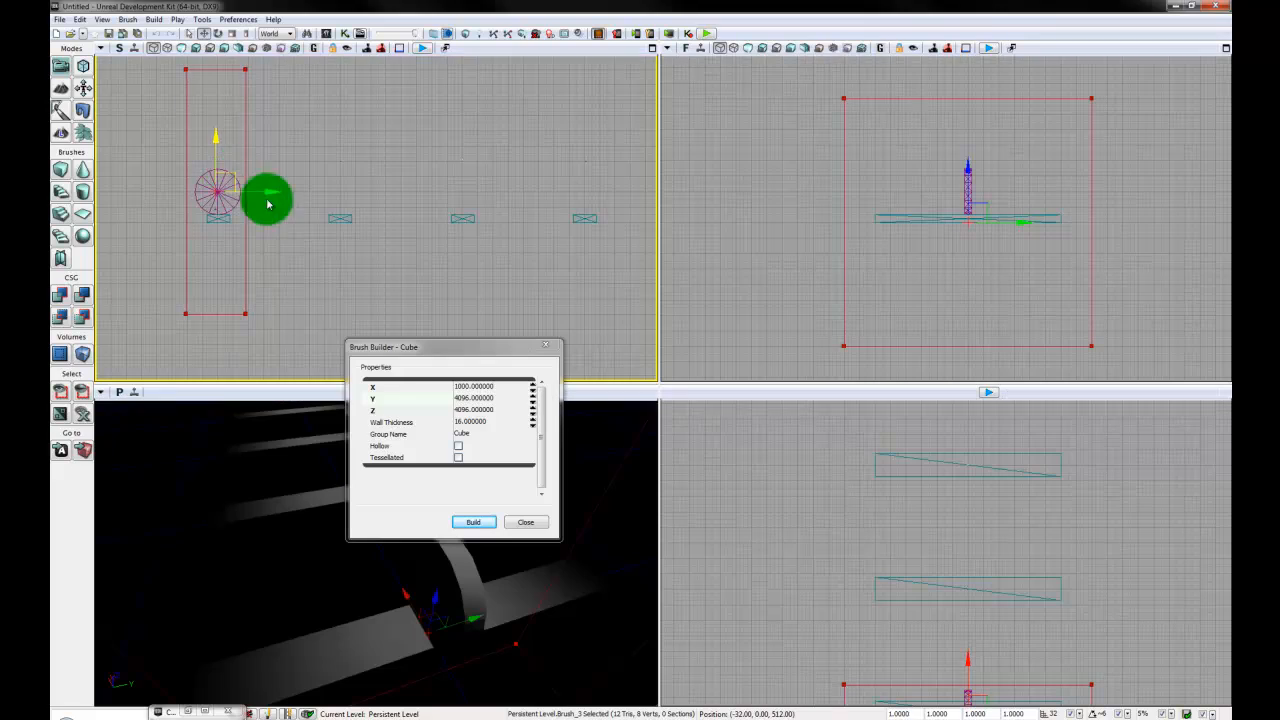
scroll(369, 187, down, 1)
mouse_move(349, 170)
right_down()
mouse_move(369, 187)
mouse_move(269, 191)
right_up()
scroll(360, 182, down, 6)
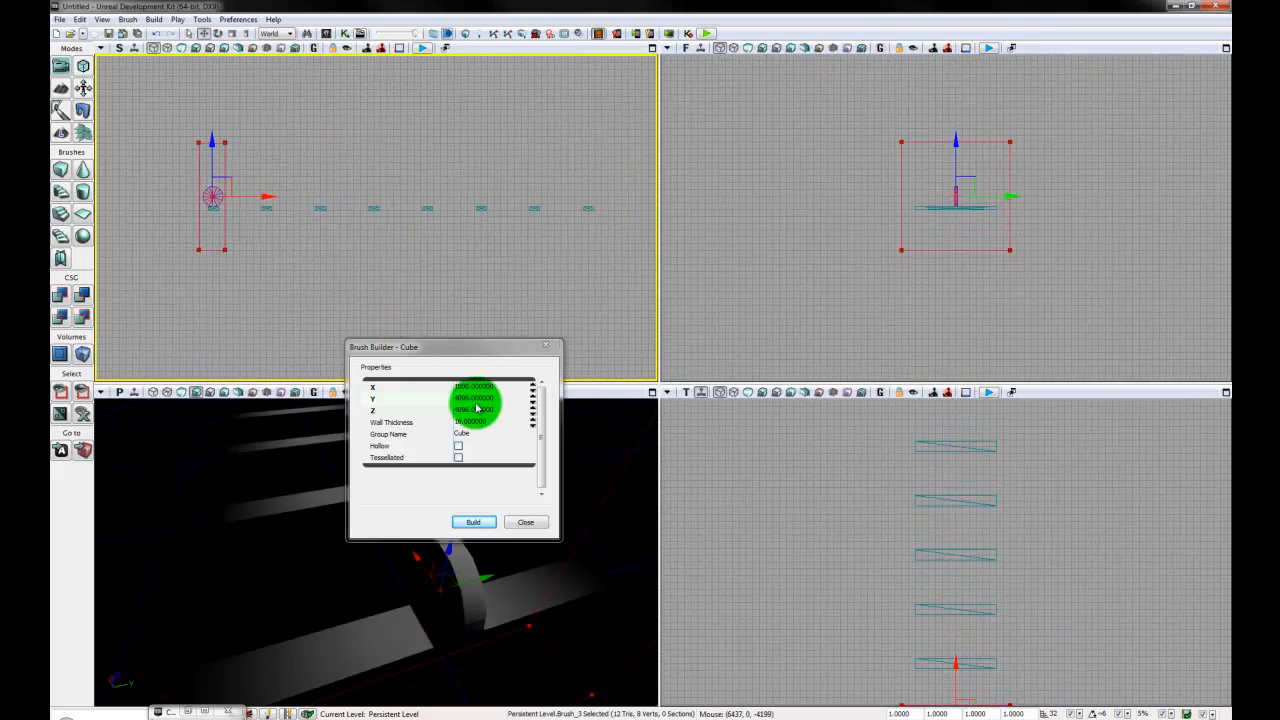
- Rebuild the cube brush with an X size of 20000 and move it along the walkway to enclose every plank
click(510, 390)
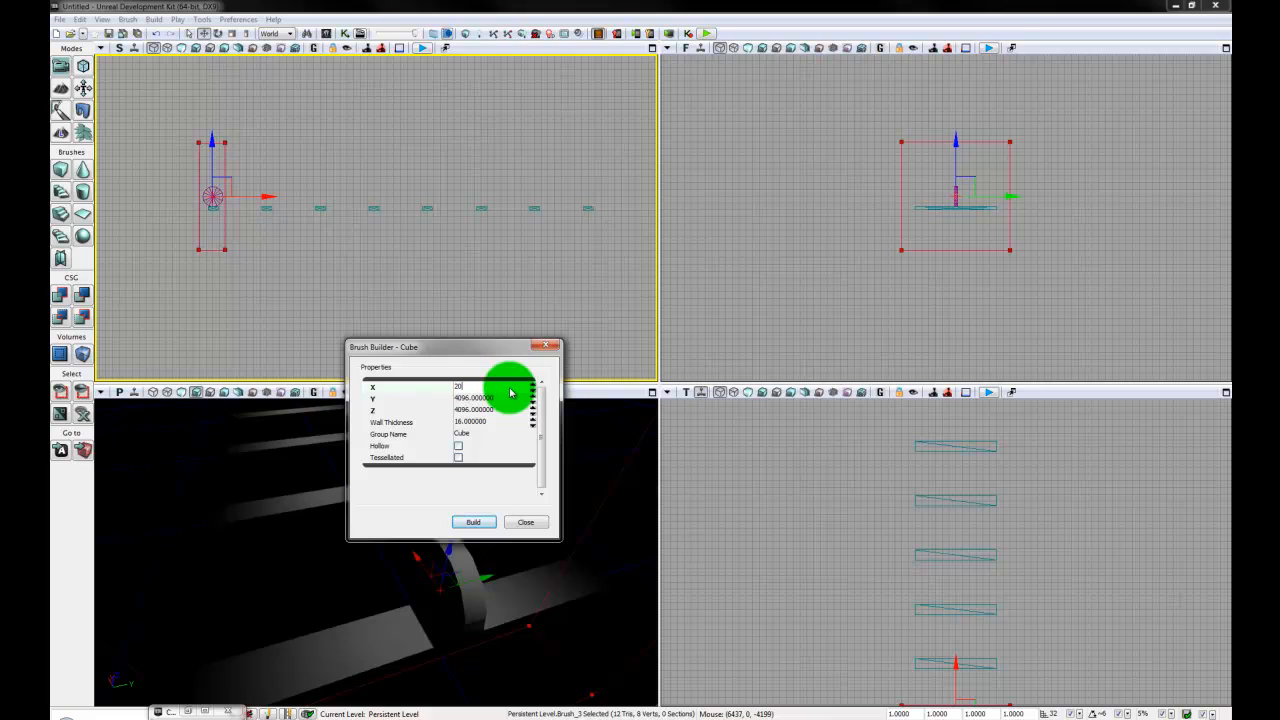
key(Return)
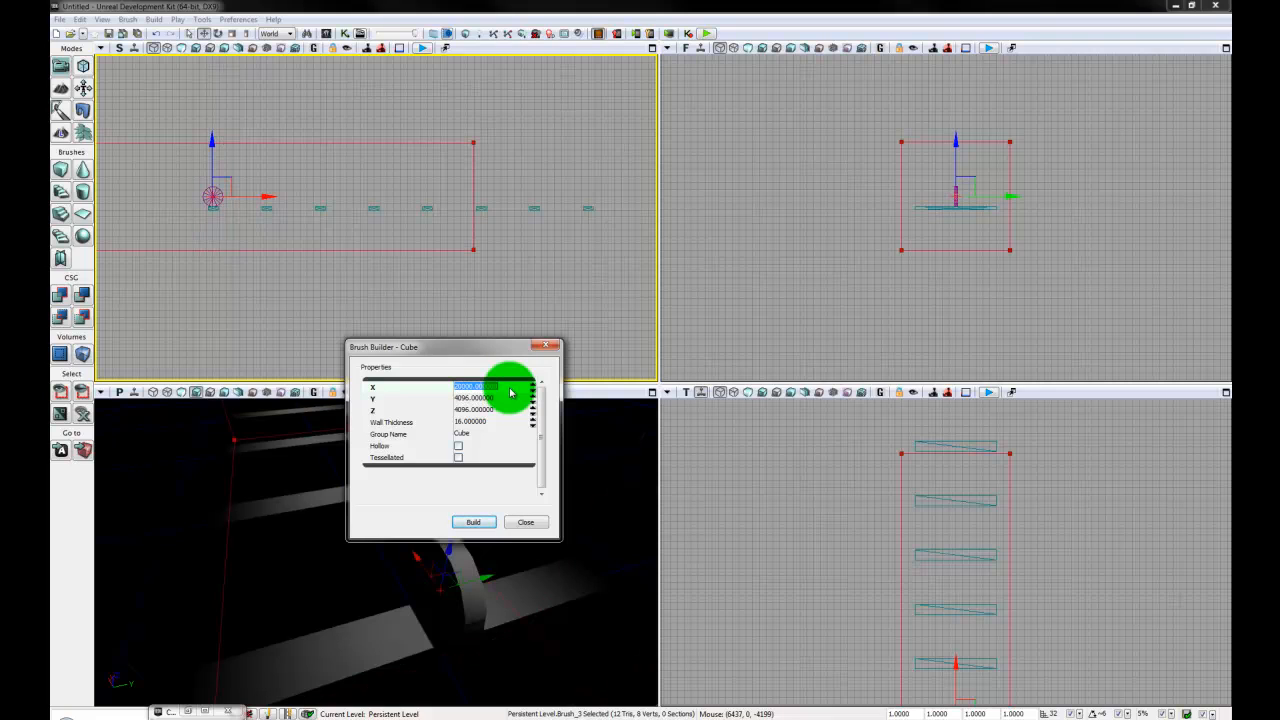
drag(269, 198, 430, 202)
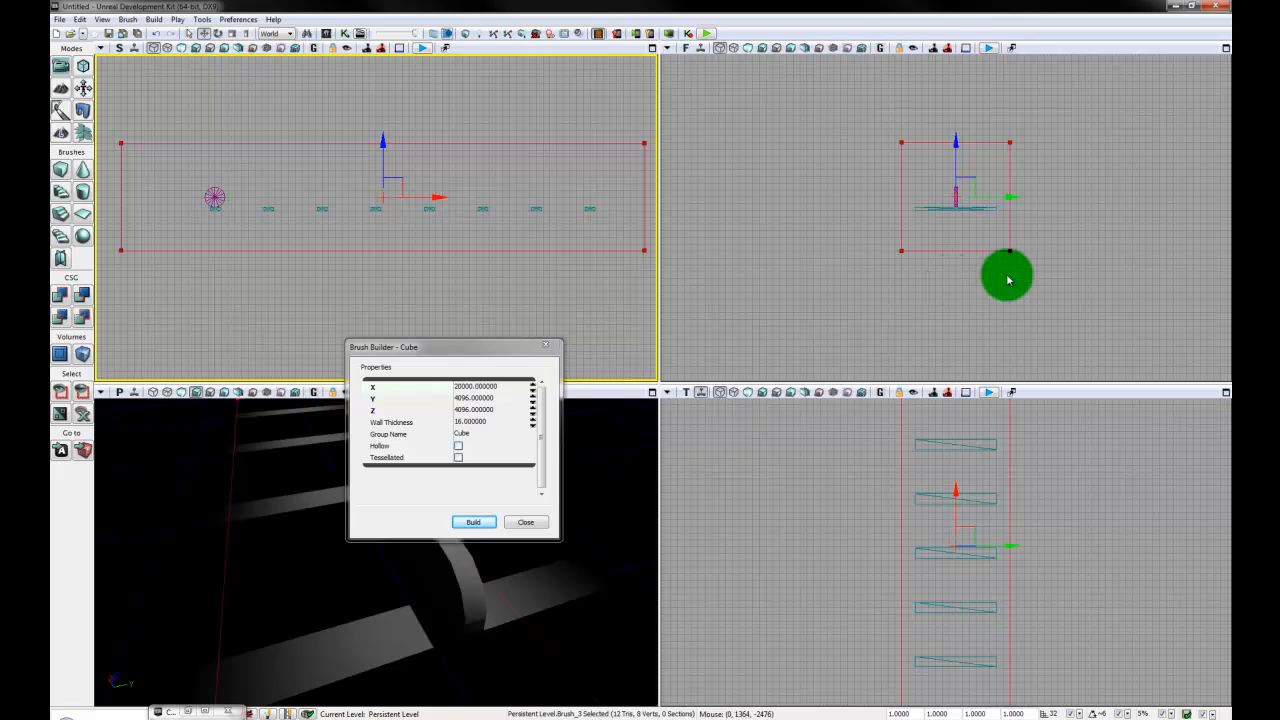
click(530, 522)
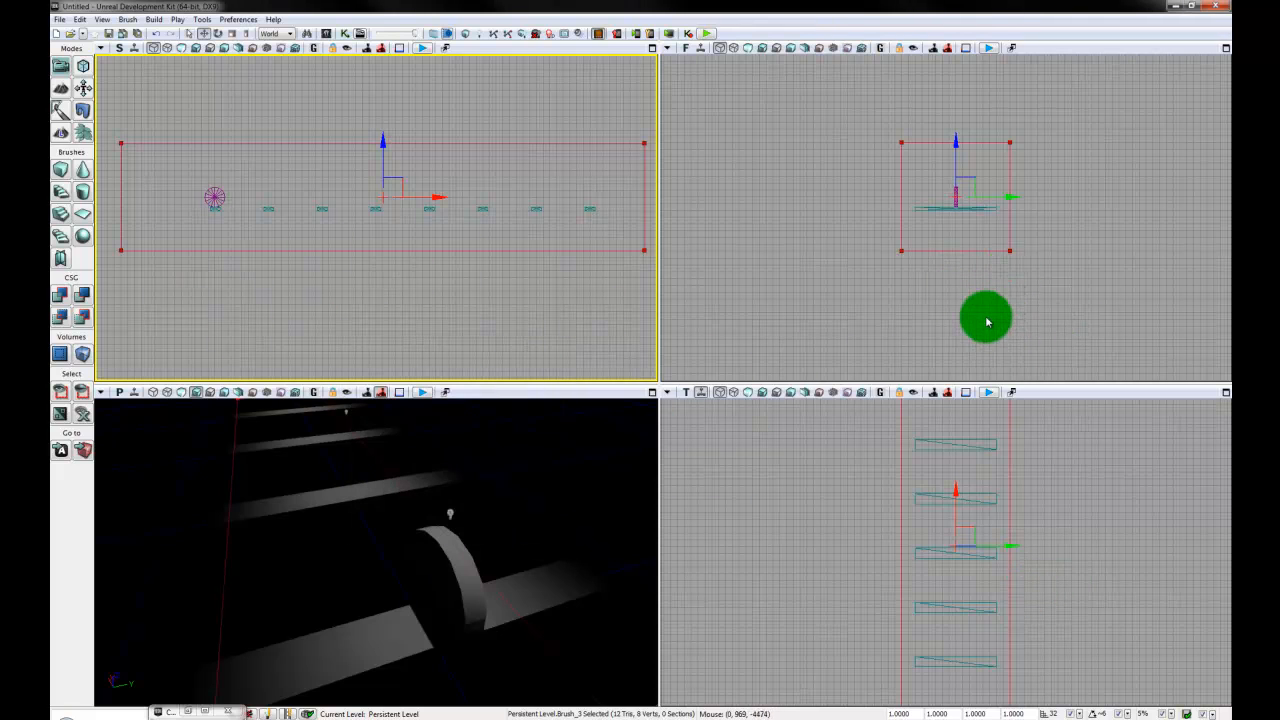
mouse_move(986, 320)
mouse_down()
mouse_move(928, 338)
mouse_move(929, 180)
mouse_up()
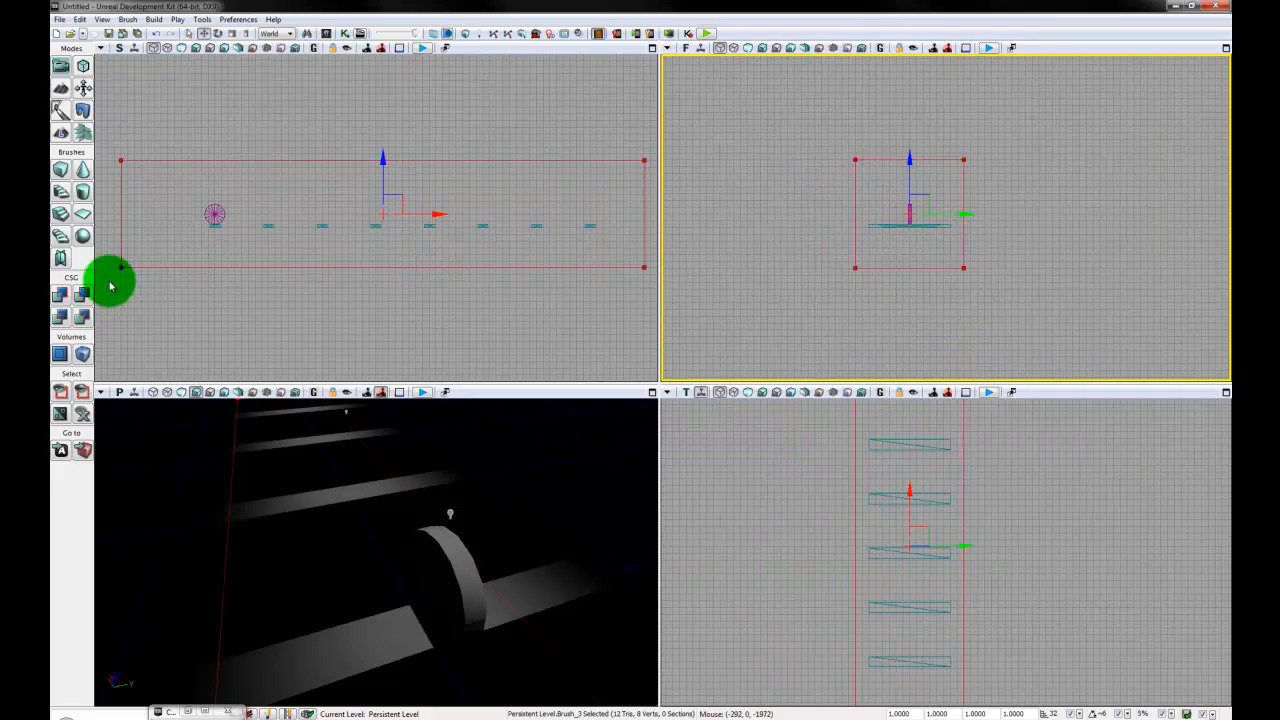
- Add a LightmassImportanceVolume from the builder brush and check how it encloses the walkway in the perspective view
click(85, 358)
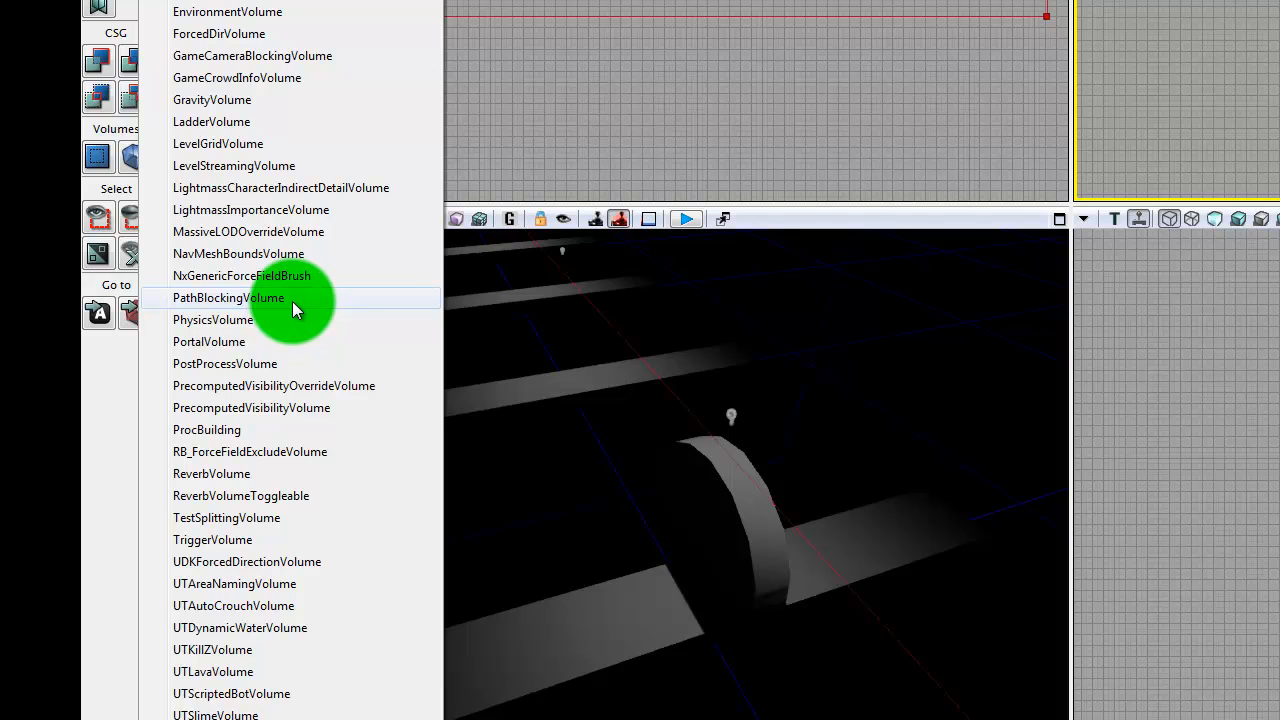
click(287, 210)
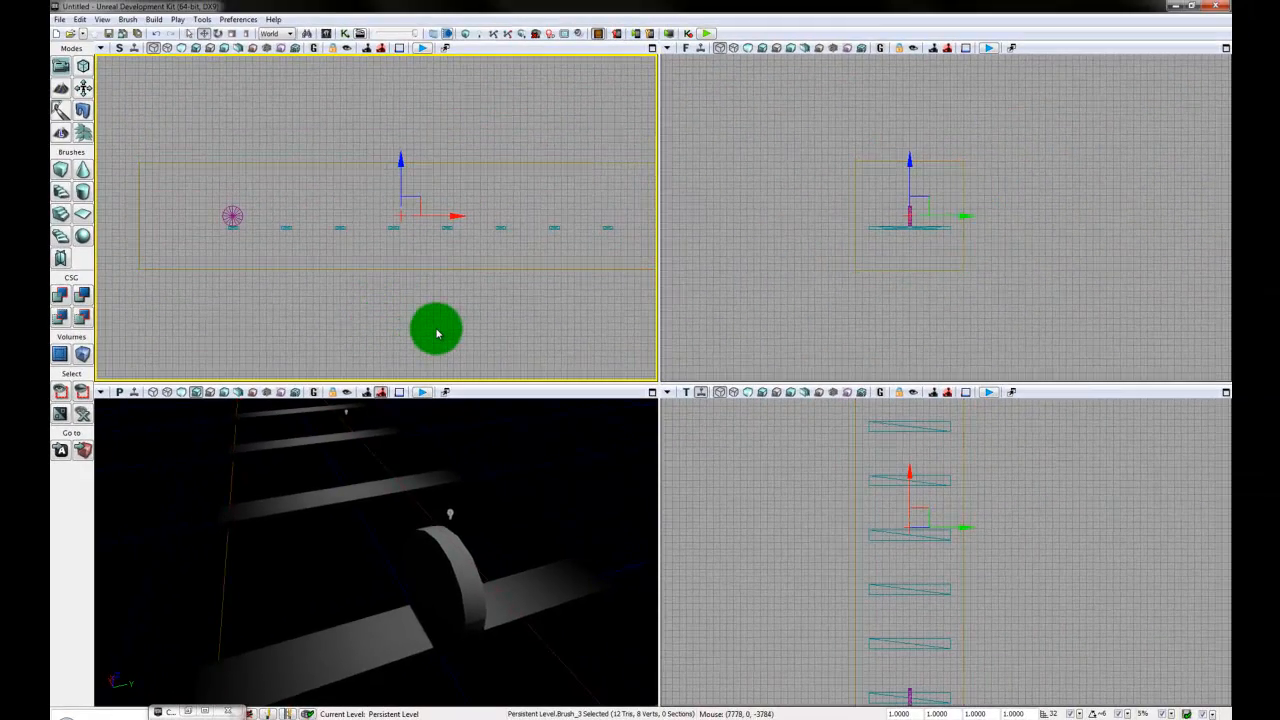
drag(495, 331, 474, 330)
scroll(474, 330, down, 2)
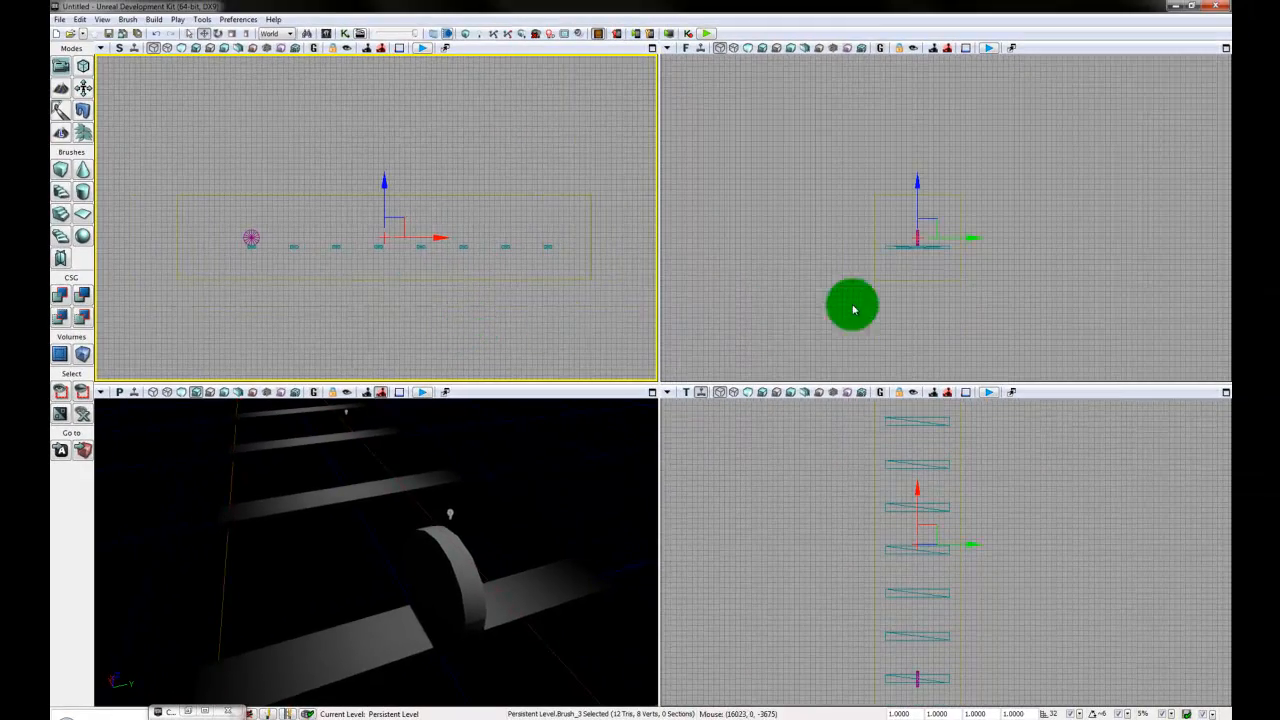
right_drag(582, 586, 551, 529)
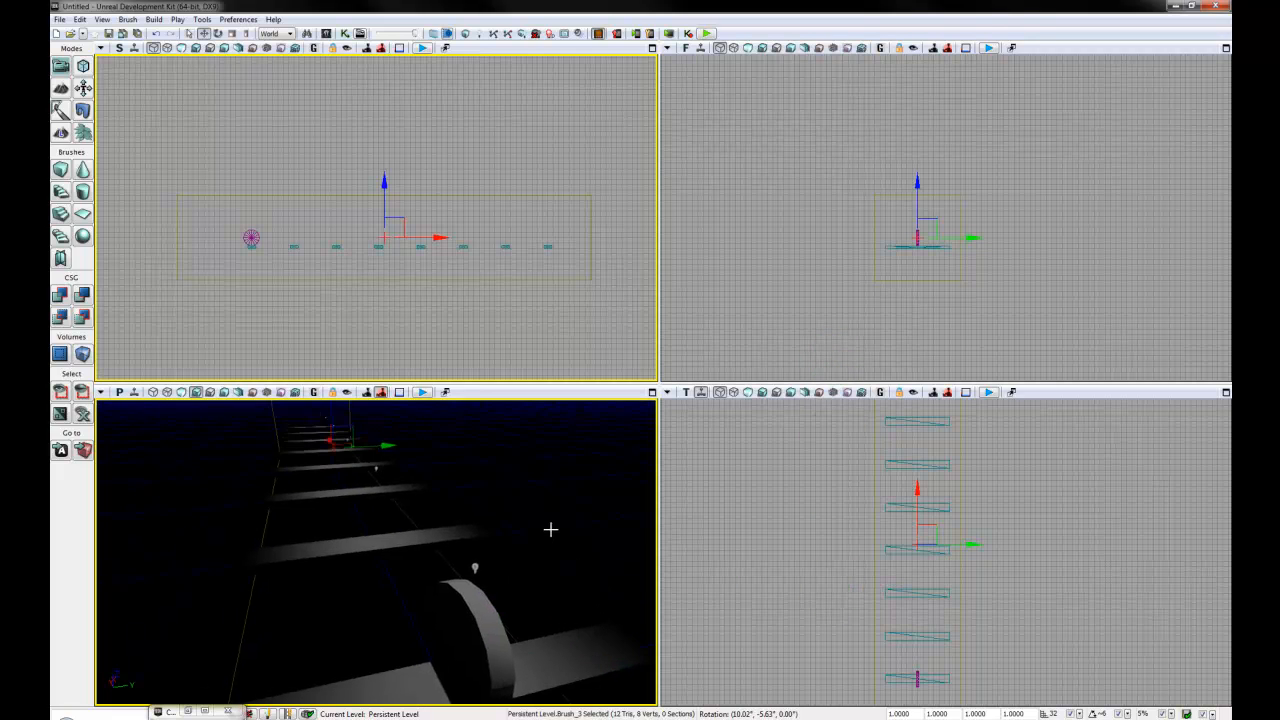
drag(551, 529, 508, 645)
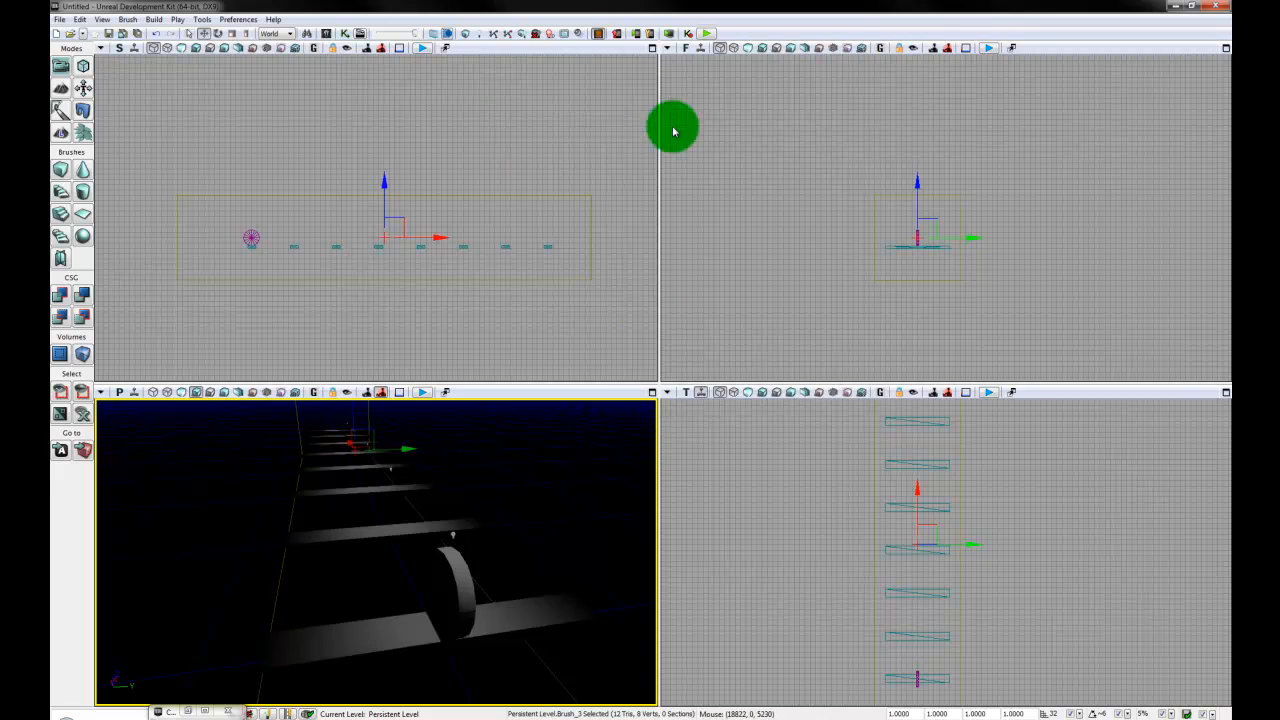
- Run a map check, review the listed lighting error and Kill Z warning, and close the report
click(494, 38)
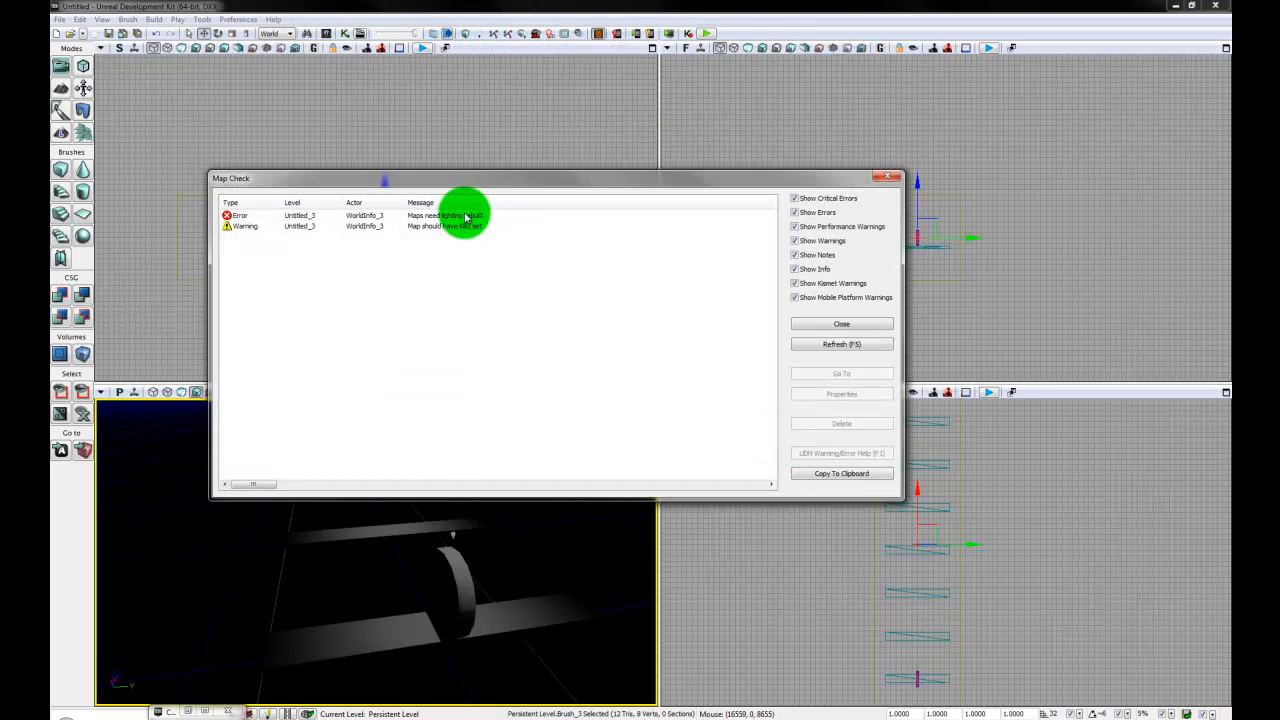
click(466, 216)
click(446, 227)
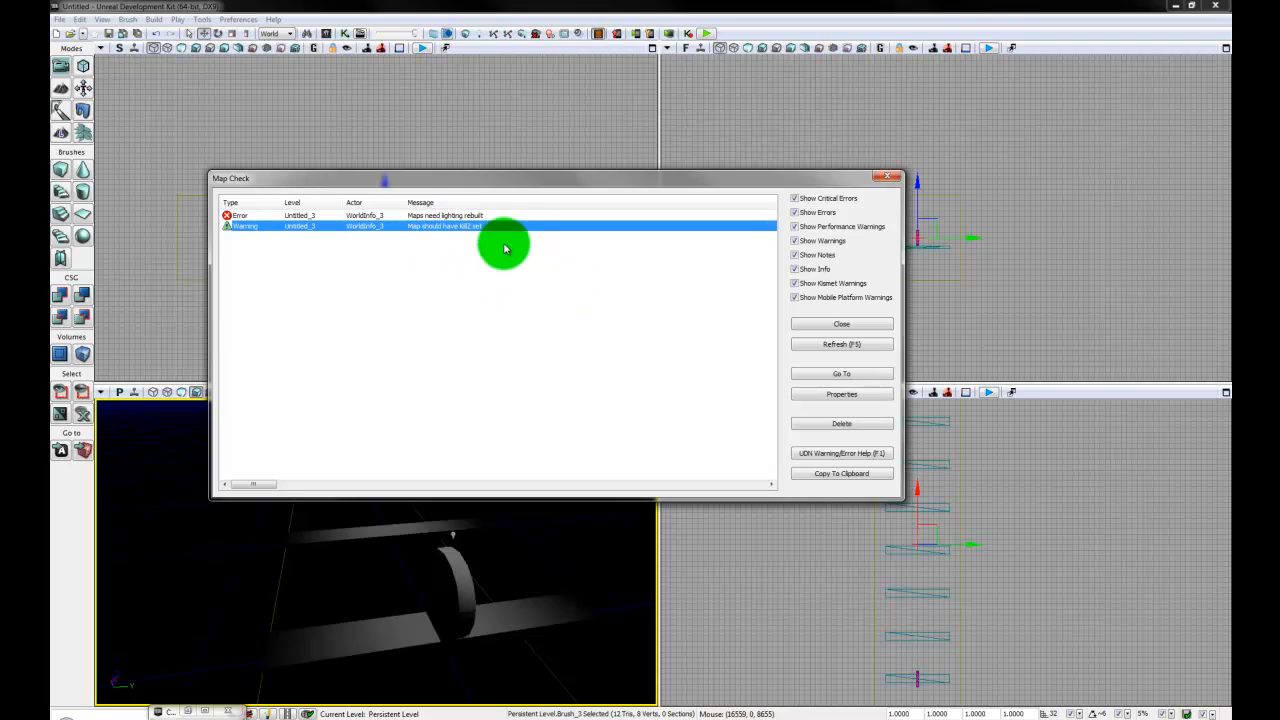
click(898, 179)
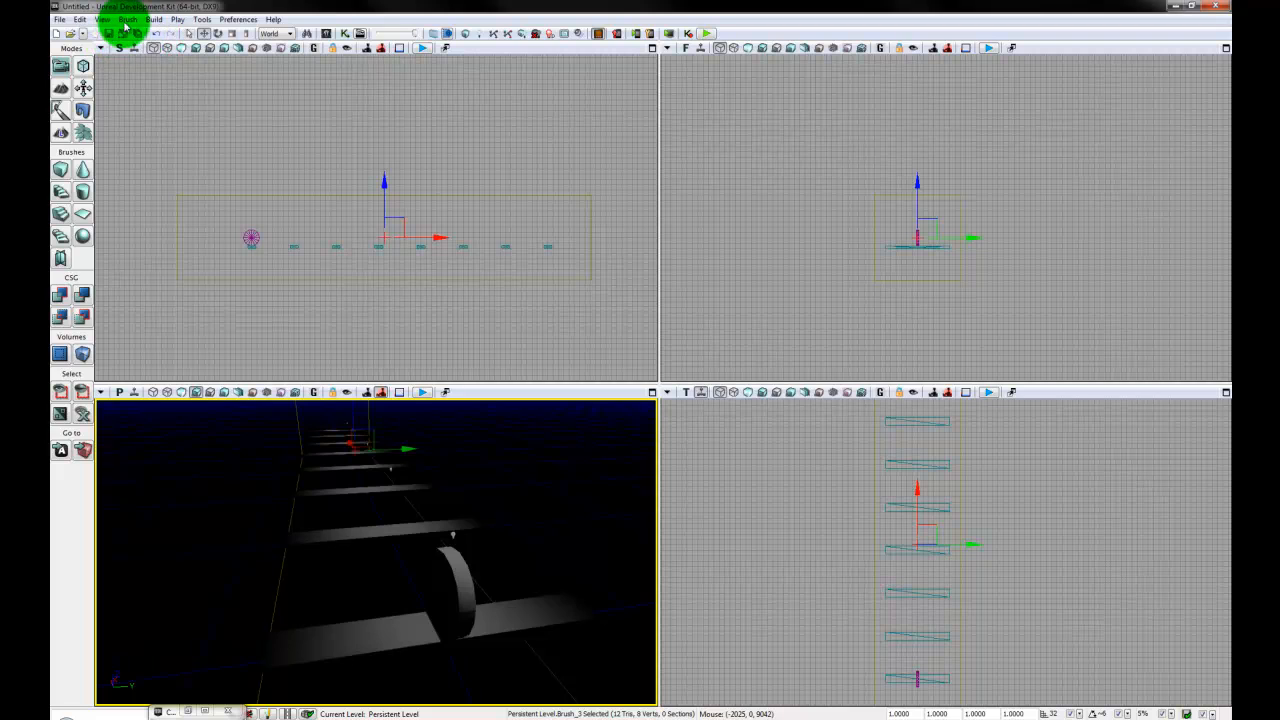
- Set Kill Z to -1024 under Zone Info in the World Properties and close them
click(129, 22)
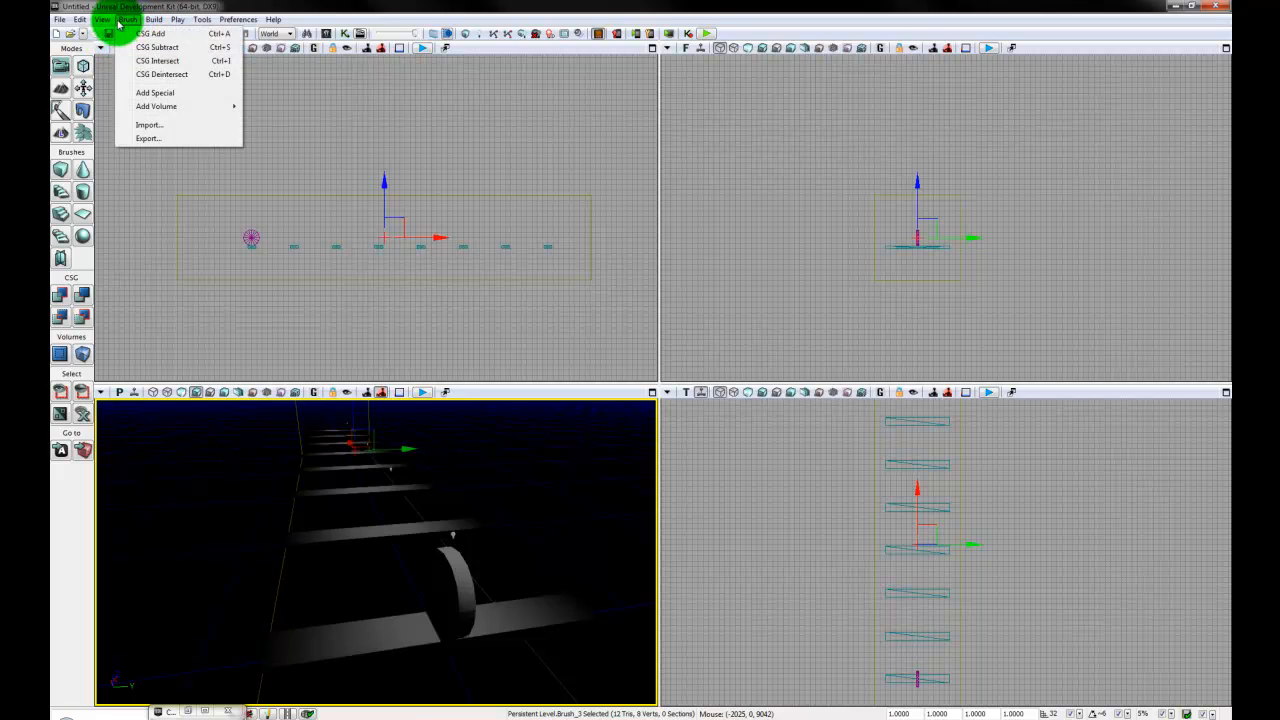
mouse_move(100, 22)
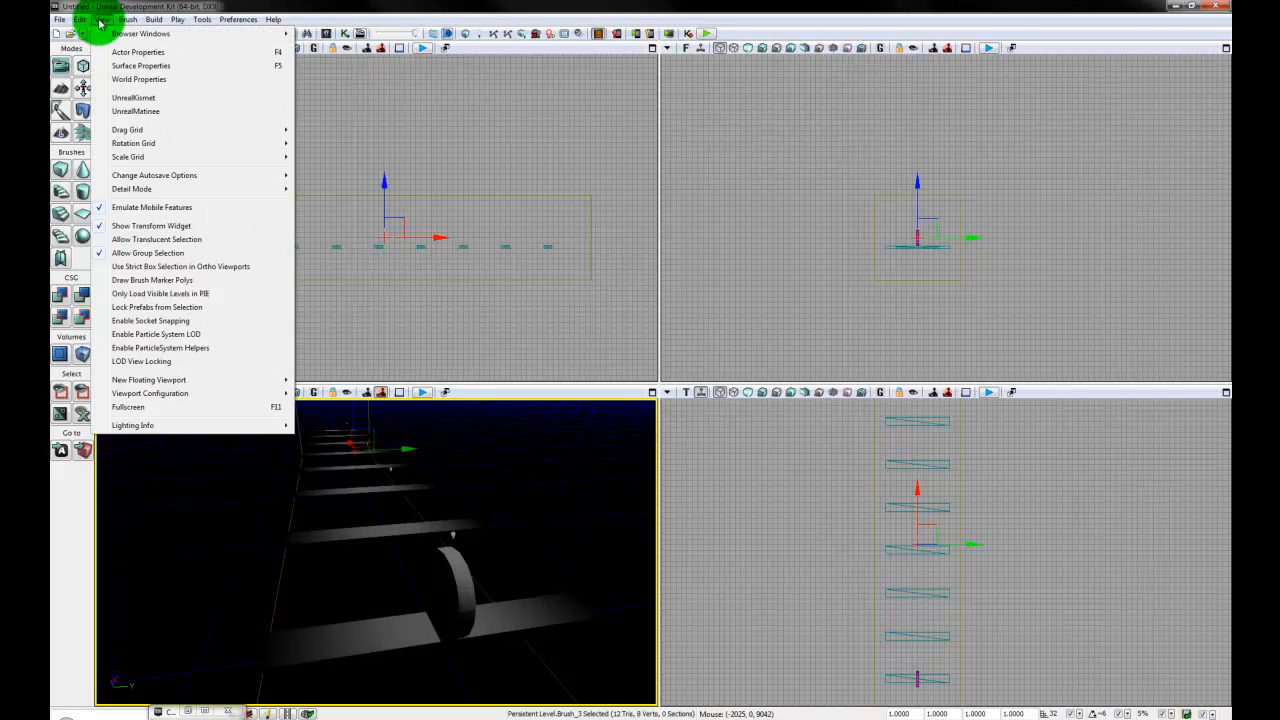
click(150, 84)
click(449, 258)
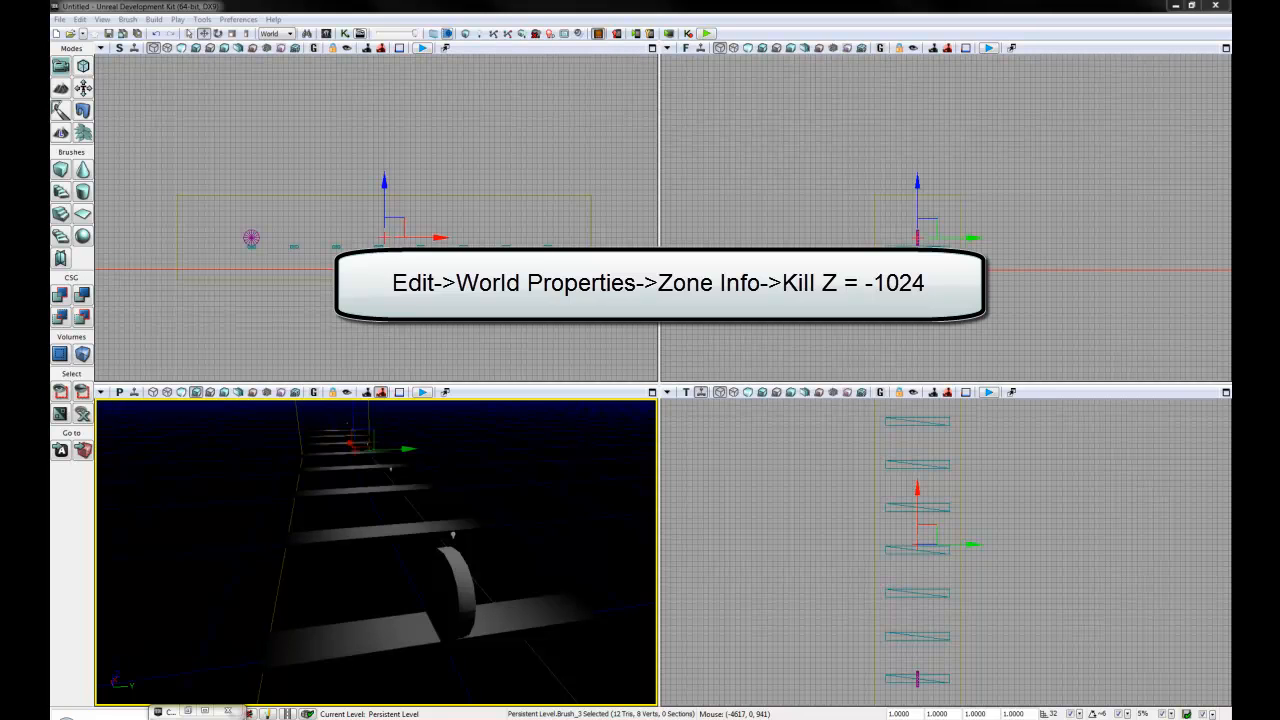
- Deselect the LightmassImportanceVolume, build the level's AI paths, and close the Map Check report
click(582, 349)
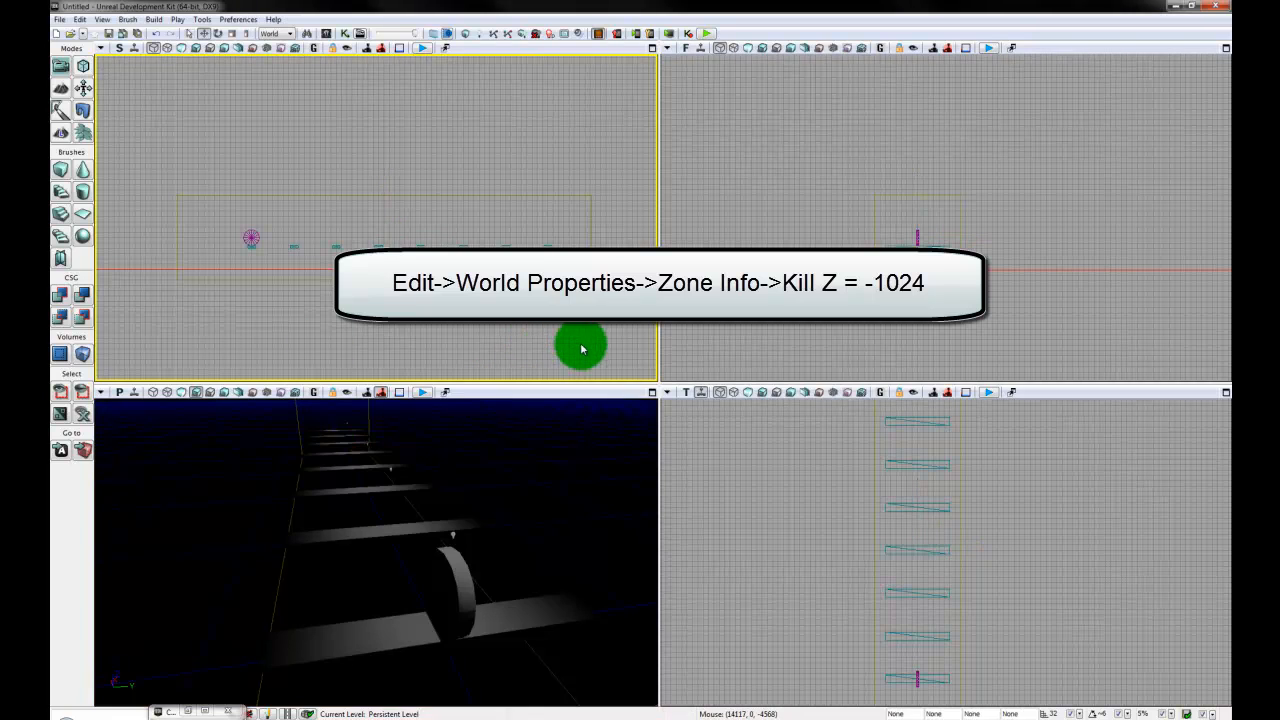
click(492, 36)
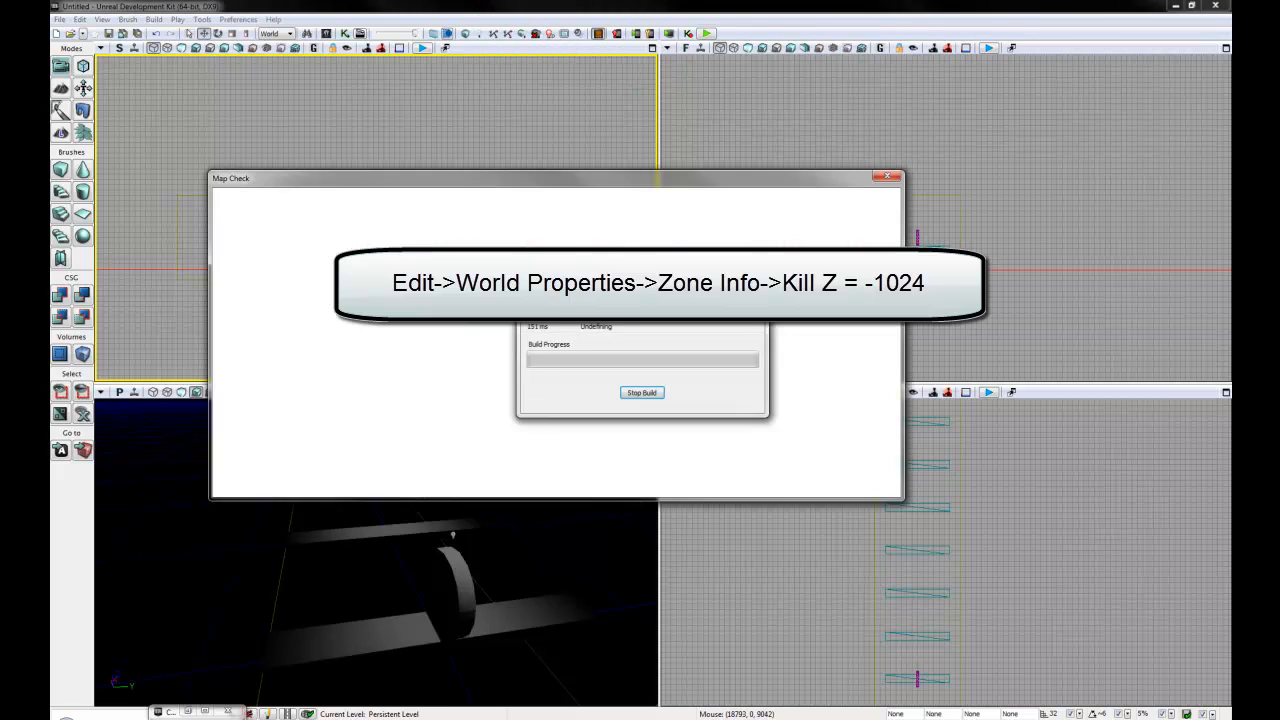
click(846, 323)
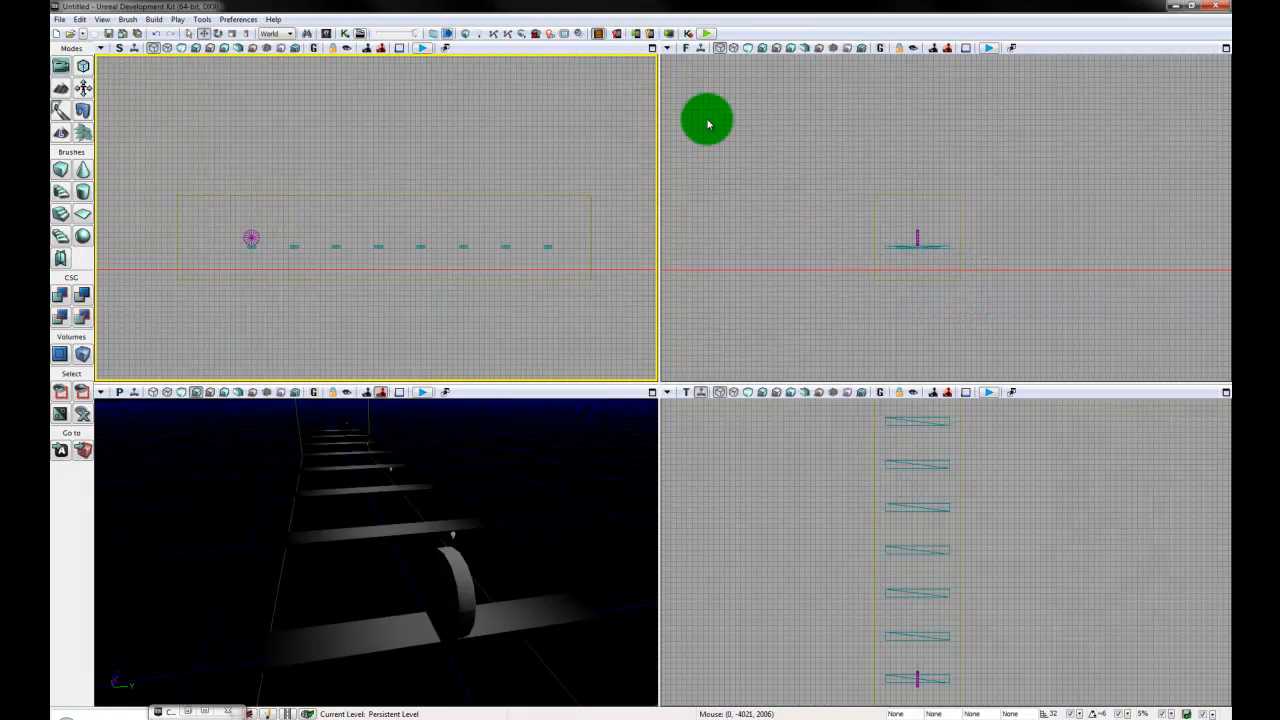
- Build the level's lighting with BSP and static meshes enabled at Preview quality
click(553, 35)
click(724, 93)
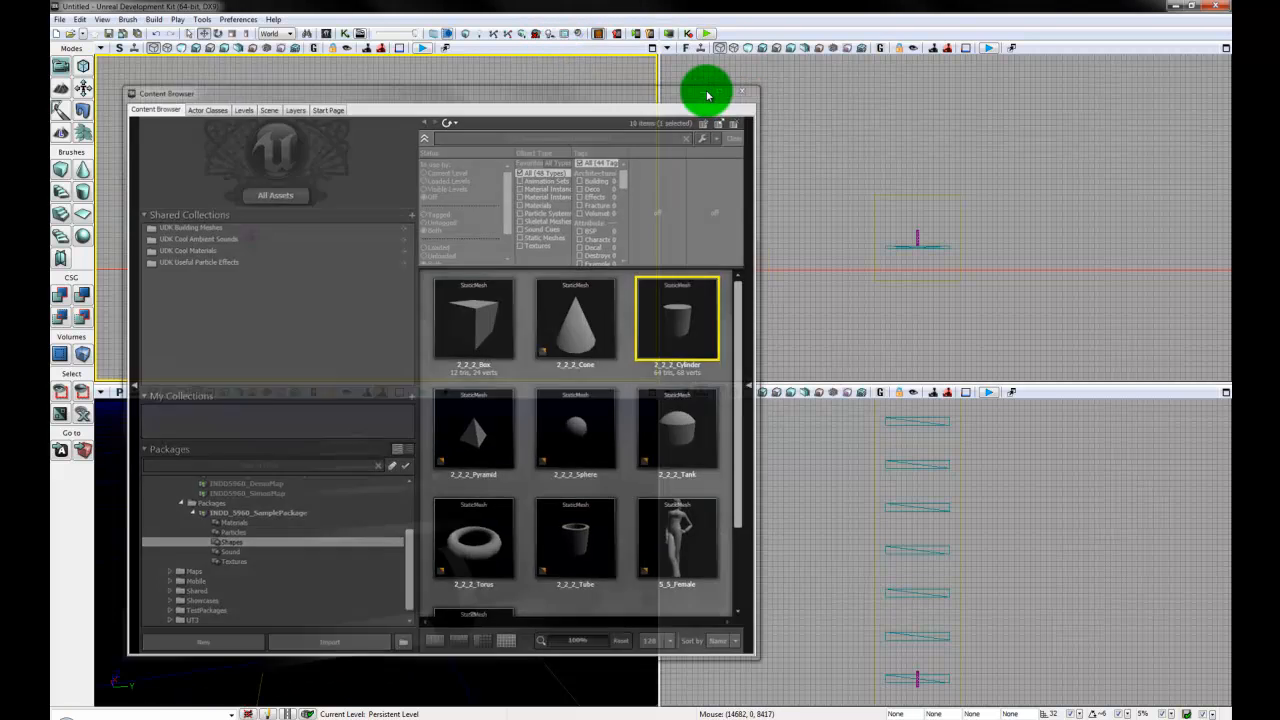
click(483, 38)
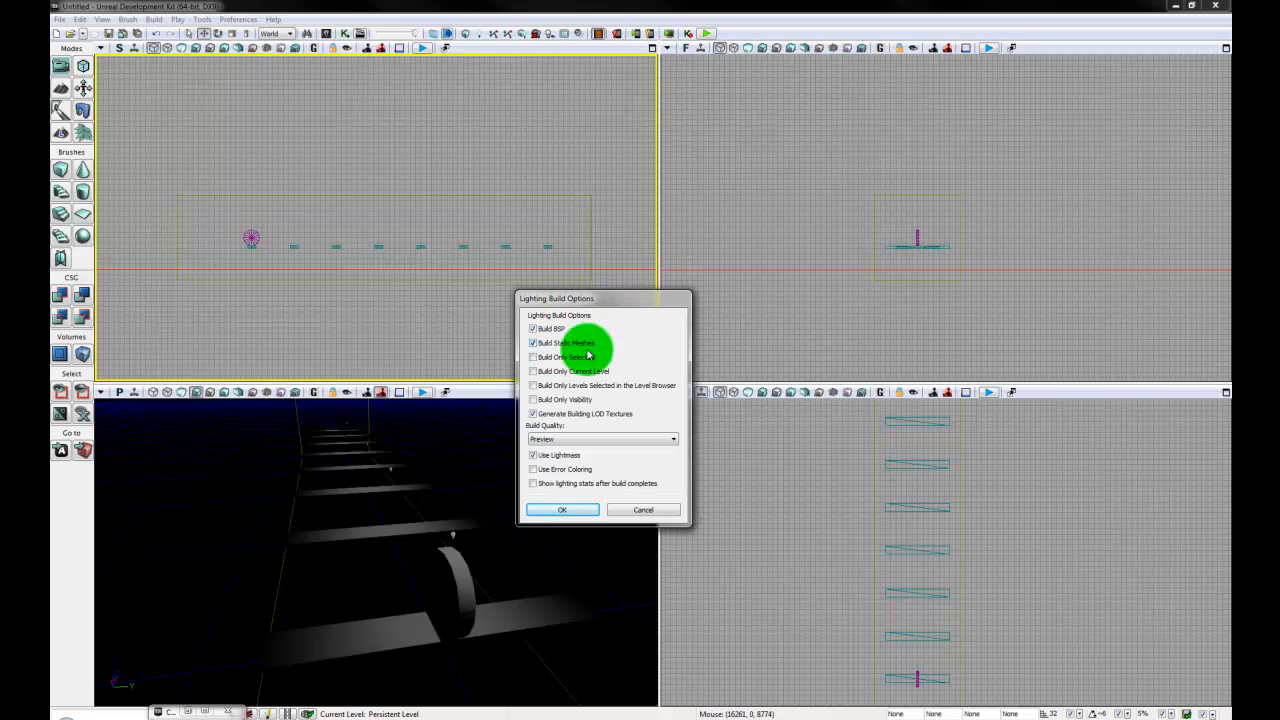
click(565, 510)
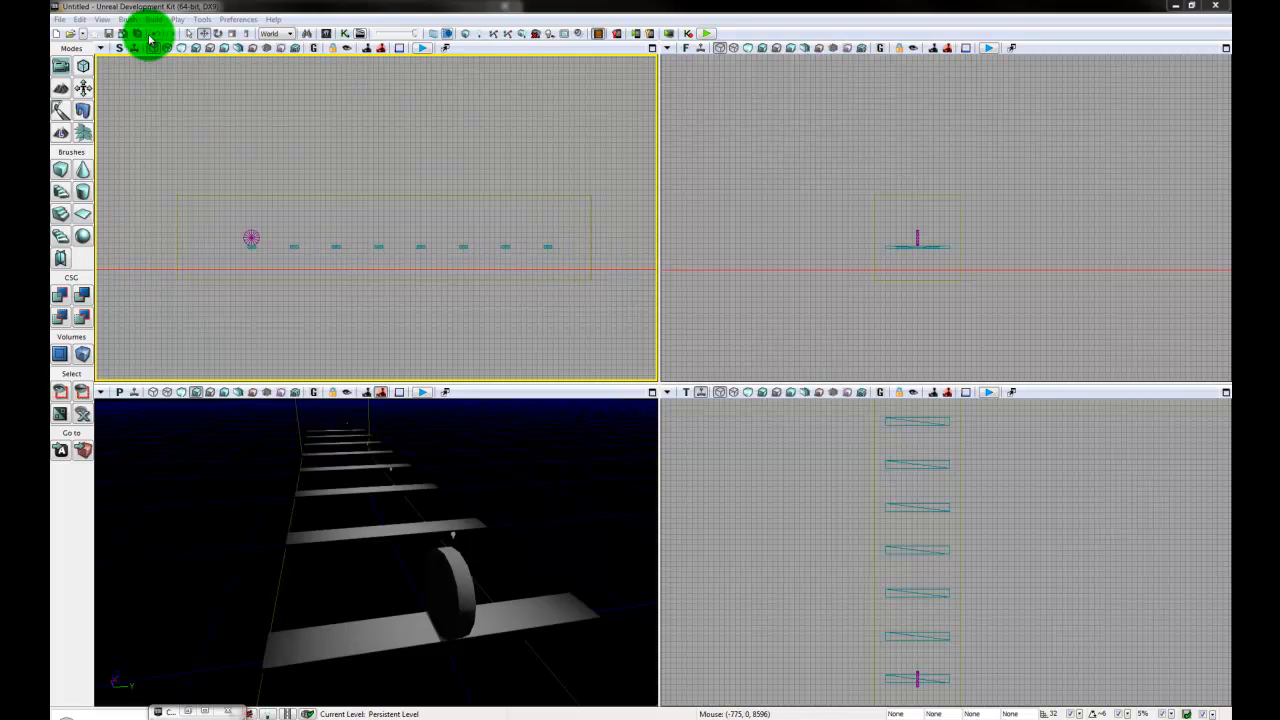
- Save the level as INDD5960_AnimPuzzle_2.udk in the INDD5960 Maps folder
click(60, 19)
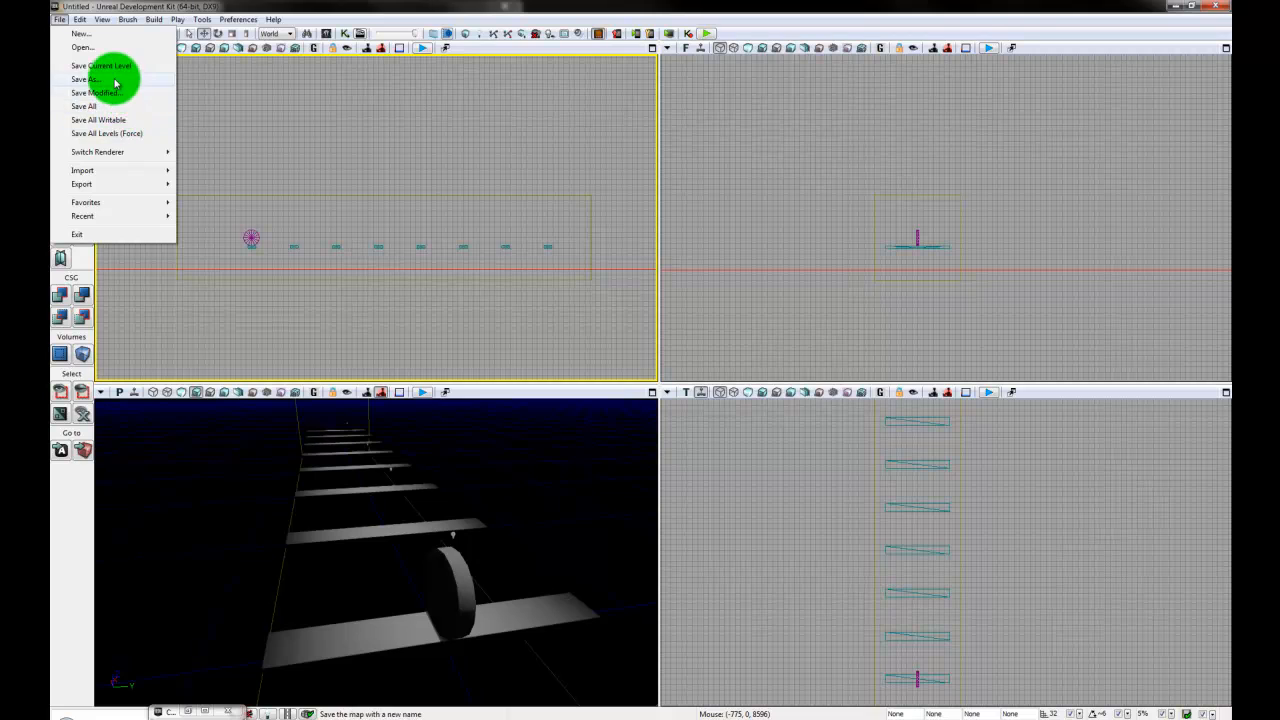
click(108, 79)
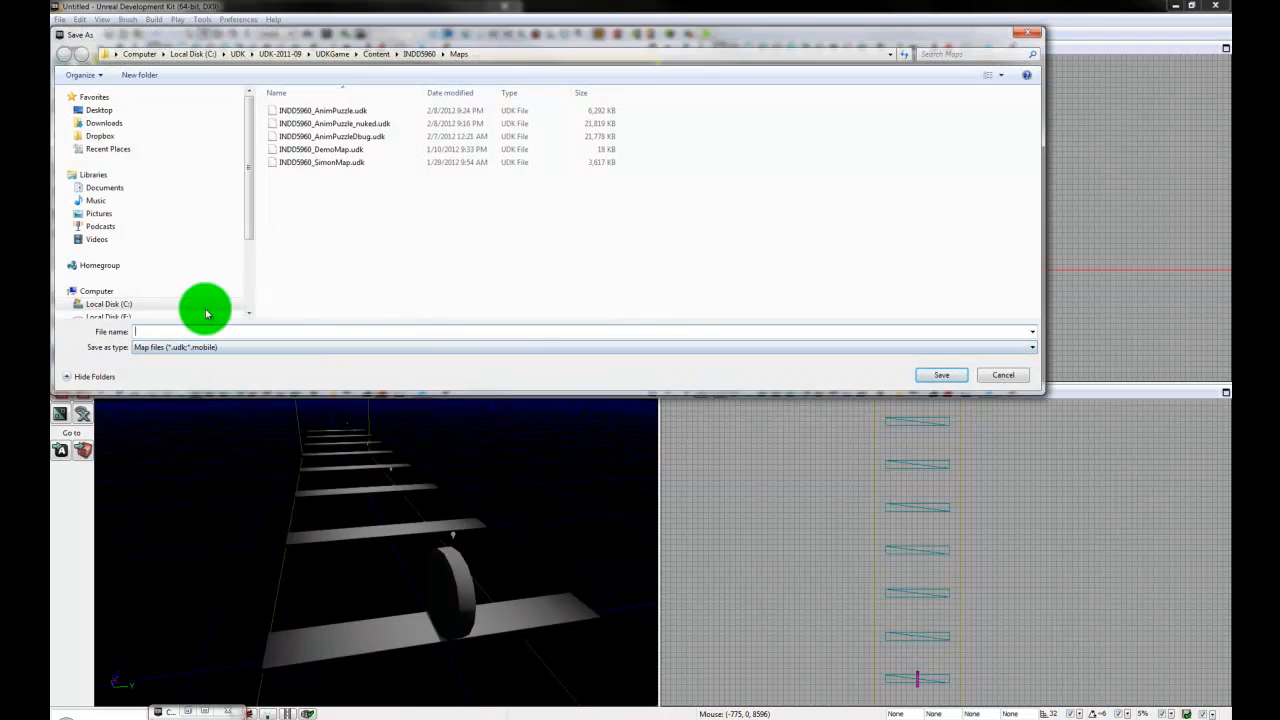
click(325, 110)
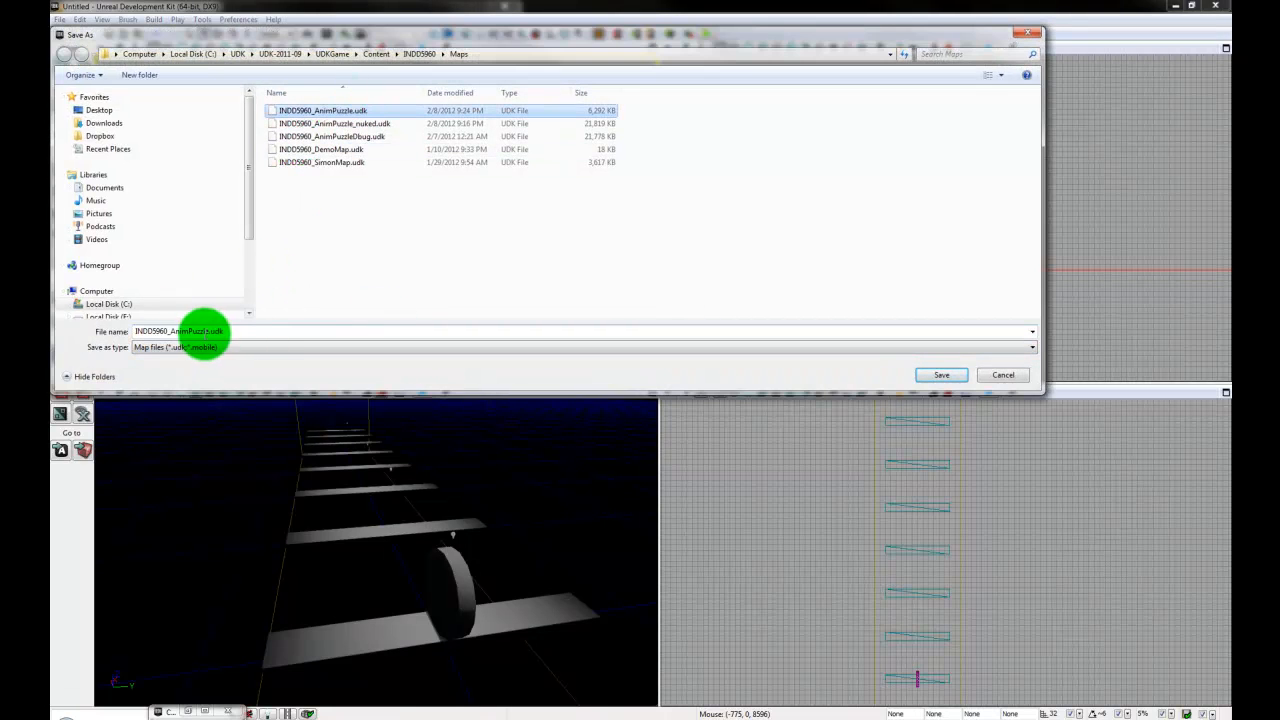
click(205, 331)
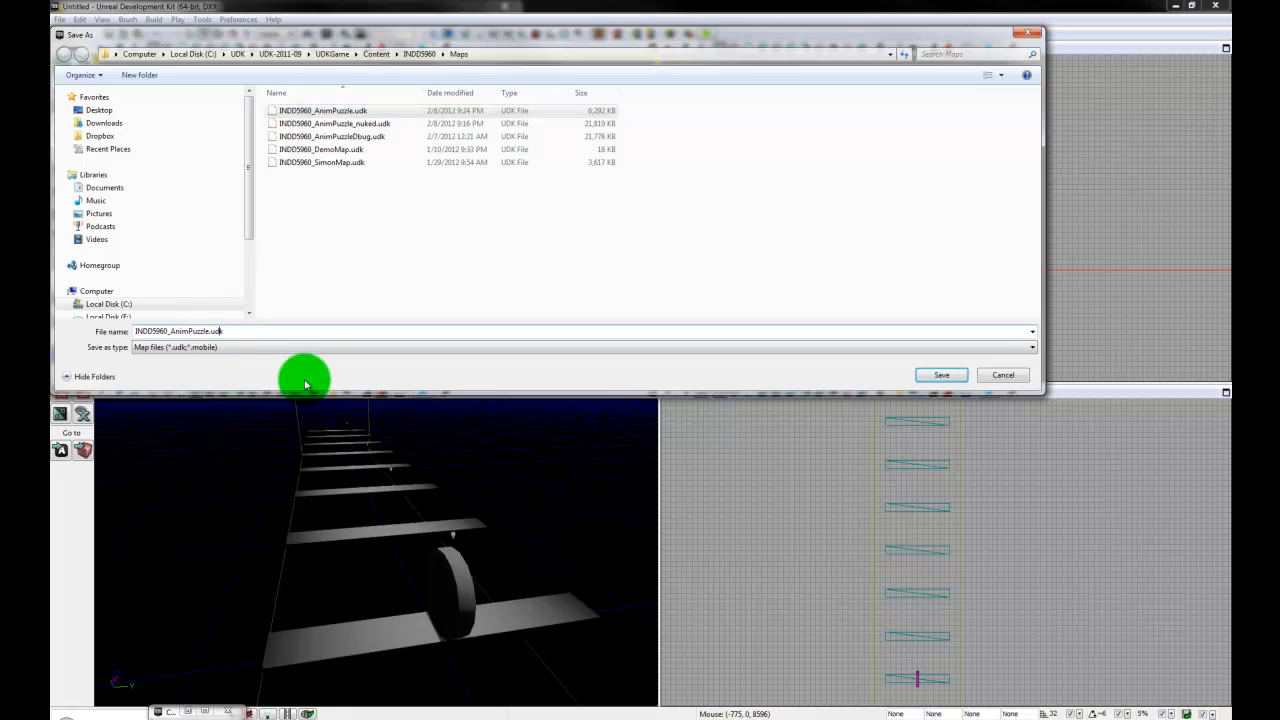
text(_2)
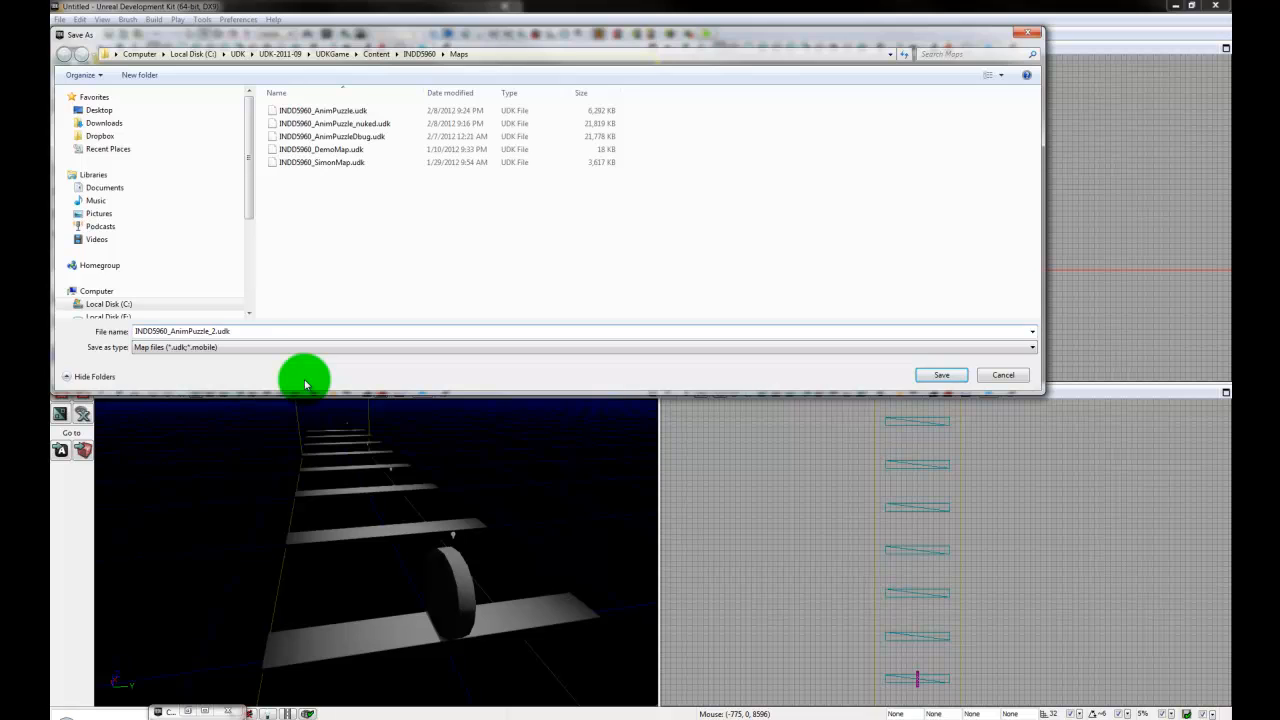
key(Return)
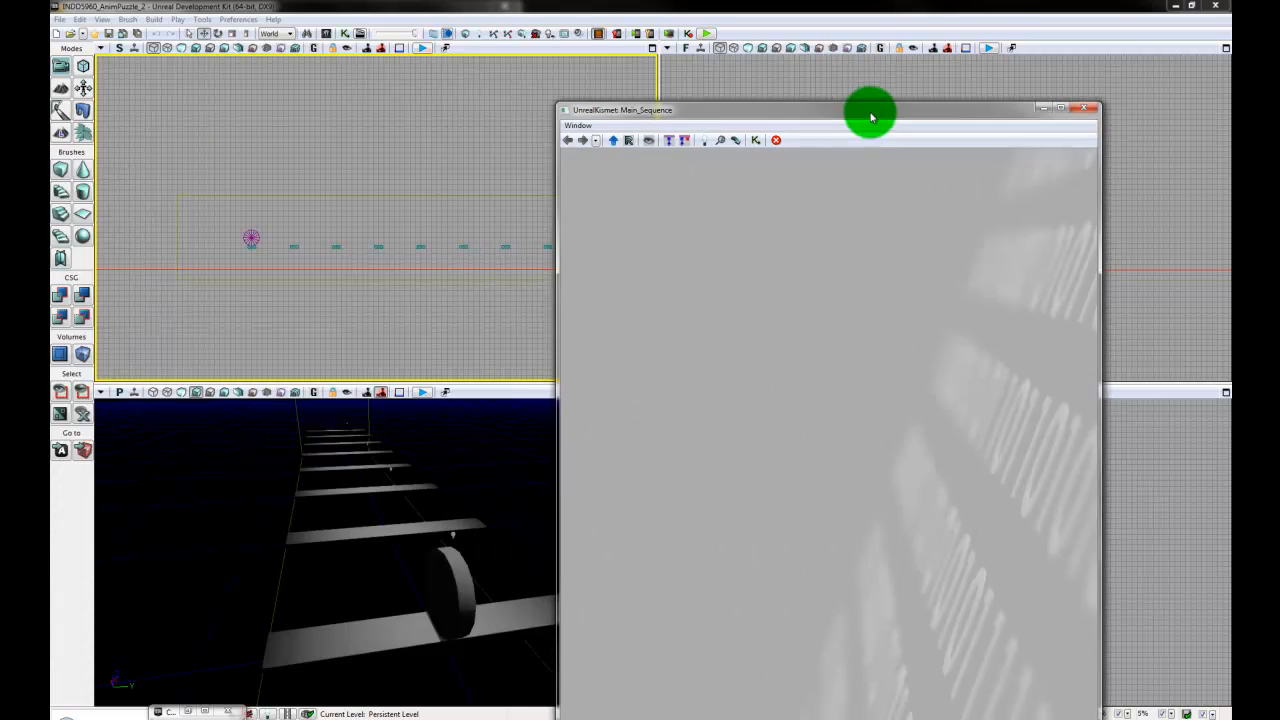
- Reposition the UnrealKismet window and add a new Matinee node to the empty Main_Sequence graph
drag(866, 109, 837, 66)
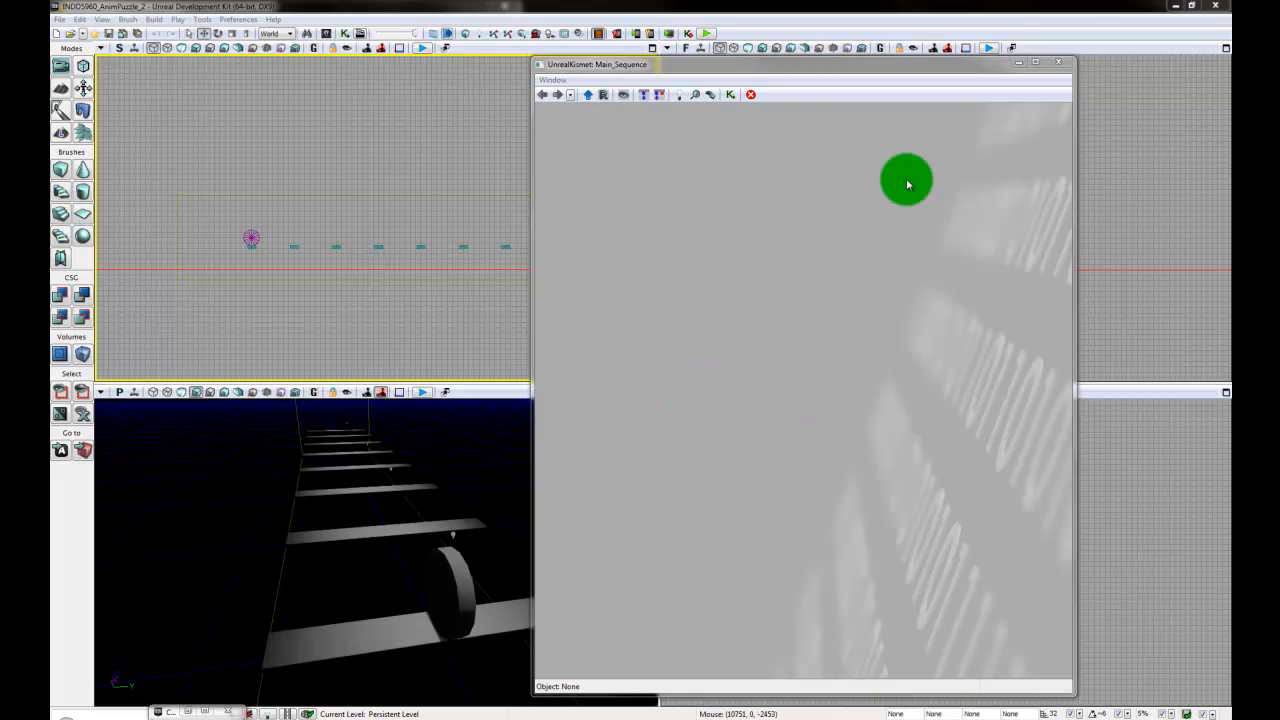
mouse_move(814, 64)
mouse_down()
mouse_move(717, 64)
mouse_move(830, 70)
mouse_up()
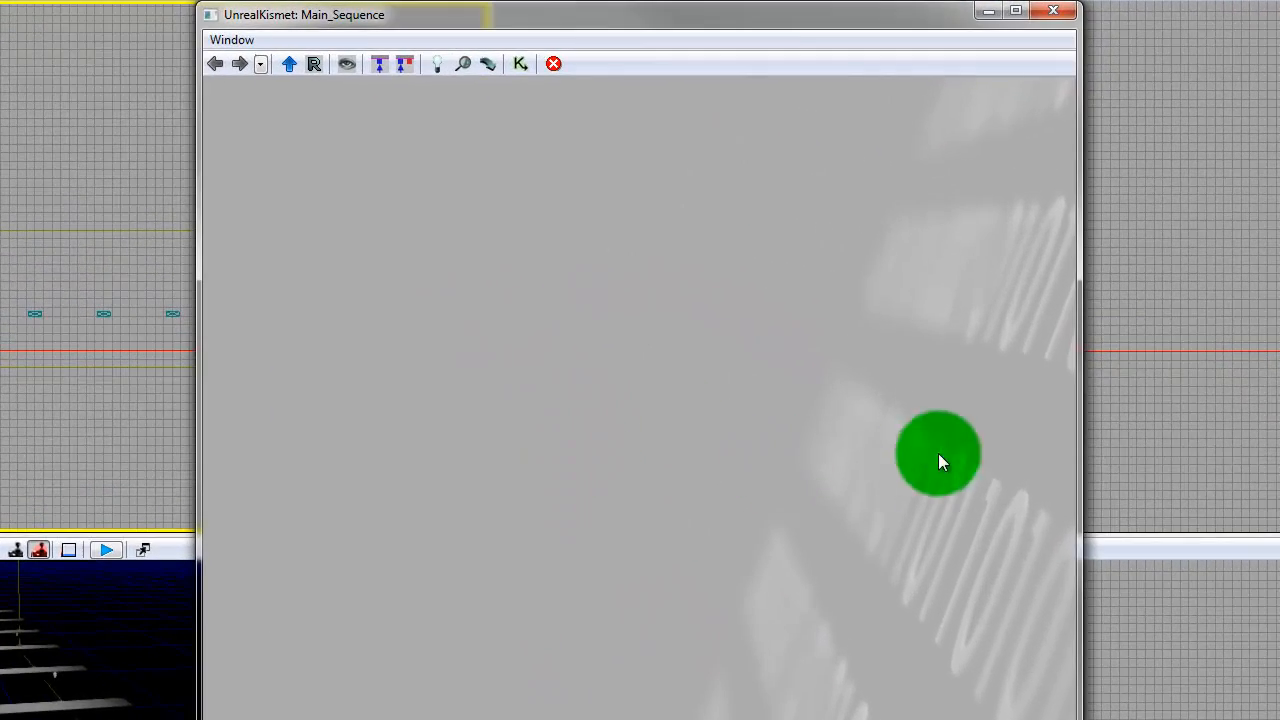
right_click(555, 372)
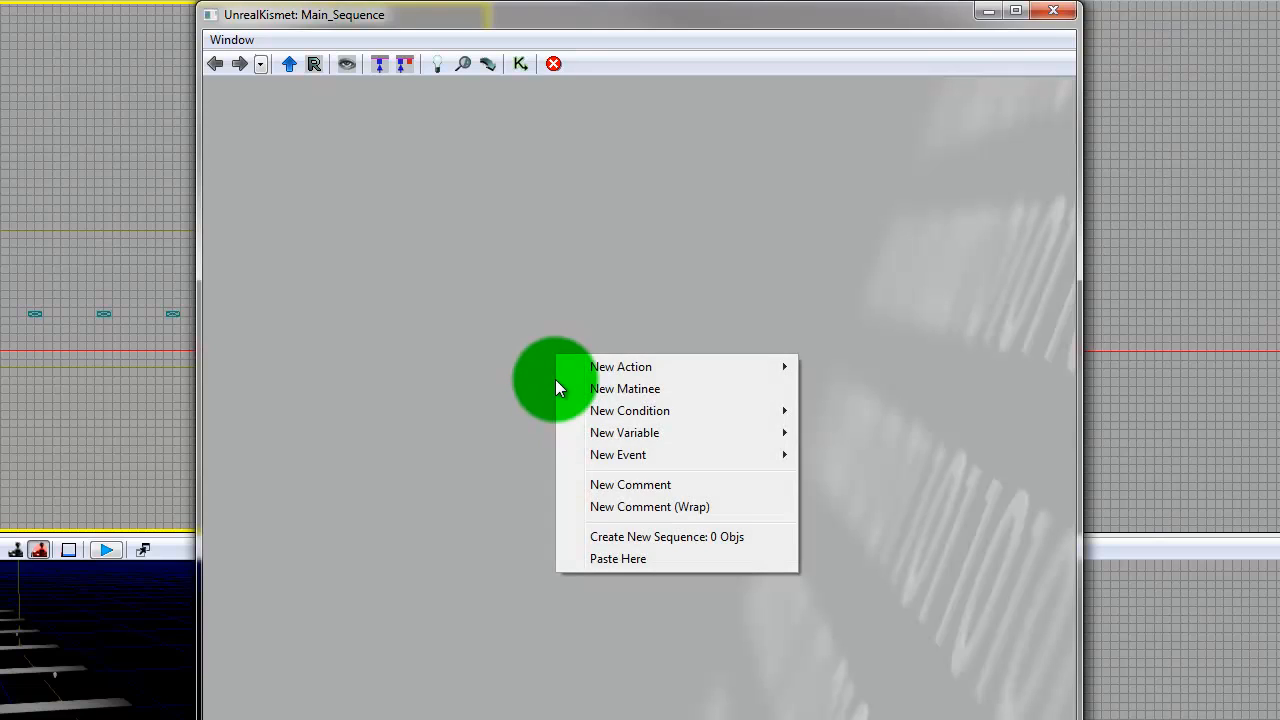
mouse_move(651, 370)
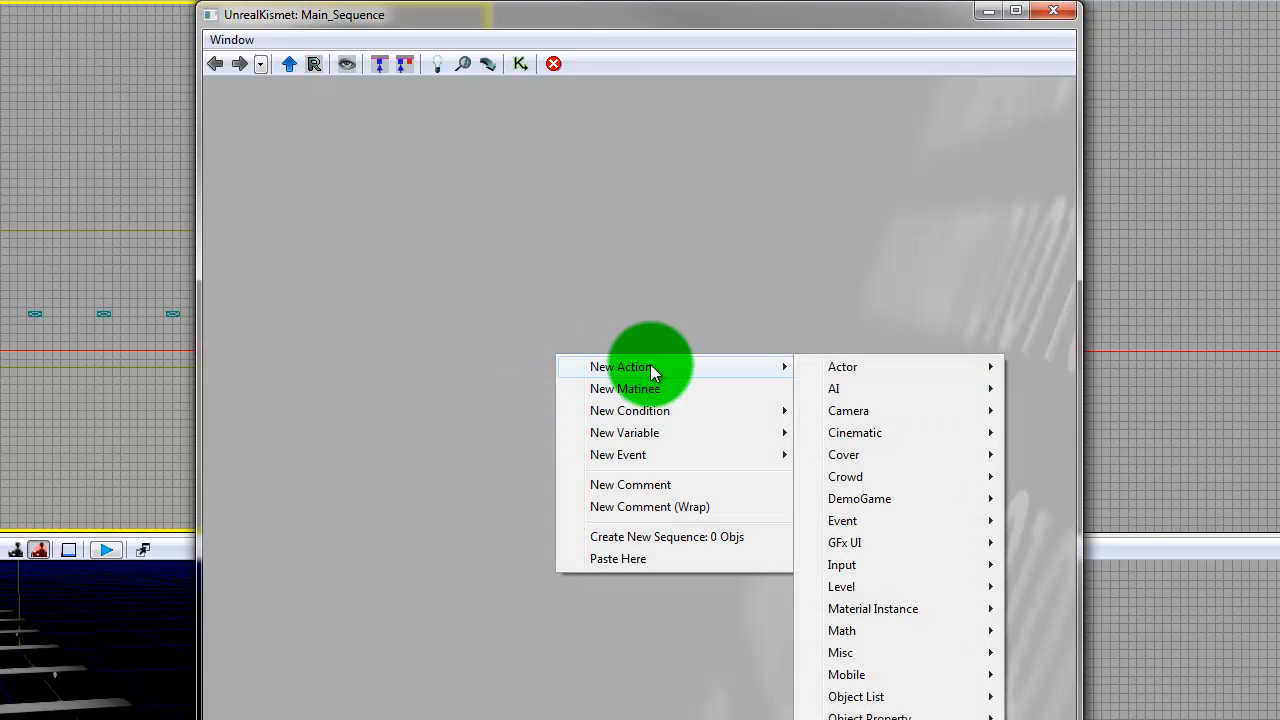
mouse_move(647, 461)
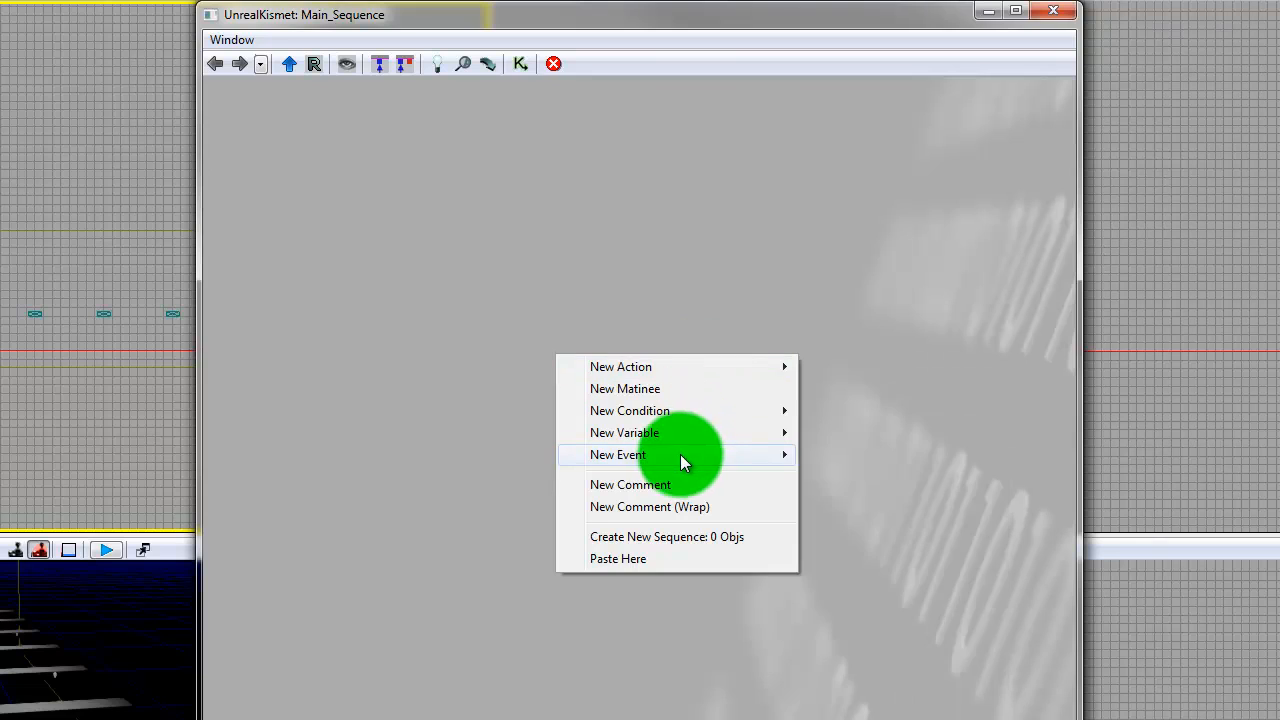
mouse_move(686, 456)
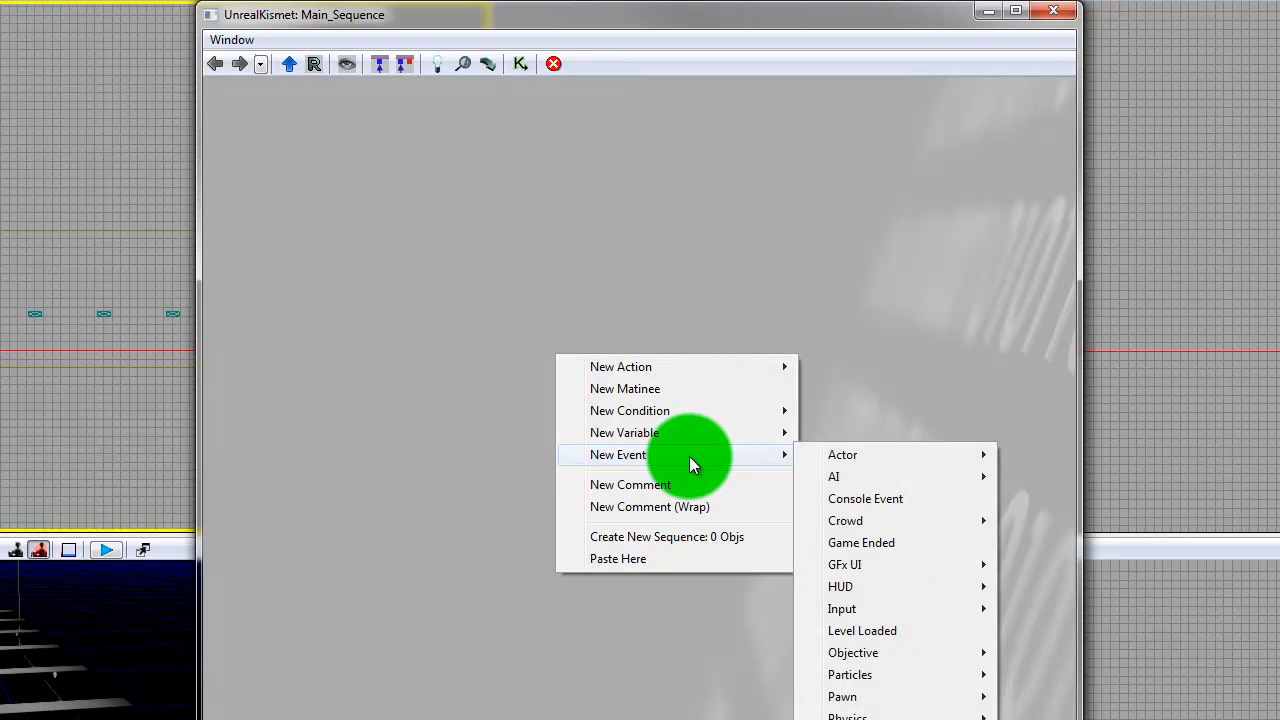
click(704, 390)
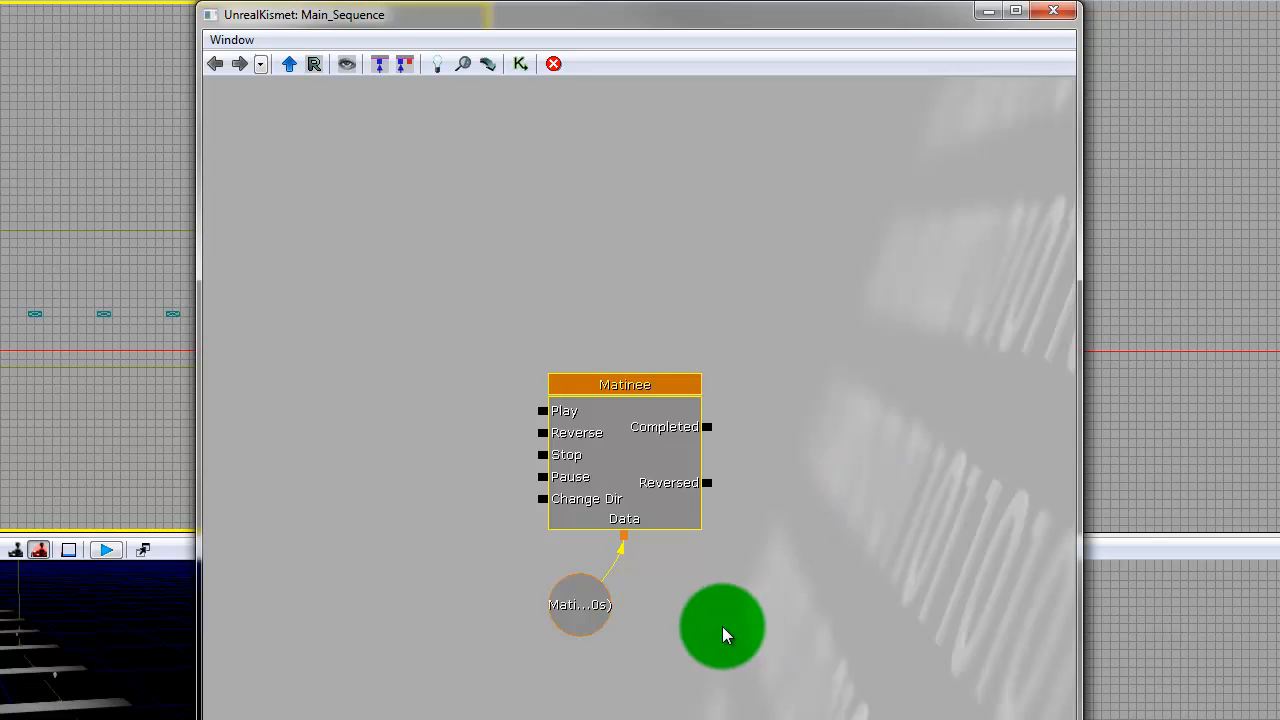
- Resize the Kismet window so it uncovers more of the perspective view while keeping the Matinee node in sight
drag(723, 634, 803, 617)
drag(1080, 612, 1279, 609)
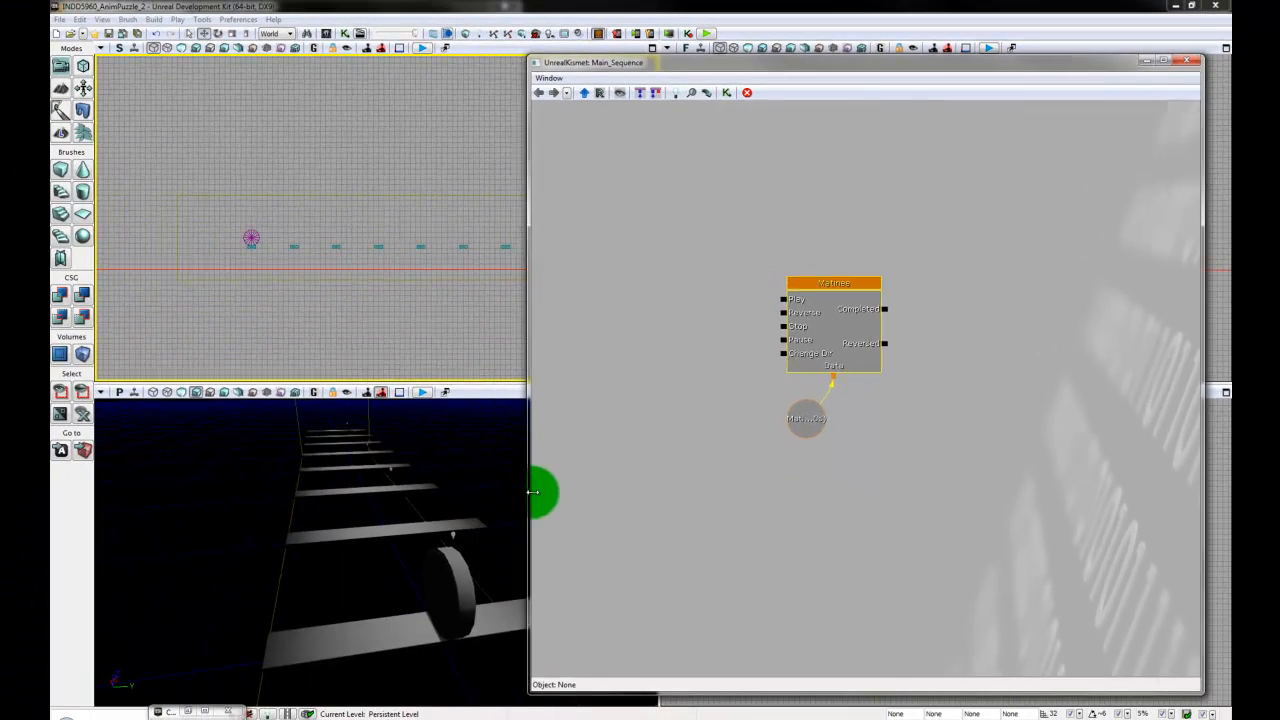
drag(533, 491, 633, 497)
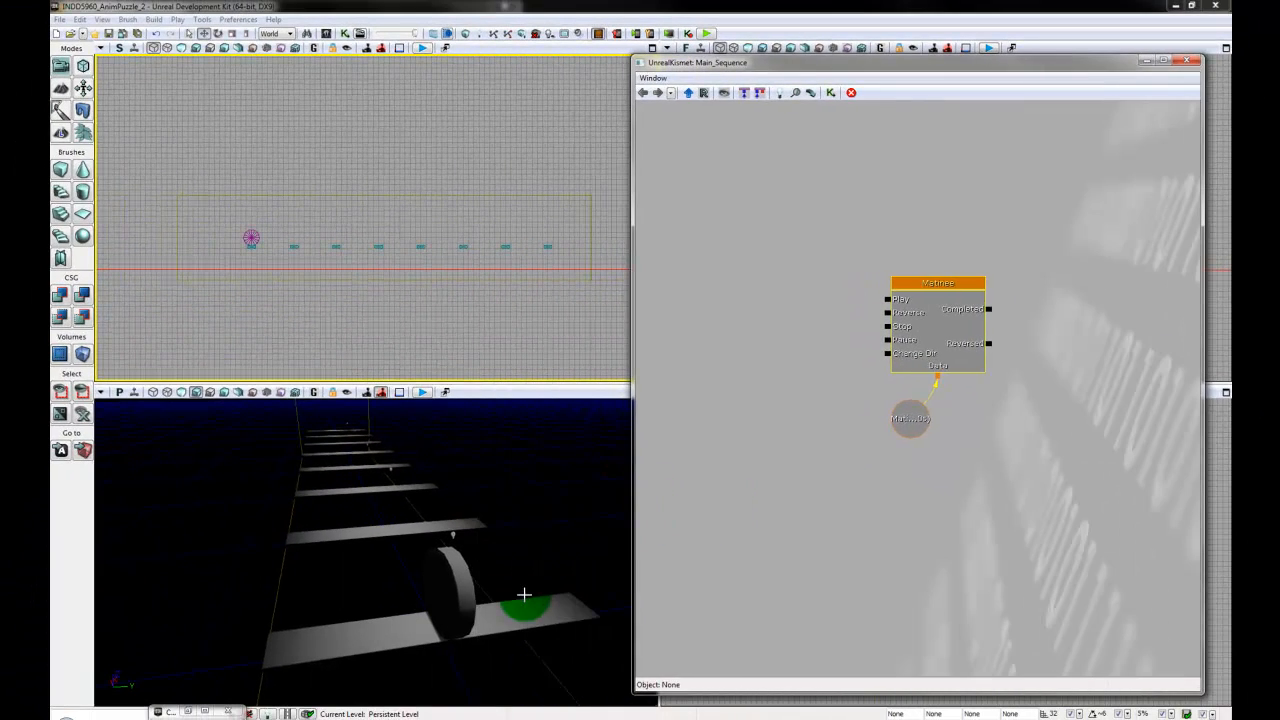
drag(952, 545, 940, 549)
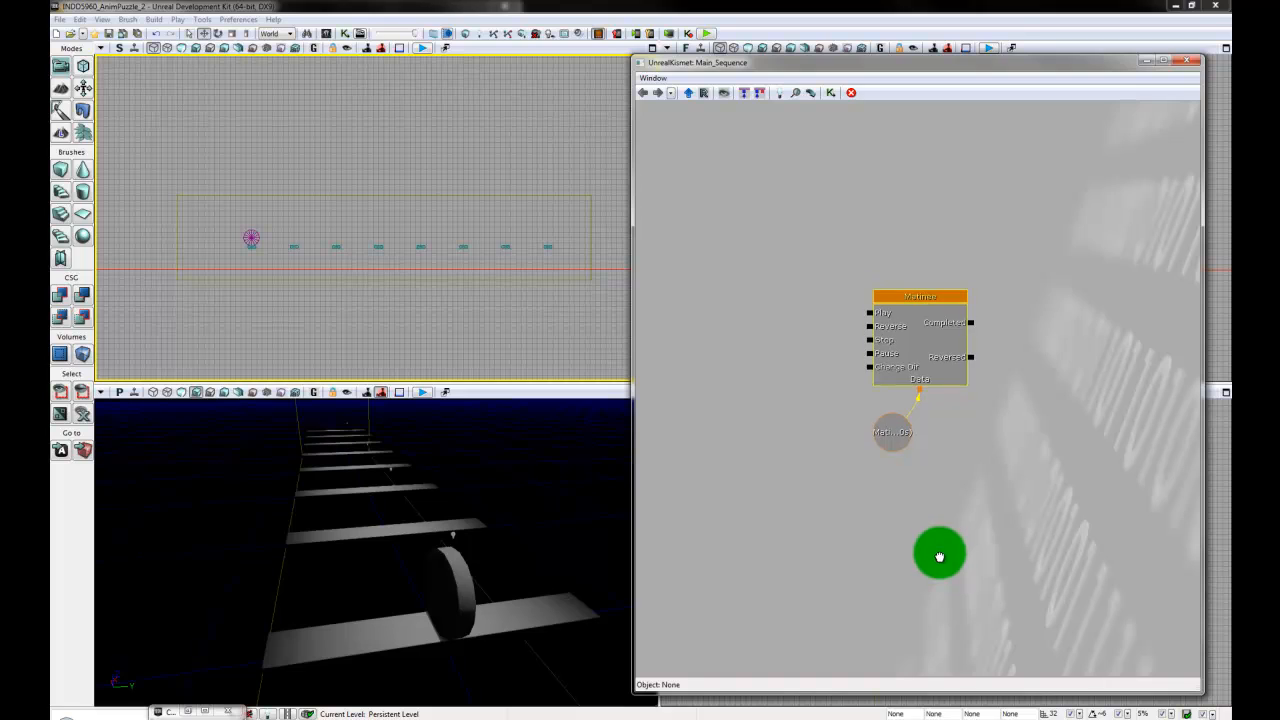
scroll(935, 545, down, 2)
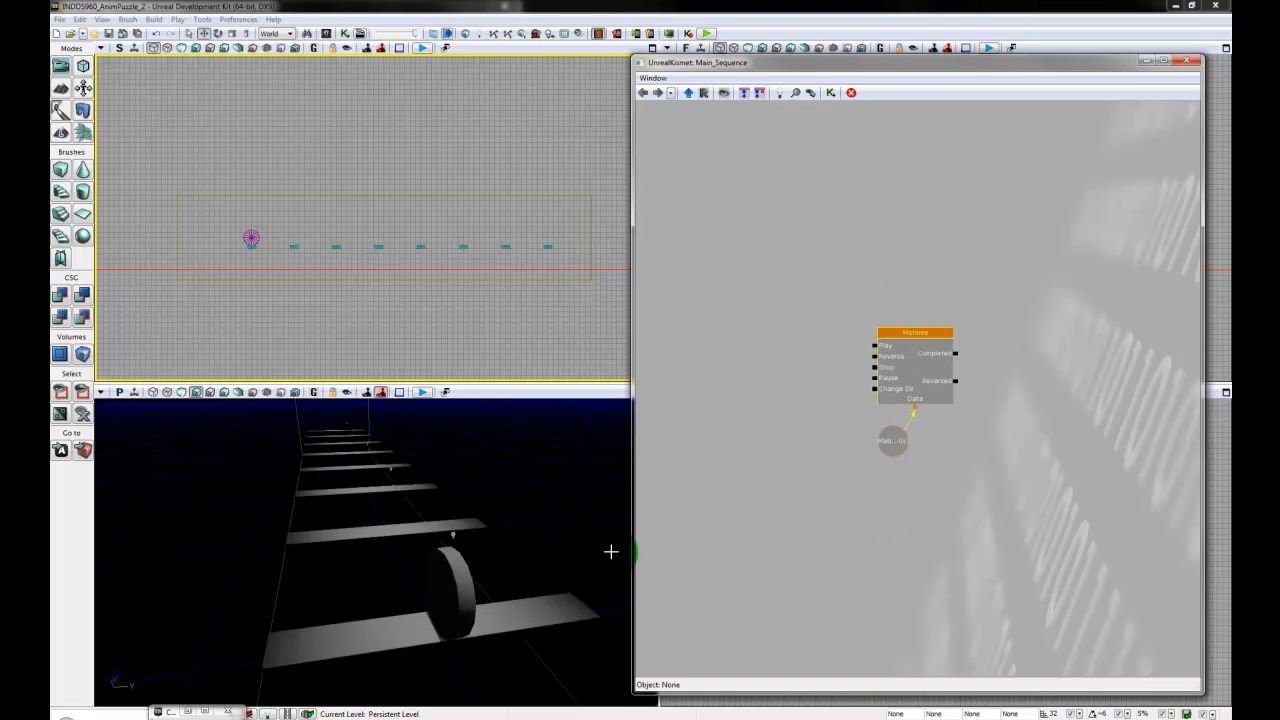
- Reframe the perspective view on the disc and planks and enlarge its viewport upward
mouse_move(523, 572)
right_down()
mouse_move(530, 510)
mouse_move(534, 538)
mouse_move(142, 403)
mouse_move(190, 711)
mouse_move(223, 377)
mouse_move(209, 694)
mouse_move(522, 563)
right_up()
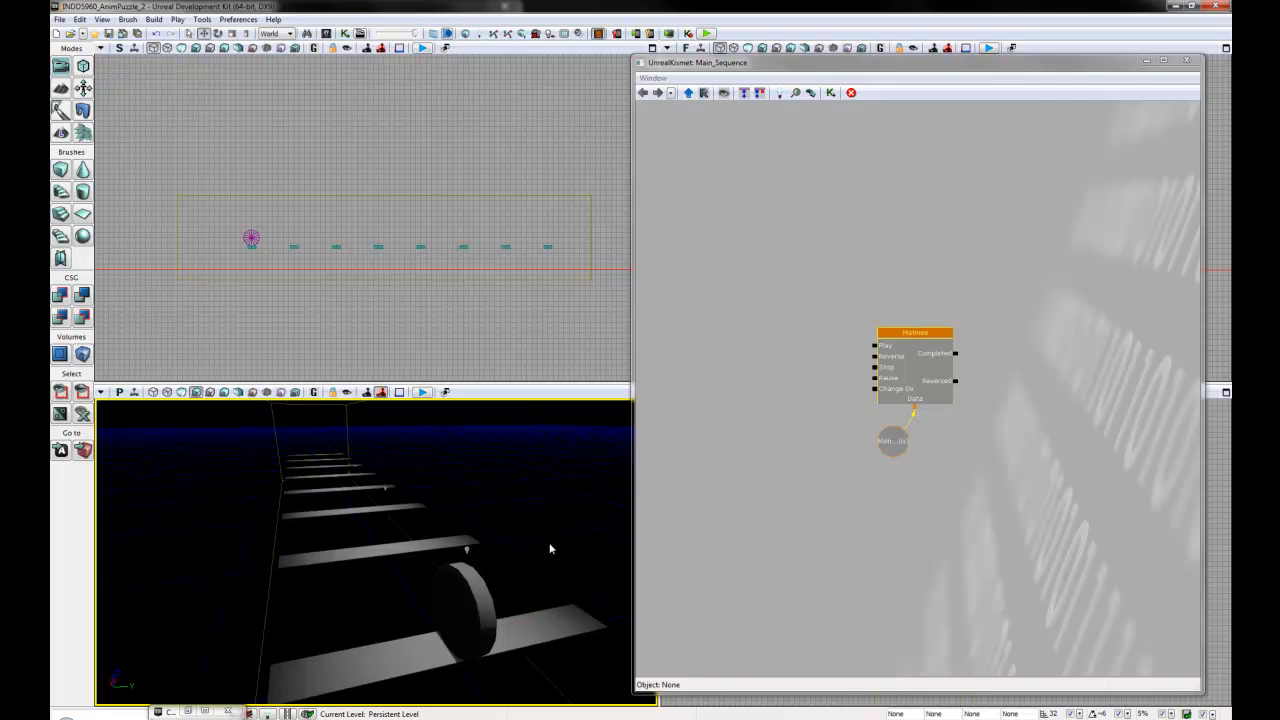
click(486, 372)
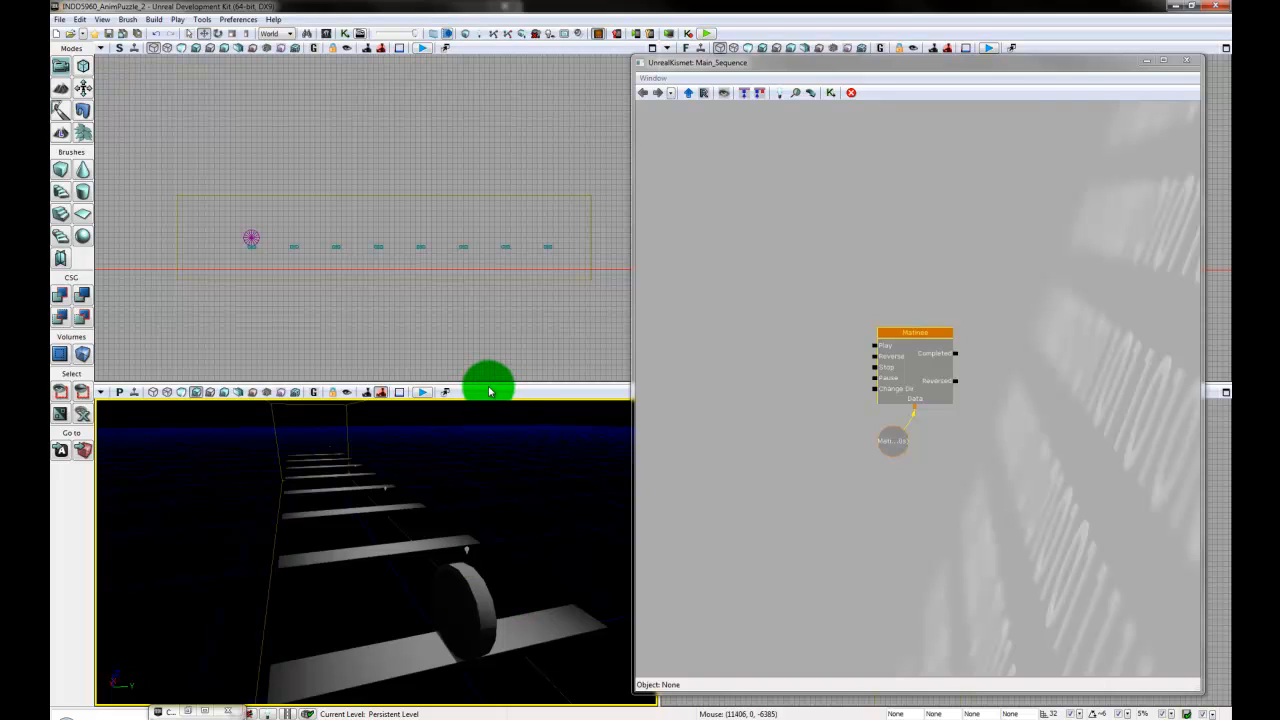
drag(489, 381, 489, 249)
click(460, 480)
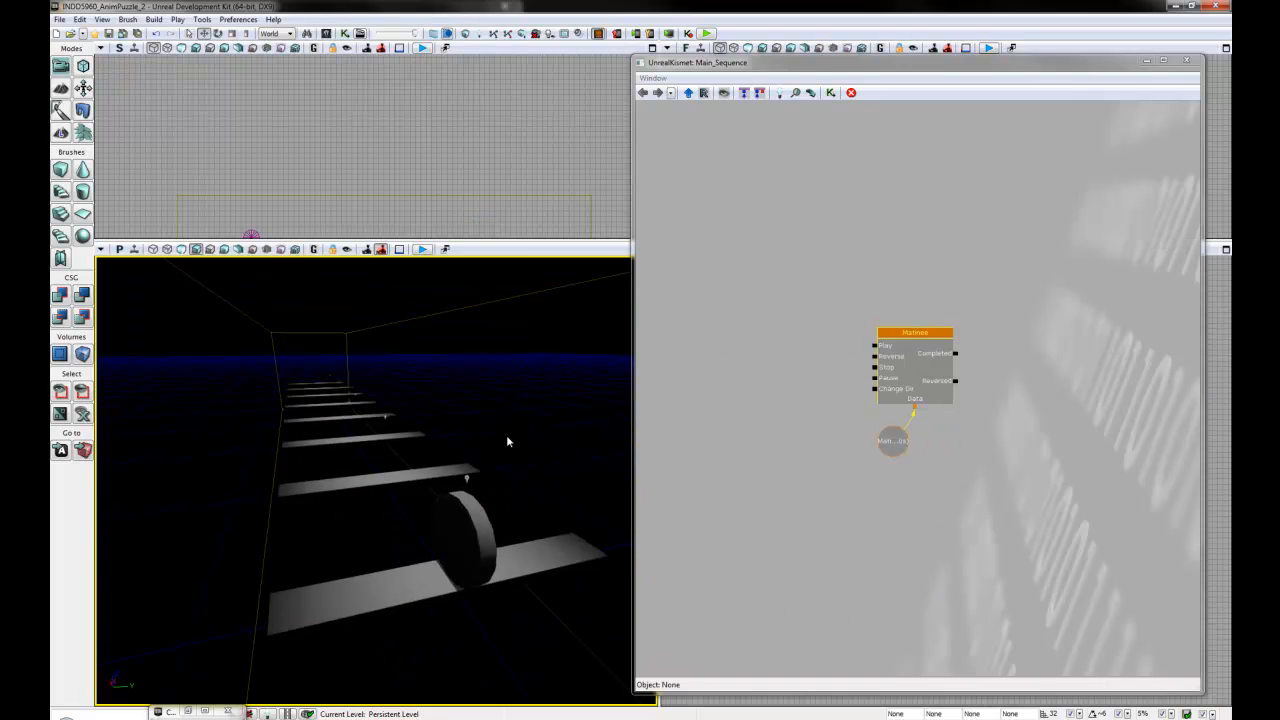
- Select the disc Mover in the perspective view and open the Matinee node for editing
drag(845, 510, 860, 512)
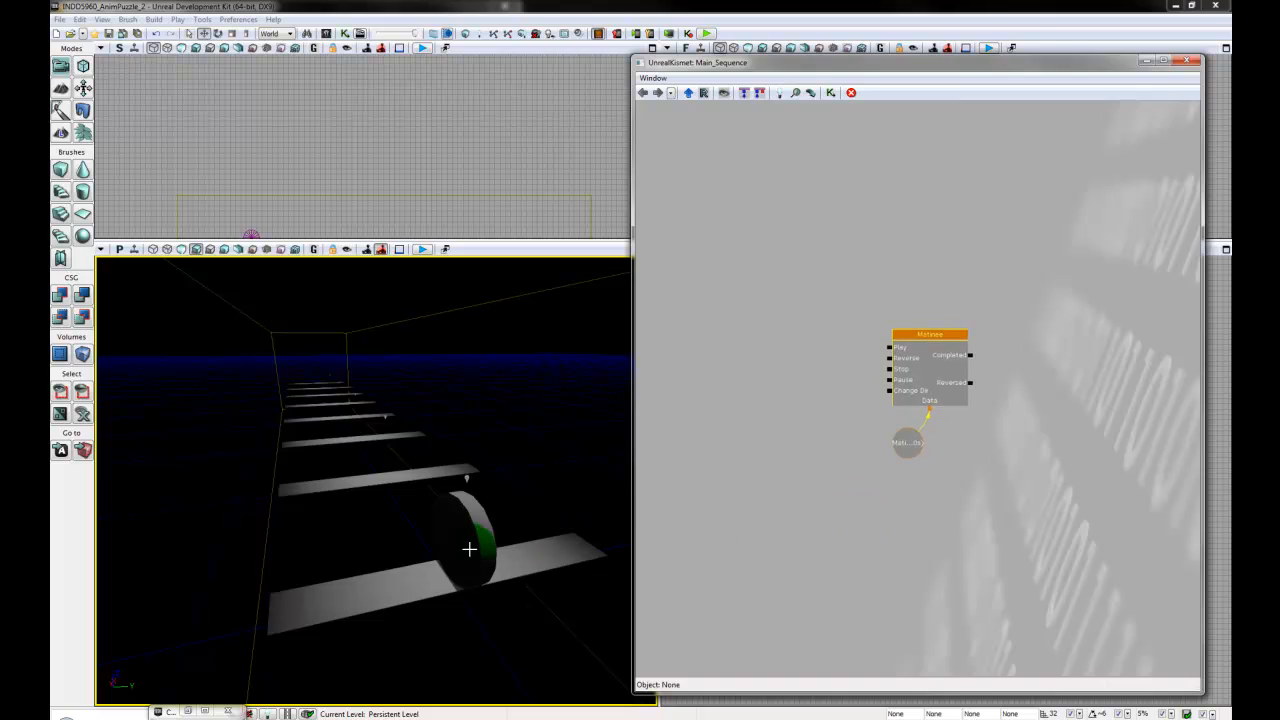
click(473, 553)
drag(776, 506, 734, 486)
click(911, 316)
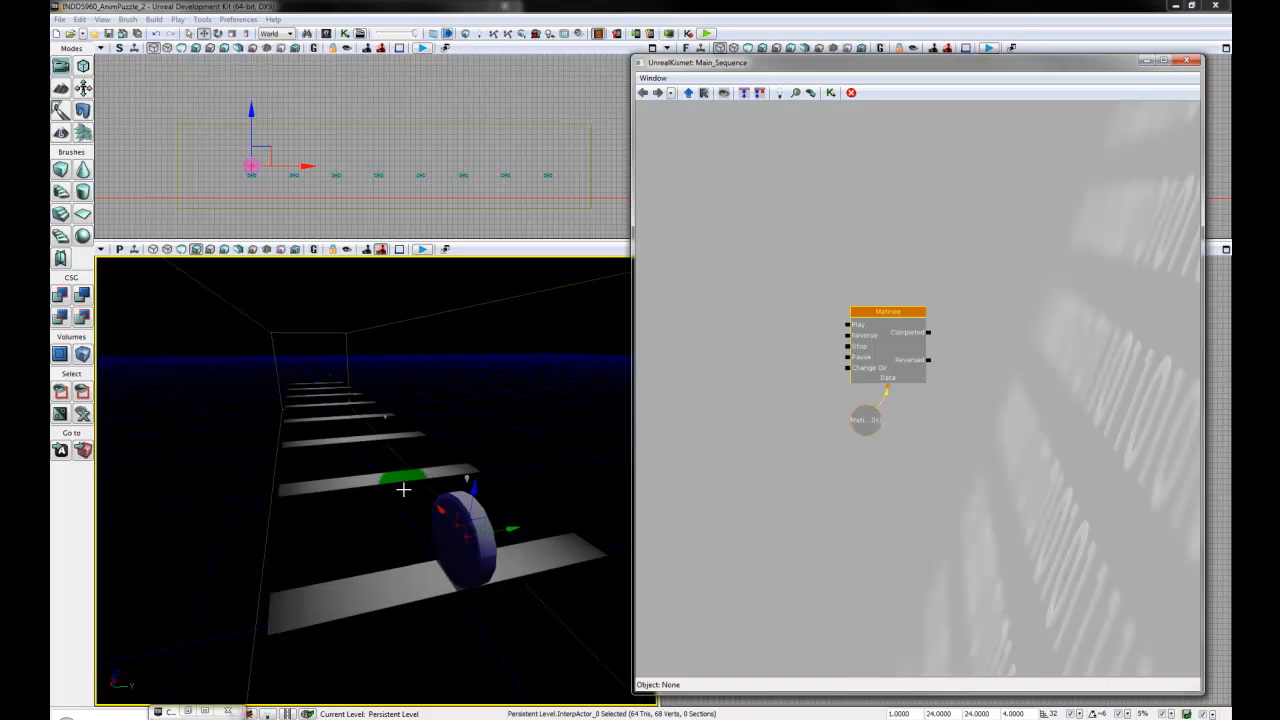
drag(928, 475, 917, 478)
double_click(898, 321)
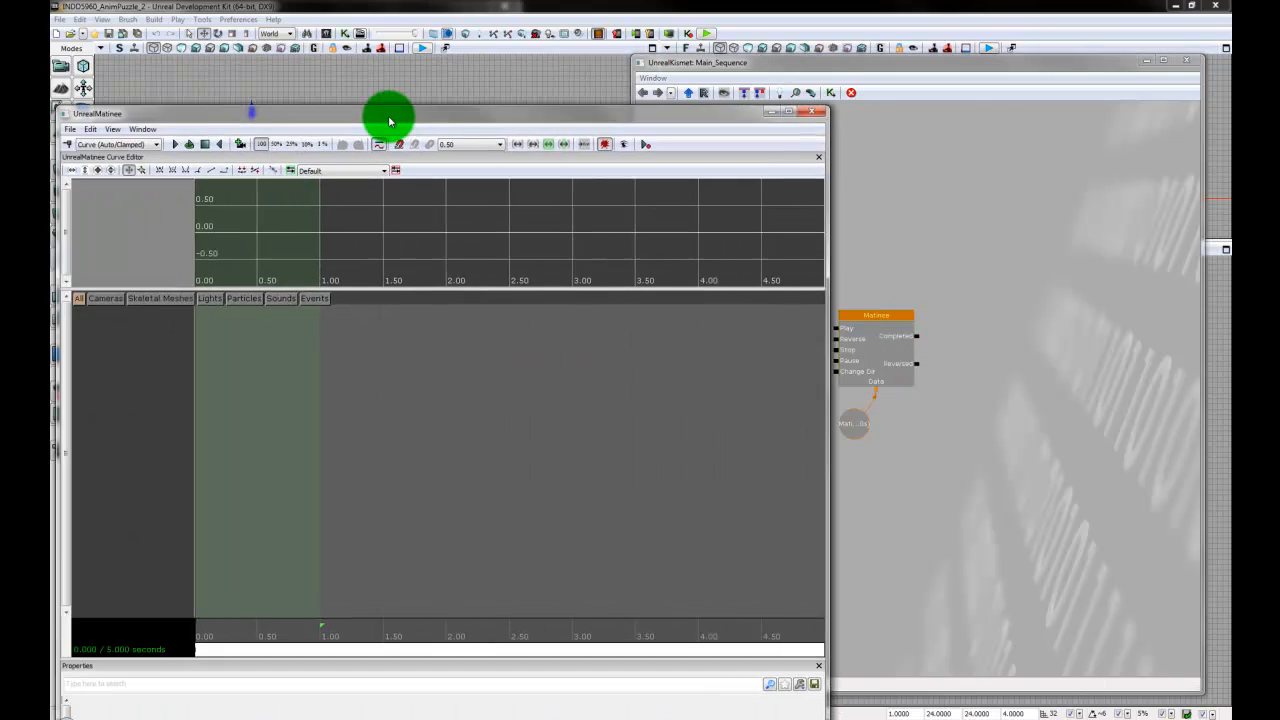
- Arrange the UnrealMatinee window so the selected disc stays visible beside it and the full five-second timeline fits
drag(386, 114, 755, 68)
scroll(952, 463, down, 3)
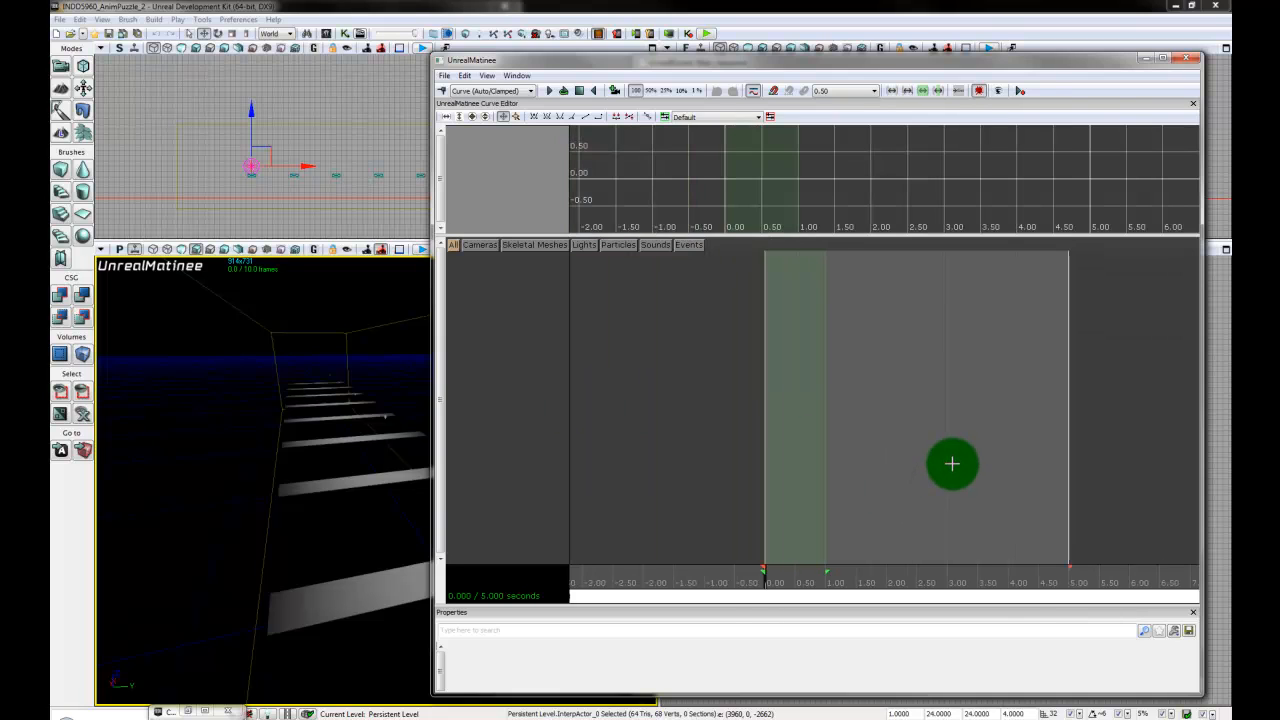
scroll(952, 463, down, 2)
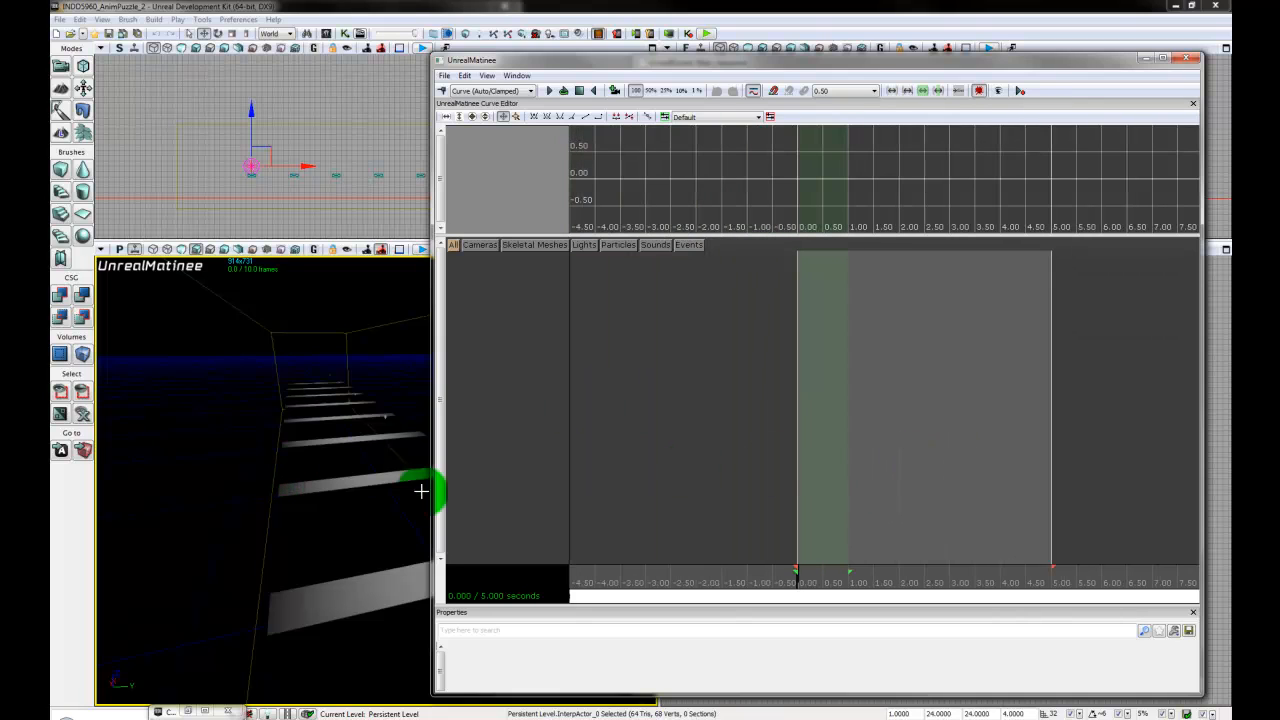
right_drag(340, 477, 357, 446)
middle_drag(357, 446, 95, 255)
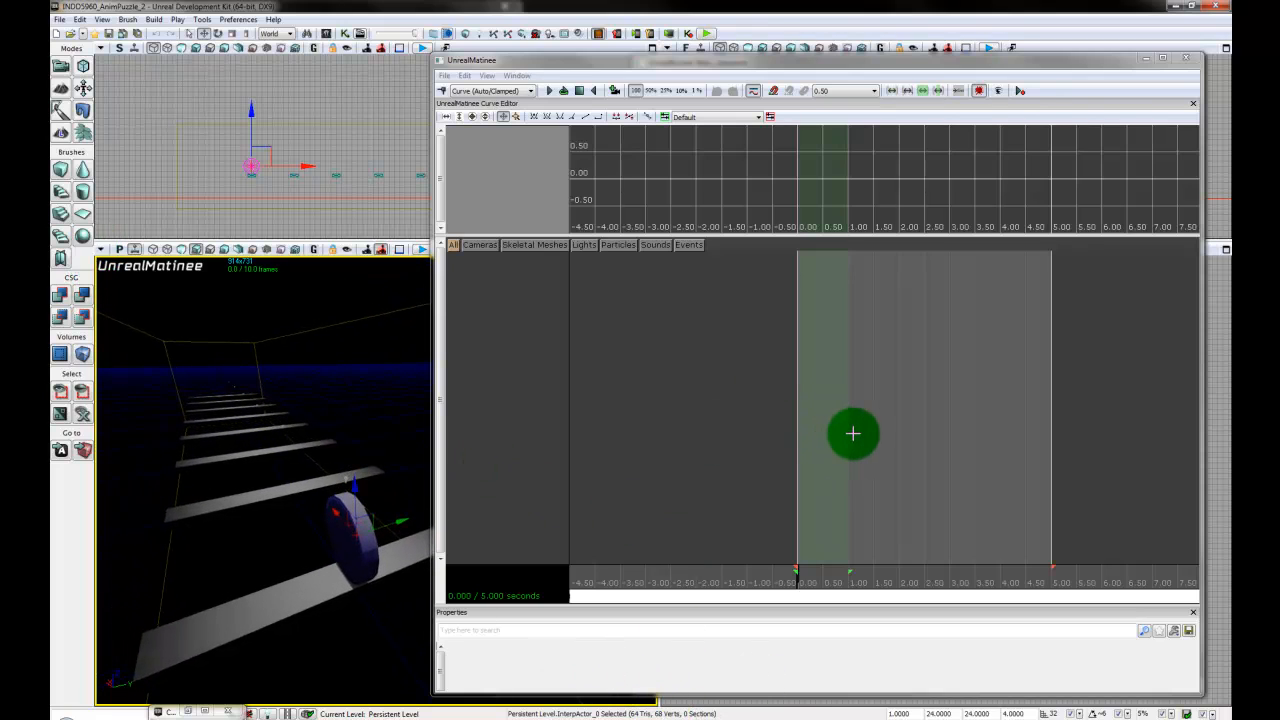
- Add a new empty group named Cycloid01 to the Matinee for the selected disc
right_click(511, 272)
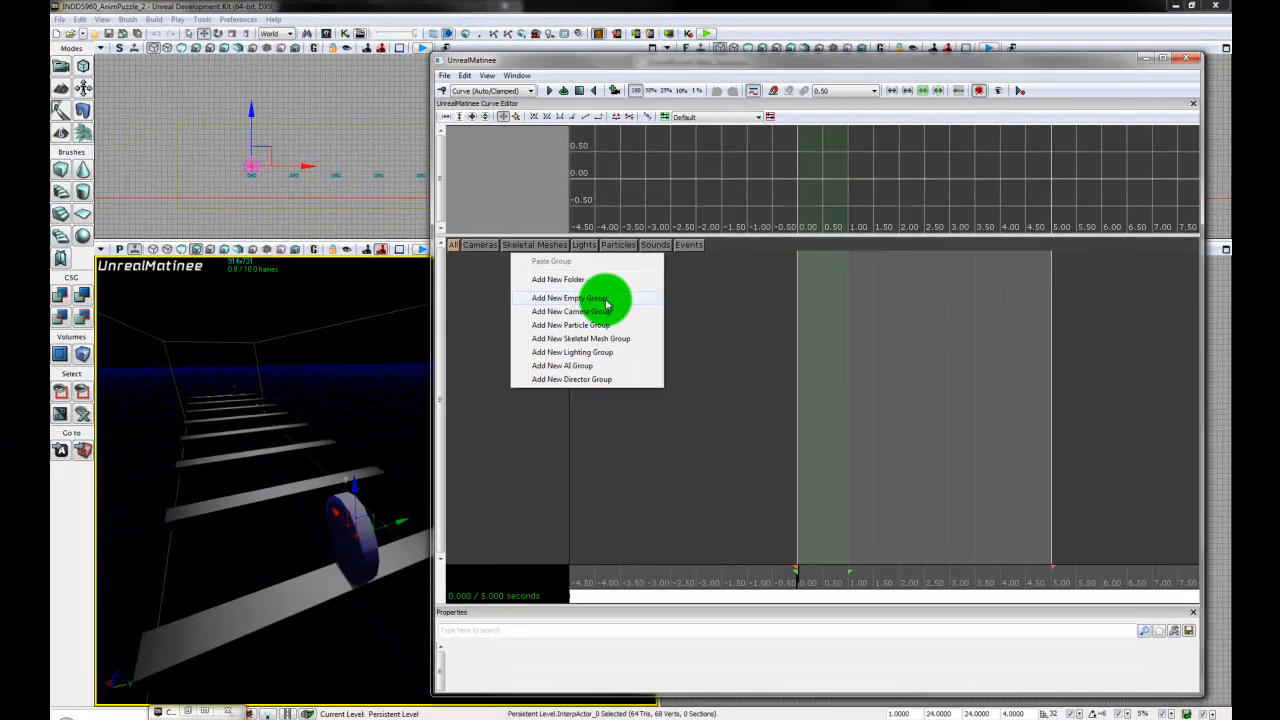
click(497, 340)
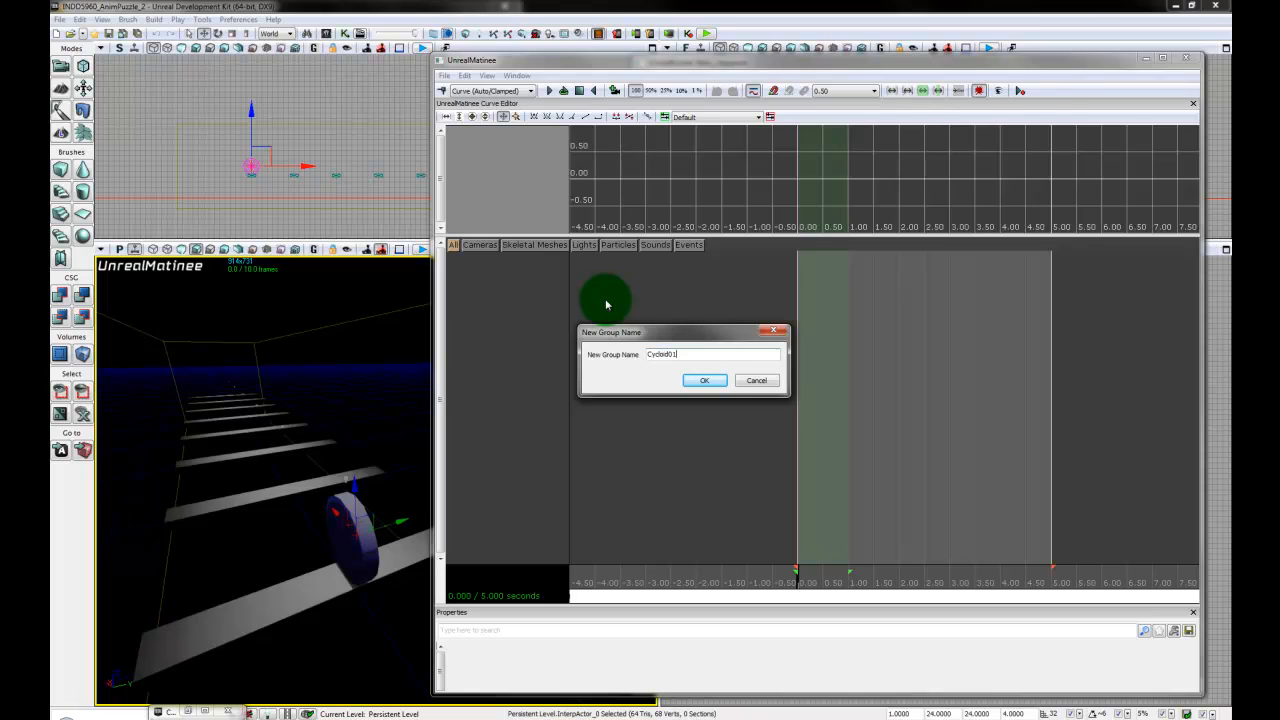
key(Return)
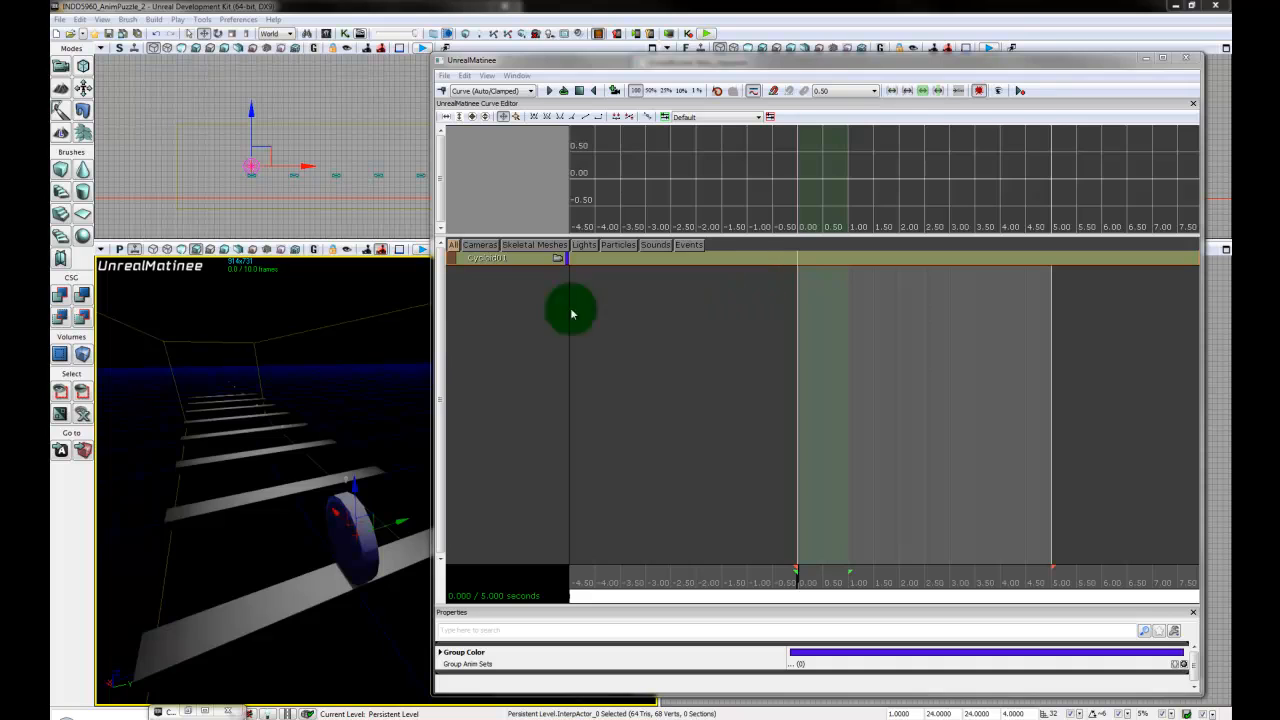
- Add a new Movement track to the Cycloid01 group
right_click(518, 262)
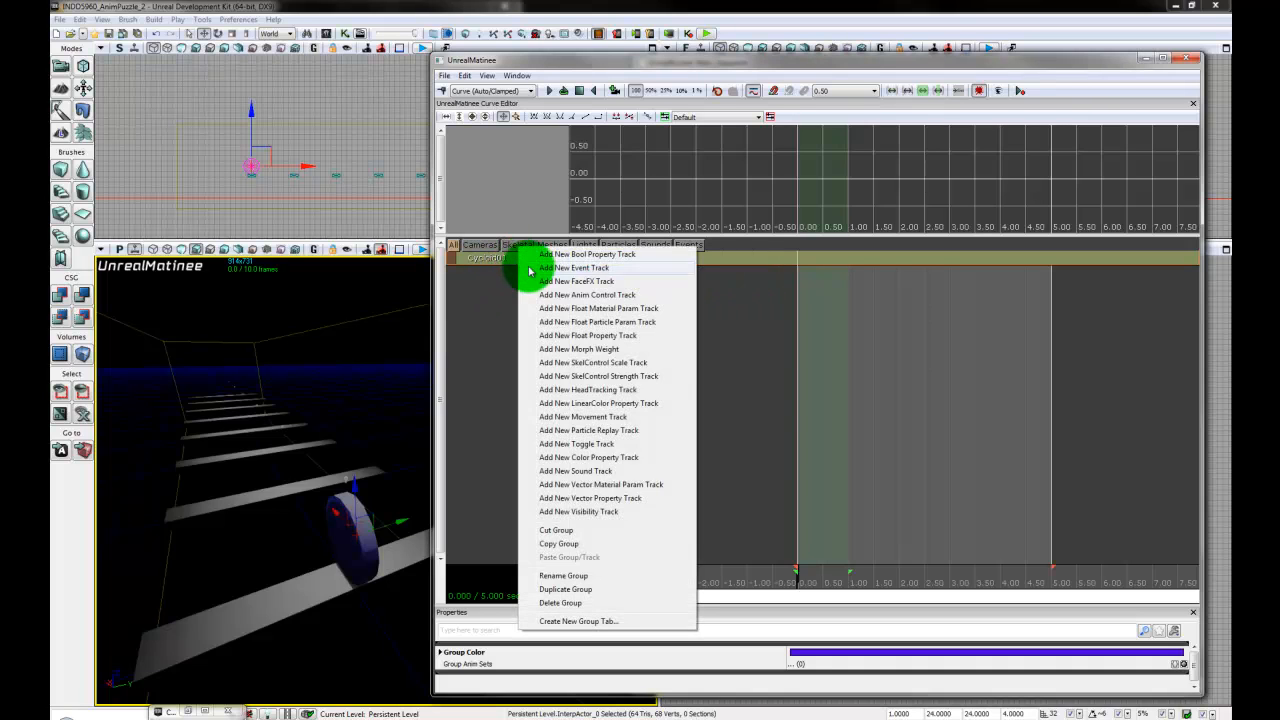
click(495, 311)
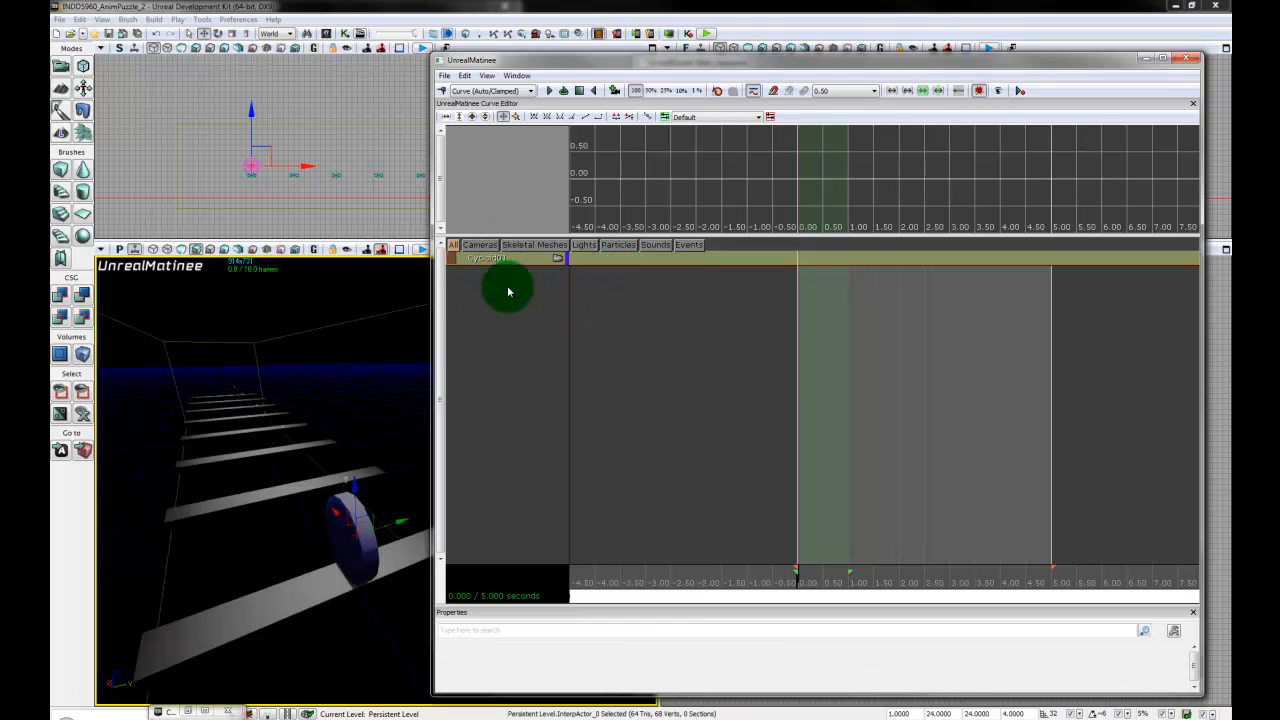
click(521, 262)
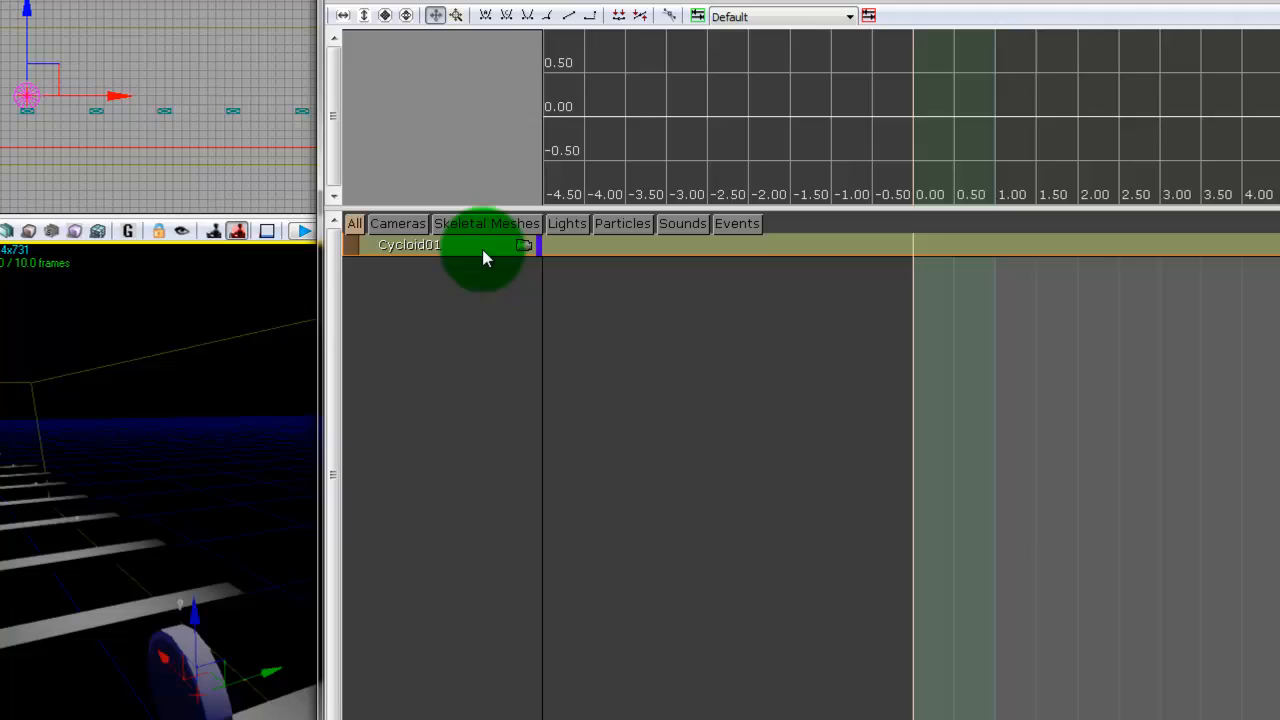
right_click(483, 258)
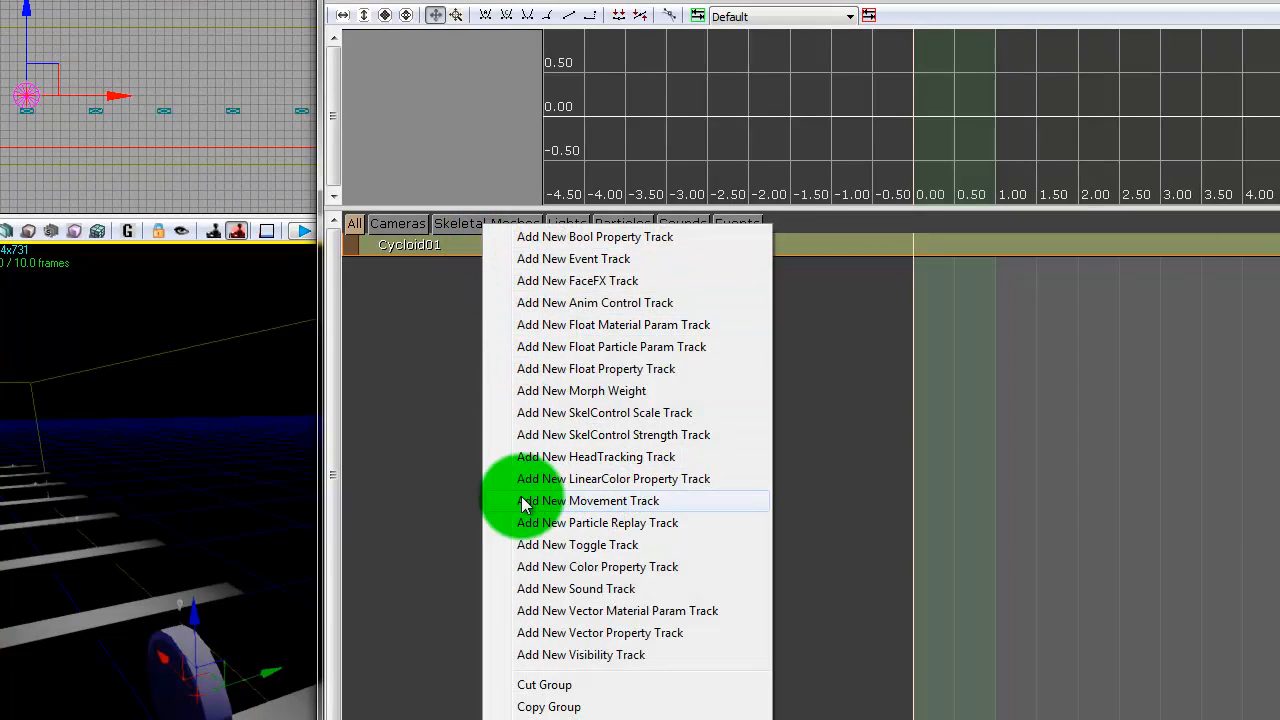
click(658, 501)
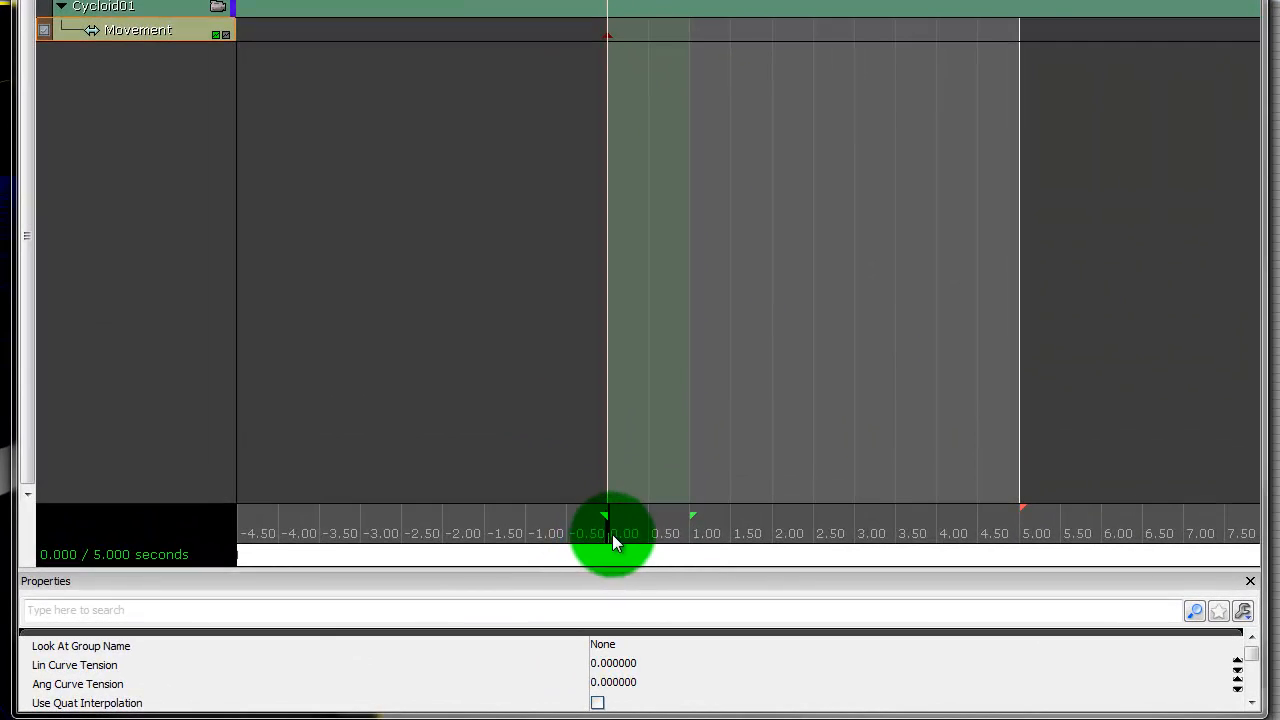
- Scrub the Matinee timeline towards its five-second end, then select the movement key at 0 seconds
drag(612, 534, 945, 545)
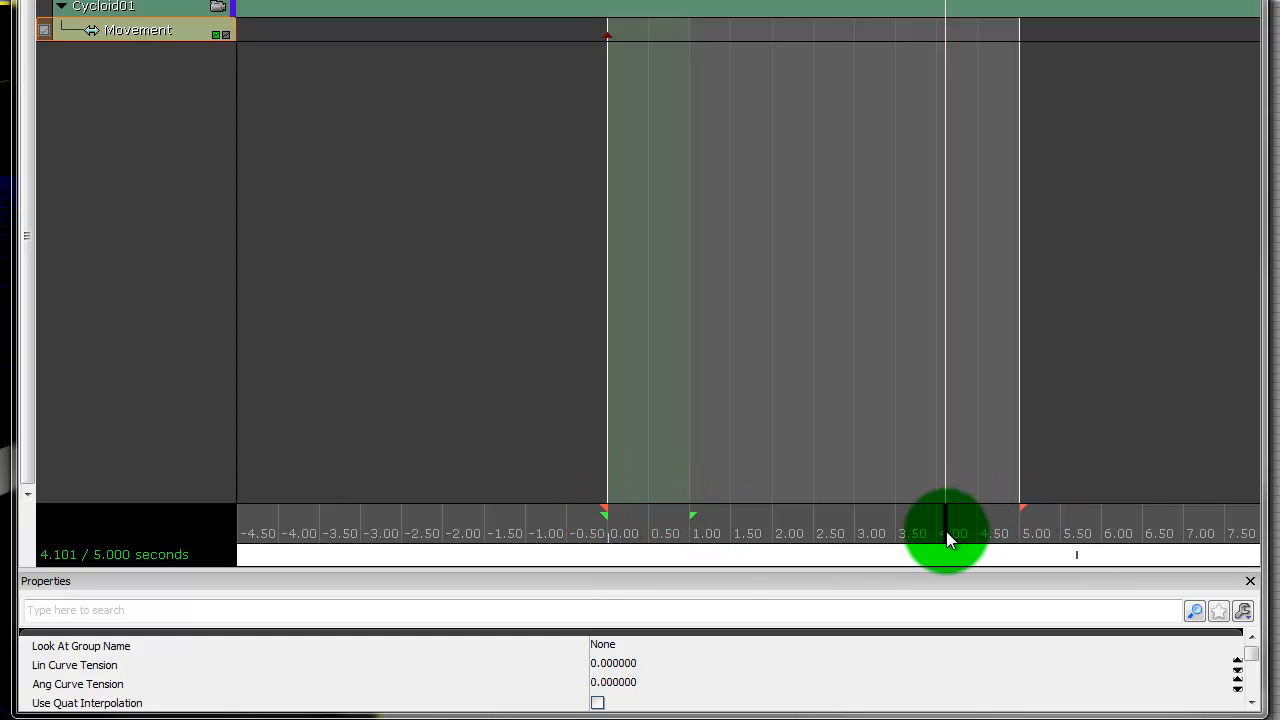
drag(945, 540, 1049, 537)
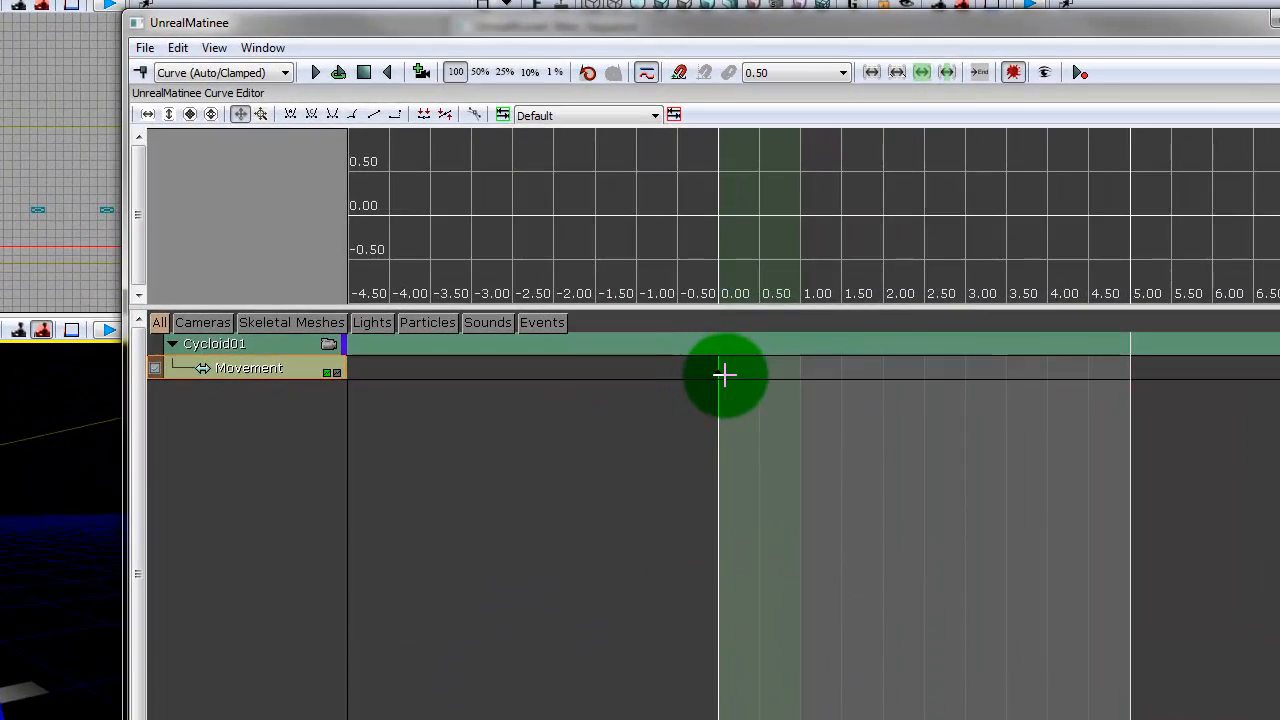
key(Return)
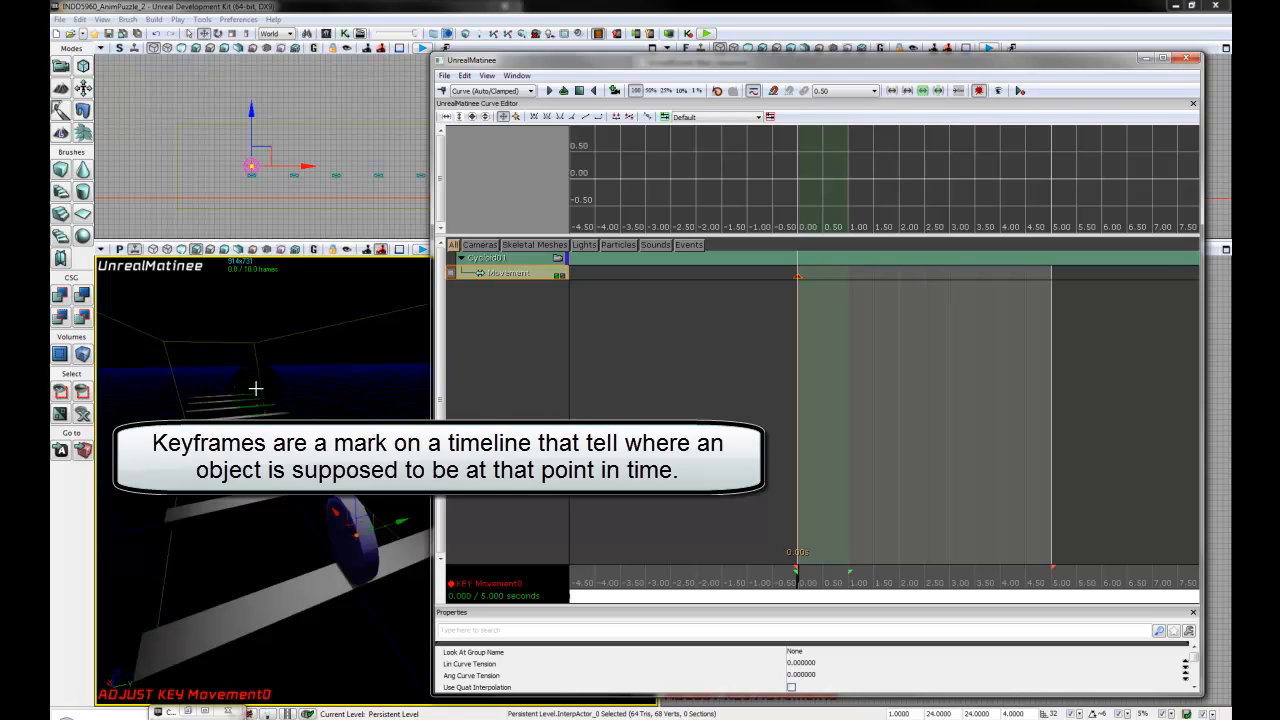
- Switch the perspective viewport to the Top view and frame the disc with the full row of planks
click(123, 253)
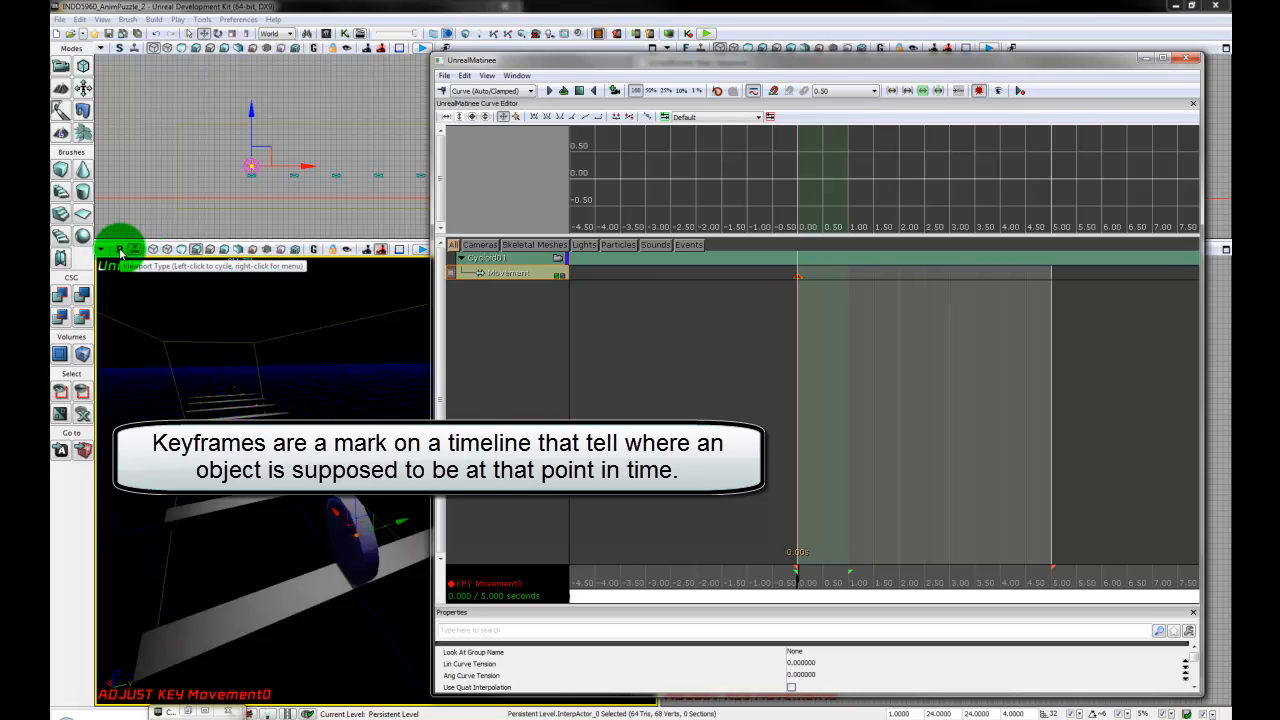
click(120, 253)
drag(356, 470, 249, 607)
scroll(260, 617, down, 5)
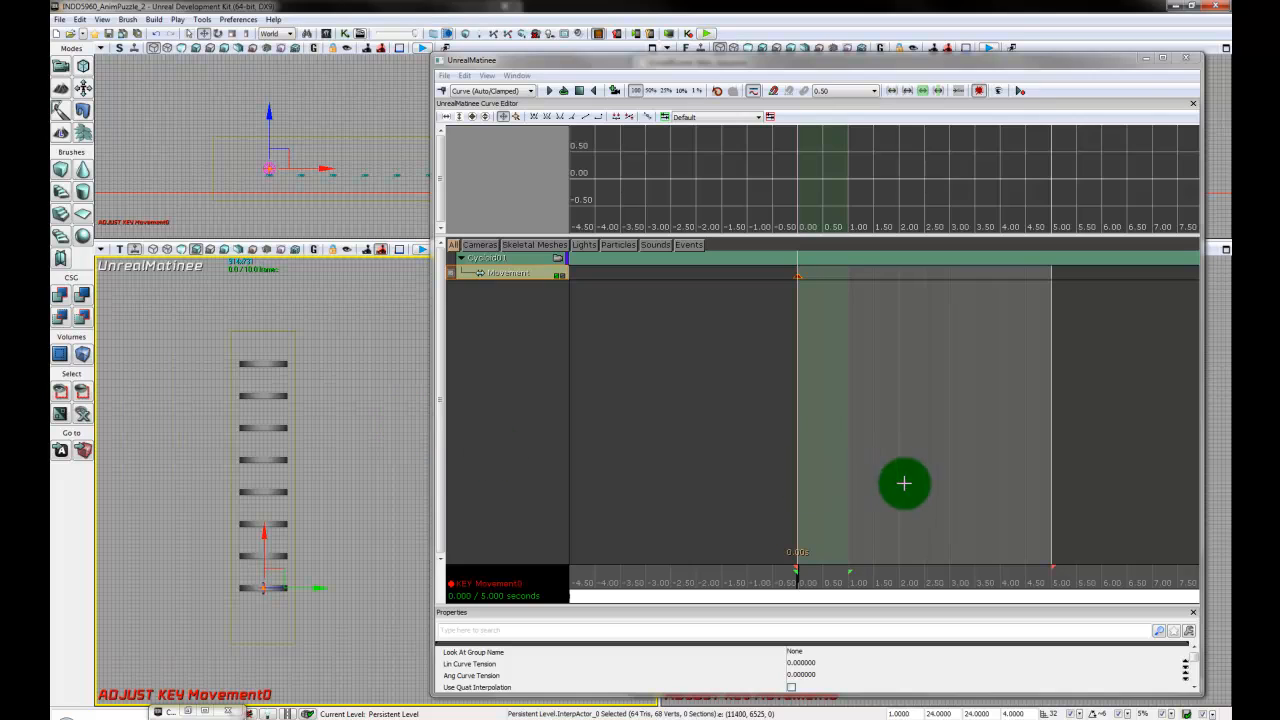
- Extend the Matinee sequence's end marker to about 16 seconds
scroll(720, 490, down, 1)
scroll(706, 490, down, 2)
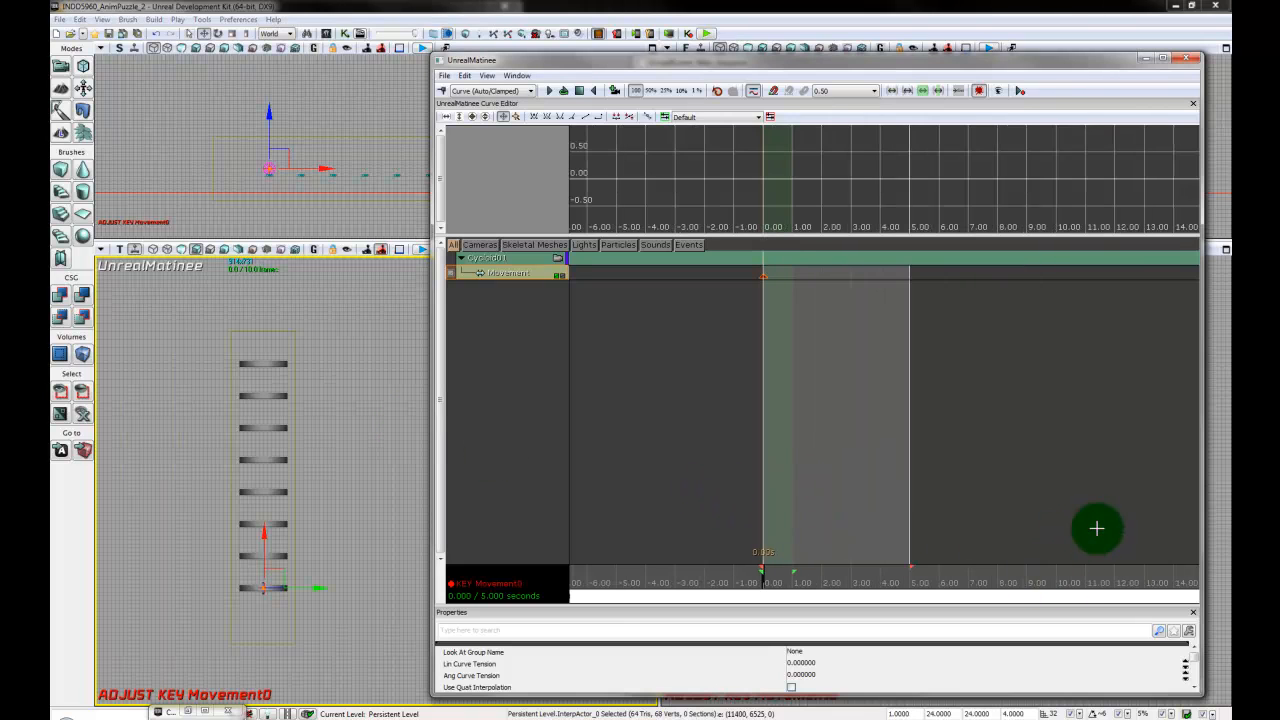
drag(1064, 529, 1168, 523)
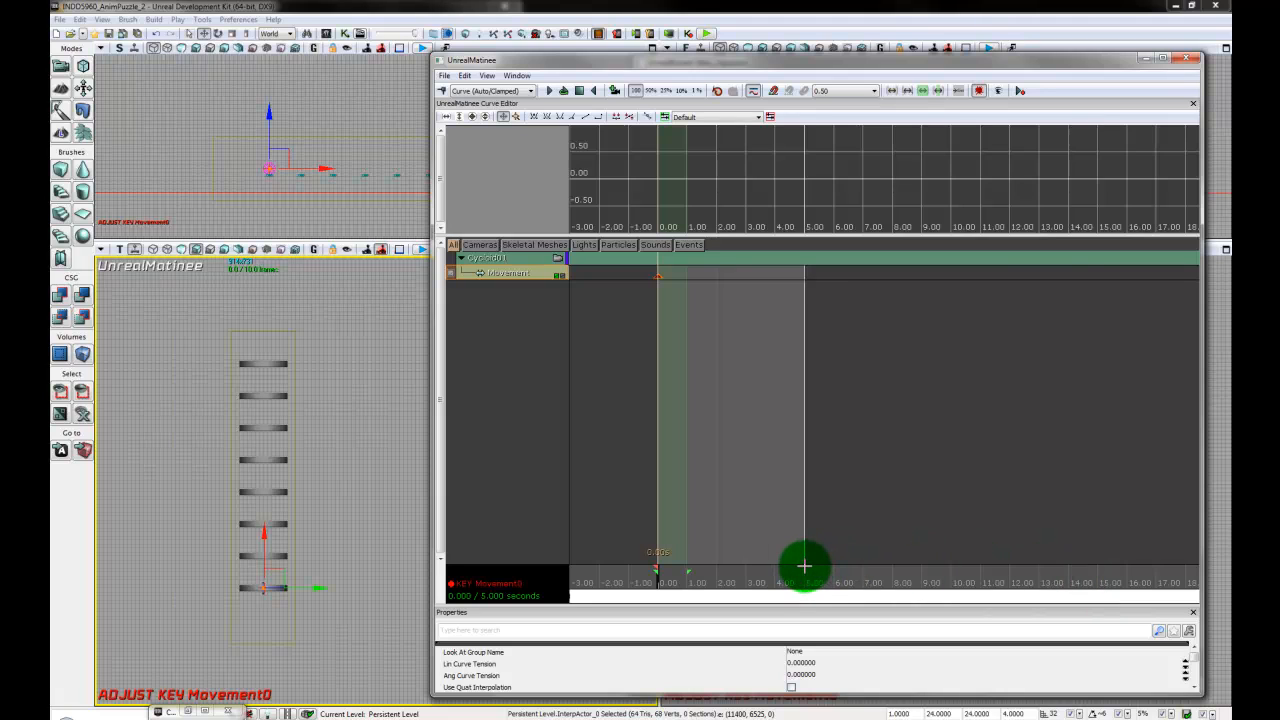
mouse_move(804, 566)
mouse_down()
mouse_move(1131, 583)
mouse_move(740, 589)
mouse_move(1128, 583)
mouse_up()
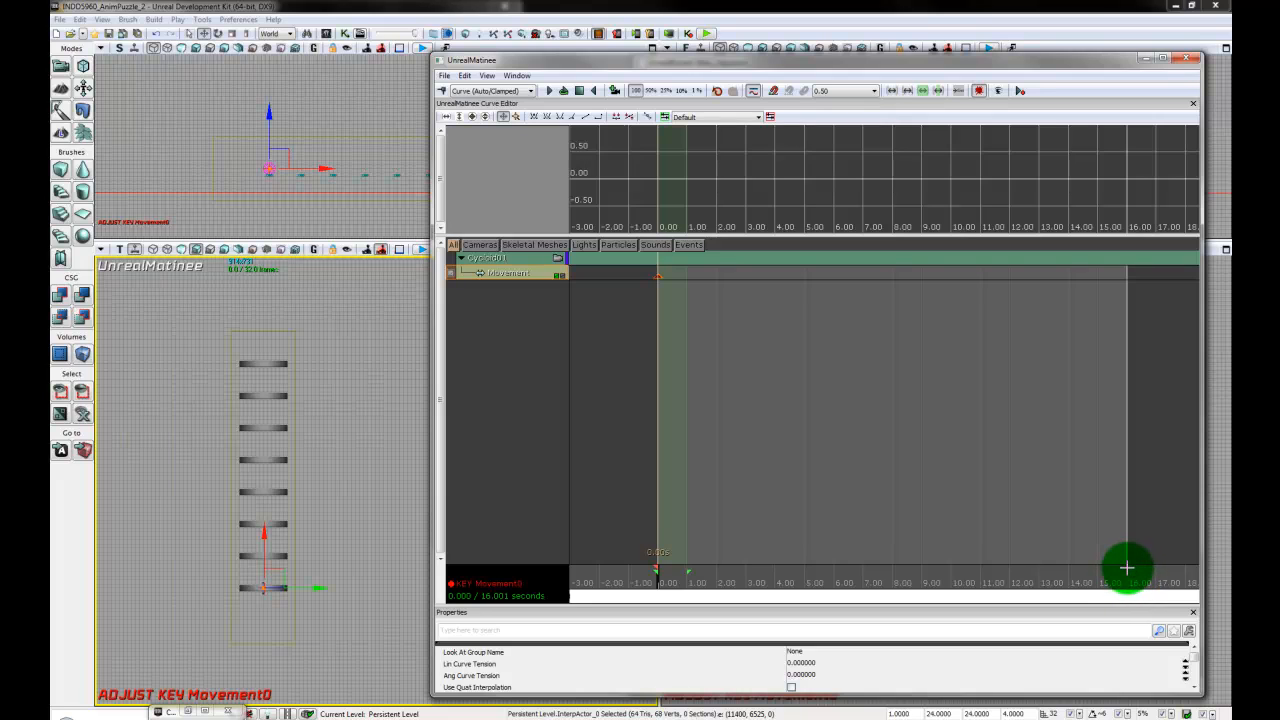
right_click(1130, 568)
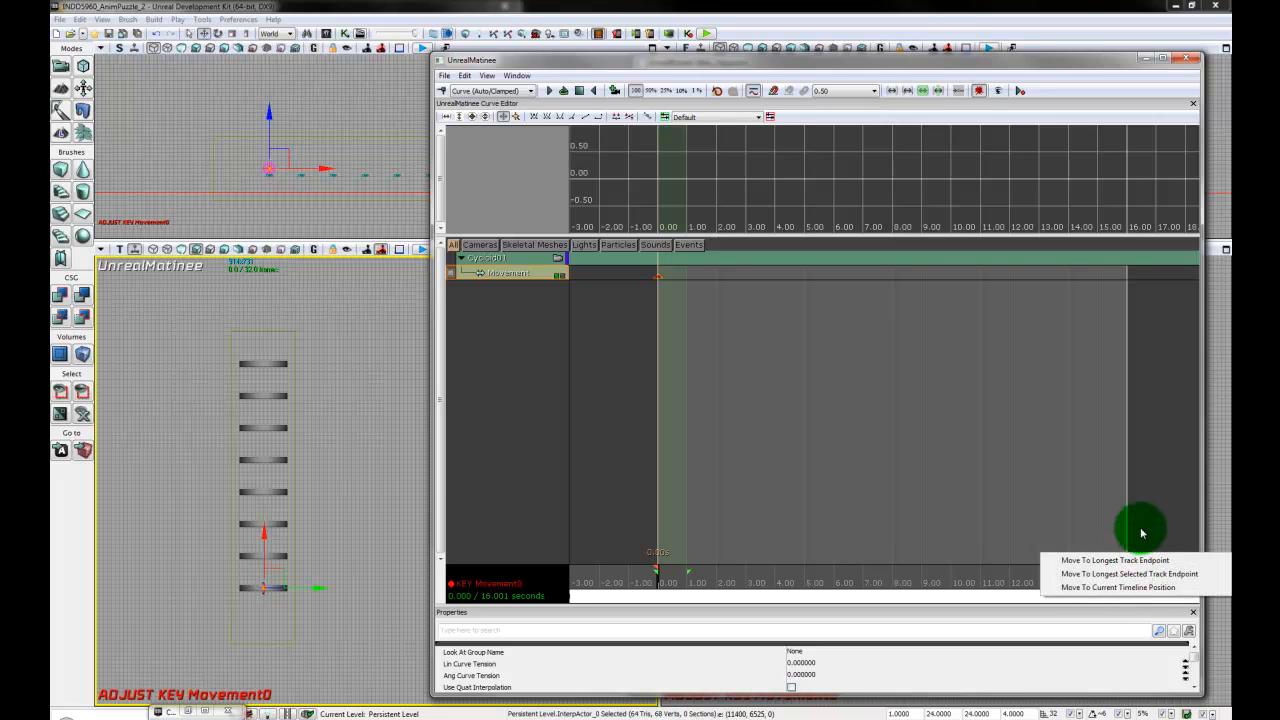
click(1143, 538)
drag(1128, 565, 1128, 583)
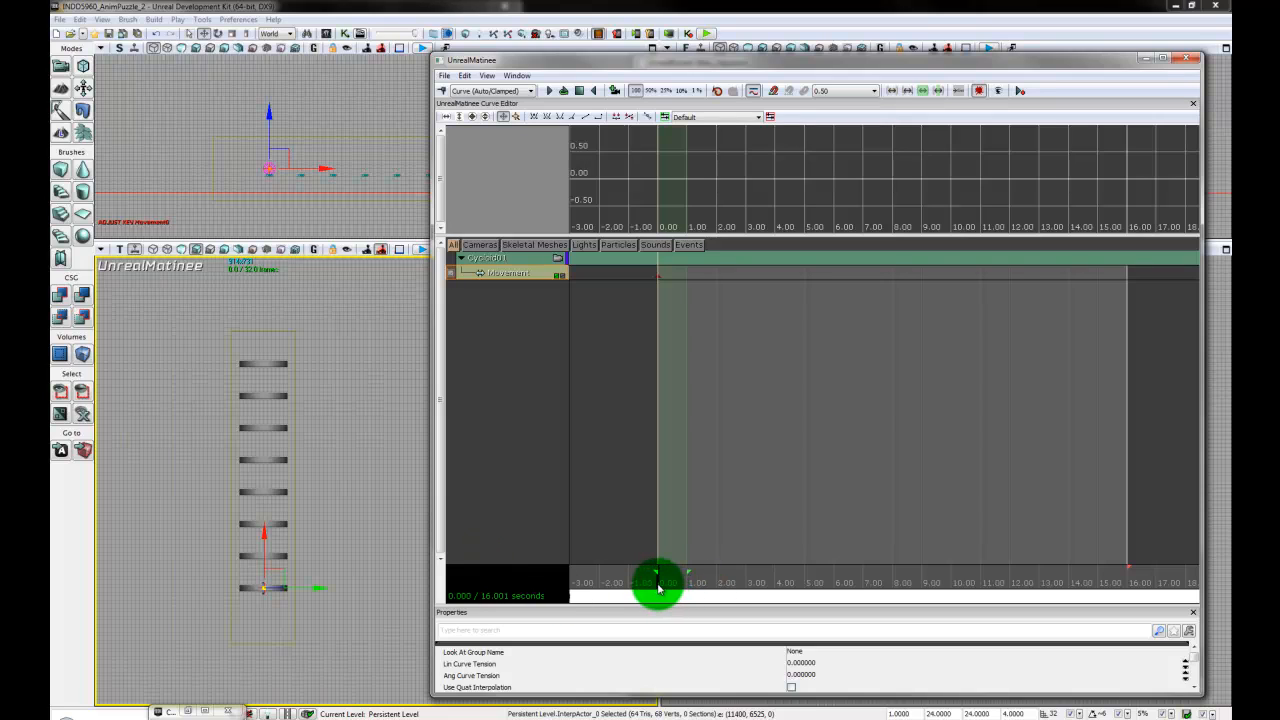
- Add a key to the Movement track at the 16-second end of the sequence and keep that key selected
drag(658, 588, 913, 592)
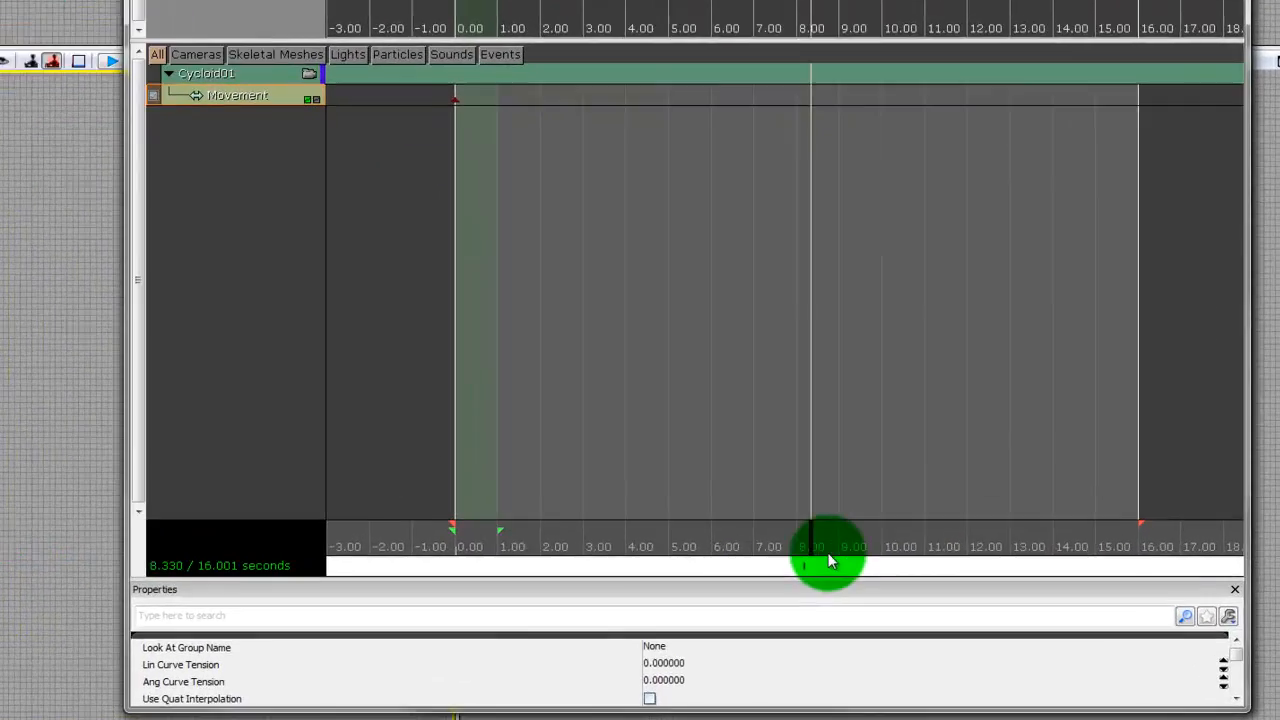
drag(829, 562, 1206, 559)
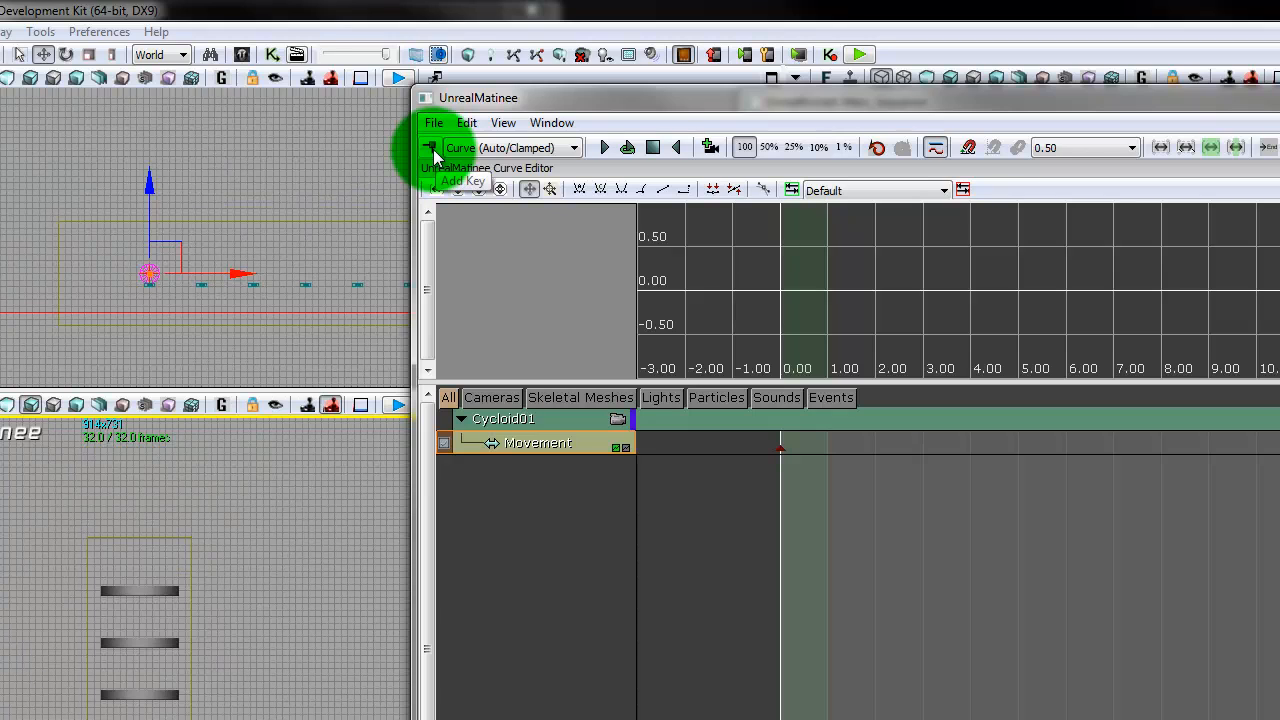
click(431, 148)
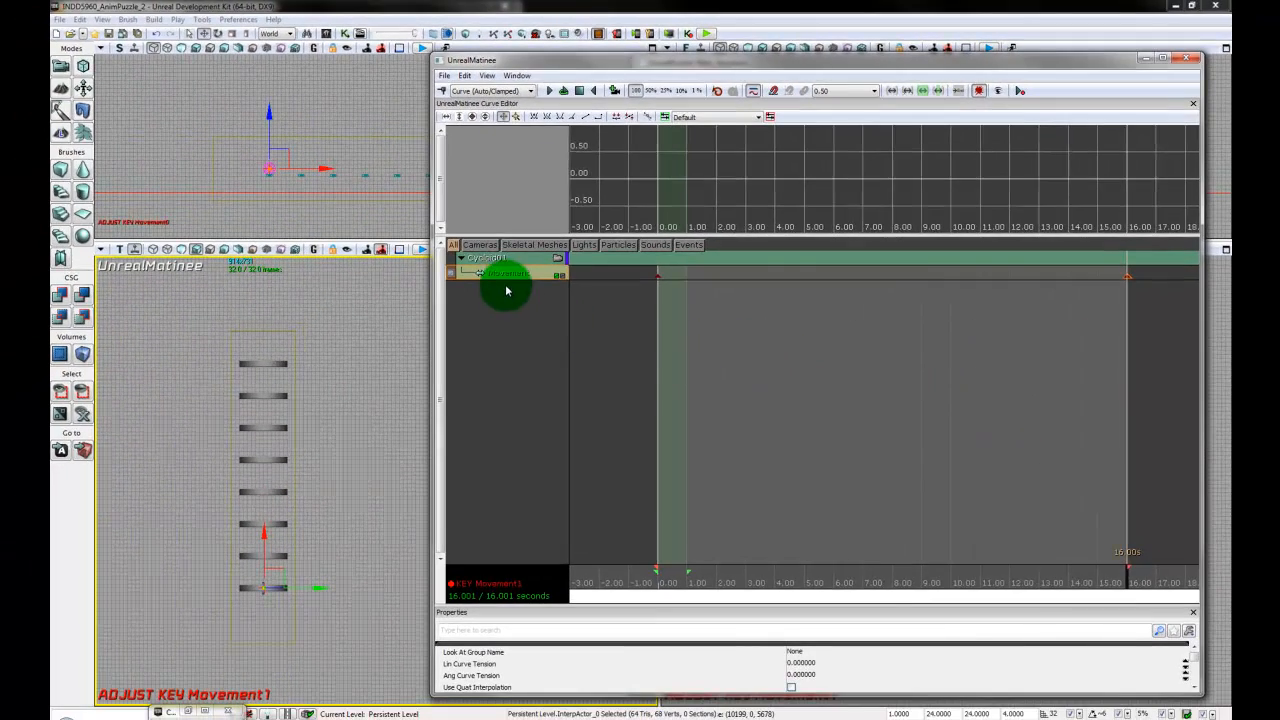
click(659, 277)
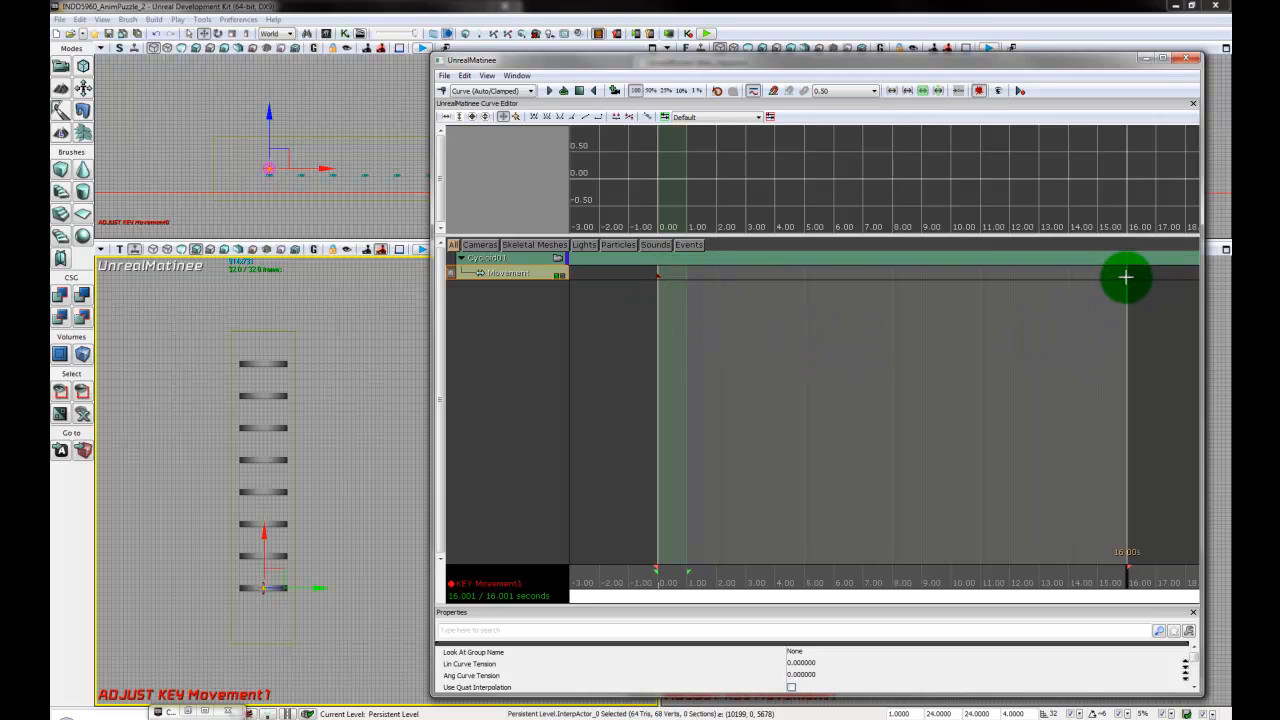
click(1126, 277)
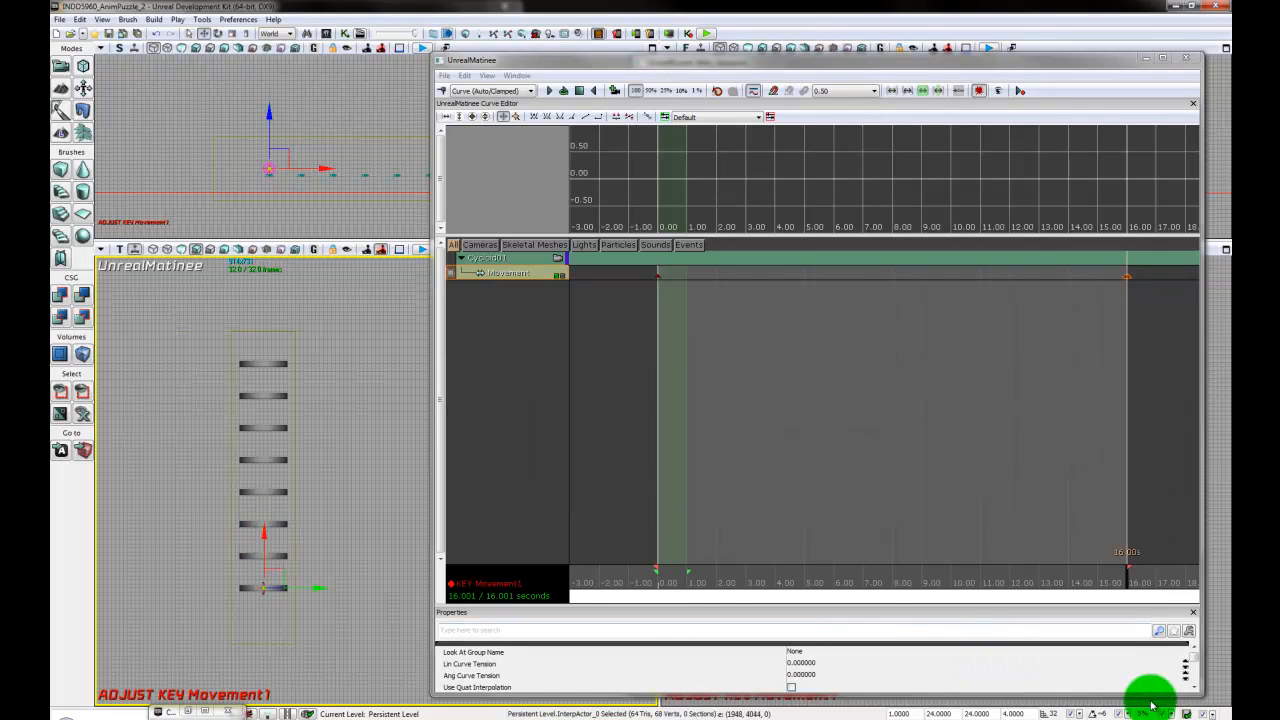
- Set the drag grid snap to 1024 and move the disc to the farthest plank for the 16-second key
click(1082, 712)
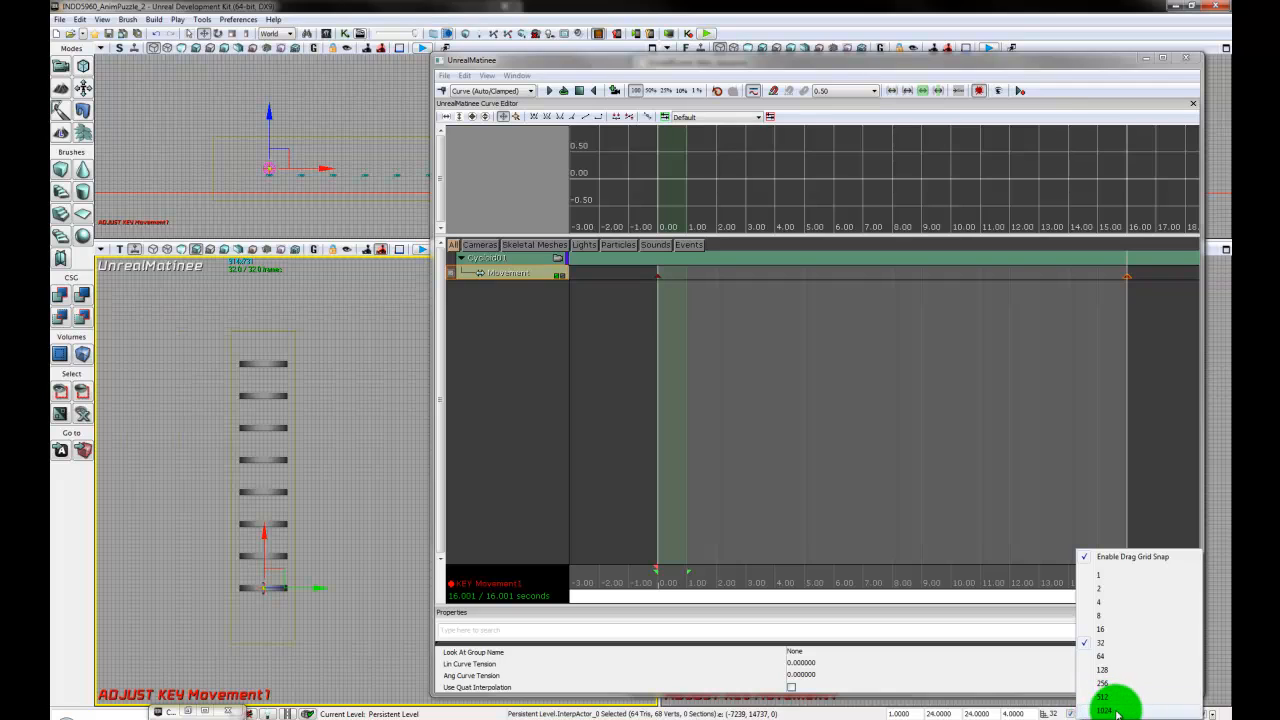
click(1098, 688)
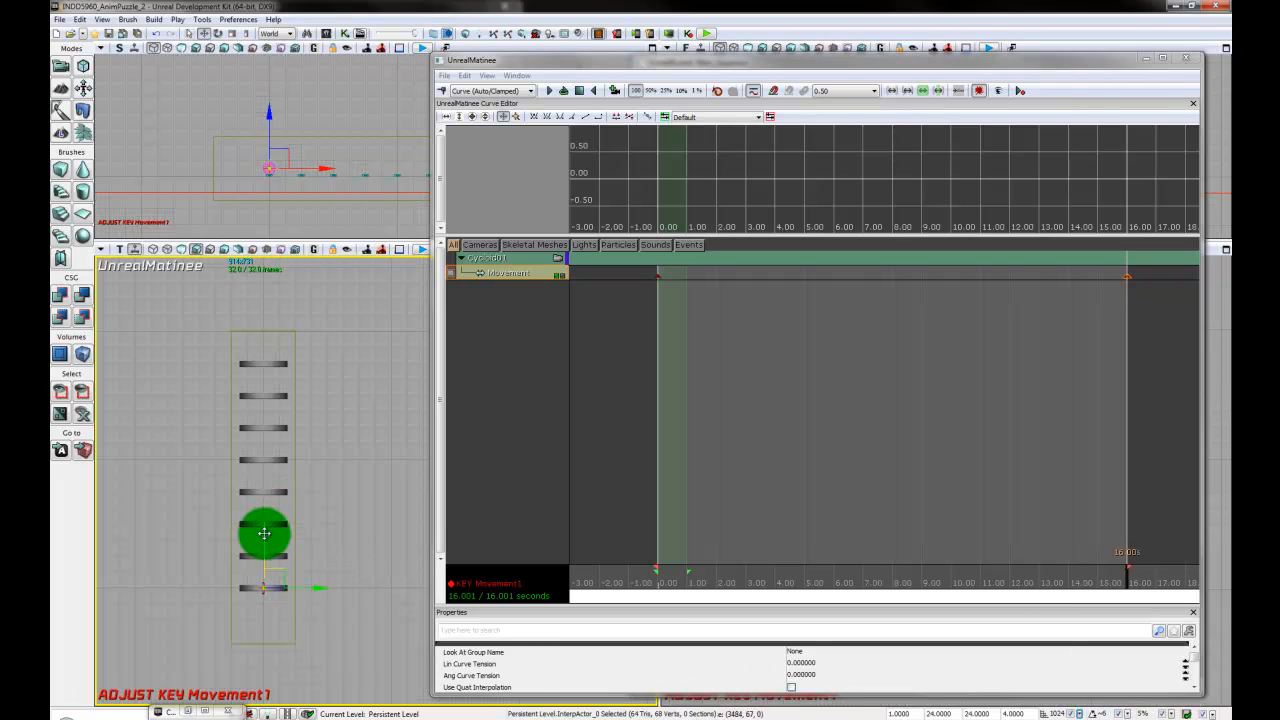
drag(264, 533, 253, 317)
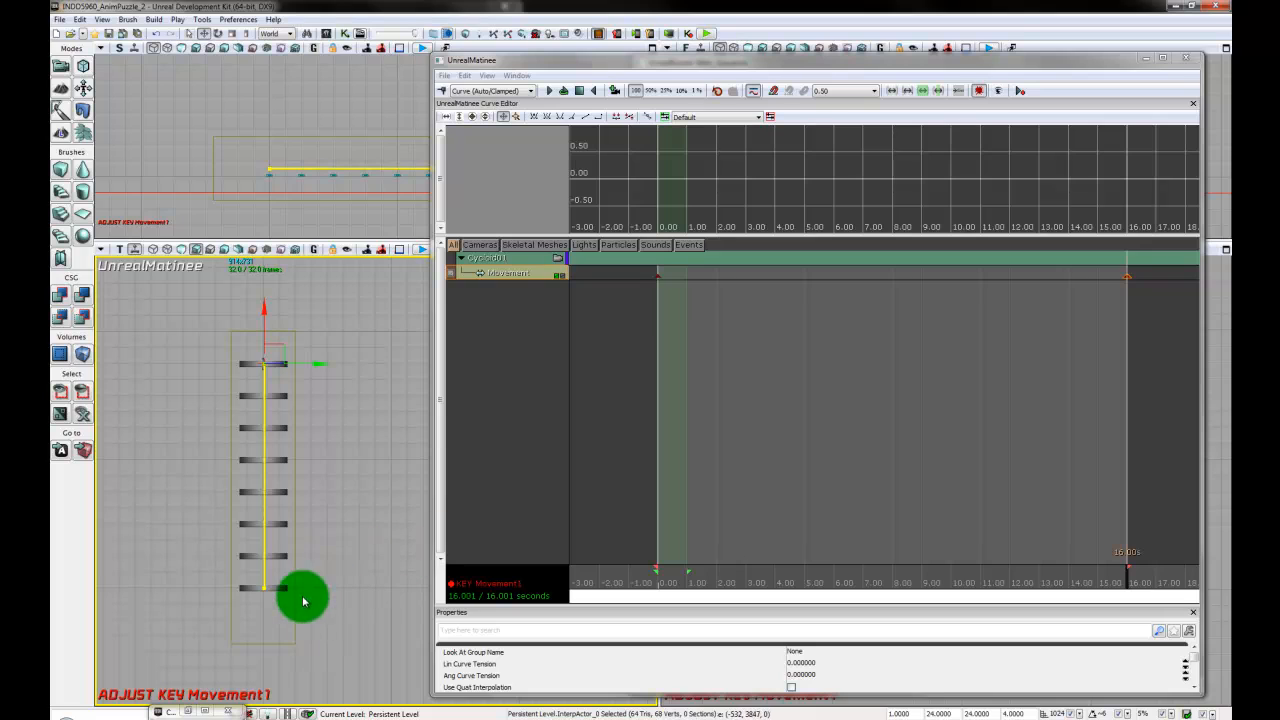
drag(264, 573, 284, 427)
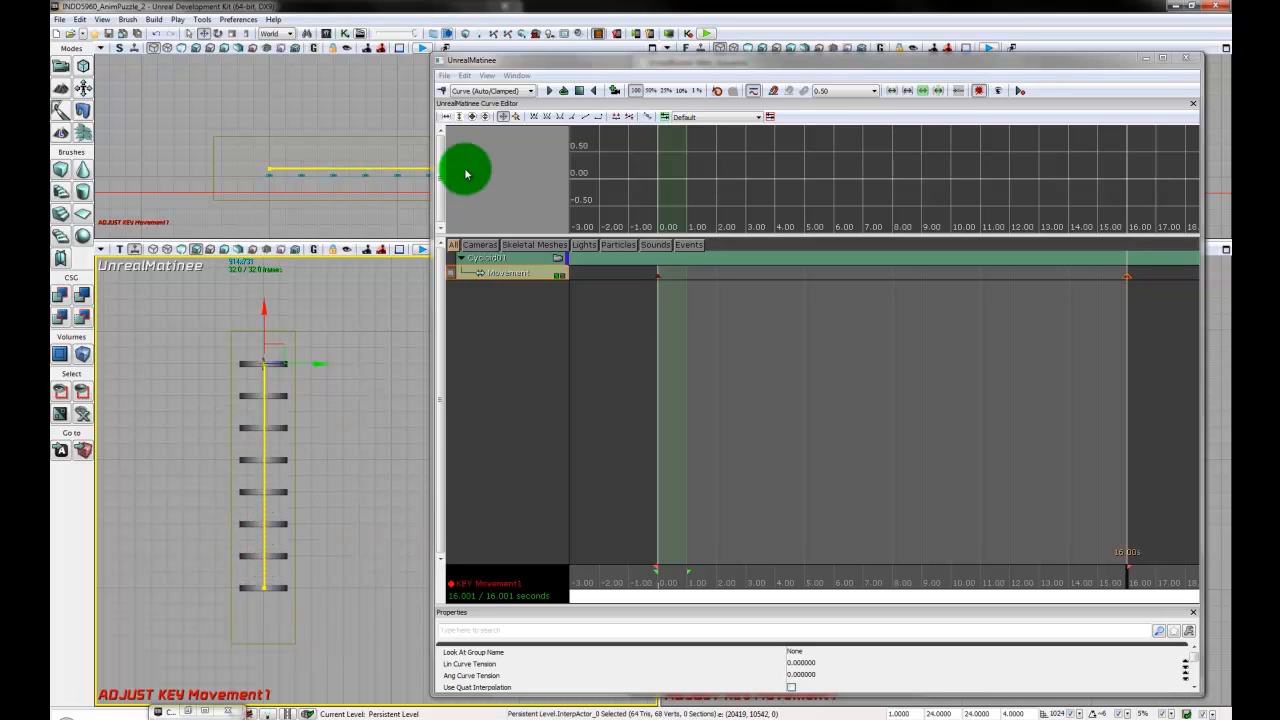
- Examine the disc's movement path along the planks in the side and Top viewports
drag(334, 163, 355, 109)
scroll(213, 165, up, 9)
scroll(214, 165, up, 1)
scroll(303, 131, up, 4)
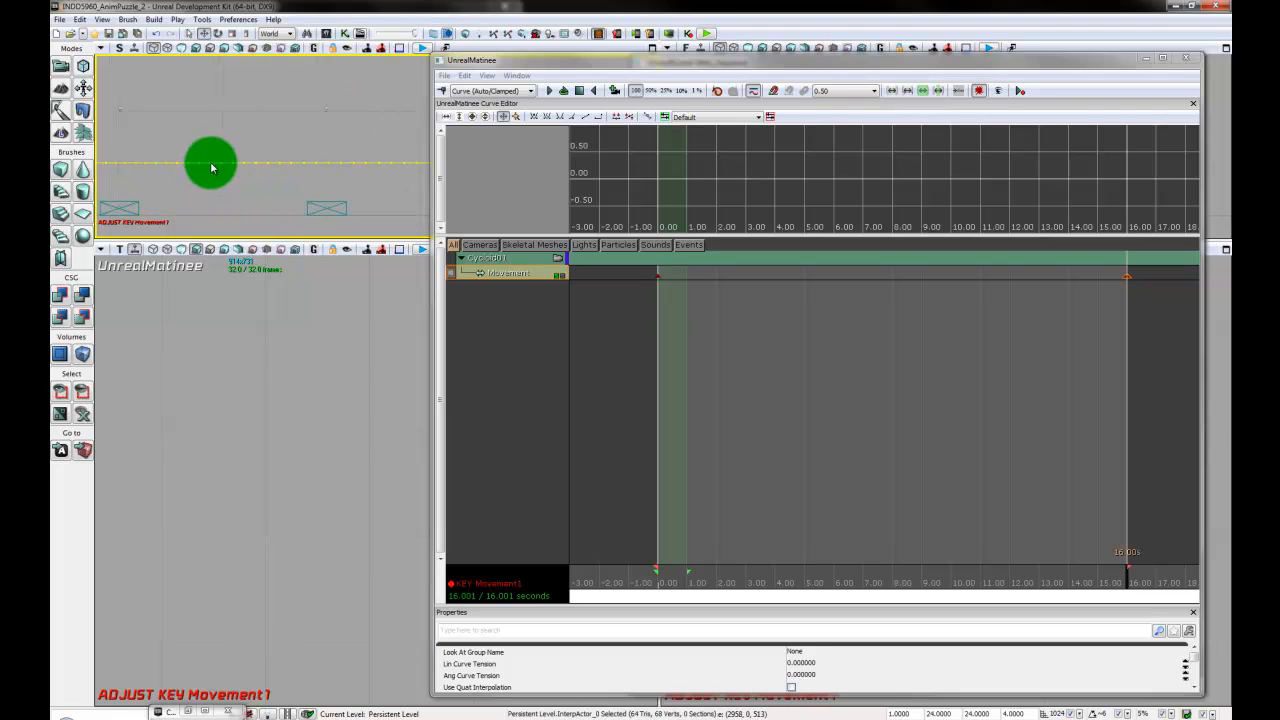
drag(211, 168, 284, 207)
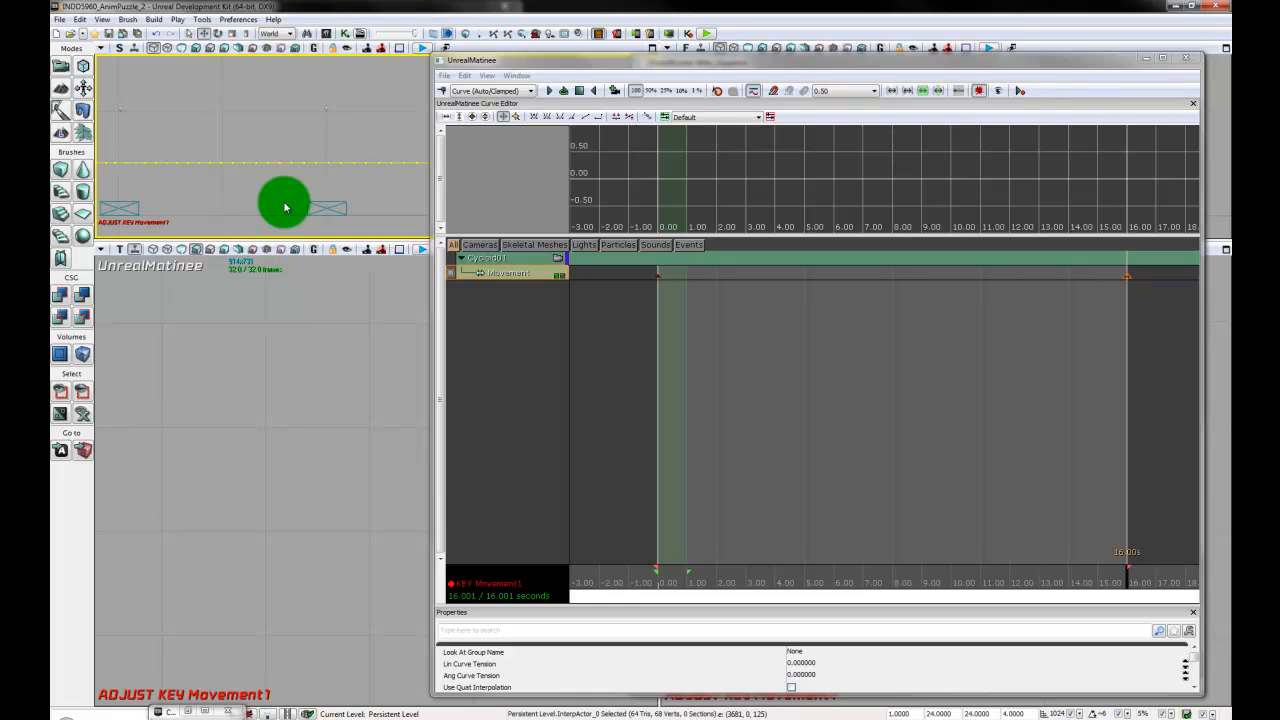
scroll(362, 479, down, 9)
right_drag(377, 470, 397, 482)
scroll(385, 472, down, 5)
right_drag(361, 366, 360, 440)
scroll(360, 470, down, 1)
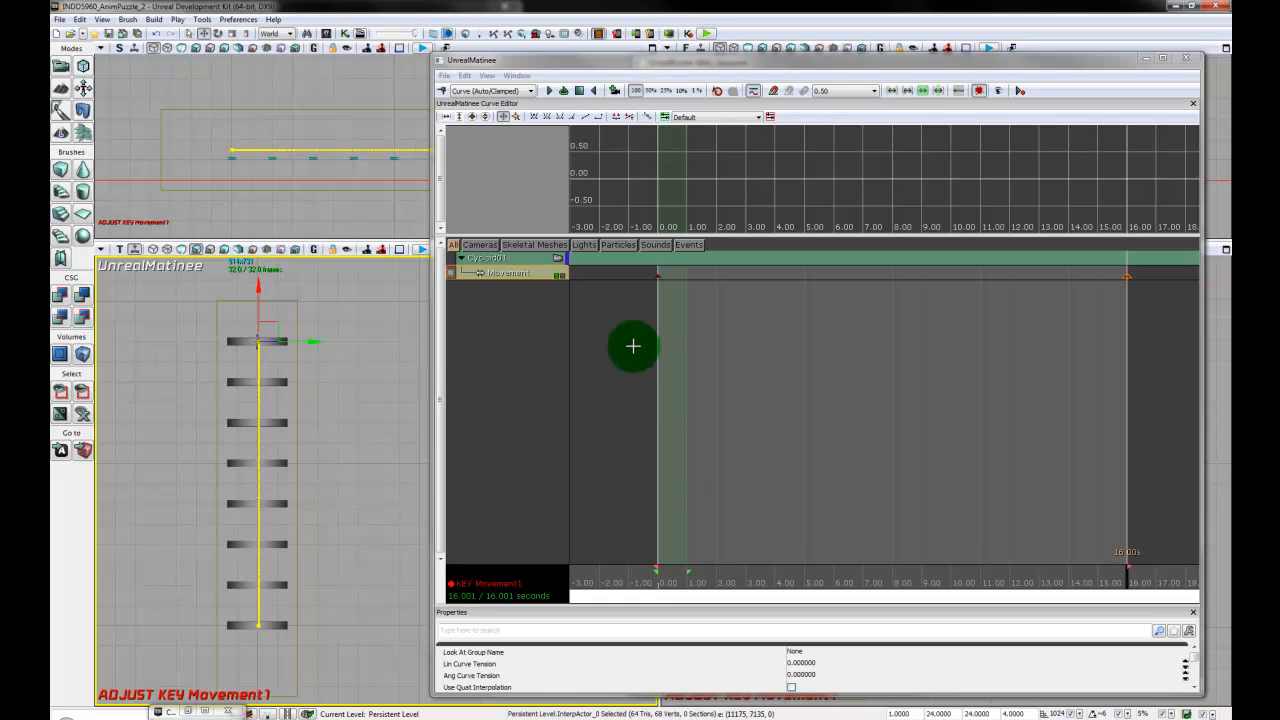
- Select the 0-second key, show the Movement track in an enlarged Curve Editor and fit its curve to view
click(658, 277)
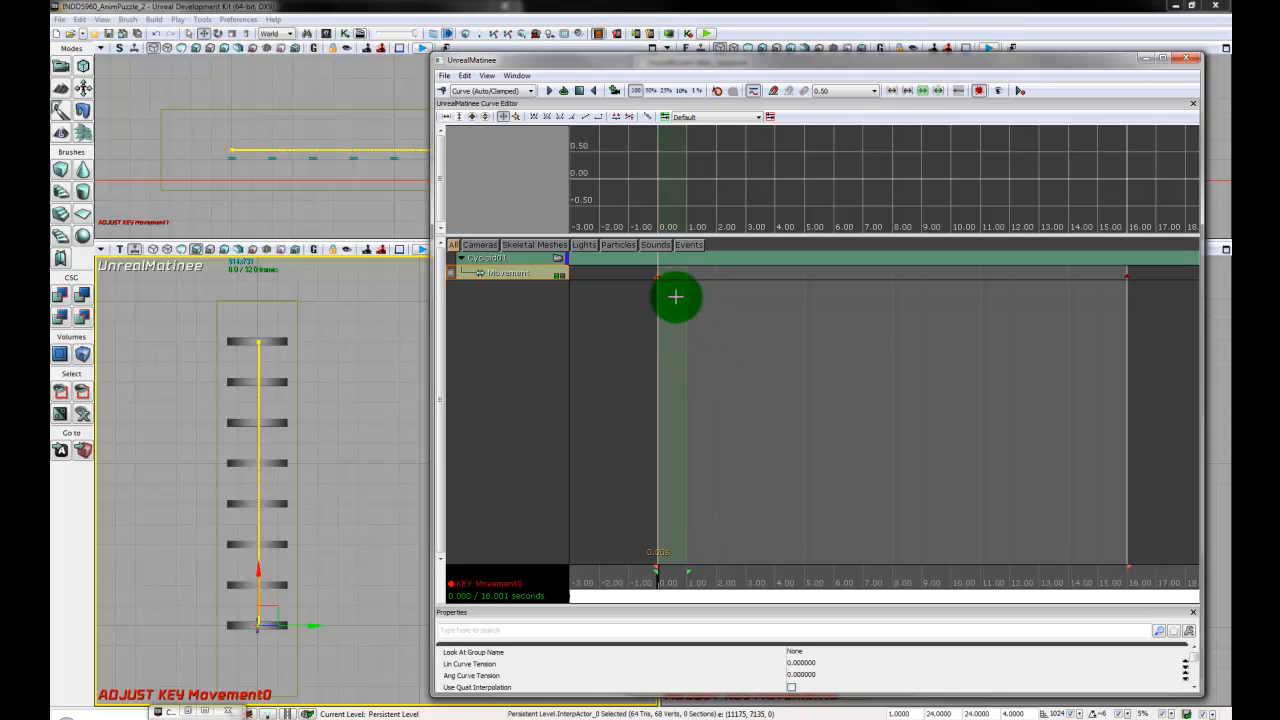
click(560, 276)
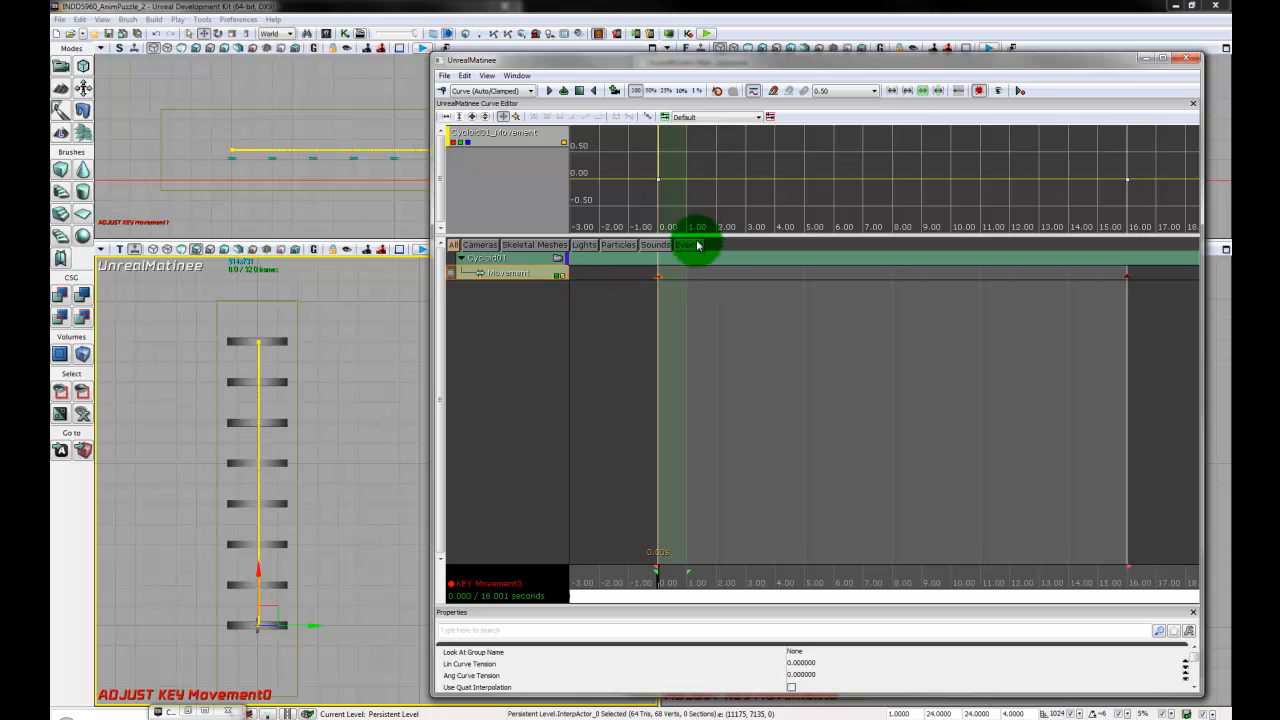
drag(700, 236, 697, 356)
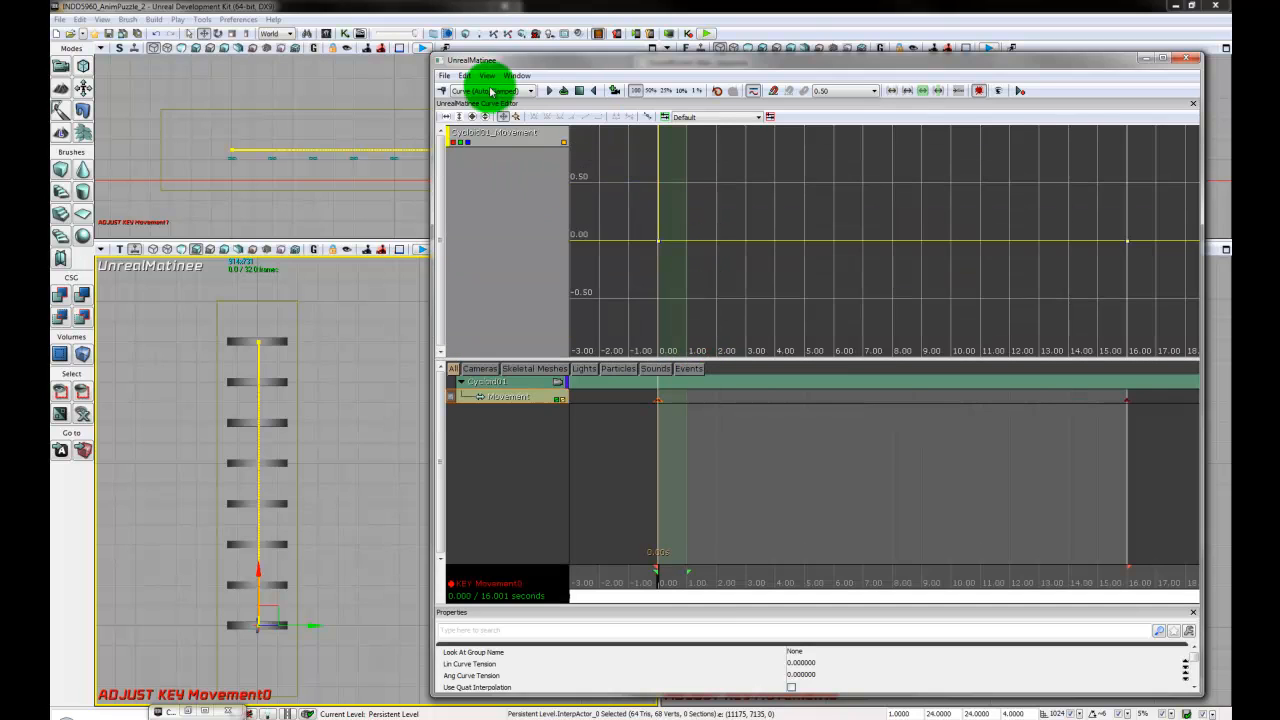
click(459, 120)
click(447, 116)
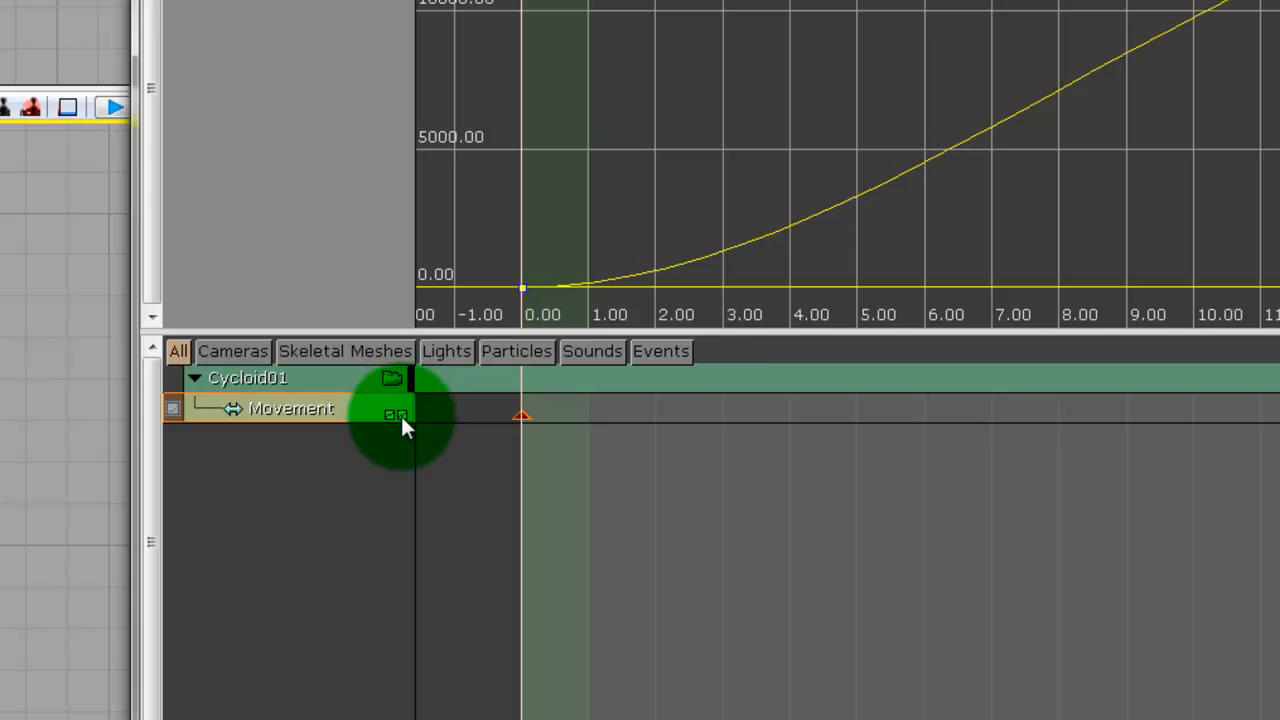
- Toggle the Movement track's curve off and on again in the Curve Editor
click(398, 414)
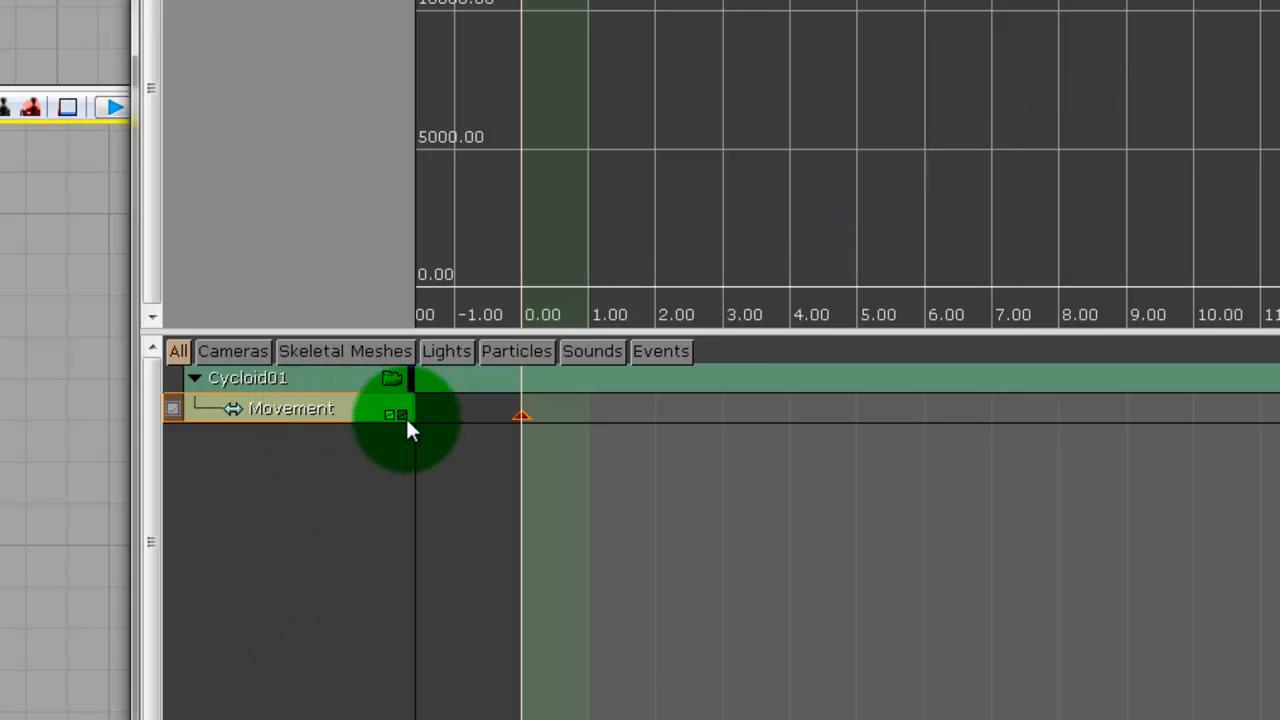
click(403, 414)
click(403, 414)
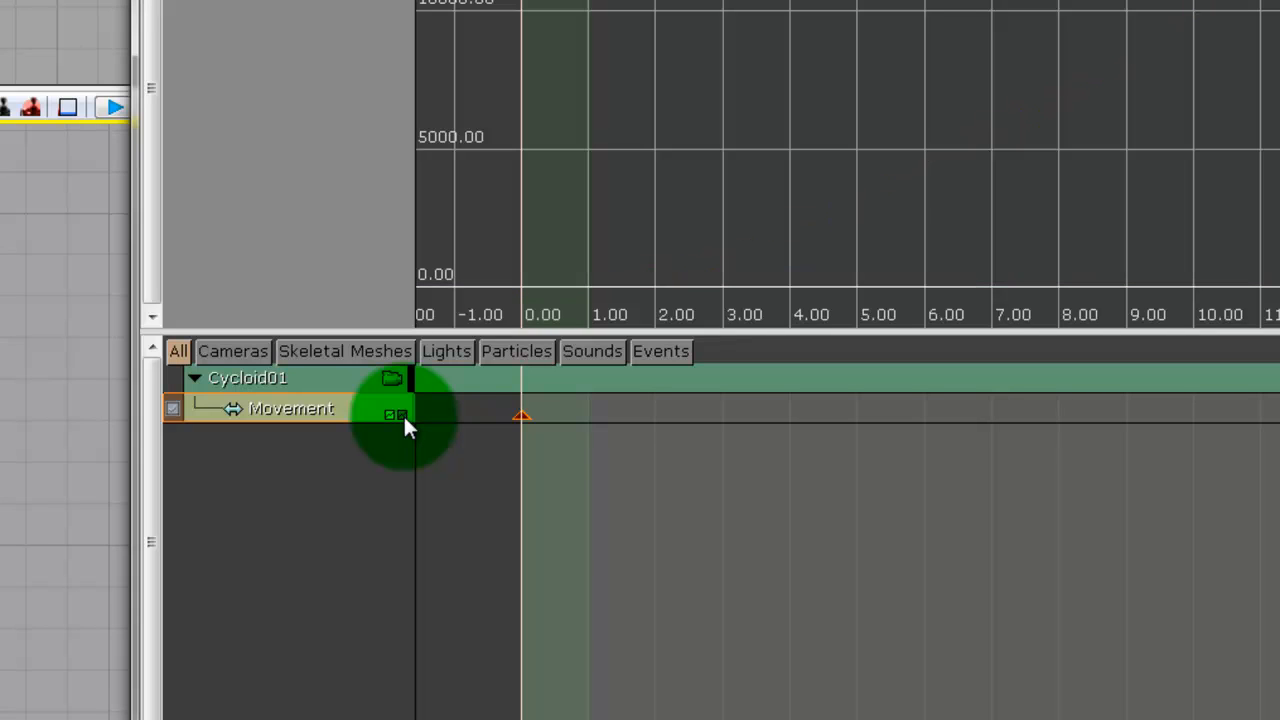
click(403, 414)
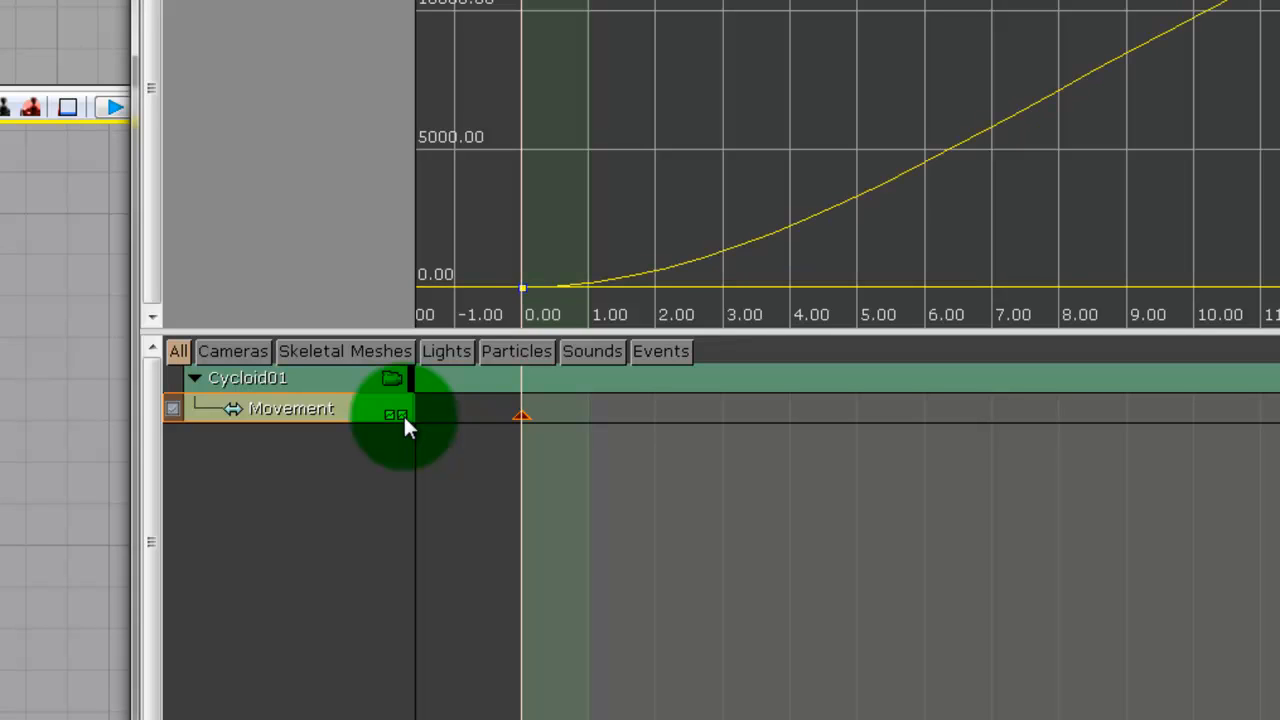
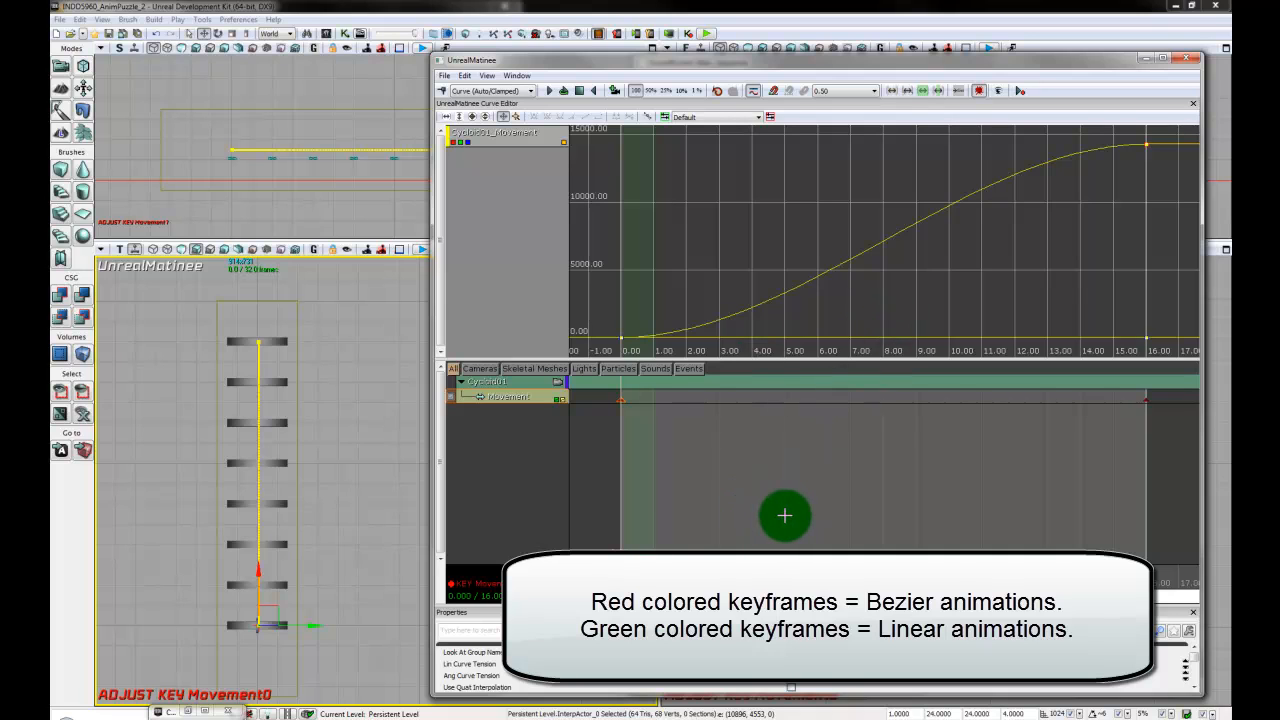
- Set the interpolation mode of the Movement track's 0-second key to Linear
right_click(622, 400)
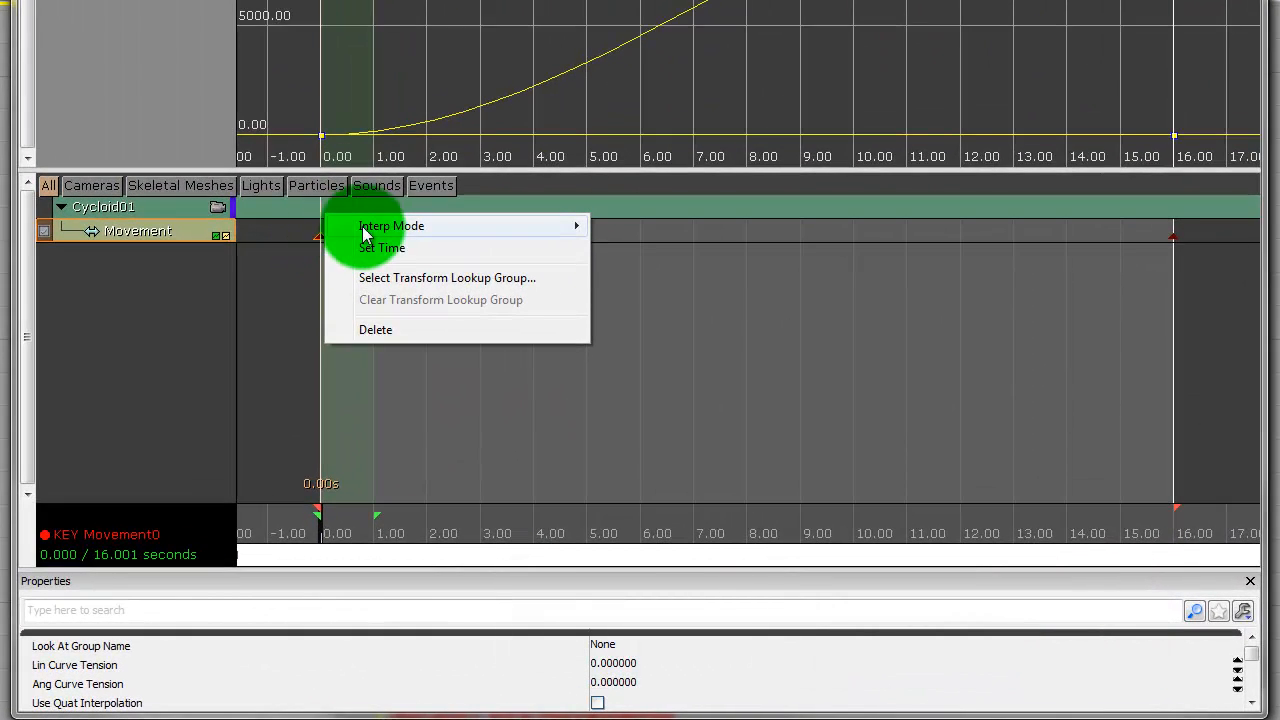
mouse_move(420, 231)
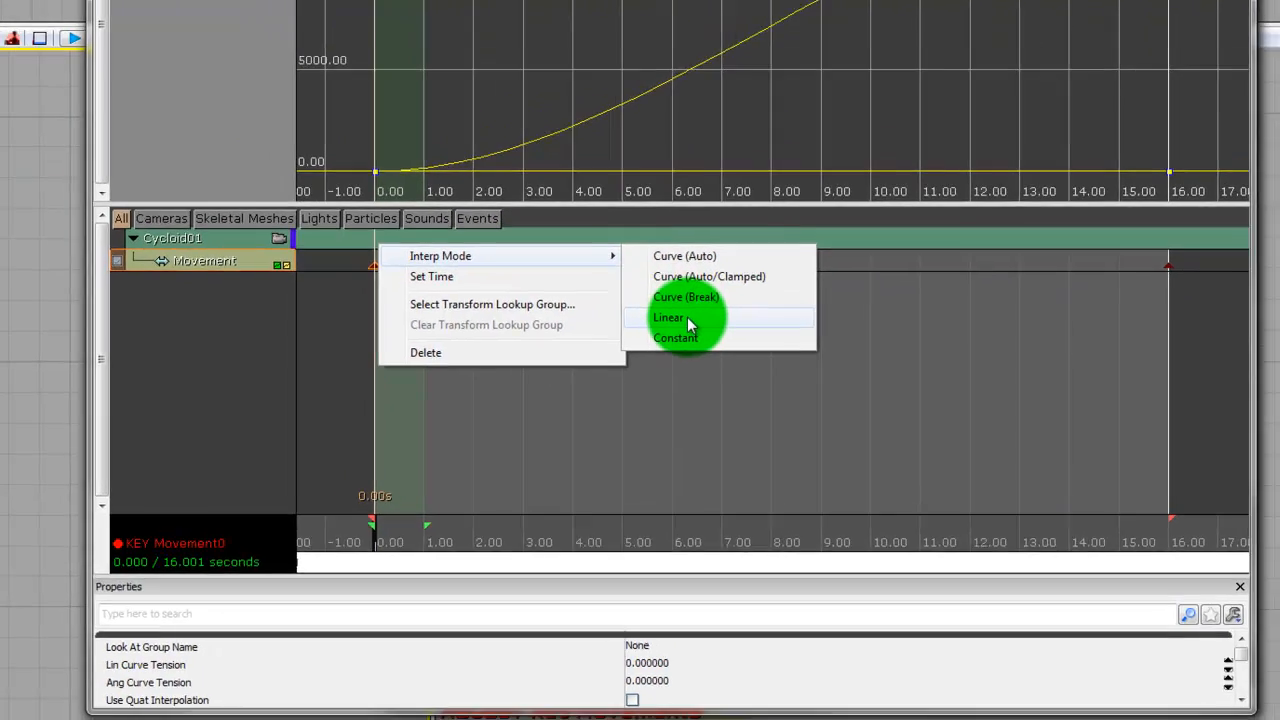
click(659, 299)
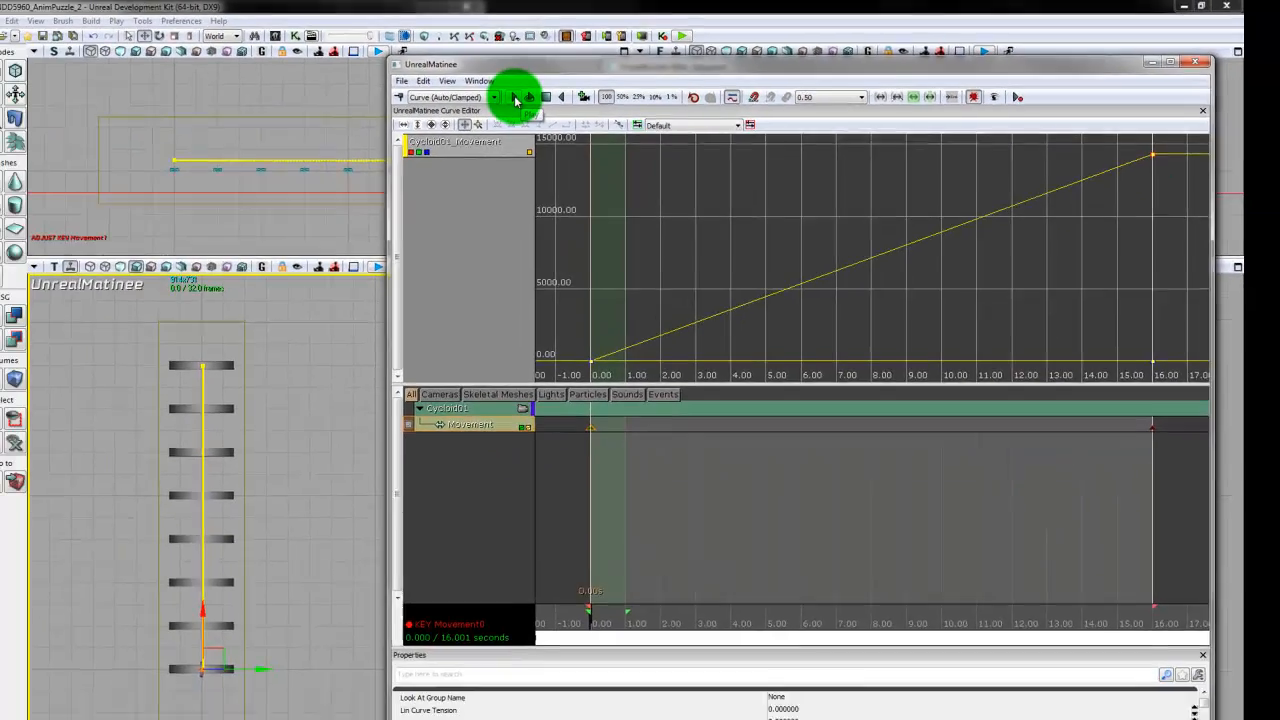
- Play the disc's animation in the Top viewport up to the farthest plank, and reset playback to the start
click(515, 97)
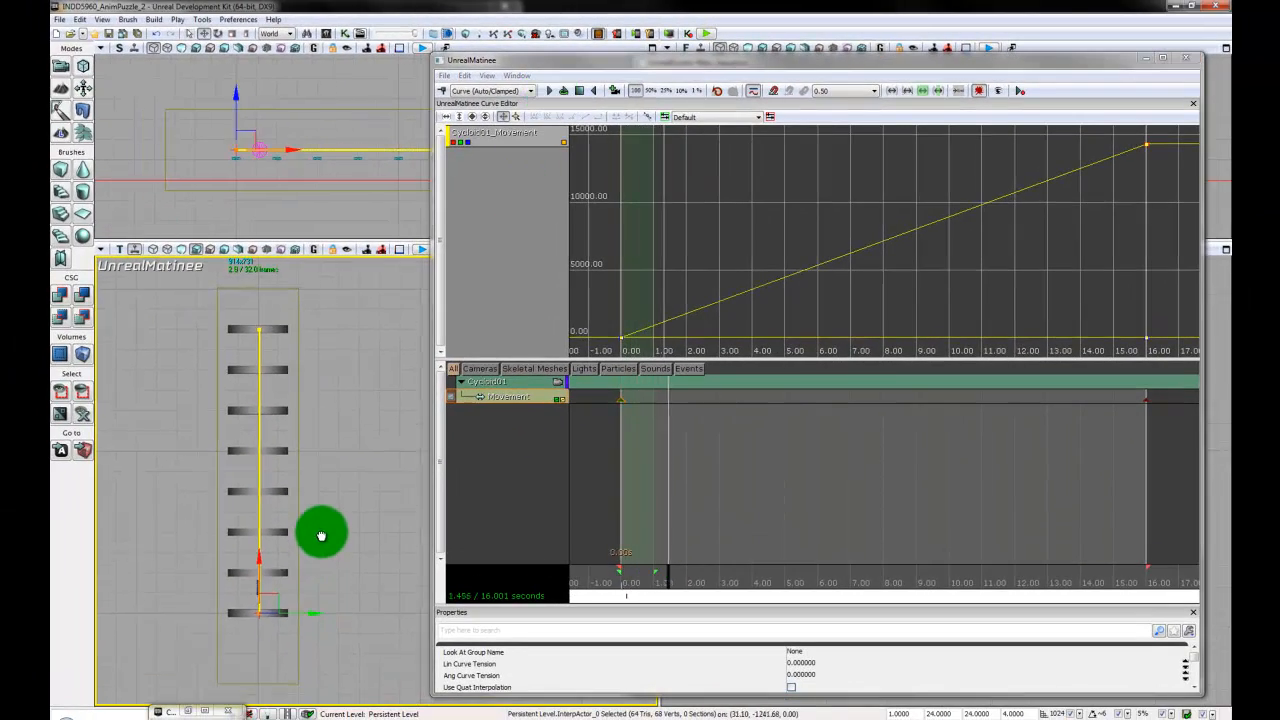
scroll(336, 486, up, 7)
drag(321, 536, 348, 468)
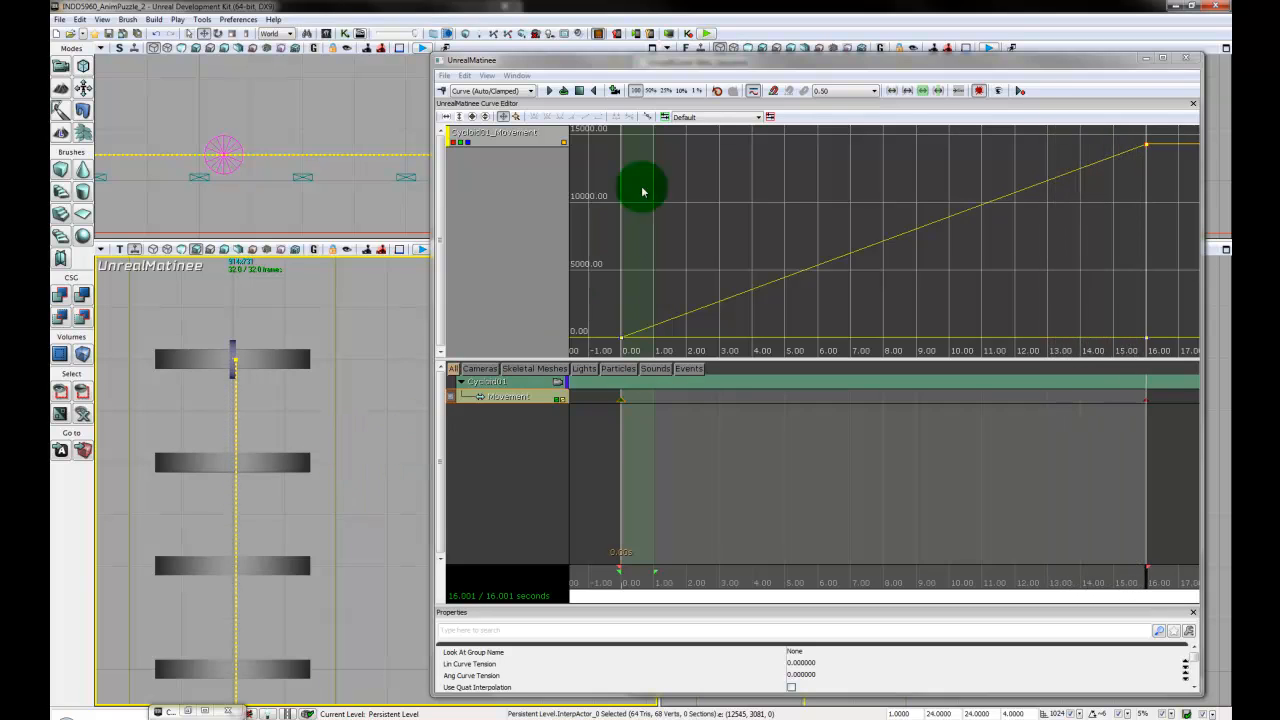
click(580, 92)
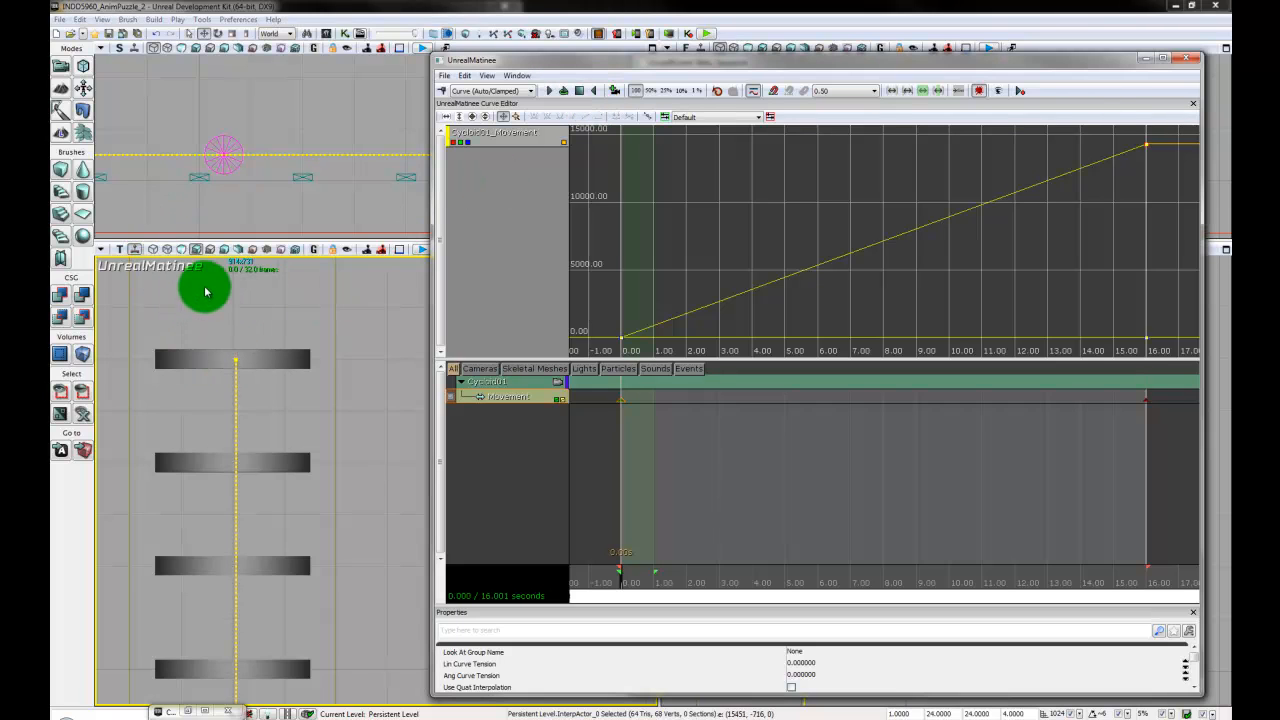
- Switch the Top viewport to Perspective with the disc and planks in view, and preview the looping section
click(120, 251)
click(120, 253)
click(120, 251)
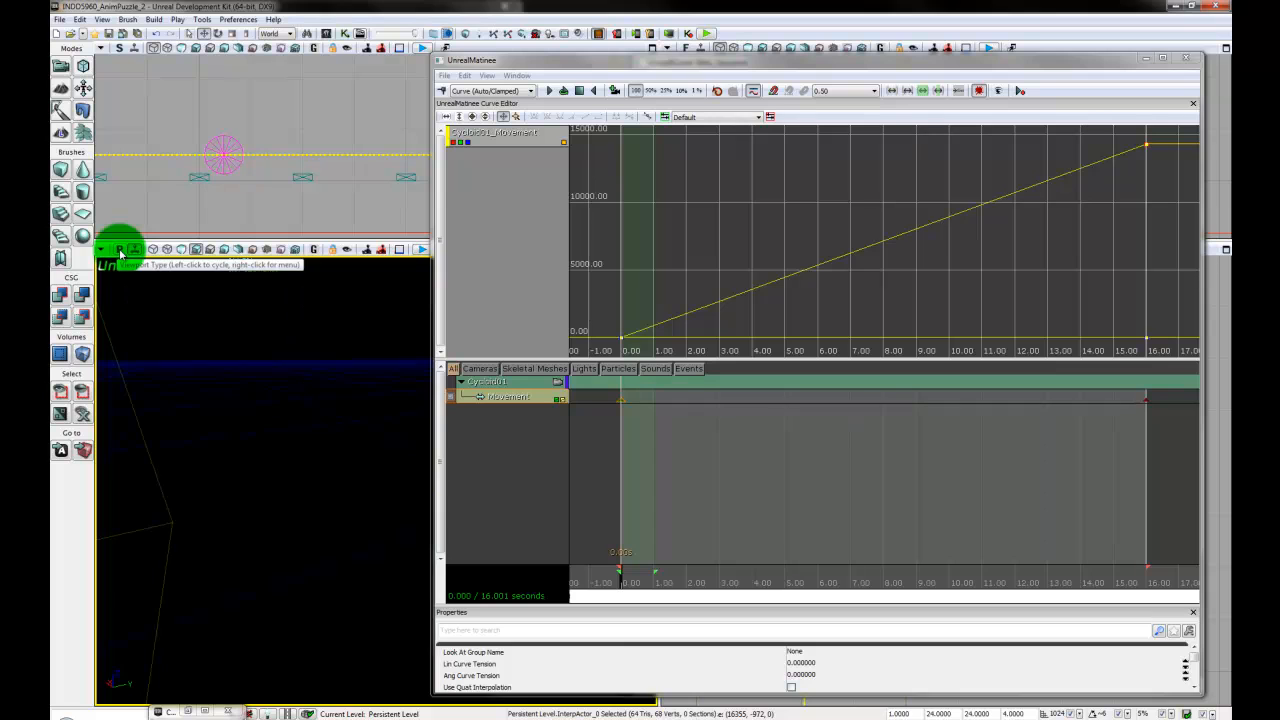
drag(136, 414, 529, 697)
click(545, 93)
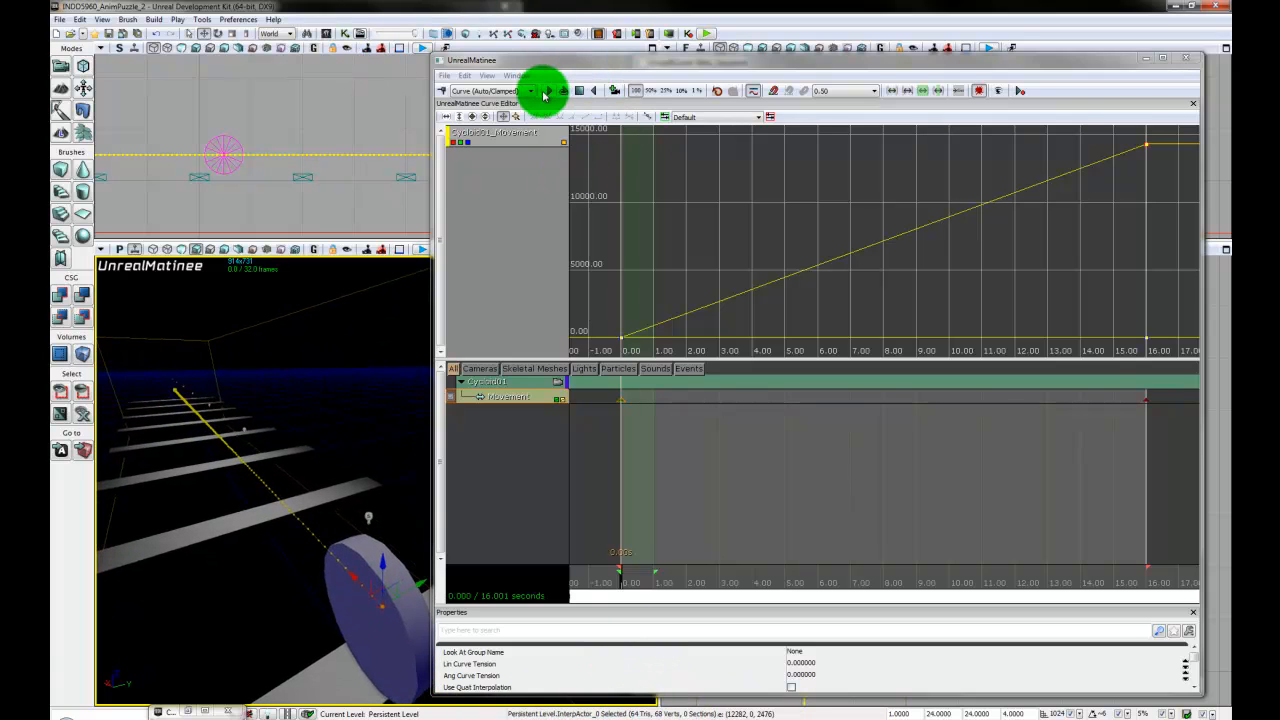
click(565, 91)
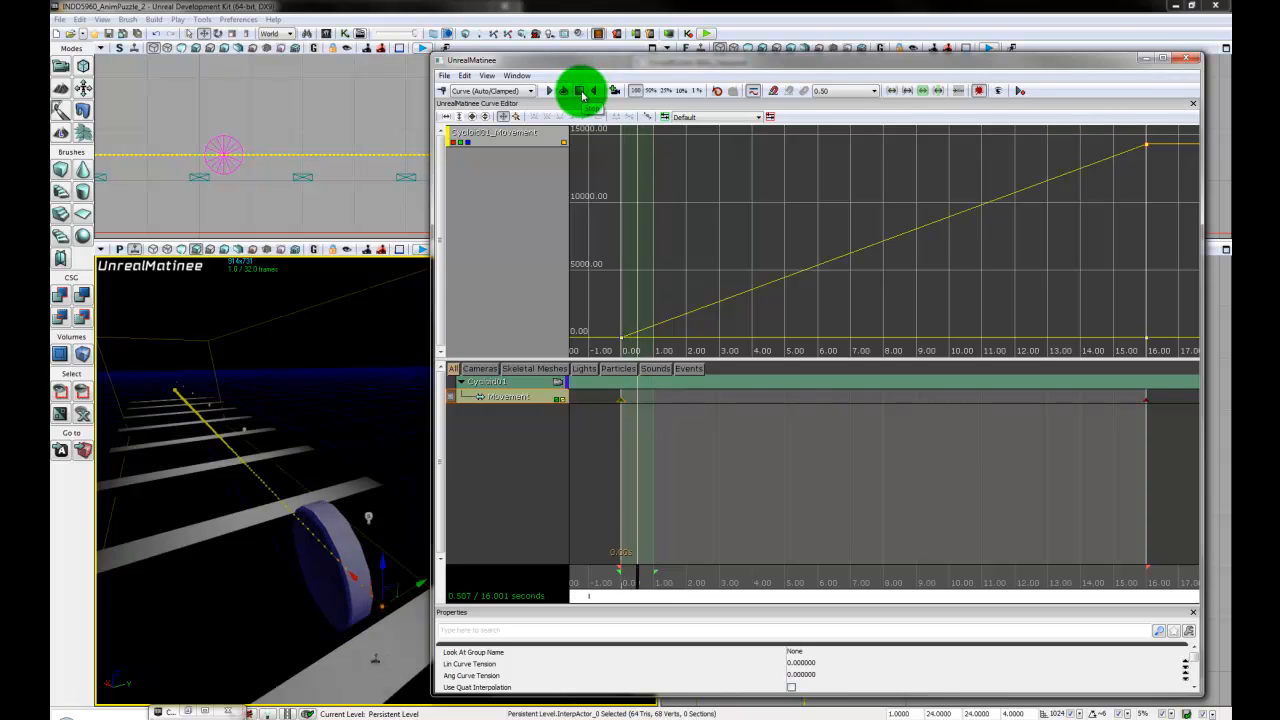
click(580, 91)
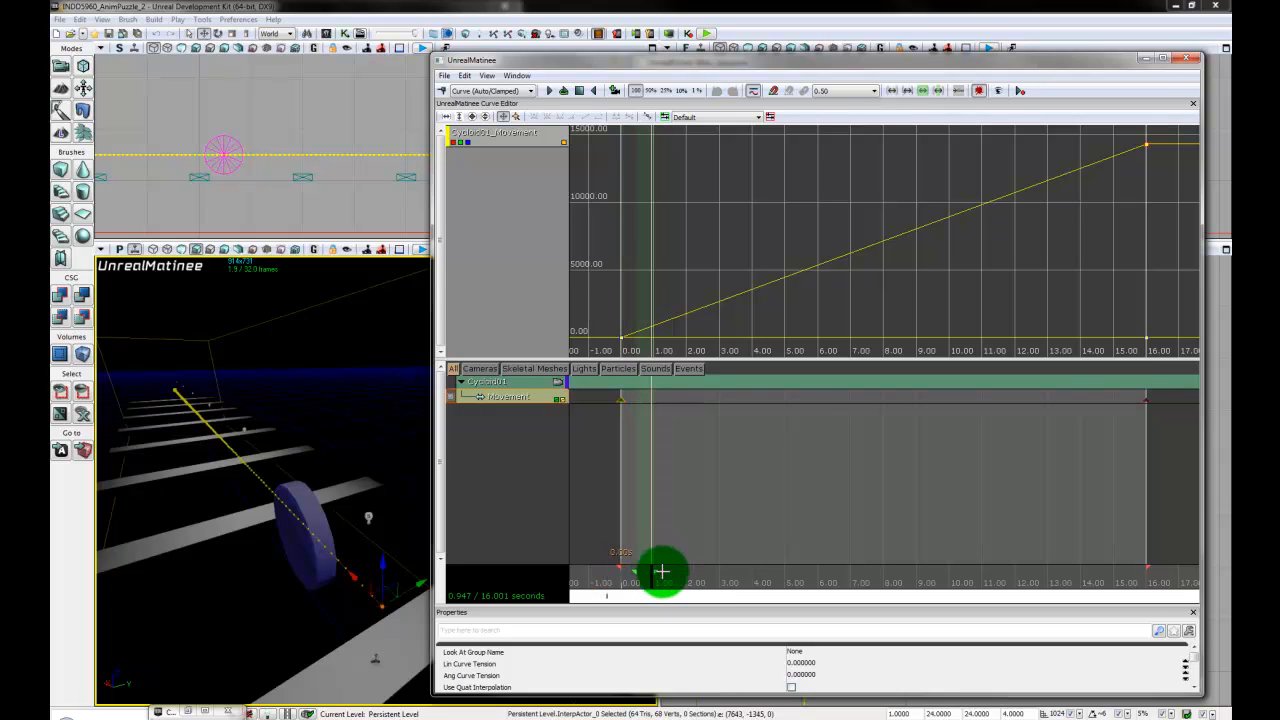
- Move the loop section's markers to span about 3 to 7 seconds on the Matinee timeline
drag(662, 572, 782, 572)
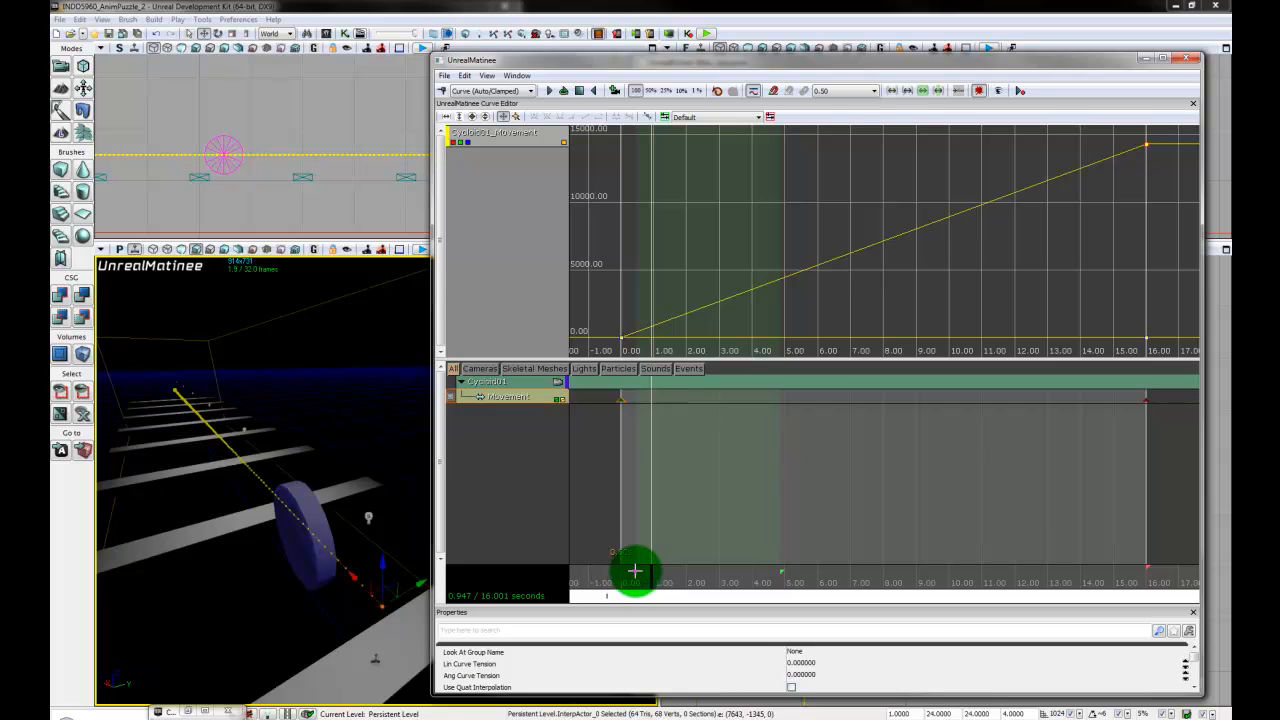
drag(634, 571, 724, 567)
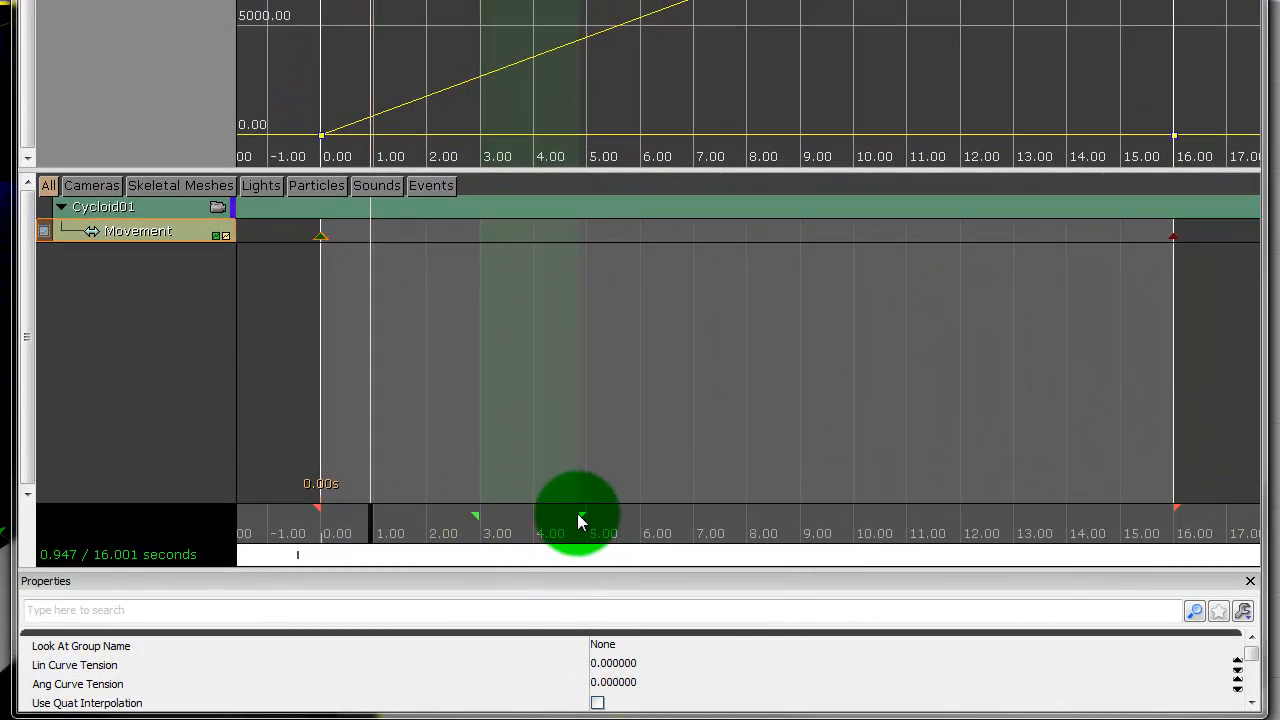
mouse_move(582, 513)
mouse_down()
mouse_move(757, 503)
mouse_move(1114, 520)
mouse_move(680, 520)
mouse_move(700, 520)
mouse_move(684, 536)
mouse_move(710, 533)
mouse_up()
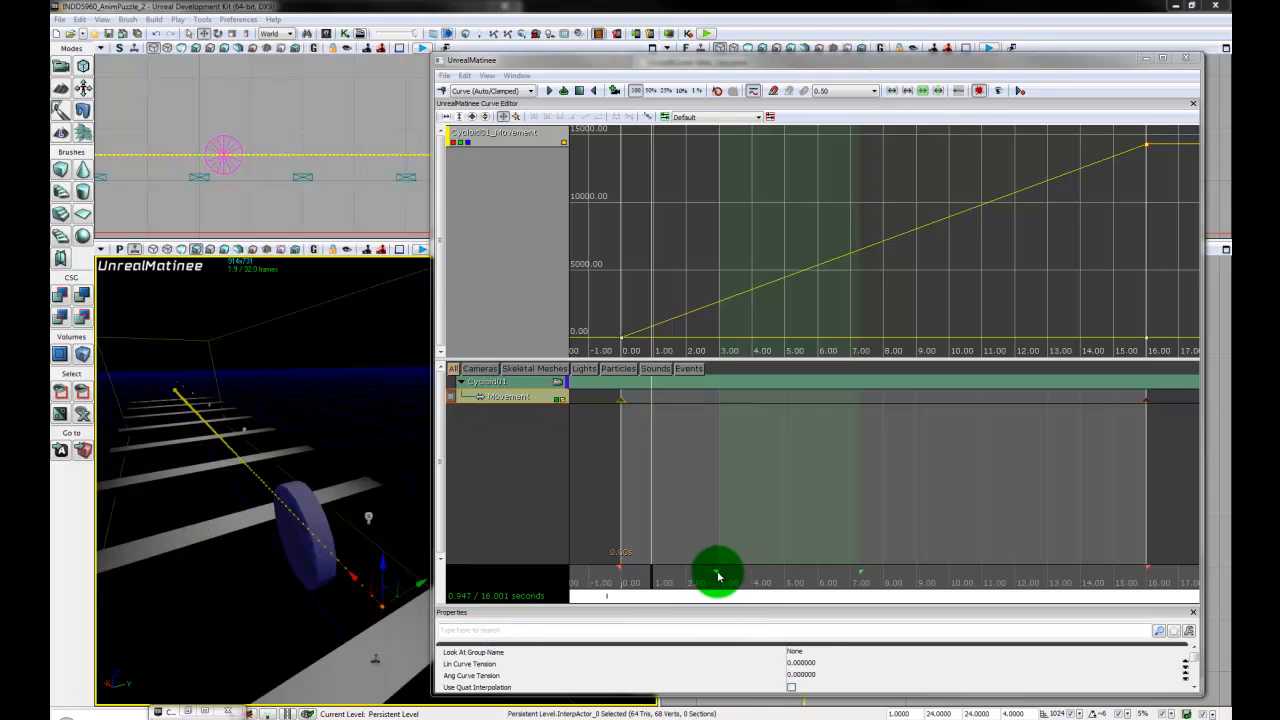
- Extend the loop section to the full 0 to 16 seconds and play it in a loop from the start
drag(715, 572, 520, 574)
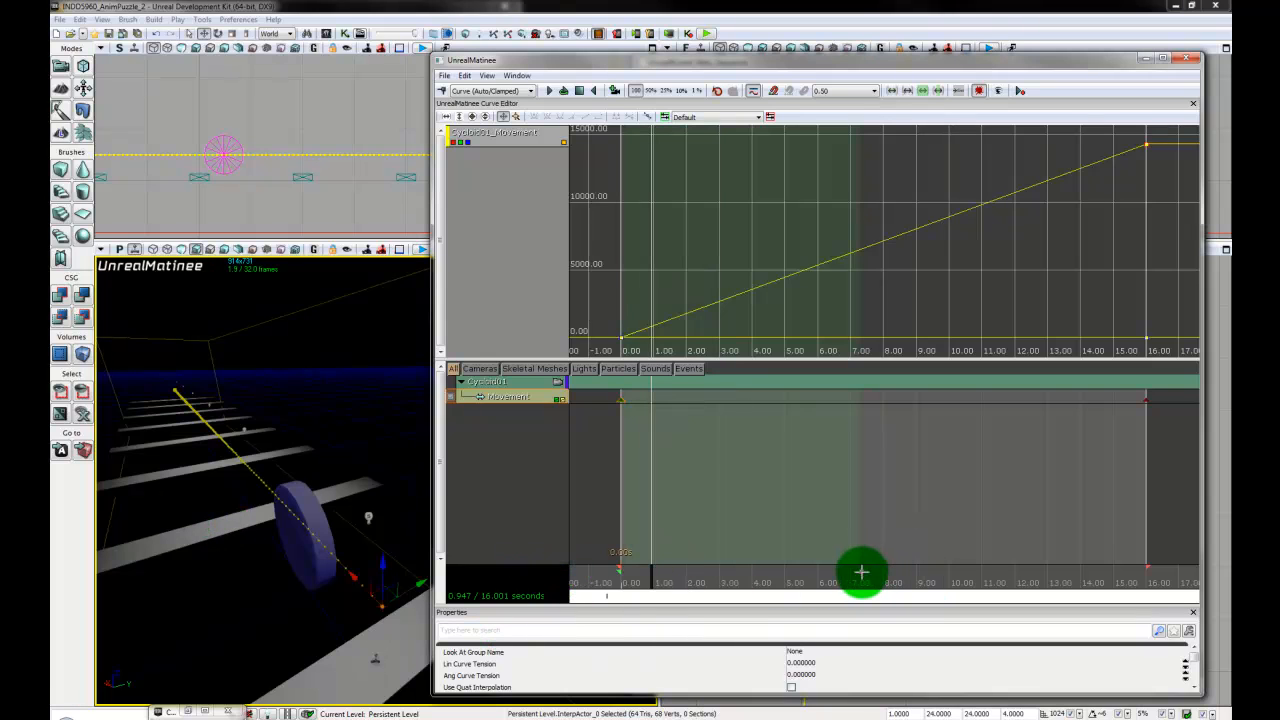
drag(861, 572, 1200, 572)
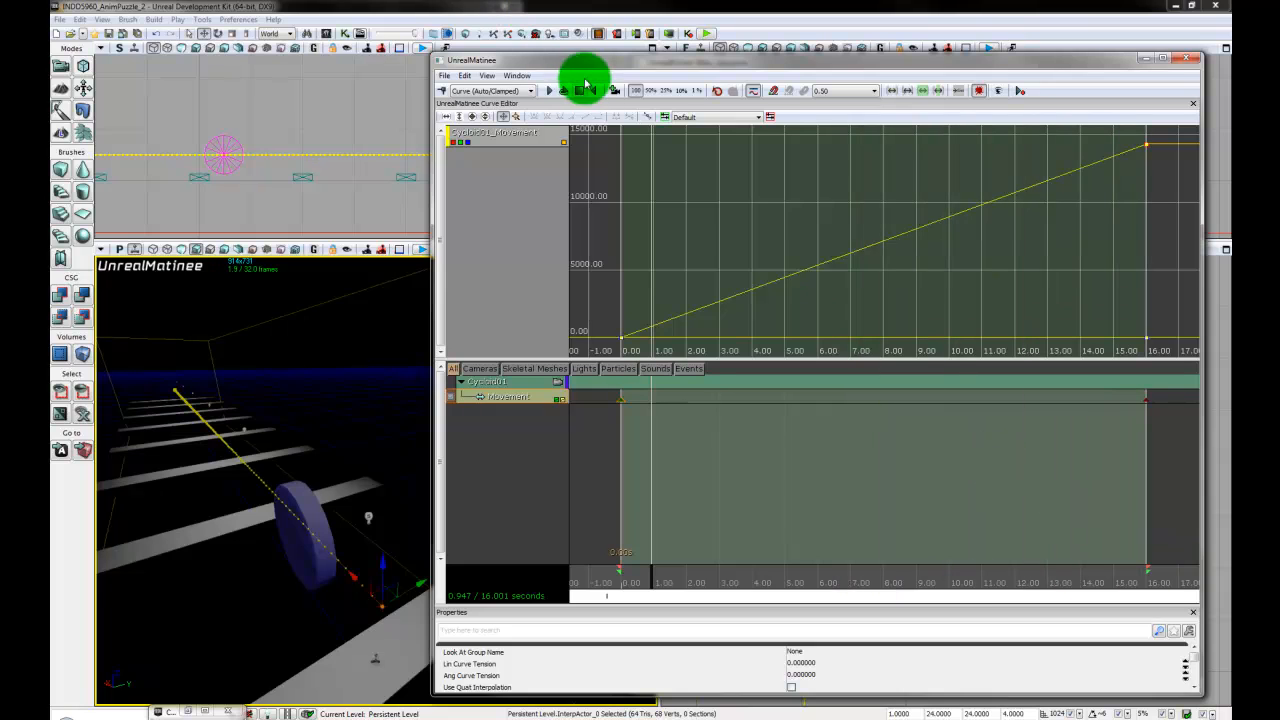
click(578, 94)
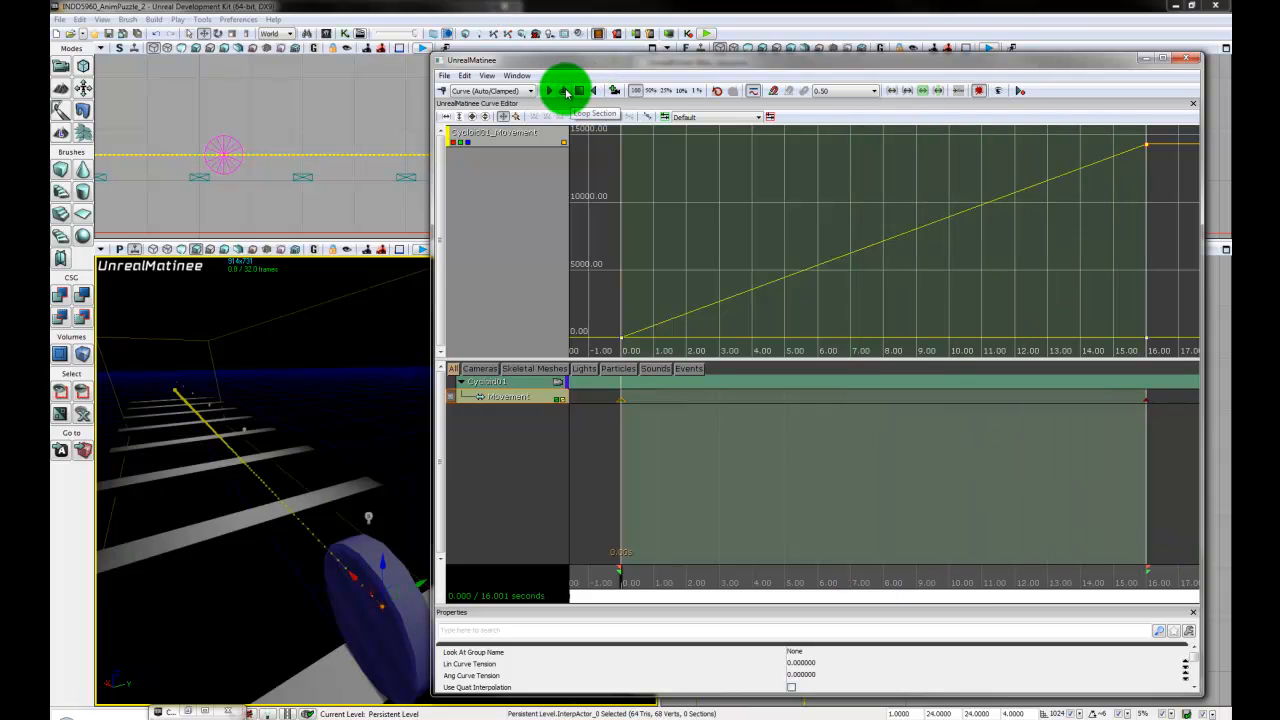
click(566, 92)
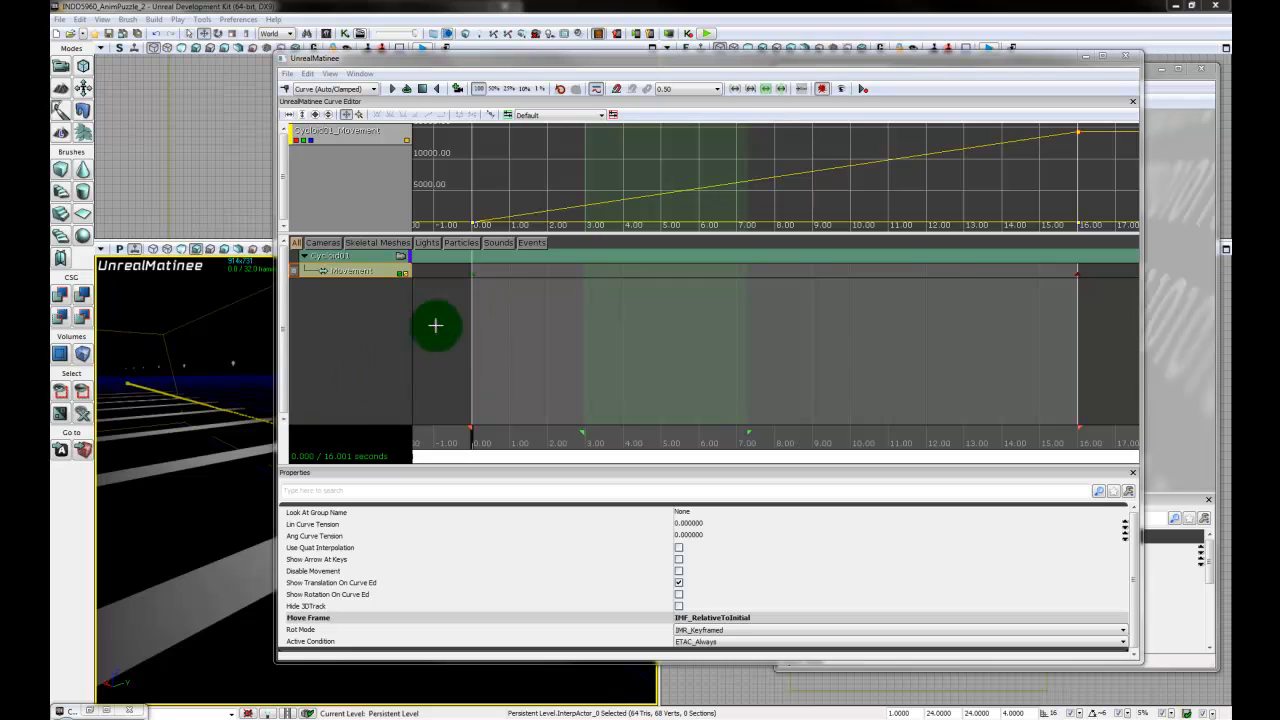
- Narrow the Matinee window to uncover the disc in the Perspective viewport and switch the transform widget to rotation
drag(272, 381, 495, 398)
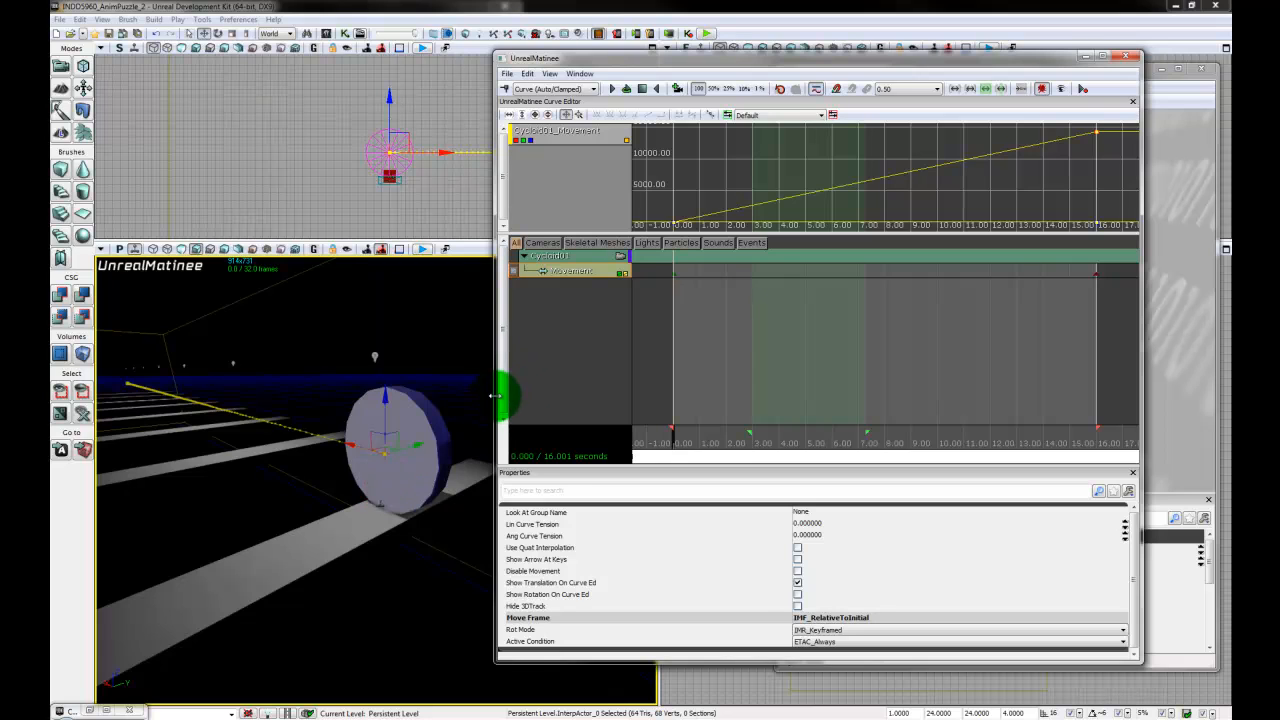
drag(494, 397, 416, 402)
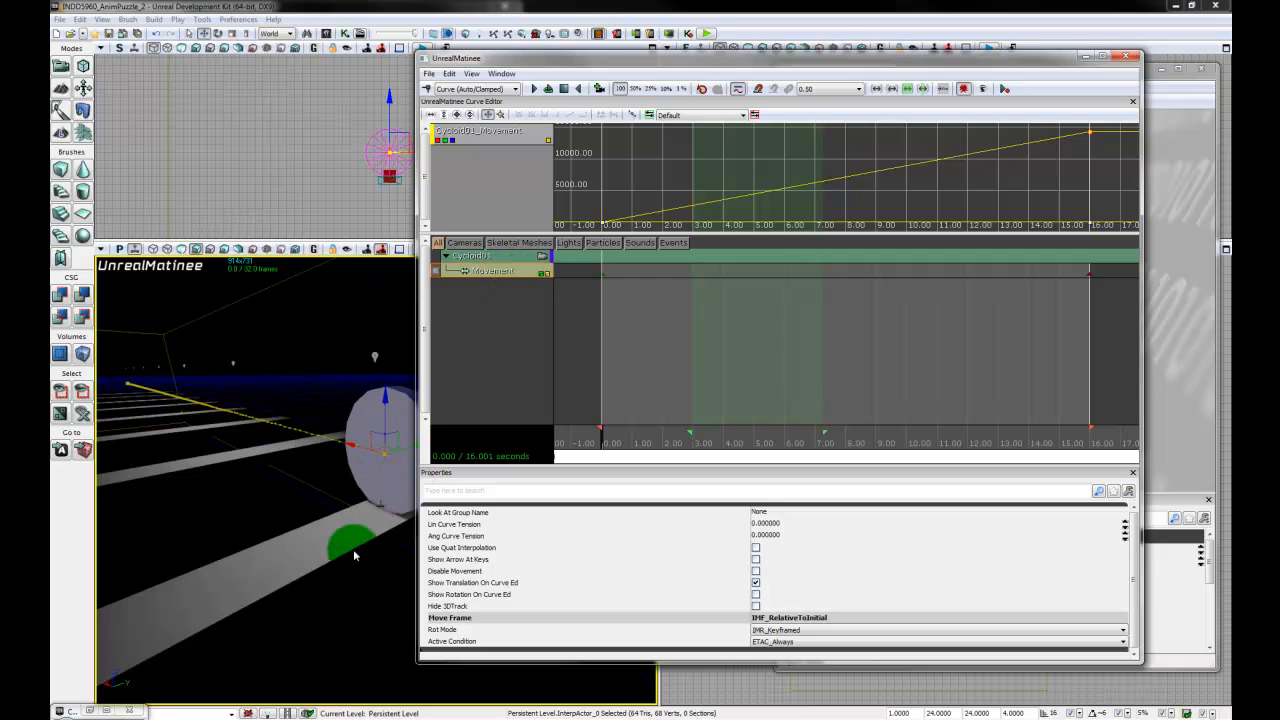
click(388, 486)
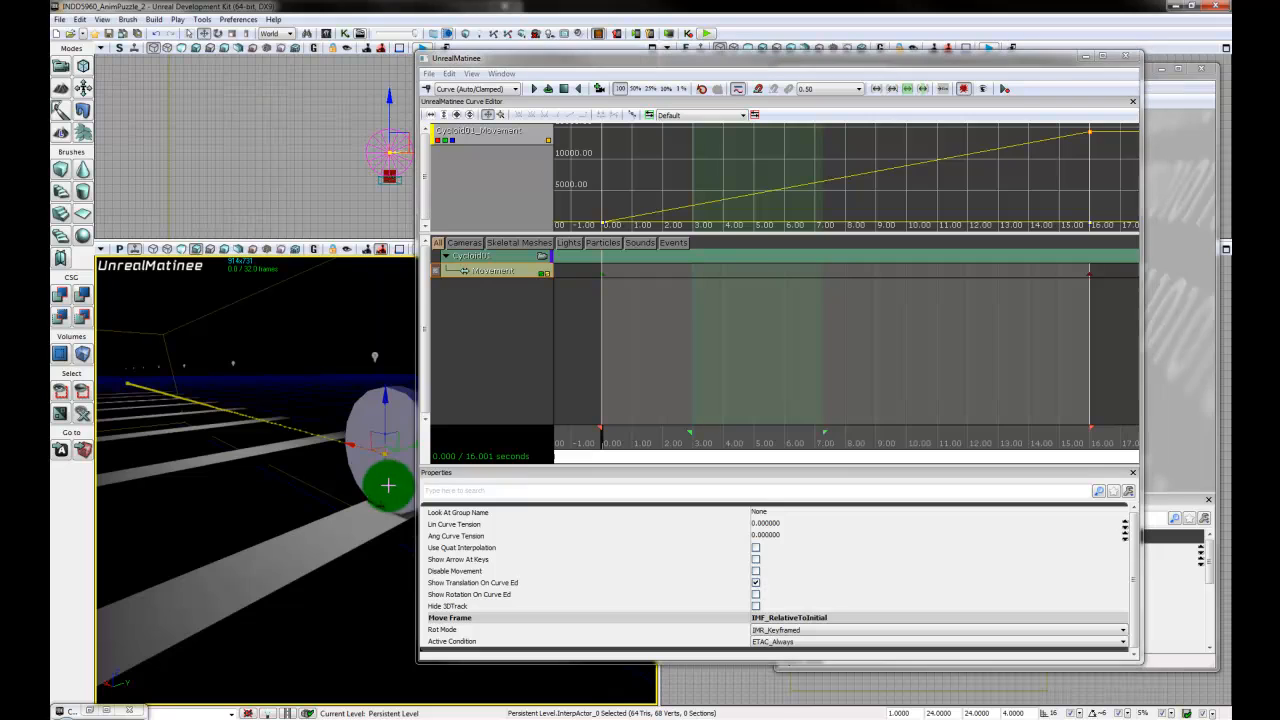
drag(388, 486, 397, 486)
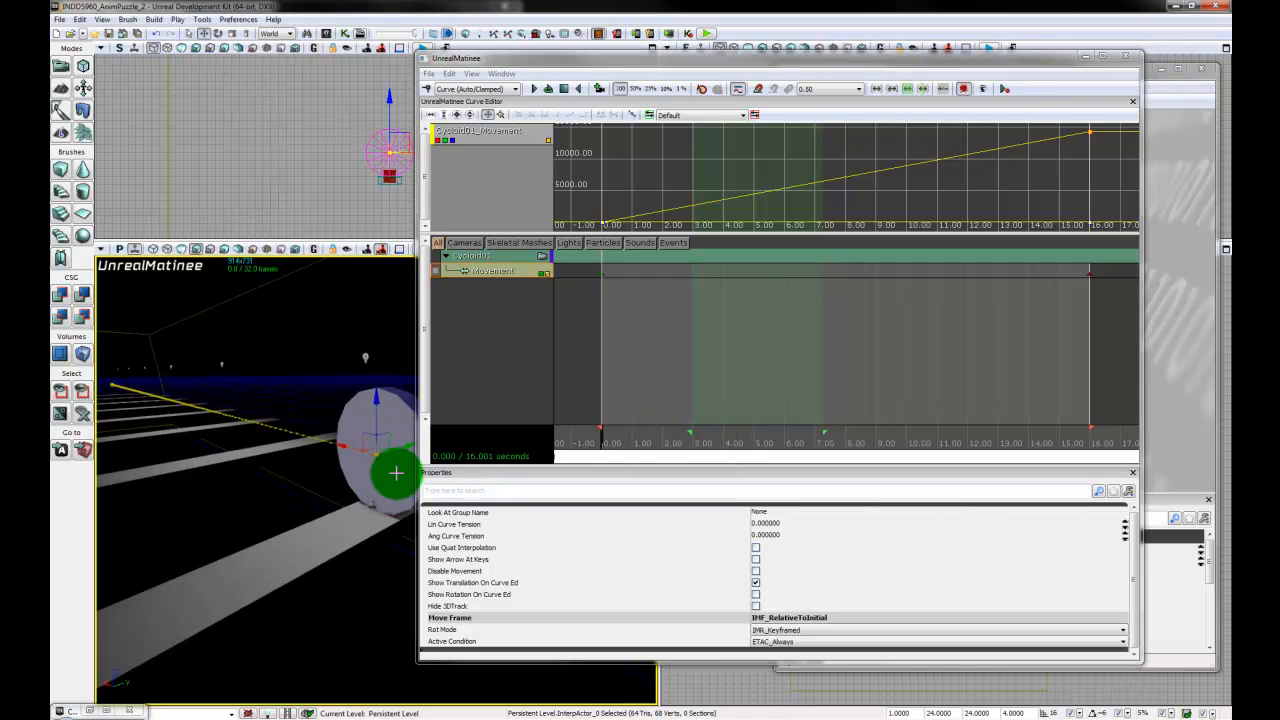
key(space)
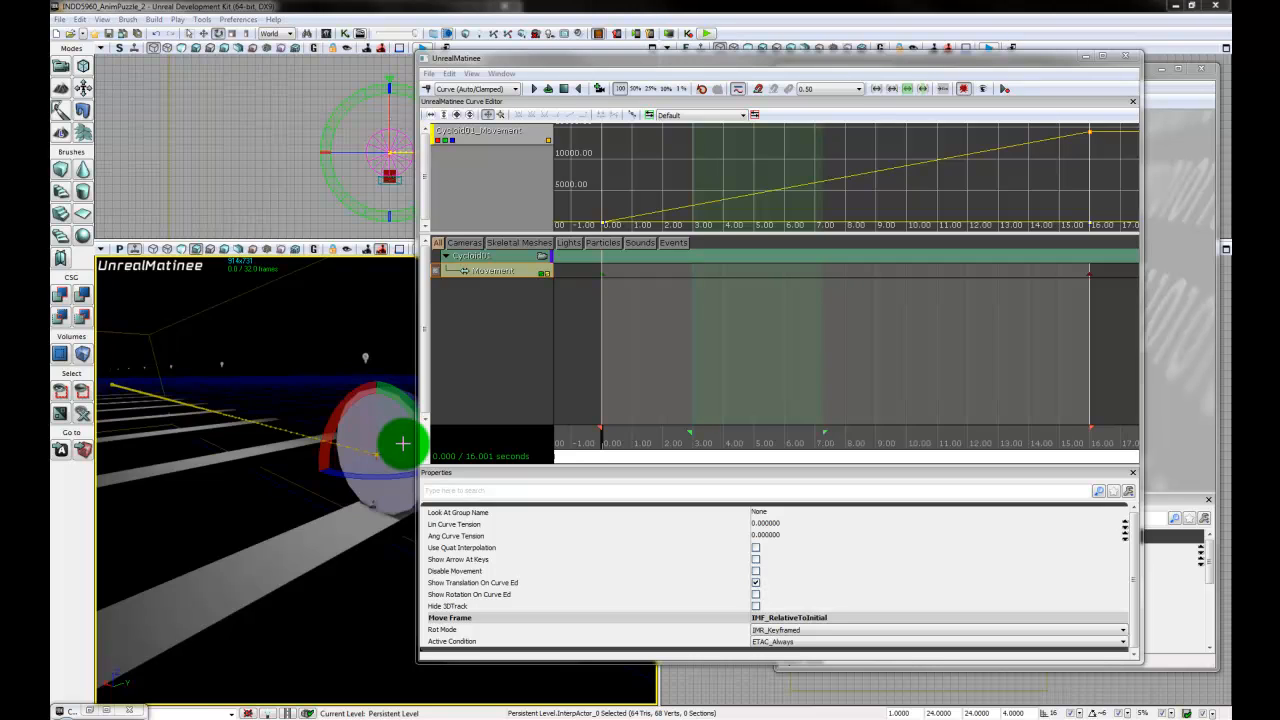
drag(331, 566, 689, 211)
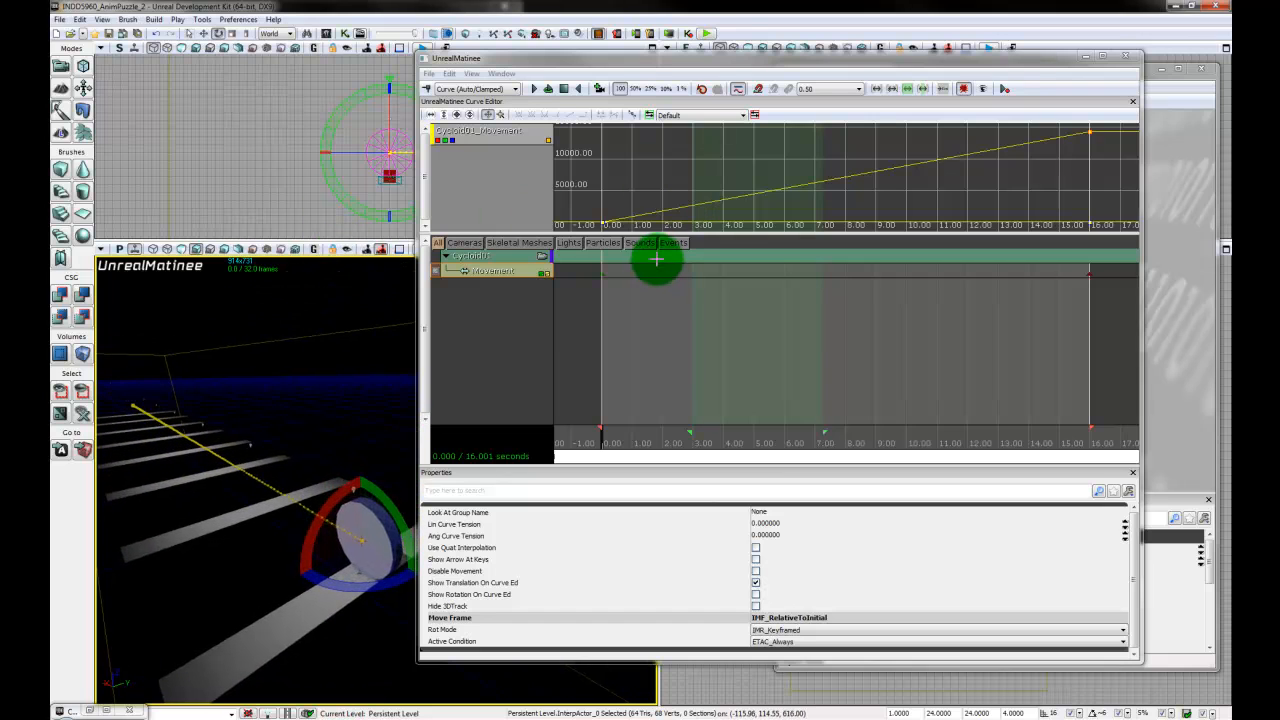
drag(656, 260, 787, 22)
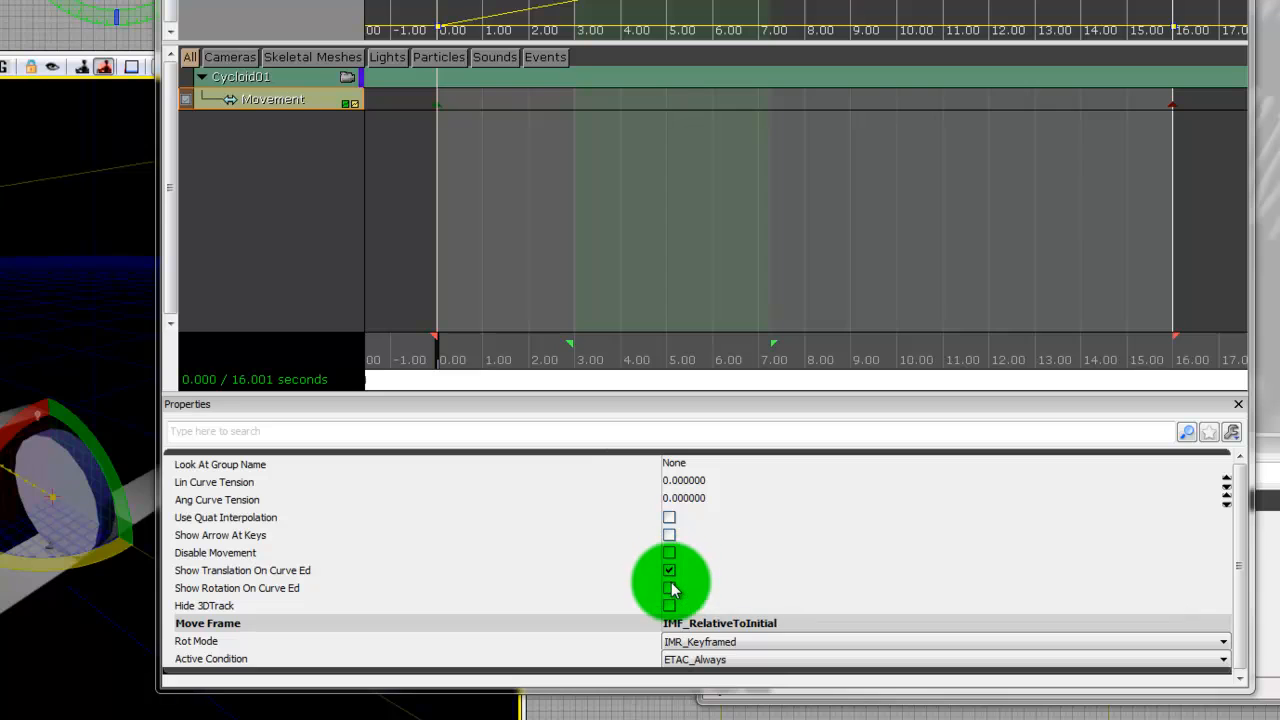
- Enable Show Rotation On Curve Ed and disable Show Translation On Curve Ed for the Movement track
click(669, 589)
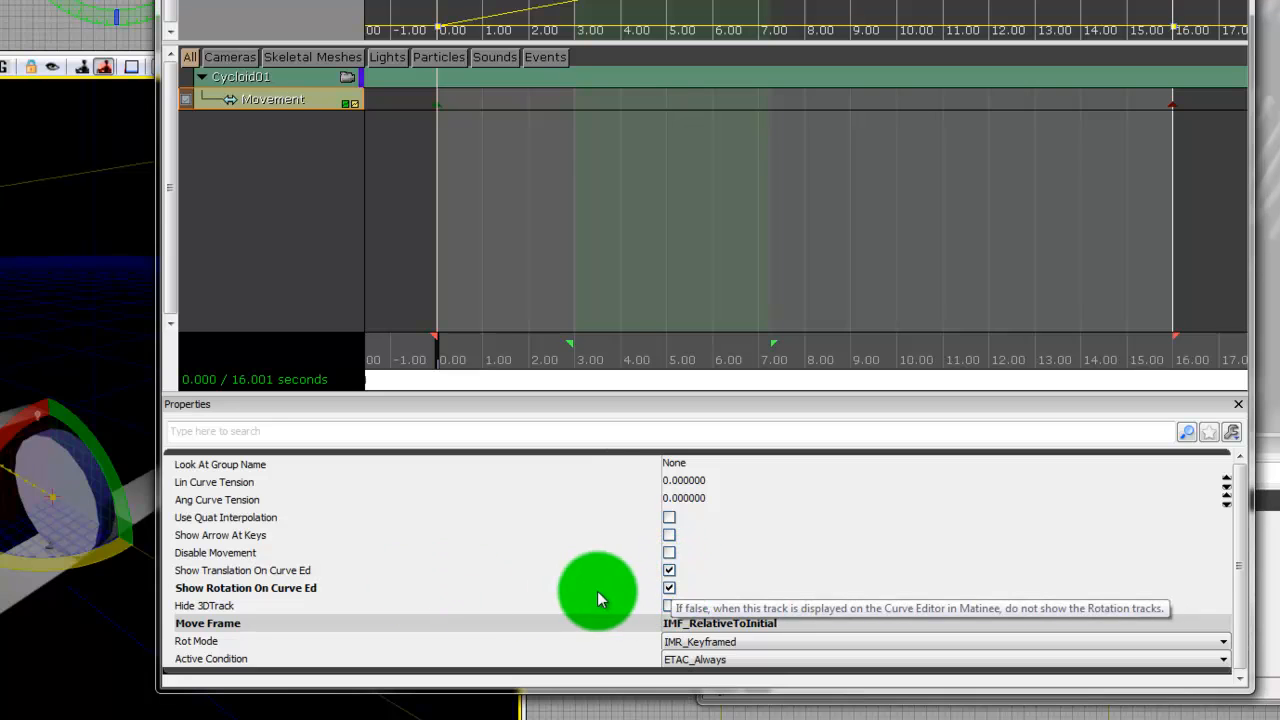
click(238, 0)
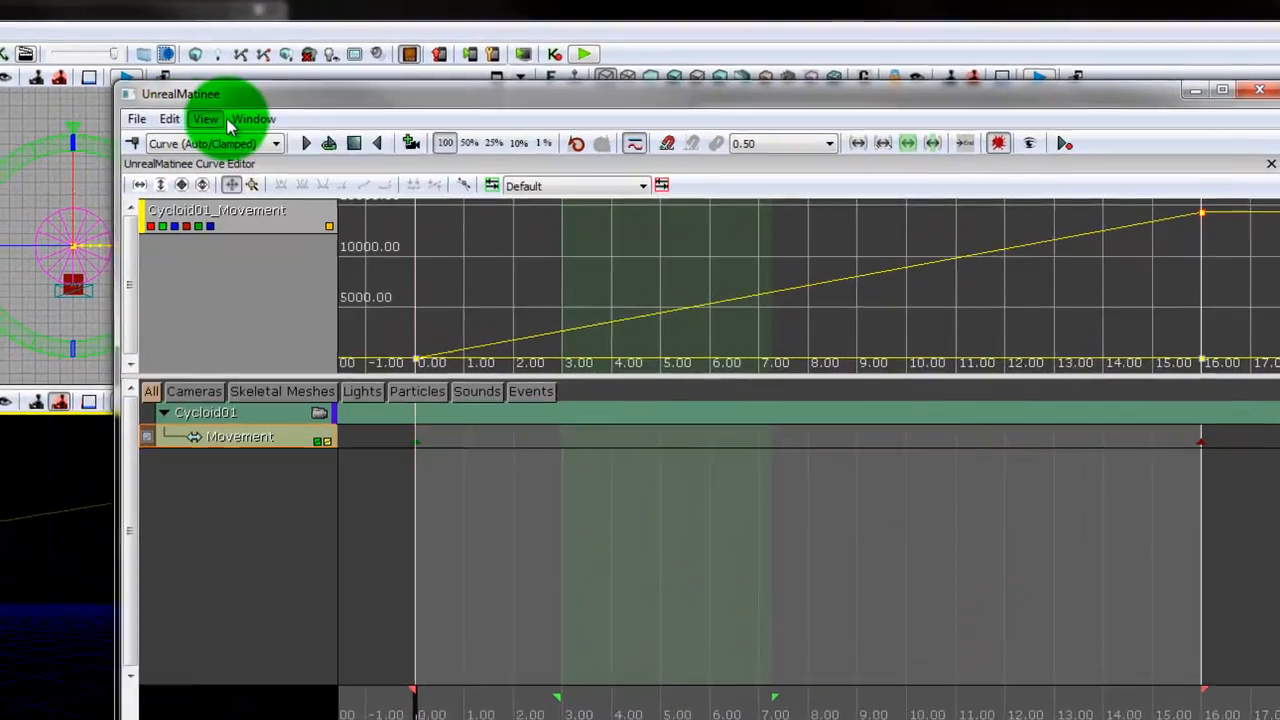
click(490, 76)
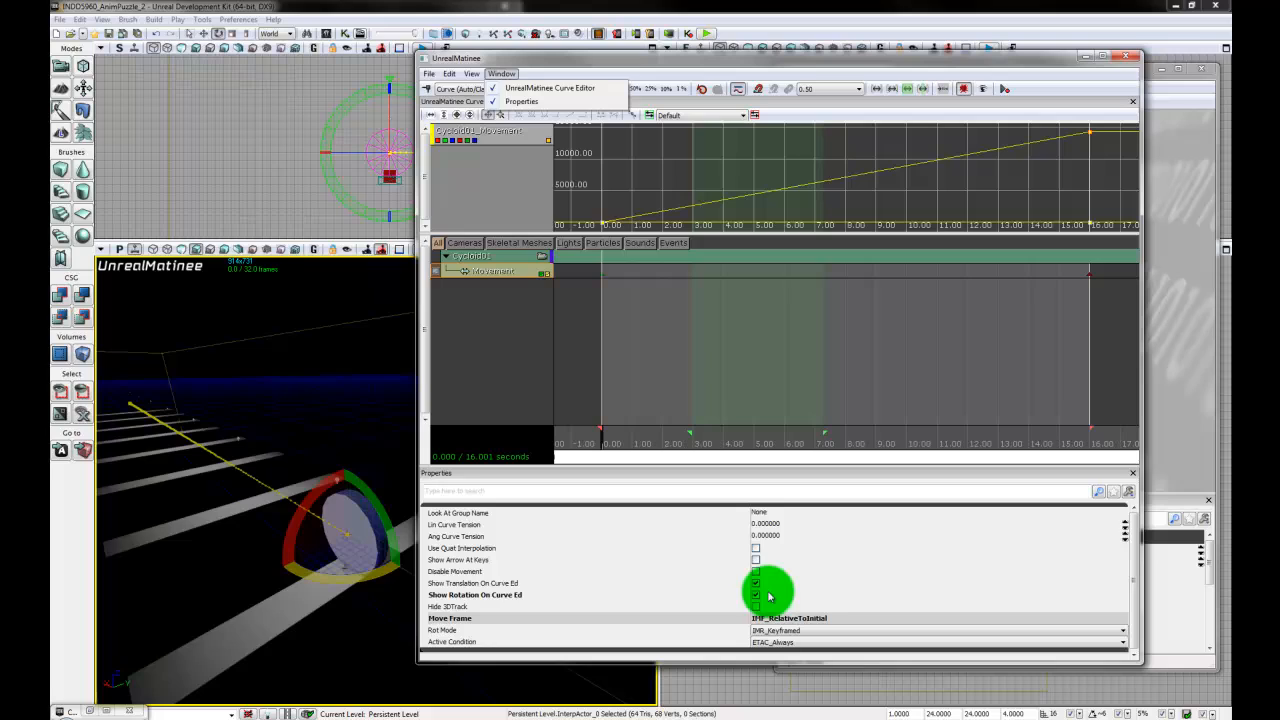
click(791, 595)
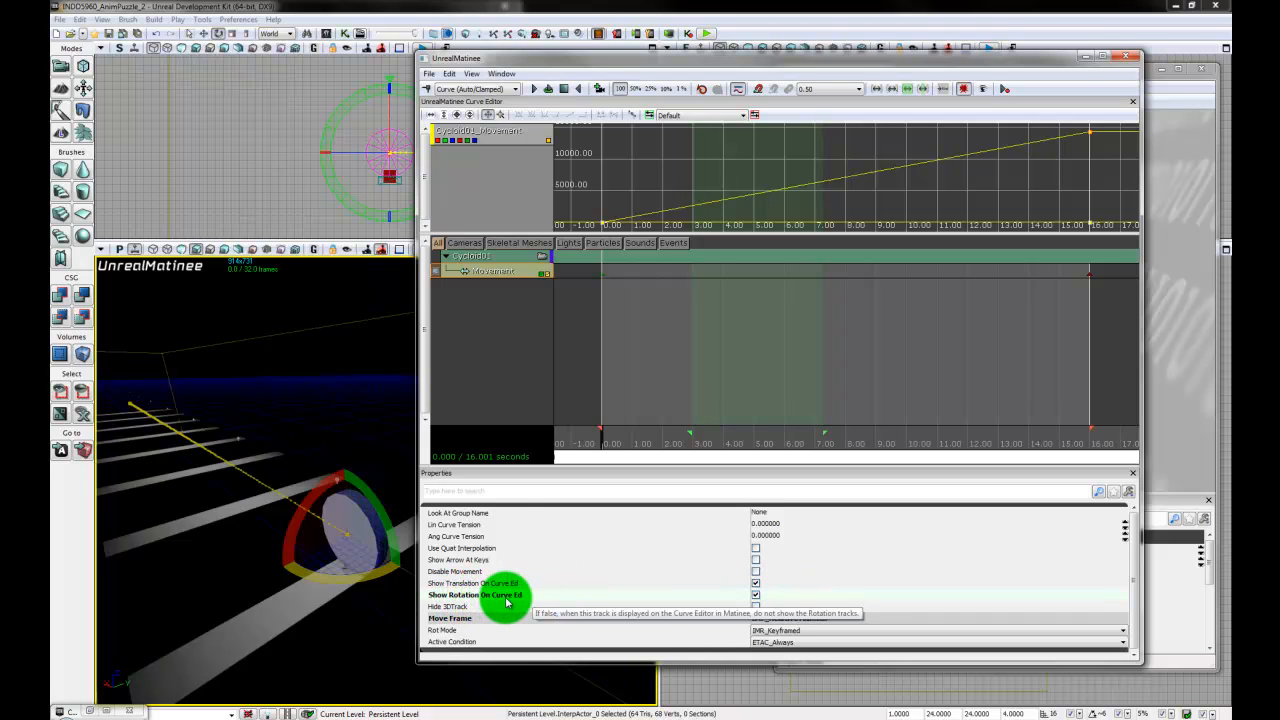
click(756, 584)
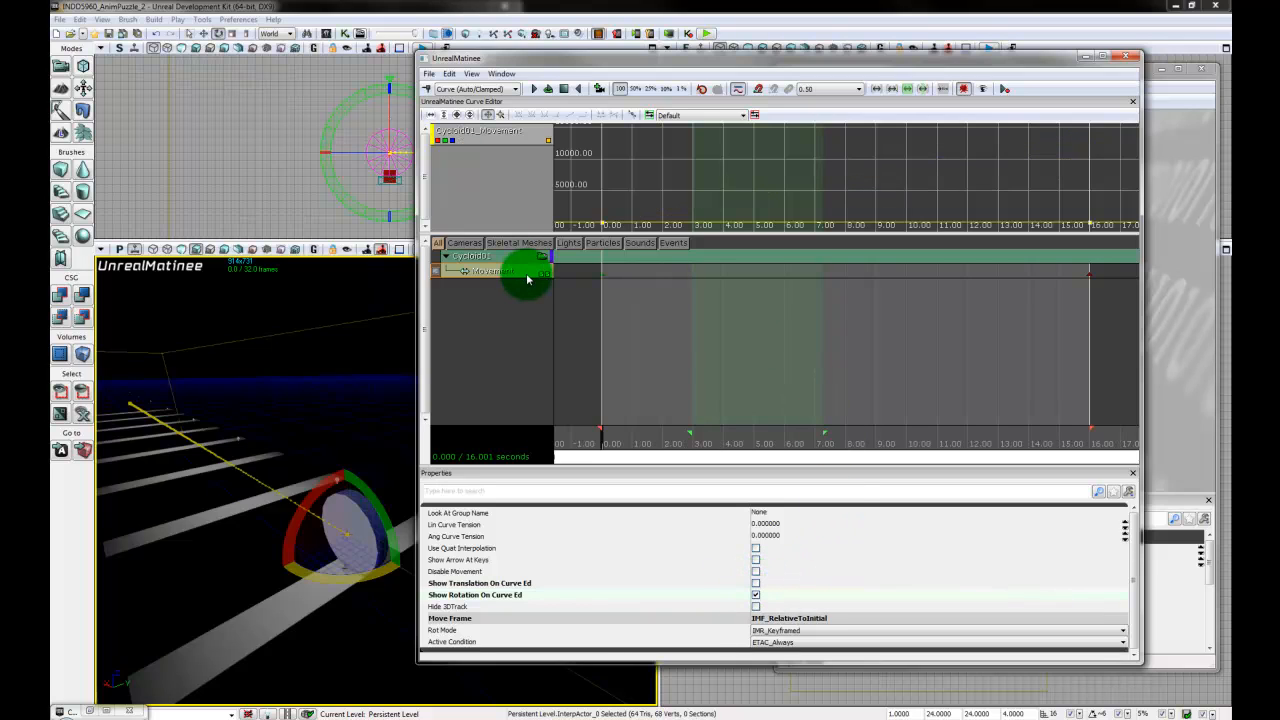
- Set the 16-second key on the displayed rotation curve to a value of 2880 and preview the disc's animation
scroll(982, 202, down, 2)
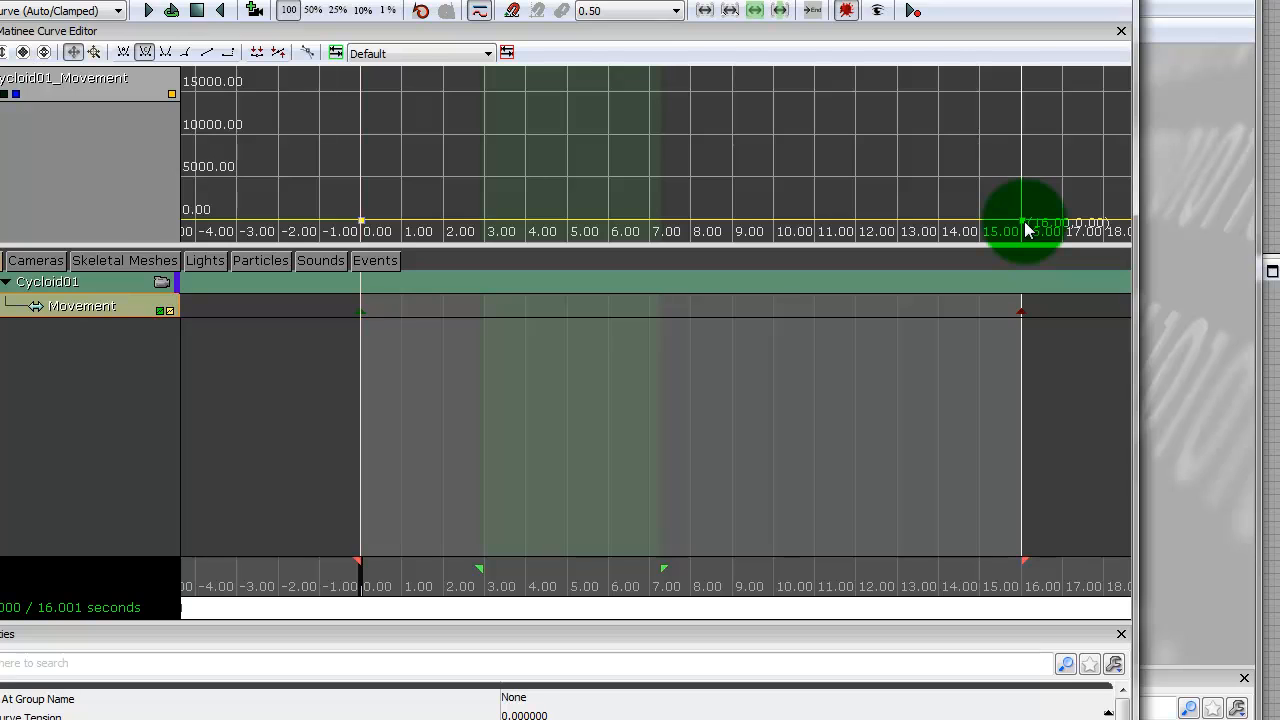
right_click(1026, 230)
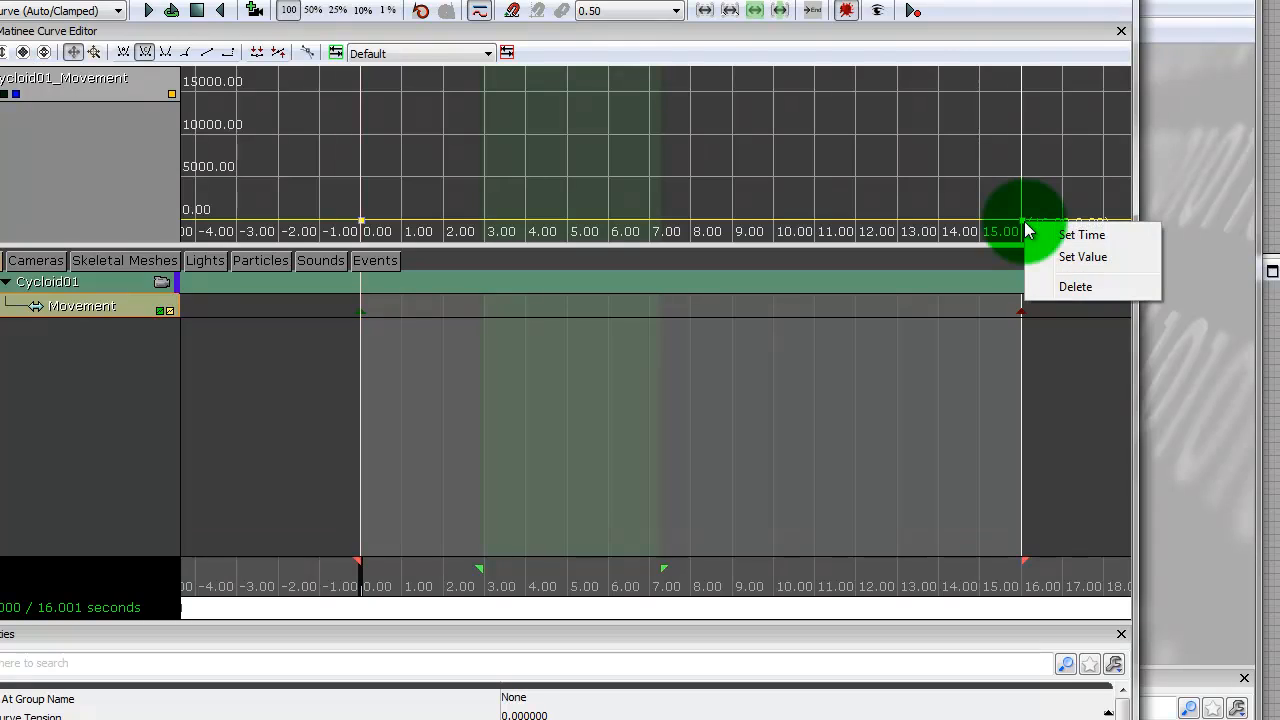
click(1090, 257)
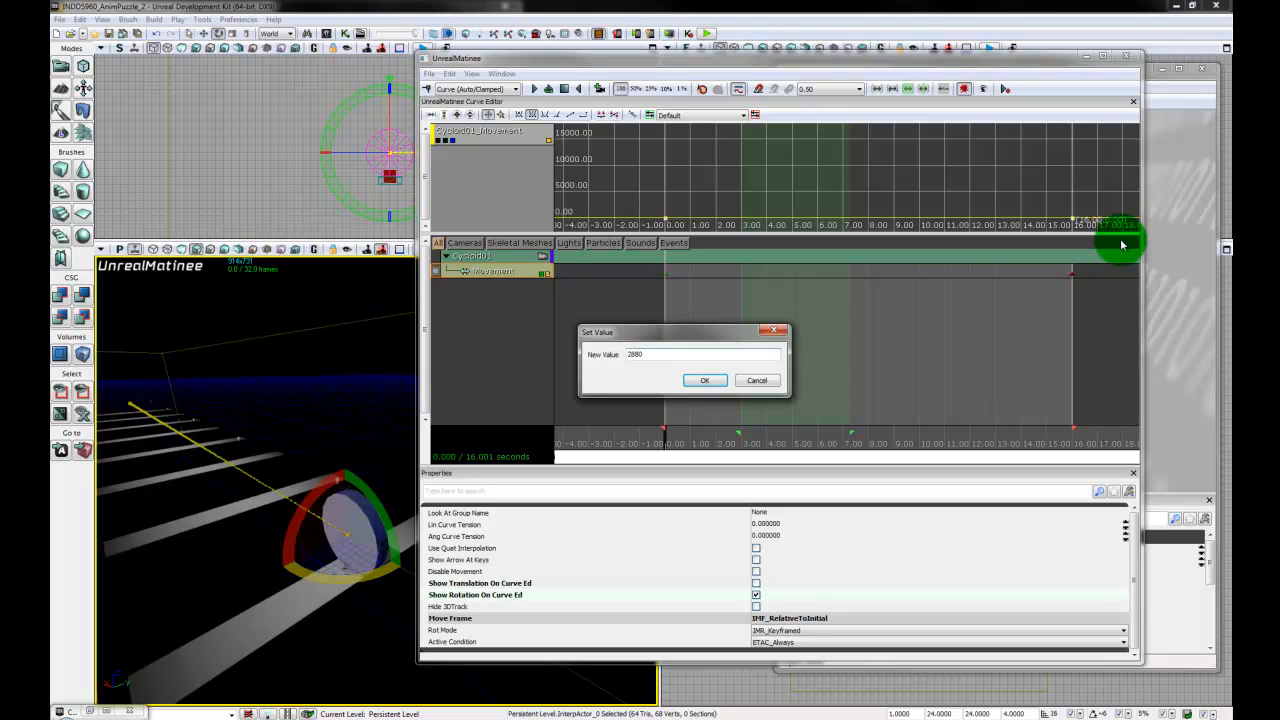
key(Return)
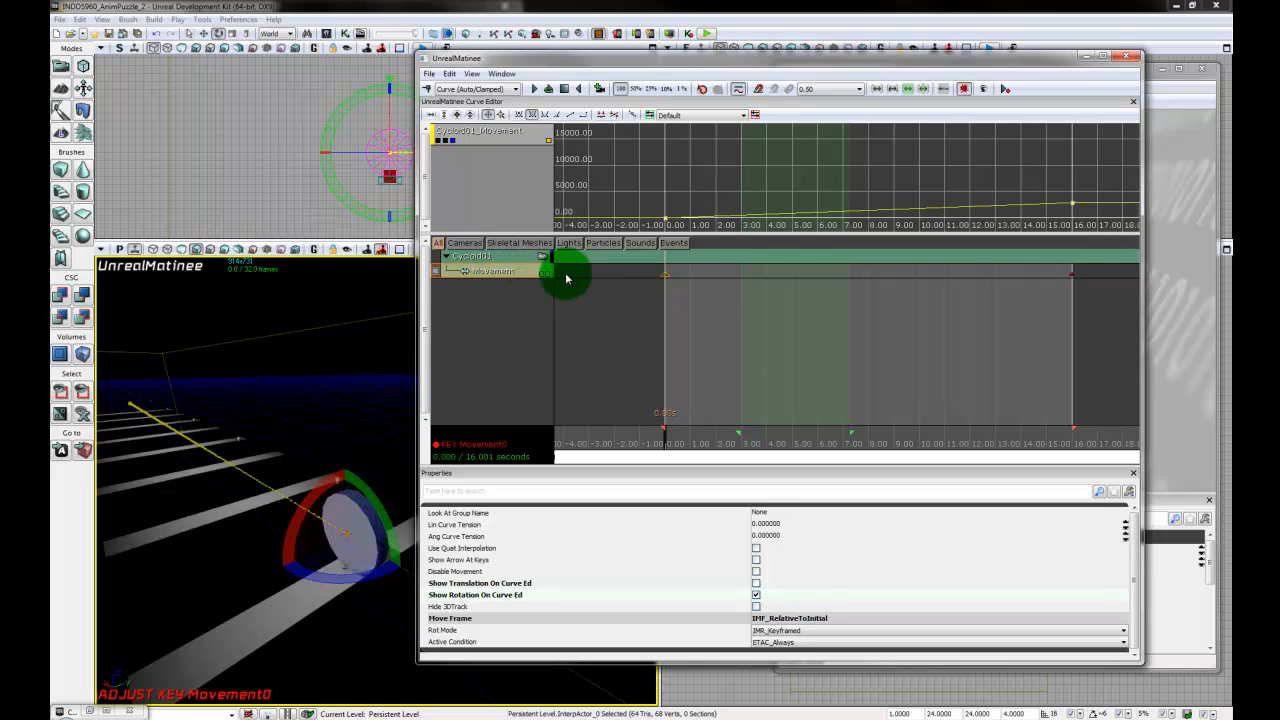
click(535, 90)
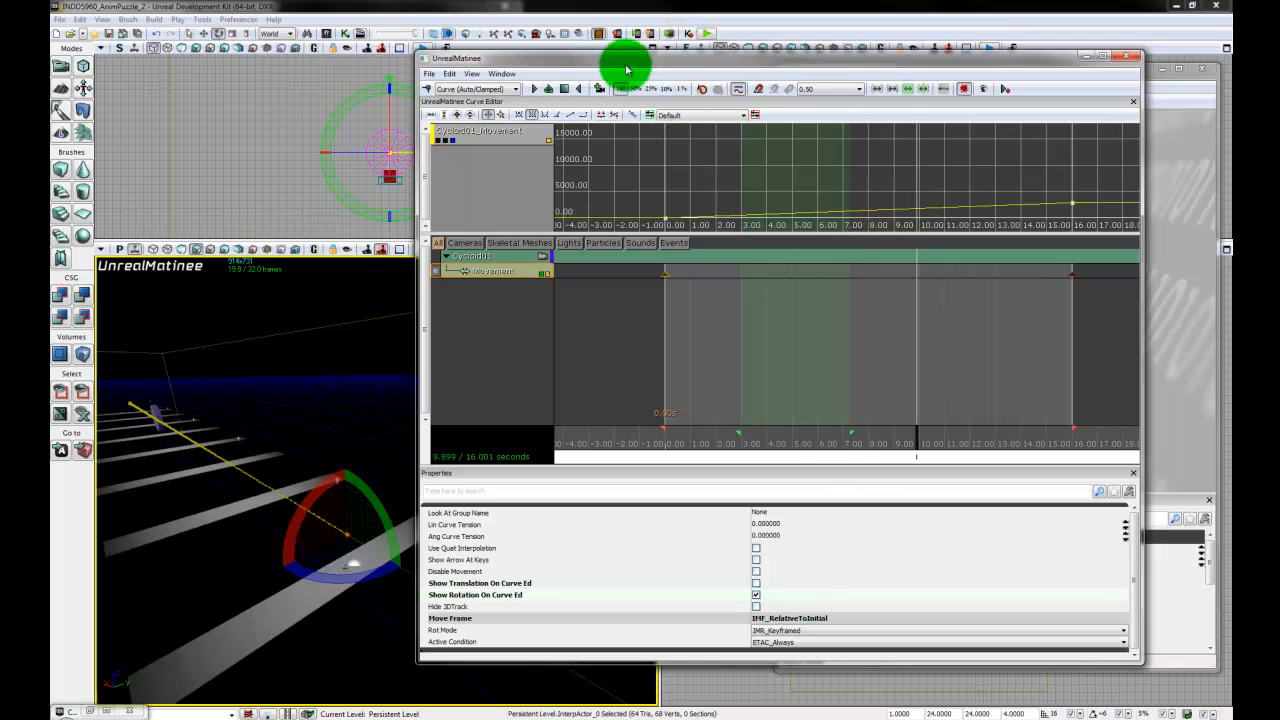
click(564, 89)
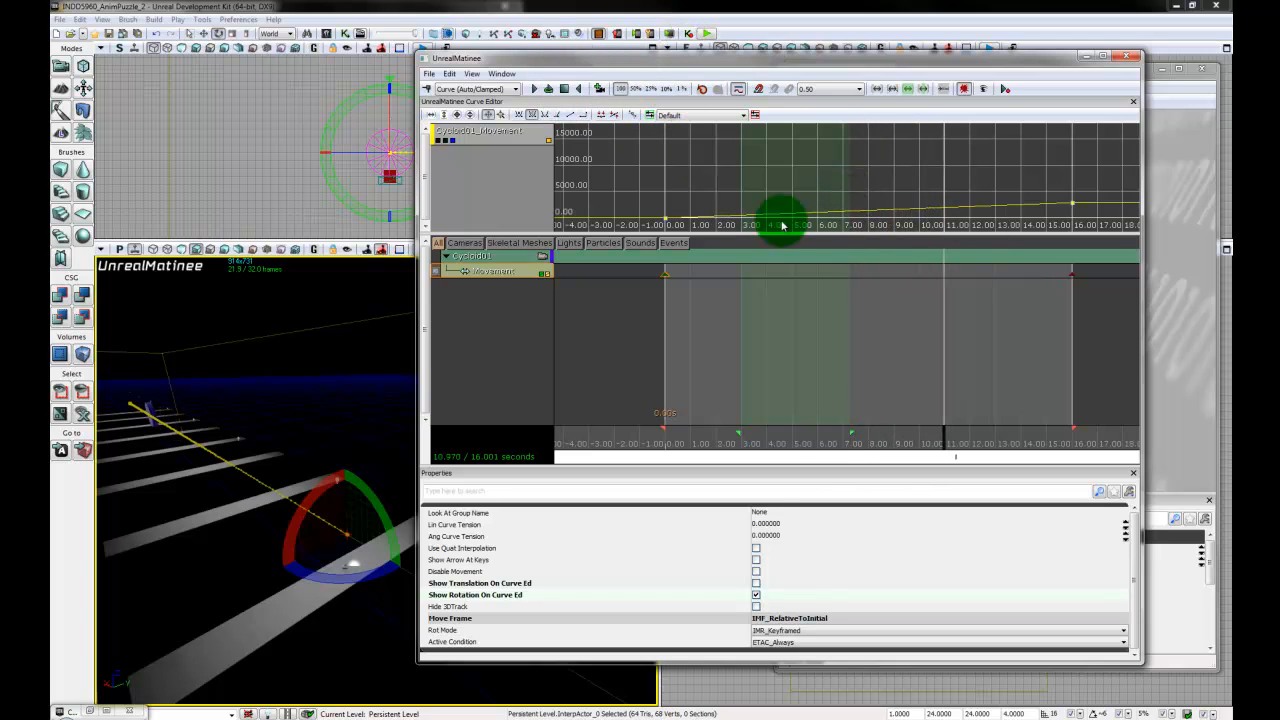
- Close the Matinee editor and deselect the Matinee node in Kismet
click(1131, 56)
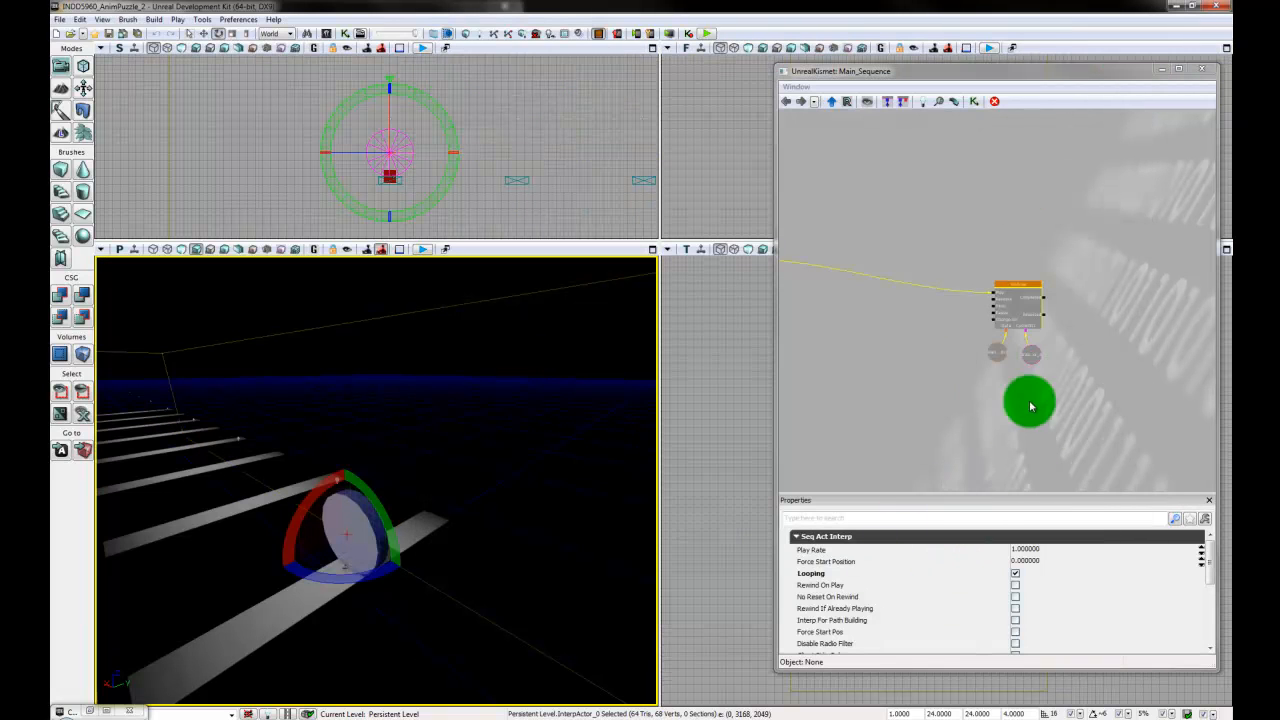
click(1000, 403)
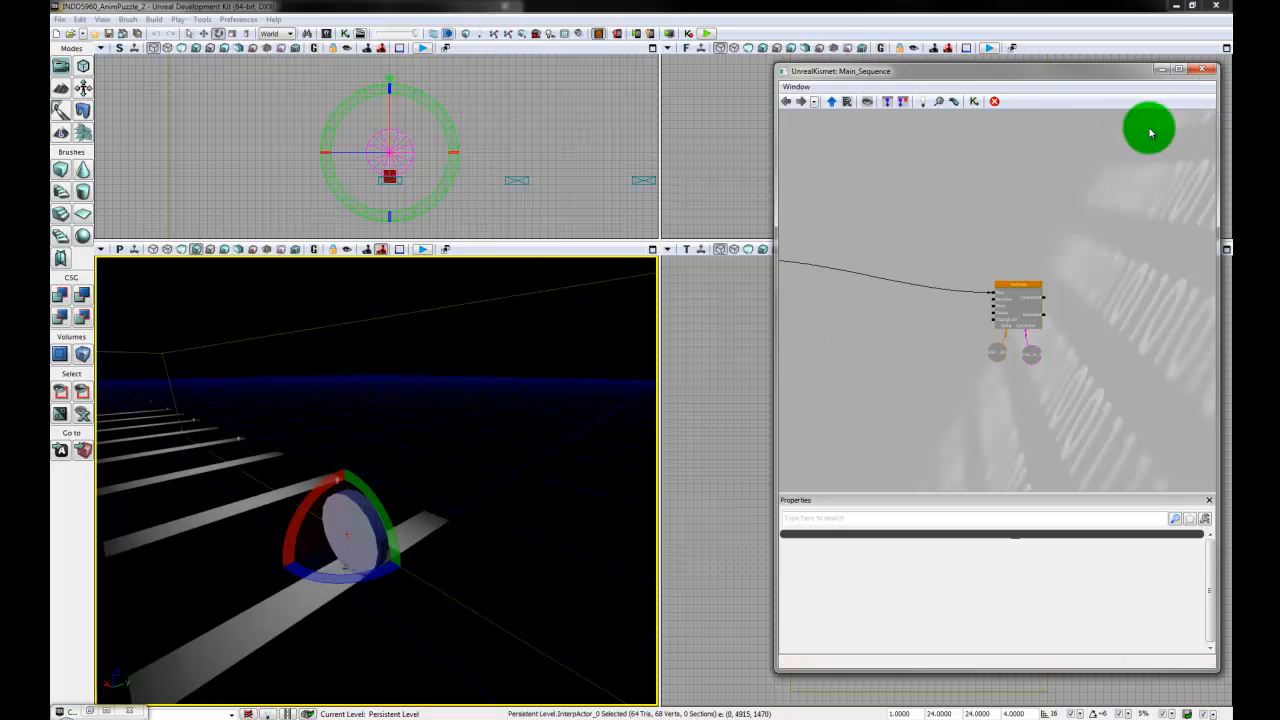
right_drag(553, 521, 491, 571)
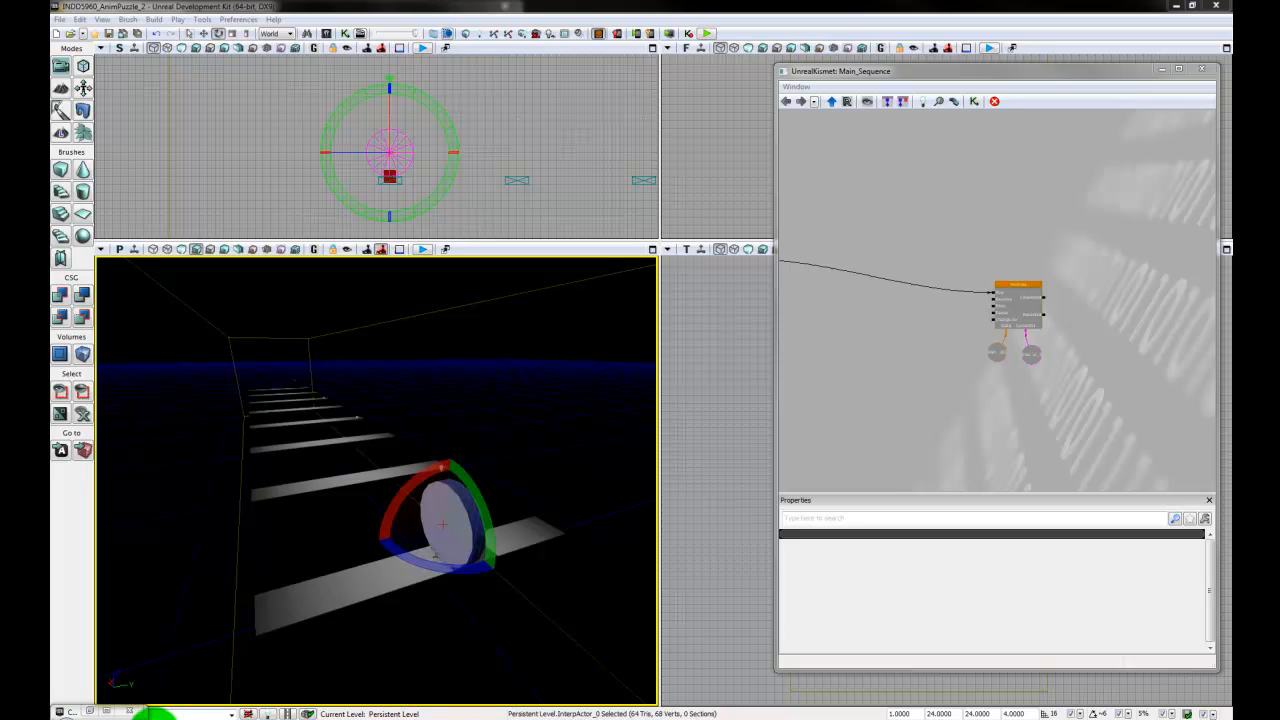
- Check the Wikipedia article on the cycloid in the browser, then return to UDK and view the disc from its side
click(155, 718)
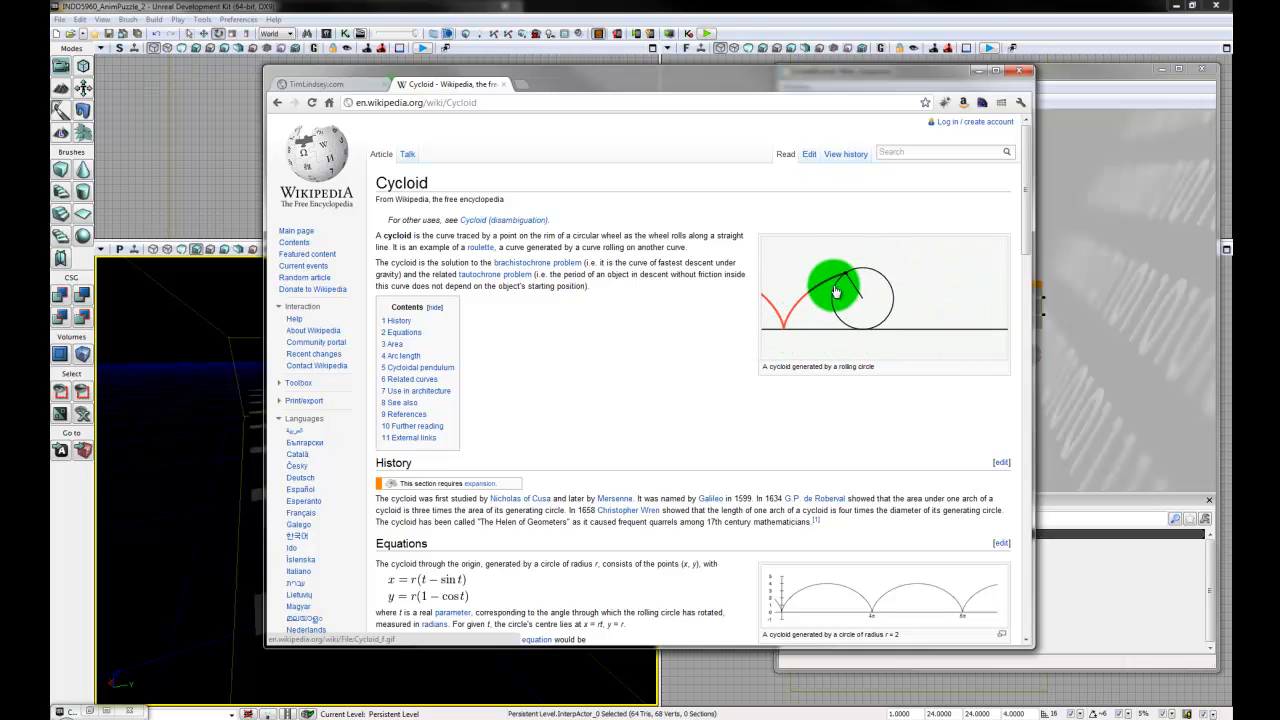
click(985, 72)
drag(526, 608, 326, 392)
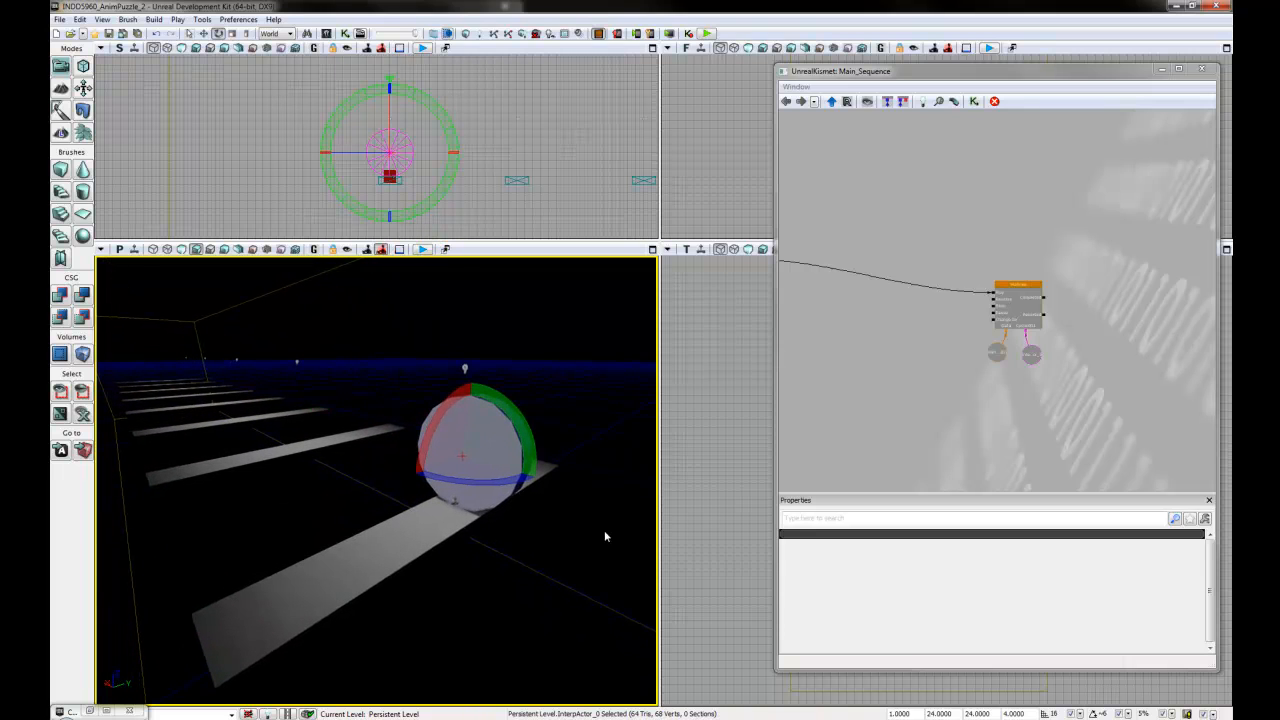
- Delete the leftover Attach to Actor node with its object variables from the Kismet sequence and close Kismet
drag(847, 333, 1073, 416)
scroll(970, 410, up, 4)
drag(865, 385, 931, 398)
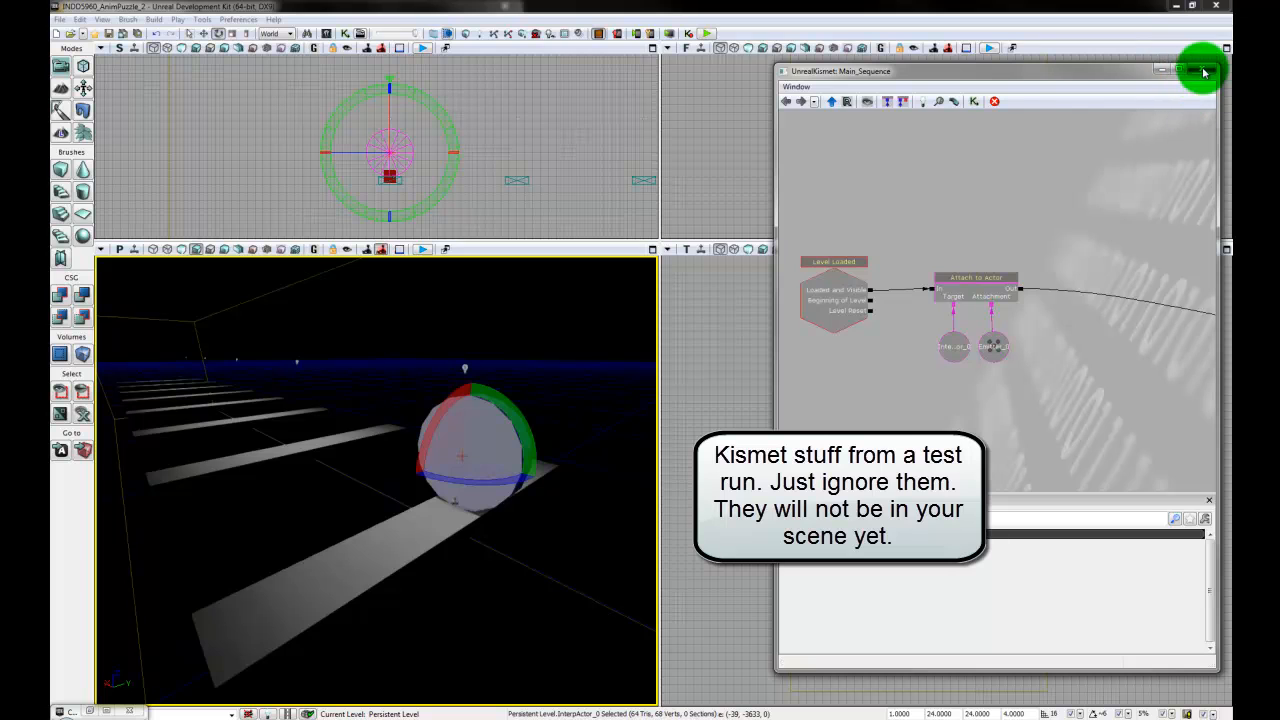
click(986, 283)
click(1077, 244)
ctrl+alt+drag(1078, 267, 926, 384)
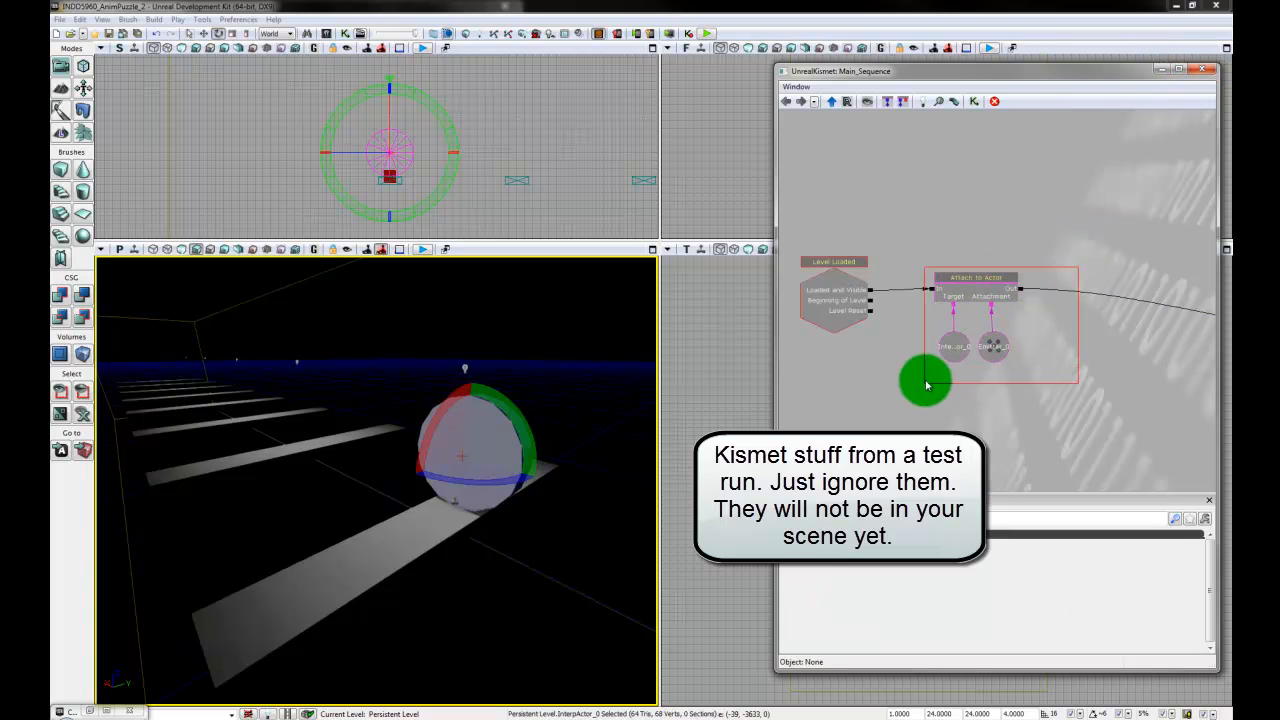
key(Delete)
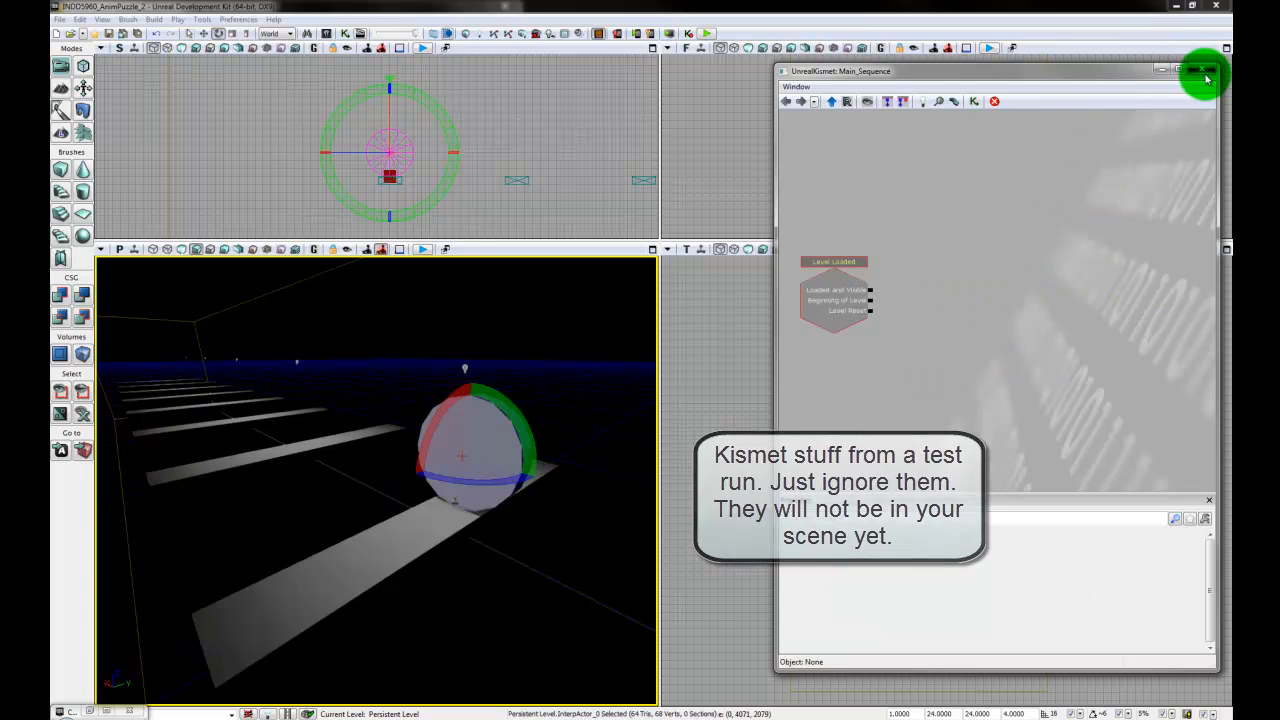
click(1206, 75)
click(789, 566)
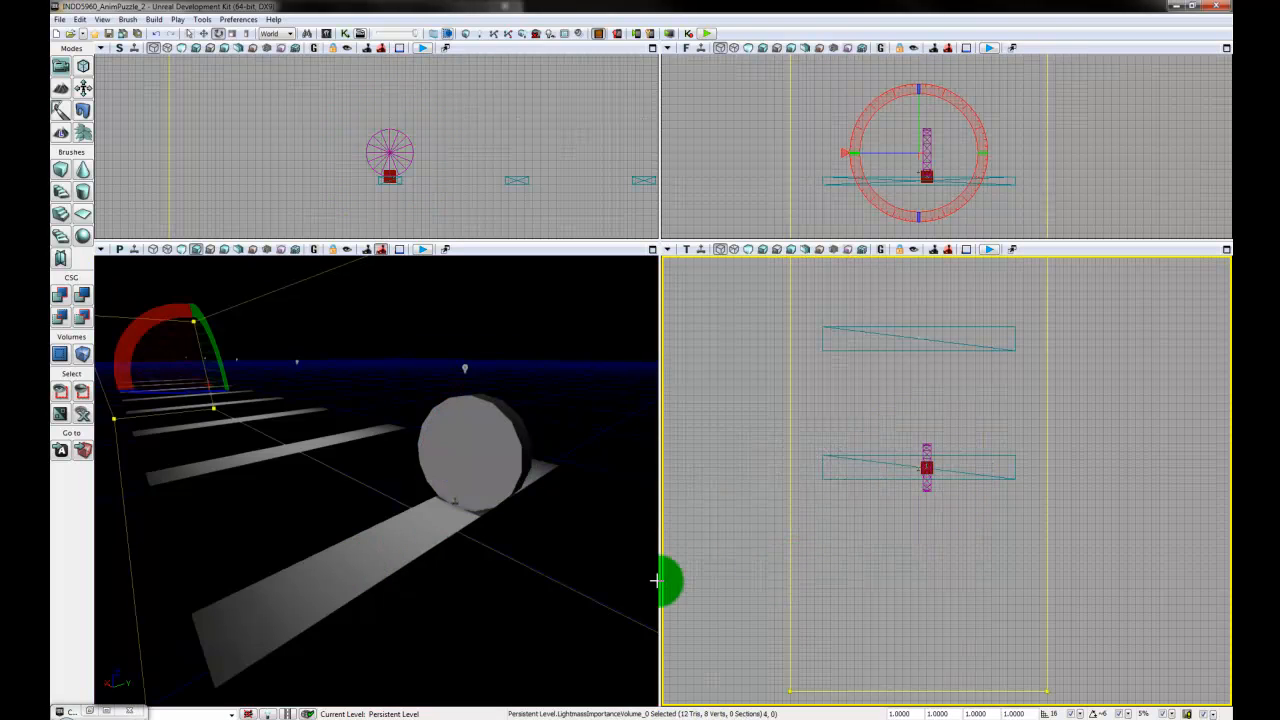
- Select CycloidParticle_Blue in the Particles group of INDD_5960_SamplePackage and add it as an emitter on the plank beside the disc
click(90, 712)
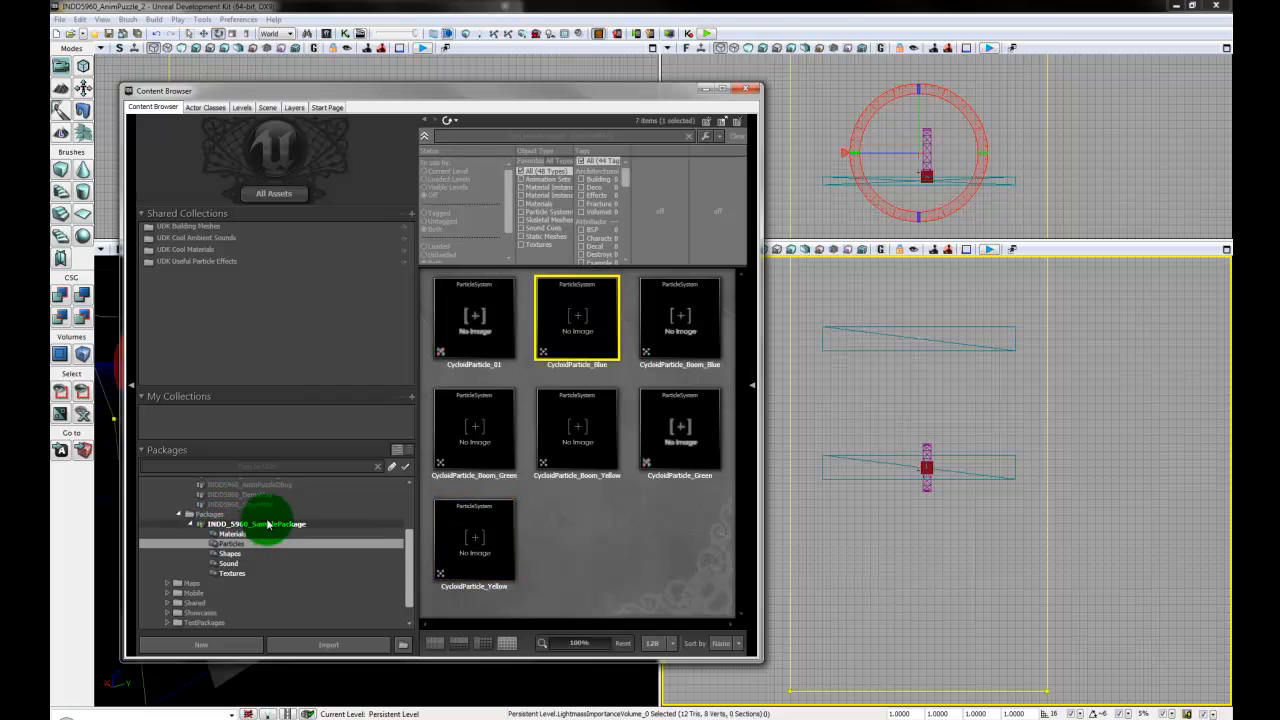
click(278, 525)
key(ctrl+s)
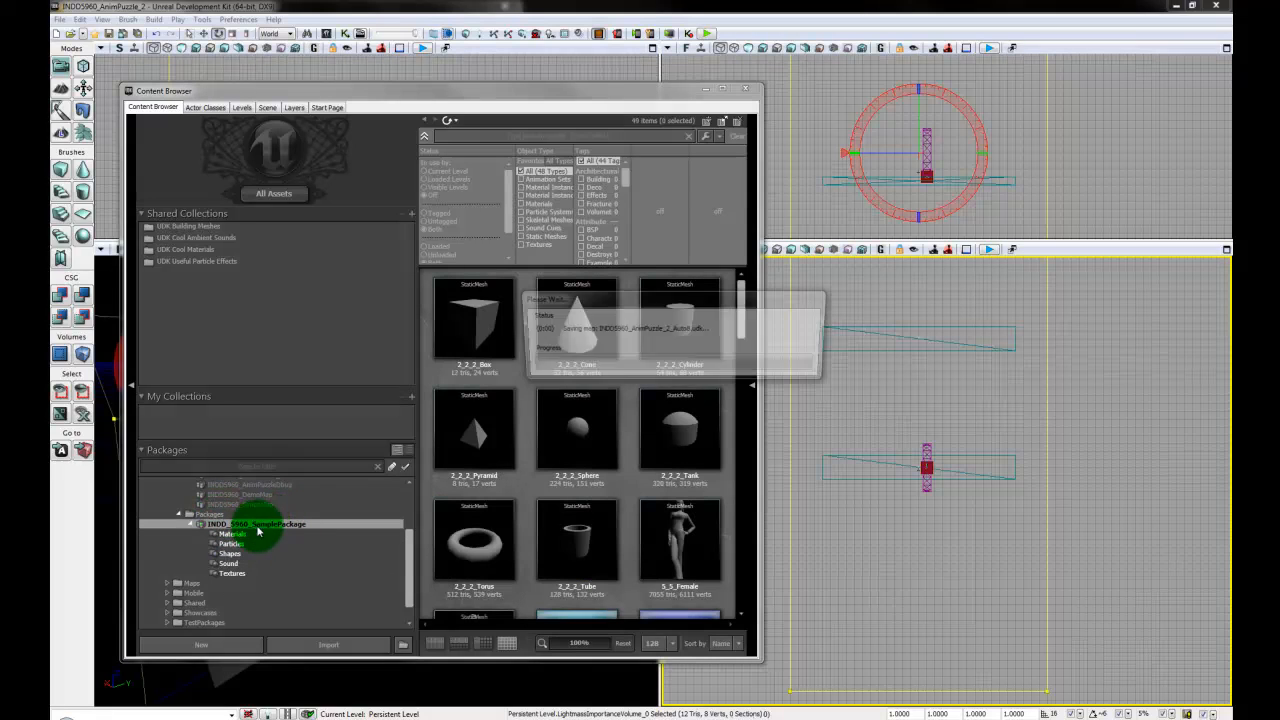
click(244, 545)
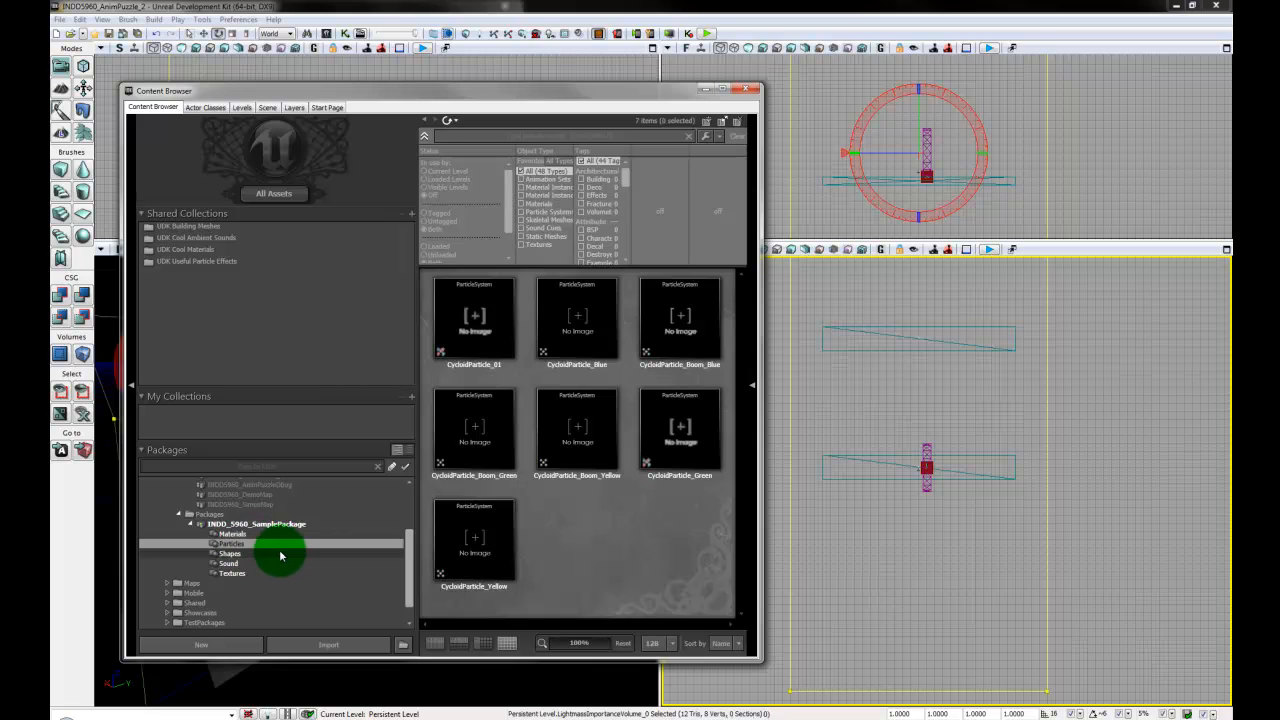
click(595, 338)
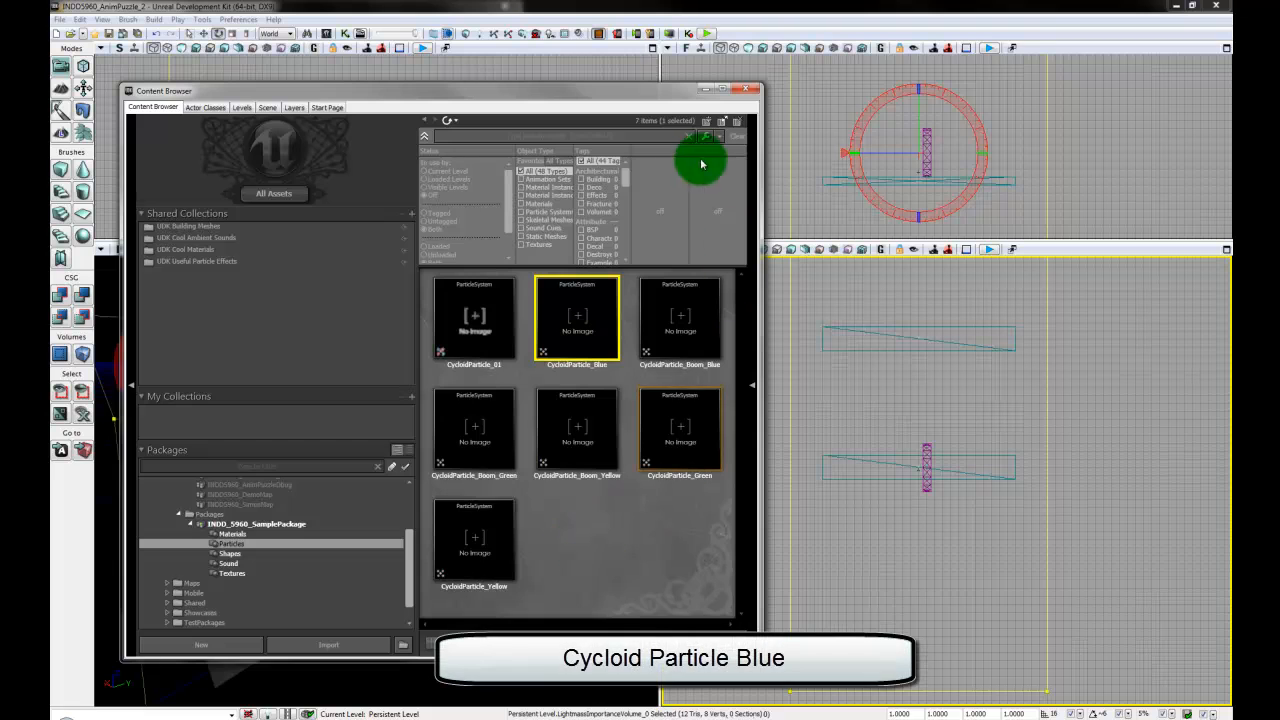
click(706, 89)
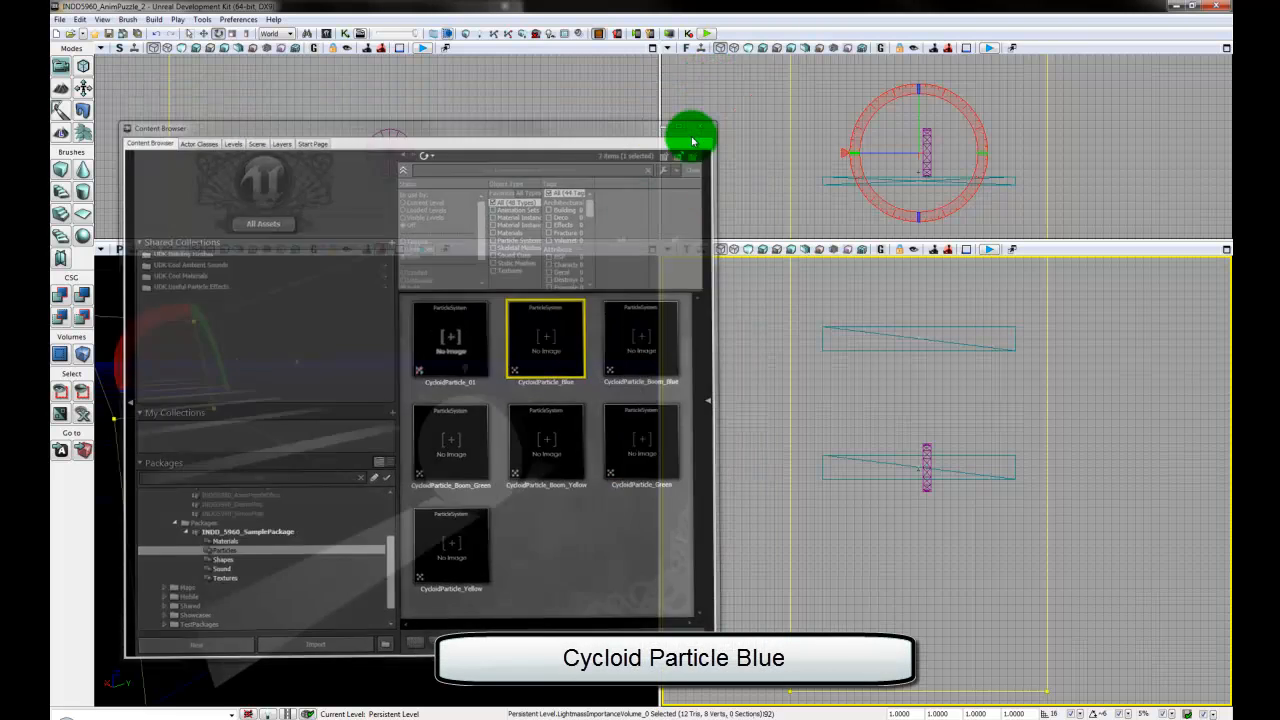
right_drag(369, 573, 434, 566)
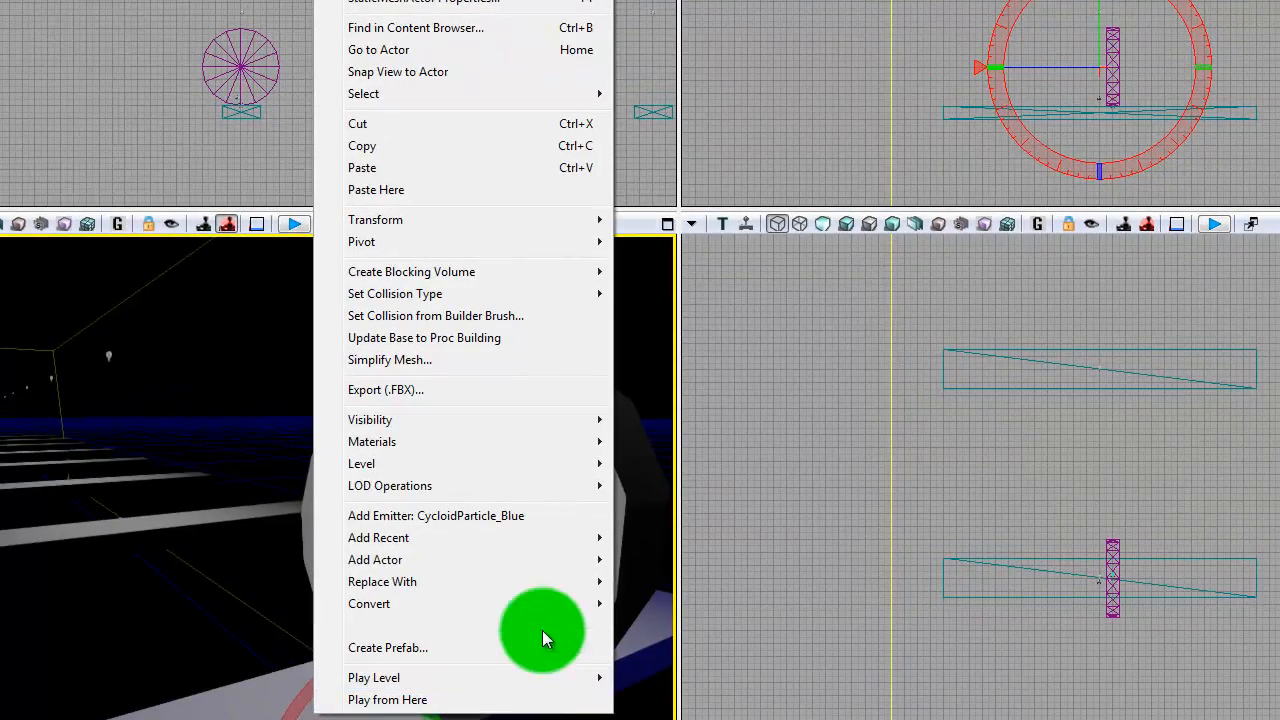
click(481, 516)
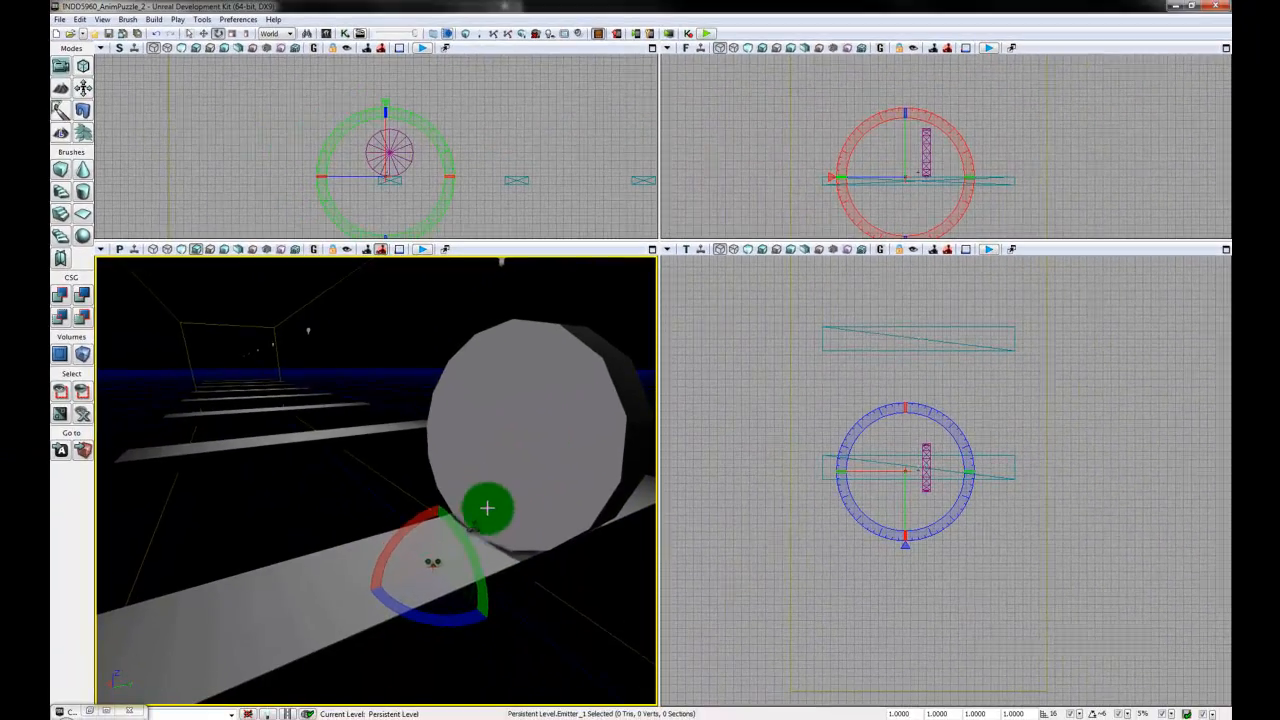
- Delete the old test emitter located within the disc and reselect the newly added emitter
mouse_move(974, 583)
mouse_down()
mouse_move(923, 603)
mouse_move(942, 651)
mouse_move(849, 449)
mouse_move(809, 394)
mouse_move(842, 532)
mouse_move(960, 466)
mouse_move(917, 480)
mouse_up()
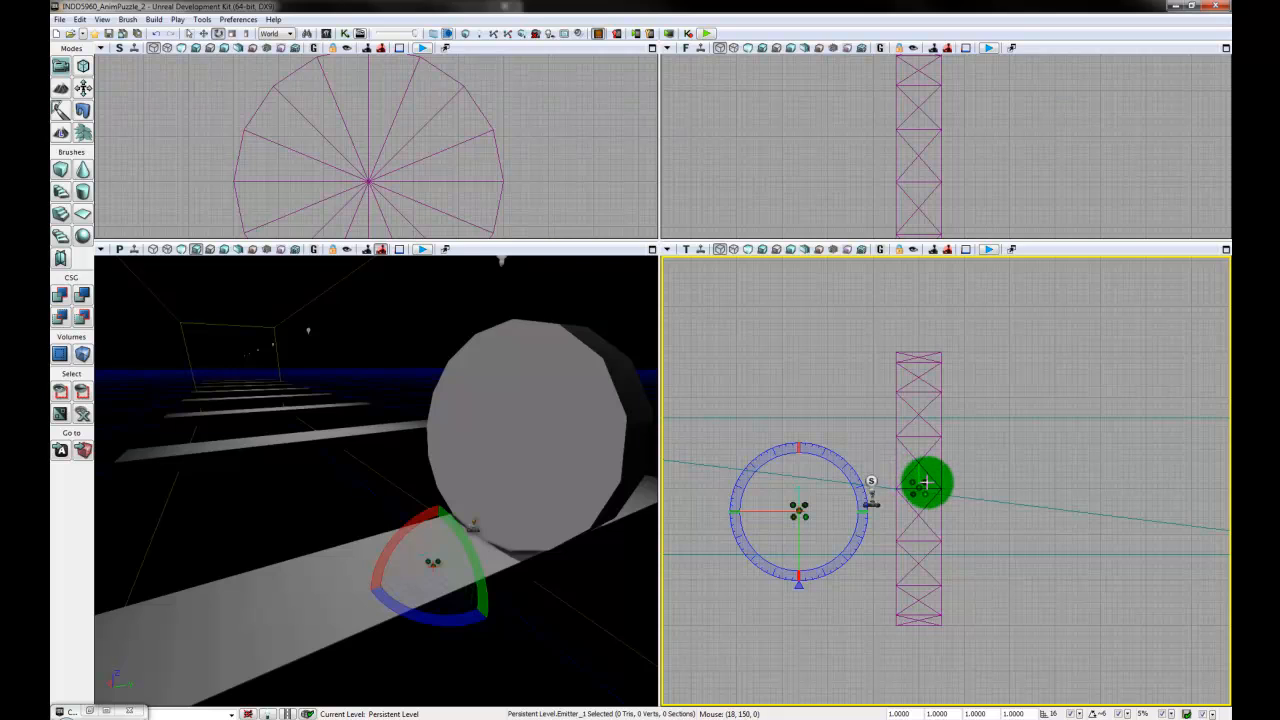
click(926, 483)
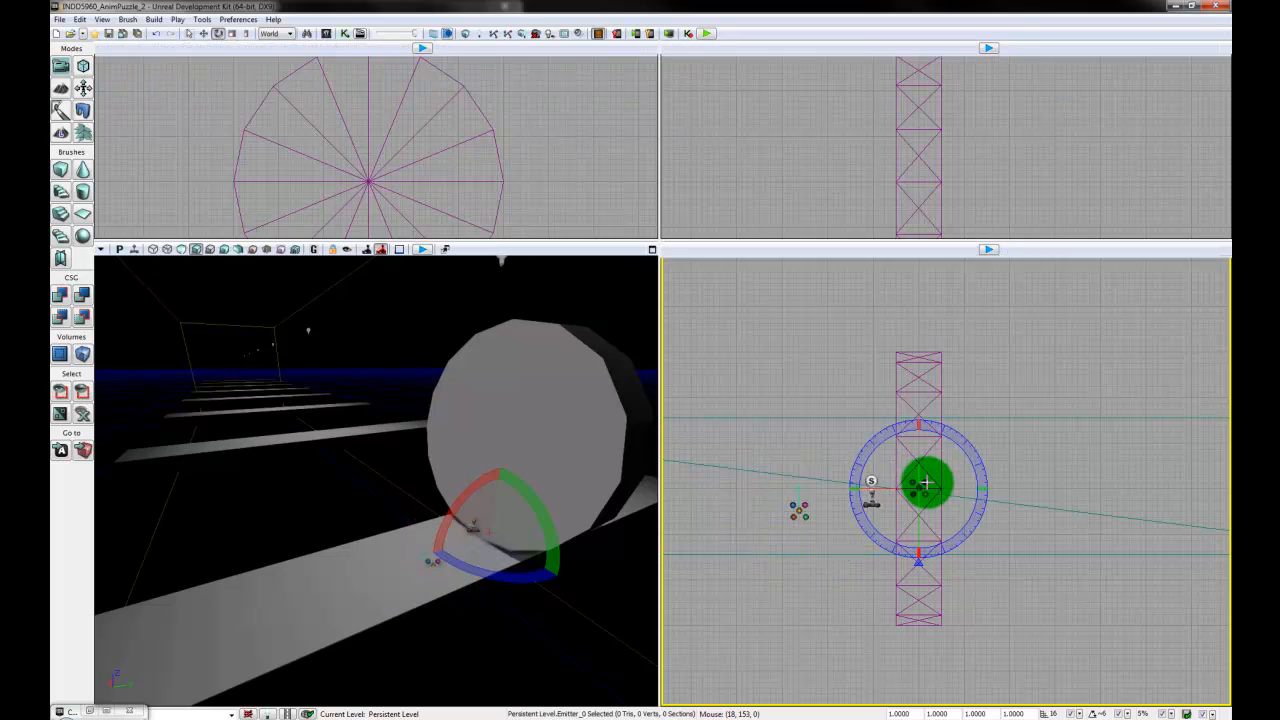
click(1066, 363)
click(810, 500)
click(800, 506)
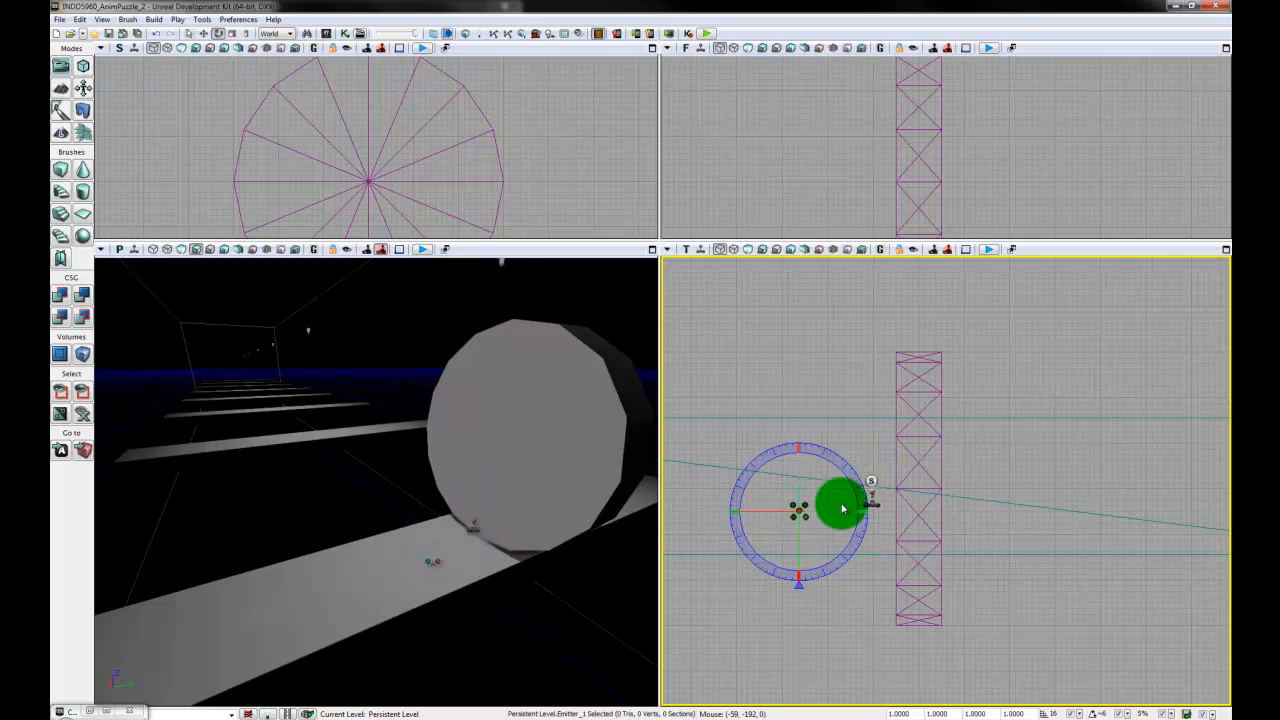
- Switch to the translation widget and move the emitter sideways in the Front view to centre it on the disc's thickness
click(1015, 88)
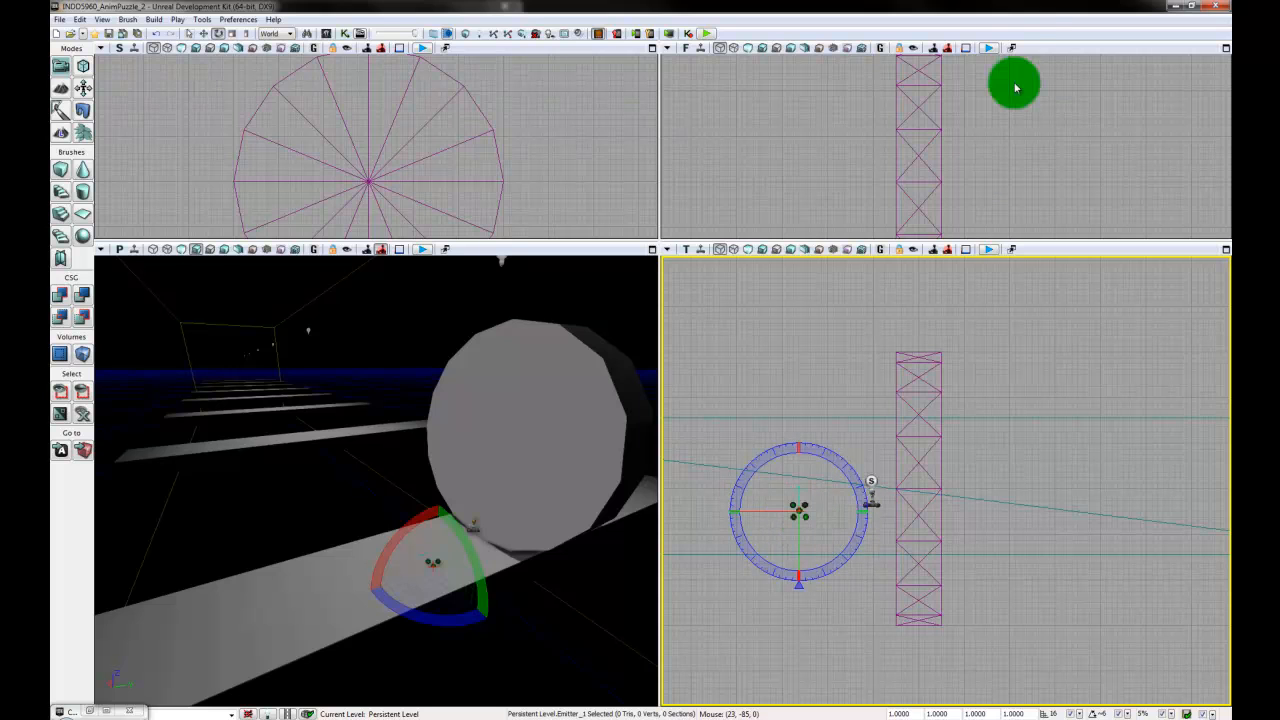
scroll(1018, 154, down, 6)
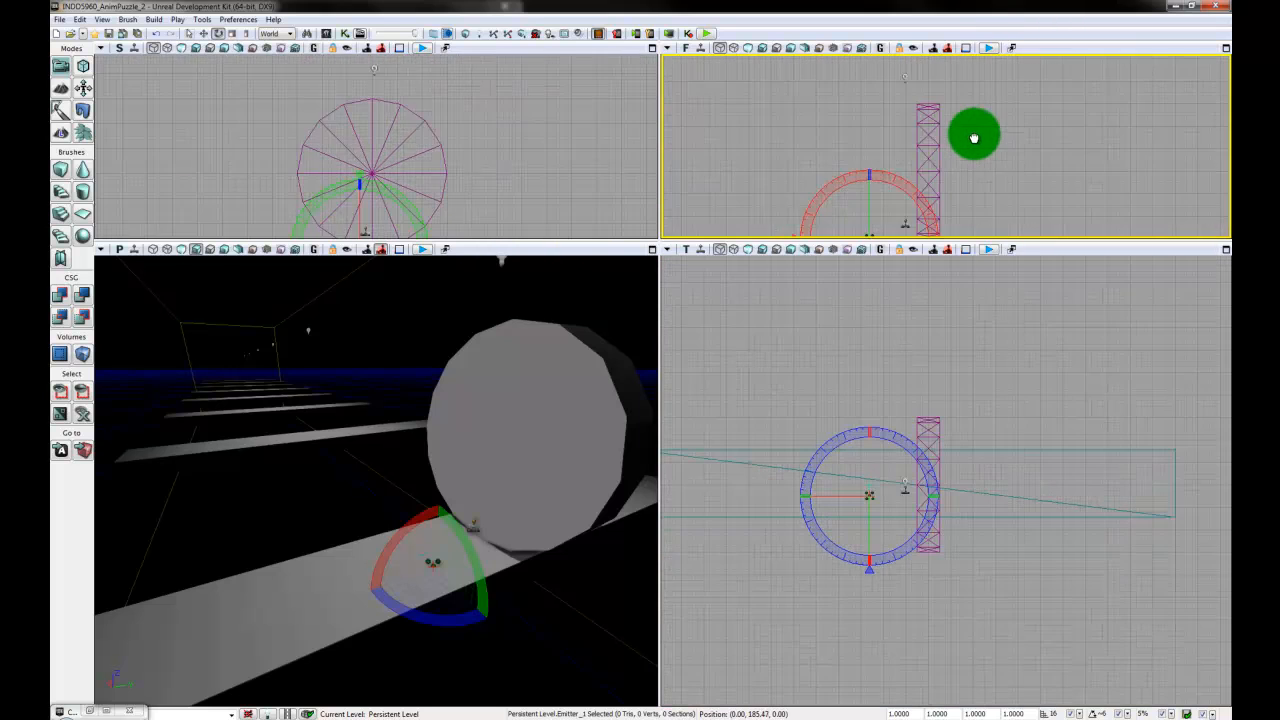
right_drag(974, 136, 961, 112)
key(space)
key(space)
mouse_move(955, 168)
right_down()
mouse_move(877, 151)
mouse_move(777, 161)
right_up()
scroll(951, 160, up, 1)
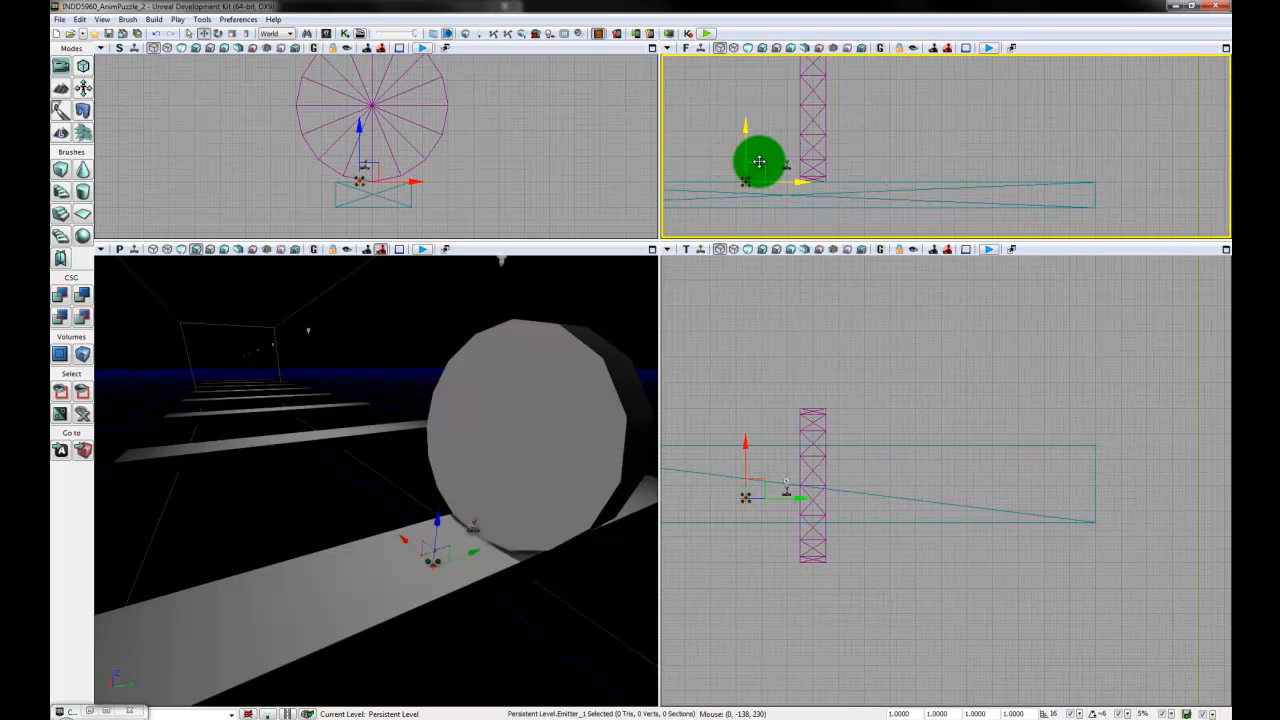
drag(774, 161, 829, 163)
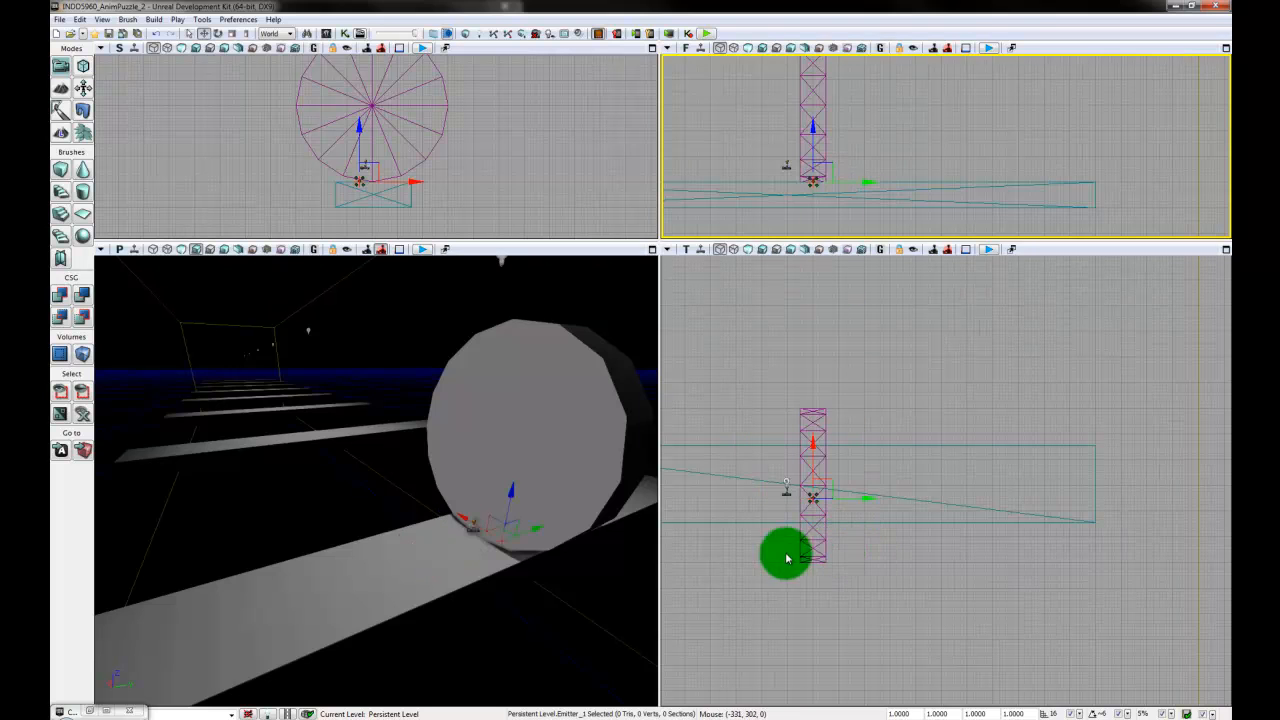
- Align the emitter in the Side view with the disc's lowest point where it touches the plank
right_drag(519, 171, 544, 146)
scroll(583, 177, up, 4)
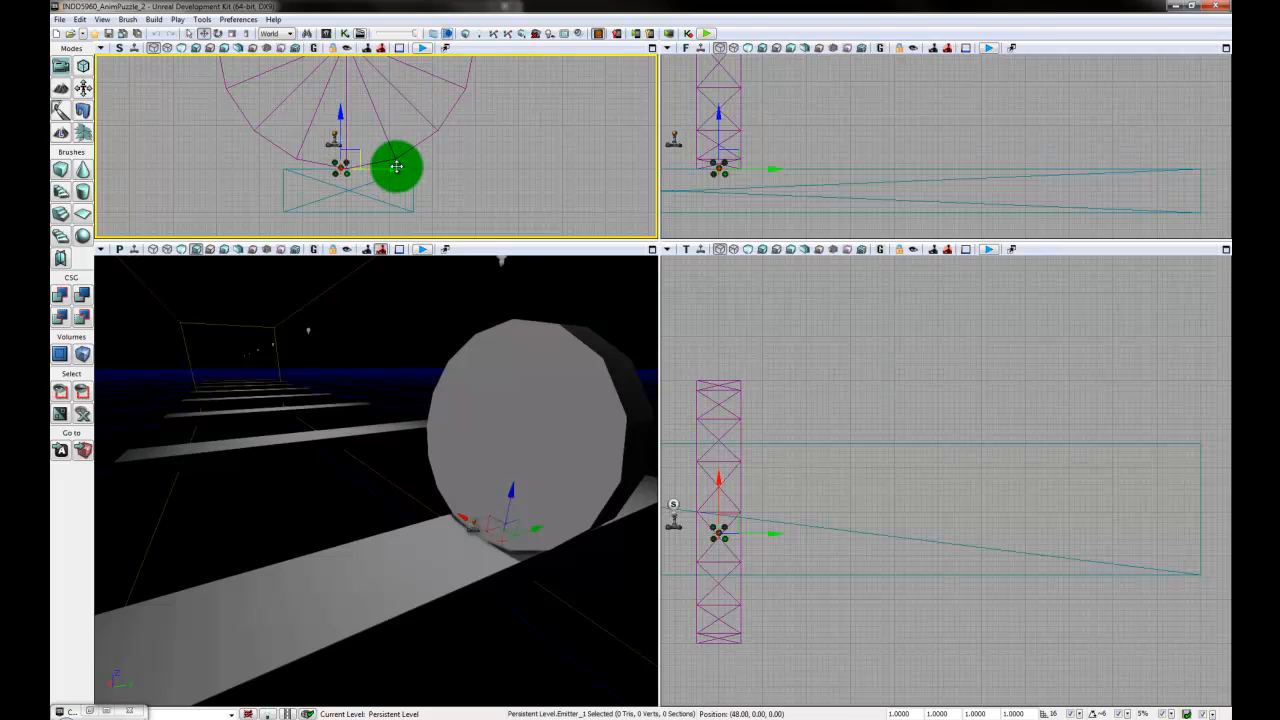
drag(403, 166, 403, 167)
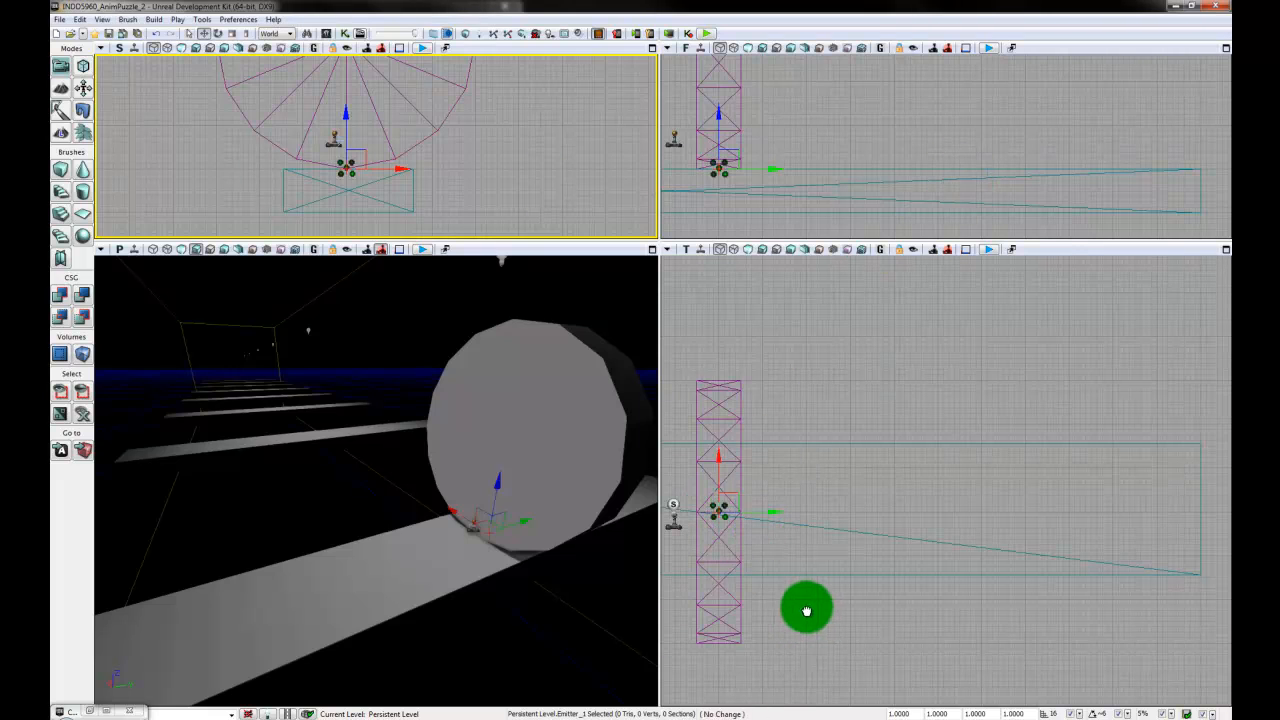
drag(806, 606, 891, 595)
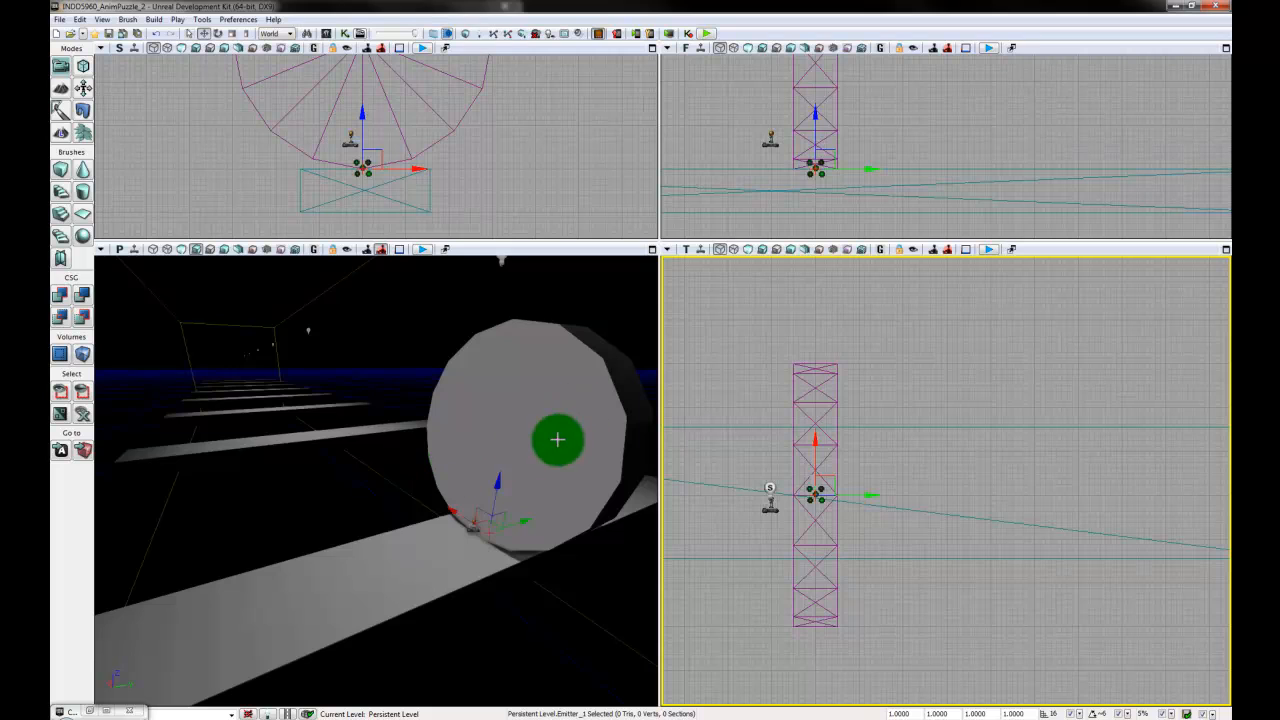
- Open Kismet and add a new Level Loaded event to the main sequence
click(345, 36)
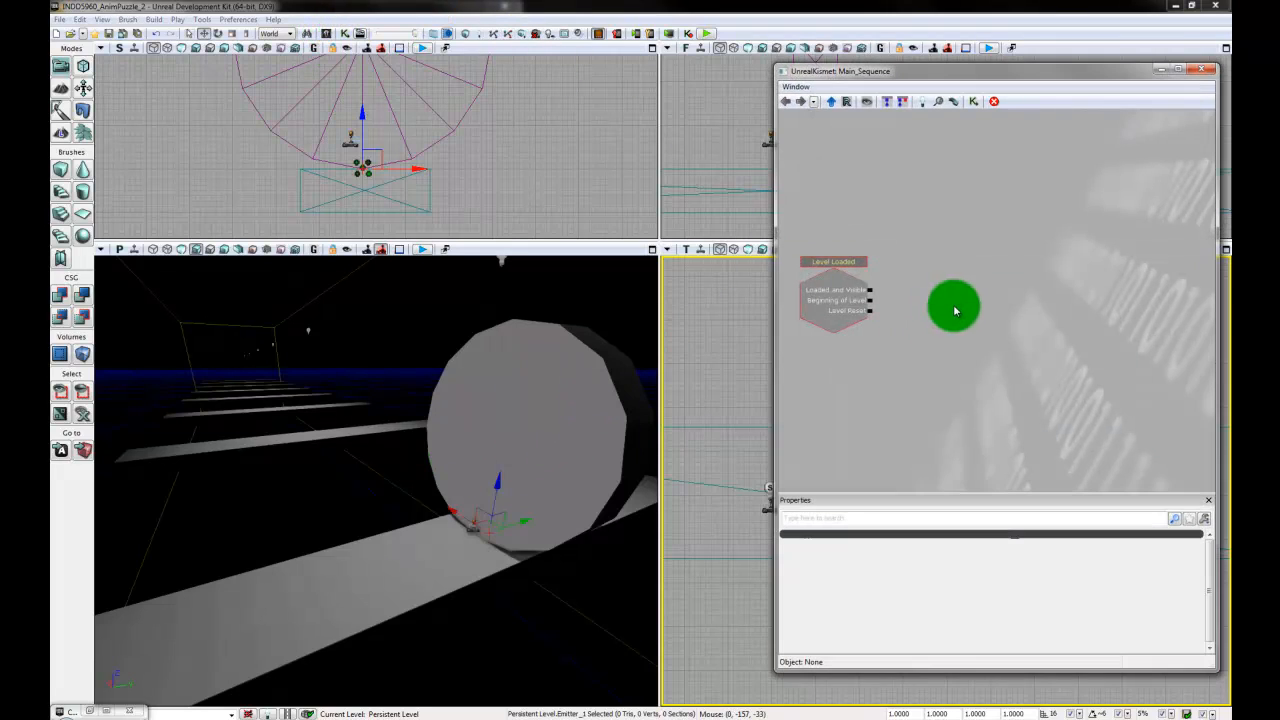
mouse_move(1014, 366)
mouse_down()
mouse_move(1010, 397)
mouse_move(1014, 371)
mouse_up()
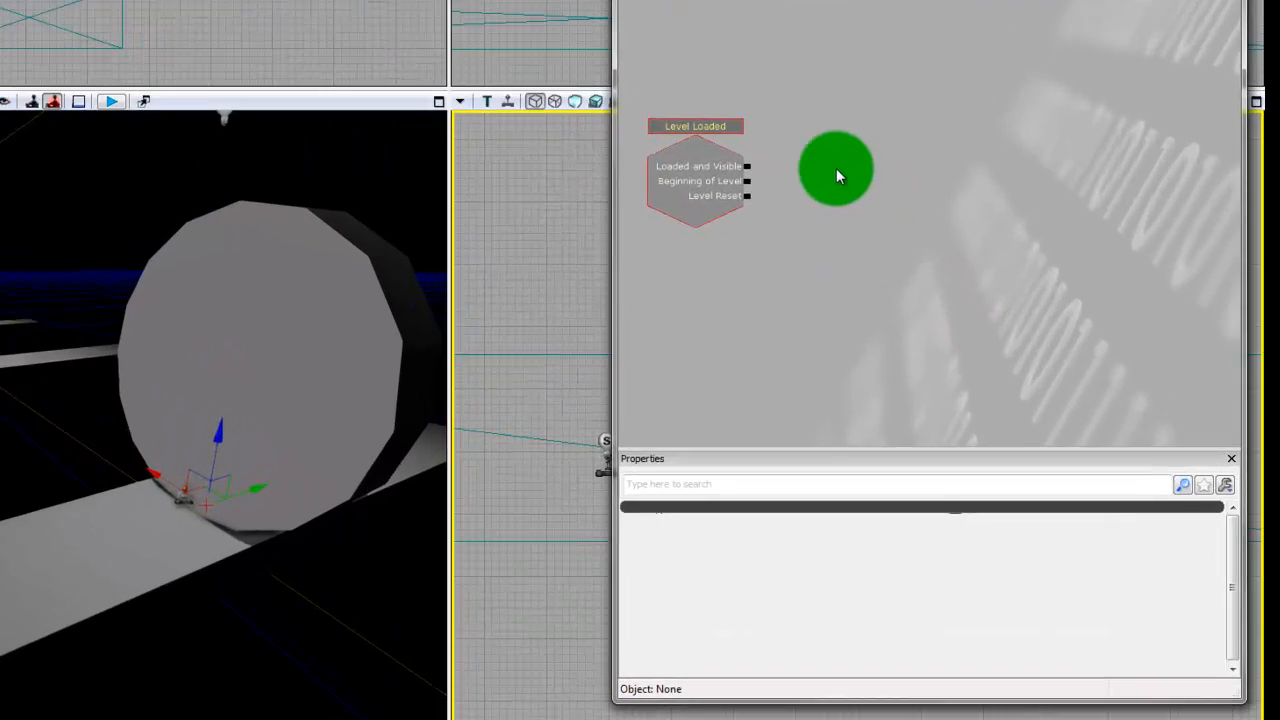
right_click(931, 296)
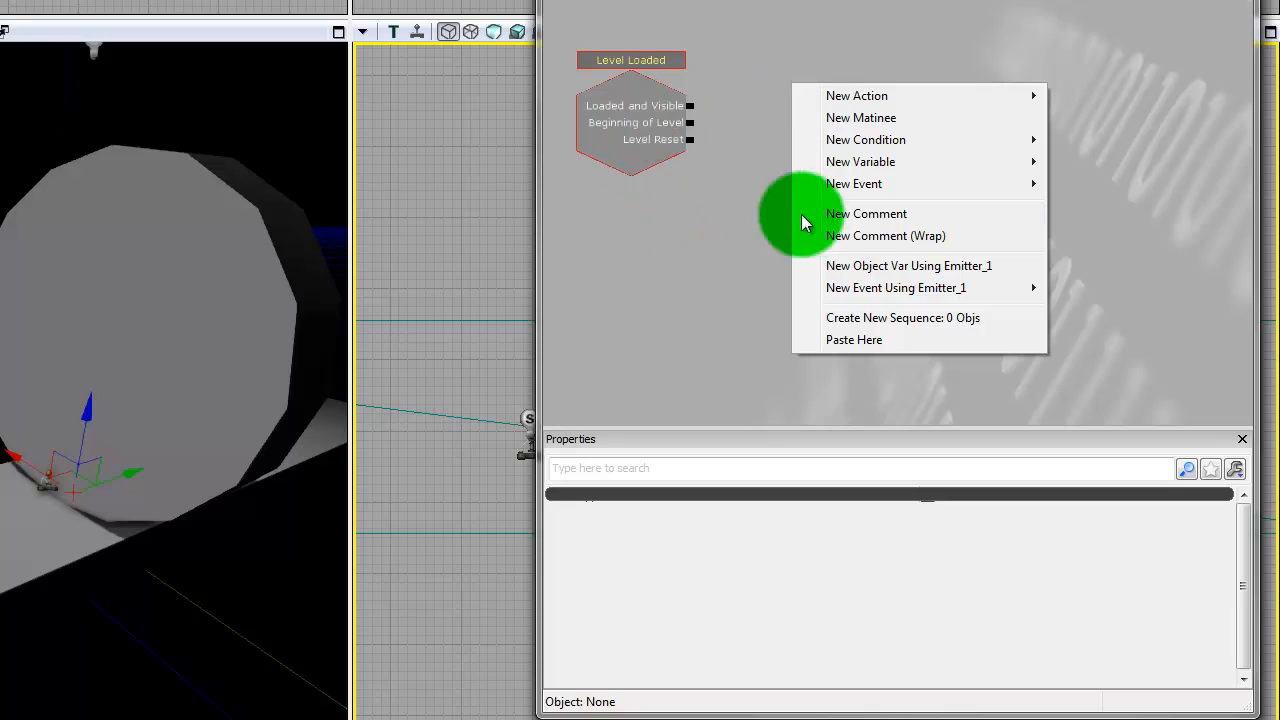
mouse_move(889, 189)
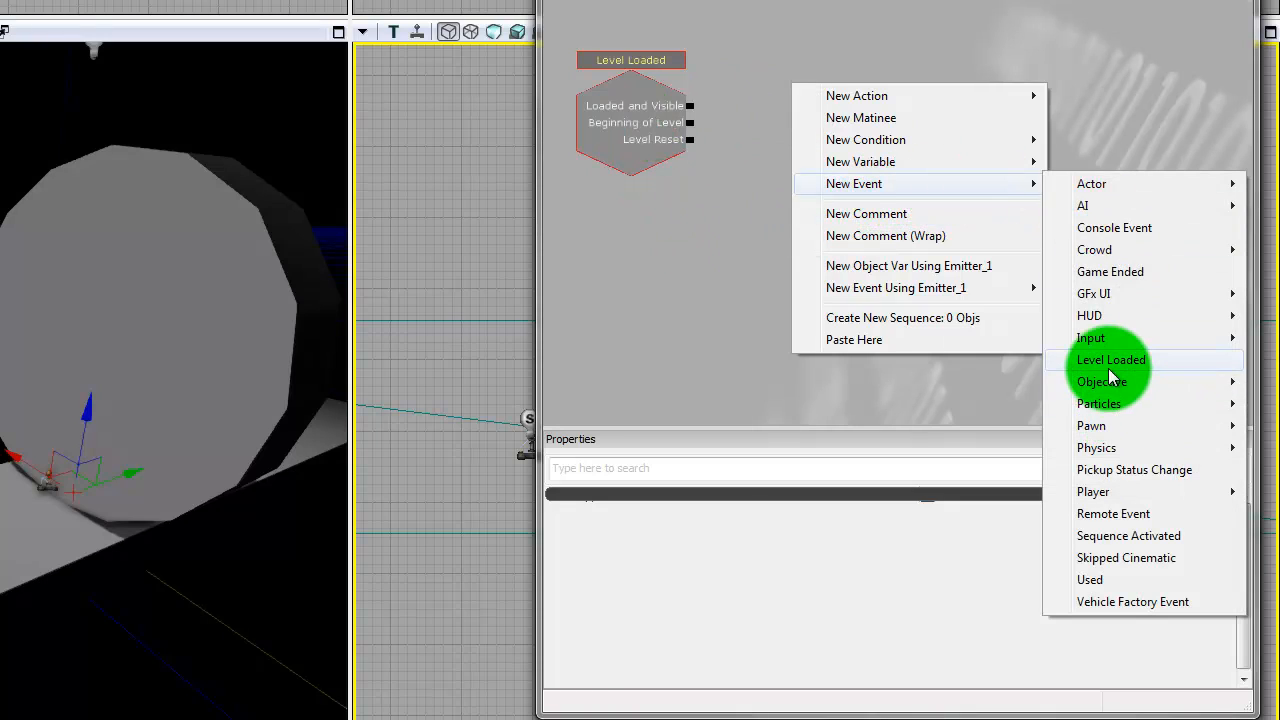
click(1105, 359)
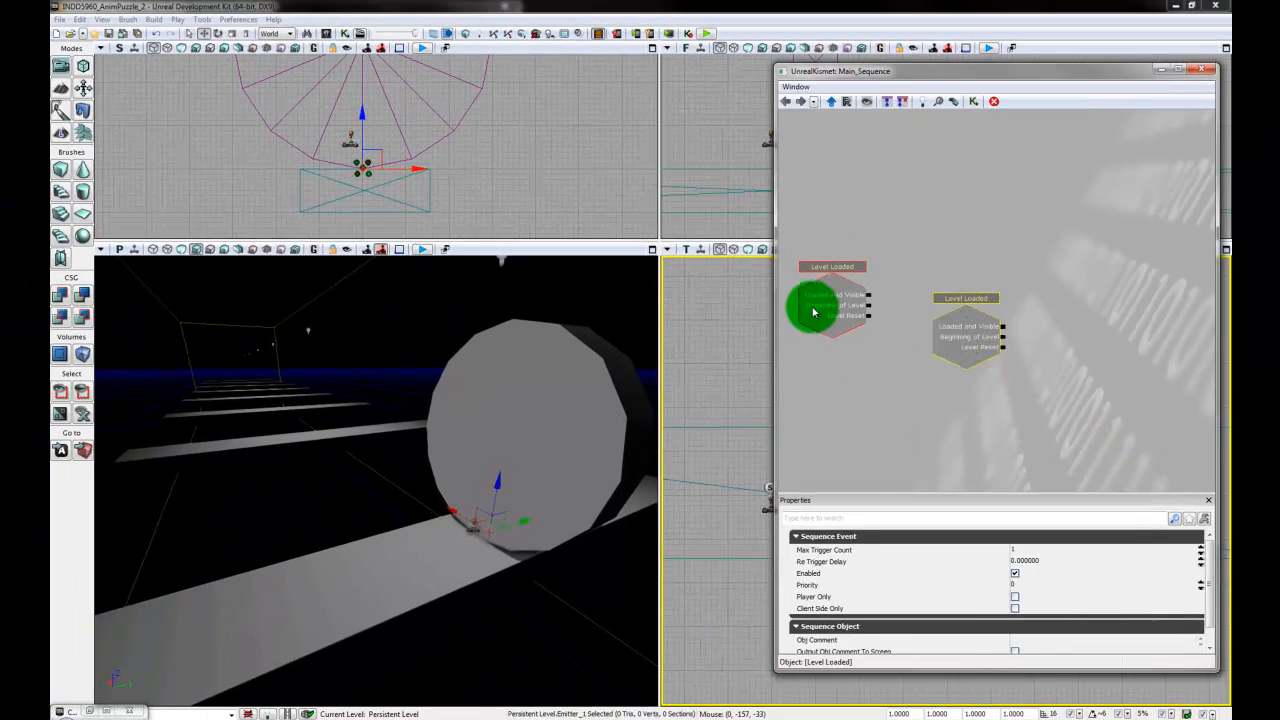
- Delete the old Level Loaded event and move the new one into its place in the graph
click(799, 272)
key(Delete)
click(966, 337)
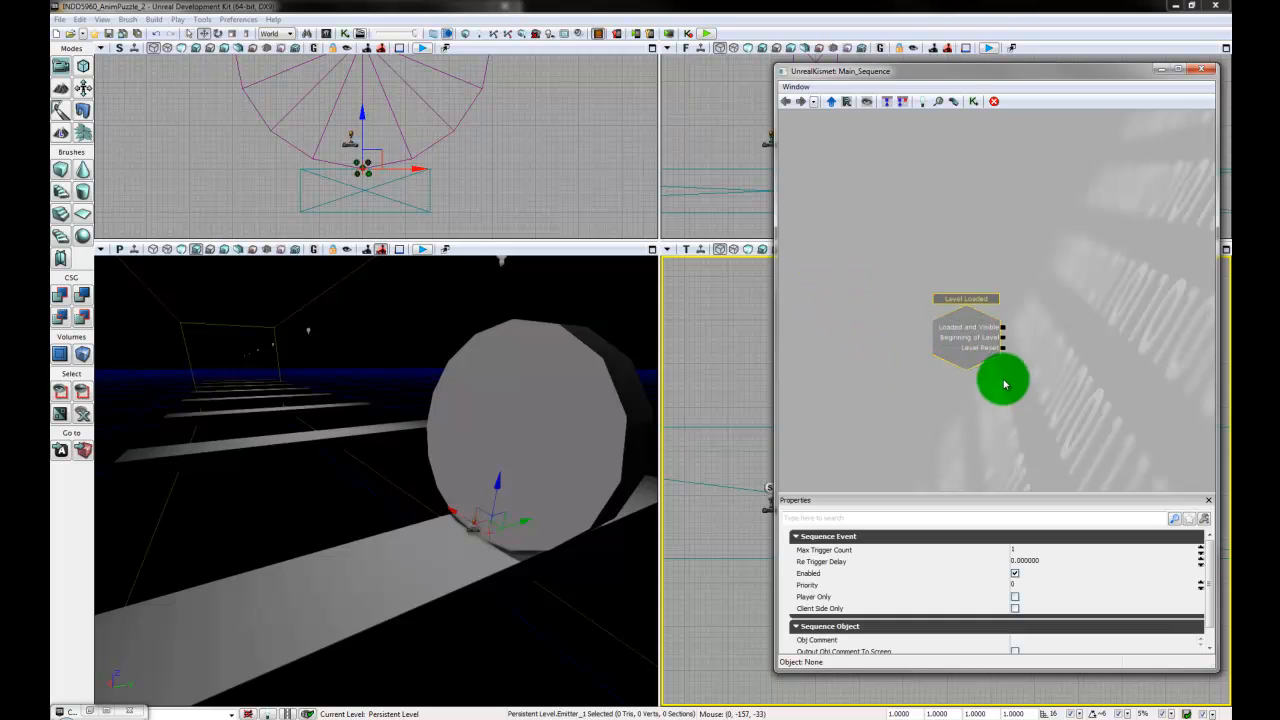
drag(1000, 377, 872, 296)
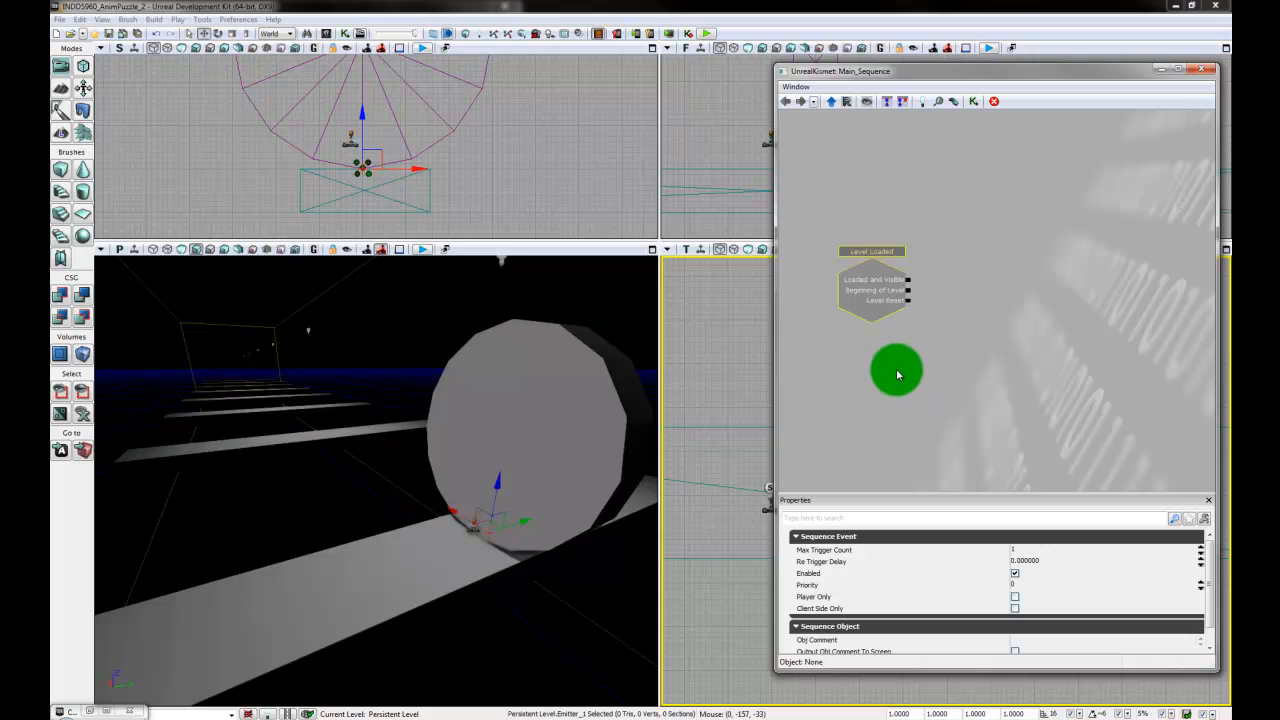
- Add an Attach to Actor action beside the Level Loaded event and connect Loaded and Visible to its In
right_click(913, 328)
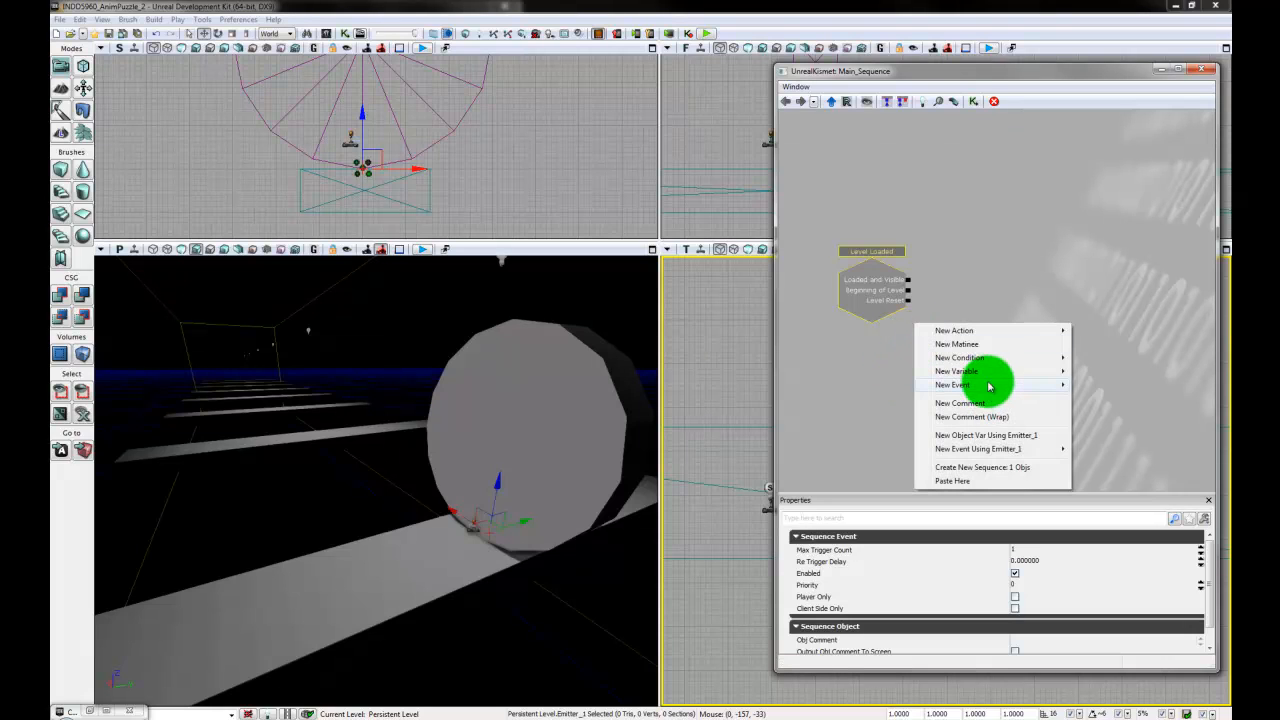
mouse_move(988, 387)
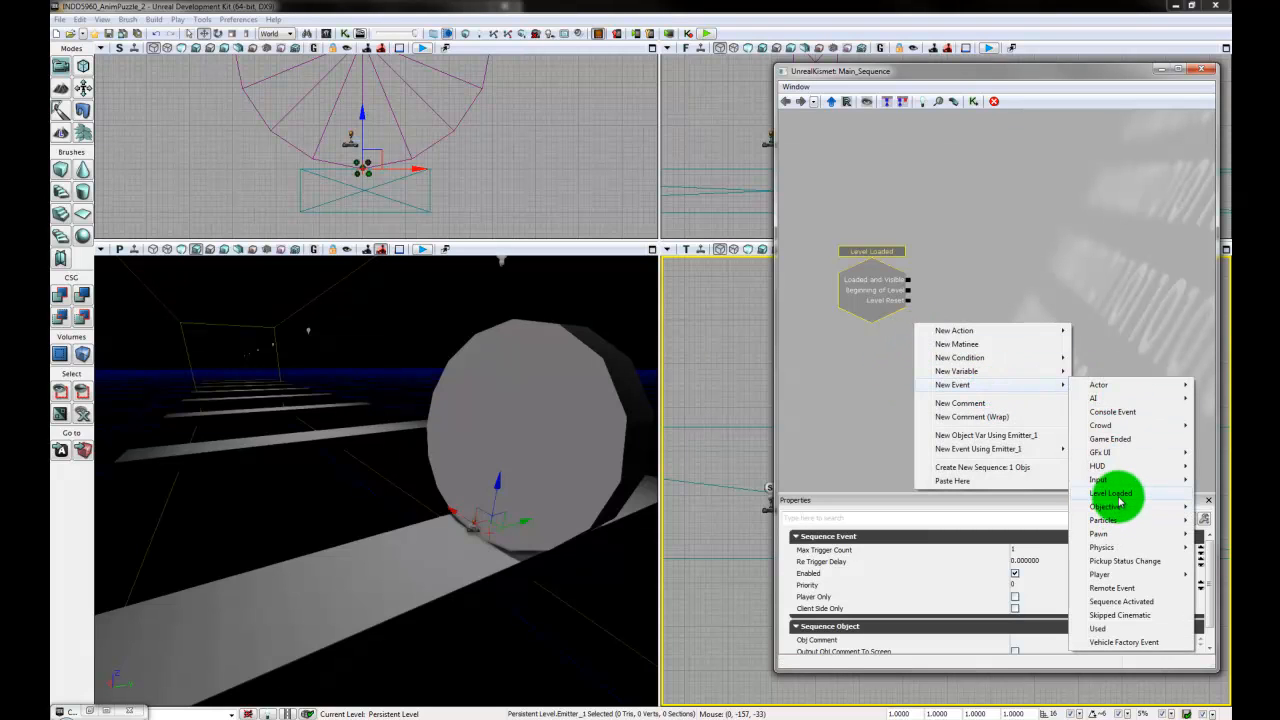
drag(1089, 271, 1037, 274)
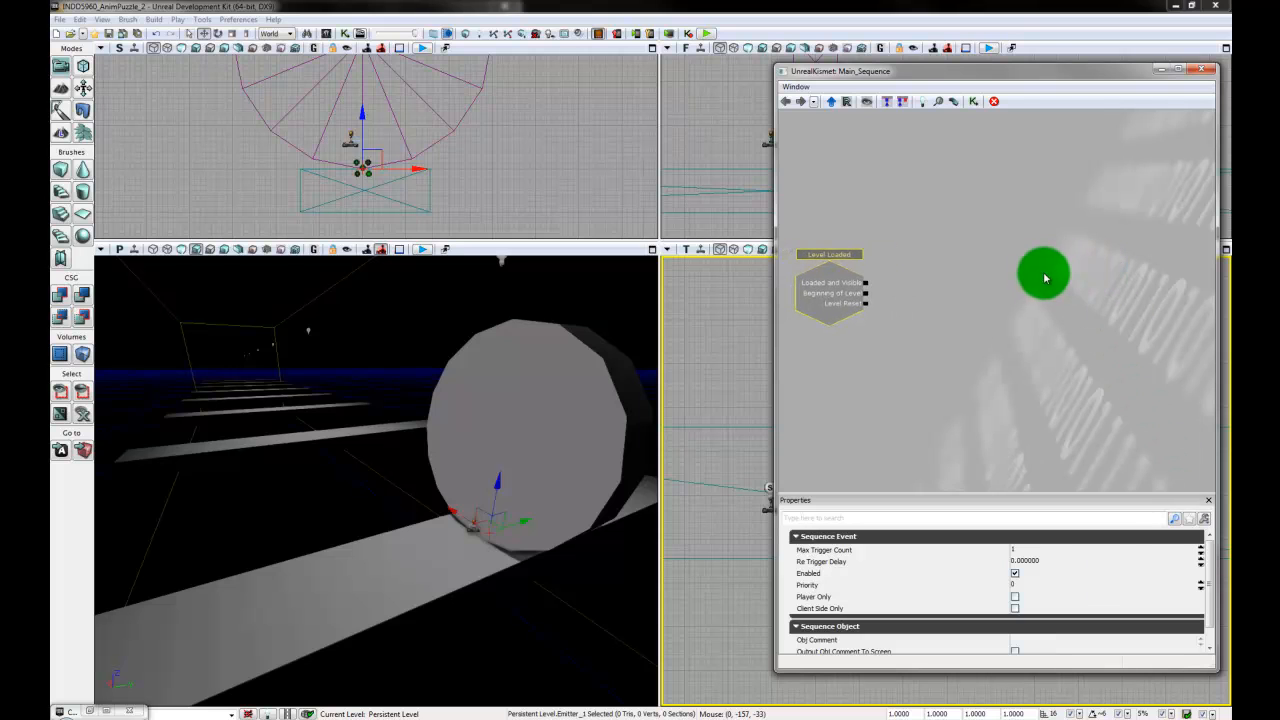
right_click(922, 287)
mouse_move(945, 279)
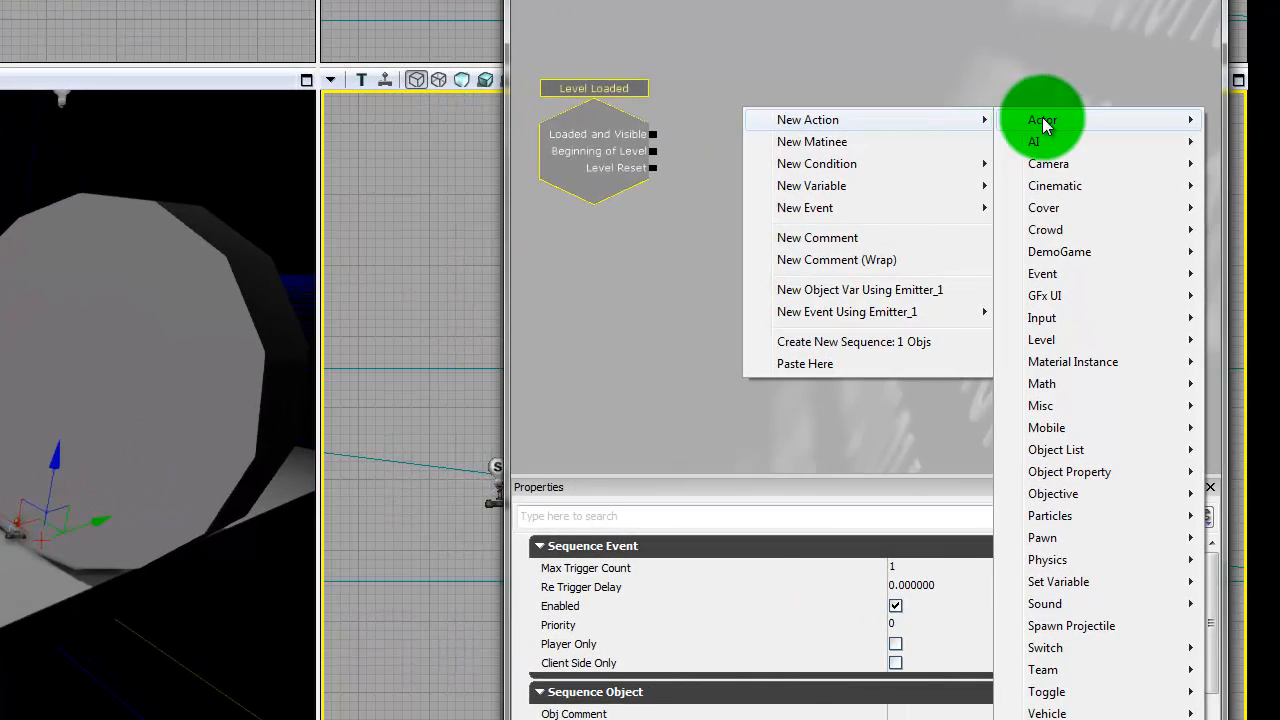
mouse_move(1102, 276)
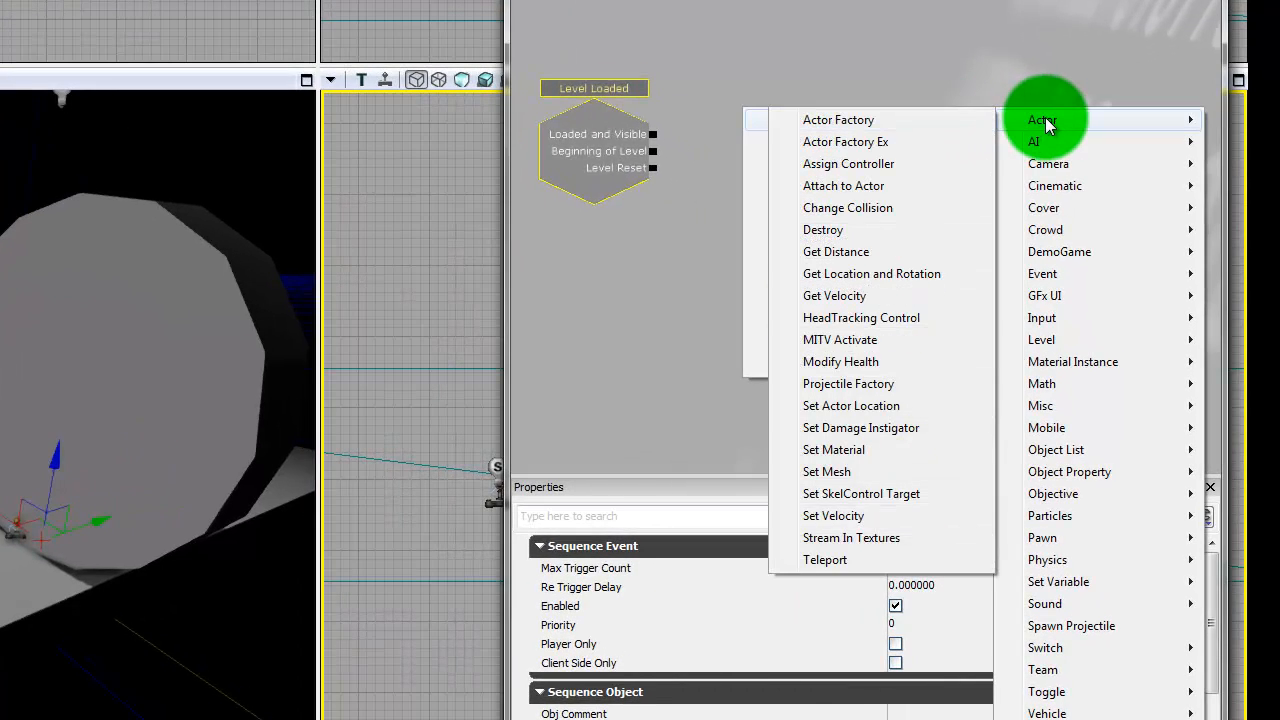
click(857, 192)
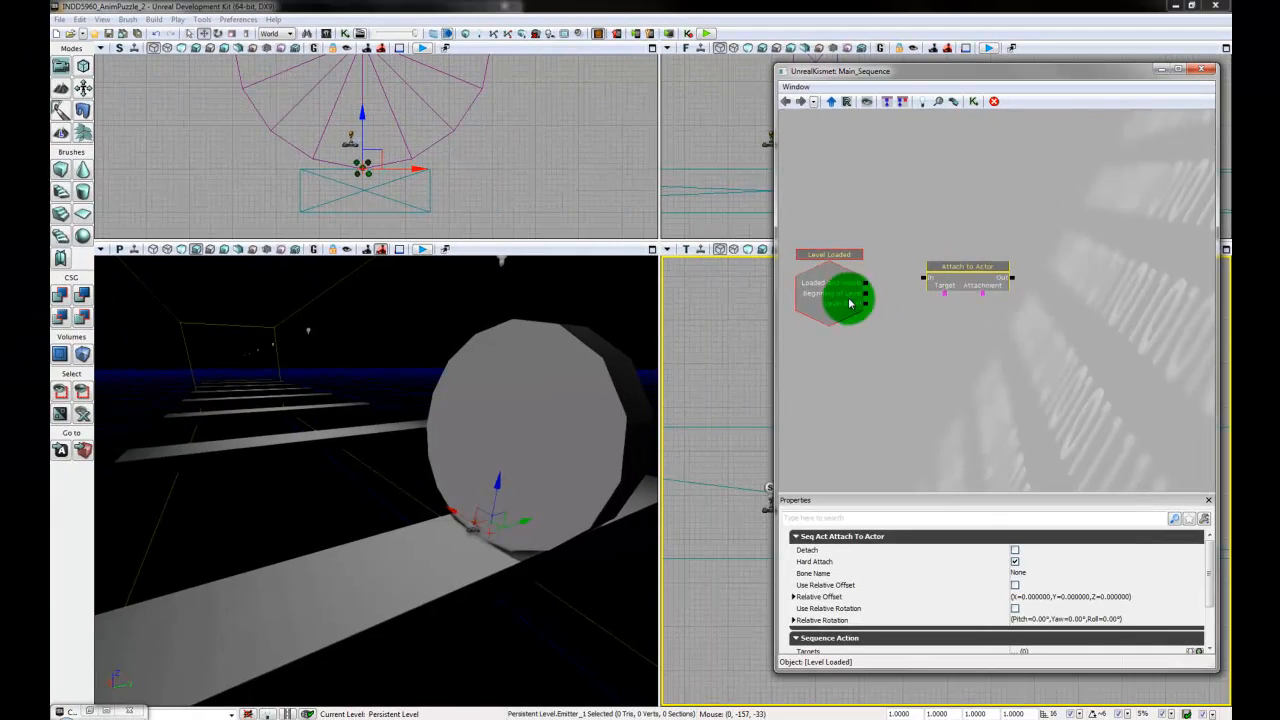
drag(868, 287, 922, 279)
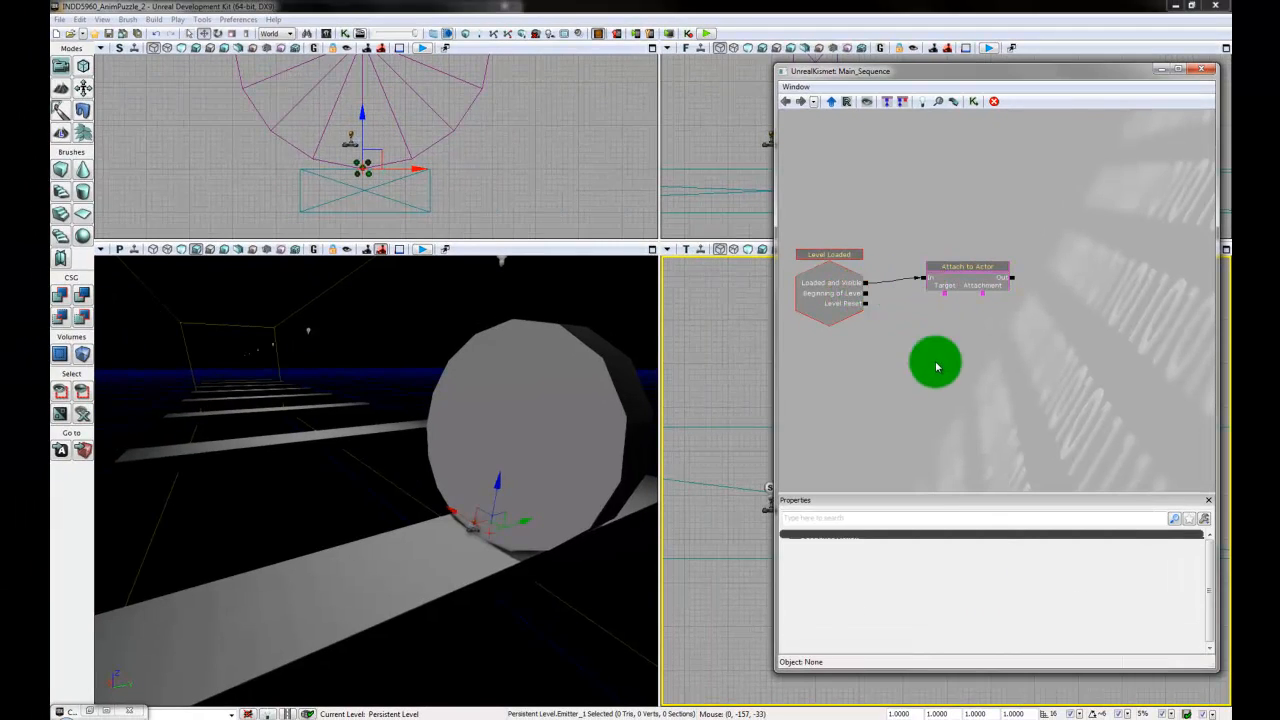
- Assign the disc's InterpActor_0 to the Attach to Actor action's Target as a new object variable and place it below the action
click(956, 292)
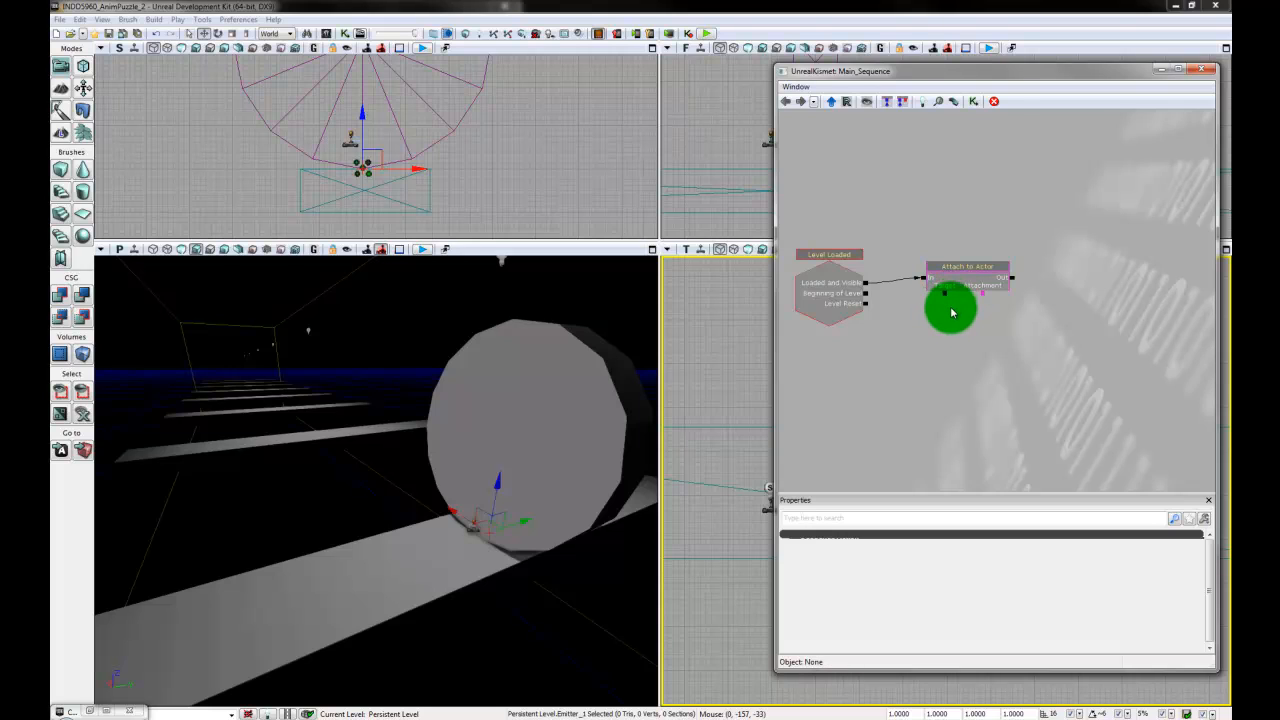
click(607, 423)
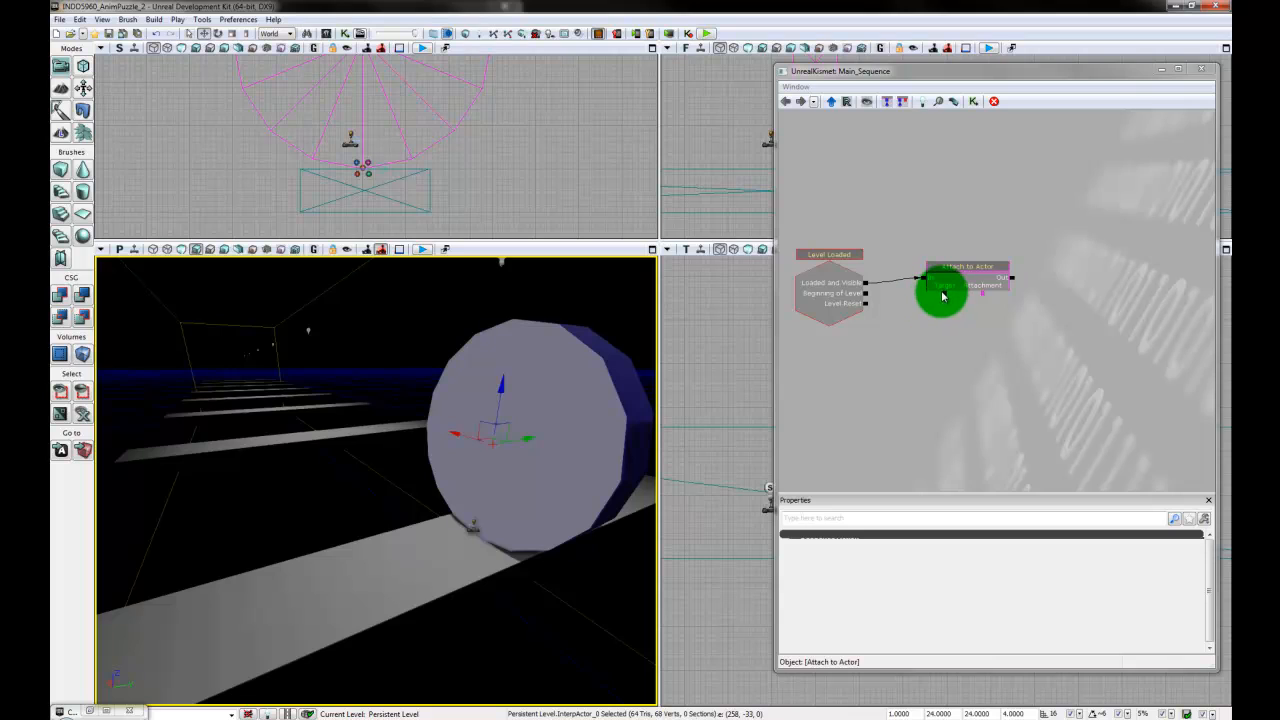
right_click(946, 297)
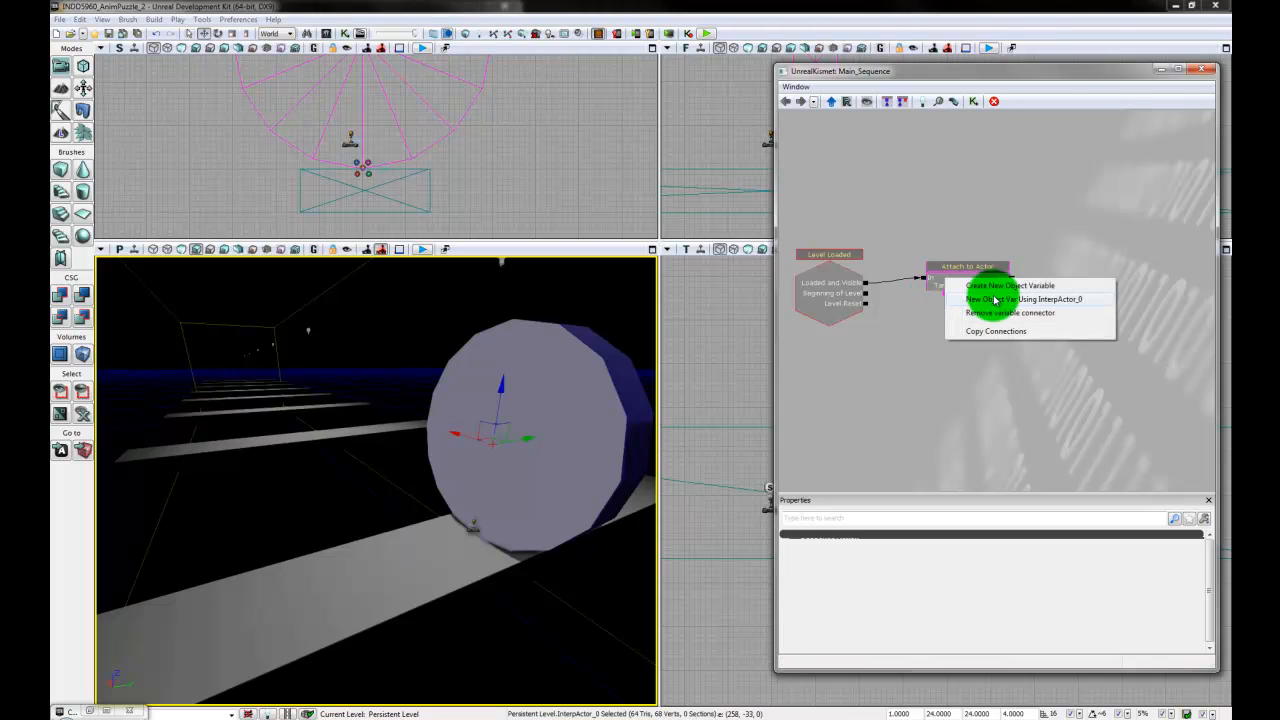
click(1049, 302)
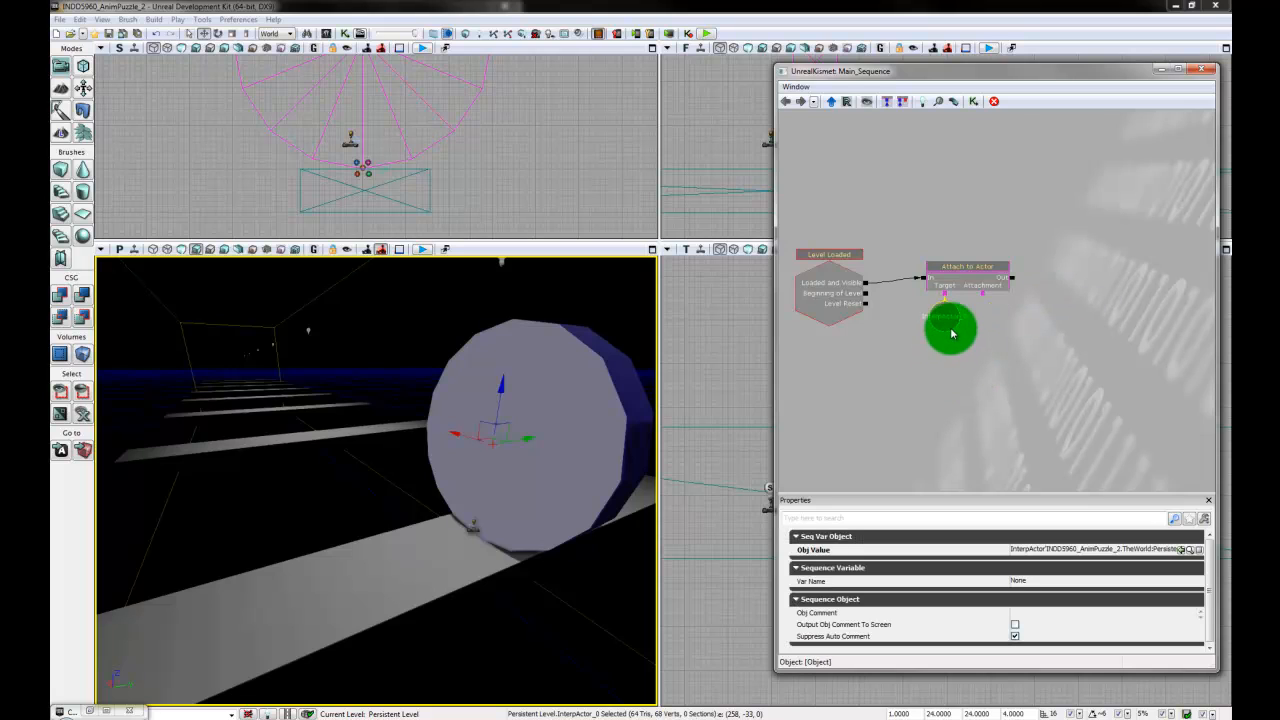
click(977, 405)
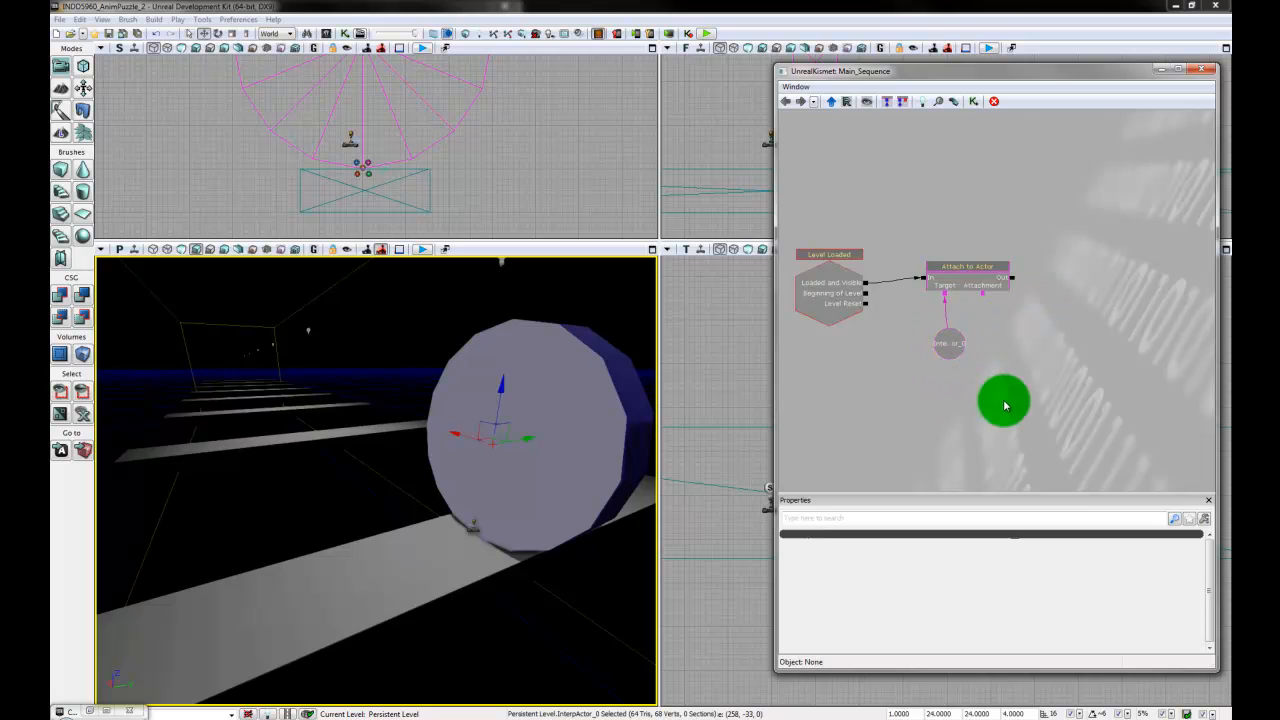
- Assign Emitter_1 to the Attachment of the Attach to Actor action as a new object variable
drag(1045, 404, 1021, 400)
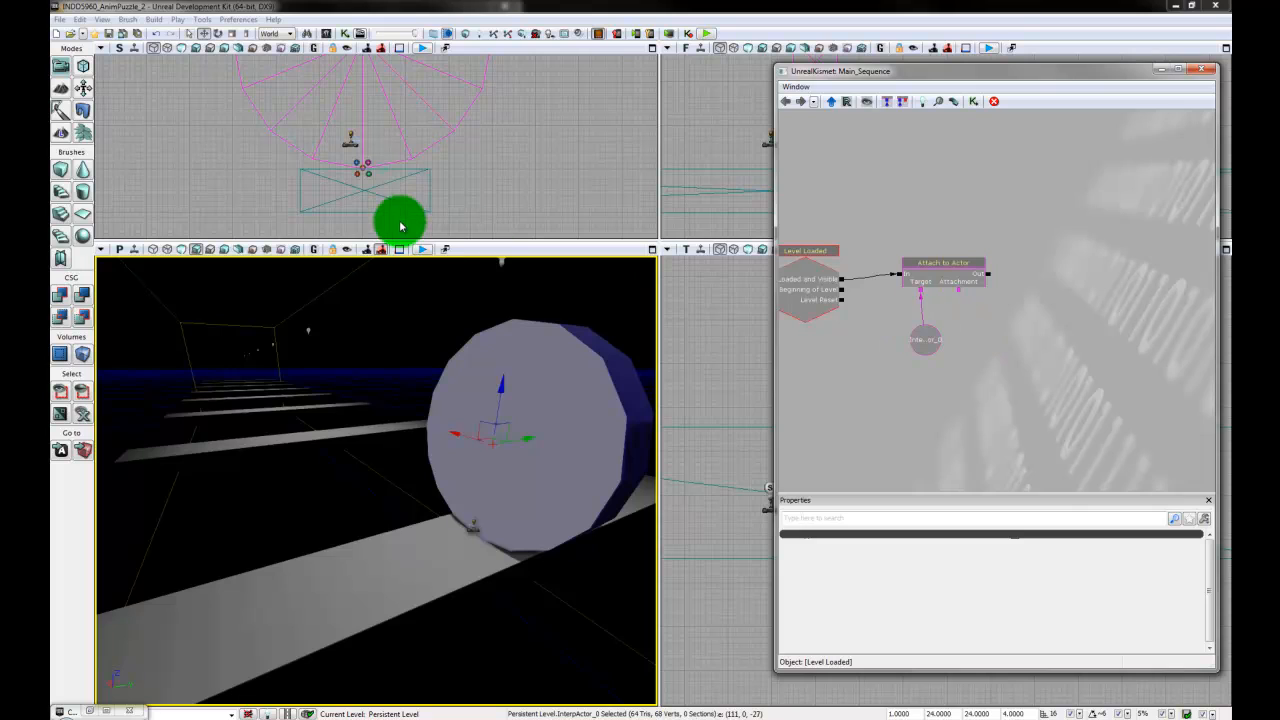
click(367, 175)
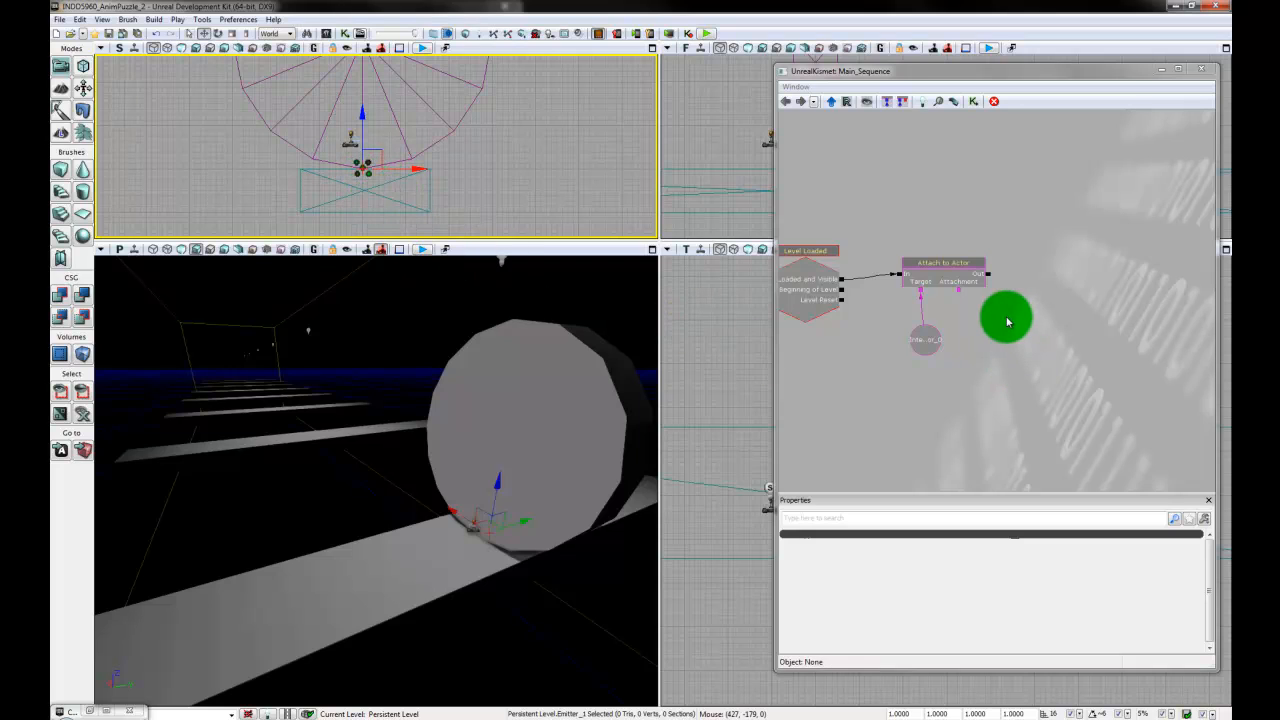
right_click(960, 293)
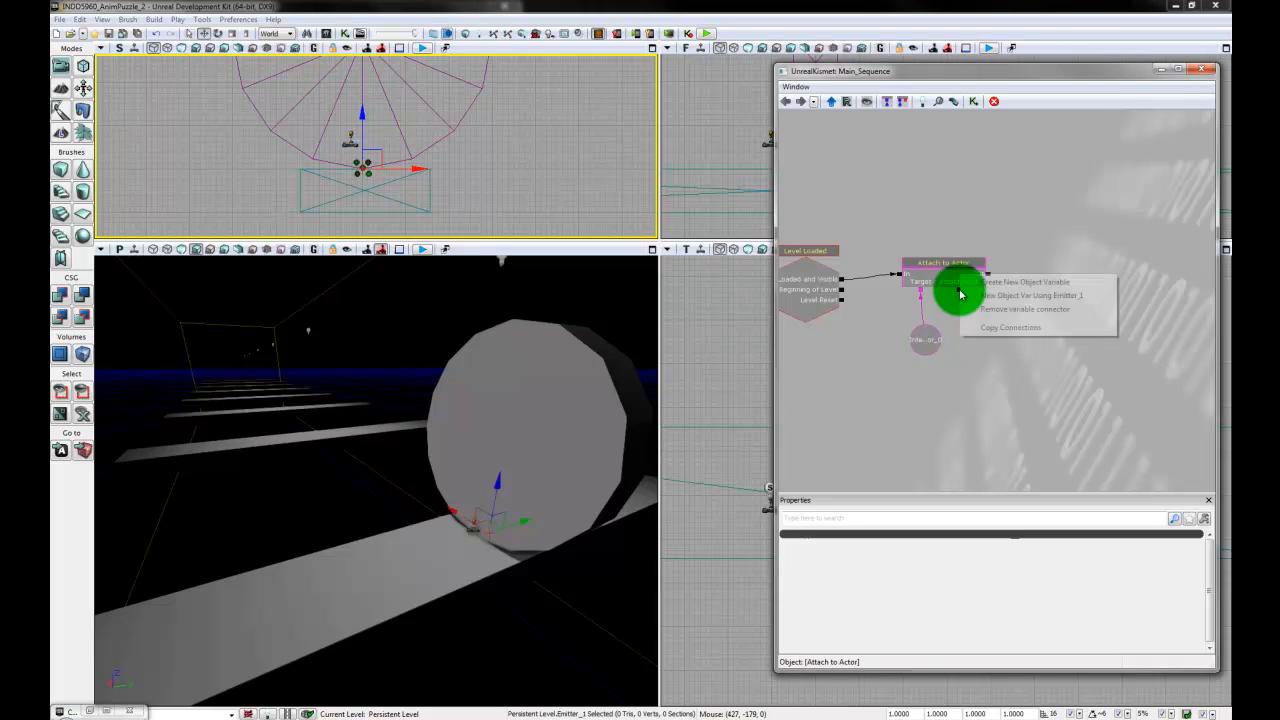
click(1029, 298)
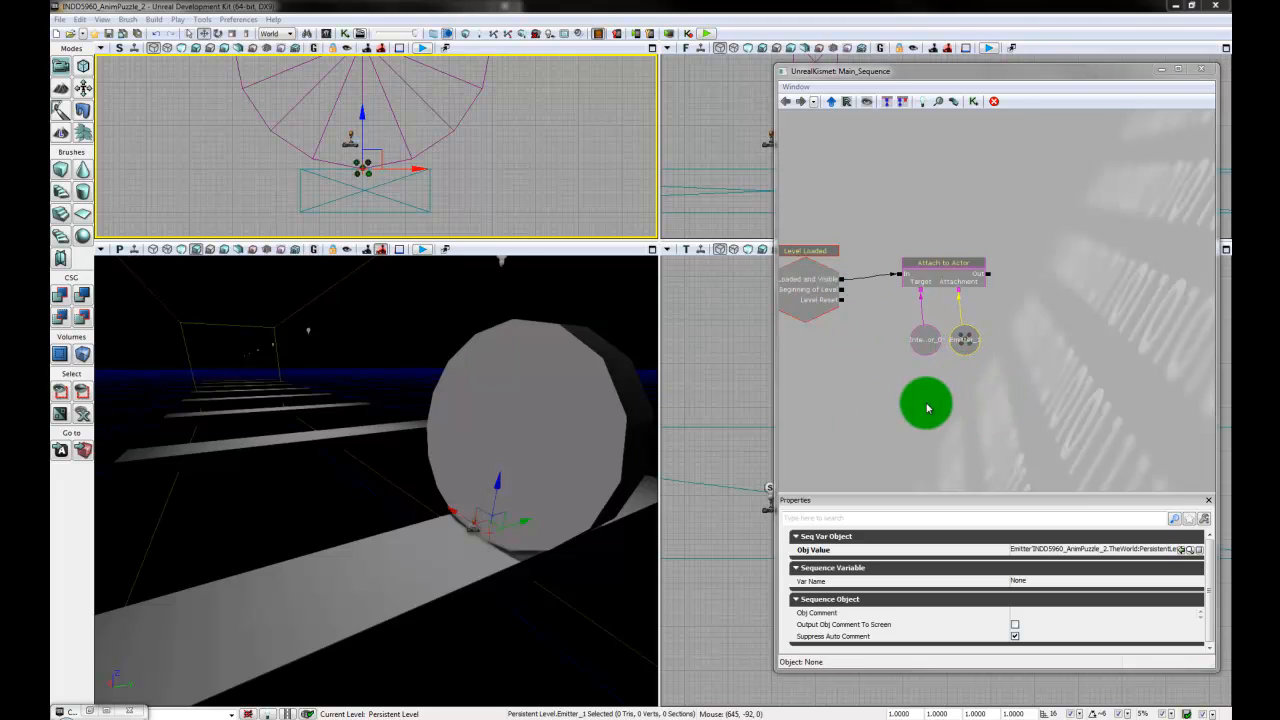
drag(926, 400, 973, 412)
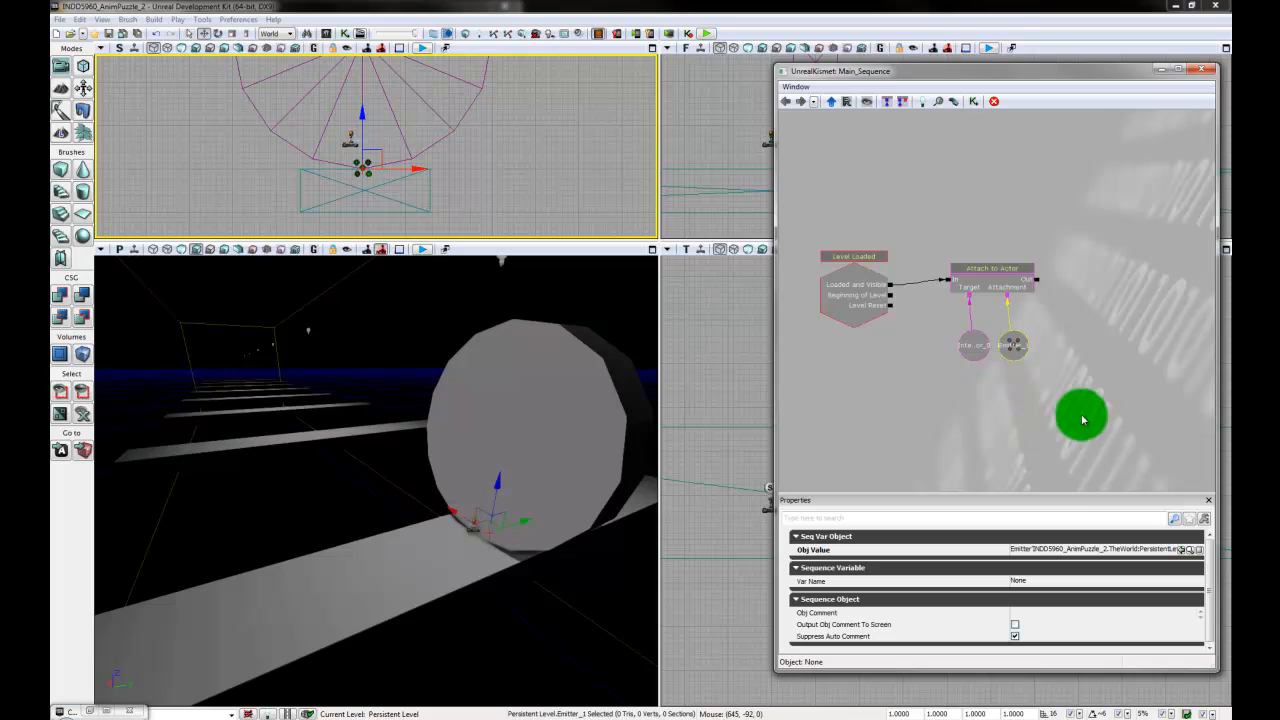
- Widen the Kismet window and connect the Attach to Actor action's Out to the Matinee node's Play input
drag(1078, 423, 1036, 423)
click(1059, 420)
drag(1092, 387, 1073, 390)
scroll(1074, 390, down, 2)
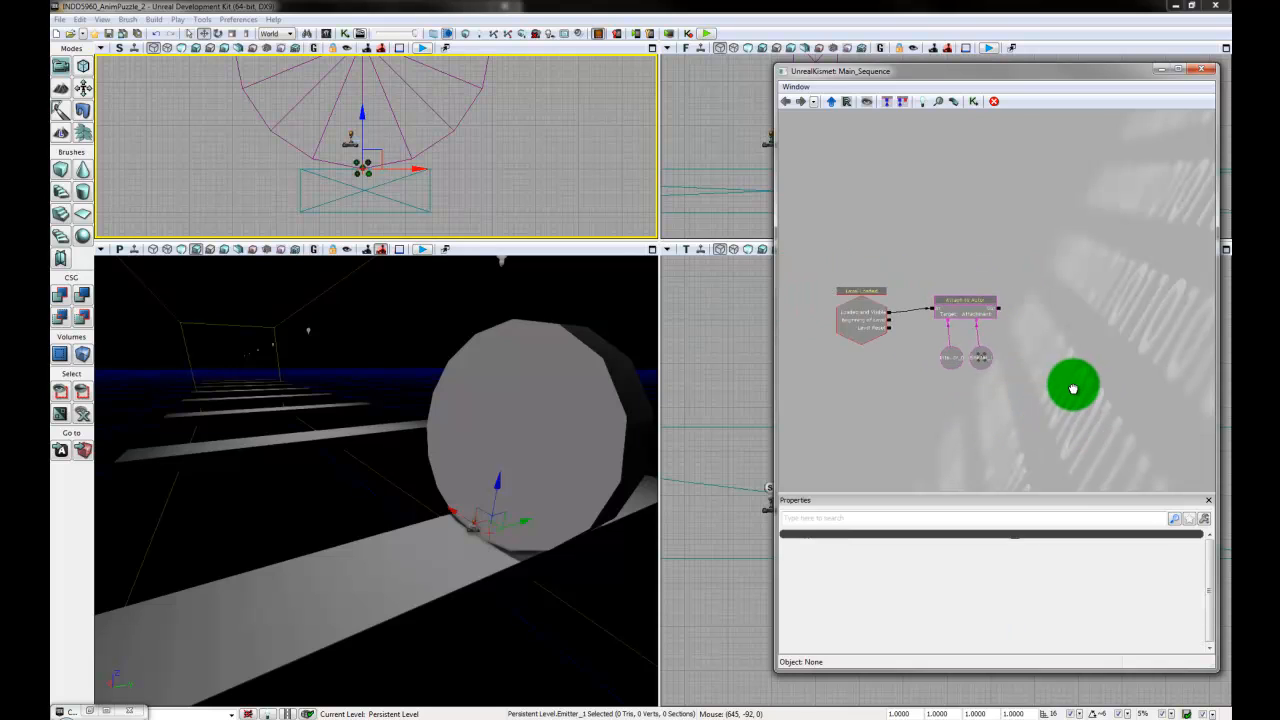
drag(774, 407, 616, 419)
drag(1008, 387, 959, 352)
click(1117, 353)
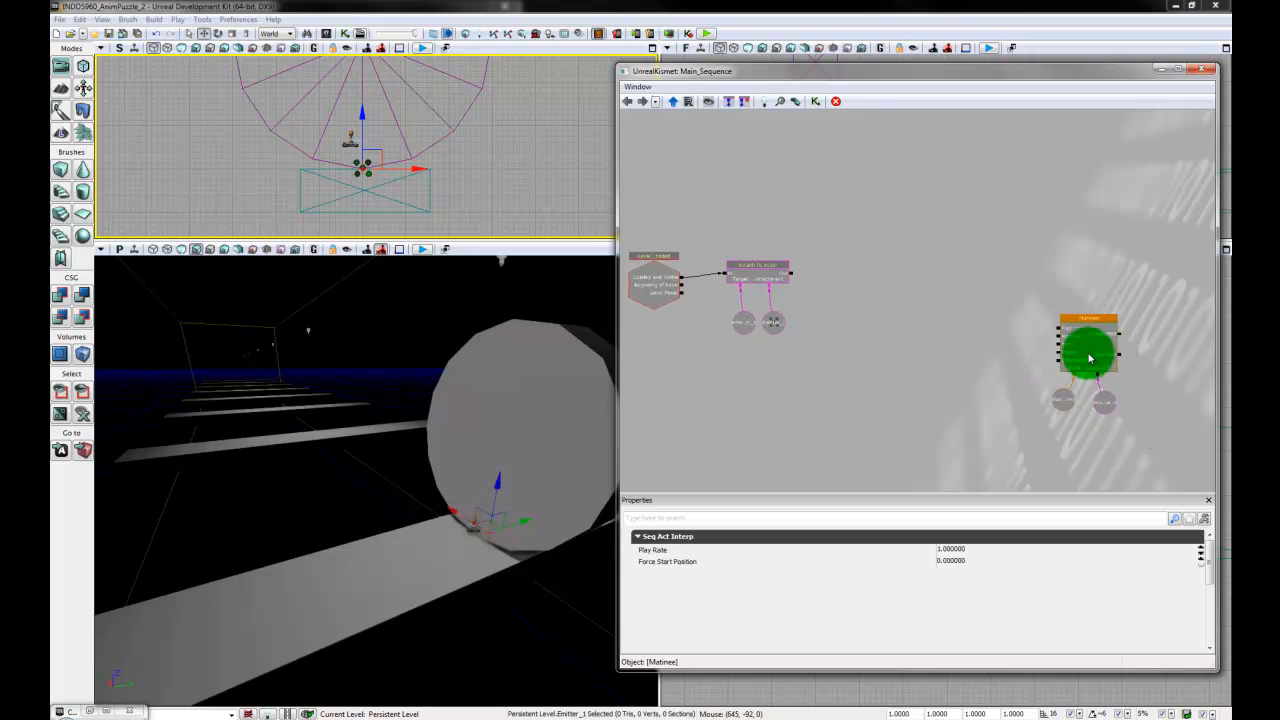
scroll(1020, 340, up, 2)
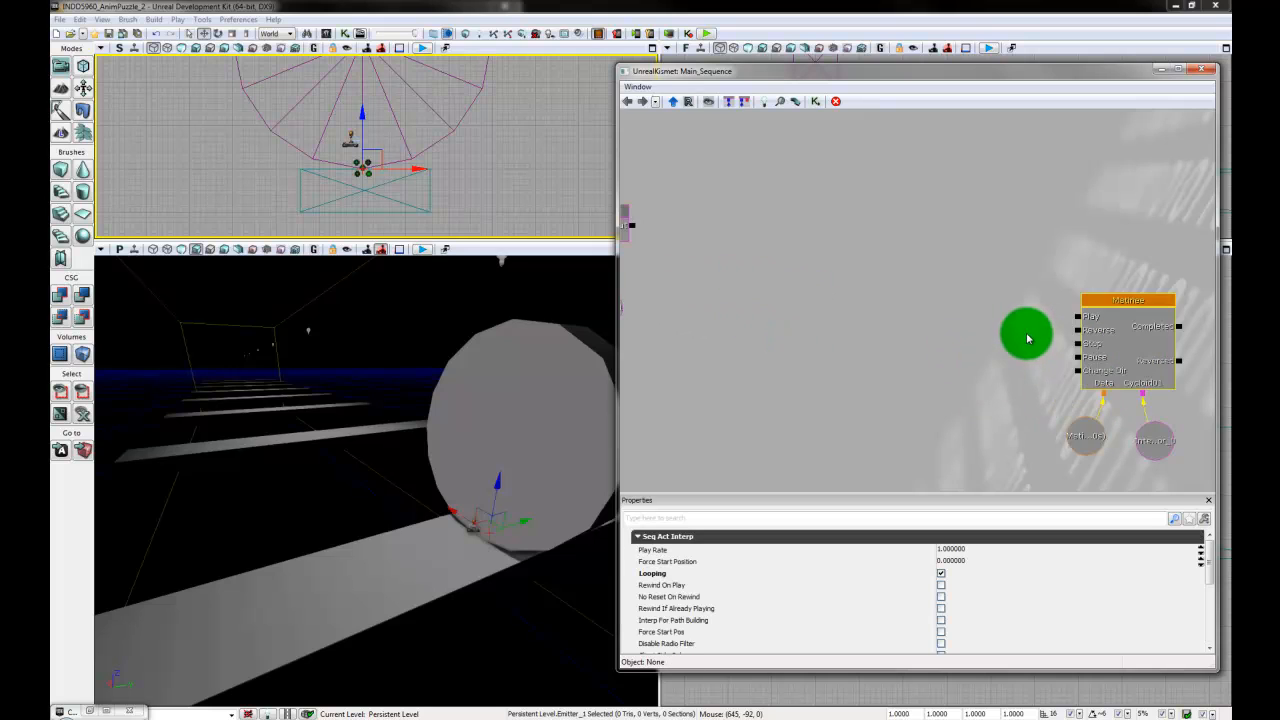
drag(1020, 337, 897, 309)
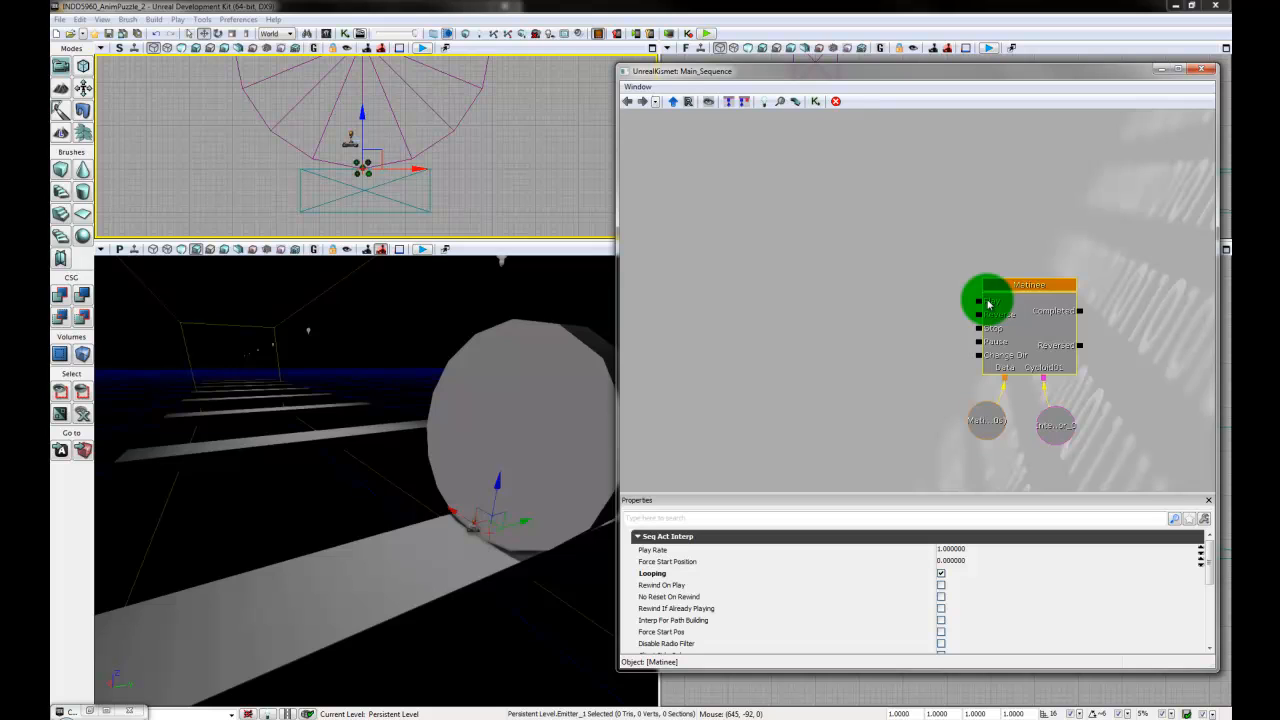
drag(696, 277, 813, 286)
scroll(748, 277, down, 2)
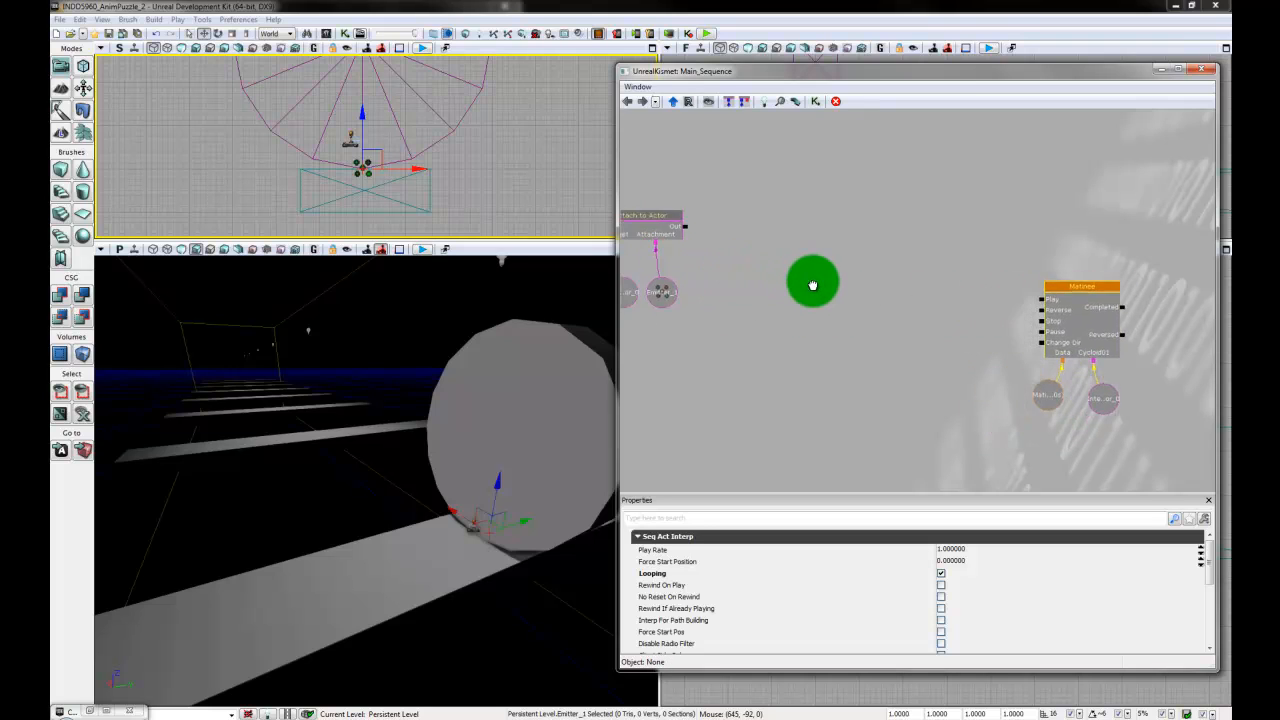
scroll(813, 286, down, 1)
drag(726, 377, 763, 401)
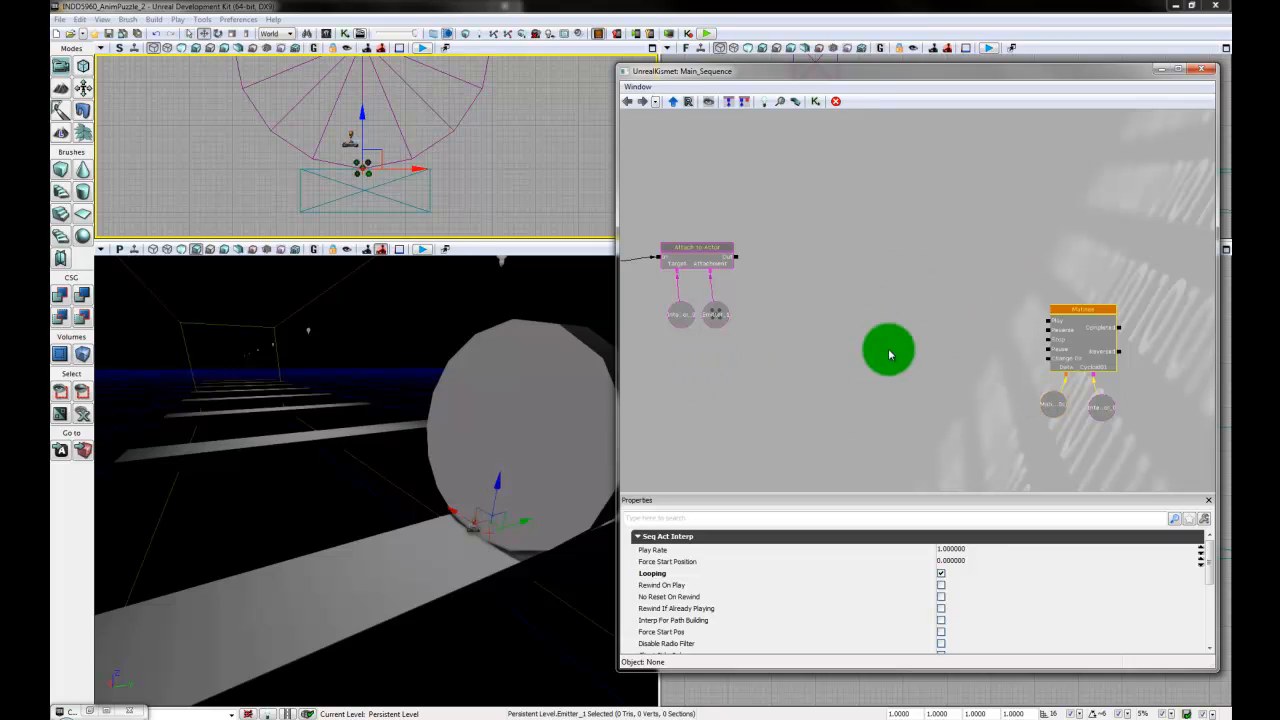
click(739, 263)
drag(757, 261, 1053, 325)
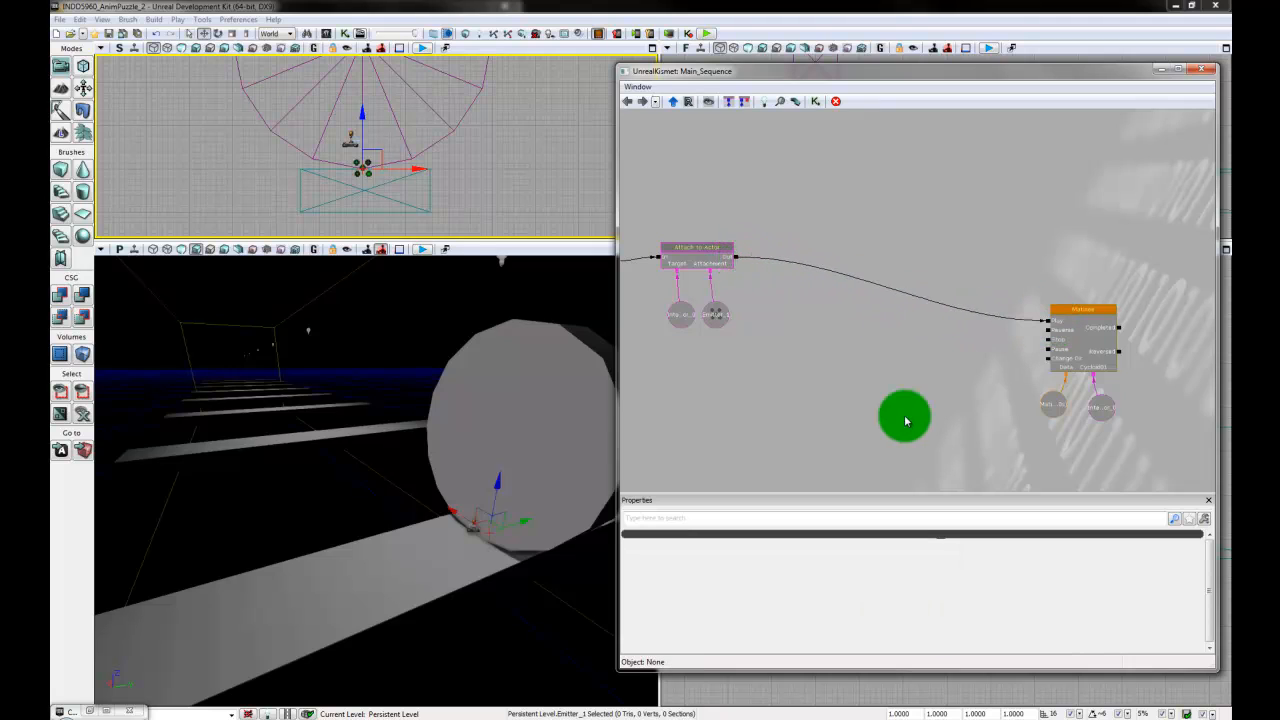
- Enable Rewind On Play for the Matinee node and close Kismet
click(1104, 353)
mouse_move(917, 433)
mouse_down()
mouse_move(911, 405)
mouse_move(921, 418)
mouse_up()
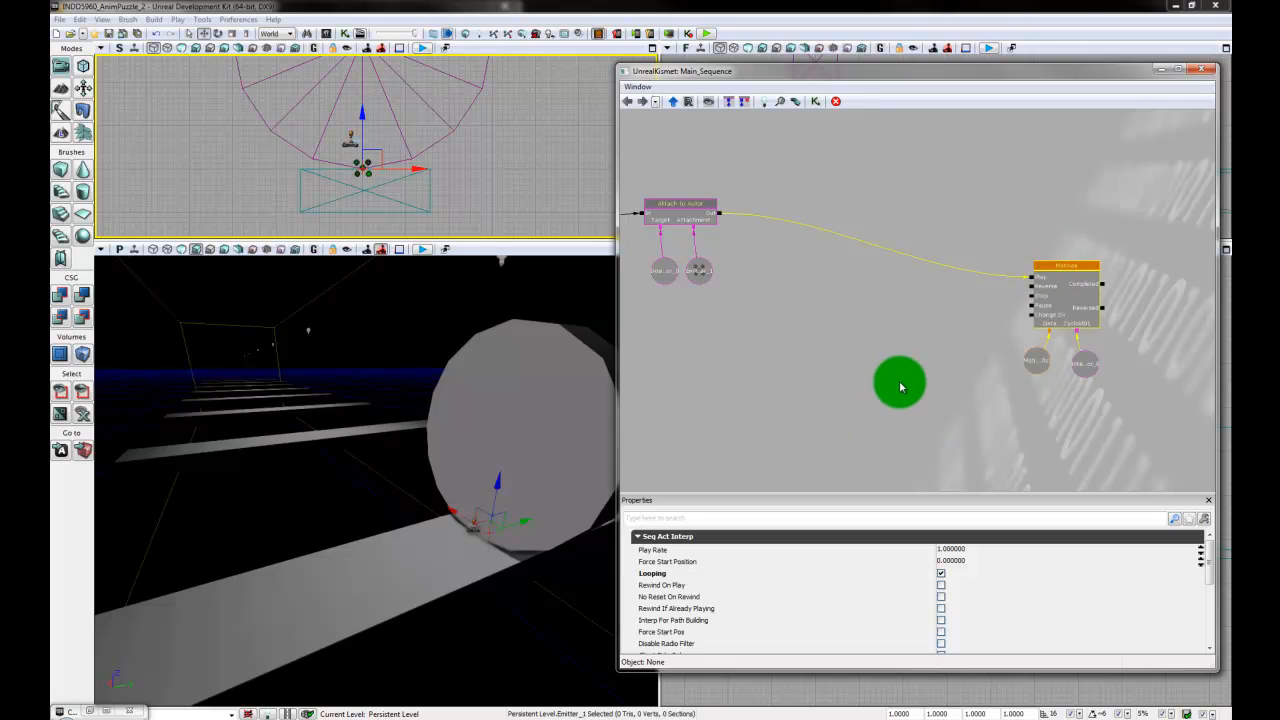
drag(909, 360, 880, 349)
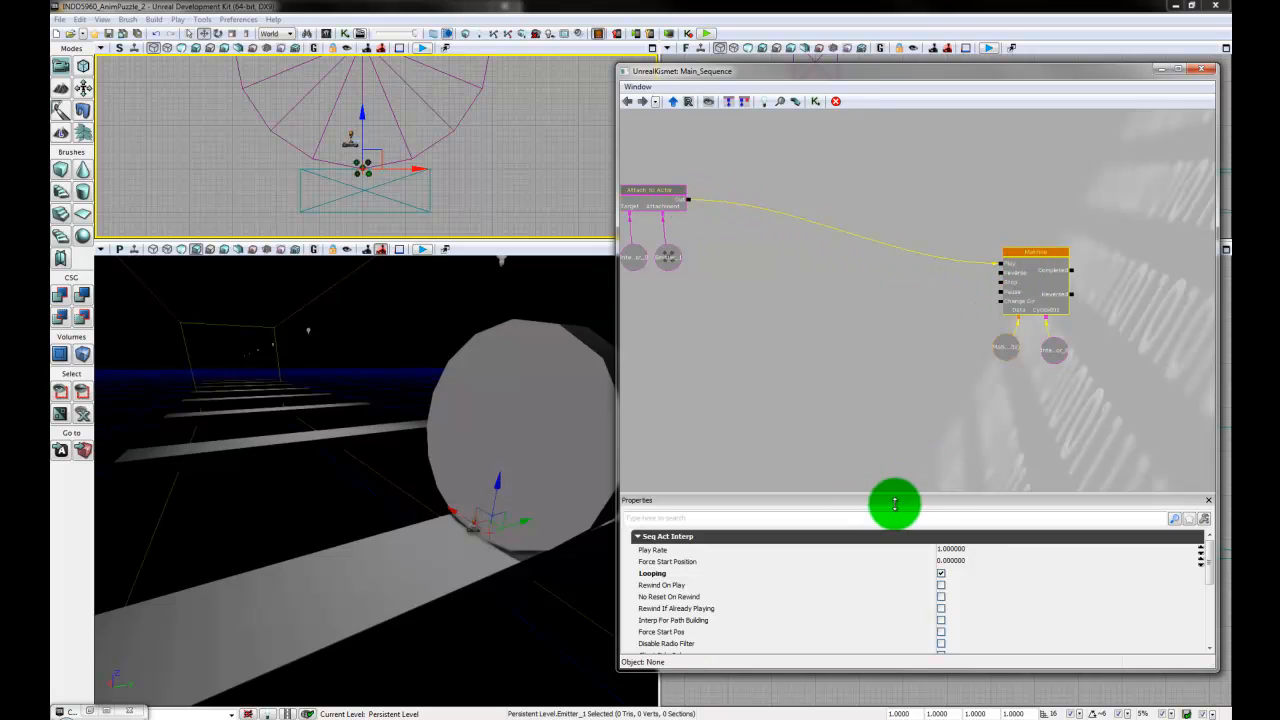
drag(929, 438, 930, 433)
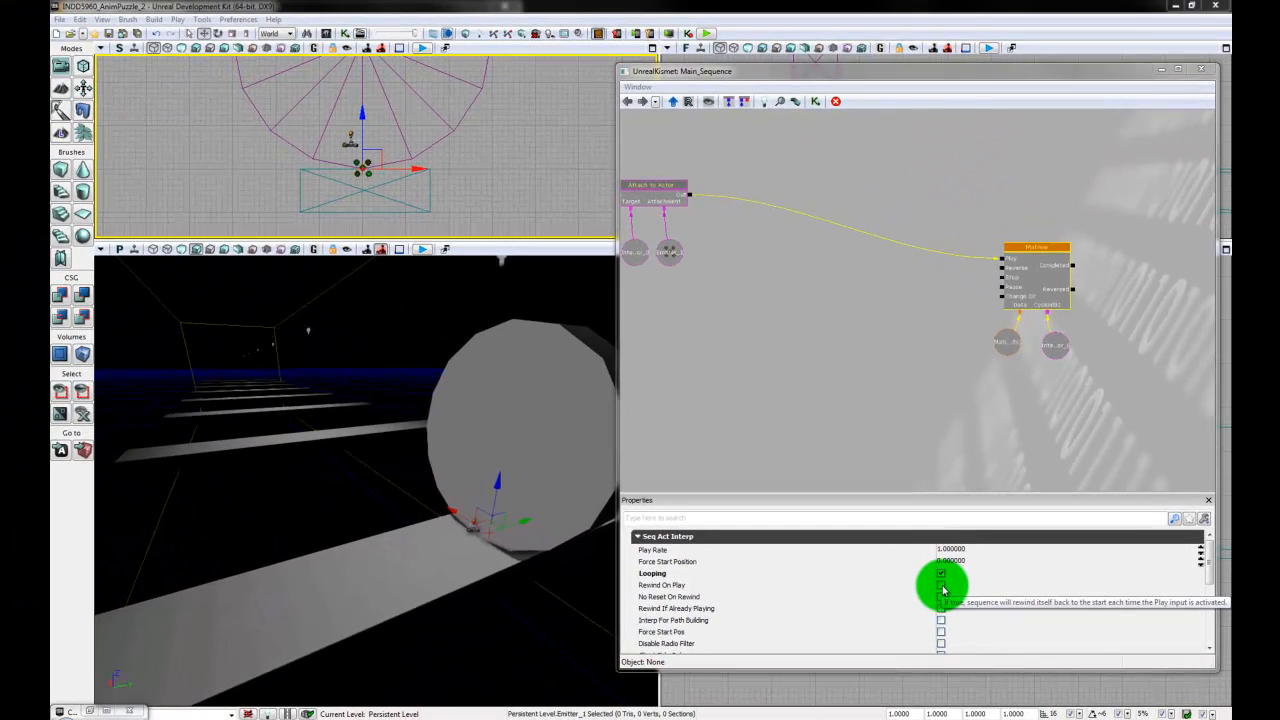
click(941, 586)
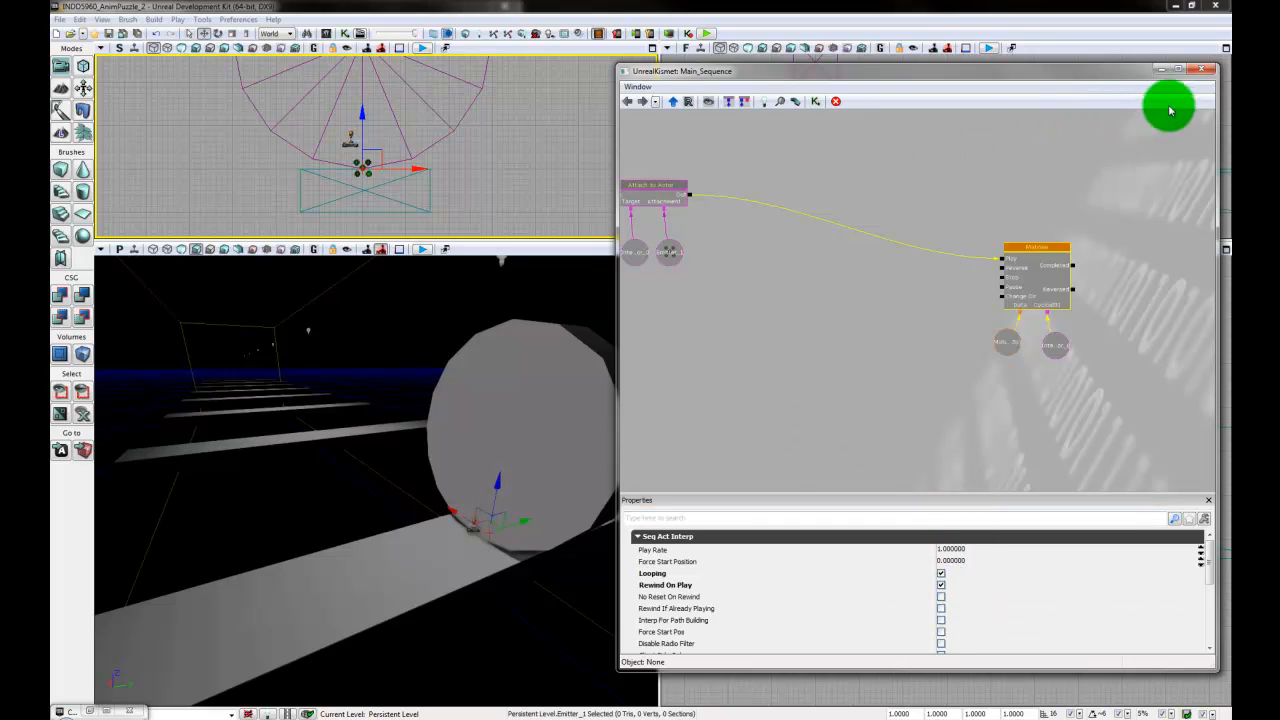
click(1201, 70)
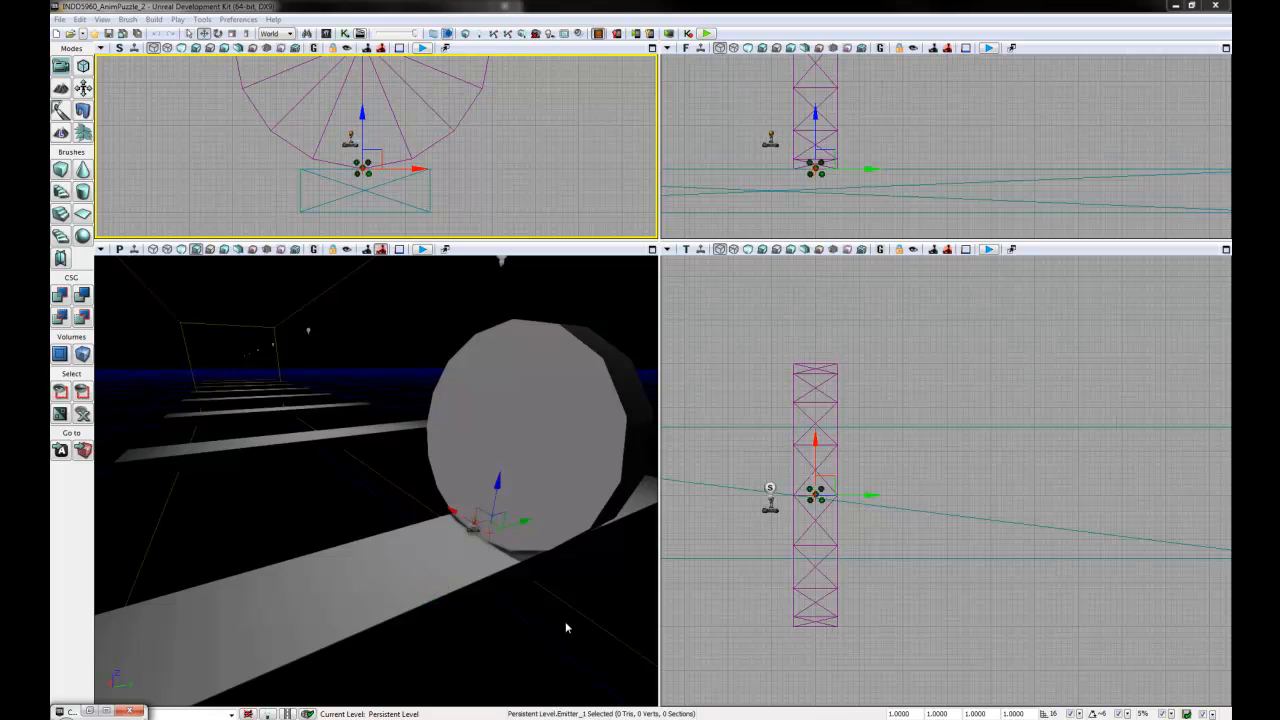
- Play the level in the Mobile Previewer and fly forward along the planks using the ghost console command
drag(565, 627, 515, 434)
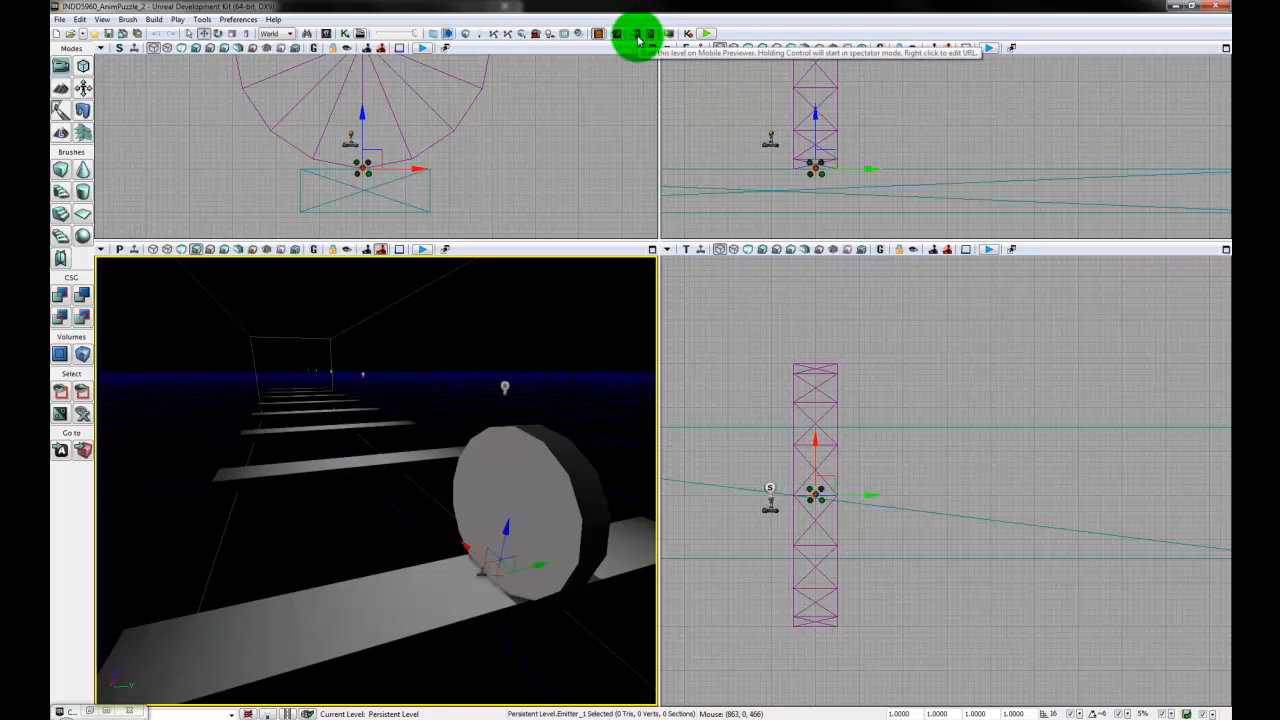
click(638, 38)
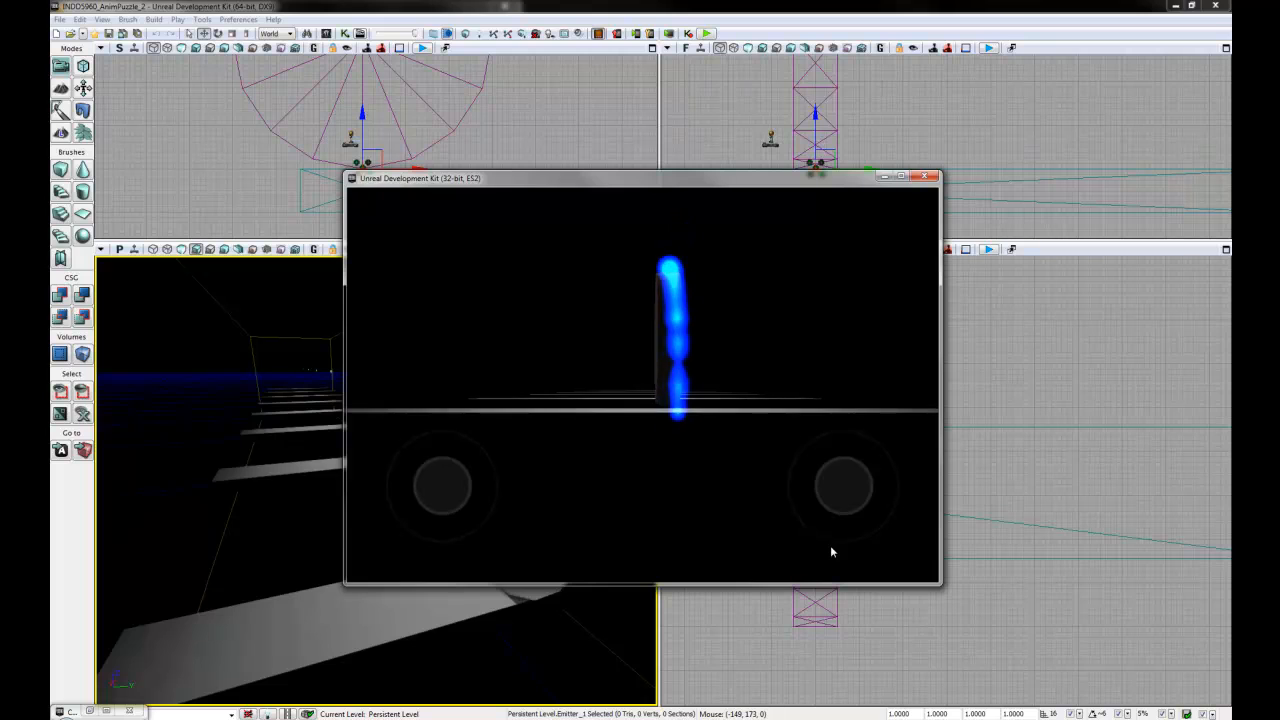
key(Tab)
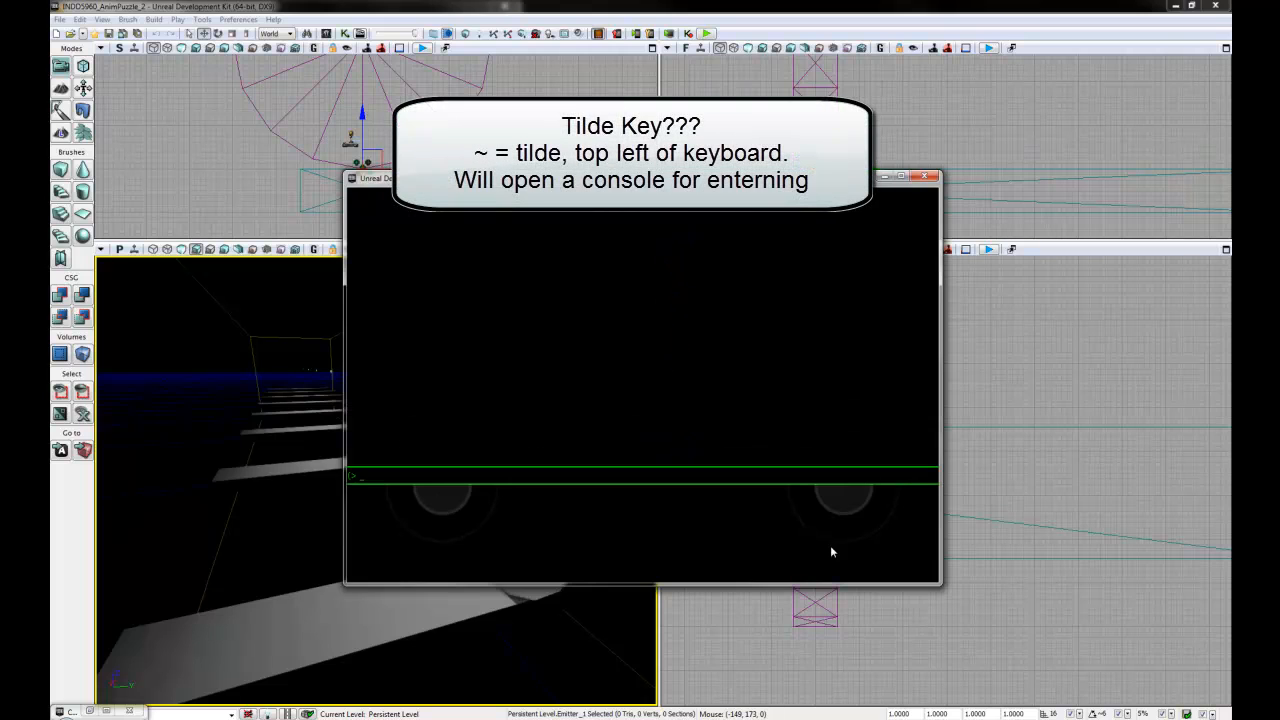
text(gho)
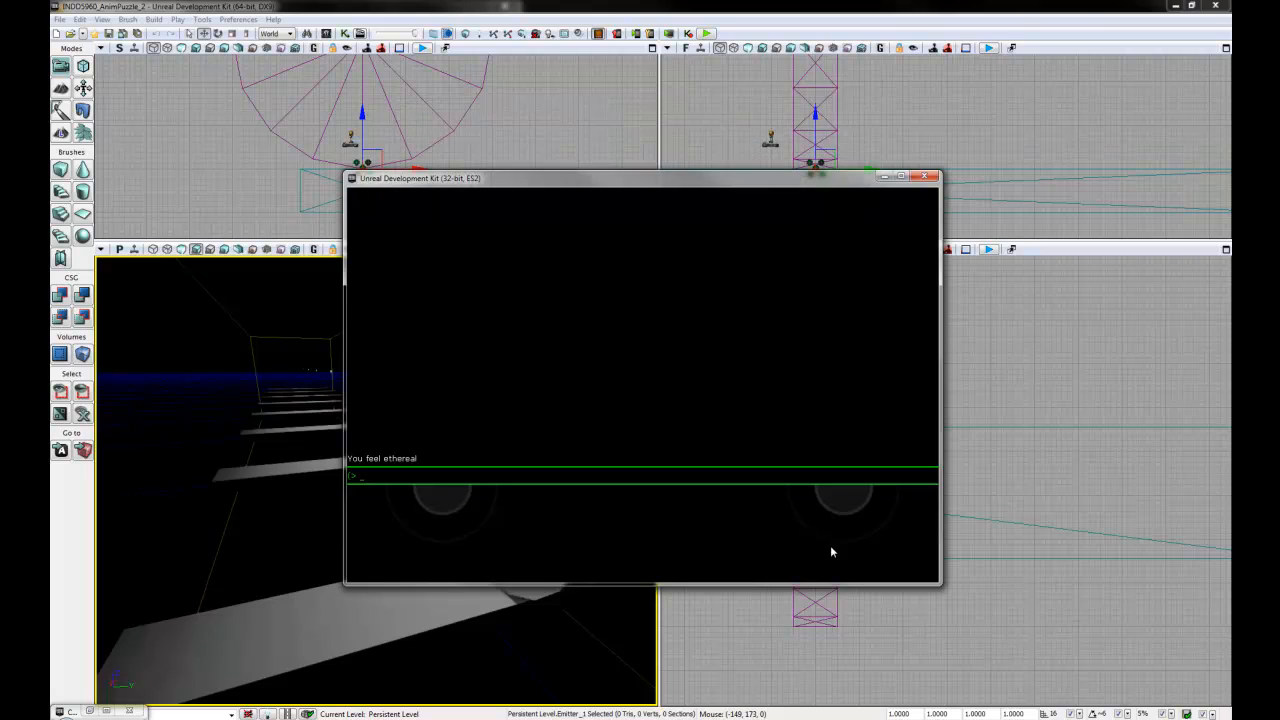
key(grave)
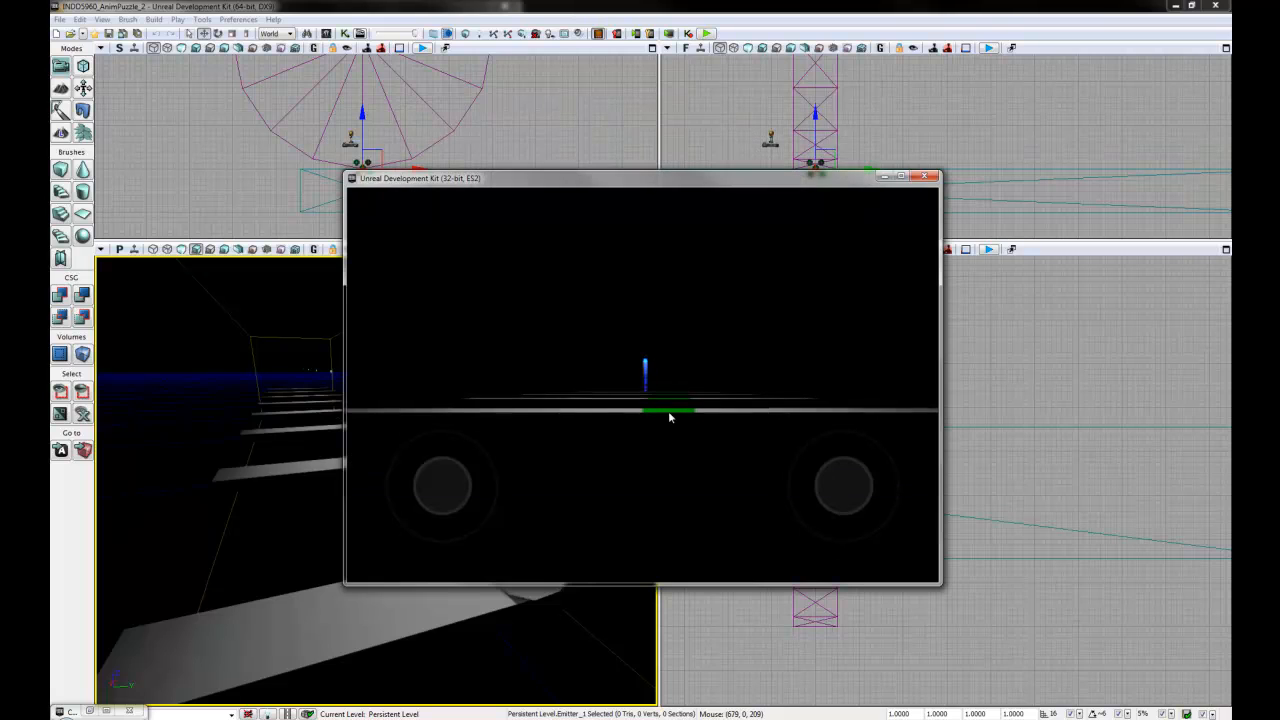
key(w)
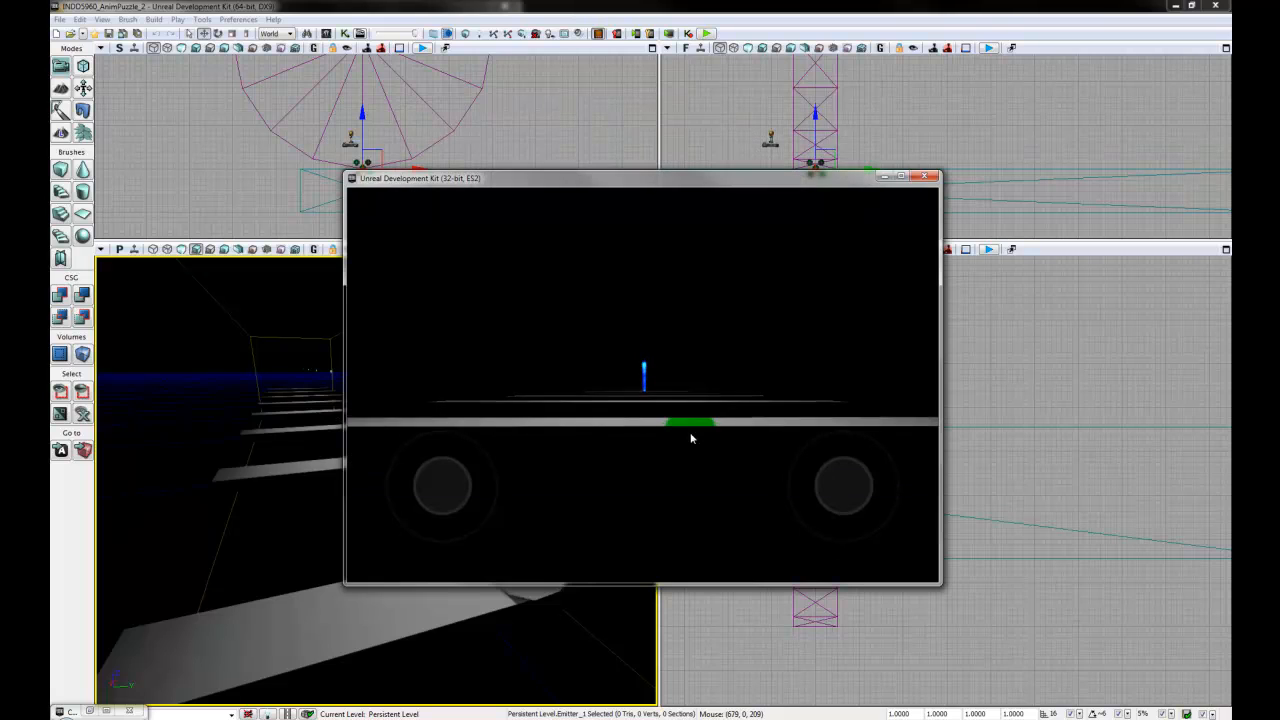
- Watch the disc roll along the planks with its blue emitter trail, close the preview and save the level
key(w)
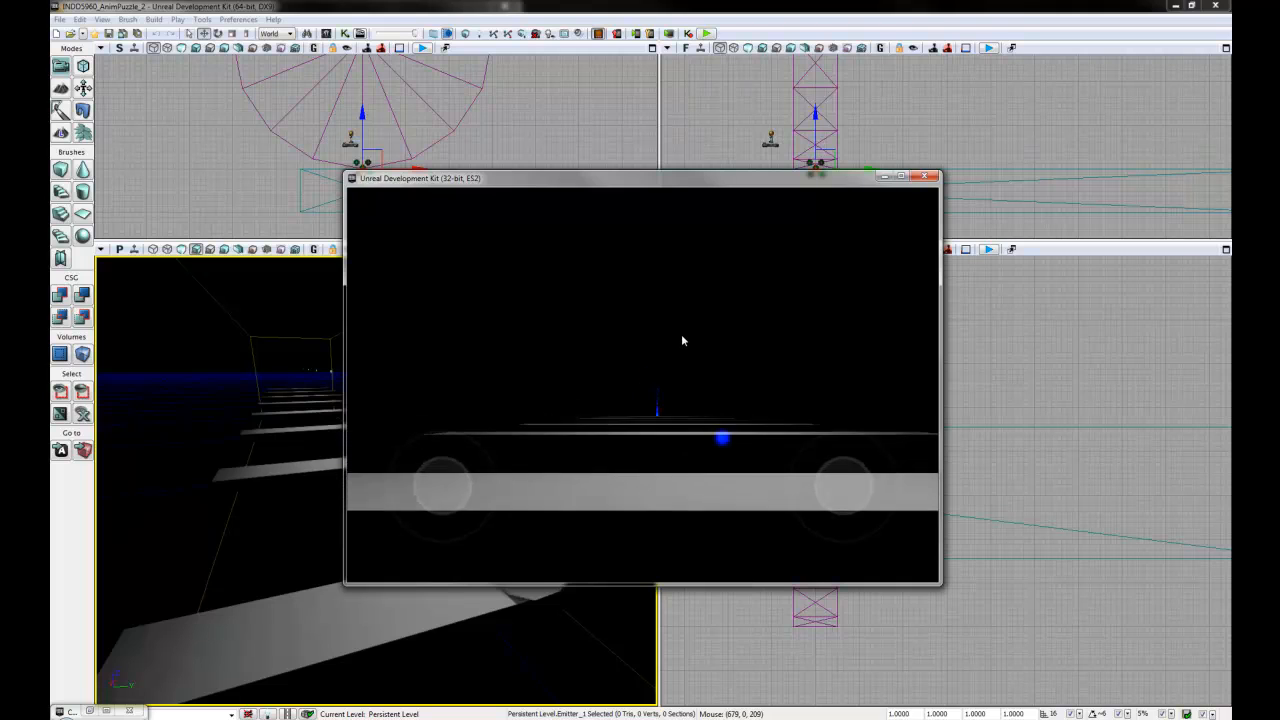
drag(686, 340, 826, 492)
click(818, 375)
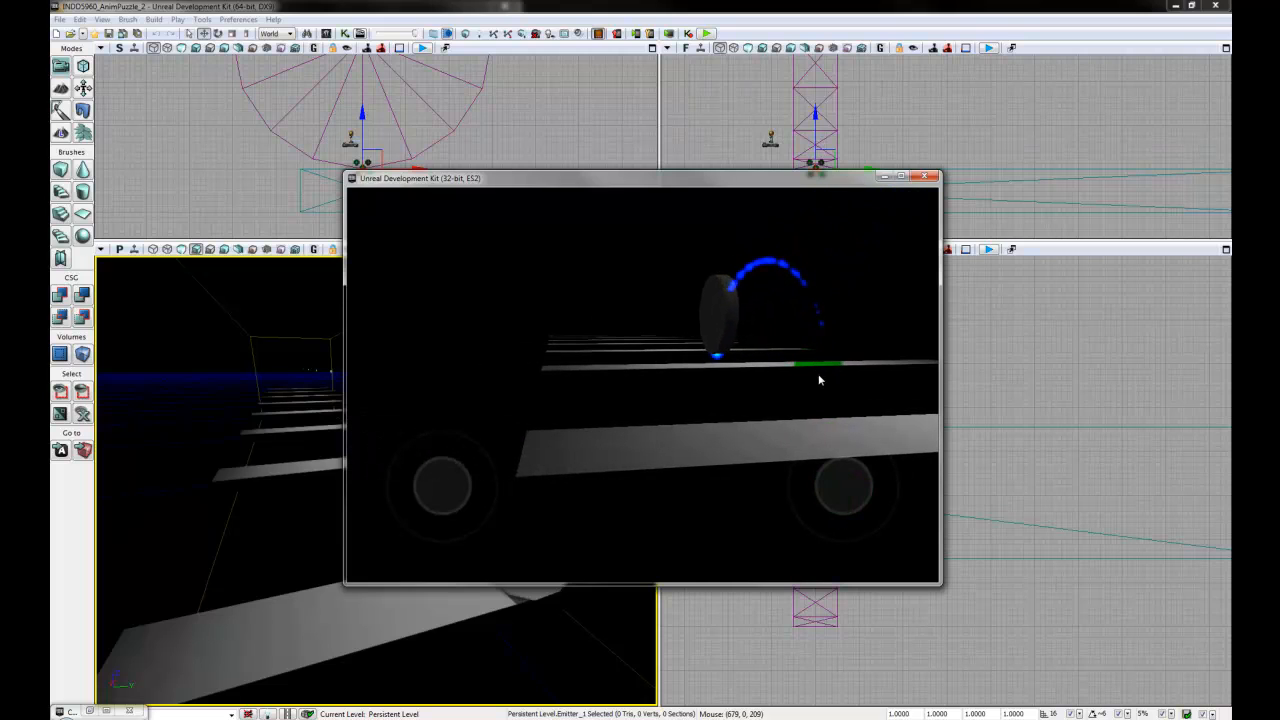
drag(695, 284, 631, 331)
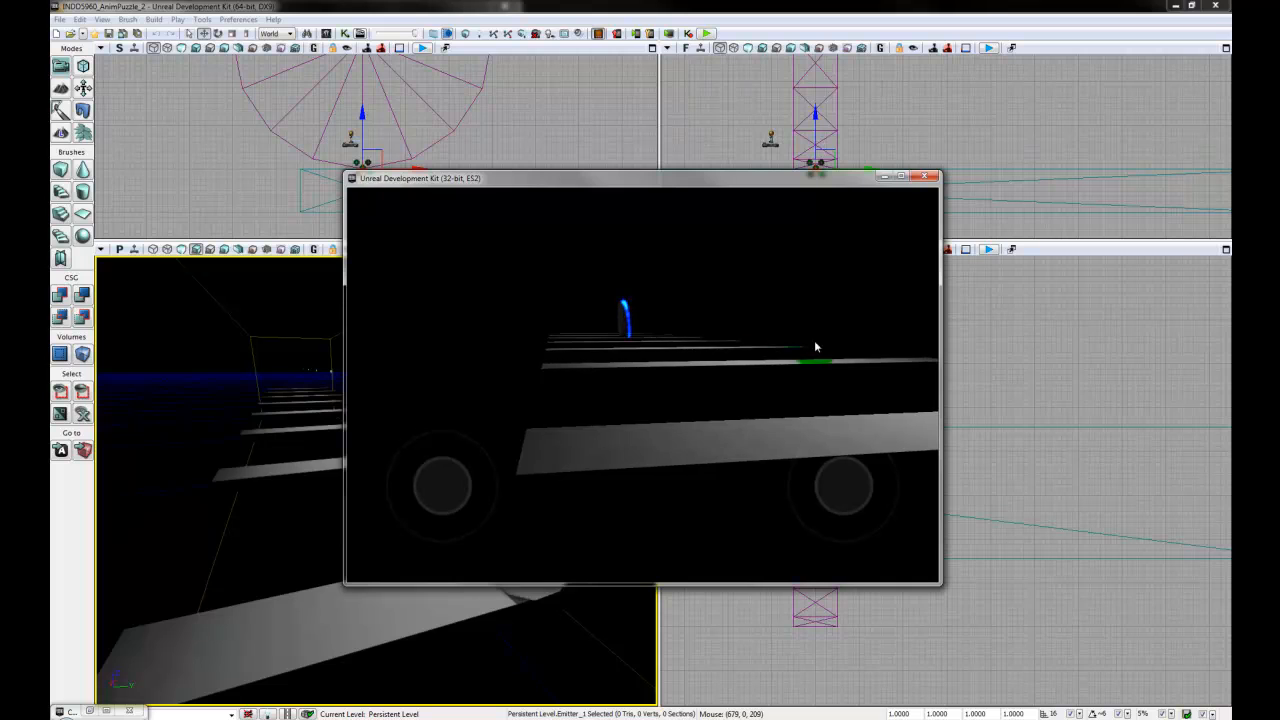
click(927, 178)
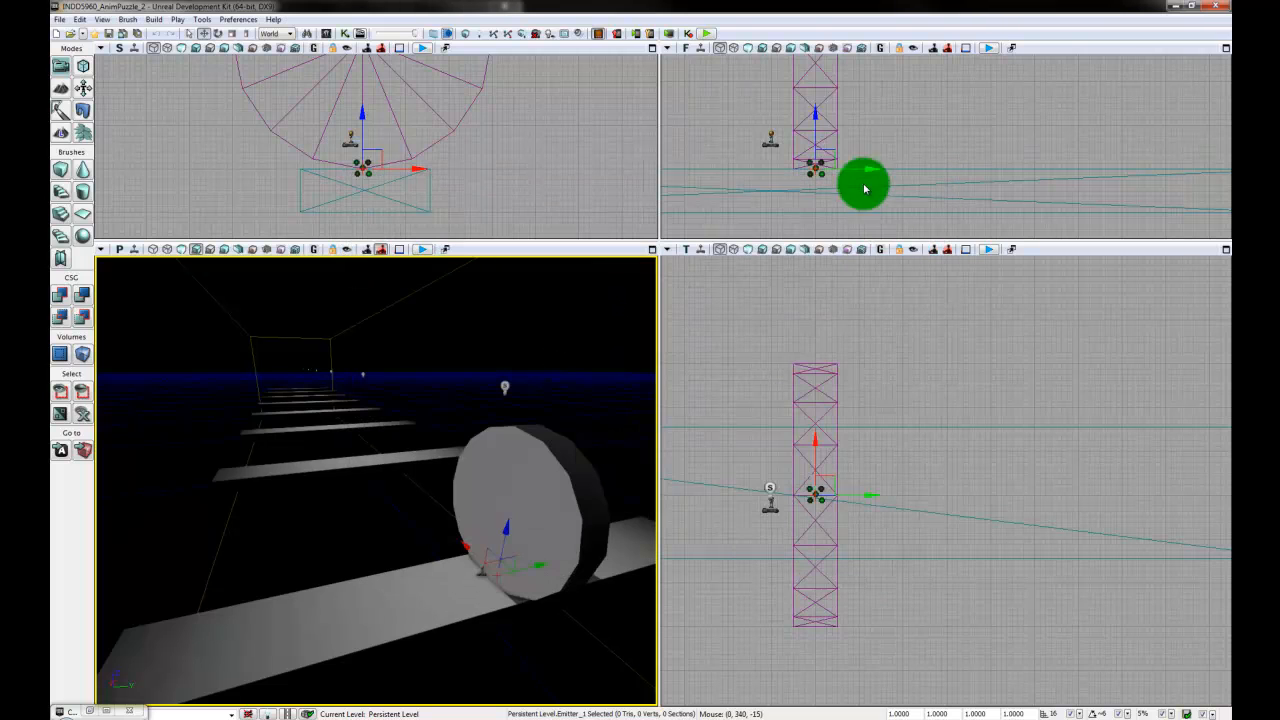
click(137, 33)
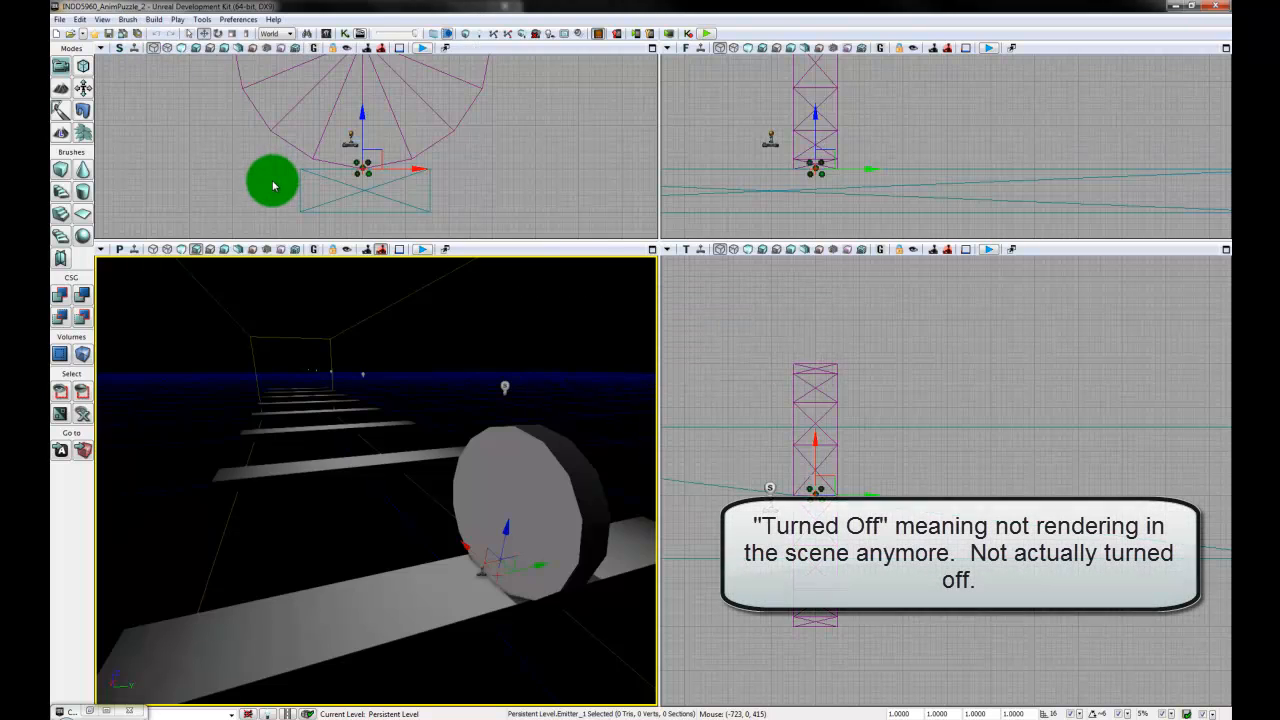
- Enable Hidden Game in the Rendering settings of the Static Mesh Component of the disc's InterpActor
right_drag(376, 470, 400, 485)
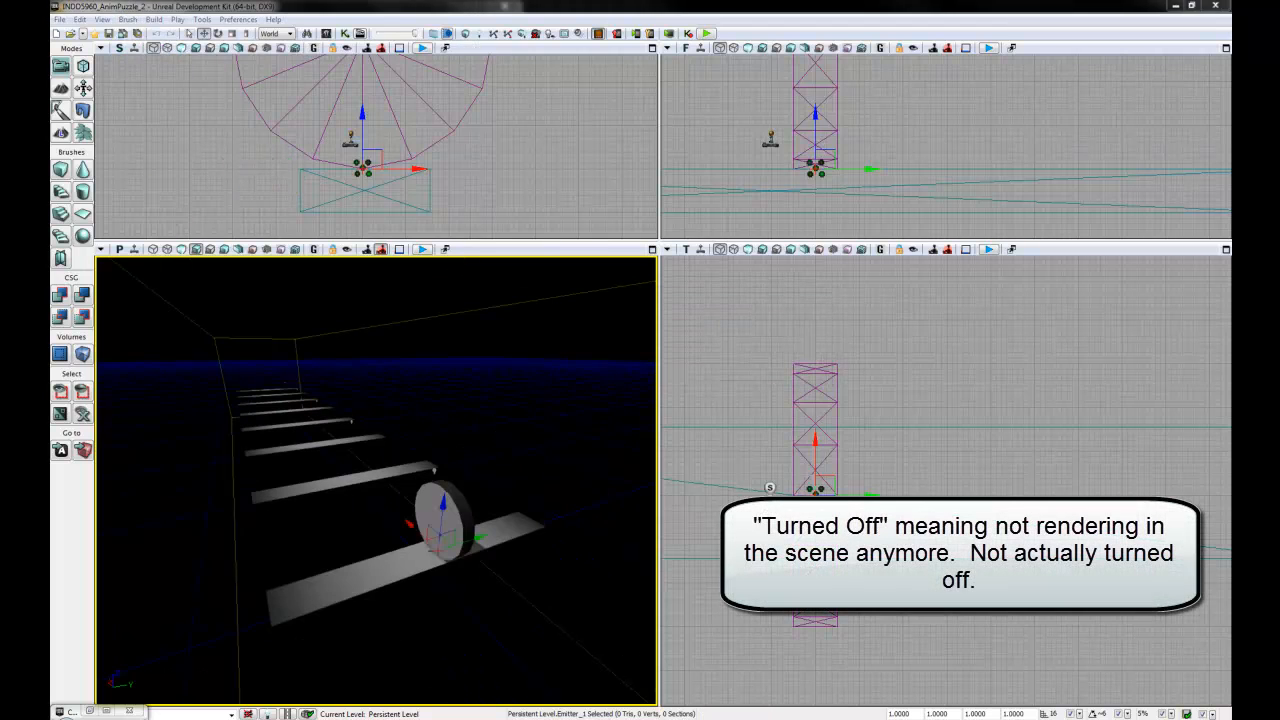
click(456, 515)
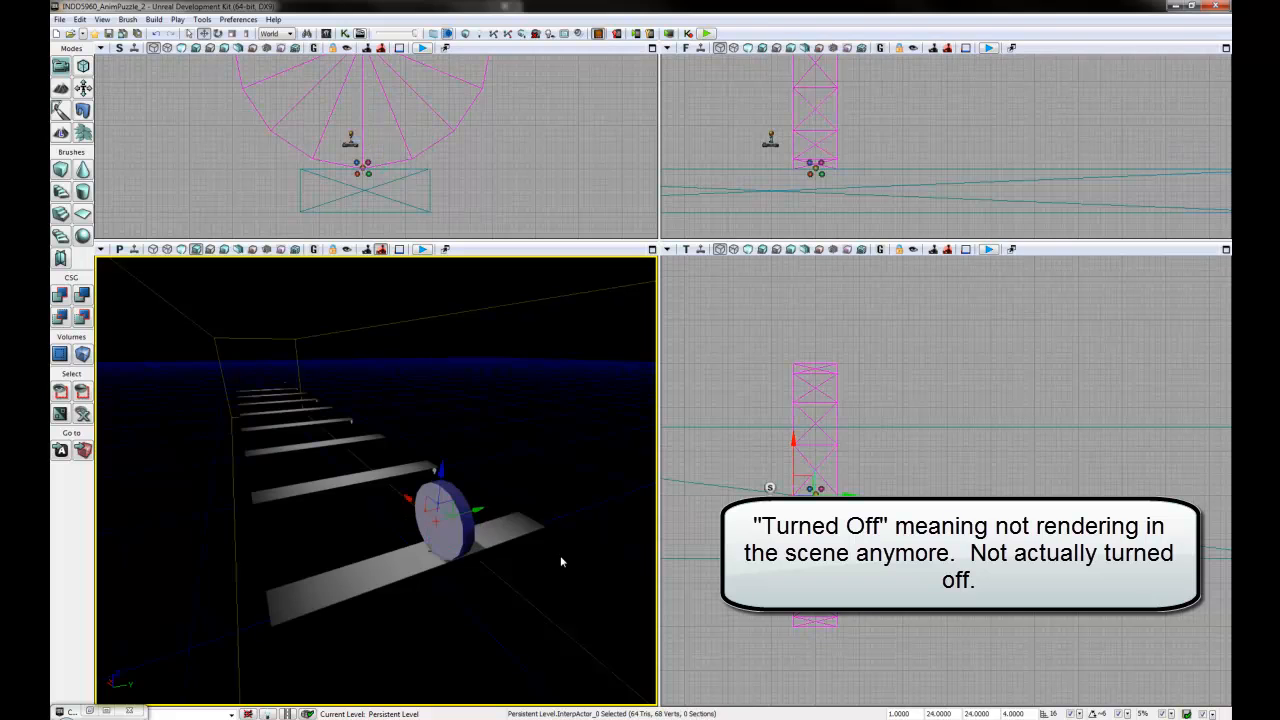
right_drag(485, 609, 484, 603)
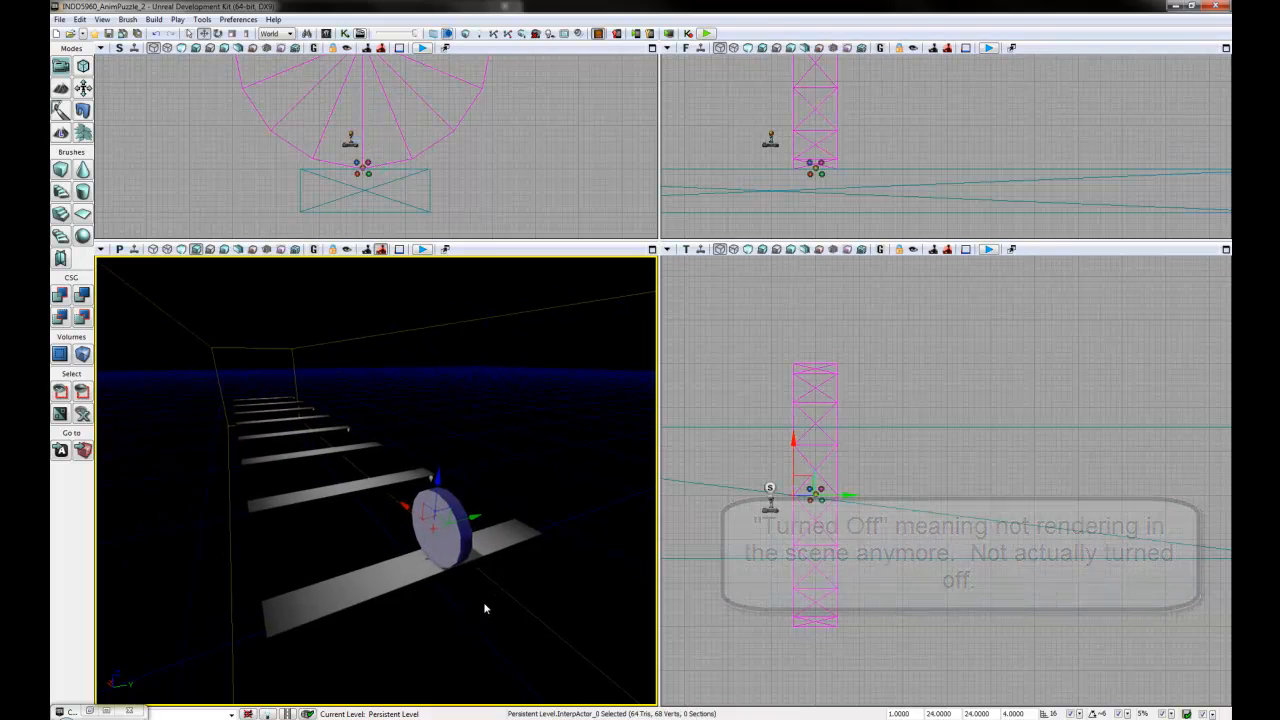
double_click(470, 553)
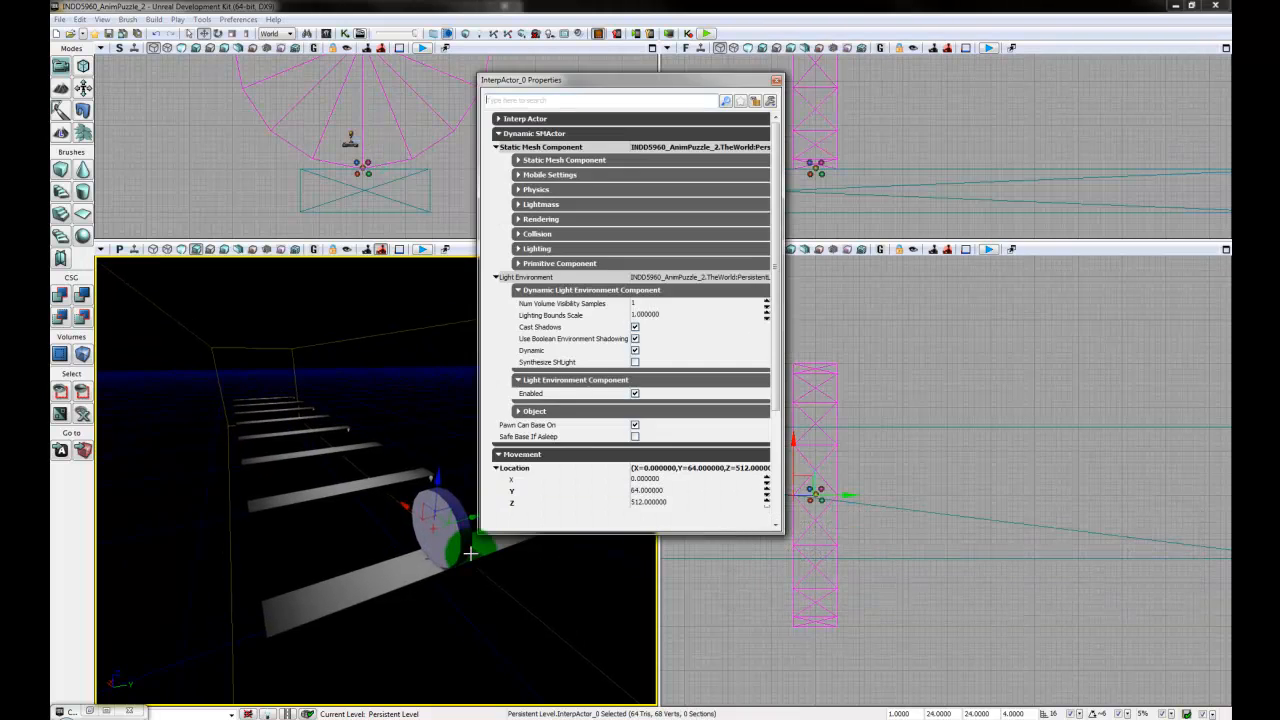
click(545, 134)
click(543, 149)
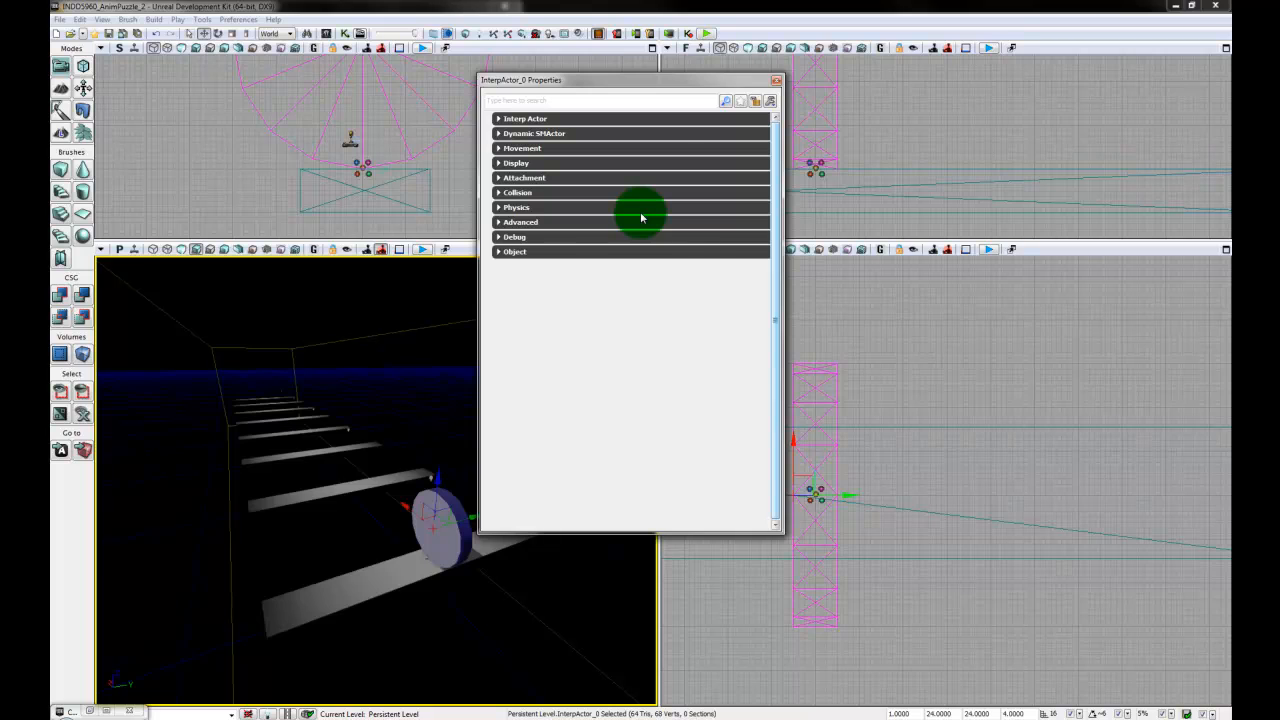
click(591, 135)
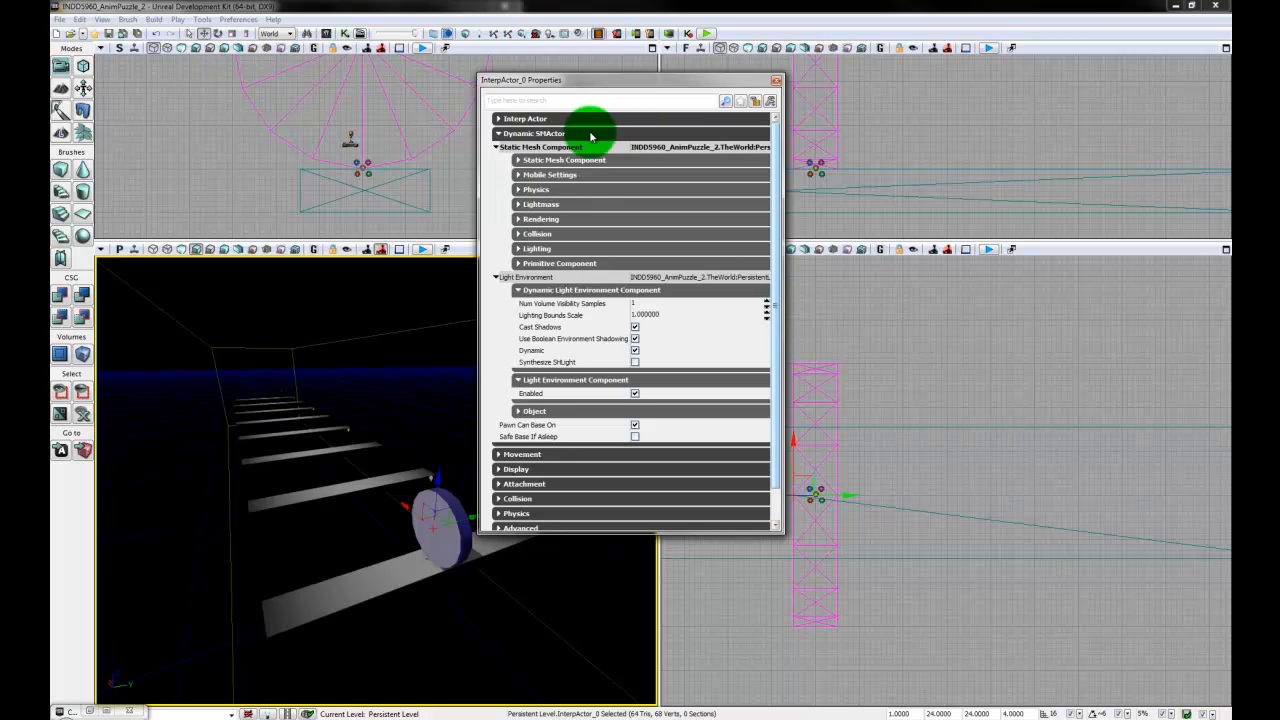
click(574, 278)
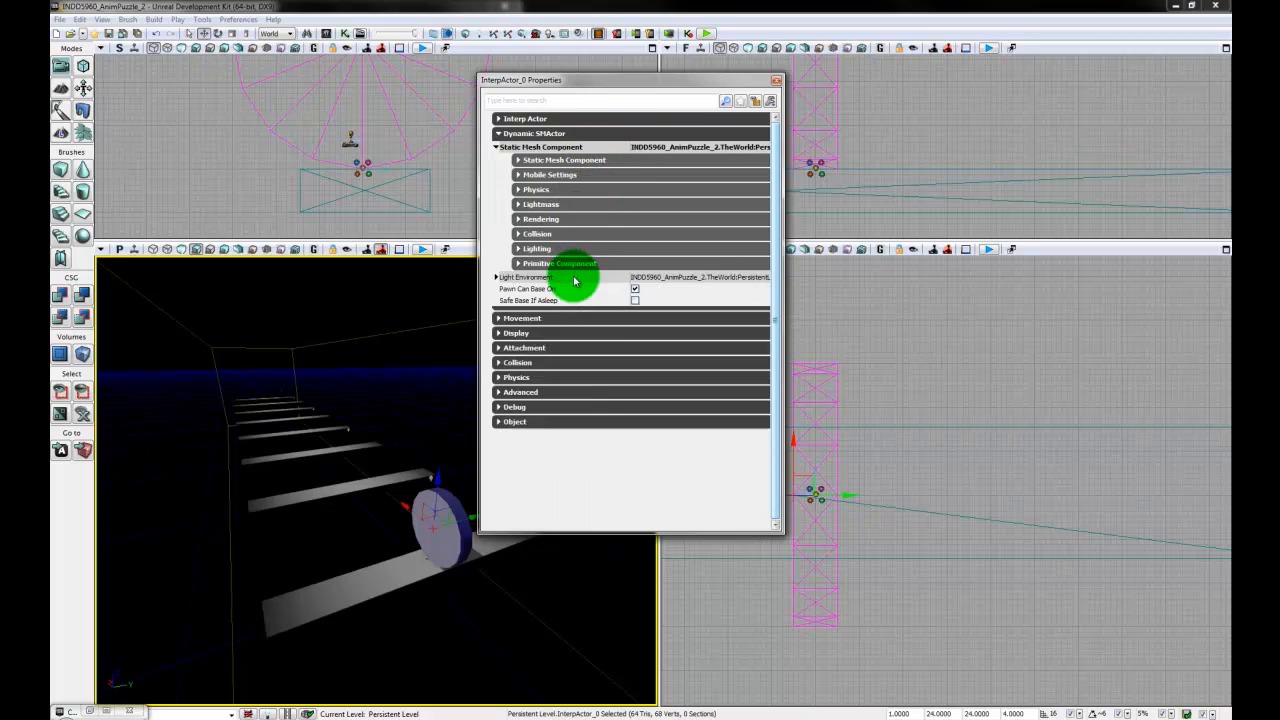
click(563, 278)
click(563, 278)
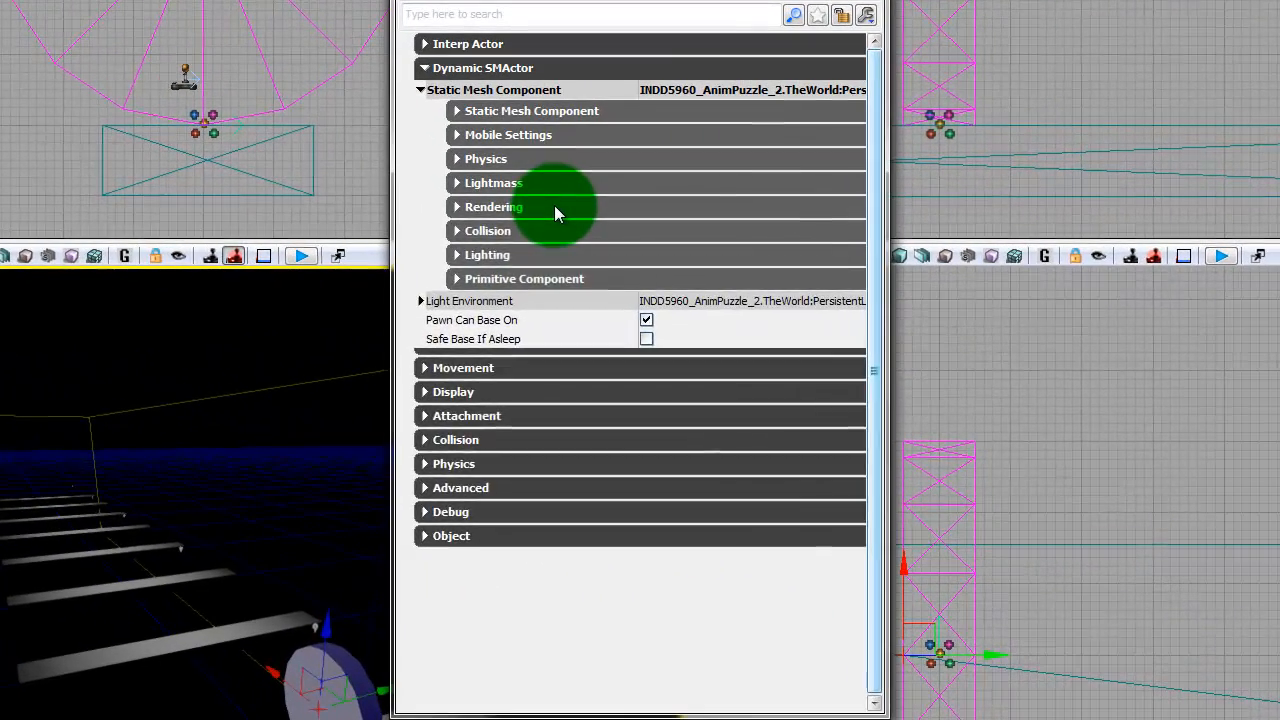
click(578, 222)
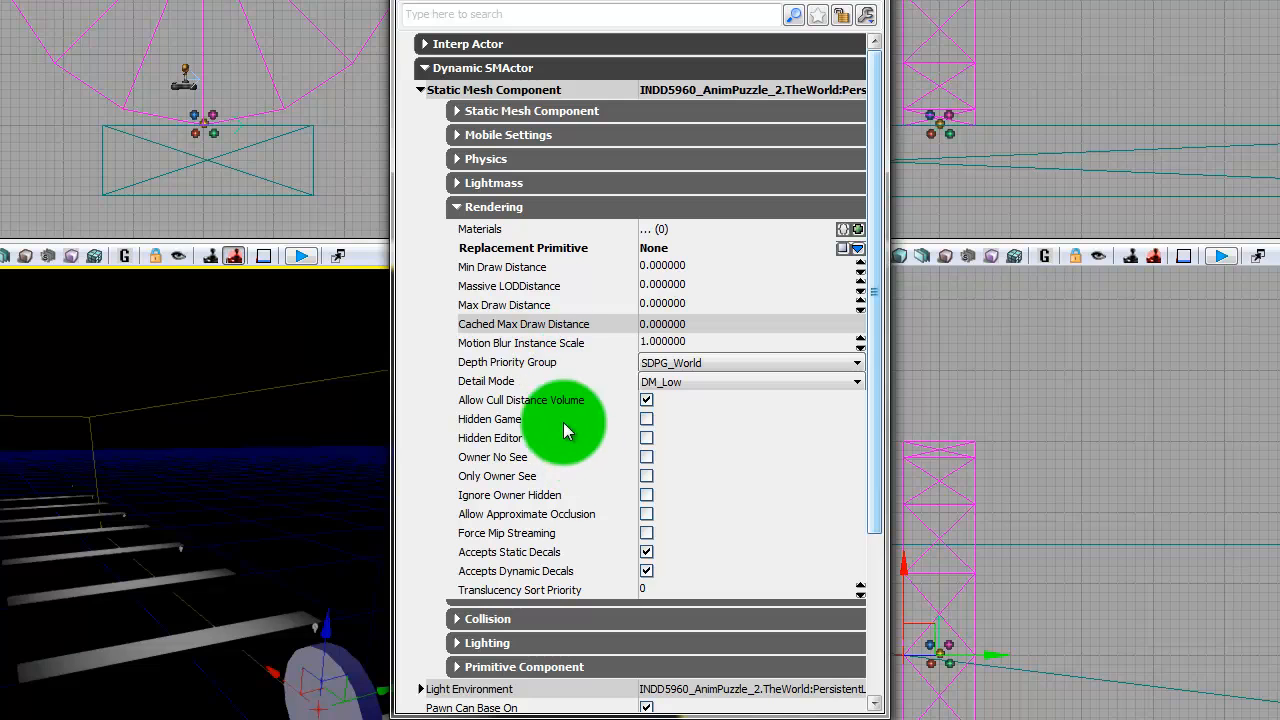
click(646, 419)
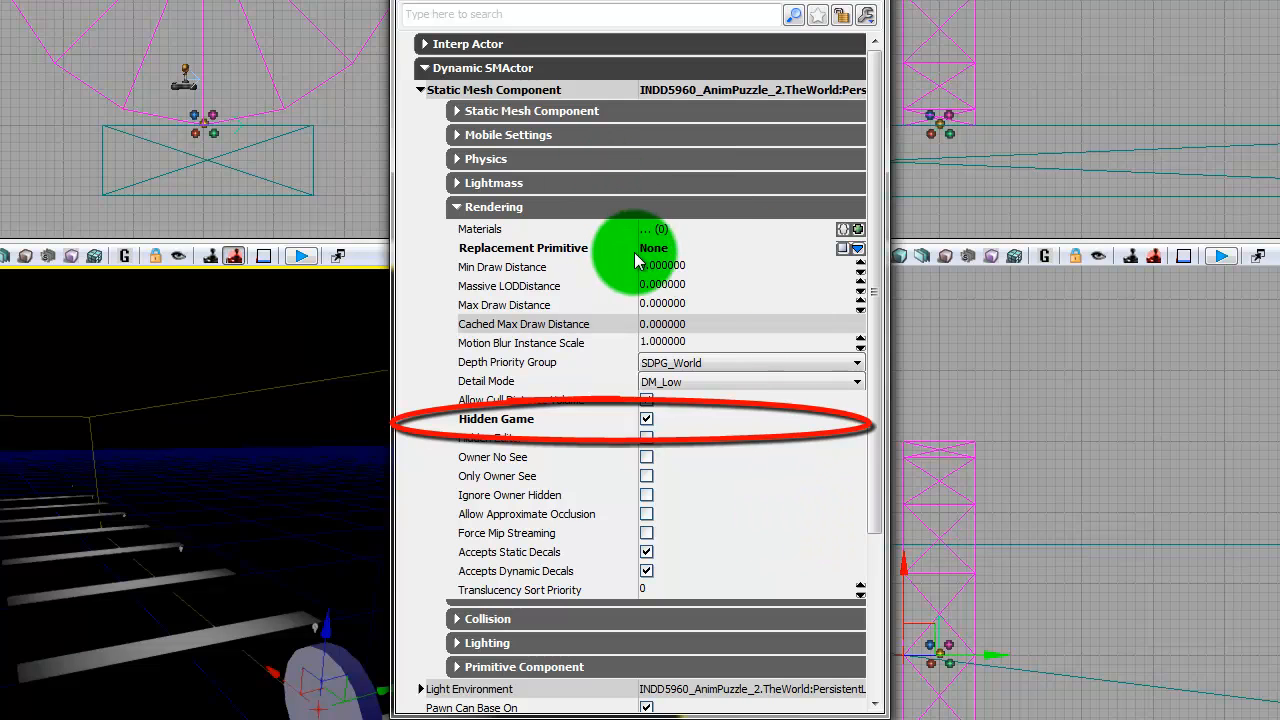
- Disable the disc's Cast Shadow, Cast Dynamic Shadow, Cast Static Shadow, dynamic dominant light shadows, Accepts Lights and Accepts Dynamic Lights options and save the level
click(563, 209)
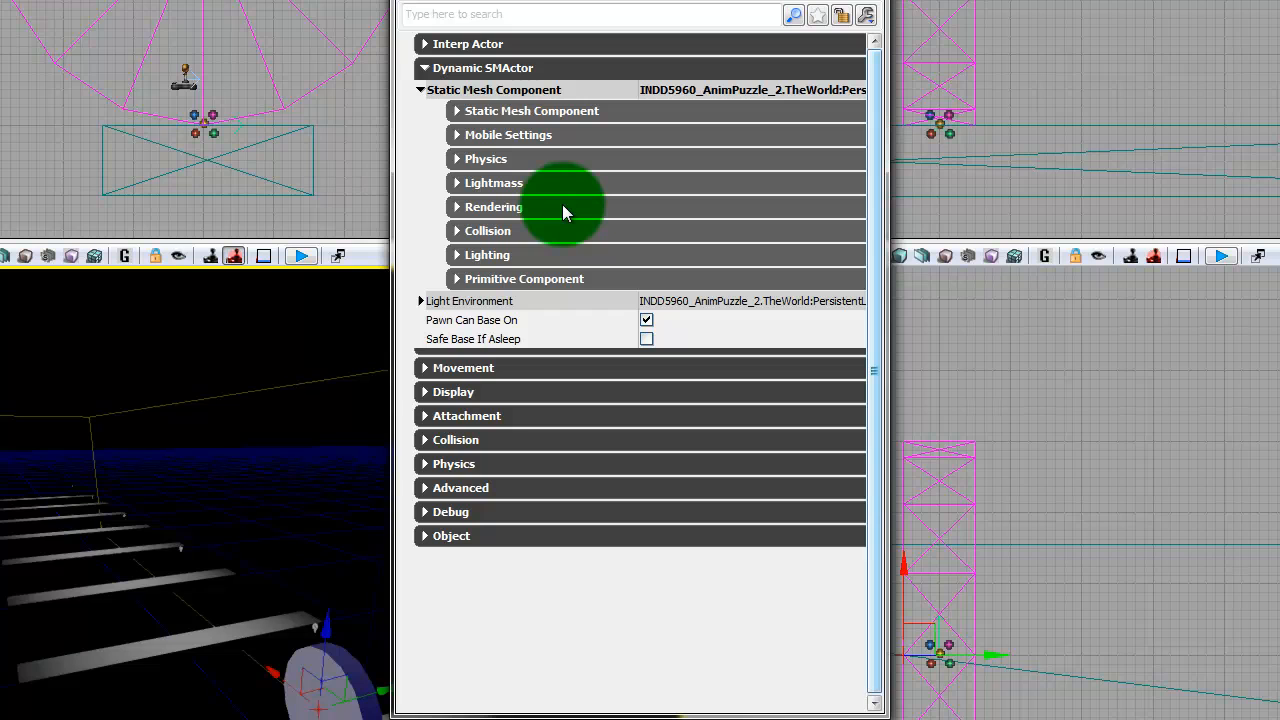
click(557, 258)
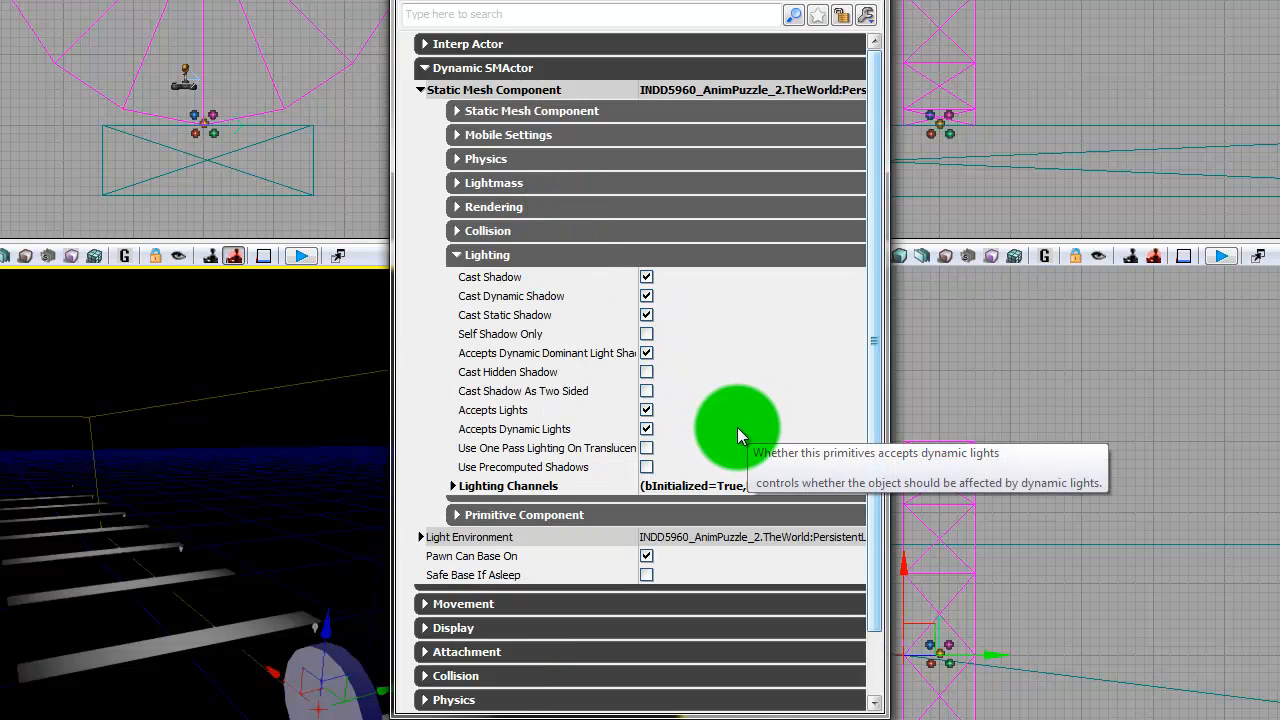
click(646, 277)
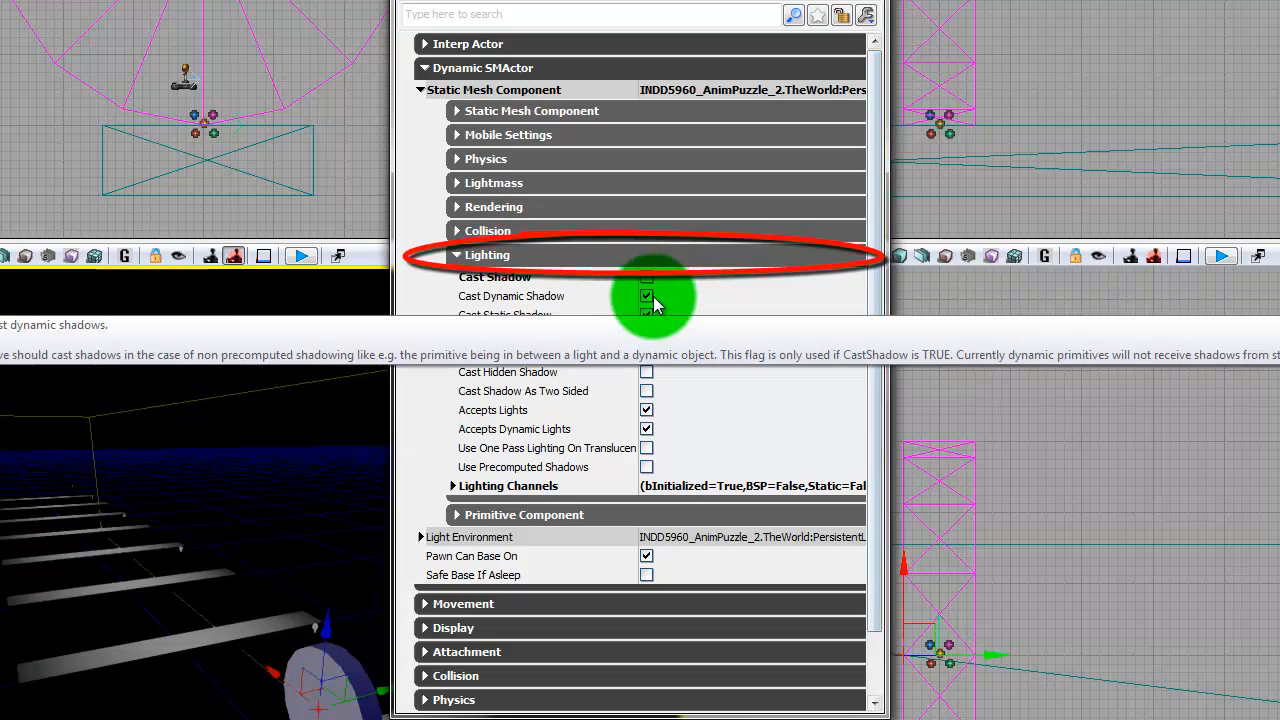
click(646, 296)
click(646, 315)
click(646, 353)
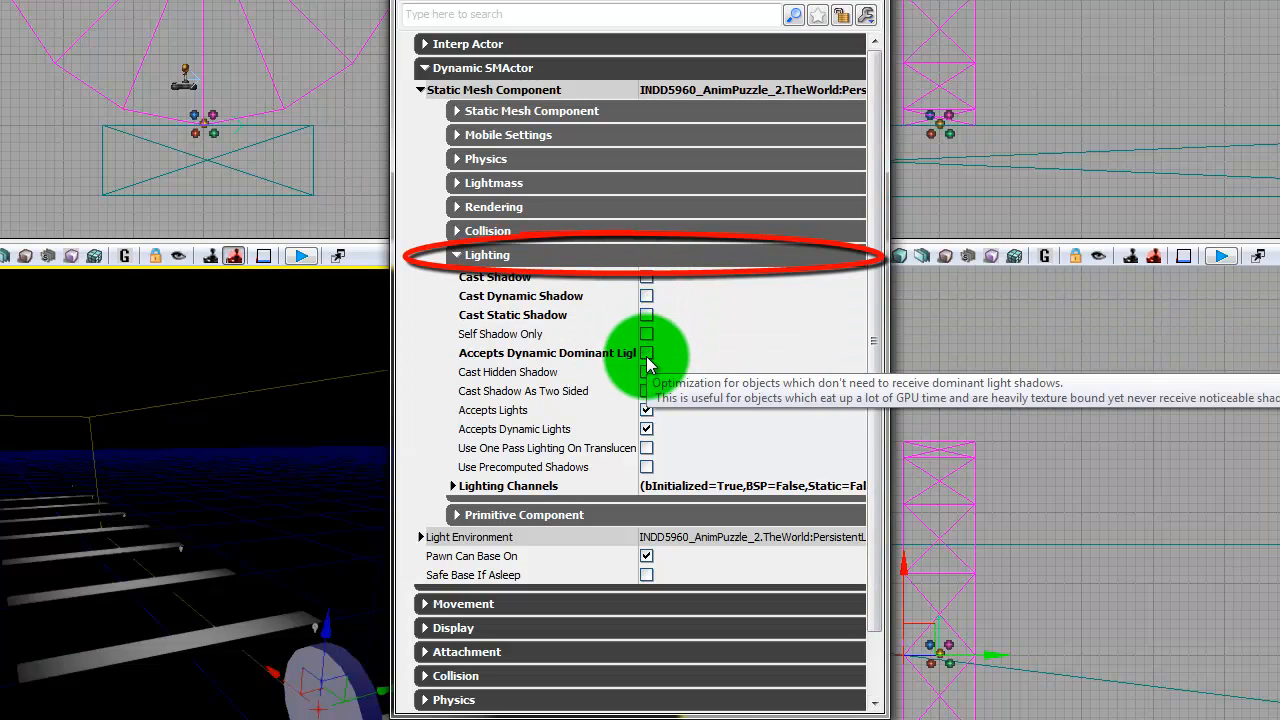
click(646, 410)
click(646, 430)
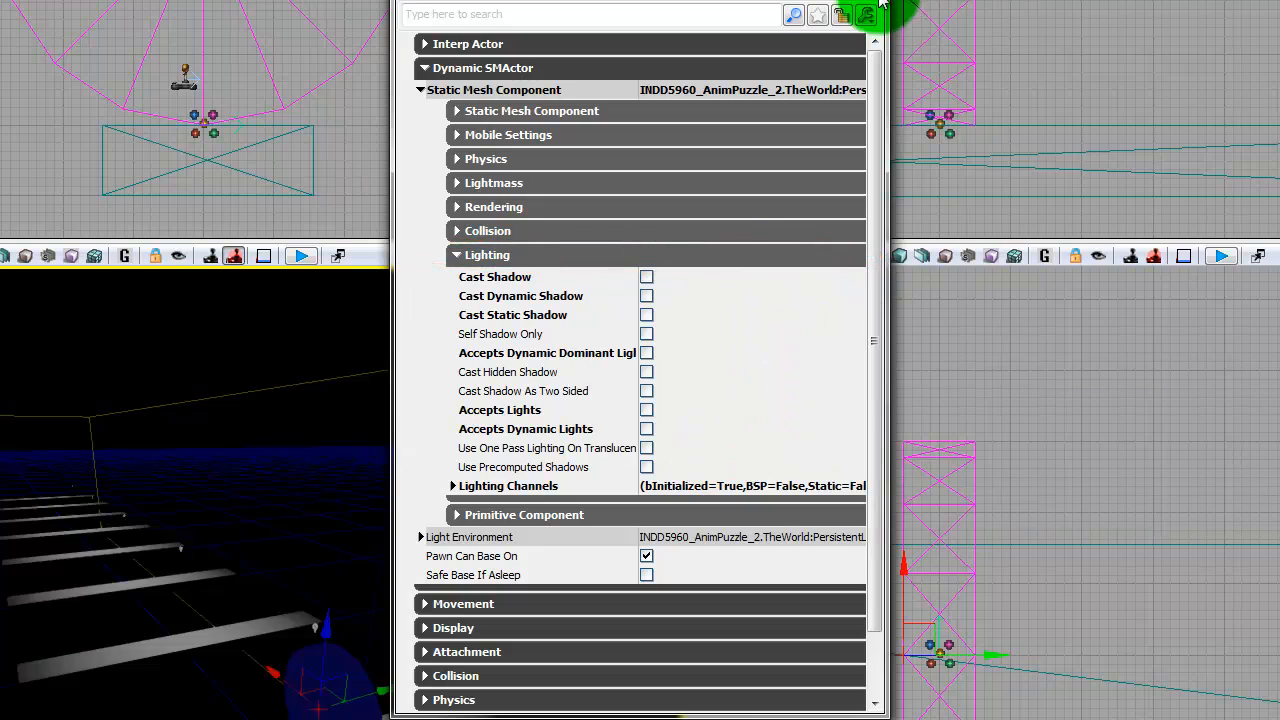
click(881, 4)
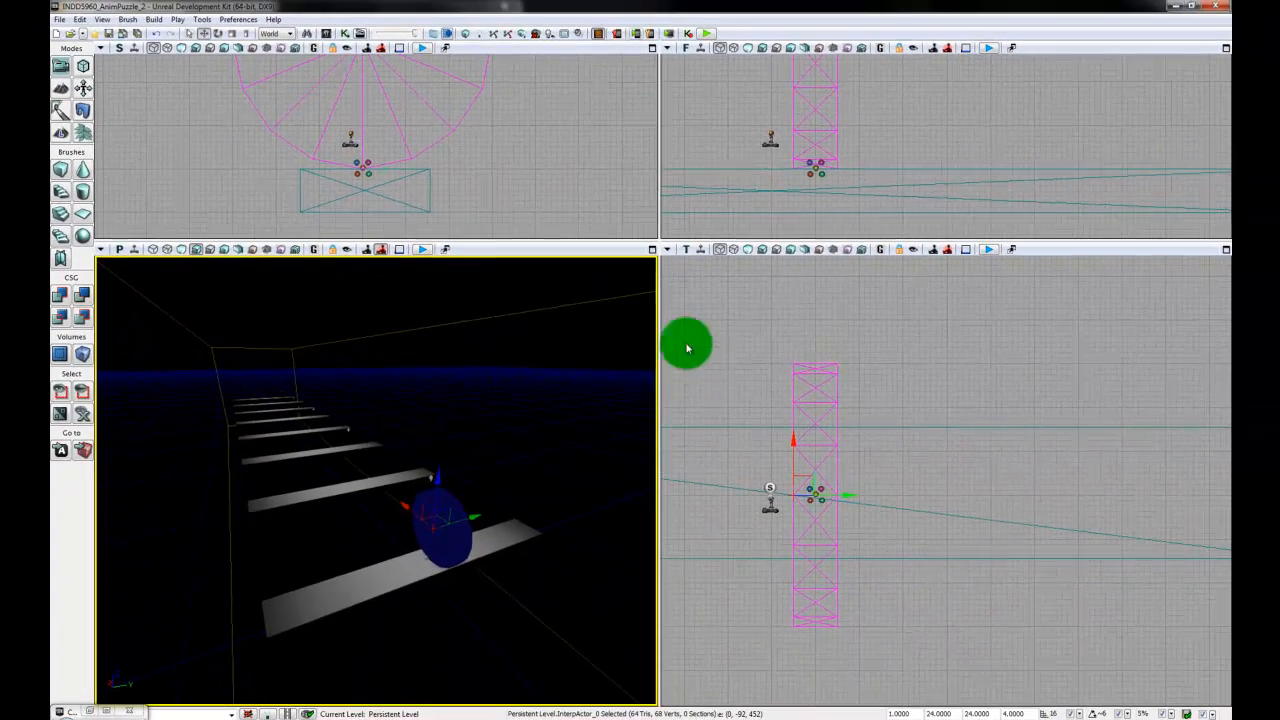
key(ctrl+s)
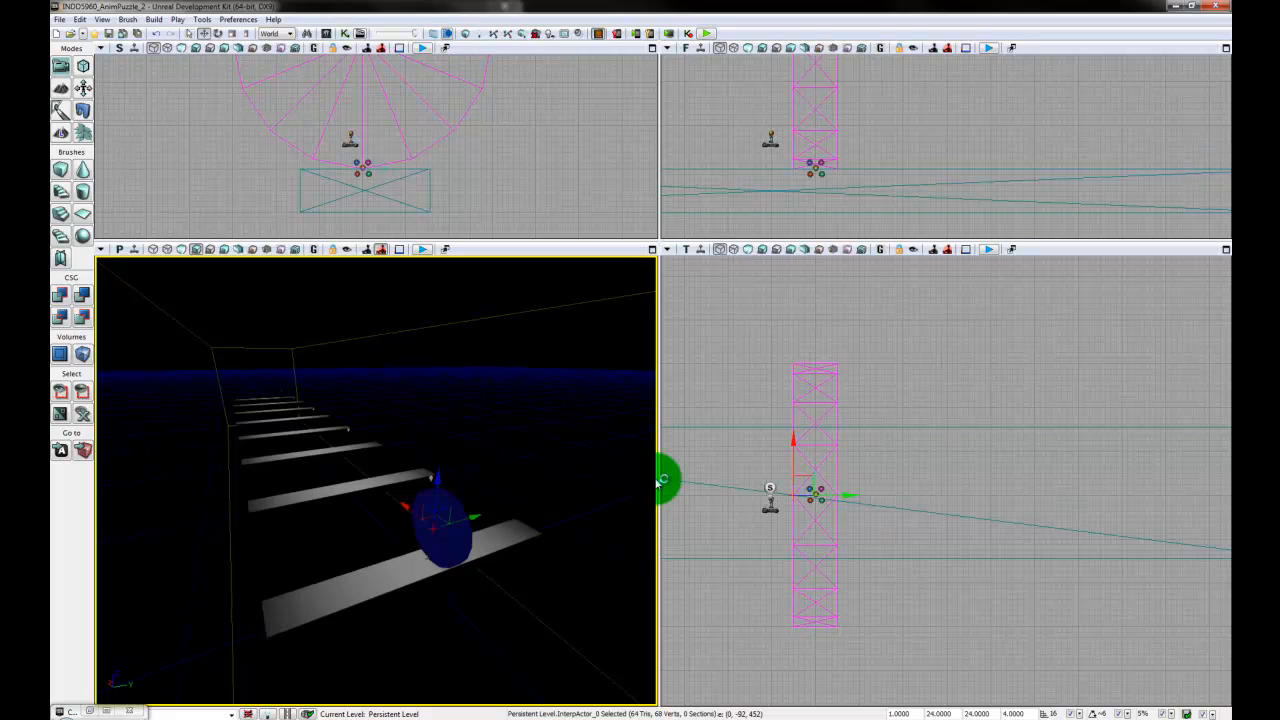
- Play the level in the Mobile Previewer with the ghost command, look around at the emitter's path along the planks and close the preview
click(497, 717)
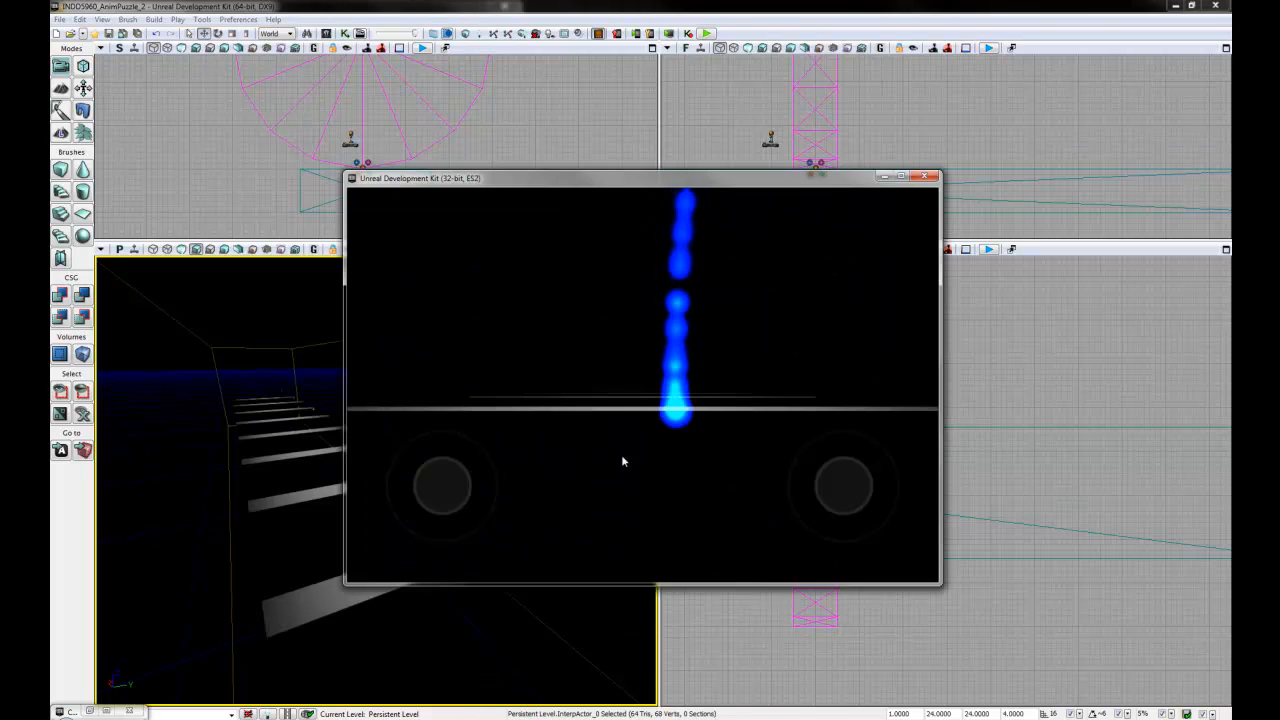
key(Tab)
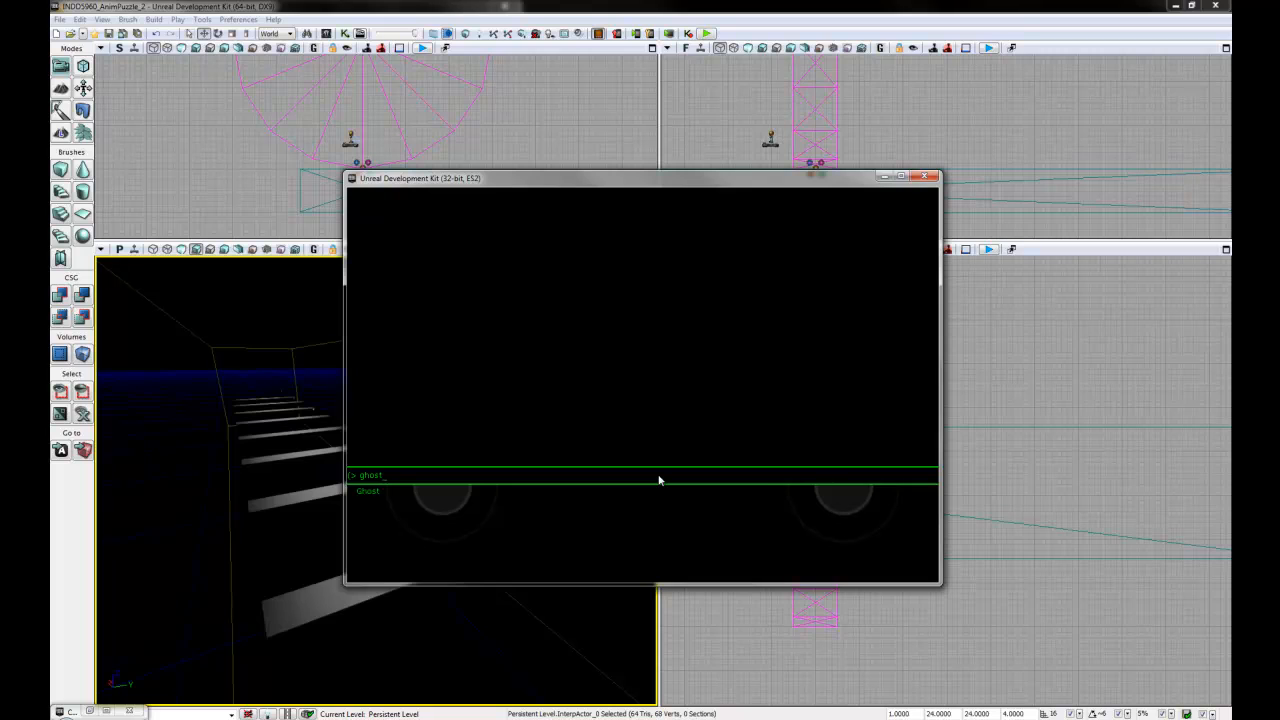
key(grave)
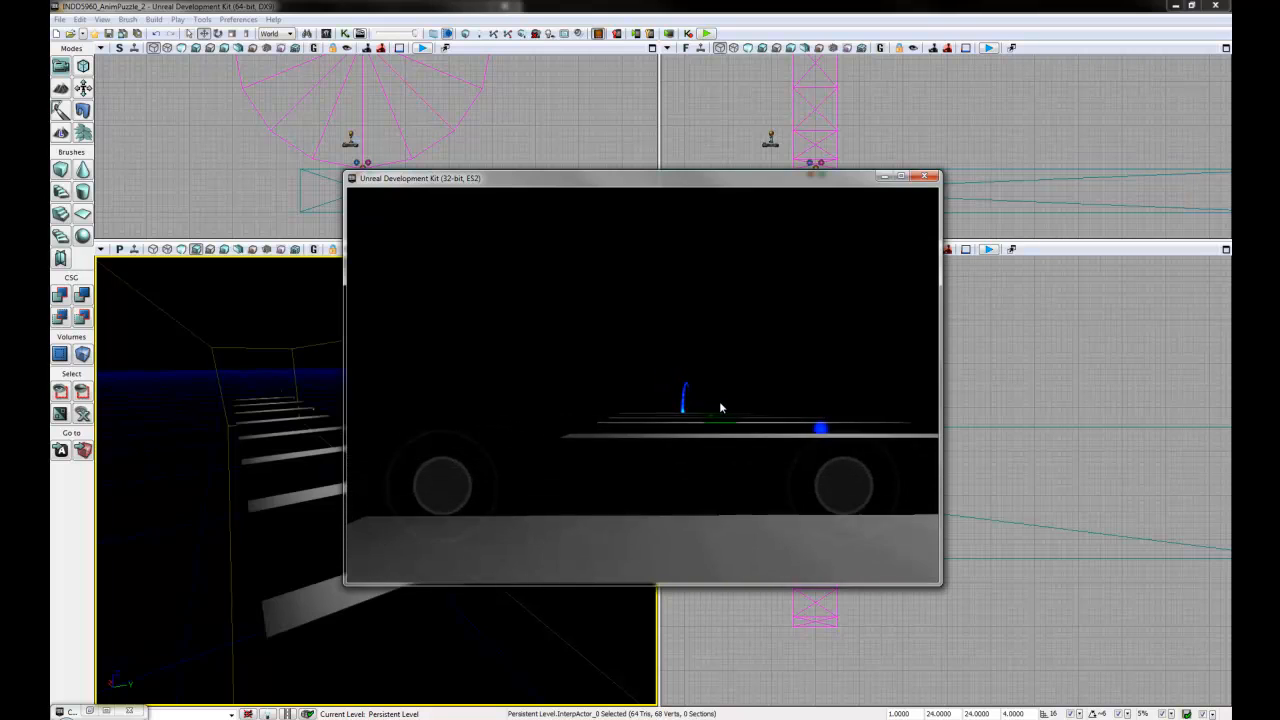
drag(788, 459, 1036, 462)
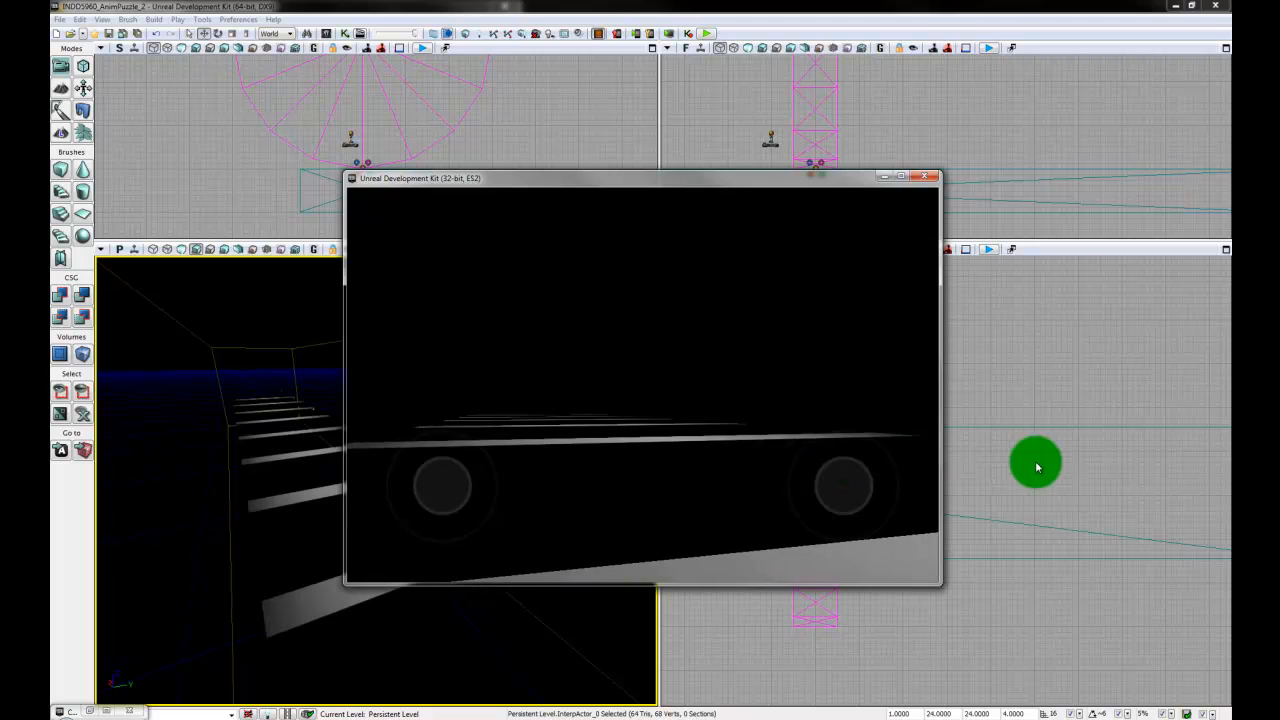
drag(684, 390, 1023, 414)
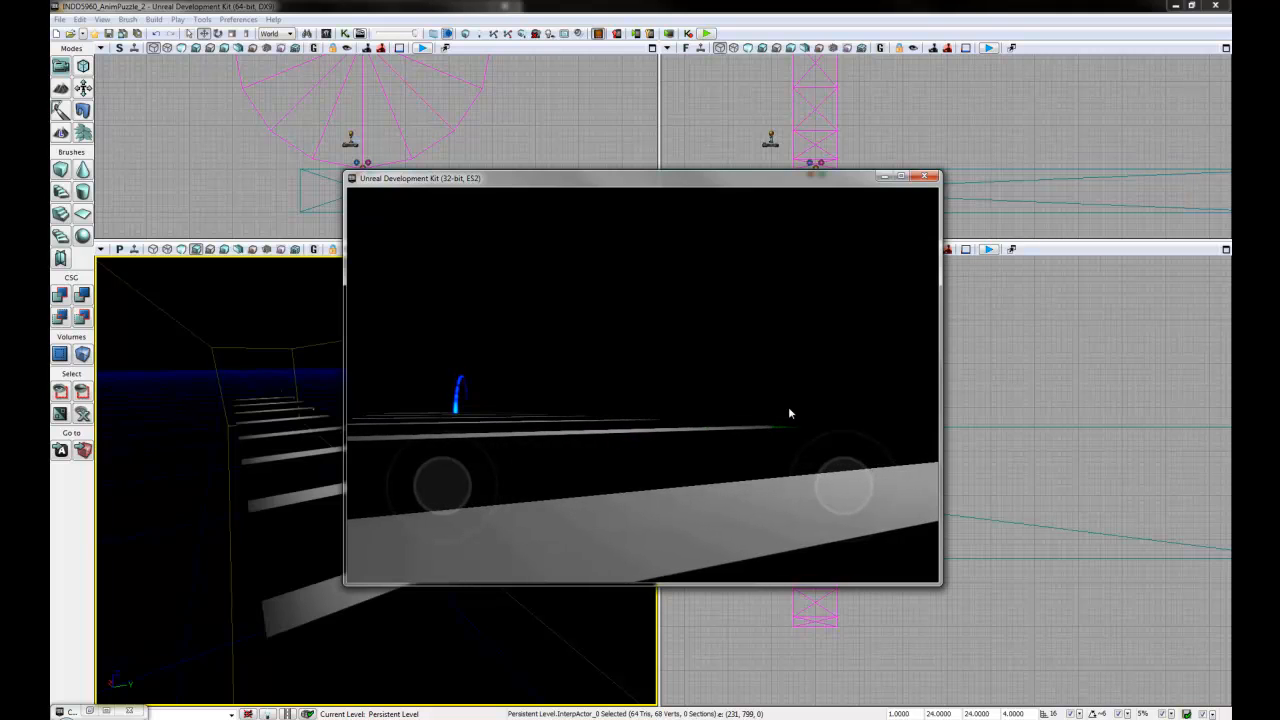
click(923, 177)
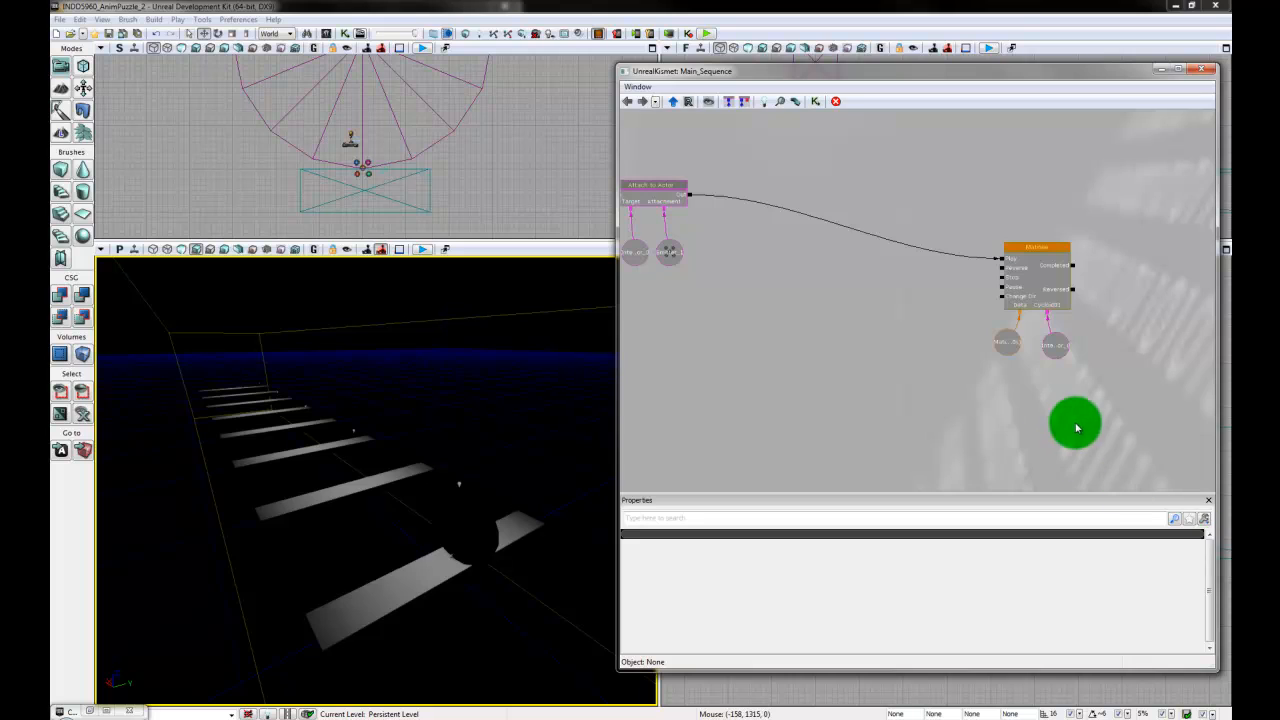
- Open the disc's Matinee sequence from Kismet and bring the planks with the movement path into view
drag(1077, 428, 988, 440)
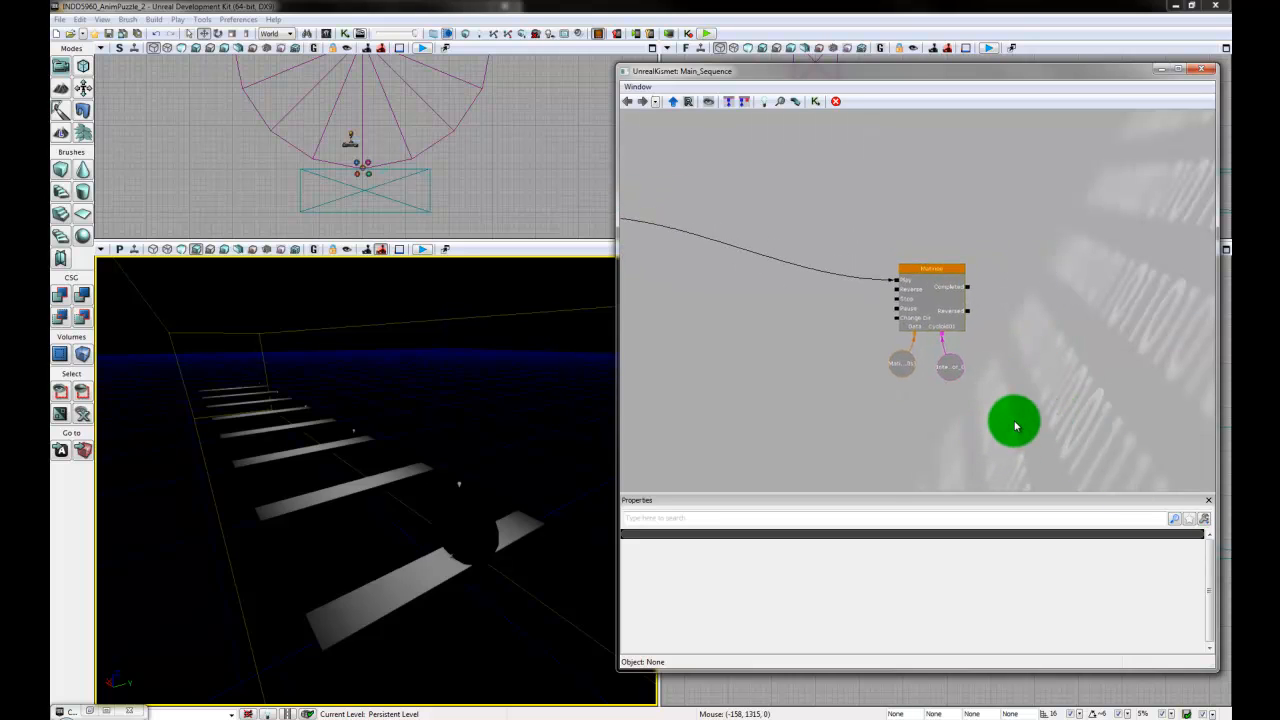
click(940, 277)
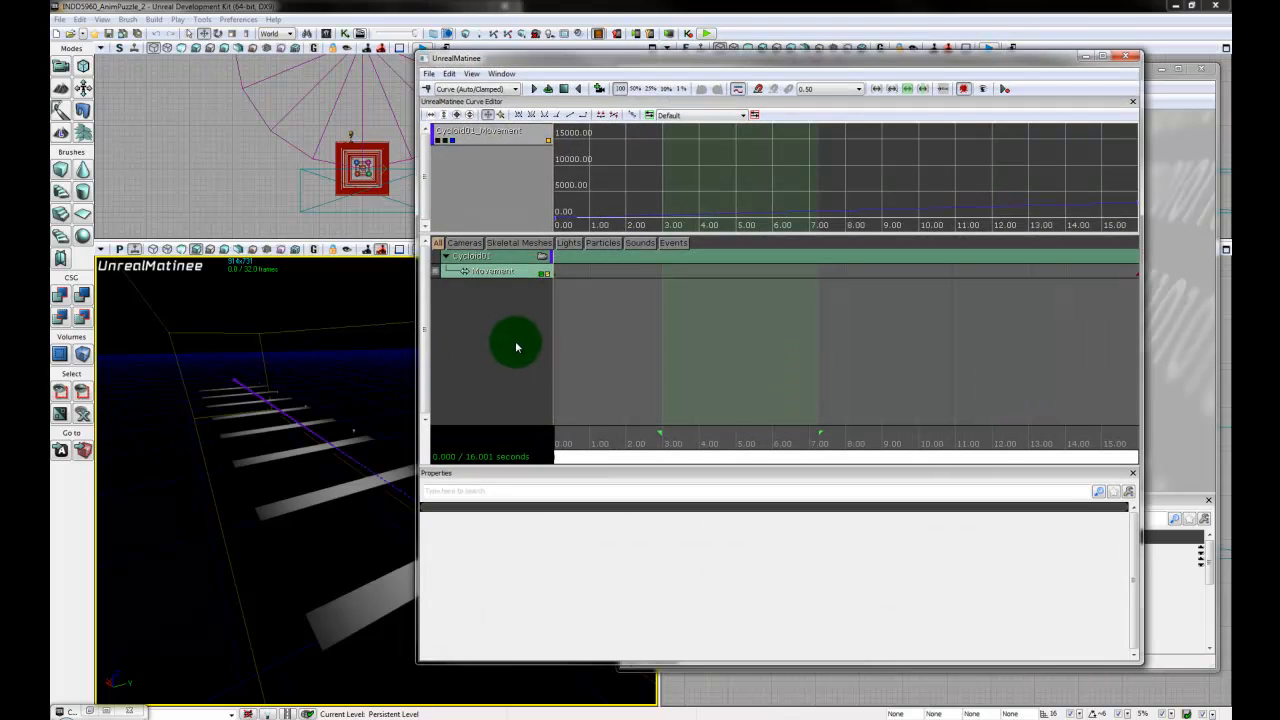
mouse_move(317, 497)
right_down()
mouse_move(429, 531)
mouse_move(431, 334)
mouse_move(277, 505)
mouse_move(494, 640)
mouse_move(510, 550)
right_up()
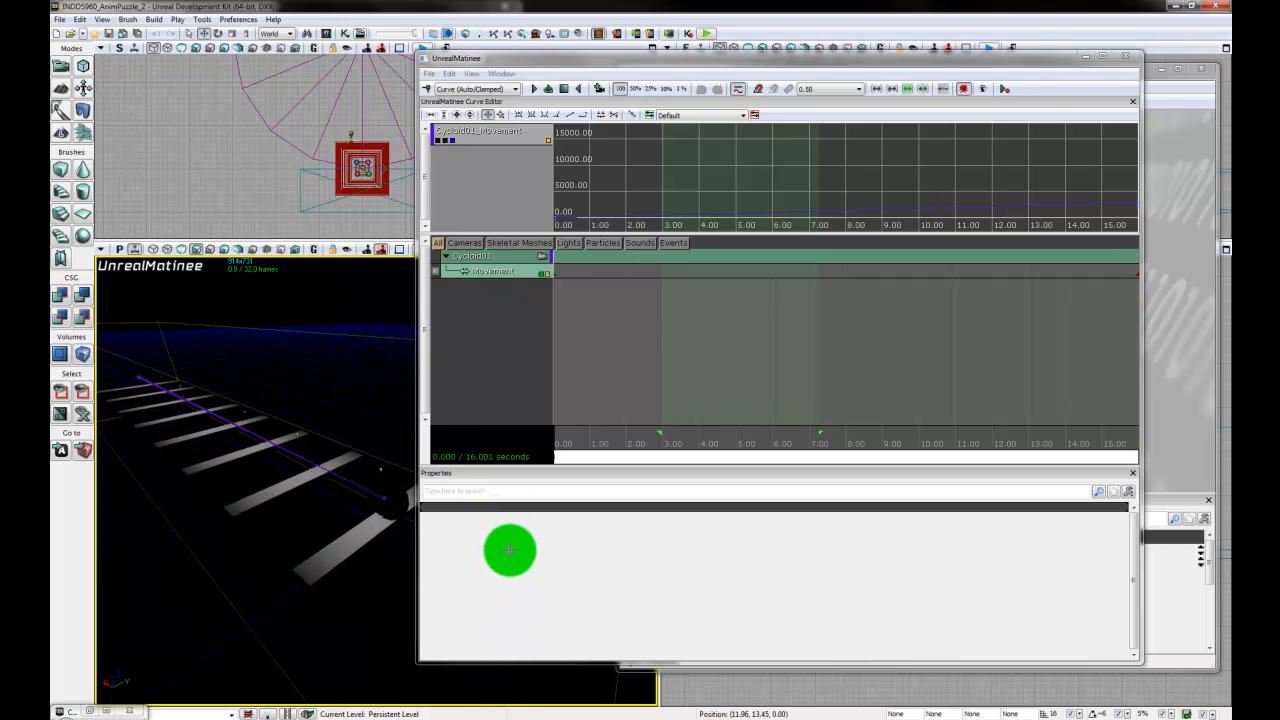
- Add a new Sound Track to the Cycloid01 group
click(512, 259)
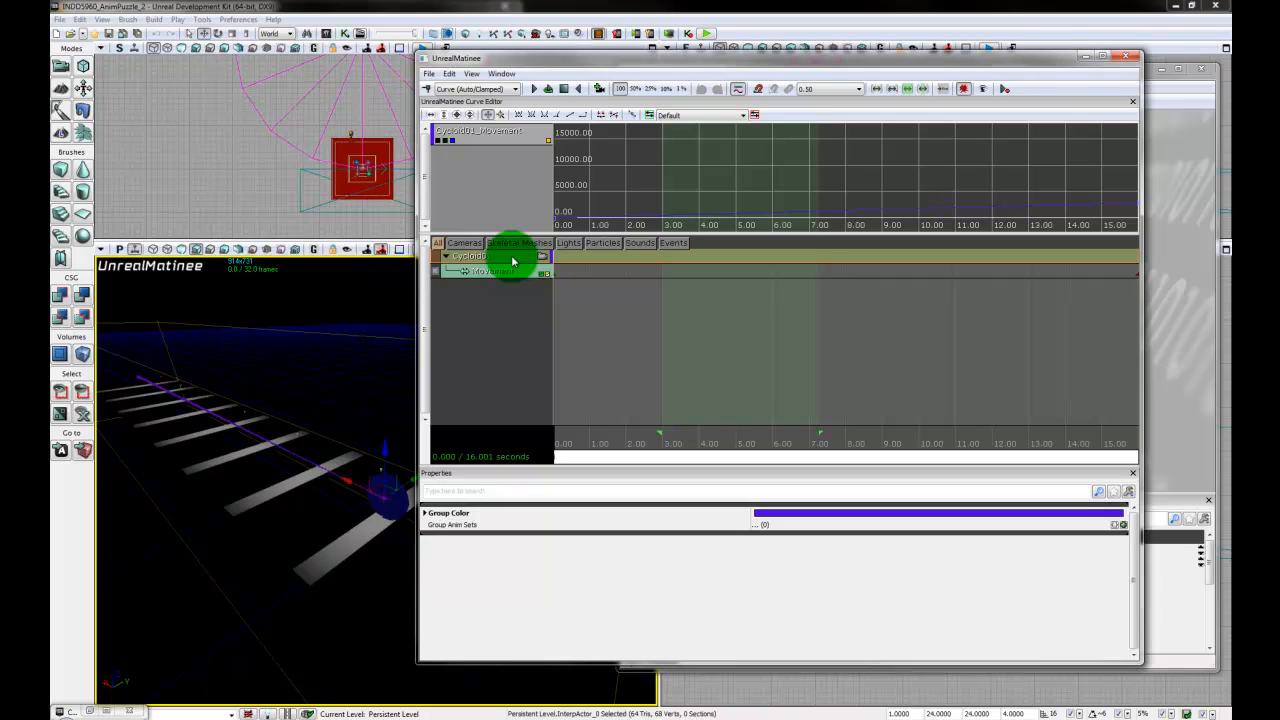
right_click(513, 261)
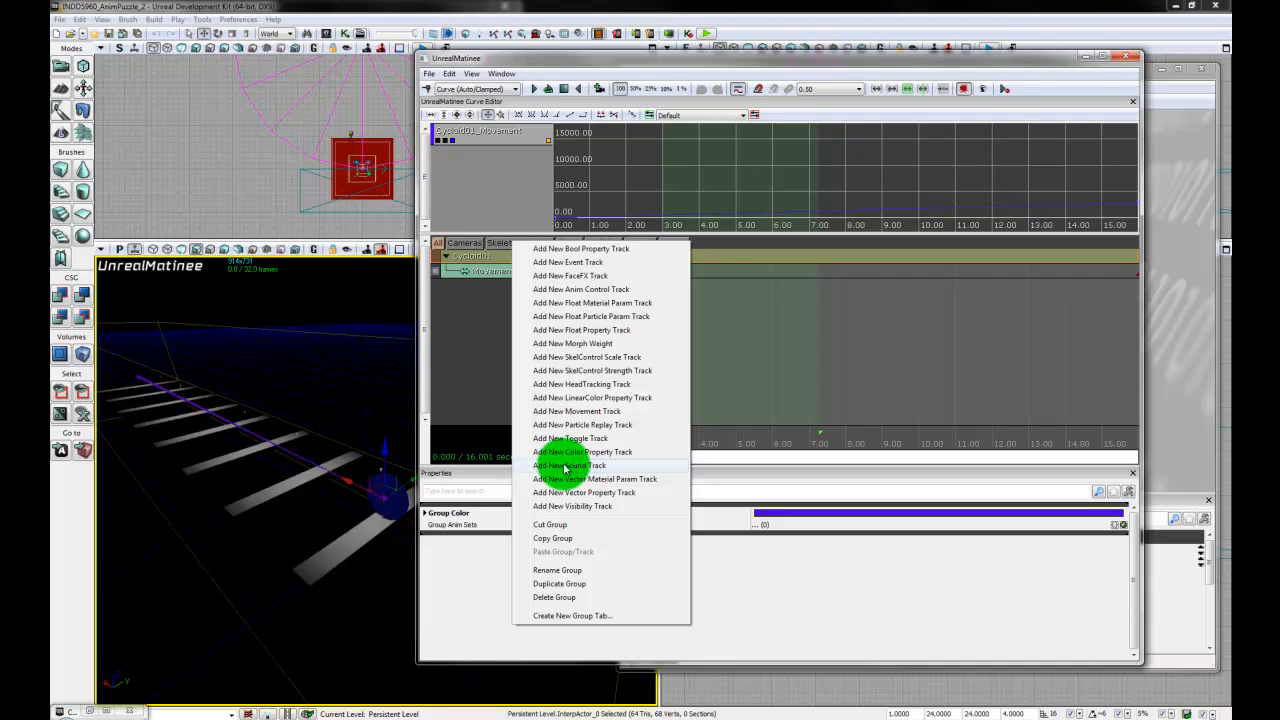
click(480, 349)
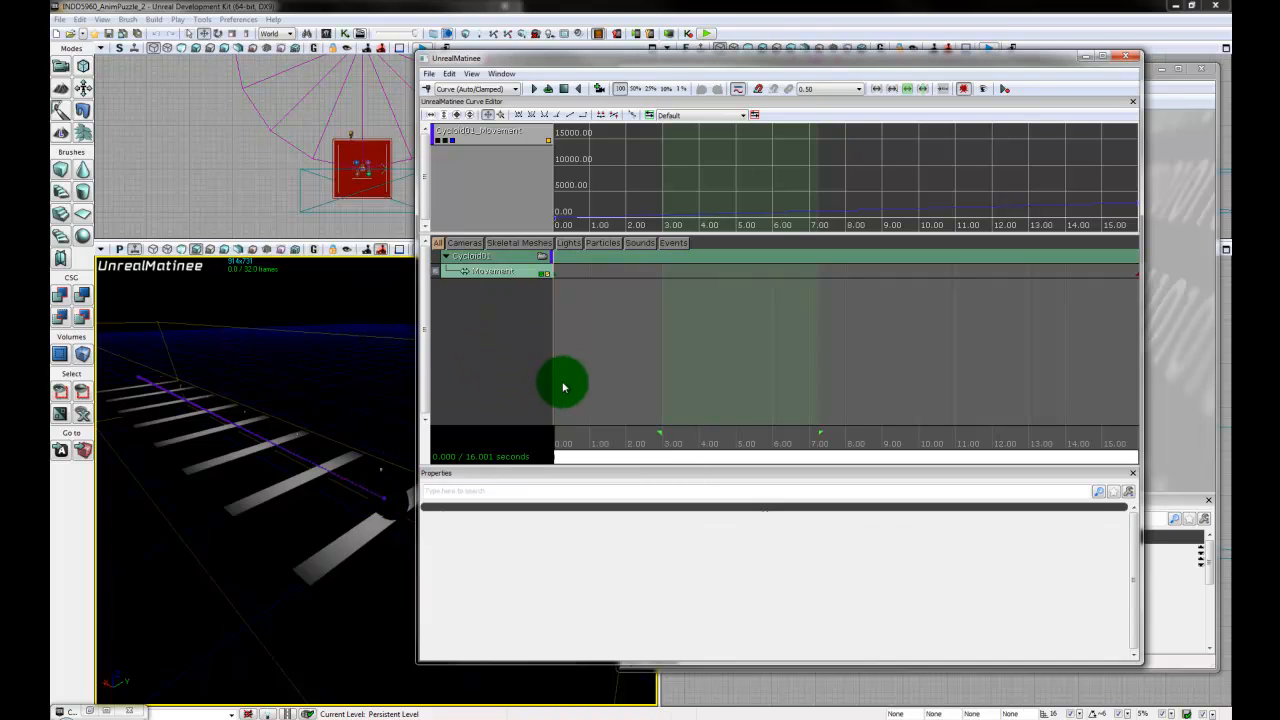
click(505, 258)
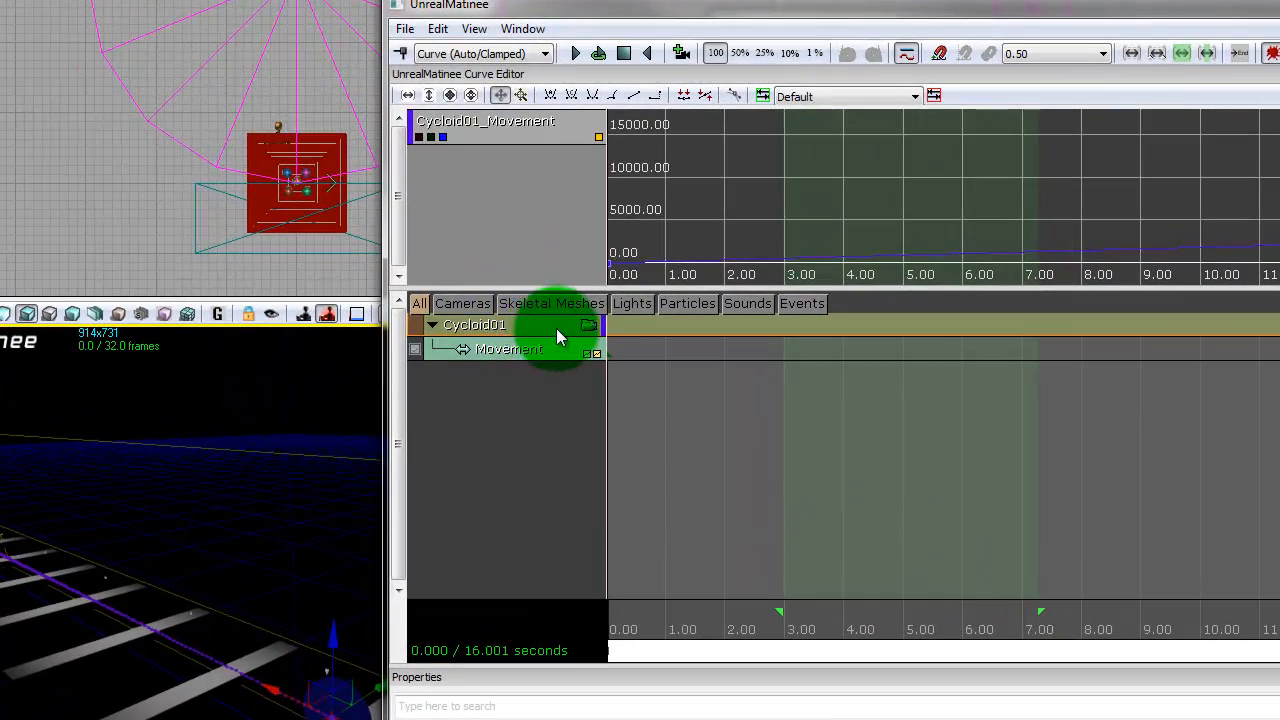
right_click(530, 330)
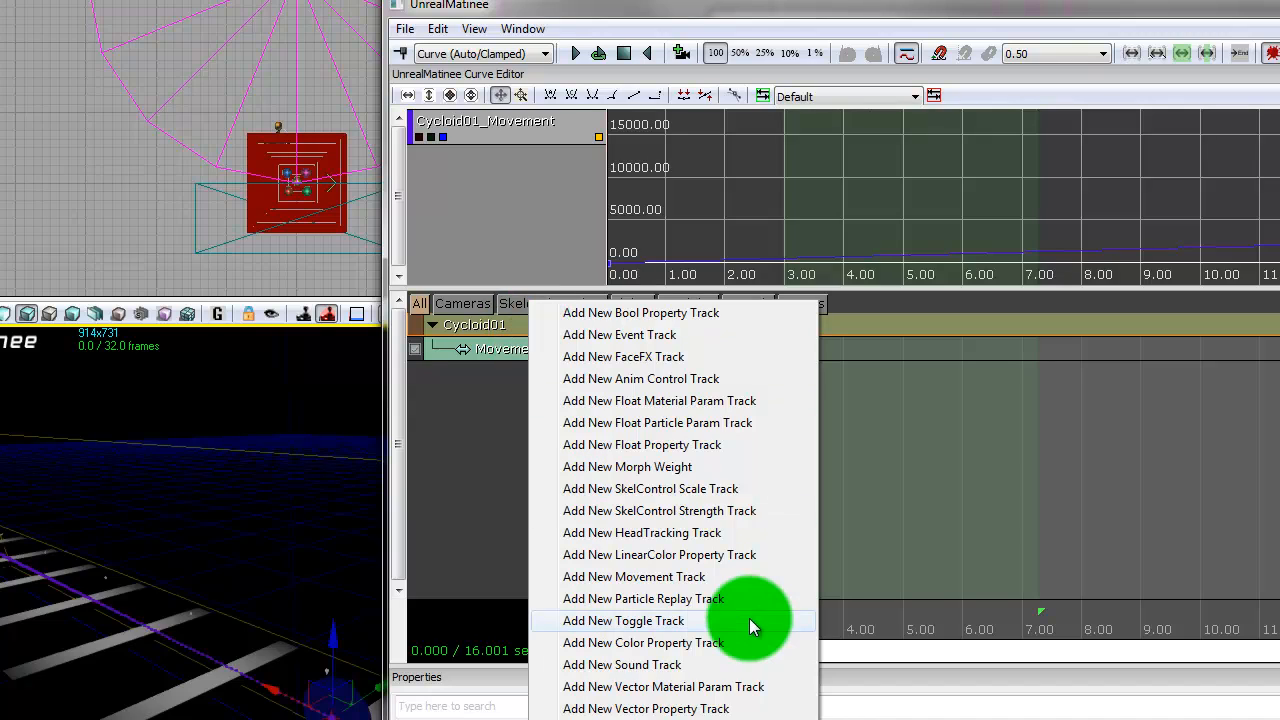
click(676, 670)
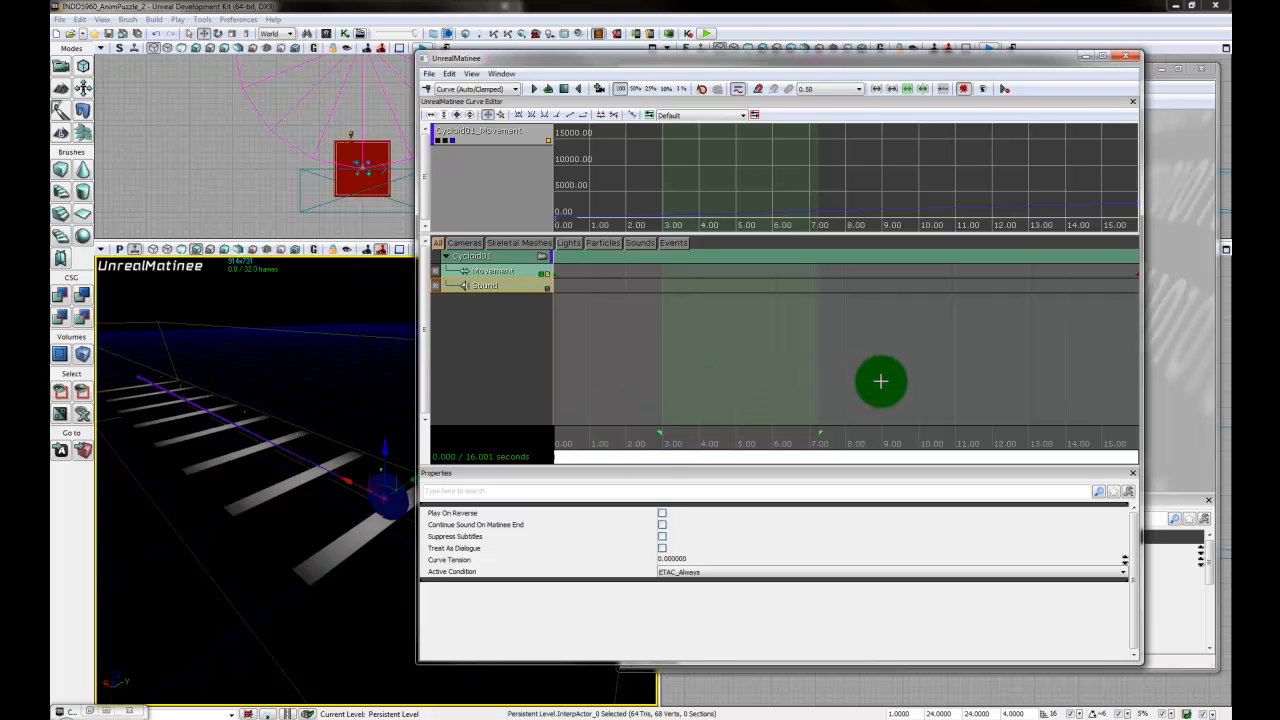
- Select the INDO5960_TamaSteel SoundCue in the sample package's Sound group and minimize the Content Browser
scroll(880, 380, down, 5)
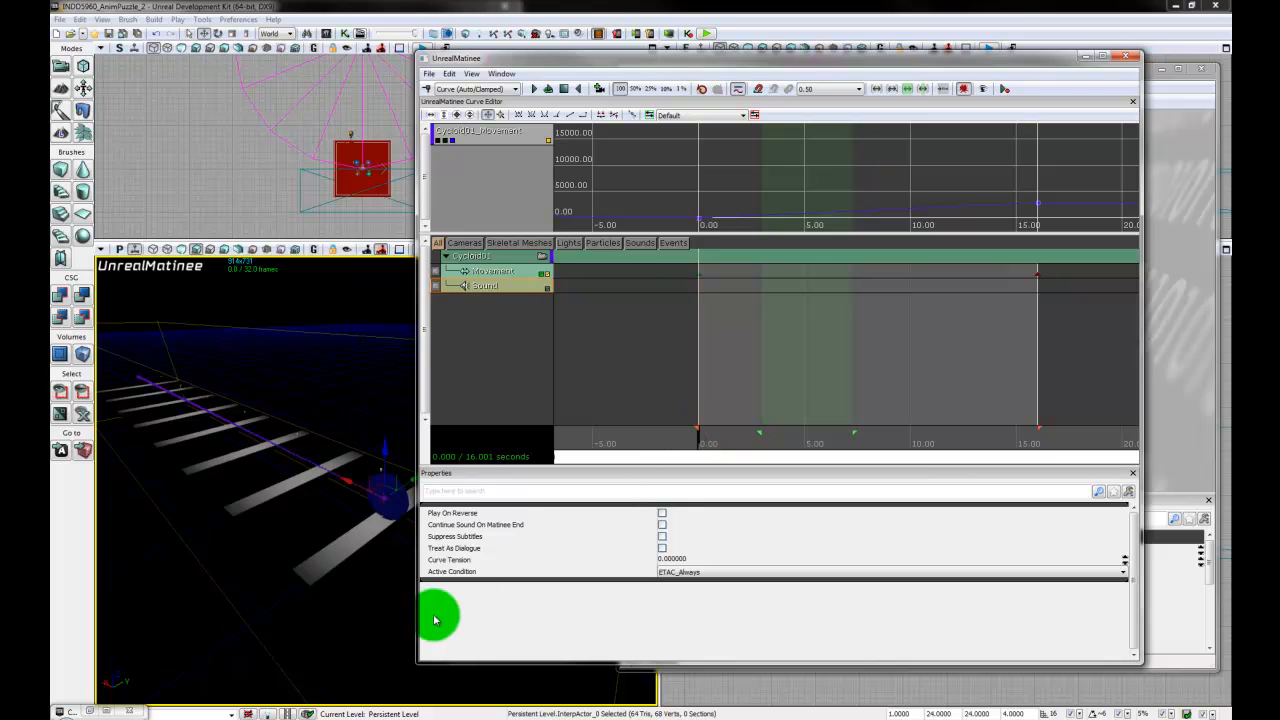
click(88, 713)
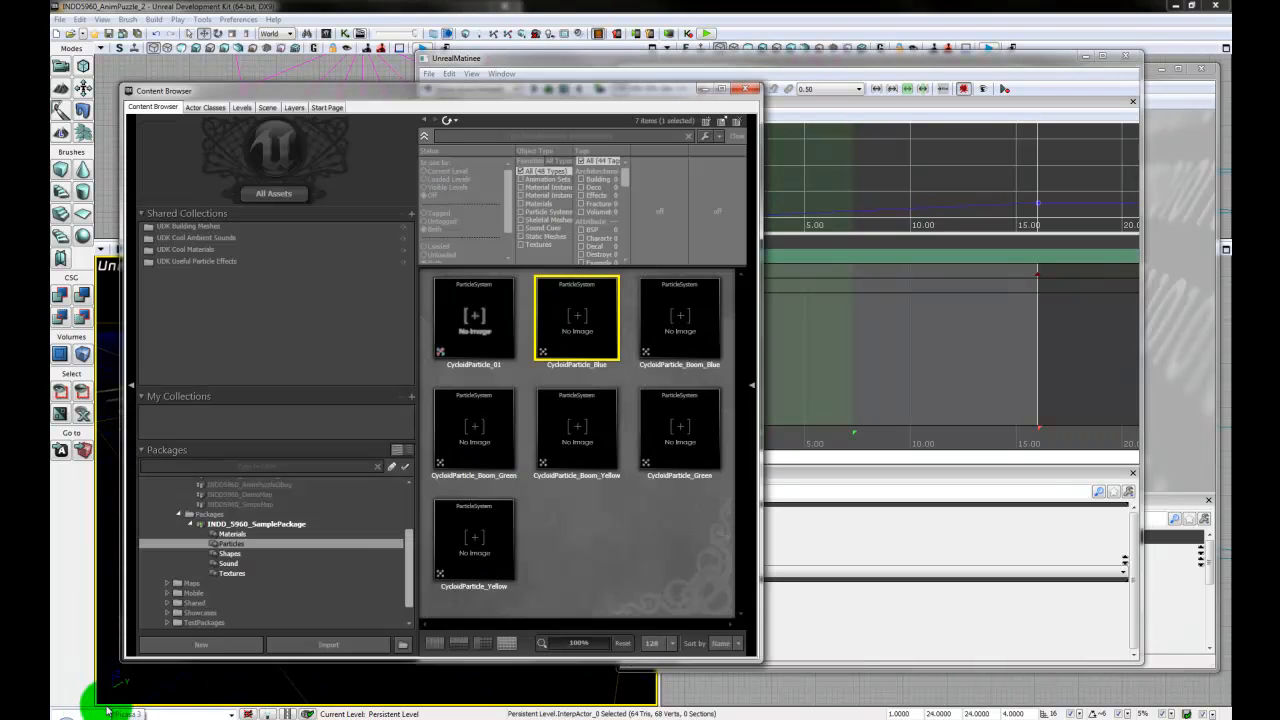
click(239, 566)
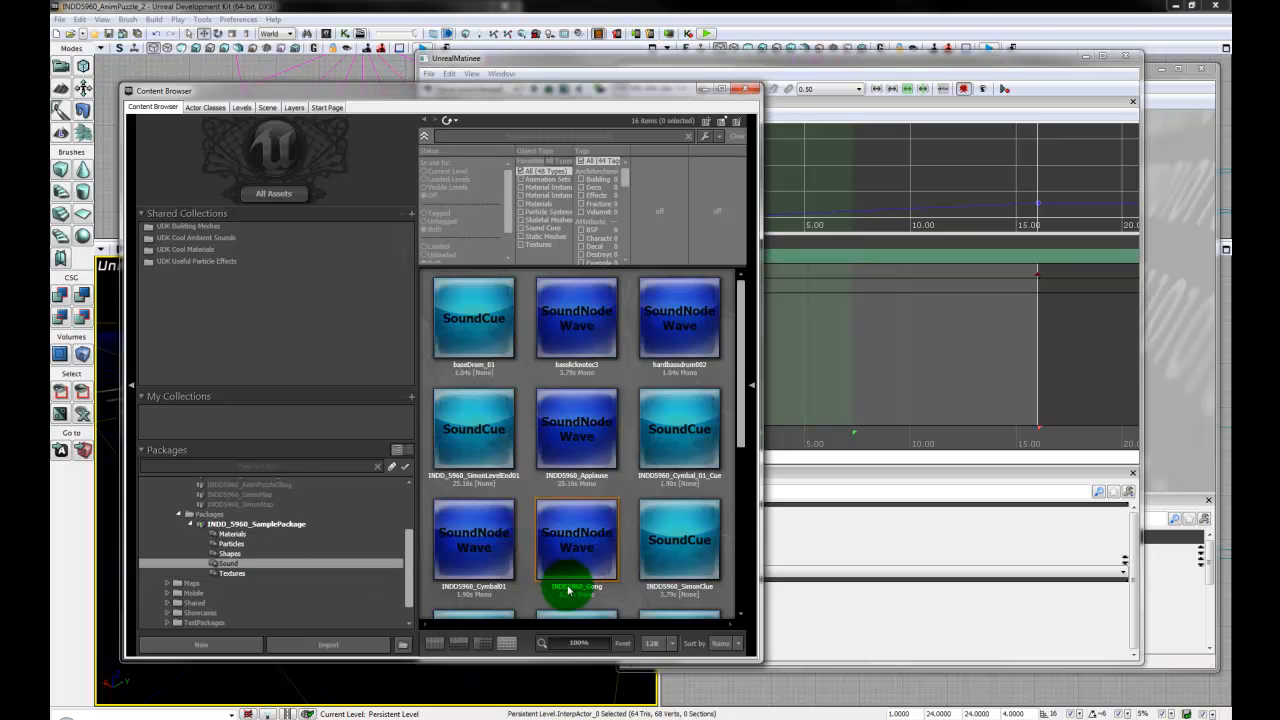
click(484, 340)
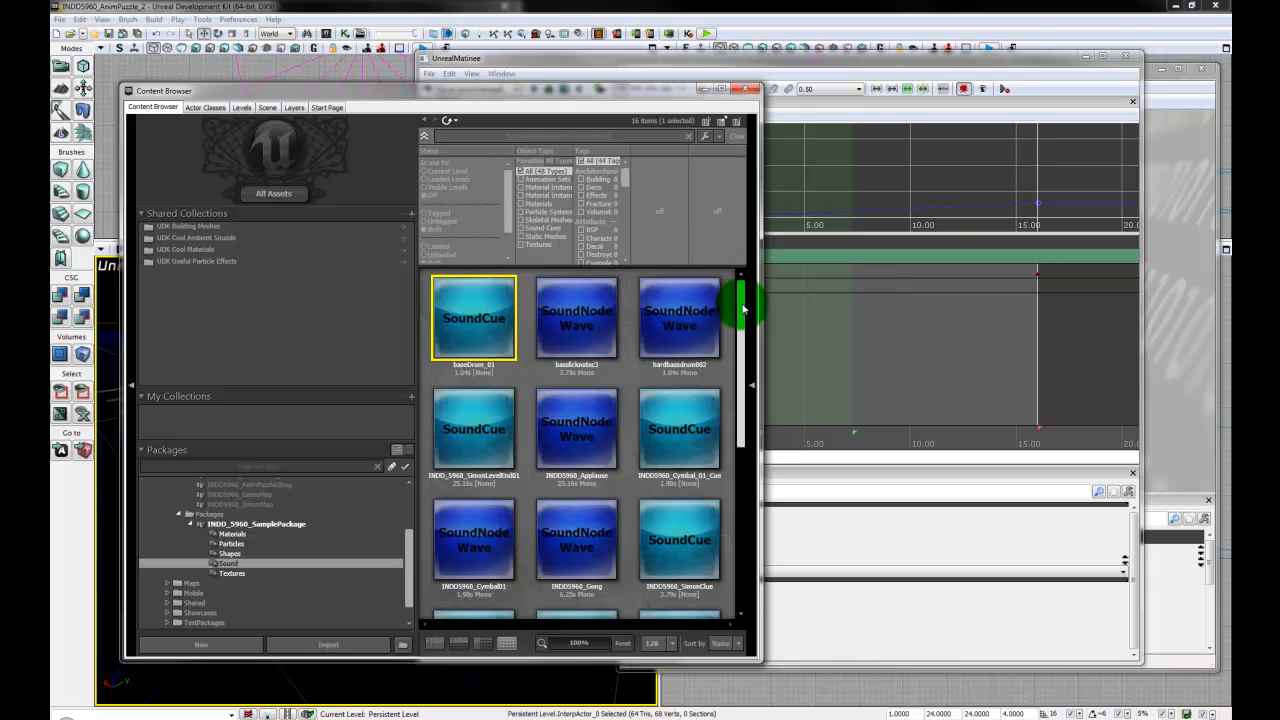
drag(743, 300, 752, 456)
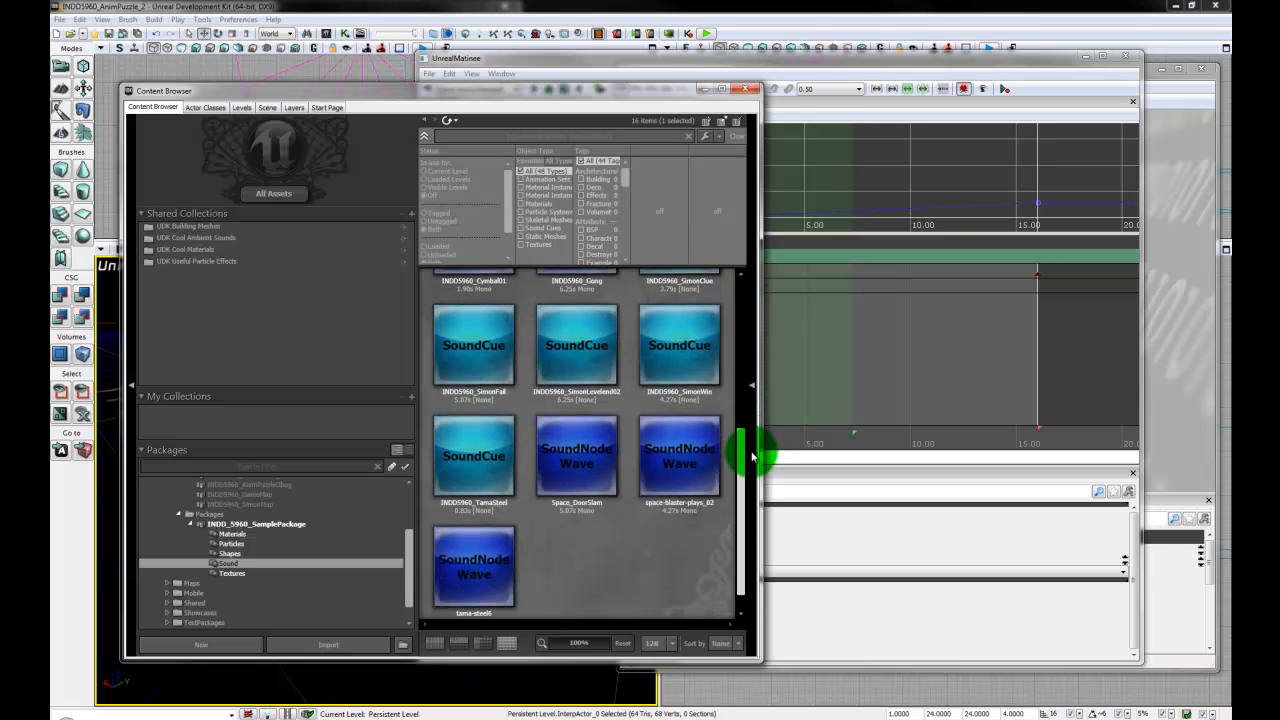
click(477, 470)
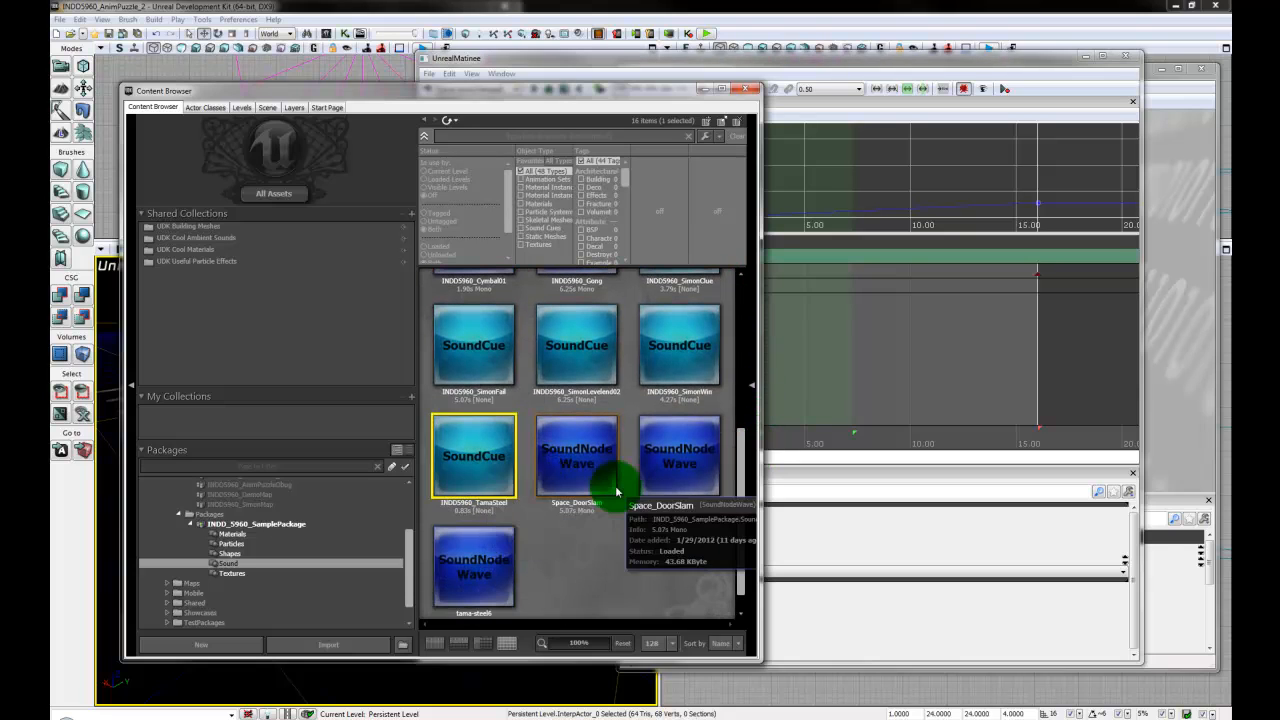
drag(737, 451, 737, 368)
click(465, 400)
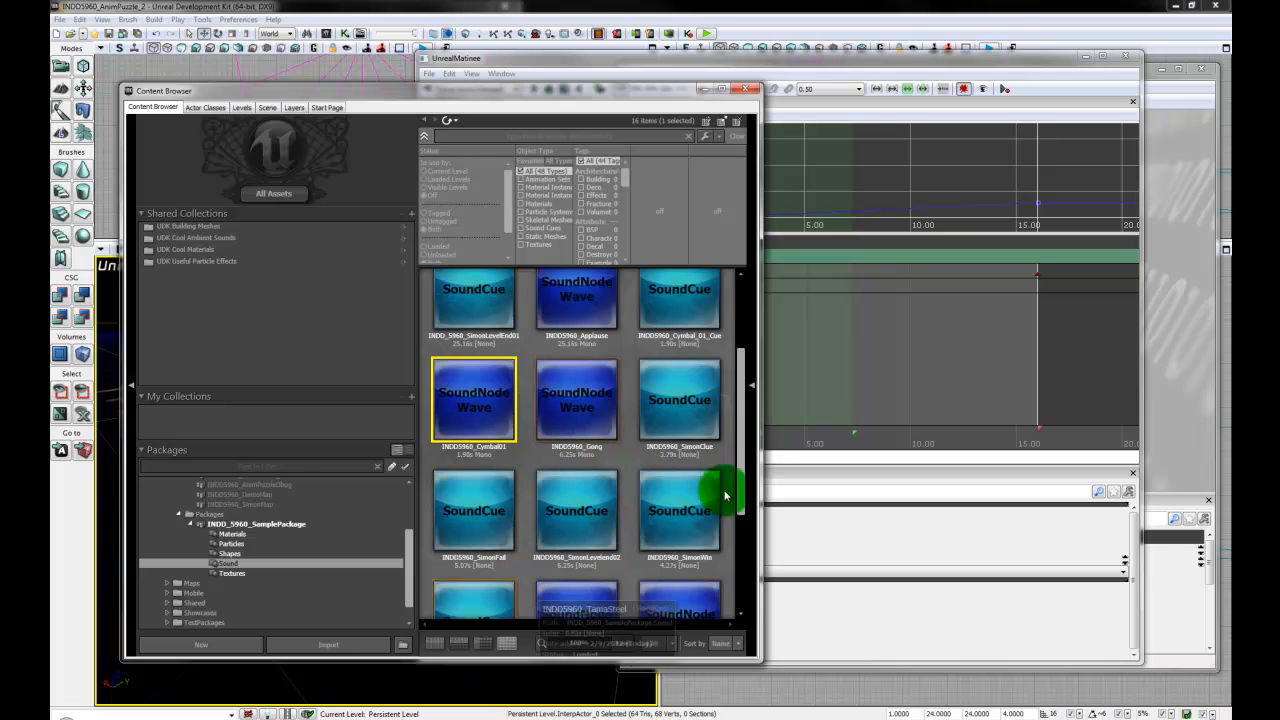
drag(737, 451, 737, 500)
click(471, 515)
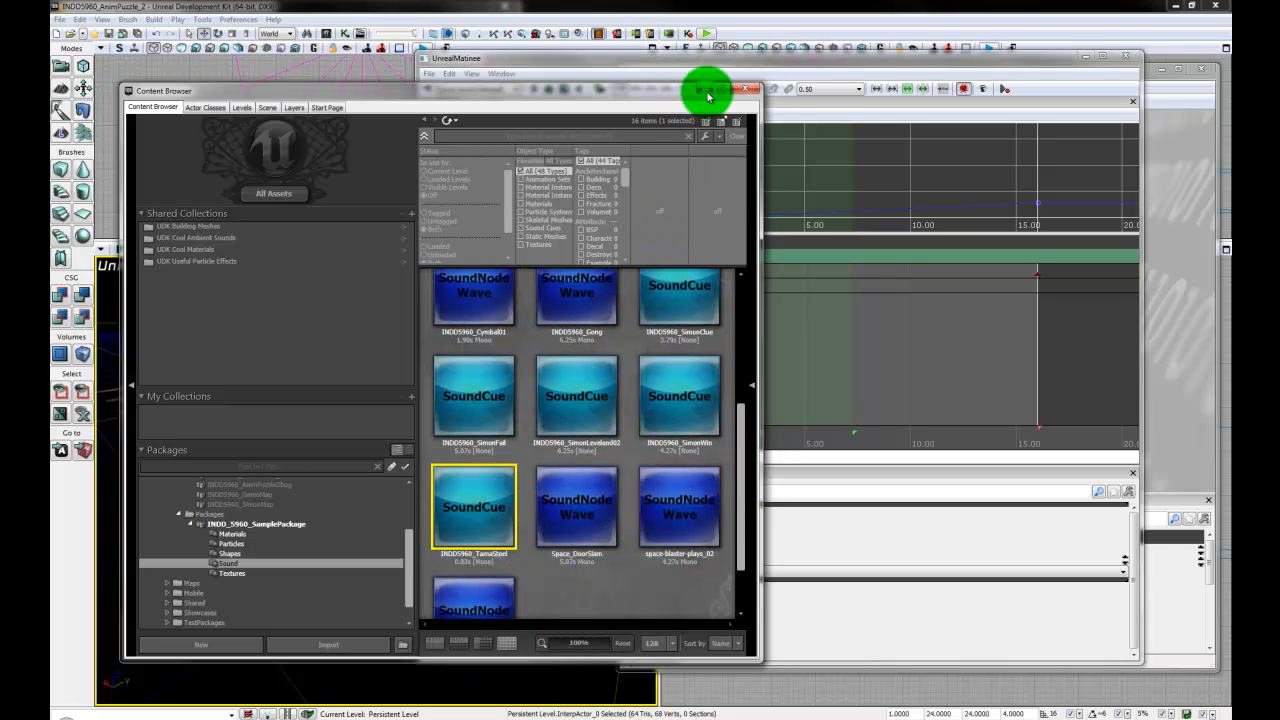
click(707, 92)
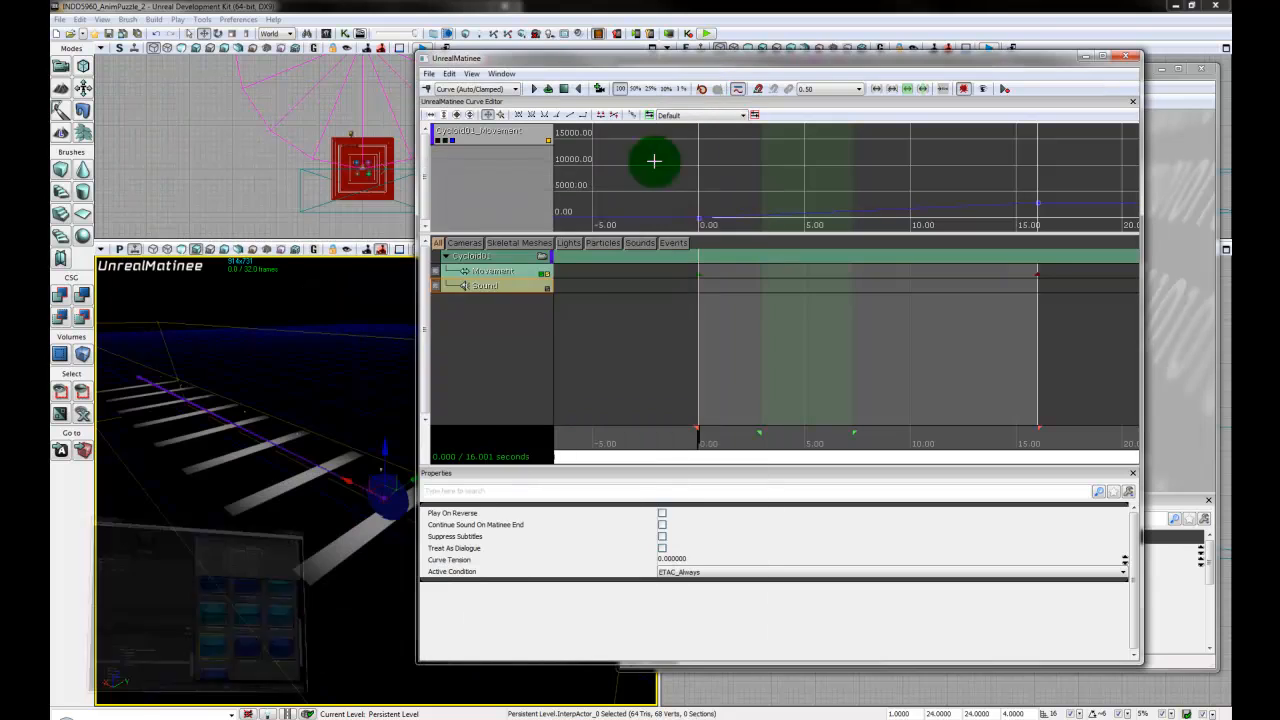
- Add a key with the TamaSteel sound at 0 seconds on the Sound track
click(701, 436)
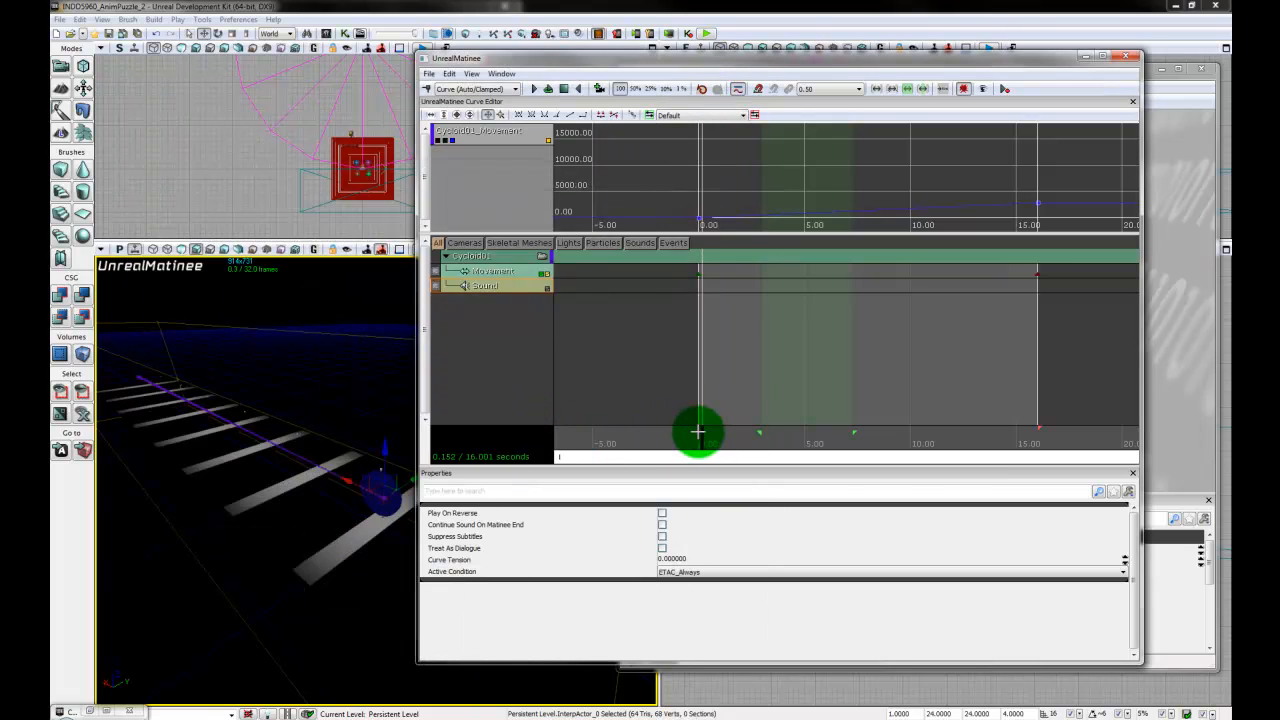
drag(703, 443, 674, 444)
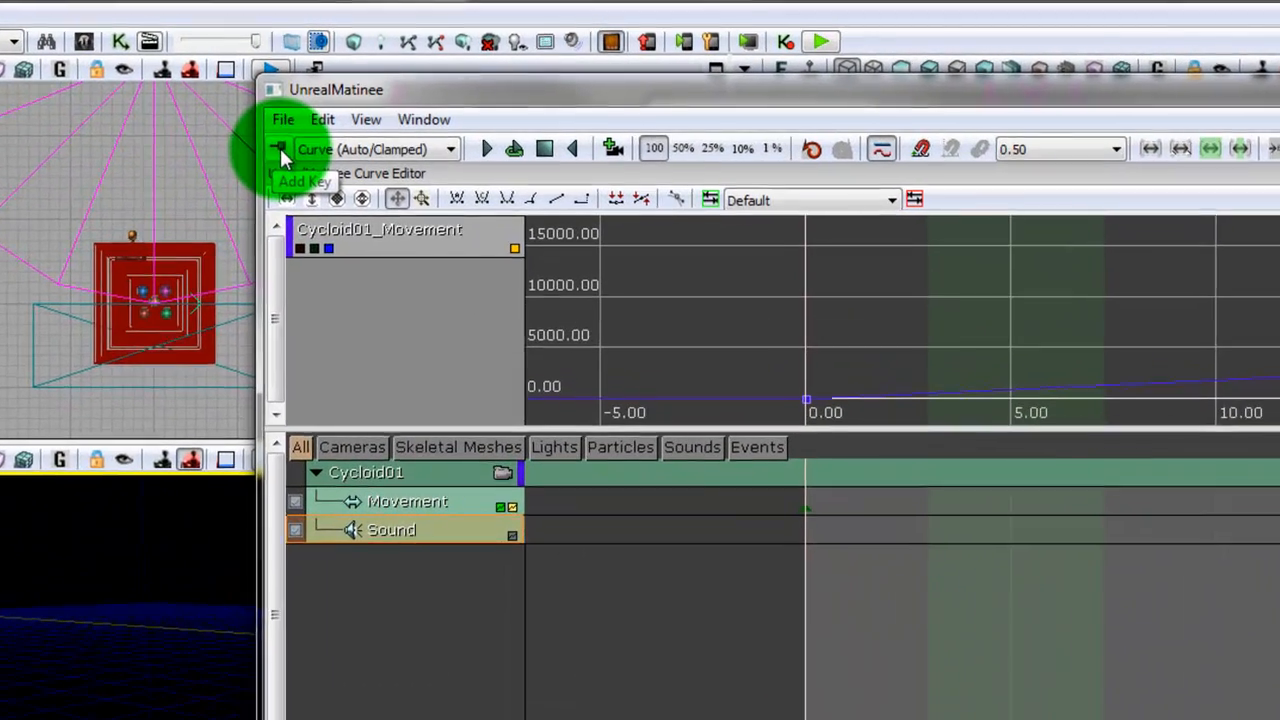
click(429, 90)
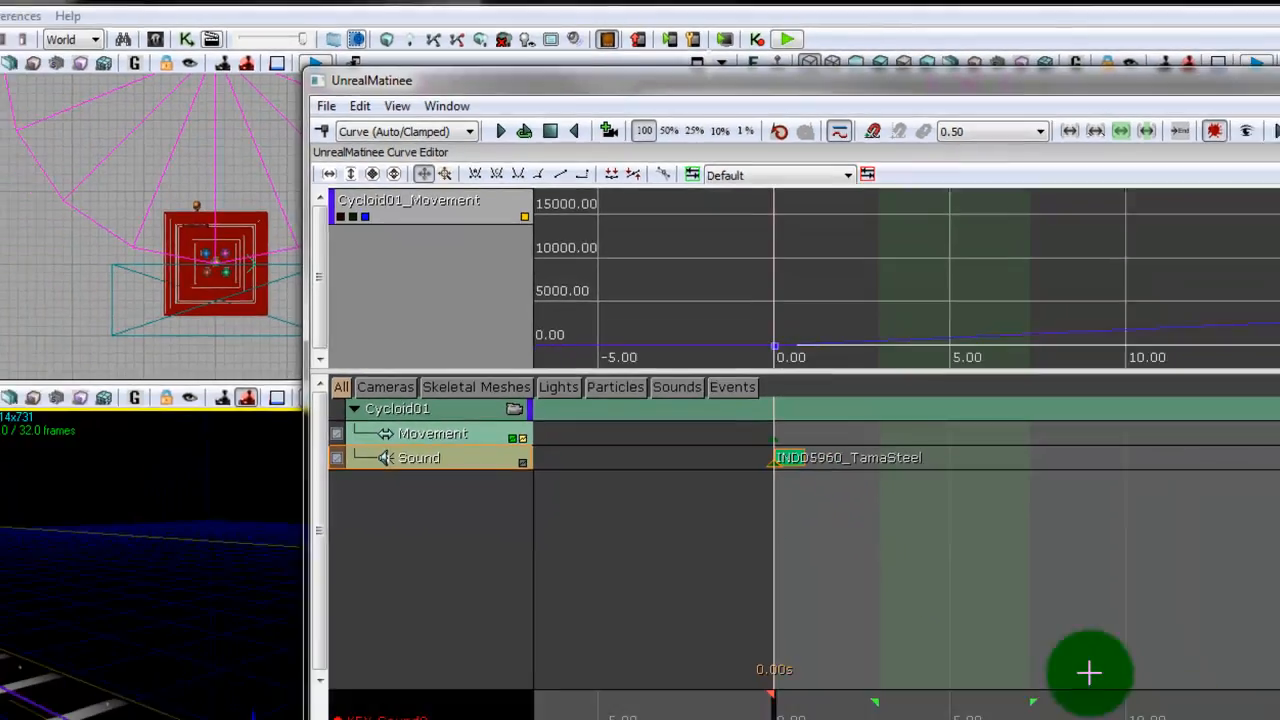
scroll(852, 404, up, 3)
scroll(852, 404, up, 1)
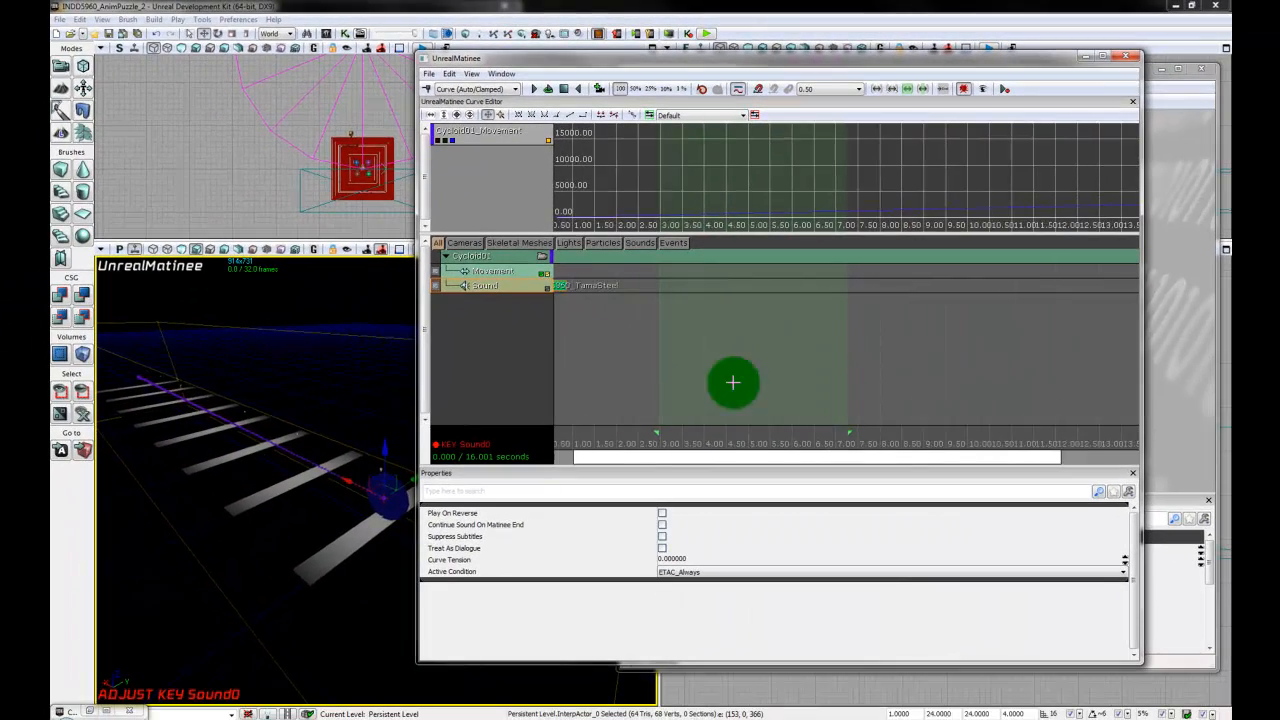
- Add TamaSteel sound keys at about 2, 4 and 6 seconds on the Sound track
scroll(737, 387, down, 1)
drag(599, 428, 644, 481)
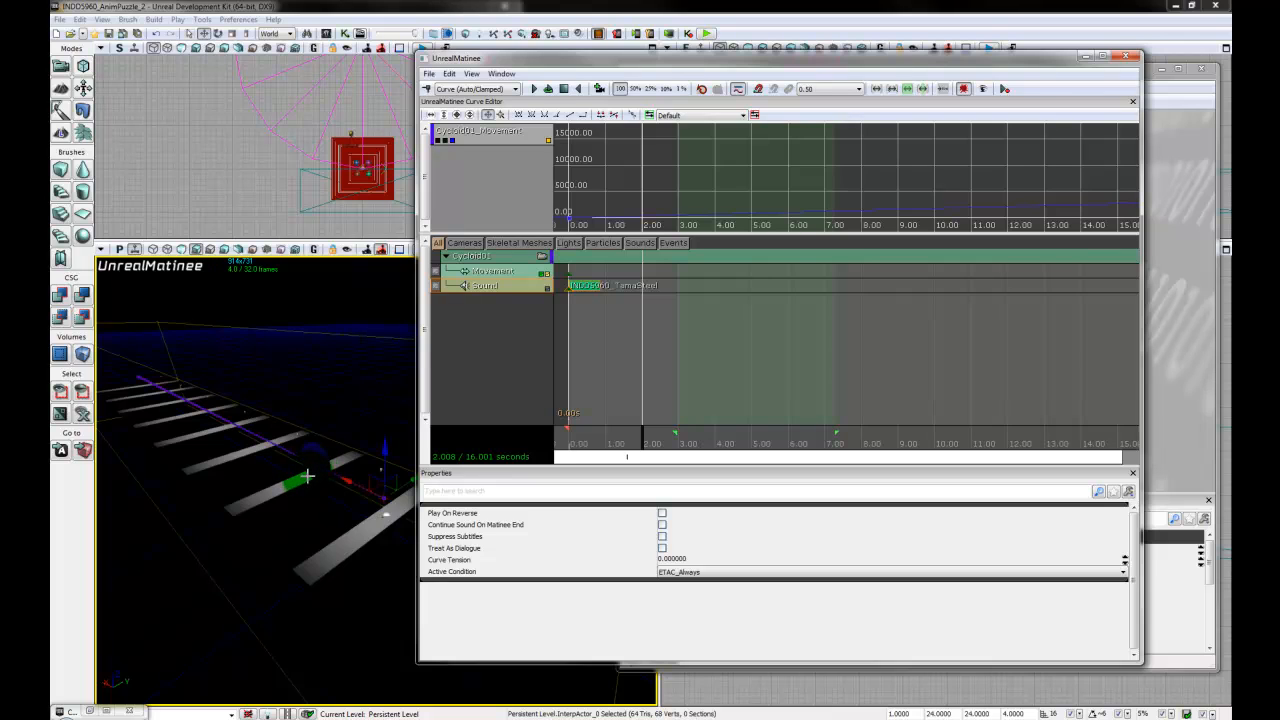
click(427, 89)
drag(640, 446, 713, 455)
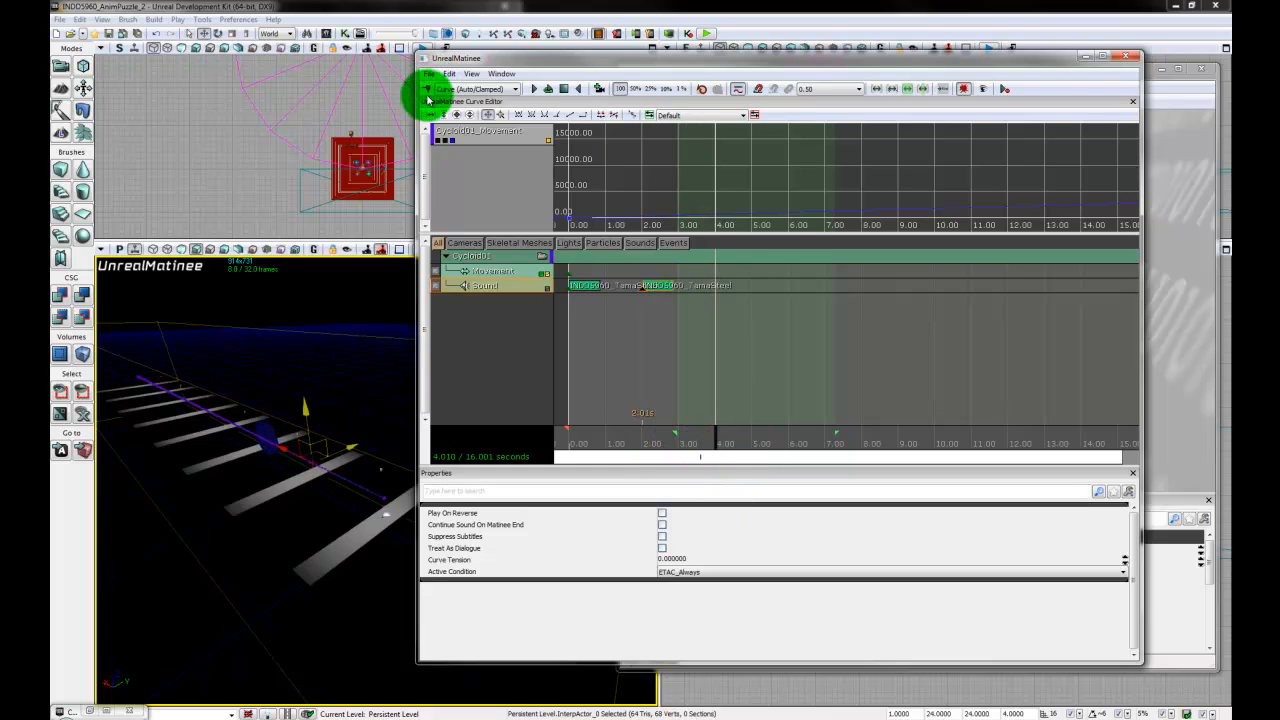
click(427, 89)
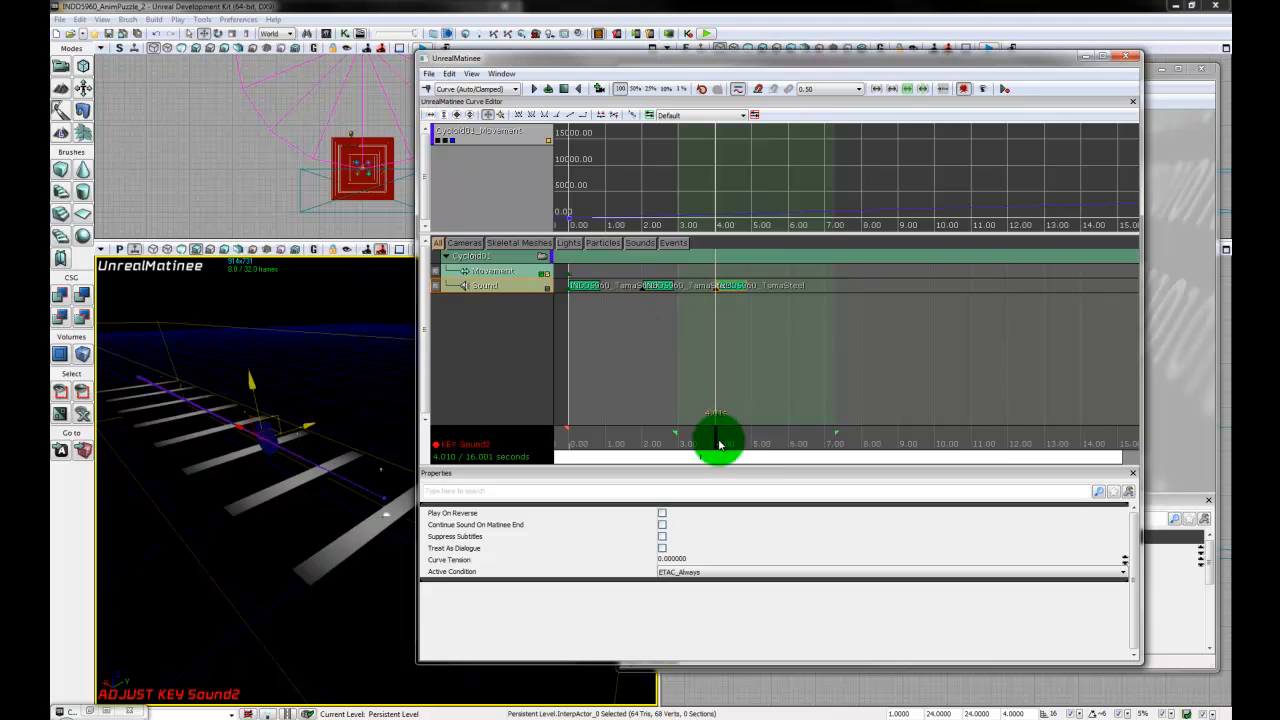
drag(716, 446, 790, 456)
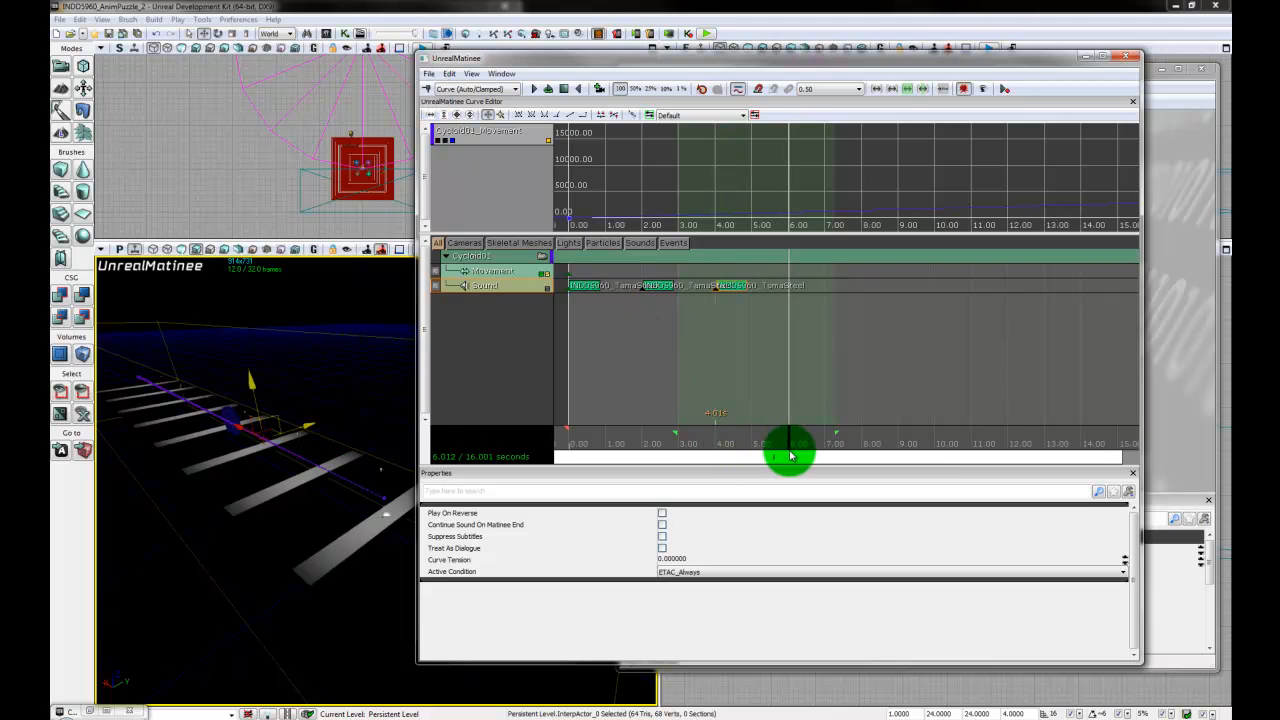
click(428, 88)
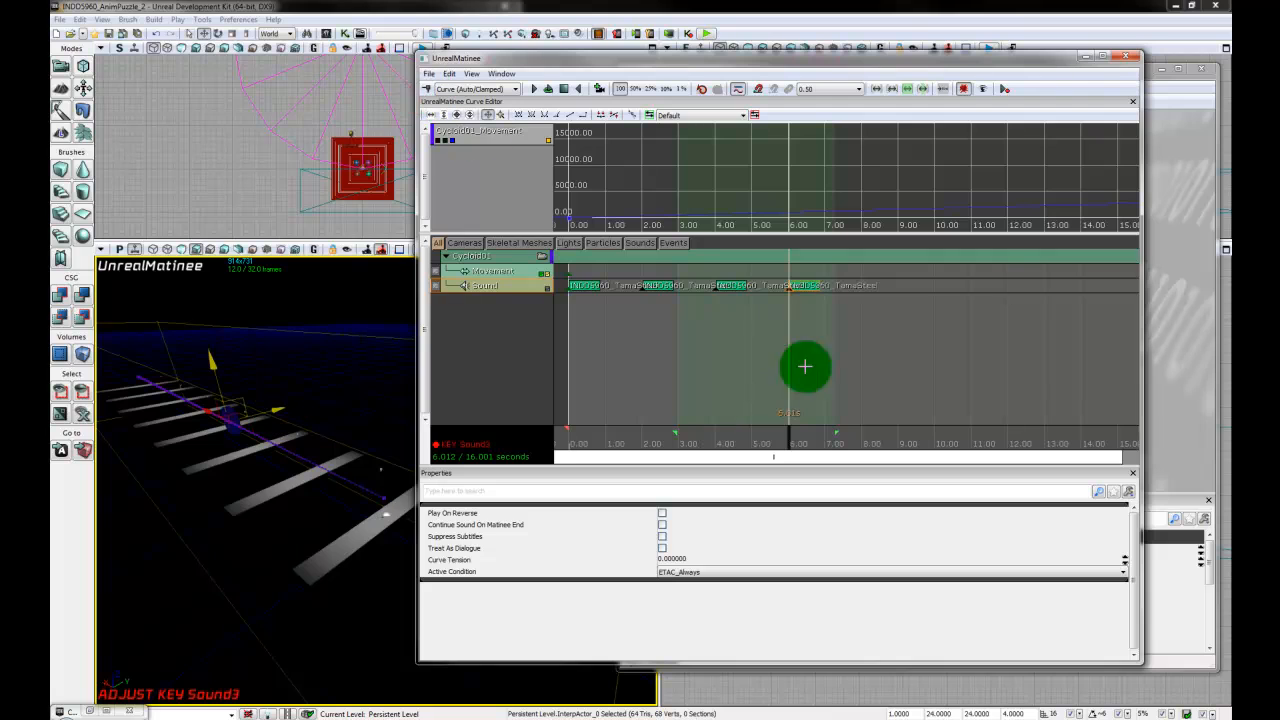
- Add TamaSteel sound keys at about 8, 10, 12 and 14 seconds on the Sound track and widen the Matinee window
drag(812, 444, 863, 450)
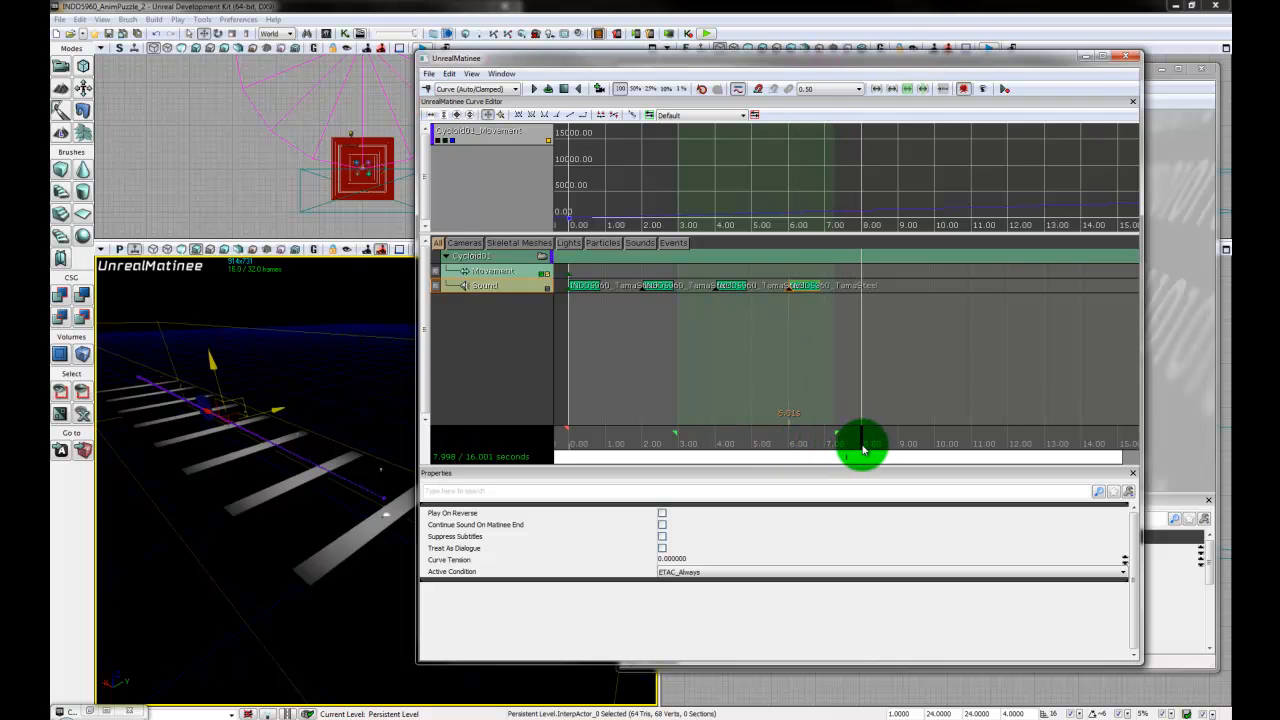
click(428, 88)
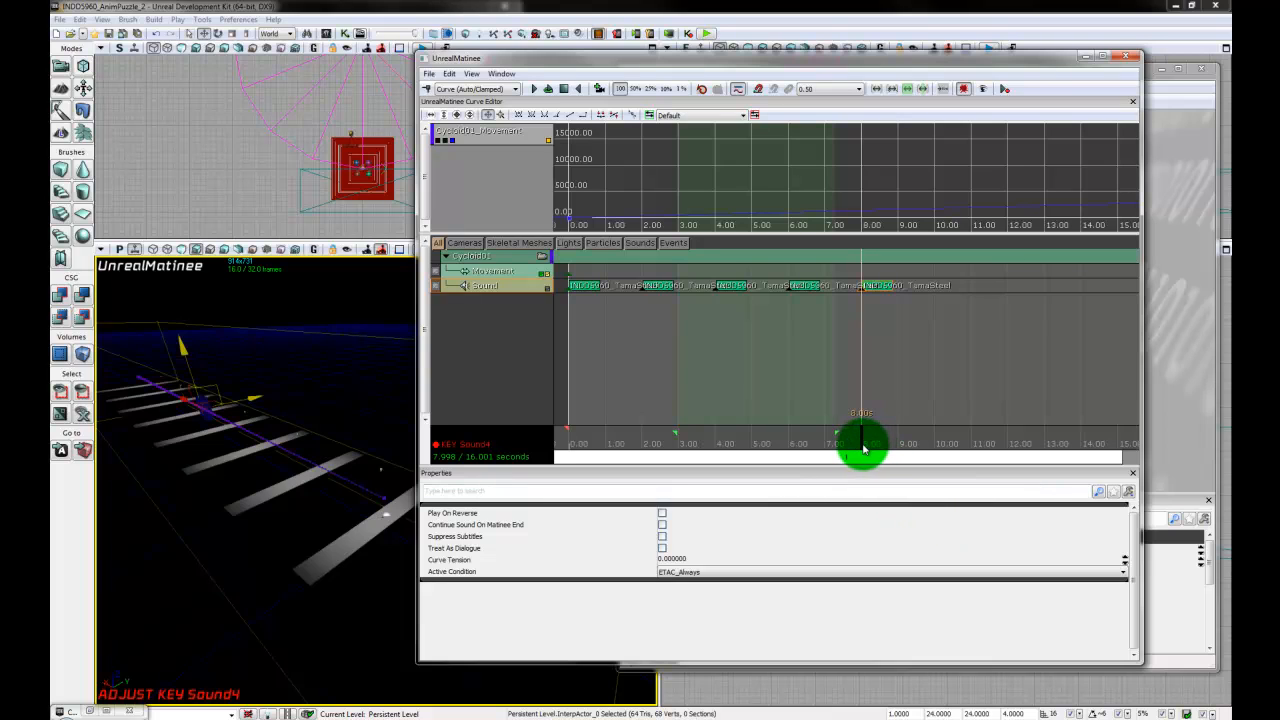
drag(863, 450, 935, 450)
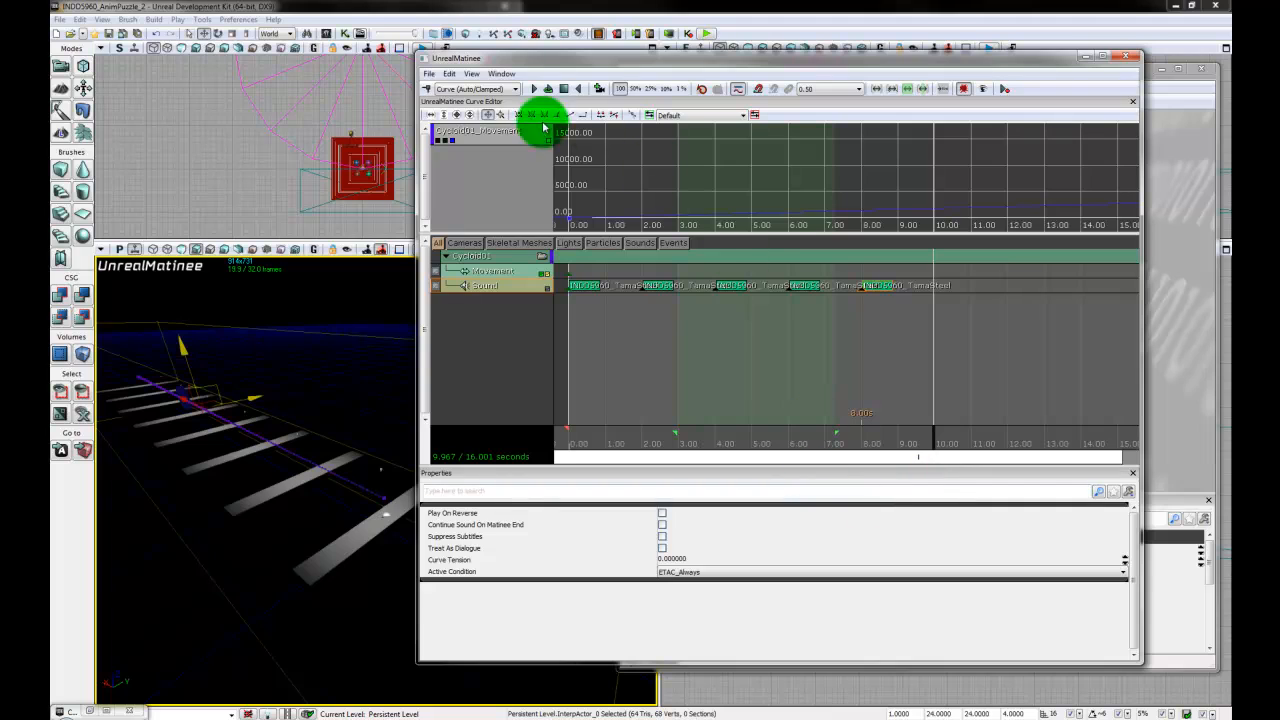
click(430, 91)
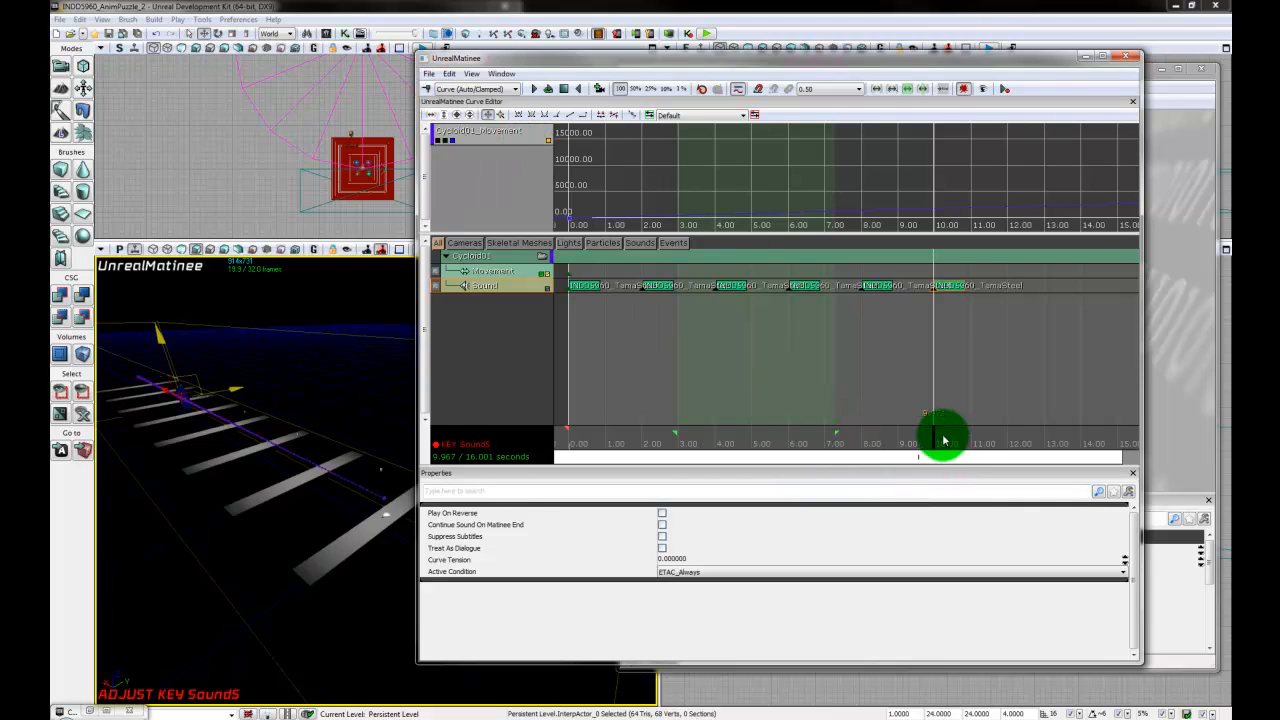
drag(935, 445, 1008, 447)
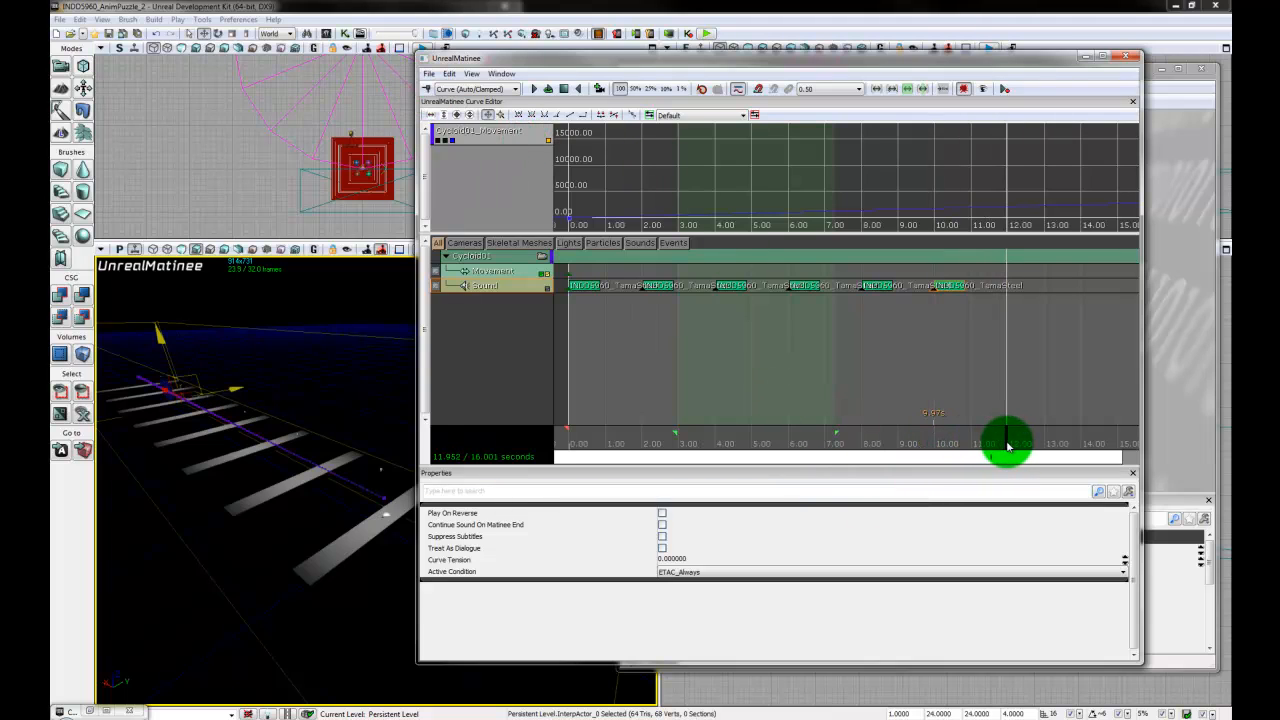
click(430, 89)
drag(1008, 445, 1086, 450)
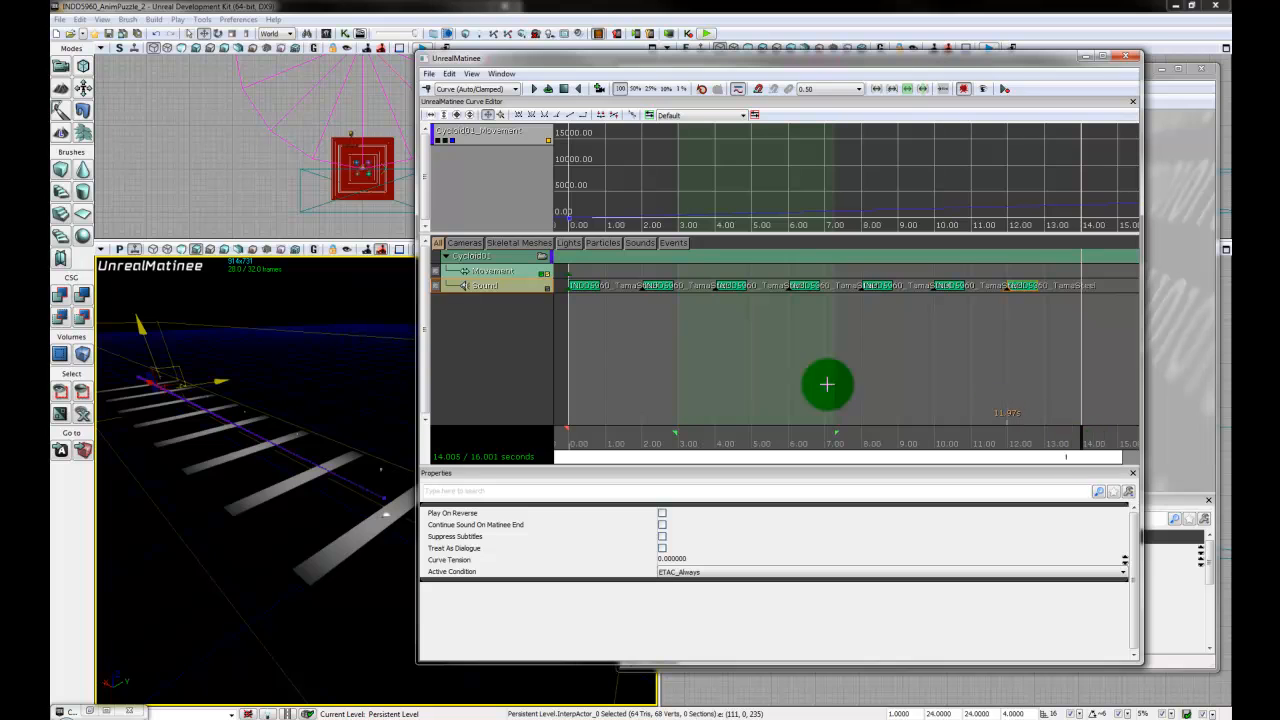
click(429, 89)
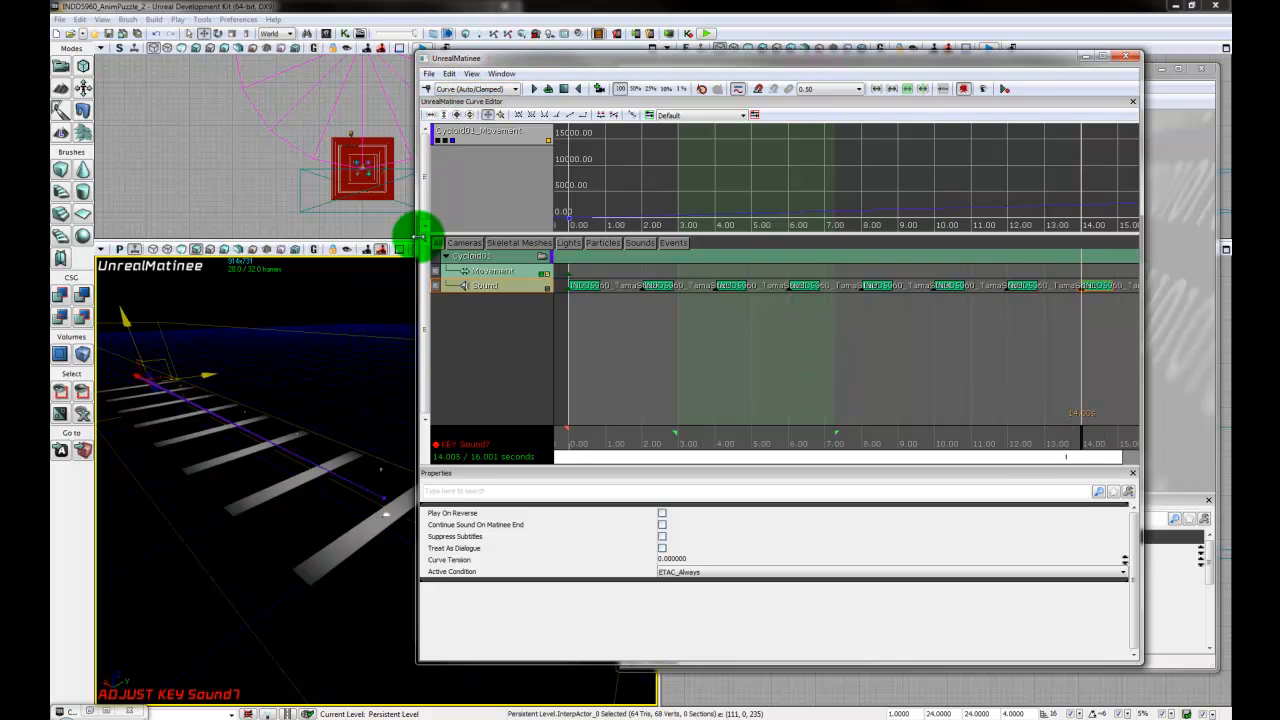
drag(418, 238, 233, 245)
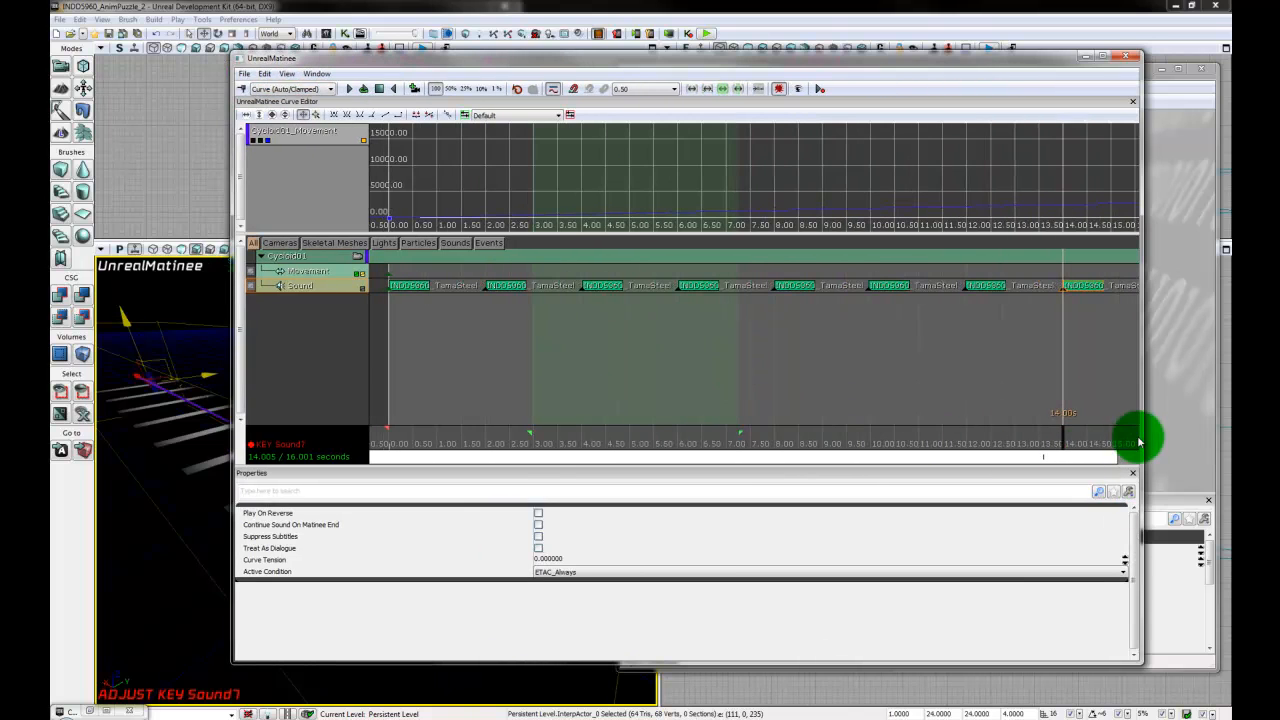
- Enlarge the Matinee track area and scrub the timeline to the end of the sequence at about 16 seconds
drag(1065, 446, 1099, 446)
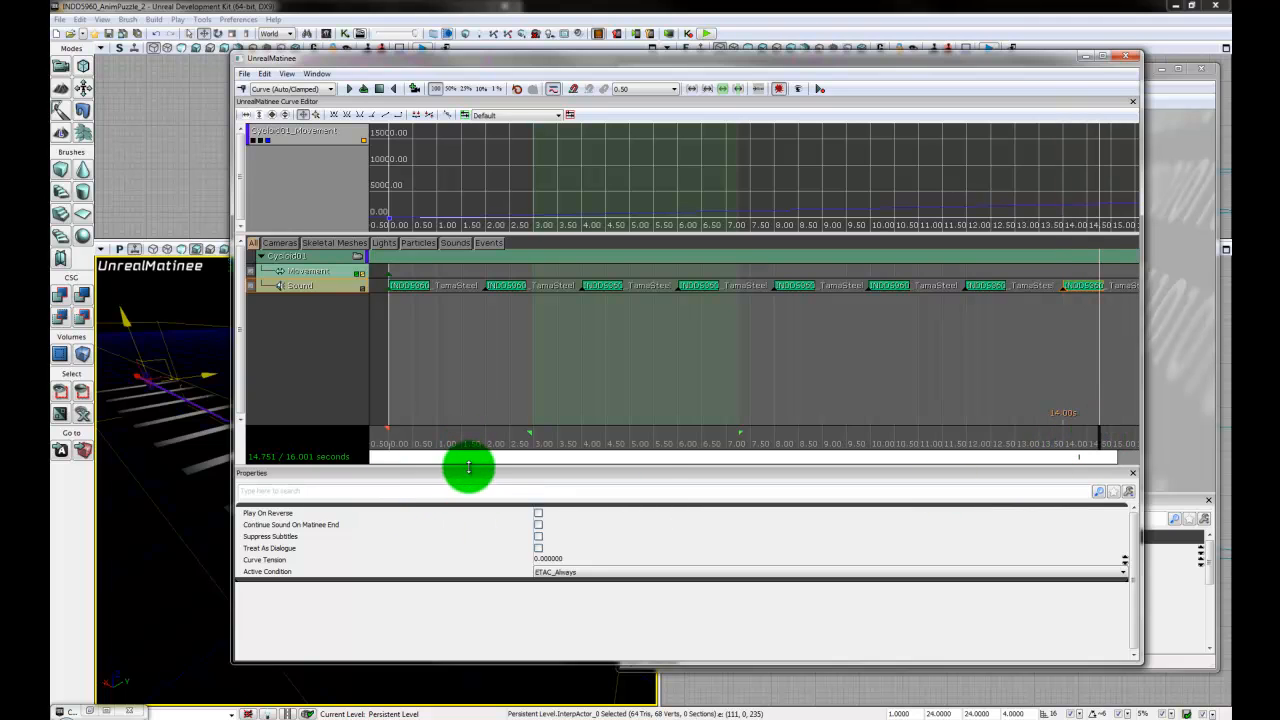
drag(468, 467, 476, 494)
drag(1095, 478, 1119, 470)
scroll(928, 425, down, 4)
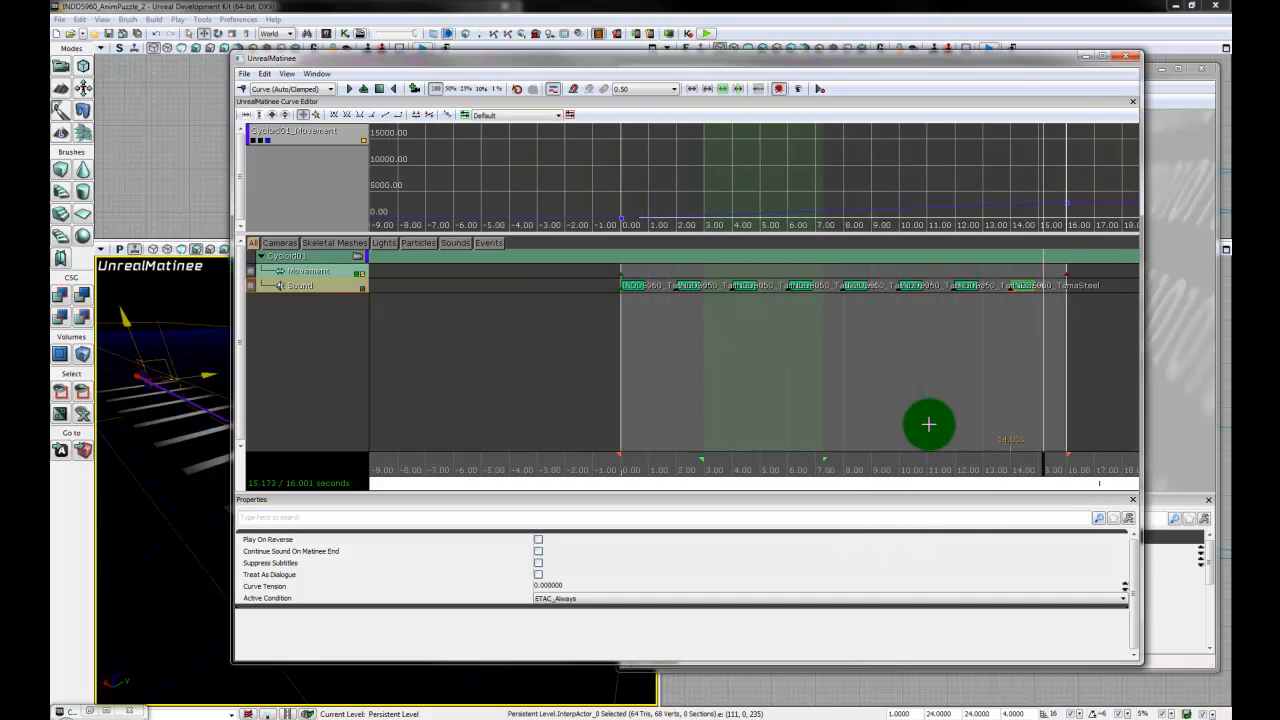
drag(1041, 473, 1084, 468)
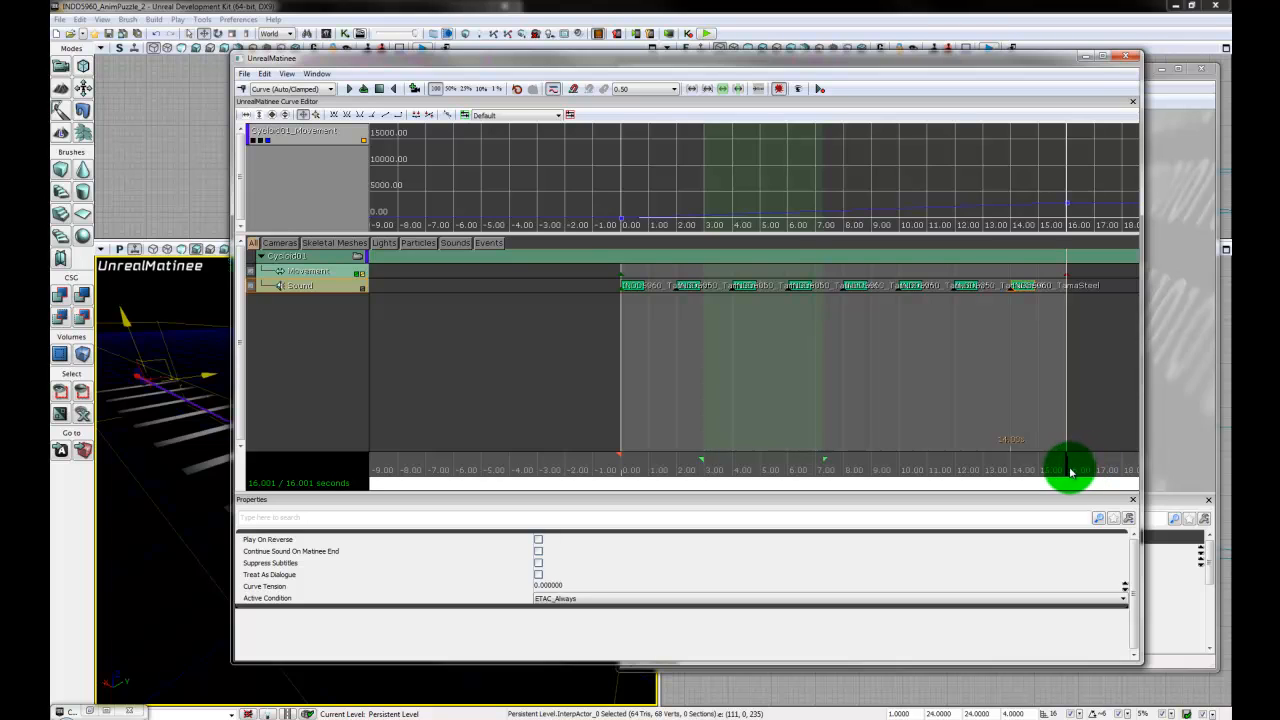
mouse_move(1068, 471)
mouse_down()
mouse_move(472, 480)
mouse_move(808, 471)
mouse_move(1120, 487)
mouse_move(549, 491)
mouse_move(630, 474)
mouse_move(600, 474)
mouse_move(621, 466)
mouse_move(598, 473)
mouse_move(1137, 471)
mouse_up()
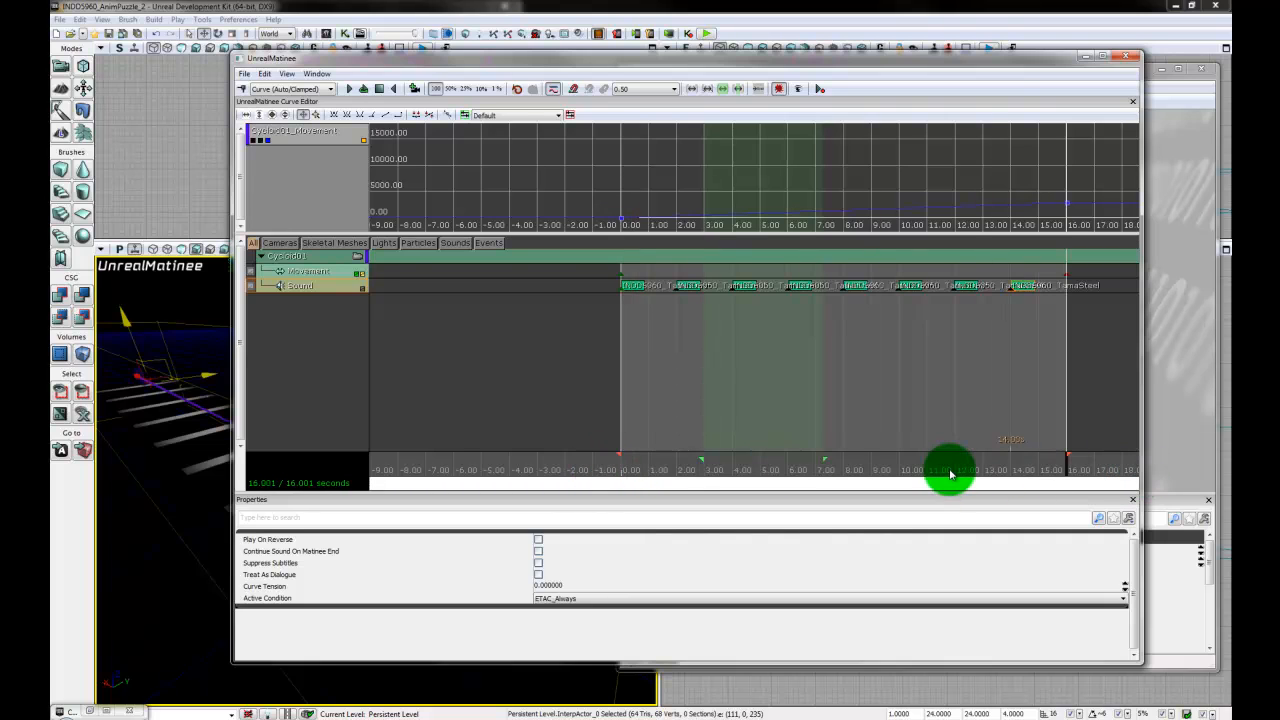
- Preview the Matinee sequence, narrow its window to reveal the perspective view, stop playback and close Matinee
click(349, 89)
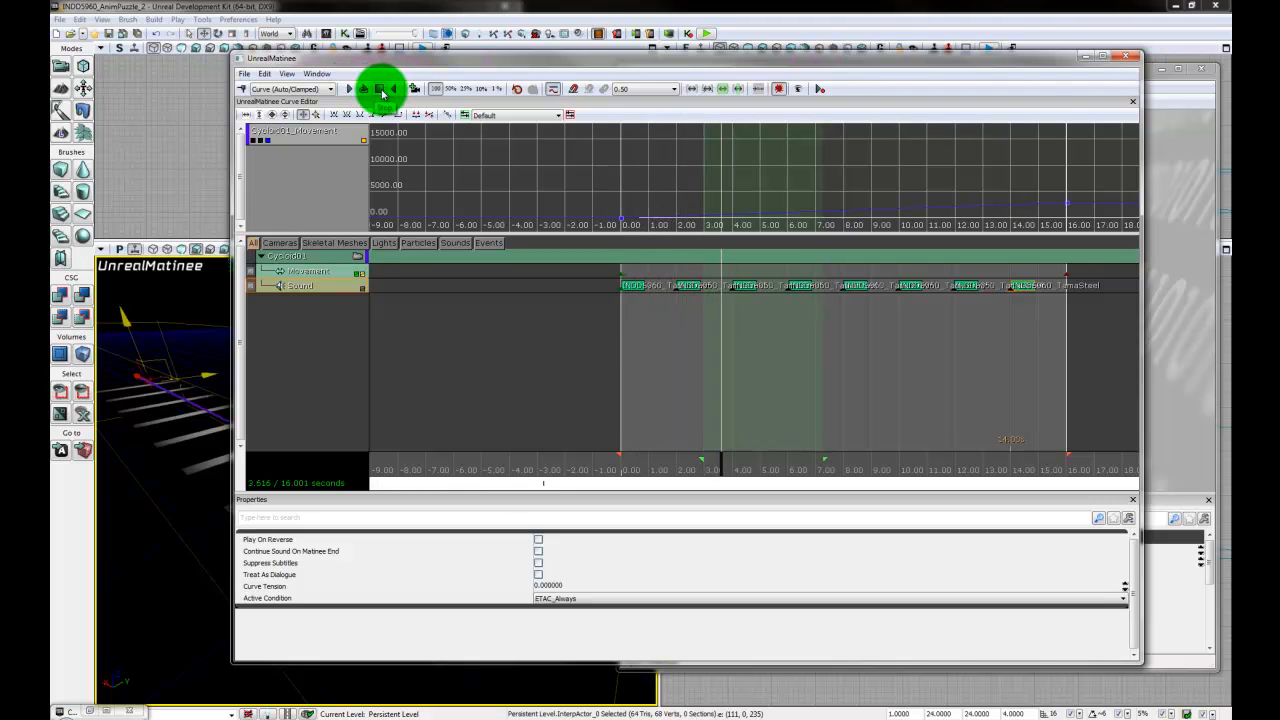
drag(234, 197, 434, 194)
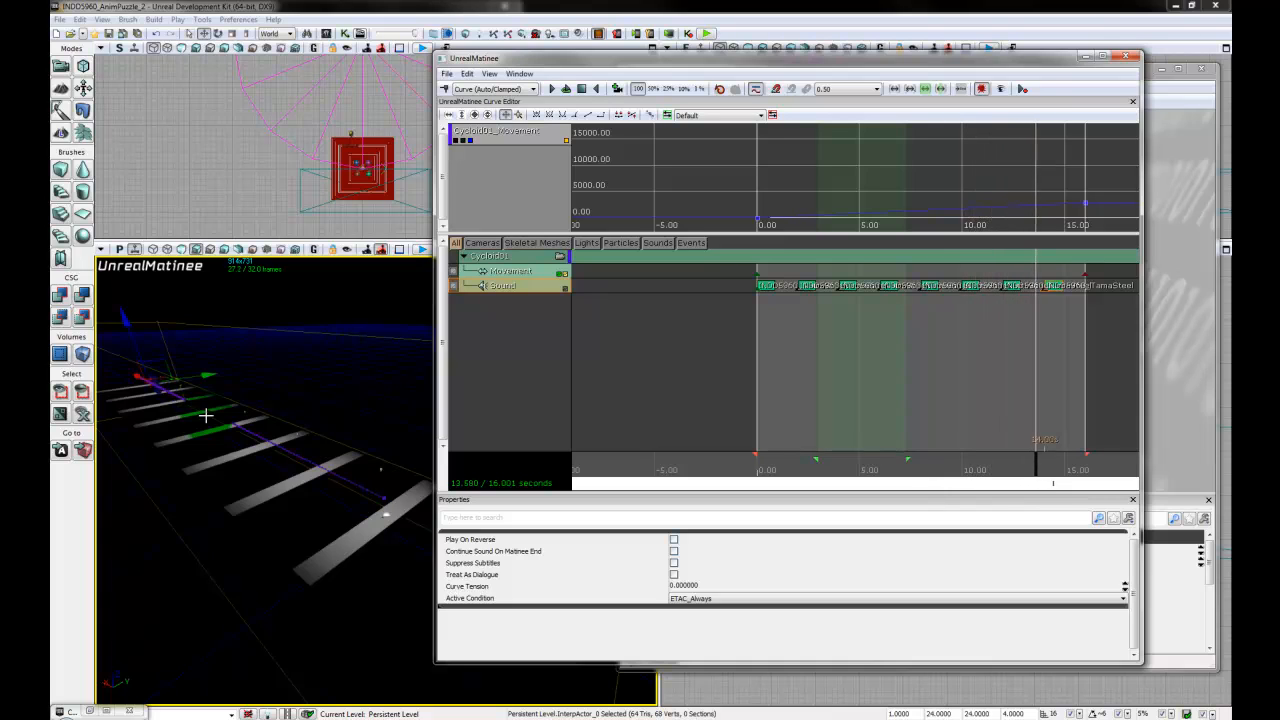
click(584, 91)
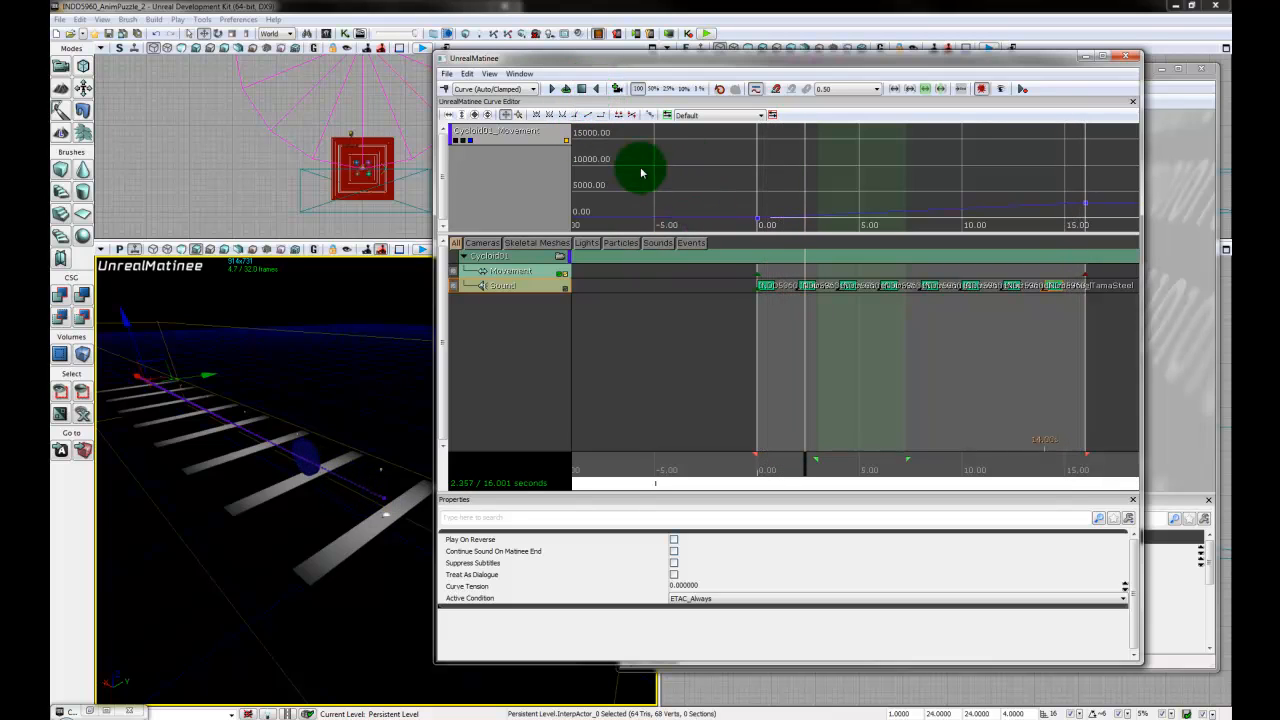
click(1129, 58)
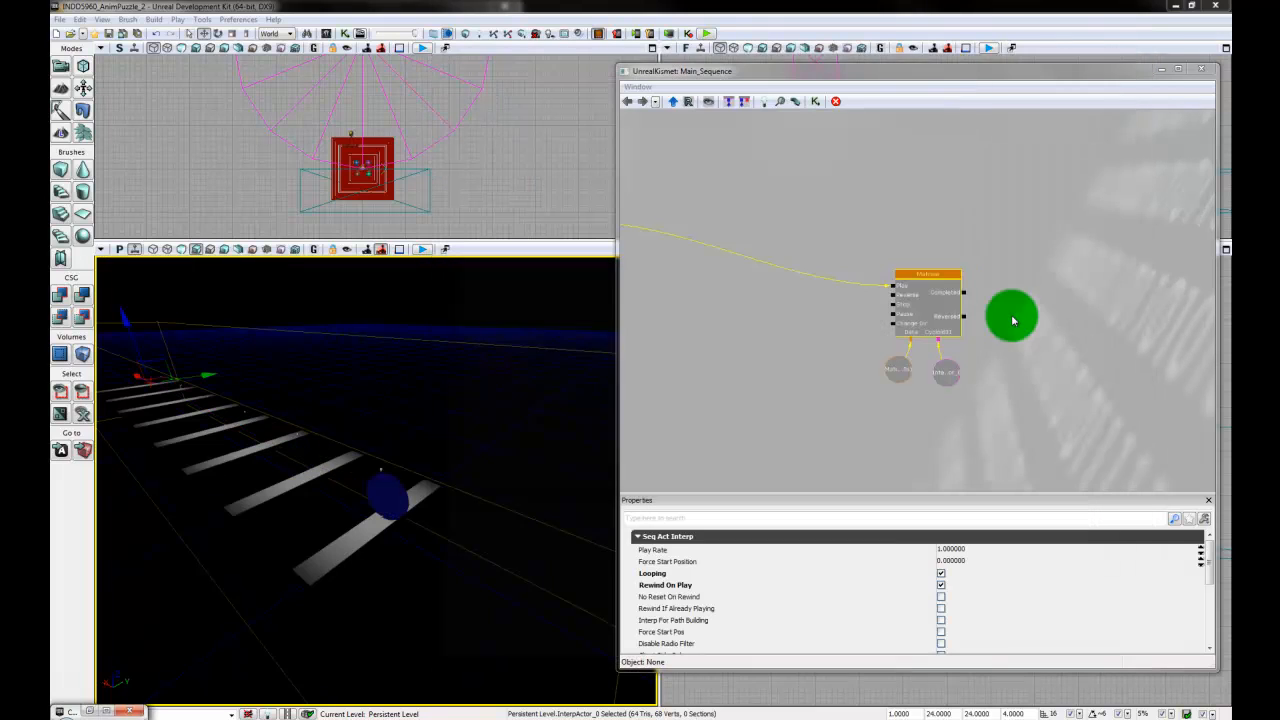
- Reopen the Matinee sequence from Kismet and select the Emitter_1 actor near the first plank
click(817, 423)
drag(744, 378, 952, 370)
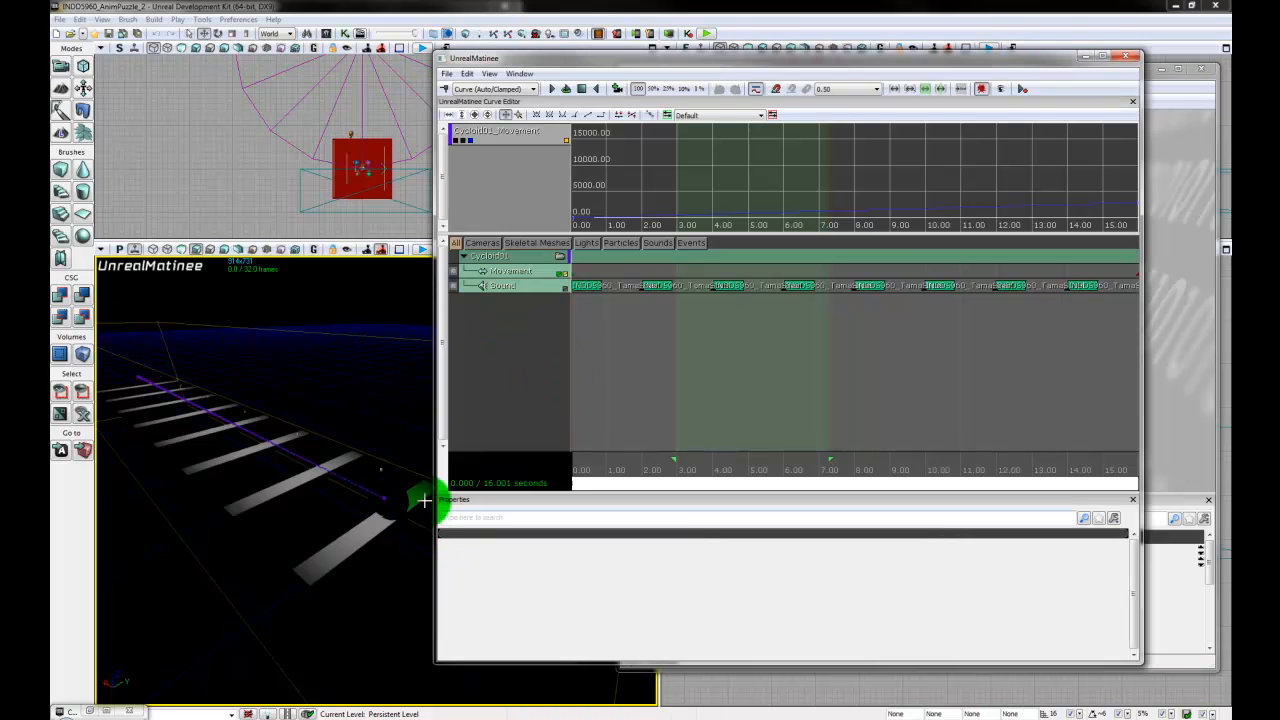
click(237, 191)
scroll(237, 190, up, 3)
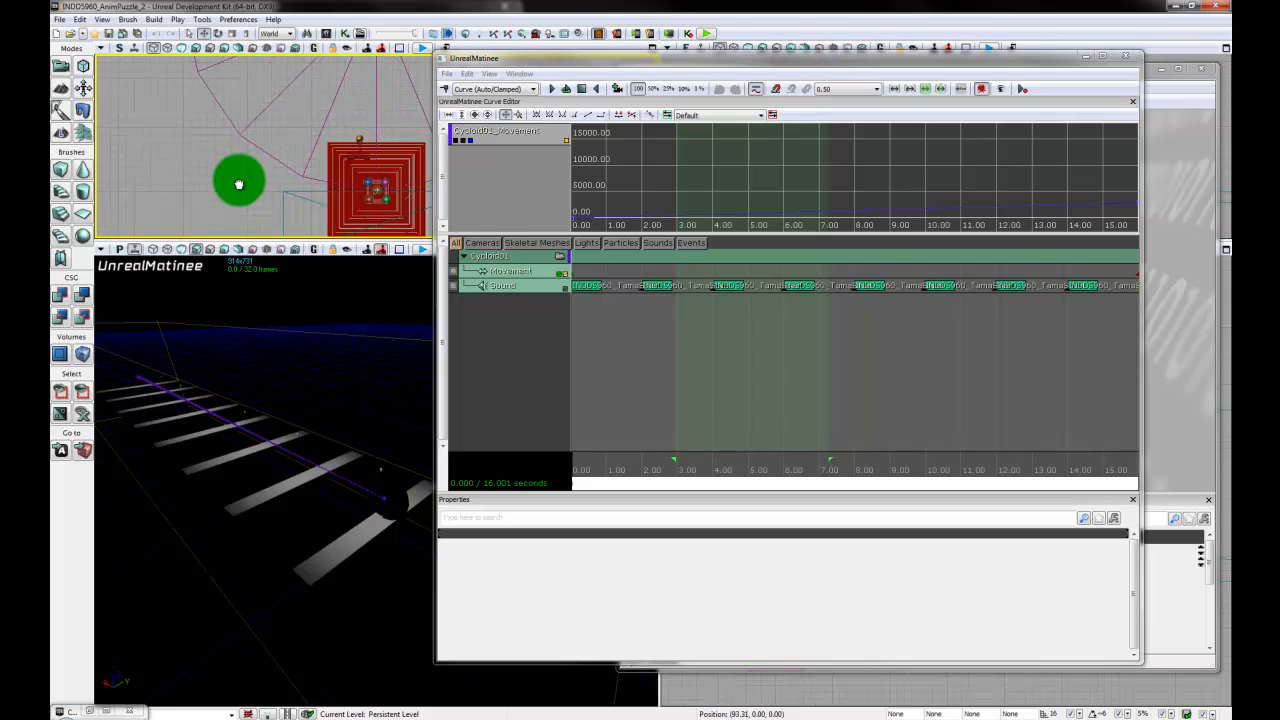
click(378, 182)
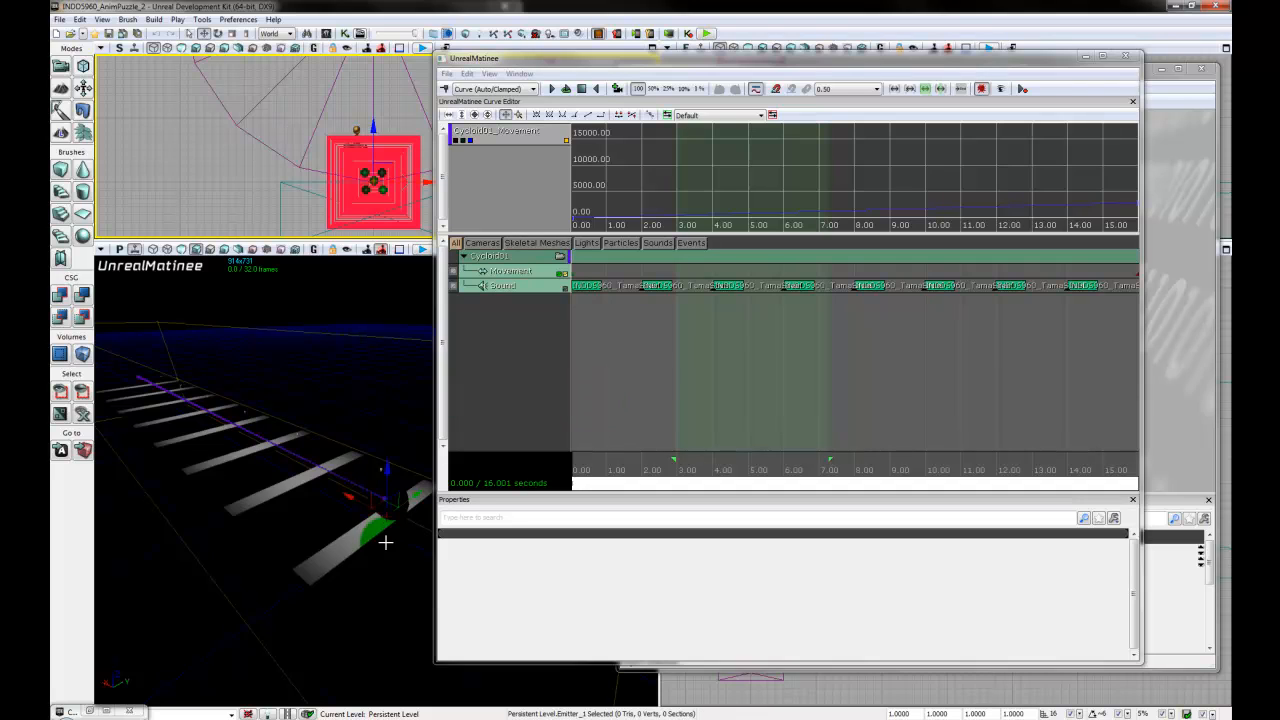
drag(401, 518, 371, 498)
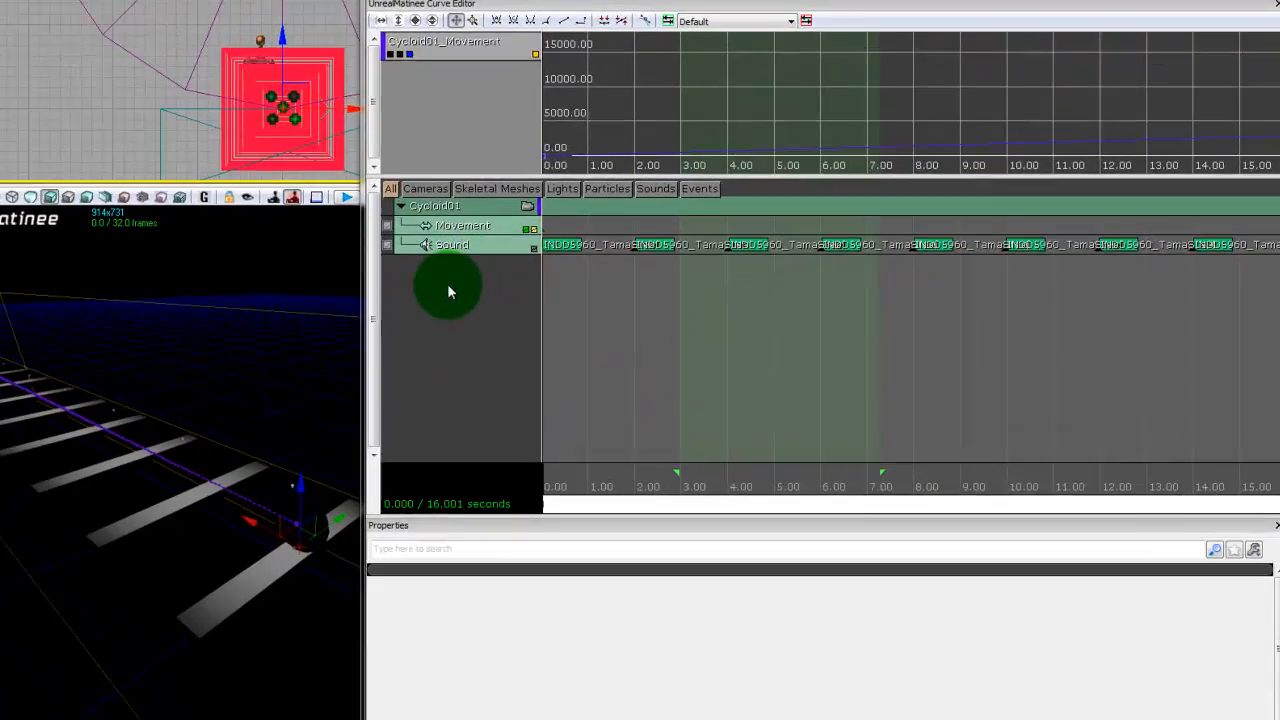
- Add a new particle group named Jump01 to the Matinee for the selected emitter
right_click(499, 316)
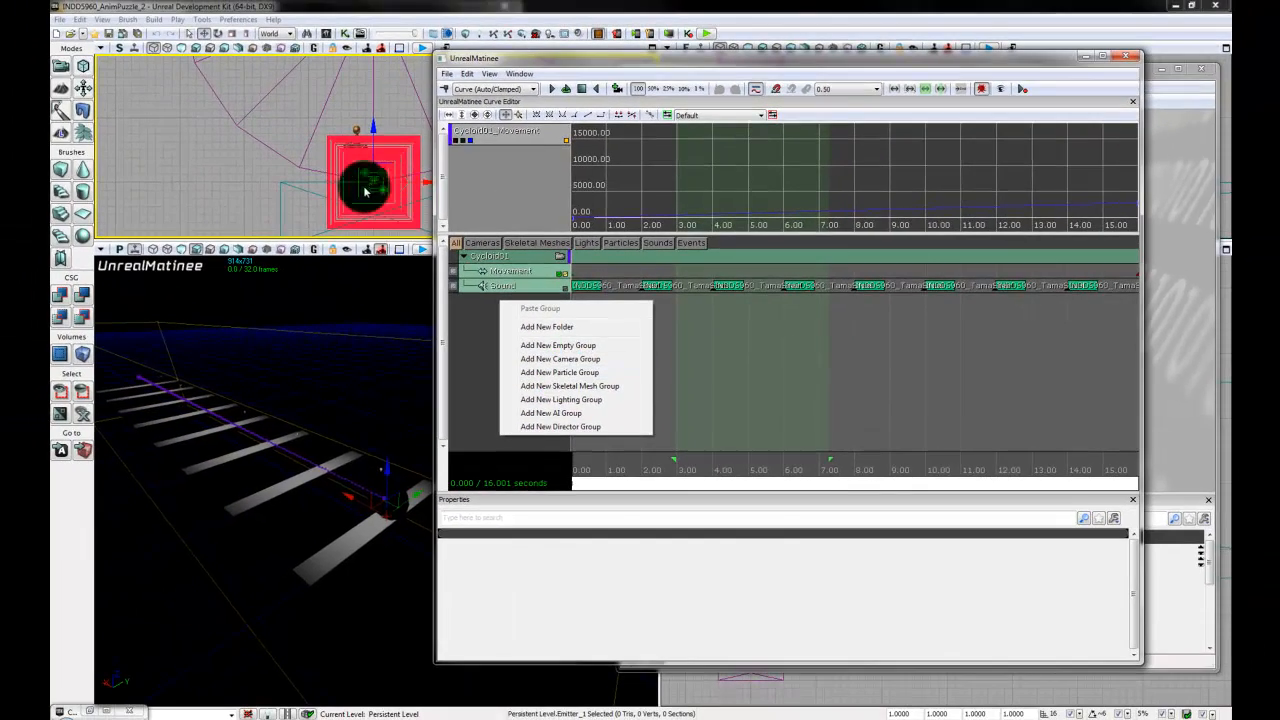
click(562, 373)
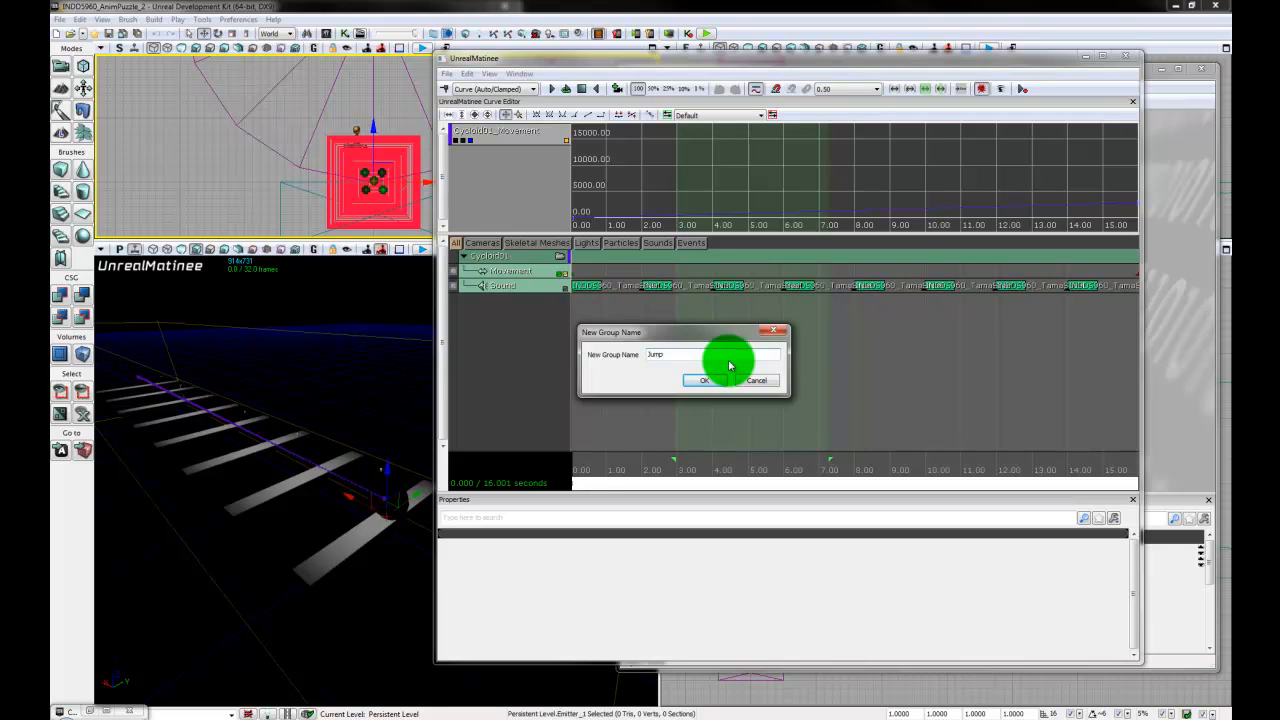
text(Jump01)
key(Return)
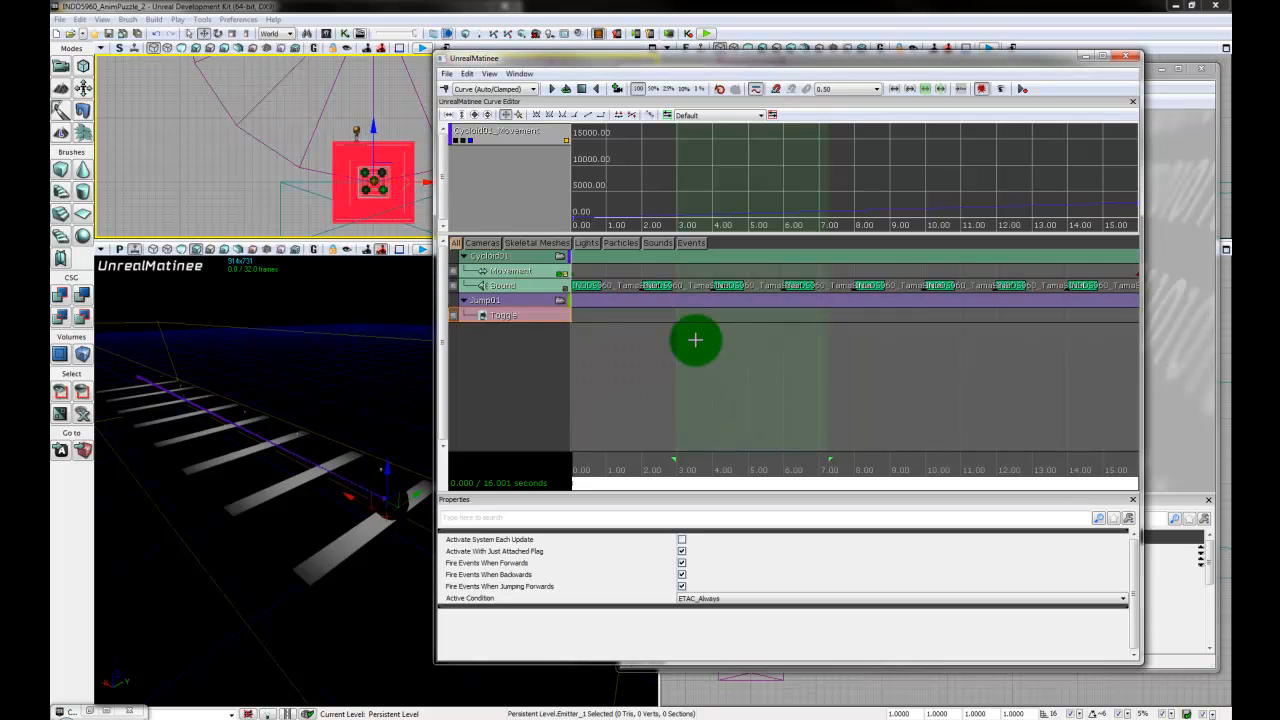
- Add a key with the On action at 0 seconds on Jump01's Toggle track
scroll(665, 405, down, 2)
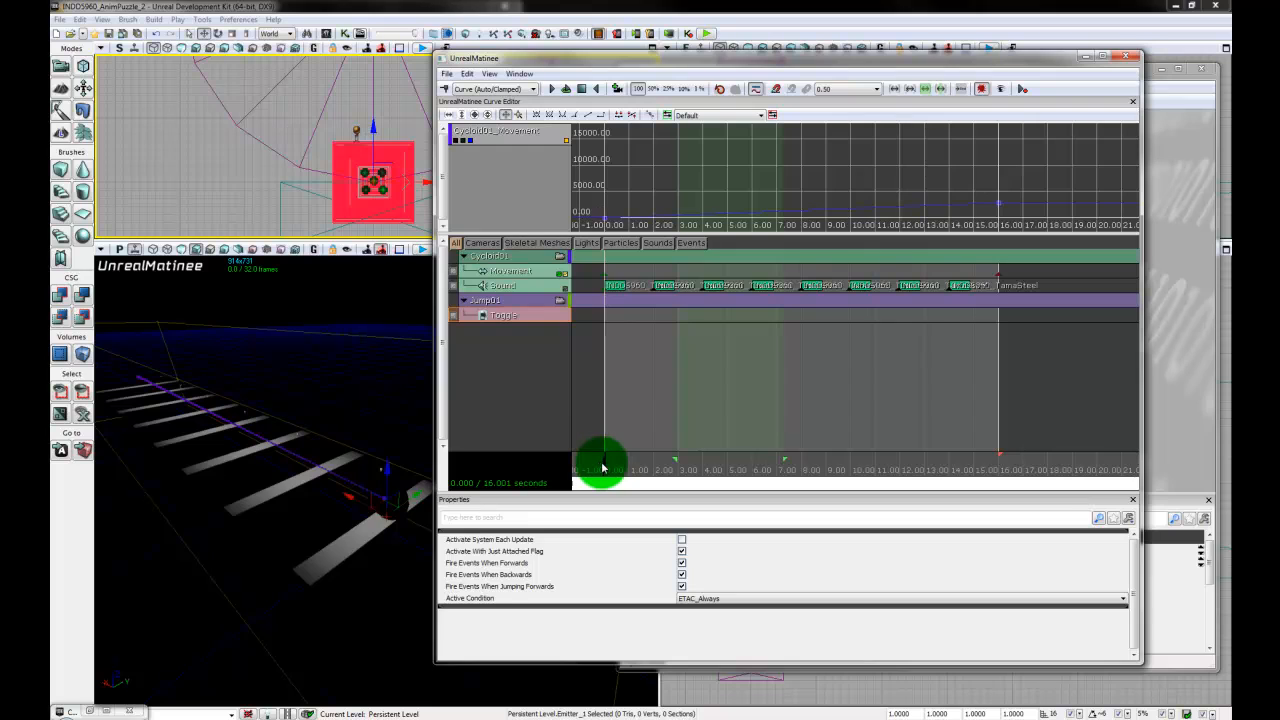
drag(602, 466, 606, 466)
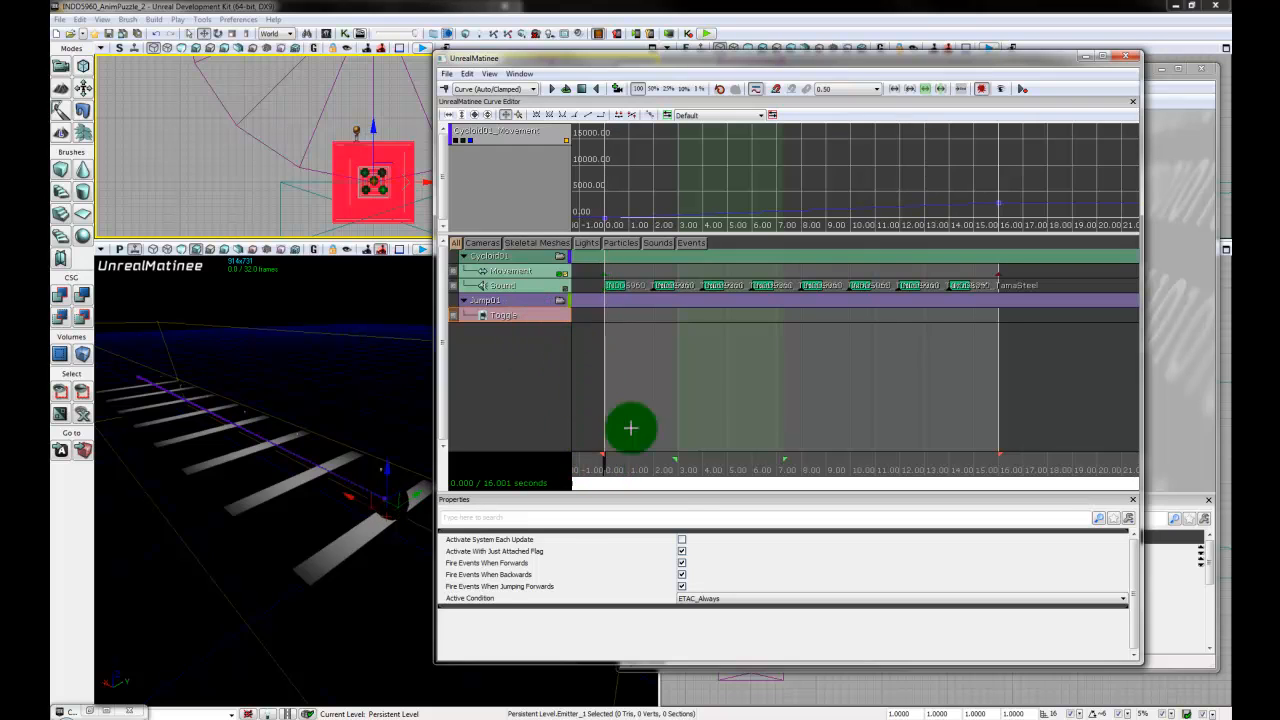
click(446, 90)
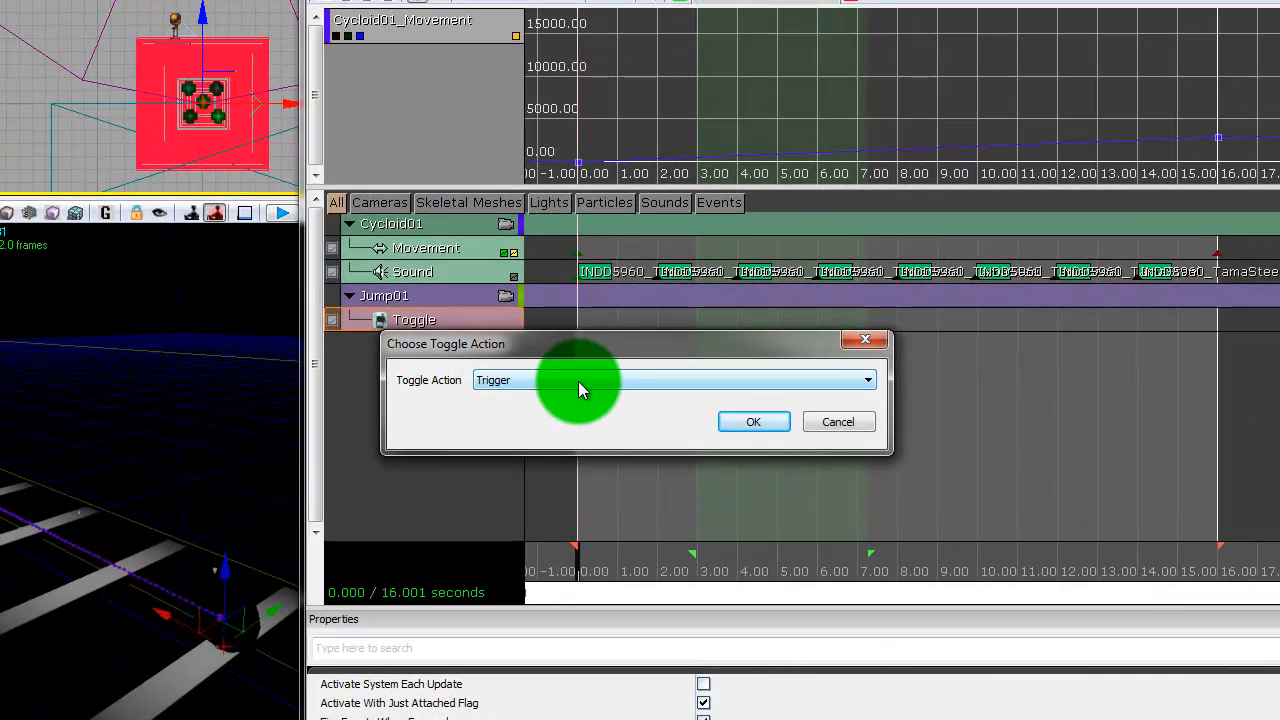
click(580, 388)
click(556, 409)
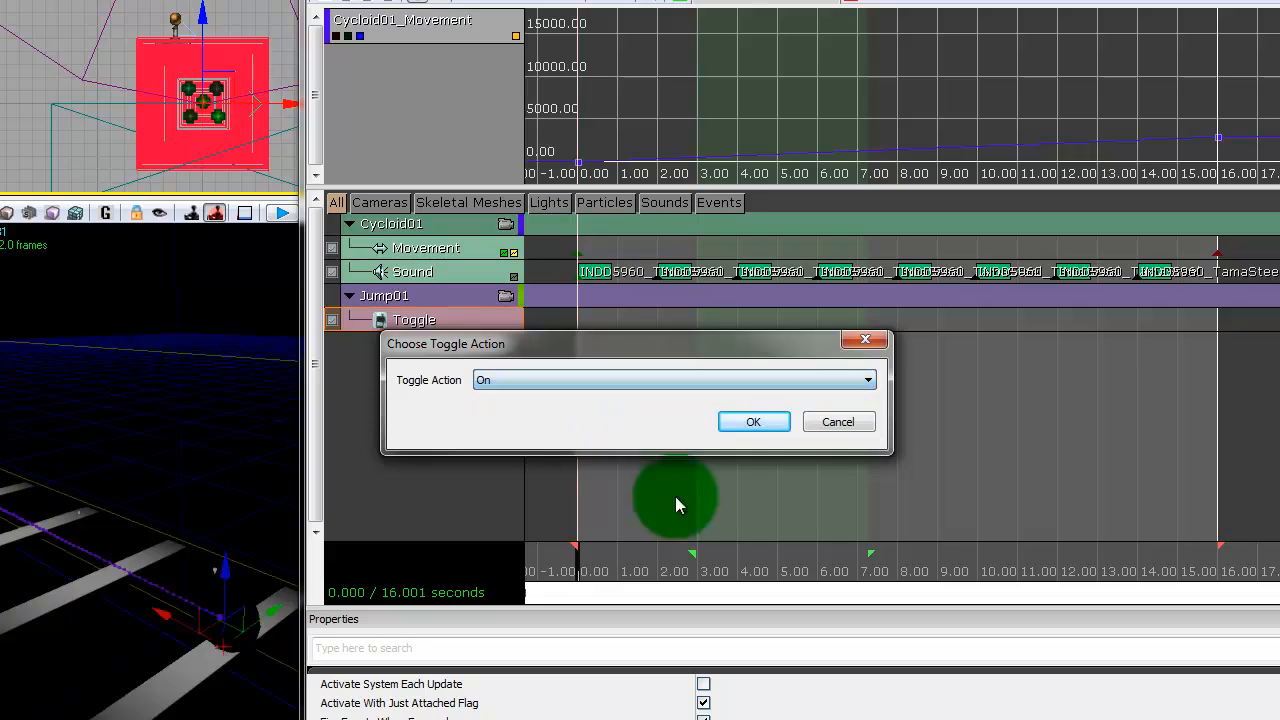
click(753, 421)
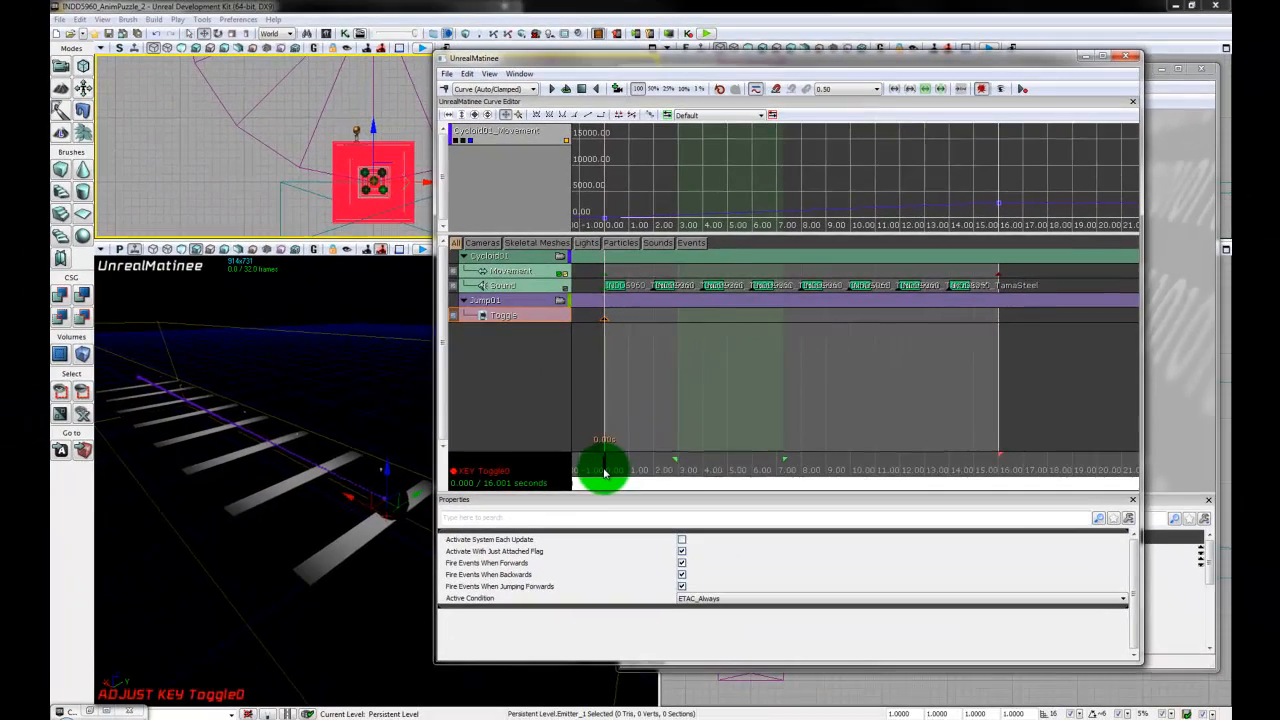
- Add a key with the Off action at the 16-second end of Jump01's Toggle track
drag(591, 522, 1255, 530)
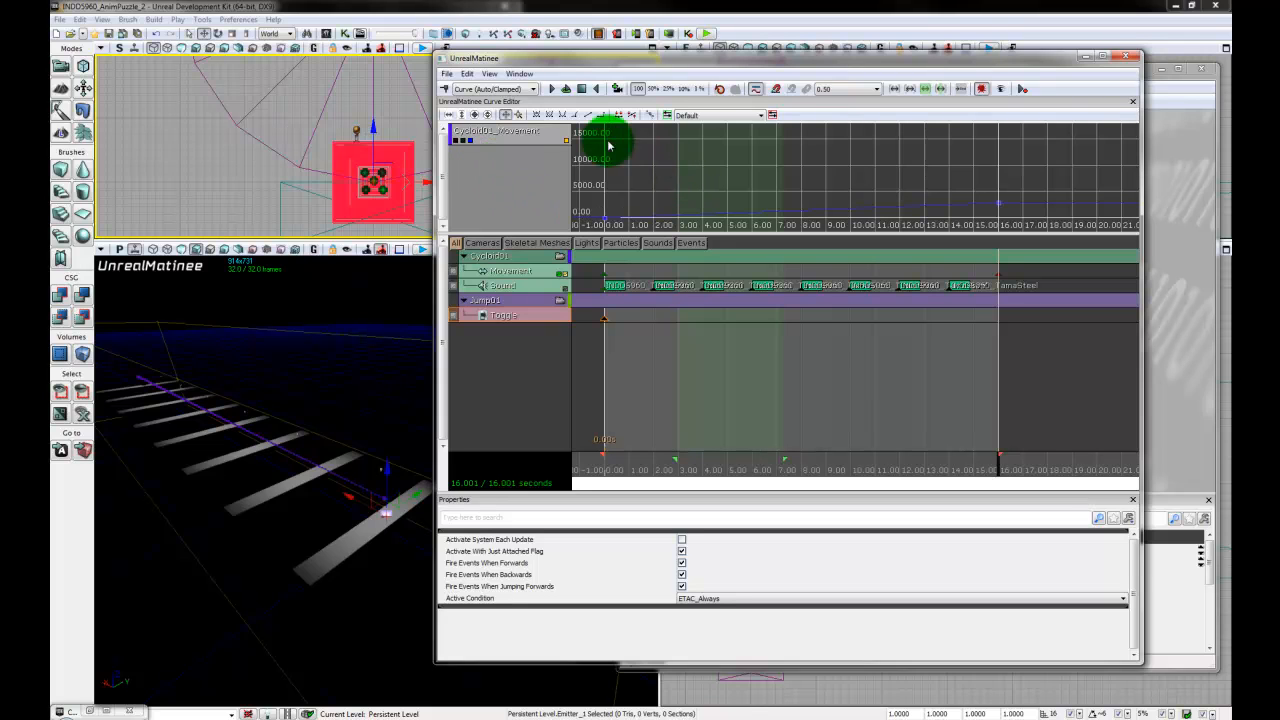
click(448, 89)
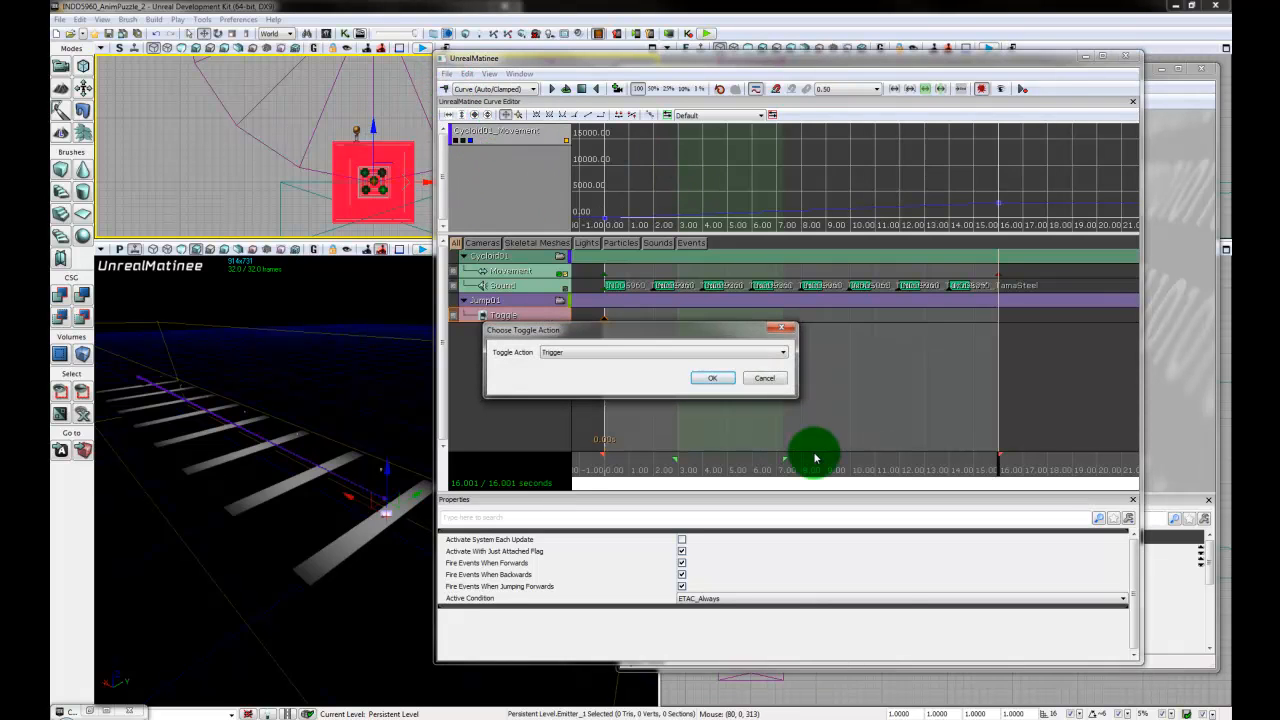
click(632, 351)
click(587, 380)
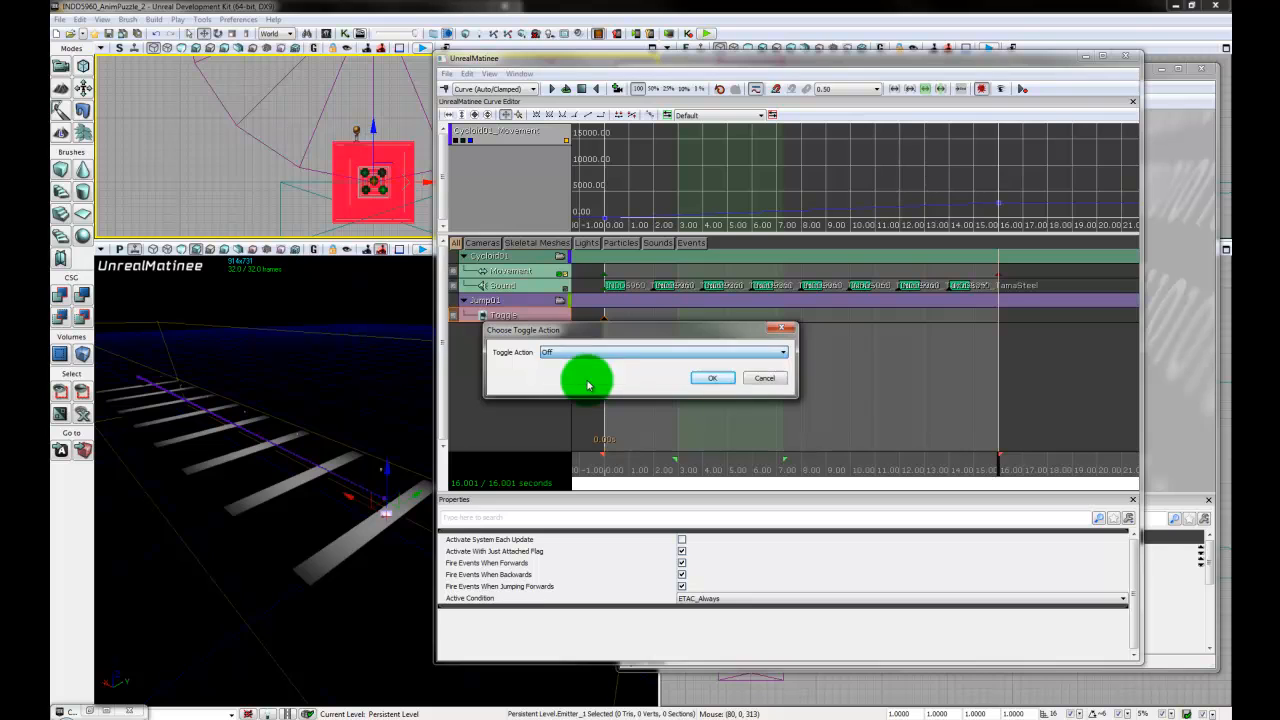
click(712, 378)
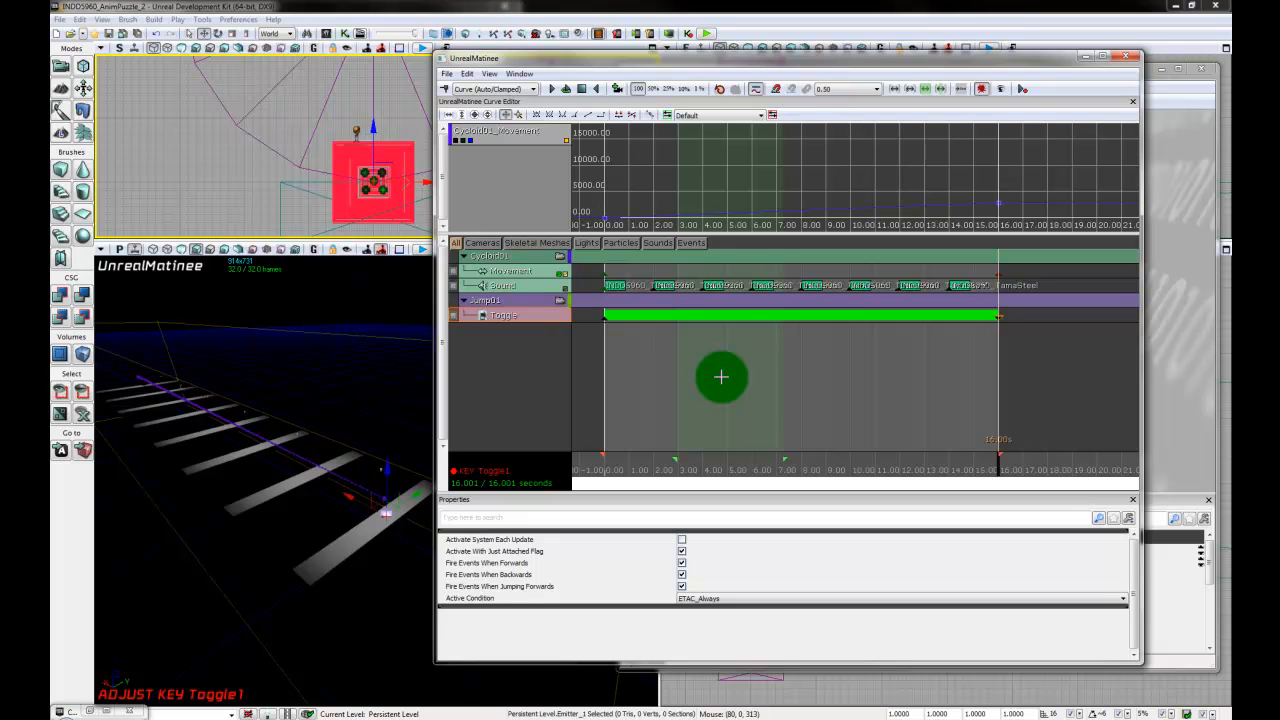
- View the emitter up close, open its properties and place the properties window clear of the Matinee tracks
right_drag(402, 570, 436, 567)
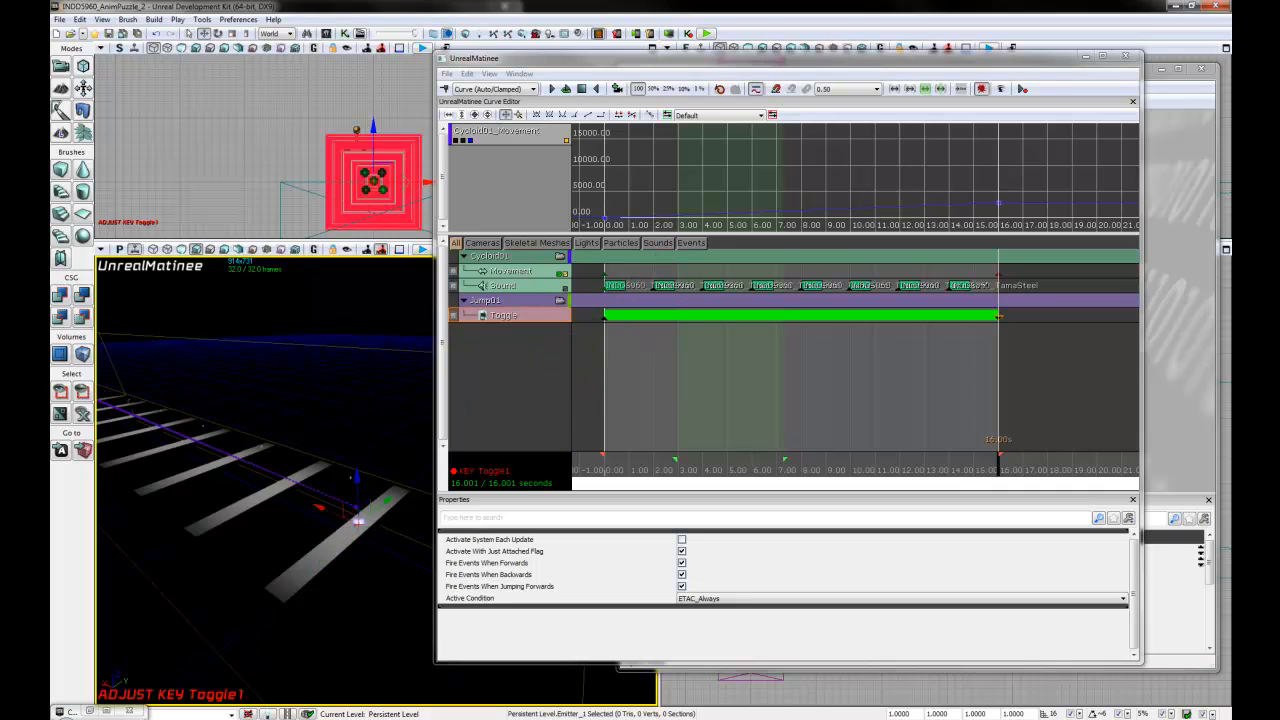
right_drag(398, 591, 359, 547)
key(F4)
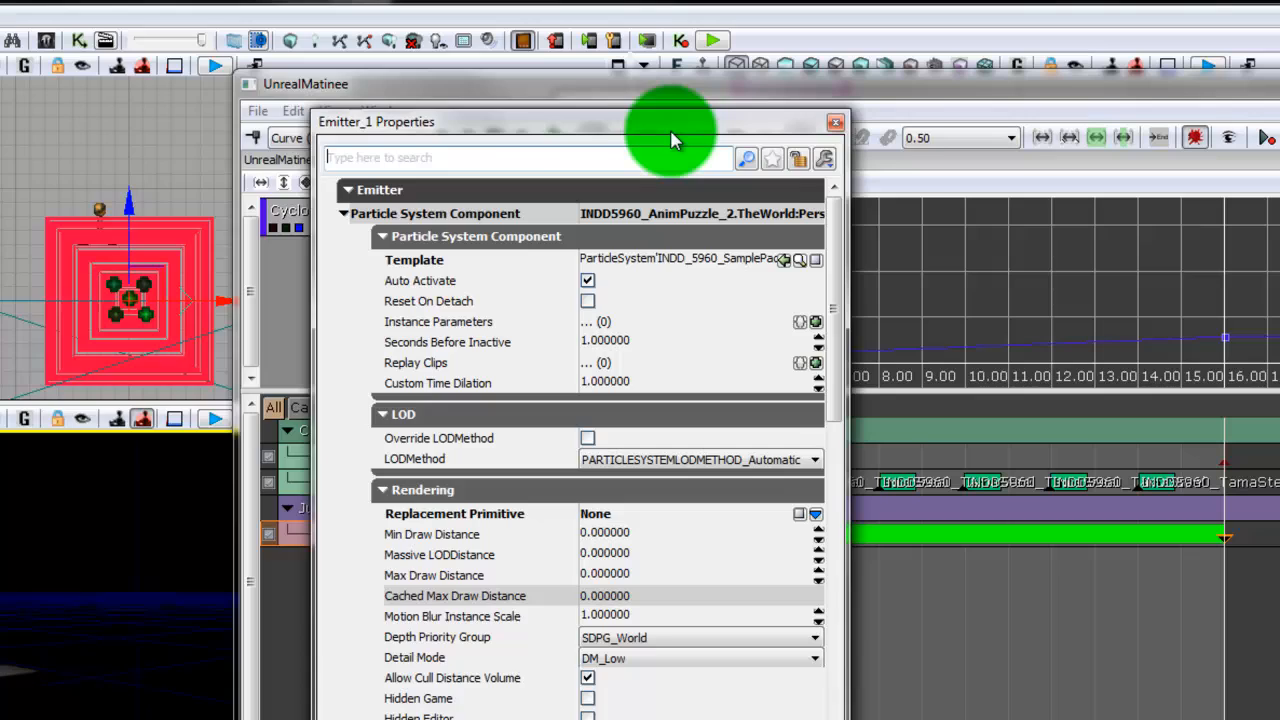
drag(686, 82, 452, 77)
drag(268, 122, 370, 42)
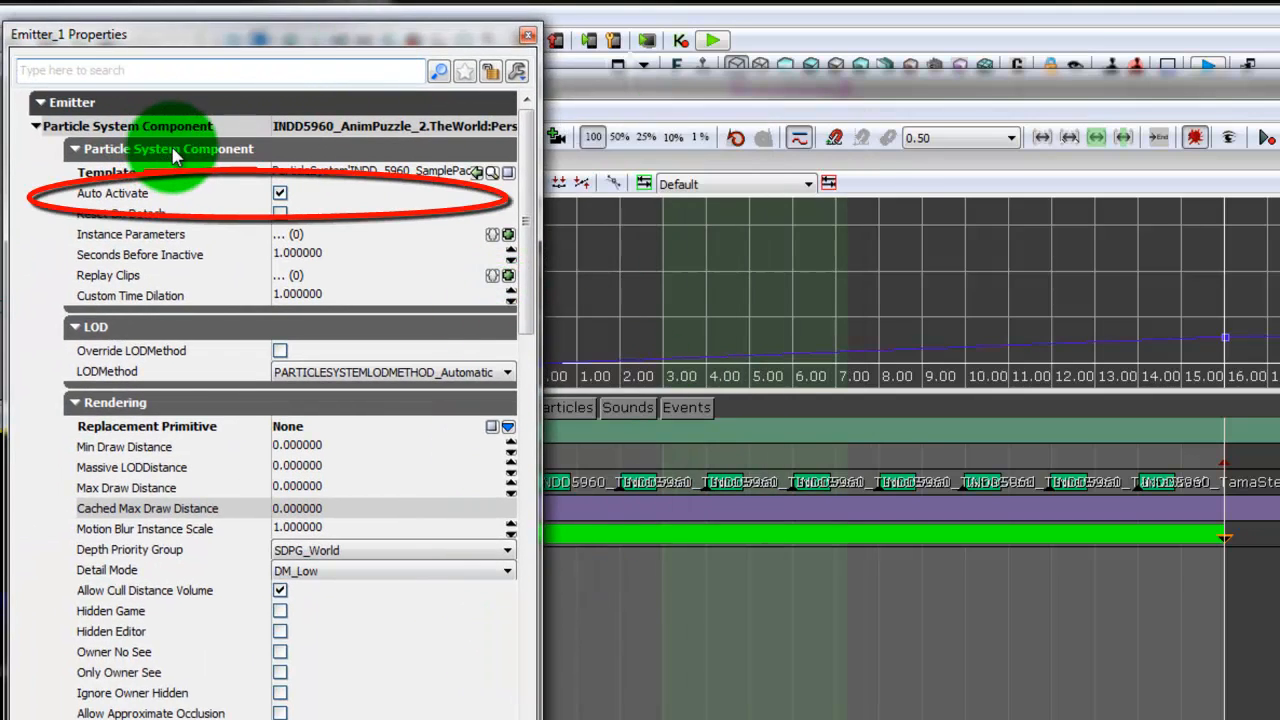
- Collapse the unneeded property sections from LOD to Collision, turn off Auto Activate for the emitter and close its properties
click(152, 326)
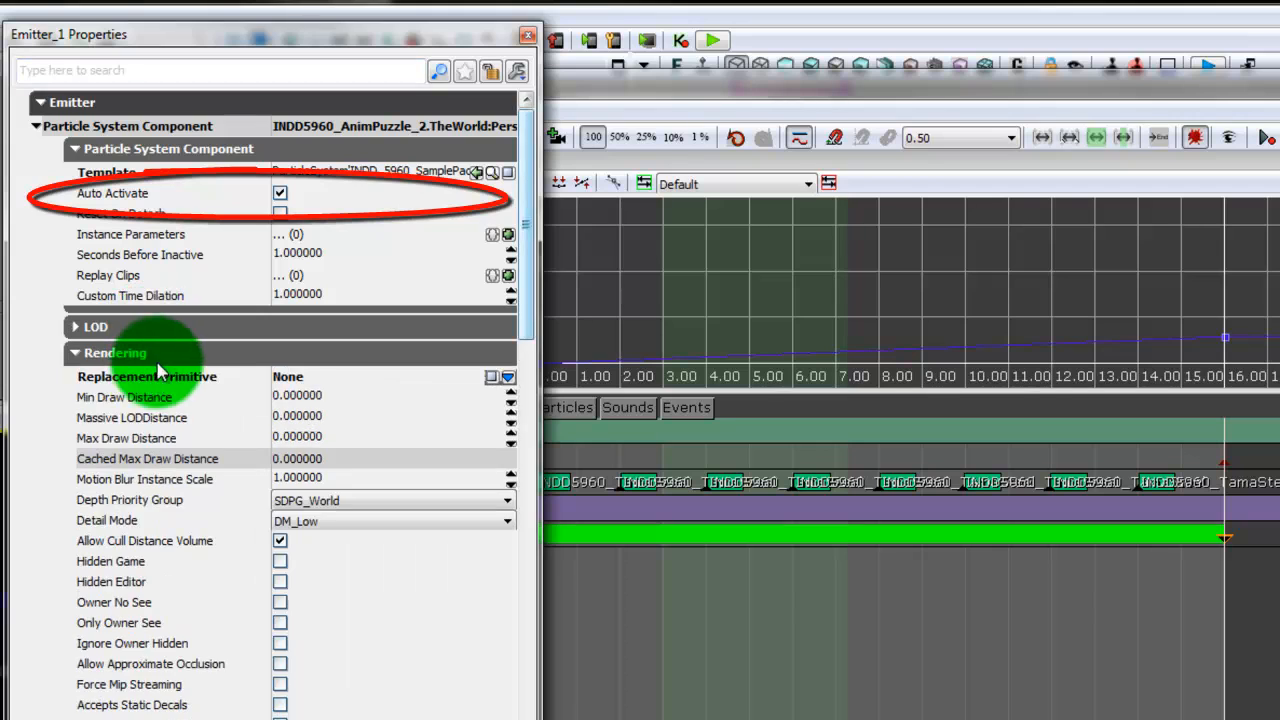
click(152, 353)
click(165, 380)
click(172, 404)
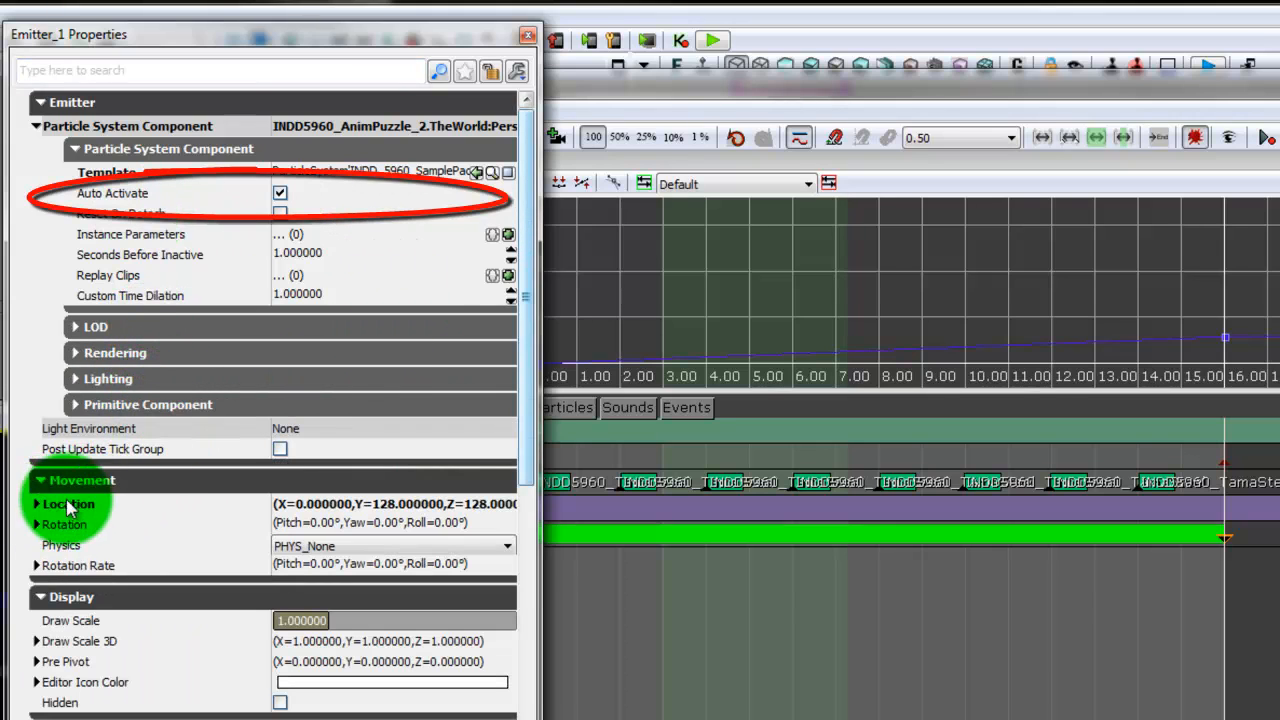
click(90, 480)
click(165, 506)
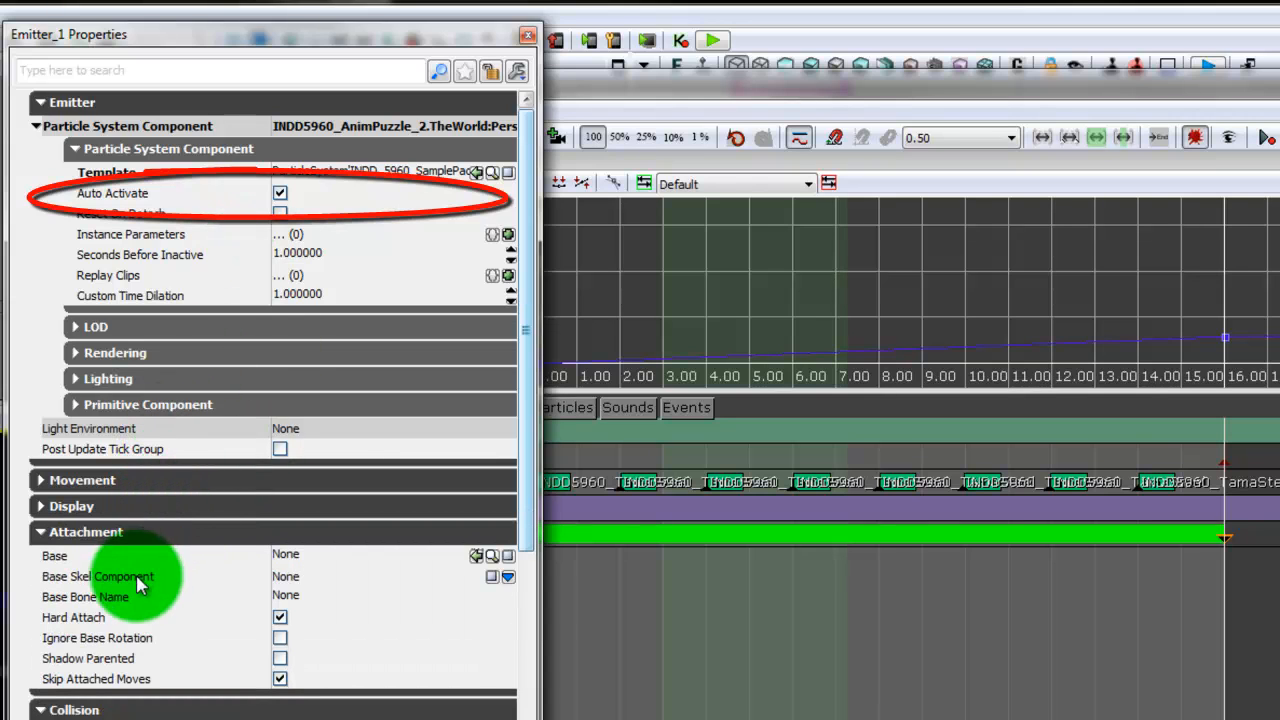
click(156, 532)
click(159, 560)
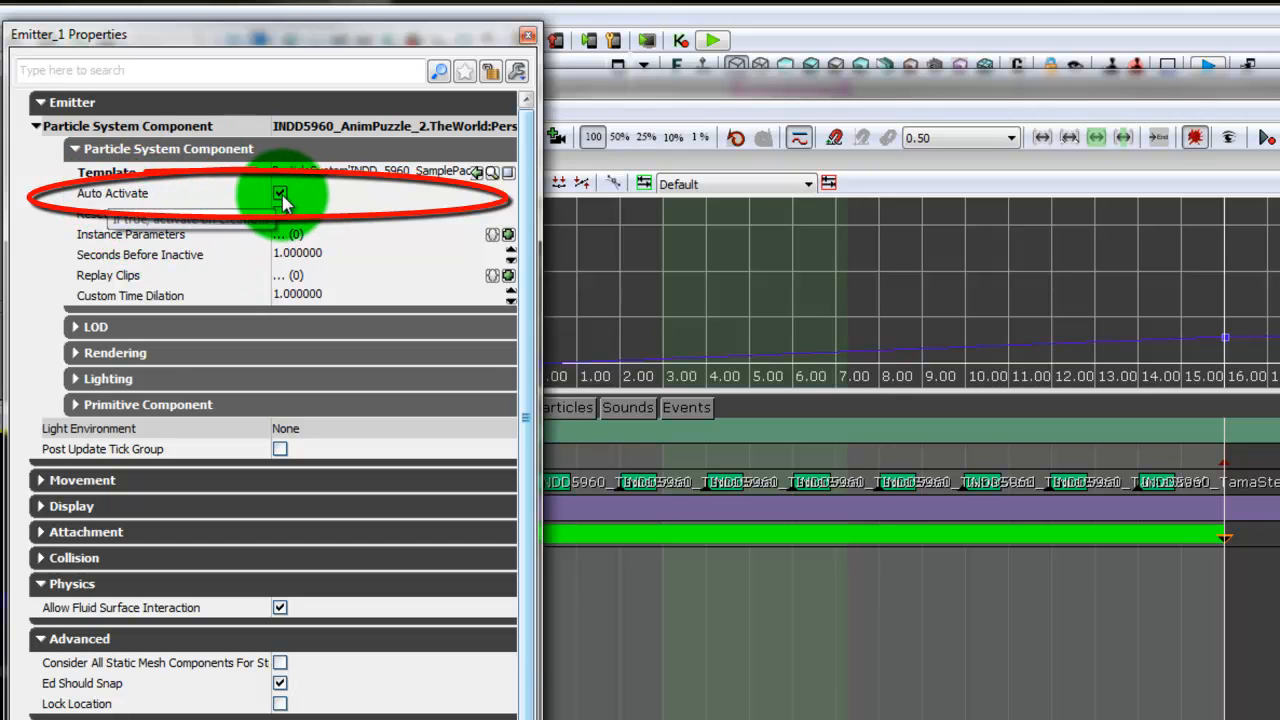
click(527, 37)
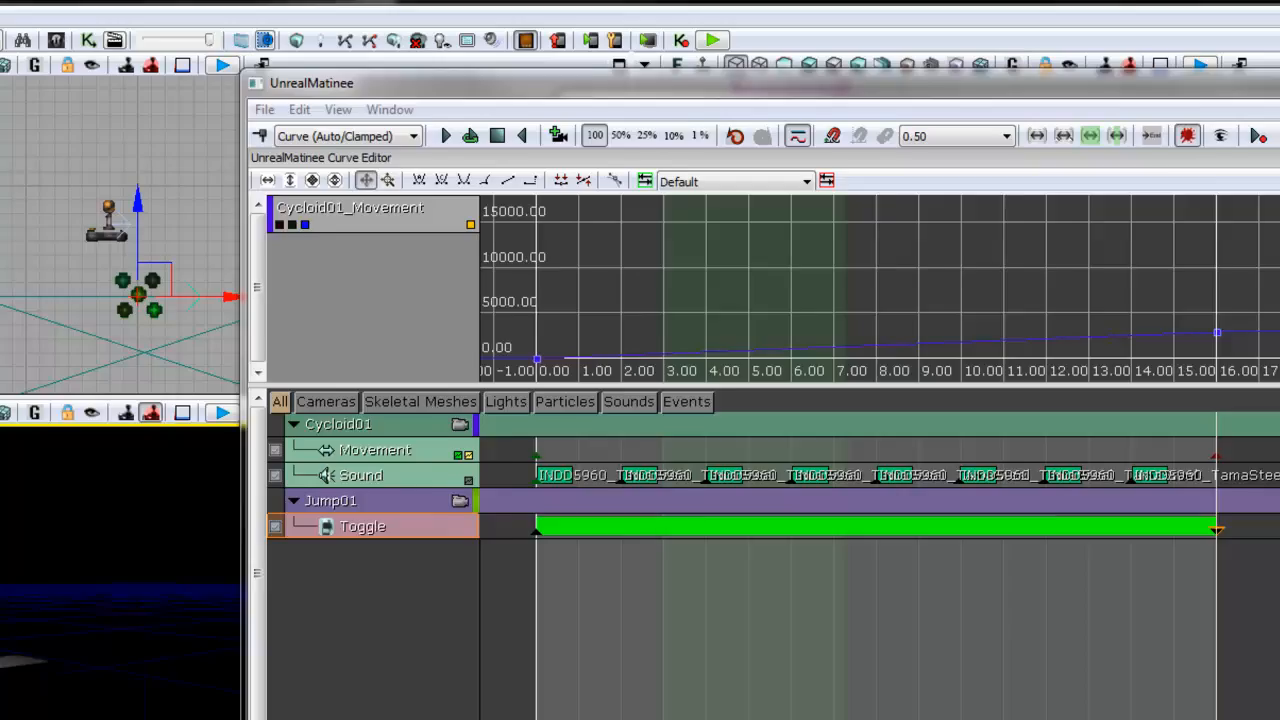
- Play the Matinee to check the emitter's toggling and close Matinee
click(659, 683)
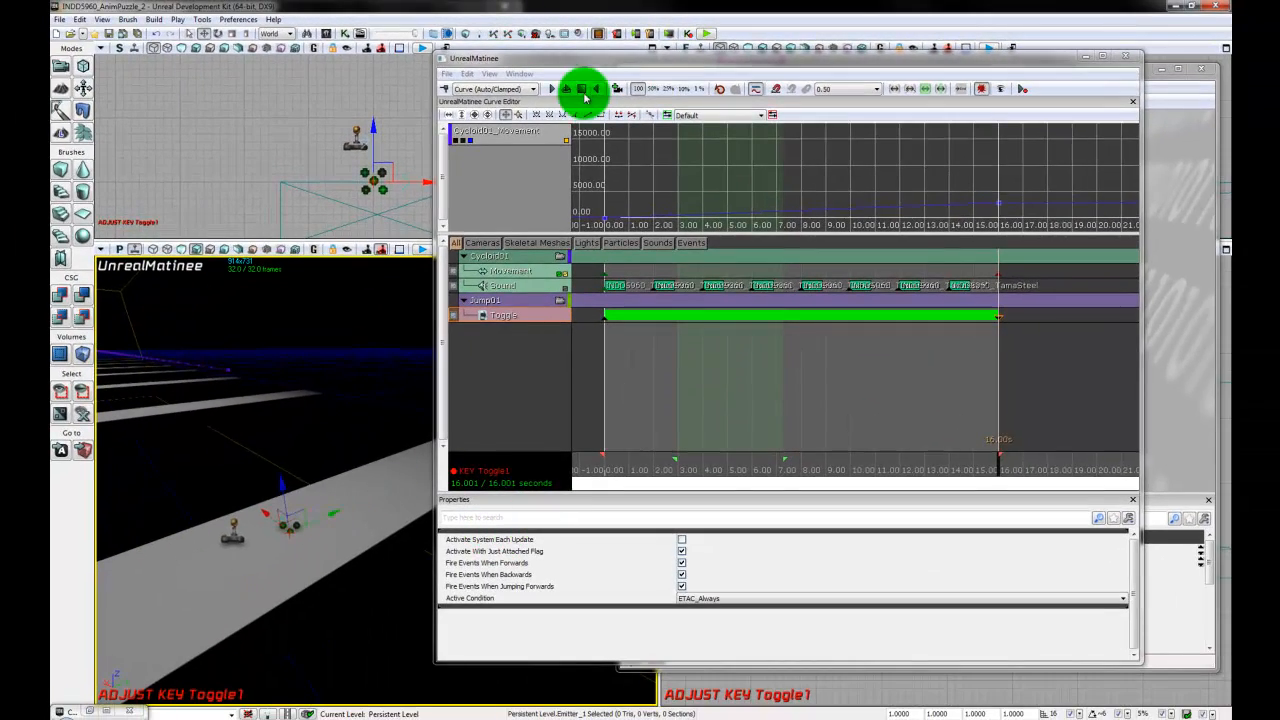
click(563, 89)
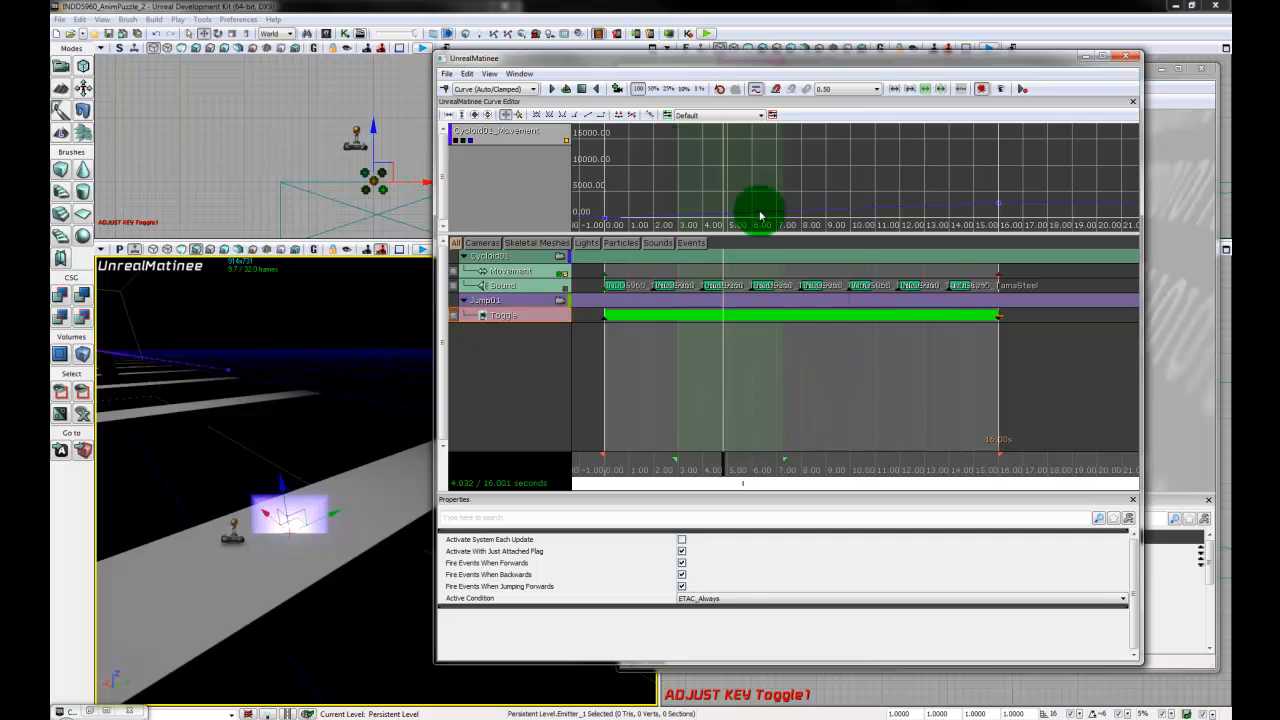
click(1128, 58)
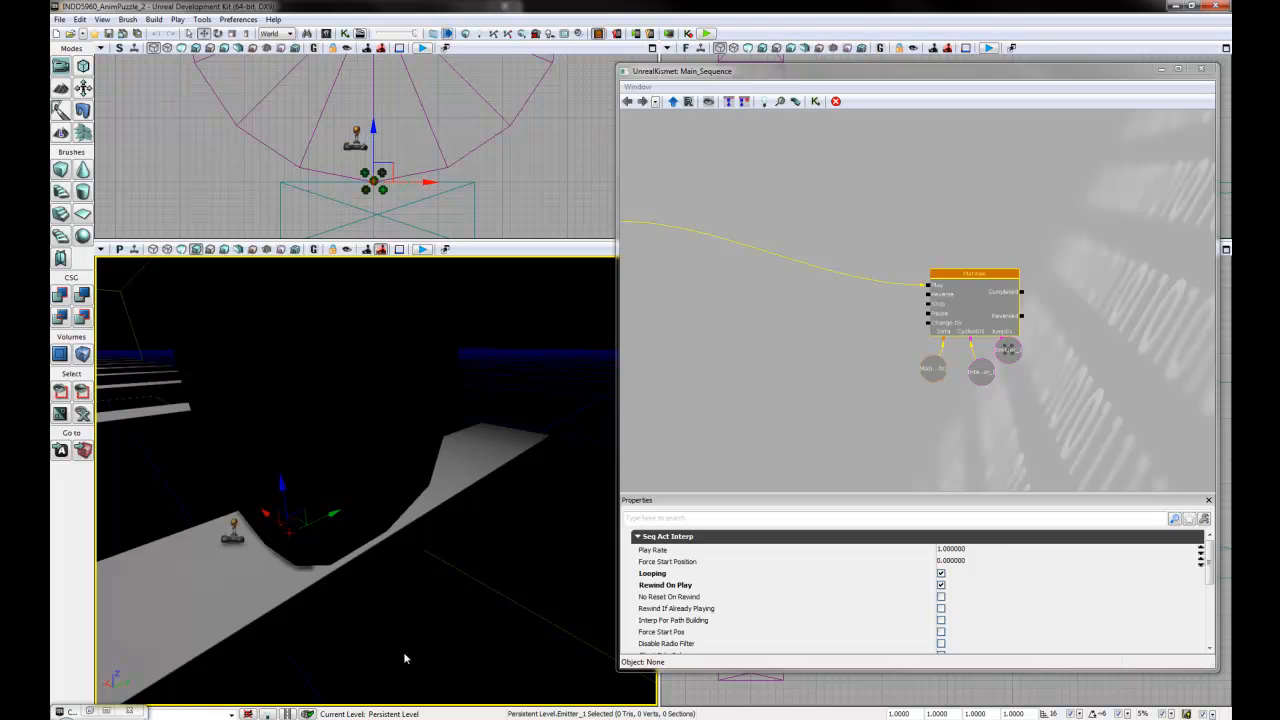
- Arrange the Cycloid01 and Jump01 variable nodes neatly beneath the Matinee node in Kismet and clear the selection
click(1006, 354)
mouse_move(1012, 361)
ctrl+mouse_down()
mouse_move(1017, 383)
mouse_move(967, 383)
mouse_move(1010, 375)
ctrl+mouse_up()
click(978, 378)
click(1018, 382)
click(1063, 413)
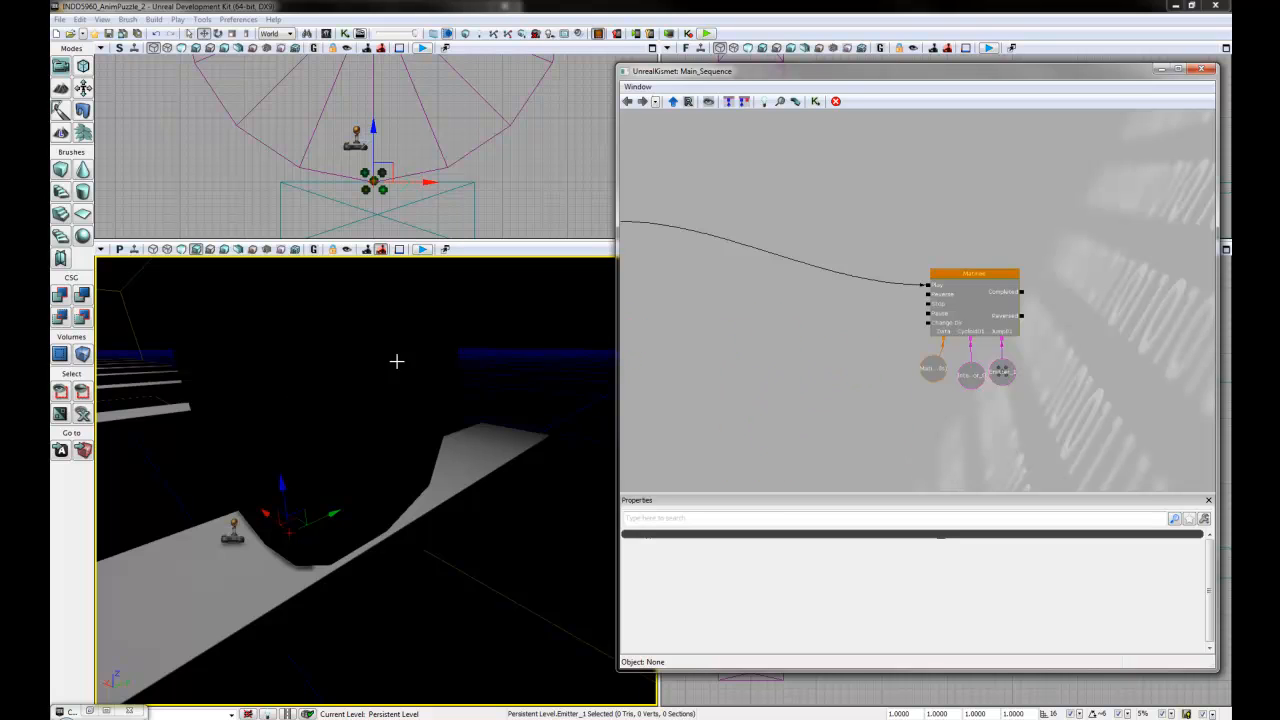
- Choose the CycloidParticle_Boom_Blue particle system from the Particles group of INDD_5960_SamplePackage, then clear away the Content Browser and Kismet windows
click(95, 708)
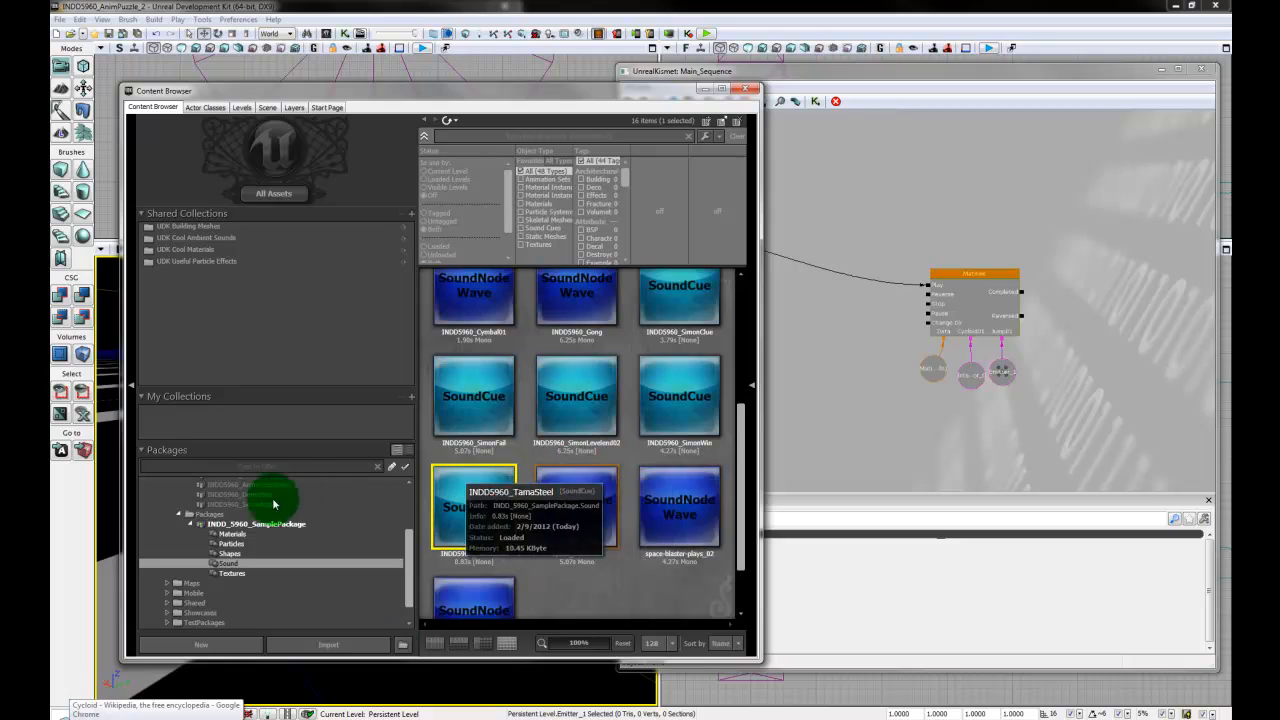
click(240, 543)
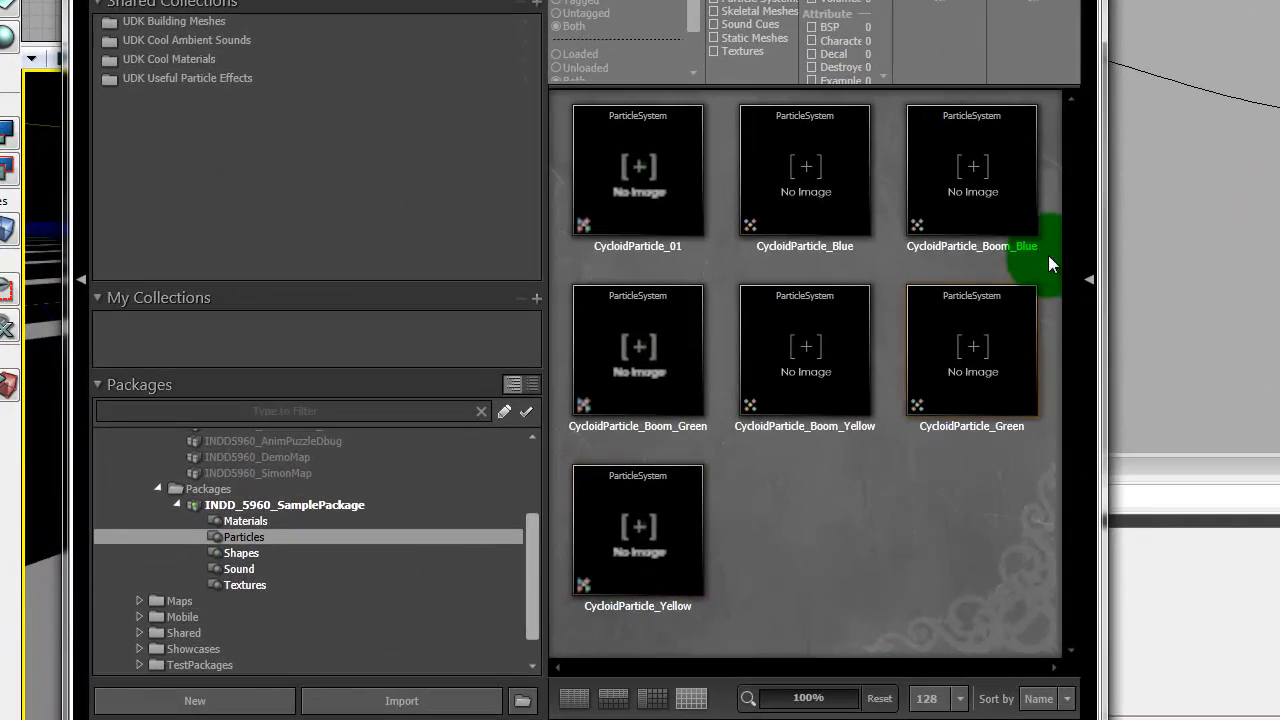
click(978, 213)
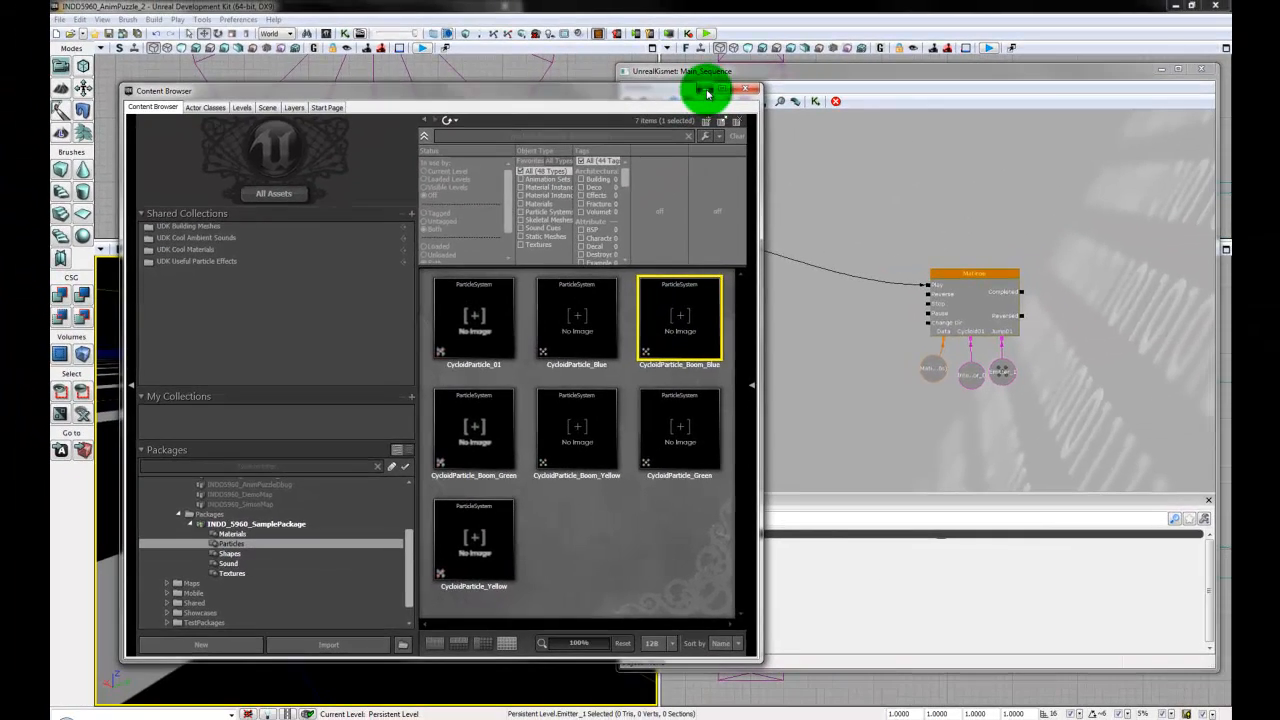
click(706, 91)
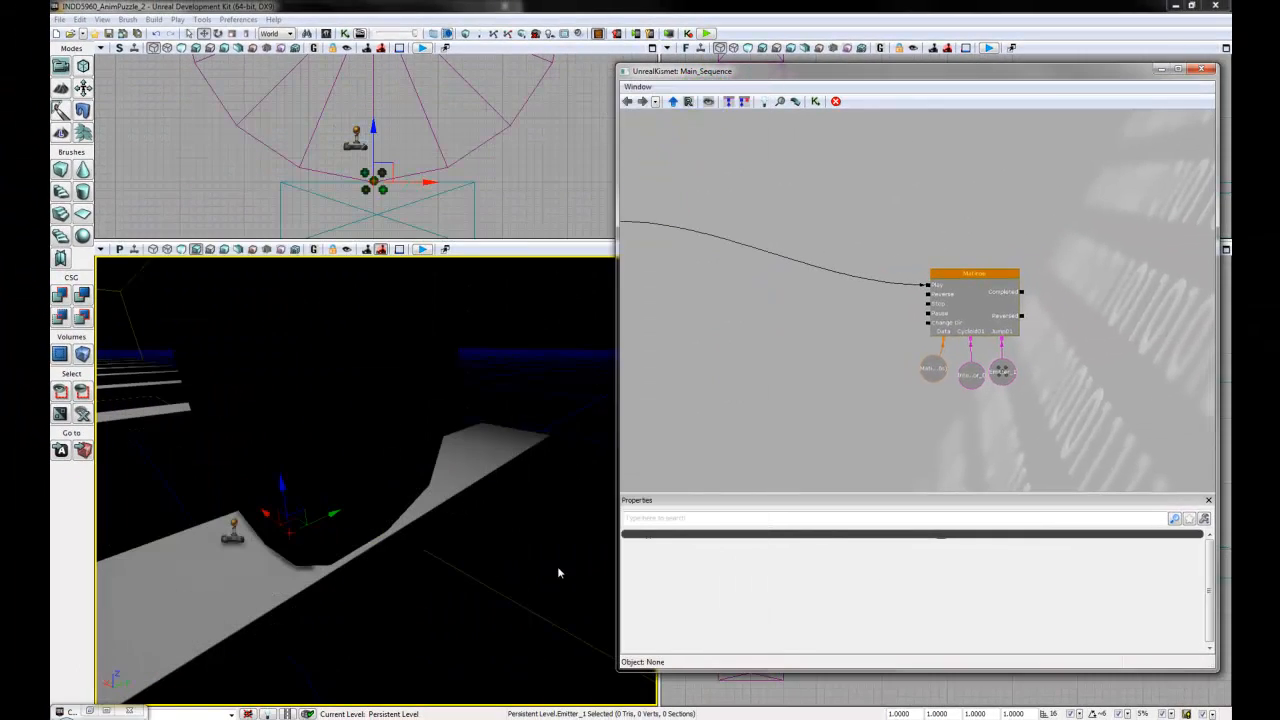
click(1201, 70)
- Add a CycloidParticle_Boom_Blue emitter near the disc and align it with the disc's base on top of the first plank
right_drag(876, 546, 941, 555)
scroll(970, 503, down, 15)
scroll(888, 541, up, 7)
scroll(957, 555, up, 2)
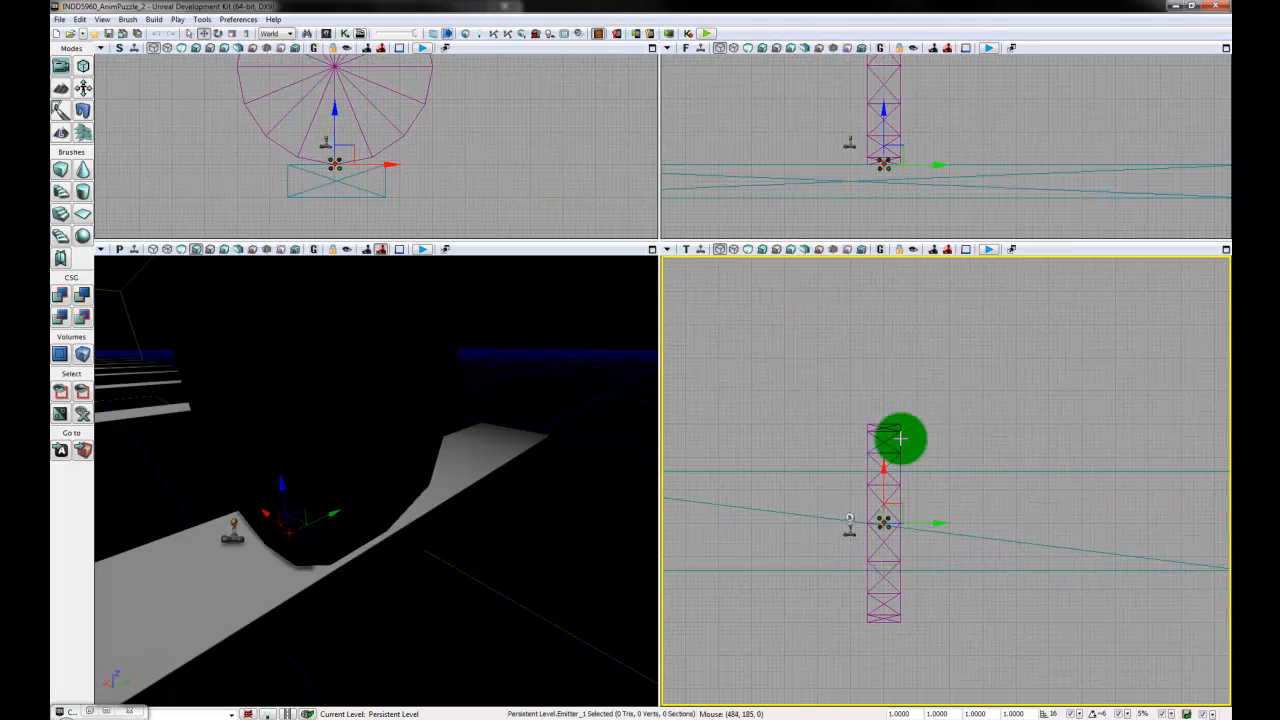
scroll(914, 531, up, 3)
right_click(925, 513)
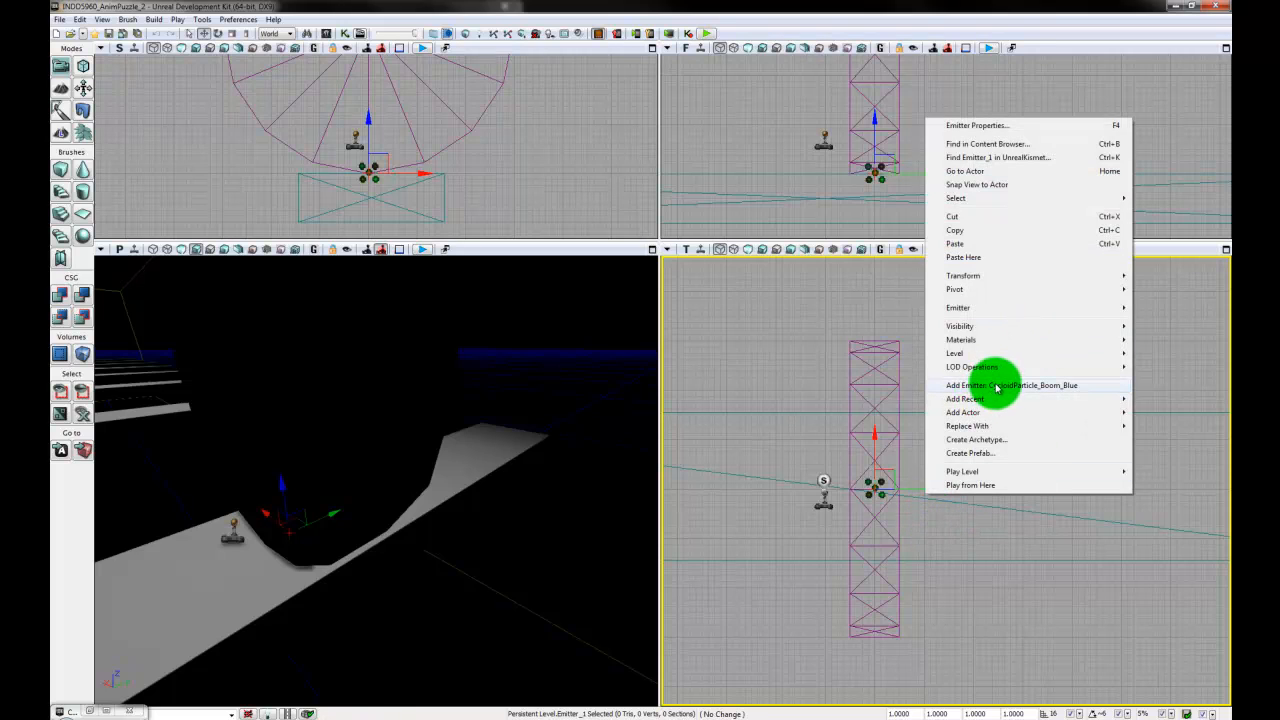
click(1040, 388)
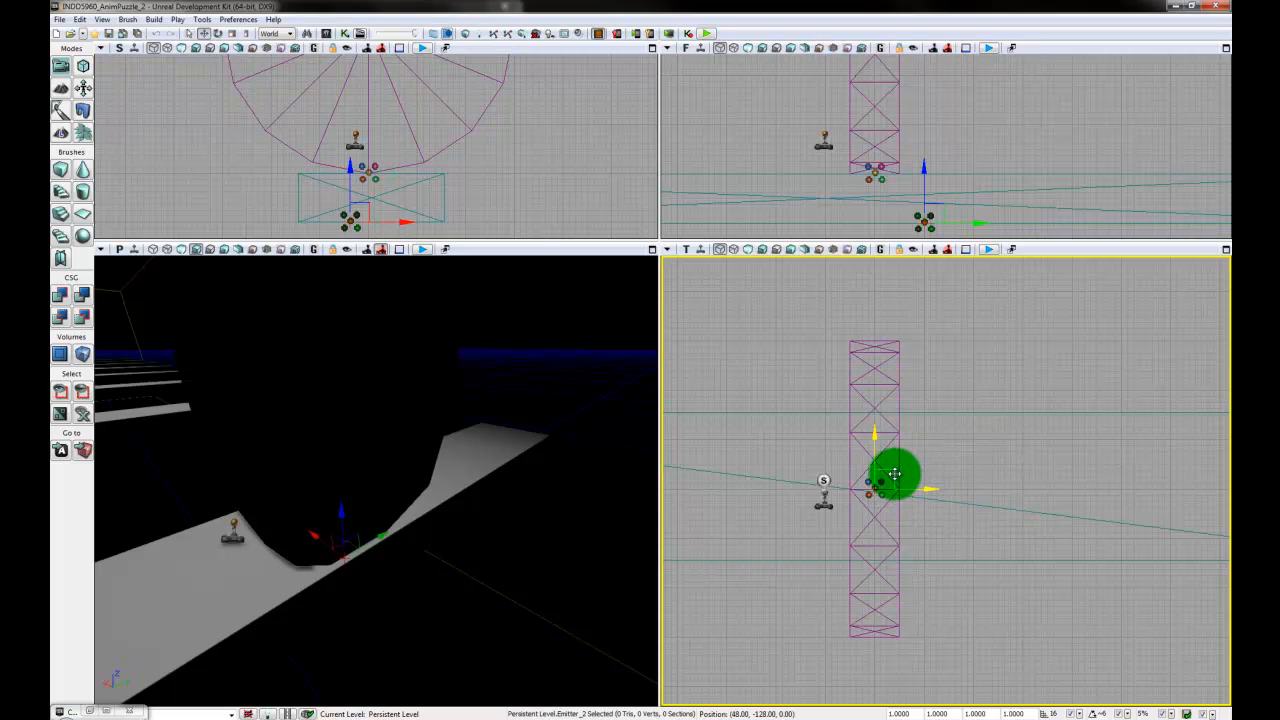
drag(895, 474, 894, 474)
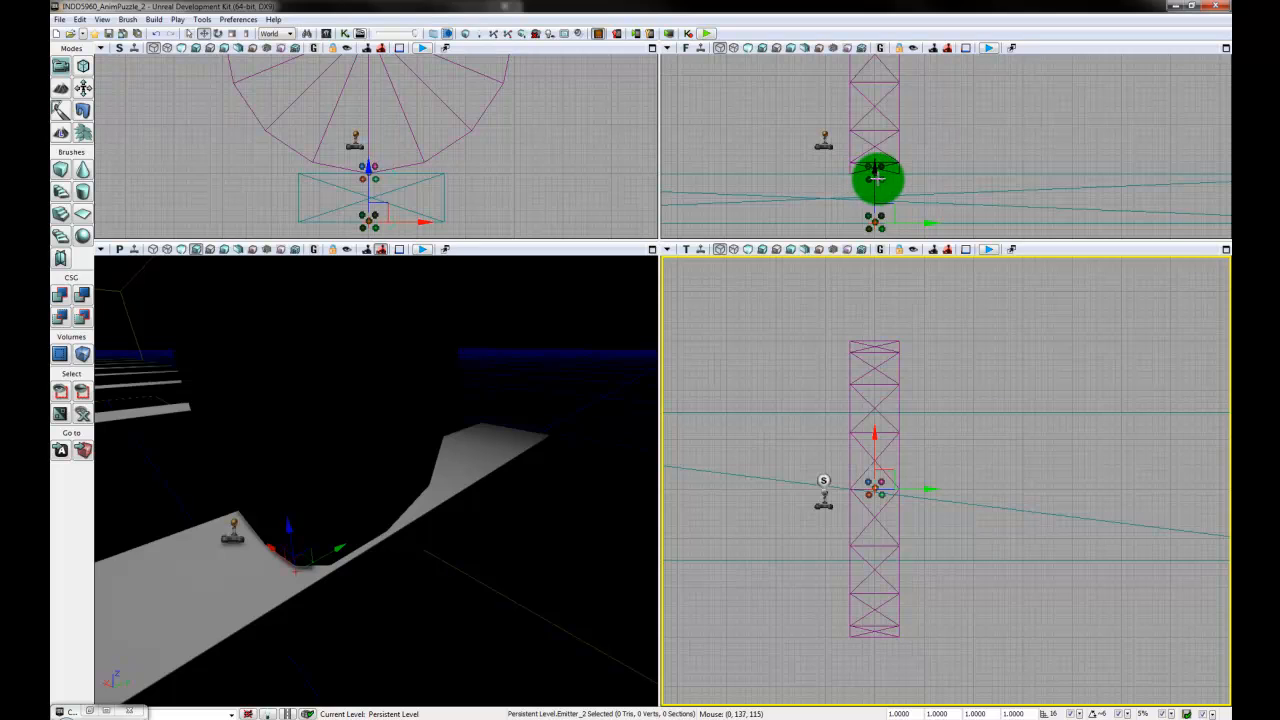
drag(873, 179, 874, 127)
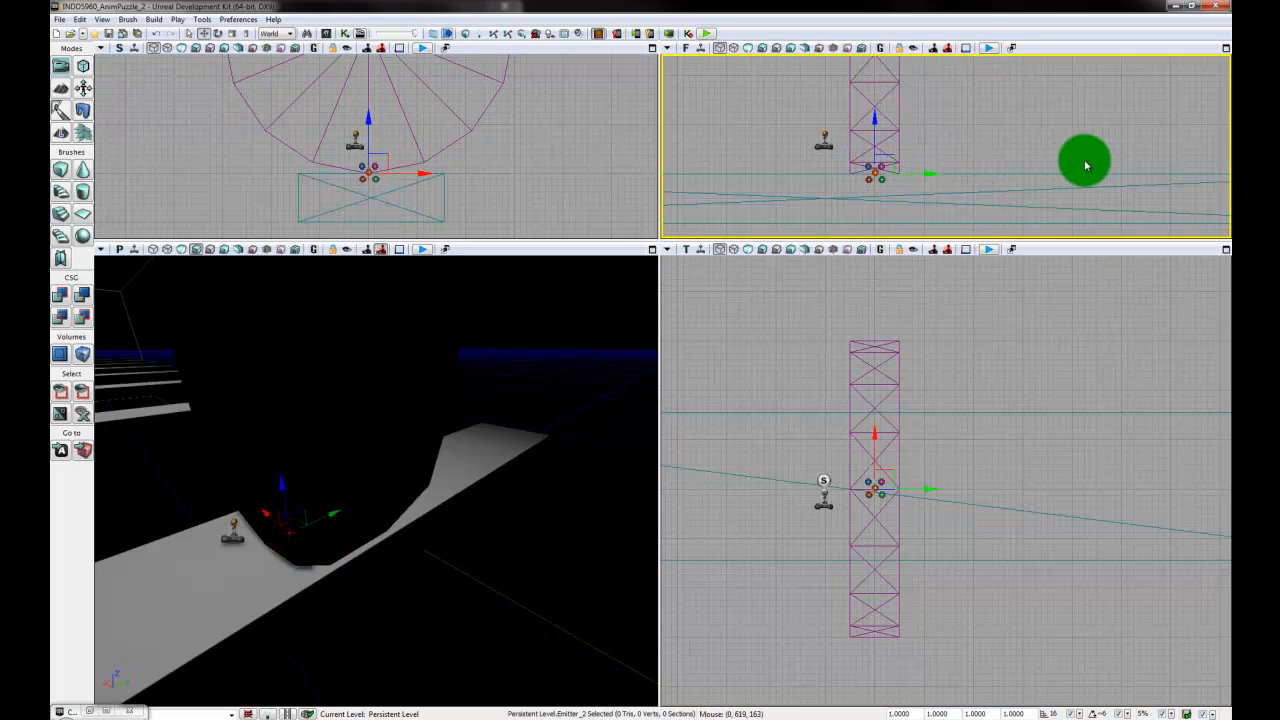
- Duplicate the blue boom emitter onto the second plank and centre it there
scroll(1045, 442, down, 8)
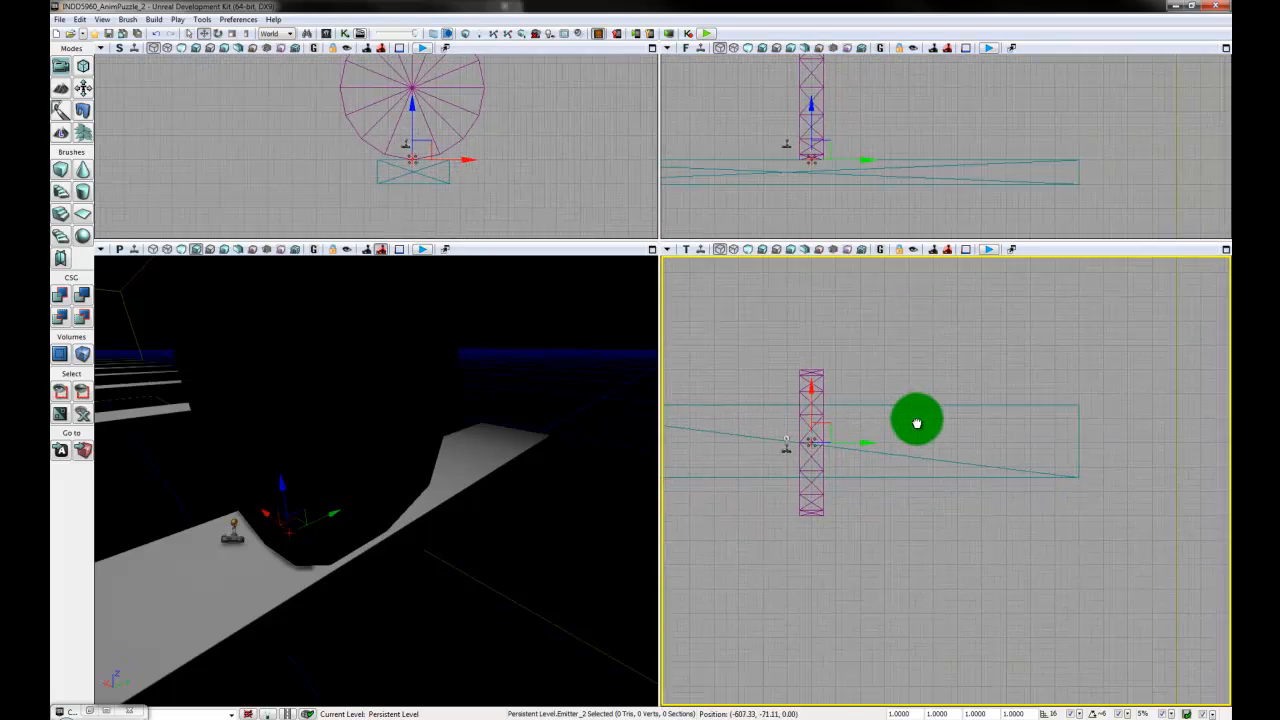
scroll(921, 502, down, 4)
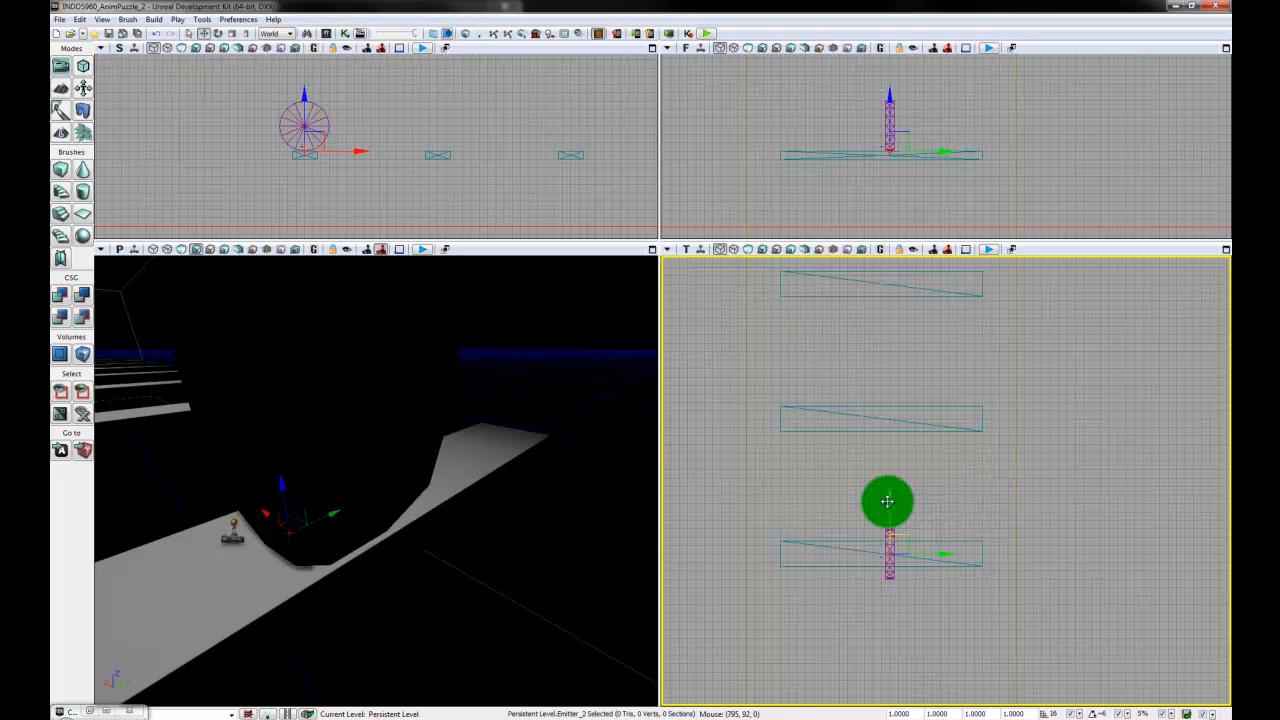
drag(888, 500, 881, 367)
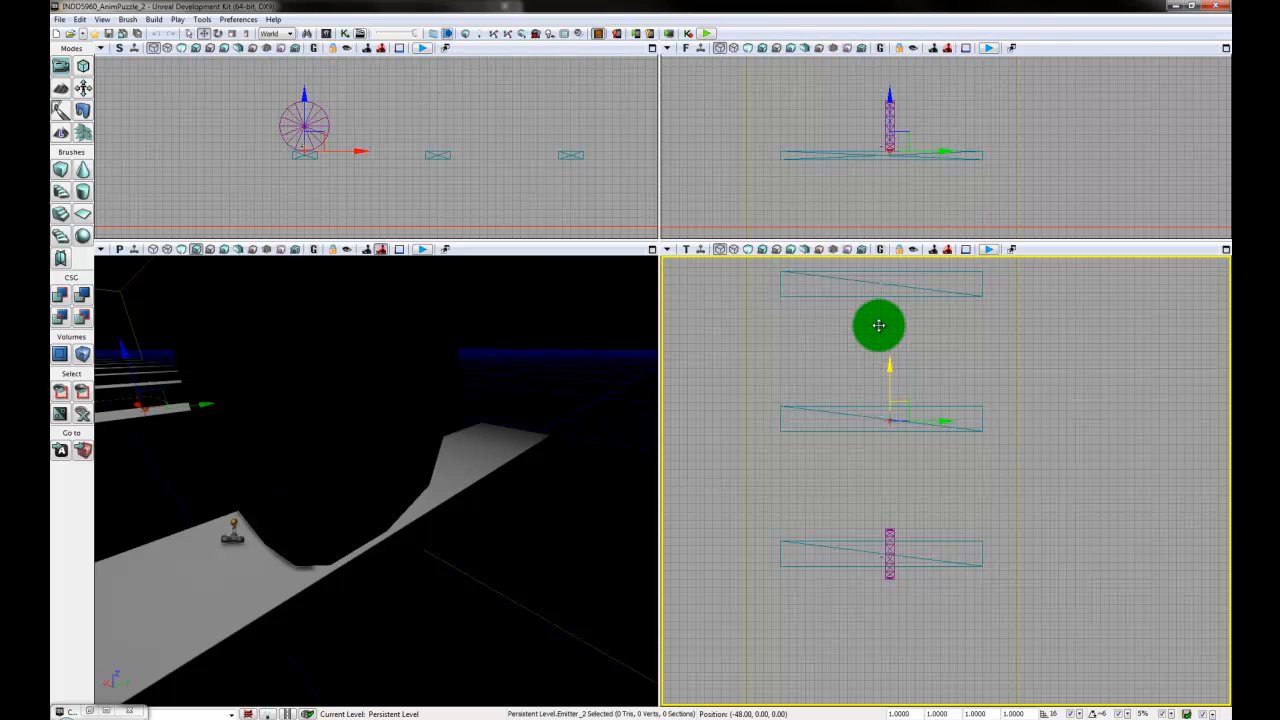
scroll(898, 520, up, 5)
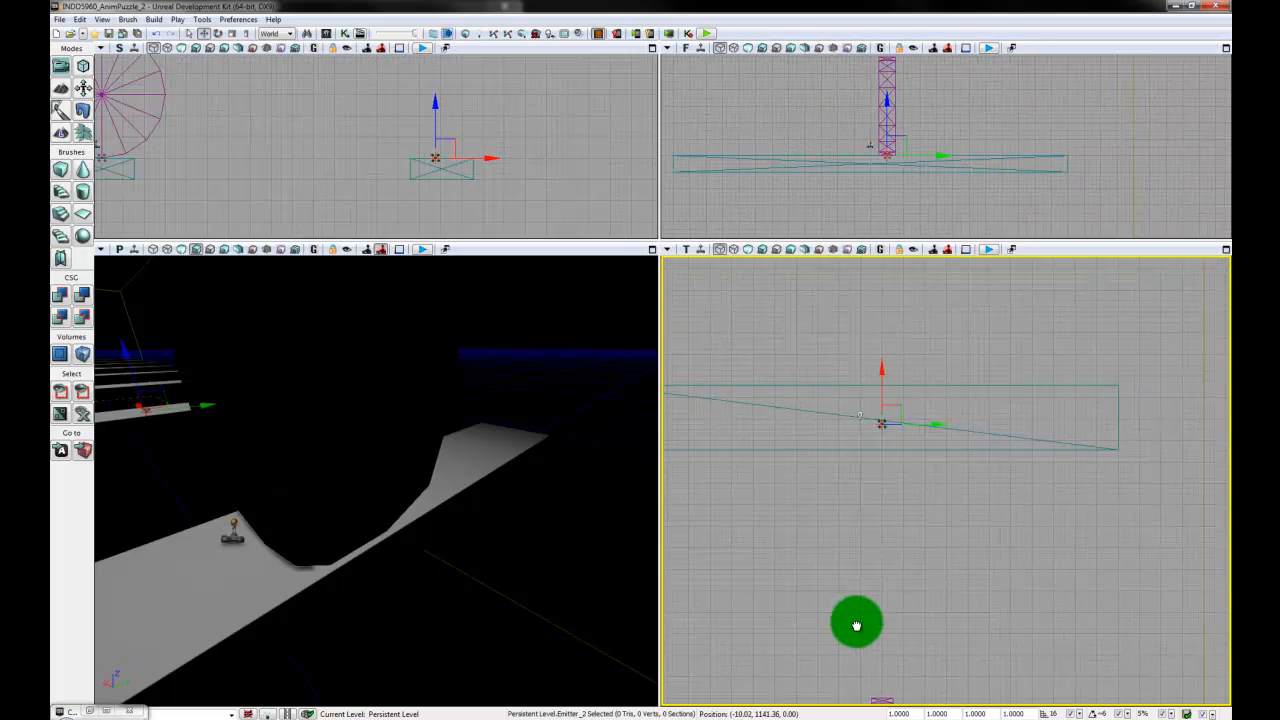
scroll(857, 622, up, 1)
right_drag(857, 622, 851, 628)
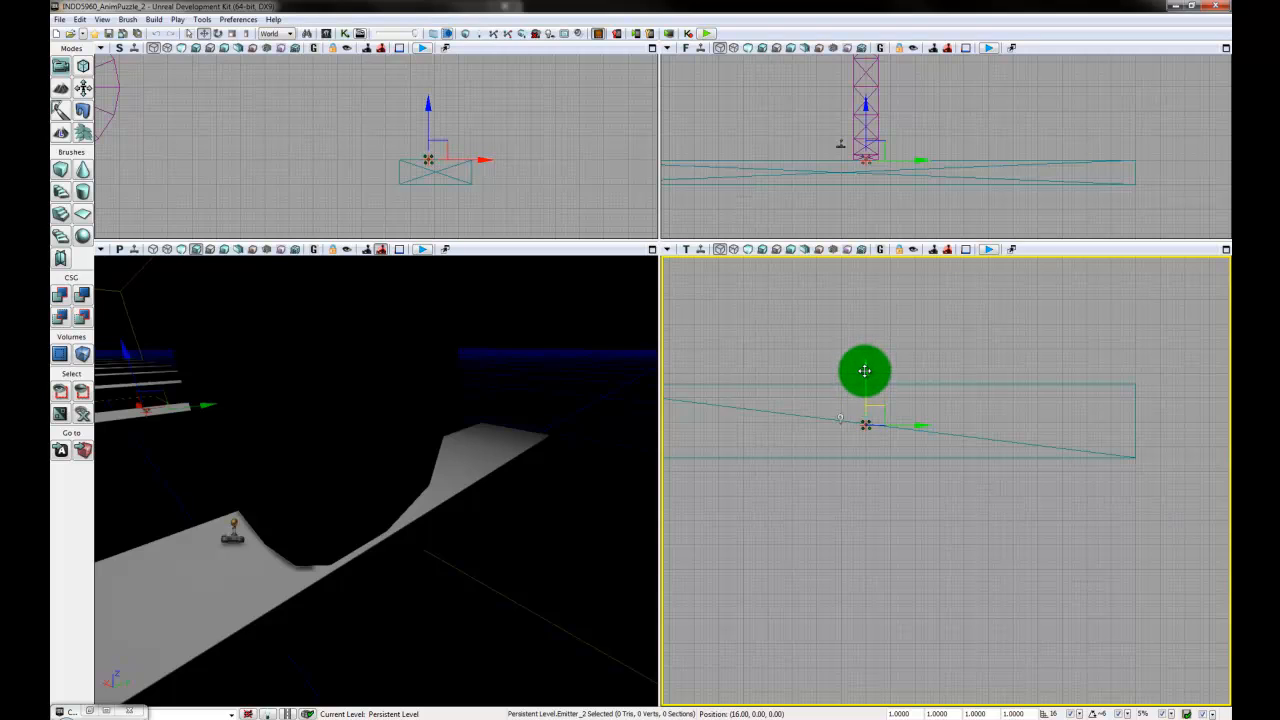
drag(866, 369, 866, 368)
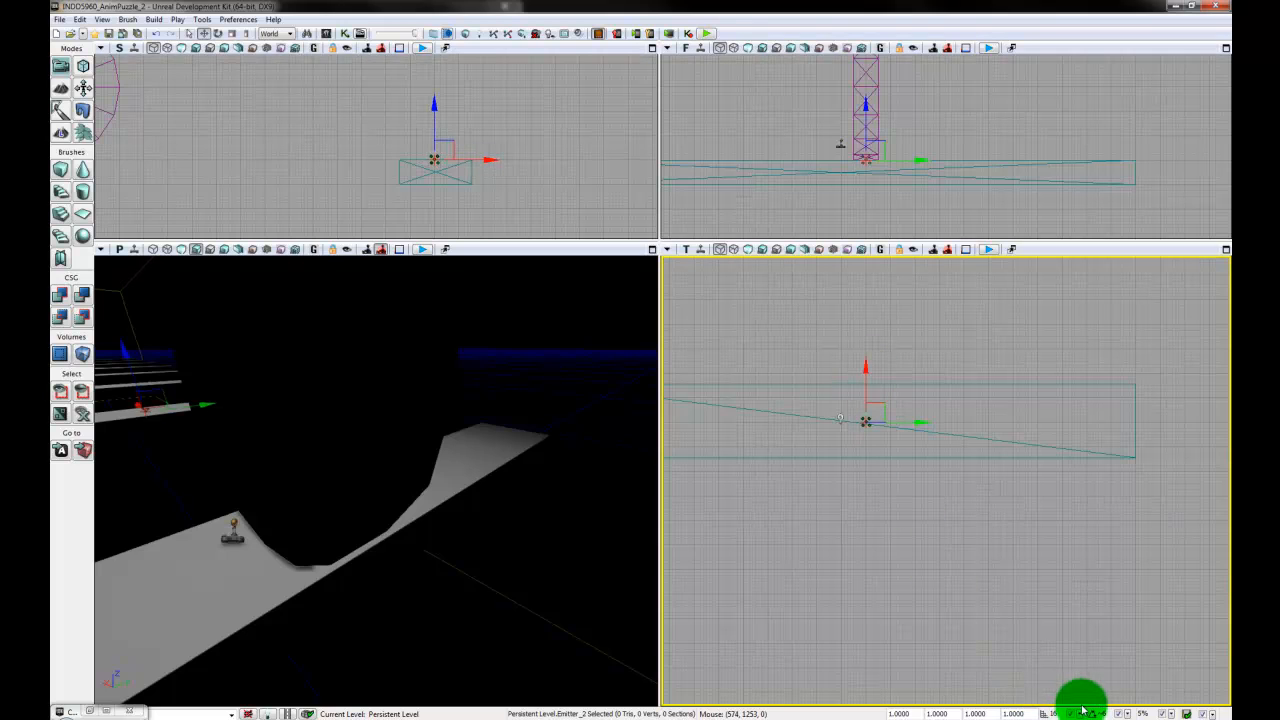
- Set the drag grid snap to 1024 and duplicate the emitter from the second plank onto the third
click(1079, 713)
click(1110, 712)
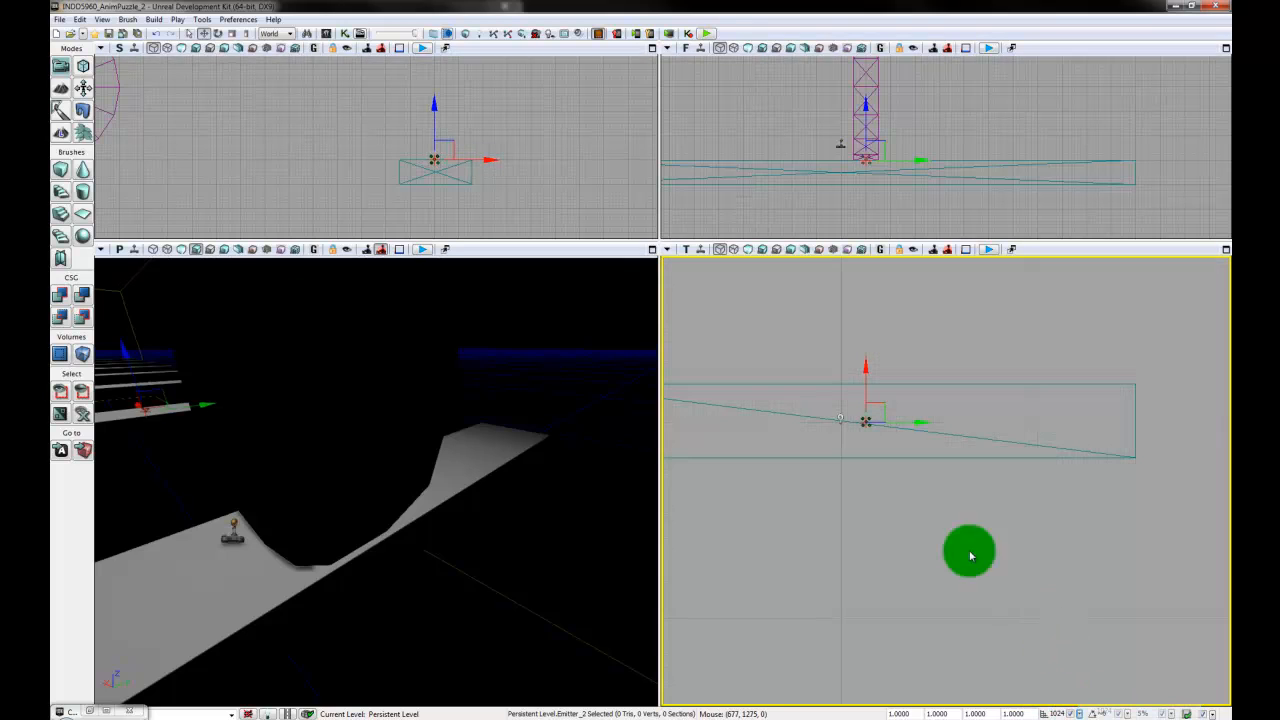
scroll(971, 340, down, 4)
drag(961, 382, 951, 512)
scroll(957, 484, down, 2)
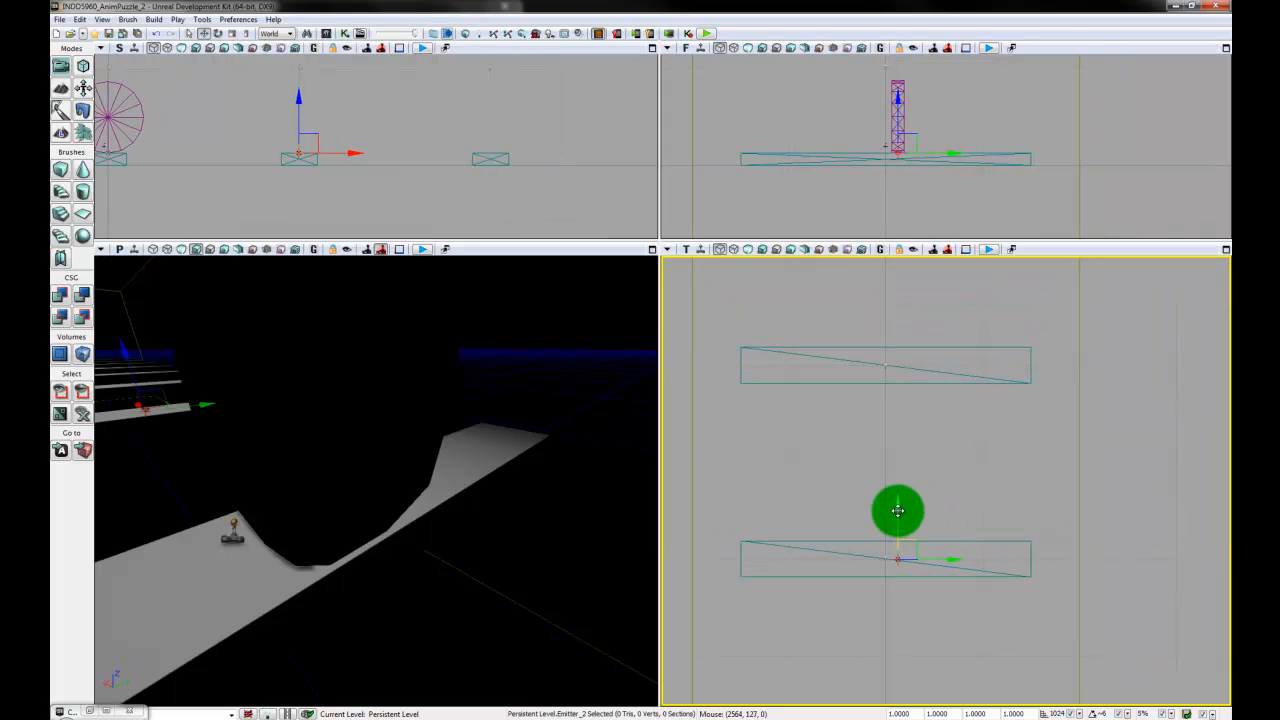
drag(897, 491, 896, 443)
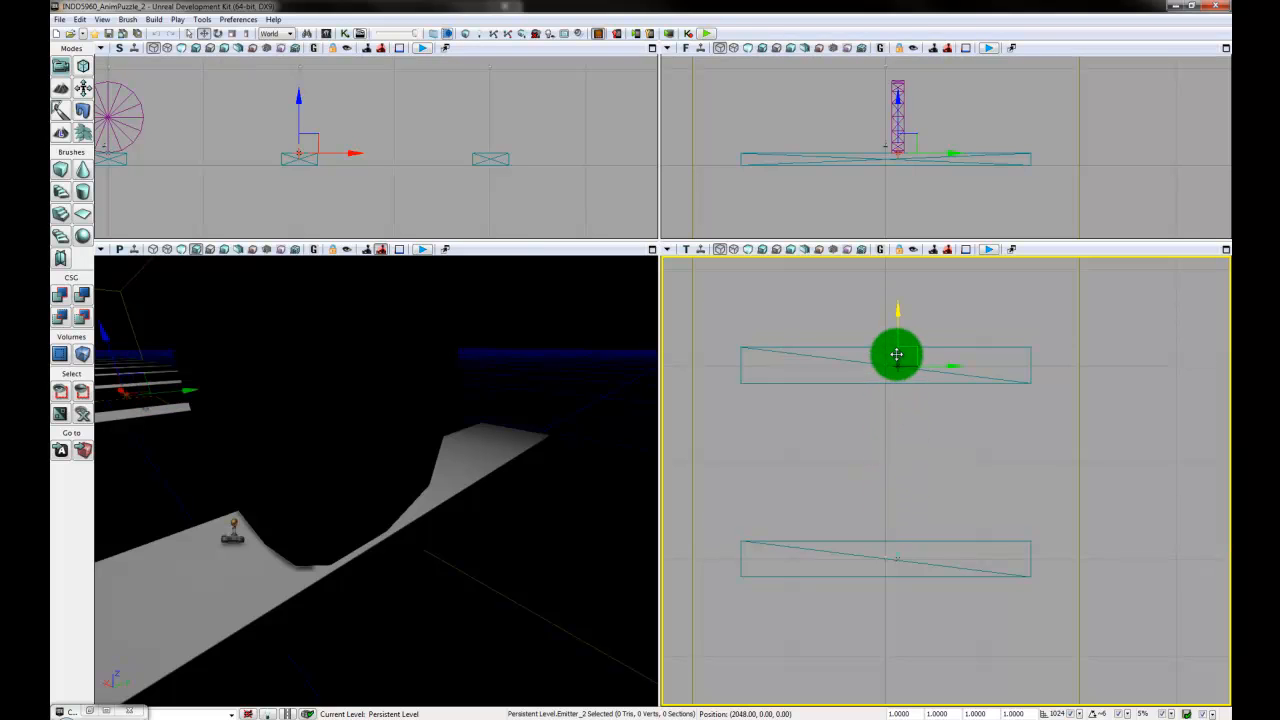
alt+drag(897, 354, 897, 354)
- Duplicate the emitter onto each remaining plank up to the last one, spacing the copies by the 1024 grid
scroll(916, 455, down, 2)
drag(917, 464, 877, 423)
scroll(926, 525, down, 1)
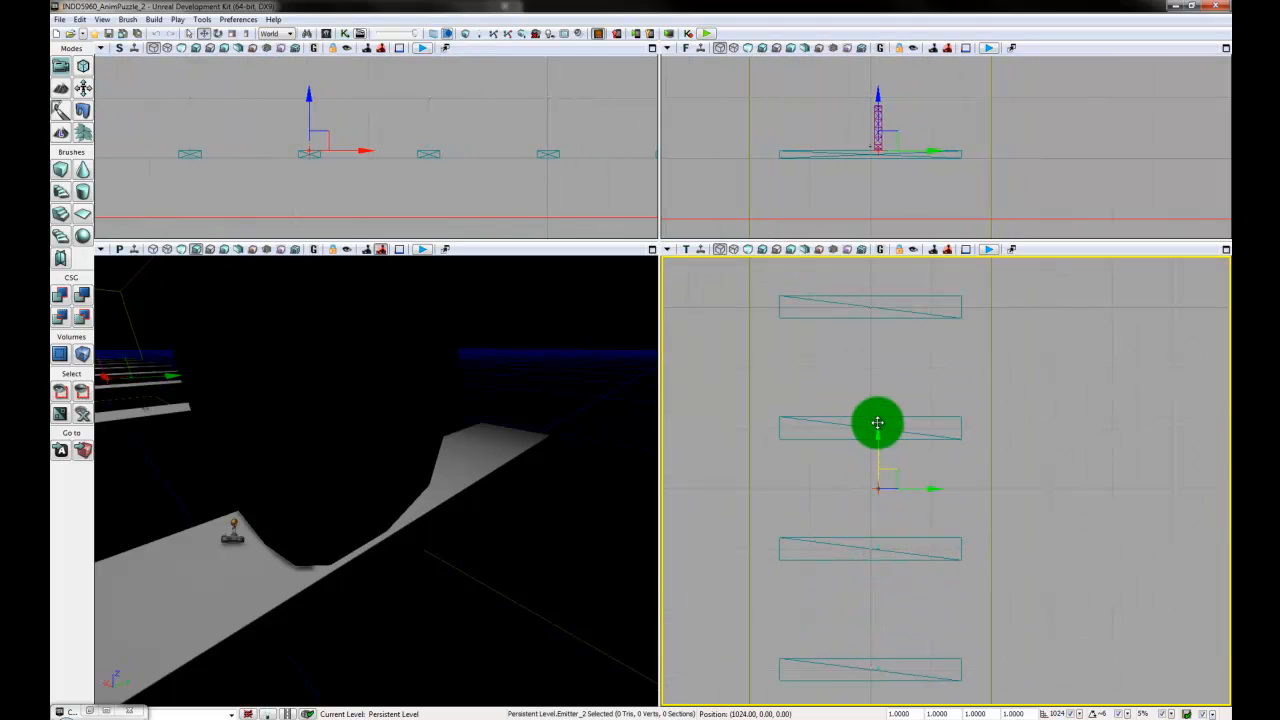
drag(876, 379, 876, 384)
drag(912, 477, 906, 589)
drag(869, 492, 870, 380)
drag(903, 500, 867, 556)
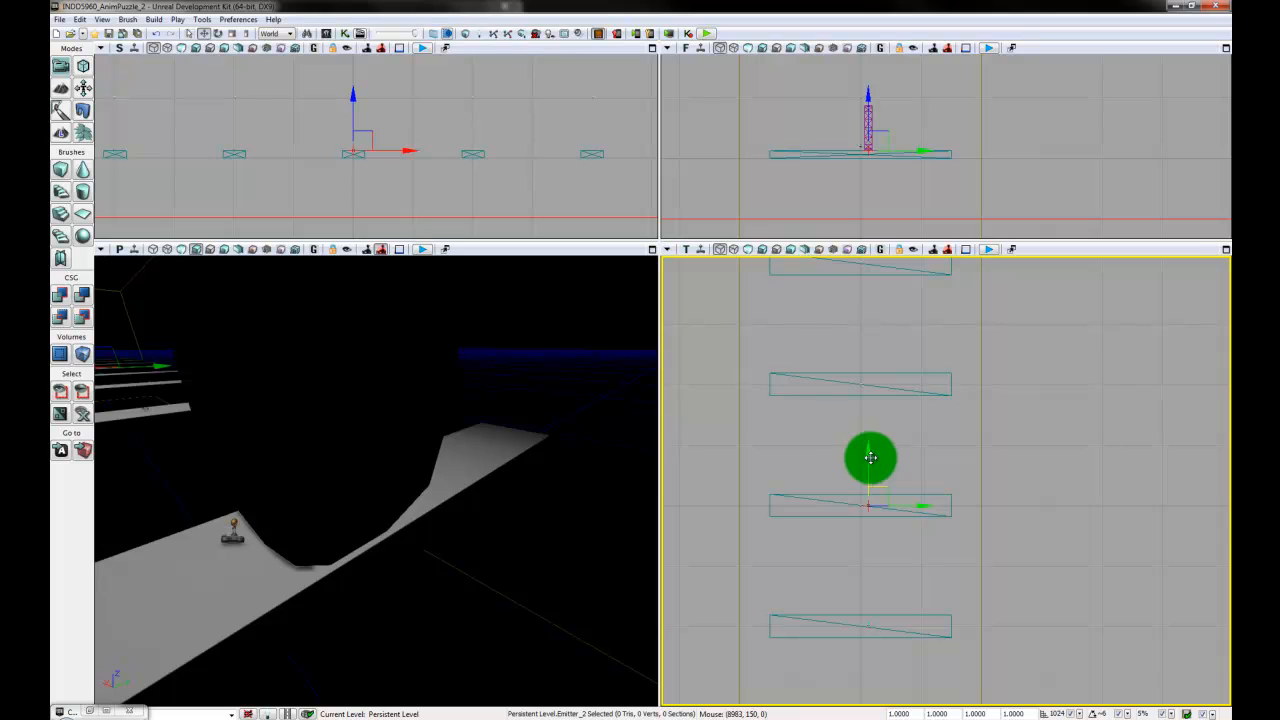
drag(871, 447, 895, 533)
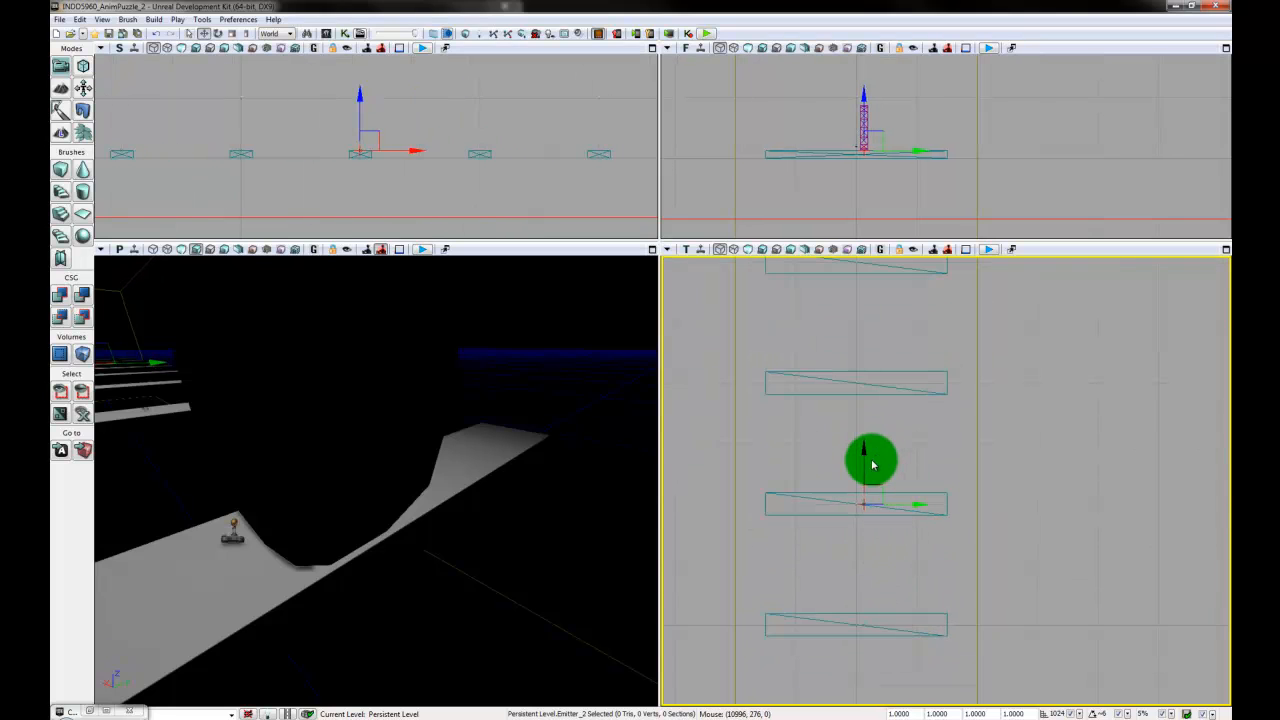
drag(866, 455, 864, 539)
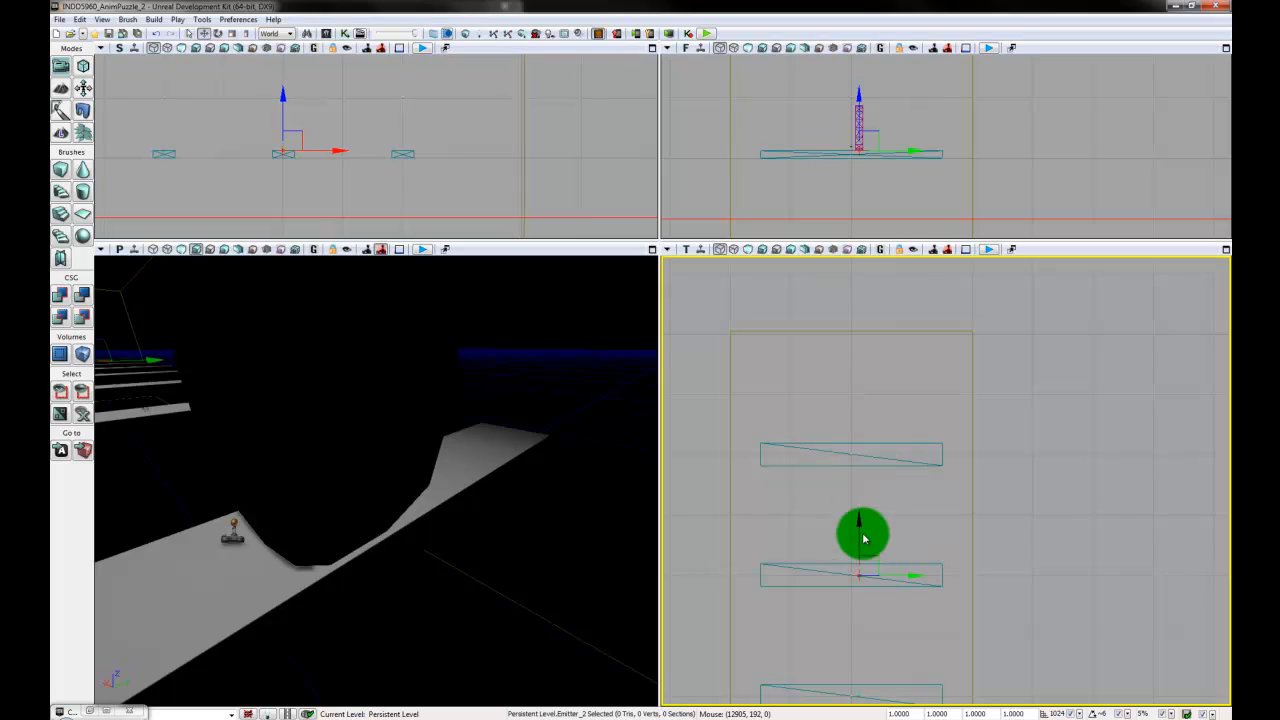
drag(858, 430, 833, 601)
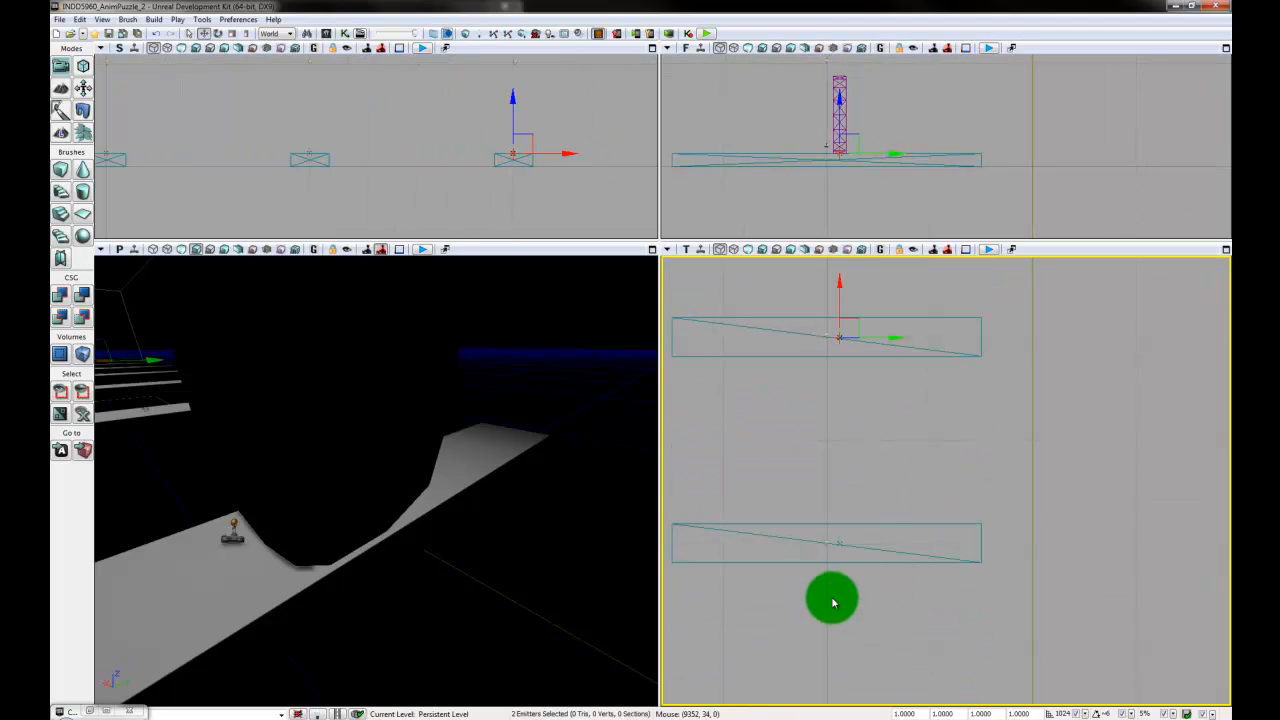
- Add the emitters on the other planks to the selection one by one, down to the second plank
ctrl+click(842, 542)
drag(877, 671, 866, 433)
ctrl+click(829, 509)
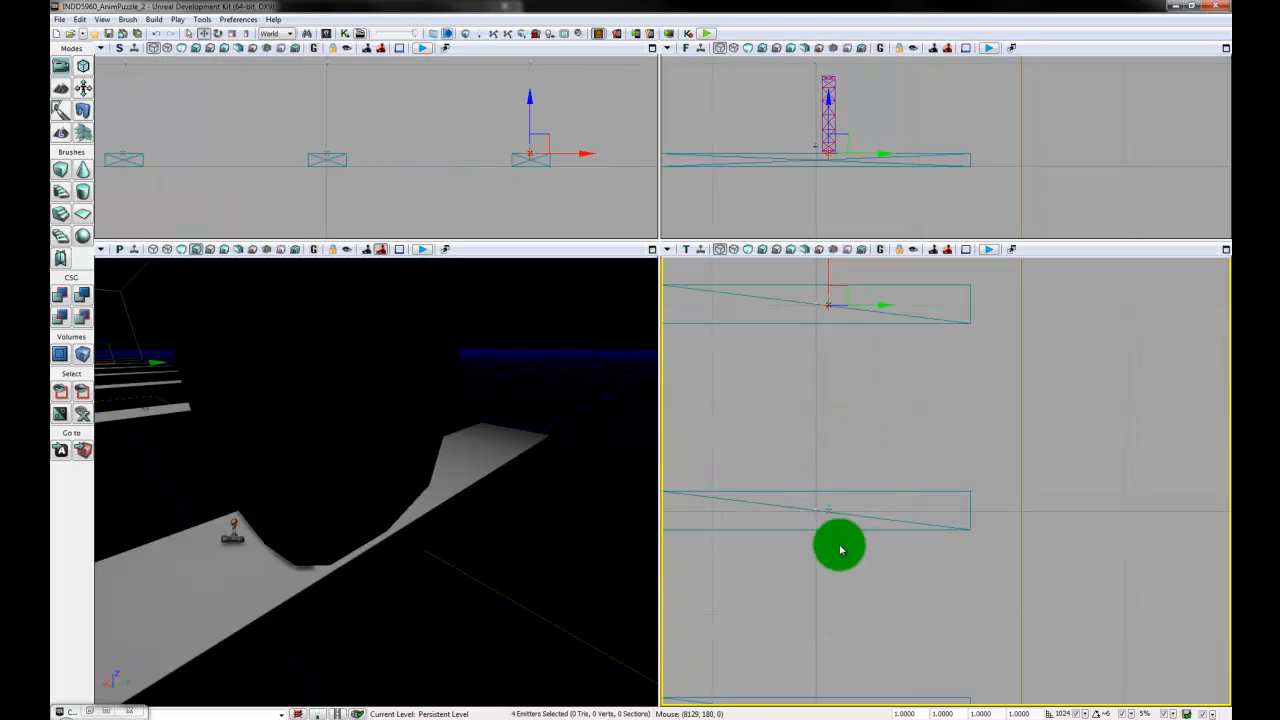
drag(906, 662, 880, 440)
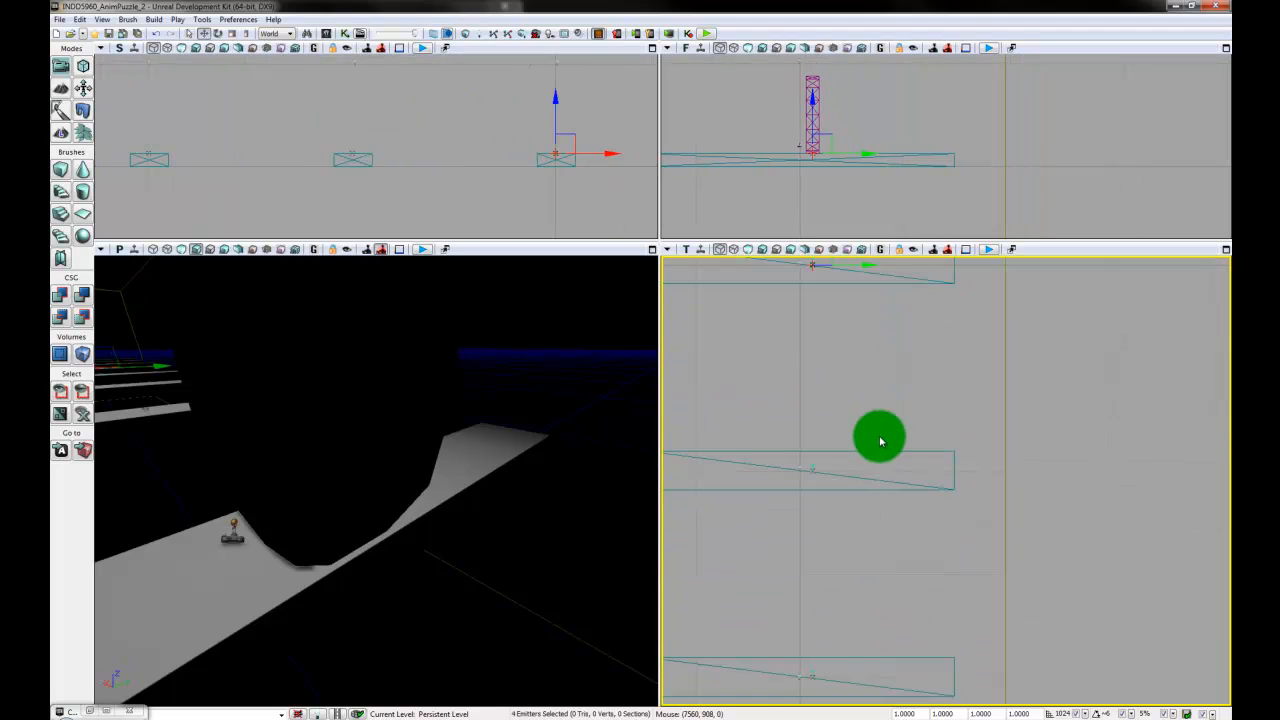
ctrl+click(837, 497)
drag(871, 634, 863, 449)
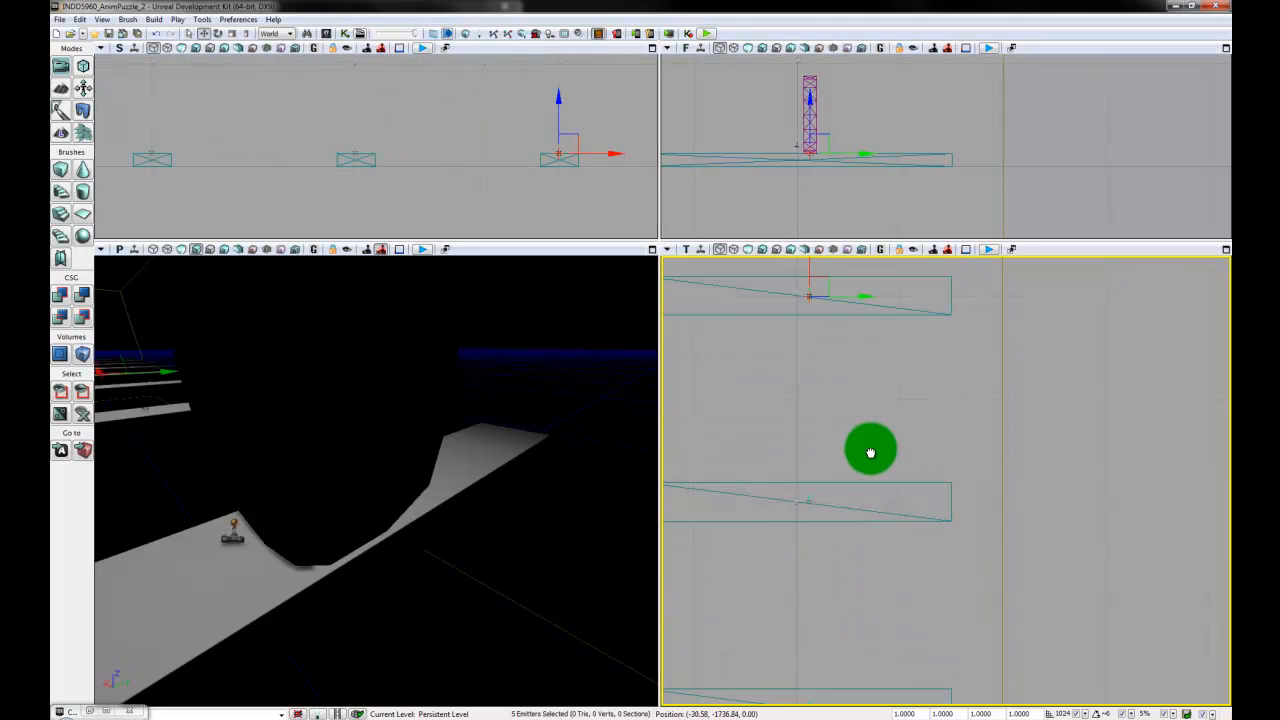
ctrl+click(810, 497)
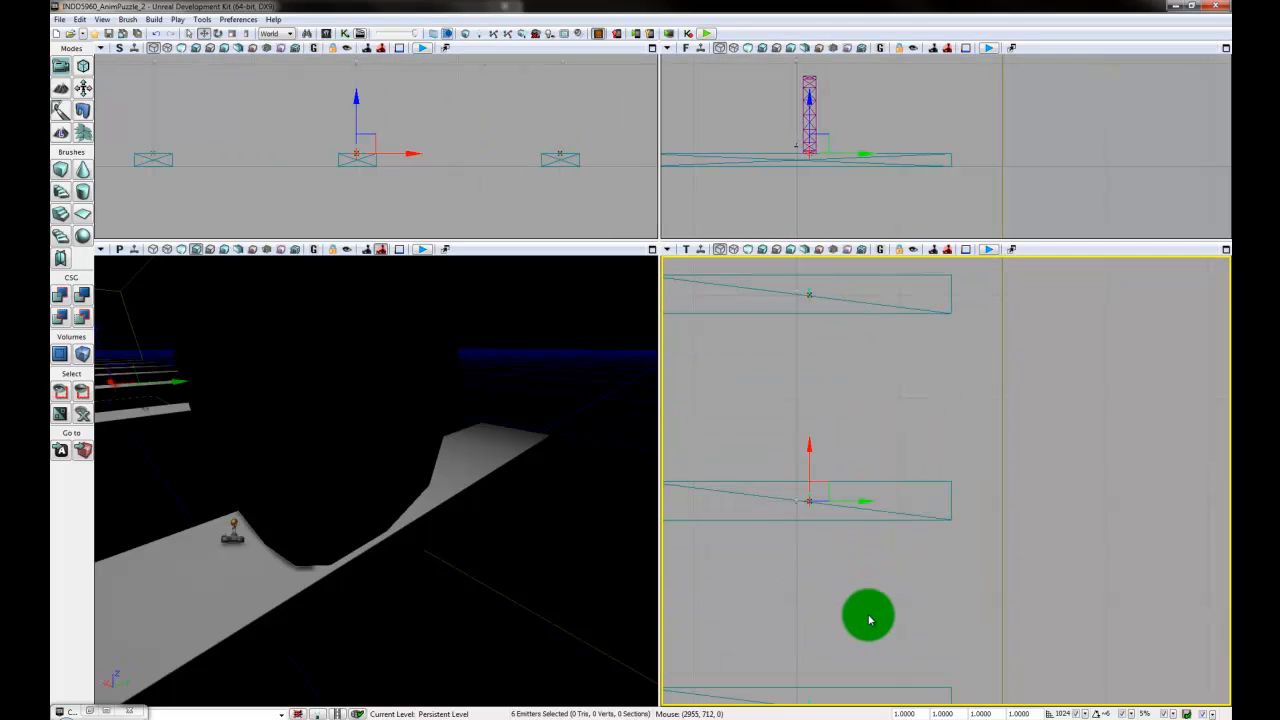
drag(857, 614, 857, 414)
ctrl+click(809, 520)
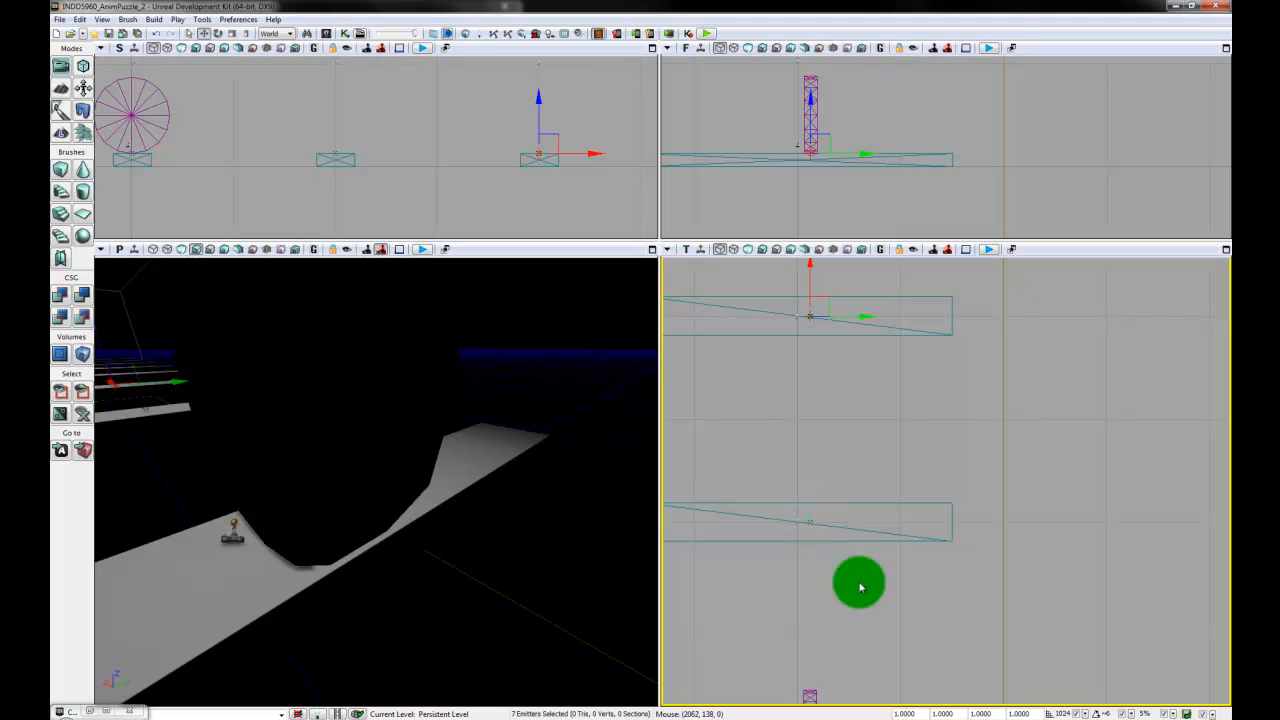
drag(874, 677, 877, 476)
- Set the drag grid snap to 32, add the disc and its emitter to the selection and shift everything sideways into line with the trigger
scroll(826, 596, up, 2)
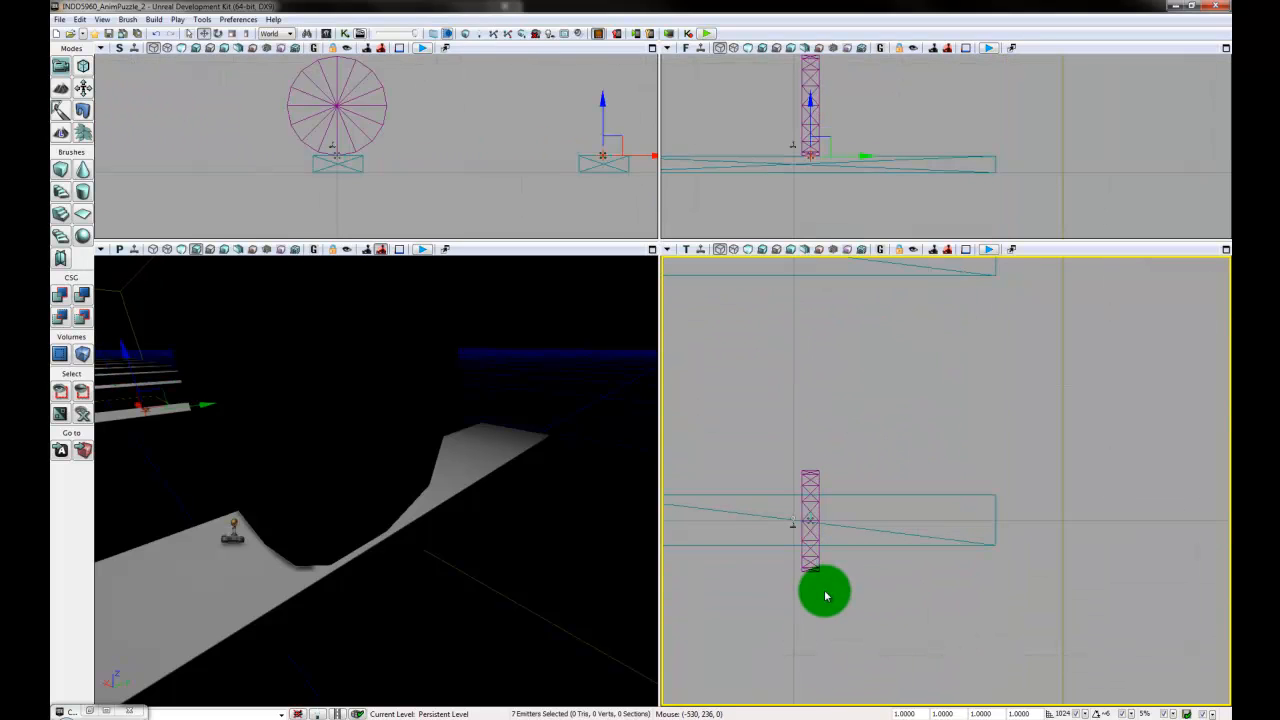
click(1090, 712)
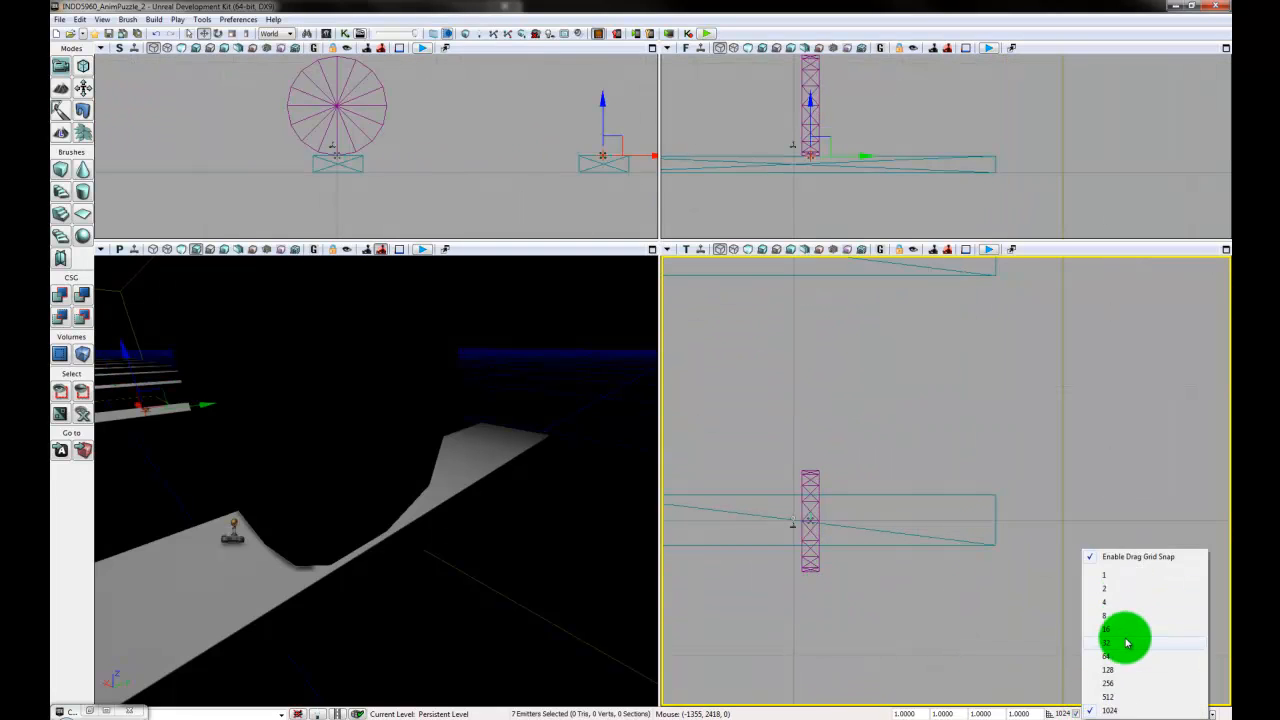
click(1126, 652)
scroll(957, 429, up, 4)
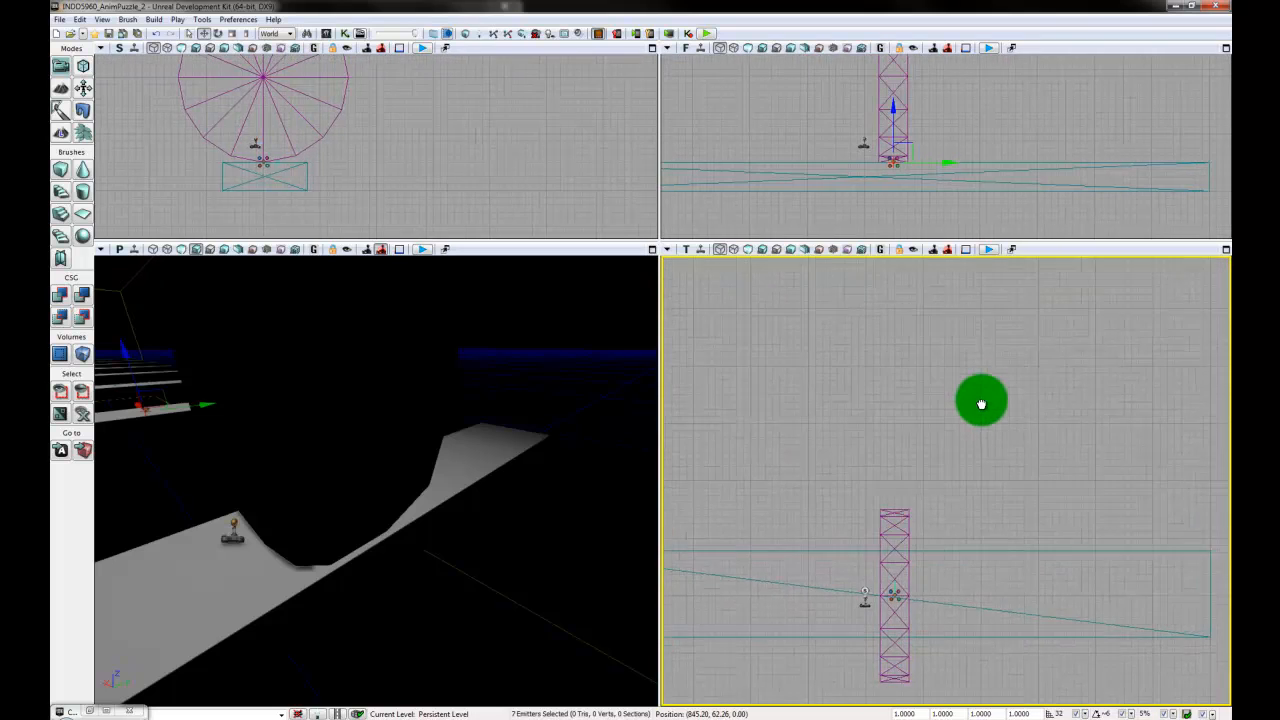
ctrl+click(904, 561)
ctrl+click(892, 568)
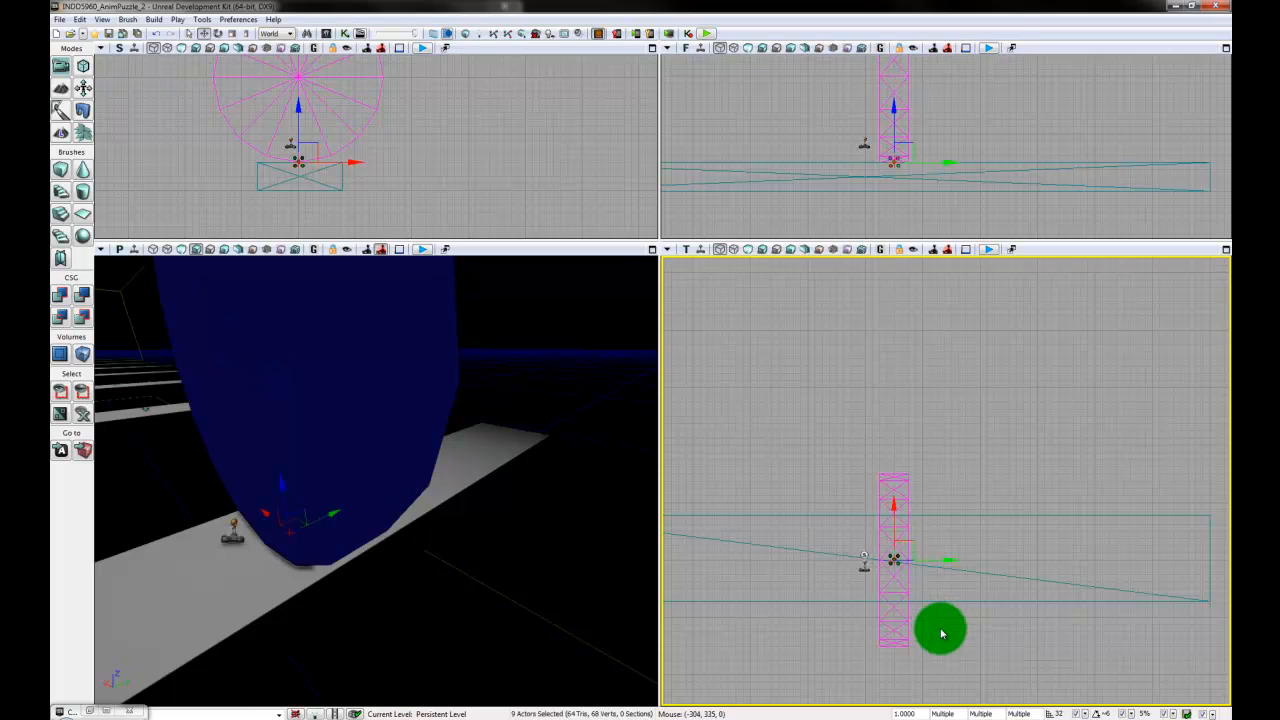
drag(942, 629, 943, 584)
drag(947, 521, 915, 523)
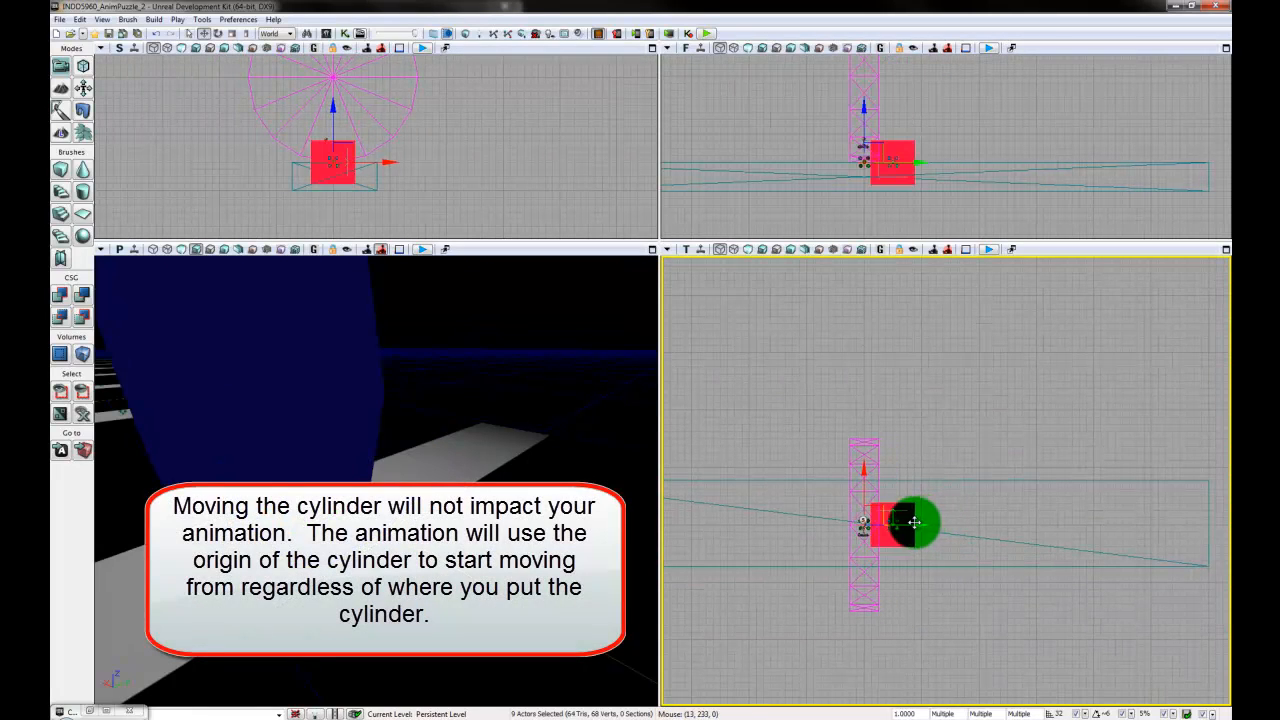
- Clear the selection, then select the emitter beside the disc on the first plank and move it sideways onto the disc's centre line
click(910, 447)
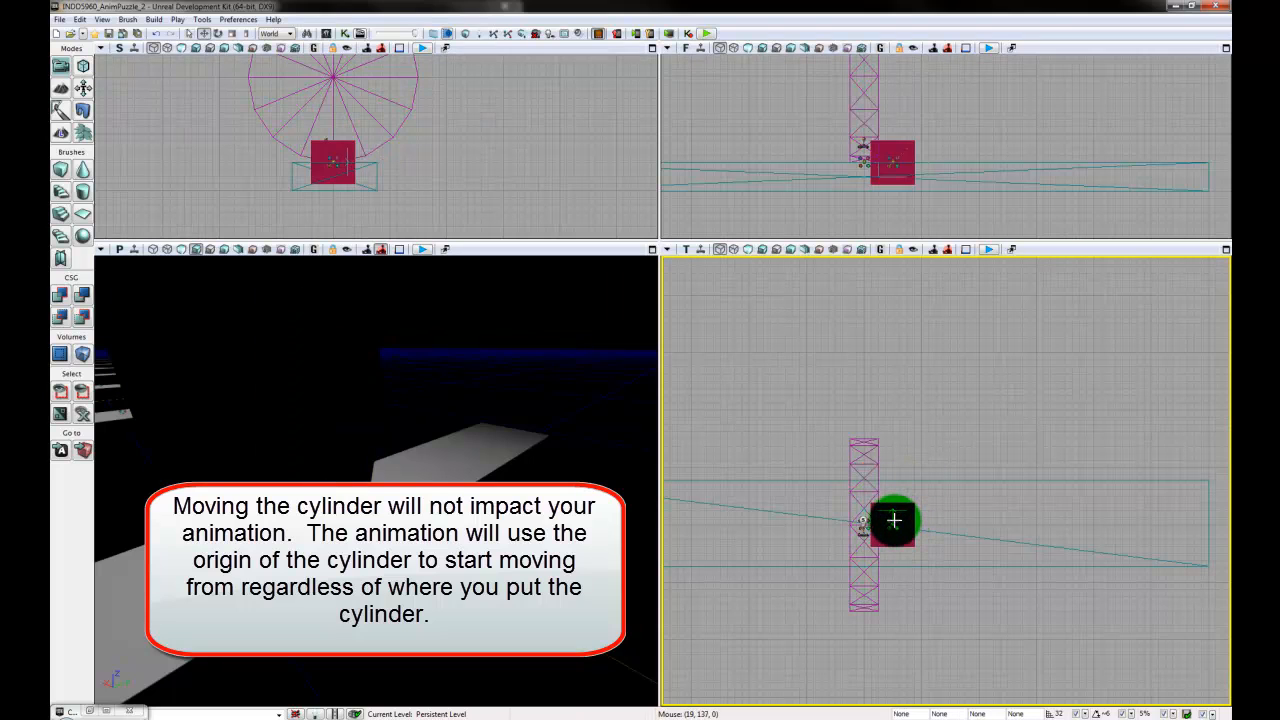
click(894, 520)
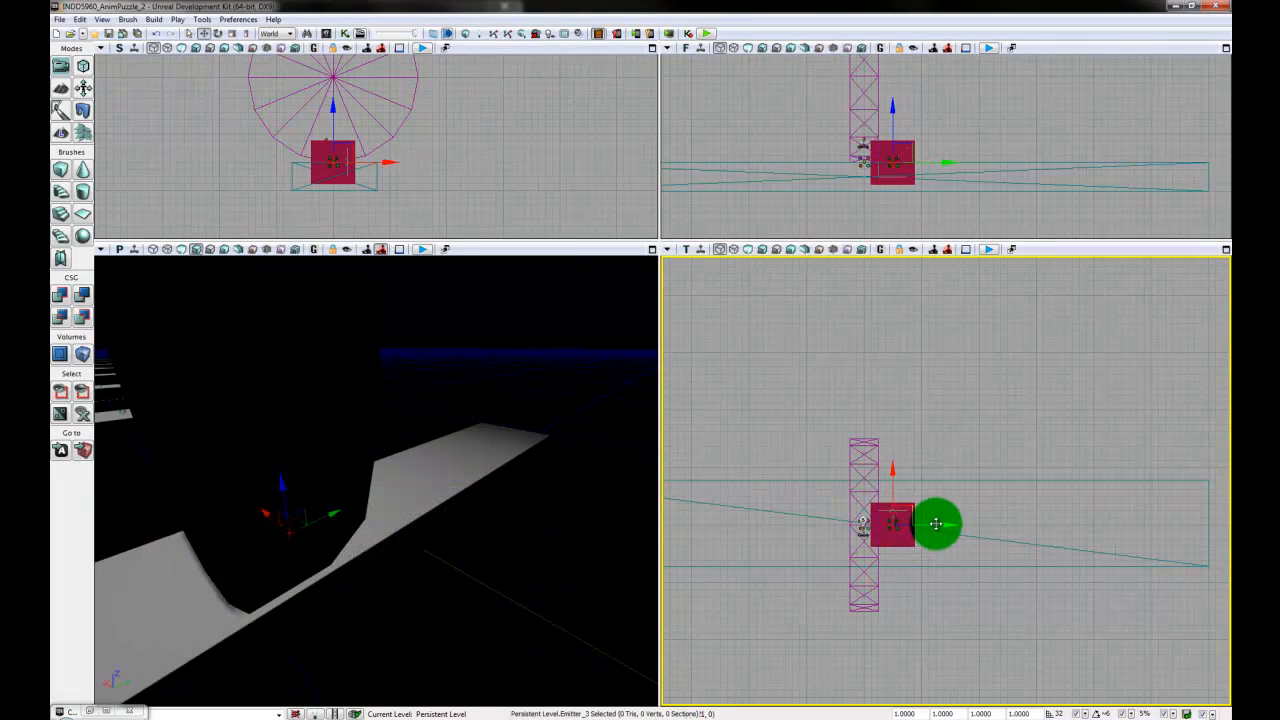
drag(910, 522, 912, 521)
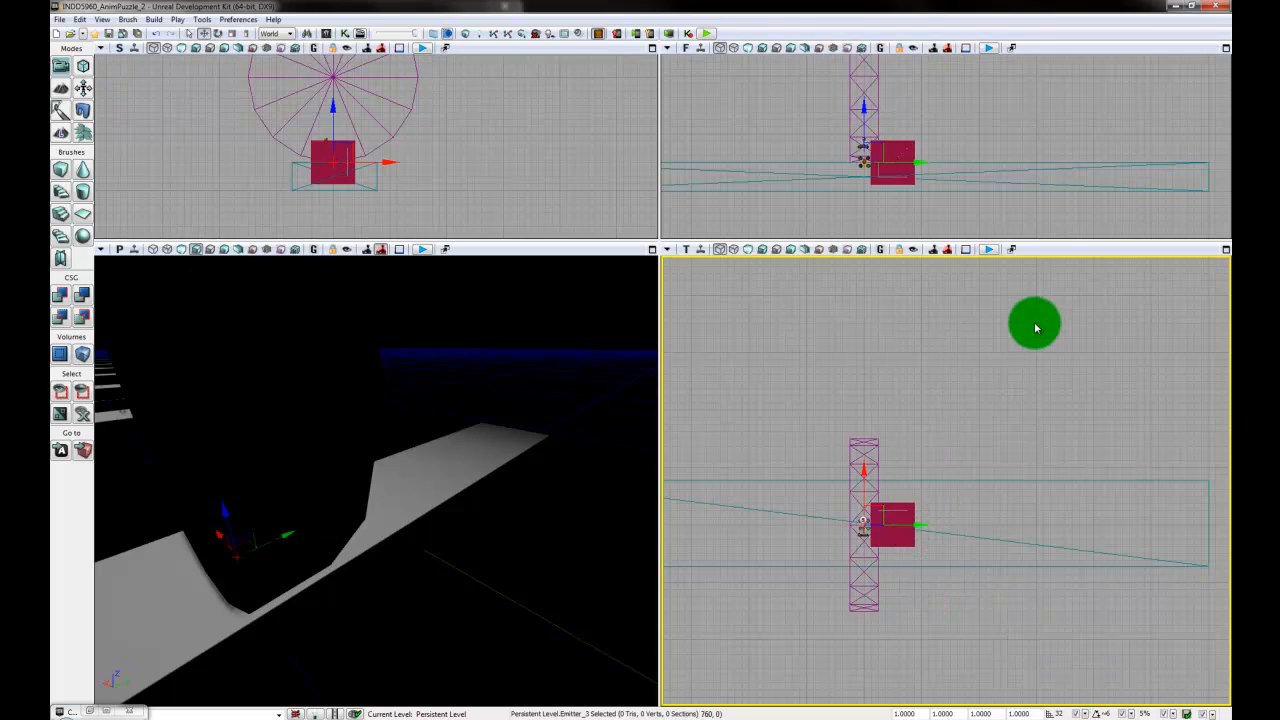
click(1020, 373)
- Select the emitter on the second plank and add the emitters on the third and fourth planks to the selection
drag(565, 168, 433, 177)
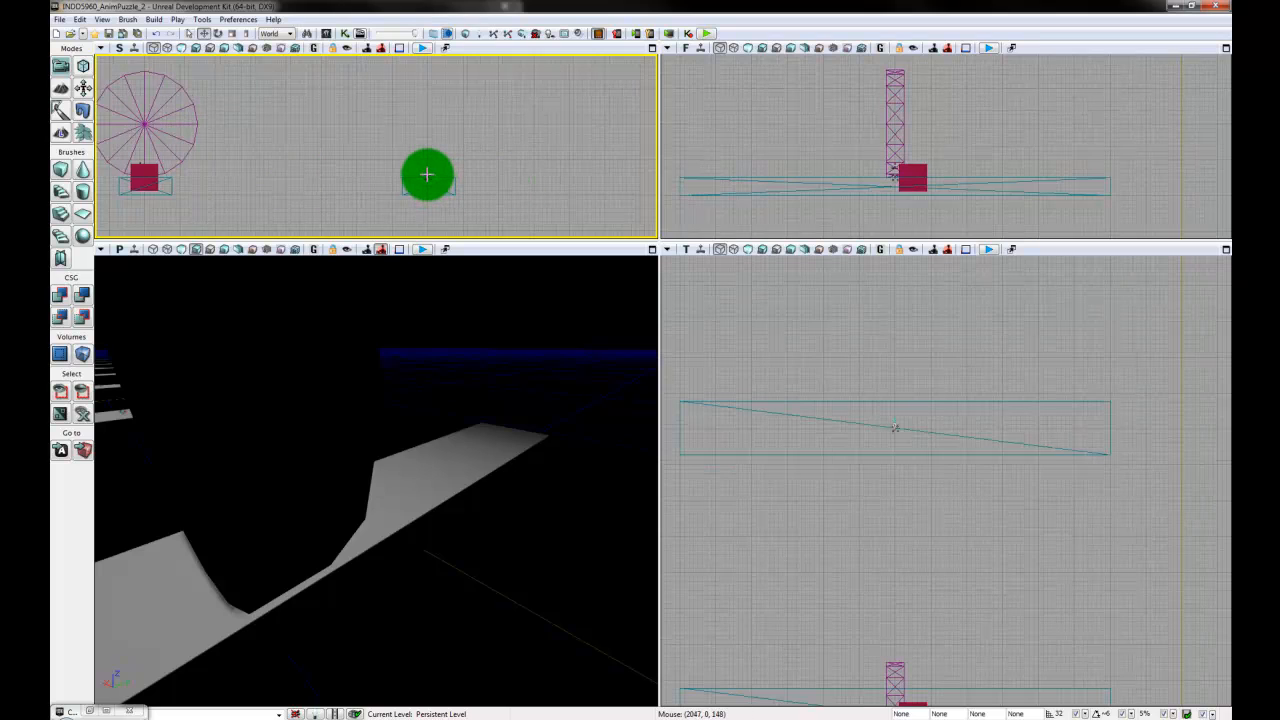
click(427, 177)
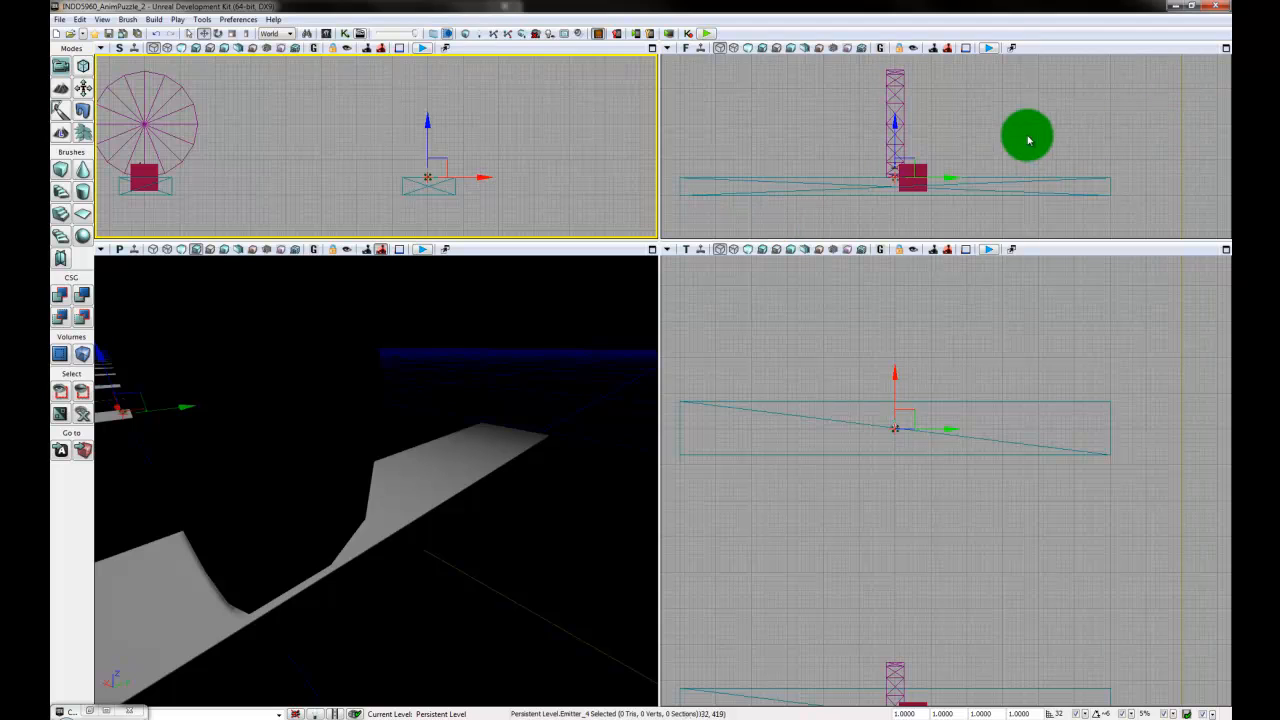
drag(956, 346, 940, 586)
scroll(951, 495, down, 3)
scroll(940, 560, up, 2)
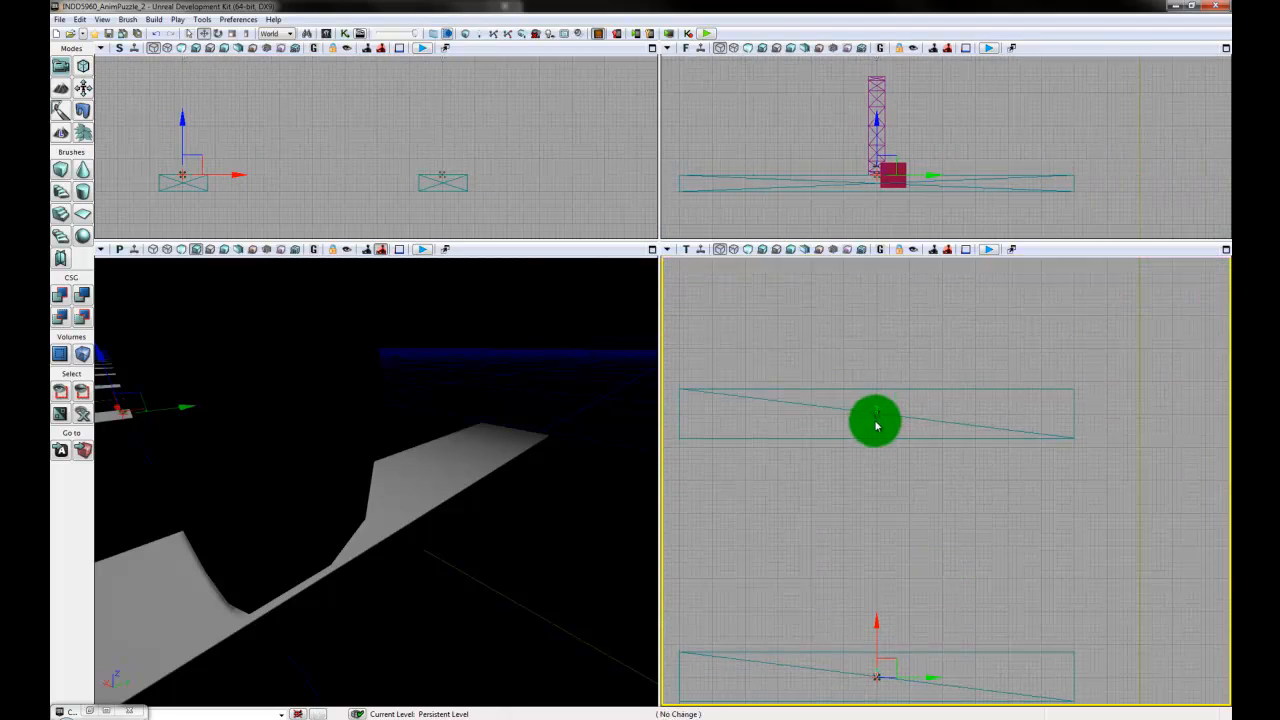
ctrl+click(874, 420)
drag(923, 274, 910, 517)
scroll(910, 517, up, 1)
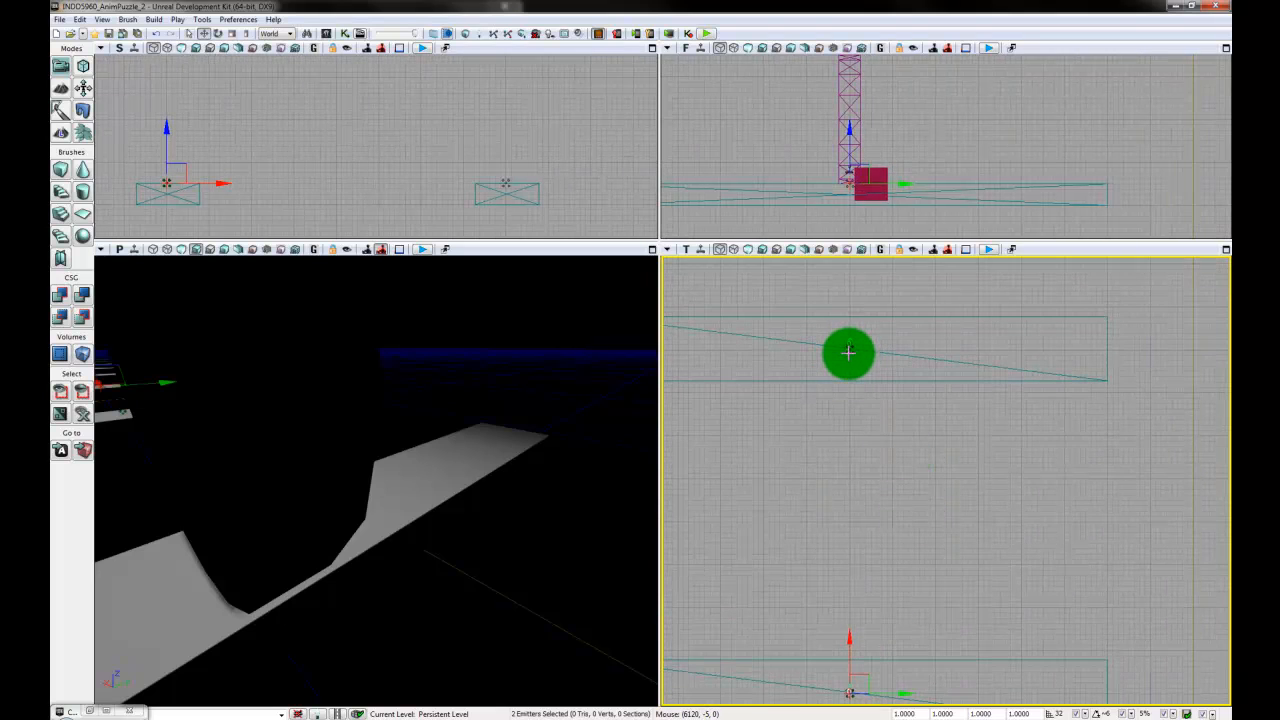
ctrl+click(848, 352)
- Add the emitters on the fifth, sixth and seventh planks to the selection, undoing any accidental change
drag(923, 346, 922, 603)
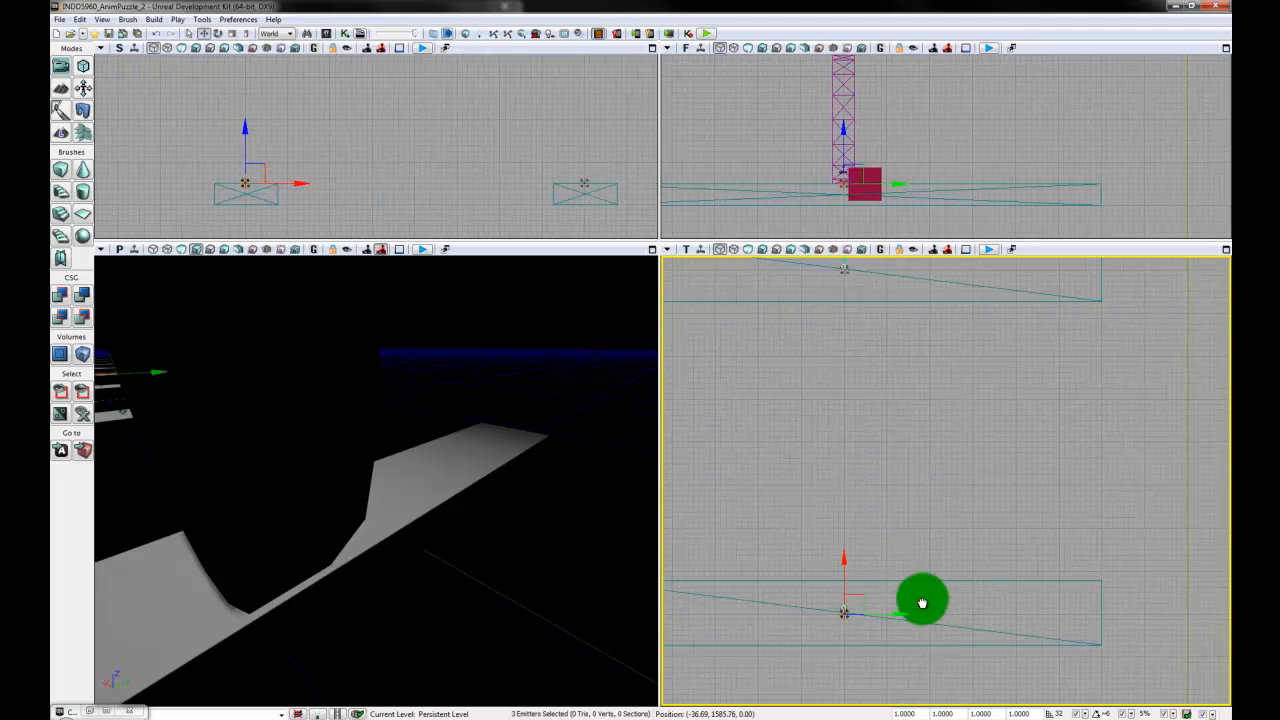
drag(866, 291, 863, 528)
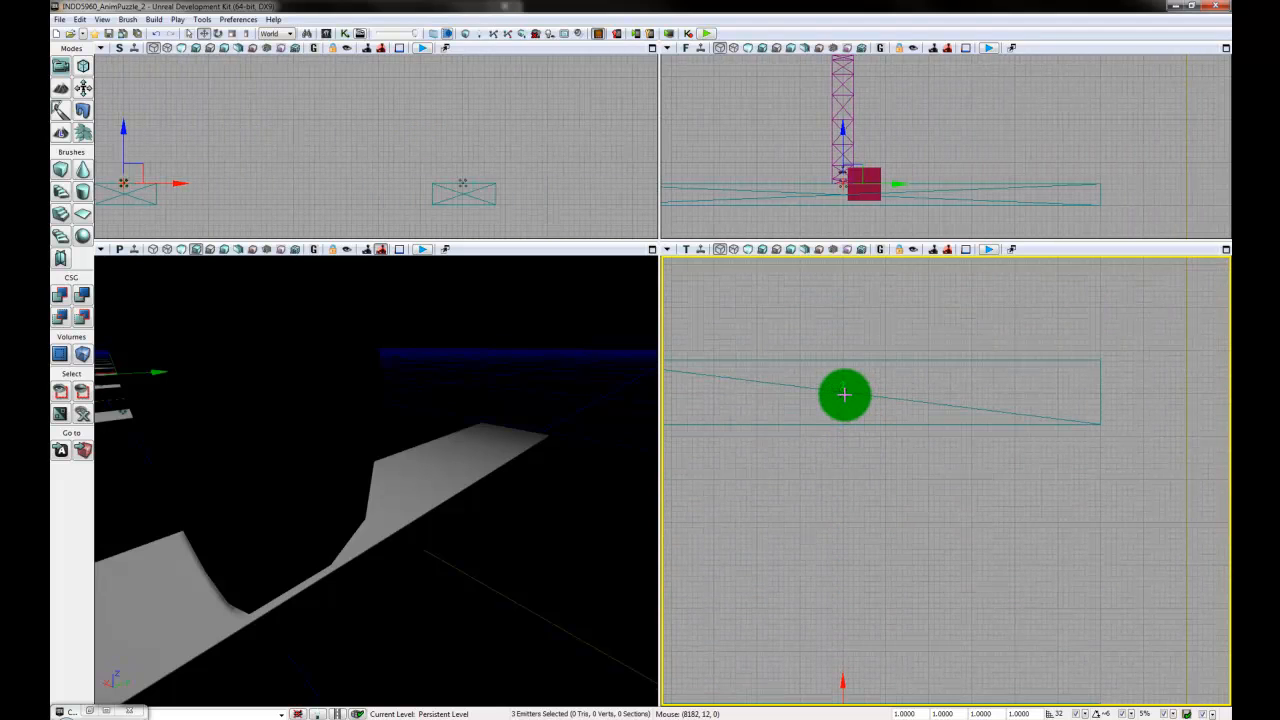
ctrl+click(845, 397)
drag(900, 303, 886, 589)
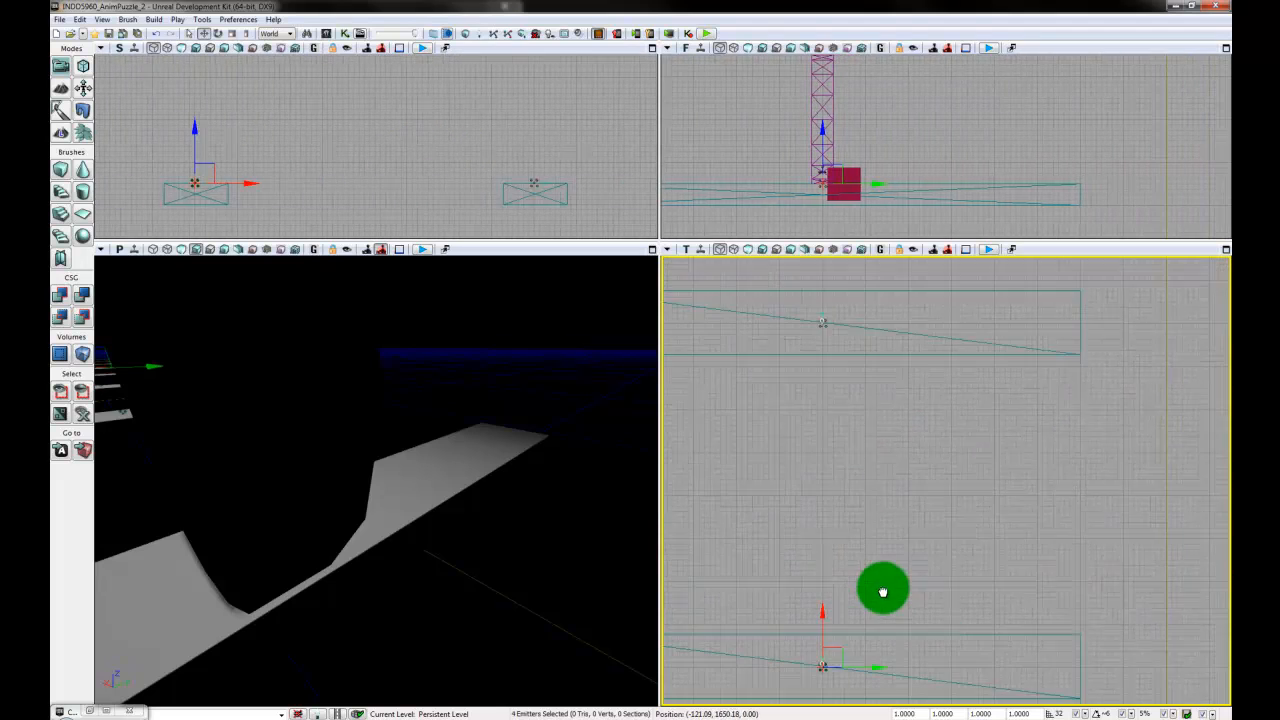
ctrl+click(826, 328)
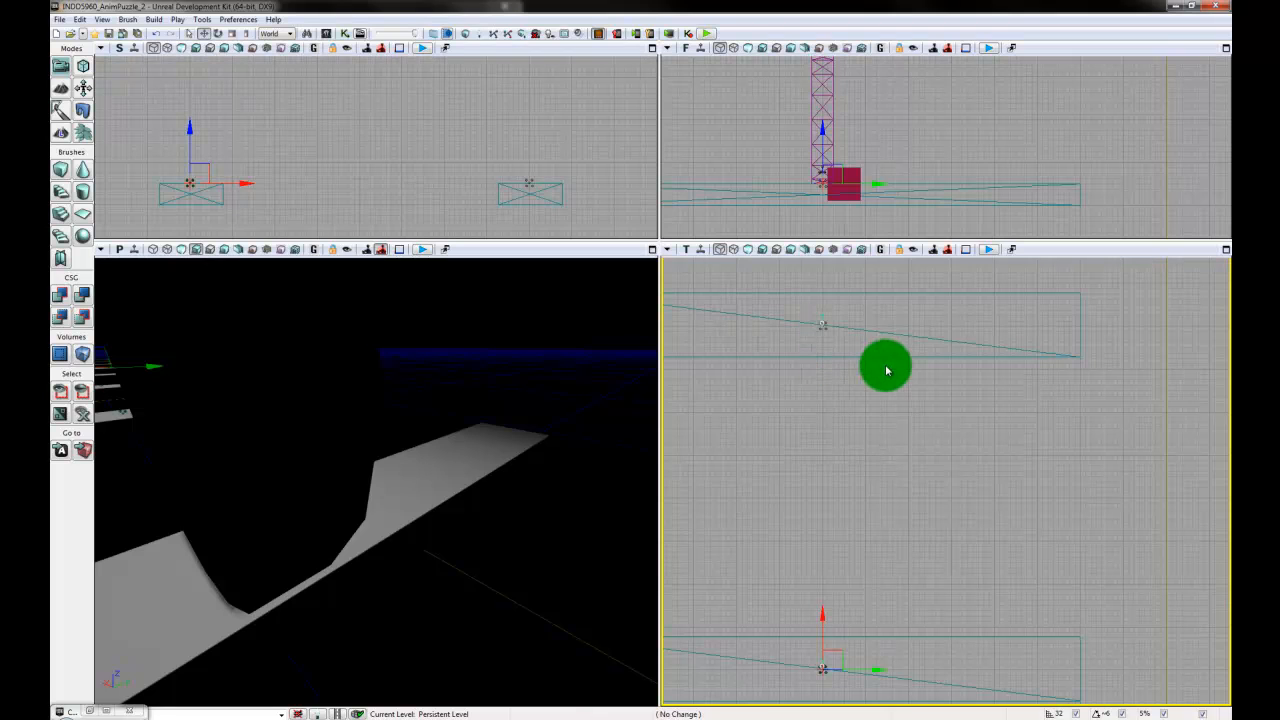
drag(929, 323, 923, 629)
drag(845, 297, 850, 433)
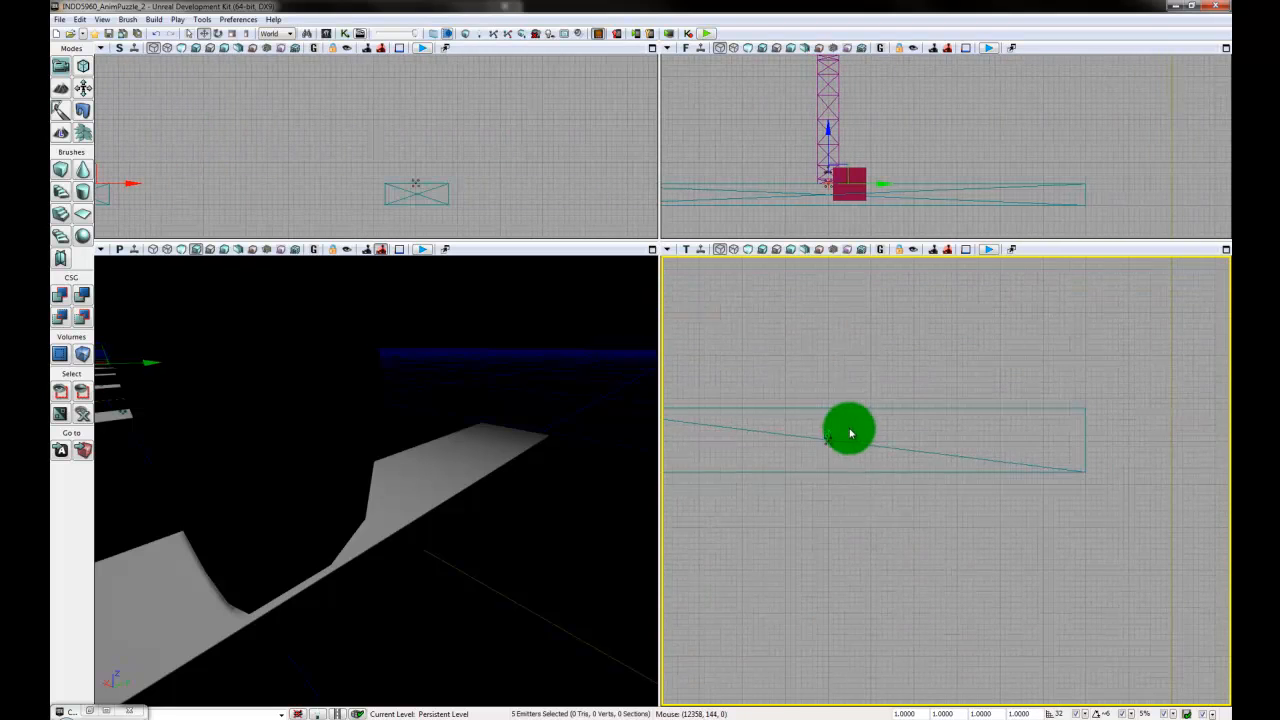
ctrl+click(836, 447)
mouse_move(912, 345)
mouse_down()
mouse_move(918, 371)
mouse_move(950, 380)
mouse_up()
key(ctrl+z)
click(866, 475)
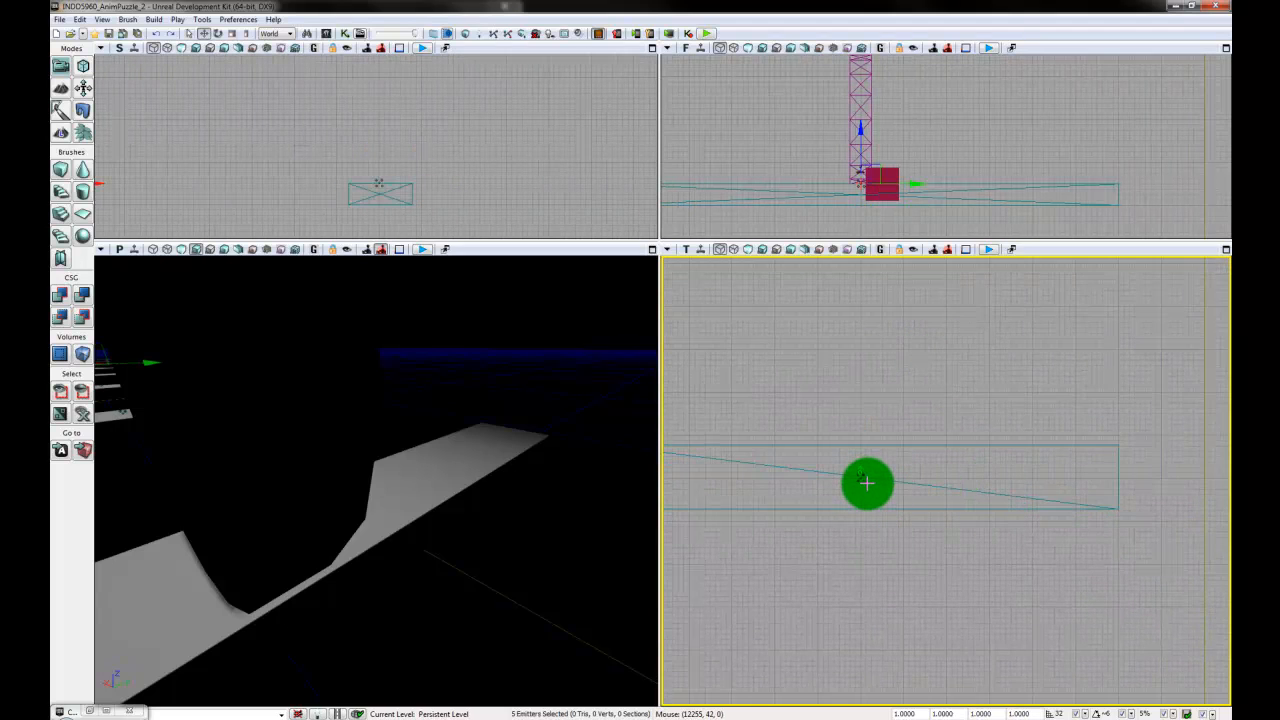
ctrl+click(865, 481)
- Add the emitter on the last plank to the selection
scroll(934, 426, down, 4)
drag(940, 375, 909, 549)
scroll(915, 560, up, 2)
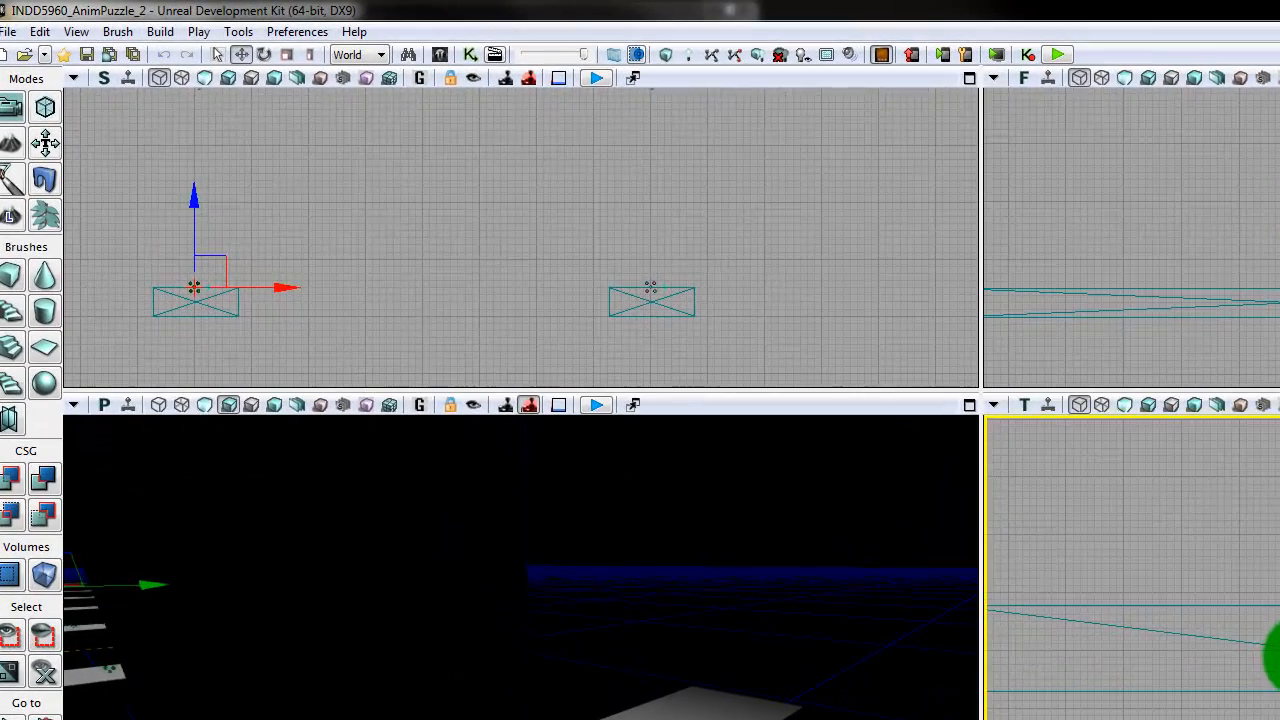
ctrl+click(1107, 546)
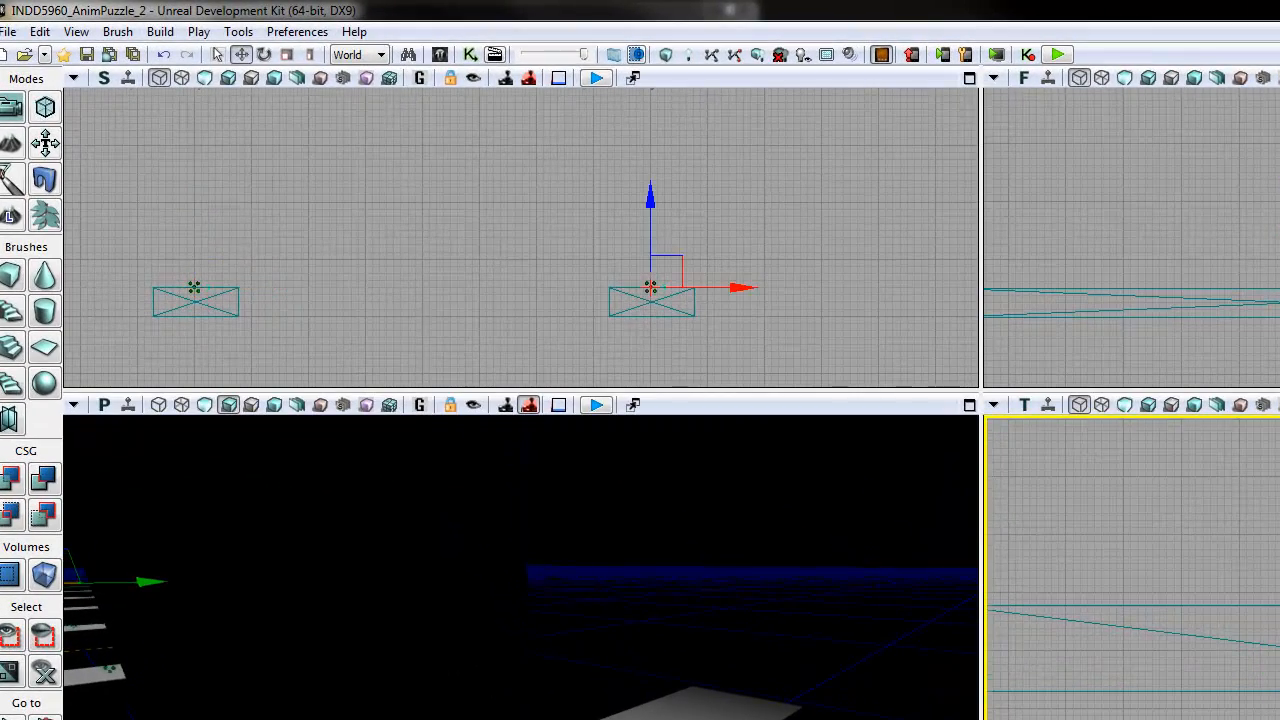
scroll(1225, 670, down, 3)
drag(1240, 480, 1208, 622)
scroll(1240, 704, down, 2)
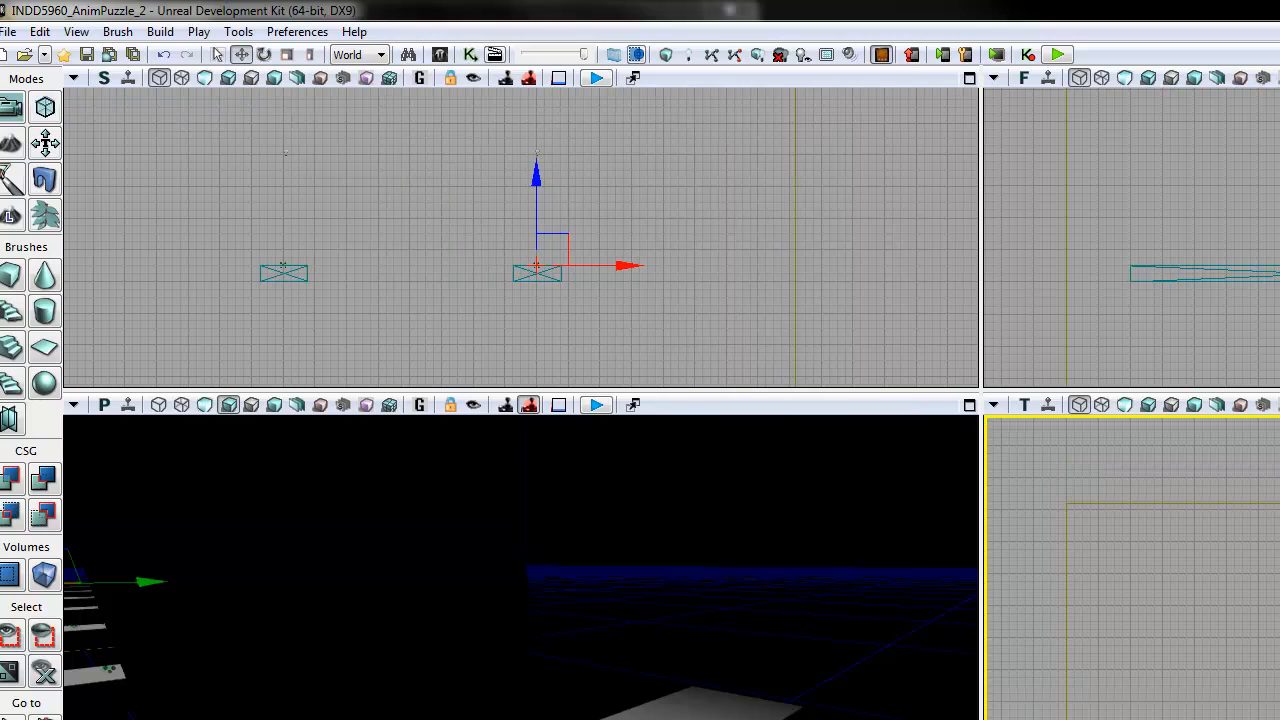
- Turn off Auto Activate for all selected plank emitters and save all levels
key(F4)
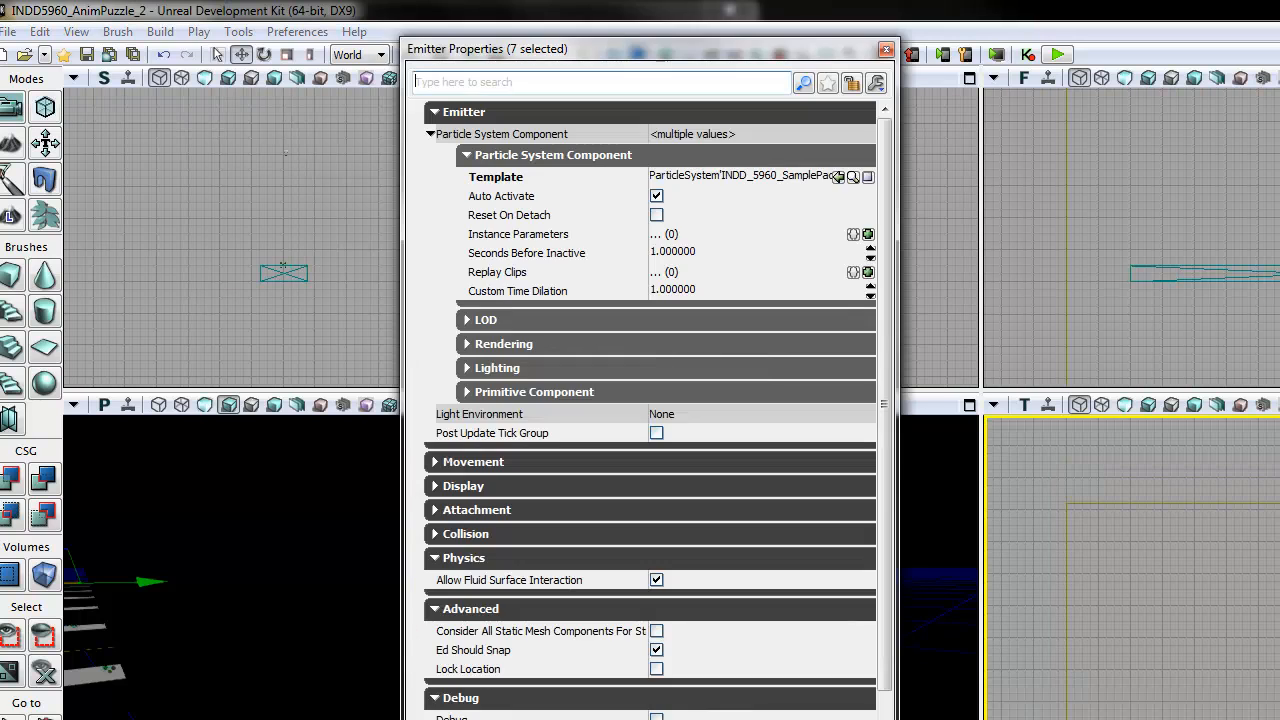
click(658, 198)
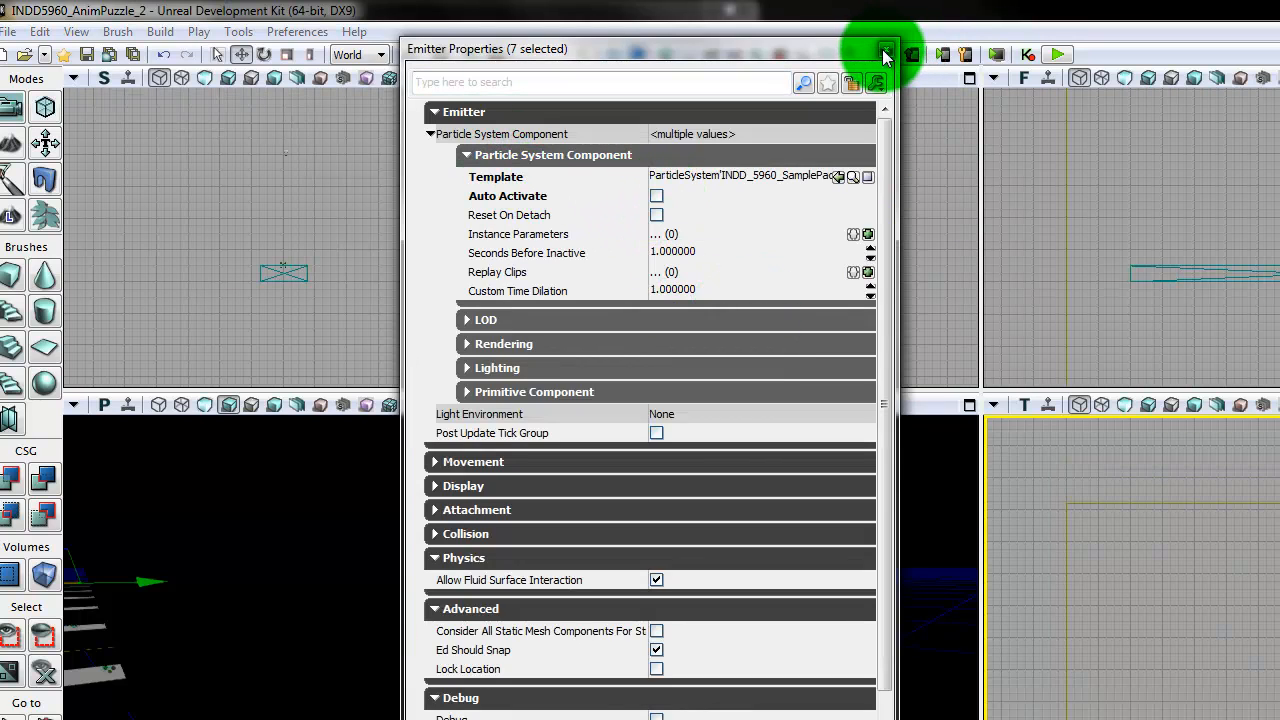
click(884, 55)
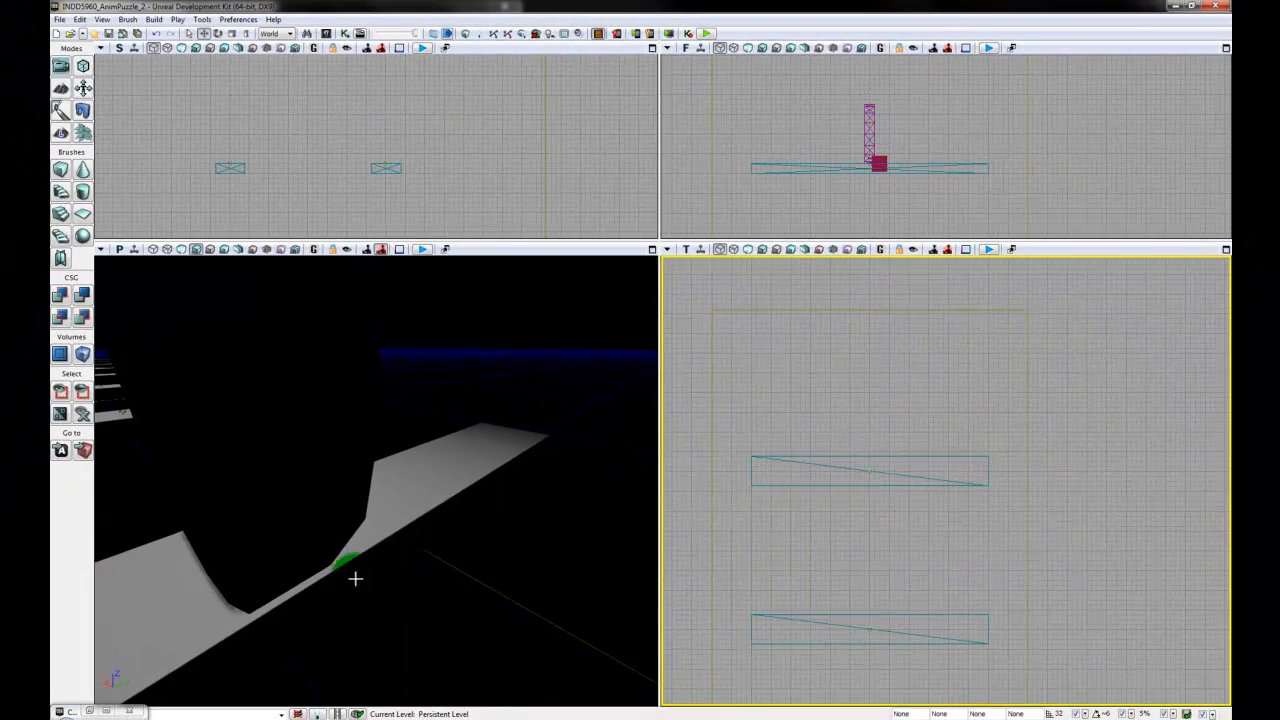
drag(361, 596, 153, 335)
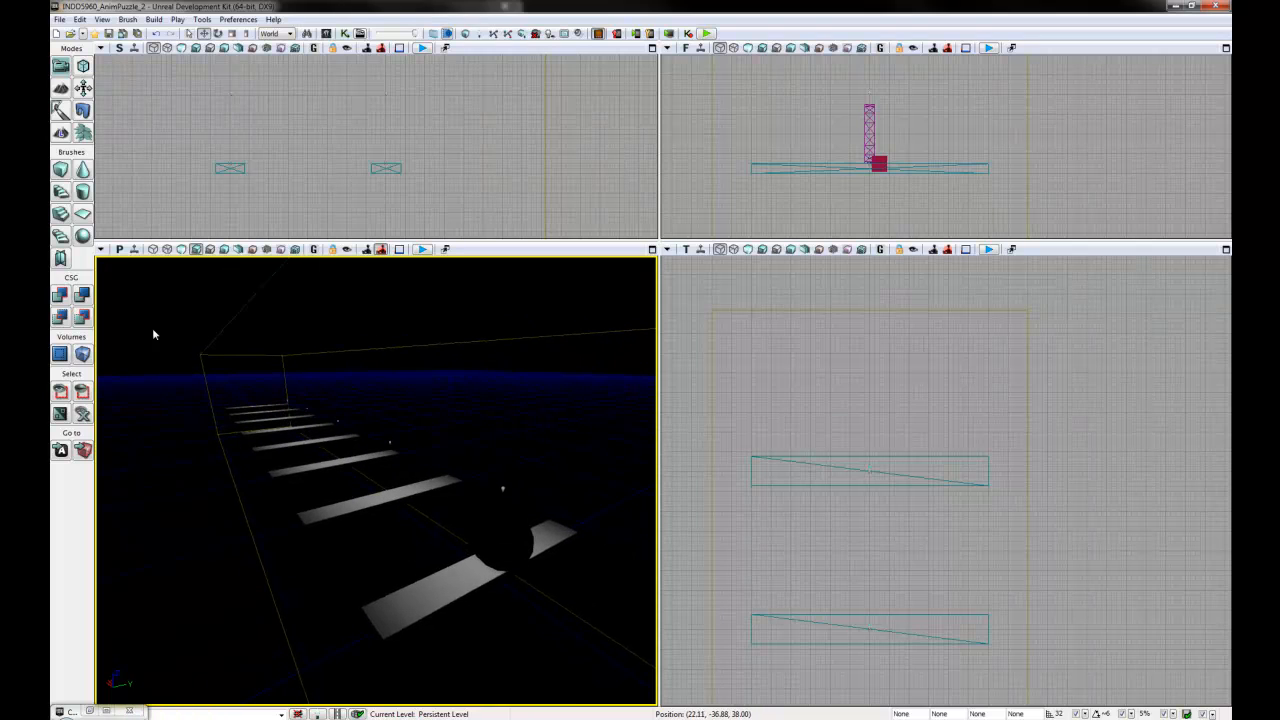
click(138, 35)
- Check the properties of the first plank's emitter, moving it aside to inspect the Auto Activate setting of the emitter overlapping it
drag(942, 600, 913, 350)
drag(909, 642, 903, 490)
scroll(914, 537, up, 5)
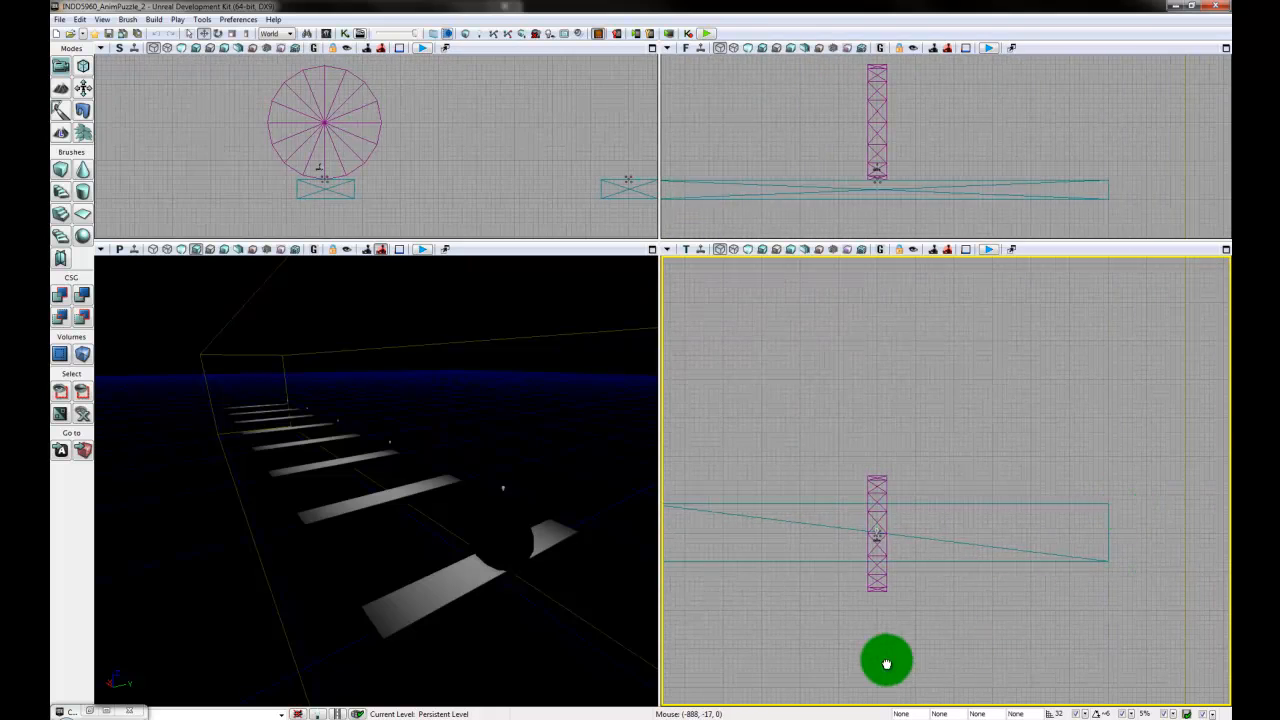
drag(888, 662, 930, 669)
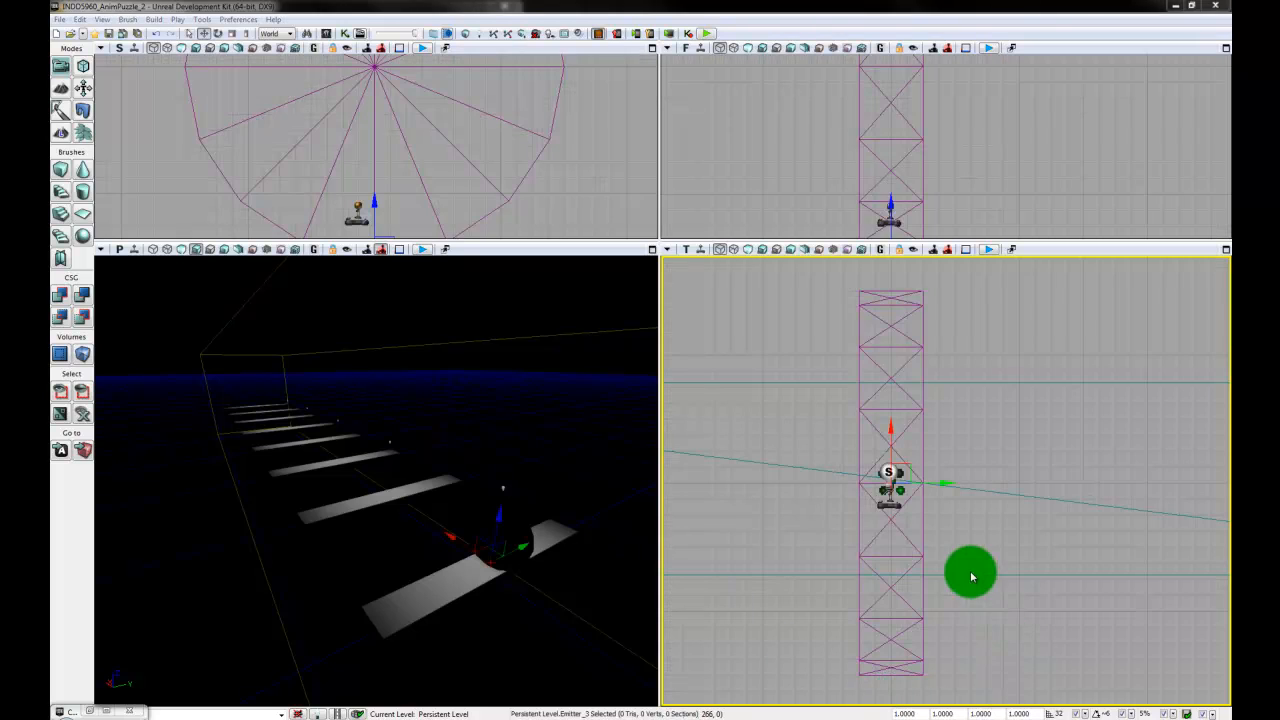
drag(949, 555, 965, 578)
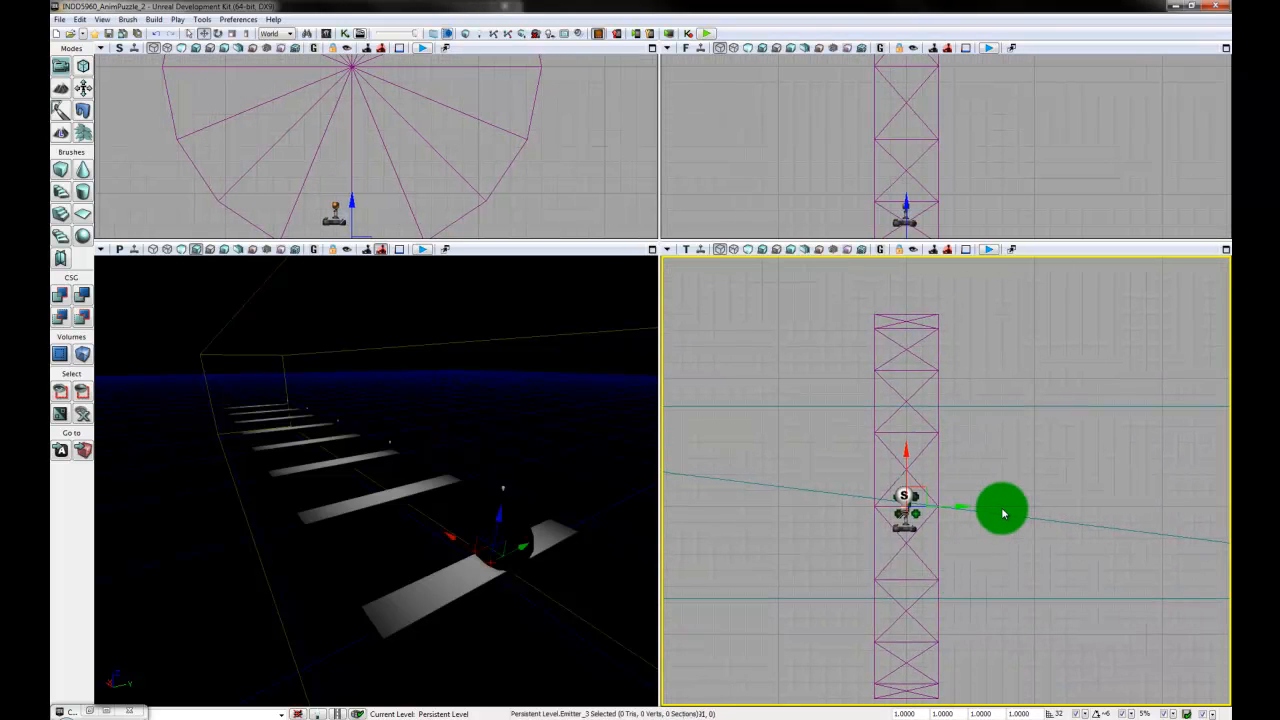
key(F4)
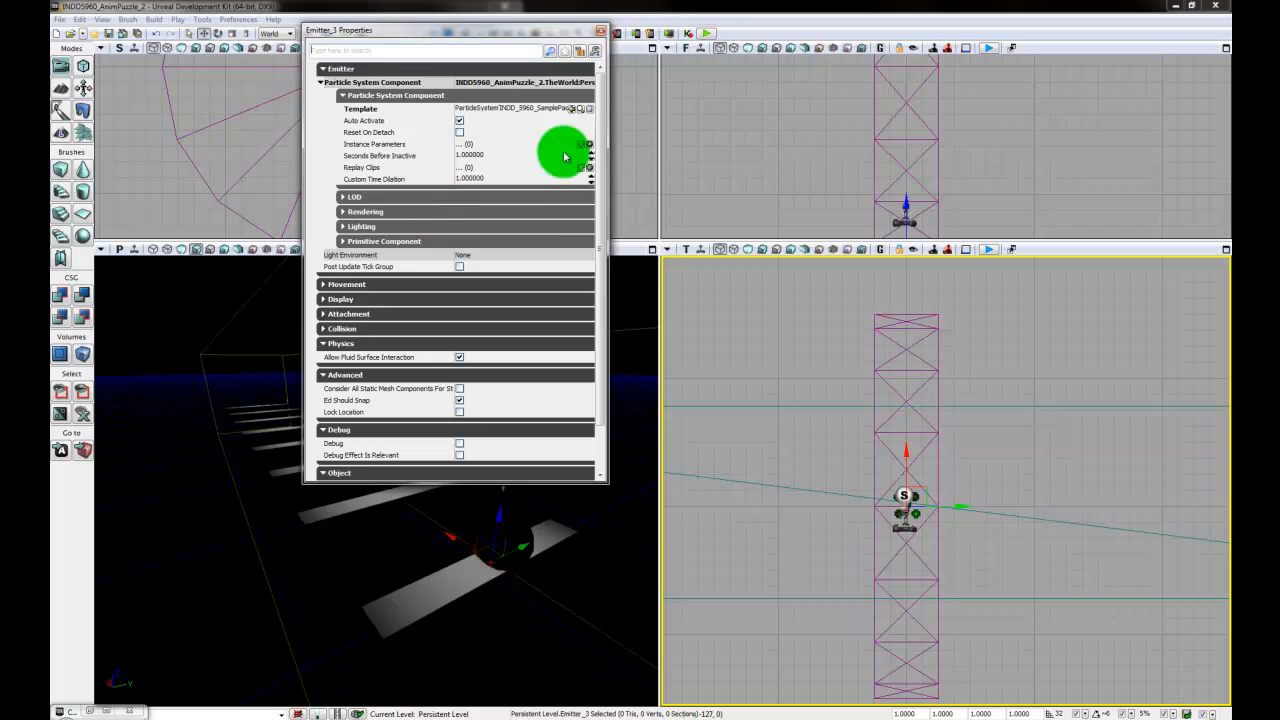
drag(962, 507, 917, 513)
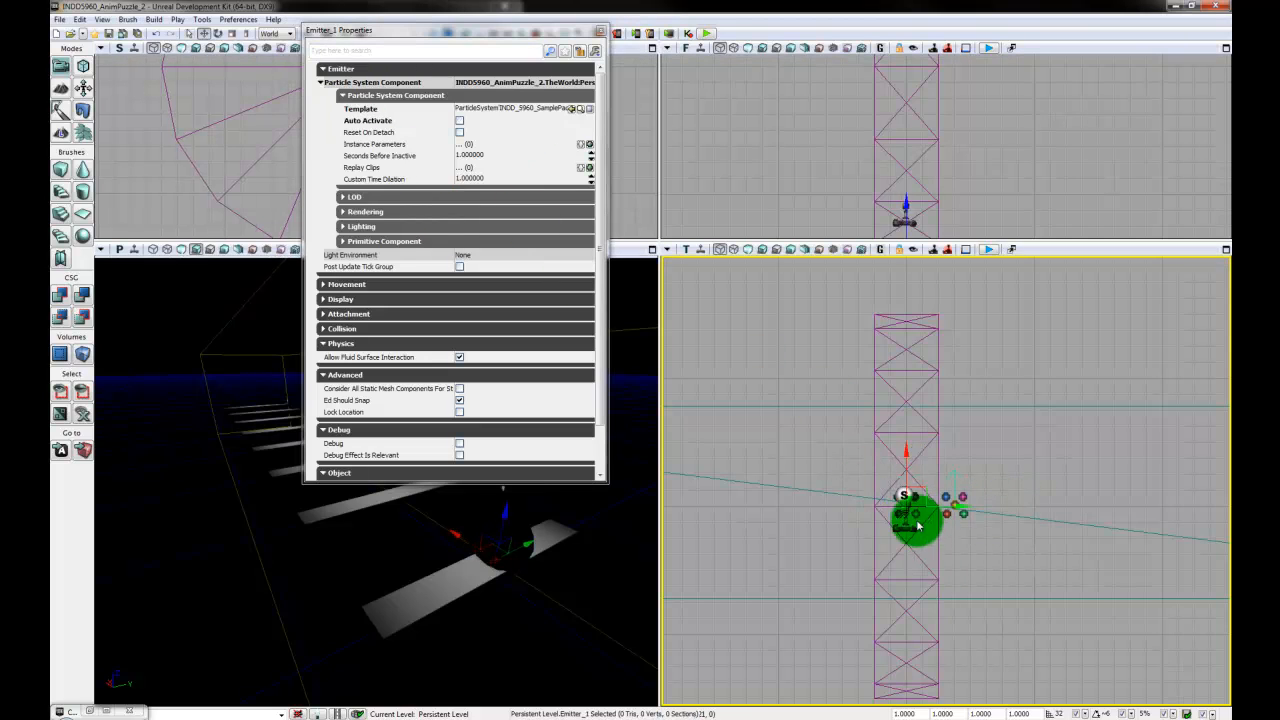
drag(551, 30, 559, 99)
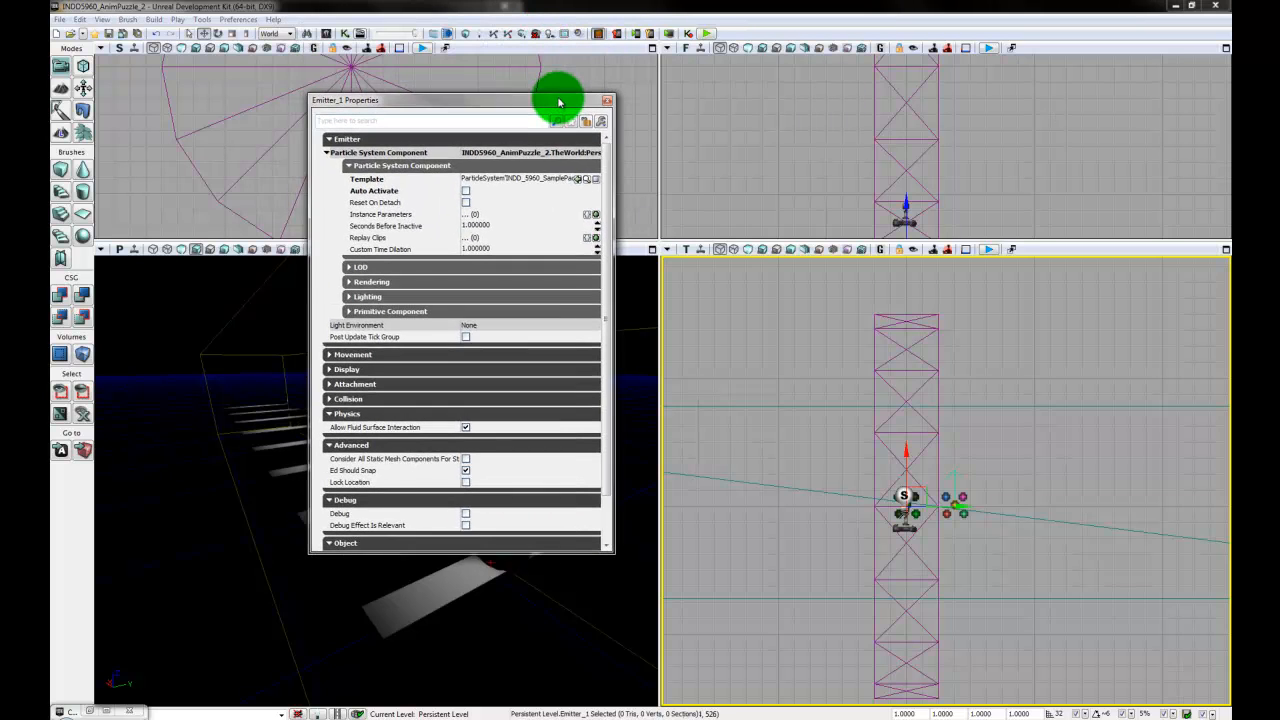
- Open Kismet and check which emitter is linked to the Matinee node's Jump01 group
click(345, 34)
drag(1073, 418, 940, 429)
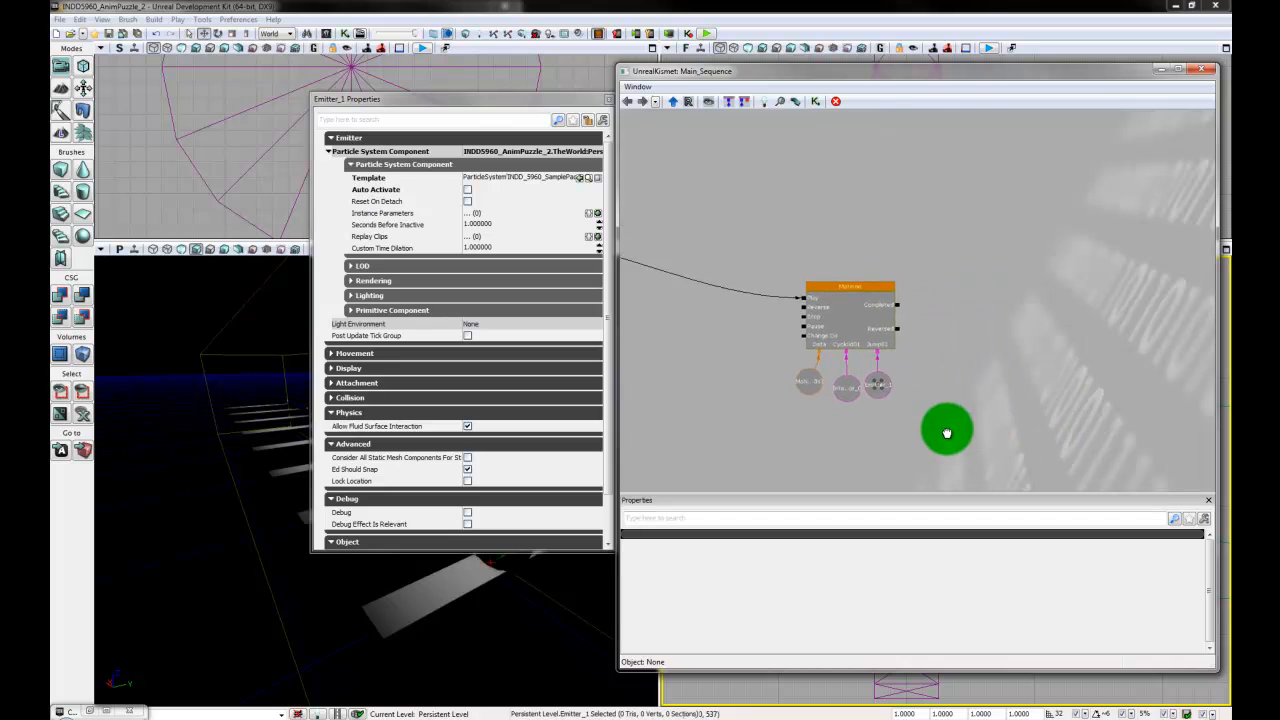
scroll(900, 410, up, 2)
click(839, 363)
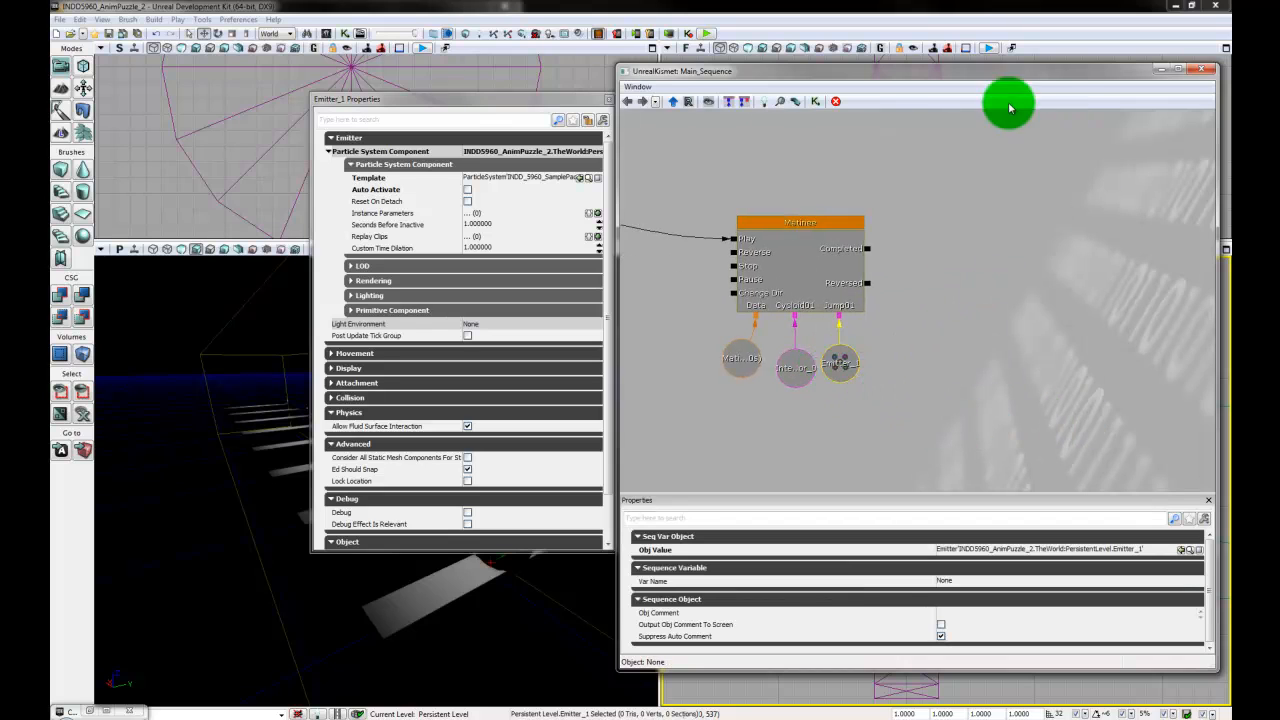
drag(549, 104, 394, 110)
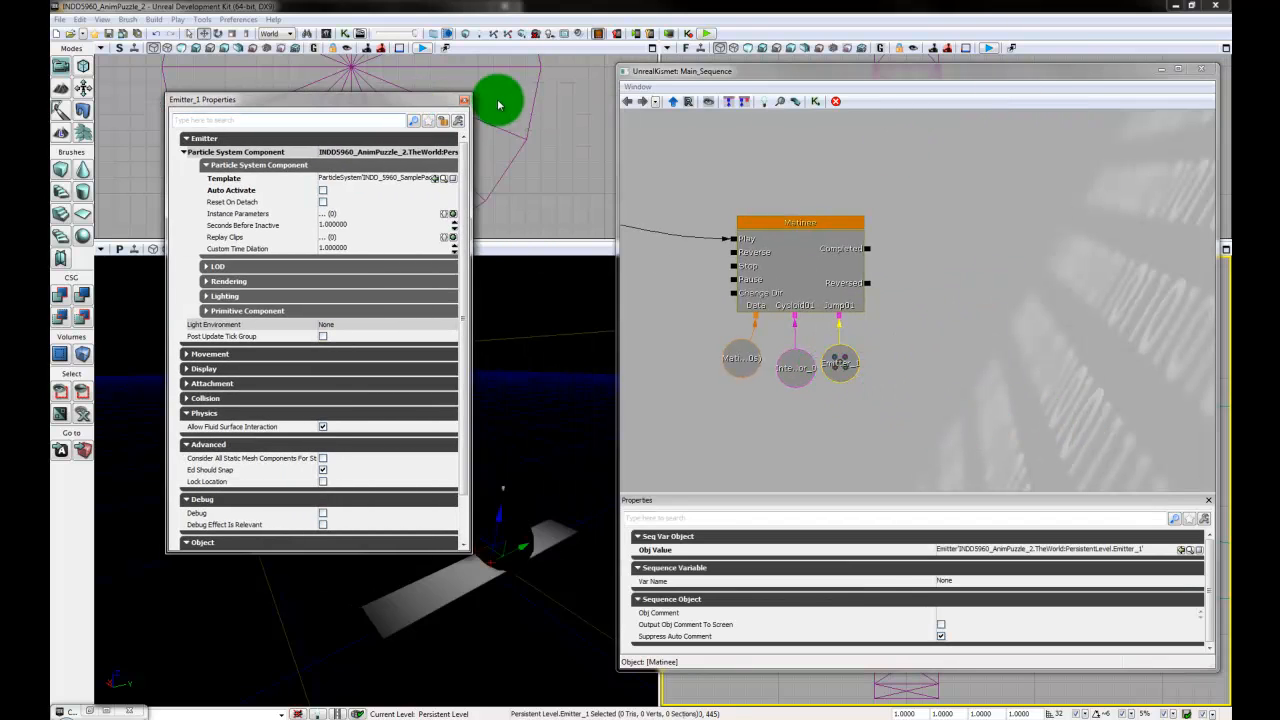
click(463, 101)
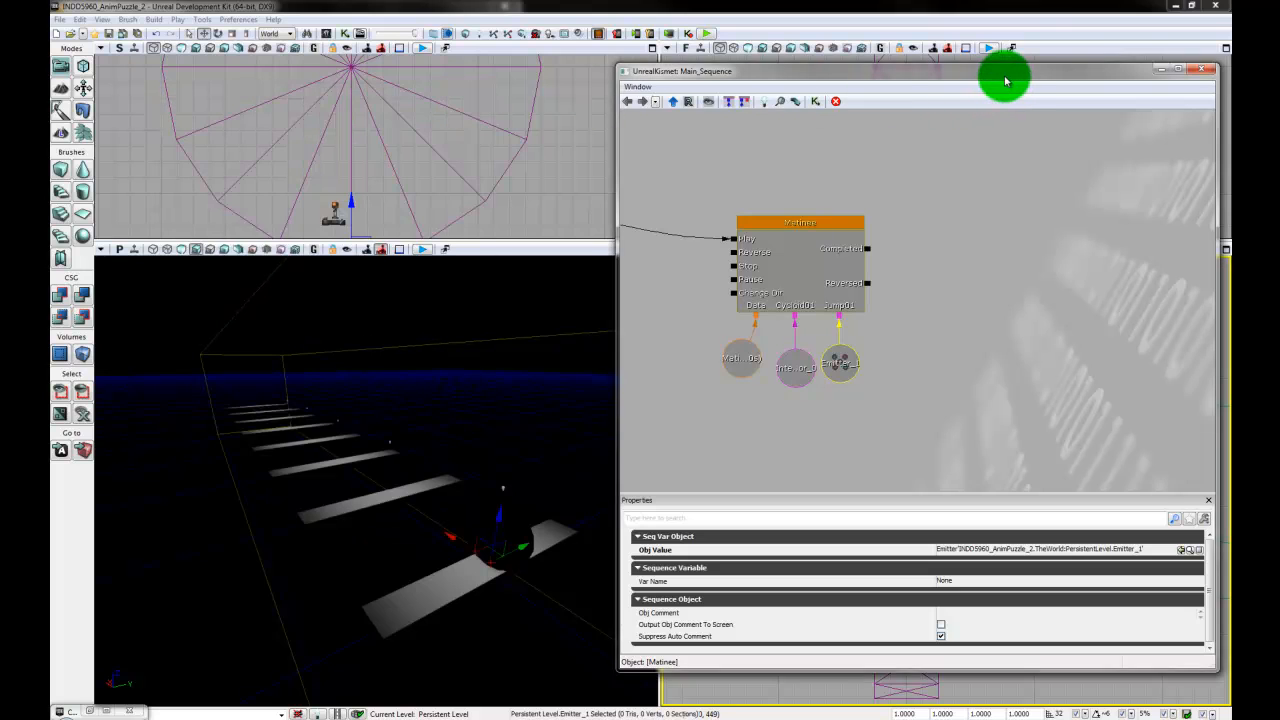
drag(1006, 81, 503, 74)
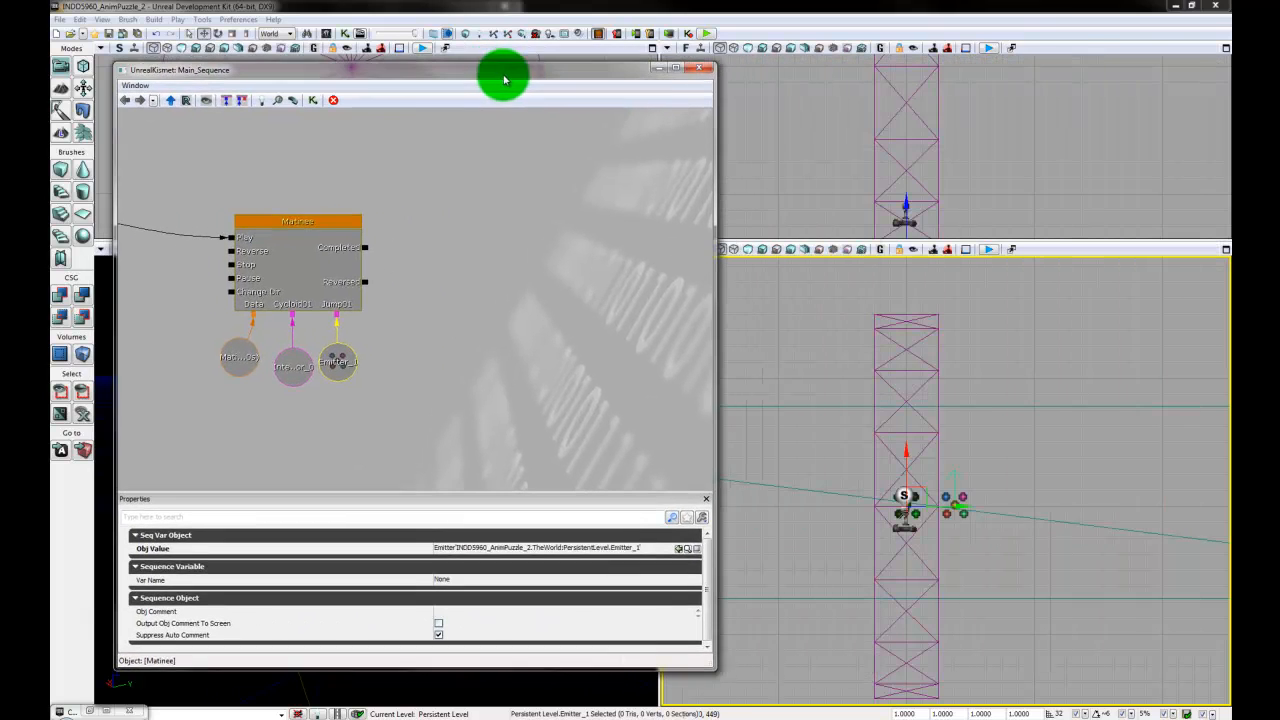
- Check the properties of the emitter that was set aside and move it back onto the disc's centre
click(966, 497)
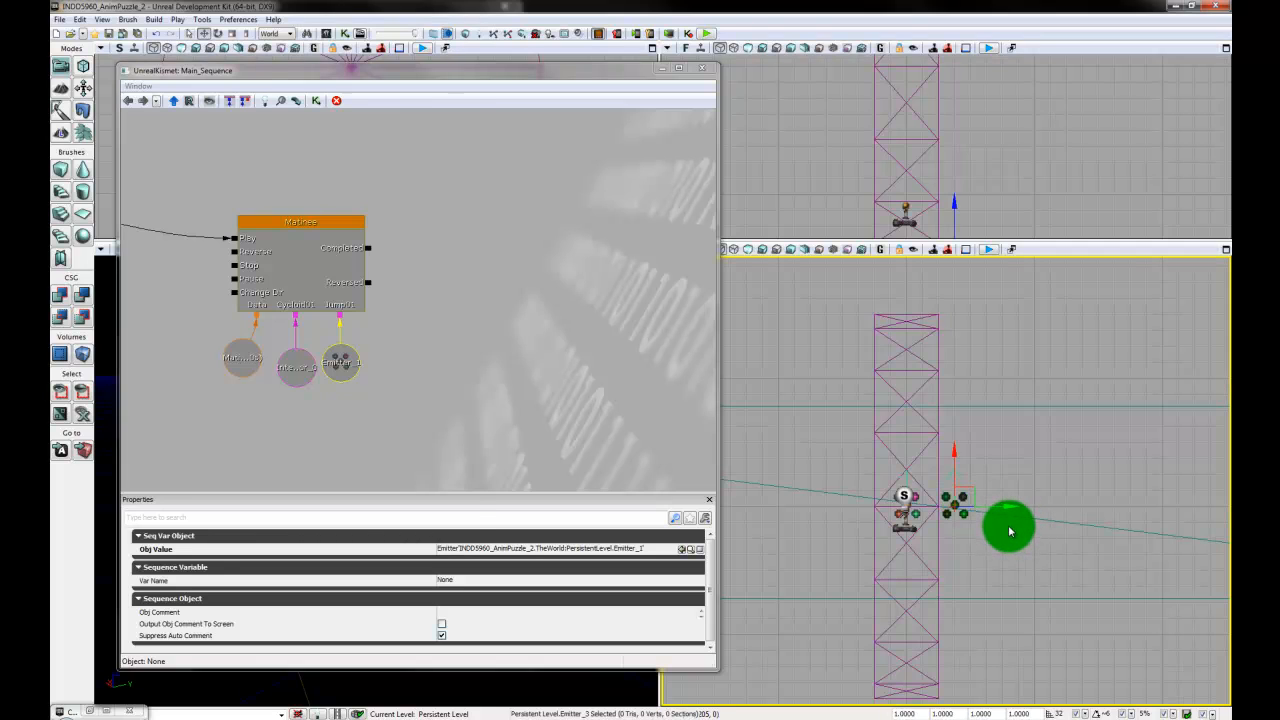
key(F4)
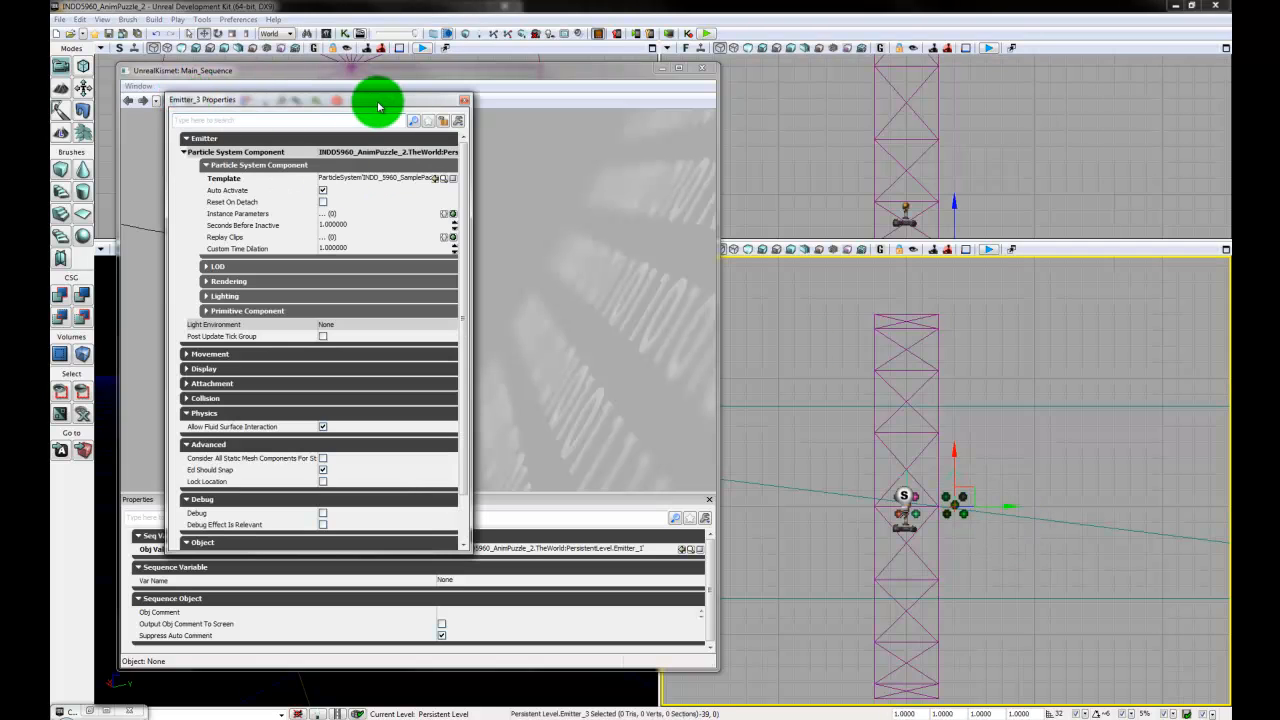
click(464, 99)
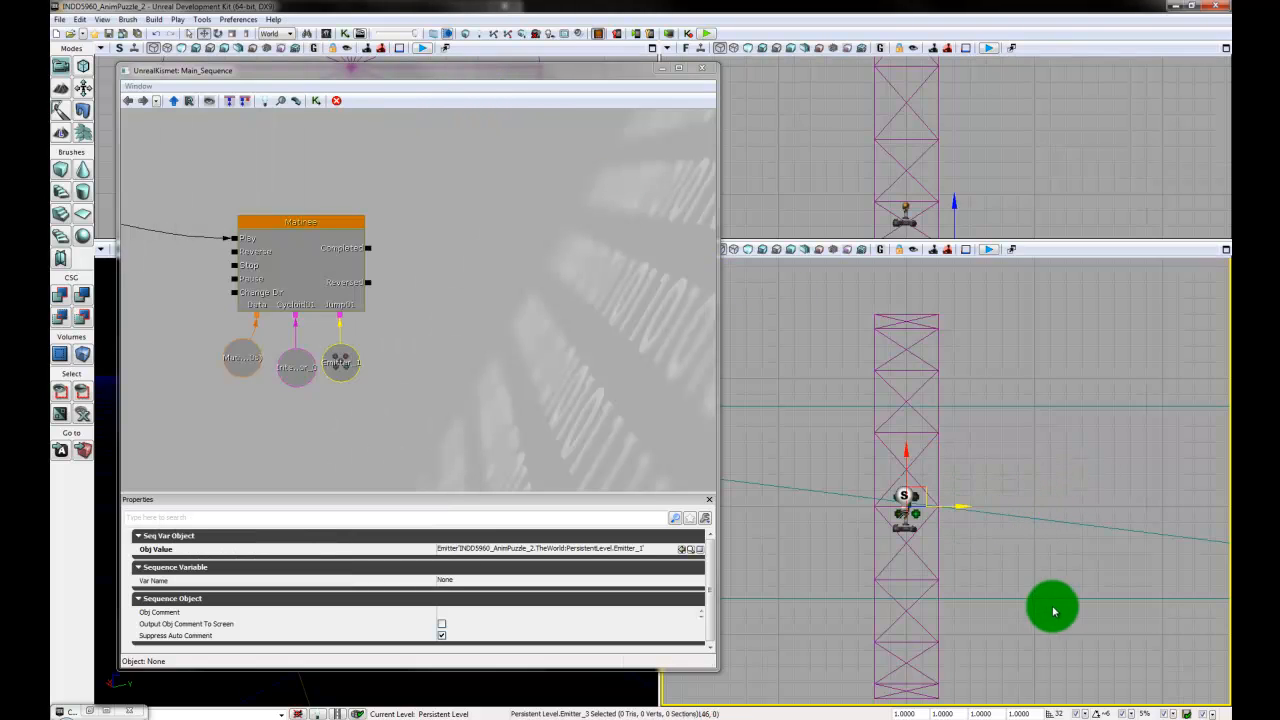
- Open the Matinee sequence from Kismet and add a new particle group named Boom1
click(345, 229)
double_click(345, 229)
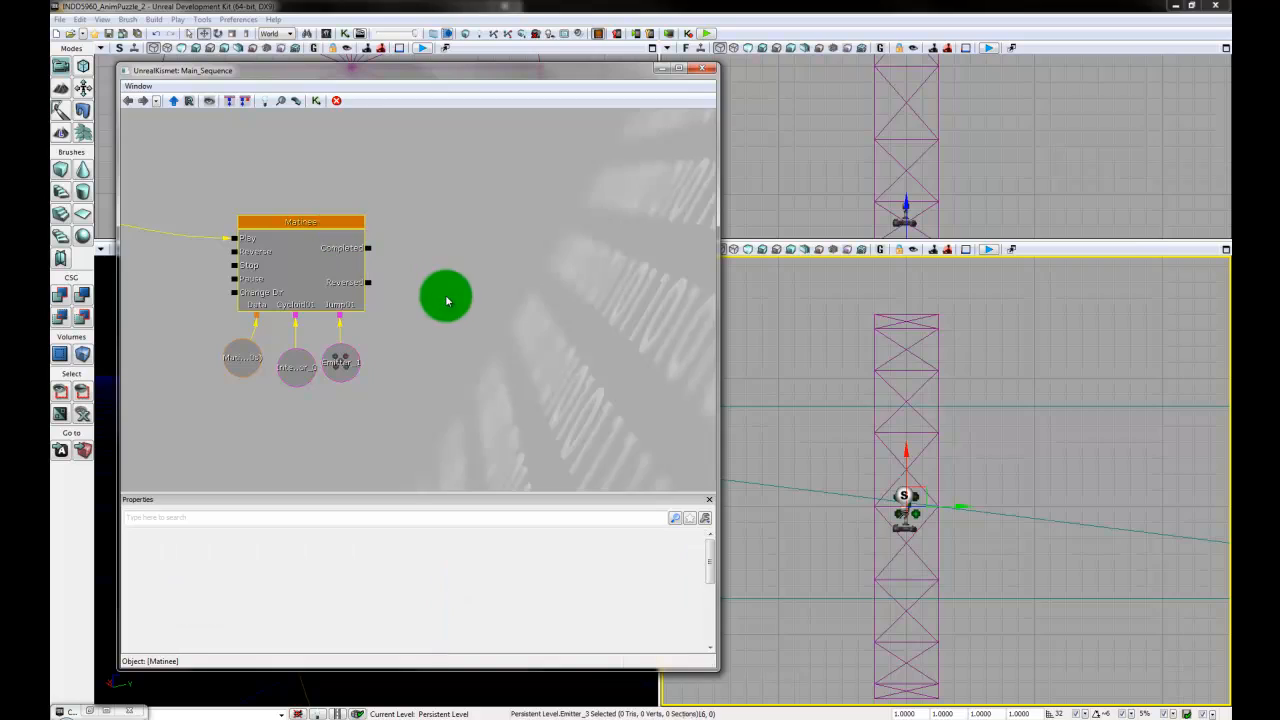
right_click(525, 375)
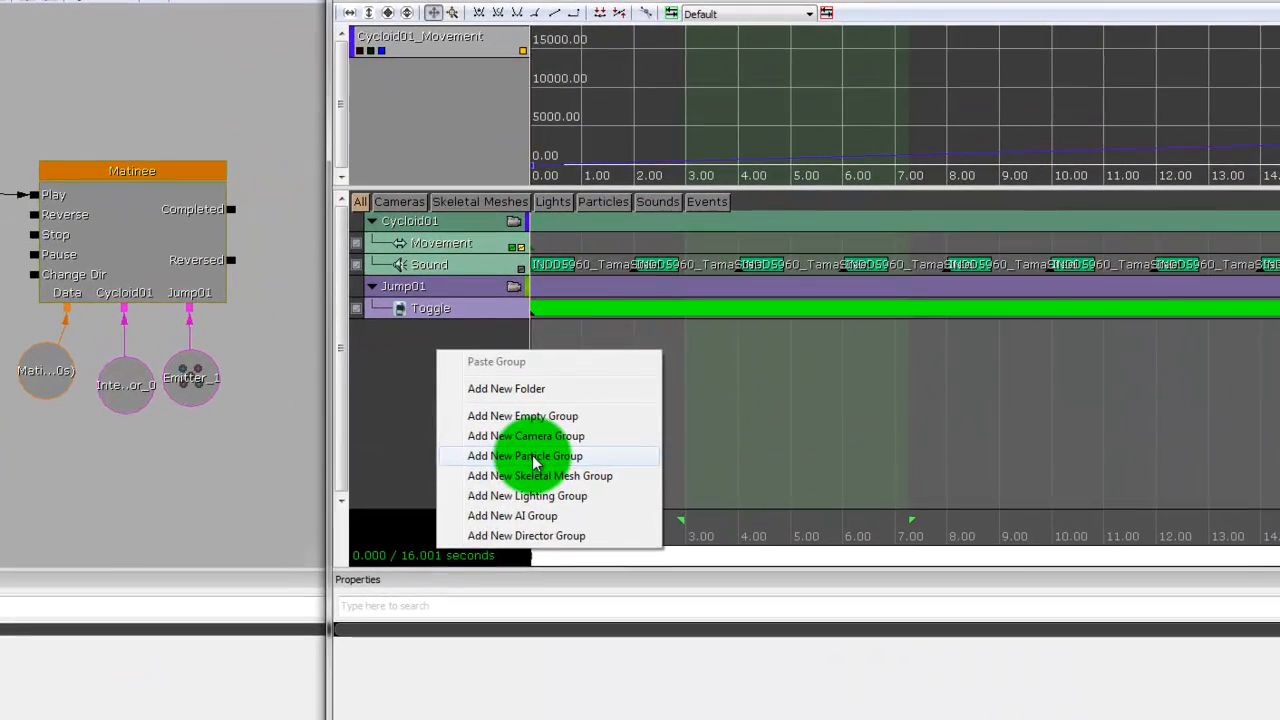
click(551, 424)
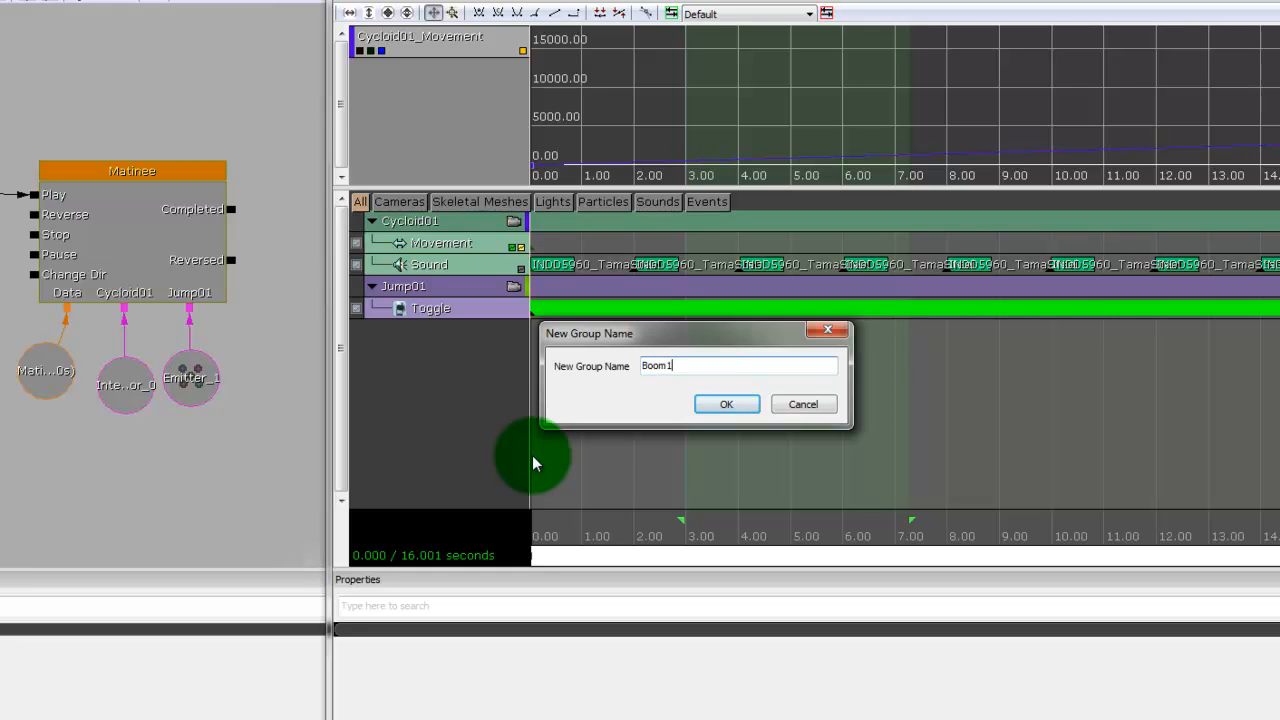
text(Boom1)
key(Return)
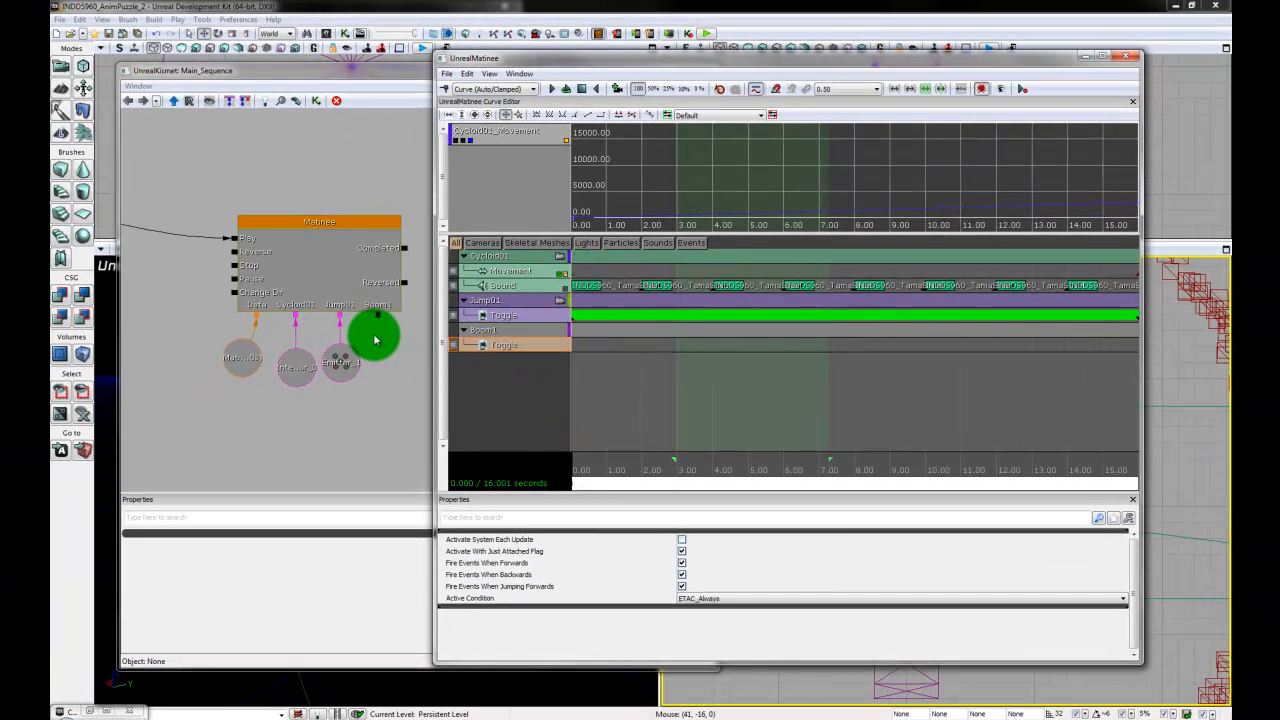
- Narrow the Matinee window to uncover the viewport and move Emitter_1 aside from the emitter it overlaps on the first plank
drag(1141, 184, 868, 189)
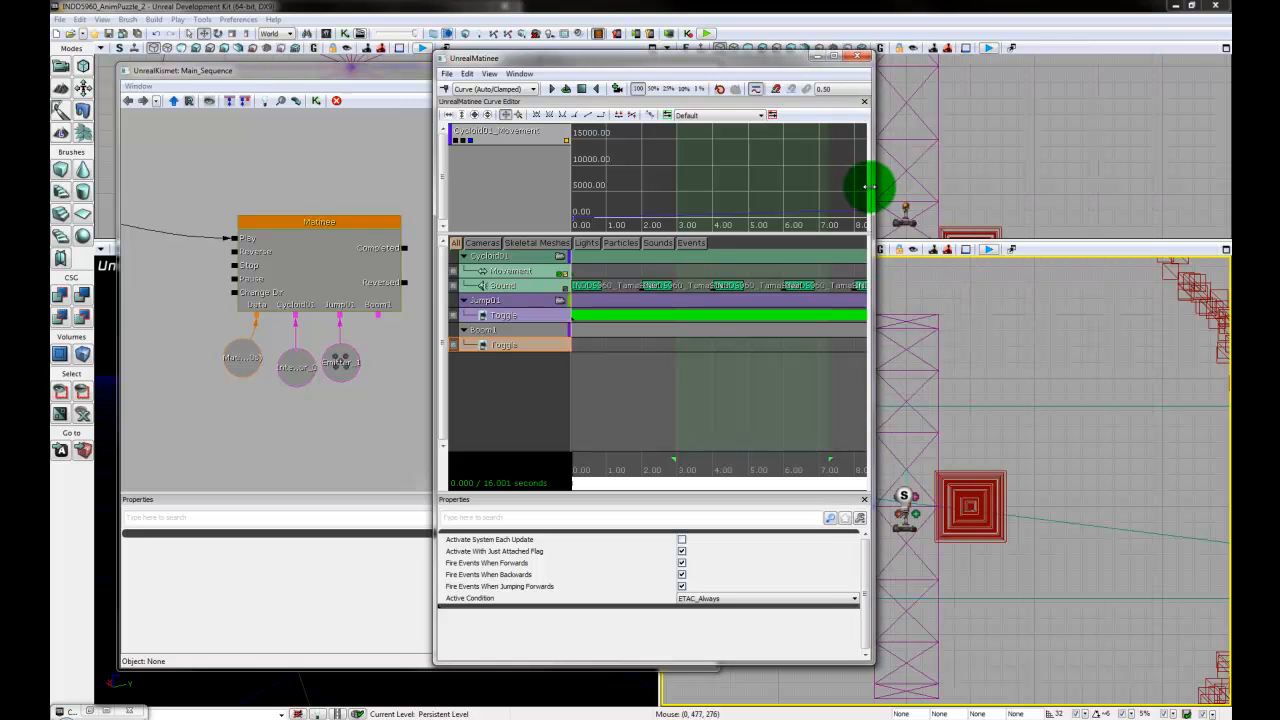
click(912, 515)
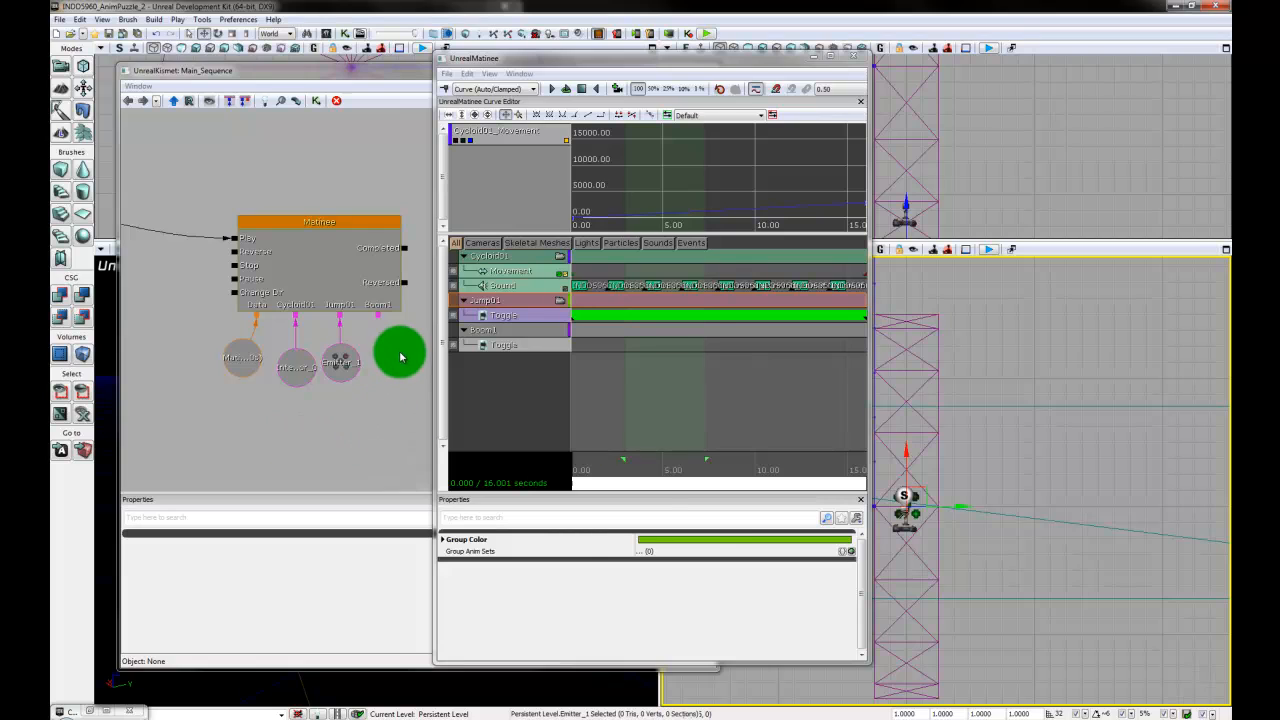
right_click(400, 357)
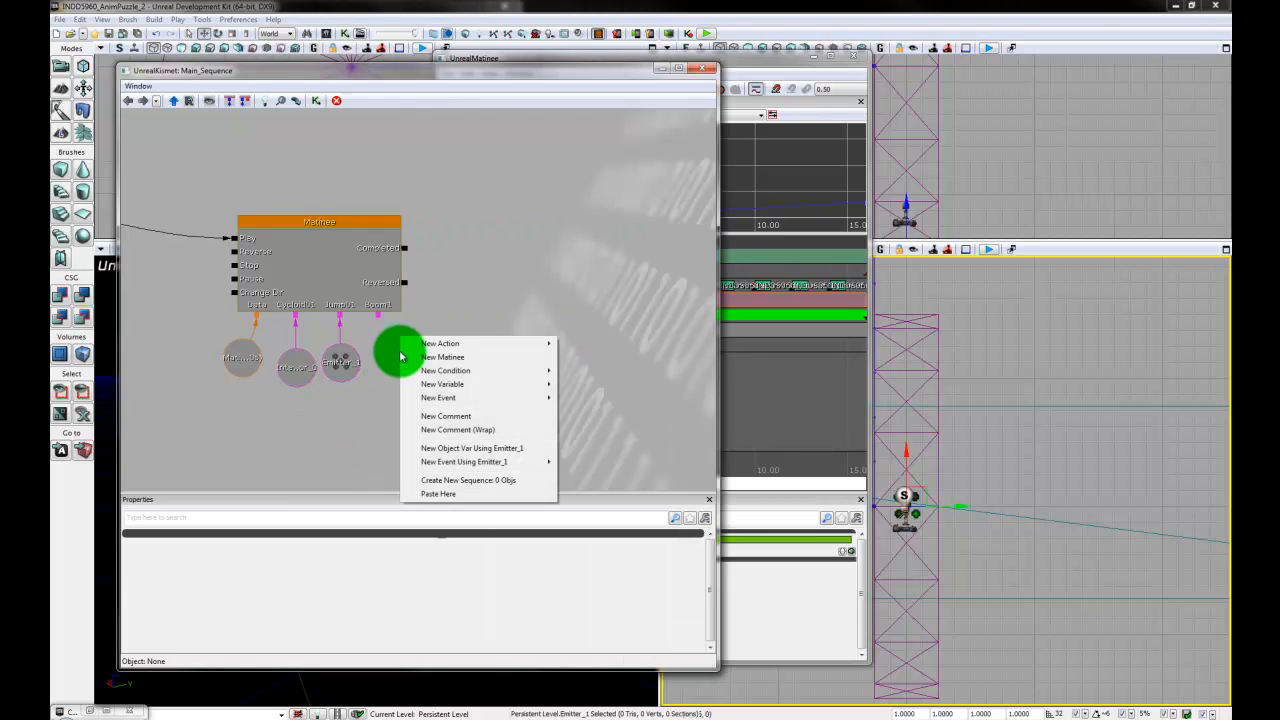
click(965, 515)
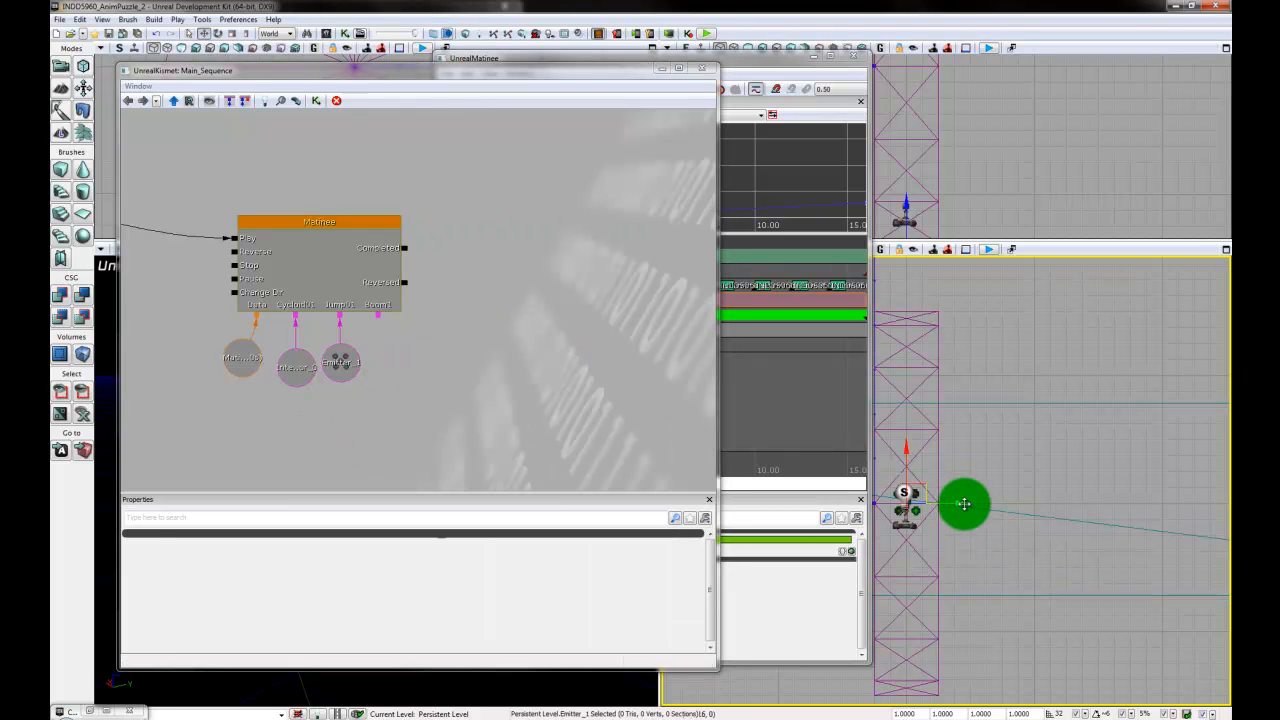
drag(965, 504, 1020, 503)
- Link Emitter_3 to the Matinee node's Boom1 group as an object variable and move Emitter_1 back onto the disc's centre
click(917, 509)
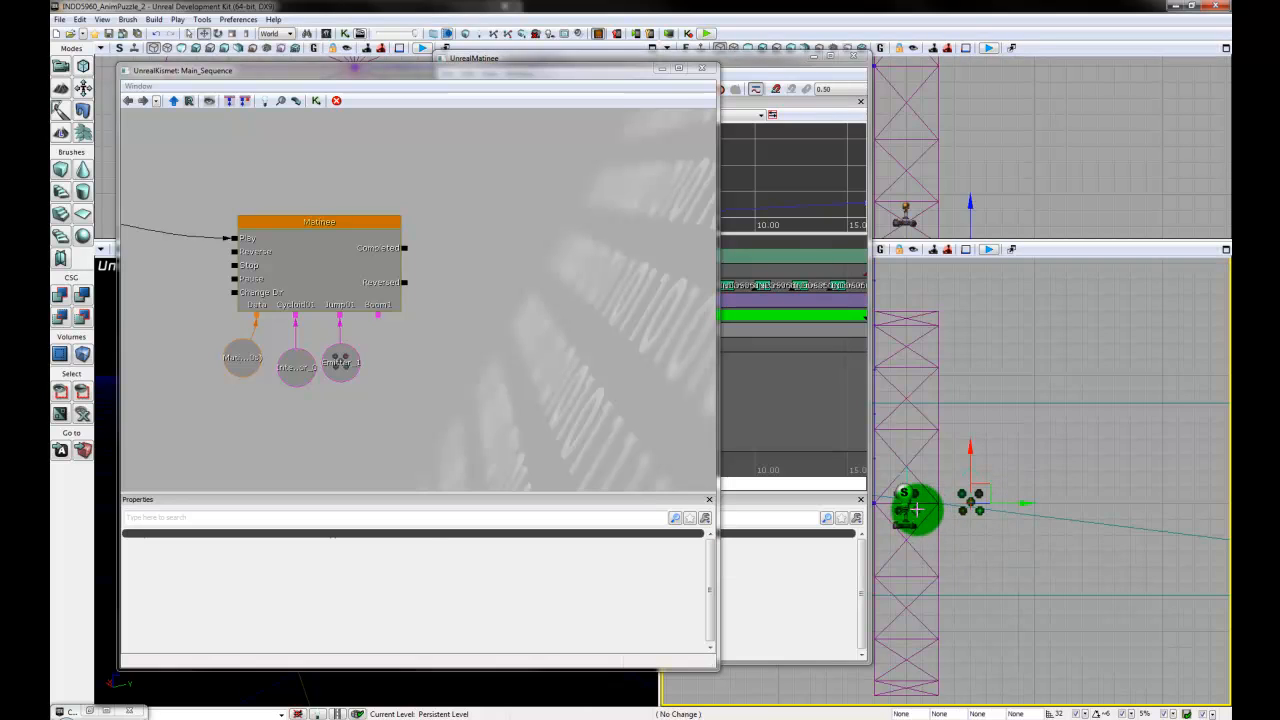
drag(917, 509, 930, 514)
click(916, 510)
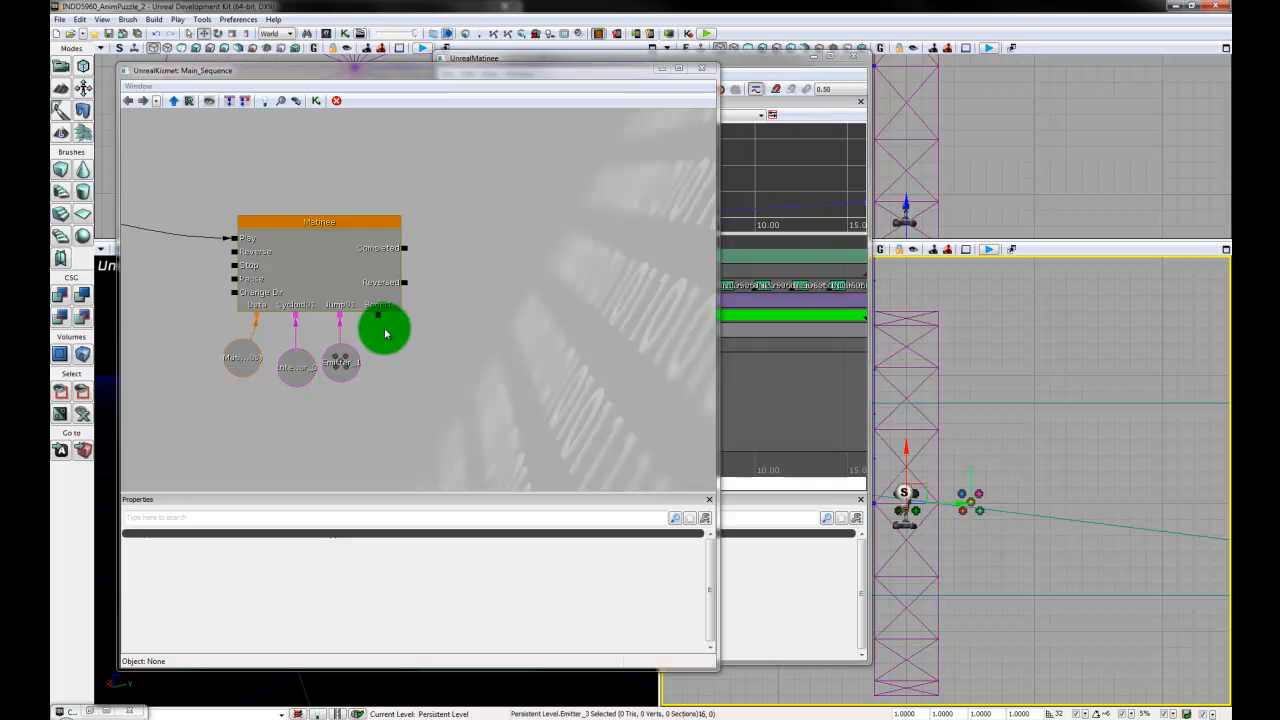
right_click(379, 318)
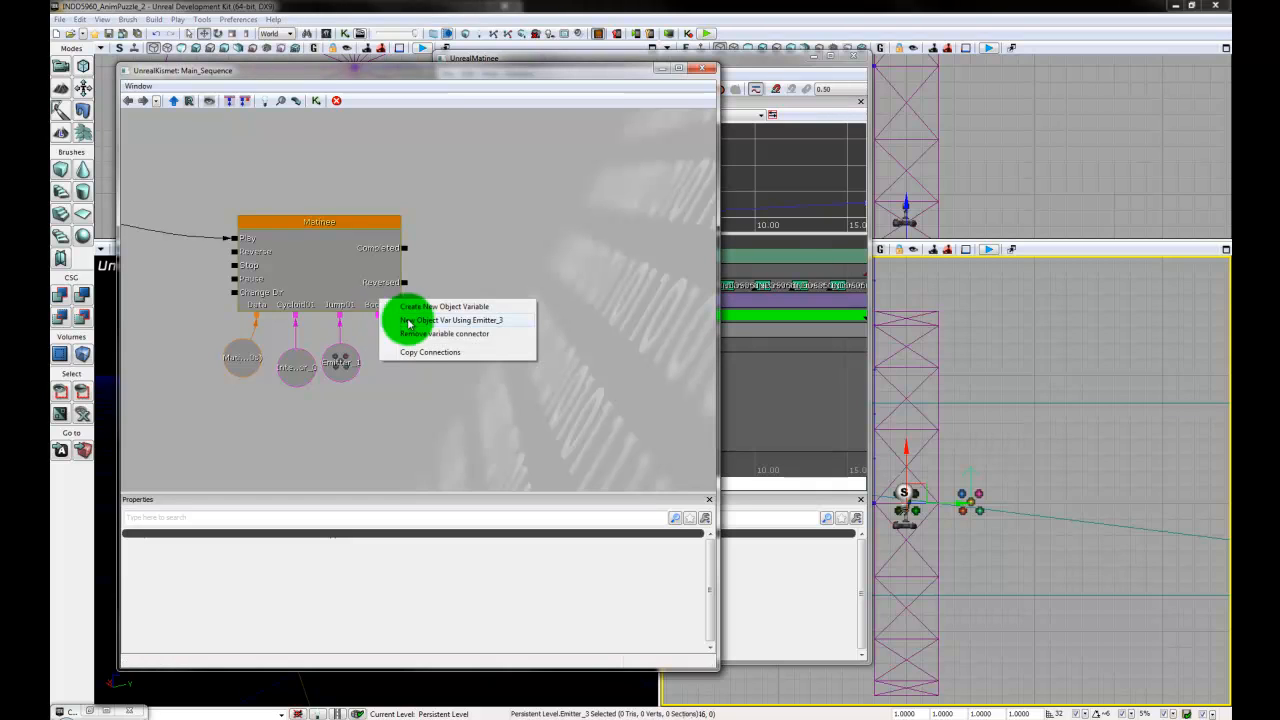
click(486, 325)
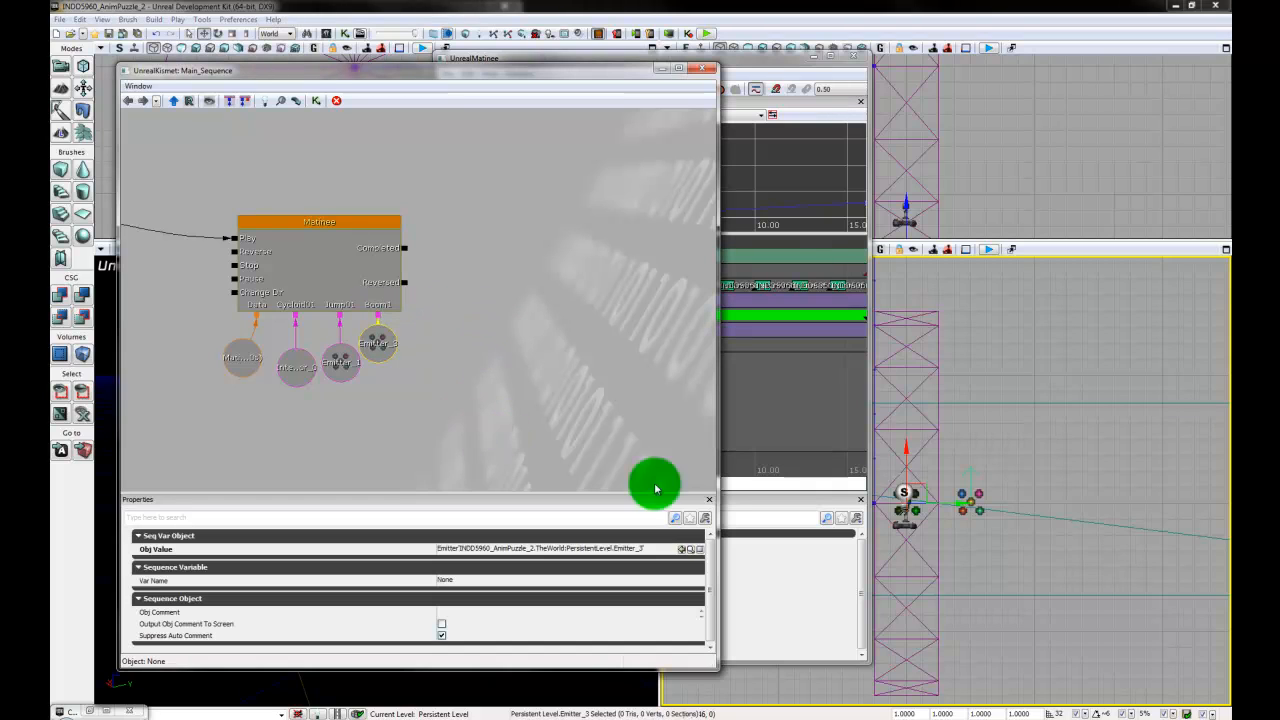
click(975, 491)
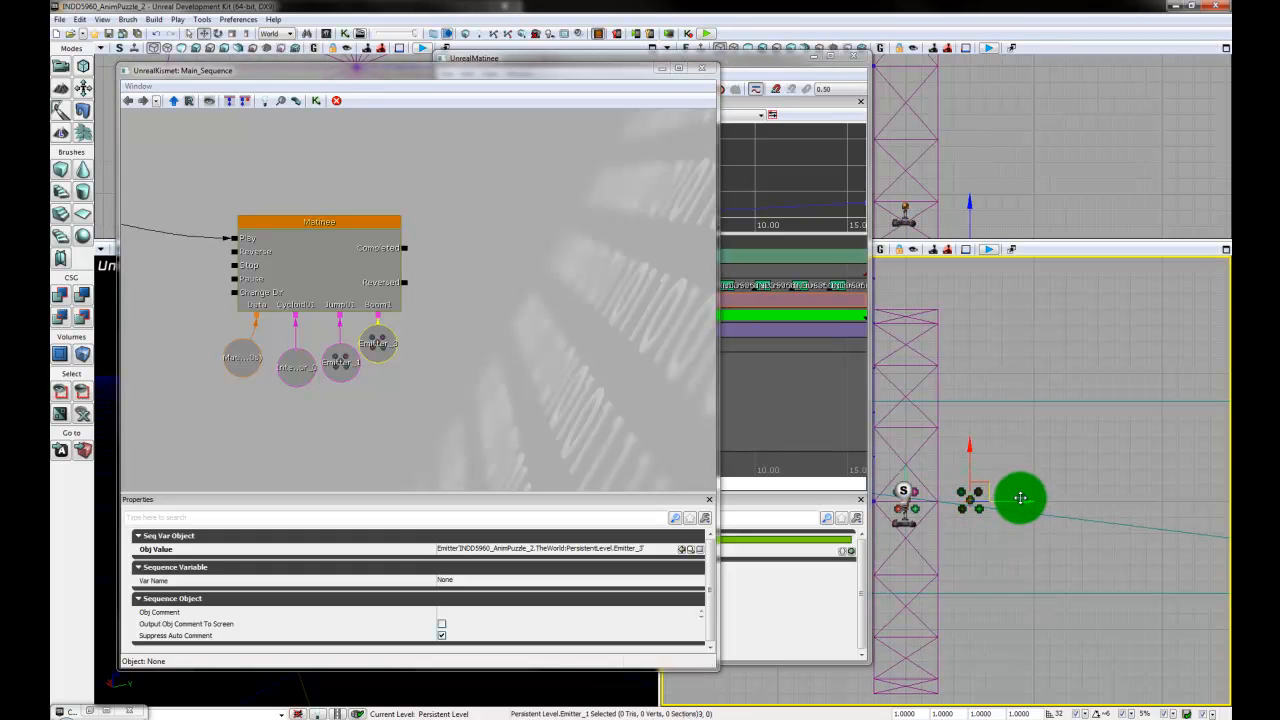
drag(1016, 500, 368, 330)
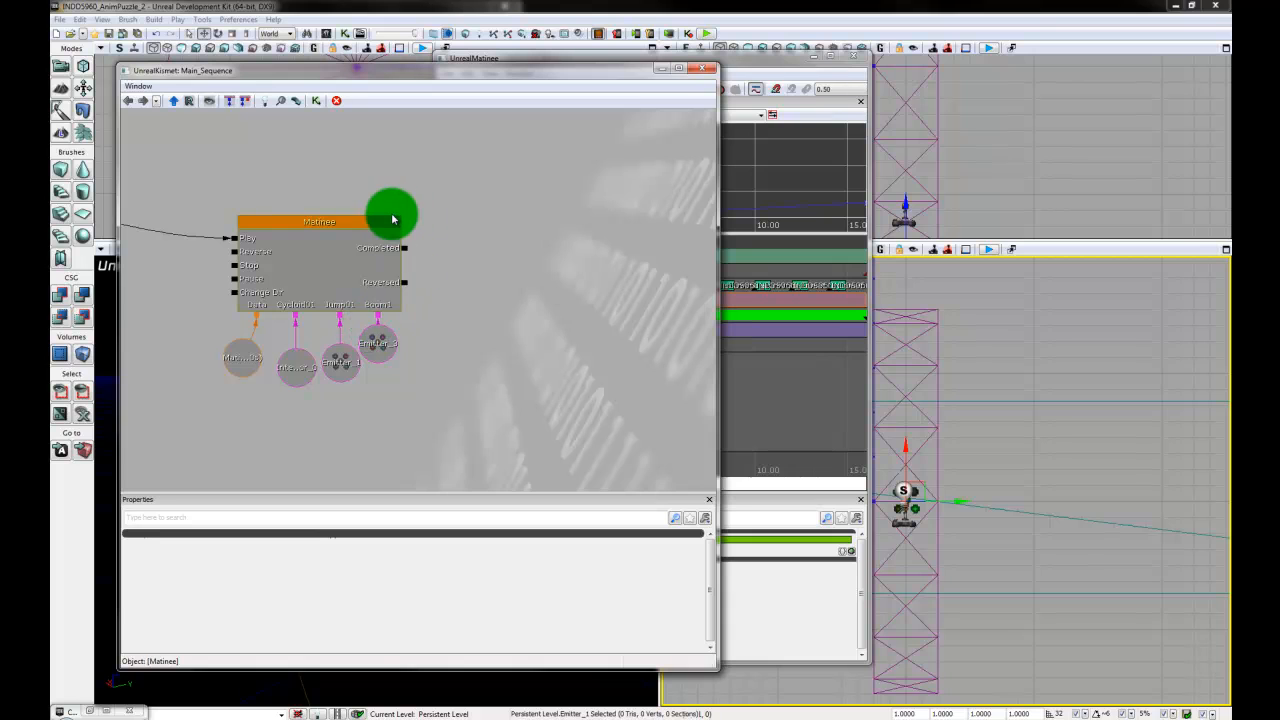
- Bring Matinee forward, widen its window to show the whole timeline, and select the Boom1 group's Toggle track
mouse_move(757, 63)
mouse_down()
mouse_move(794, 58)
mouse_move(757, 63)
mouse_up()
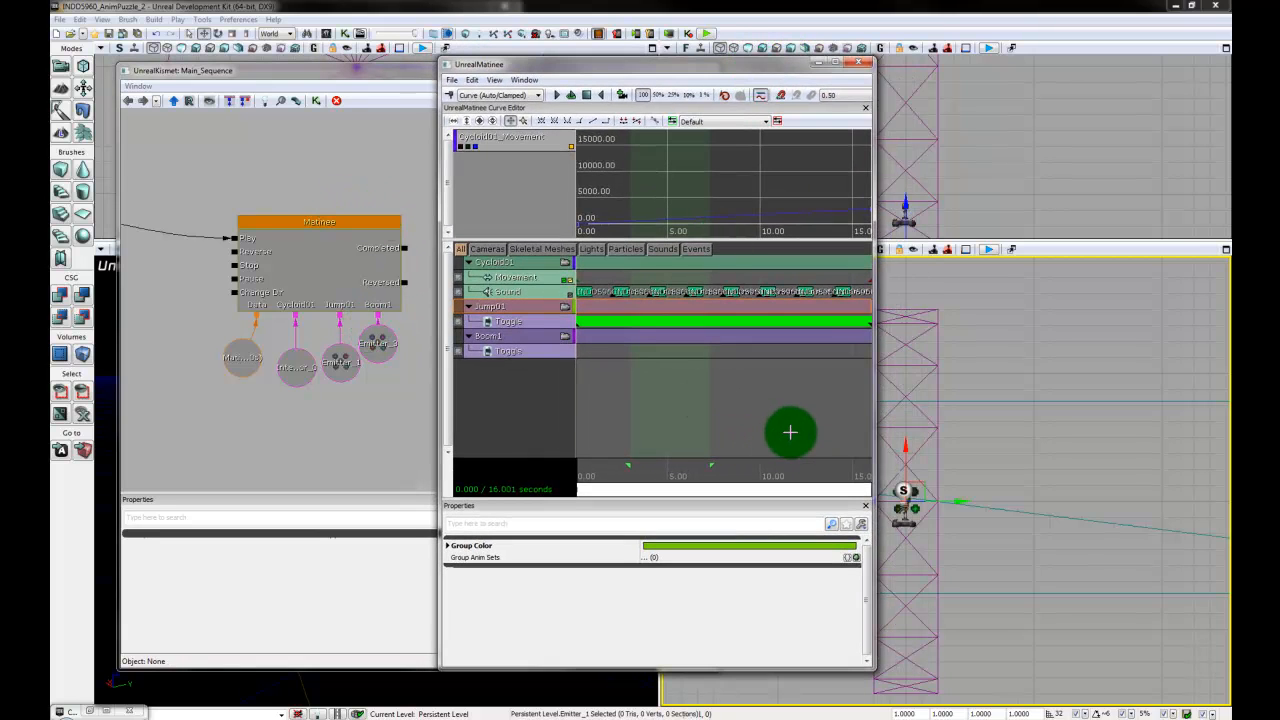
scroll(805, 407, down, 5)
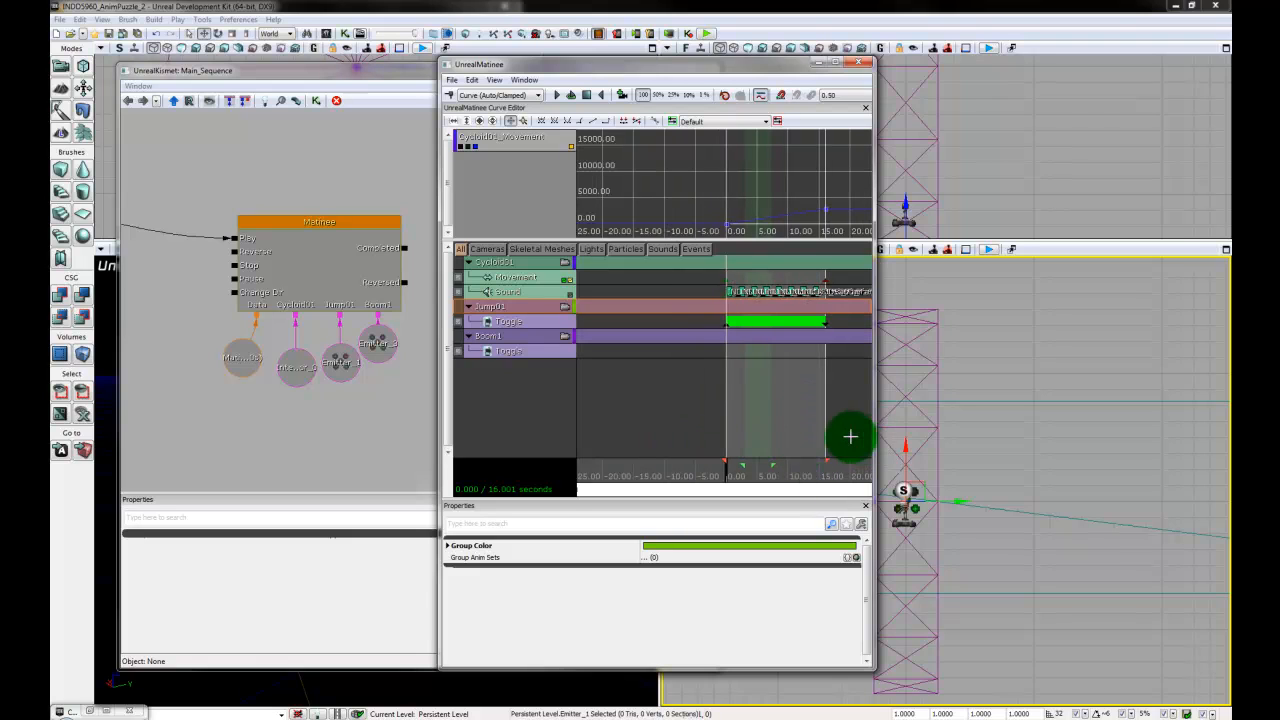
drag(438, 449, 222, 449)
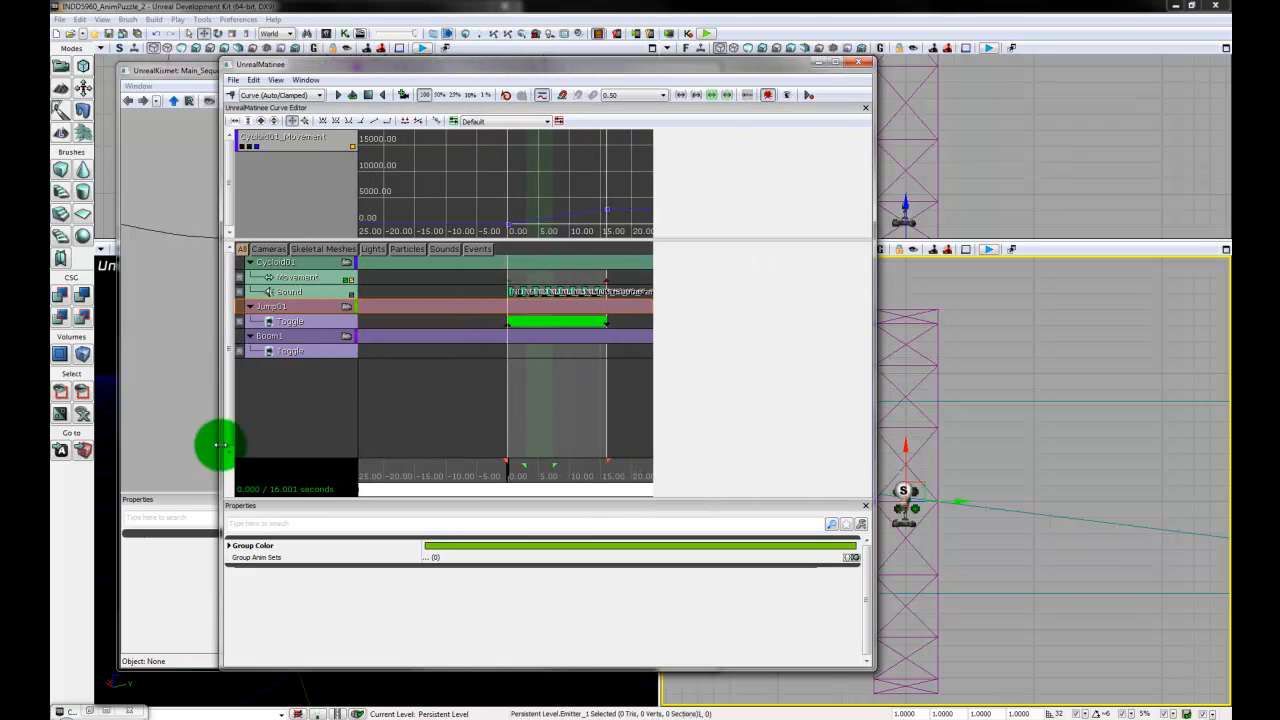
drag(873, 444, 1166, 455)
drag(937, 413, 1157, 417)
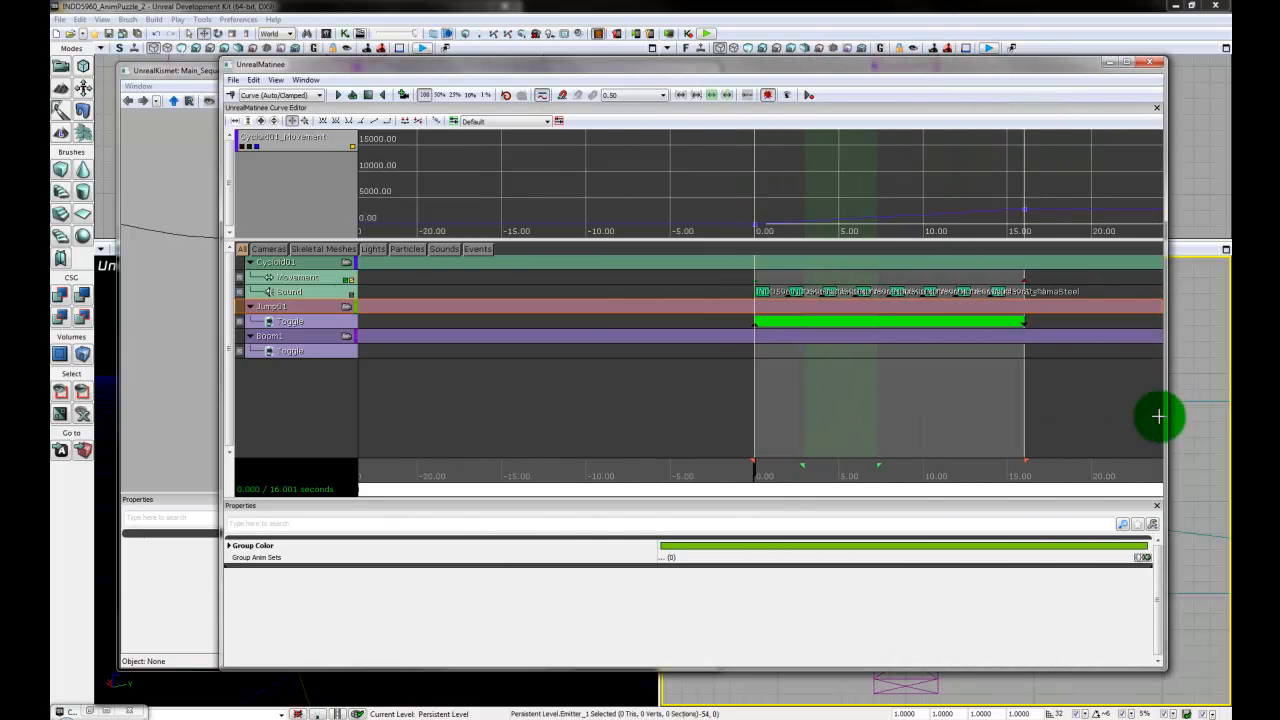
drag(648, 494, 1063, 500)
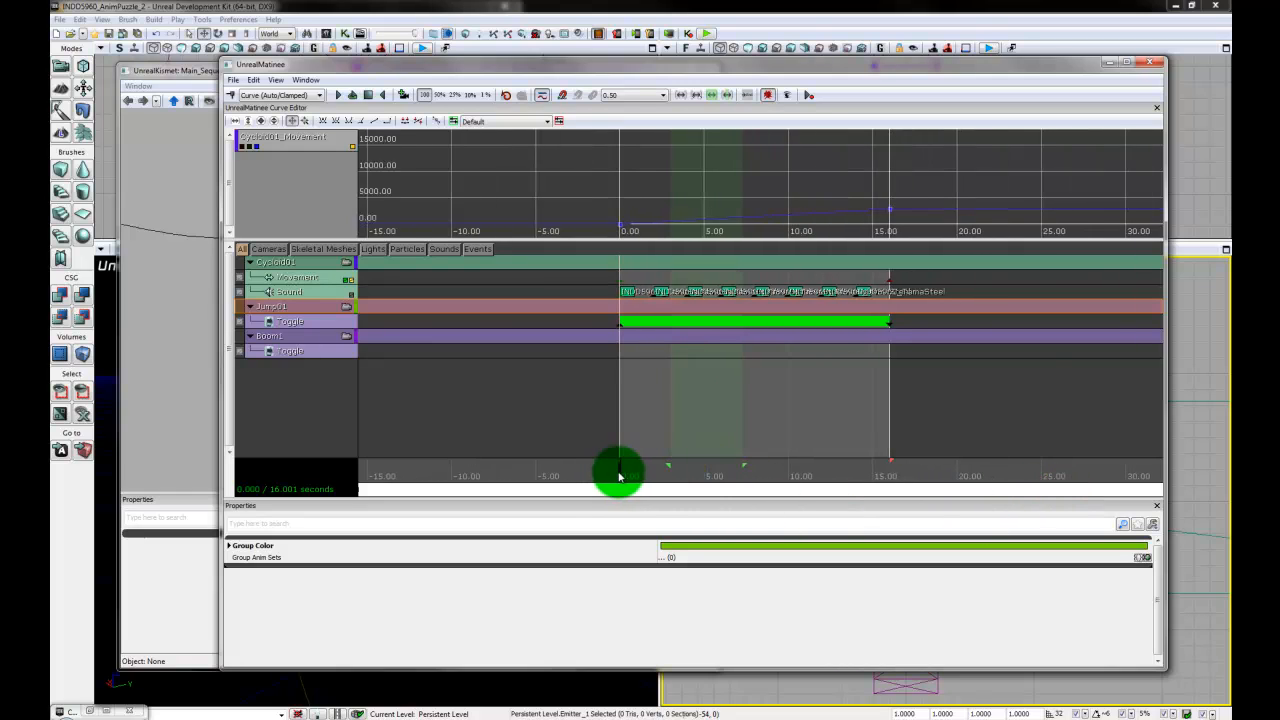
click(318, 353)
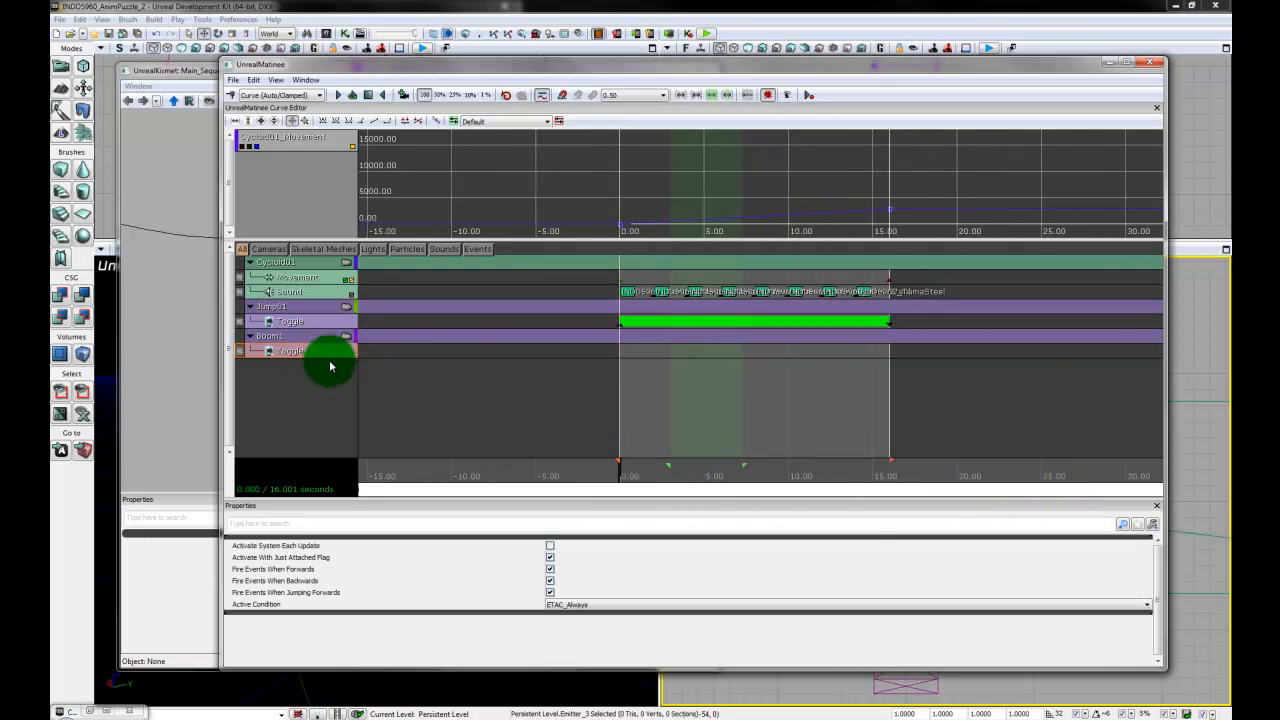
scroll(694, 463, up, 3)
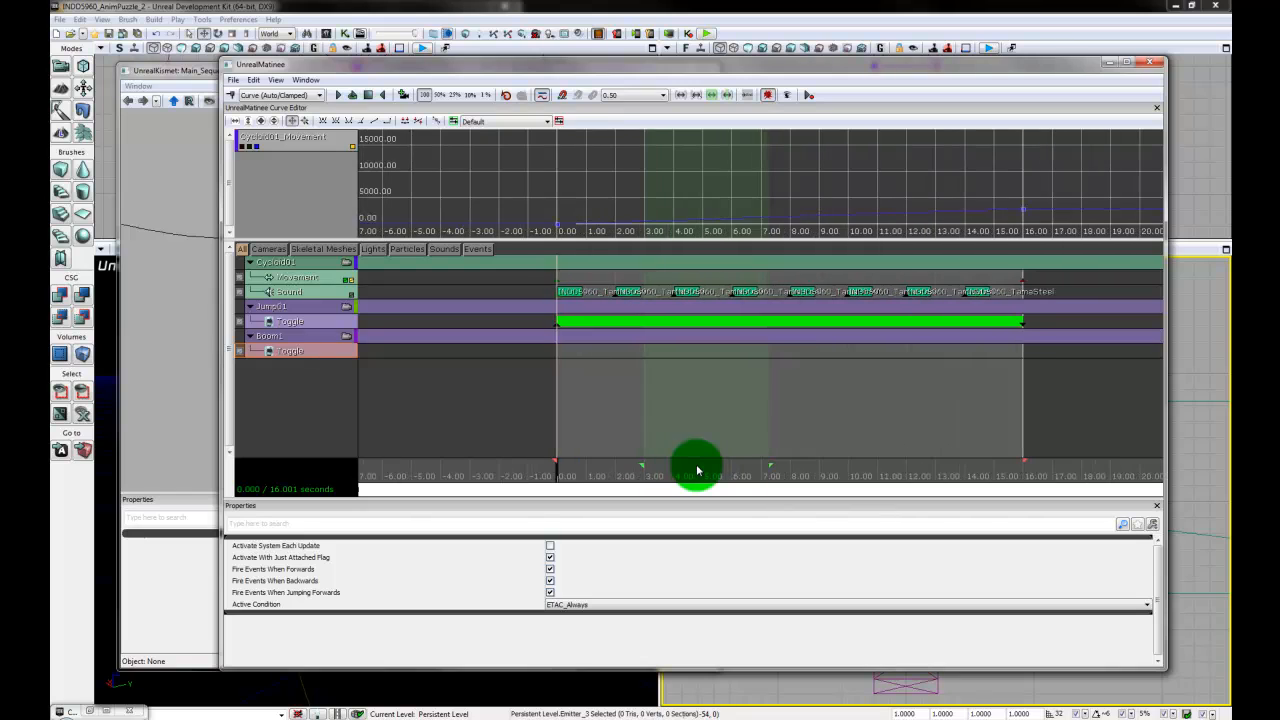
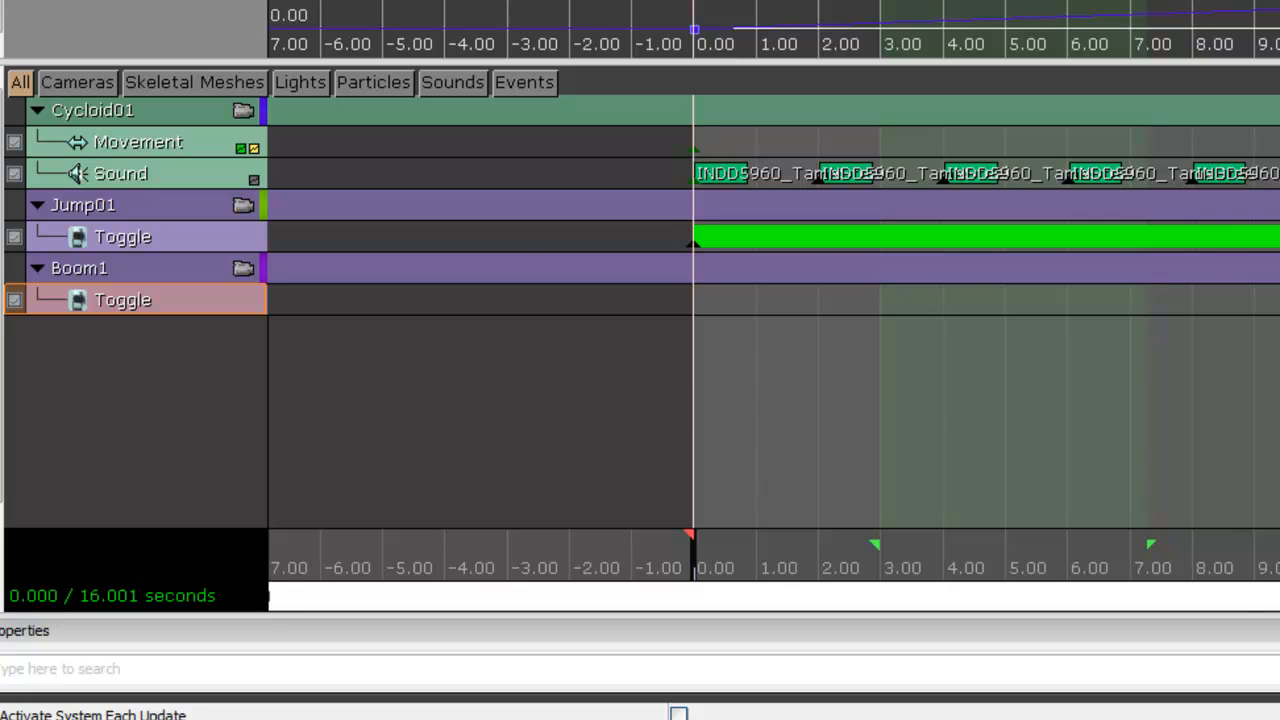
- Add a Trigger key at 0 seconds on the Boom1 group's Toggle track and close Matinee
key(Return)
click(769, 303)
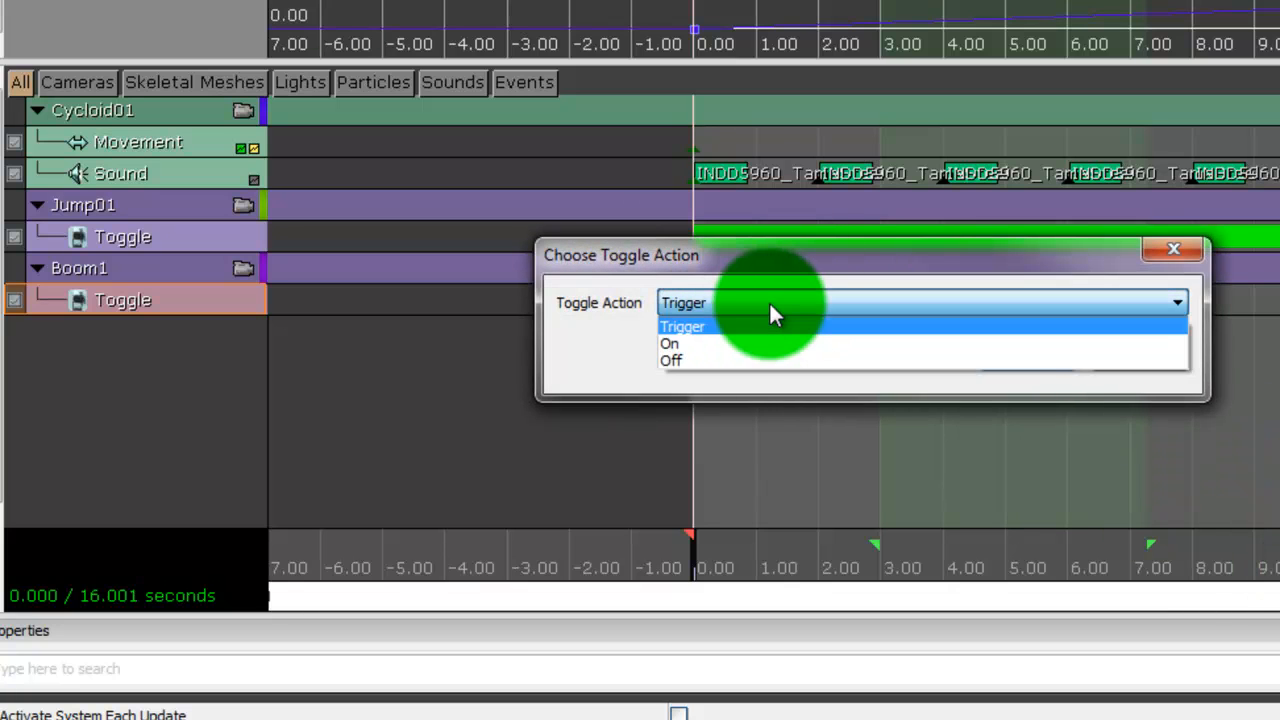
click(769, 303)
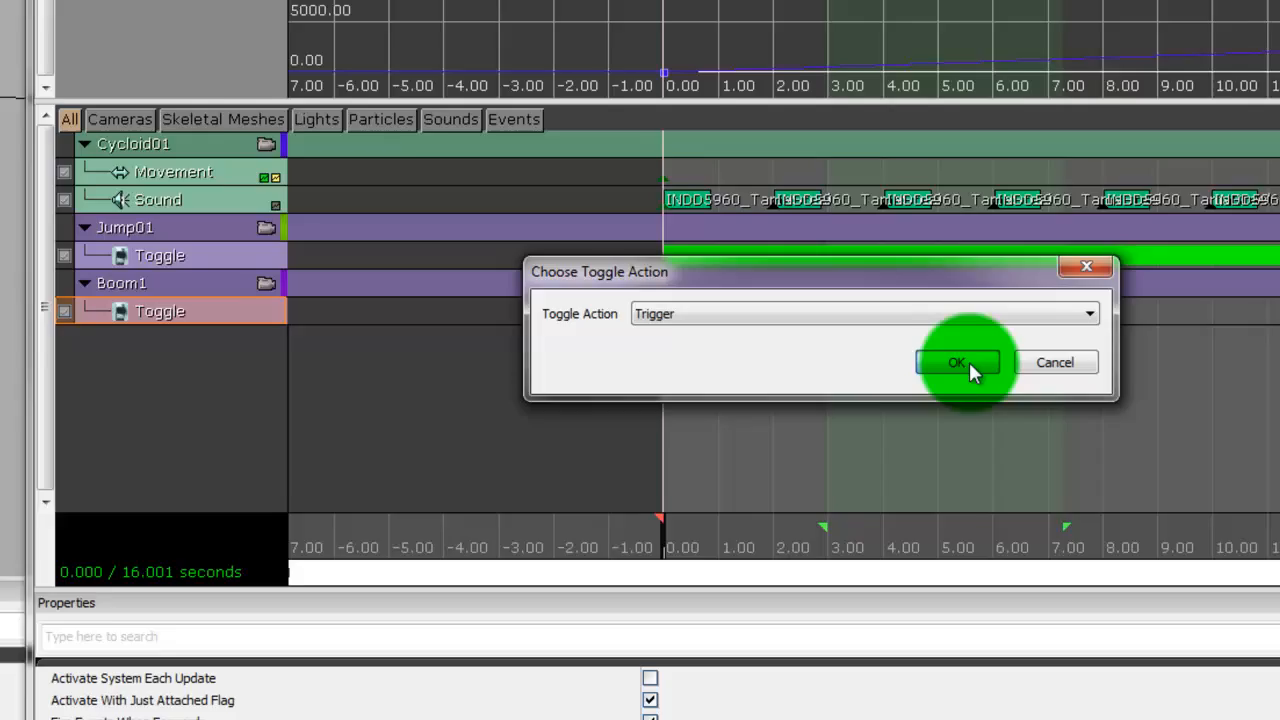
click(1033, 357)
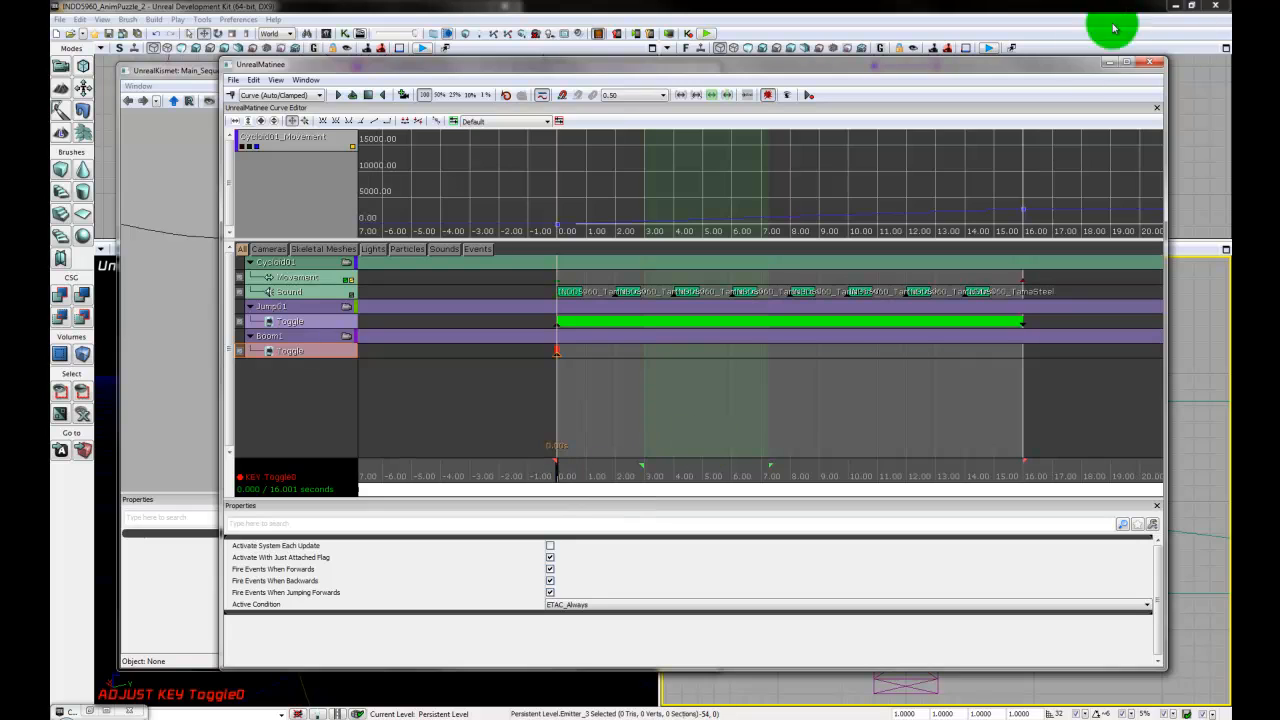
click(1156, 64)
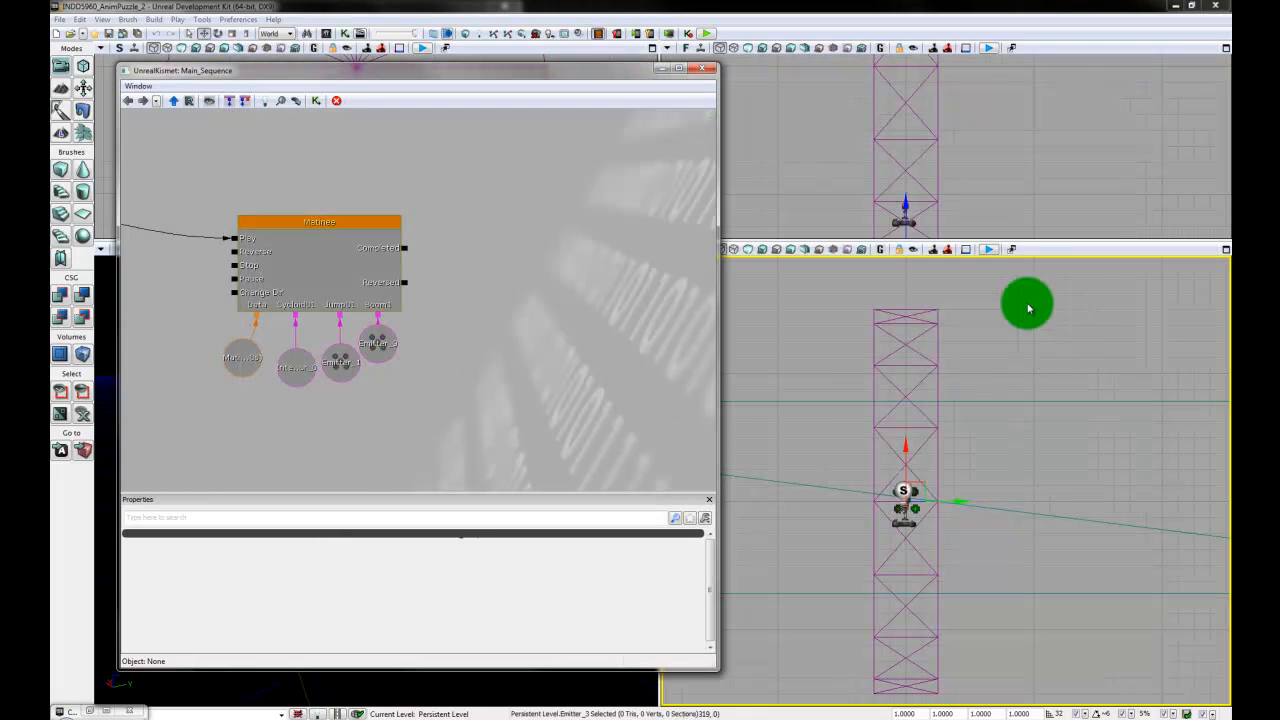
- Find the emitter on the next plank along the path in the top view and select Emitter_4
drag(1037, 418, 991, 607)
scroll(1035, 435, down, 4)
scroll(1034, 487, down, 2)
drag(918, 320, 910, 563)
scroll(910, 563, up, 3)
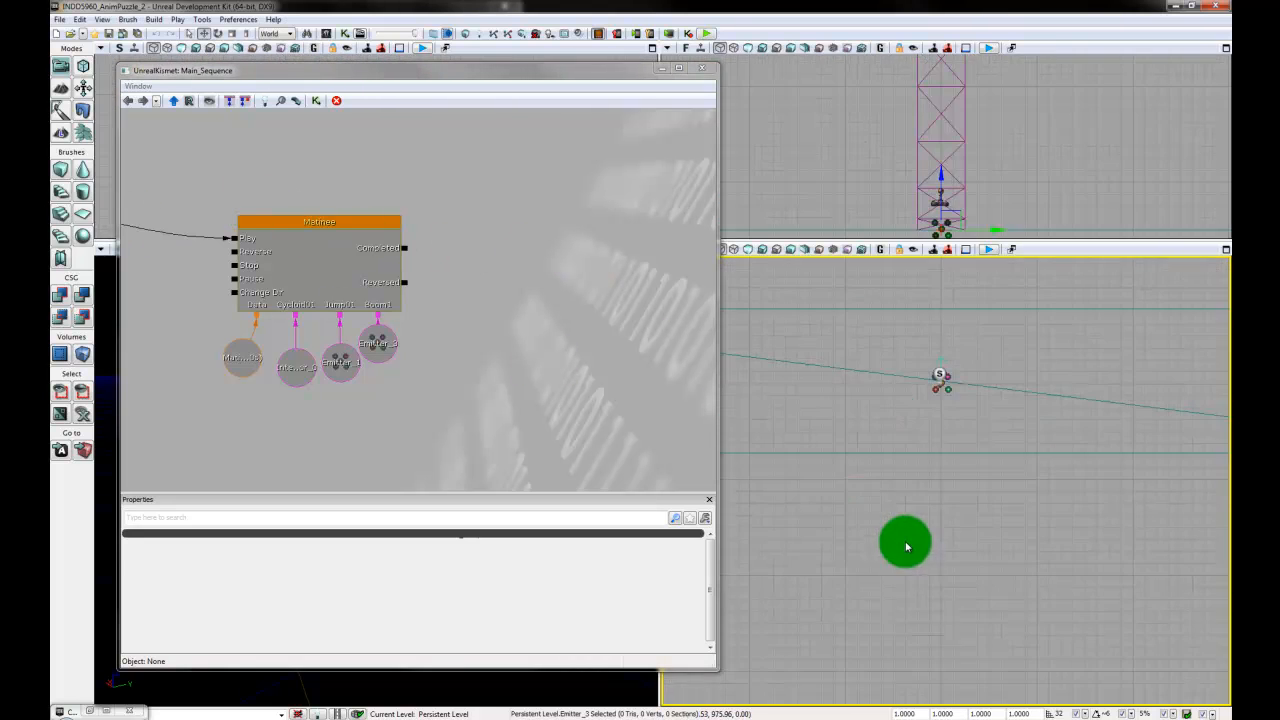
click(944, 388)
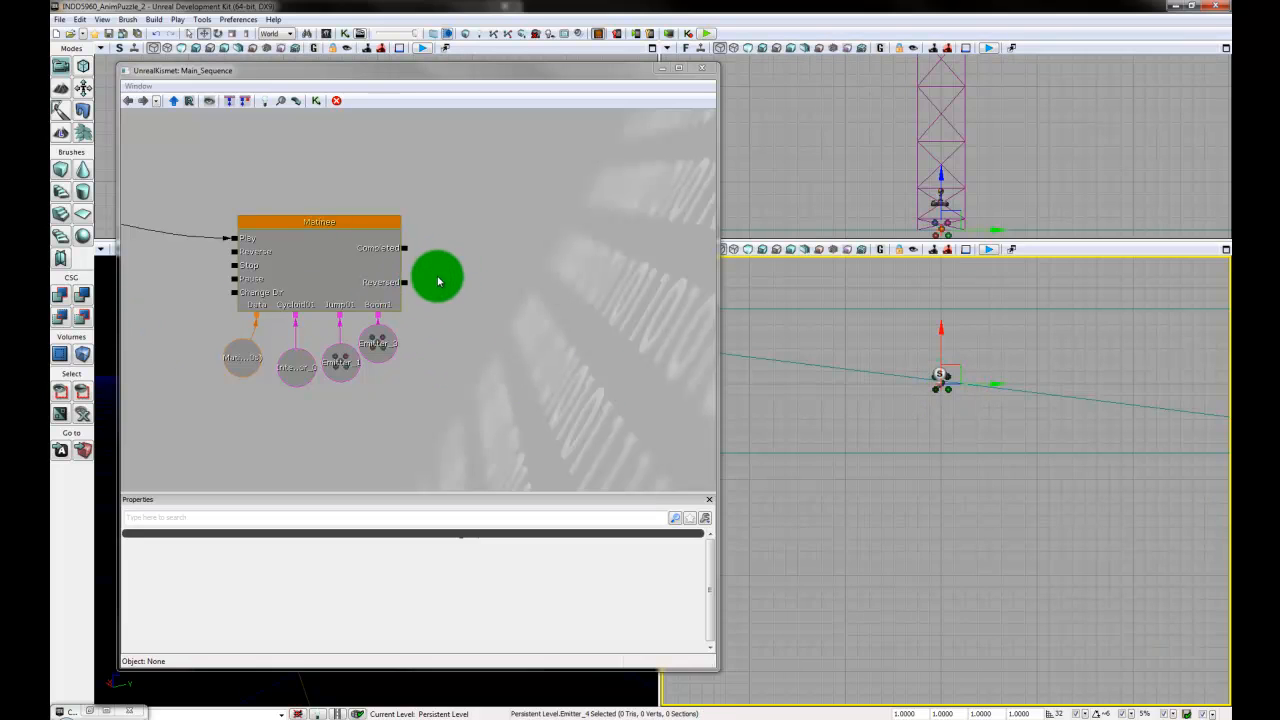
- Reopen the Matinee sequence from Kismet and add a new particle group named Boom2
click(357, 226)
double_click(340, 286)
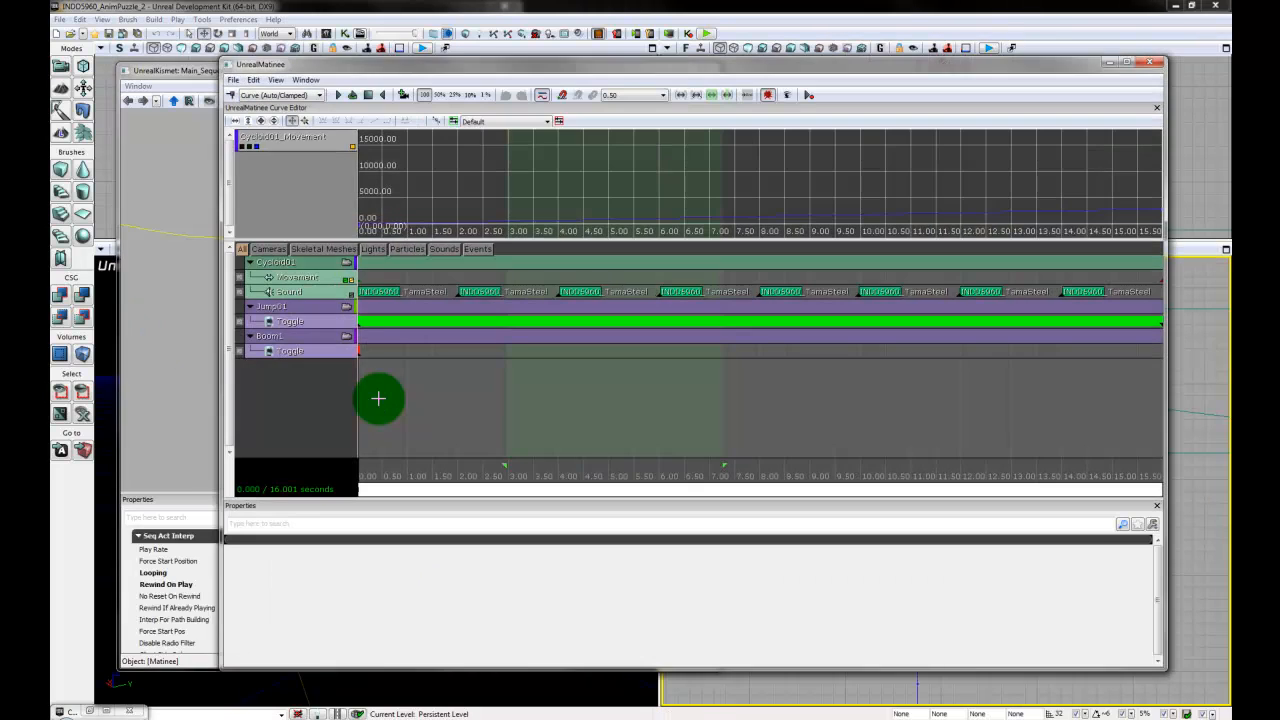
right_click(271, 400)
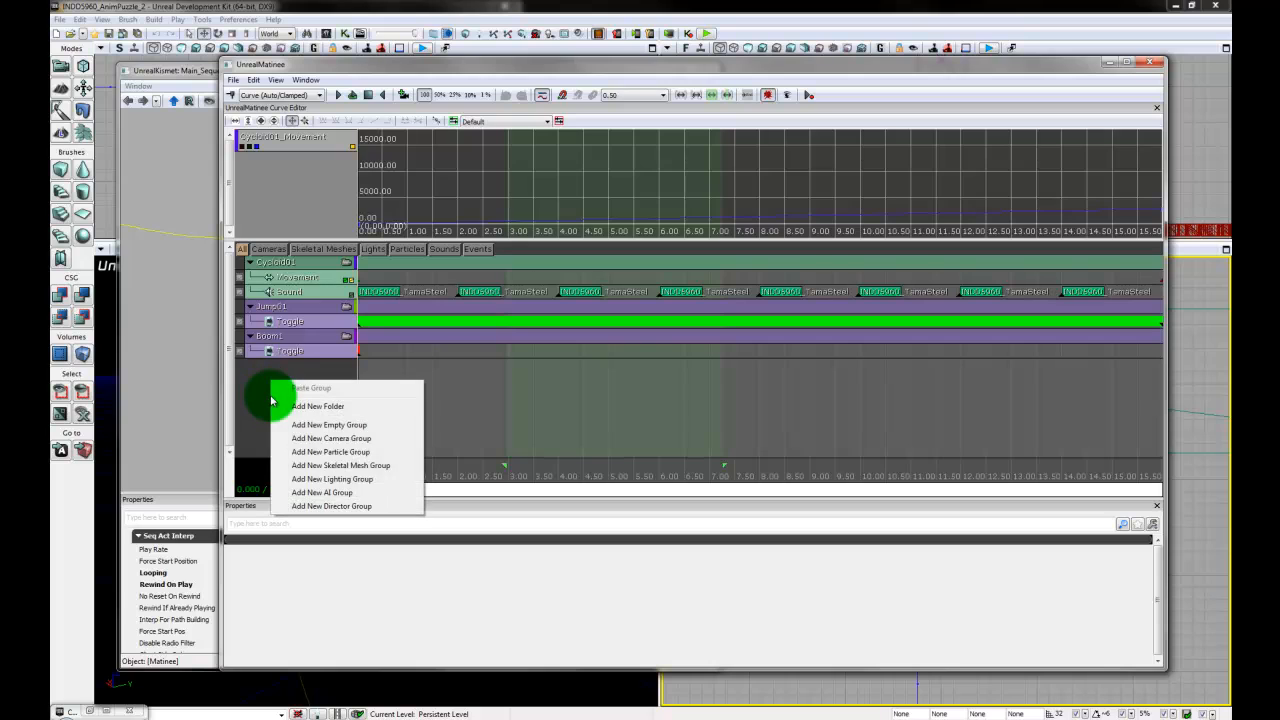
click(357, 453)
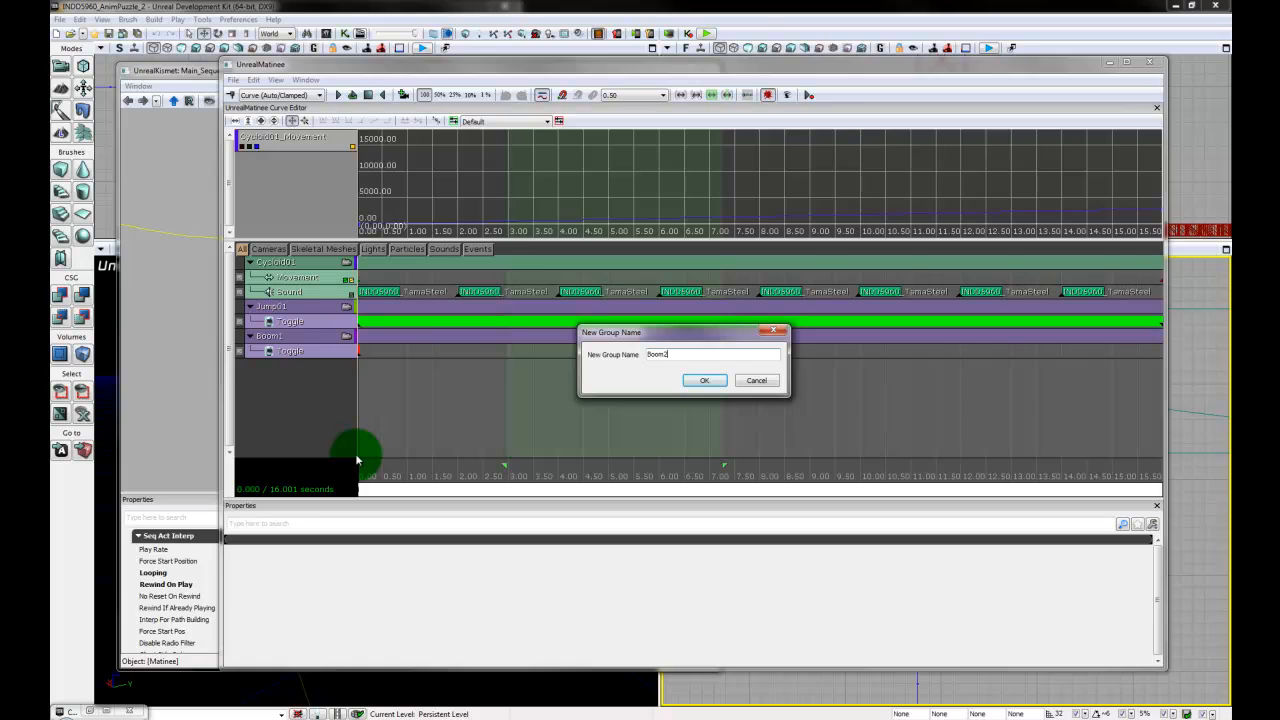
key(Return)
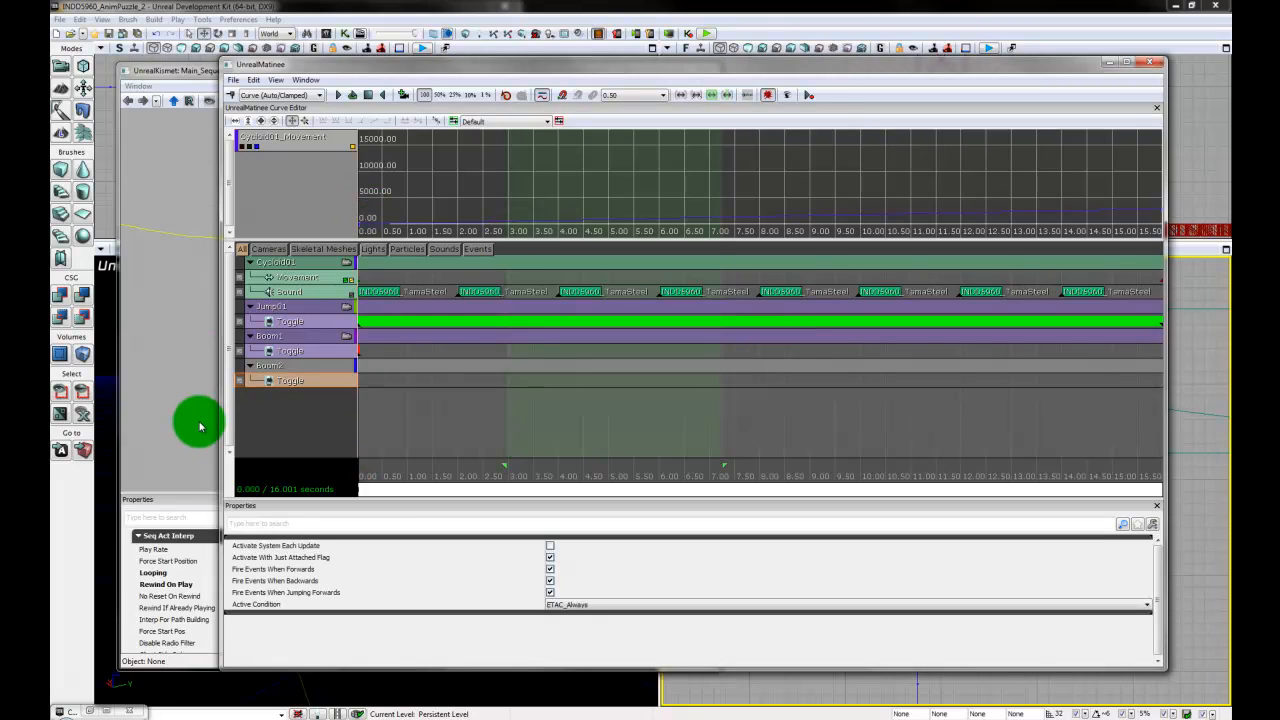
- Move the Matinee window off the viewport, reselect Emitter_4 and link it to the Matinee node's Boom2 group as an object variable
click(171, 372)
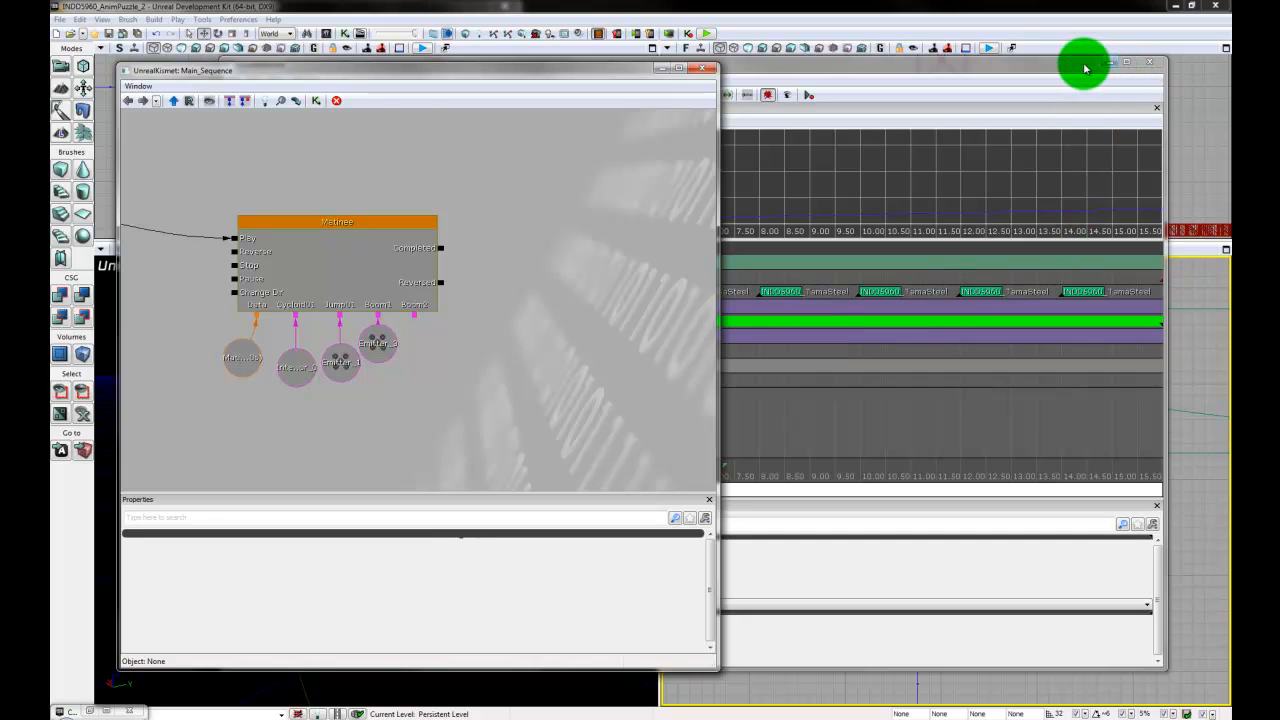
drag(1085, 68, 1092, 470)
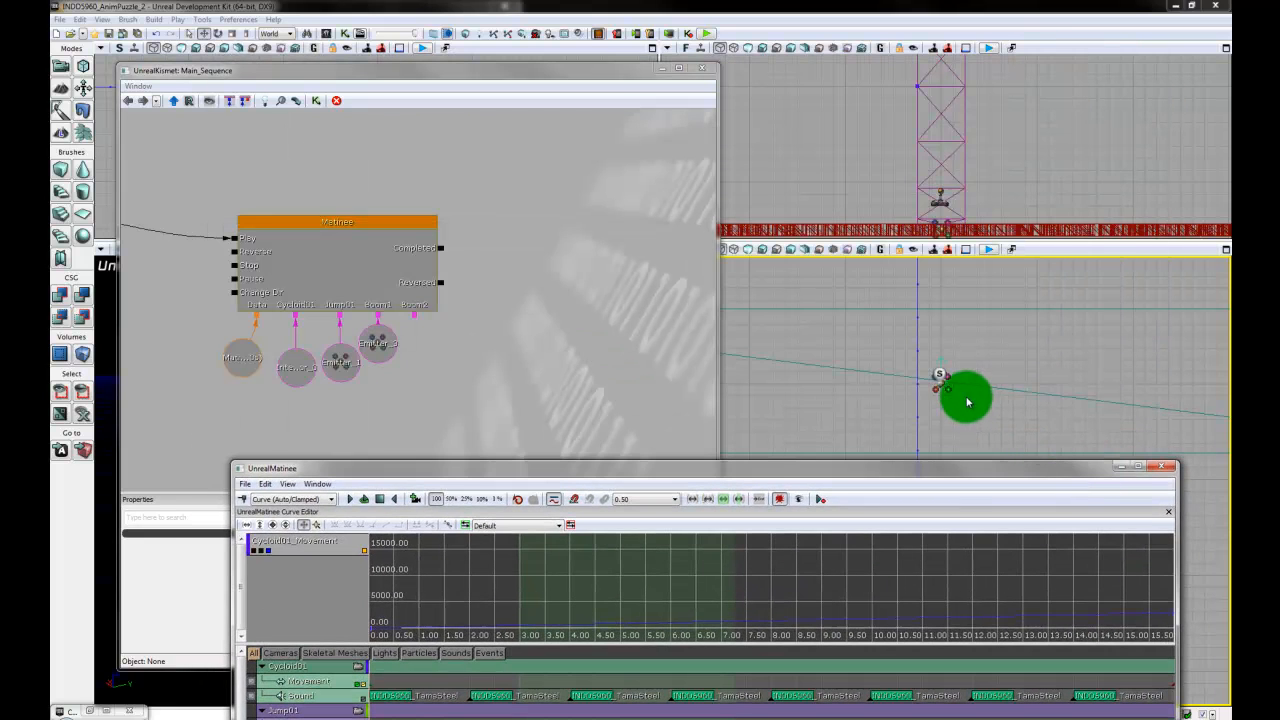
click(993, 433)
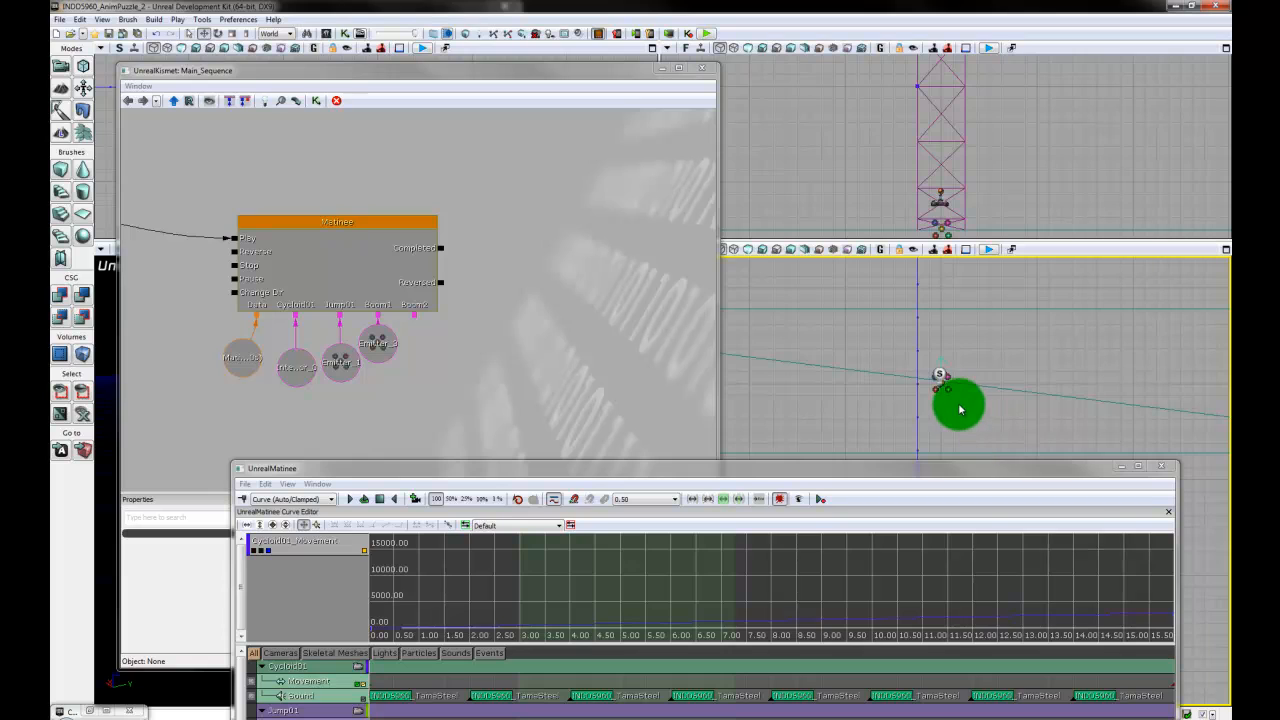
click(945, 388)
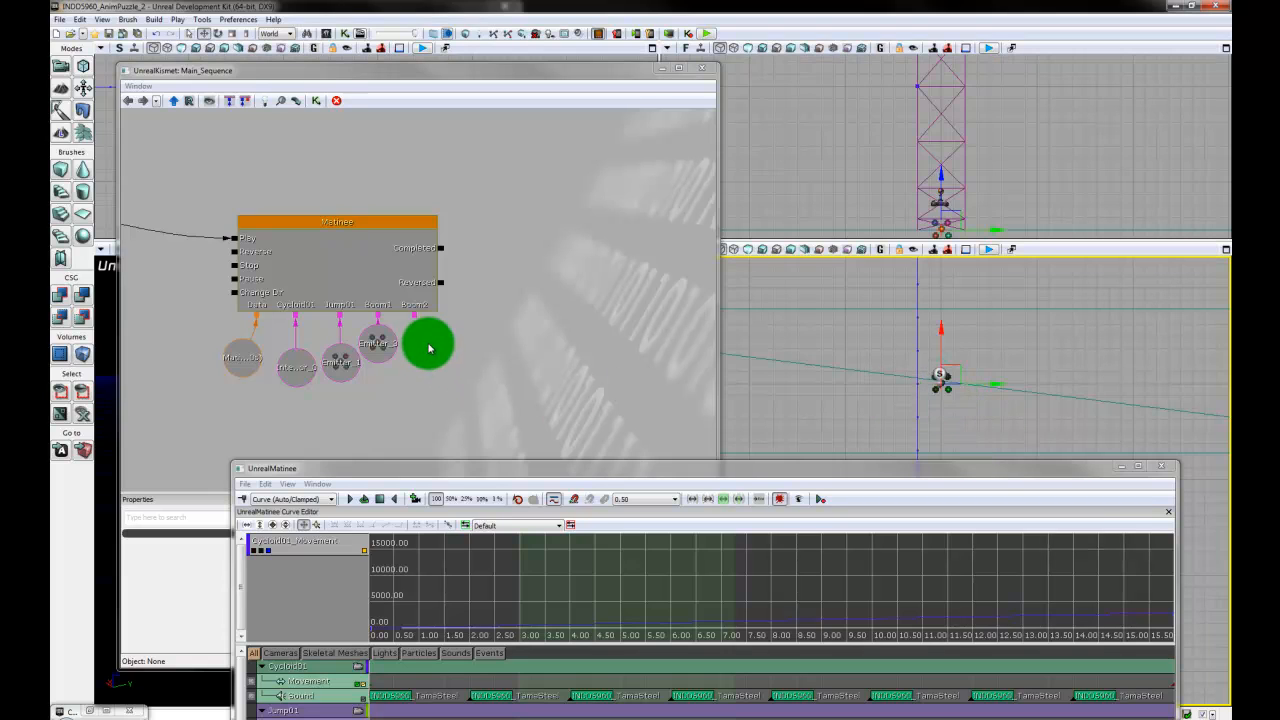
right_click(417, 321)
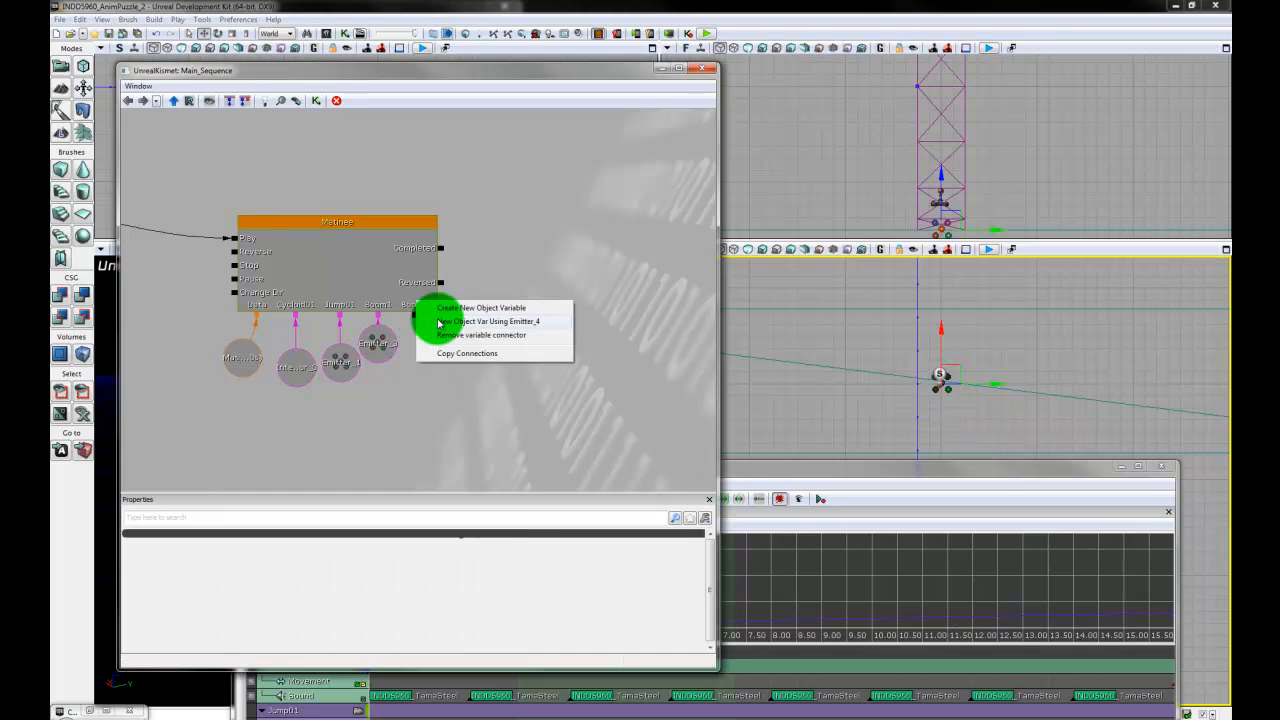
click(445, 320)
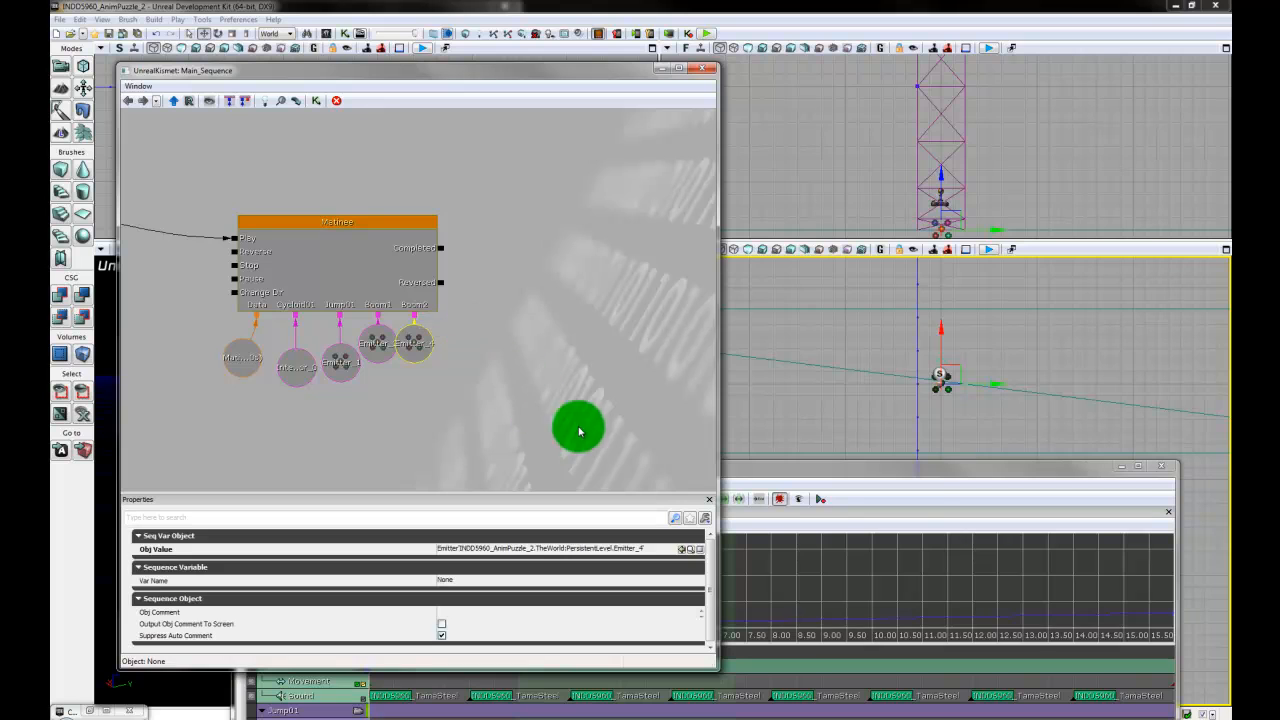
click(949, 466)
double_click(949, 466)
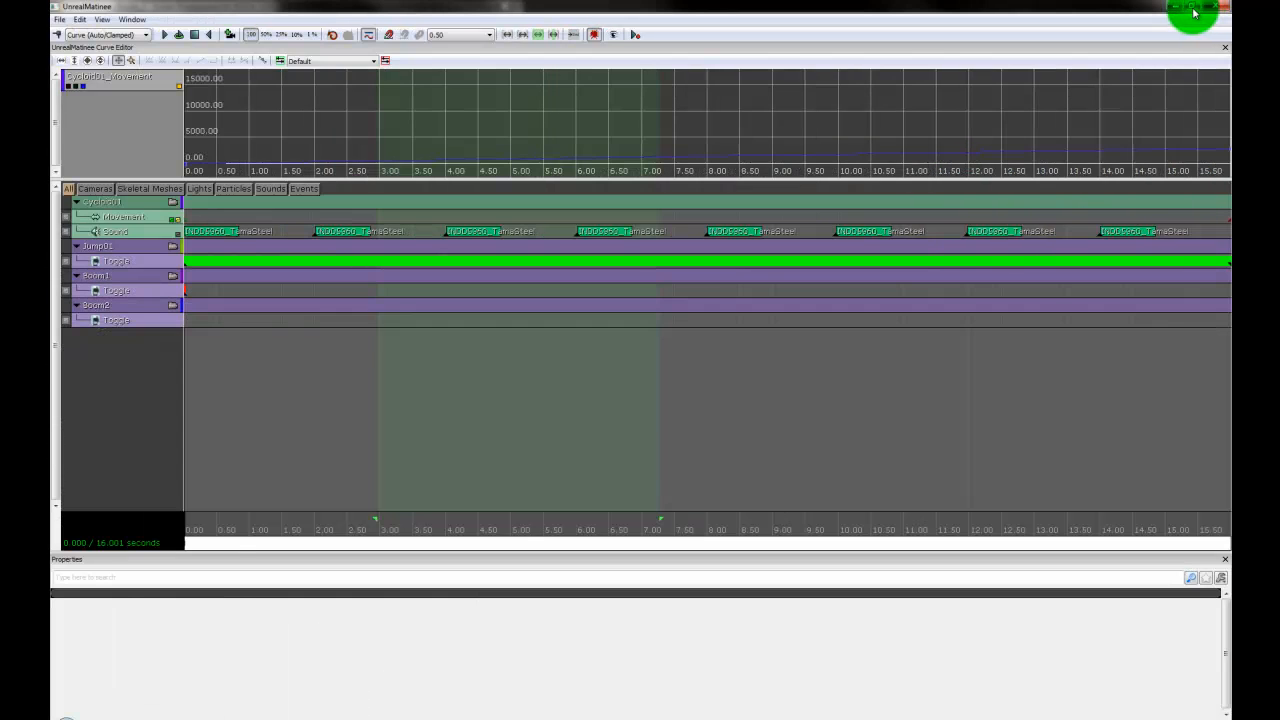
click(1192, 5)
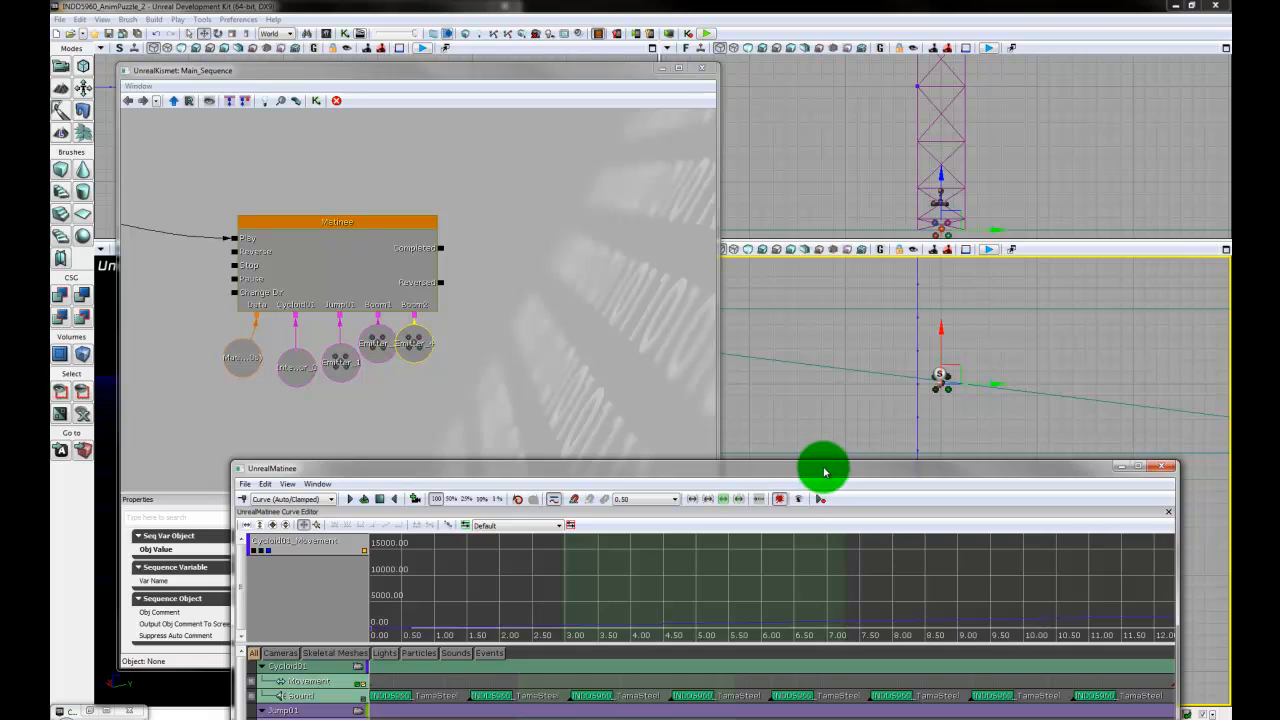
- Bring Matinee back into view and add a Trigger key at about 2 seconds on the Boom2 group's Toggle track
drag(824, 471, 831, 133)
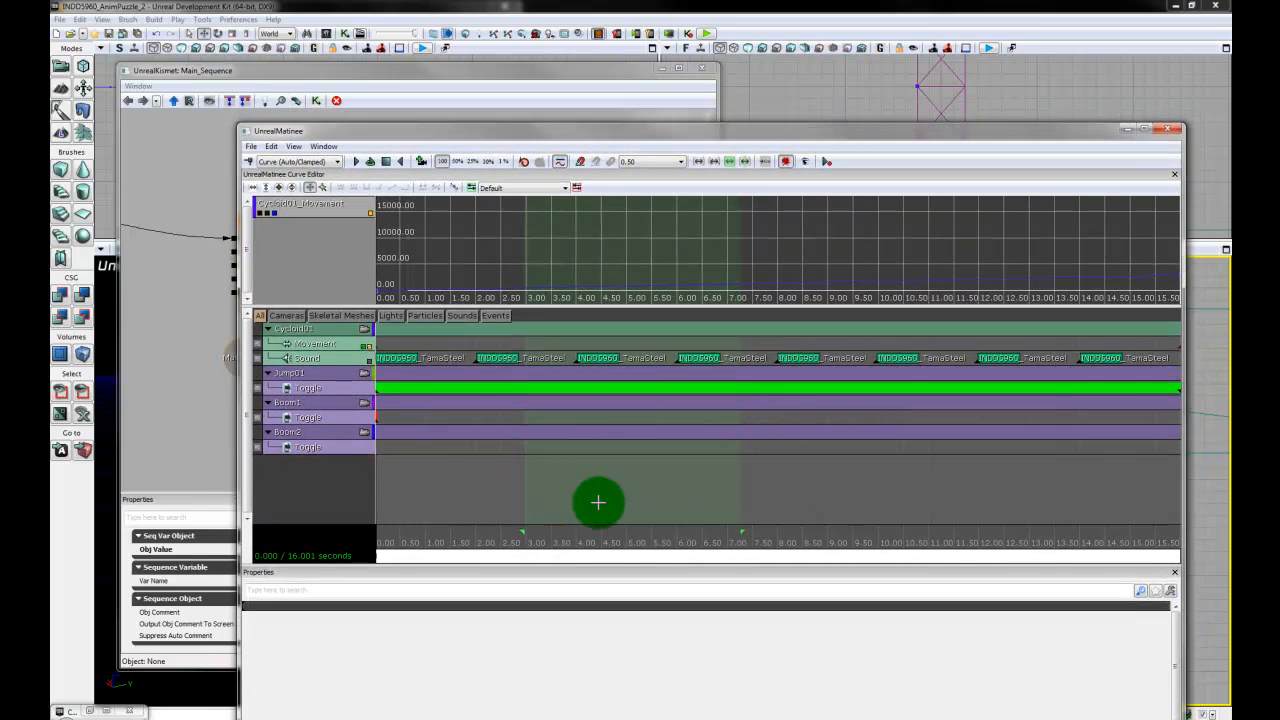
scroll(598, 502, down, 3)
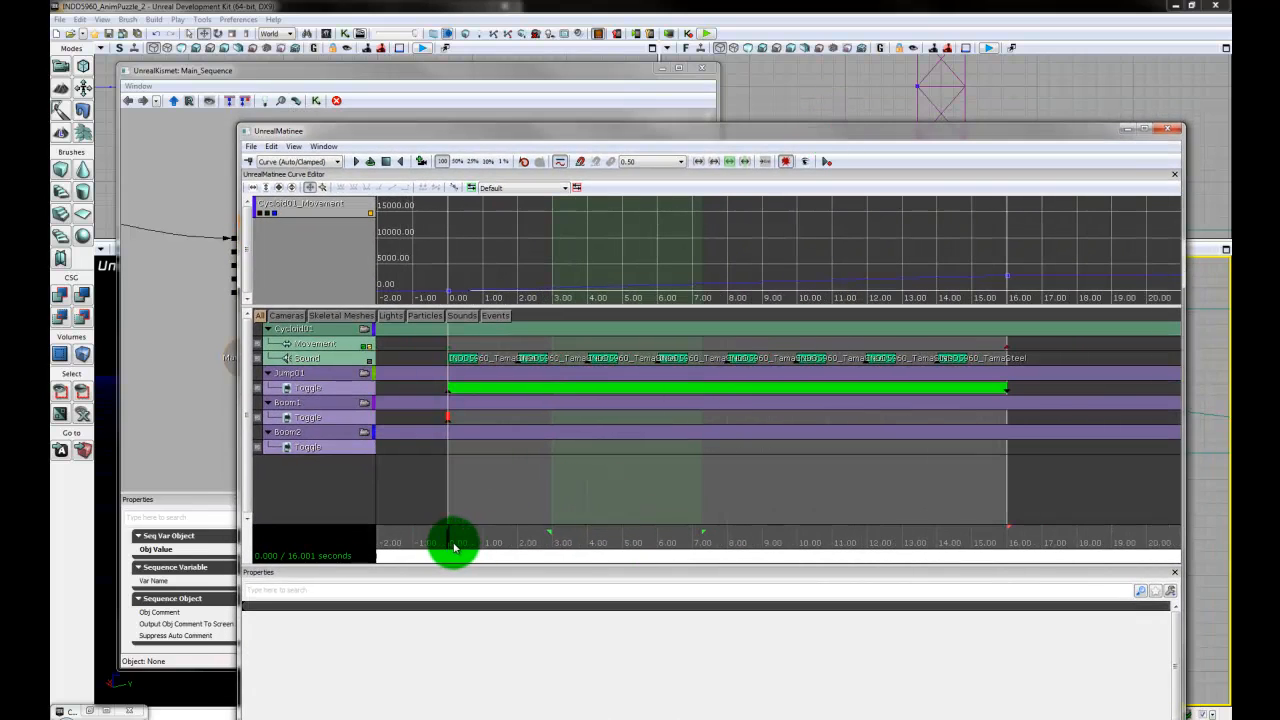
drag(454, 547, 513, 551)
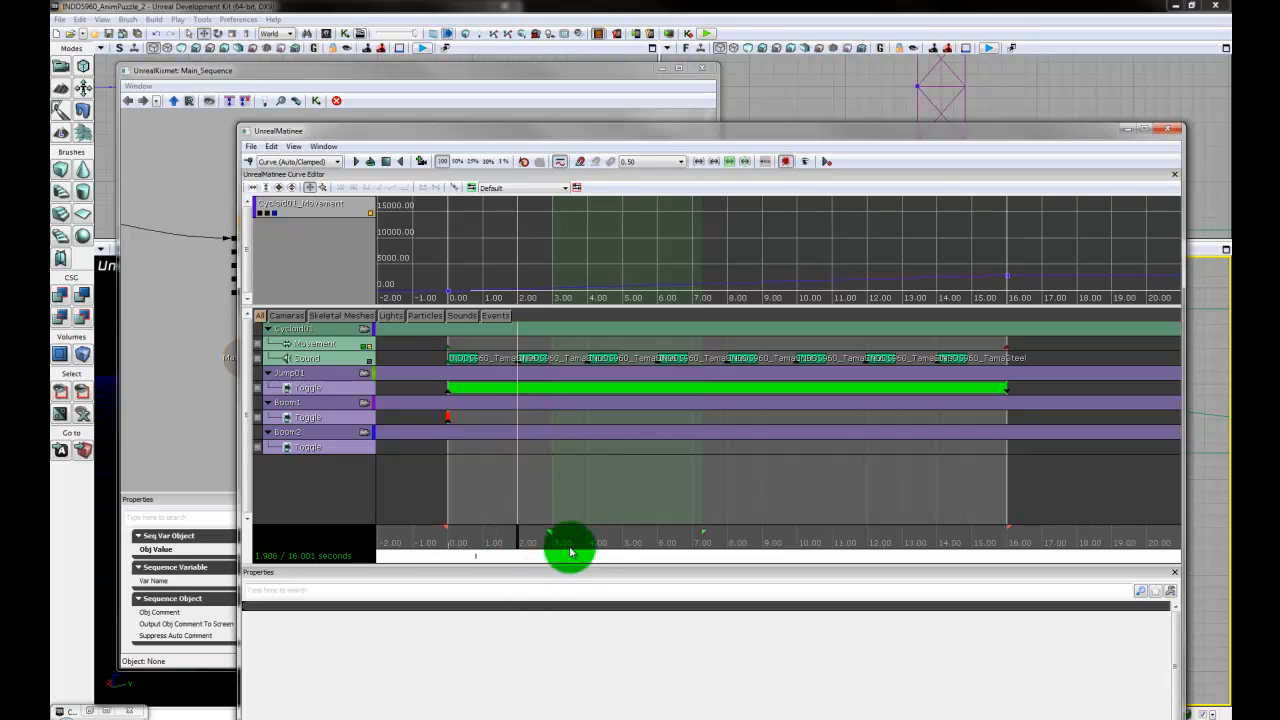
click(340, 448)
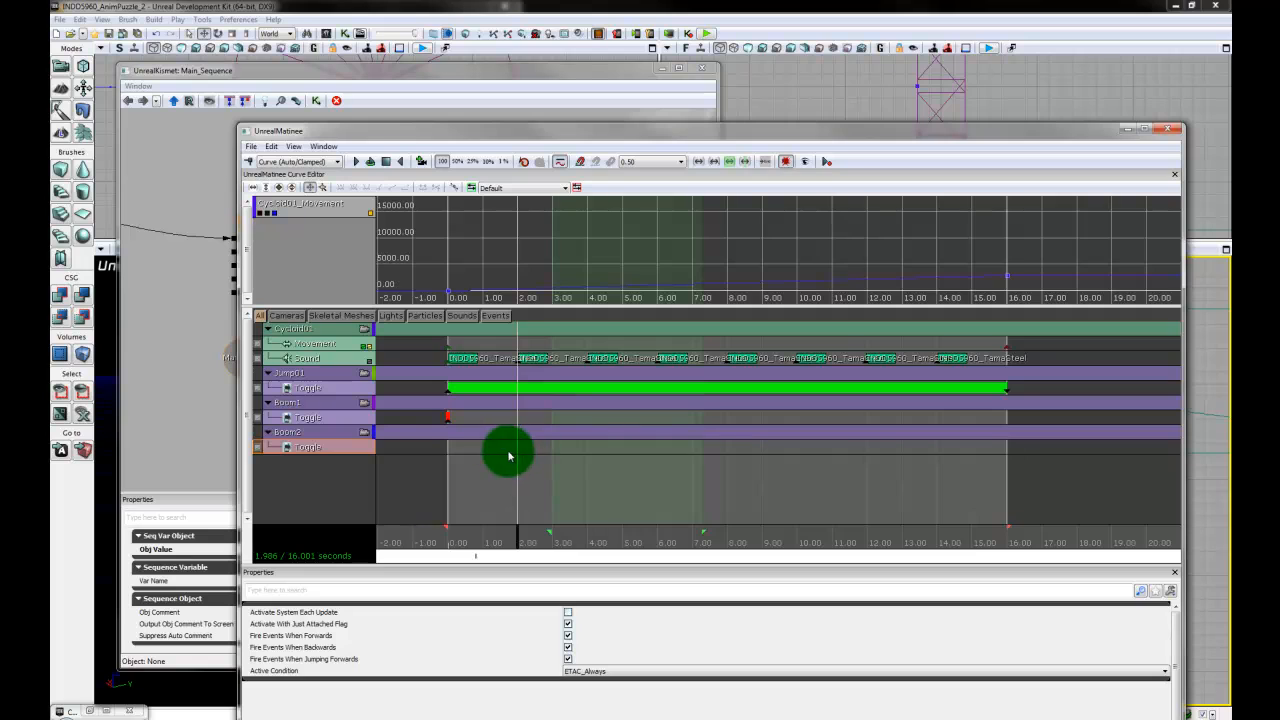
key(Return)
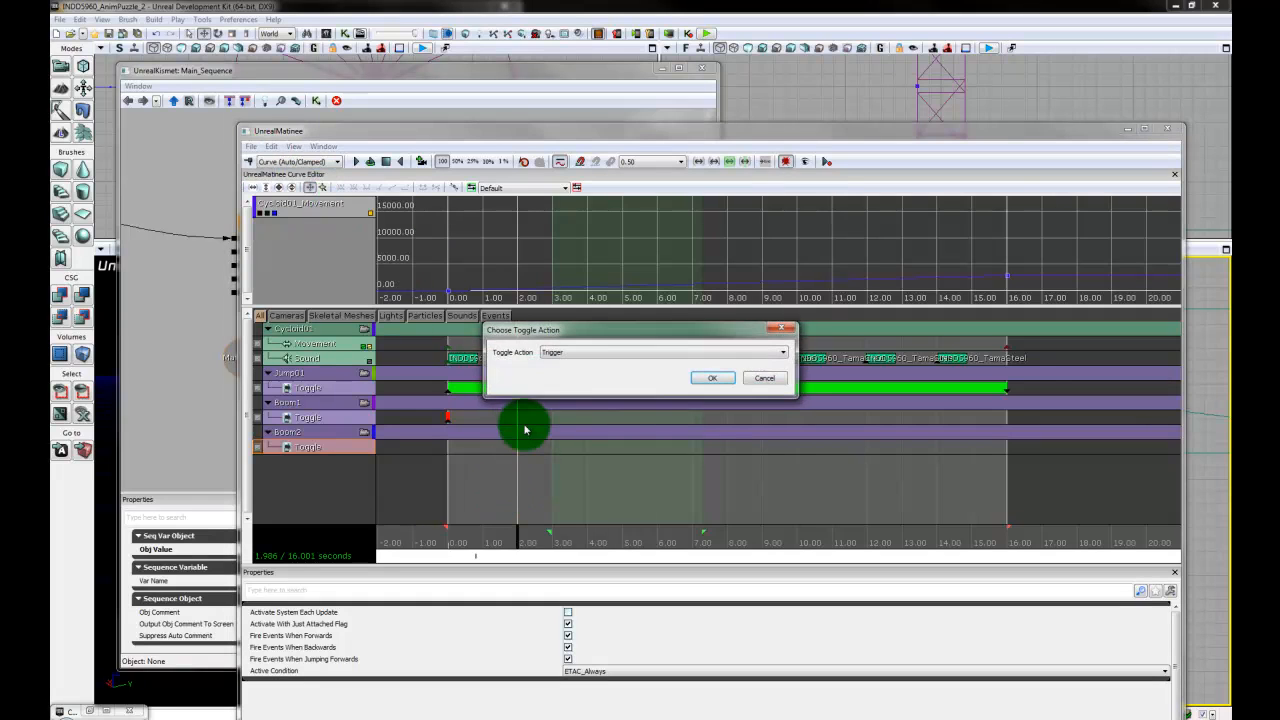
click(713, 379)
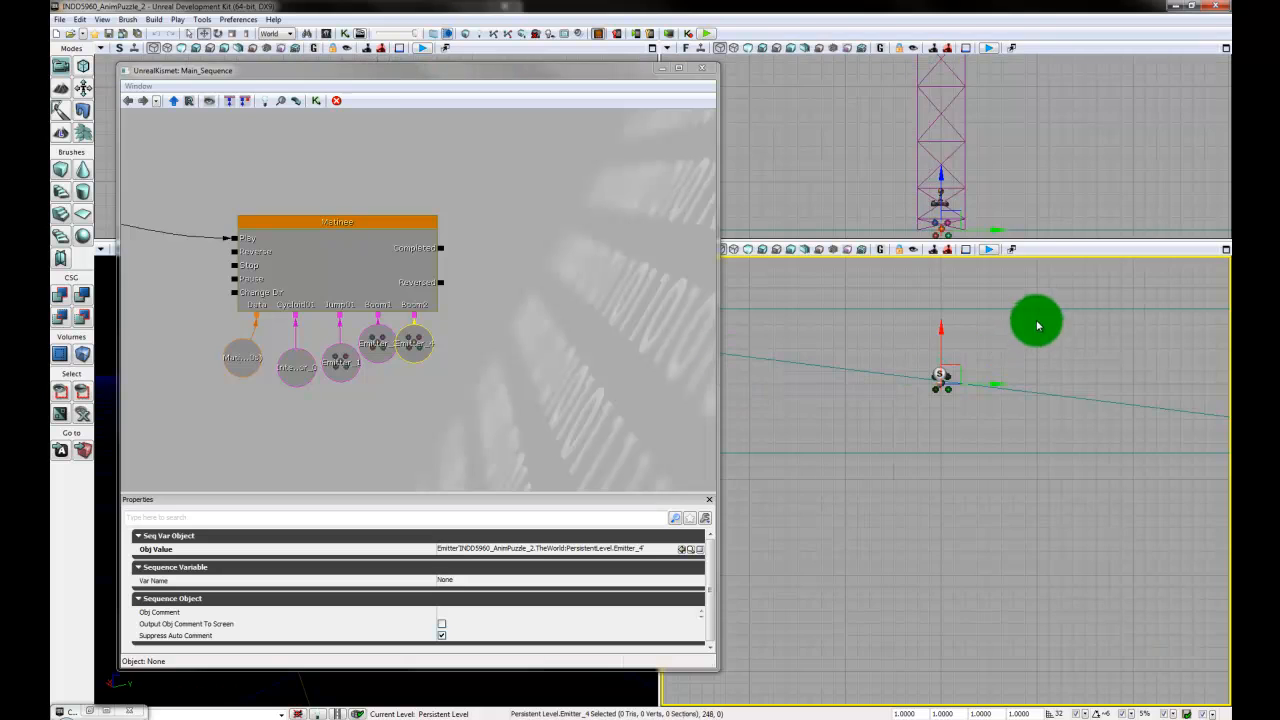
- Locate Emitter_5 on the following plank, reopen Matinee from Kismet and add a new particle group named Boom3
mouse_move(1043, 514)
mouse_down()
mouse_move(1006, 523)
mouse_move(920, 674)
mouse_move(909, 374)
mouse_move(899, 504)
mouse_move(866, 566)
mouse_move(866, 446)
mouse_move(842, 355)
mouse_up()
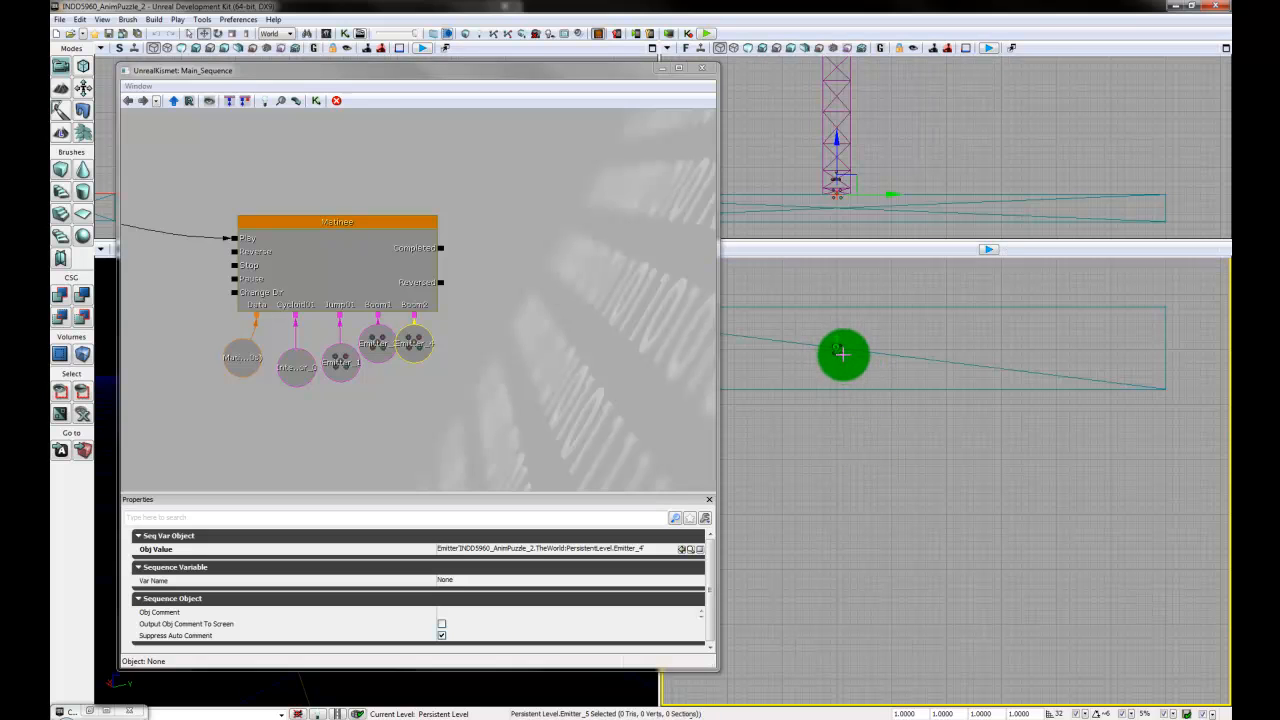
click(842, 352)
click(369, 229)
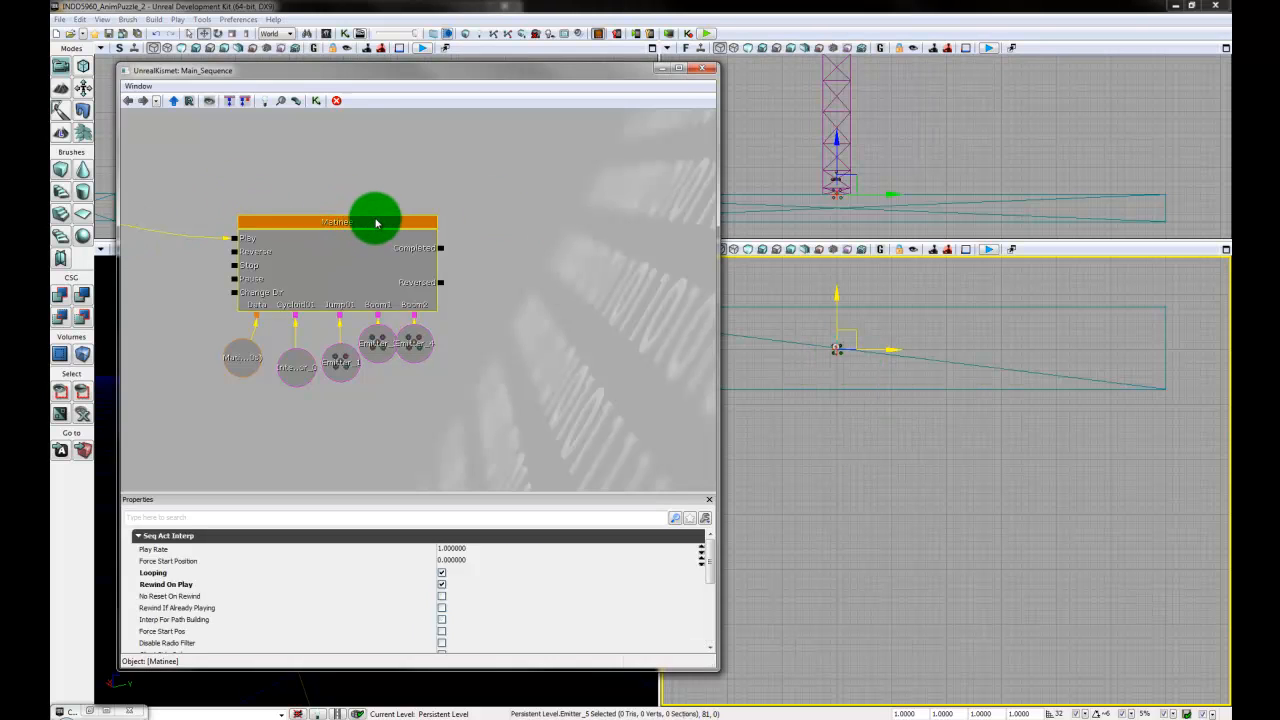
double_click(369, 229)
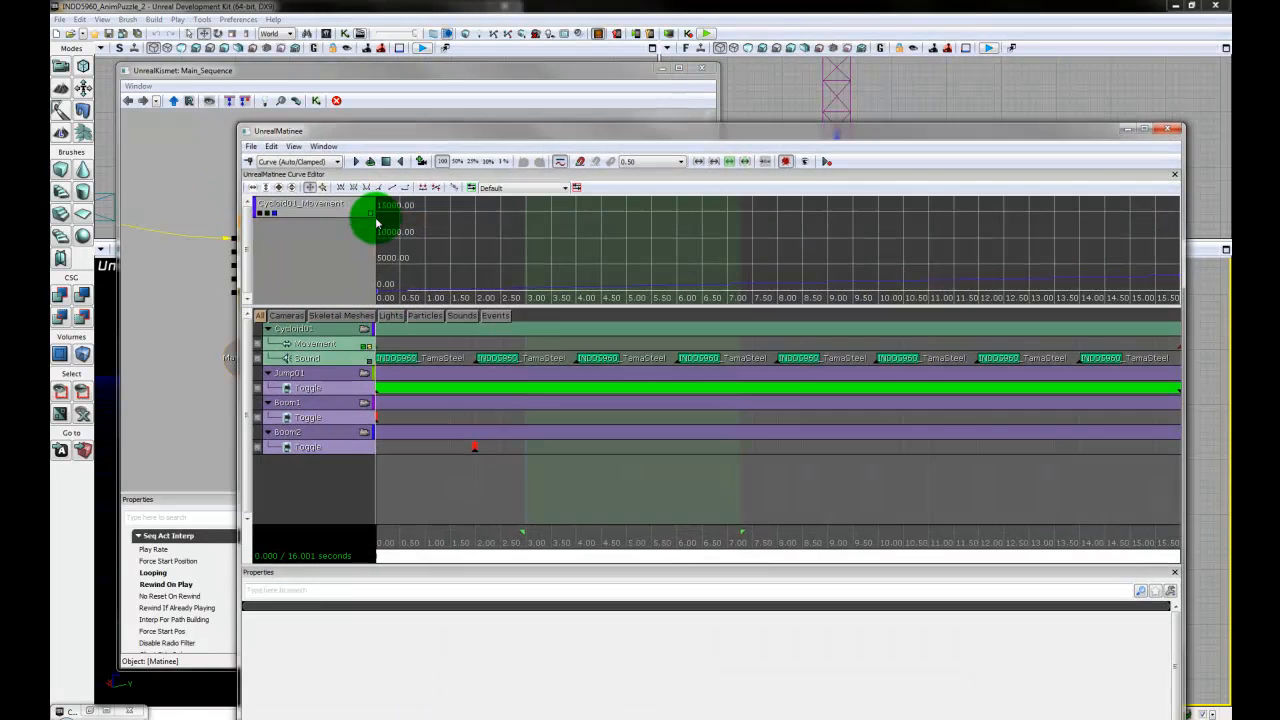
right_click(316, 453)
click(390, 523)
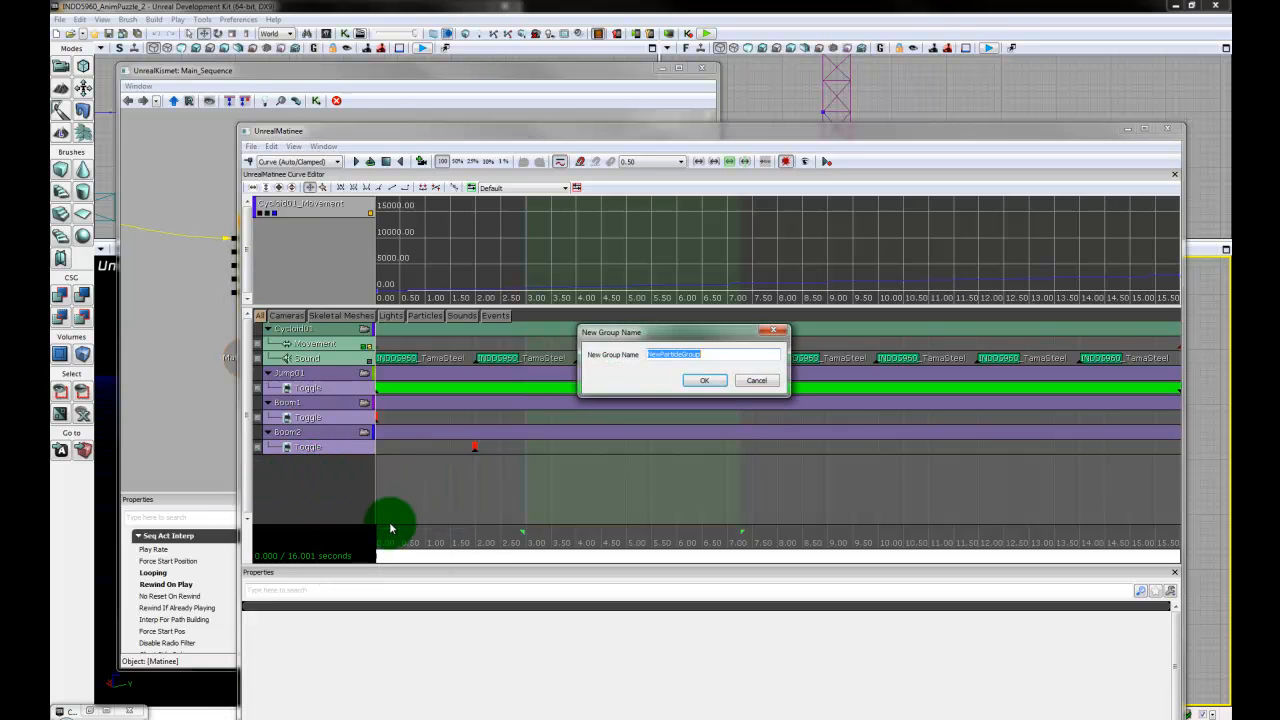
text(Boom3)
key(Return)
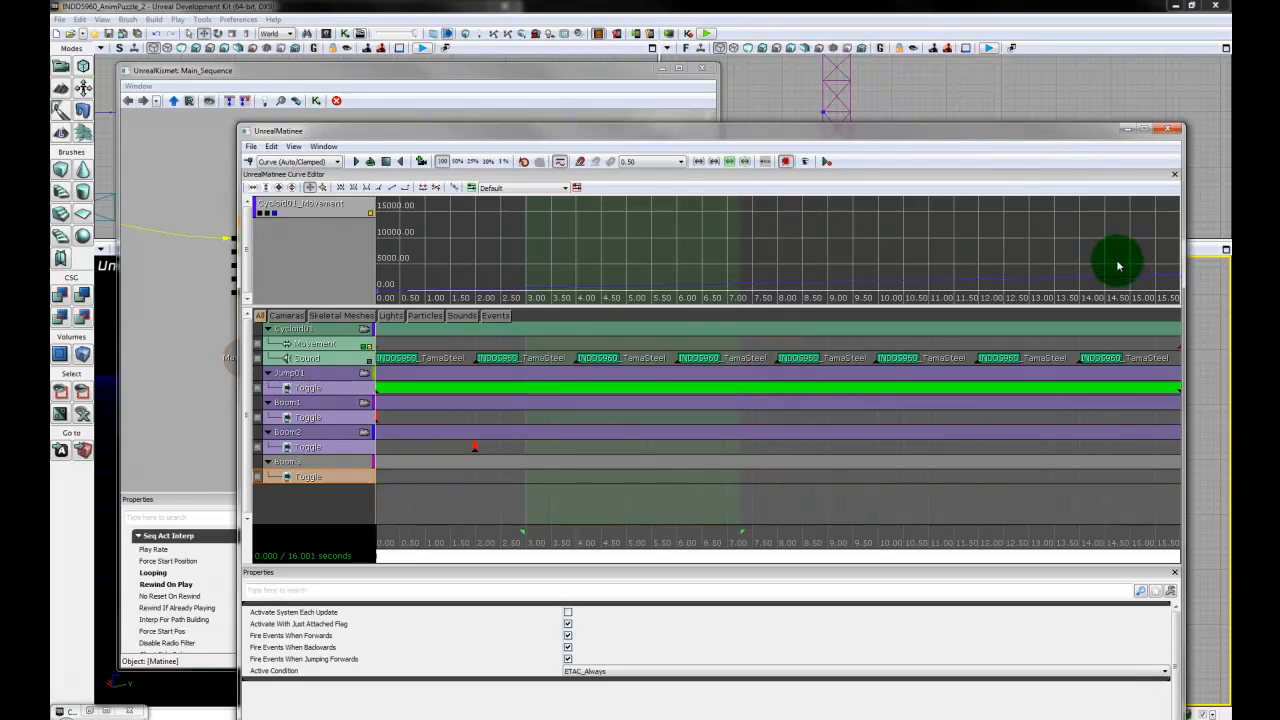
- Narrow the Matinee window to uncover the viewport, select Emitter_5 and link it to the Matinee node's Boom3 group as an object variable
drag(1185, 309, 806, 304)
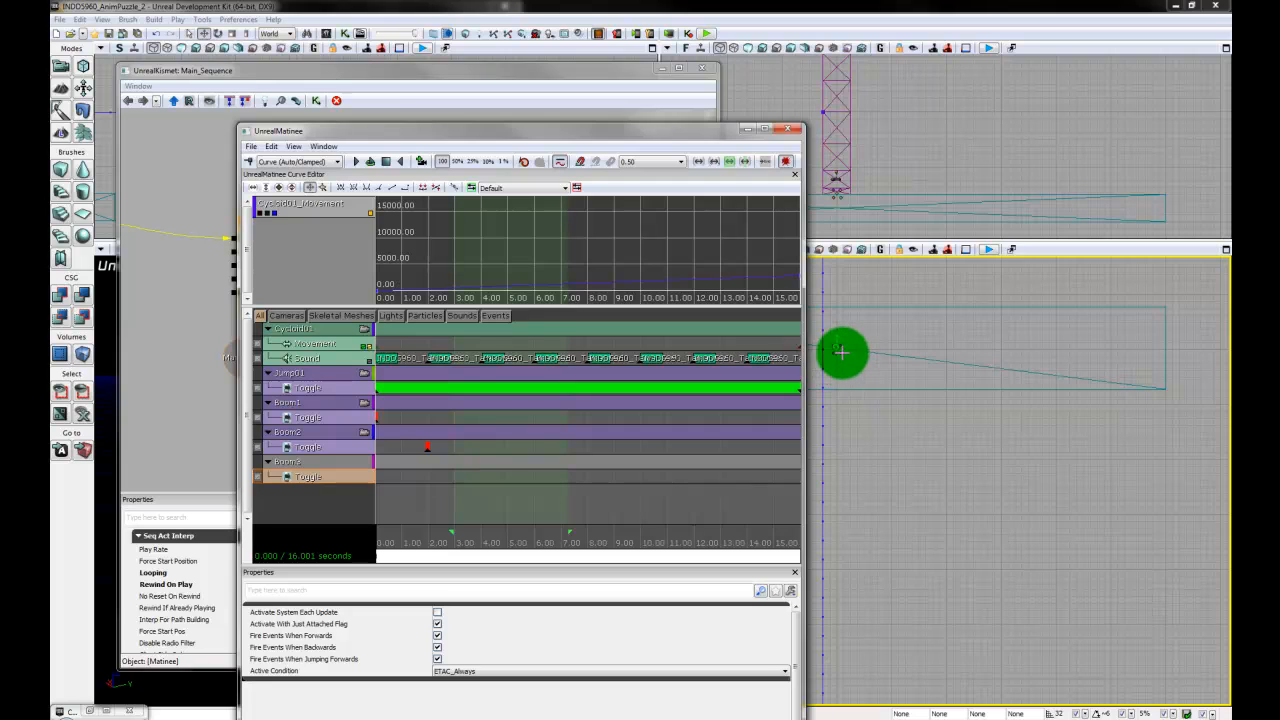
click(938, 455)
drag(880, 489, 887, 402)
scroll(913, 558, up, 3)
click(892, 373)
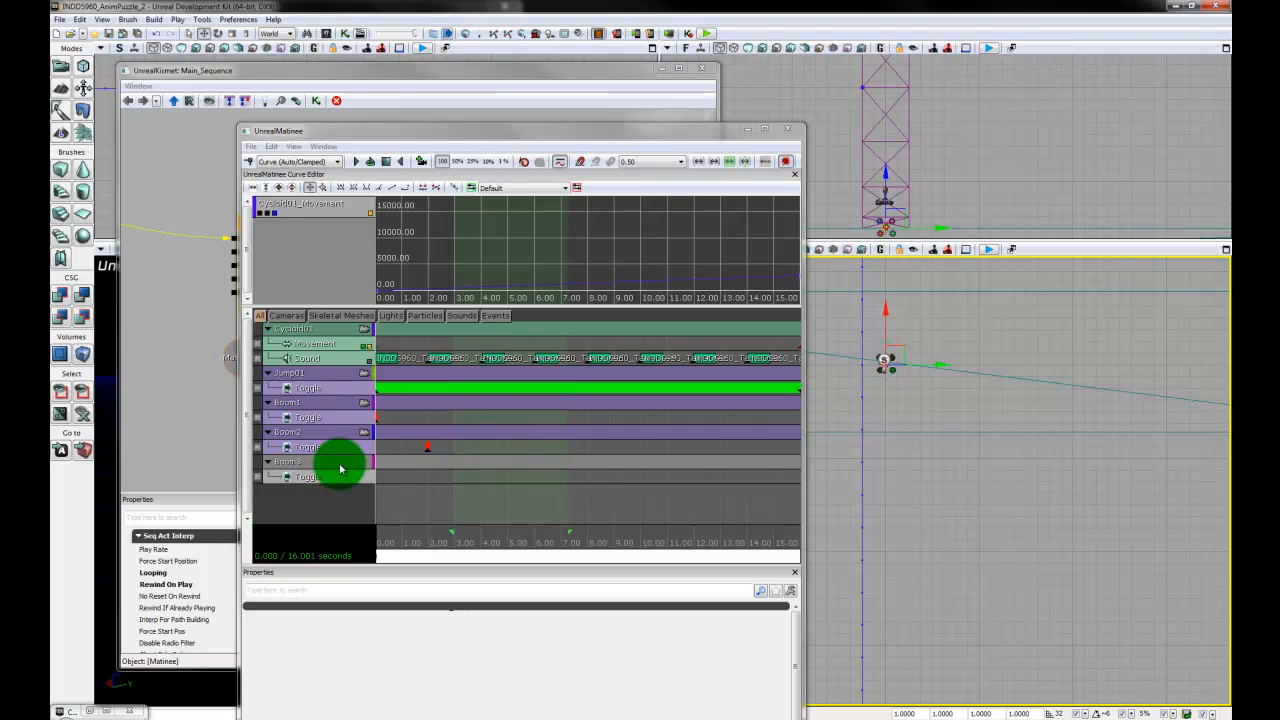
click(358, 70)
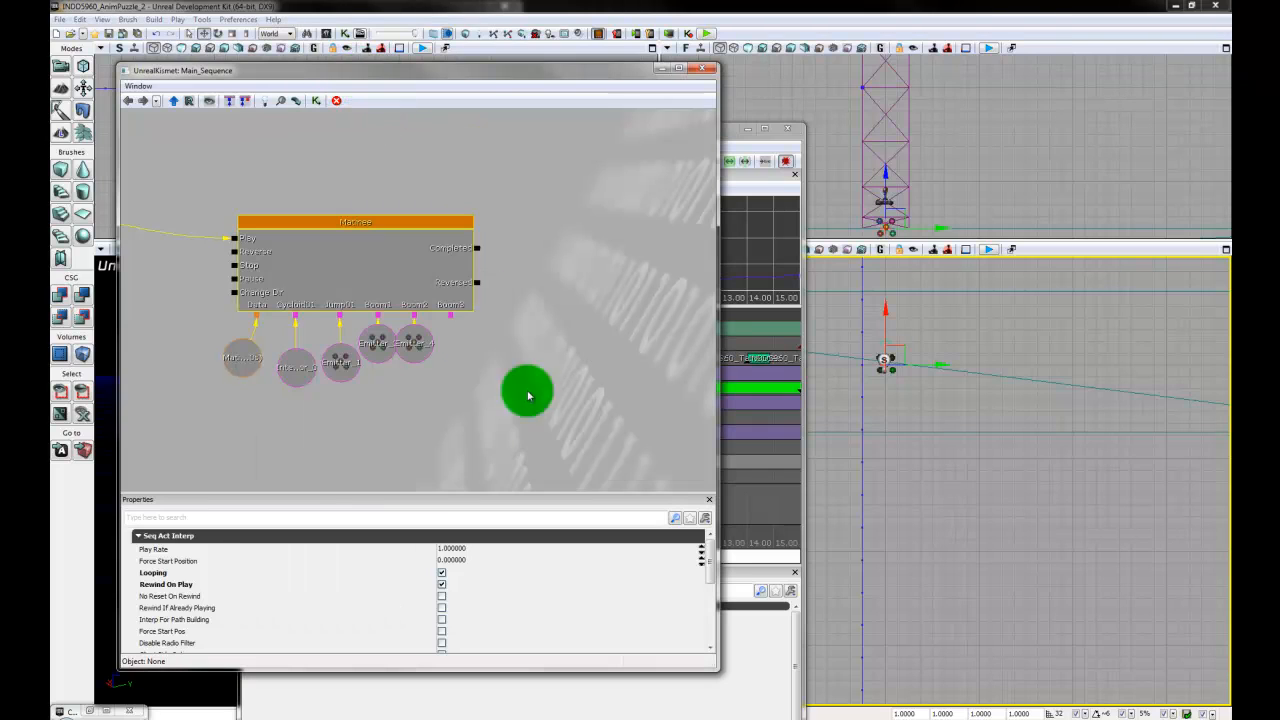
right_click(452, 320)
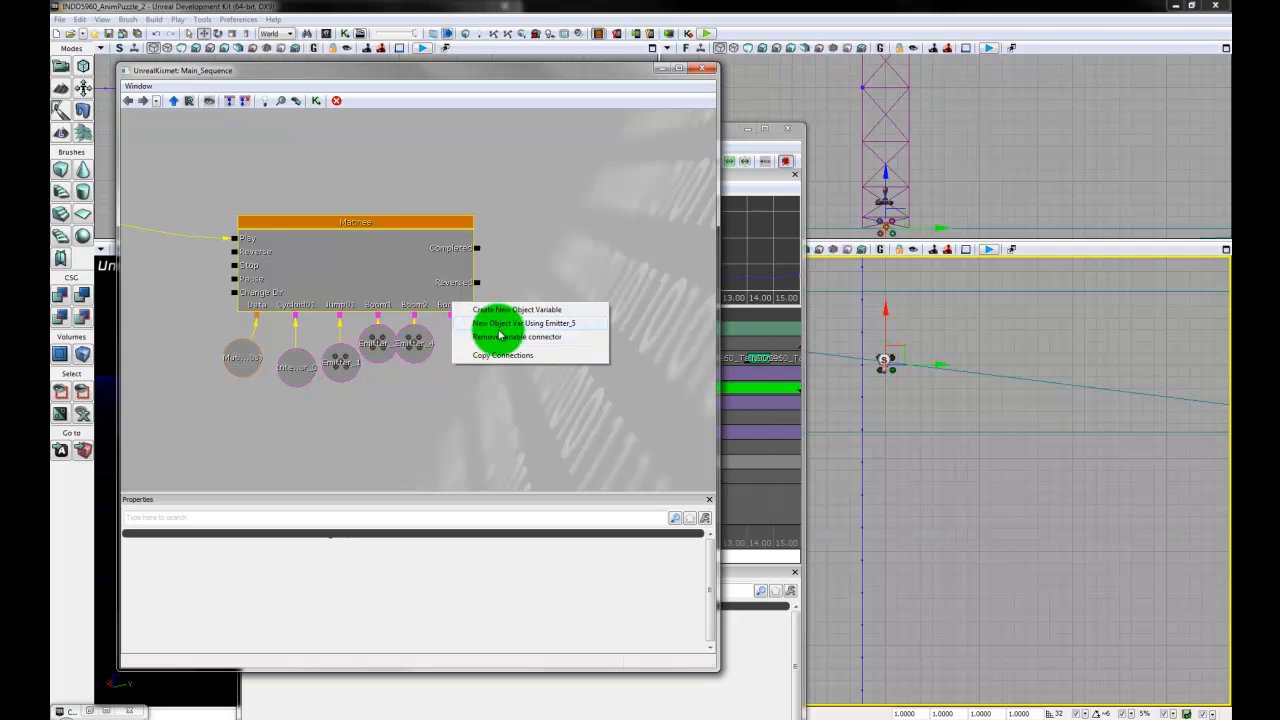
click(500, 322)
- Bring the Matinee window forward and add a Trigger key at about 4 seconds on the Boom3 group's Toggle track
drag(729, 134, 689, 76)
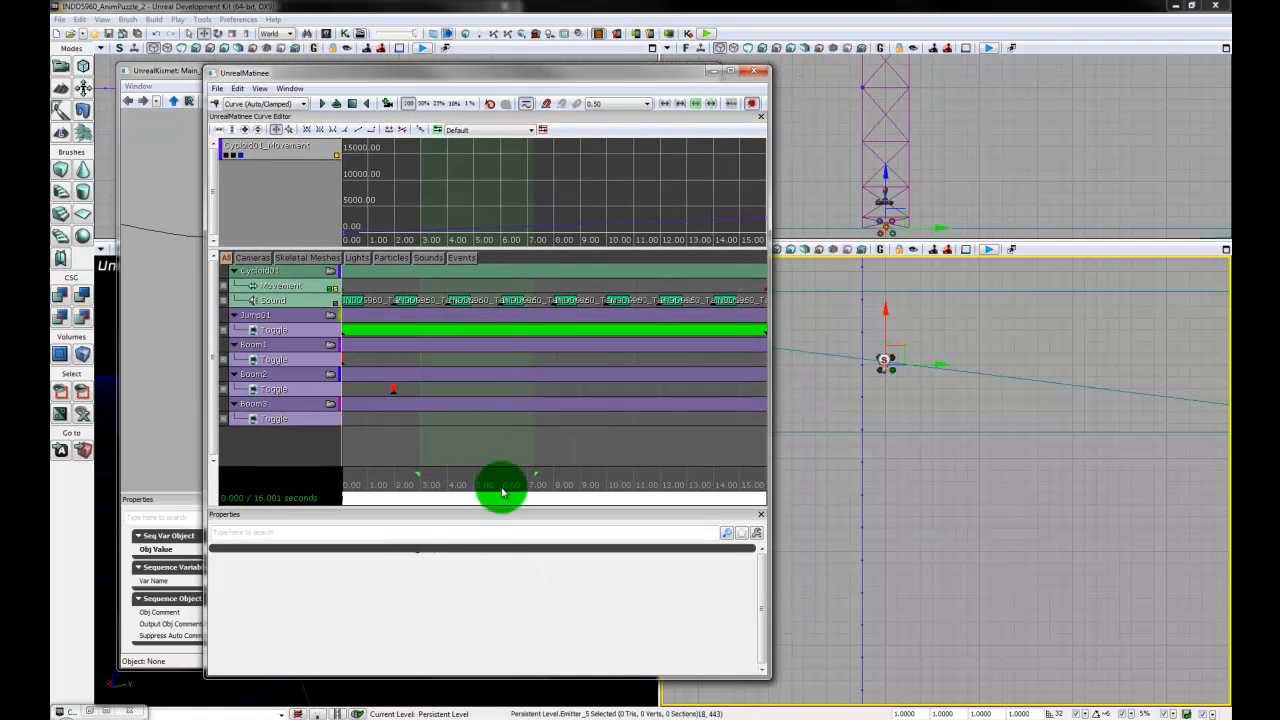
scroll(459, 440, down, 2)
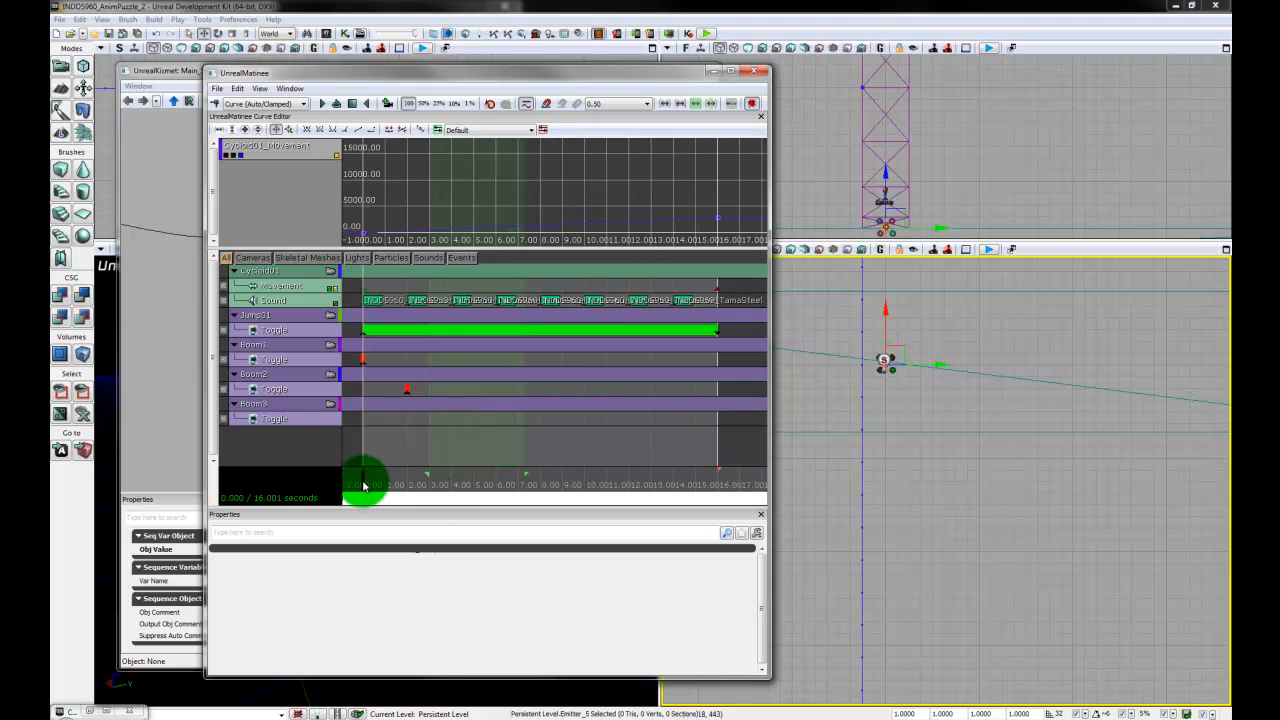
drag(375, 487, 463, 511)
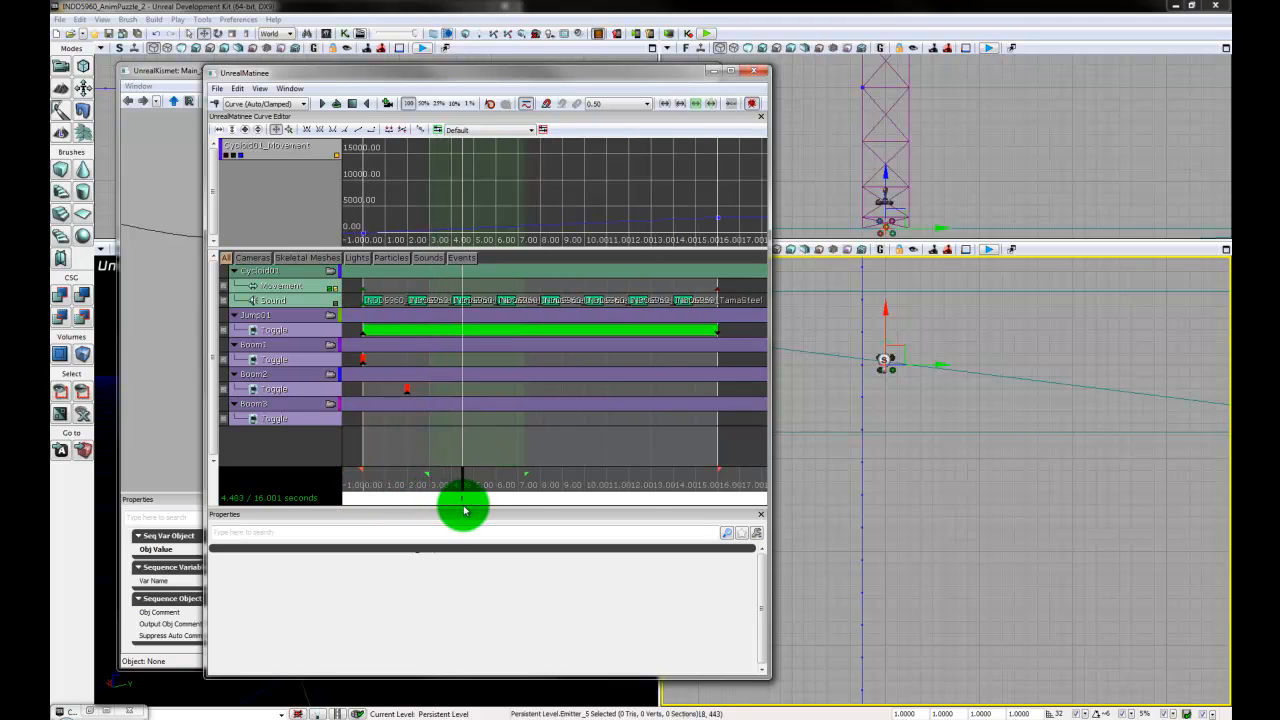
click(323, 420)
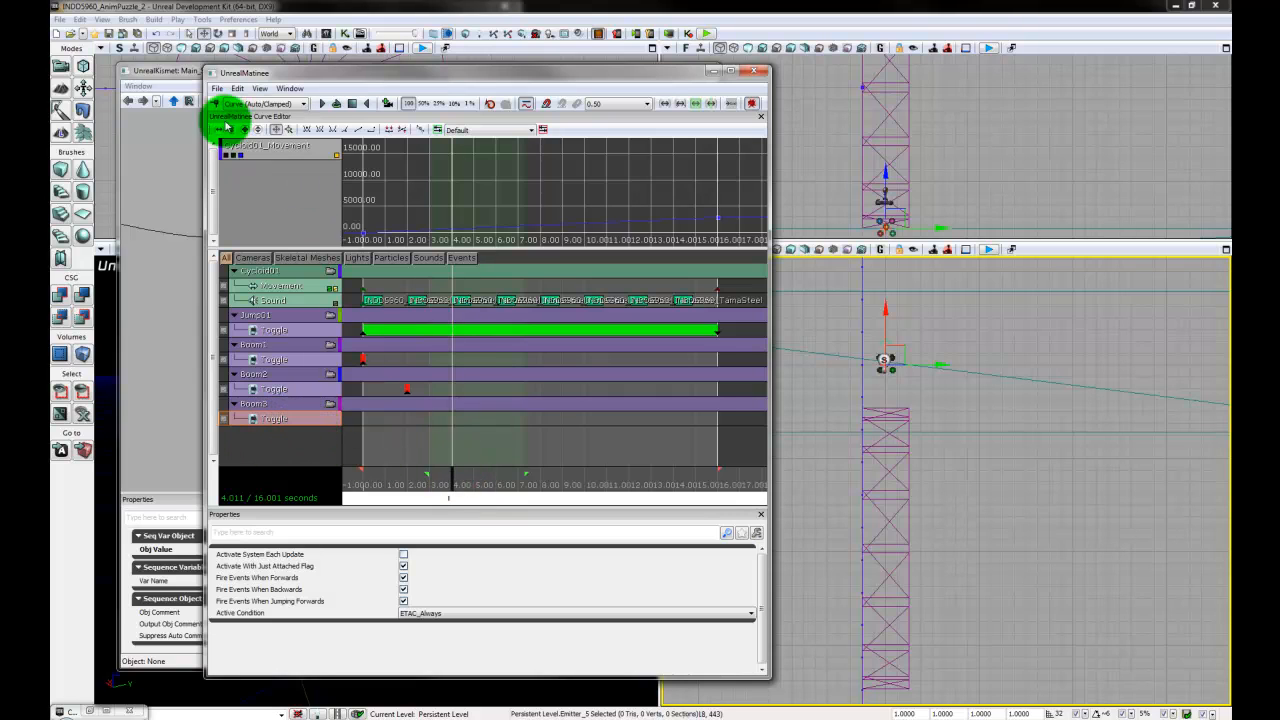
click(213, 103)
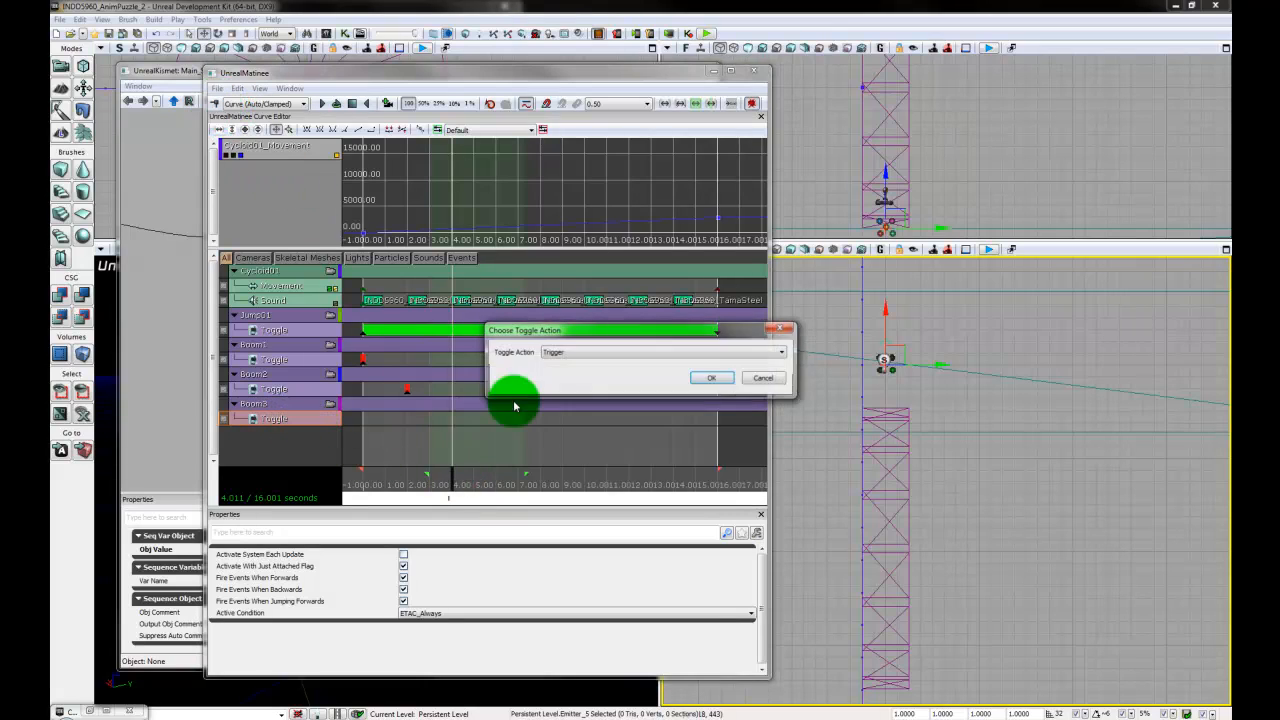
click(723, 374)
- Move the Matinee time position to about 6 seconds and select Emitter_6 on the next plank in the viewport
drag(451, 485, 503, 489)
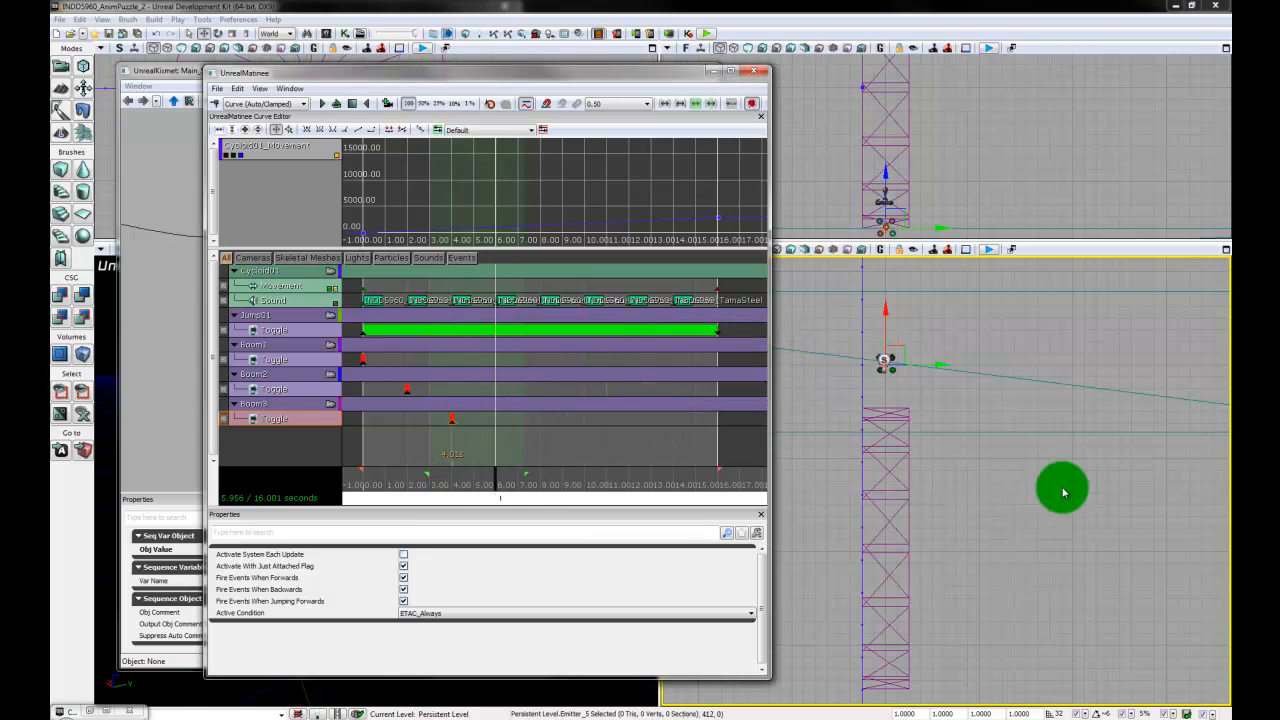
drag(1007, 378, 1000, 571)
drag(967, 388, 967, 581)
drag(984, 307, 990, 419)
scroll(990, 419, down, 4)
scroll(990, 419, down, 3)
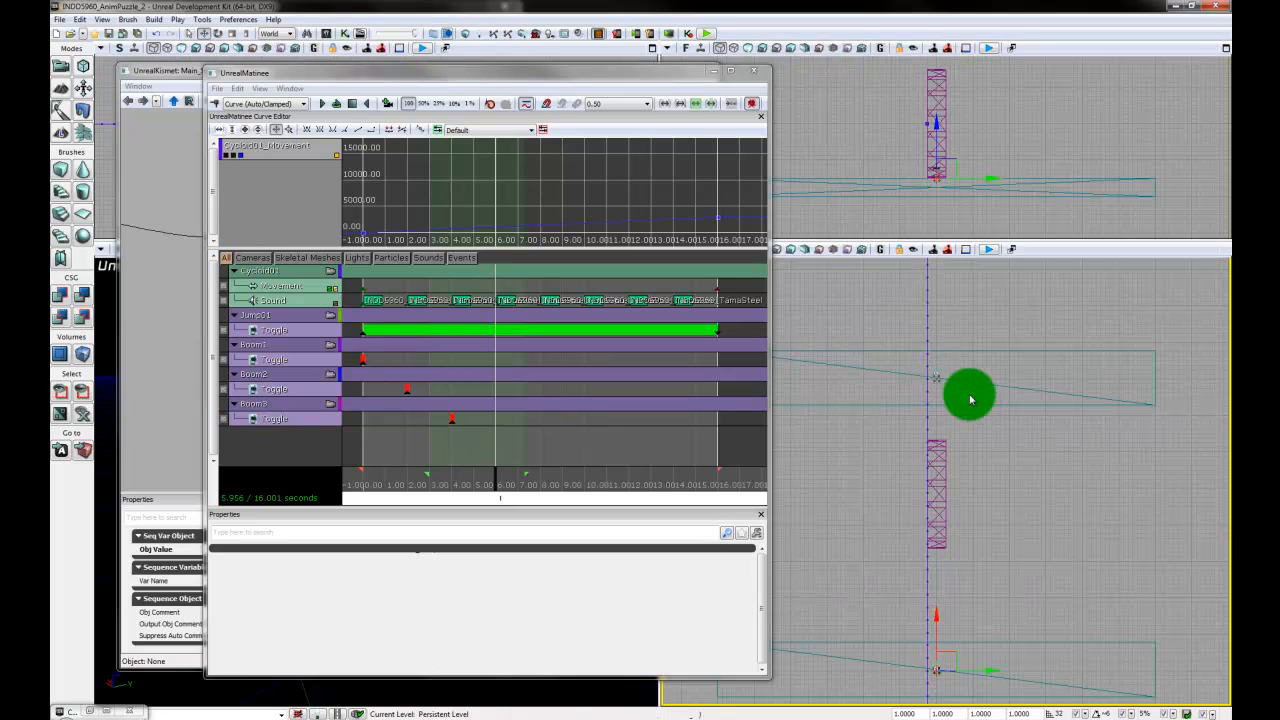
click(938, 381)
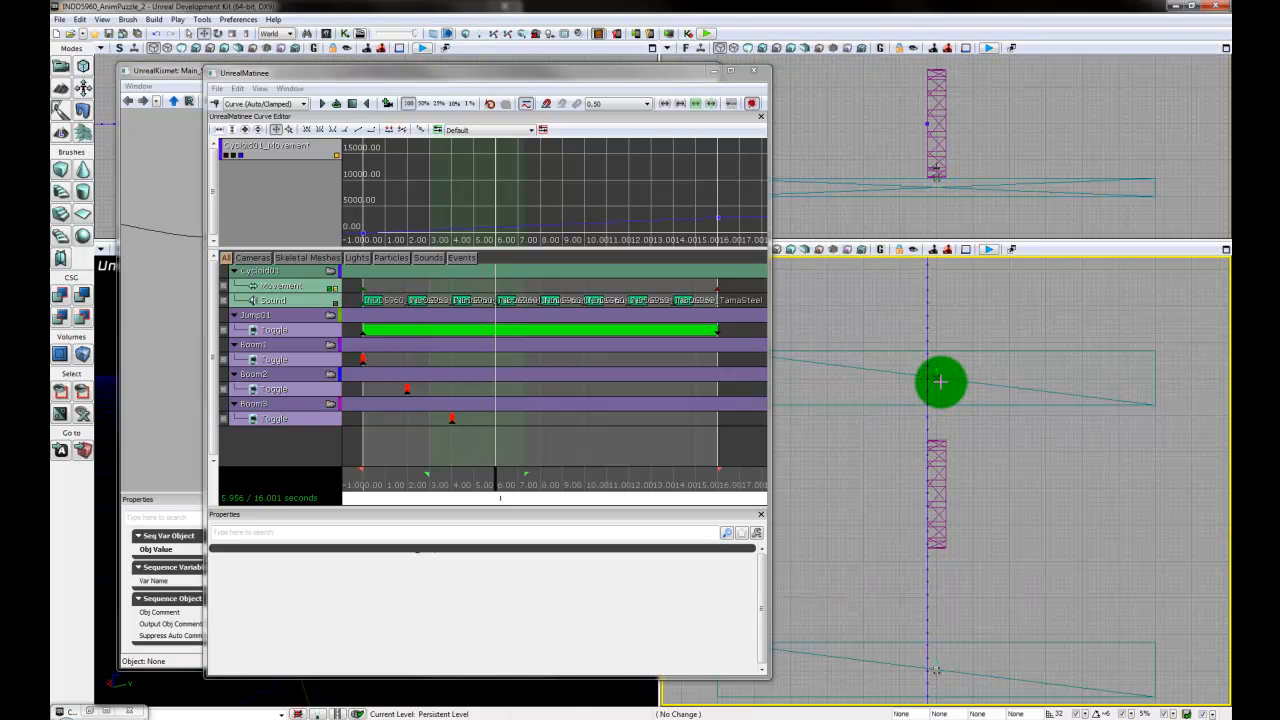
click(940, 381)
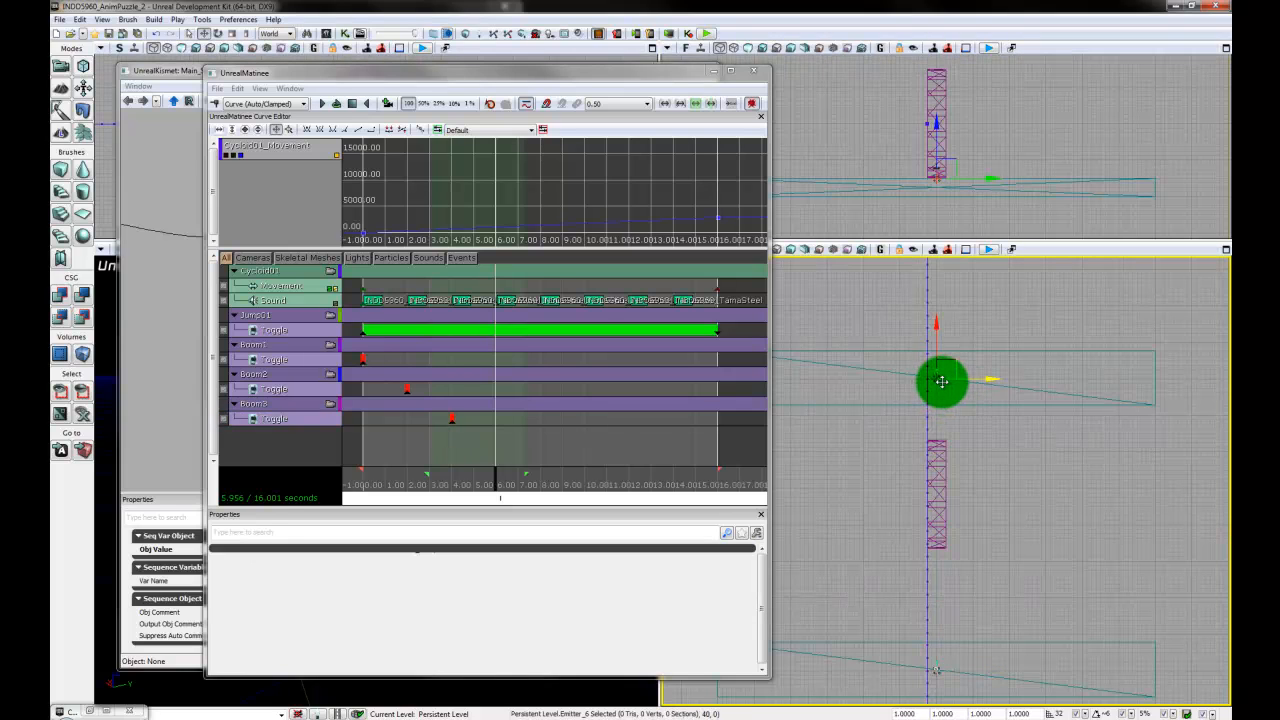
- Add a particle group named Boom4 with a Trigger key at about 6 seconds, and close Matinee's properties pane
right_click(298, 426)
click(362, 496)
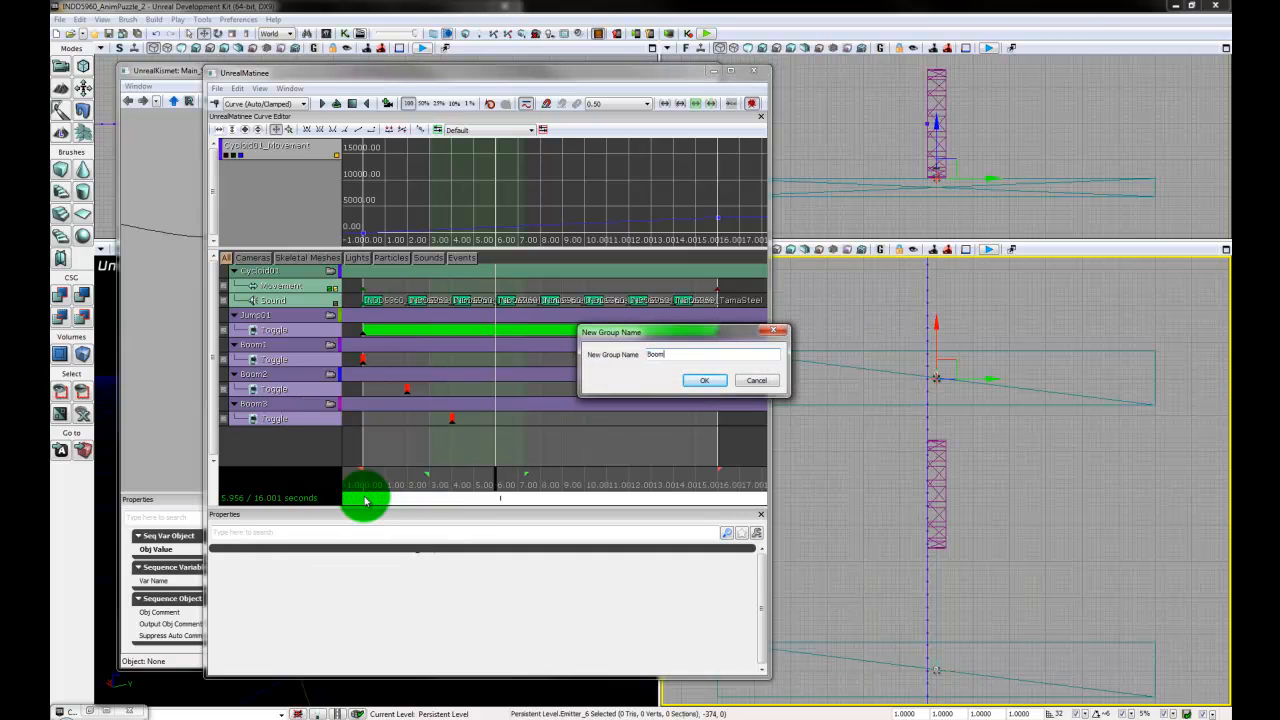
text(Boom4)
key(Return)
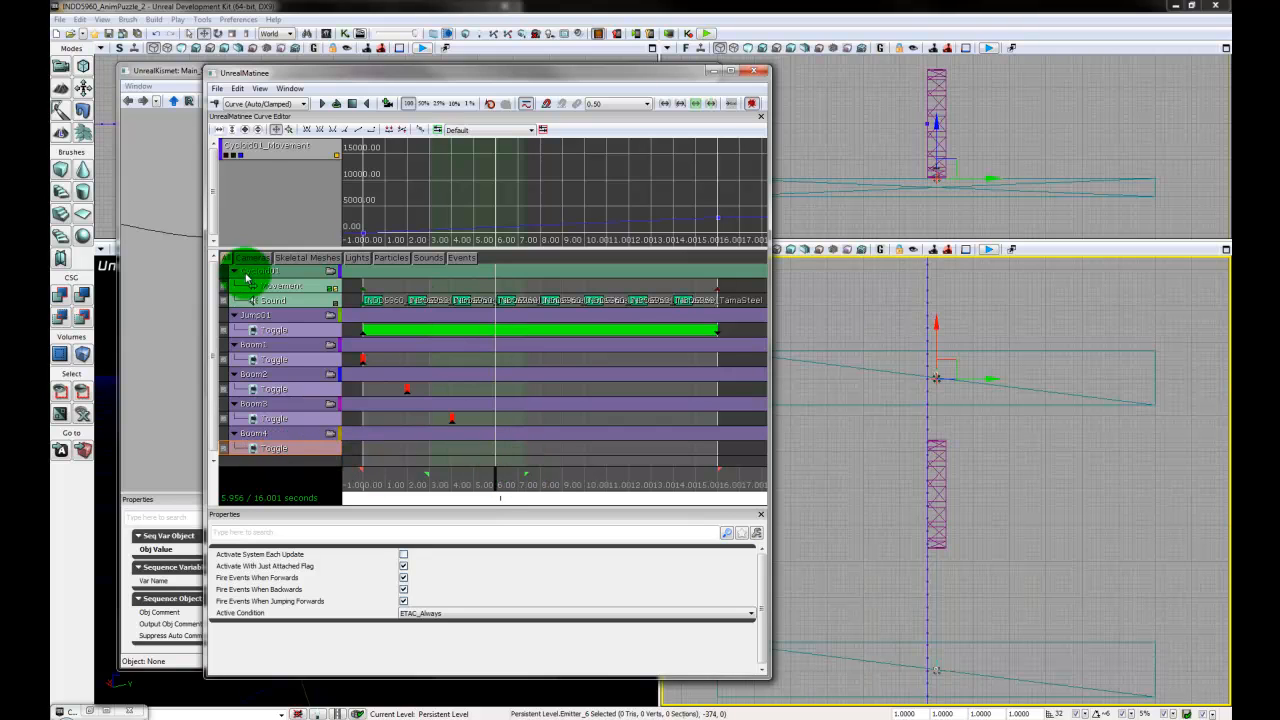
key(Return)
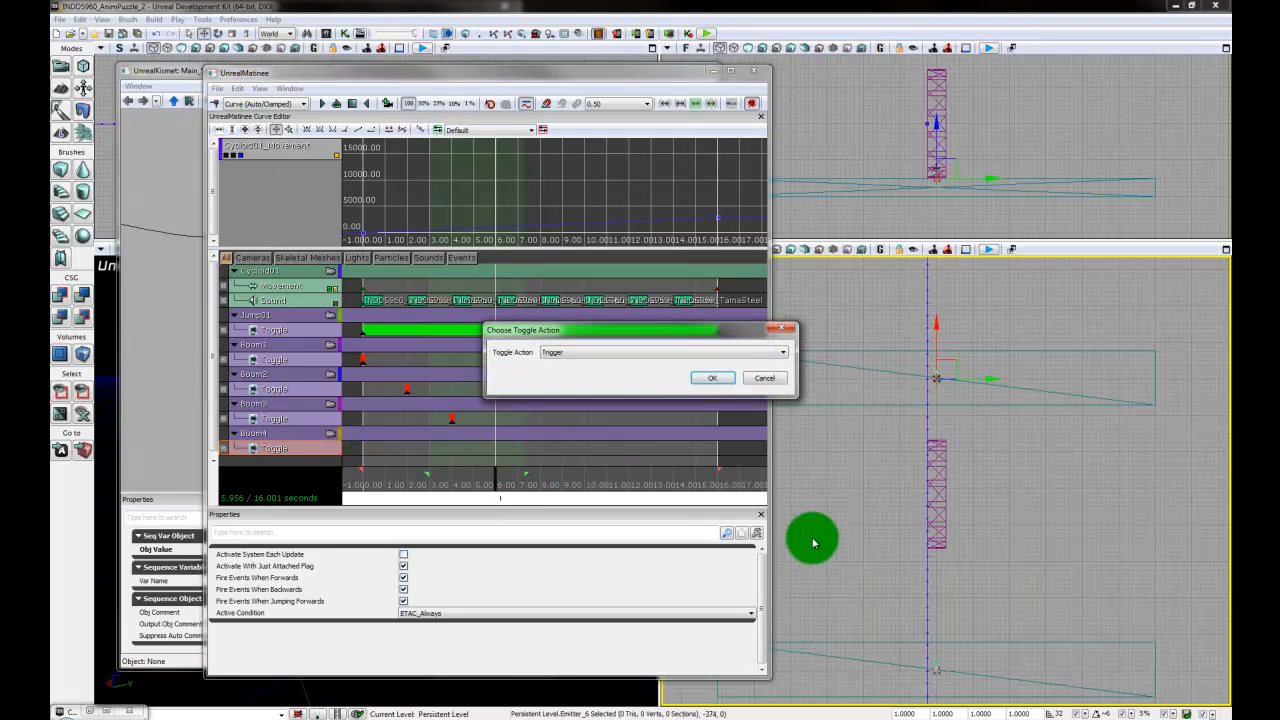
click(706, 378)
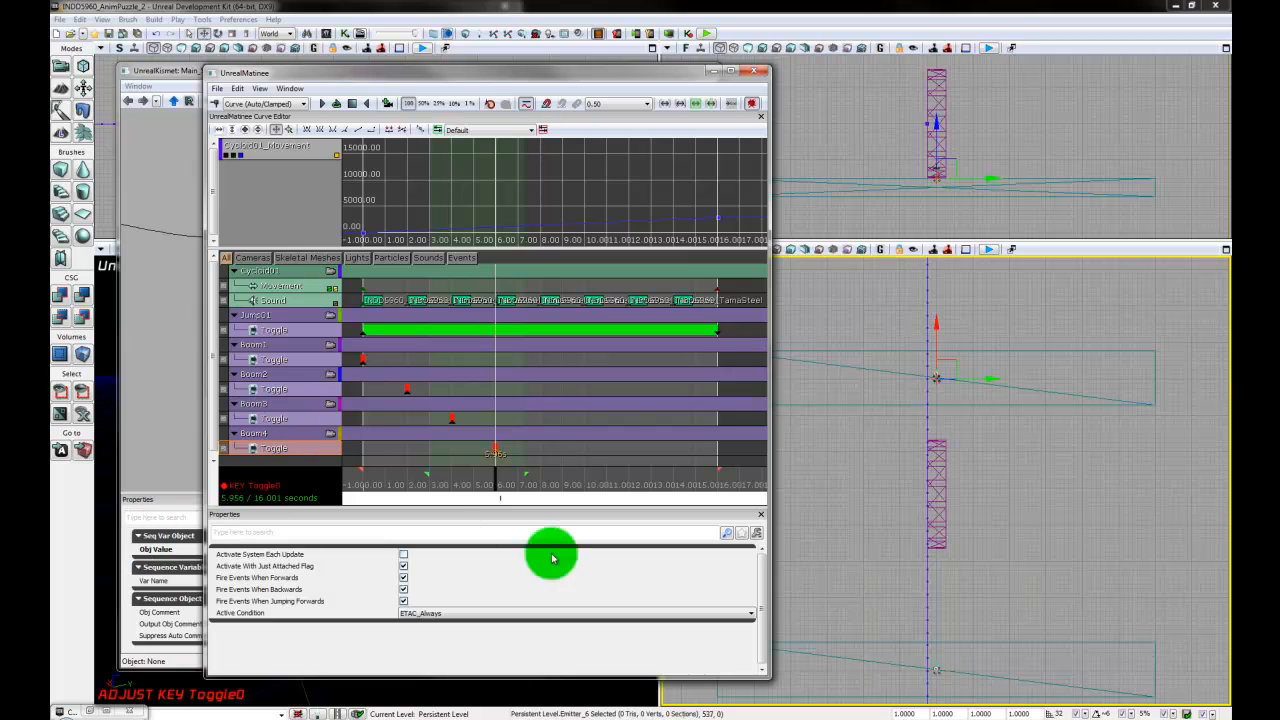
click(762, 515)
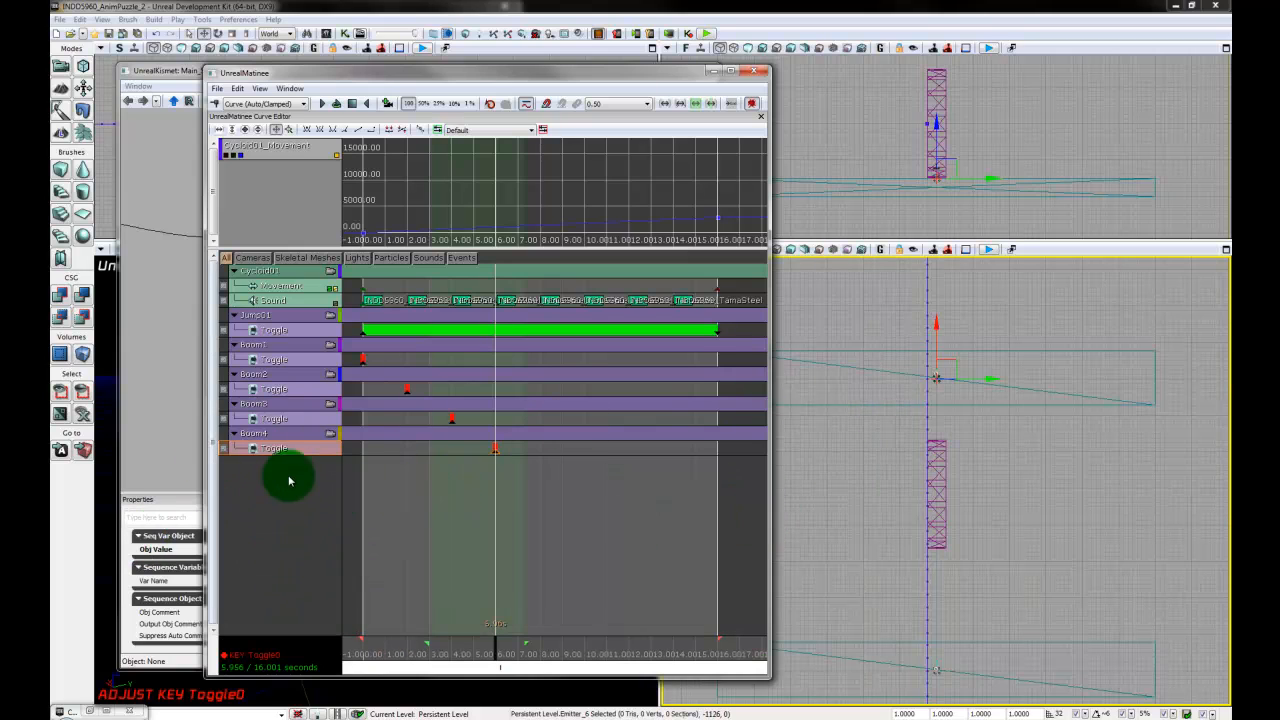
- Locate the plank after Emitter_6 in the viewport and select Emitter_7 there instead of the overlapping point light
drag(1021, 322, 1014, 594)
drag(990, 349, 966, 414)
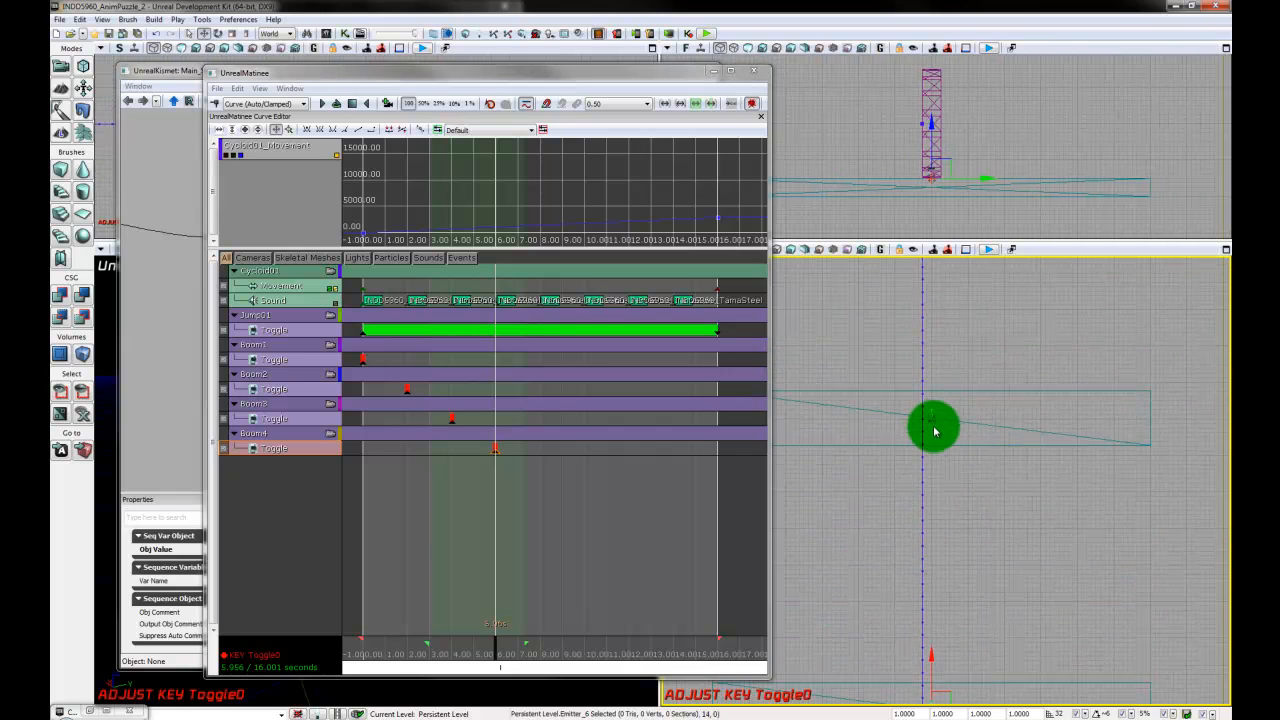
click(926, 431)
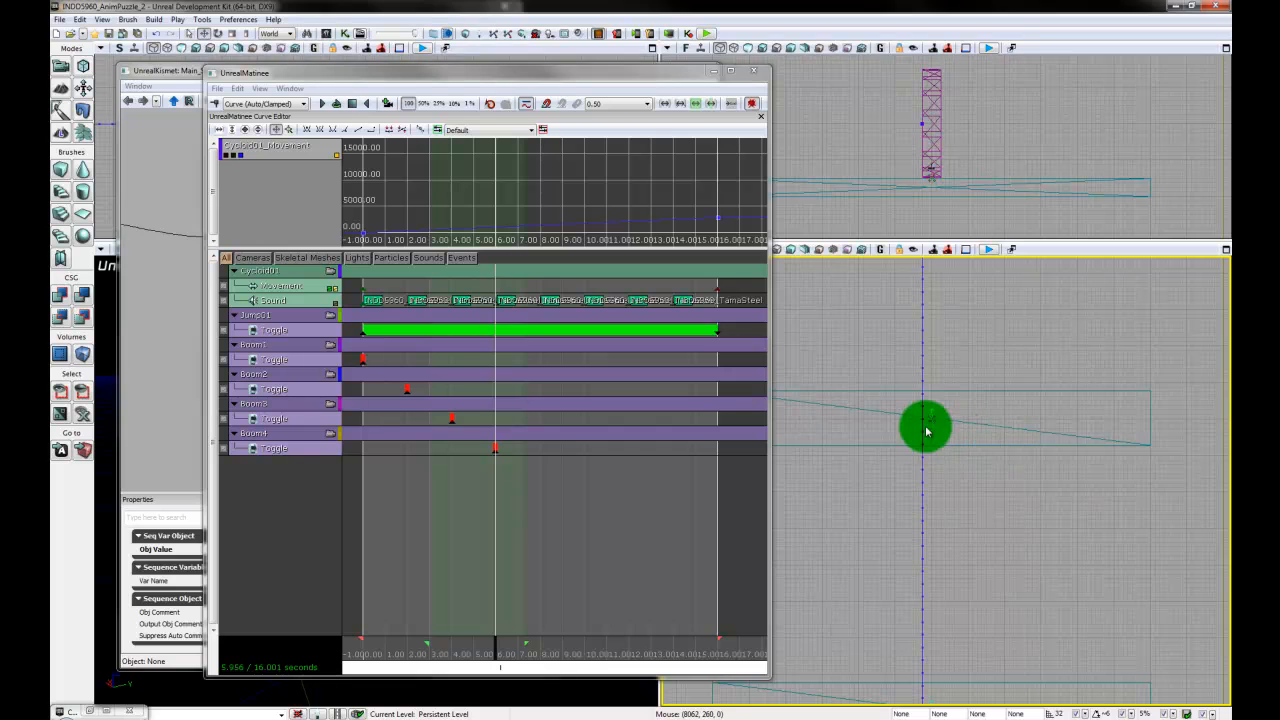
click(934, 423)
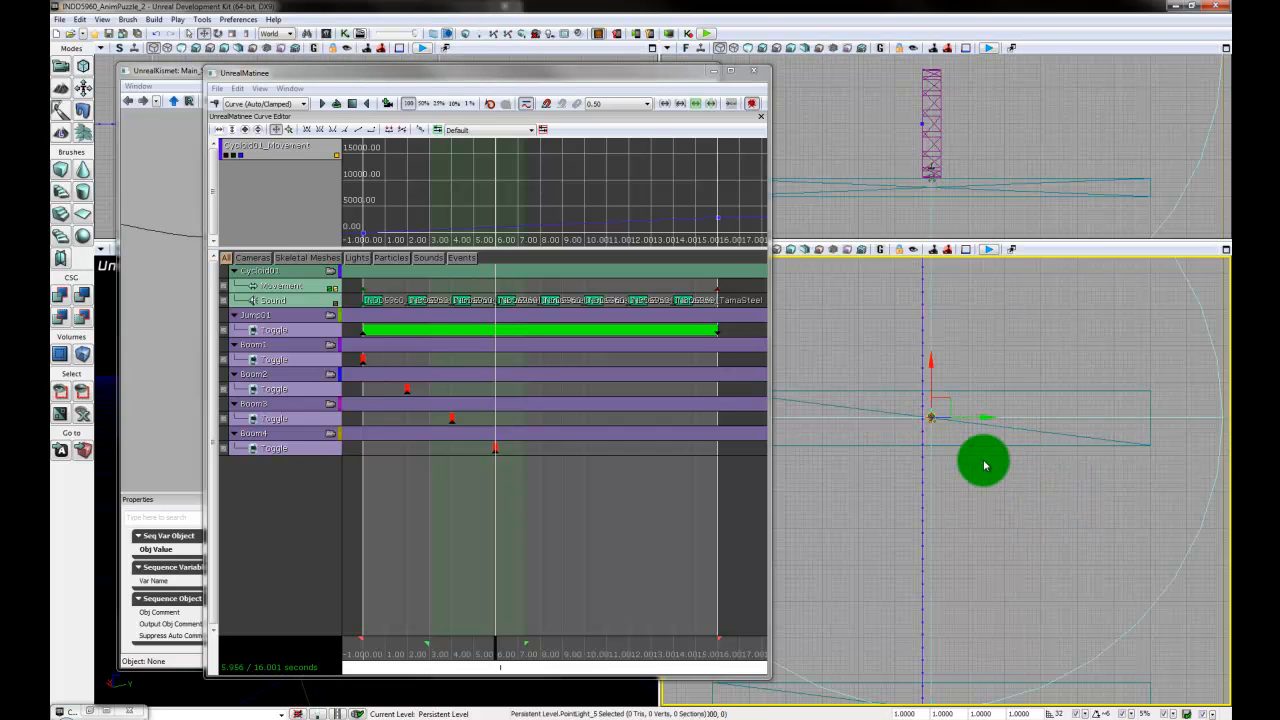
drag(986, 482, 1006, 543)
scroll(988, 547, up, 3)
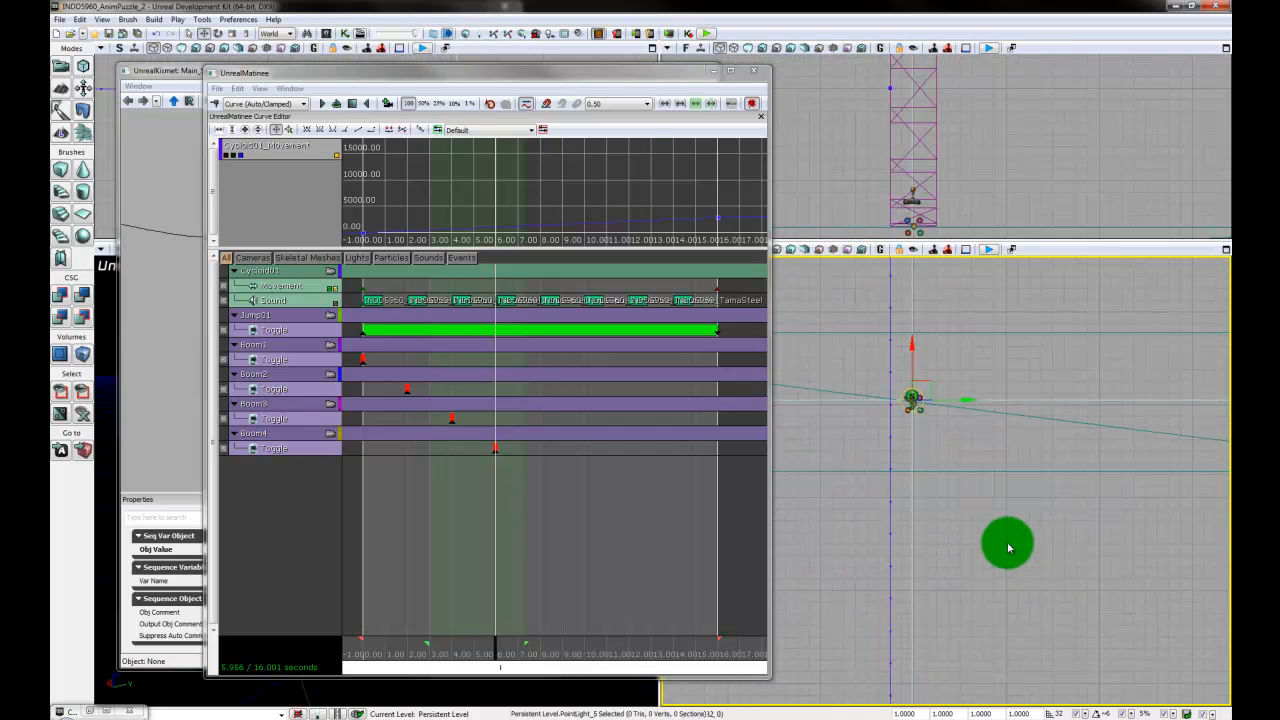
click(920, 410)
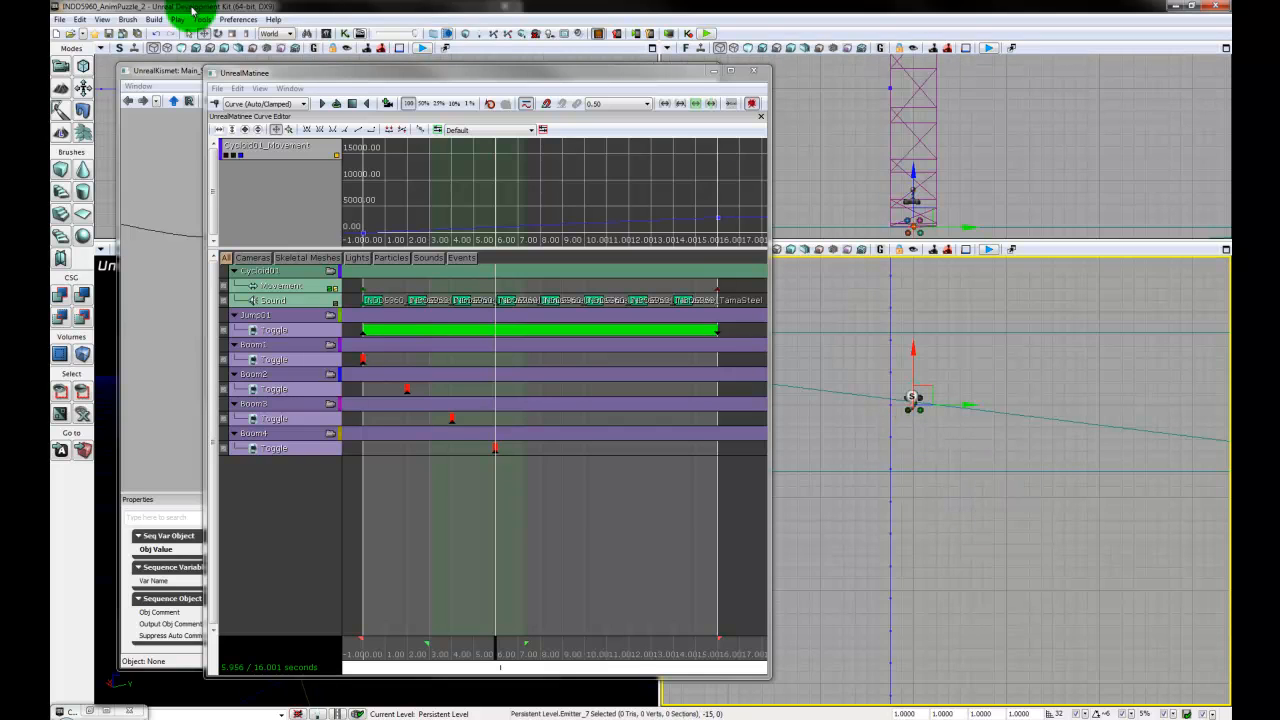
- Add a particle group named Boom5 in Matinee and give its Toggle track a Trigger key at about 8 seconds
click(290, 89)
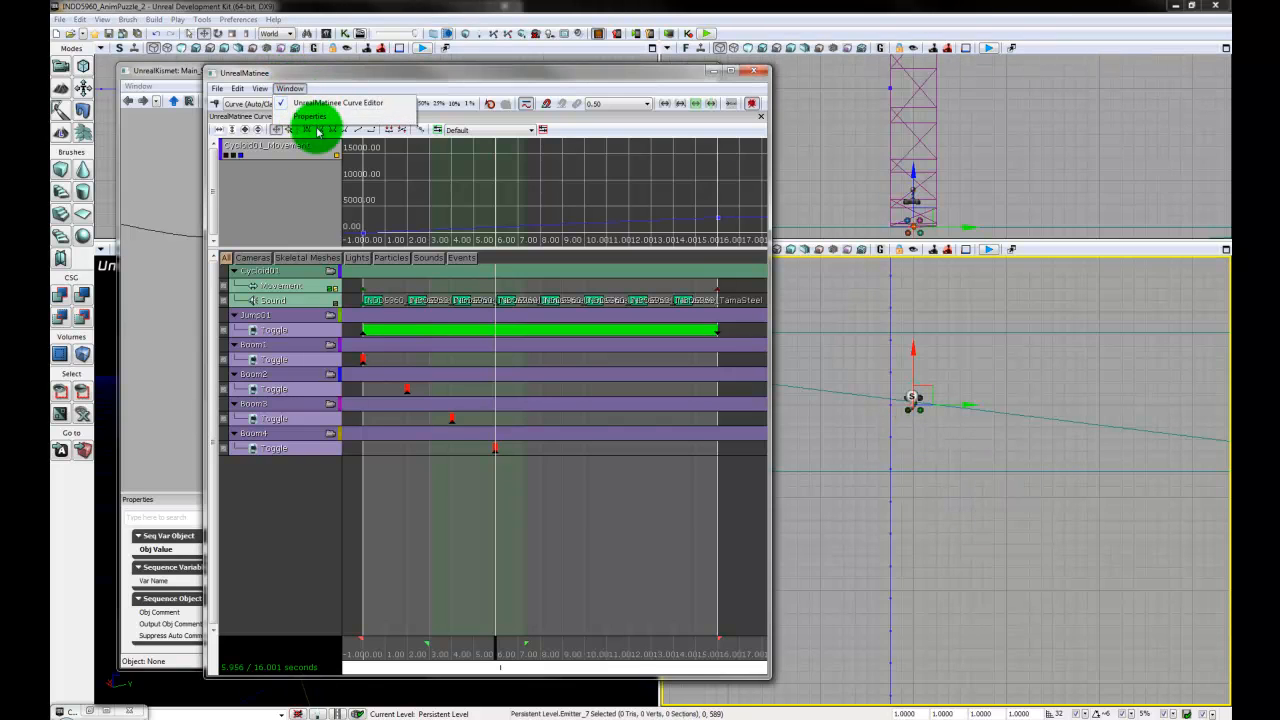
click(295, 520)
right_click(273, 488)
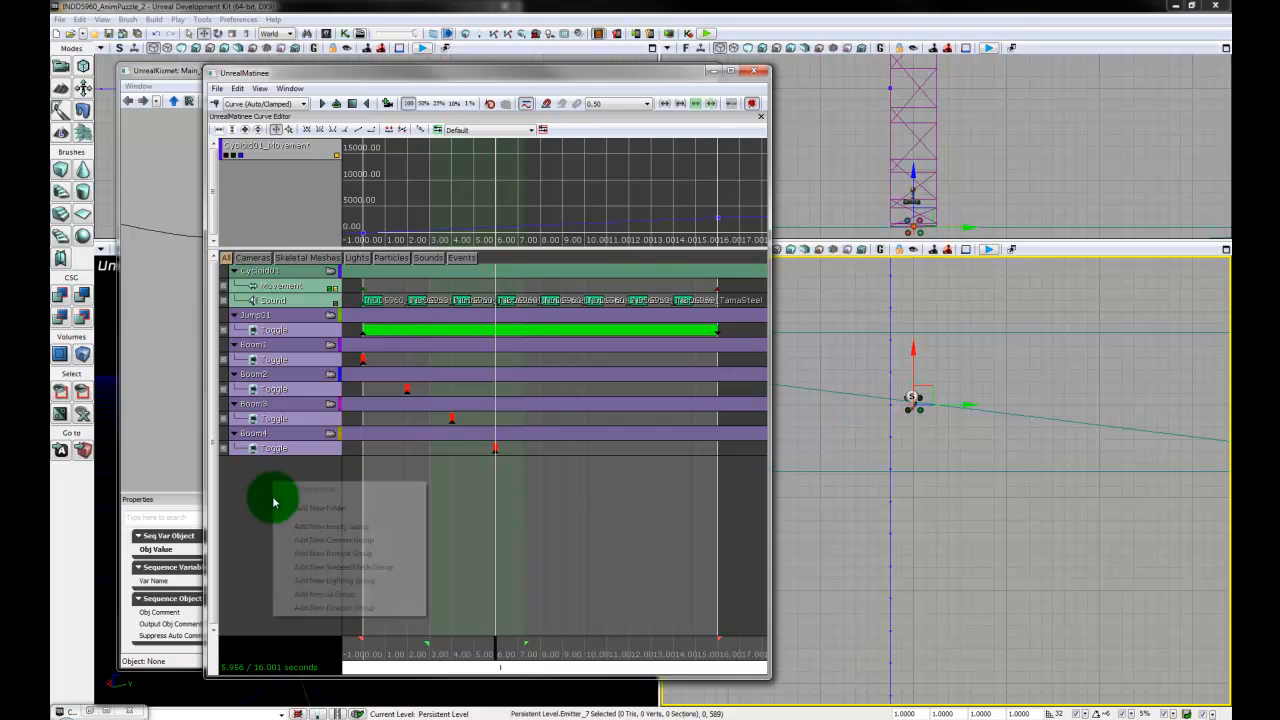
click(340, 556)
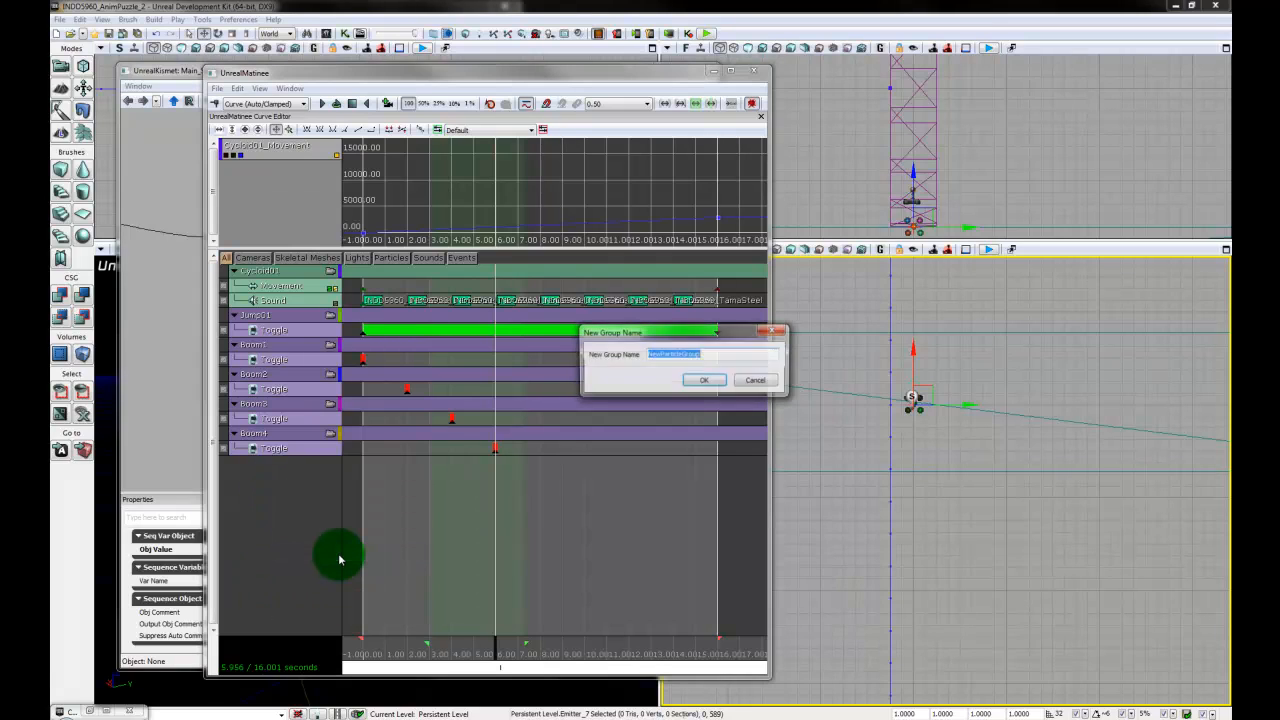
text(Boom5)
key(Return)
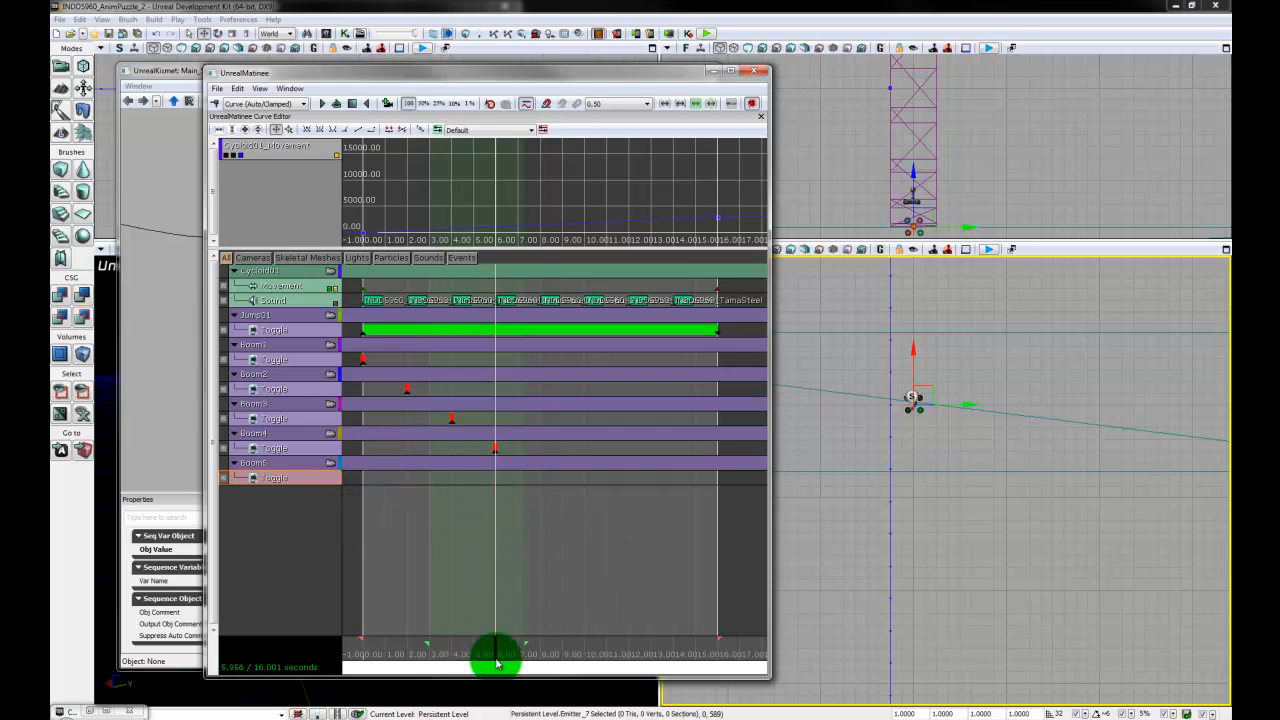
drag(496, 659, 543, 660)
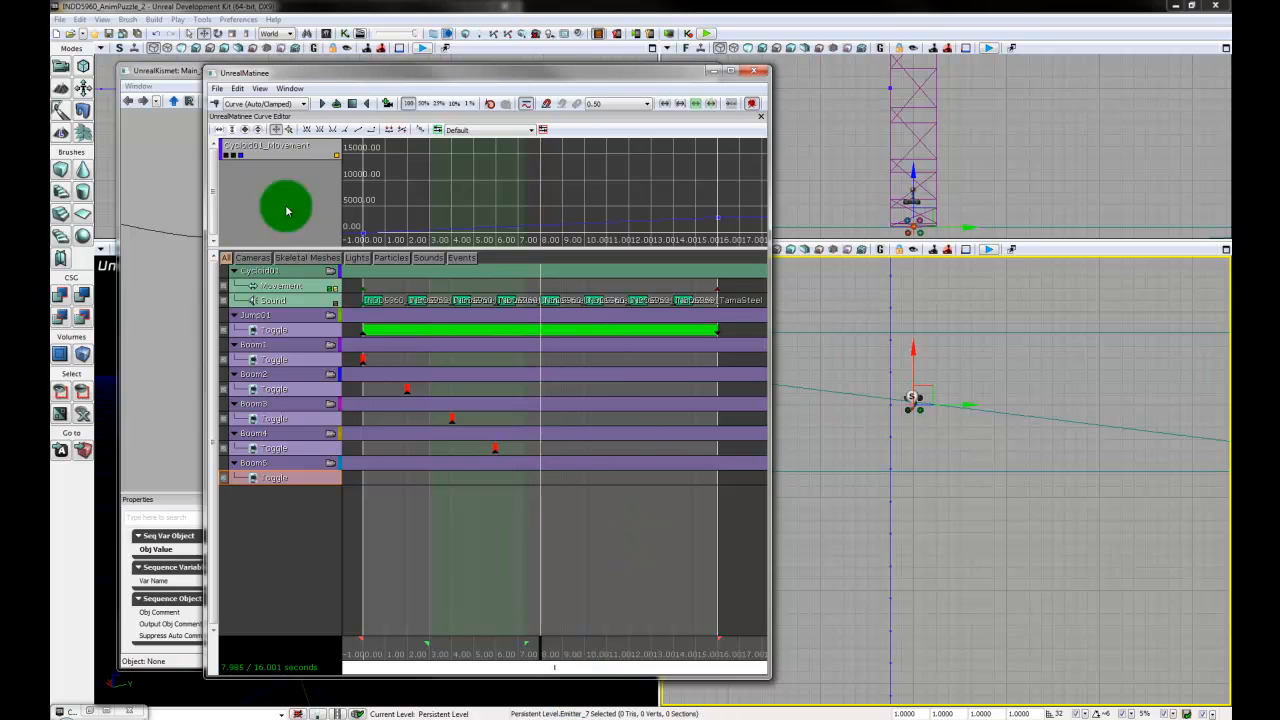
click(216, 105)
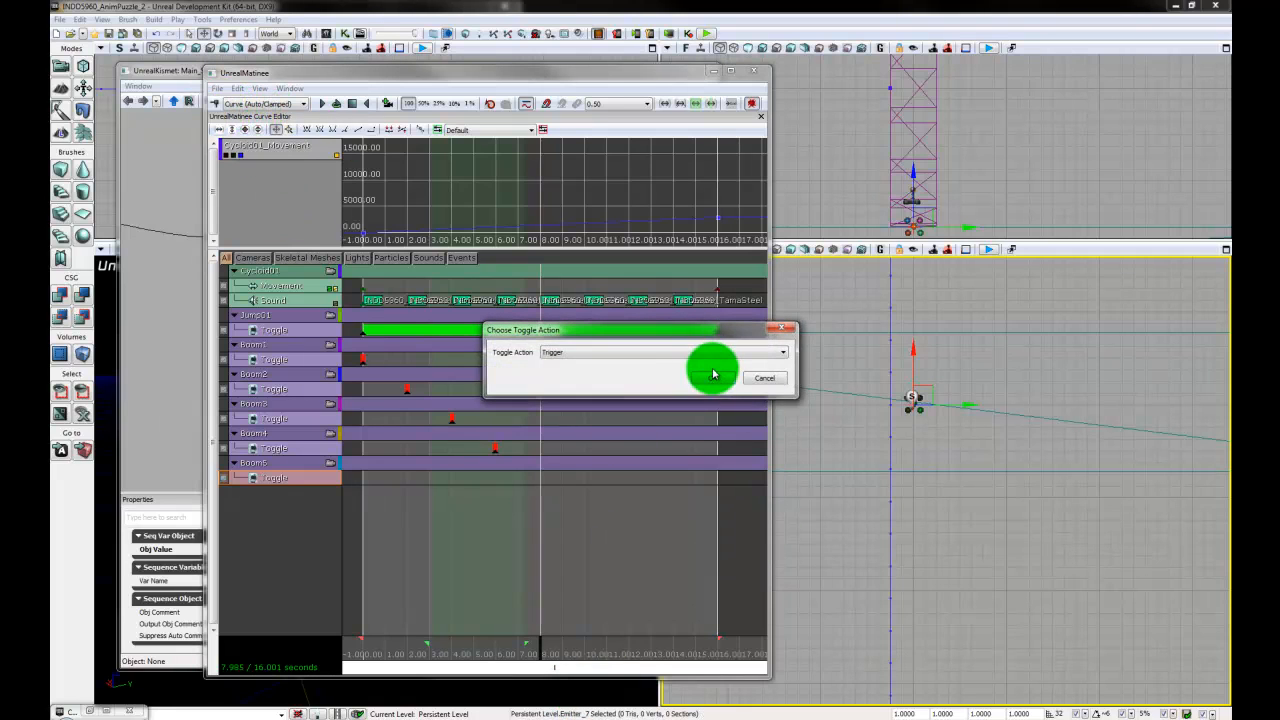
click(715, 379)
- Locate the plank after Emitter_7 in the viewport and select its particle emitter, Emitter_8
drag(990, 314, 983, 629)
scroll(986, 458, down, 2)
drag(983, 346, 977, 643)
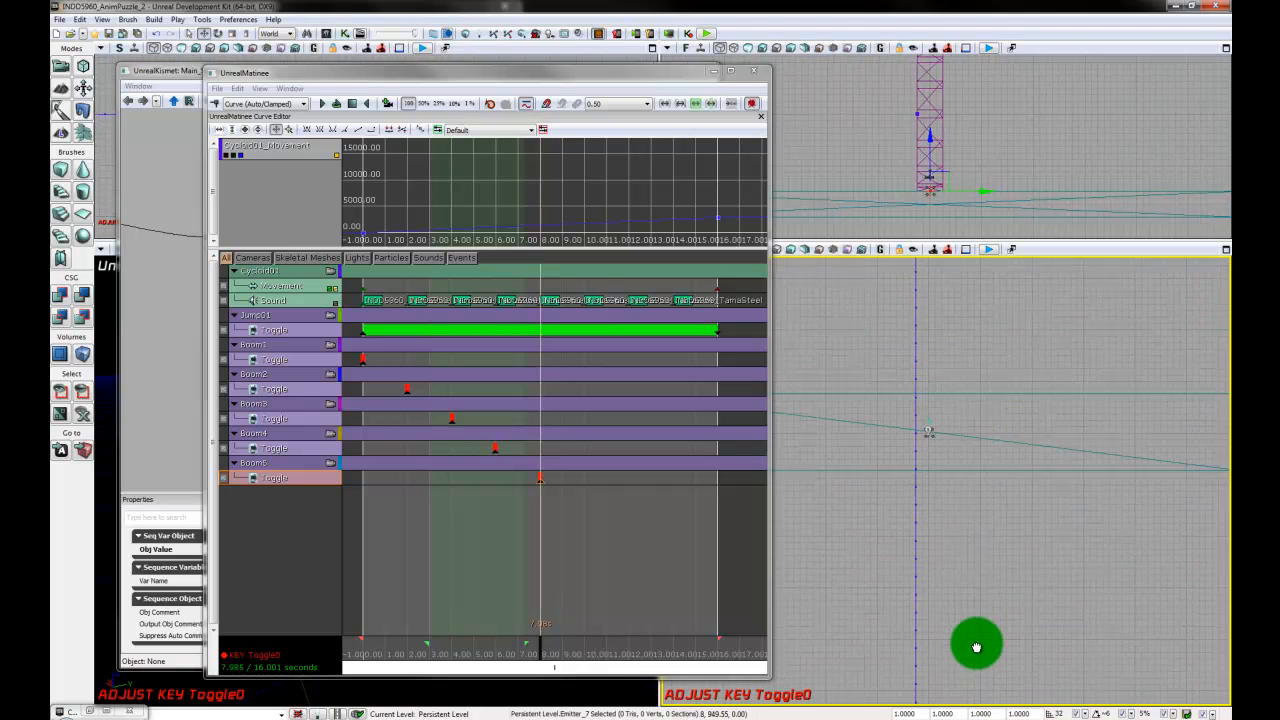
drag(966, 408, 969, 387)
scroll(969, 387, up, 5)
drag(1006, 340, 993, 451)
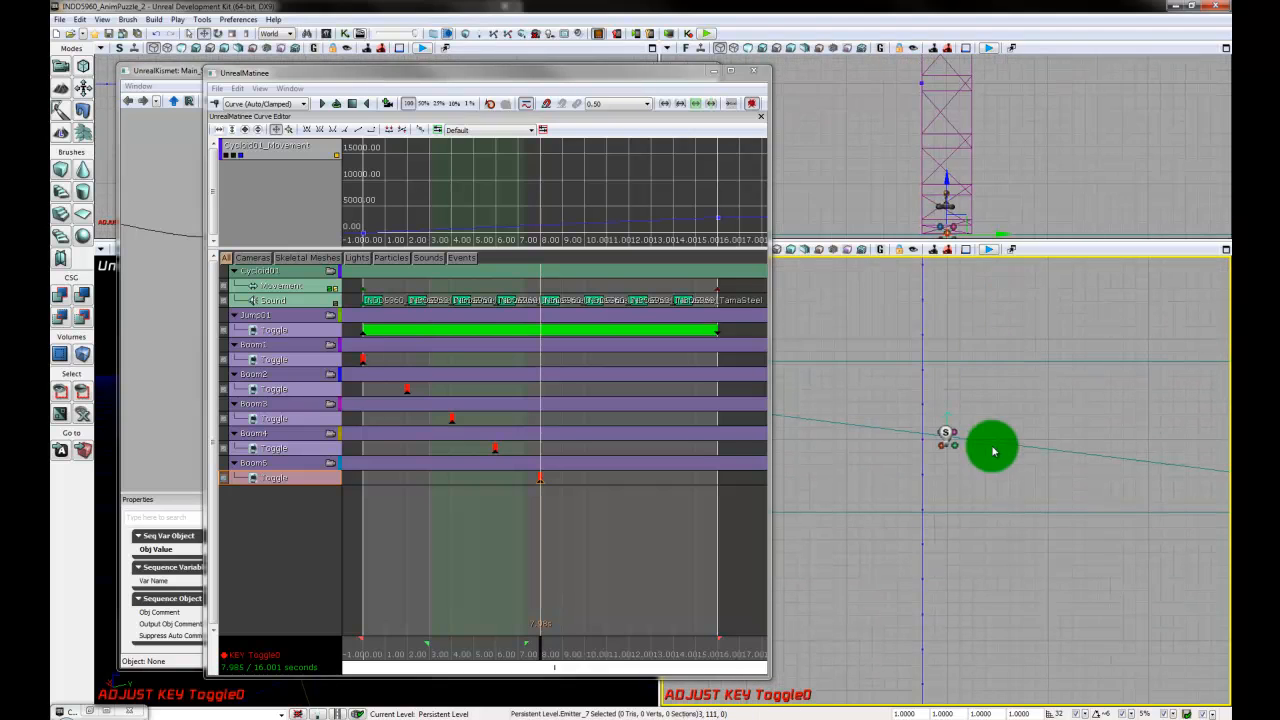
click(1037, 503)
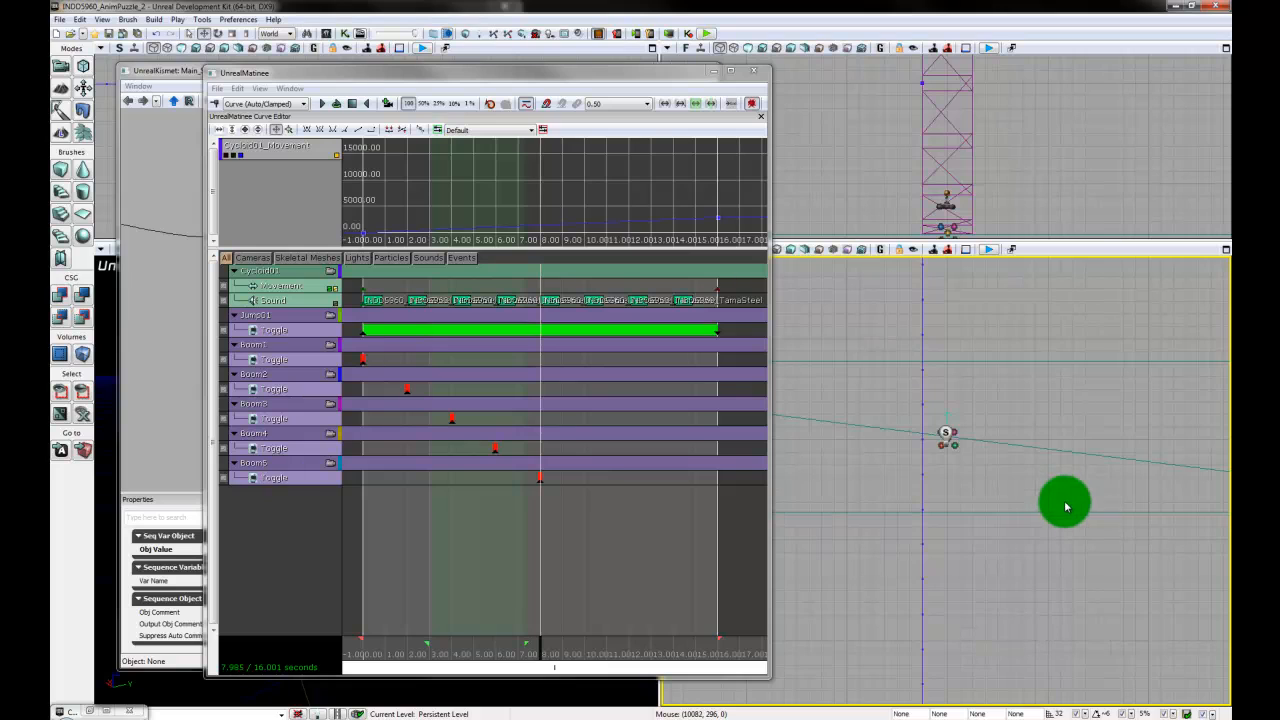
click(955, 443)
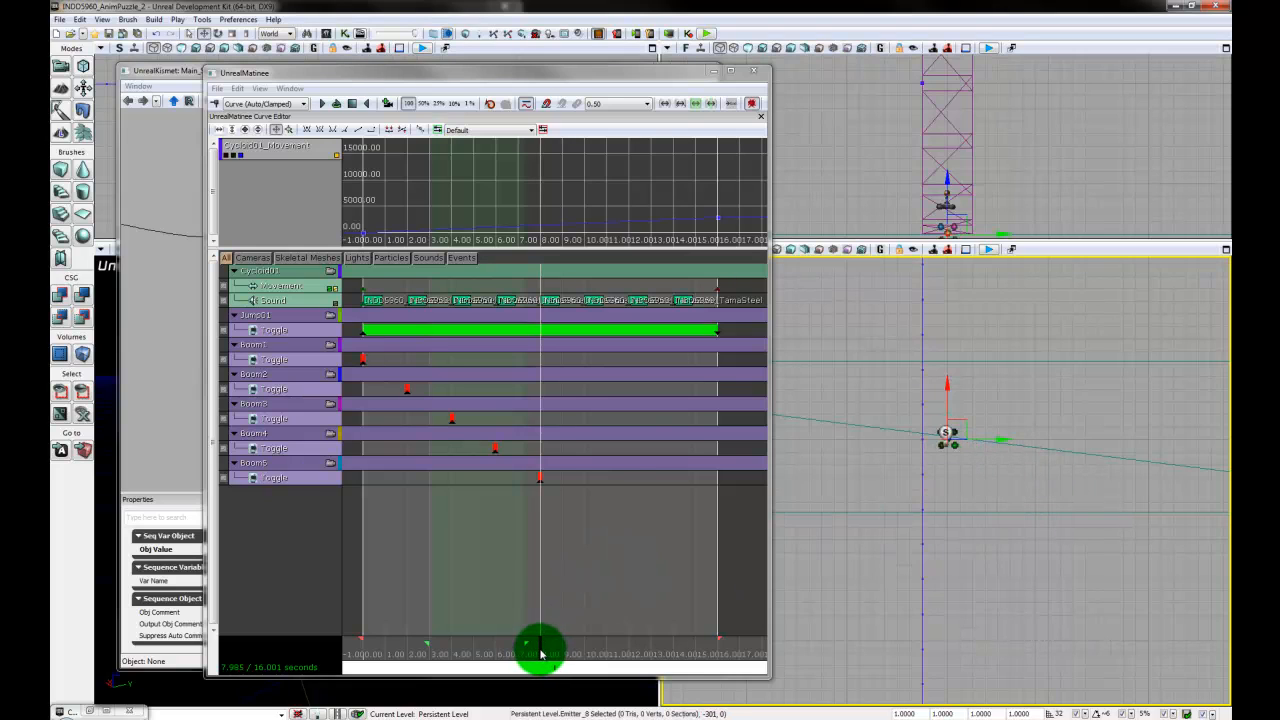
- Add a particle group named Boom6 in Matinee and give its Toggle track a Trigger key at about 10 seconds
drag(540, 655, 589, 661)
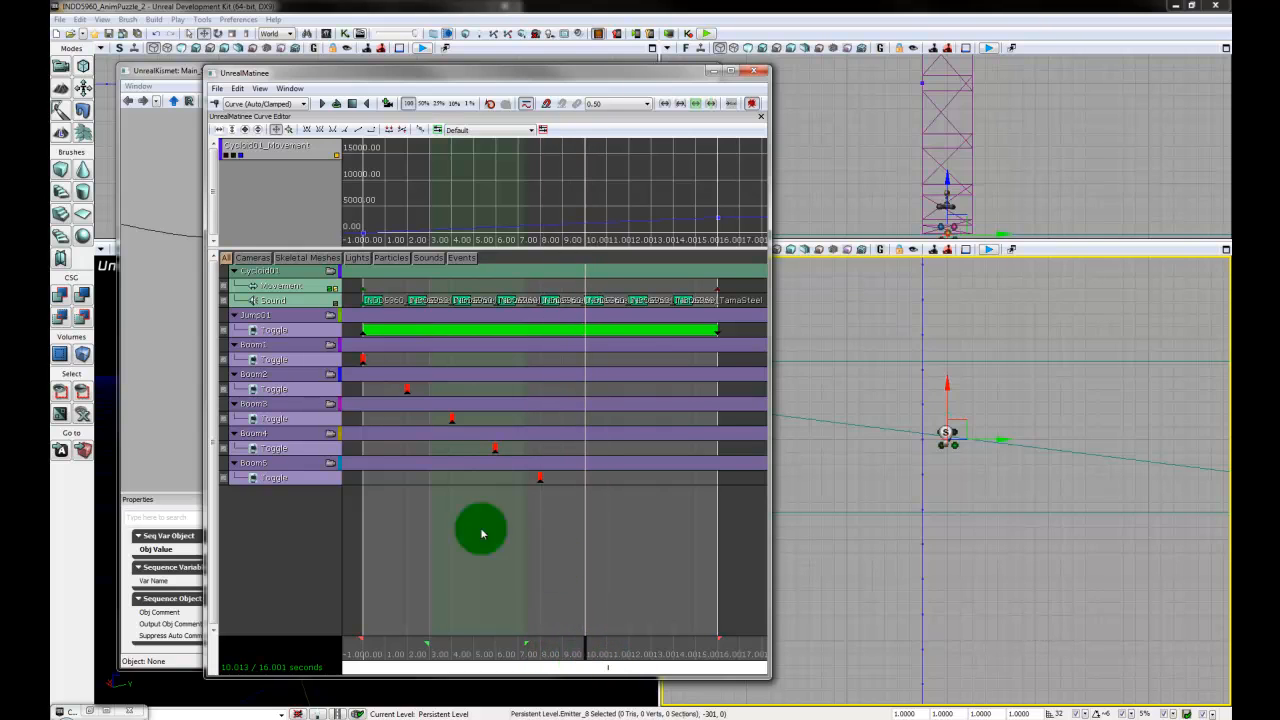
right_click(280, 520)
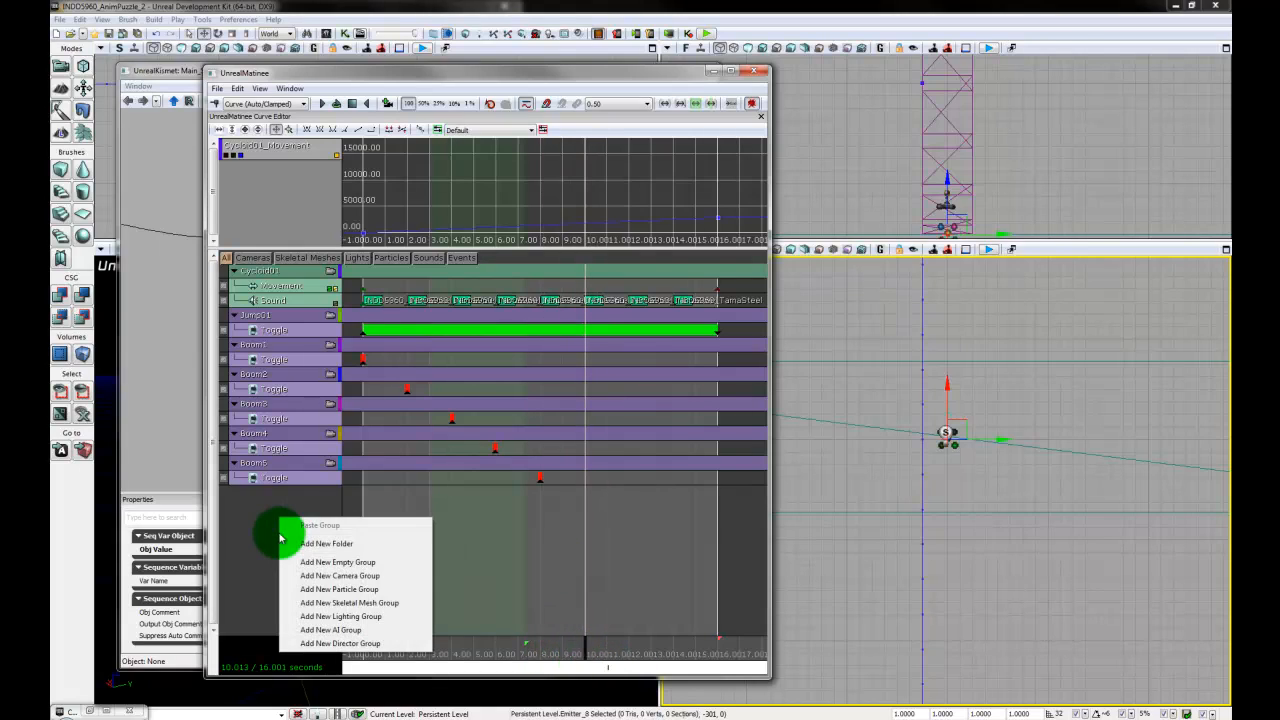
click(366, 592)
text(Boom)
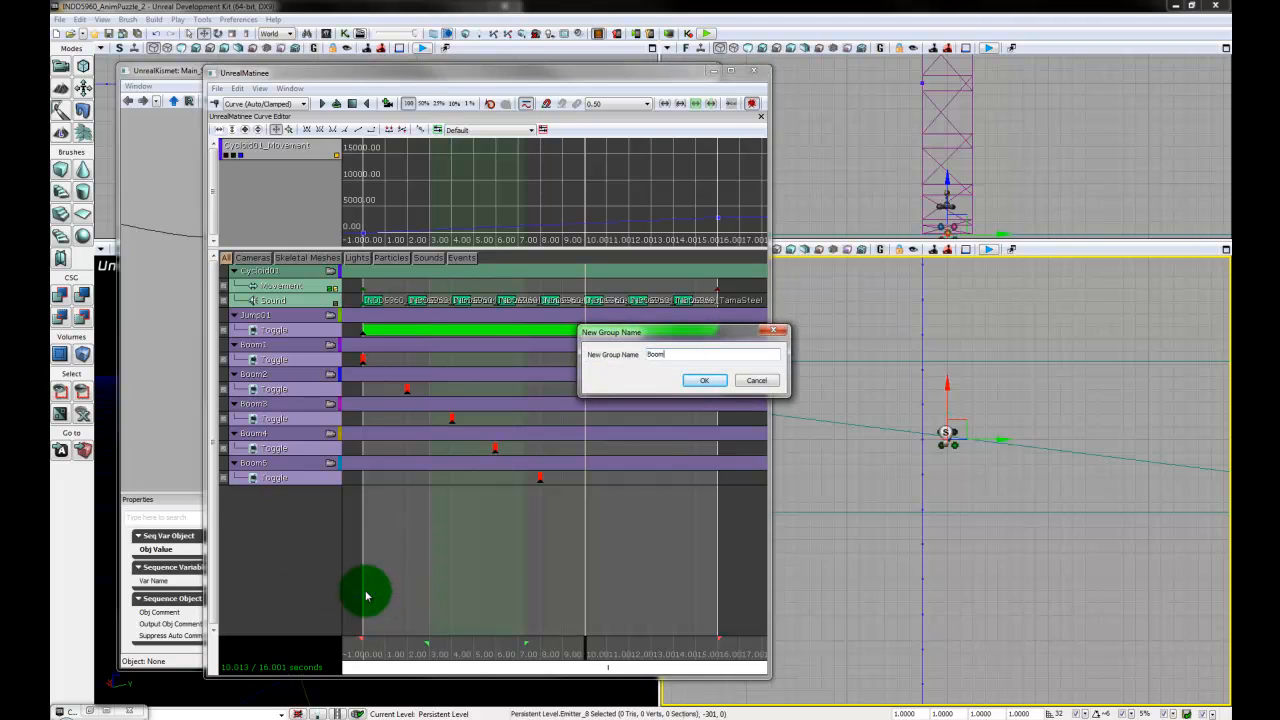
text(6)
key(Return)
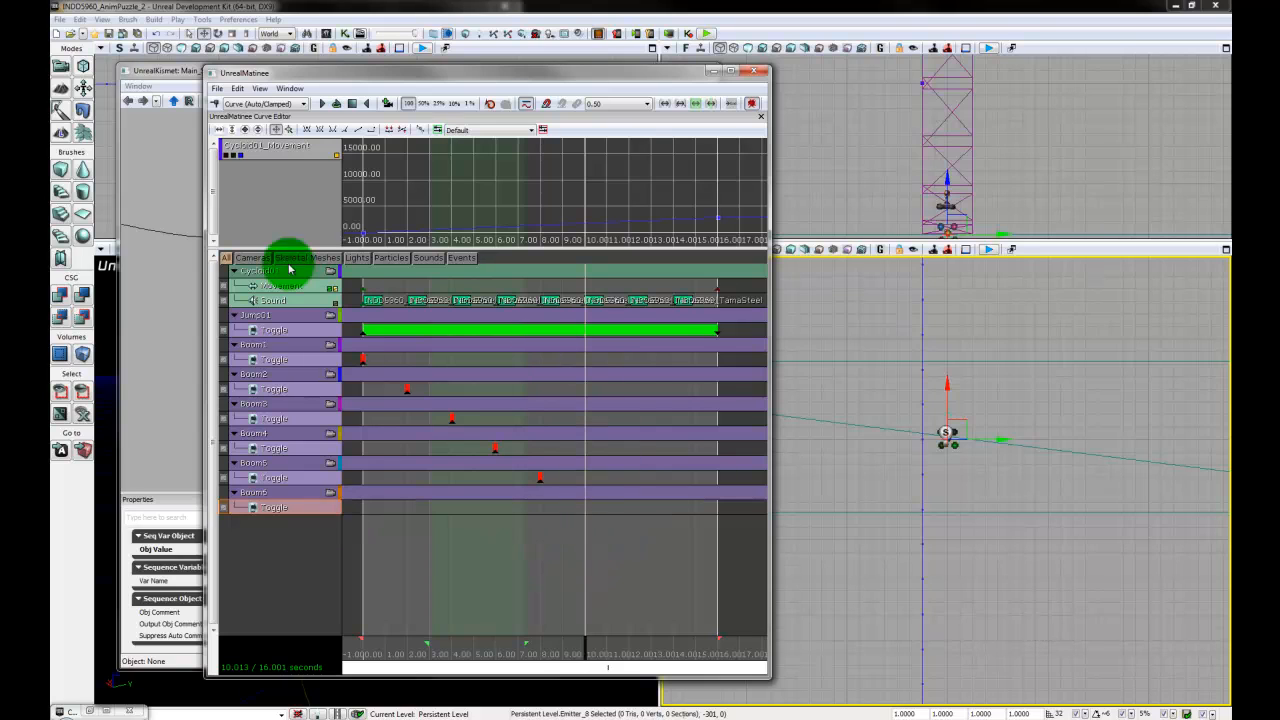
click(214, 103)
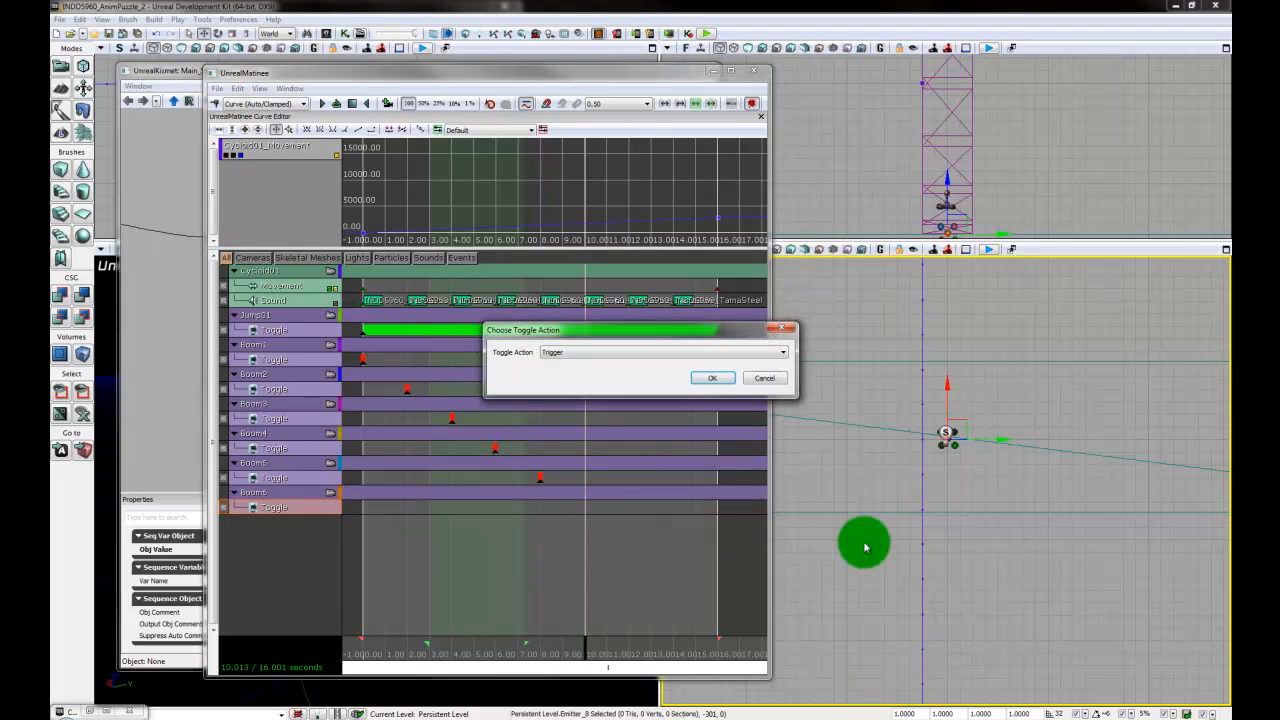
click(713, 380)
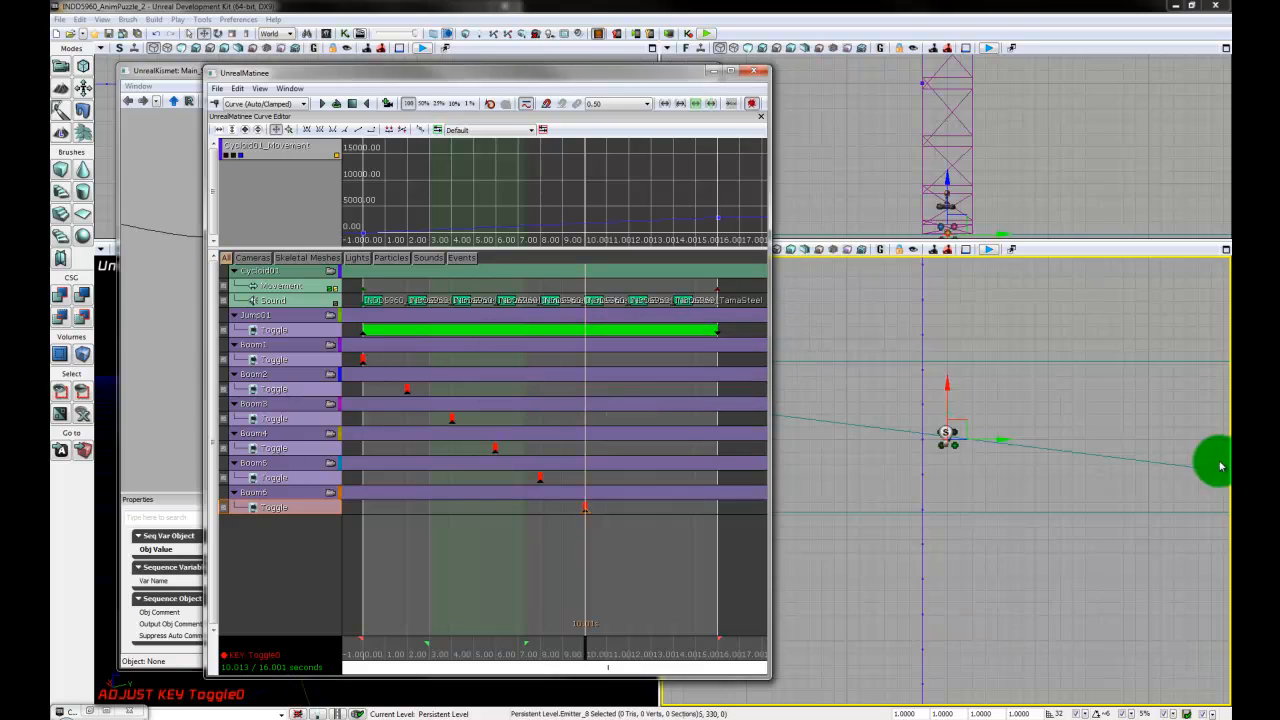
- Select the particle emitter Emitter_9 on the plank after Emitter_8 and add a Matinee particle group for it named Boom7
drag(1071, 414, 1067, 620)
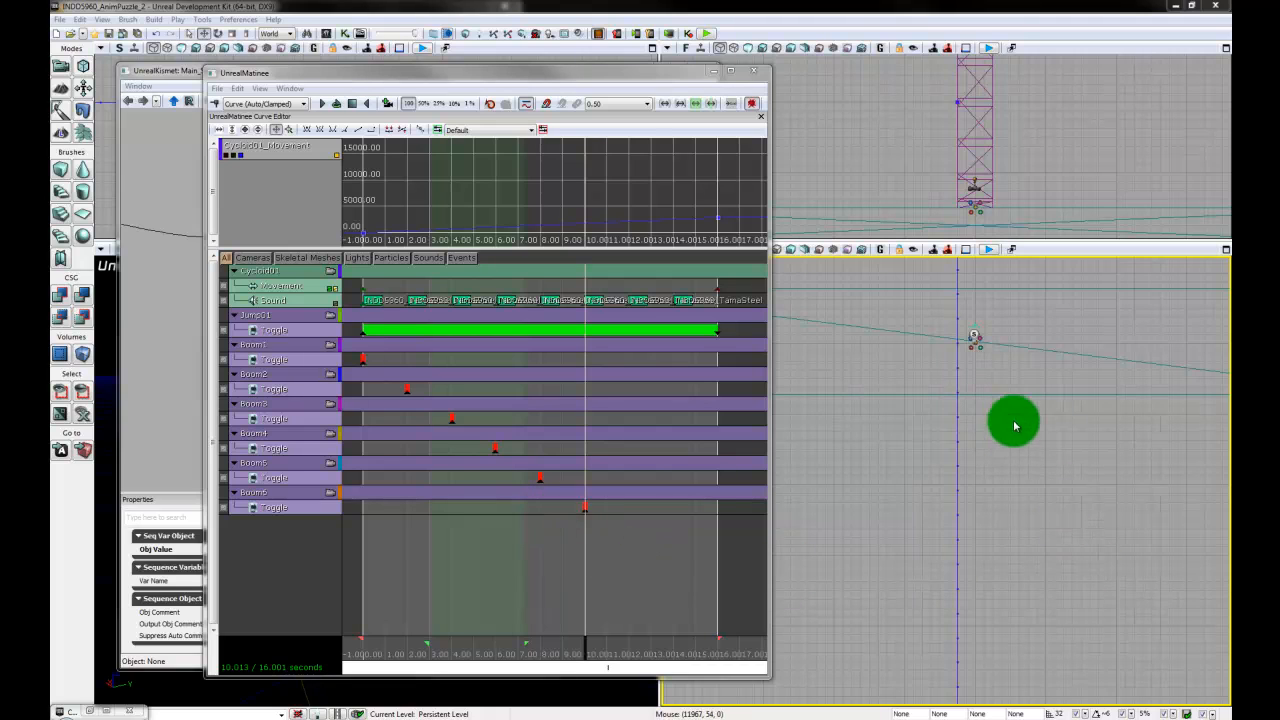
click(979, 345)
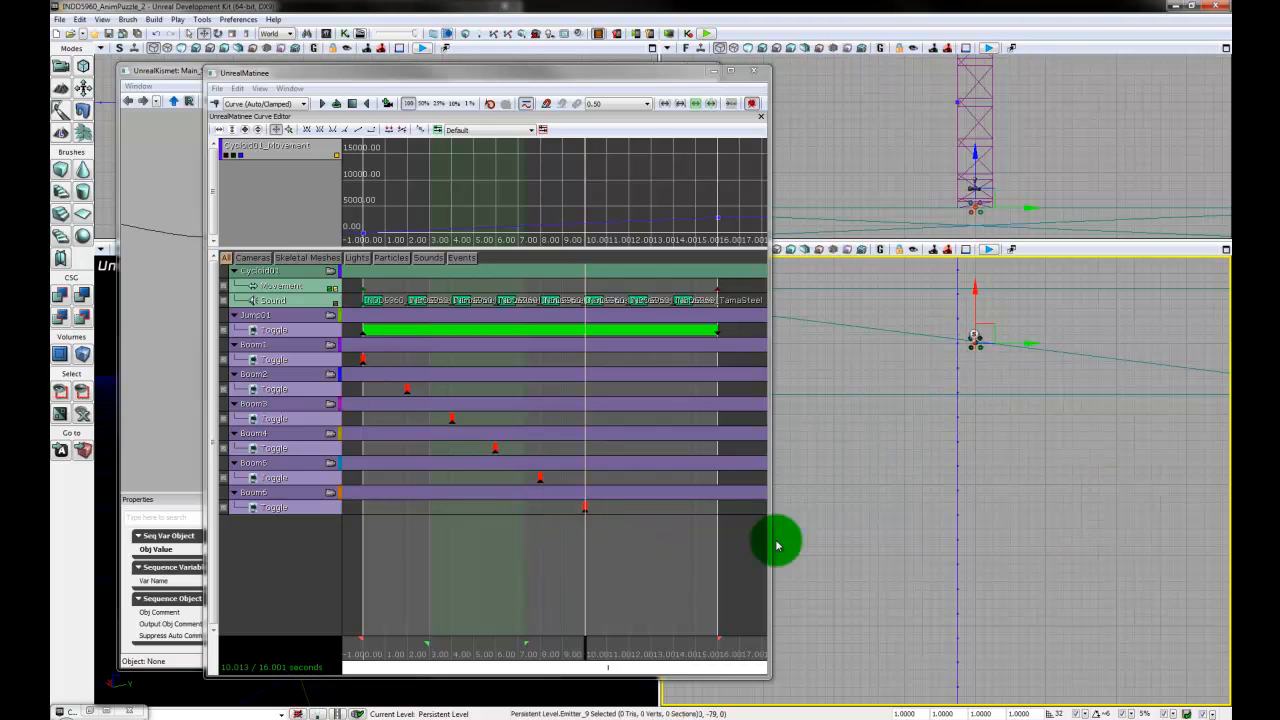
right_click(268, 522)
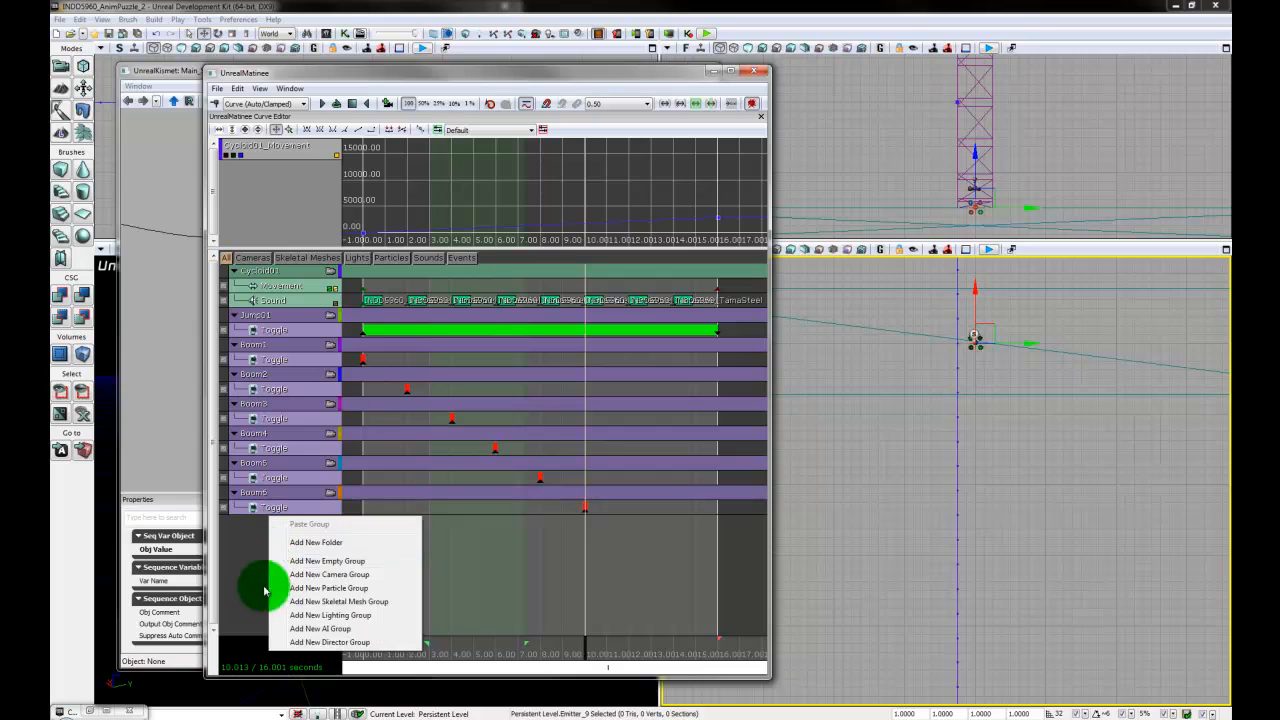
click(347, 590)
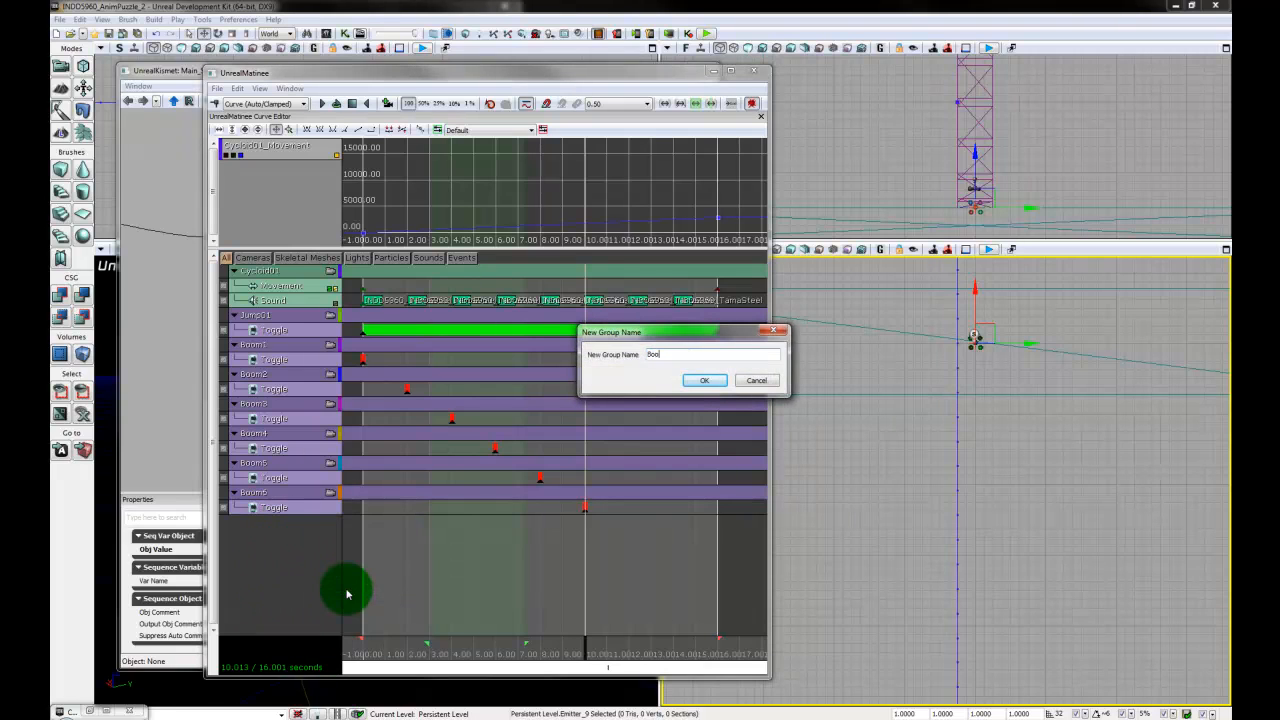
text(Boom7)
key(Return)
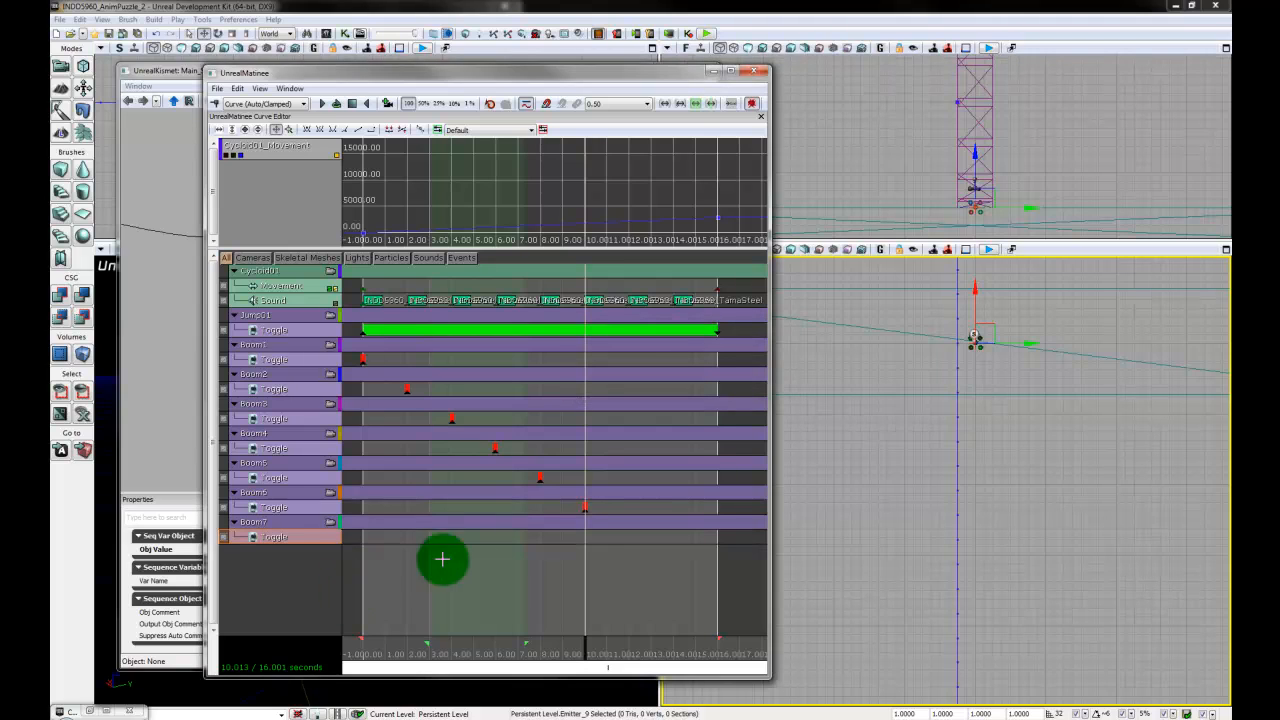
- Add a Trigger key to Boom7's Toggle track at about 12 seconds
right_click(306, 542)
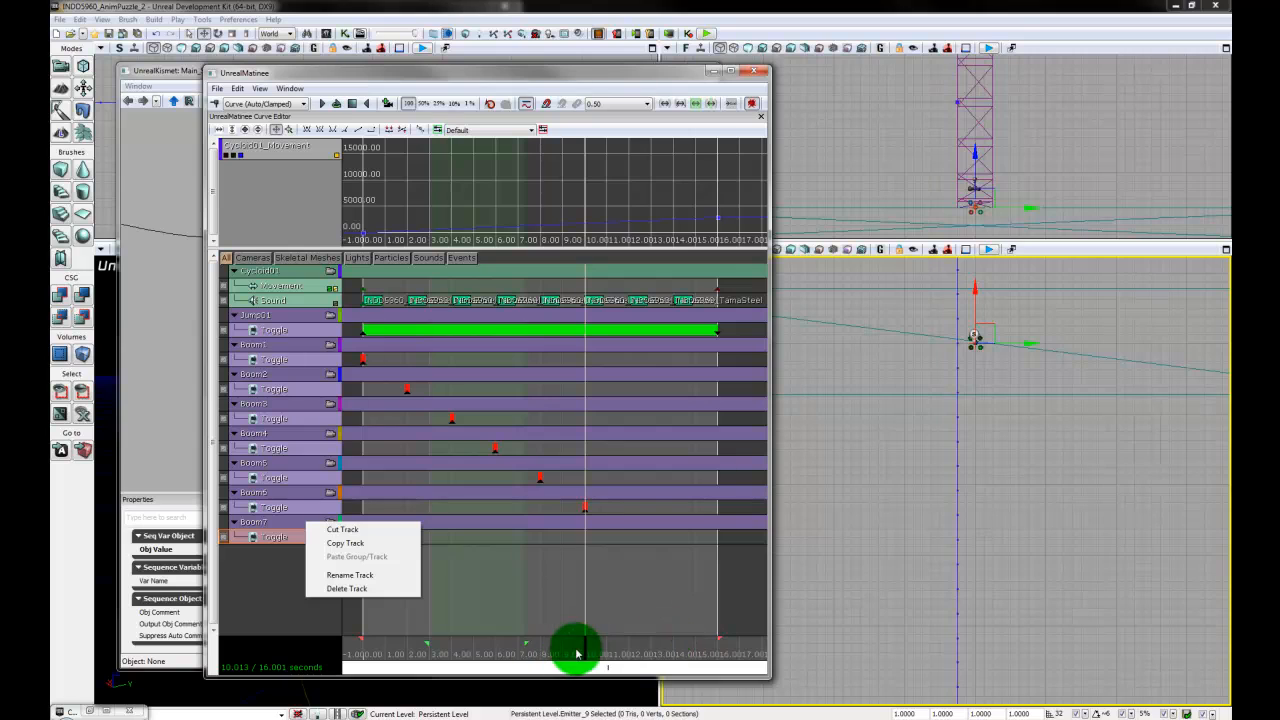
drag(585, 653, 624, 648)
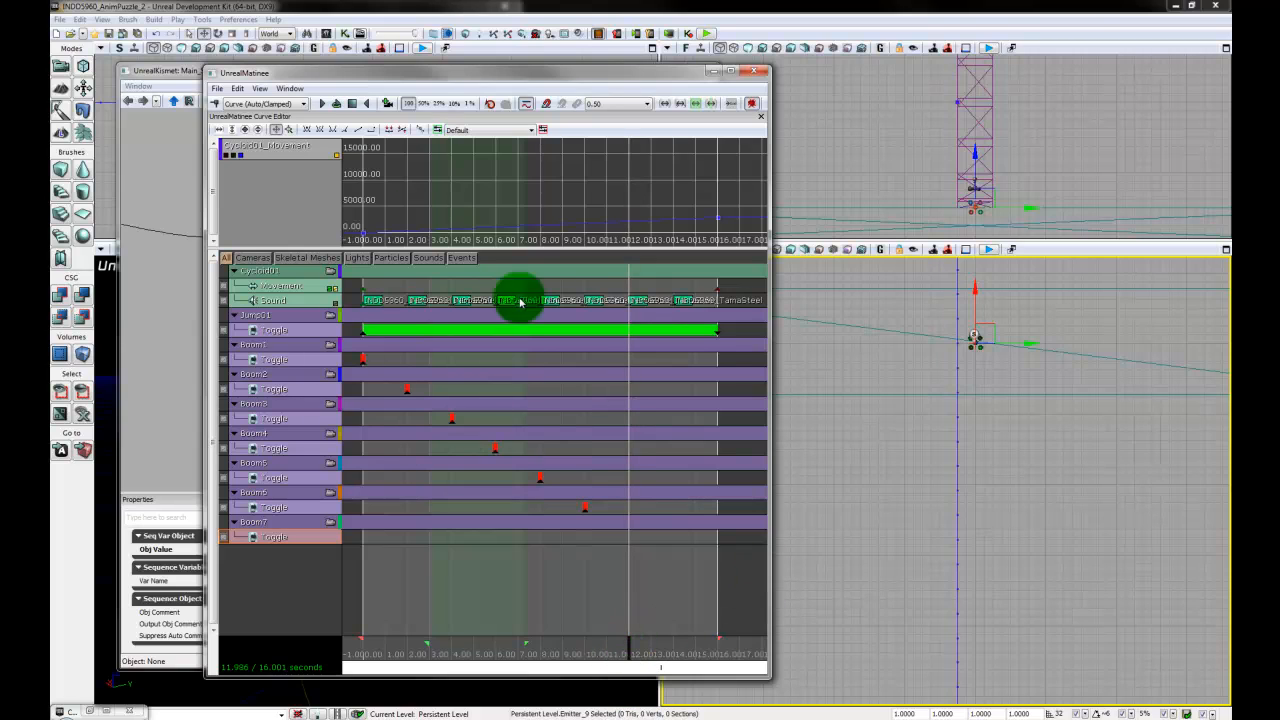
click(217, 104)
click(708, 380)
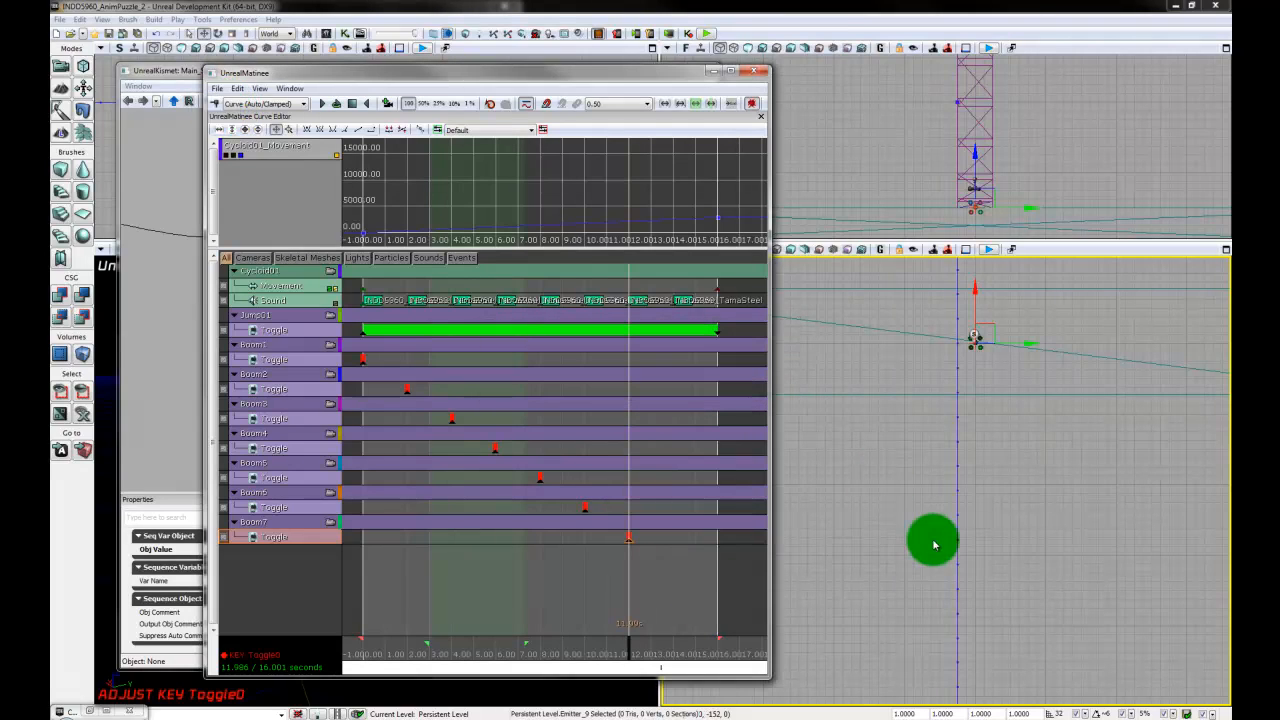
- Locate the plank at the end of the disc's movement path in the viewport and select its particle emitter, Emitter_2
drag(1040, 420, 1036, 557)
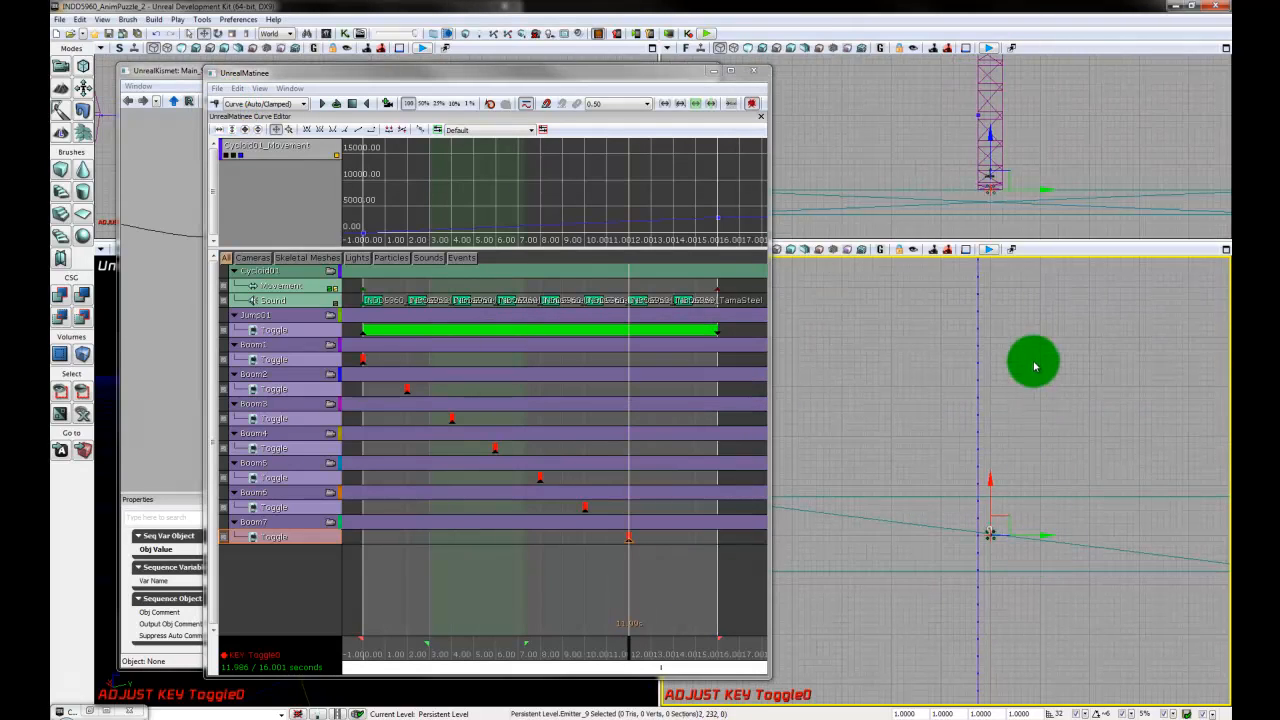
drag(1032, 390, 1030, 475)
scroll(1026, 485, down, 3)
drag(998, 522, 1005, 596)
drag(1013, 428, 1005, 497)
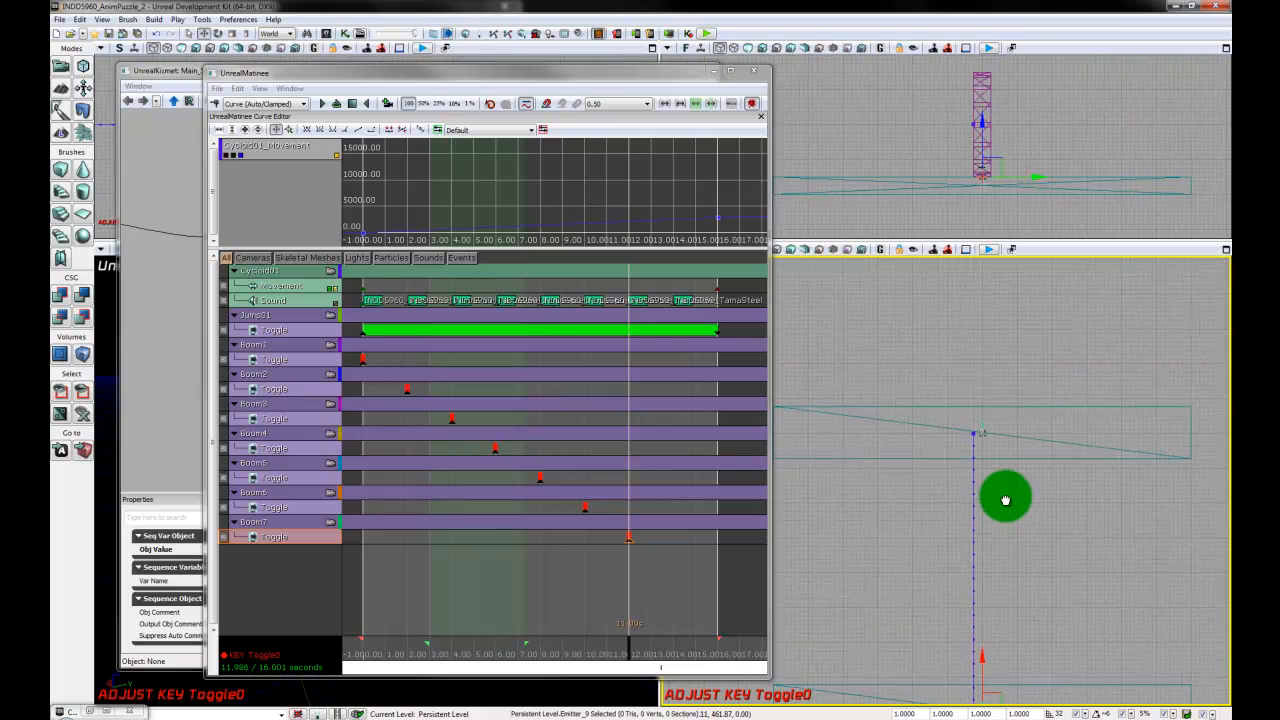
scroll(1005, 496, up, 5)
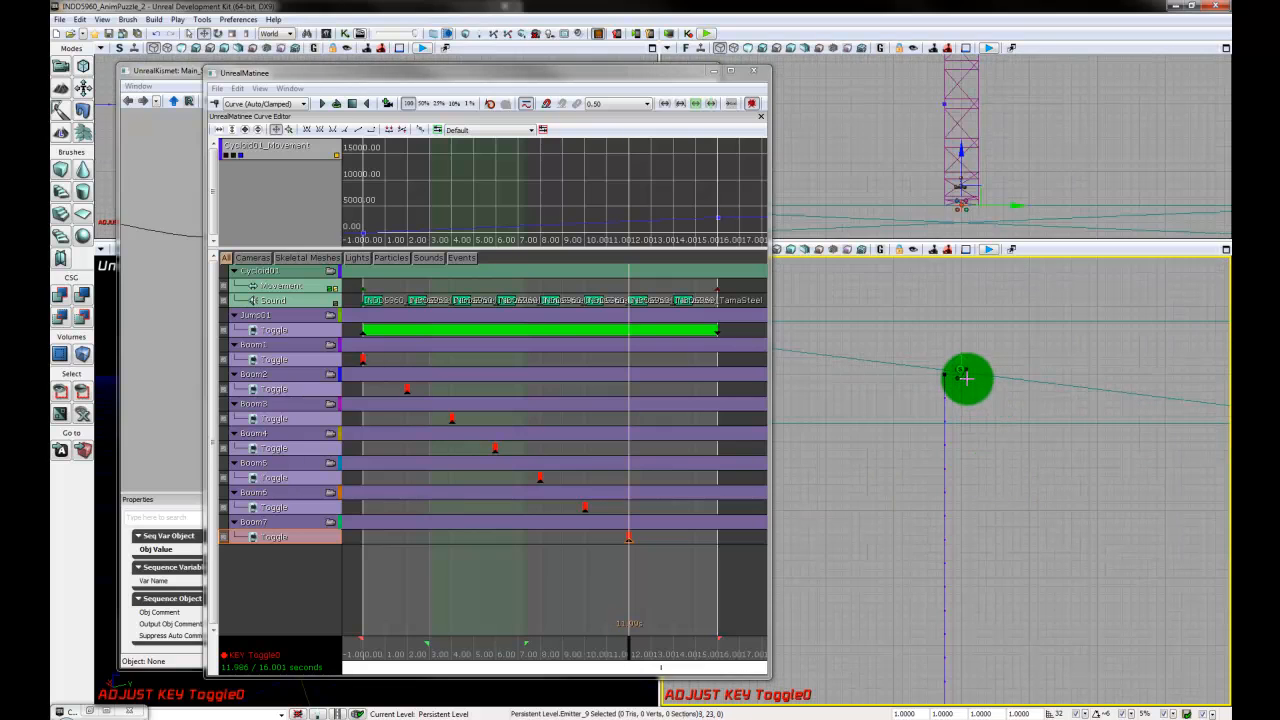
click(973, 467)
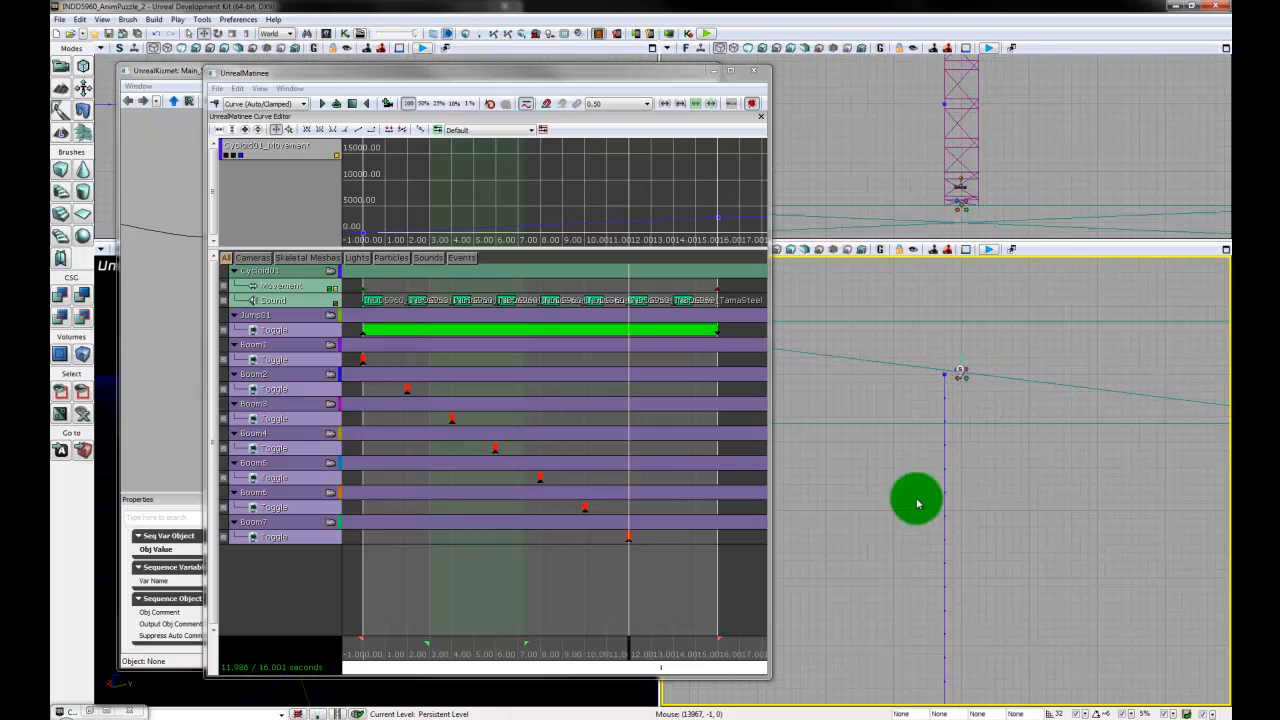
click(963, 375)
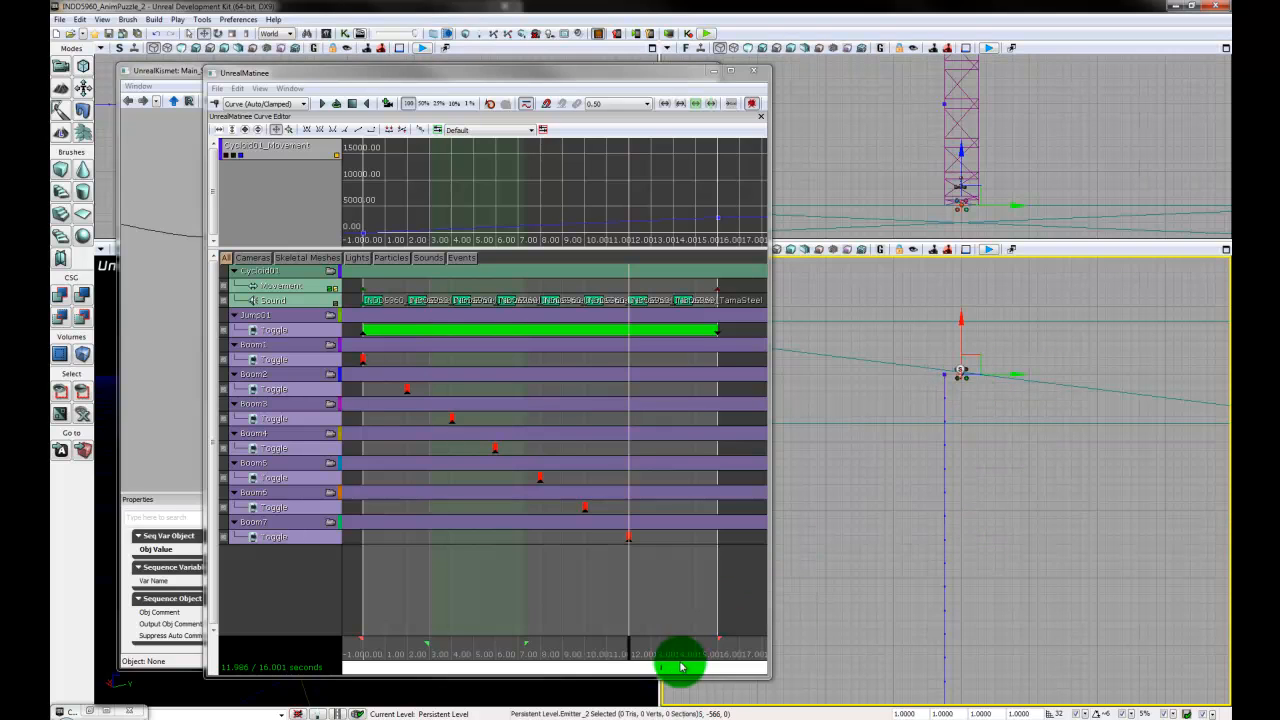
- Add a particle group named Boom8 in Matinee and give its Toggle track a Trigger key at about 14 seconds
drag(628, 650, 669, 650)
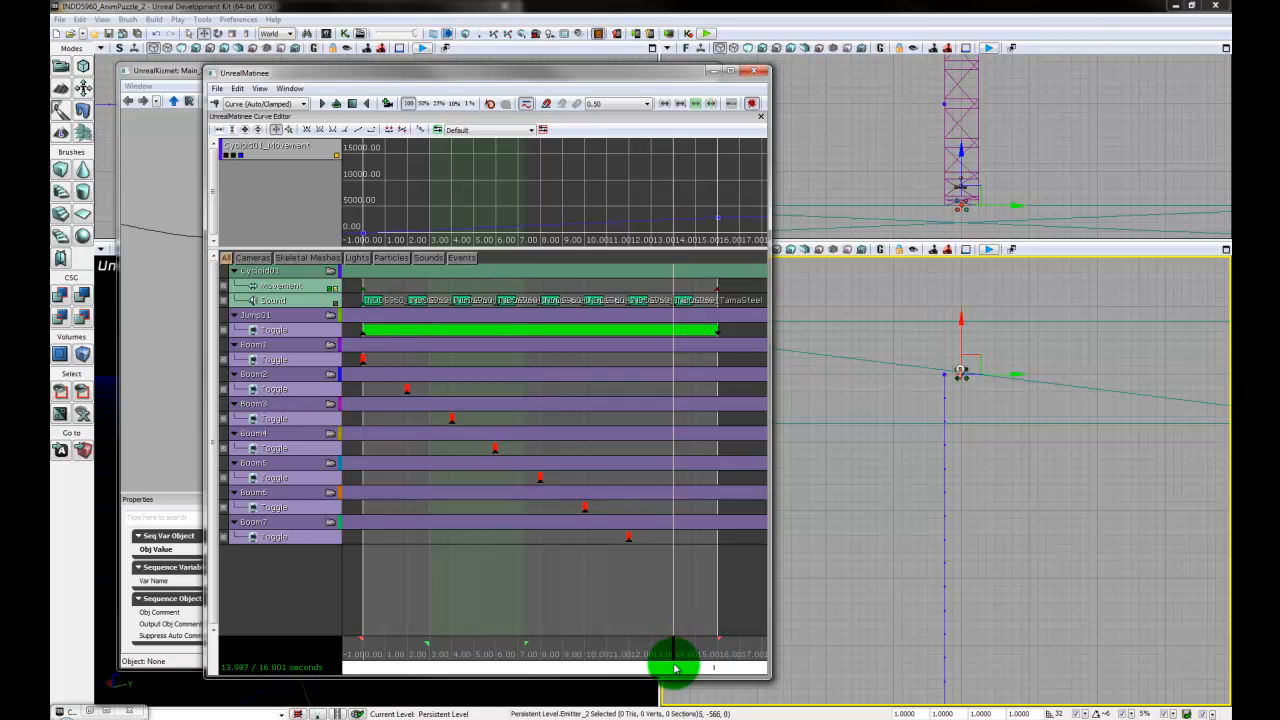
right_click(280, 582)
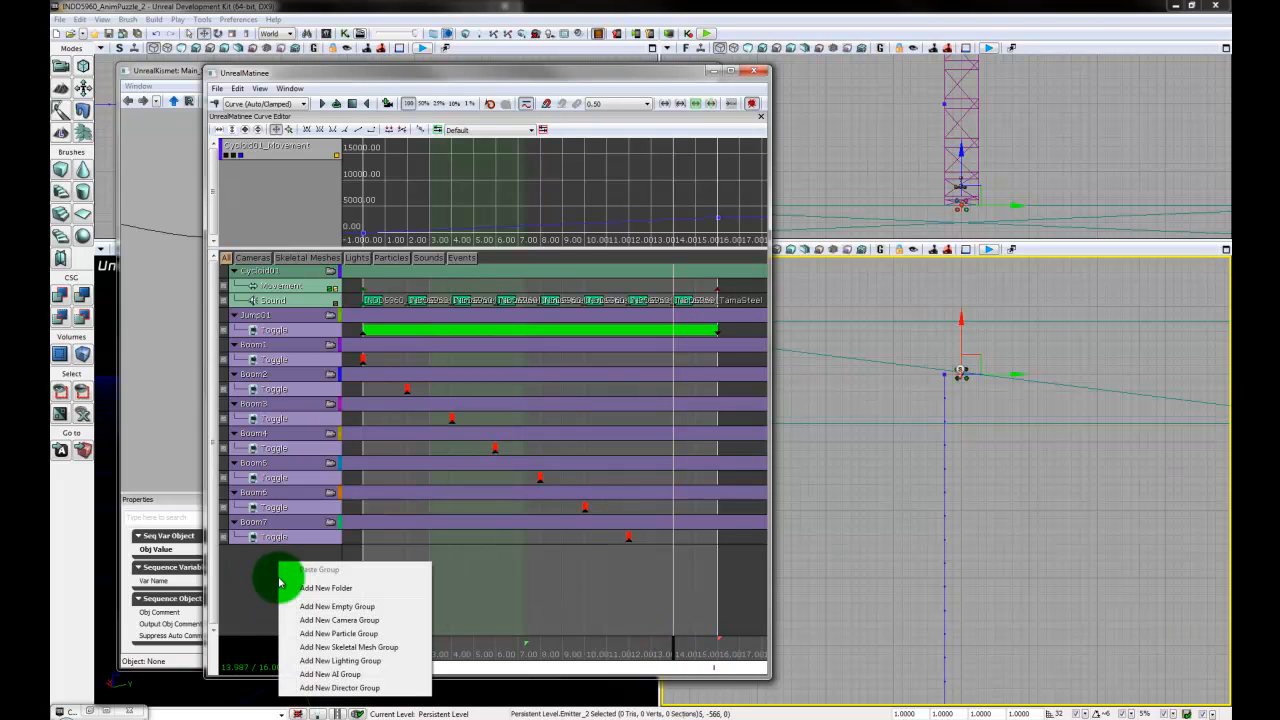
click(341, 636)
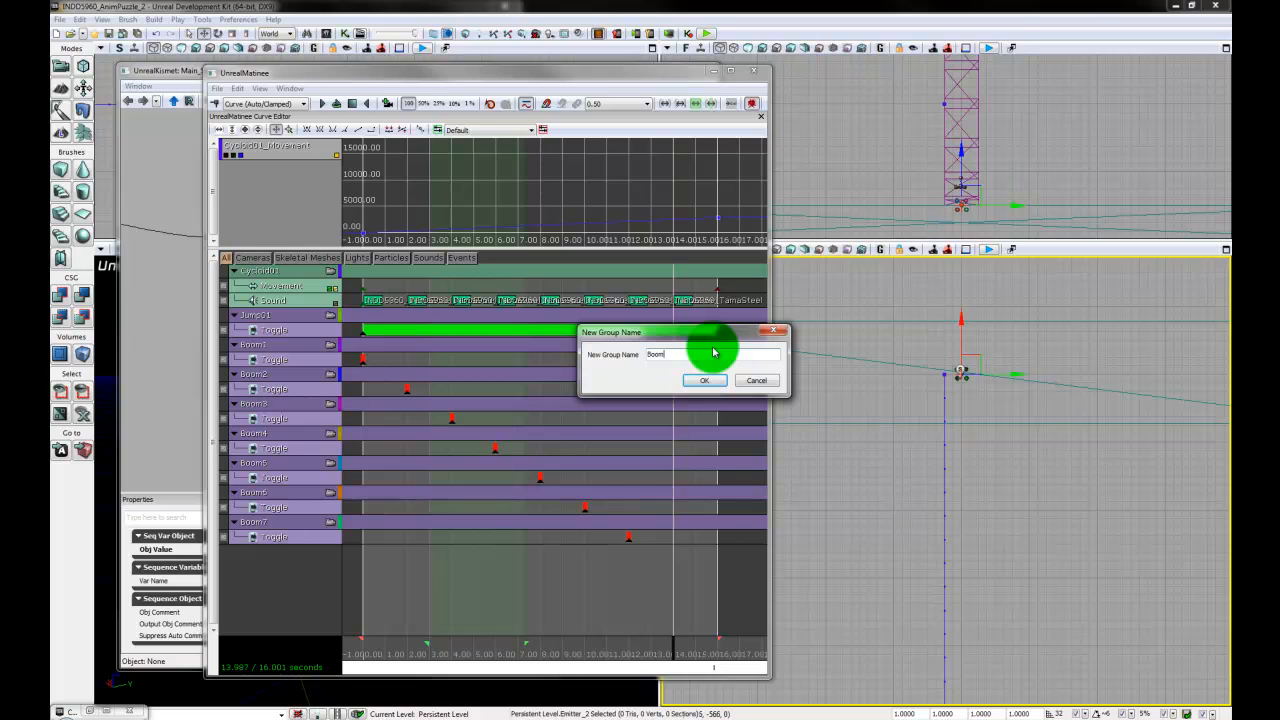
key(Return)
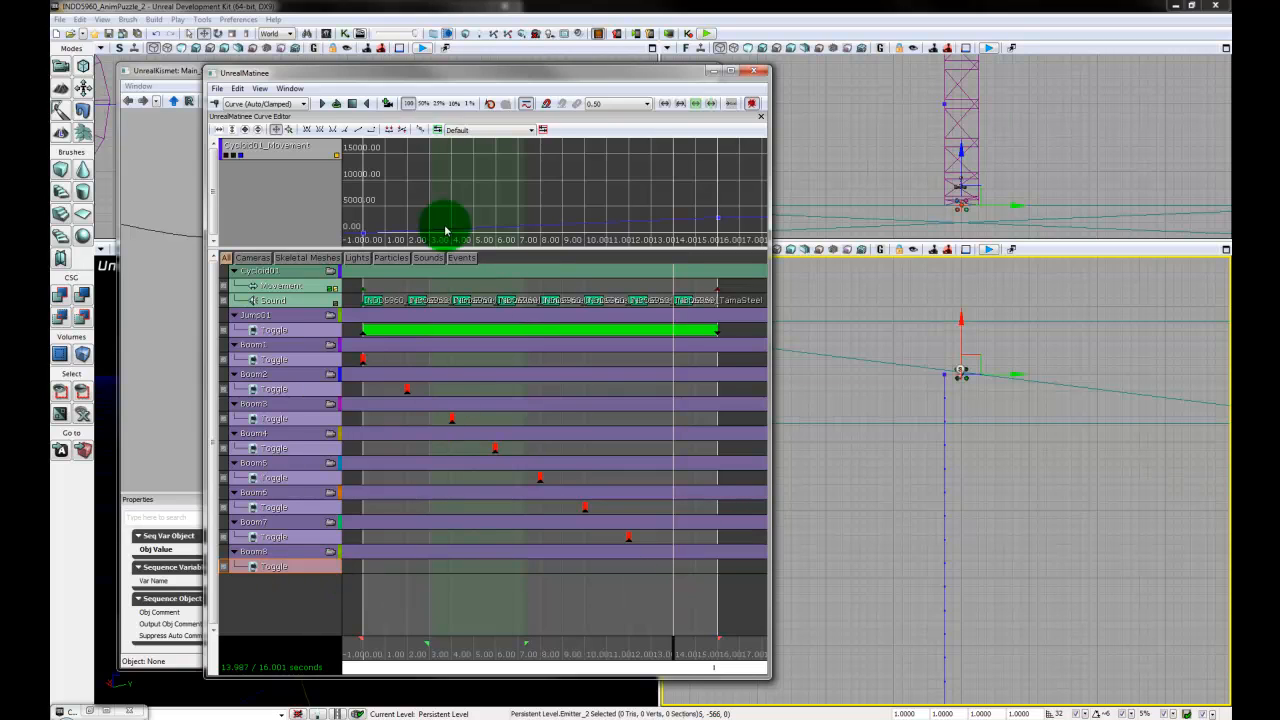
click(216, 104)
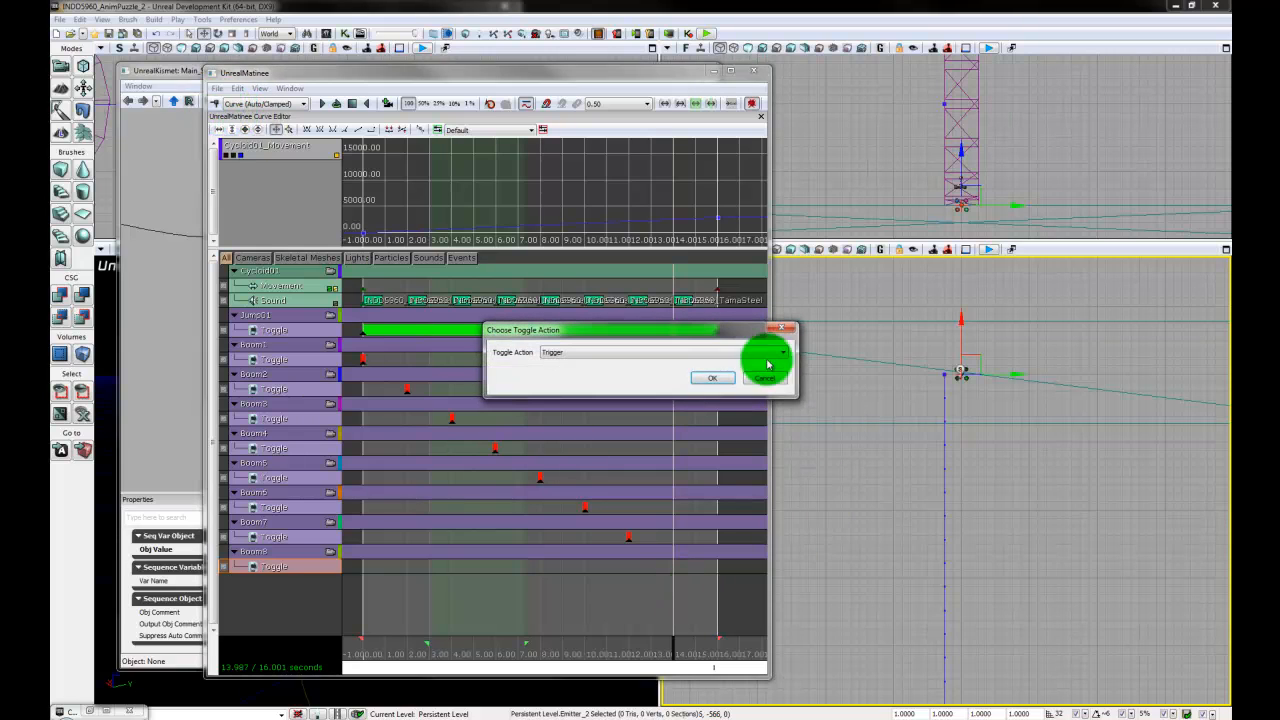
click(718, 373)
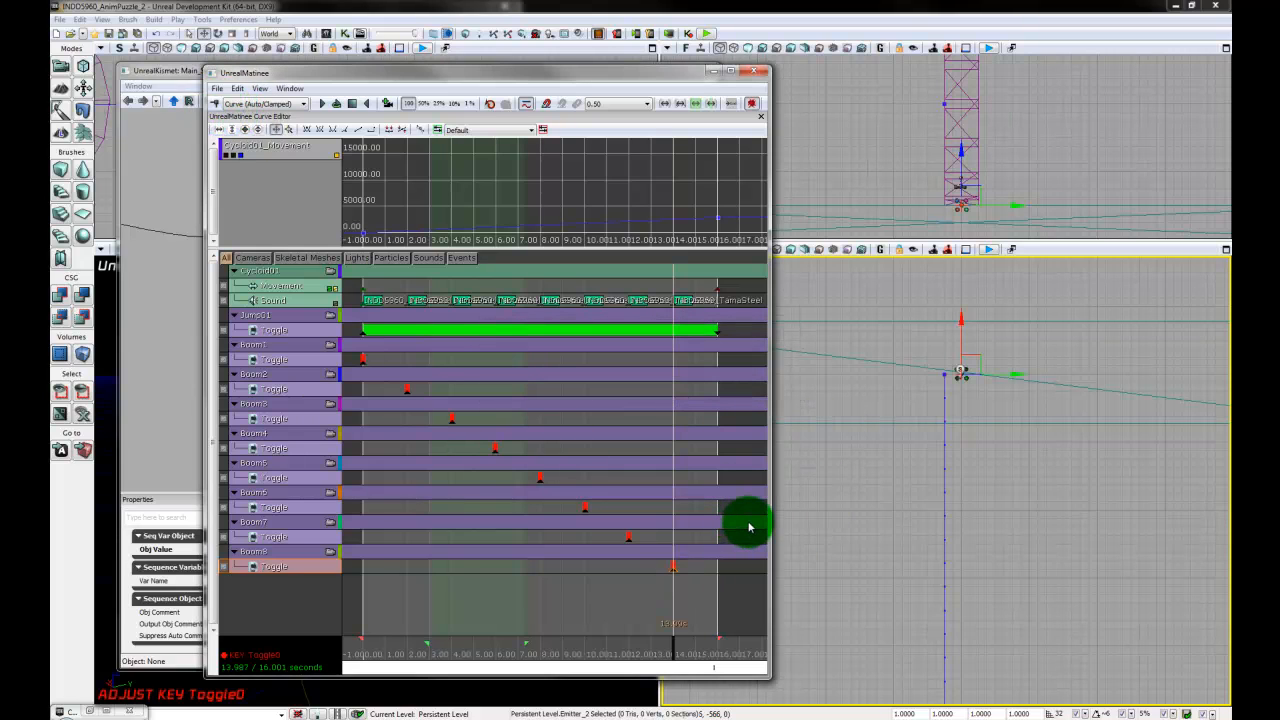
- Widen the Matinee window to show the whole sequence and scrub the timeline back to about 6.8 seconds to review the Boom keys
scroll(619, 591, down, 2)
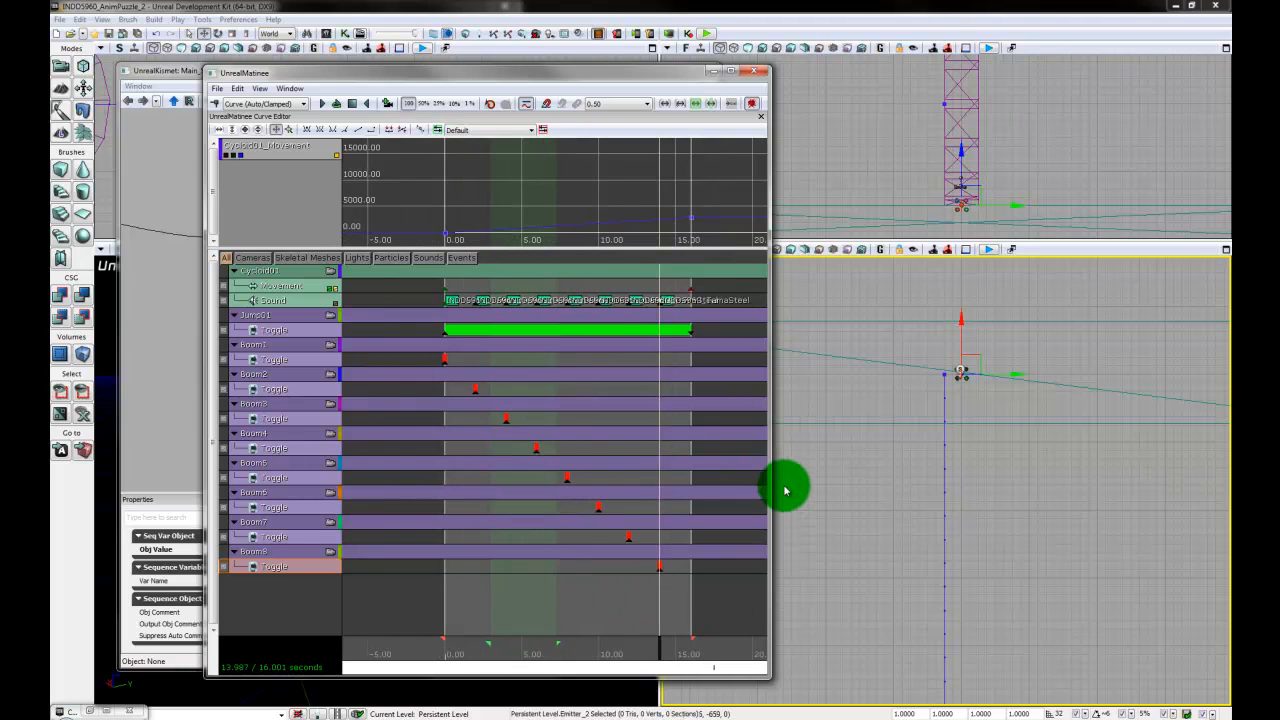
drag(772, 497, 851, 517)
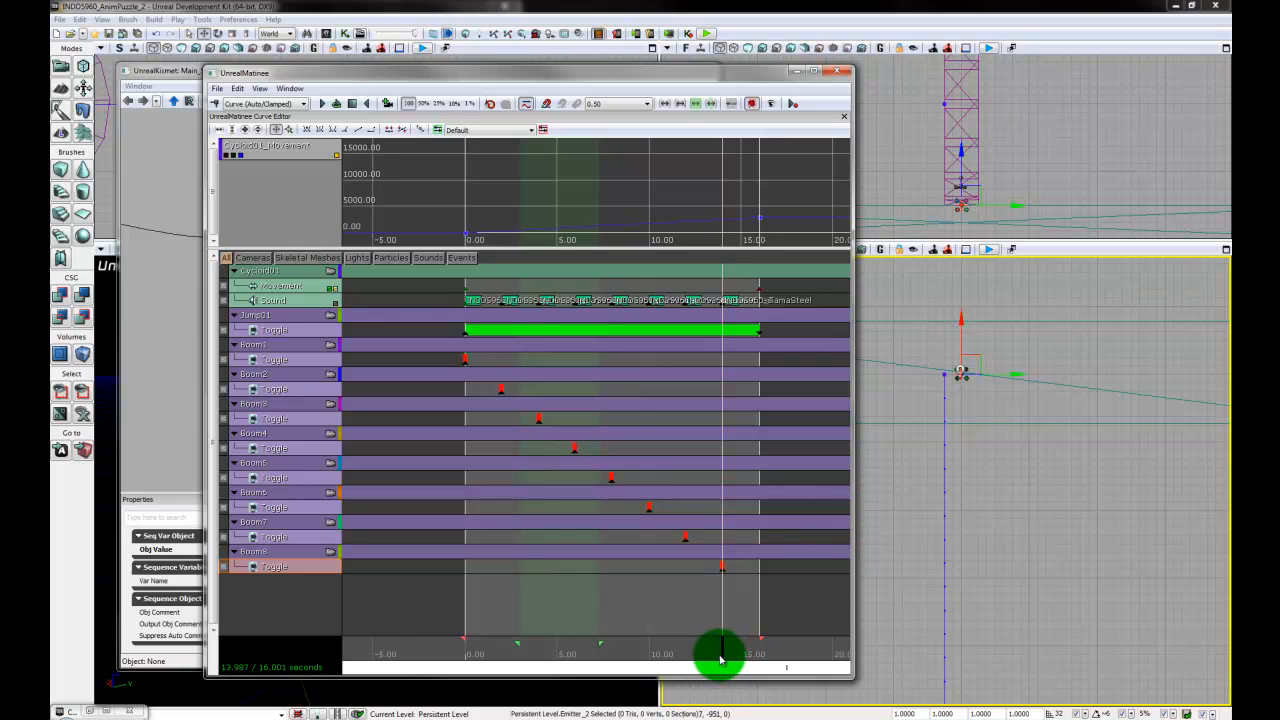
drag(723, 656, 591, 655)
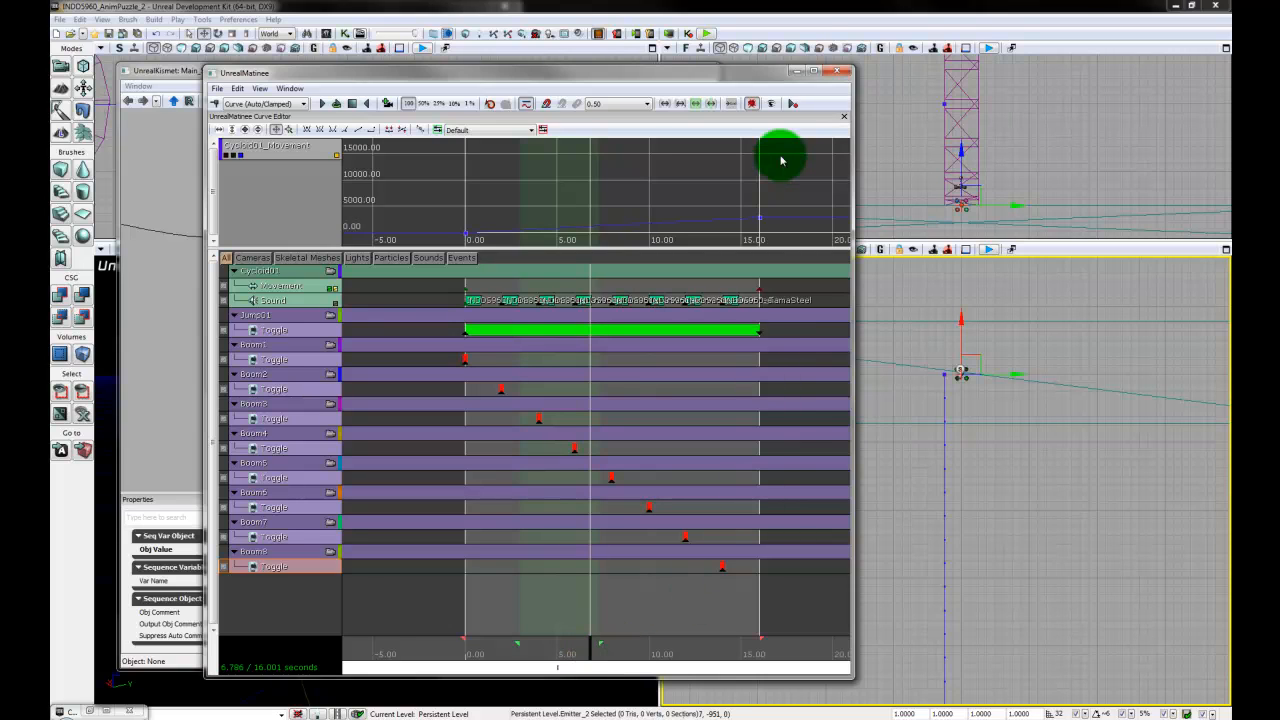
- Close the Matinee and Kismet editors after reviewing the emitter connections on the Matinee node
click(843, 74)
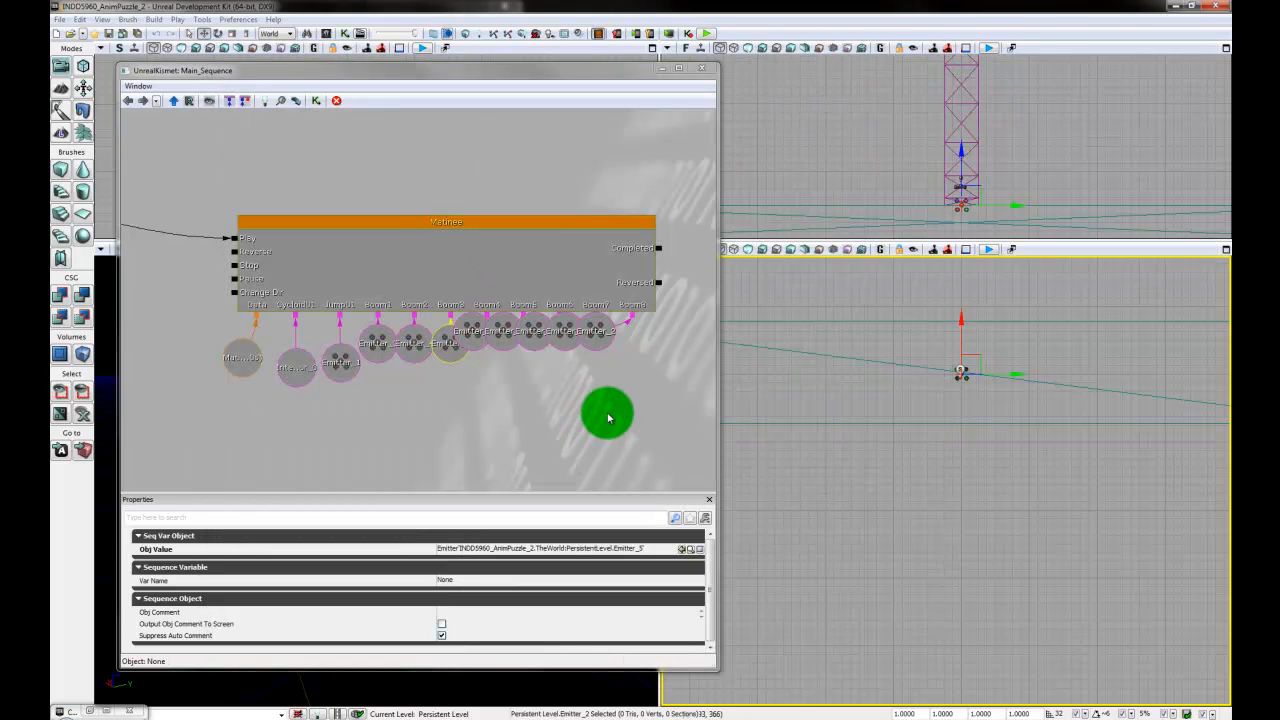
click(617, 403)
scroll(605, 397, down, 2)
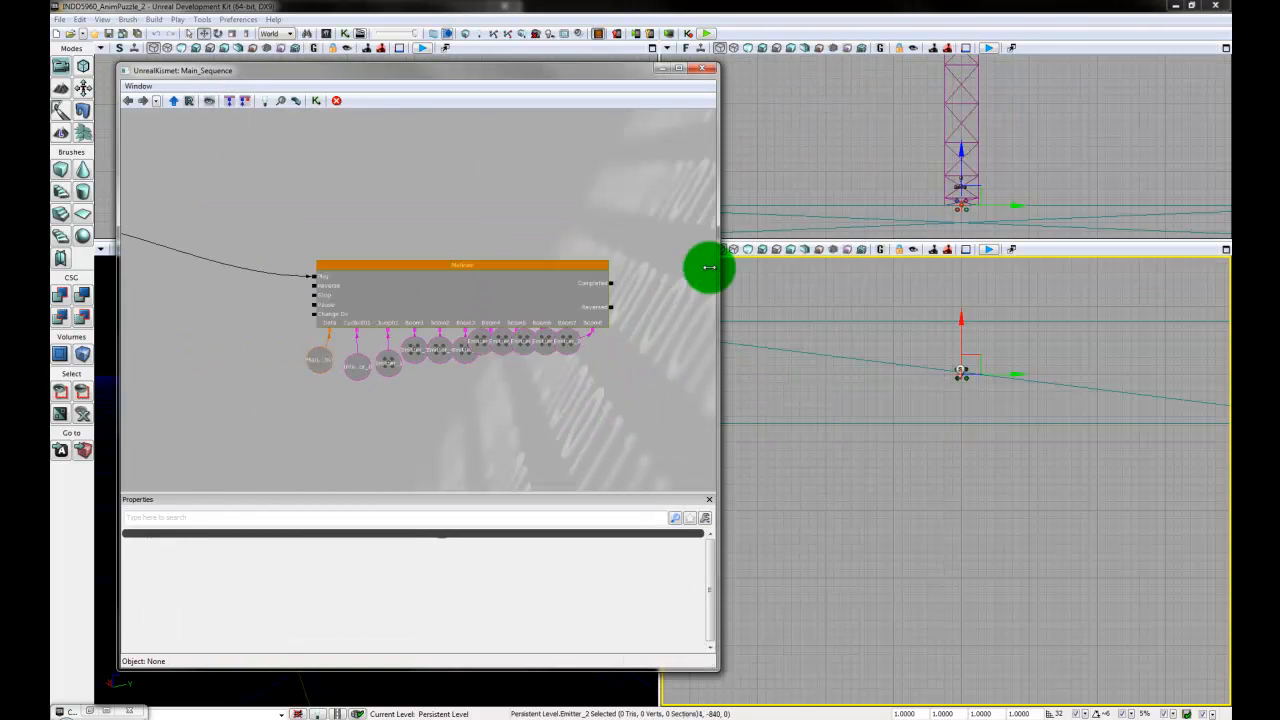
drag(544, 417, 549, 436)
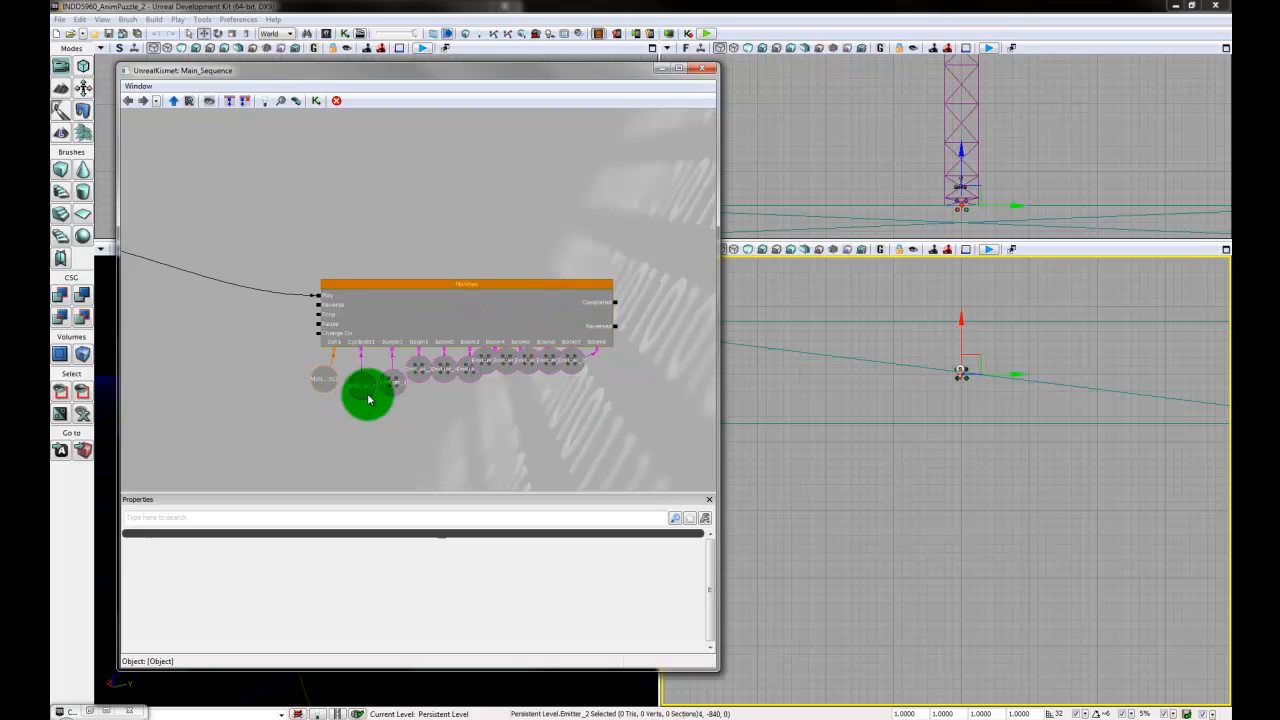
click(703, 71)
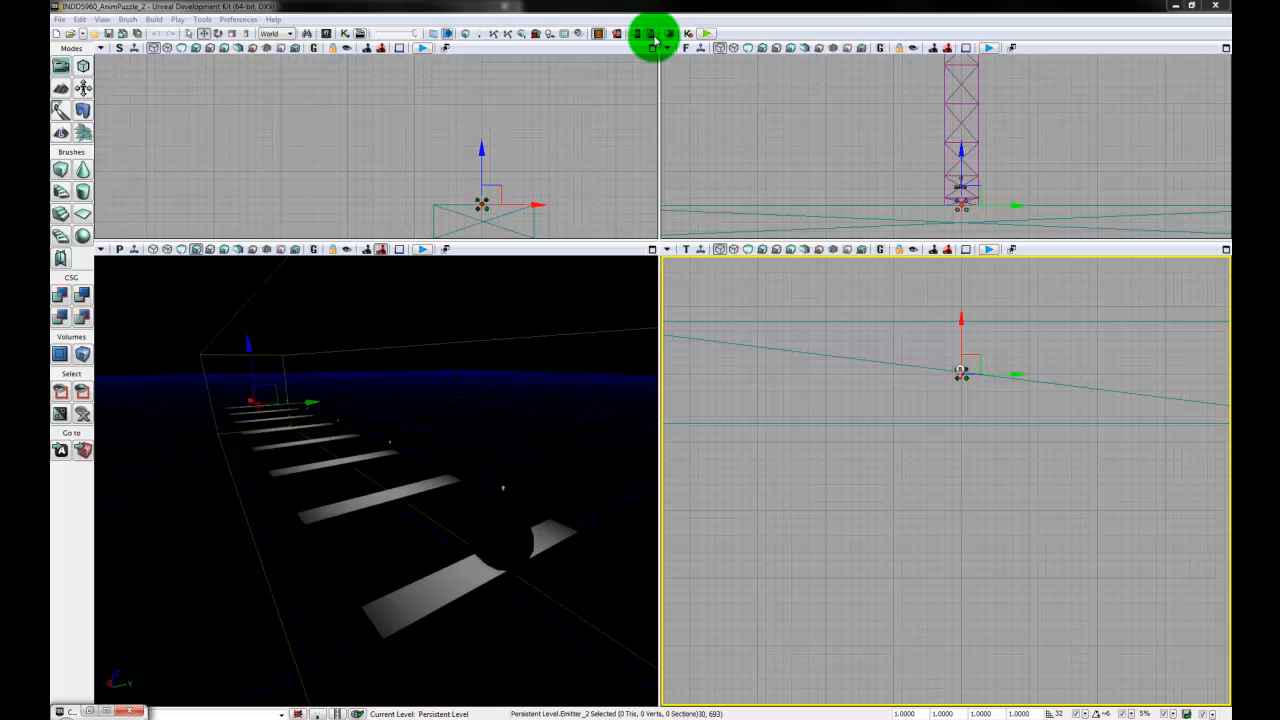
- Save the level and launch the mobile preview with the ghost console command enabled
click(125, 34)
click(648, 33)
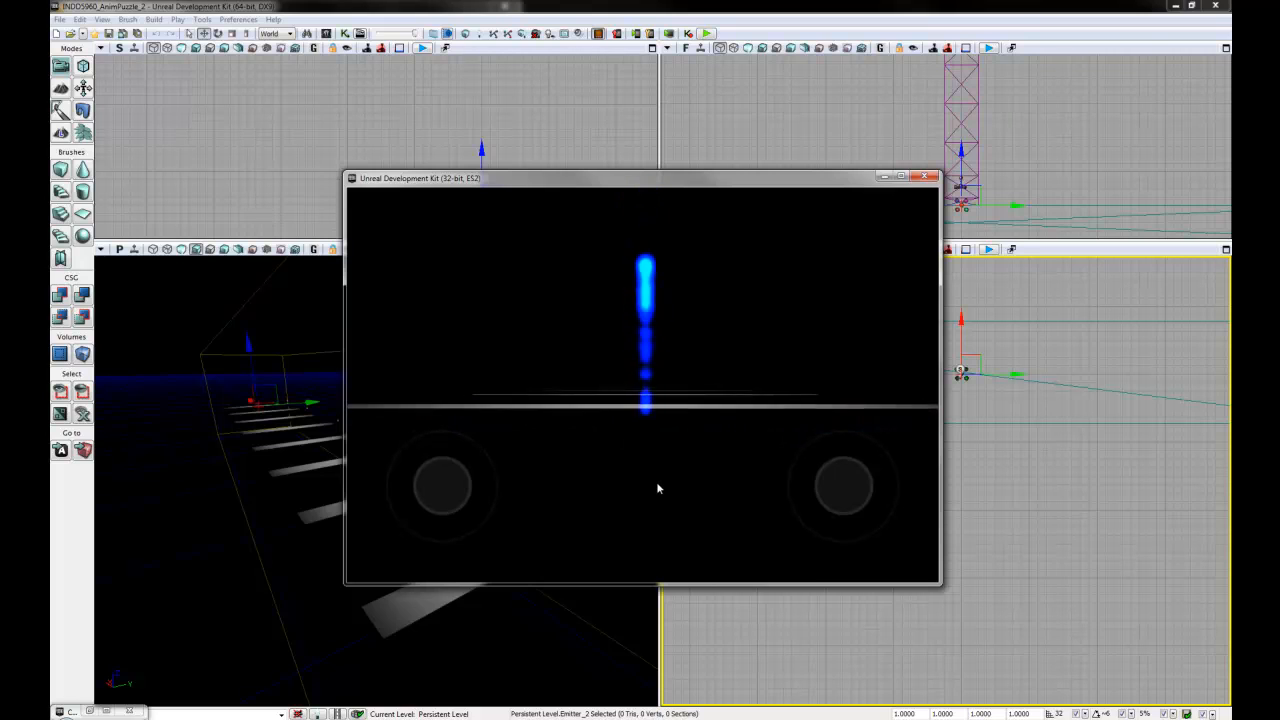
key(Tab)
text(ghost)
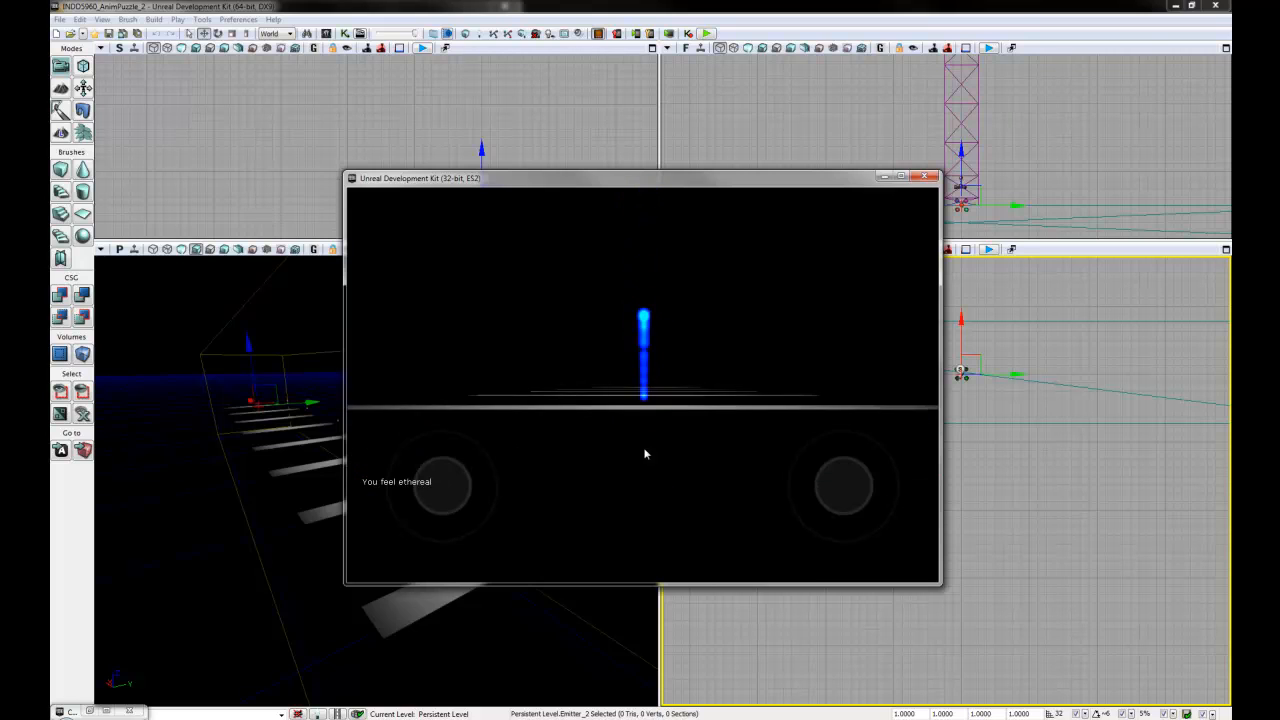
text(w)
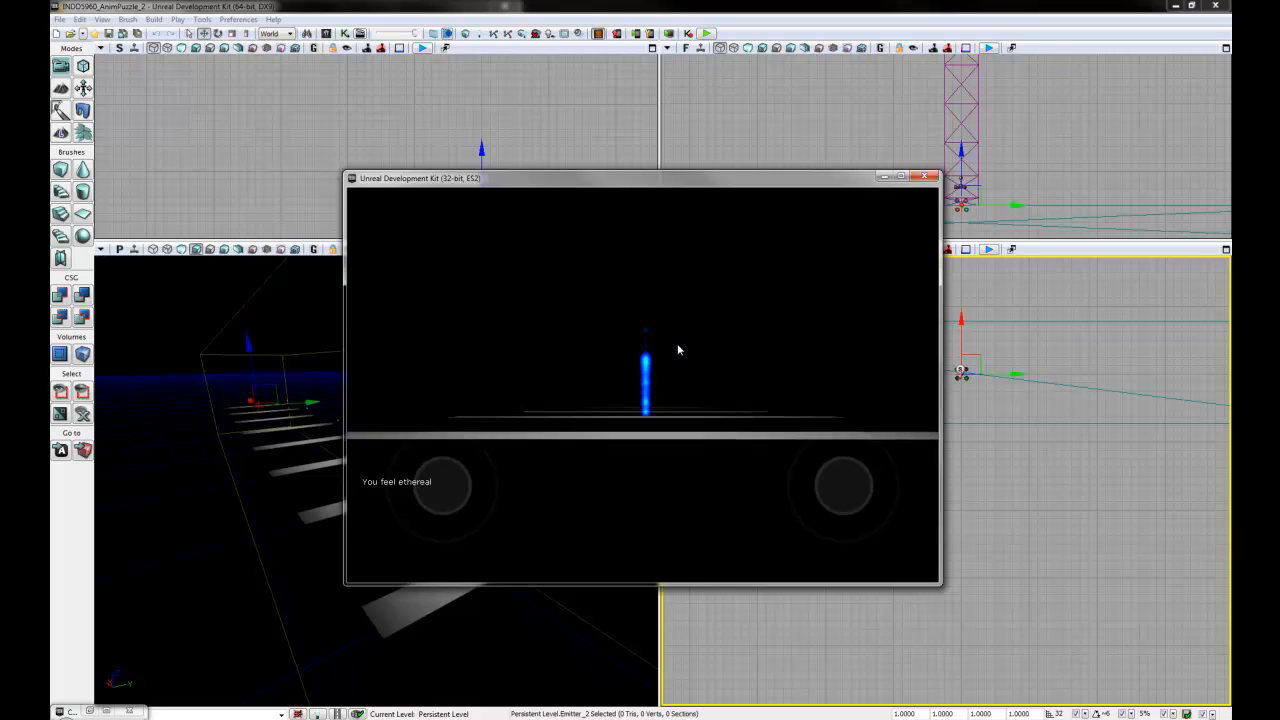
text(w)
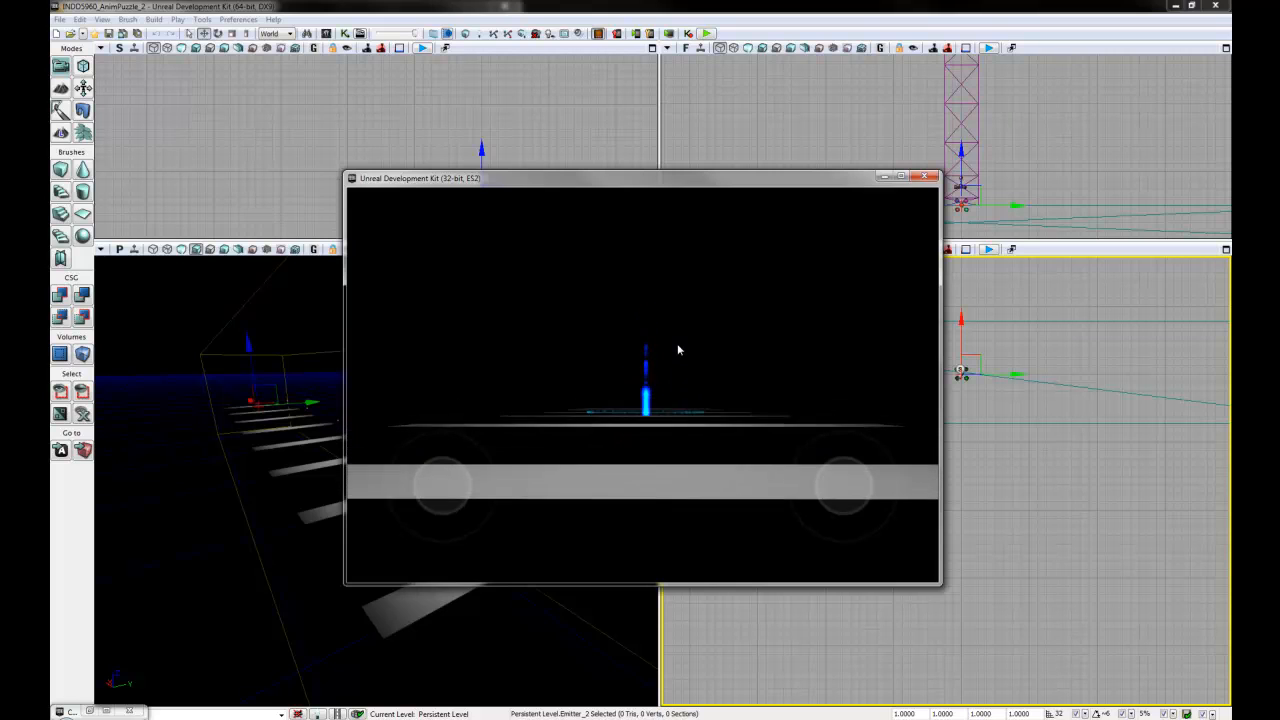
text(w)
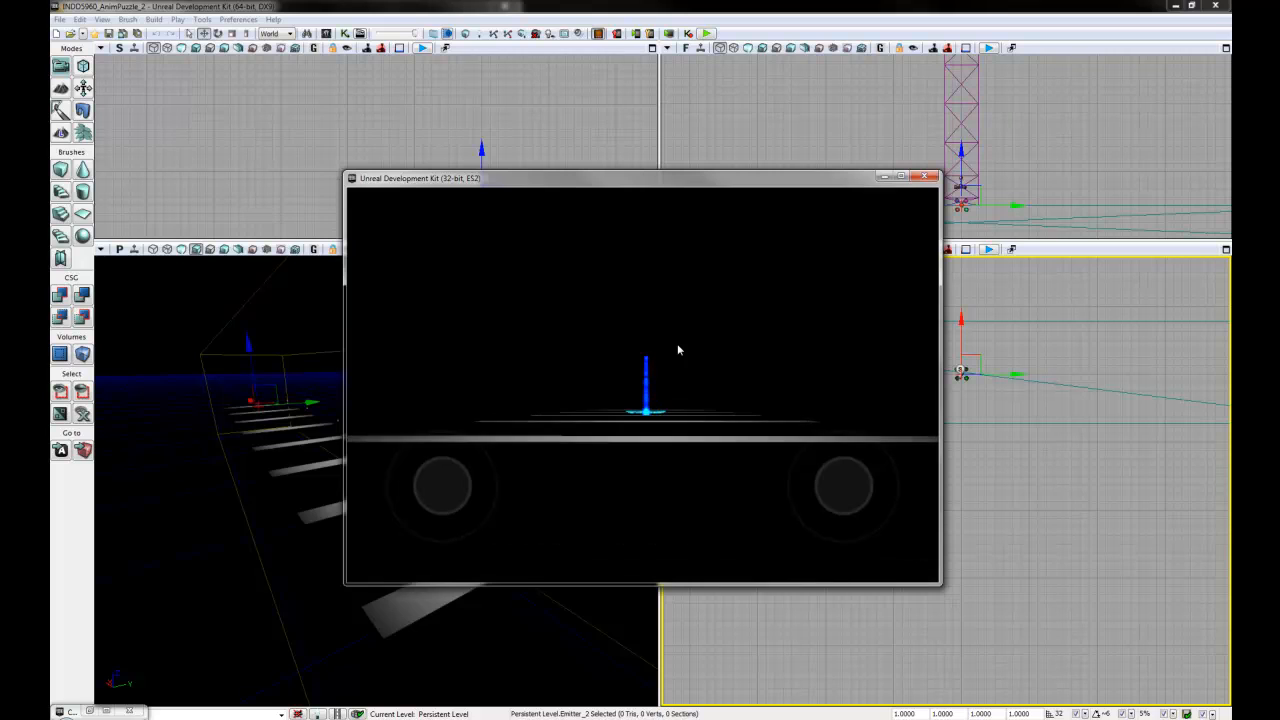
text(w)
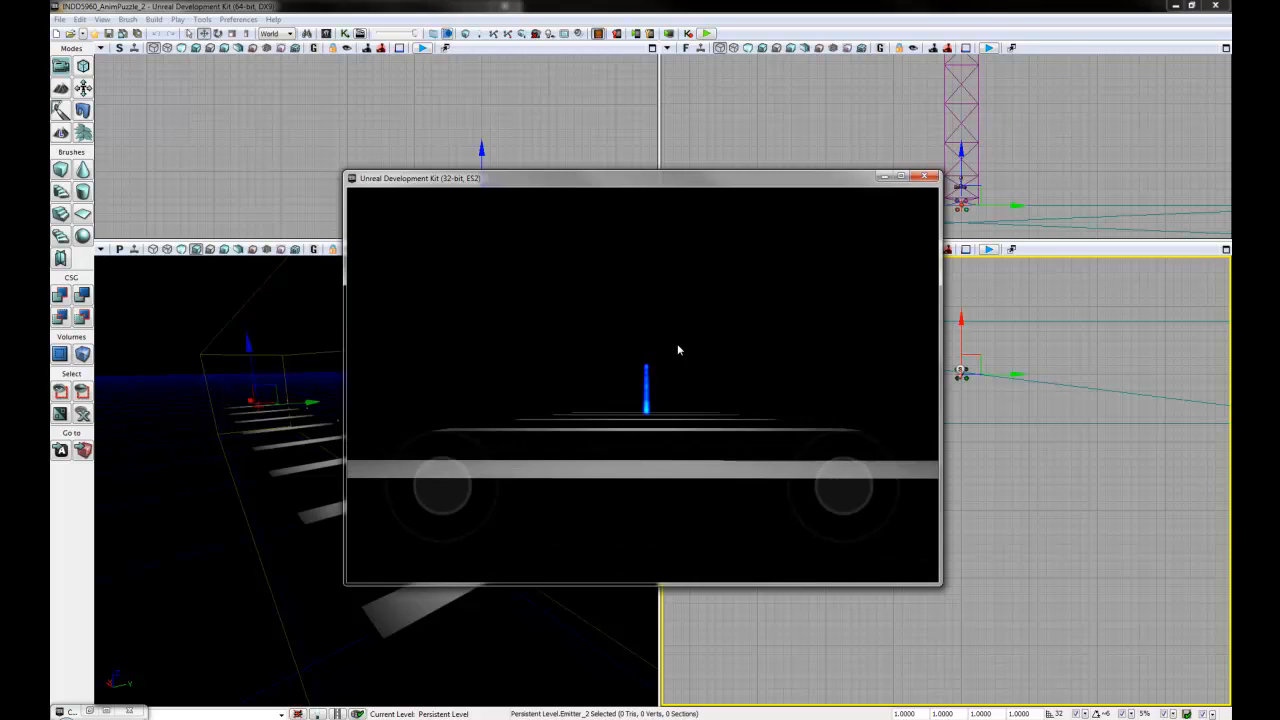
text(w)
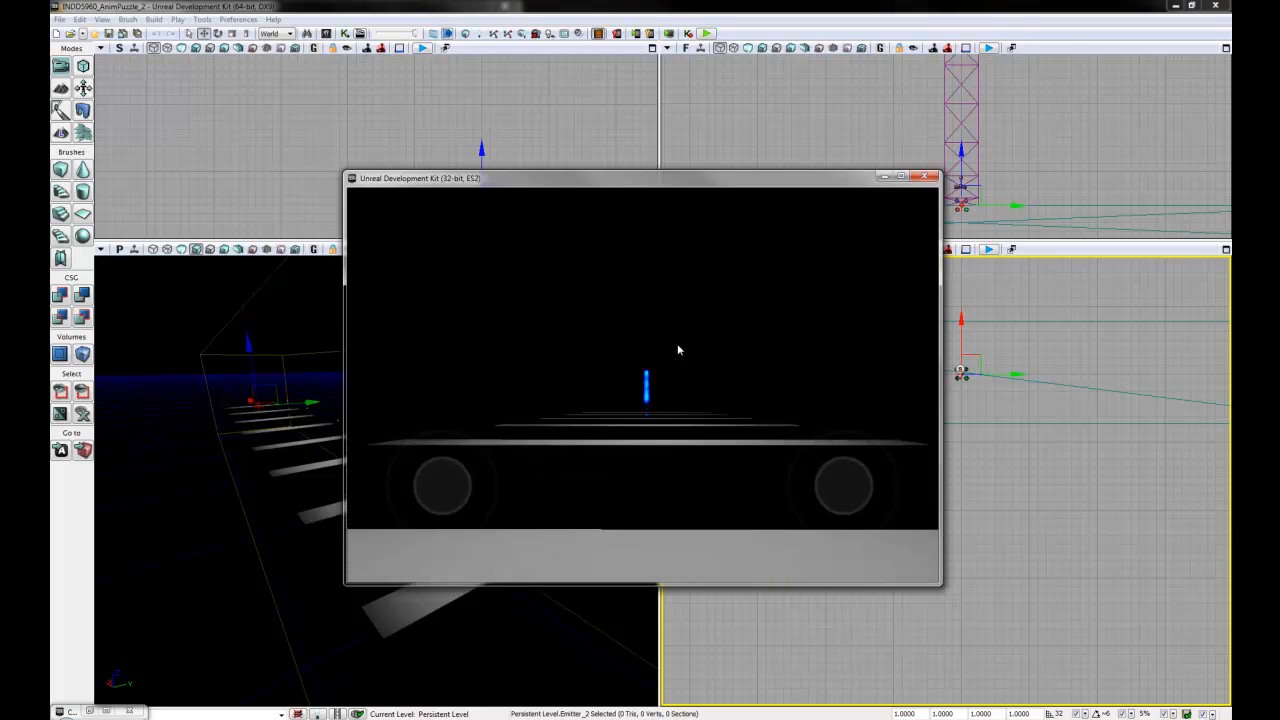
text(w)
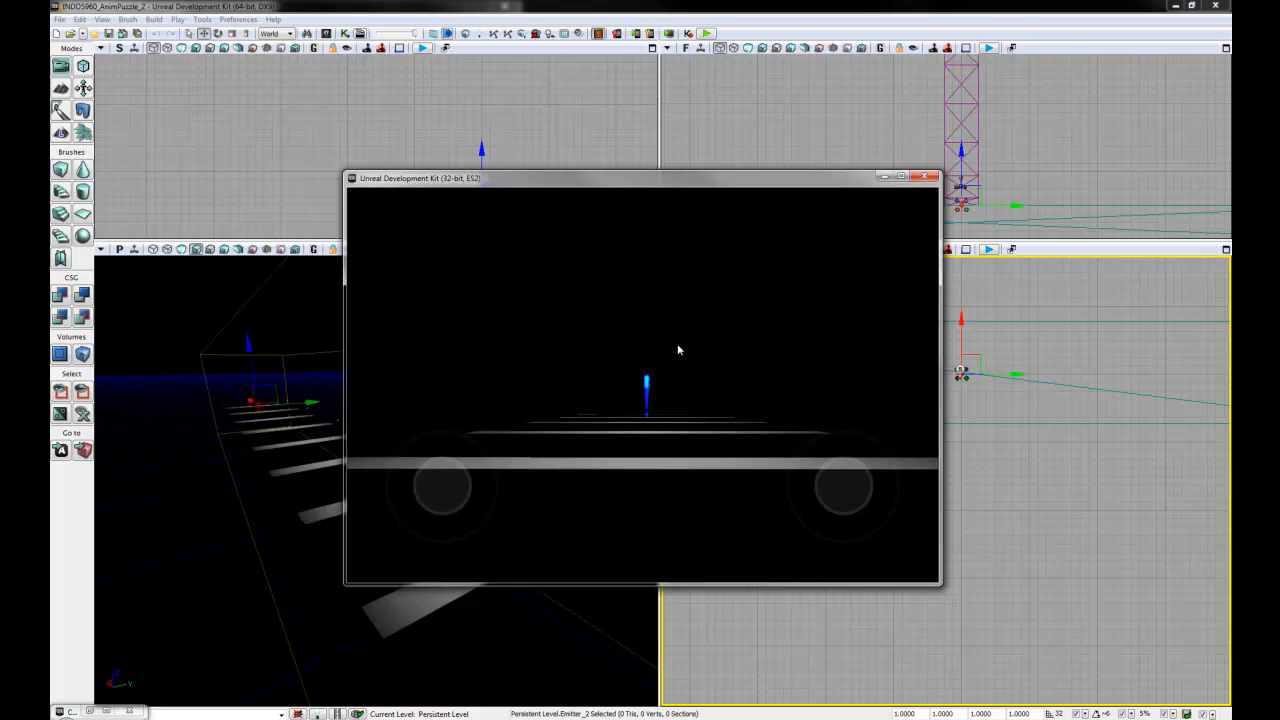
- Fly forward along the planks in the preview behind the rolling disc to check the particle bursts, tilting the view
drag(677, 345, 668, 718)
key(s)
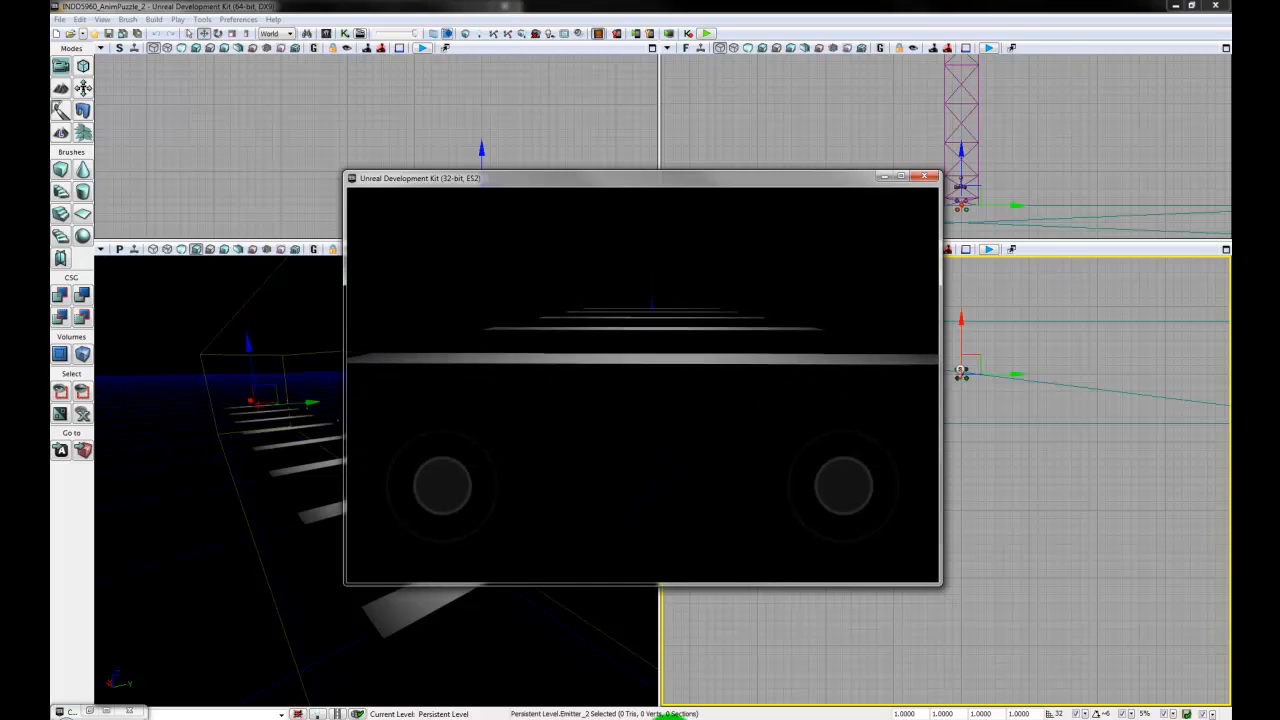
- Fly backward along the planks in the preview to watch the rolling disc and its blue particle bursts, adjusting the viewing angle
key(s)
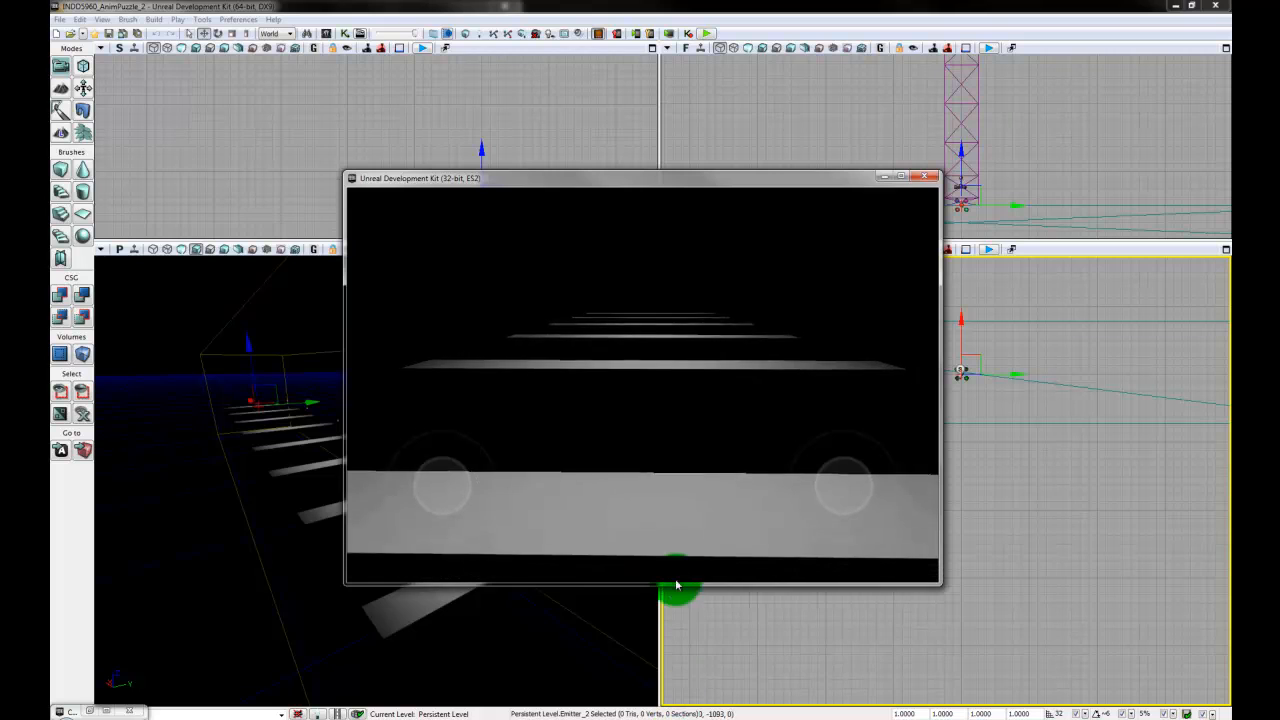
mouse_move(703, 529)
mouse_down()
mouse_move(720, 717)
mouse_move(697, 405)
mouse_move(703, 526)
mouse_up()
key(s)
key(s)
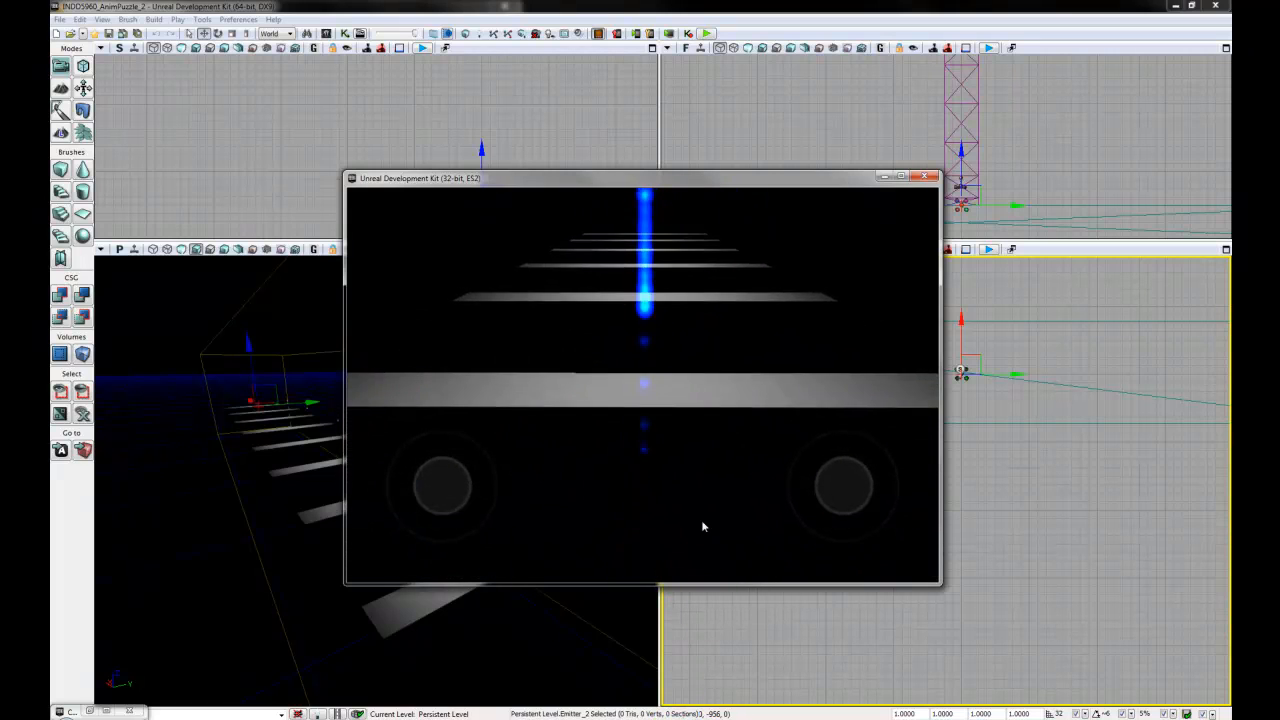
key(s)
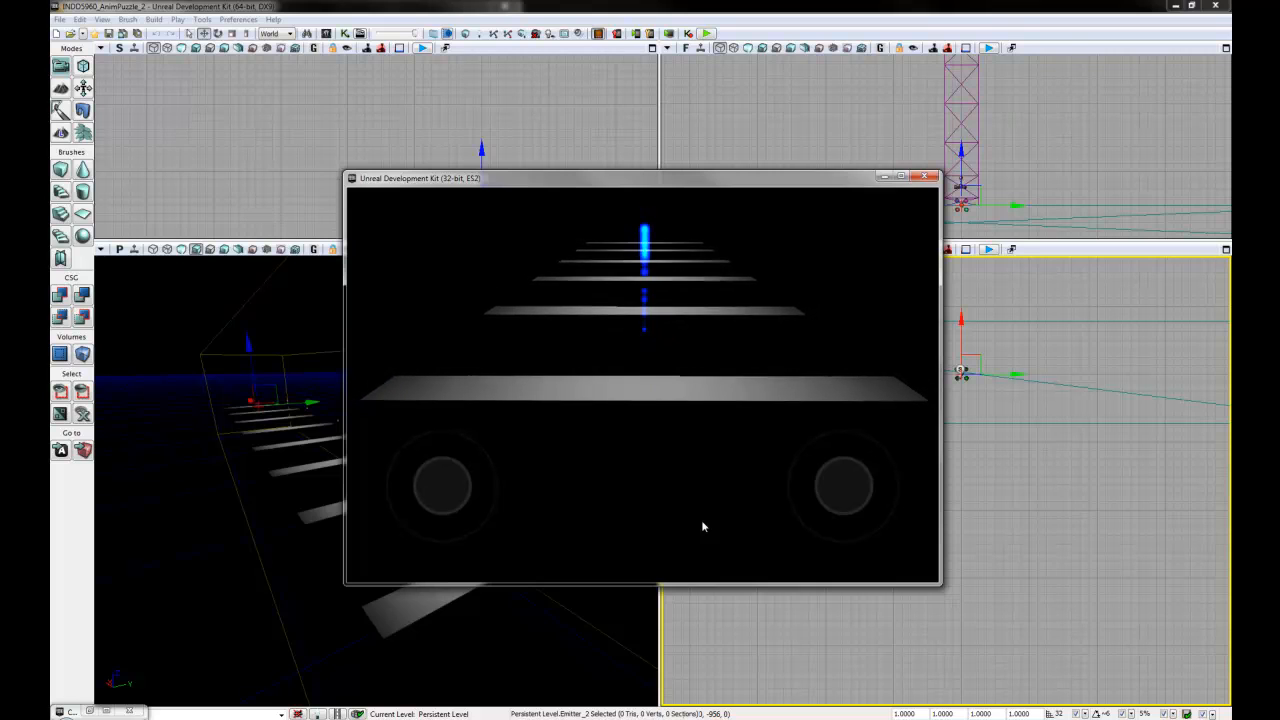
key(s)
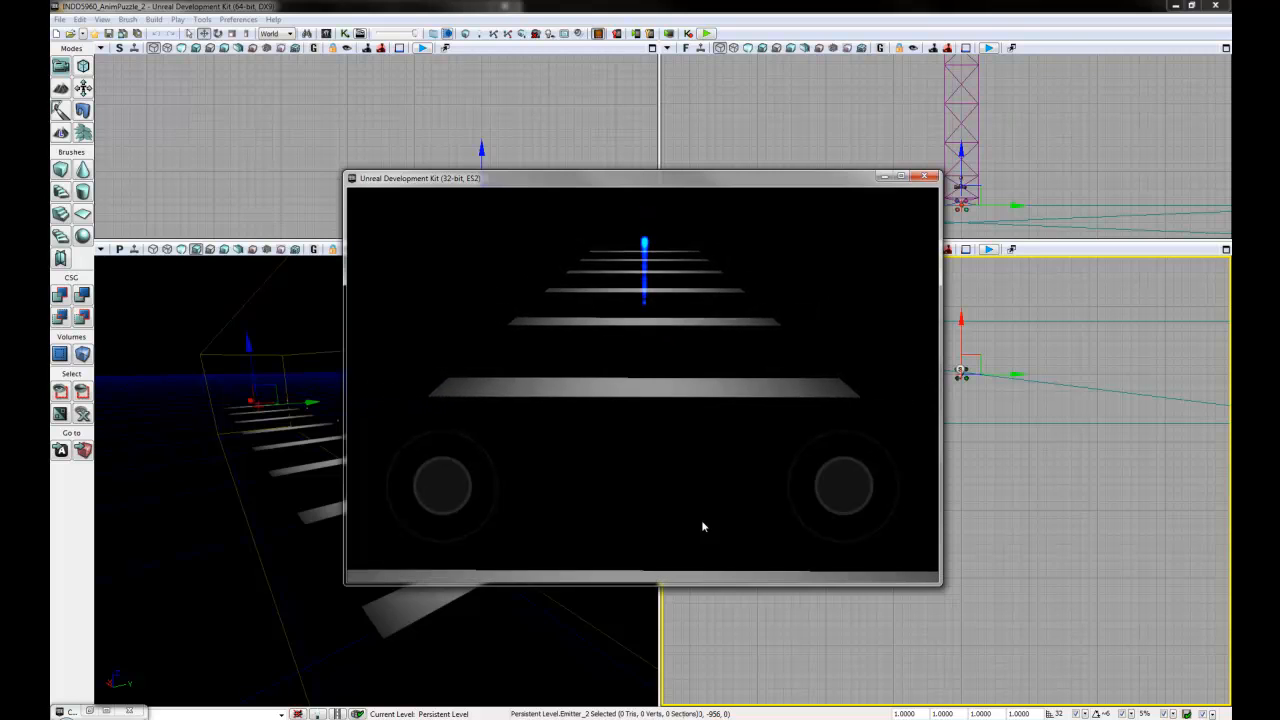
drag(677, 430, 595, 409)
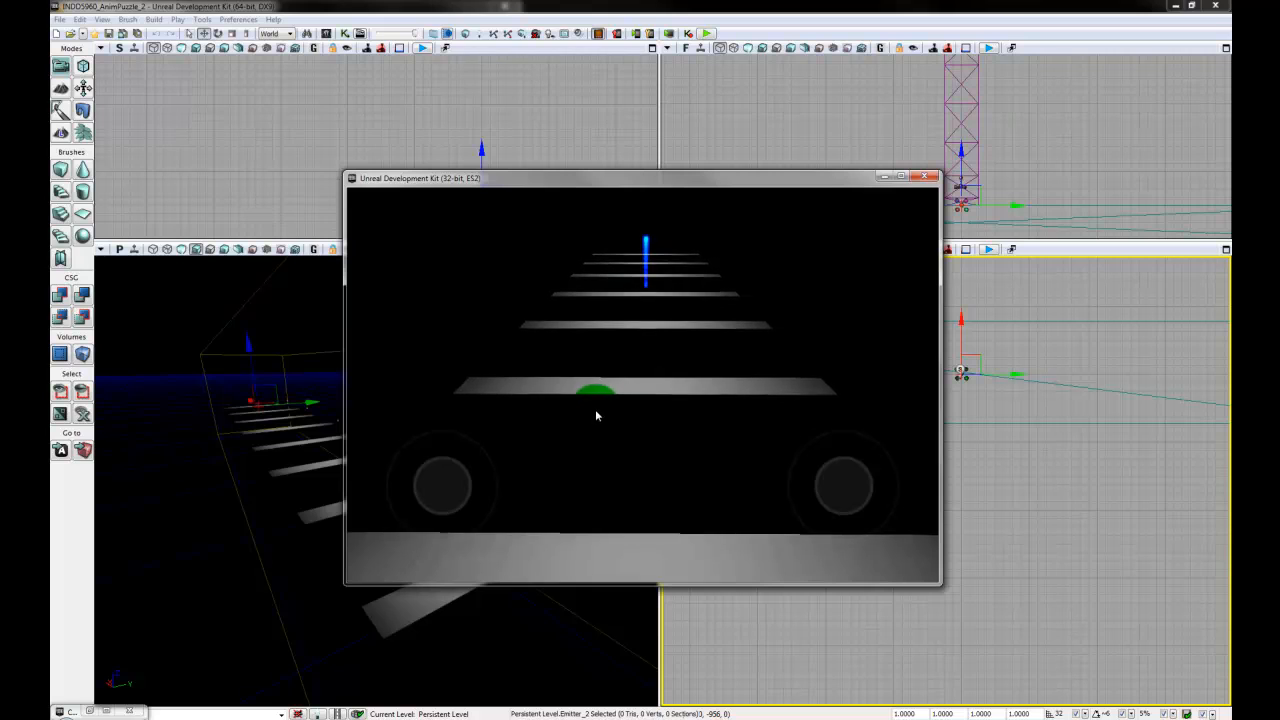
drag(722, 406, 772, 392)
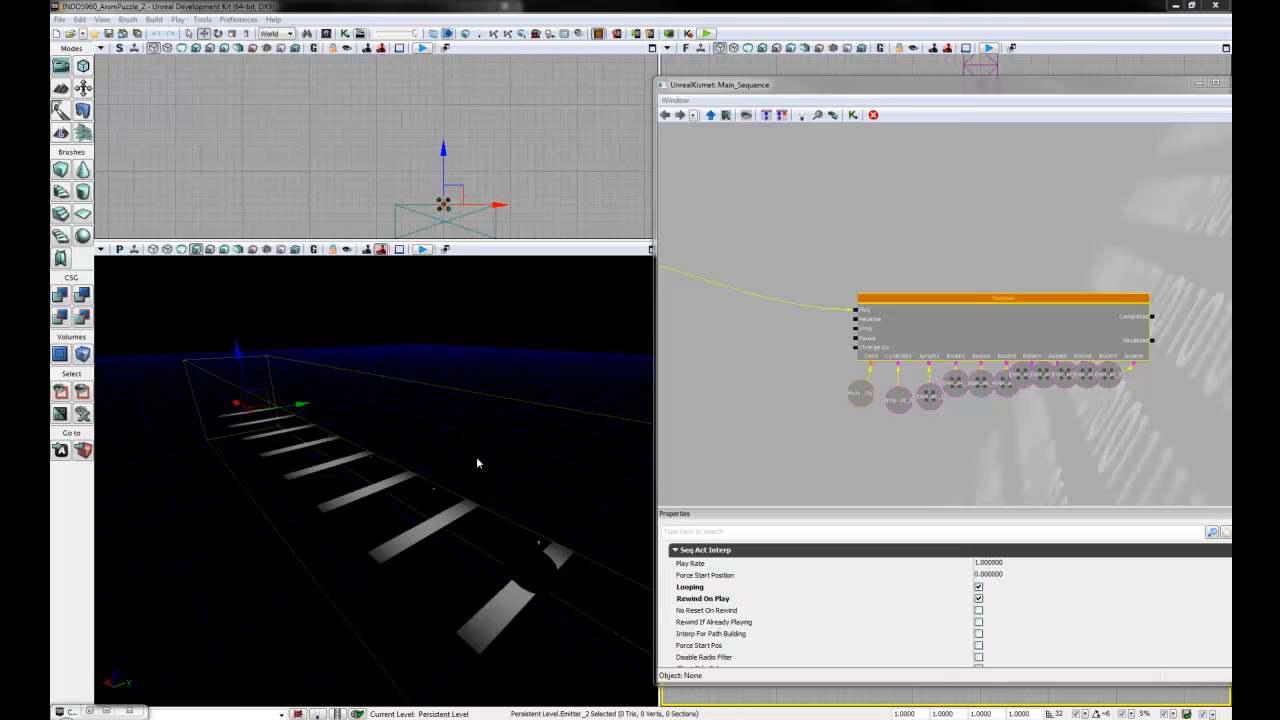
- Open the Matinee sequence from Kismet with its window clear of the perspective view, and play the disc animation along the planks
right_drag(446, 419, 226, 260)
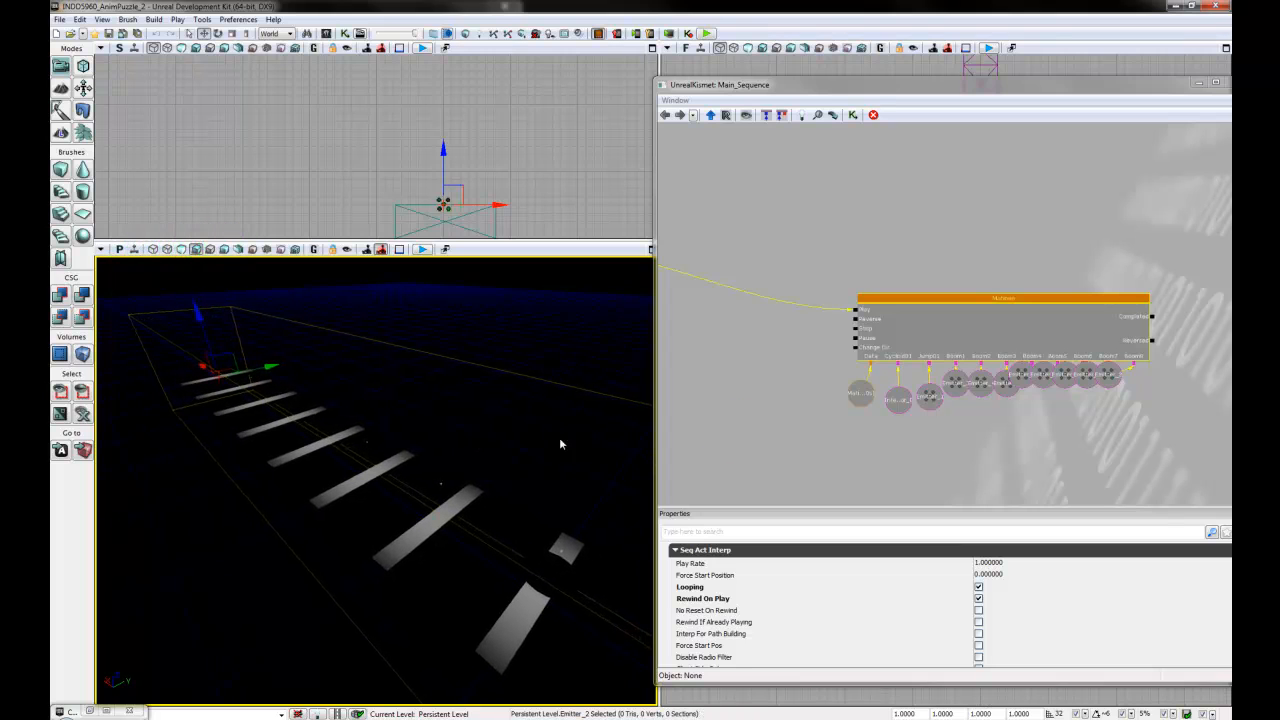
click(1082, 300)
double_click(1077, 304)
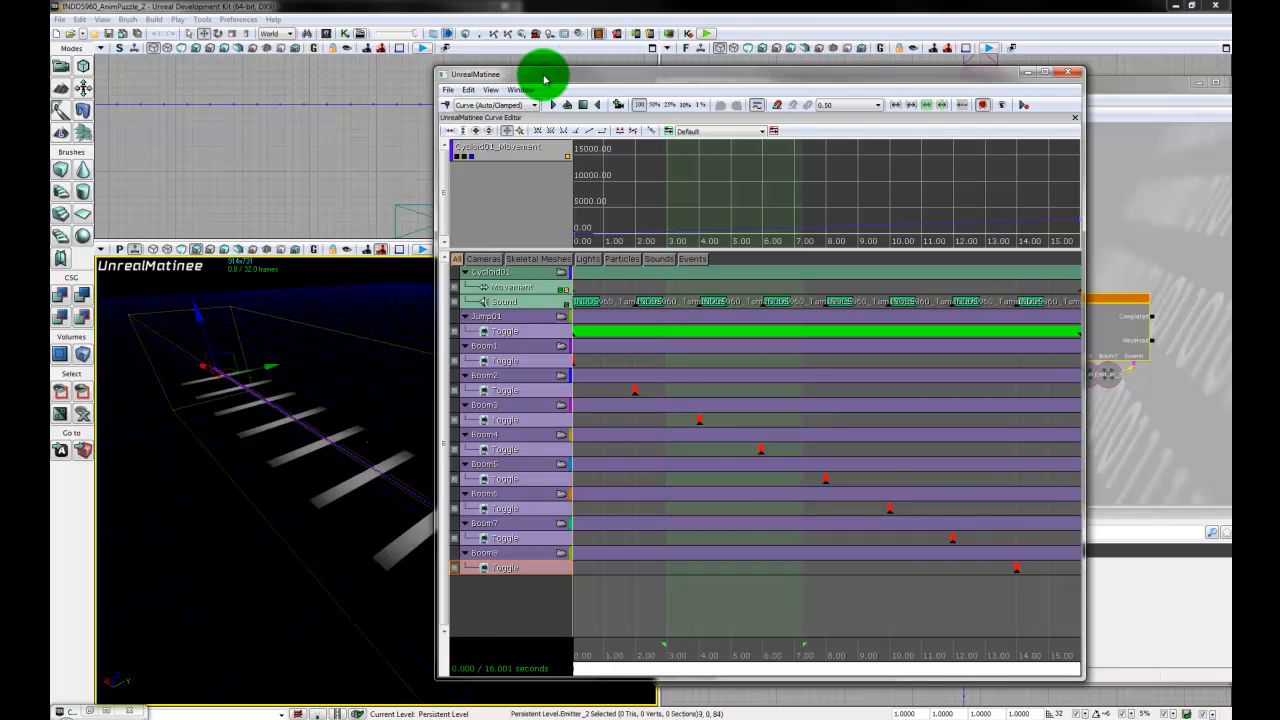
drag(544, 79, 759, 80)
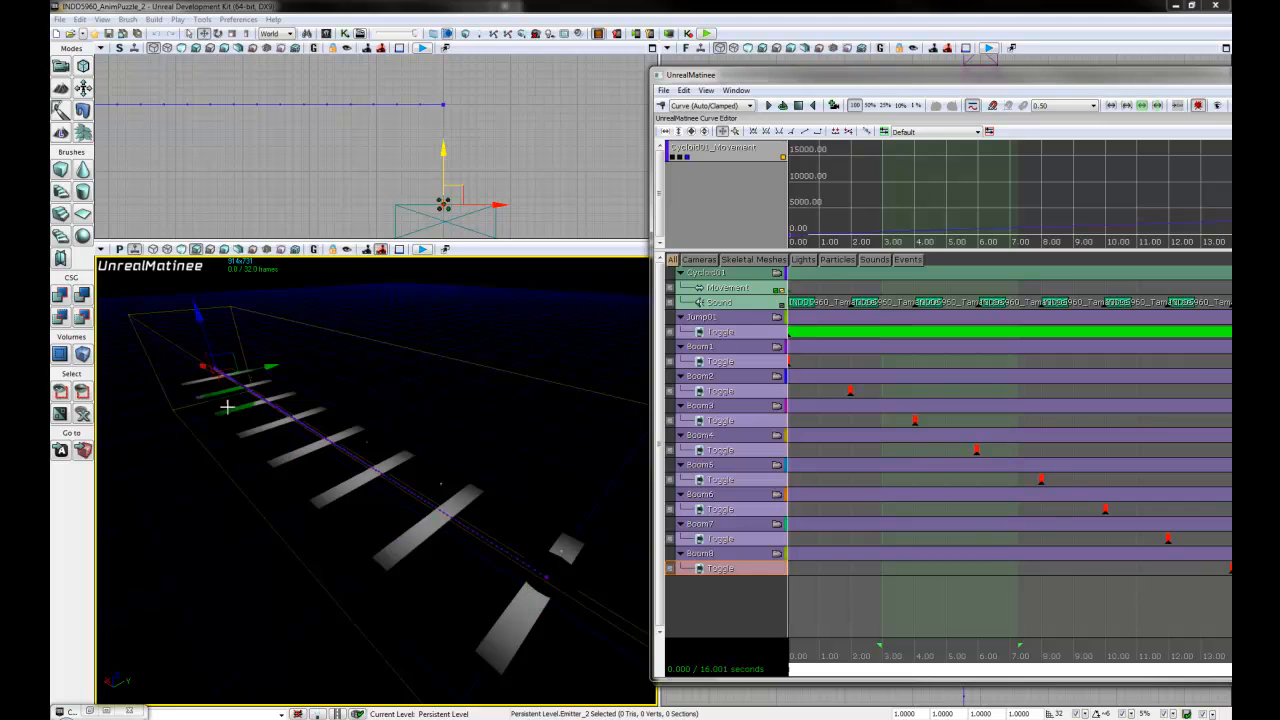
drag(445, 478, 158, 325)
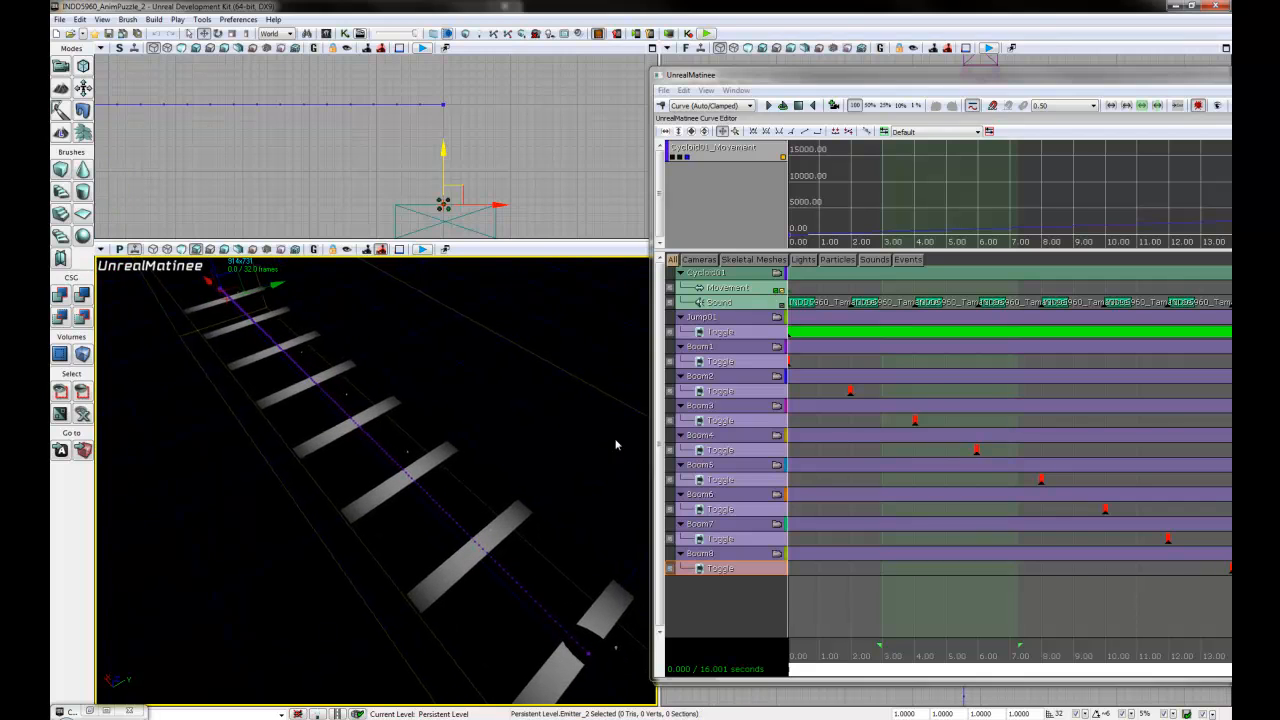
click(769, 106)
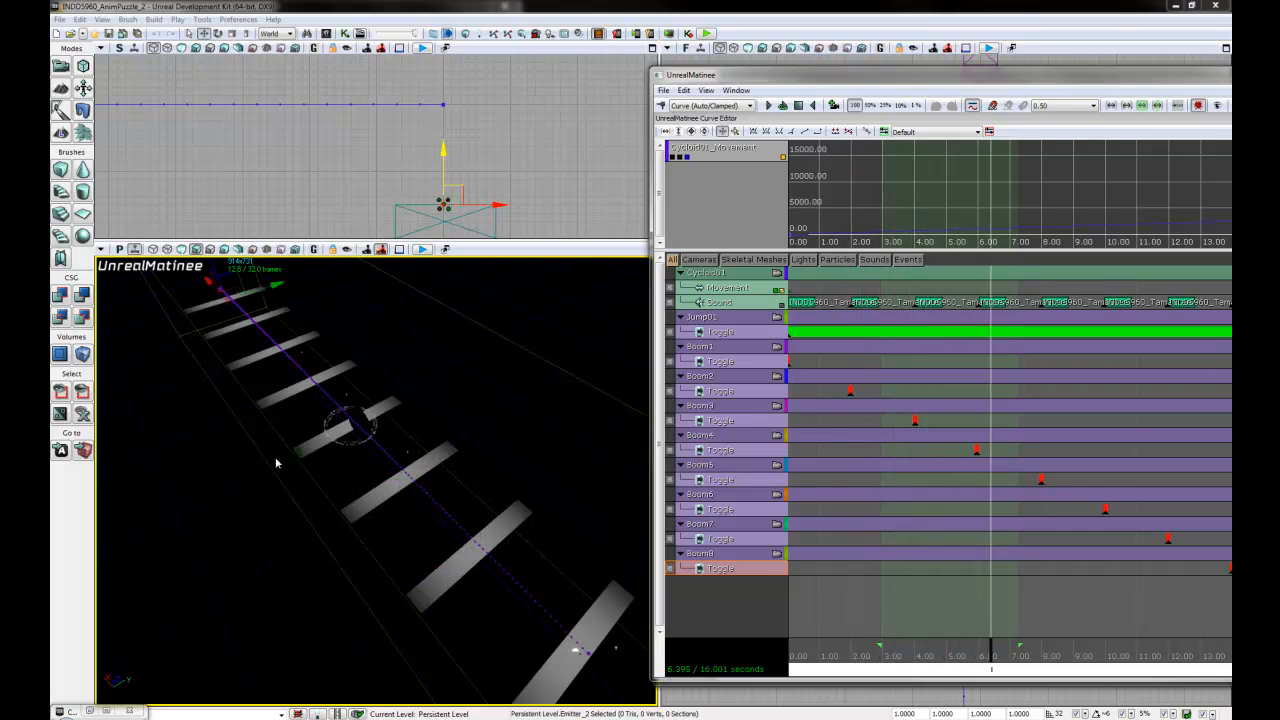
- Switch the perspective viewport to wireframe, then stop the playback and close Matinee
click(167, 250)
click(167, 251)
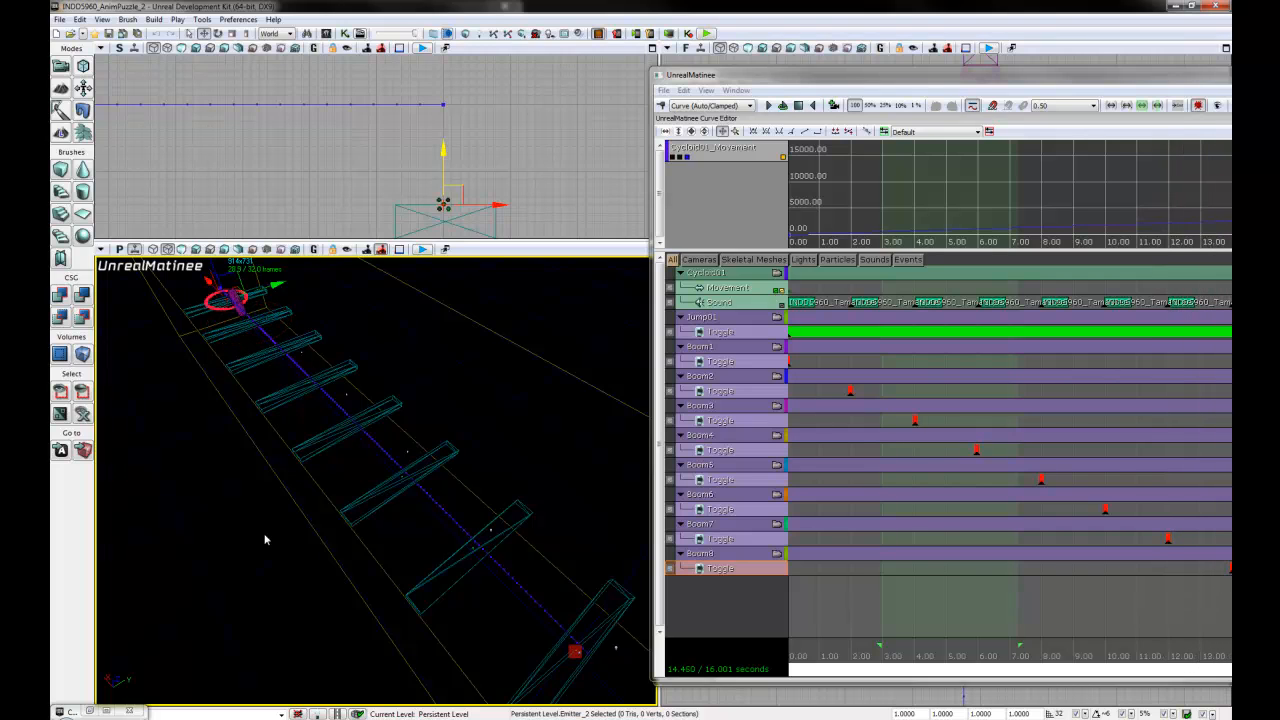
click(798, 106)
drag(1080, 74, 831, 57)
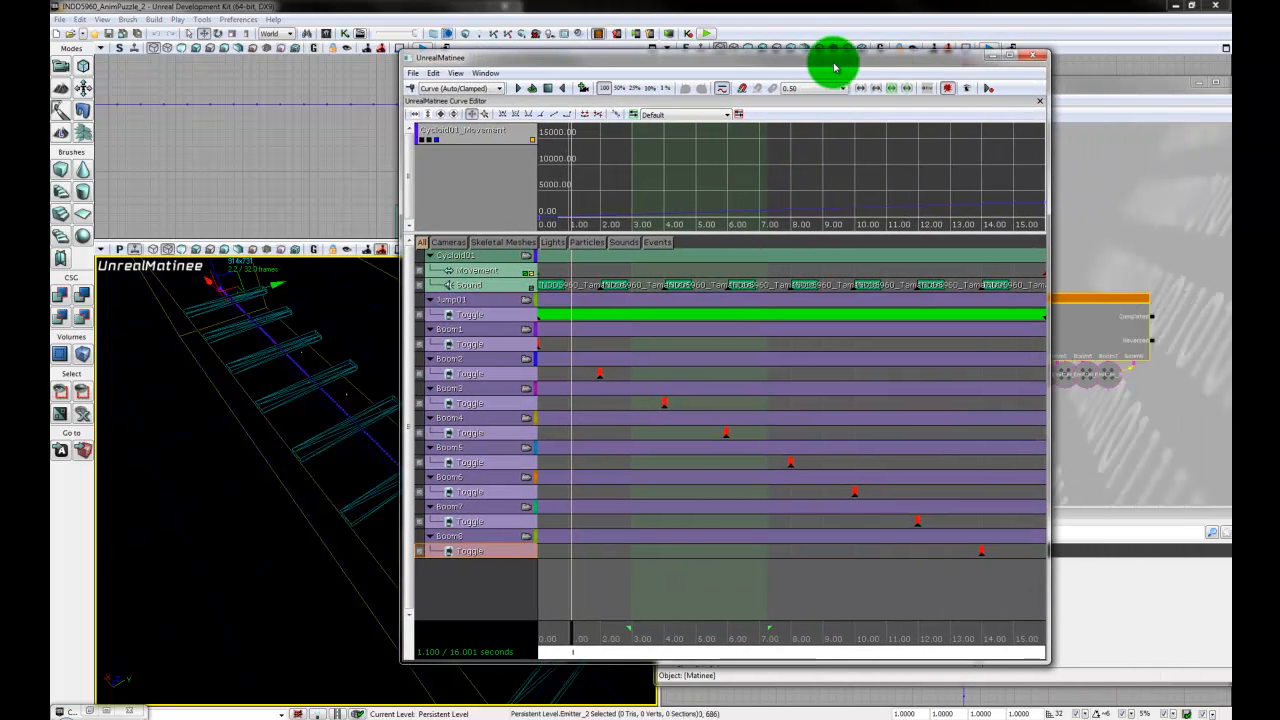
click(1040, 55)
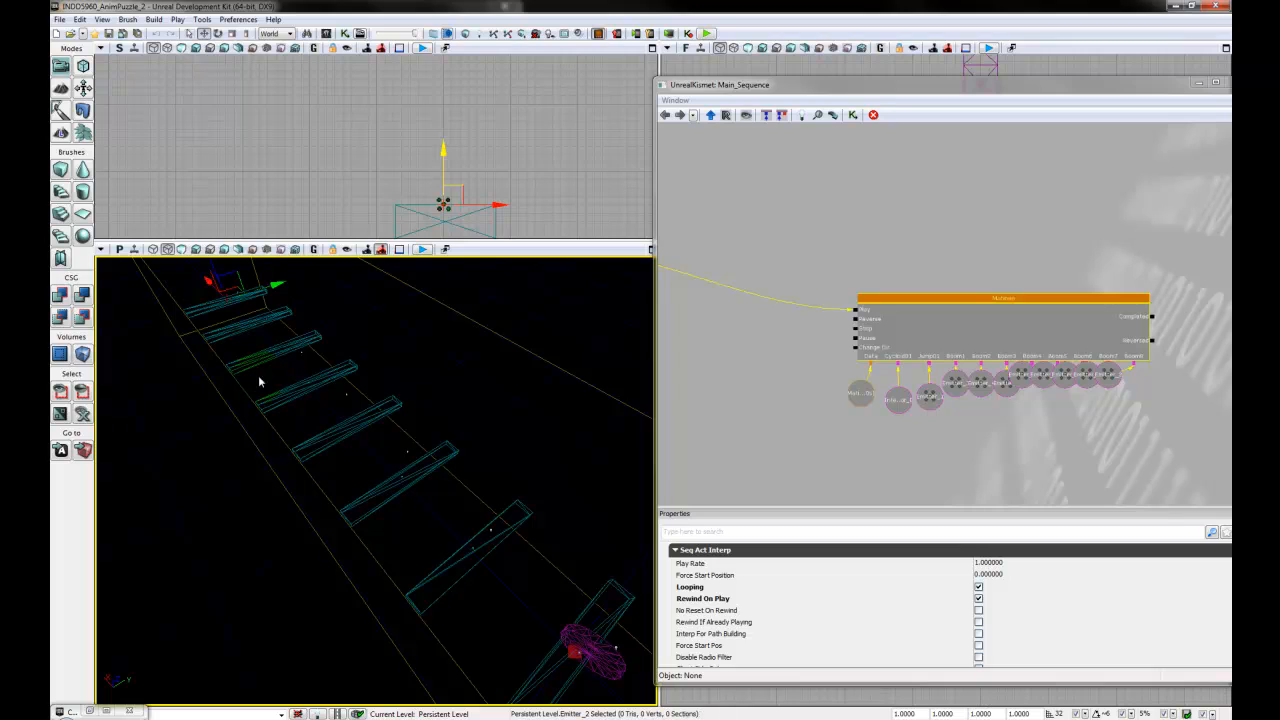
- Widen the Kismet window to show the Level Loaded and Attach to Actor nodes together with the Matinee node
click(822, 406)
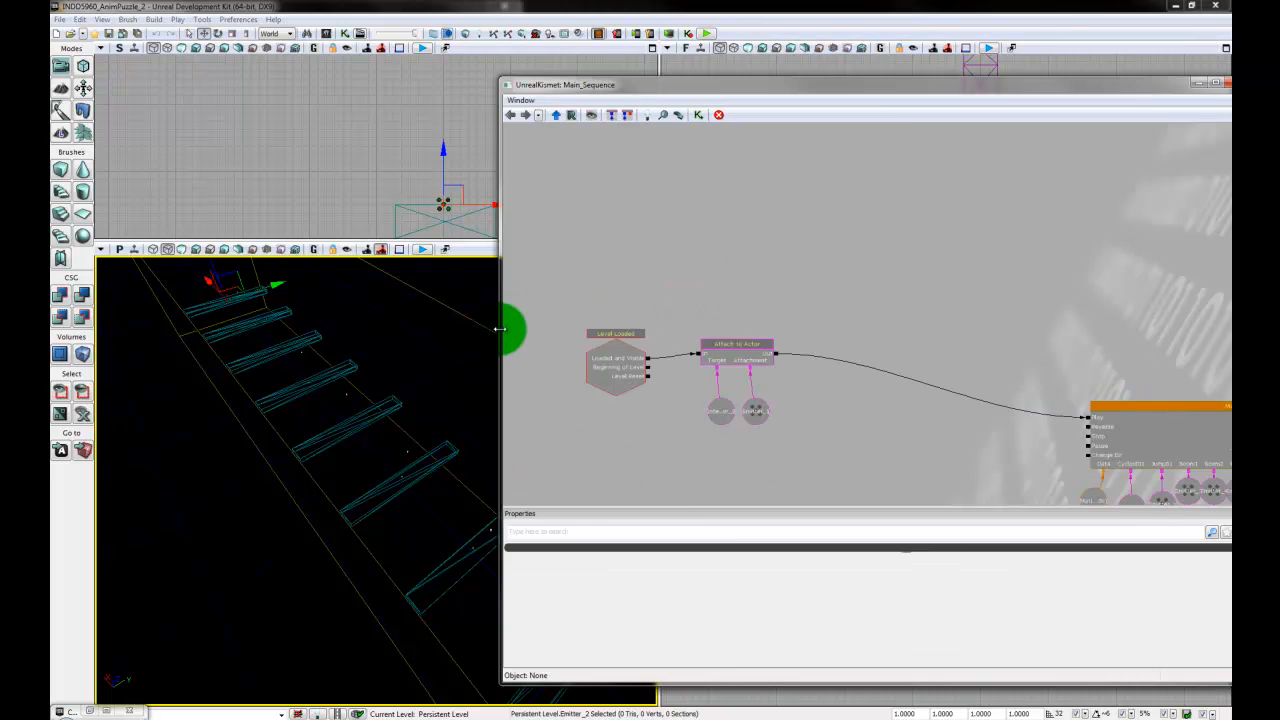
drag(499, 328, 663, 328)
click(711, 276)
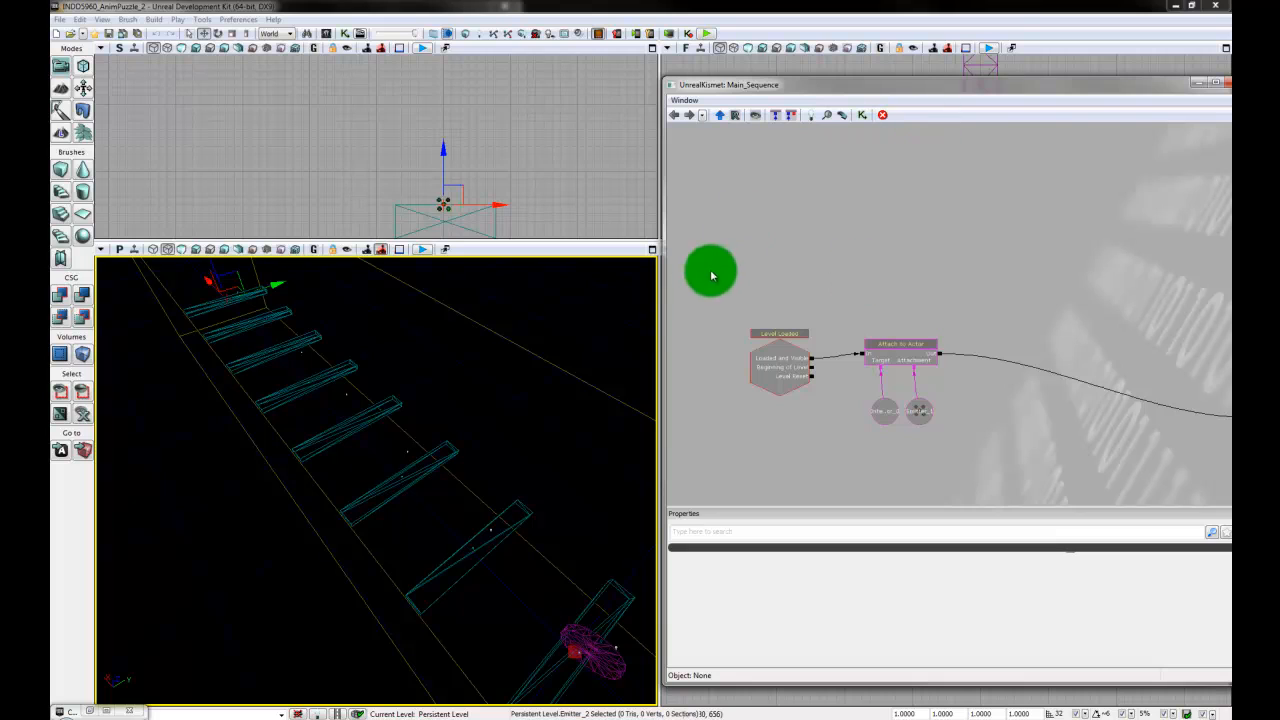
drag(665, 309, 524, 310)
click(702, 287)
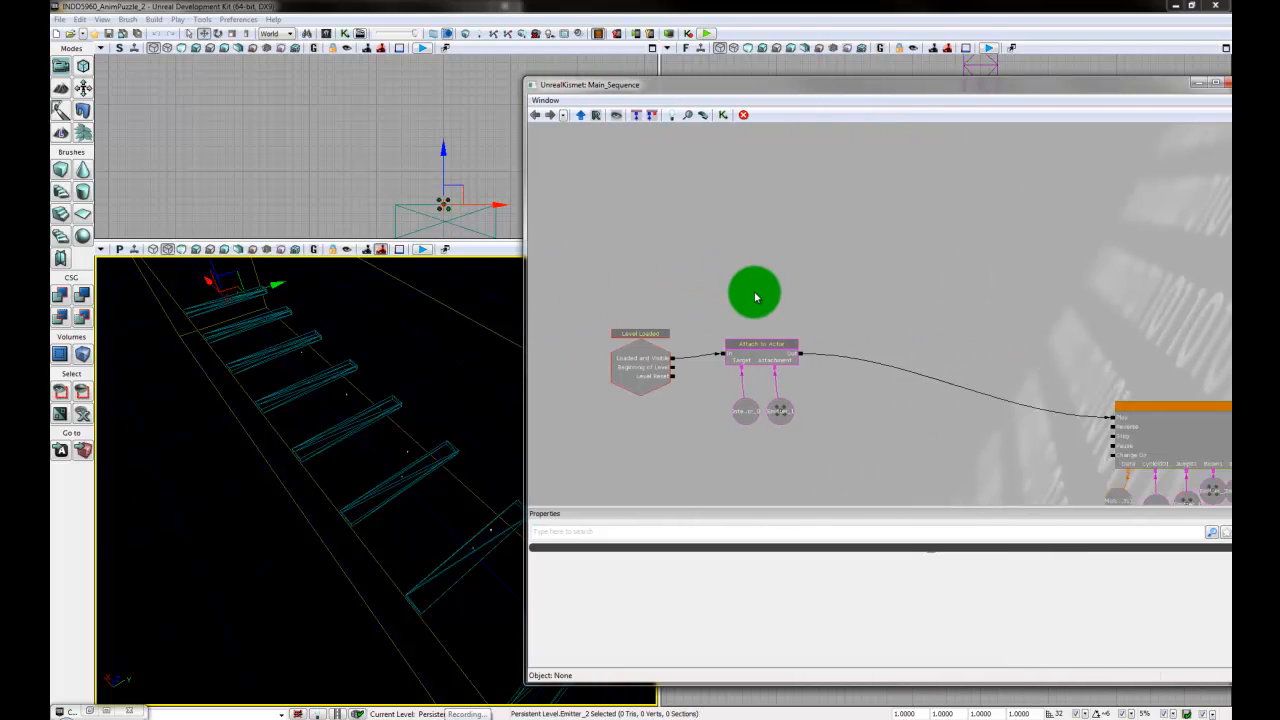
- Add a Toggle Input action to the Kismet graph and place it above the Attach to Actor node
drag(866, 283, 829, 266)
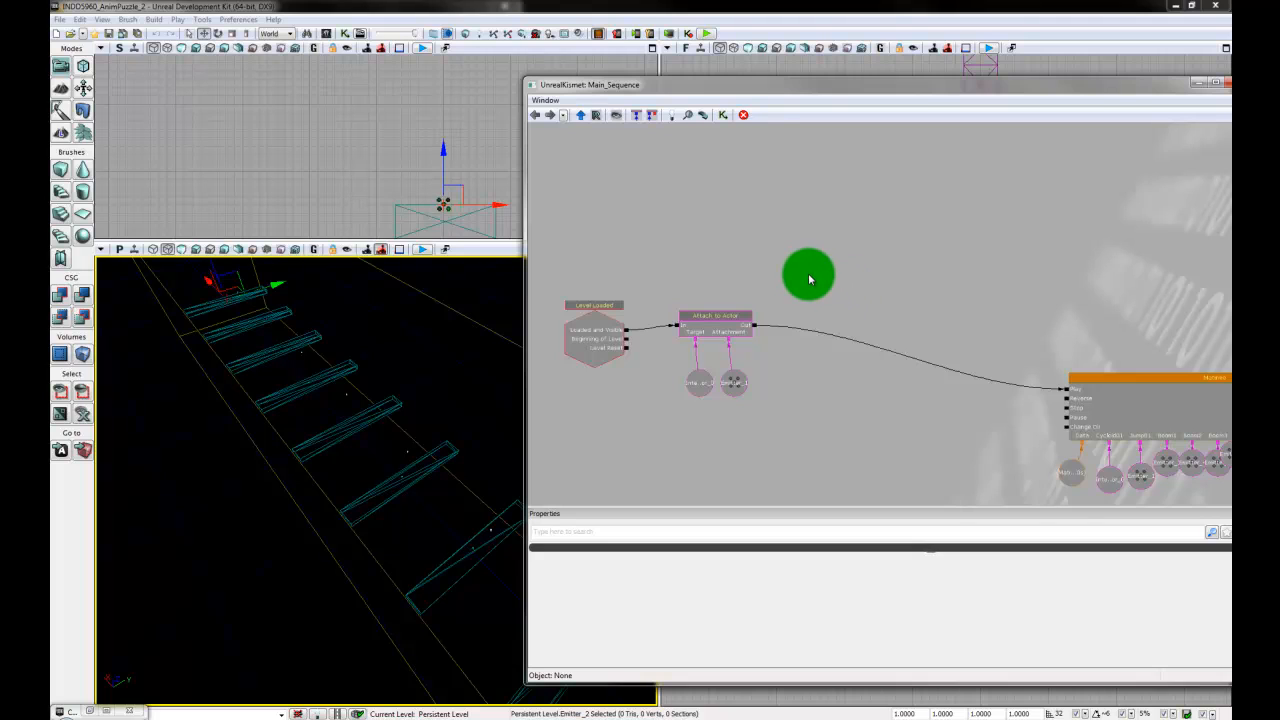
drag(709, 240, 712, 259)
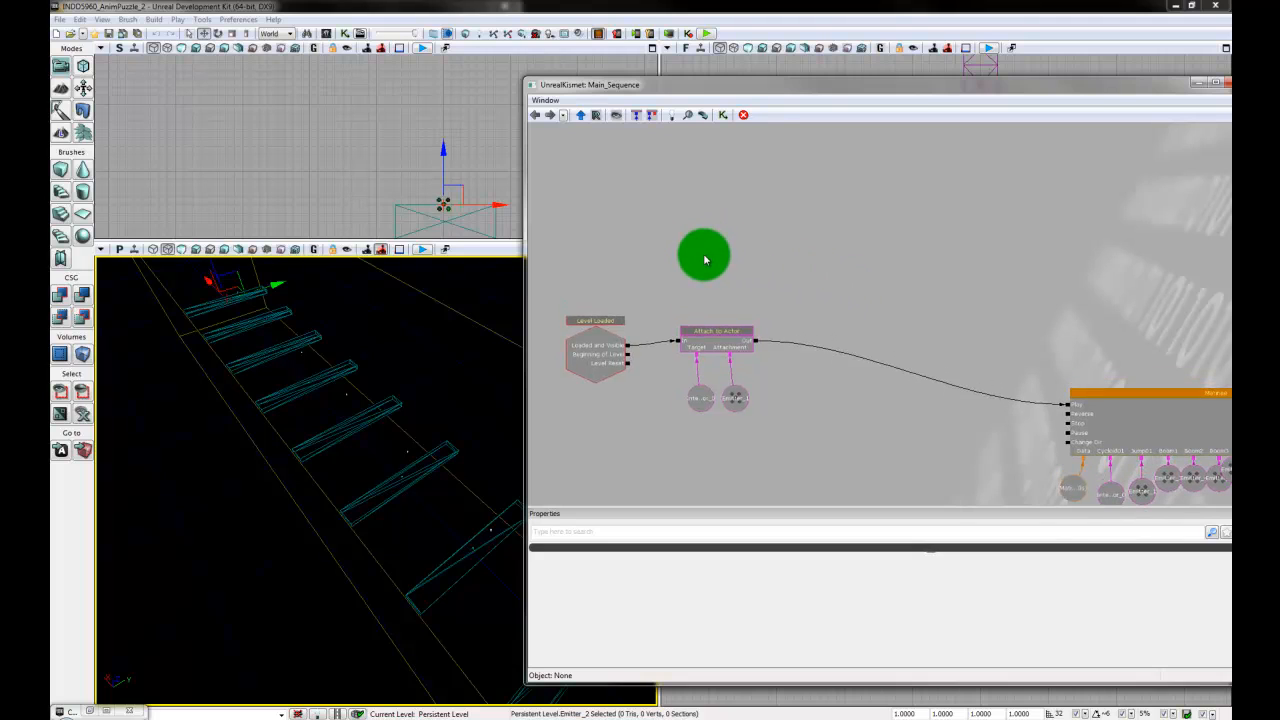
right_click(705, 260)
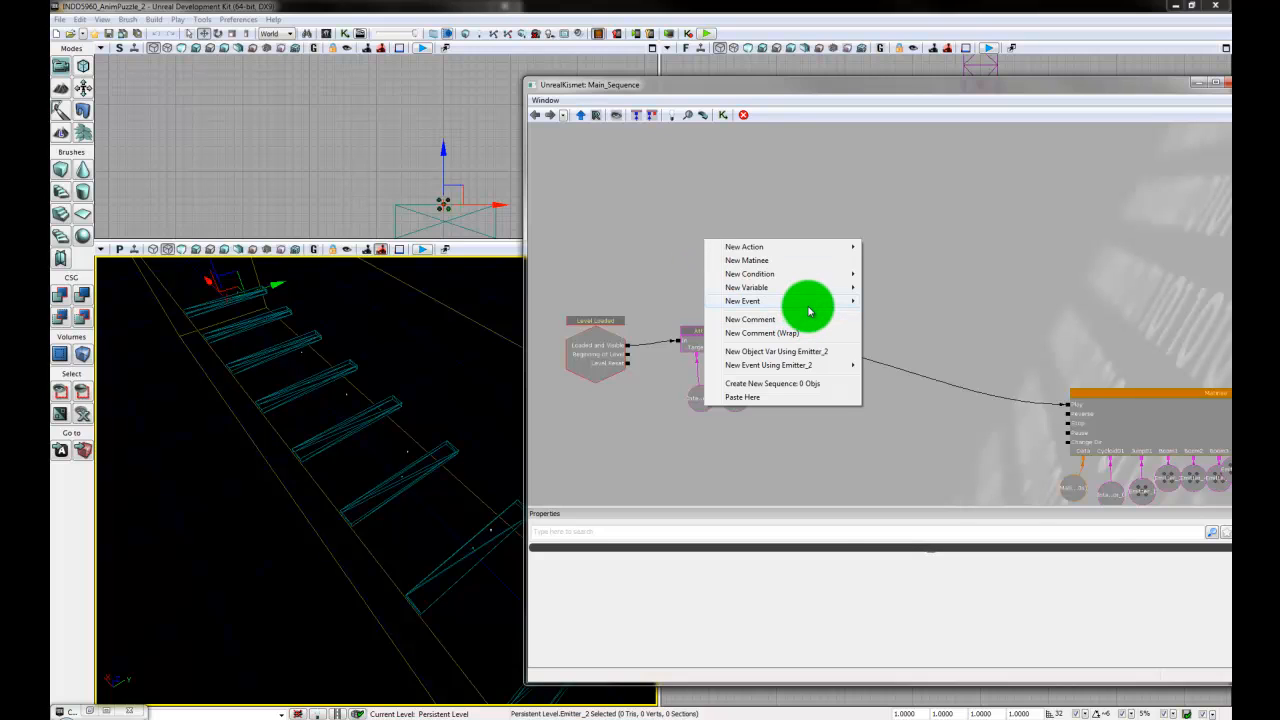
mouse_move(803, 246)
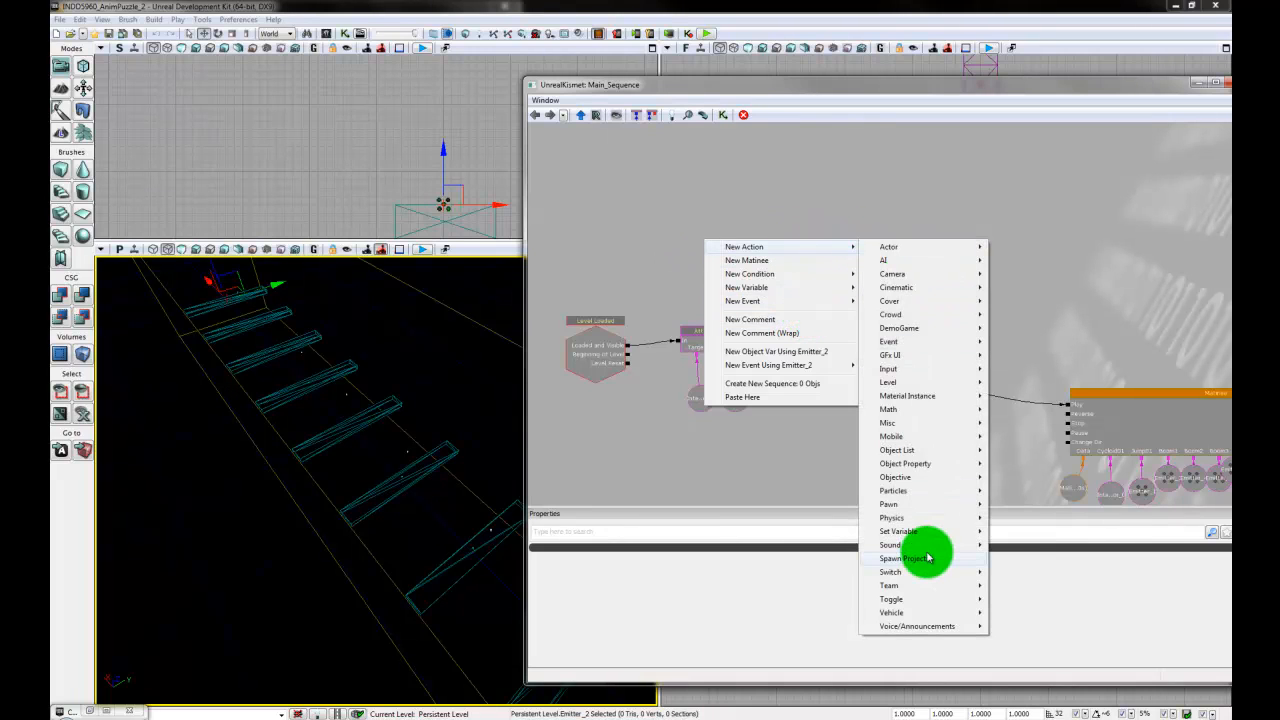
mouse_move(922, 604)
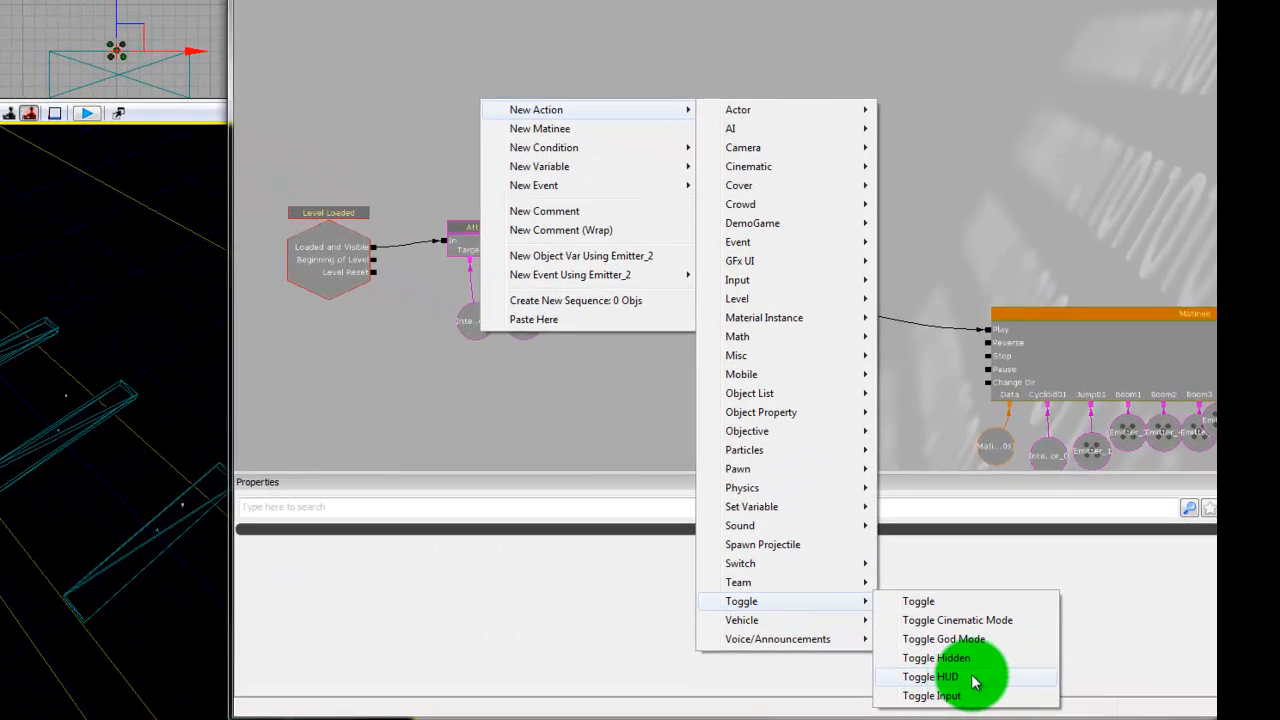
click(965, 694)
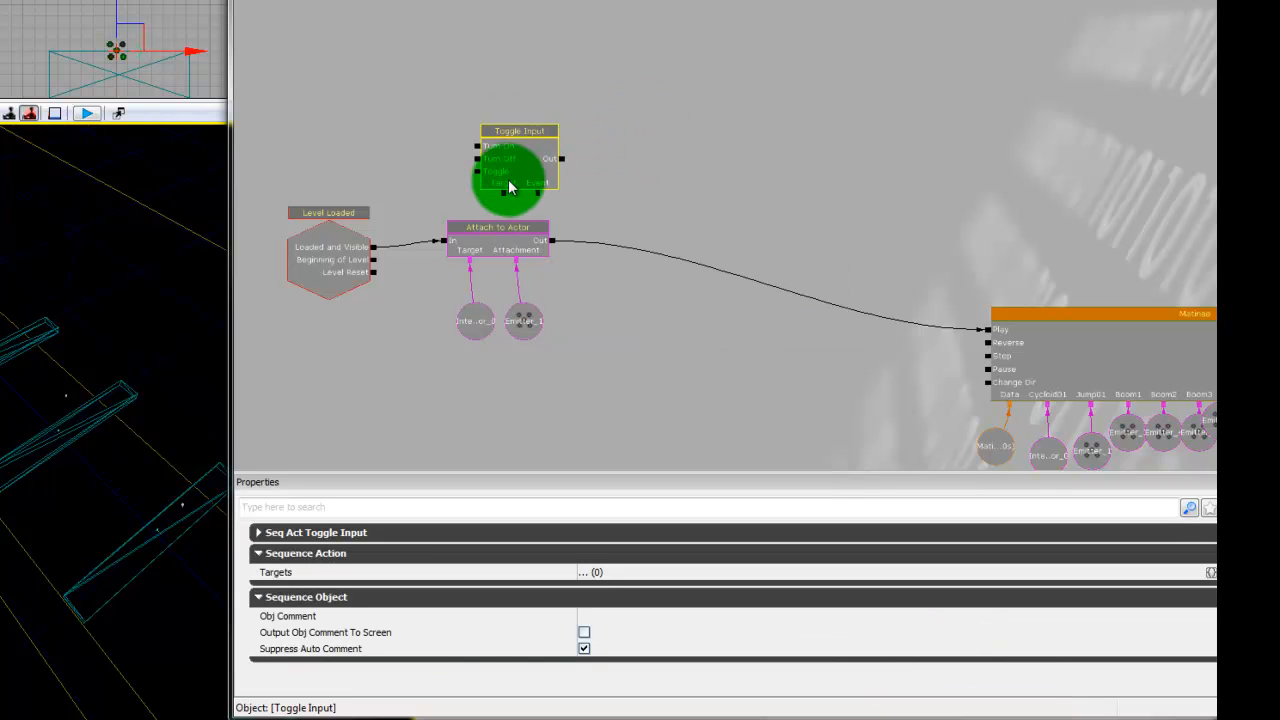
drag(513, 168, 509, 89)
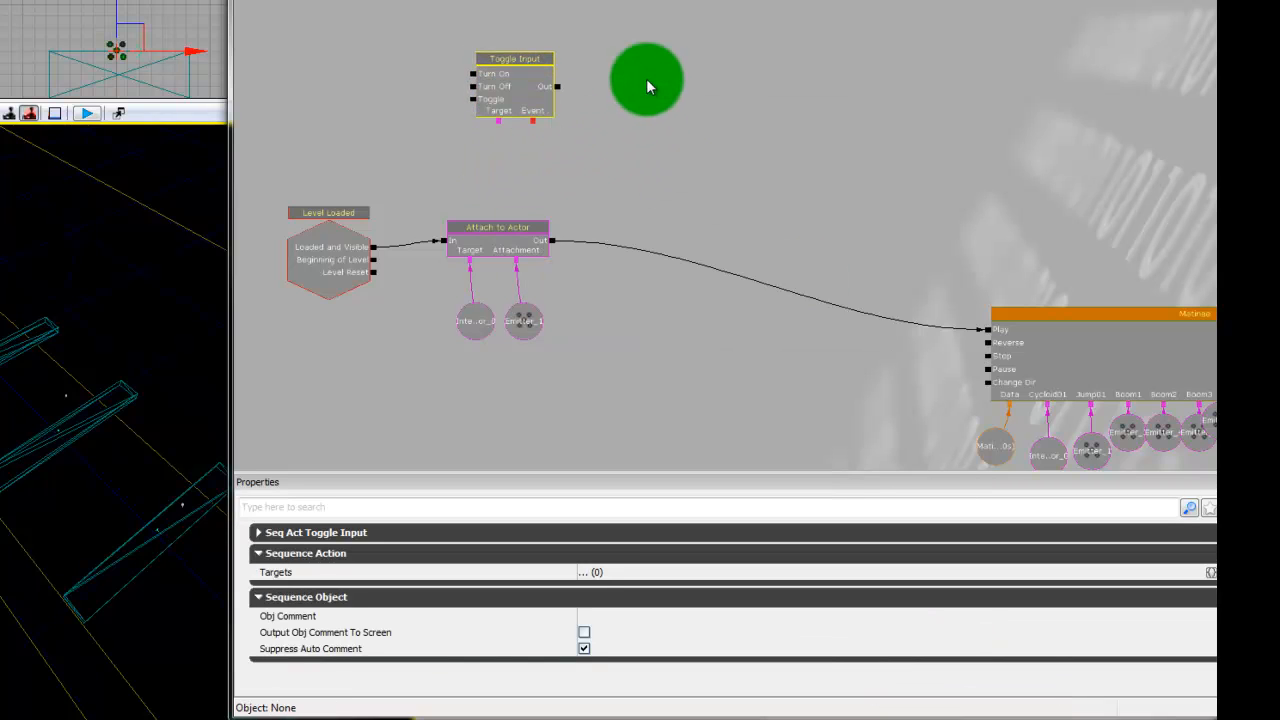
right_click(646, 78)
mouse_move(724, 74)
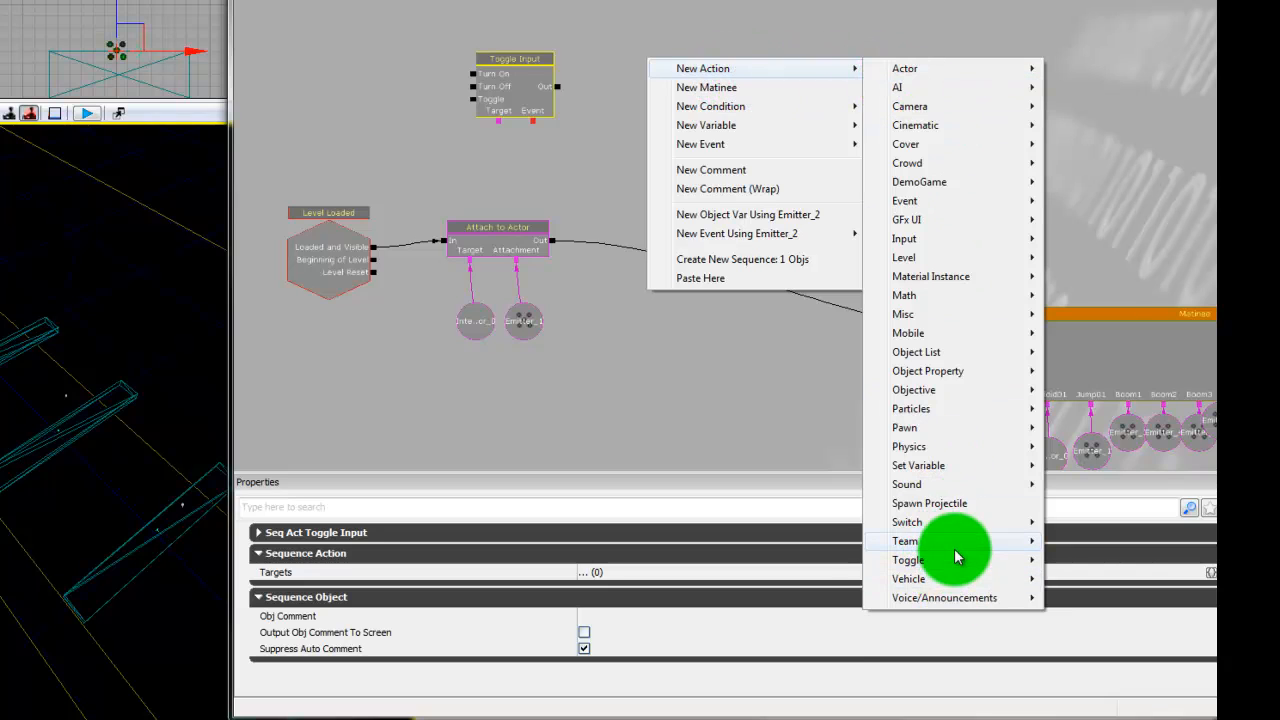
mouse_move(960, 561)
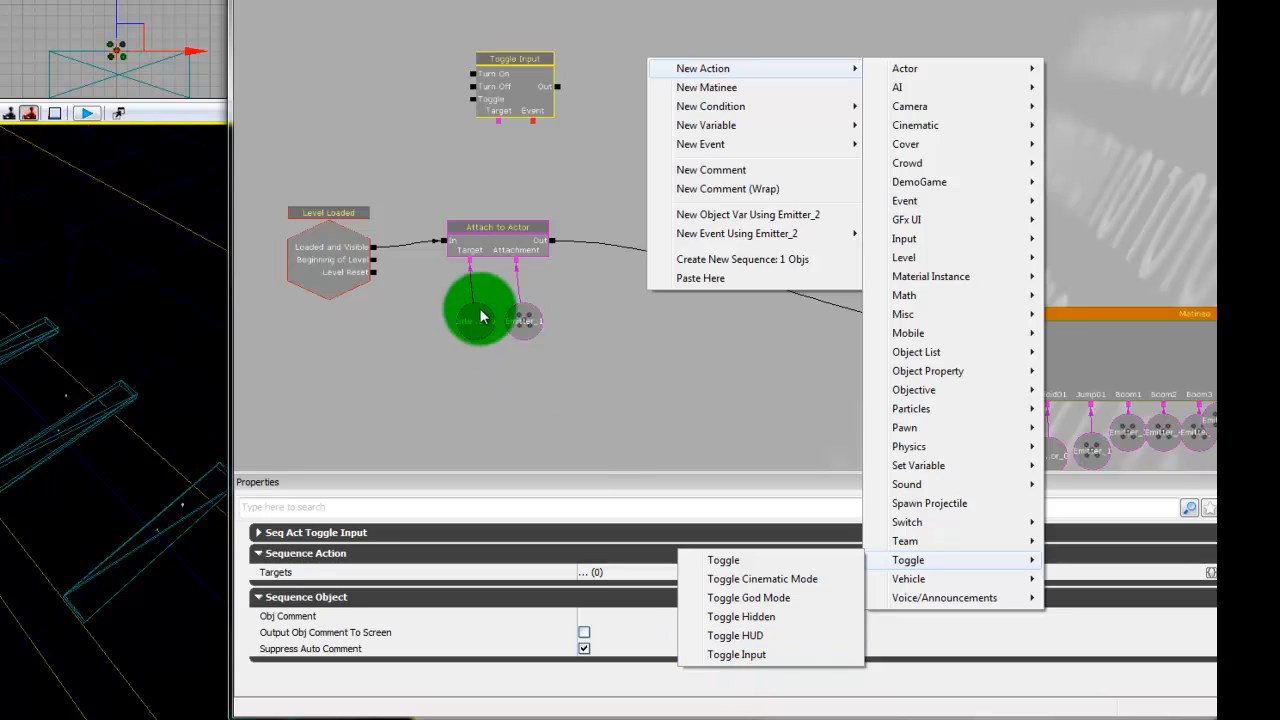
click(363, 118)
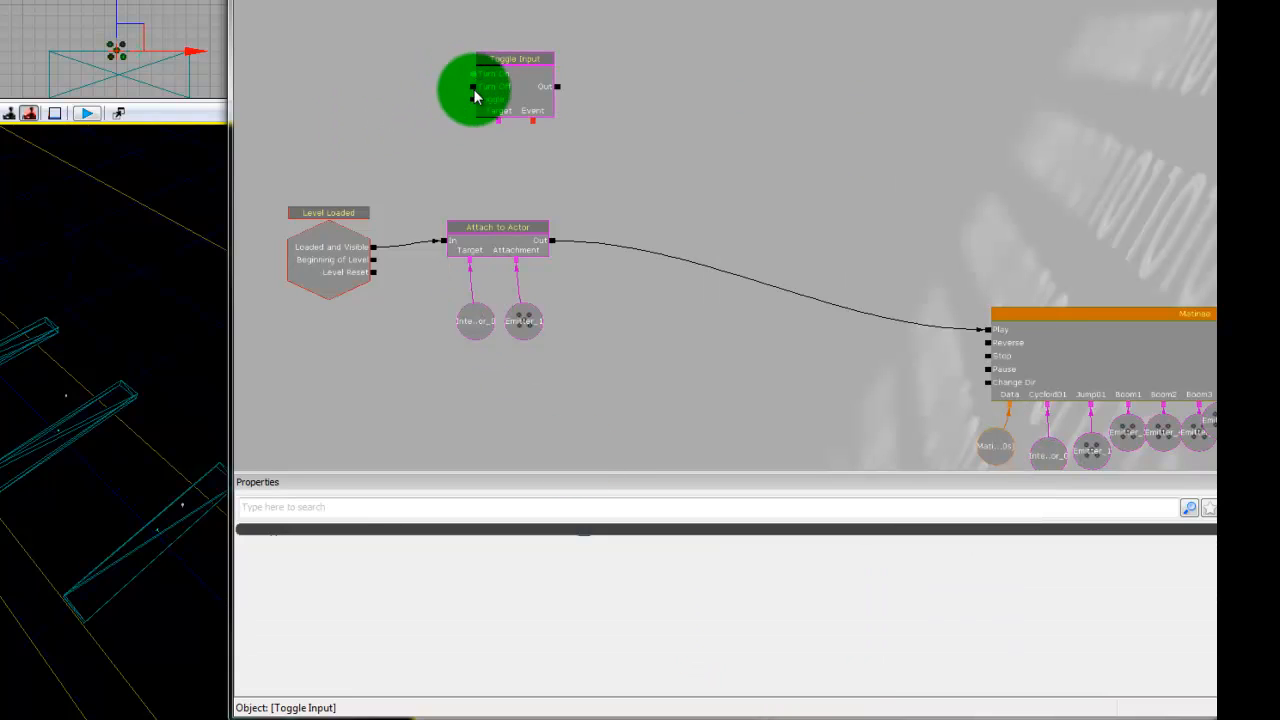
- Connect Level Loaded's Loaded and Visible output to Toggle Input's Turn Off input, and expand the Seq Act Toggle Input properties
mouse_move(466, 103)
mouse_down()
mouse_move(380, 263)
mouse_move(372, 256)
mouse_up()
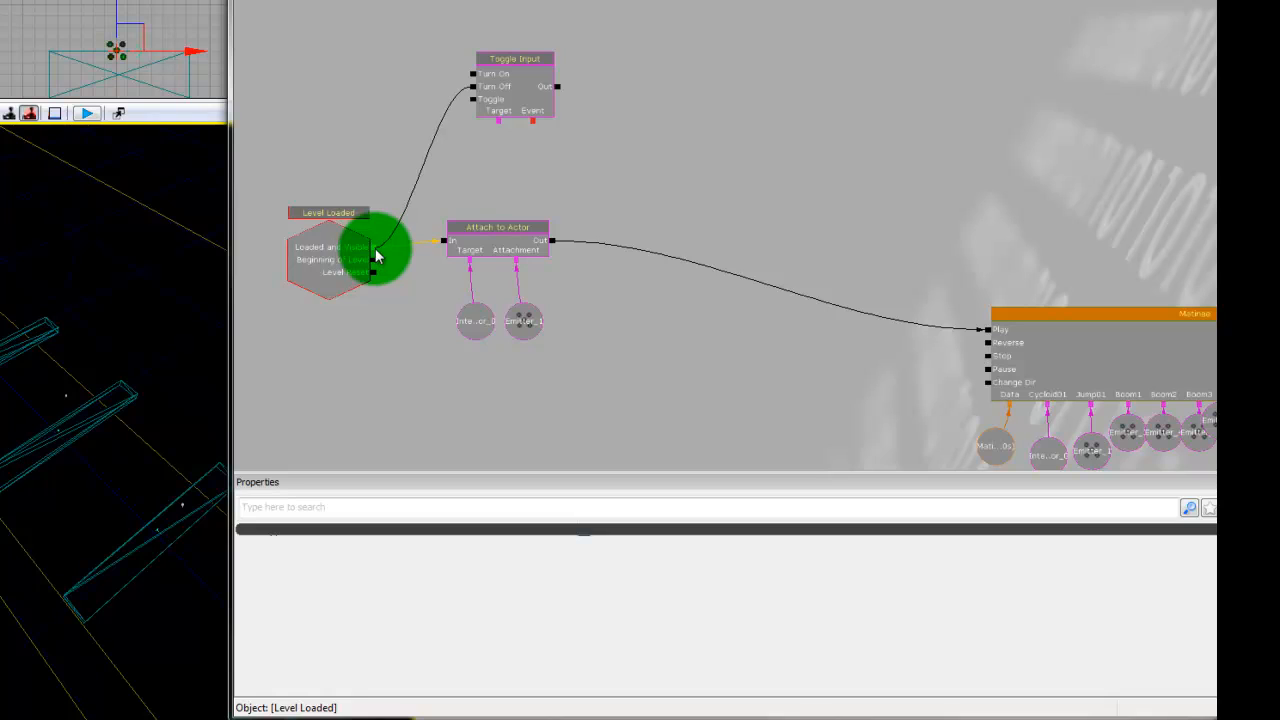
click(503, 116)
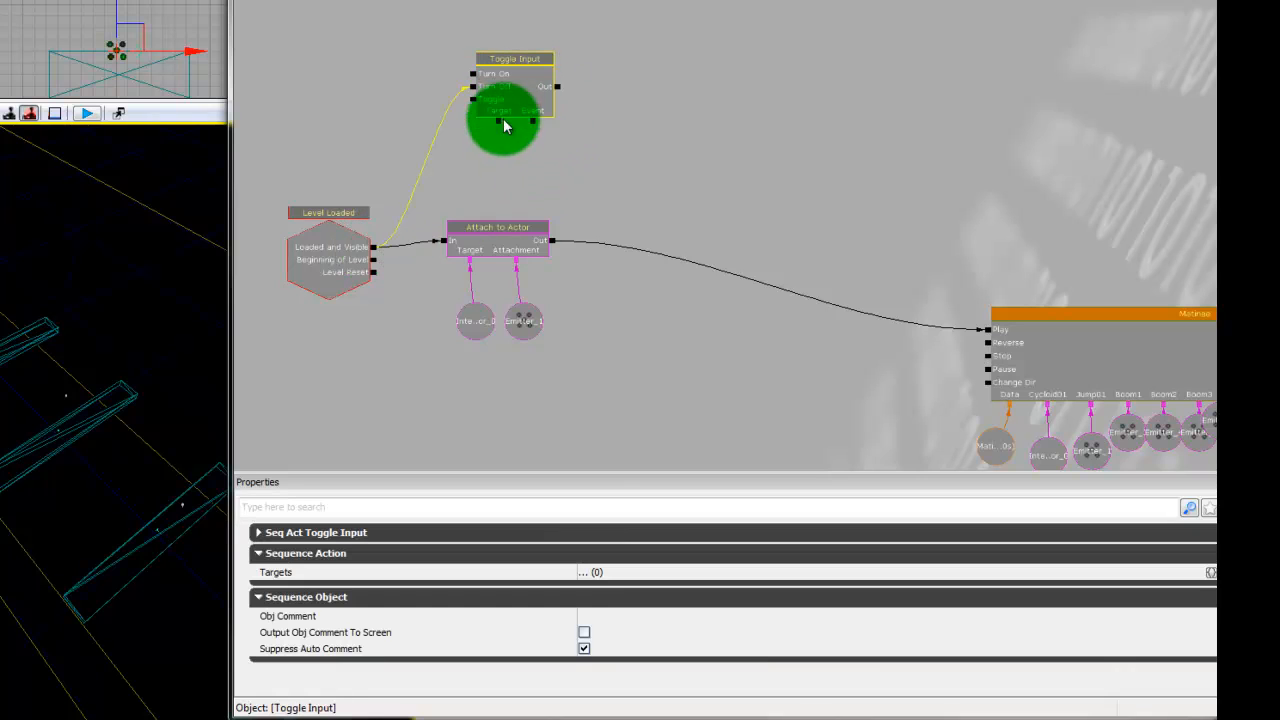
click(362, 541)
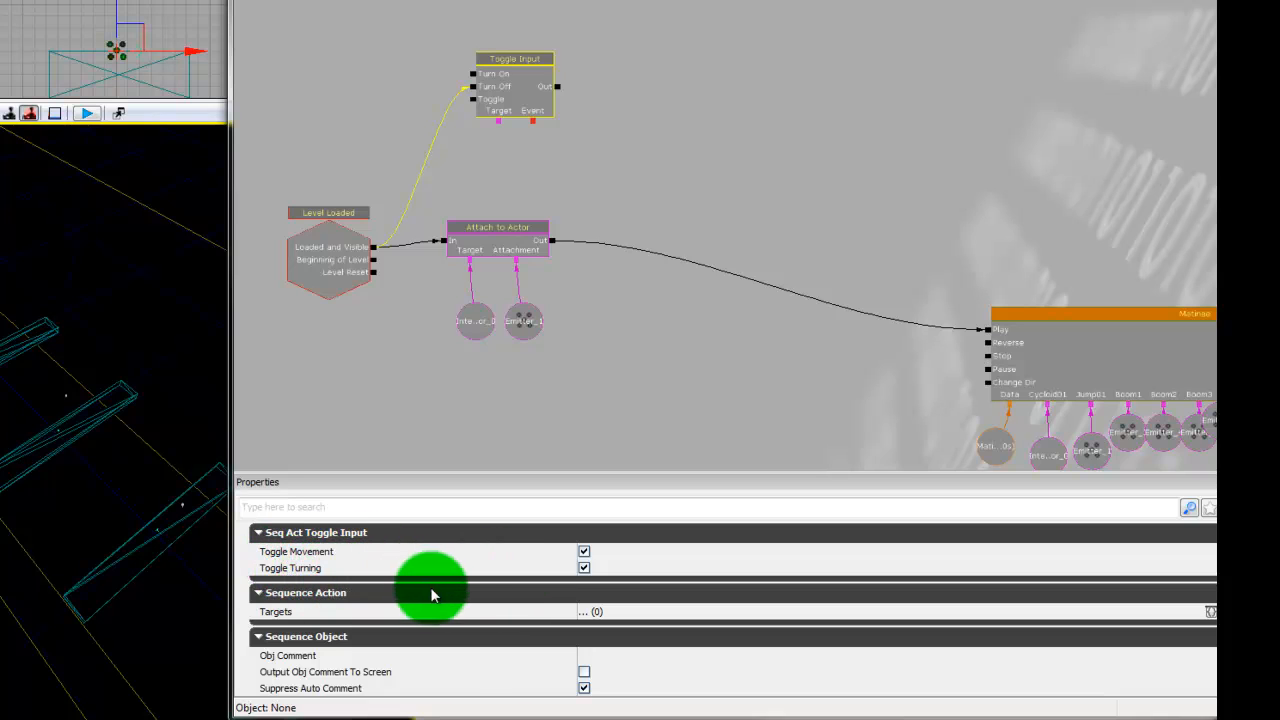
- Add a Player variable below the Toggle Input node and connect it to that node's Target
drag(517, 102, 506, 64)
click(540, 134)
drag(518, 158, 526, 175)
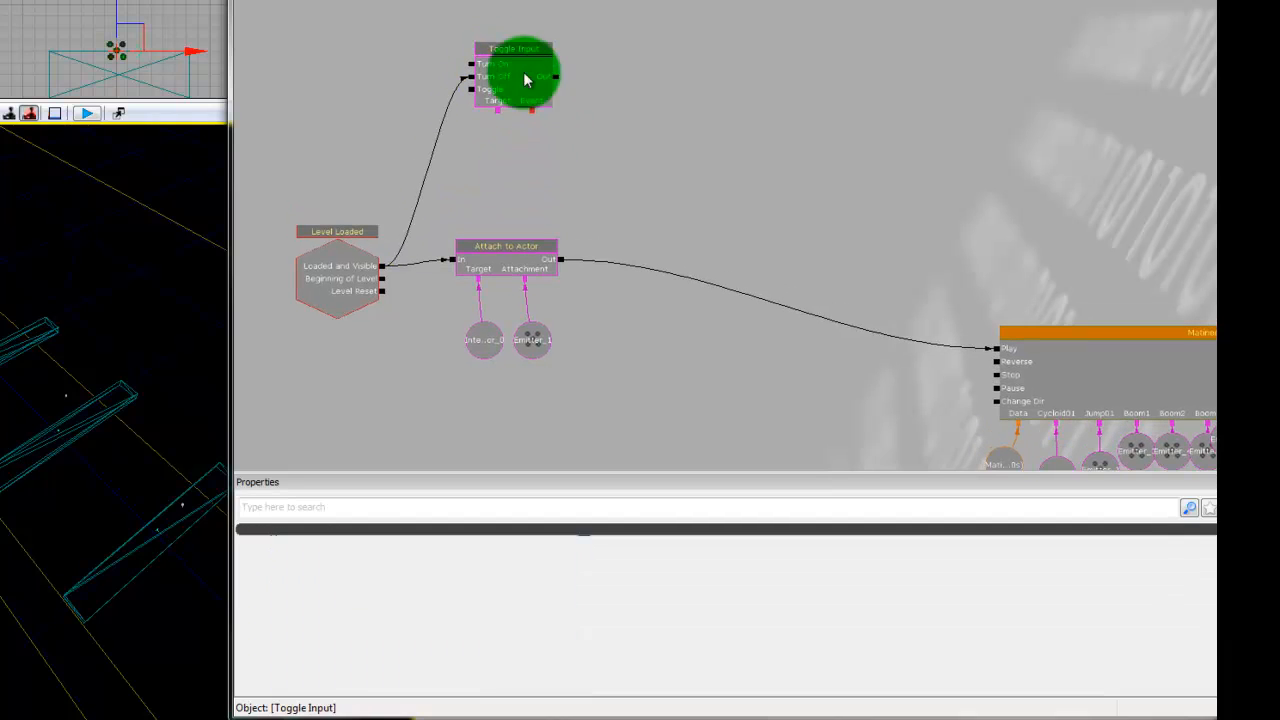
click(523, 77)
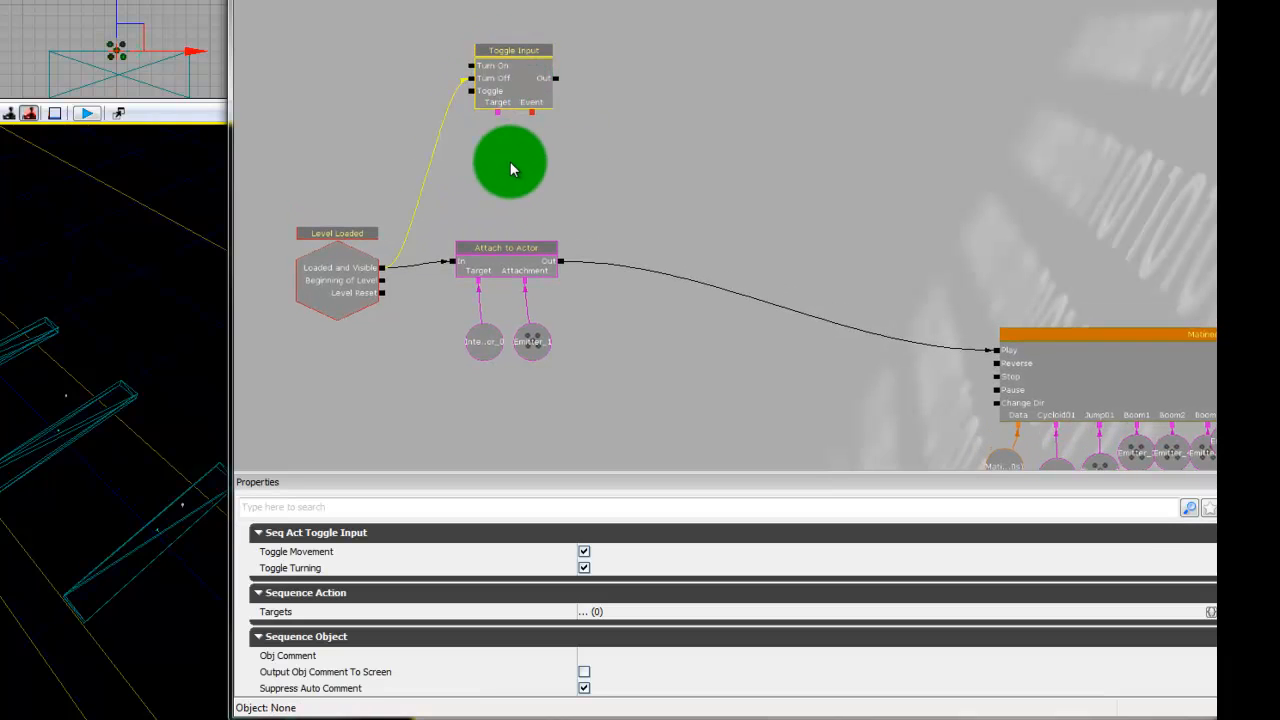
click(516, 151)
right_click(516, 151)
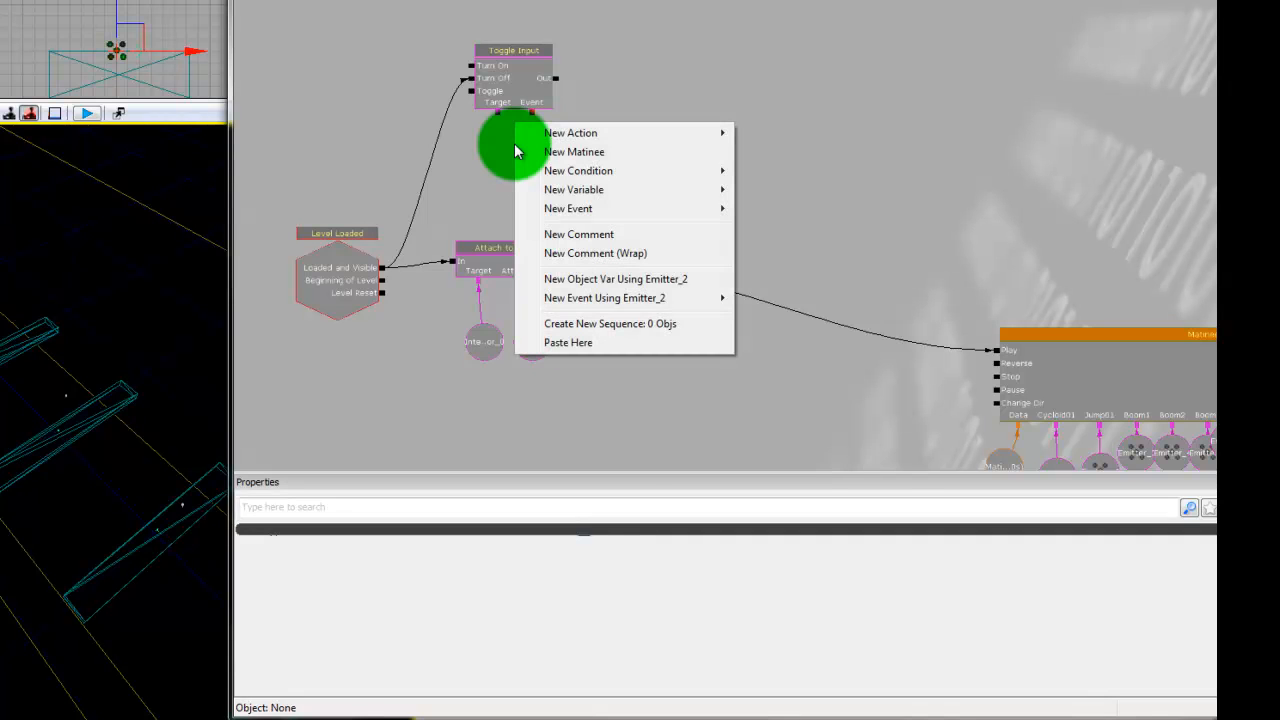
mouse_move(570, 189)
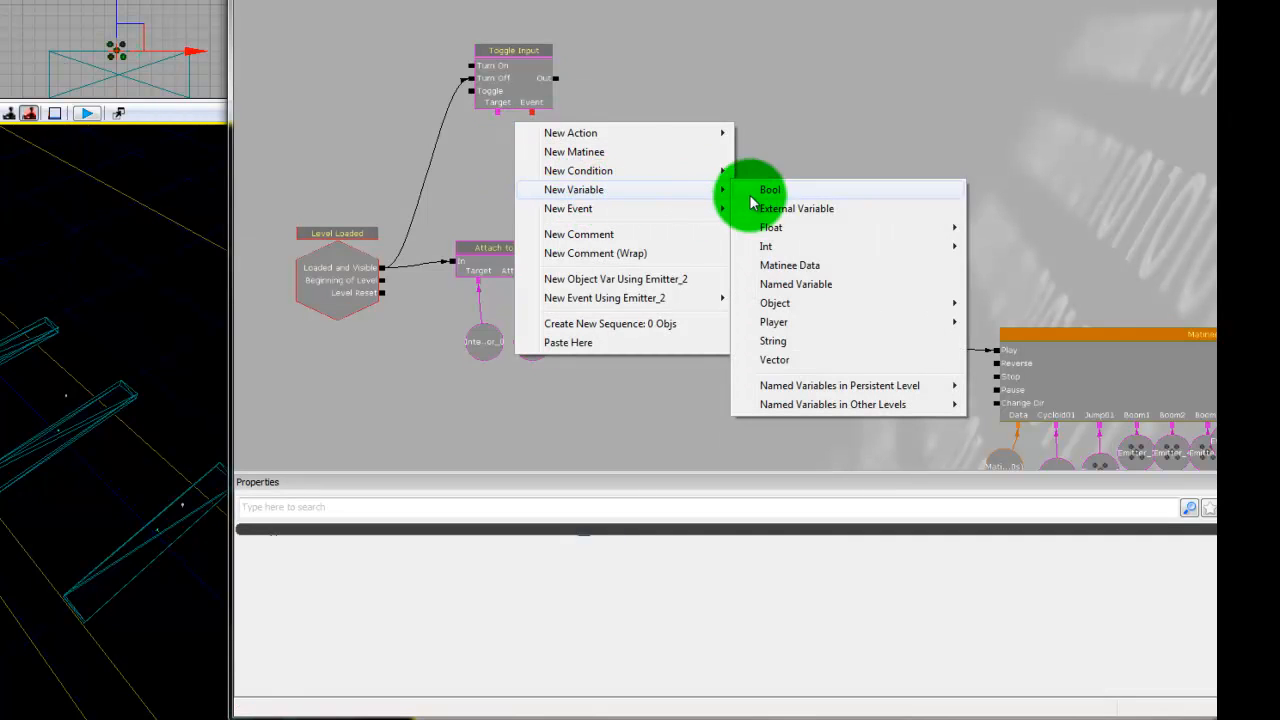
mouse_move(806, 318)
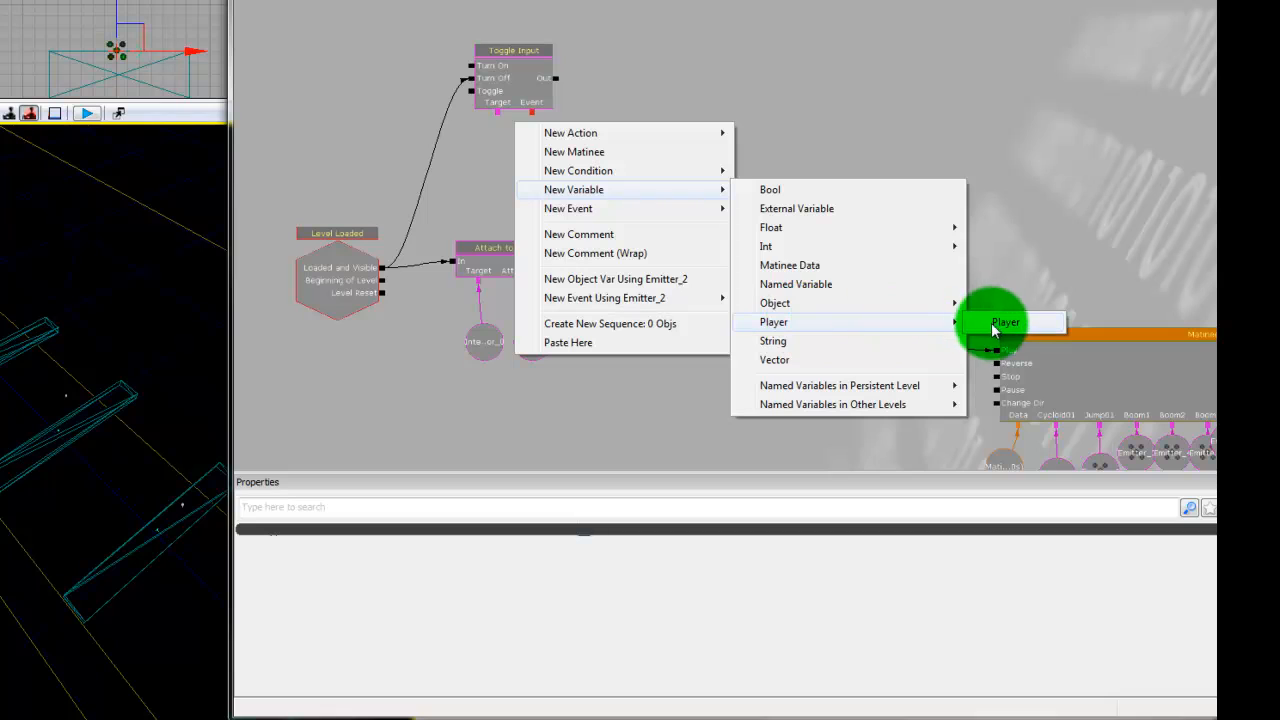
click(1010, 323)
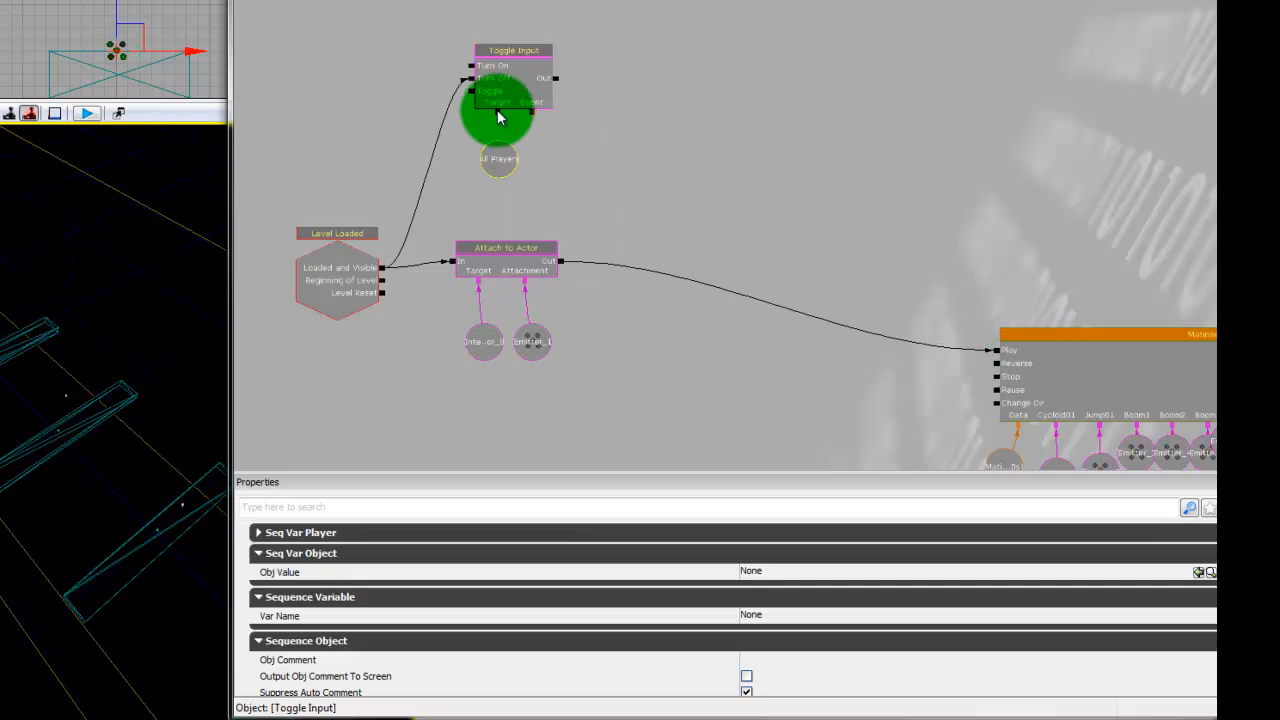
drag(497, 112, 491, 160)
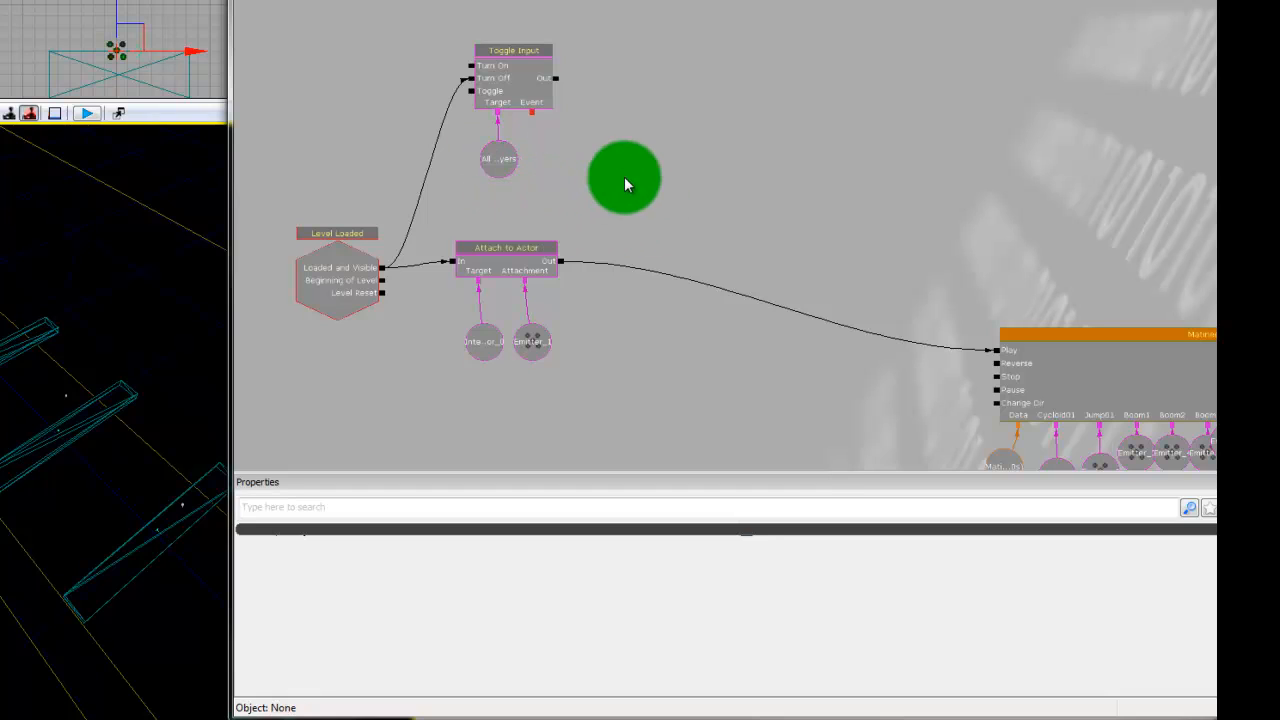
- Add a Toggle HUD action beside Toggle Input, link Toggle Input's Out to its Hide input, and connect its Target to the All Players variable
drag(624, 178, 578, 186)
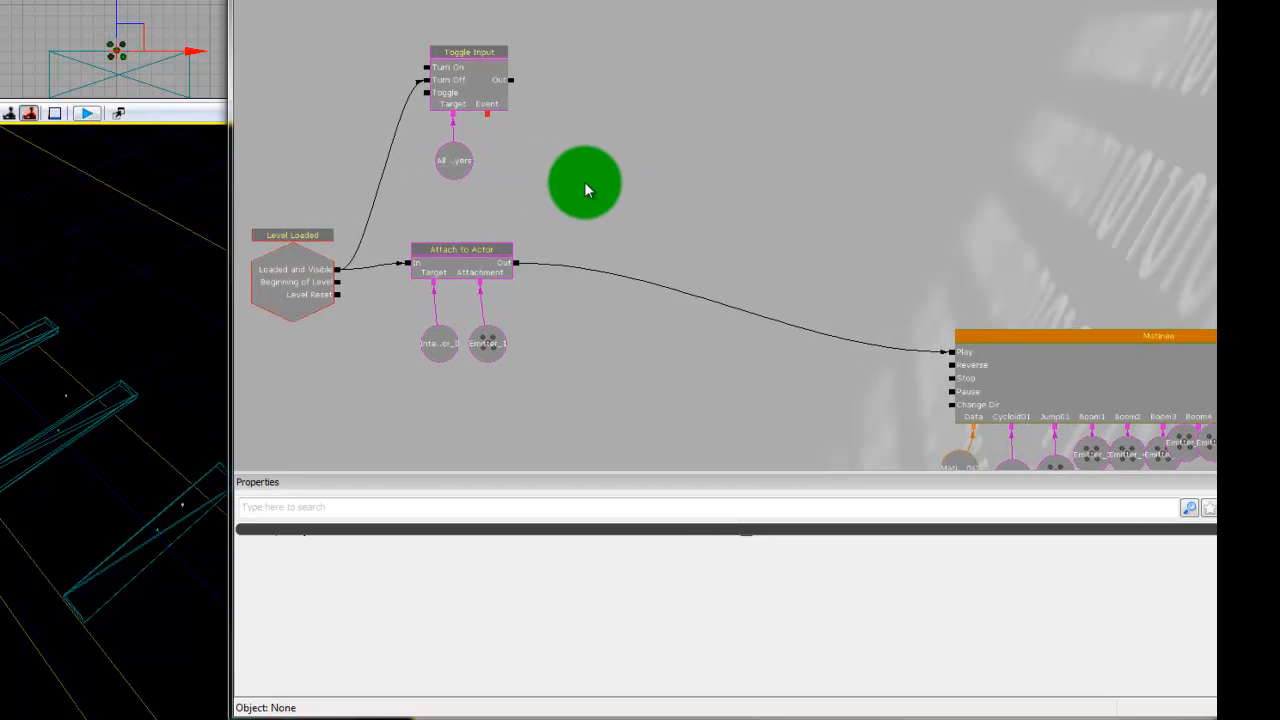
drag(597, 172, 586, 170)
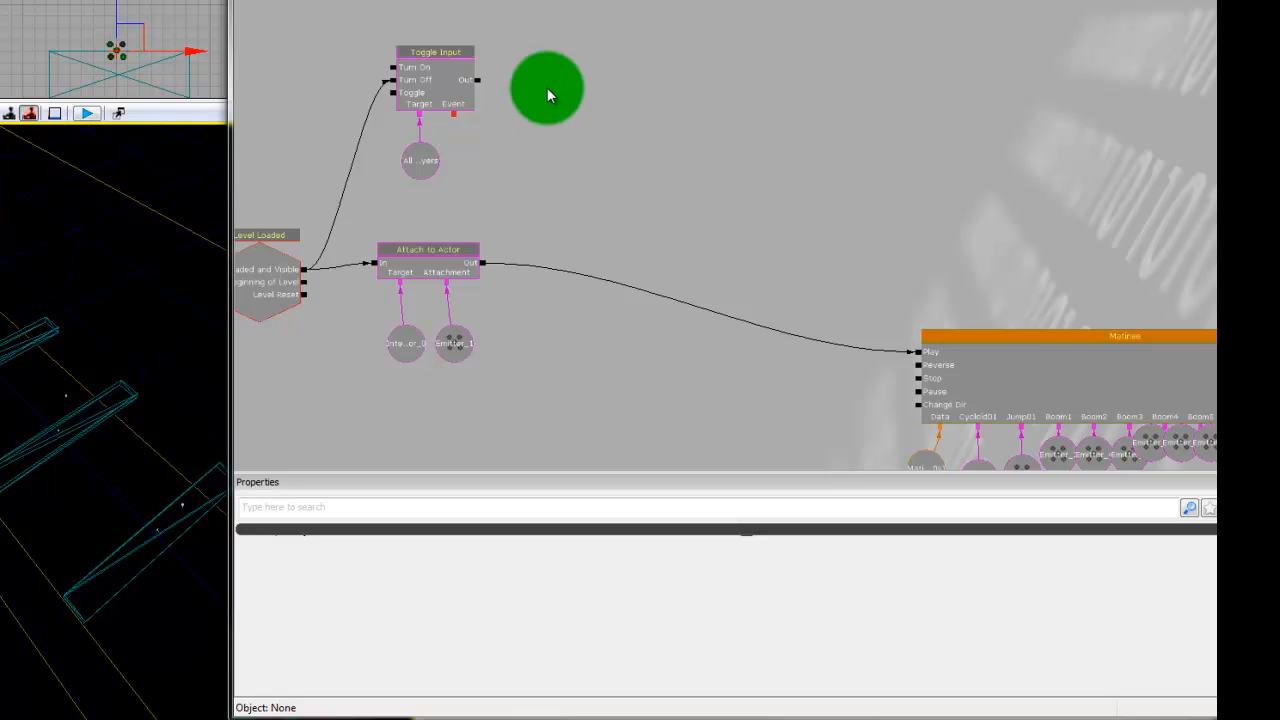
right_click(551, 64)
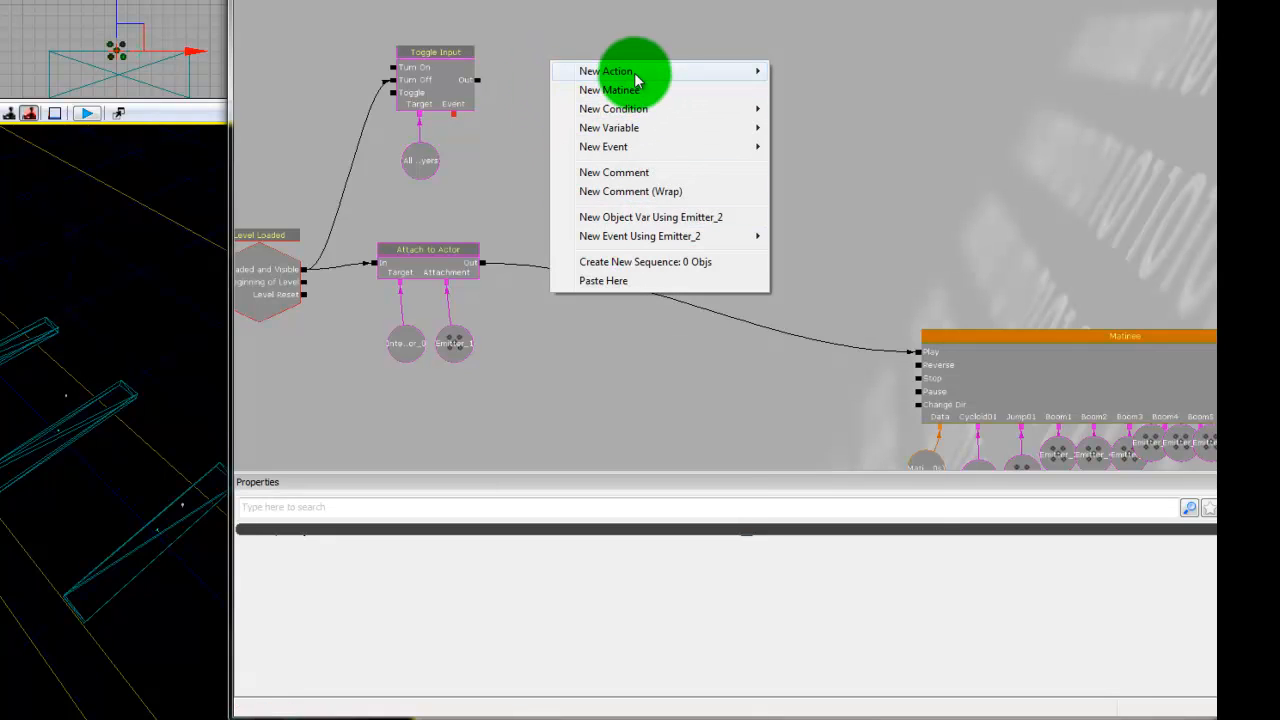
mouse_move(636, 78)
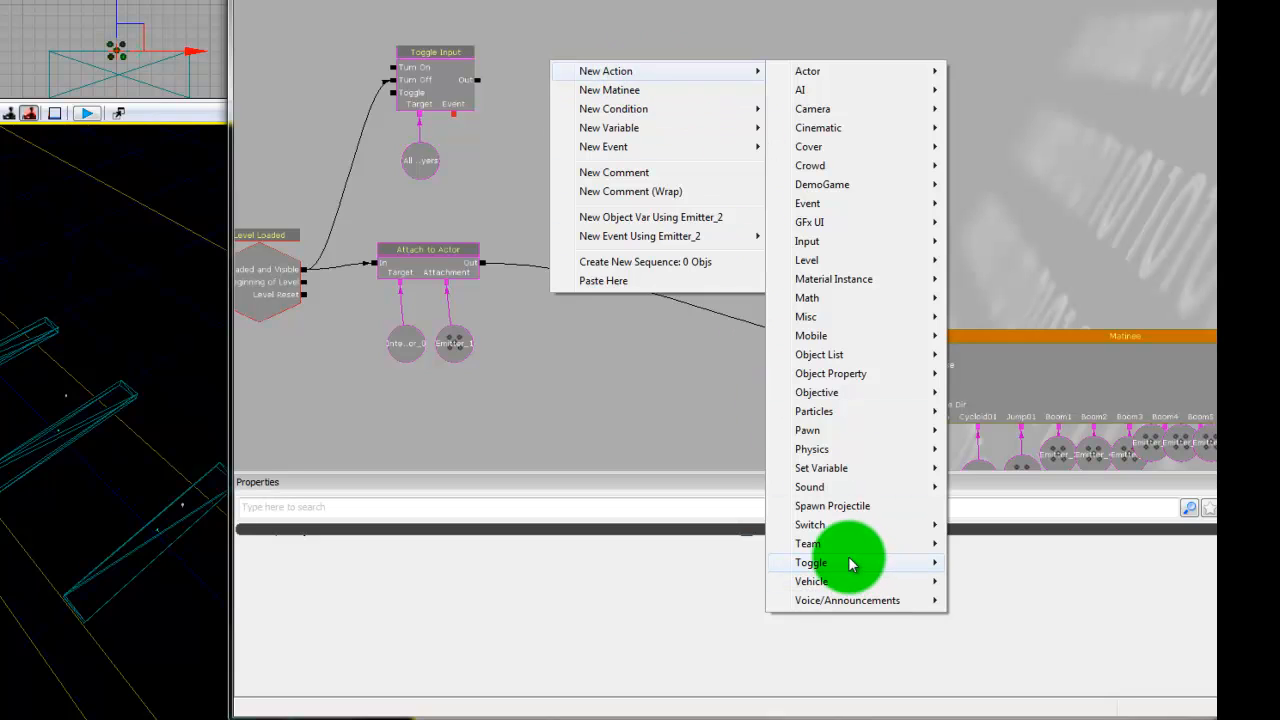
mouse_move(851, 565)
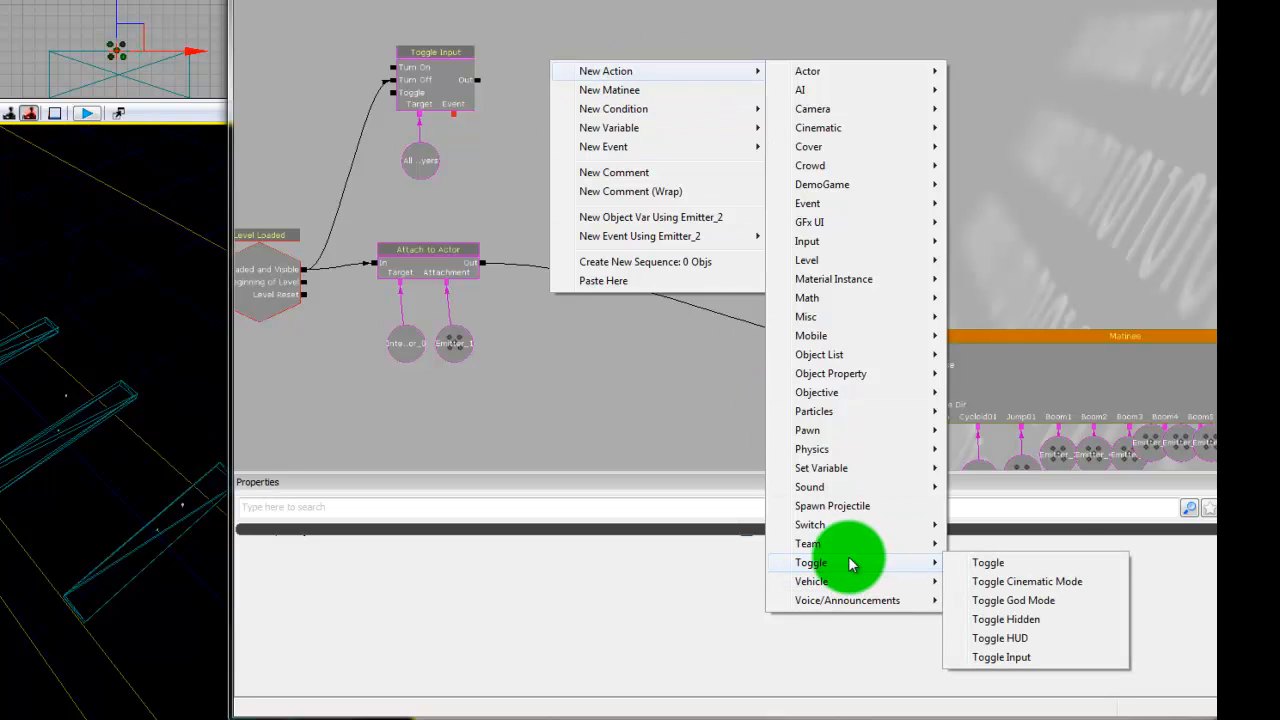
click(1045, 638)
ctrl+drag(614, 150, 571, 94)
drag(478, 83, 498, 175)
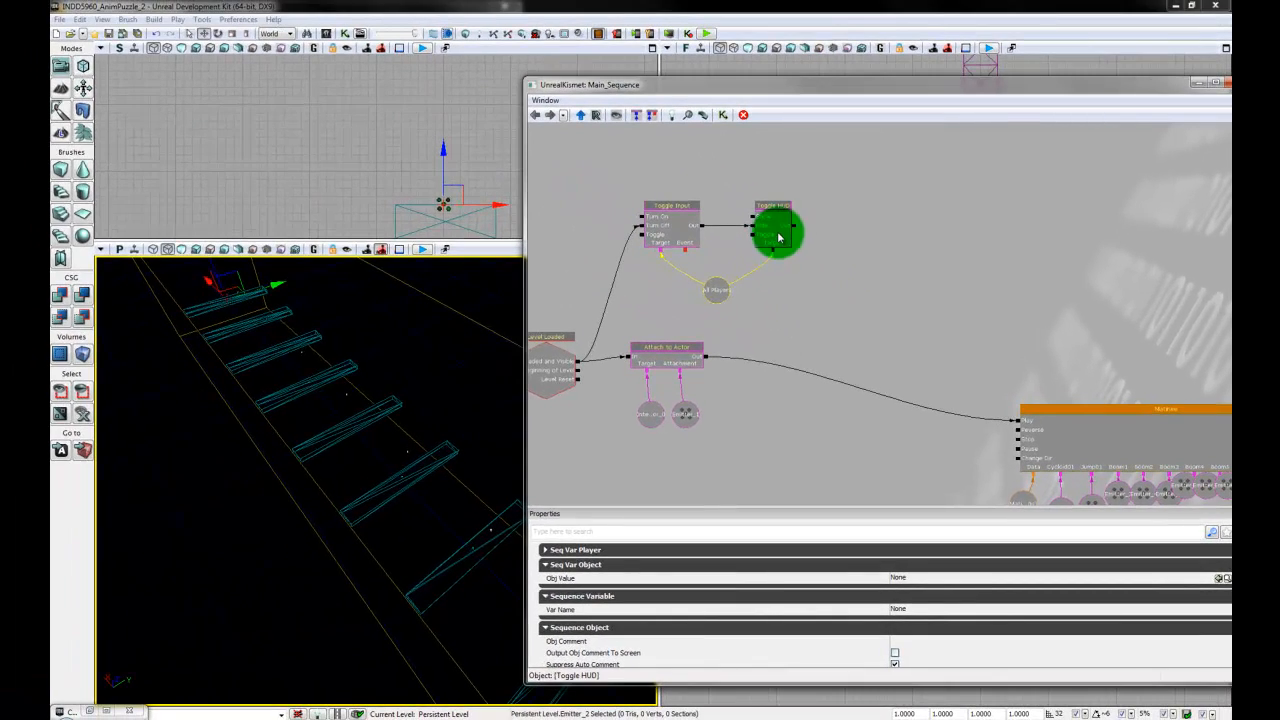
click(779, 237)
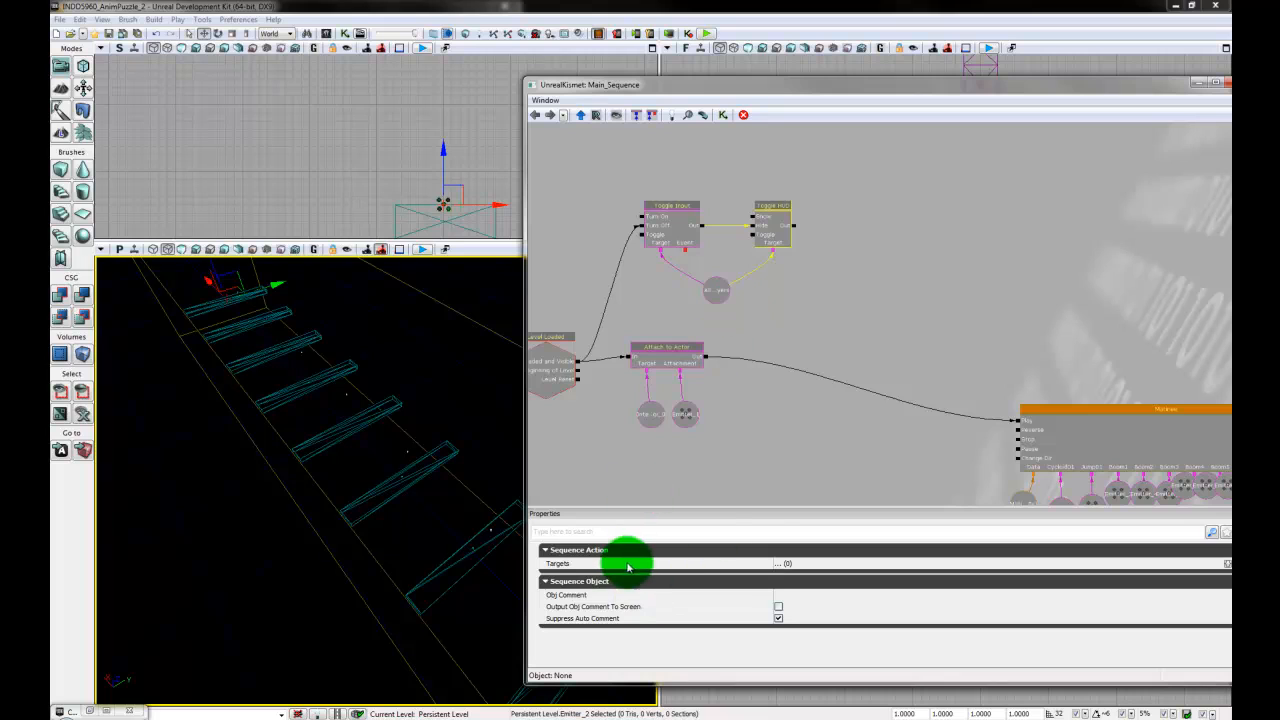
click(851, 246)
drag(933, 294, 844, 263)
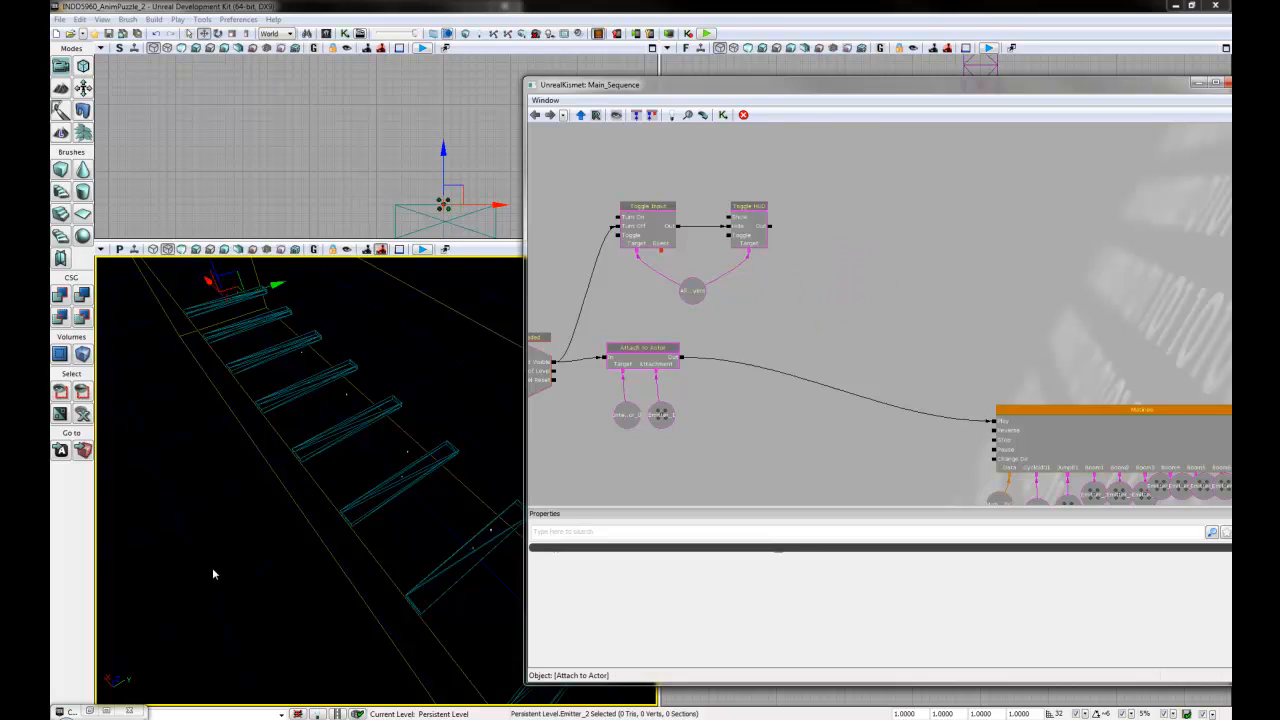
- Close the Kismet window to return to the level viewports
drag(291, 561, 544, 506)
right_drag(688, 718, 657, 700)
drag(1169, 87, 981, 84)
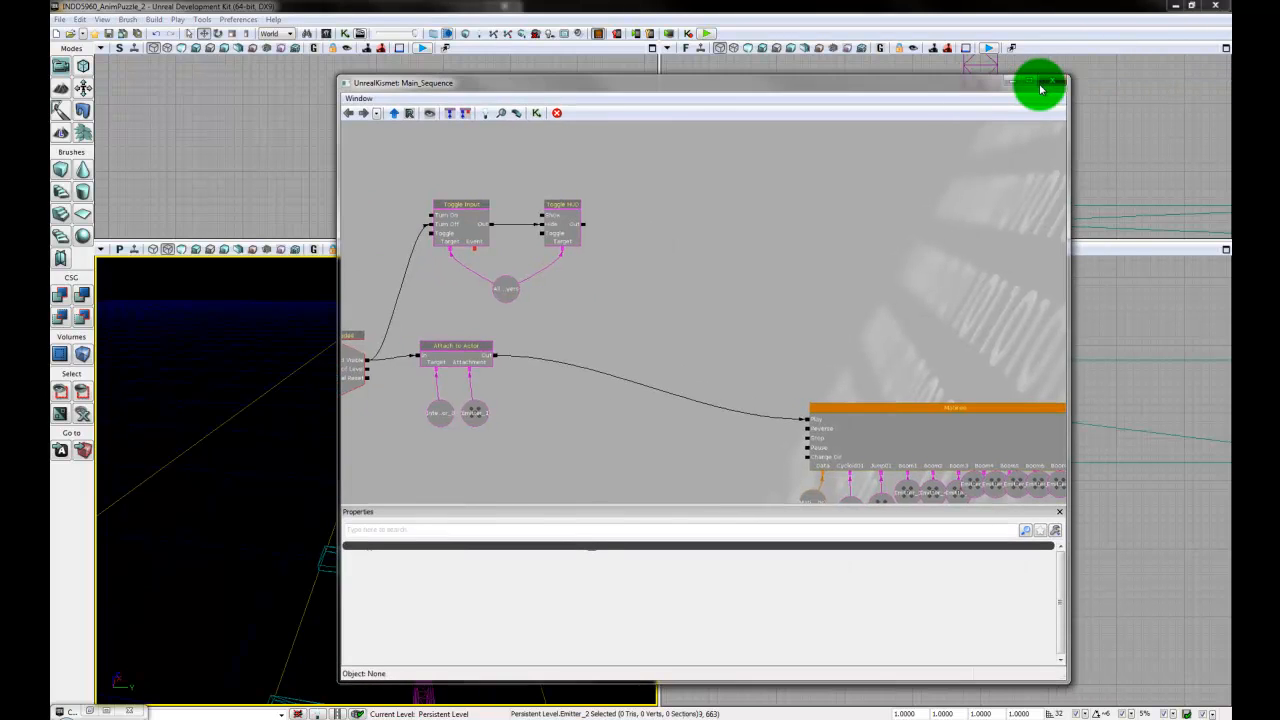
click(1059, 85)
- Switch the perspective viewport to Detail Lighting and add a camera actor from a view looking down along the row of planks
right_drag(501, 584, 385, 586)
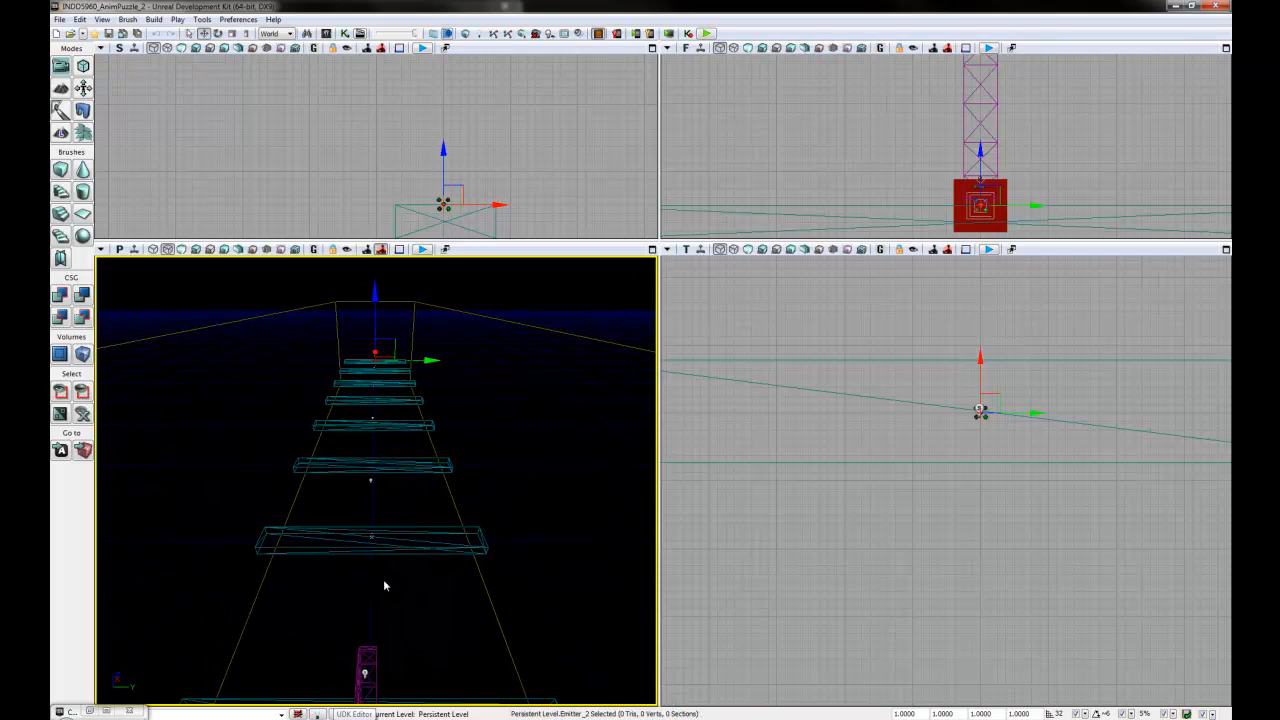
click(210, 249)
right_drag(468, 613, 170, 700)
right_drag(168, 568, 257, 652)
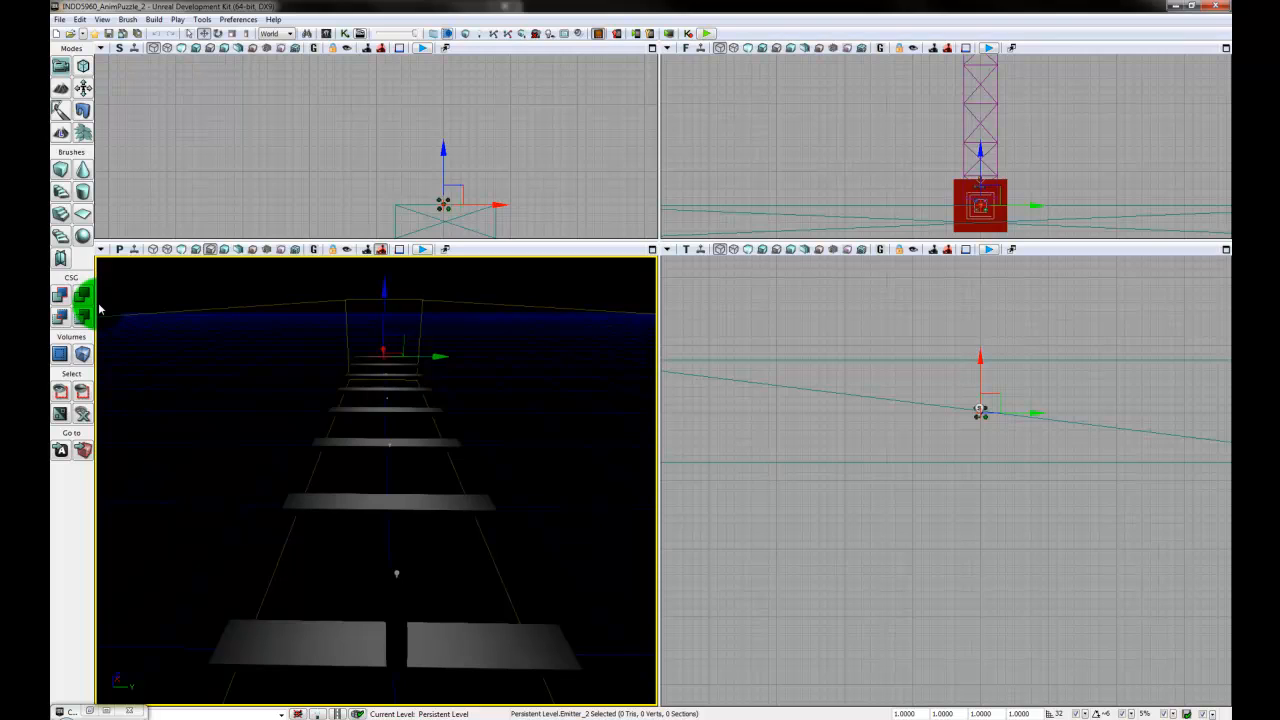
click(101, 250)
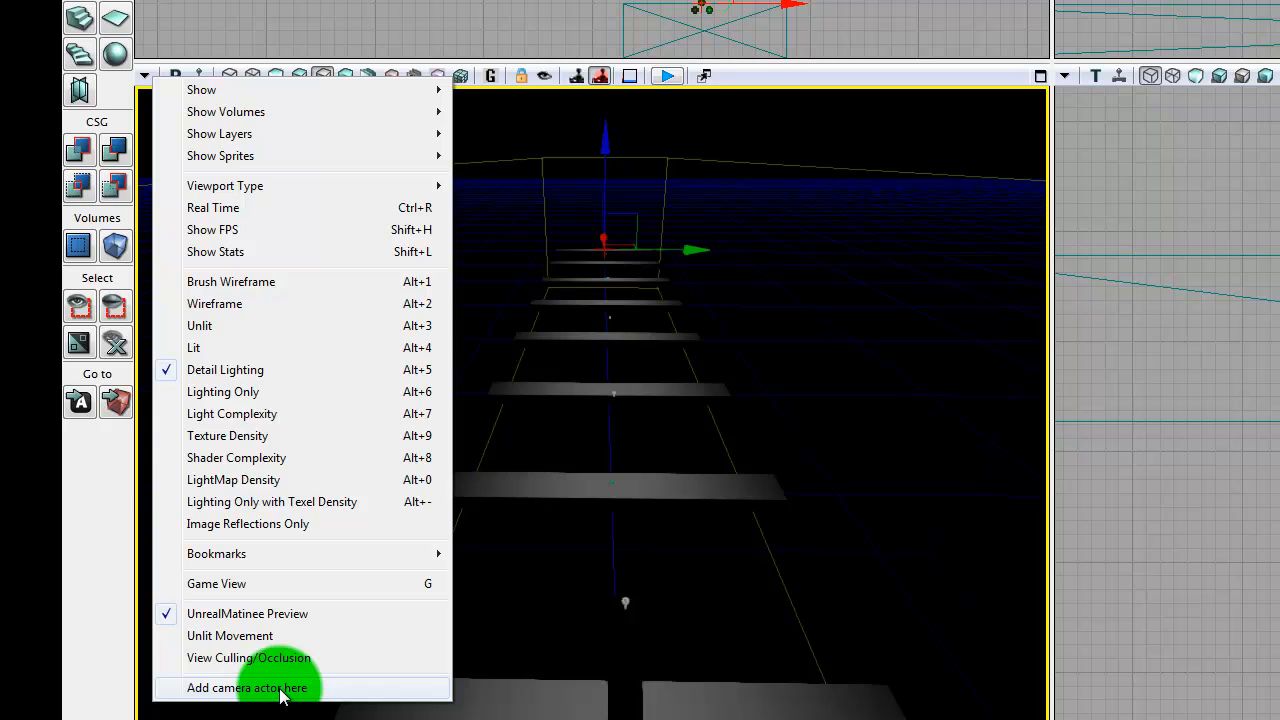
click(270, 688)
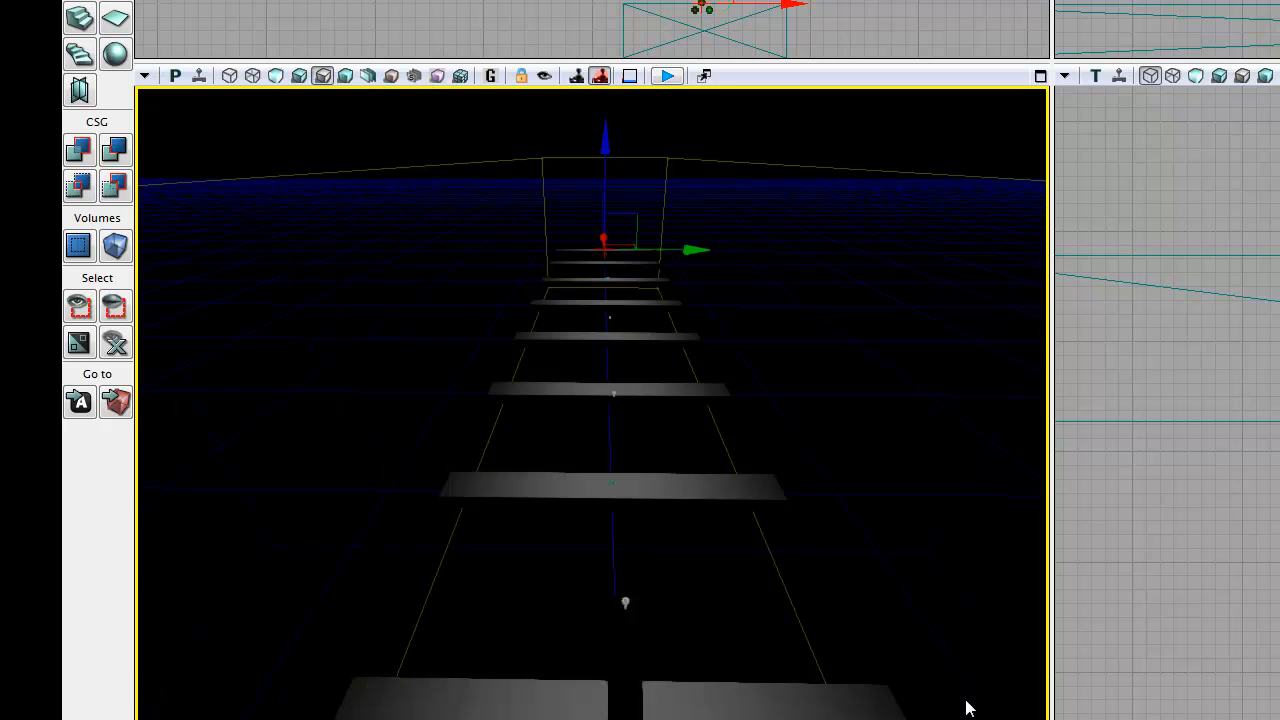
- Locate the new camera actor above the planks in the orthographic viewports and select it
drag(1246, 524, 1191, 566)
scroll(1011, 560, down, 8)
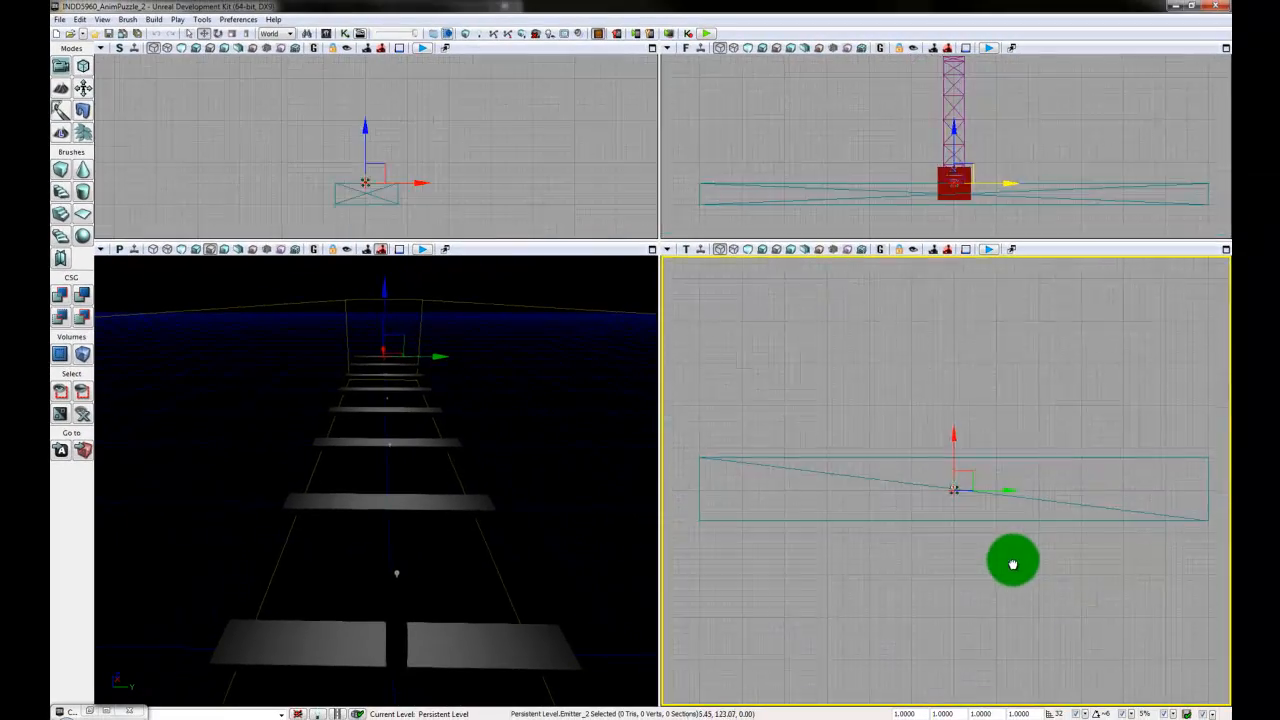
scroll(989, 596, down, 6)
drag(989, 596, 923, 577)
scroll(925, 480, up, 4)
scroll(908, 606, down, 4)
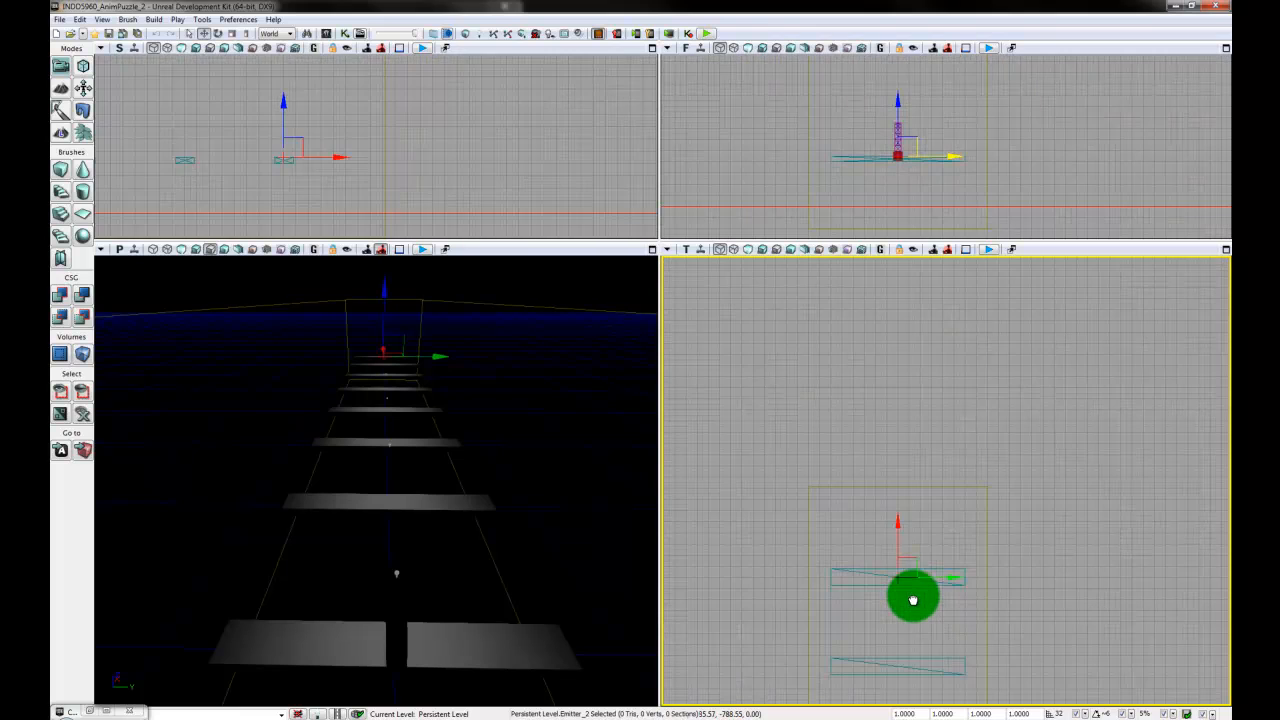
drag(1089, 146, 1080, 220)
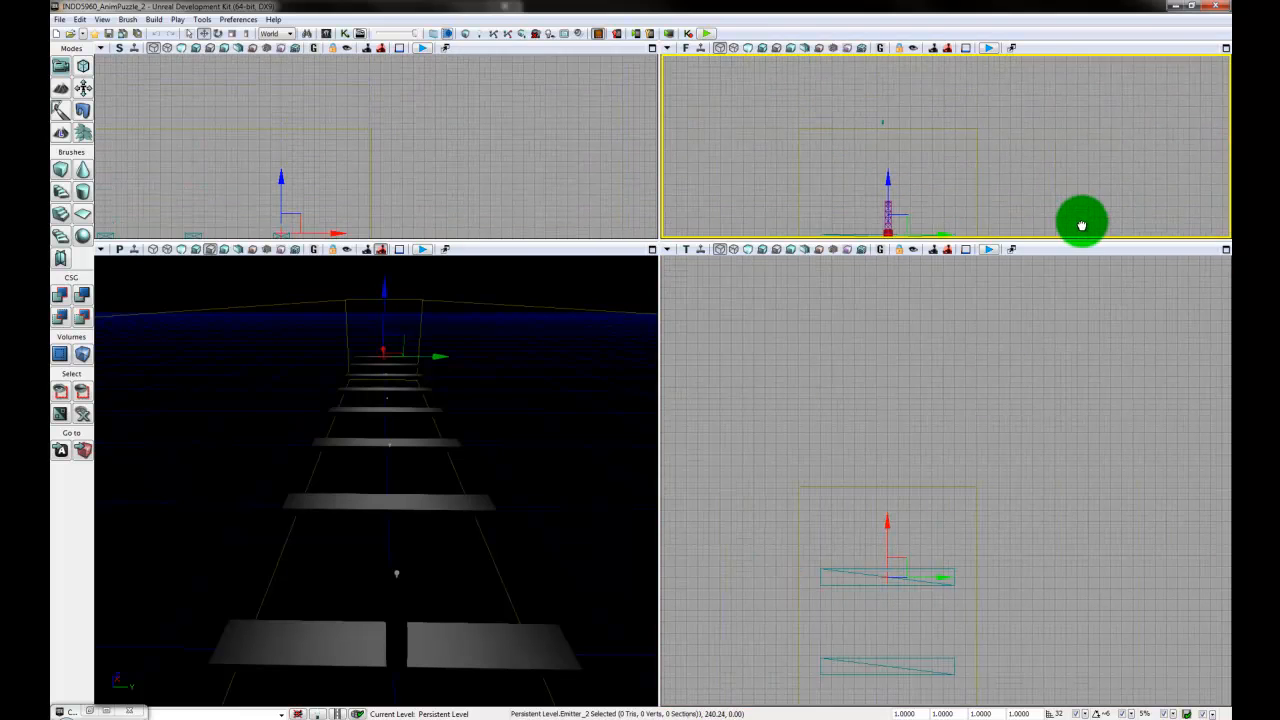
click(1025, 184)
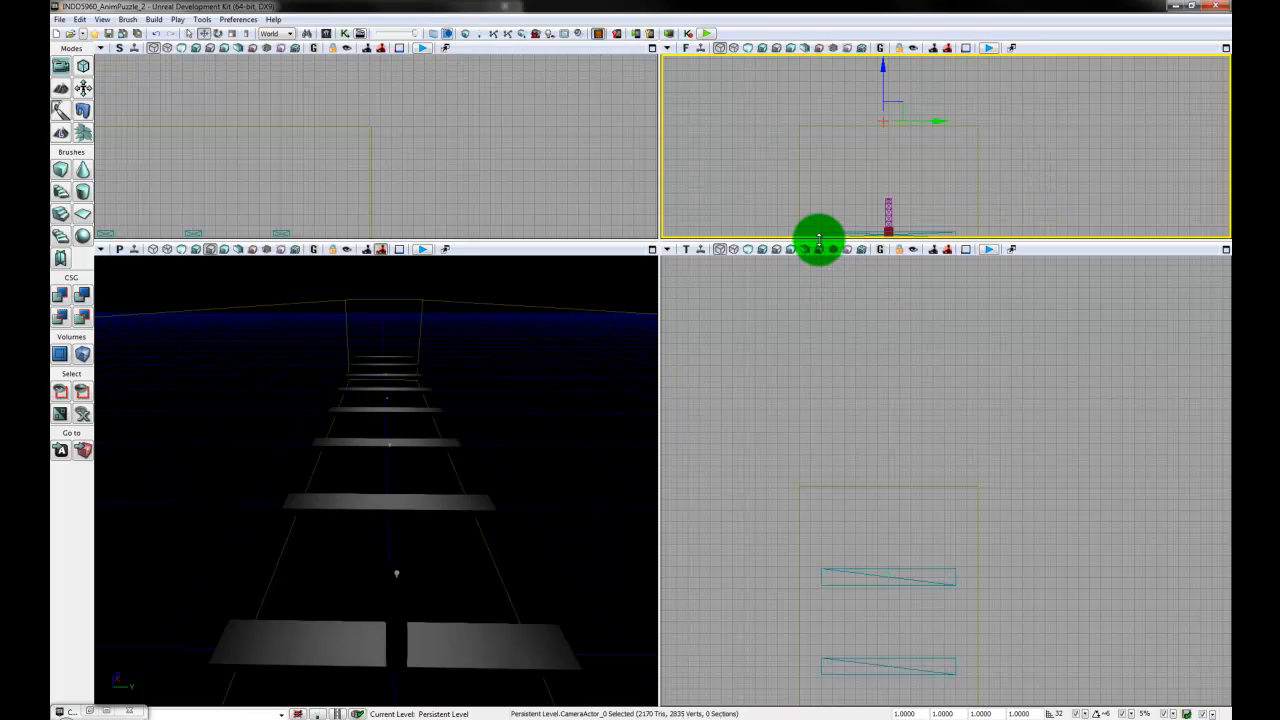
- Enlarge the front viewport and shift the camera actor sideways along Y to centre it over the disc and planks
drag(818, 240, 820, 437)
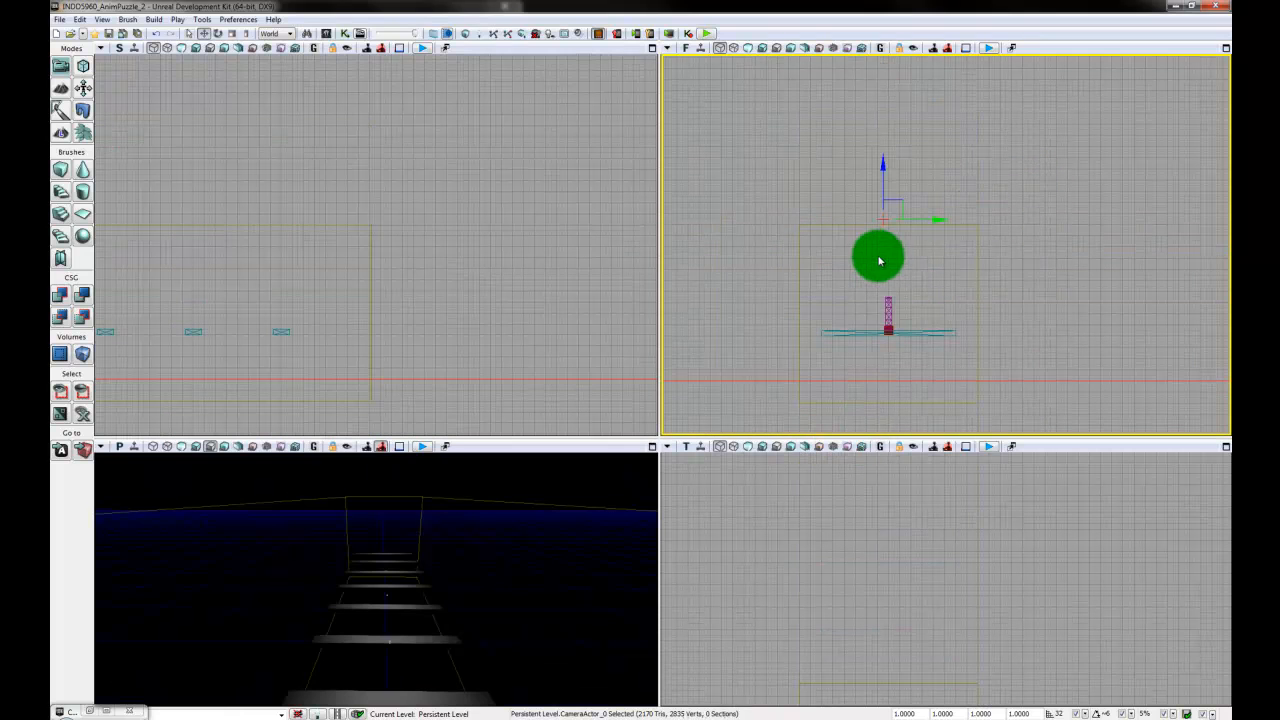
drag(880, 261, 766, 189)
scroll(863, 307, up, 8)
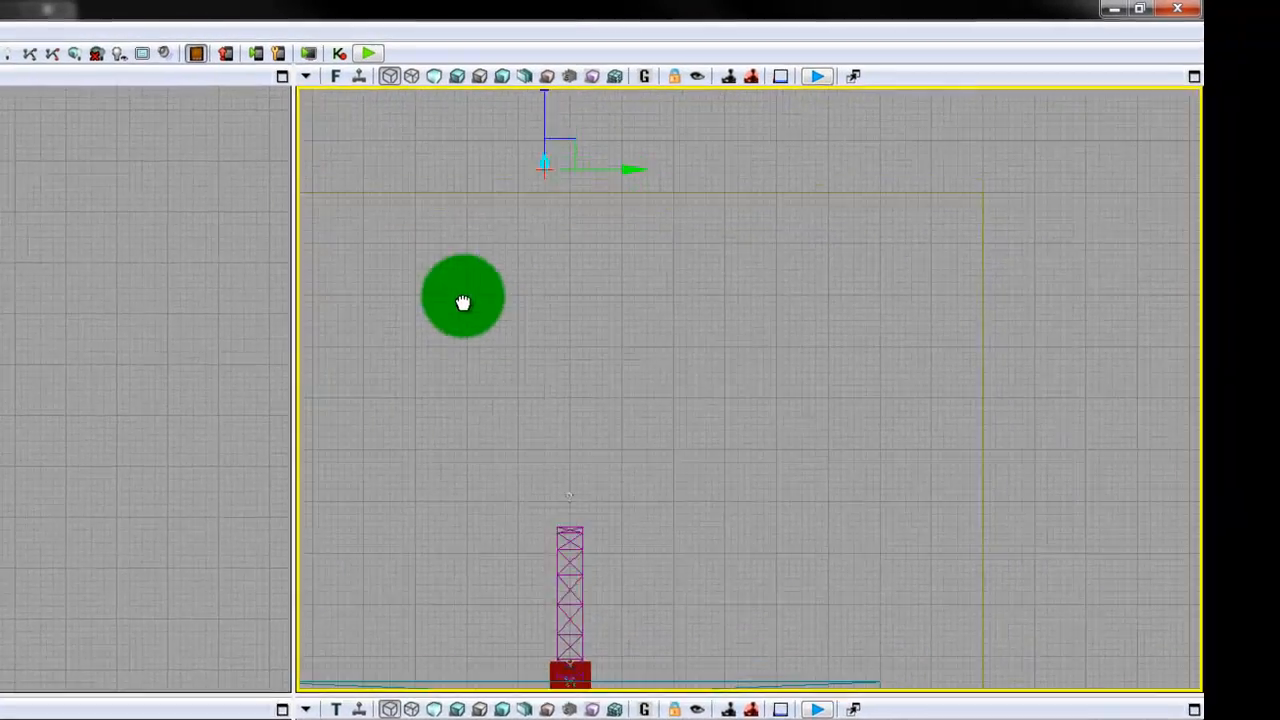
scroll(466, 315, down, 2)
drag(468, 324, 452, 346)
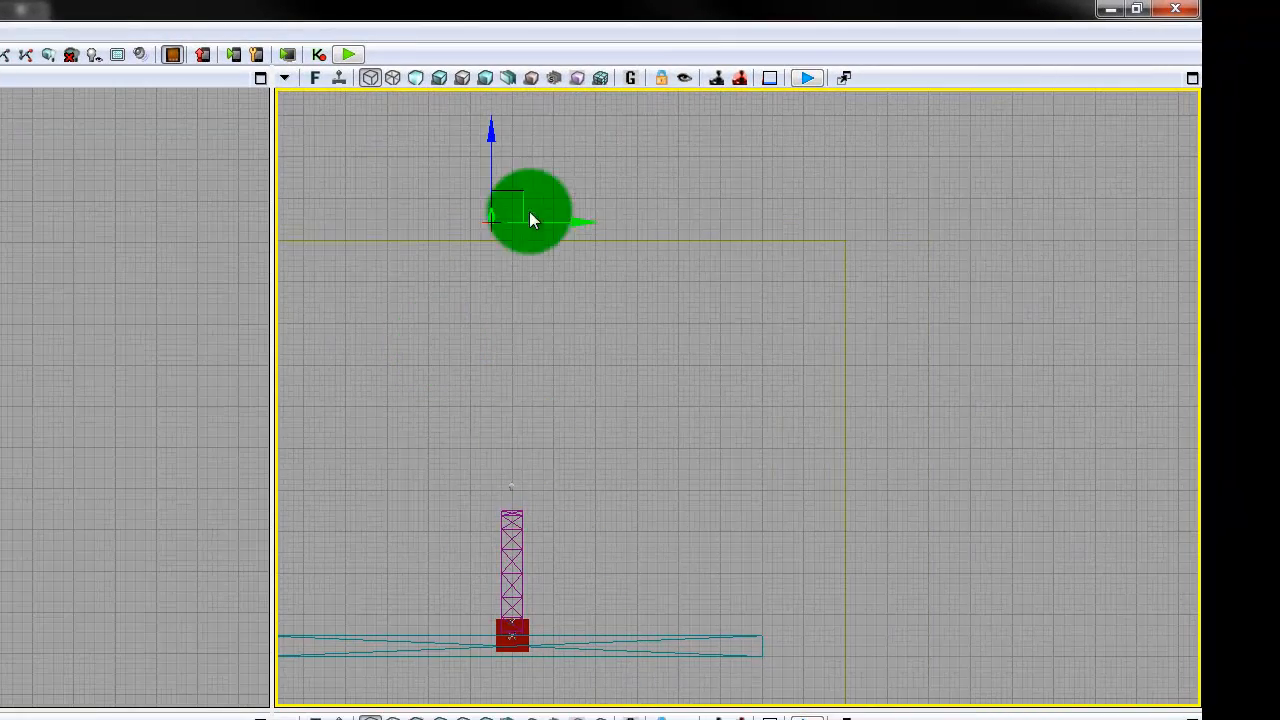
drag(529, 218, 606, 214)
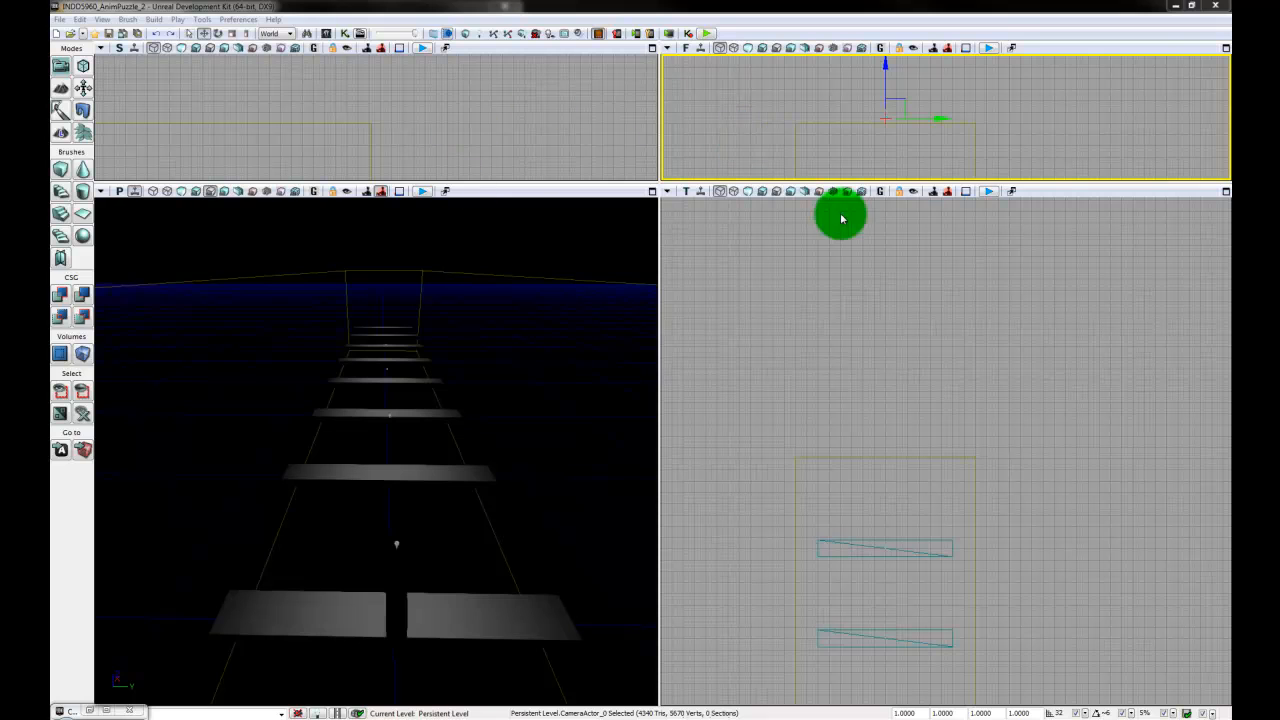
- Center the viewports on the camera actor and reselect it in the top view
drag(1023, 451, 1047, 414)
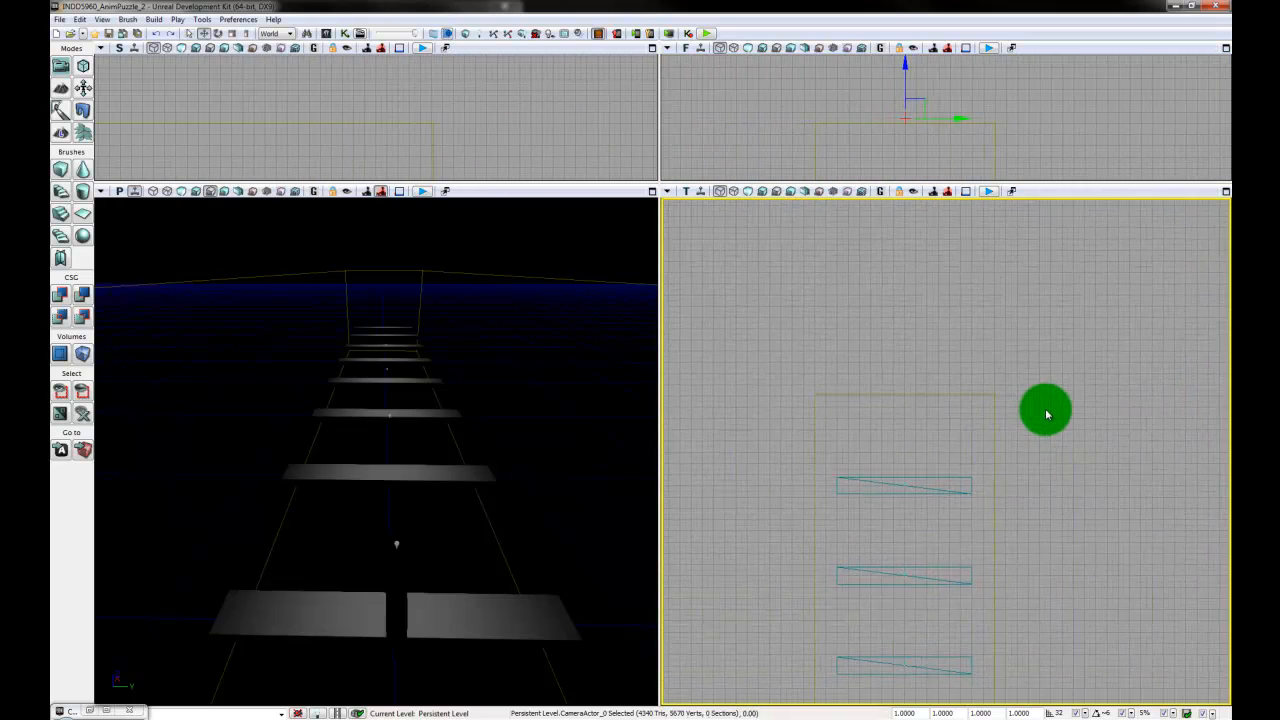
key(Home)
drag(1078, 508, 1057, 485)
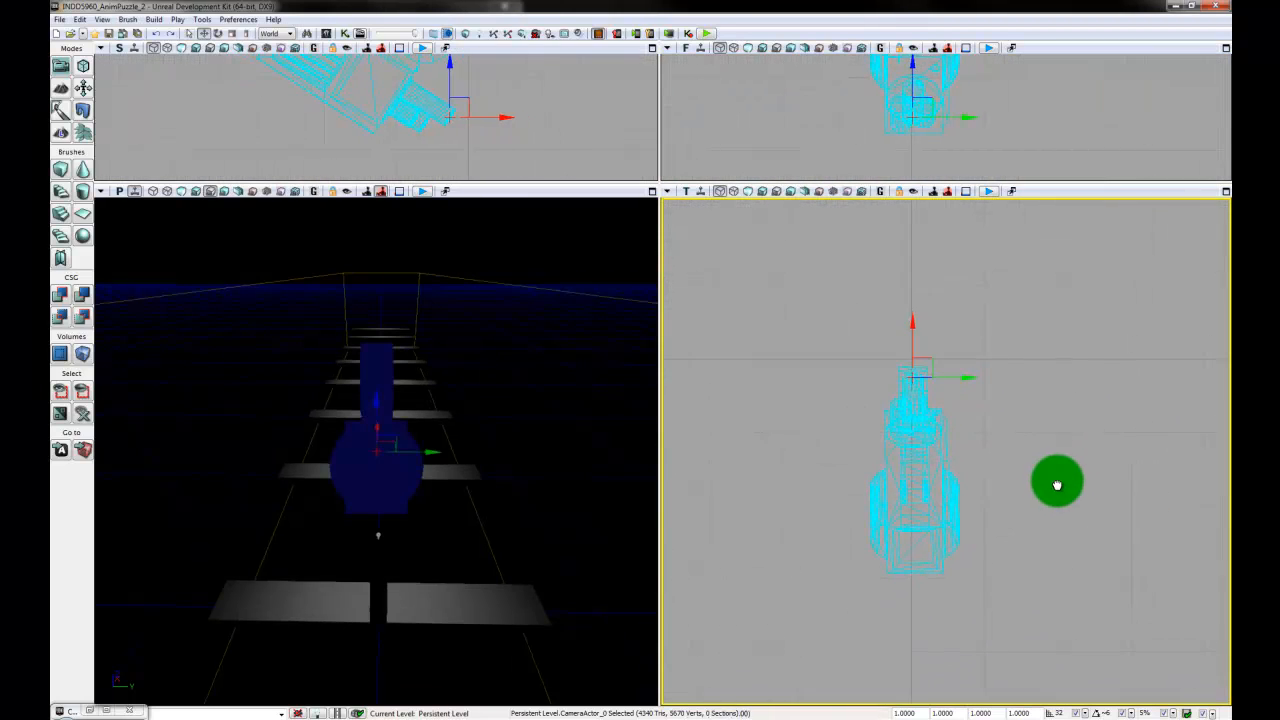
click(1075, 535)
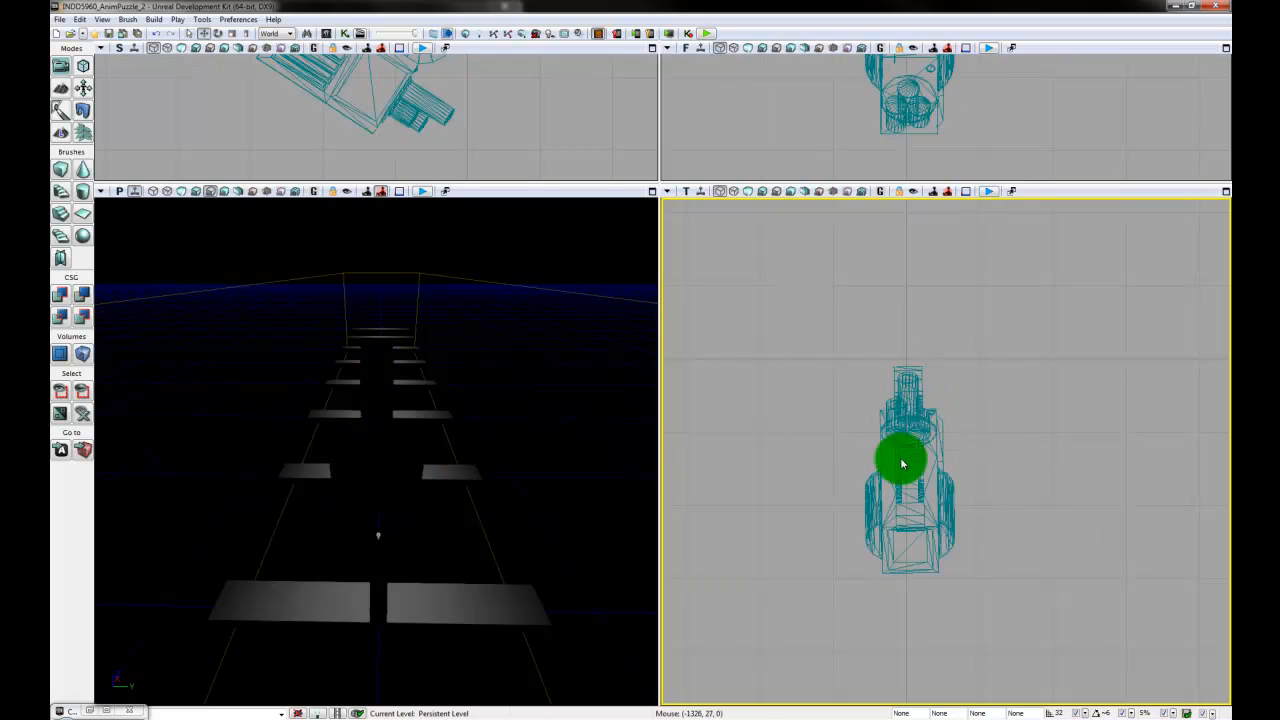
scroll(1000, 125, down, 4)
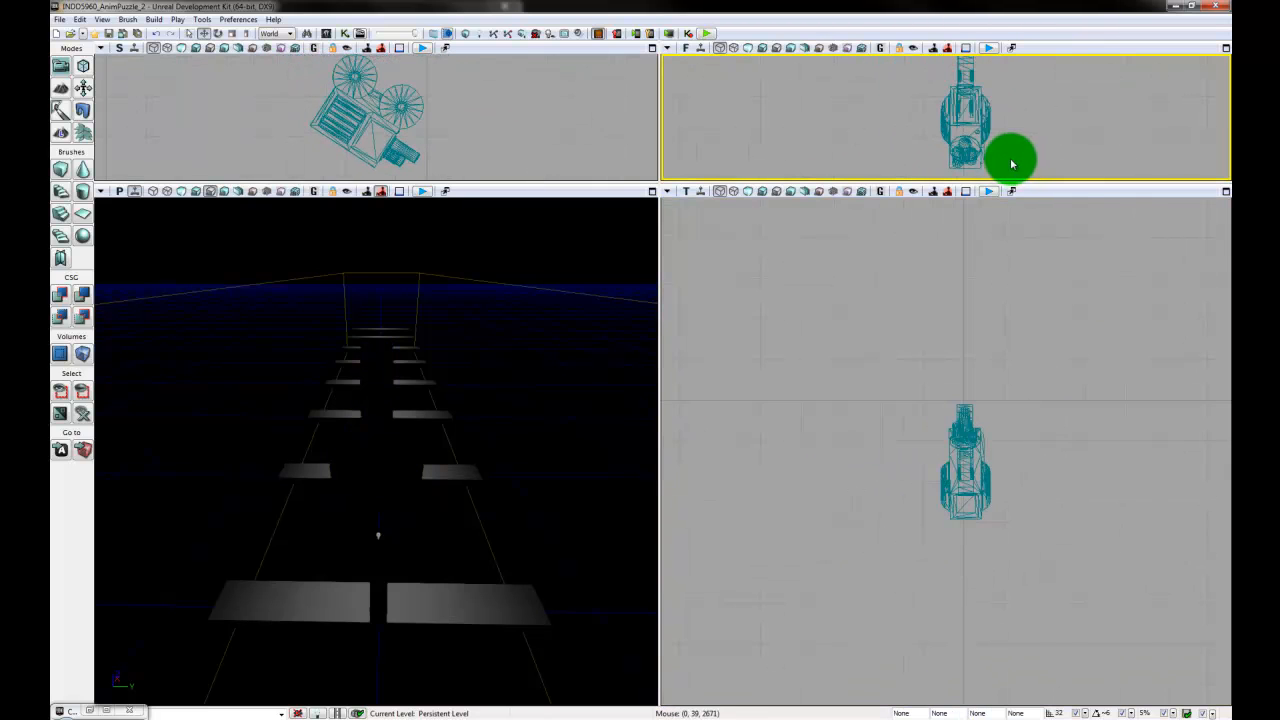
click(968, 472)
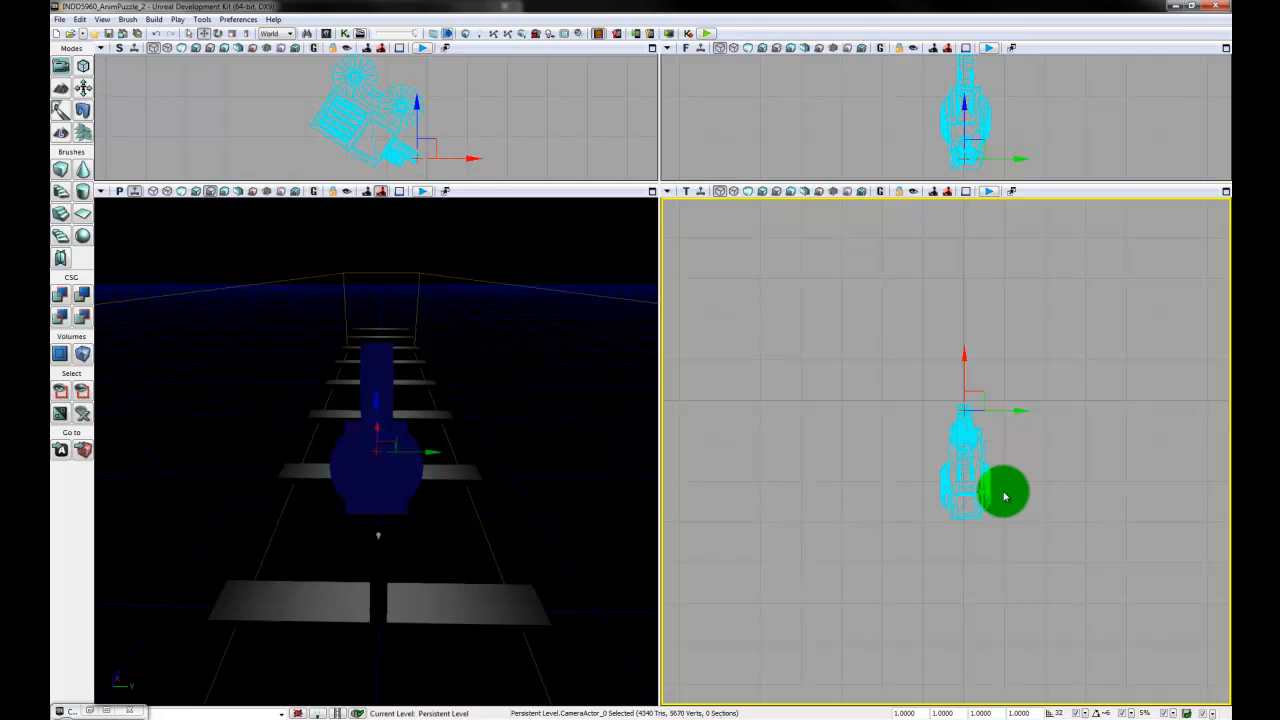
- Set the camera actor's FOVAngle to 50 in its properties and close them
double_click(1005, 497)
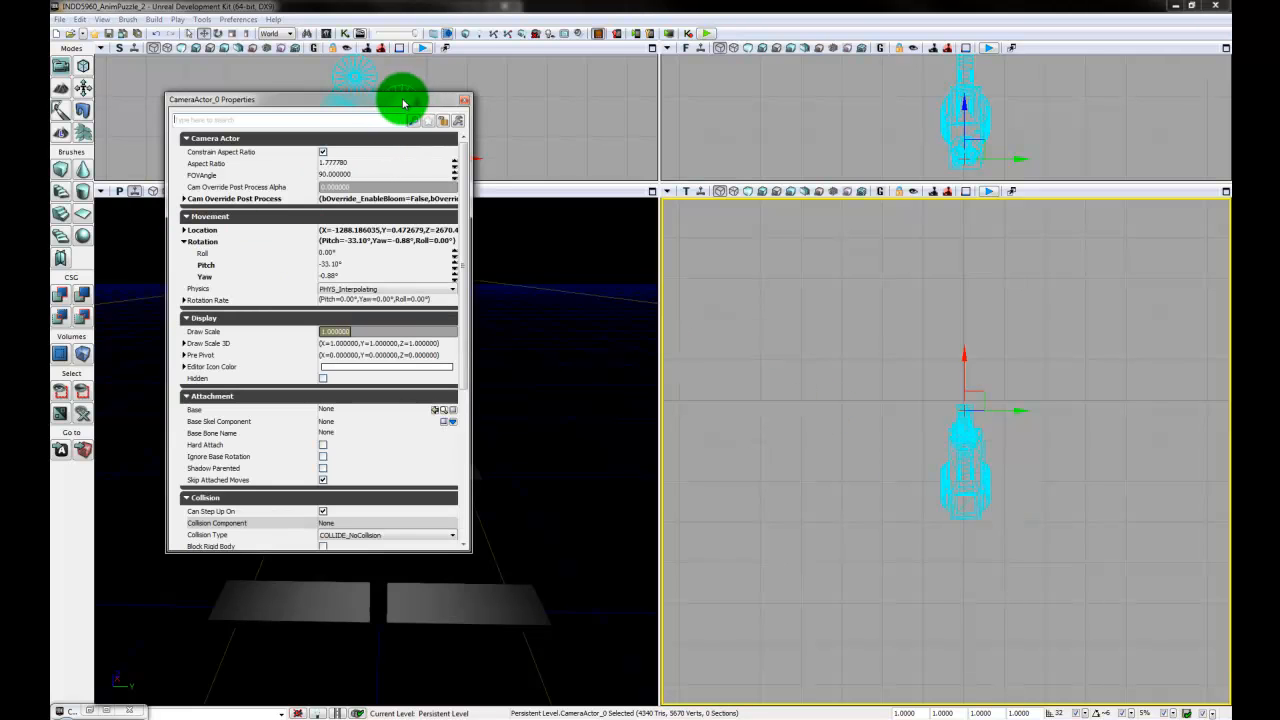
drag(390, 110, 525, 212)
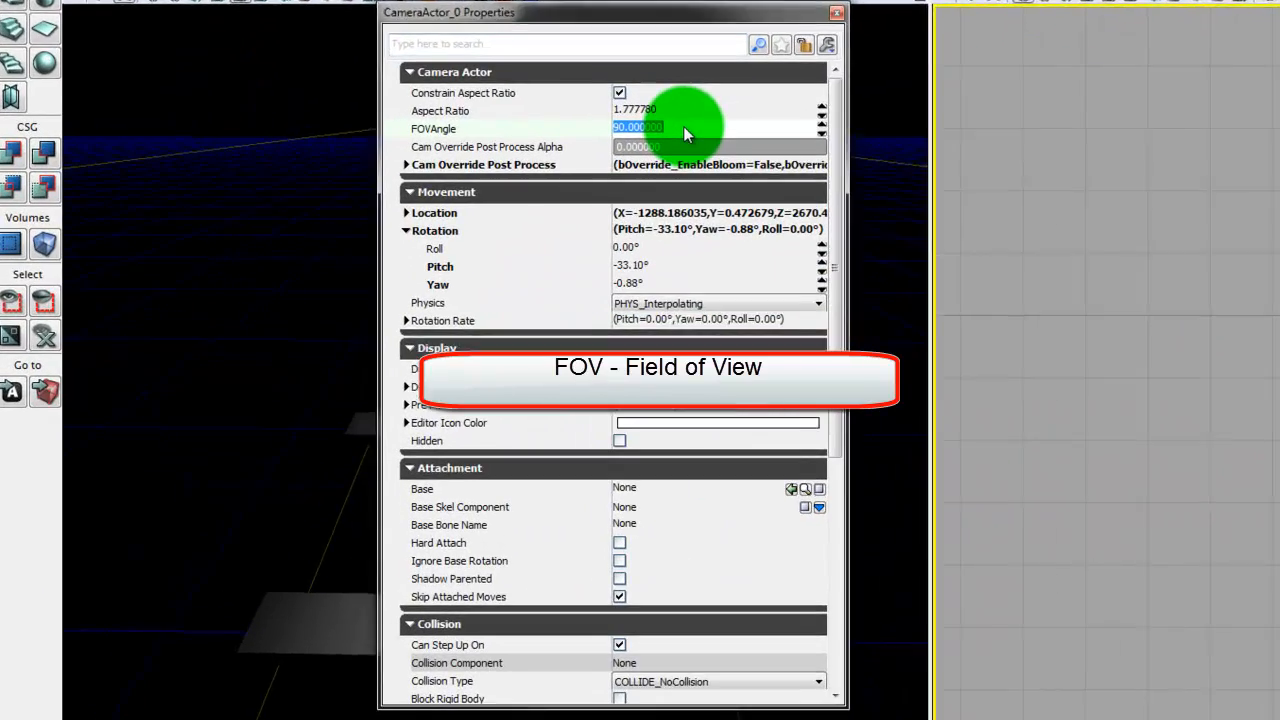
click(498, 277)
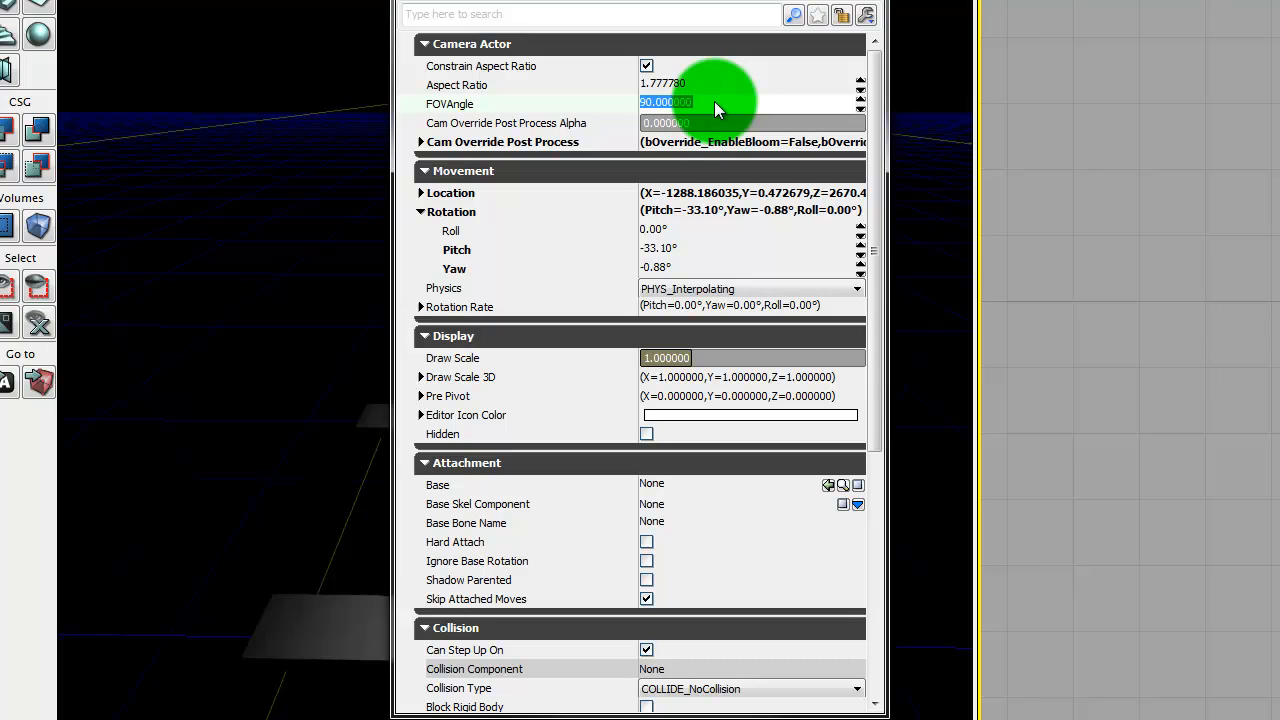
text(50)
key(Return)
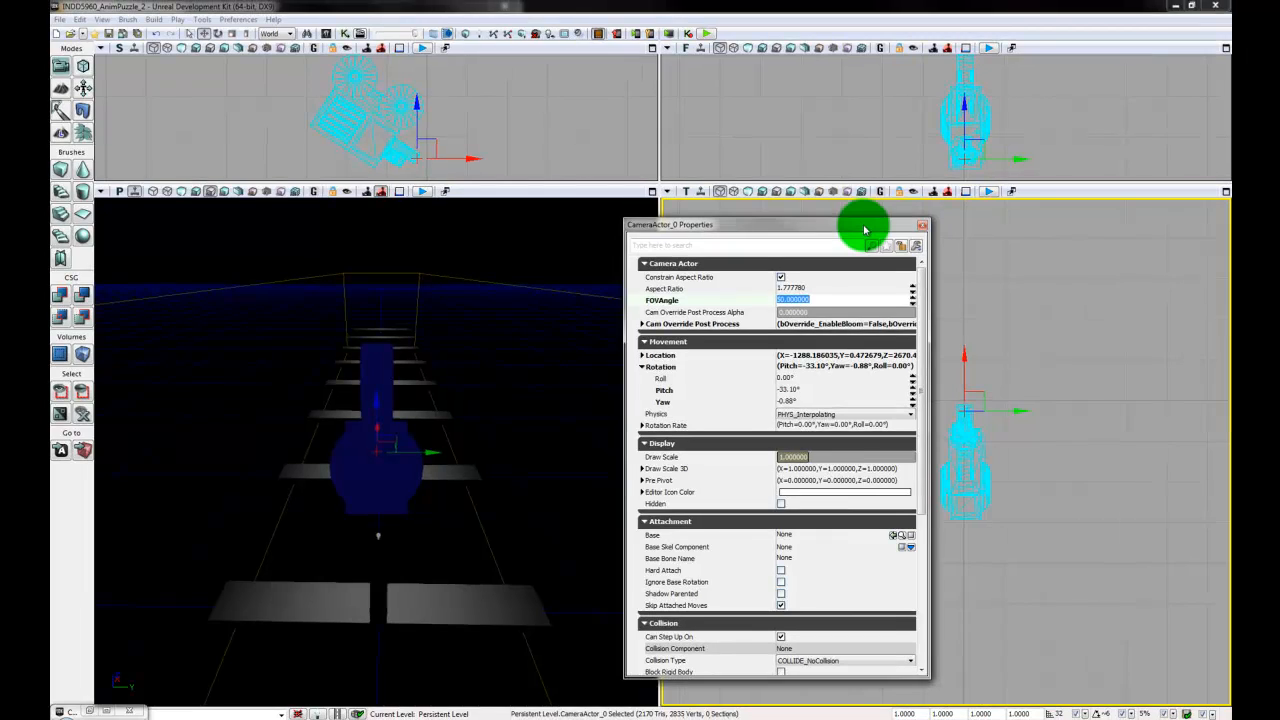
drag(868, 228, 874, 224)
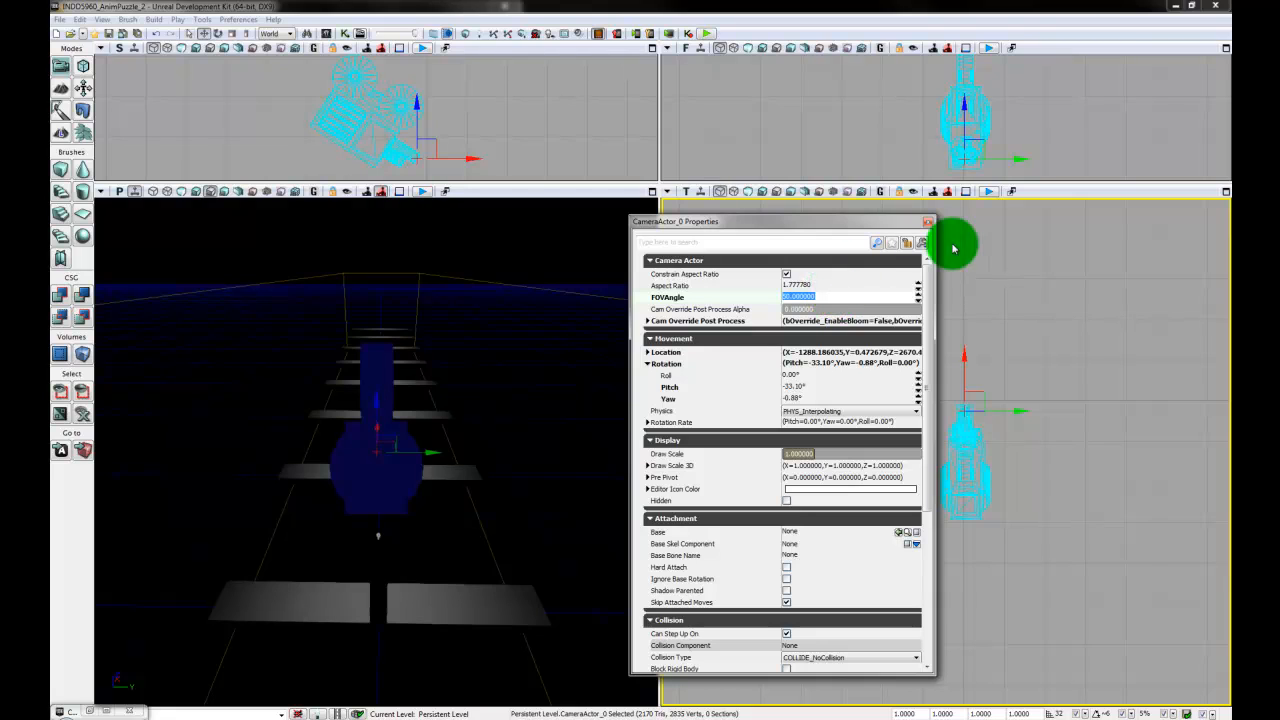
click(928, 221)
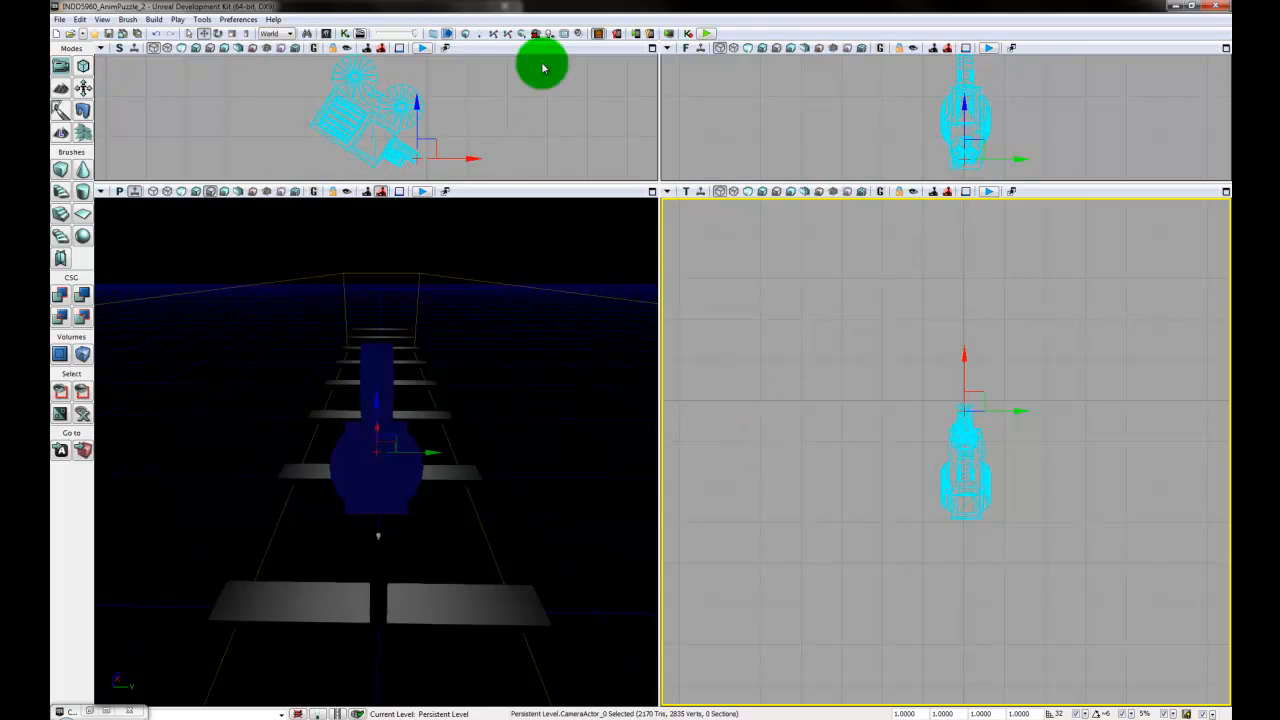
- Add a Matinee node in Kismet beside Toggle HUD and connect Toggle HUD's Out to the Matinee's Play input
click(345, 35)
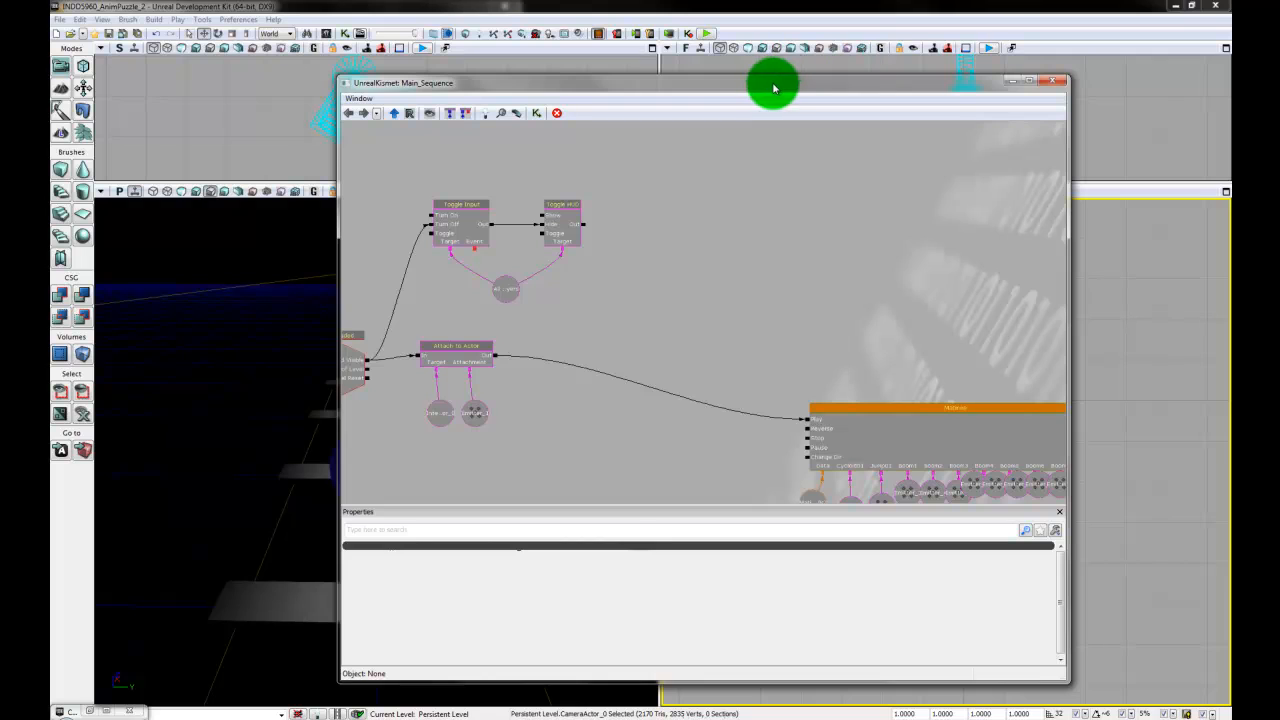
drag(771, 86, 936, 100)
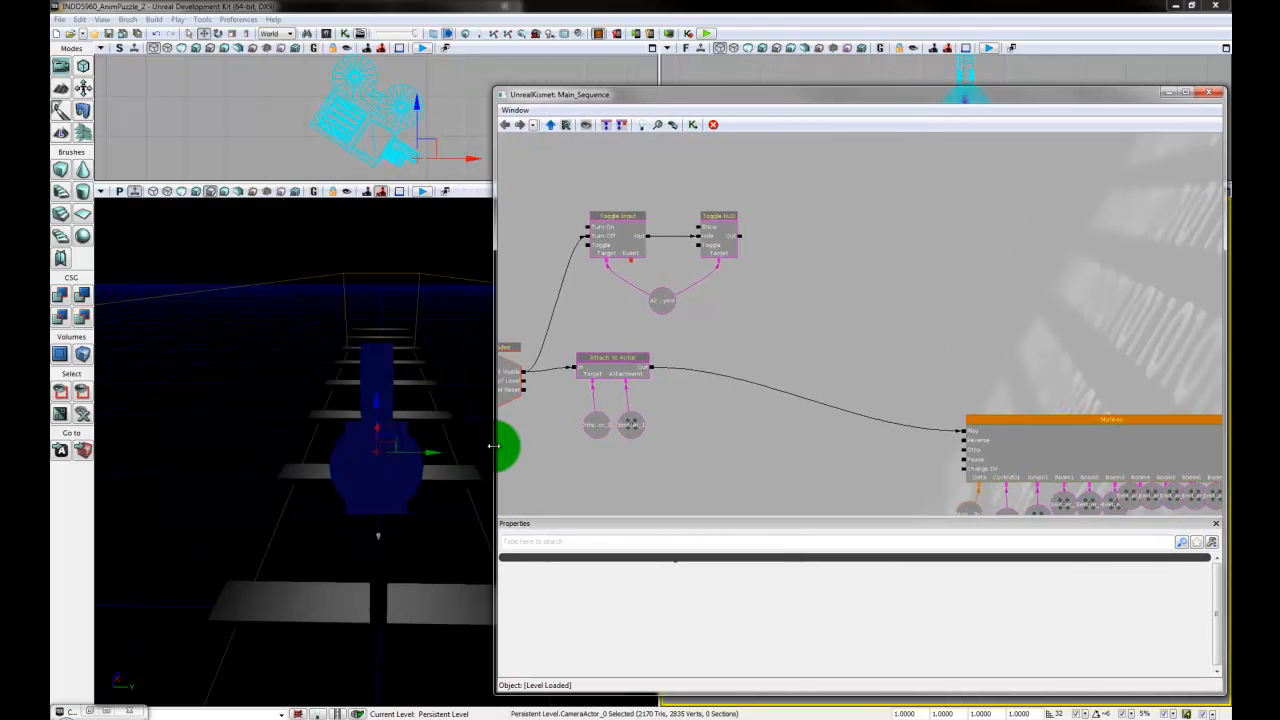
drag(494, 446, 675, 445)
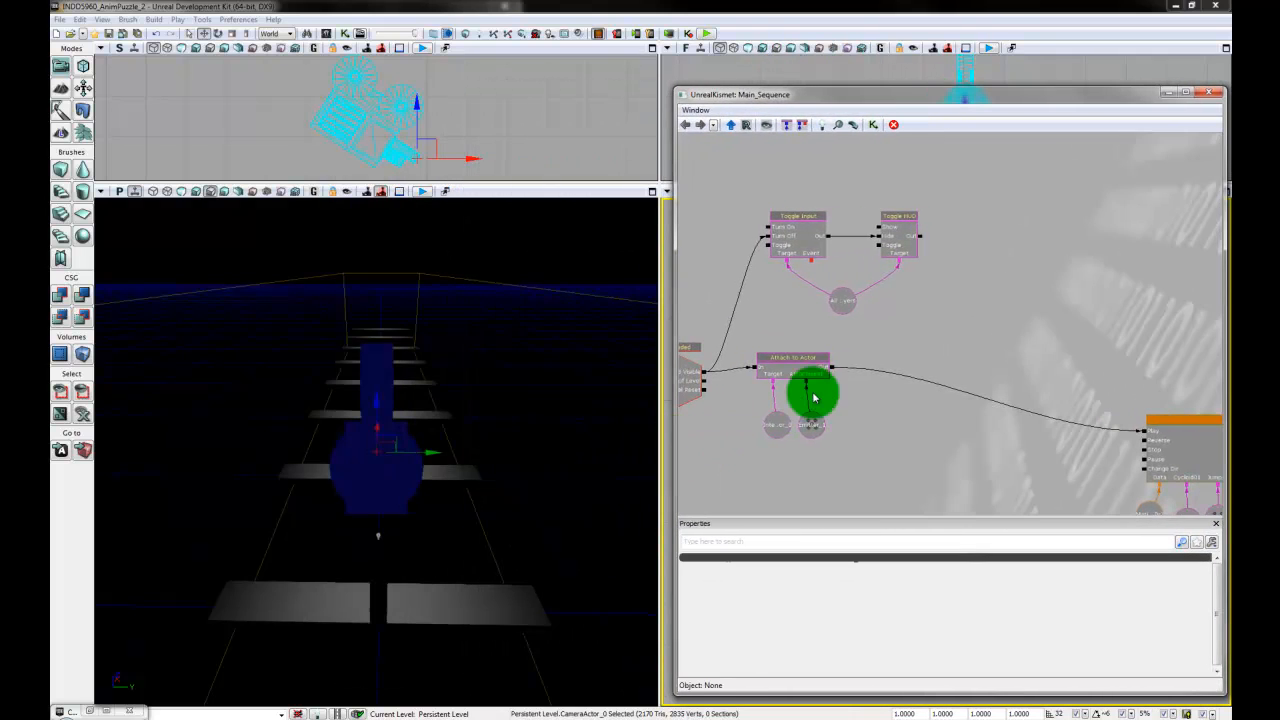
drag(978, 307, 974, 331)
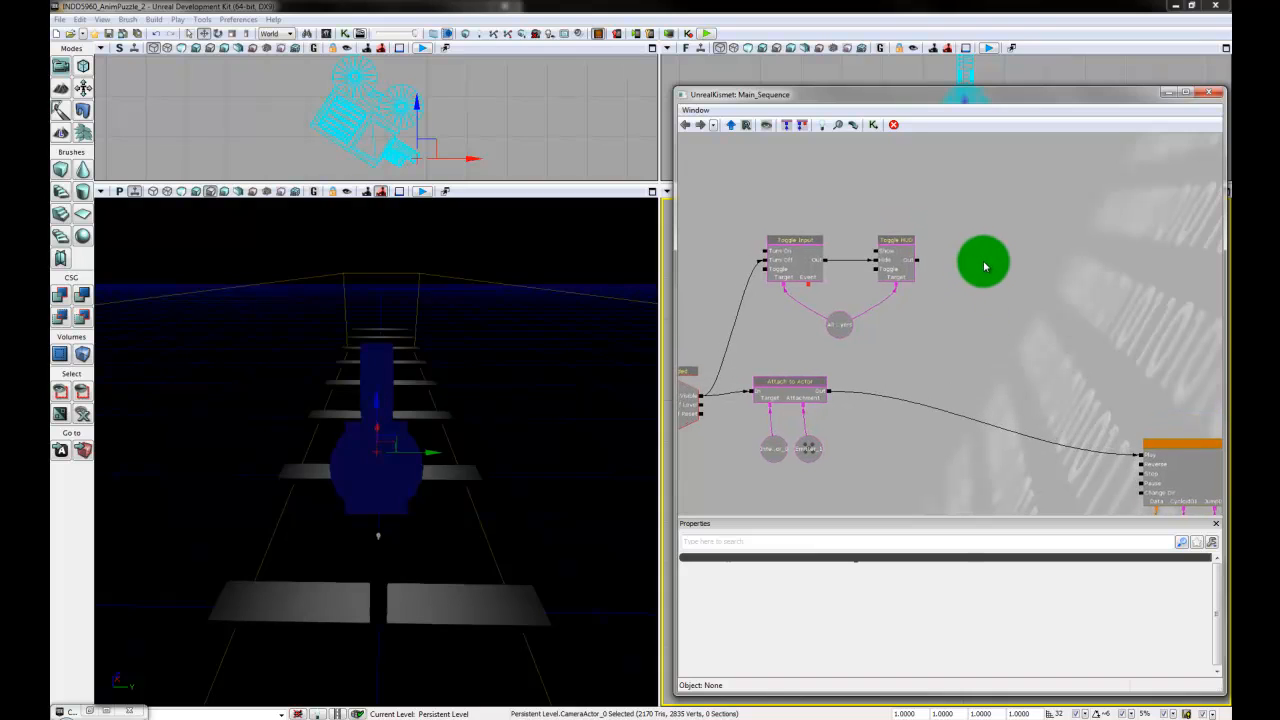
right_click(984, 266)
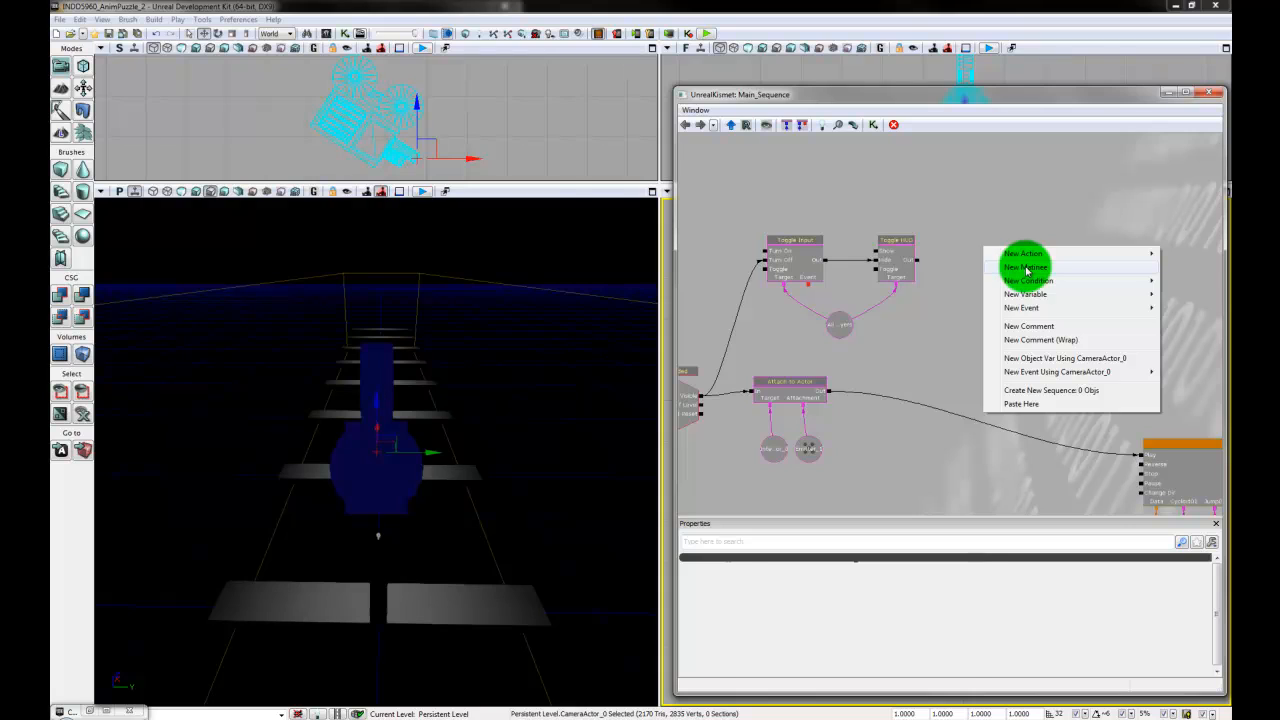
click(1026, 268)
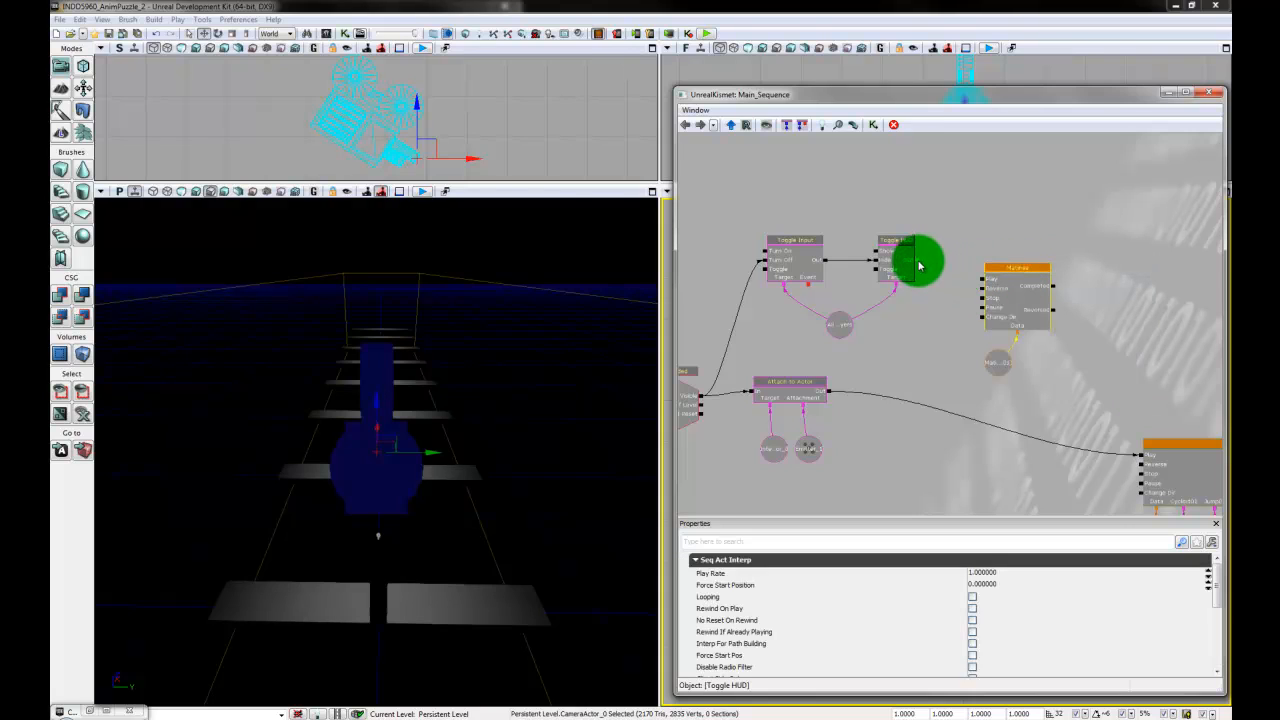
drag(920, 265, 988, 292)
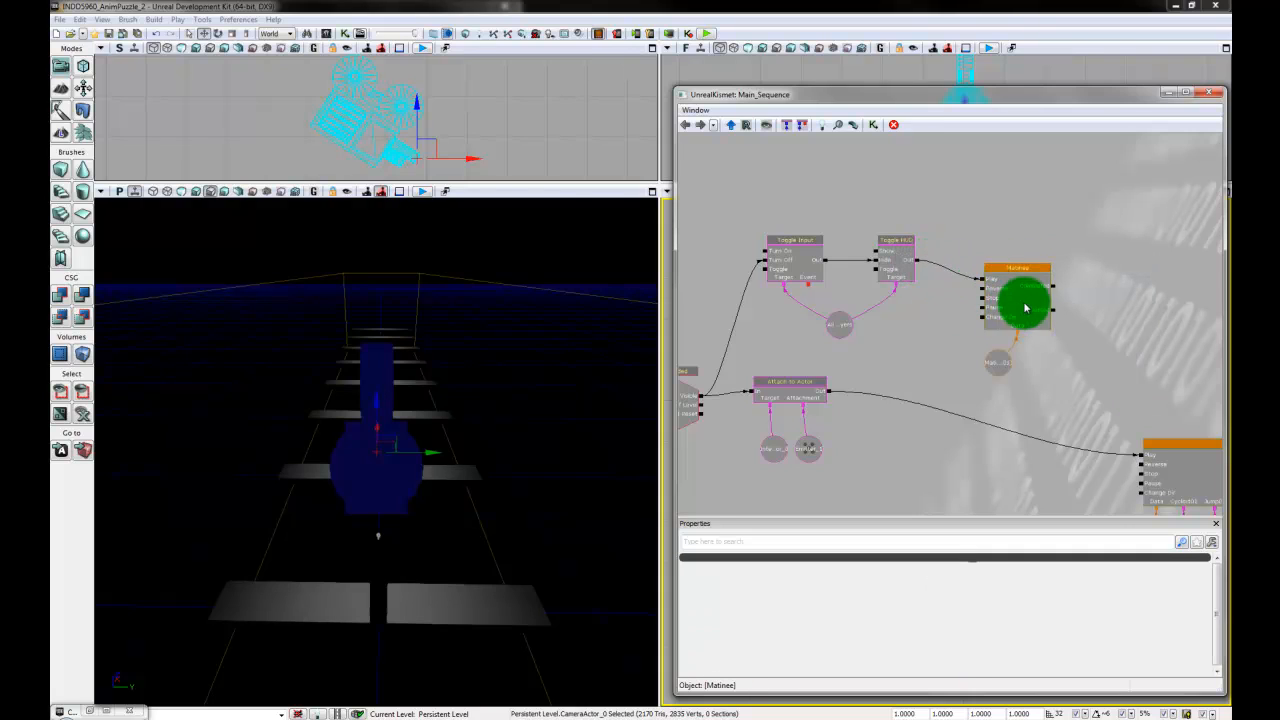
- Turn on Looping for the new Matinee node and open it in an enlarged editor window beside the perspective view
click(1025, 307)
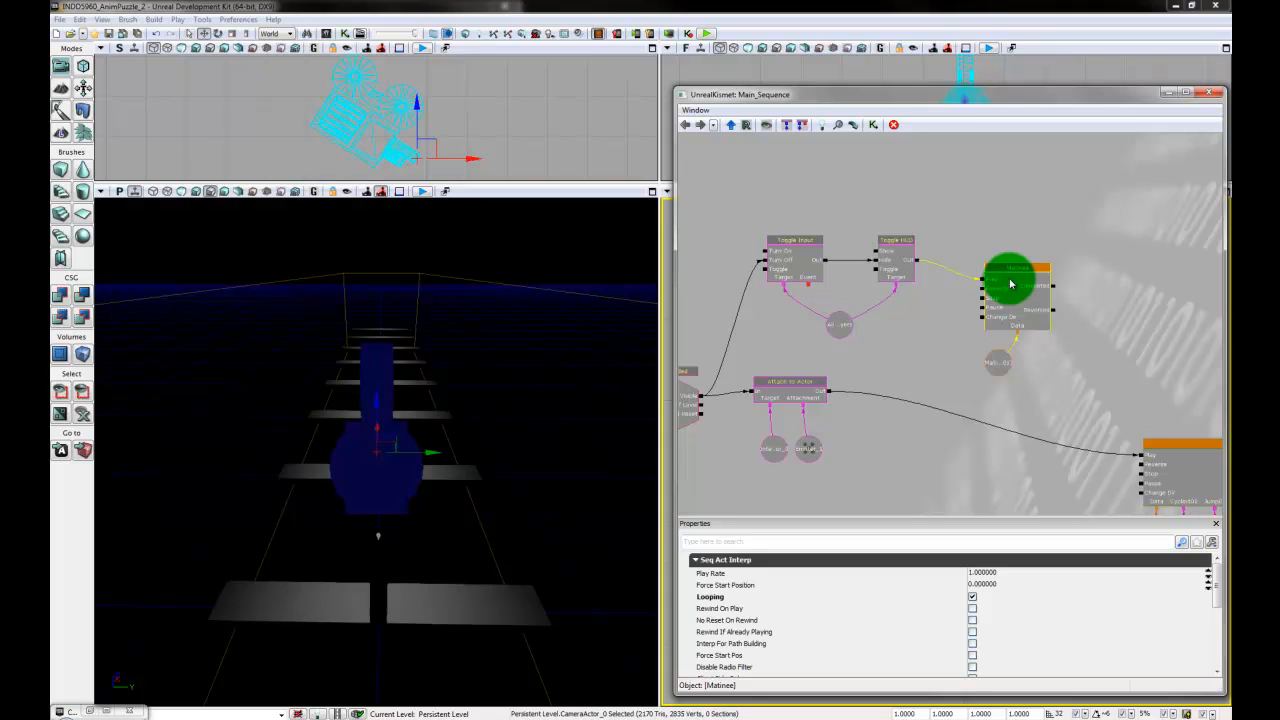
double_click(1010, 284)
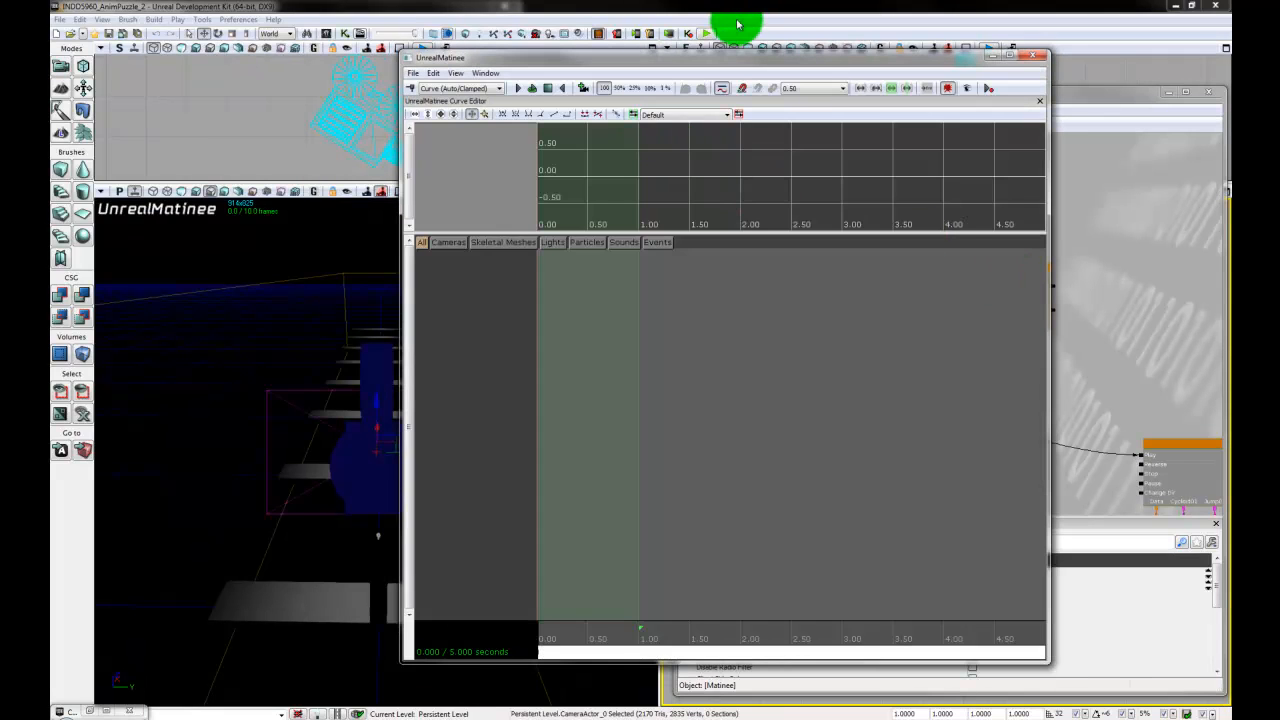
drag(713, 52, 871, 103)
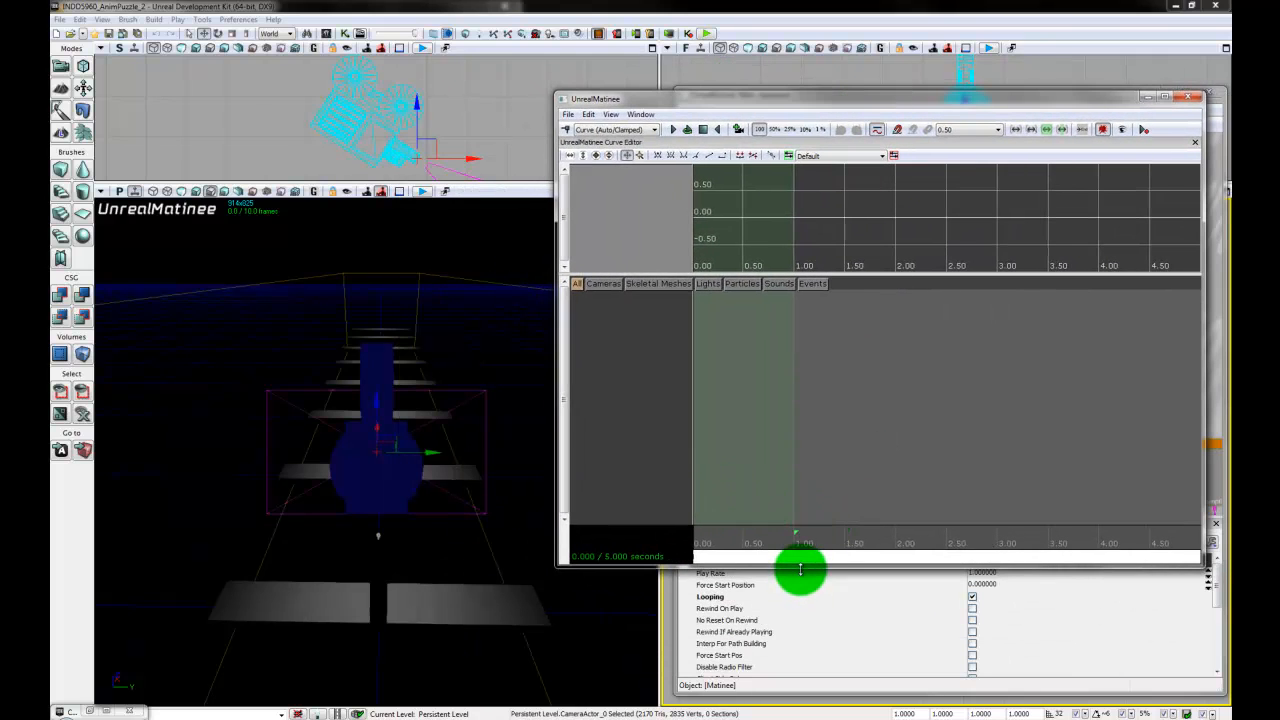
drag(800, 569, 809, 650)
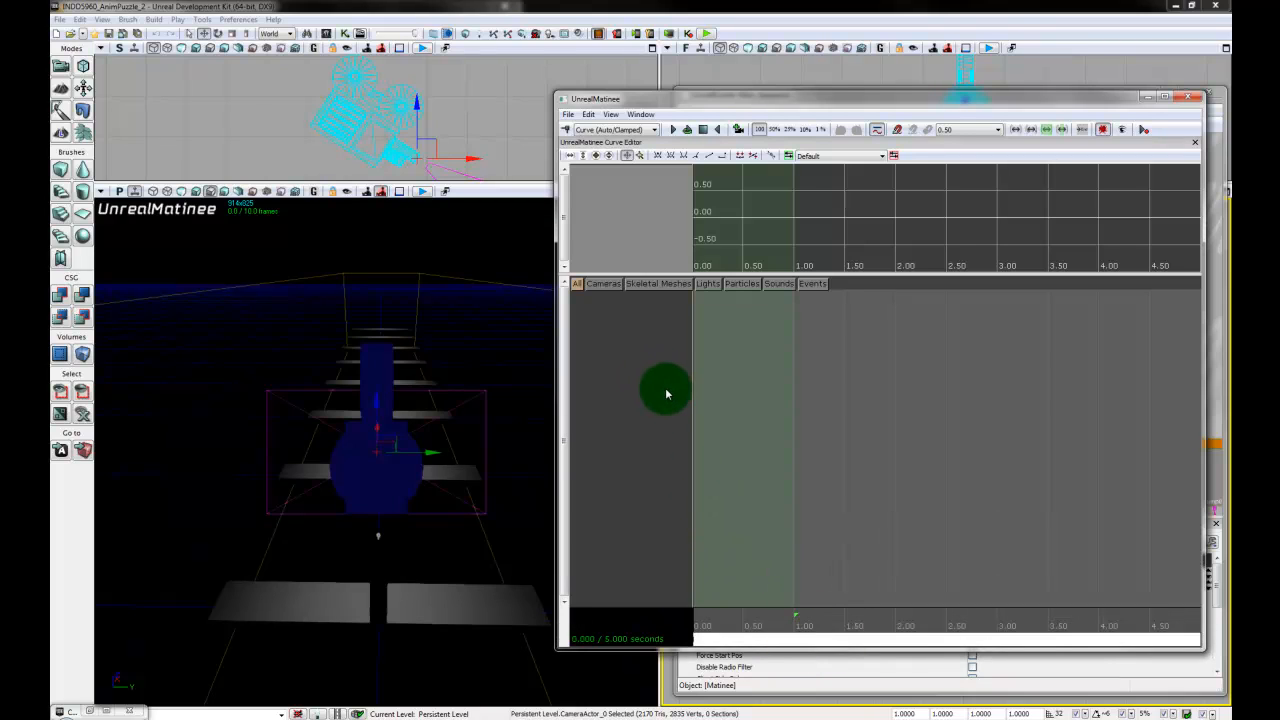
- Add a new camera group named GameCam to the Matinee for the selected camera actor
right_click(634, 363)
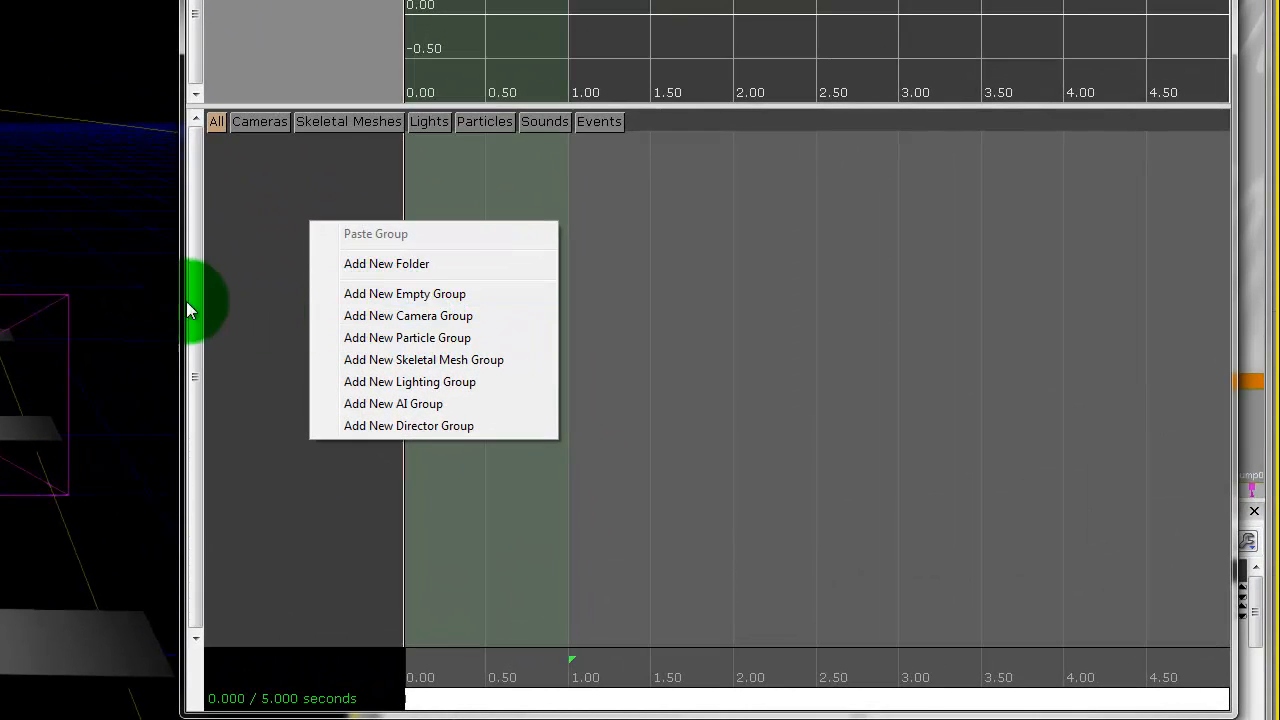
right_click(249, 306)
right_click(299, 234)
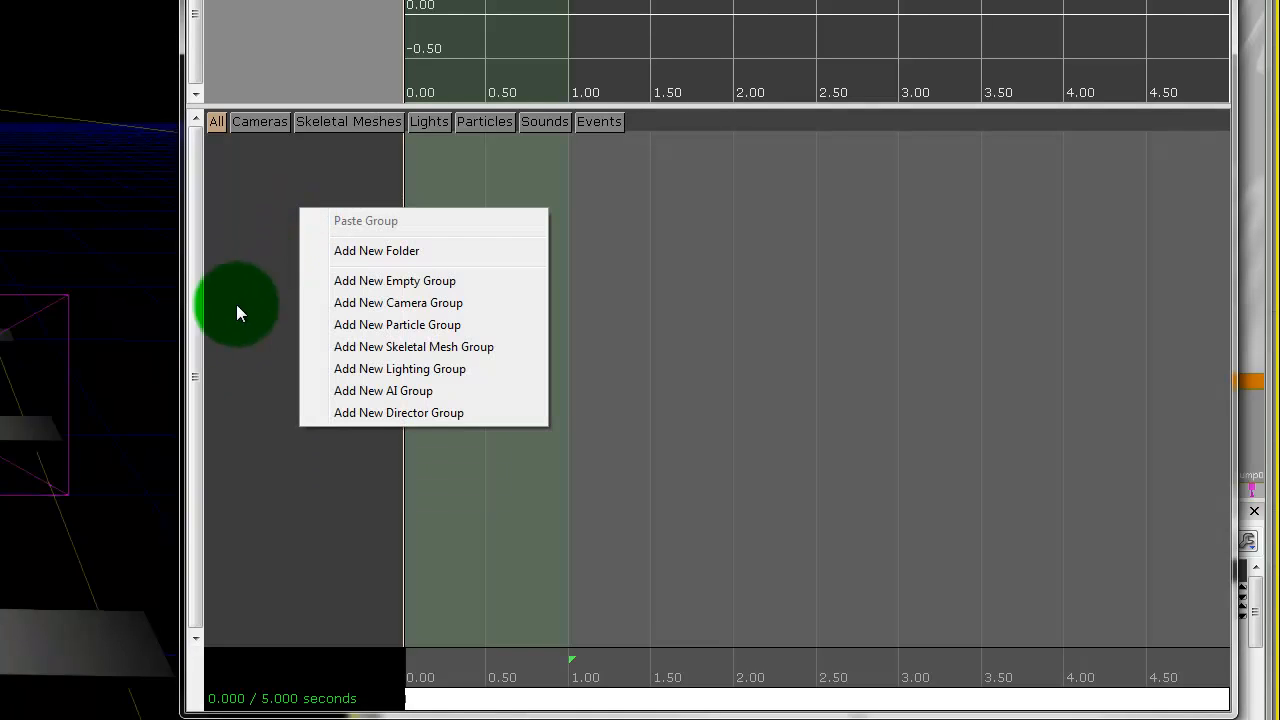
click(414, 302)
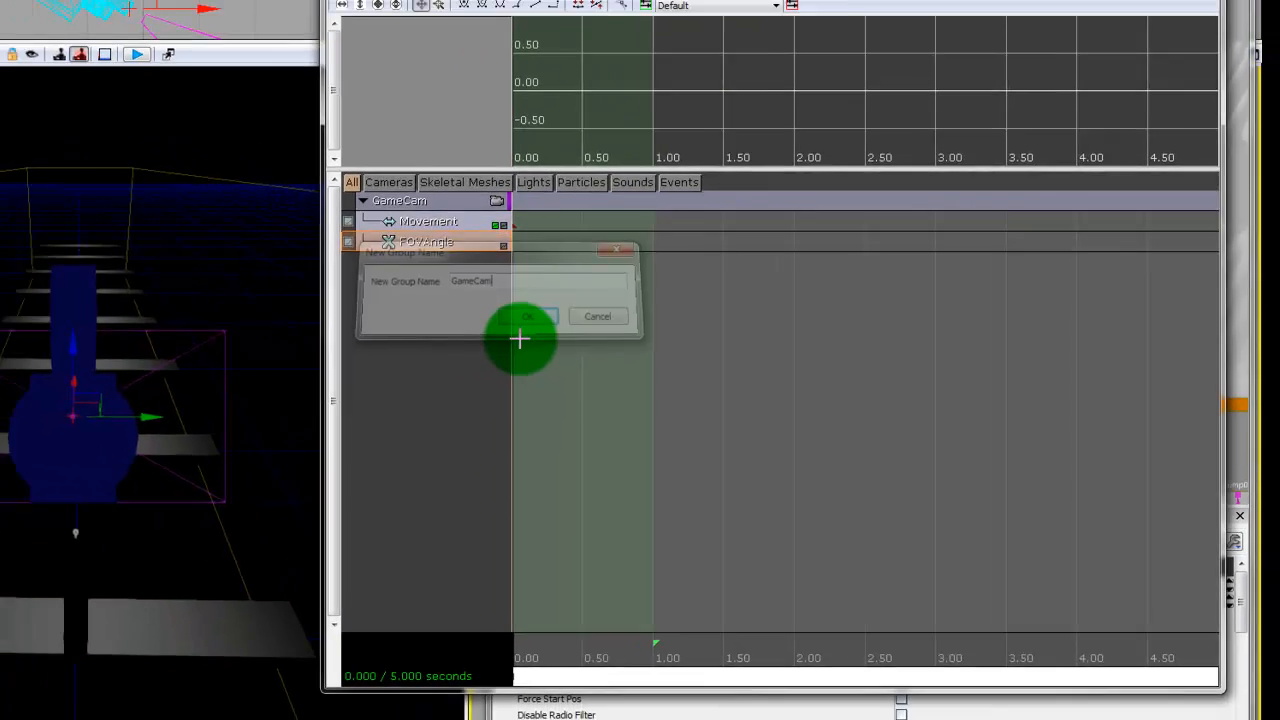
key(Return)
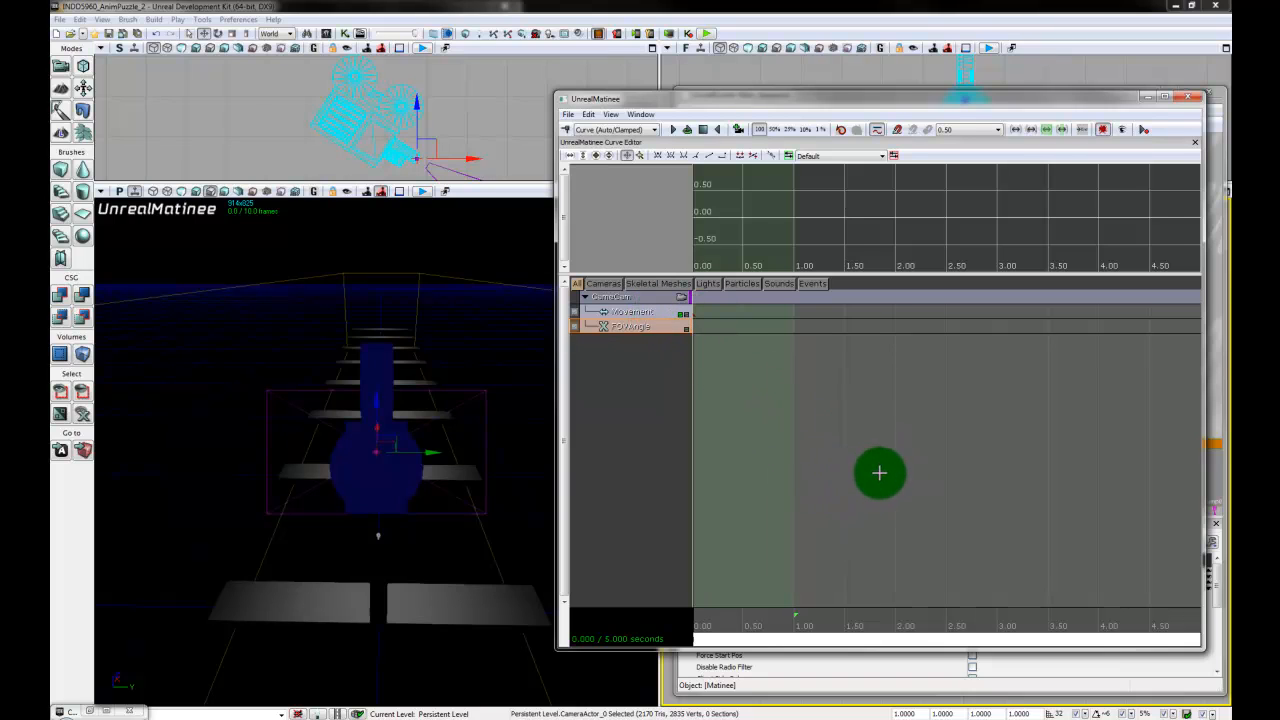
- Check the Movement key at 0 seconds and preview the level through the GameCam camera in the perspective viewport
scroll(858, 483, down, 3)
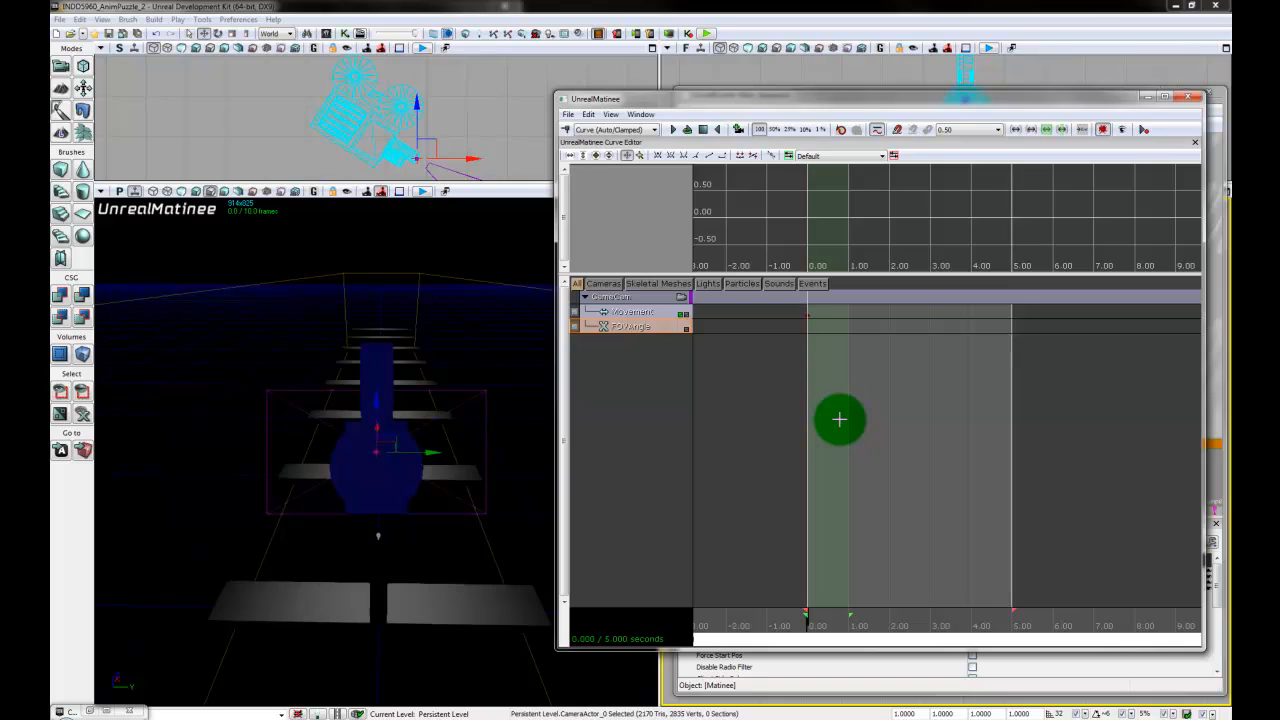
click(808, 315)
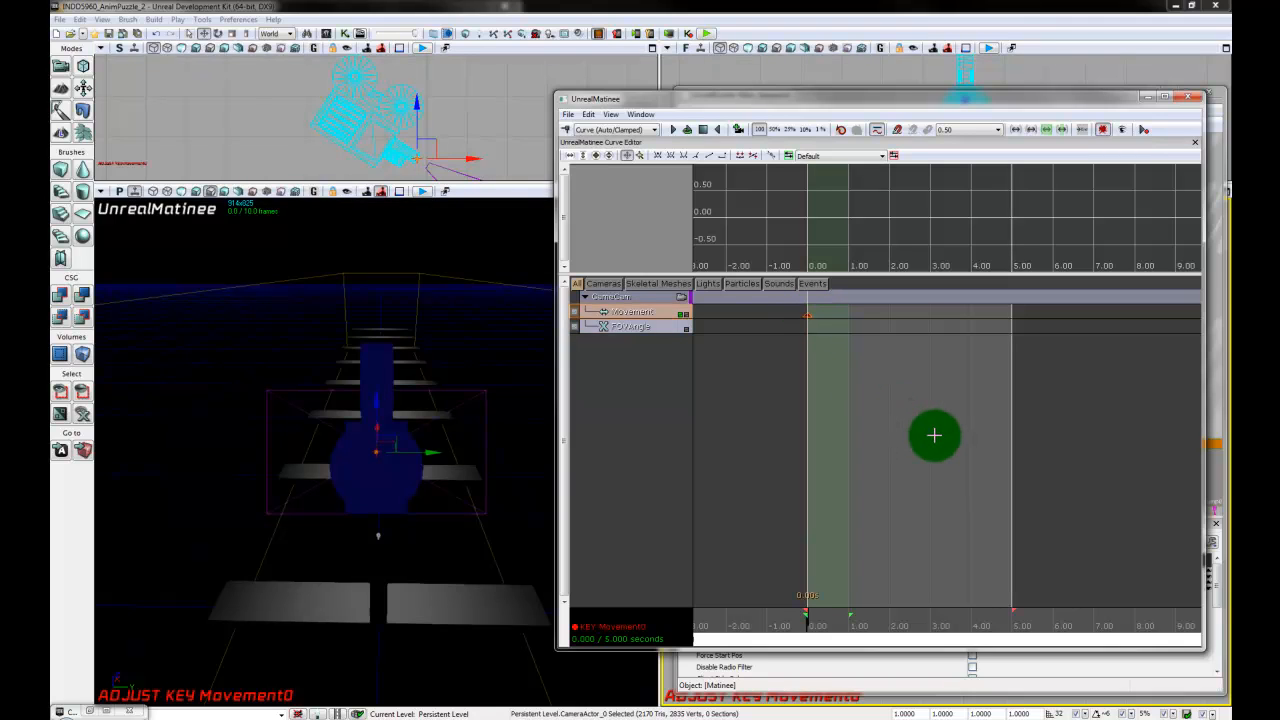
click(641, 406)
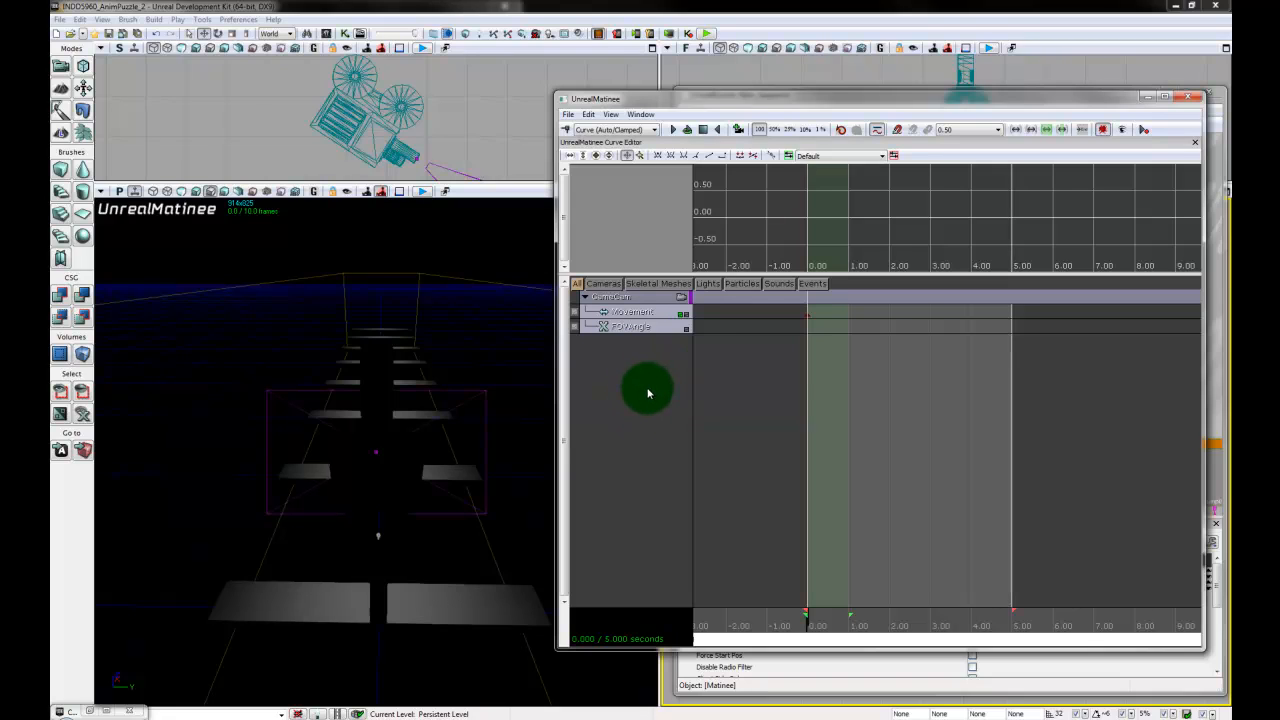
click(682, 298)
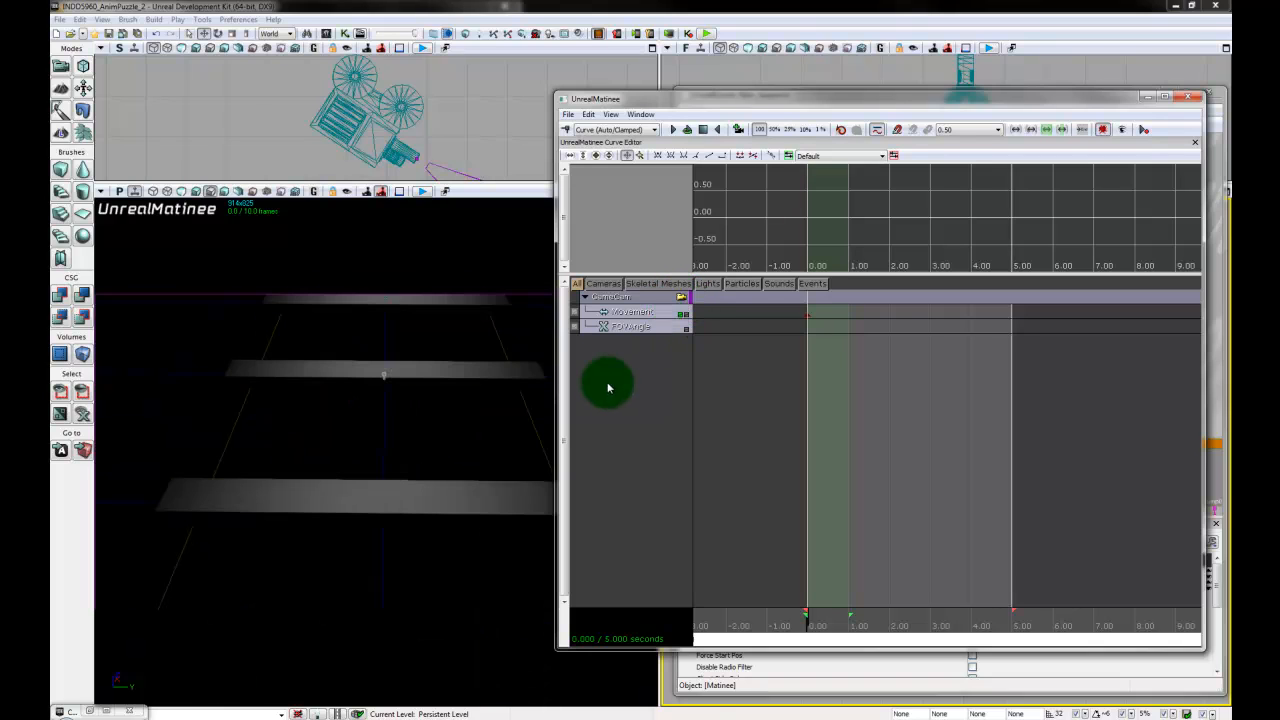
- Reframe the perspective view along the whole row of planks and try adding a camera actor from that view
drag(755, 105, 925, 102)
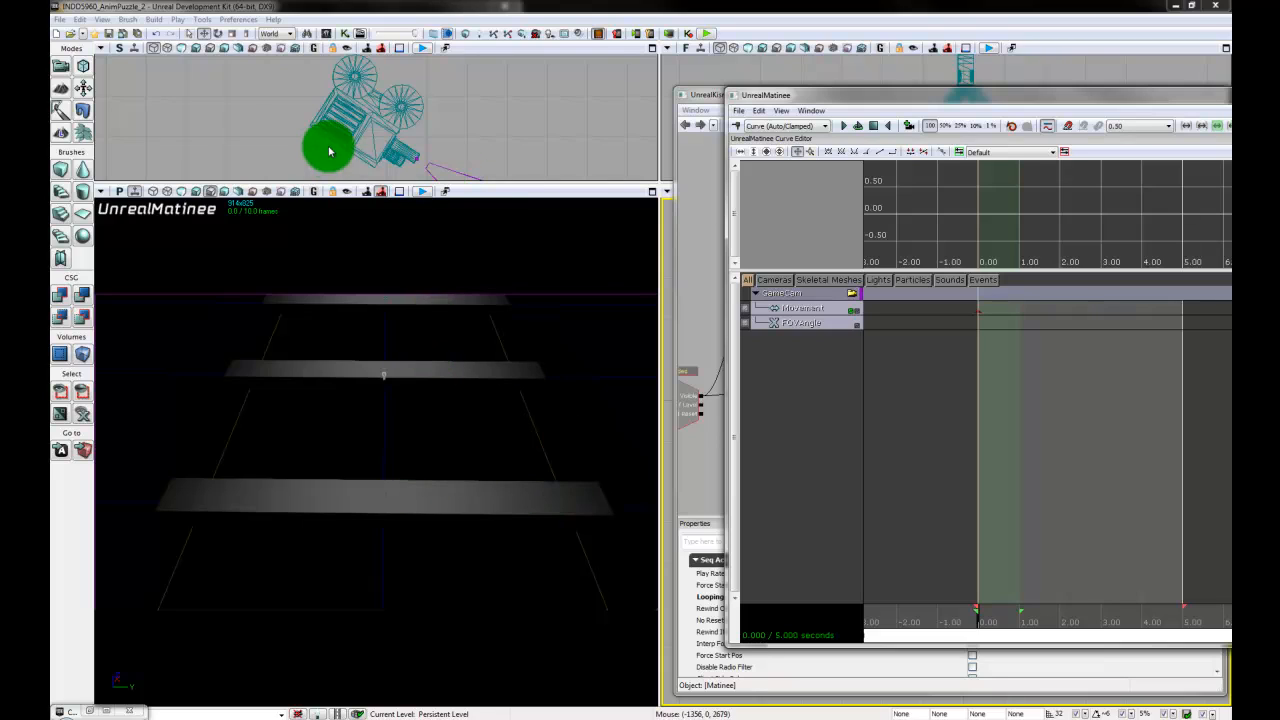
scroll(508, 550, down, 6)
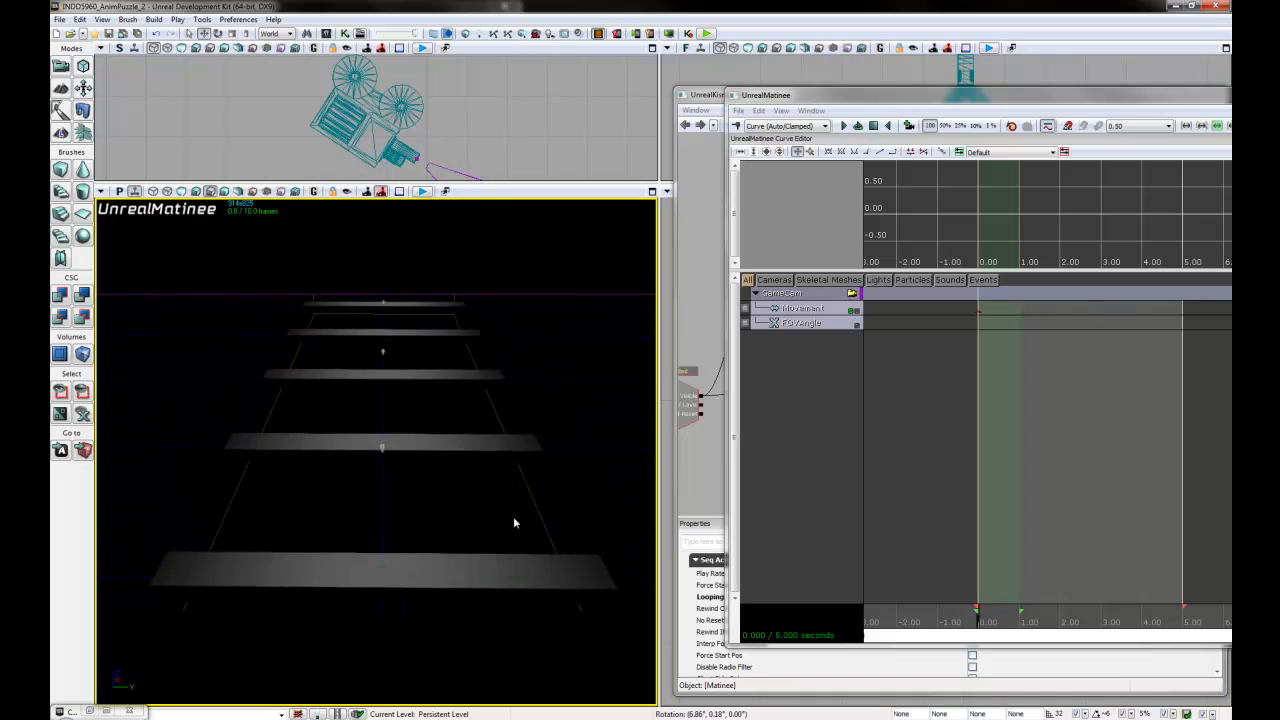
drag(499, 511, 490, 703)
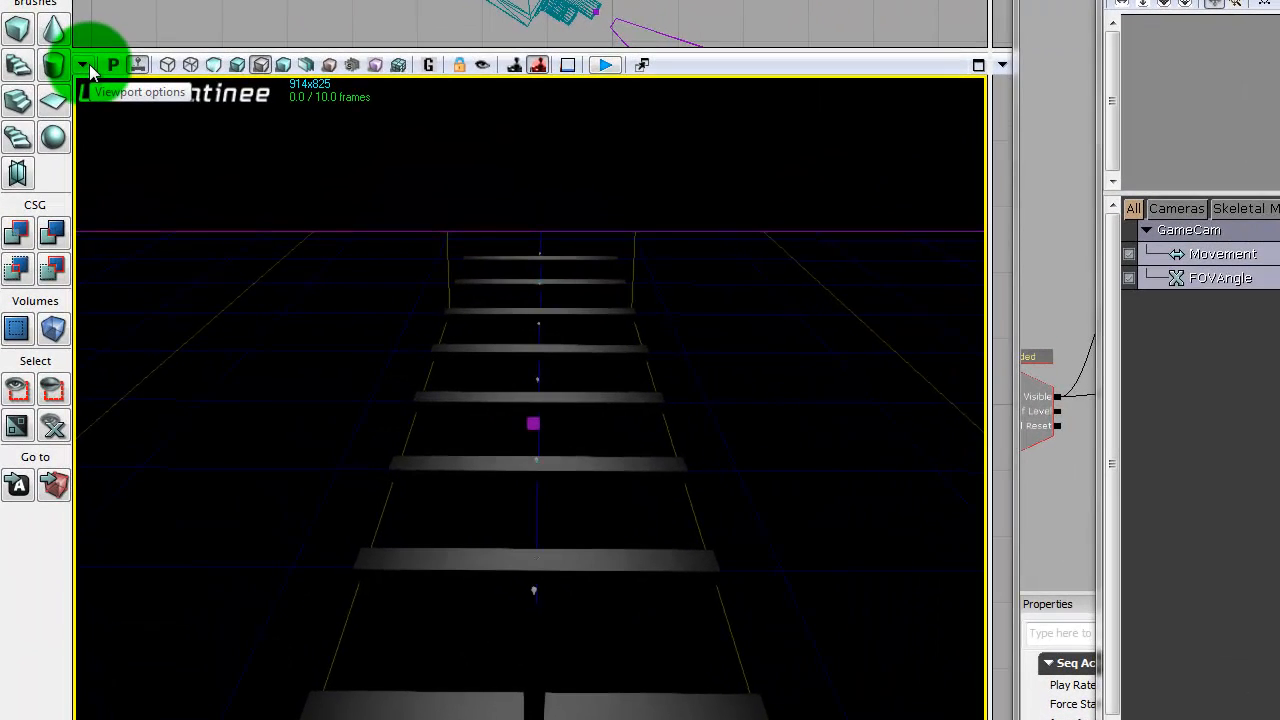
click(101, 192)
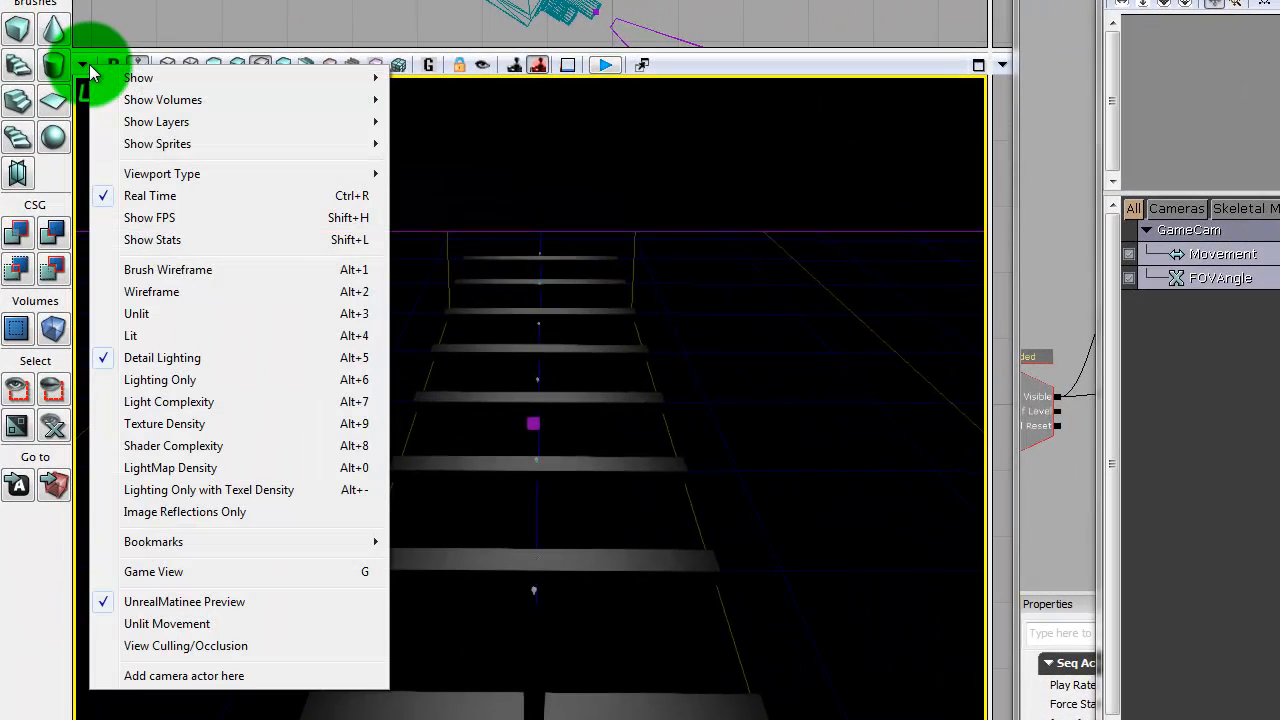
click(285, 684)
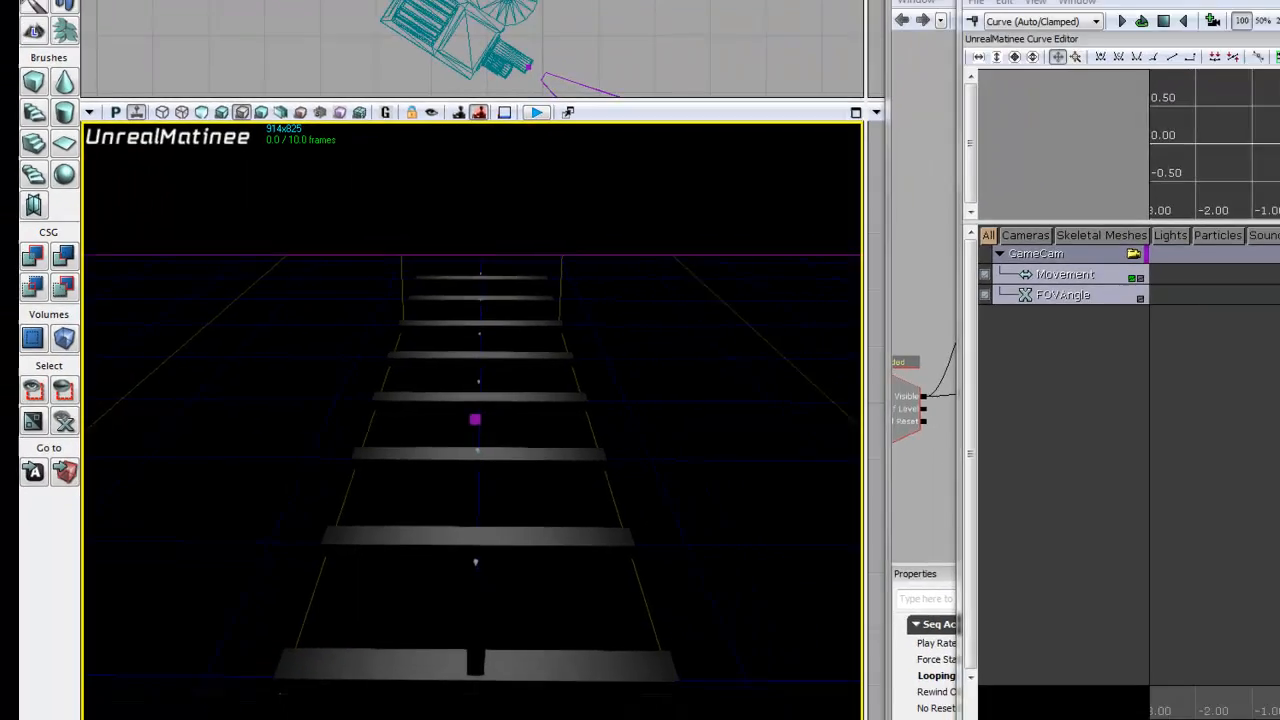
- Close the Matinee and Kismet editors and bring the planks and camera actor into view in the top viewport
drag(1214, 101, 838, 104)
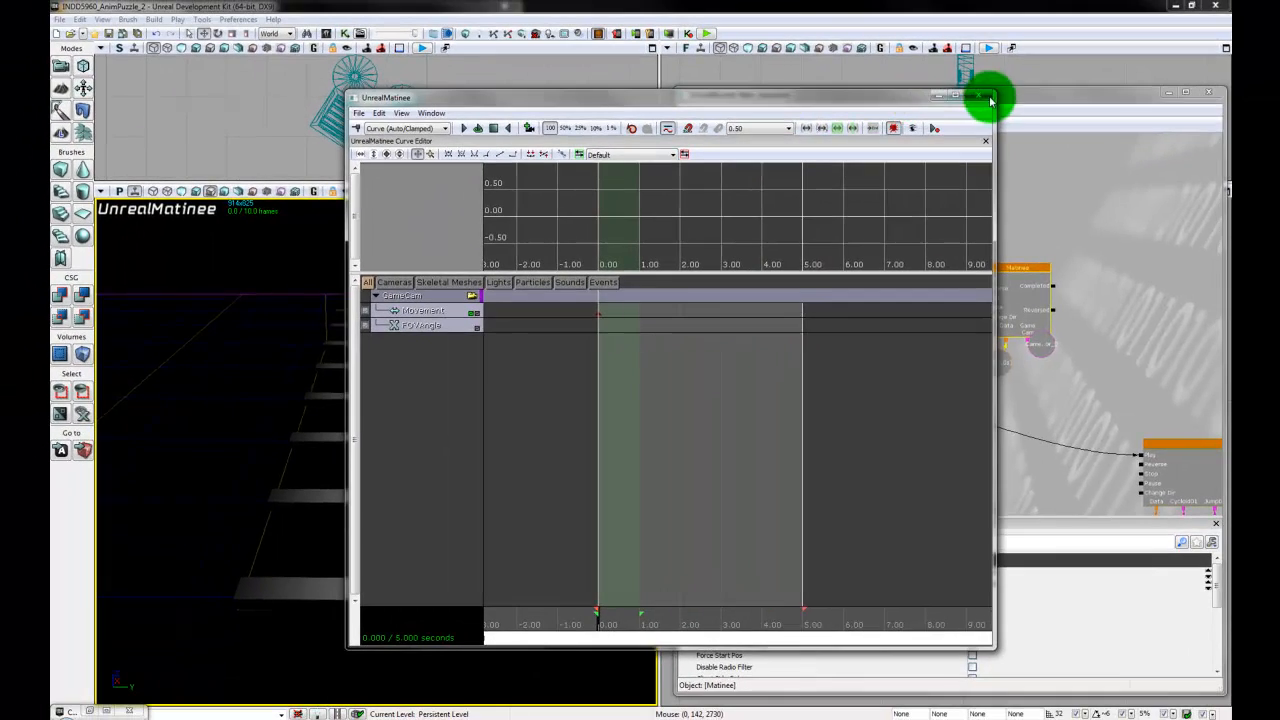
click(988, 97)
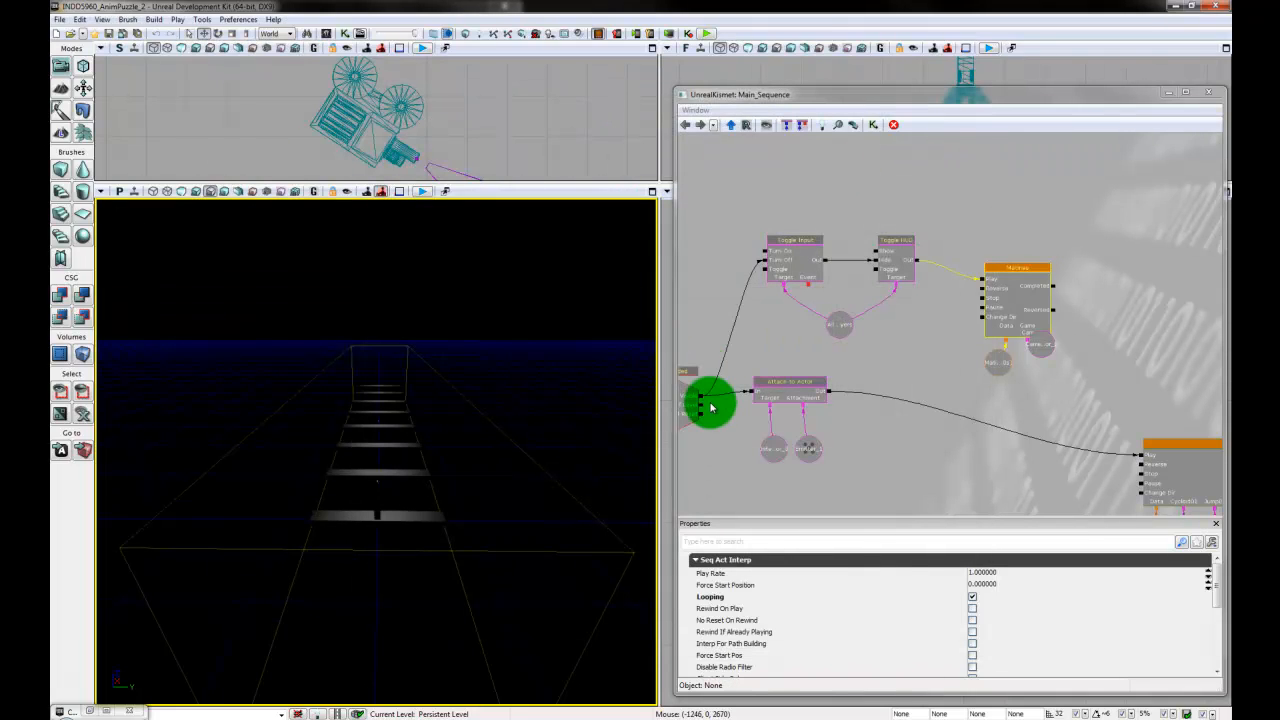
drag(993, 88, 980, 453)
click(920, 248)
drag(920, 248, 839, 245)
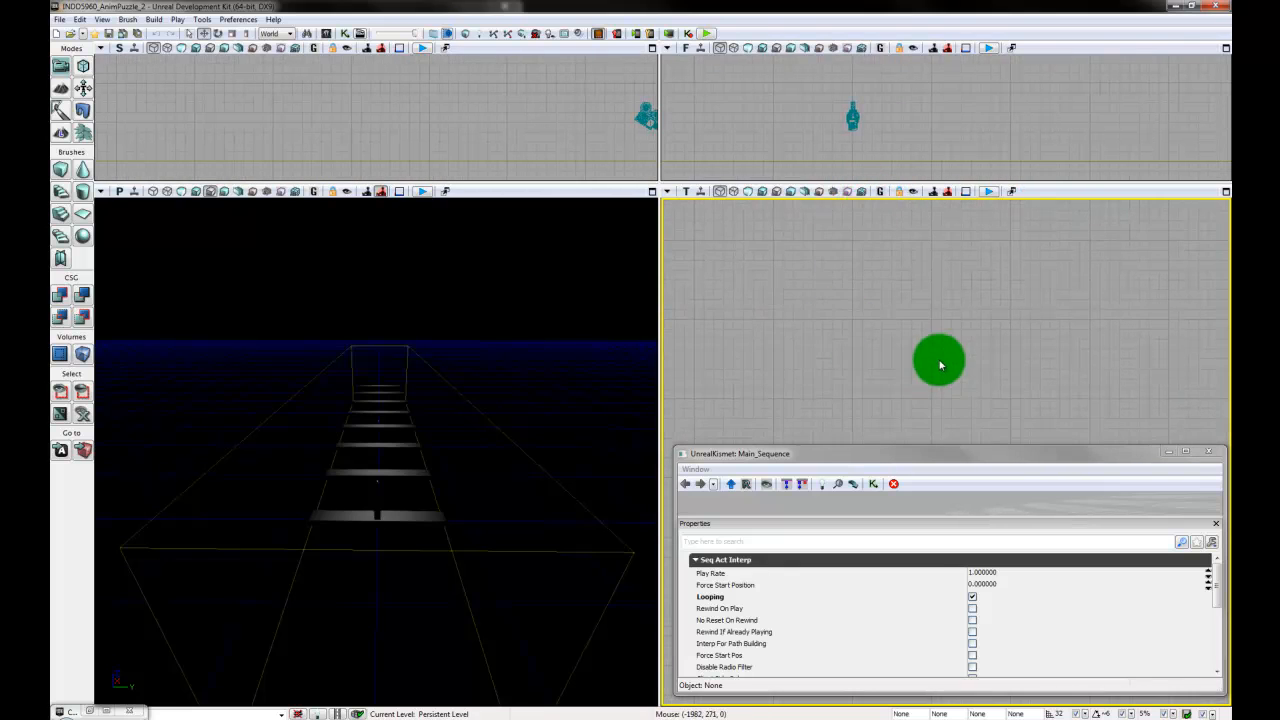
drag(940, 364, 903, 321)
drag(923, 455, 592, 424)
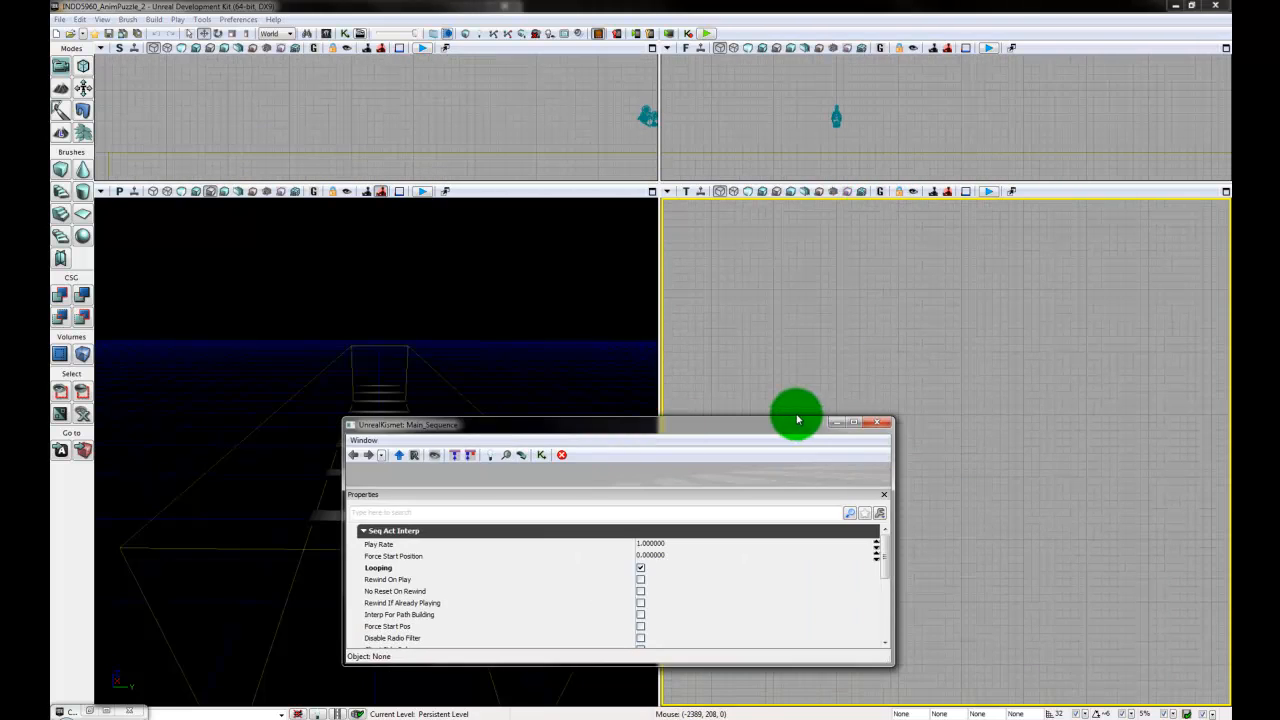
click(878, 421)
mouse_move(1010, 448)
mouse_down()
mouse_move(1046, 449)
mouse_move(1046, 534)
mouse_move(1006, 610)
mouse_up()
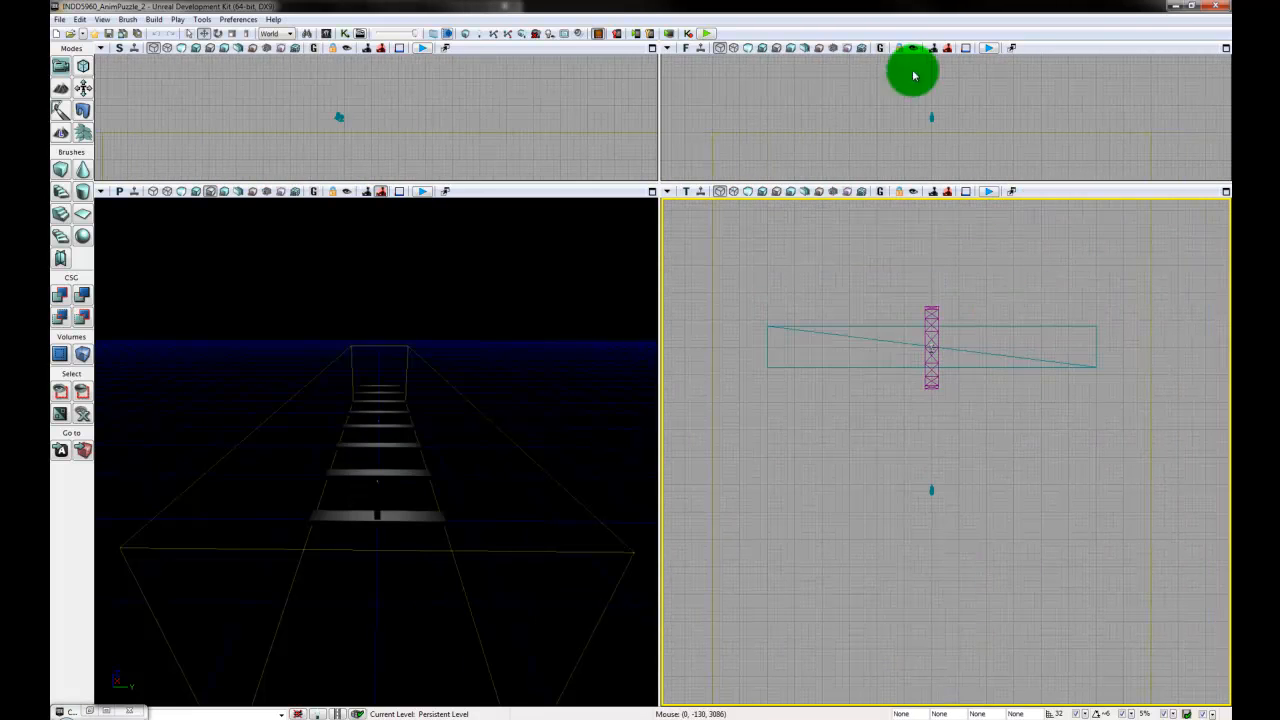
- Delete the old camera actor nearest the puzzle in the side viewport, keeping the newer one farther back
mouse_move(411, 106)
mouse_down()
mouse_move(475, 155)
mouse_move(466, 109)
mouse_move(391, 60)
mouse_move(442, 197)
mouse_move(454, 366)
mouse_up()
mouse_move(524, 224)
mouse_down()
mouse_move(449, 274)
mouse_move(377, 157)
mouse_move(381, 236)
mouse_move(351, 226)
mouse_move(363, 246)
mouse_move(381, 134)
mouse_move(391, 351)
mouse_move(418, 224)
mouse_move(403, 196)
mouse_move(491, 242)
mouse_move(500, 297)
mouse_move(543, 314)
mouse_move(531, 232)
mouse_move(494, 170)
mouse_move(420, 140)
mouse_move(423, 226)
mouse_up()
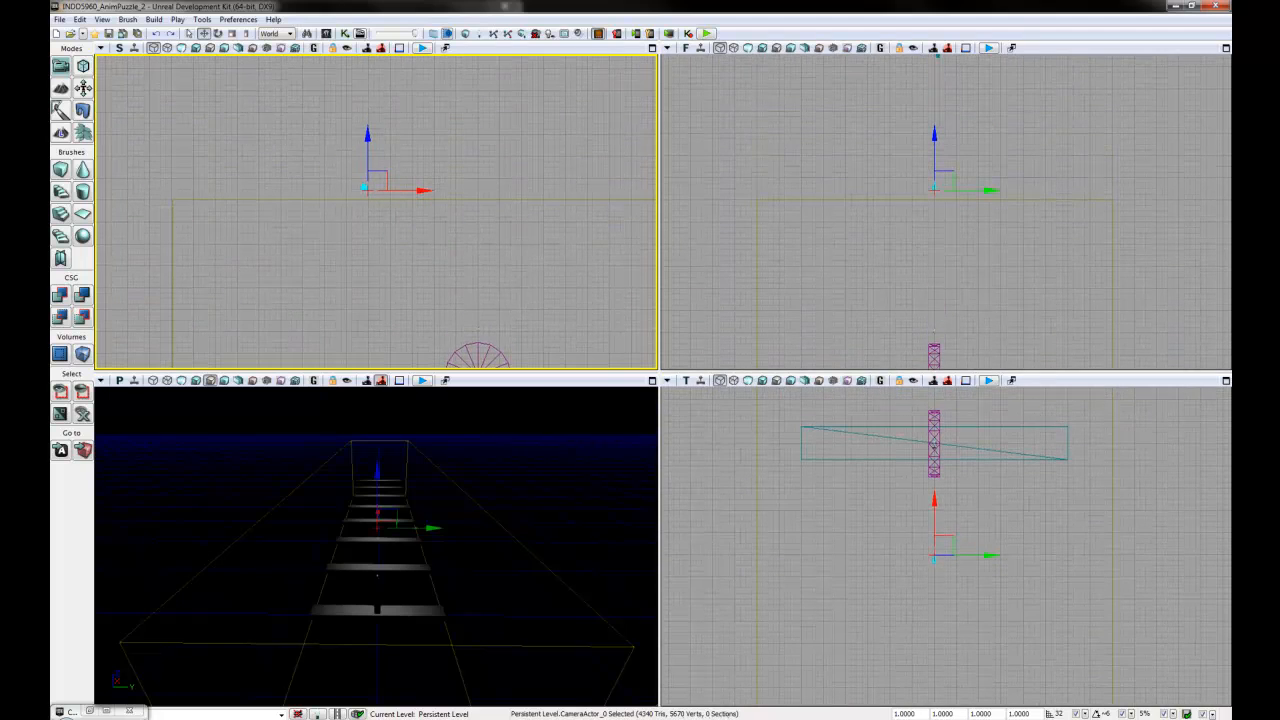
scroll(376, 212, down, 2)
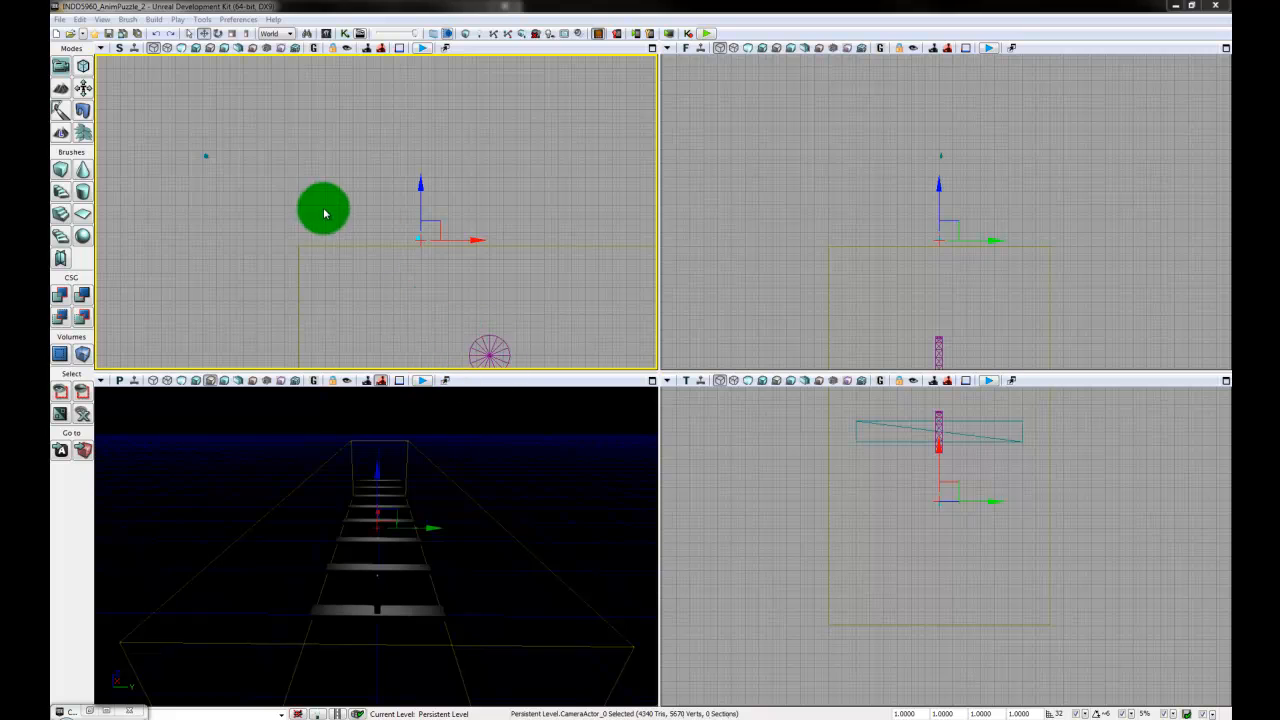
drag(323, 209, 335, 213)
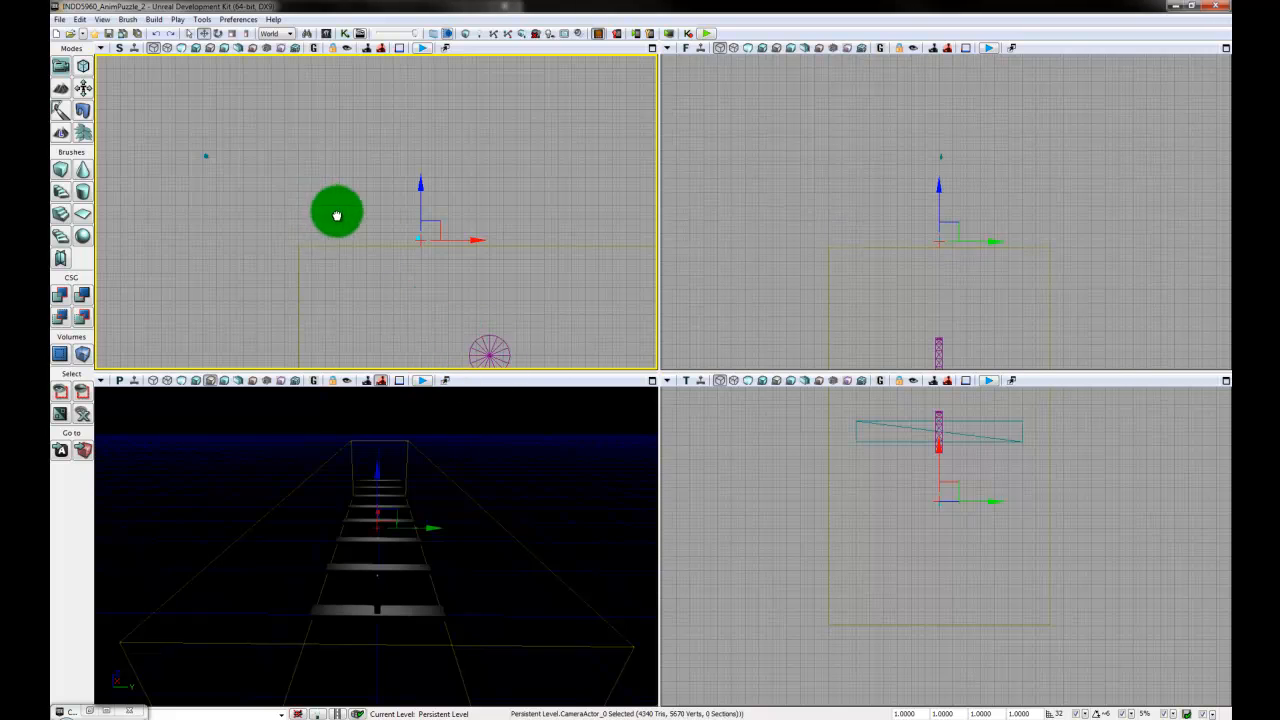
click(218, 159)
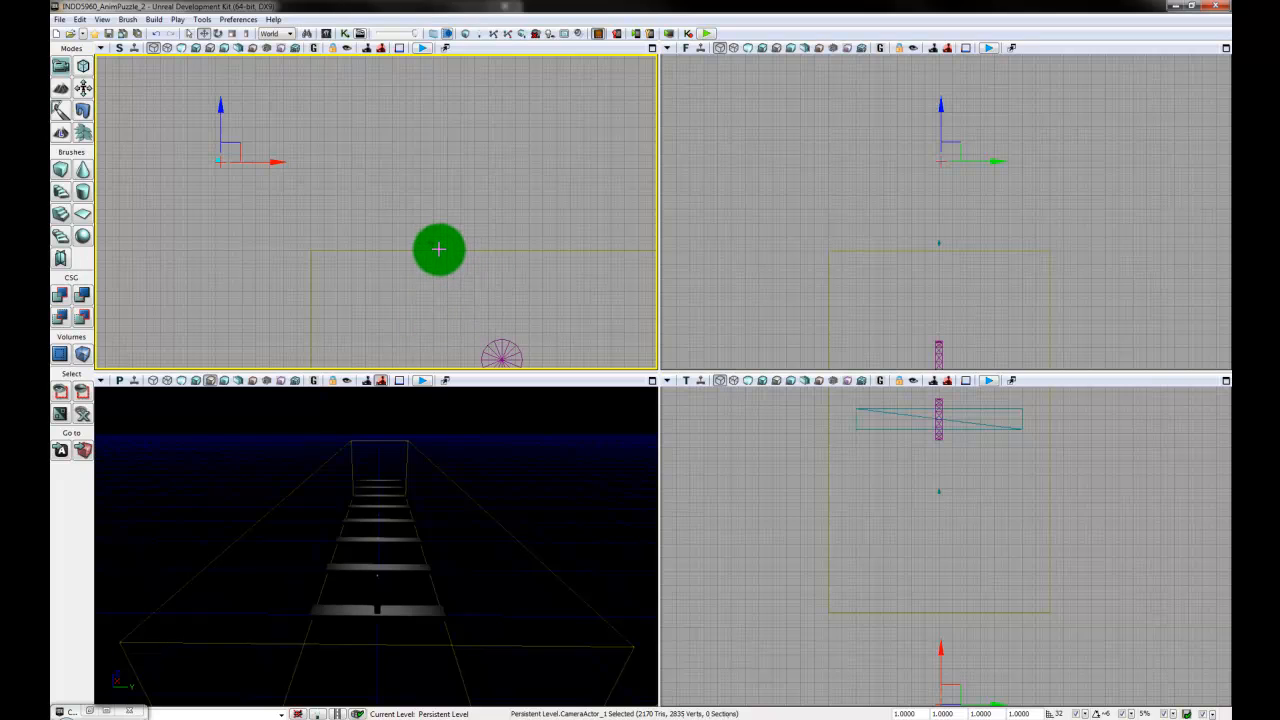
click(431, 245)
key(Delete)
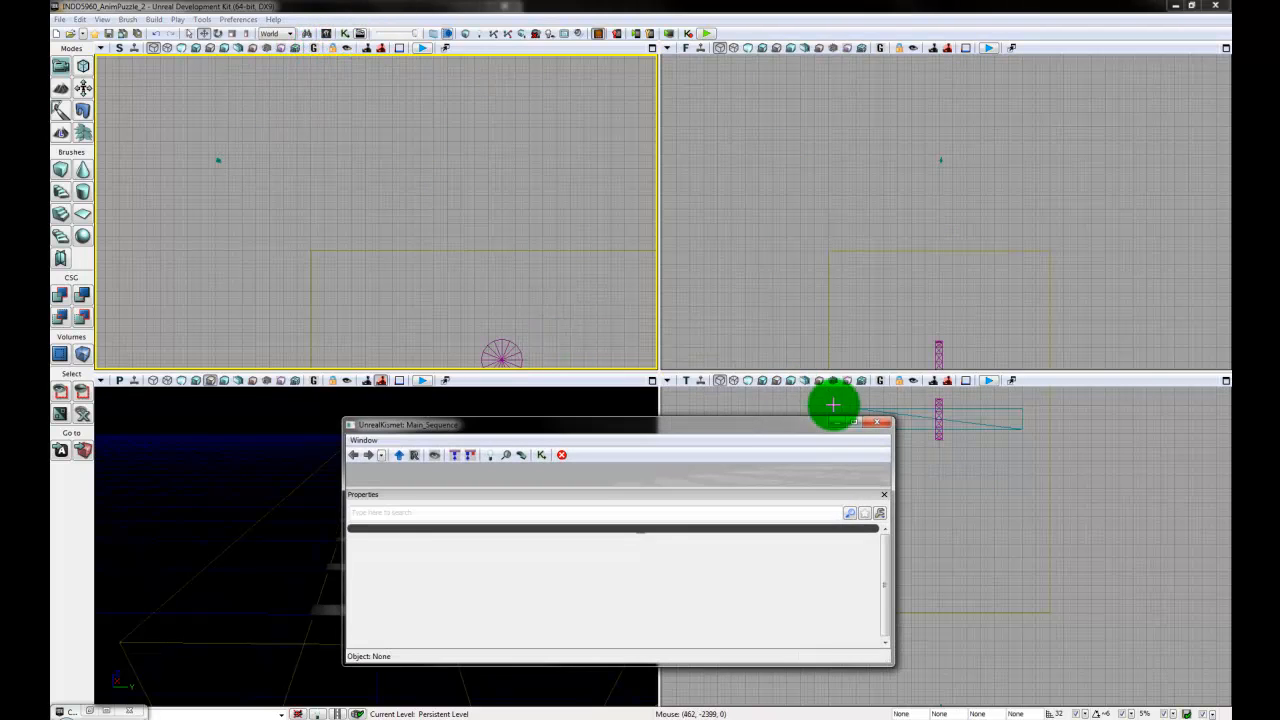
- Delete the looping Matinee node that follows Toggle HUD in Kismet, along with its data and camera variables
drag(737, 417, 750, 84)
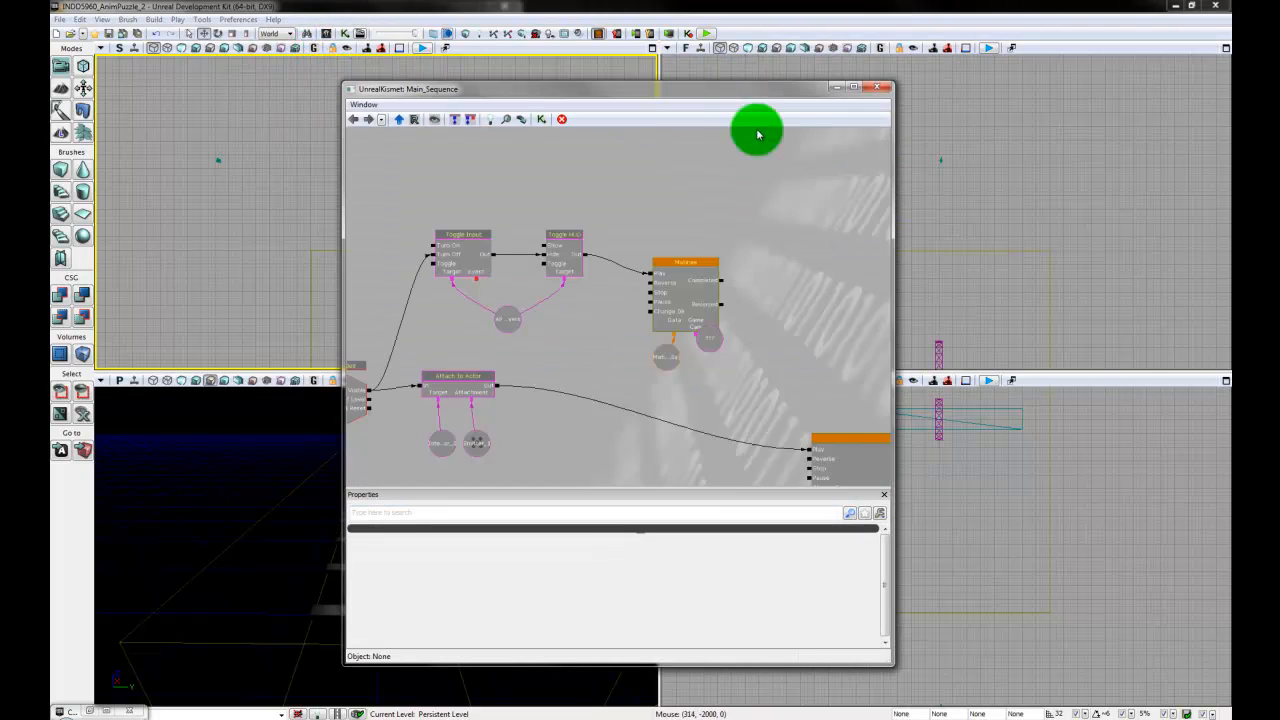
click(687, 297)
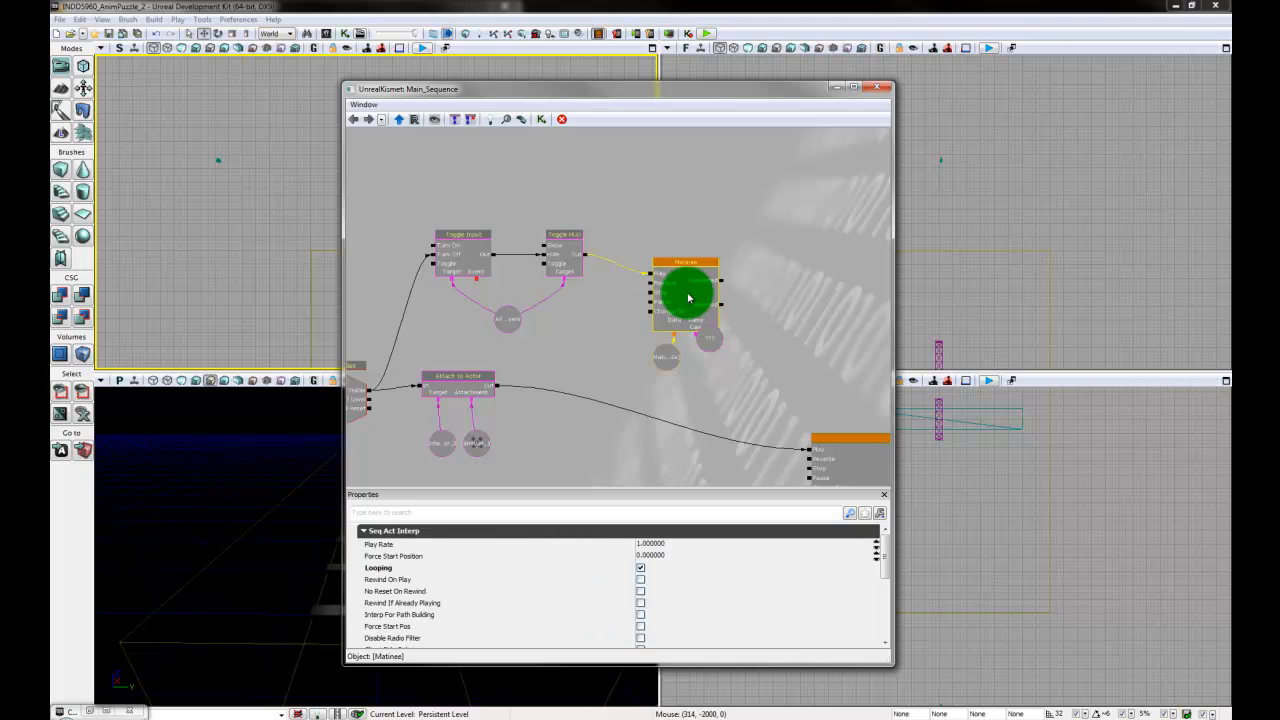
key(Delete)
click(716, 344)
key(Delete)
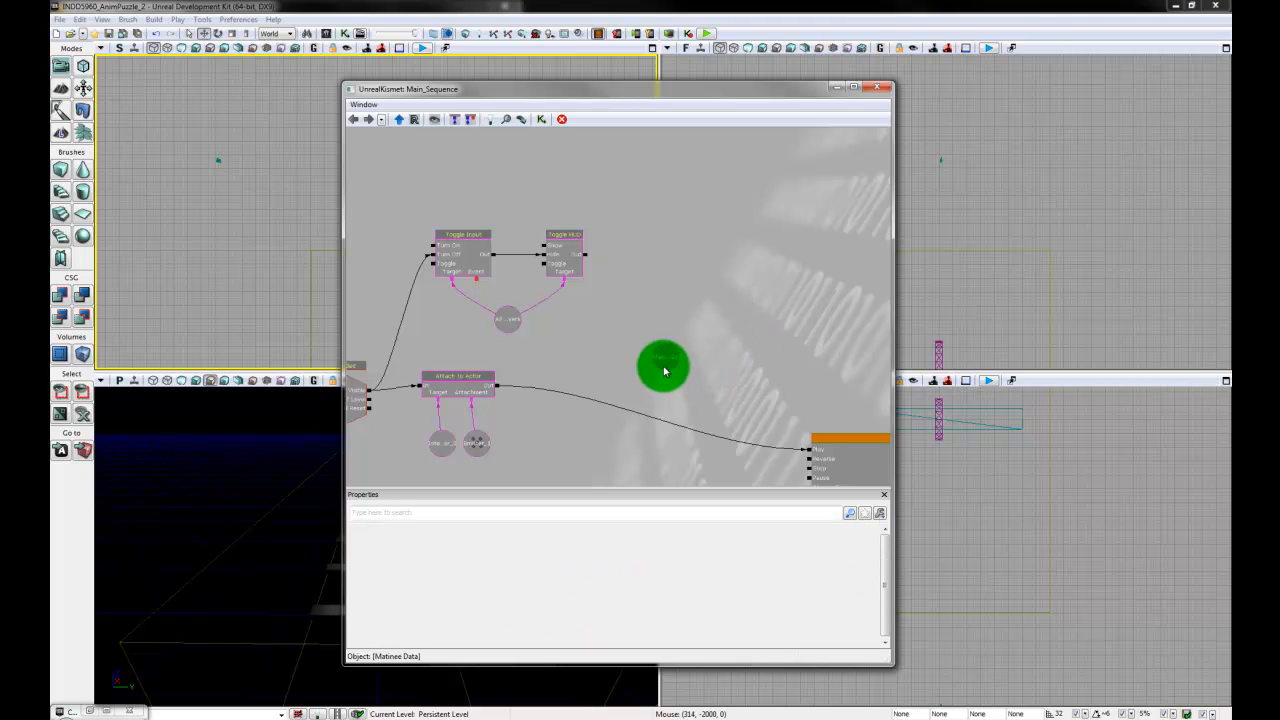
- Move the Kismet editor clear of the side viewport and select the remaining camera actor there
drag(703, 92, 1036, 125)
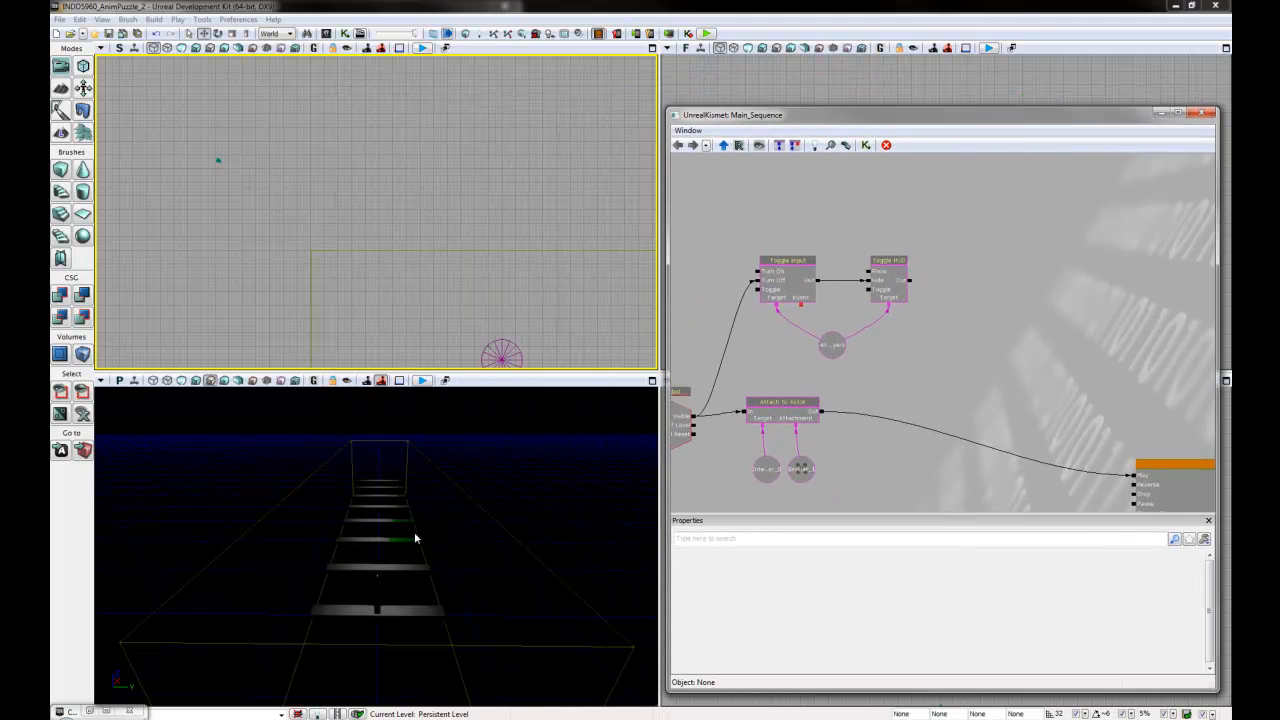
click(924, 430)
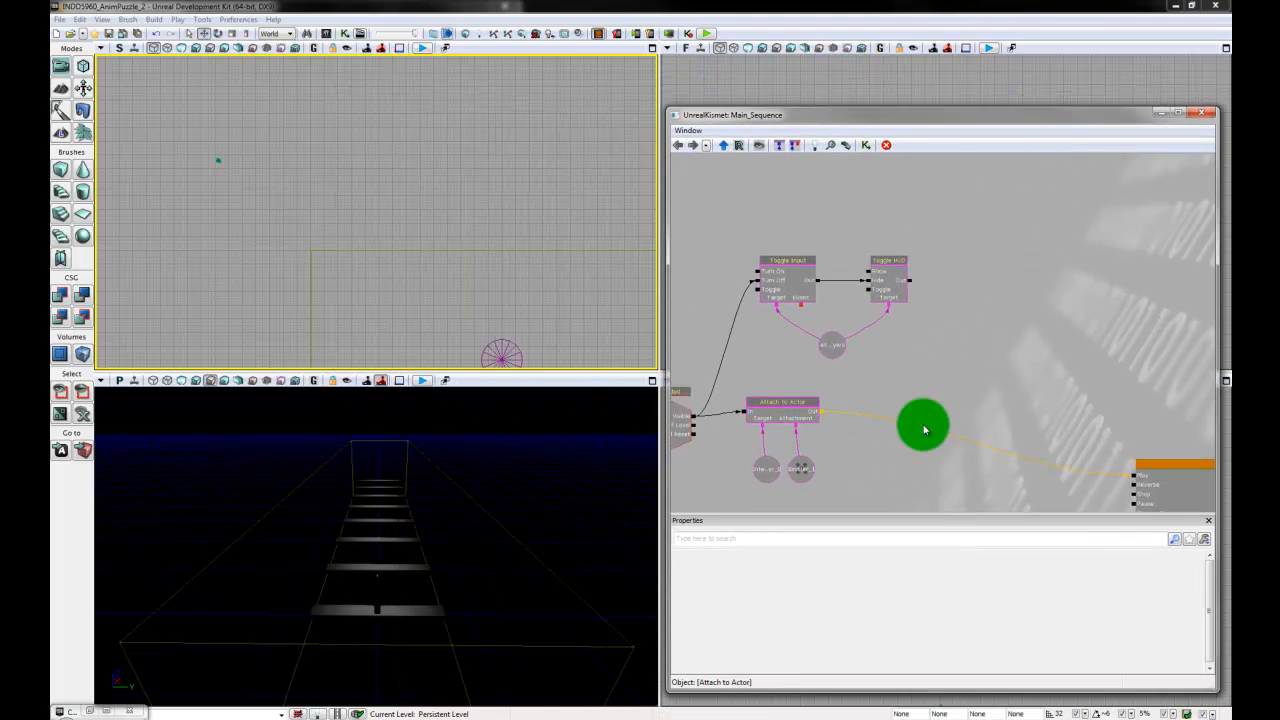
drag(960, 357, 922, 356)
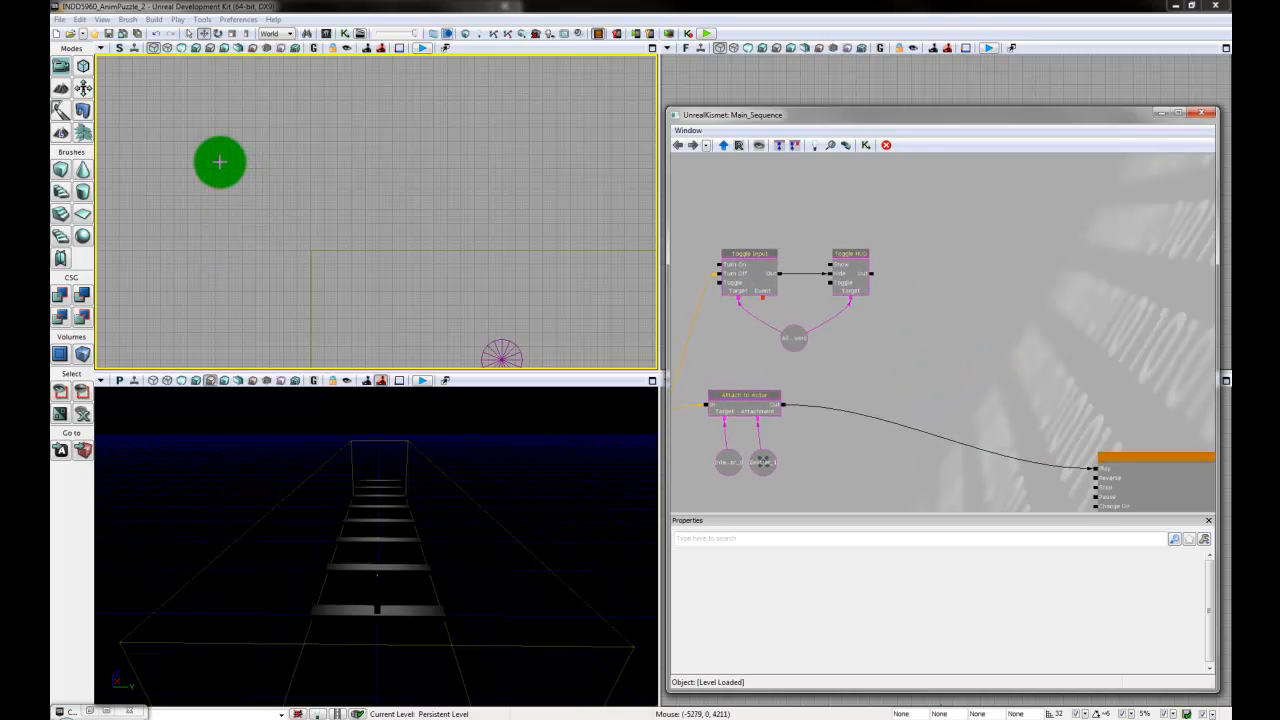
click(219, 161)
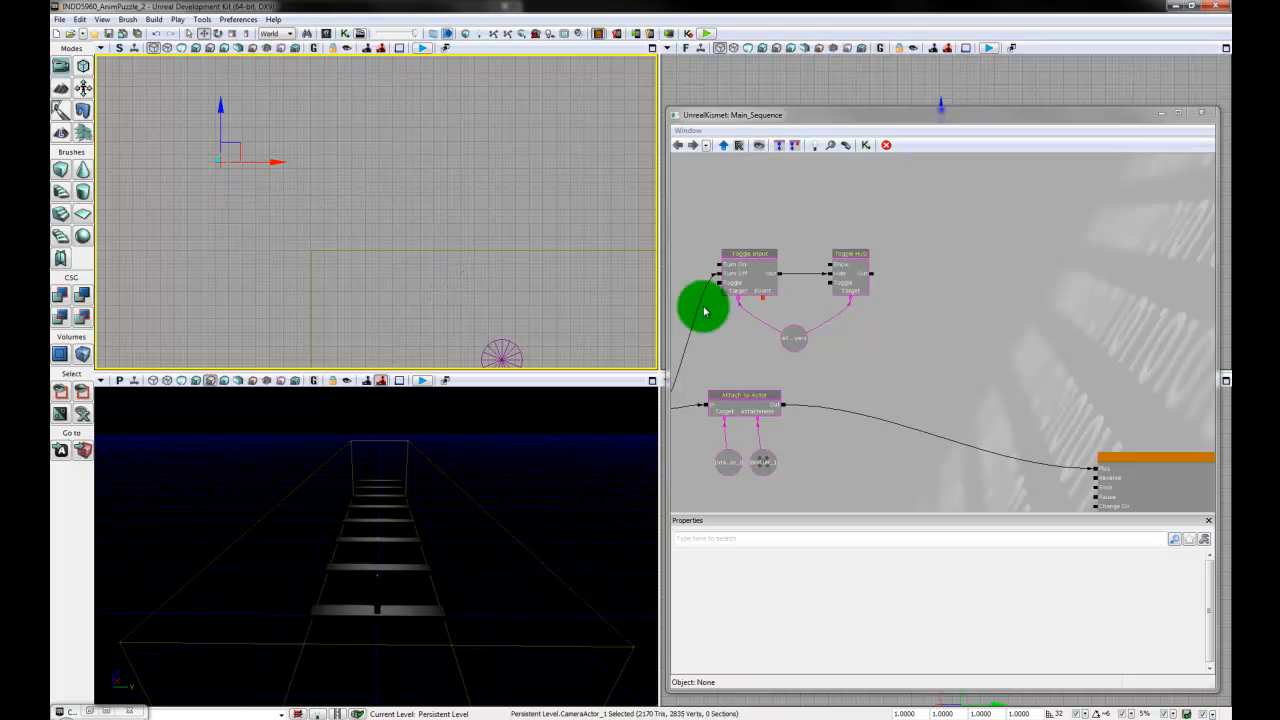
- Add a new Matinee in Kismet, connect Toggle HUD's Out to its Play input, and enable Looping
right_click(935, 266)
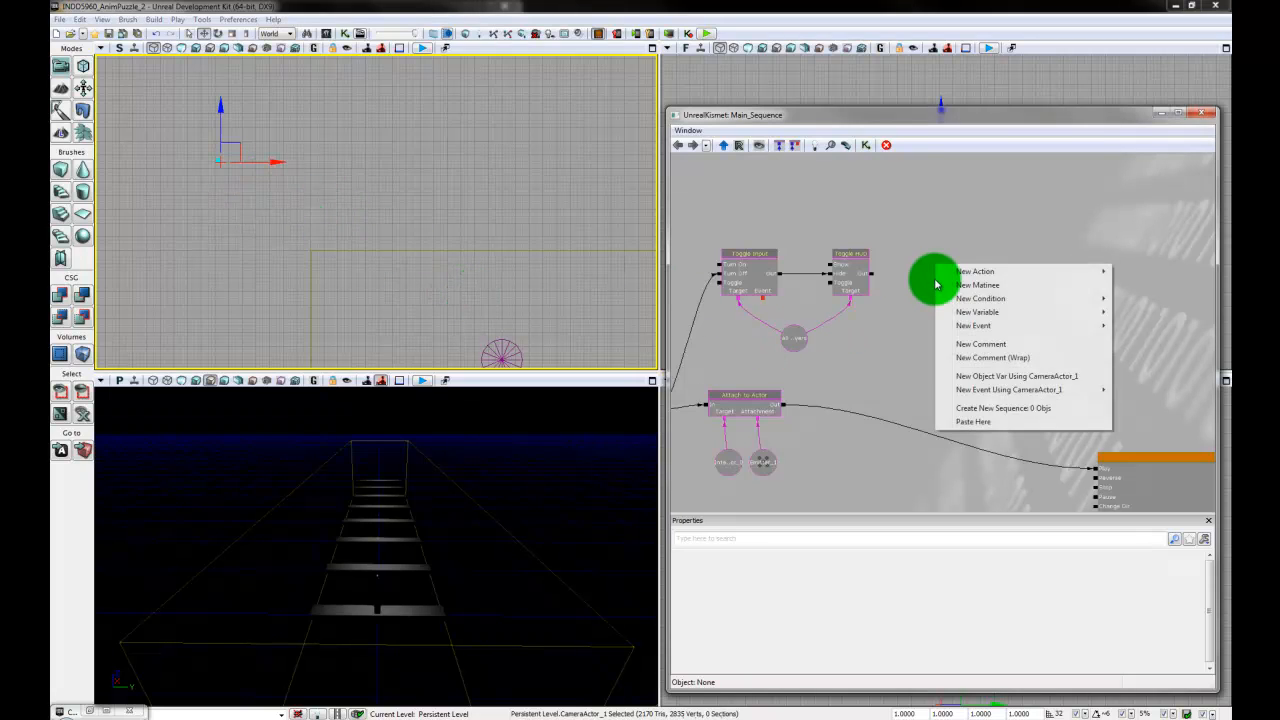
click(1004, 285)
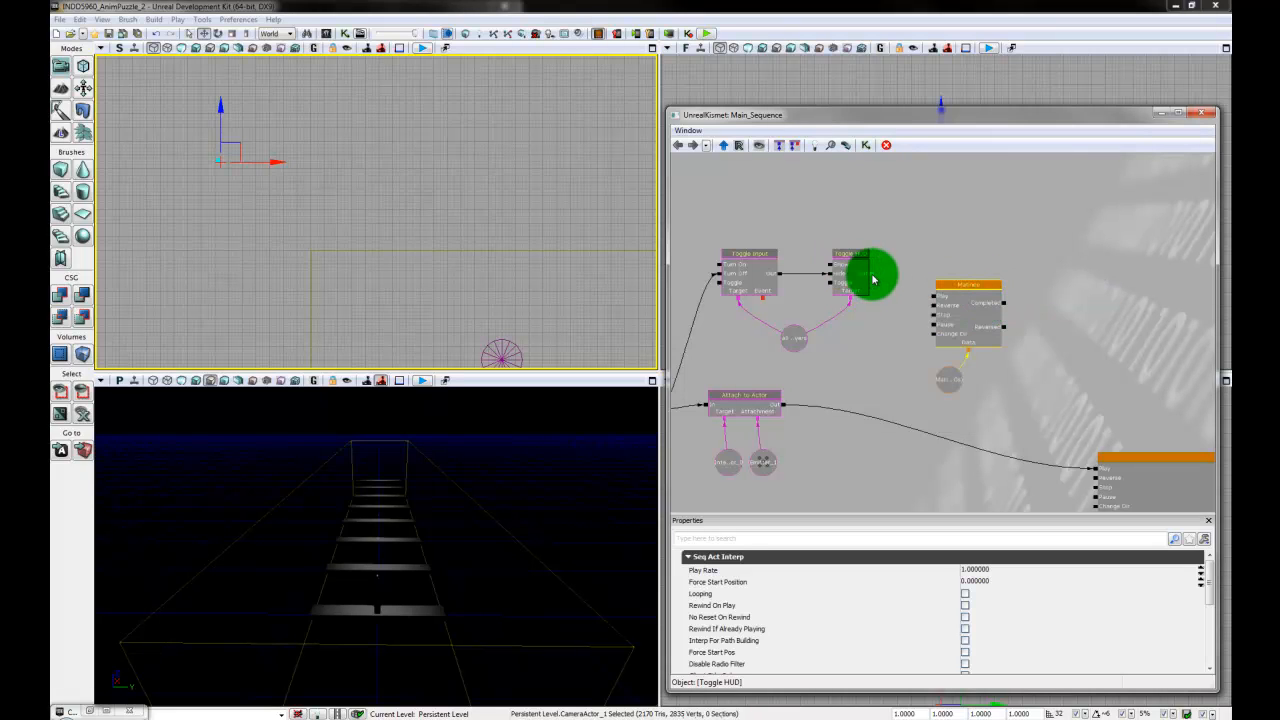
drag(872, 280, 944, 307)
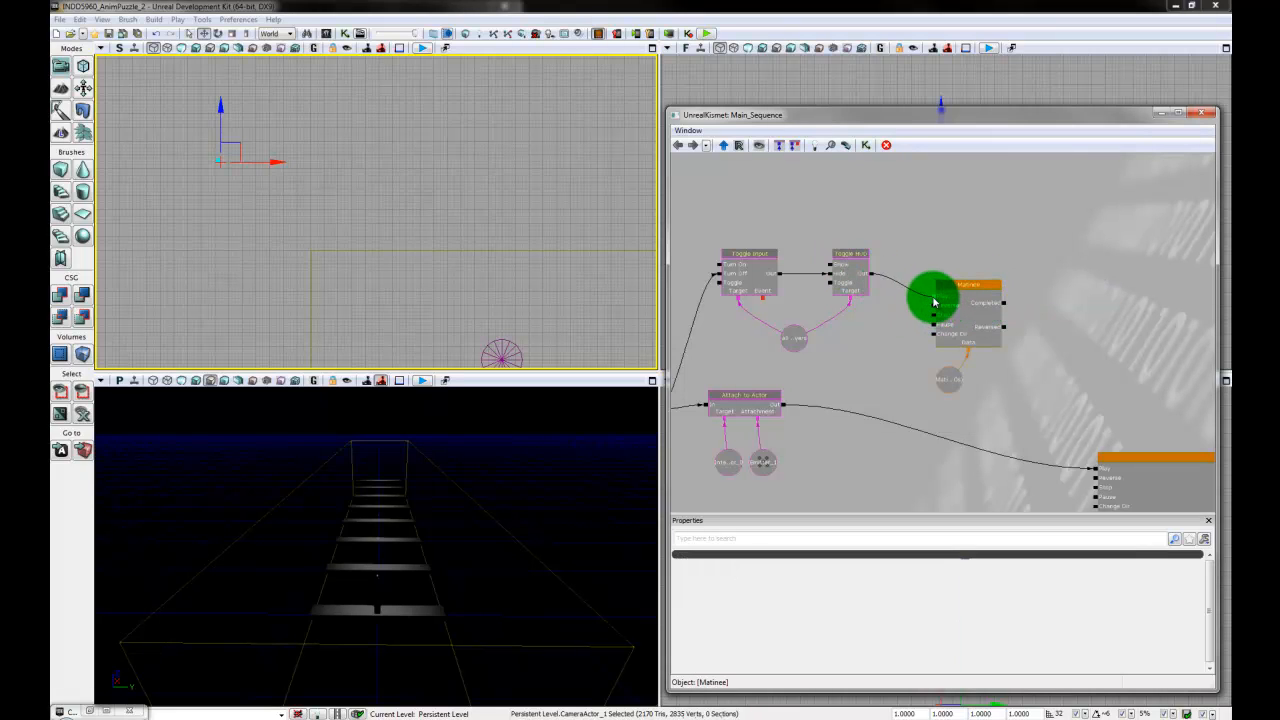
click(980, 323)
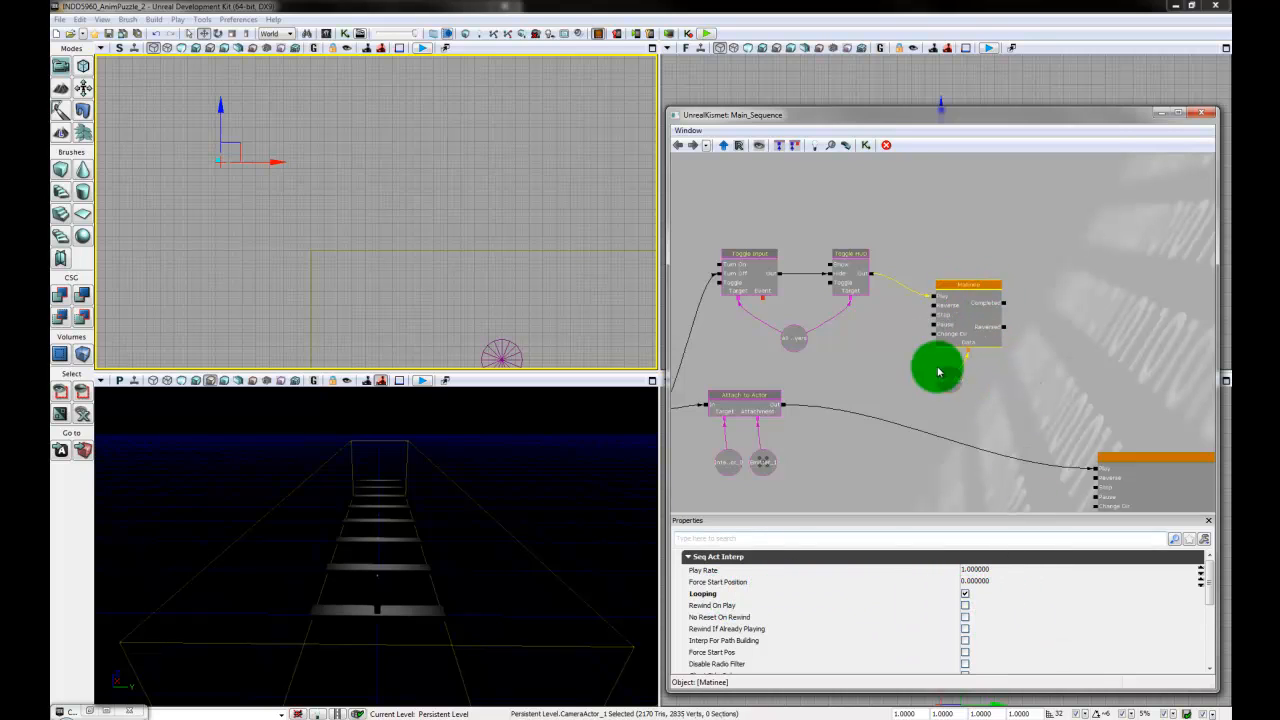
- Open the new Matinee and add a camera group named GameCam for the selected camera actor
click(968, 326)
double_click(968, 326)
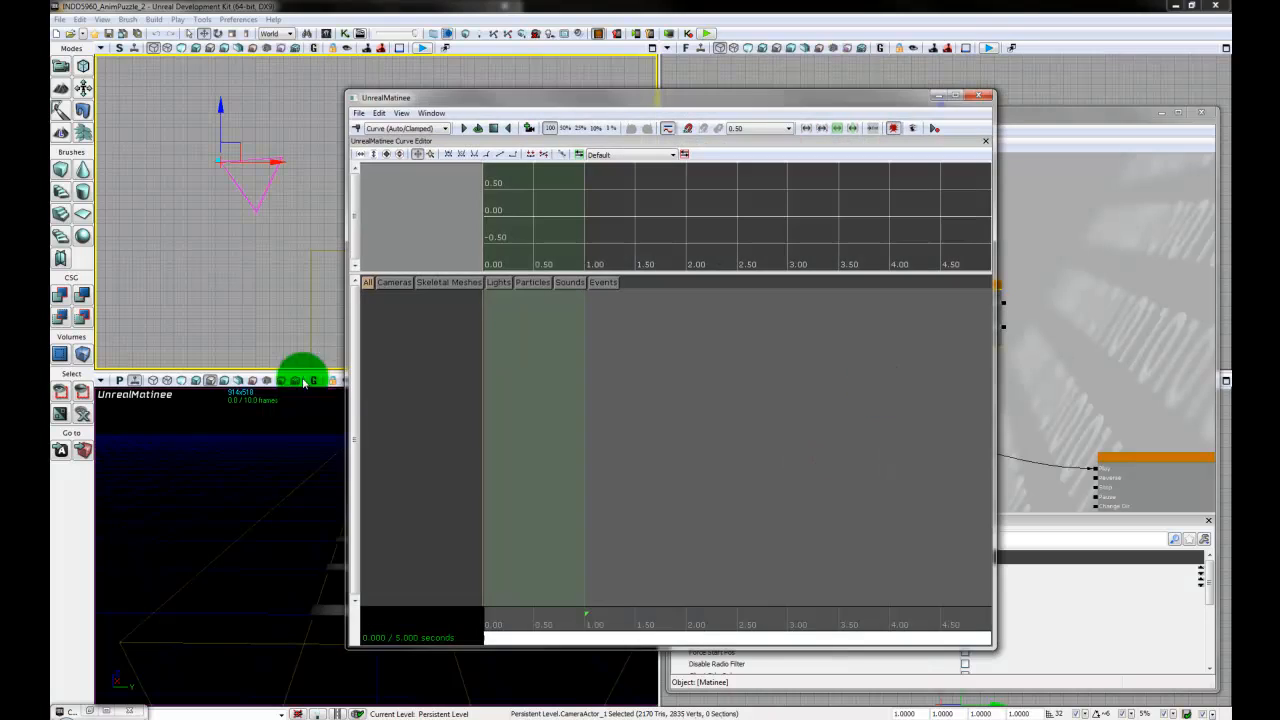
right_click(440, 377)
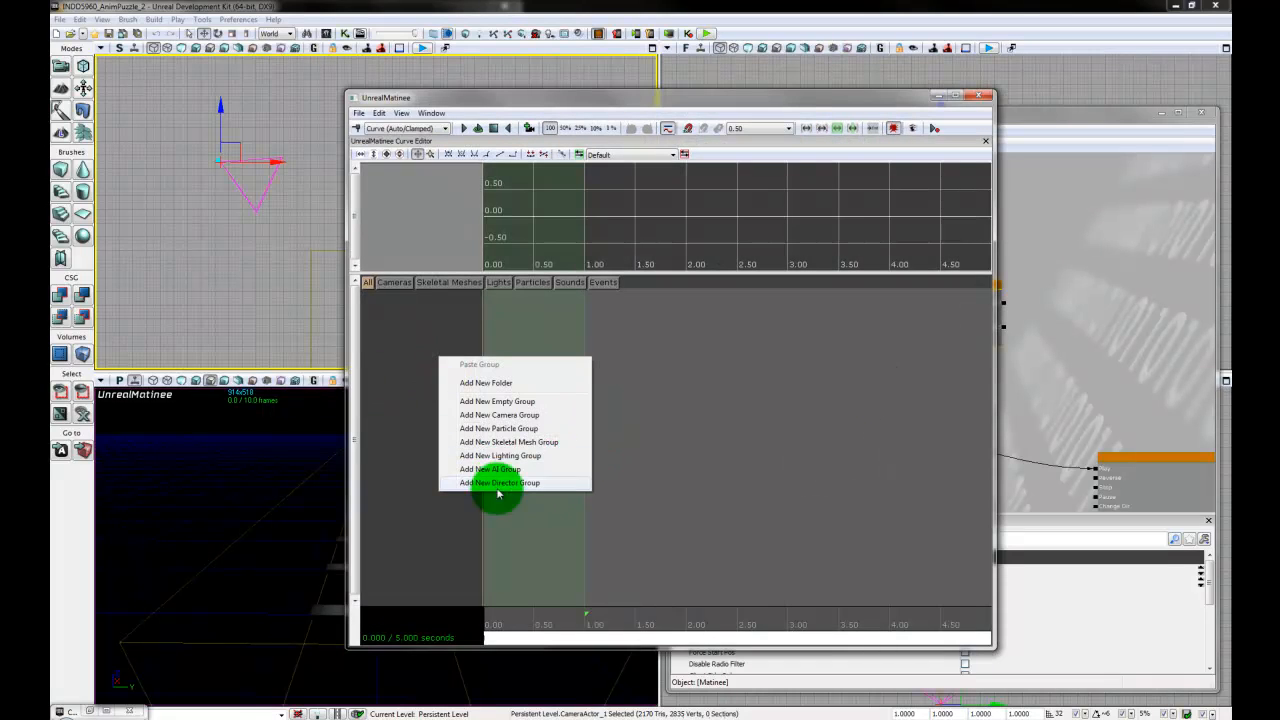
click(521, 414)
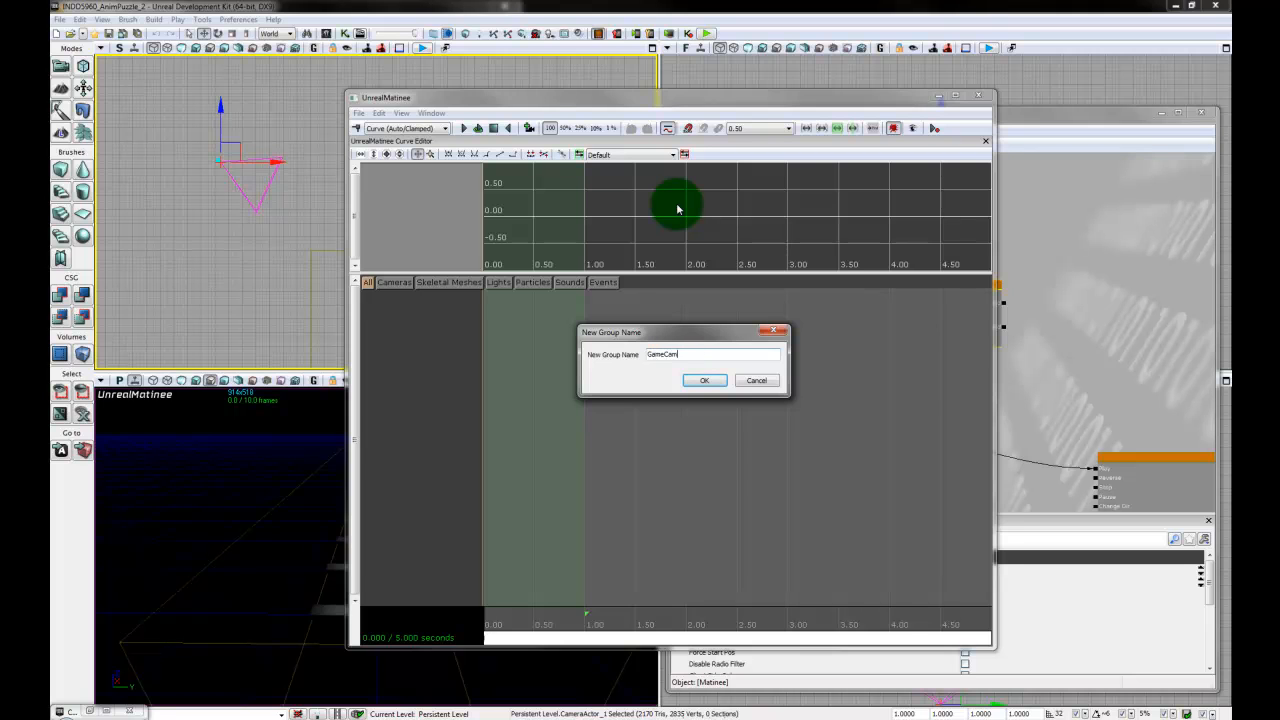
text(GameCam)
key(Return)
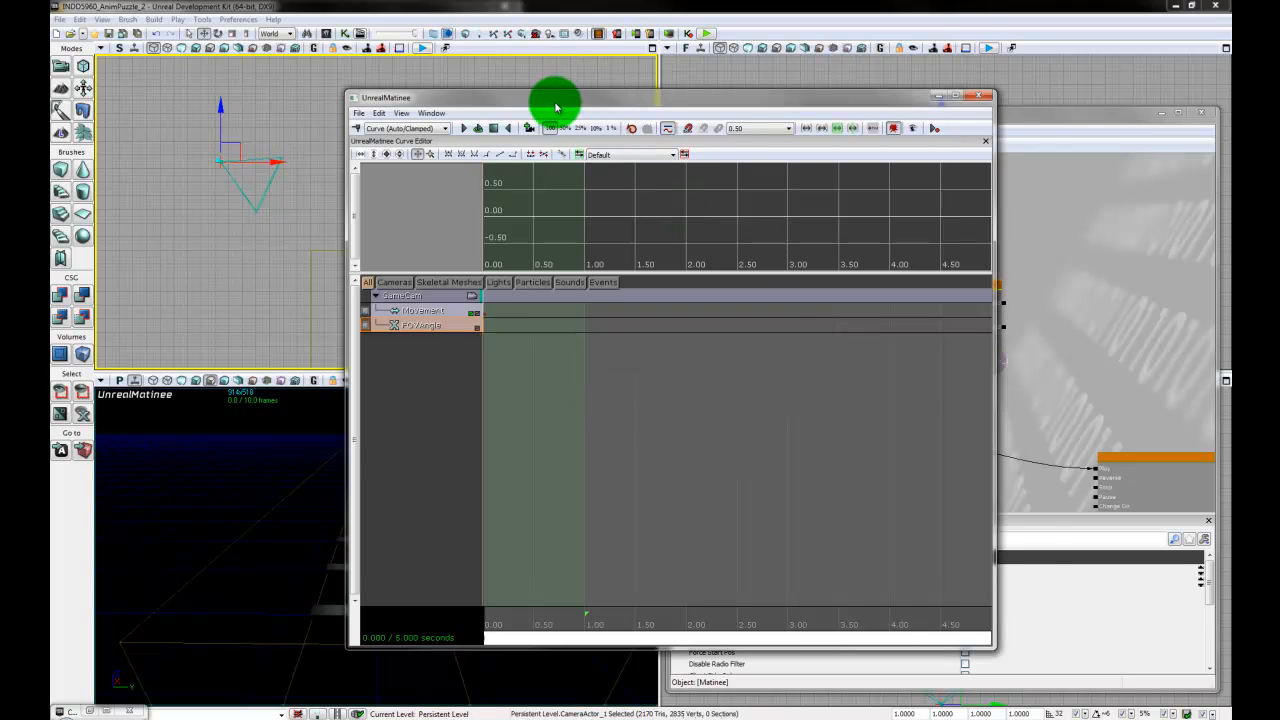
- Set the selected camera actor's FOVAngle to 50 in its properties
drag(556, 107, 850, 87)
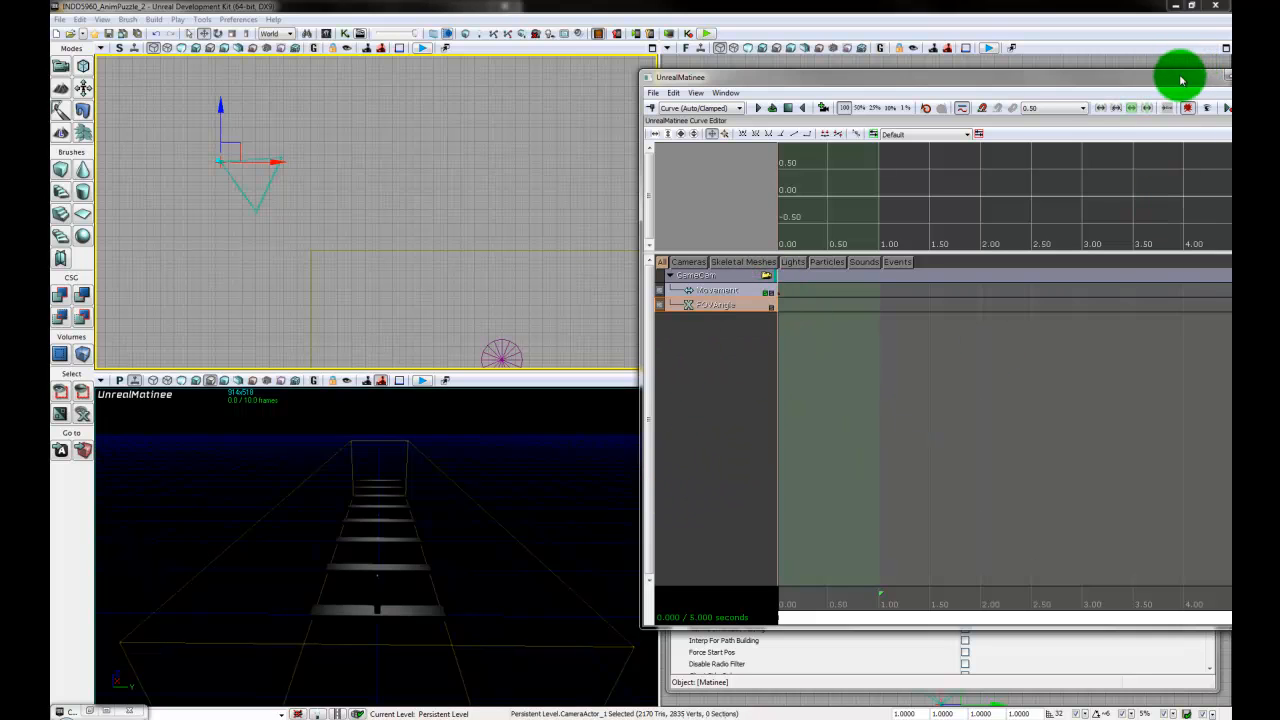
mouse_move(1181, 80)
mouse_down()
mouse_move(794, 80)
mouse_move(1178, 73)
mouse_up()
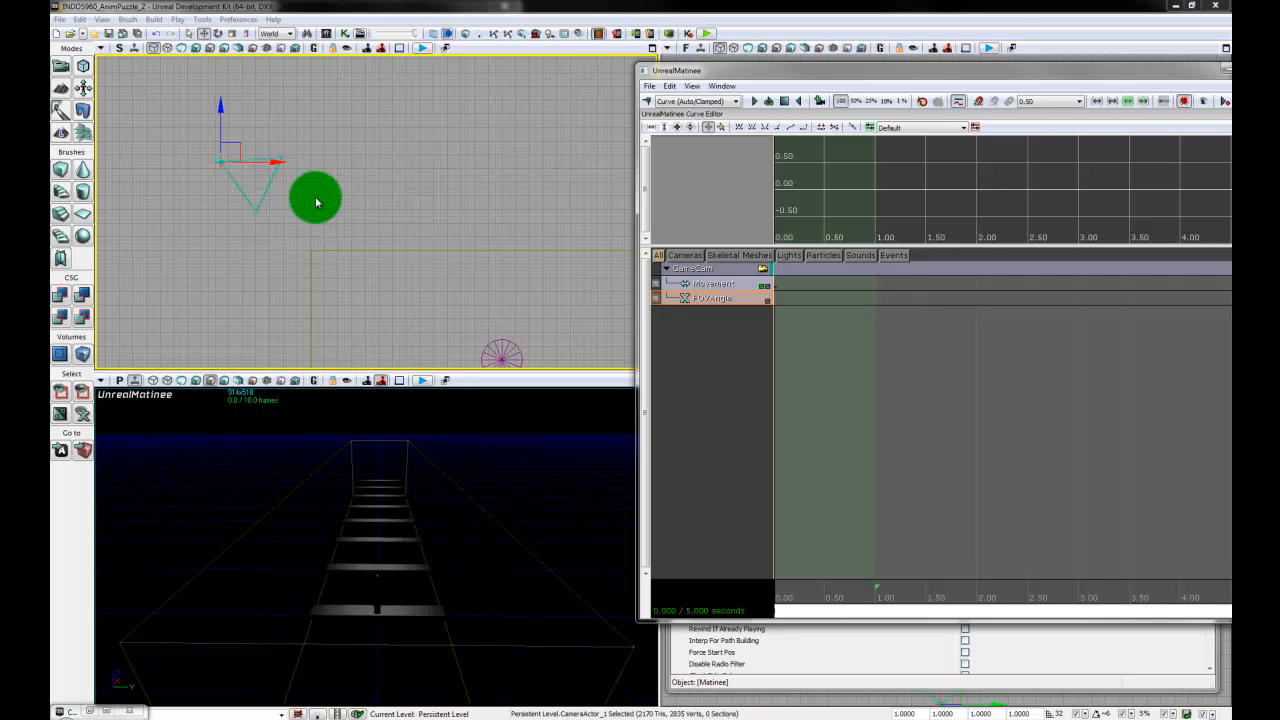
drag(306, 202, 368, 255)
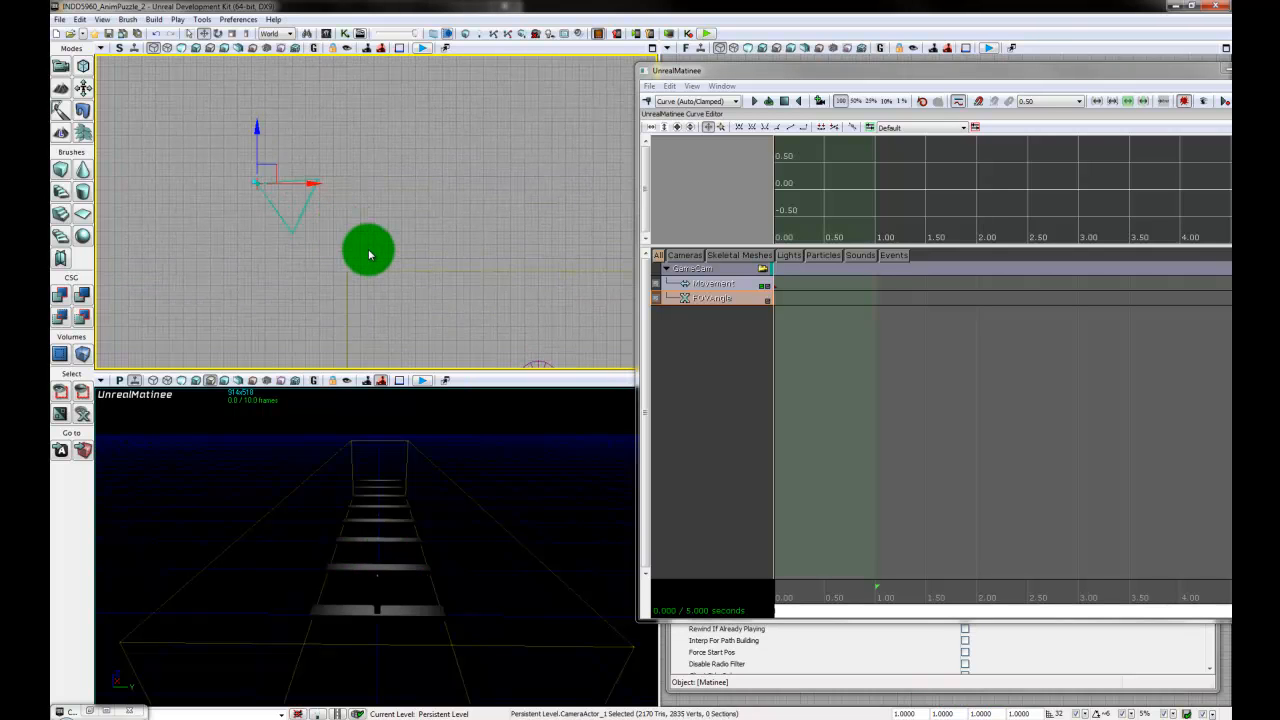
key(F4)
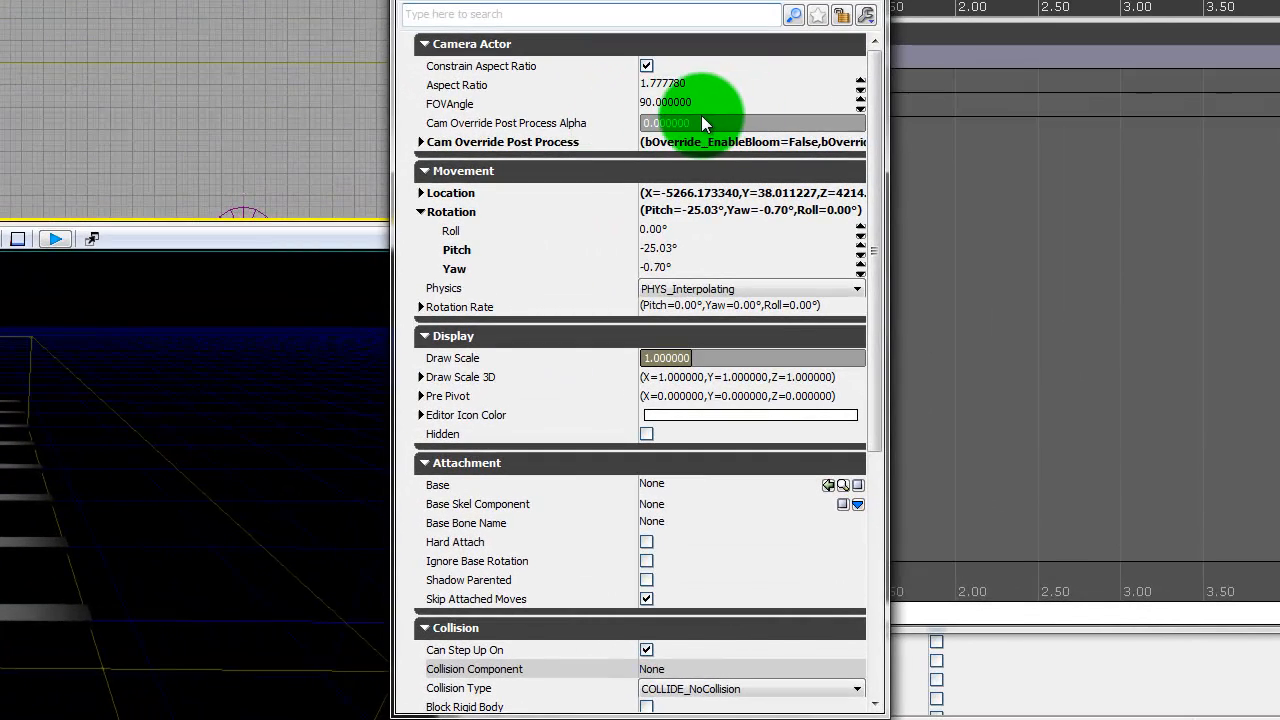
click(730, 97)
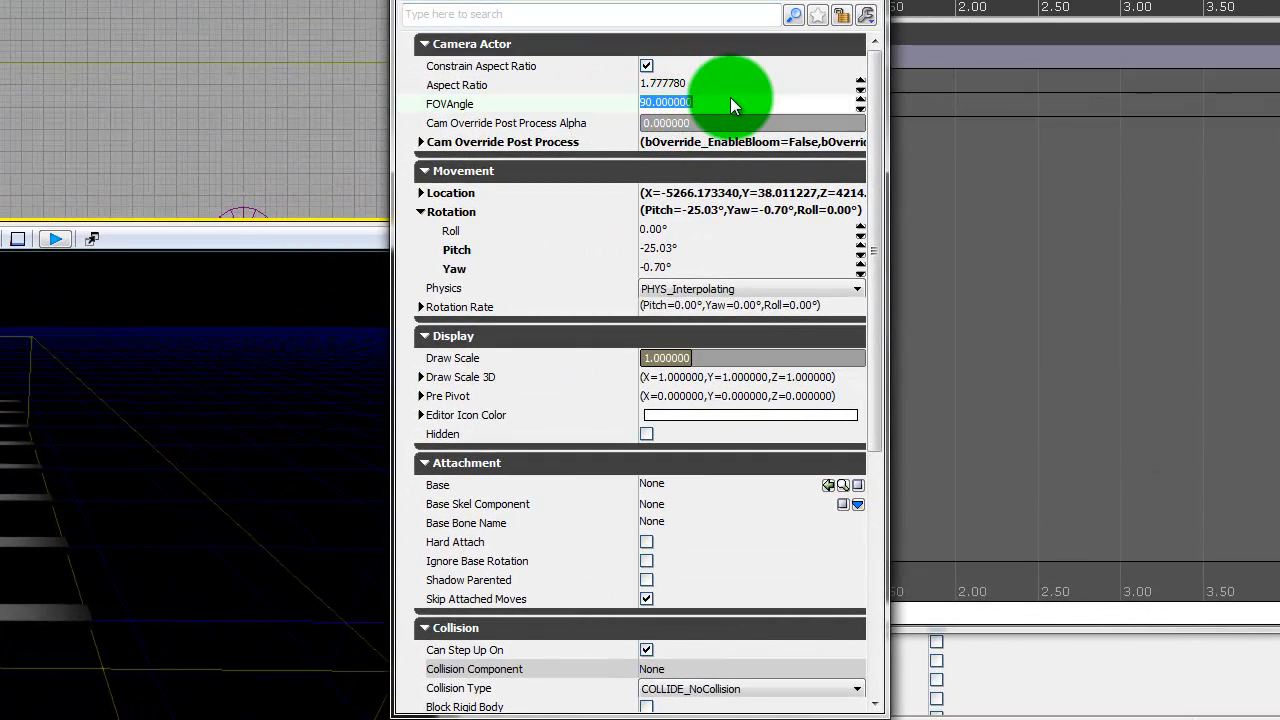
text(50)
key(Return)
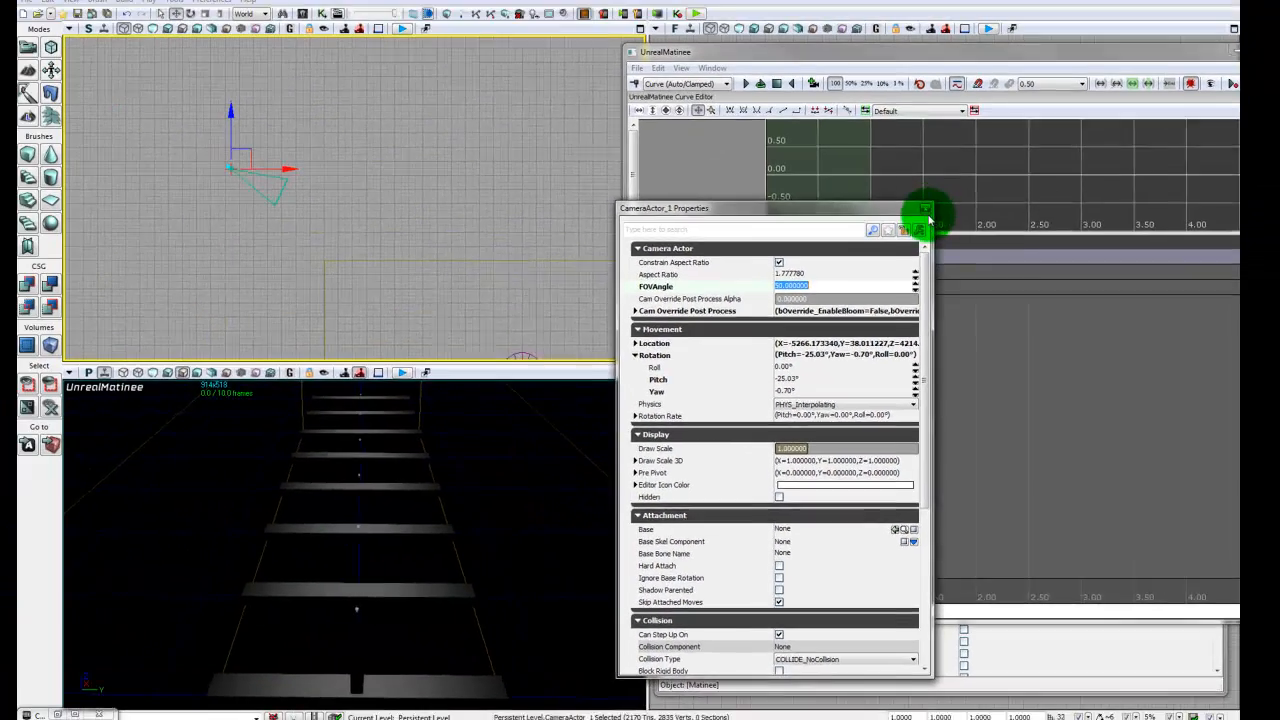
click(927, 218)
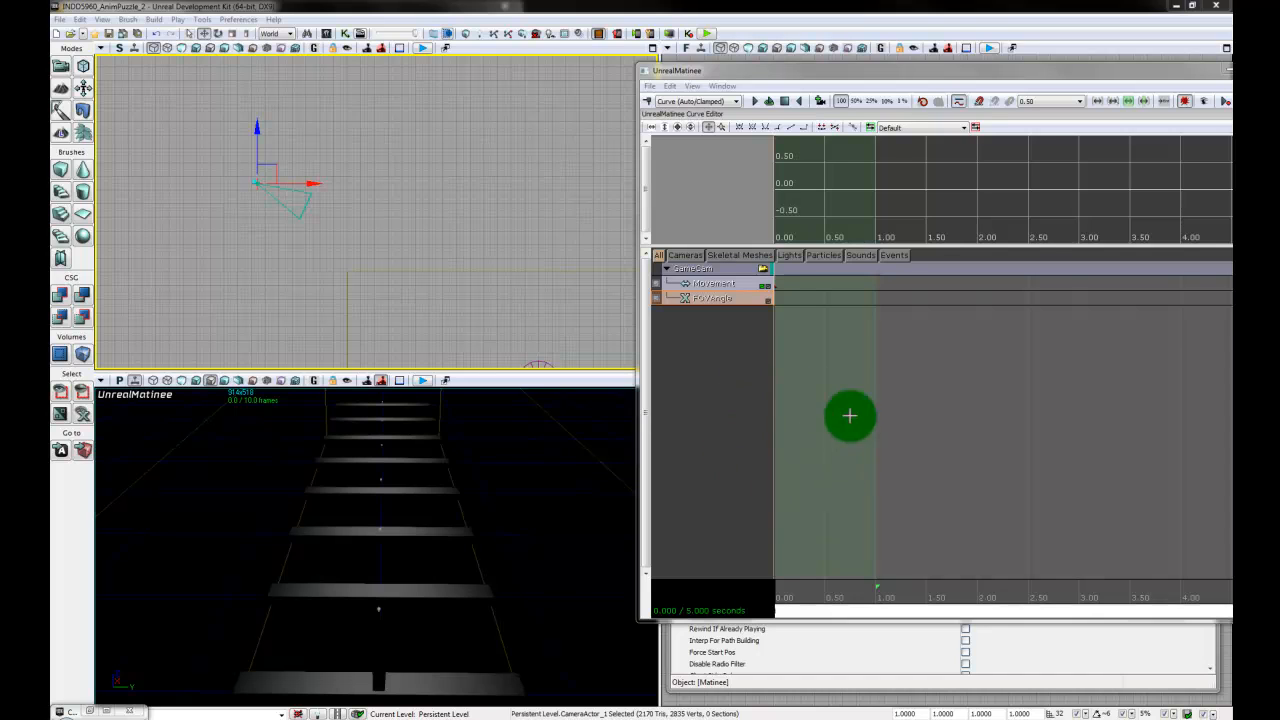
- Add a new director group to the Matinee
click(758, 459)
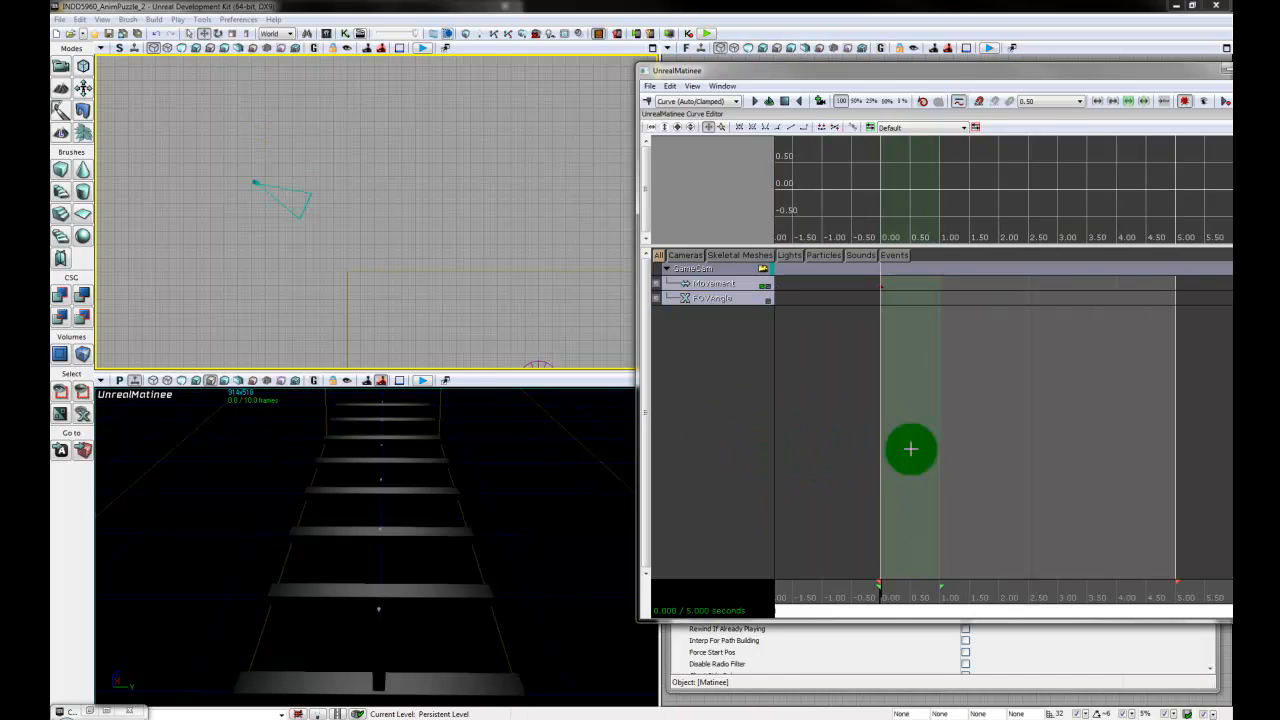
drag(1007, 74, 936, 77)
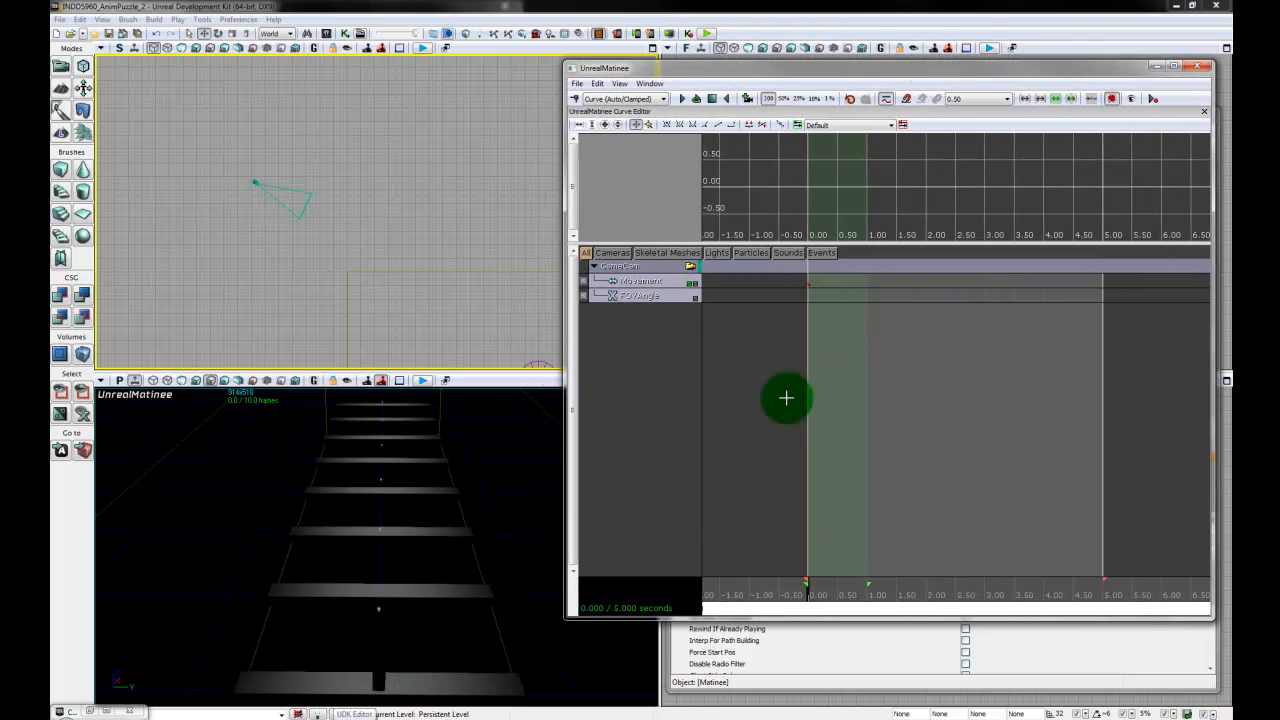
right_click(631, 371)
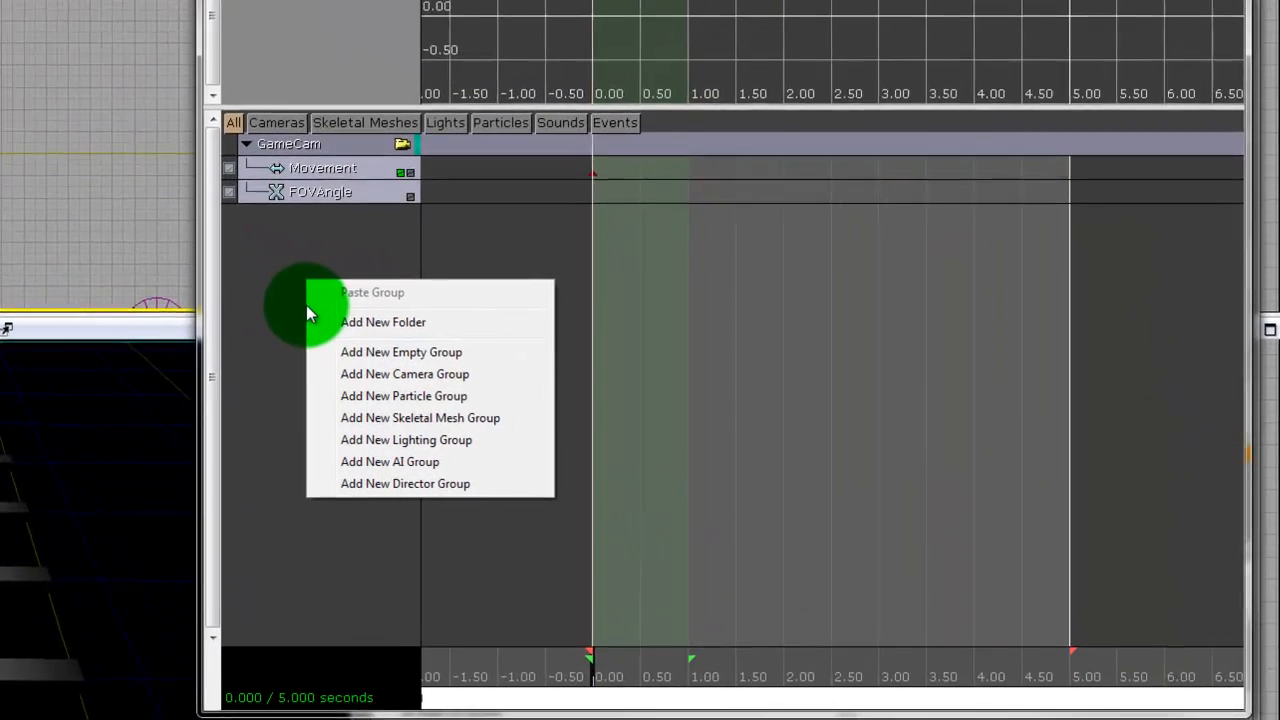
click(407, 483)
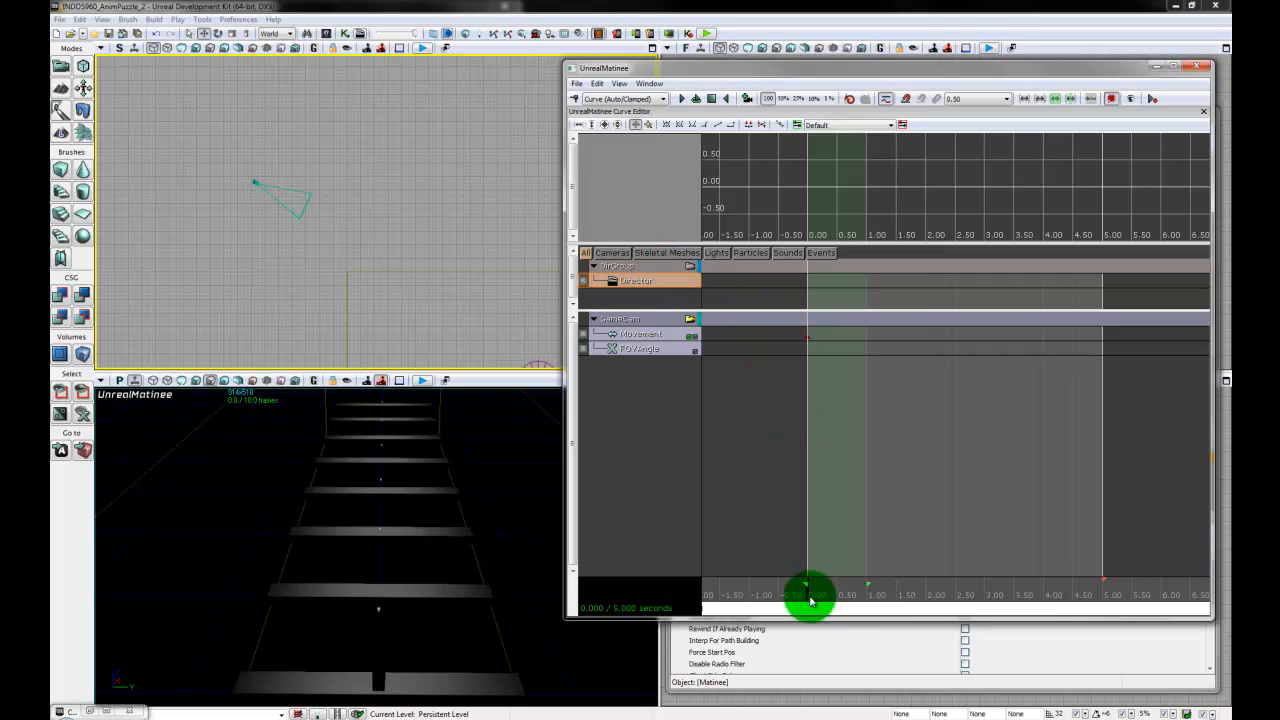
- Add a key at 0 seconds on the Director track that cuts to the GameCam group
drag(808, 597, 760, 603)
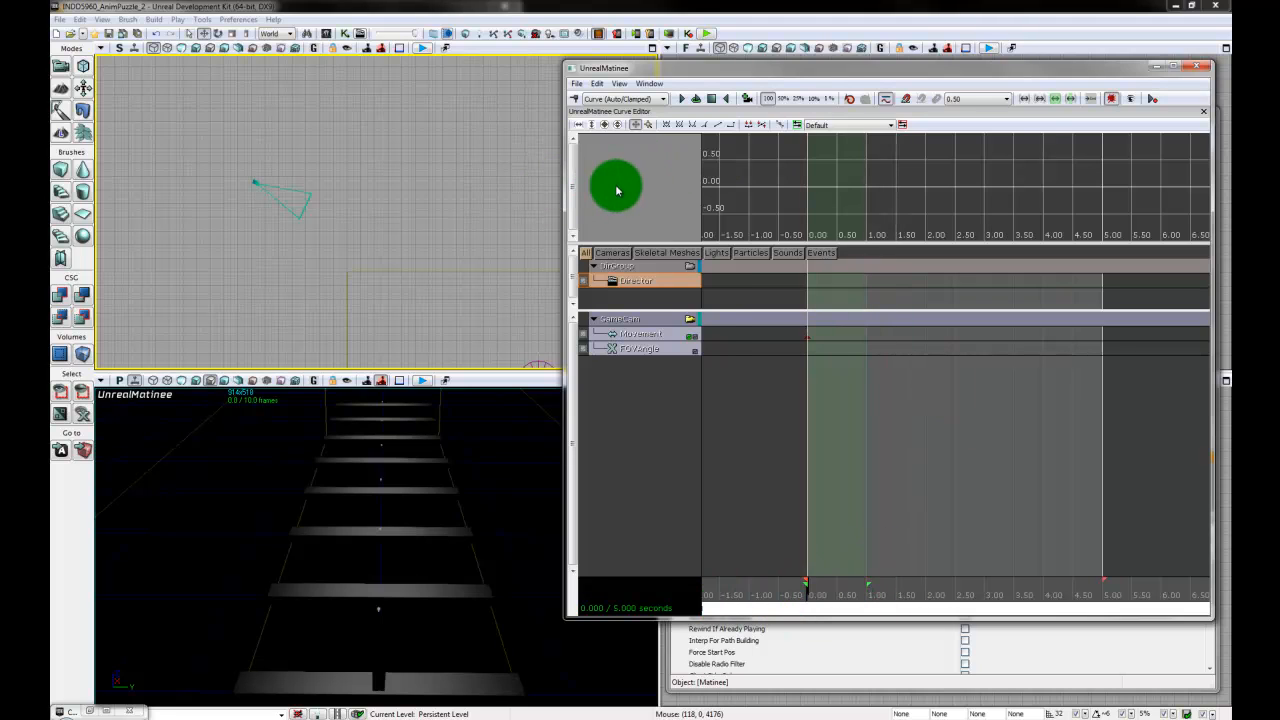
click(577, 102)
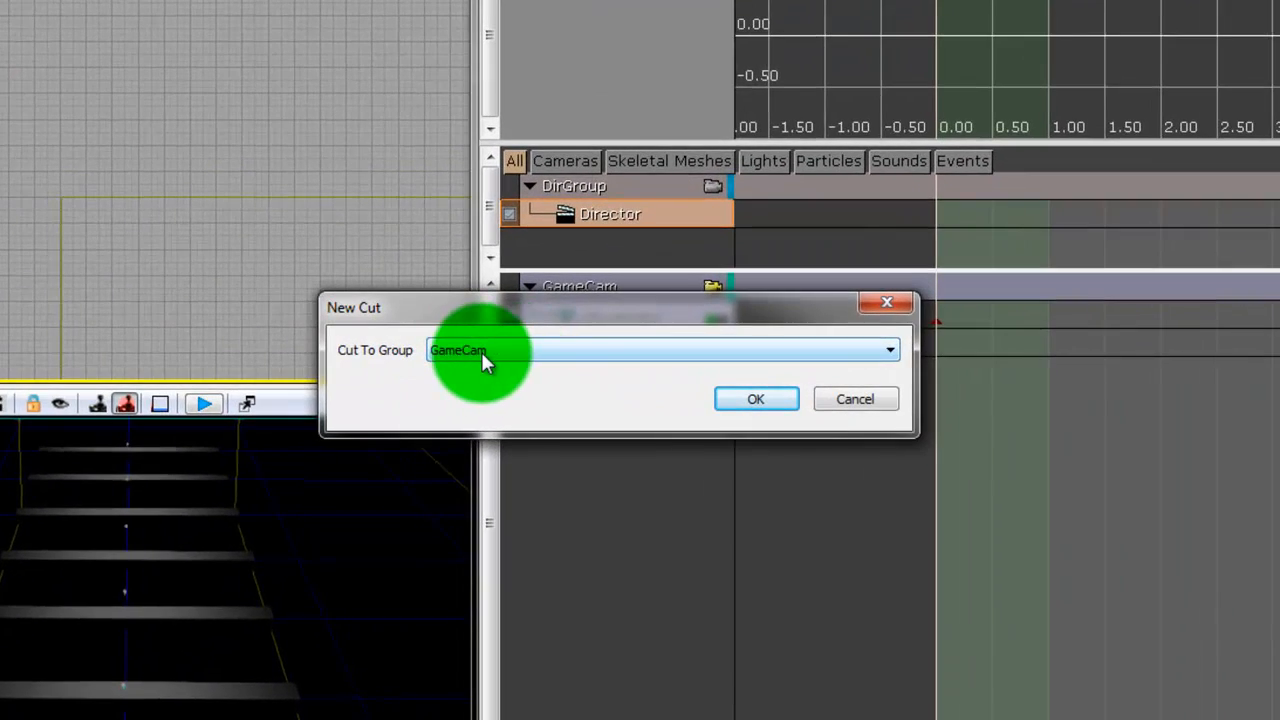
click(572, 352)
click(488, 366)
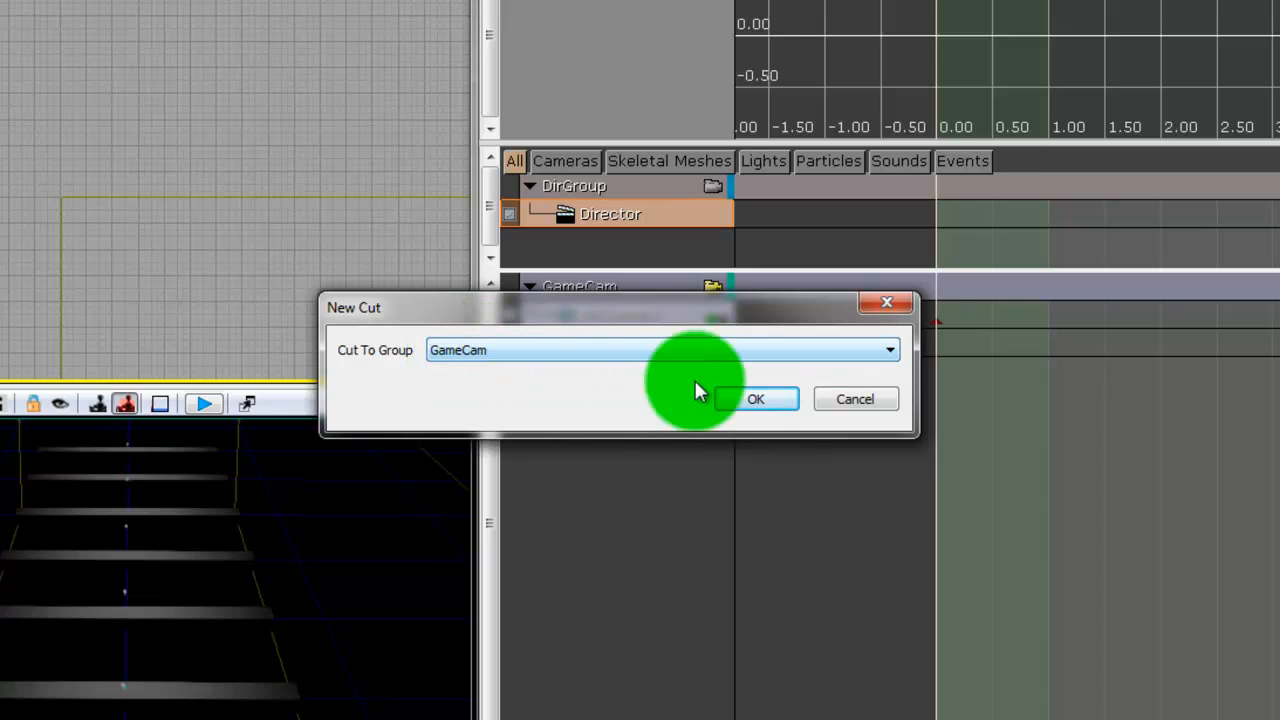
click(756, 400)
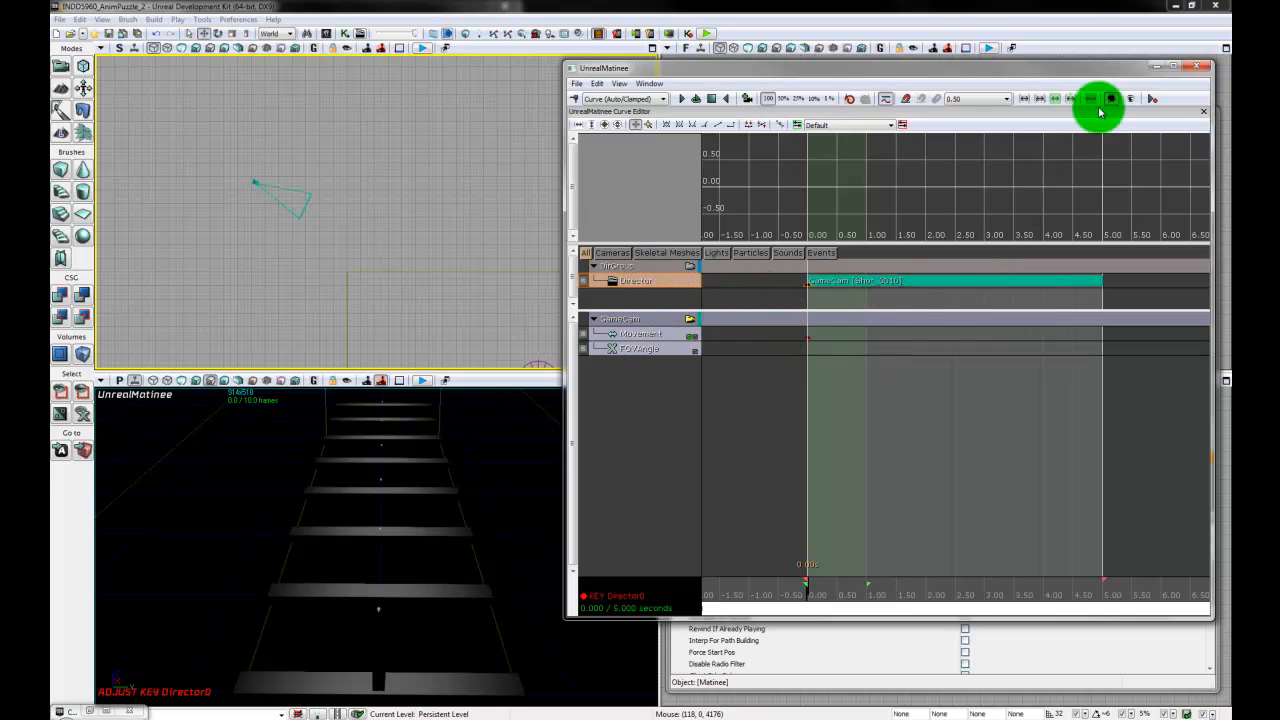
- Close the Matinee and move its Kismet node up in line with the Toggle HUD node
click(1201, 68)
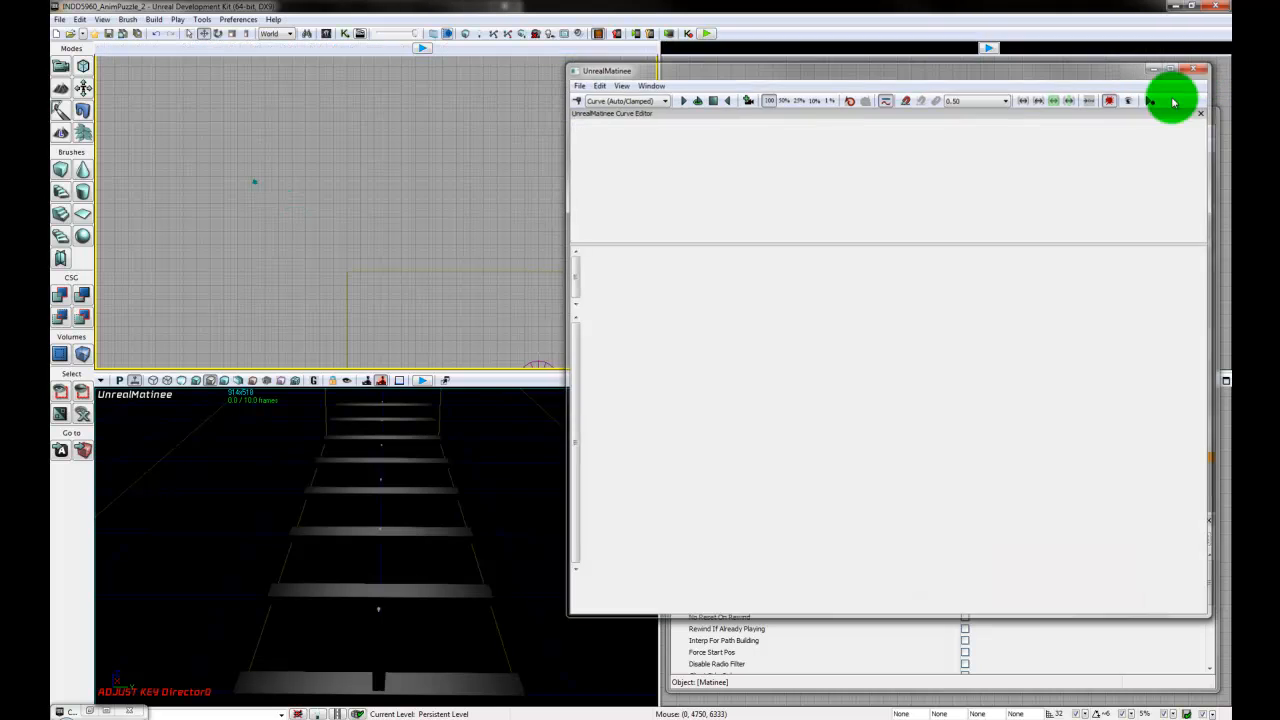
drag(824, 360, 828, 333)
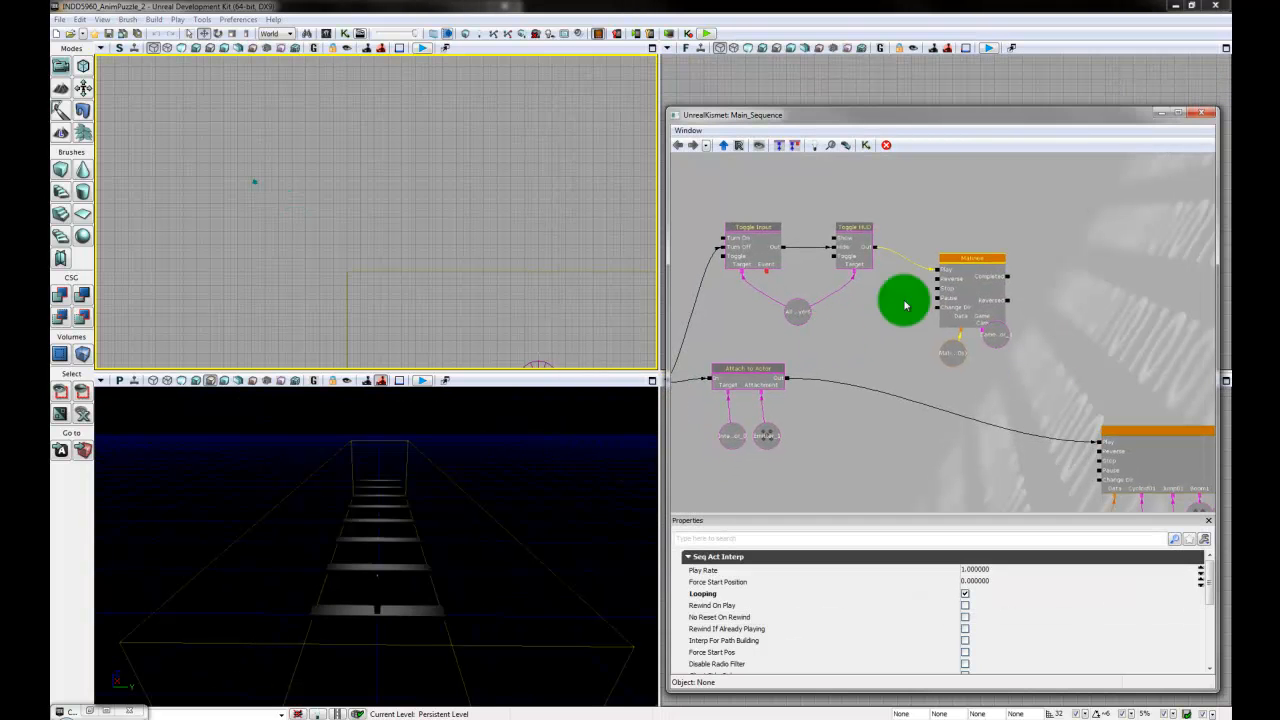
click(987, 283)
drag(992, 281, 983, 249)
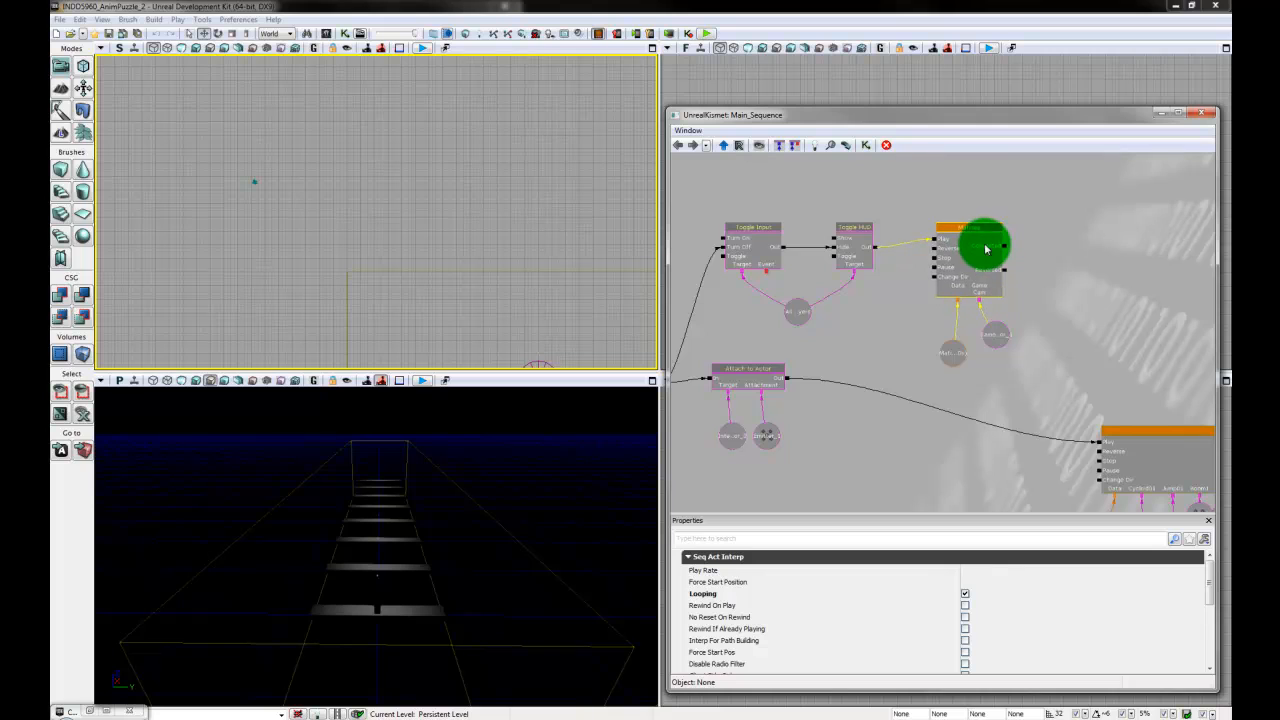
click(865, 314)
drag(867, 348, 892, 351)
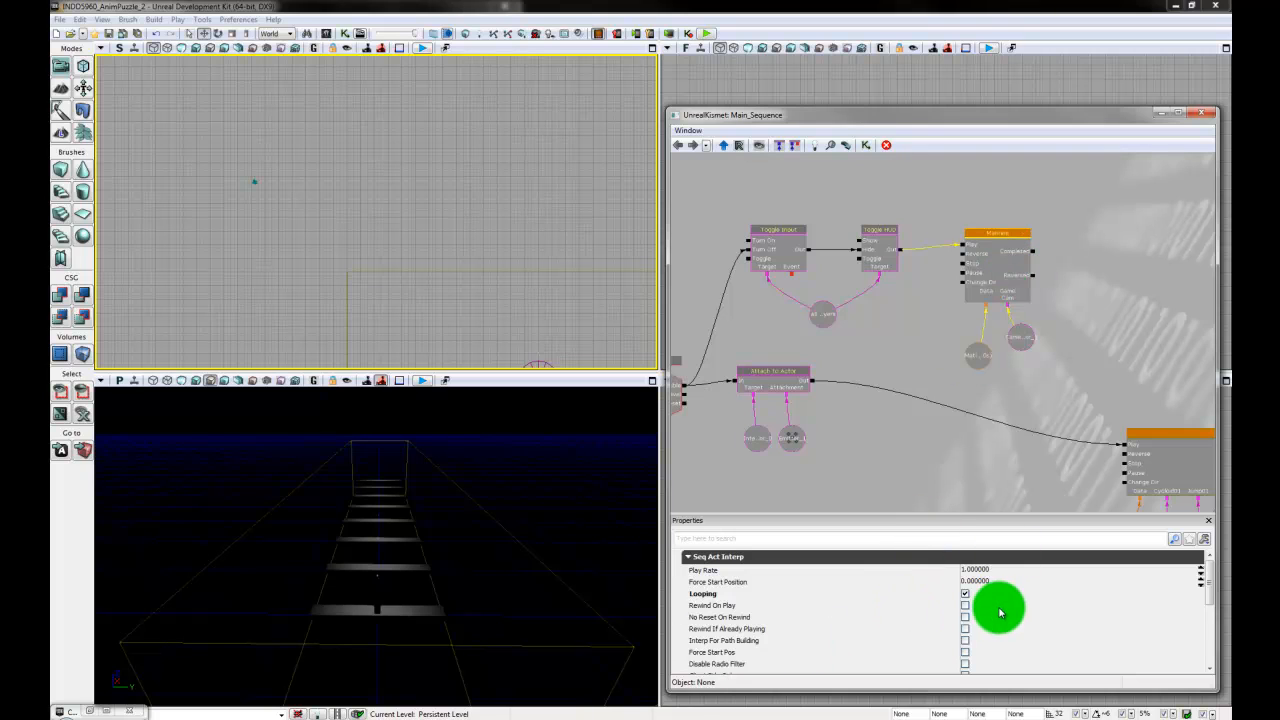
- Close Kismet, run the level in the mobile previewer to check the game camera, and close the preview
click(1200, 116)
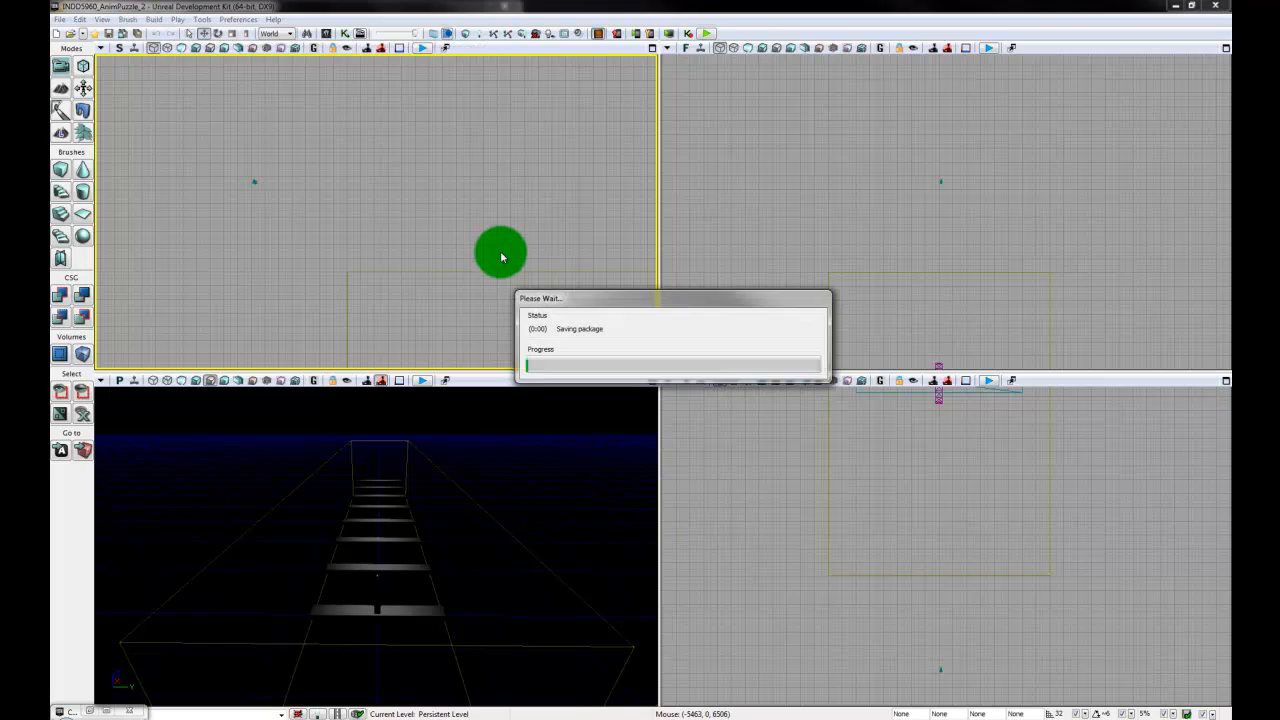
click(634, 33)
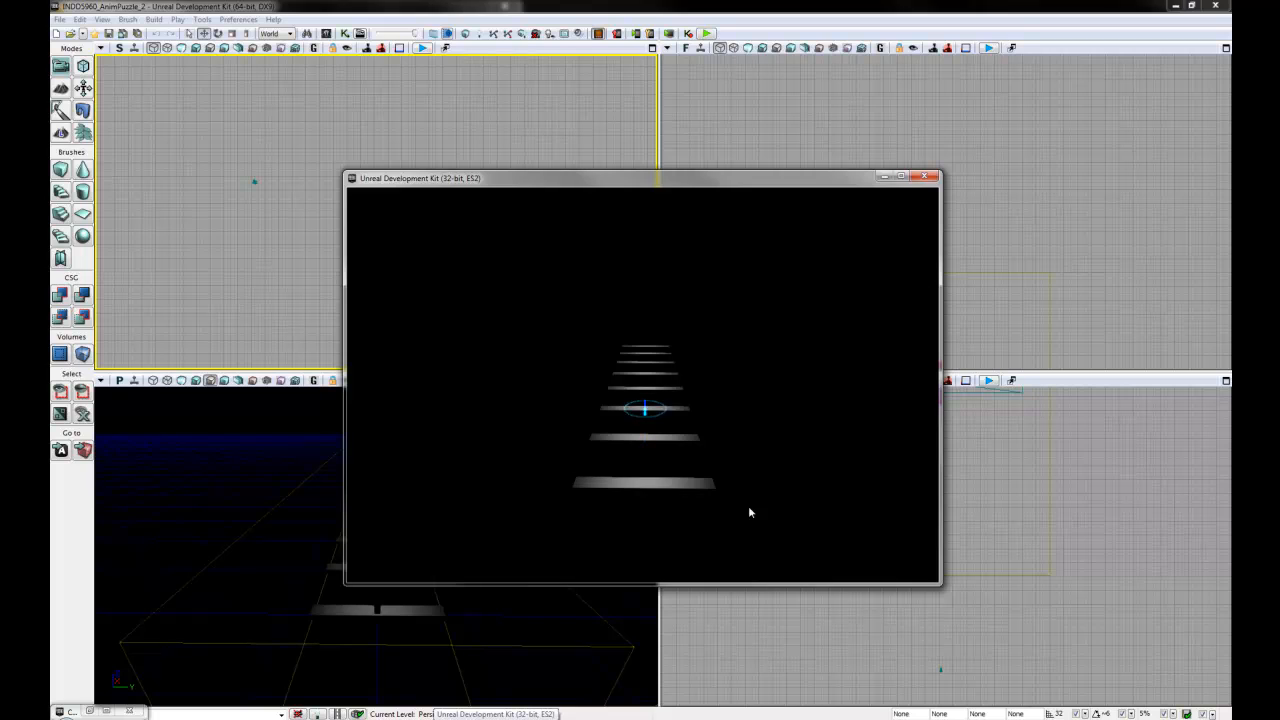
drag(645, 518, 679, 418)
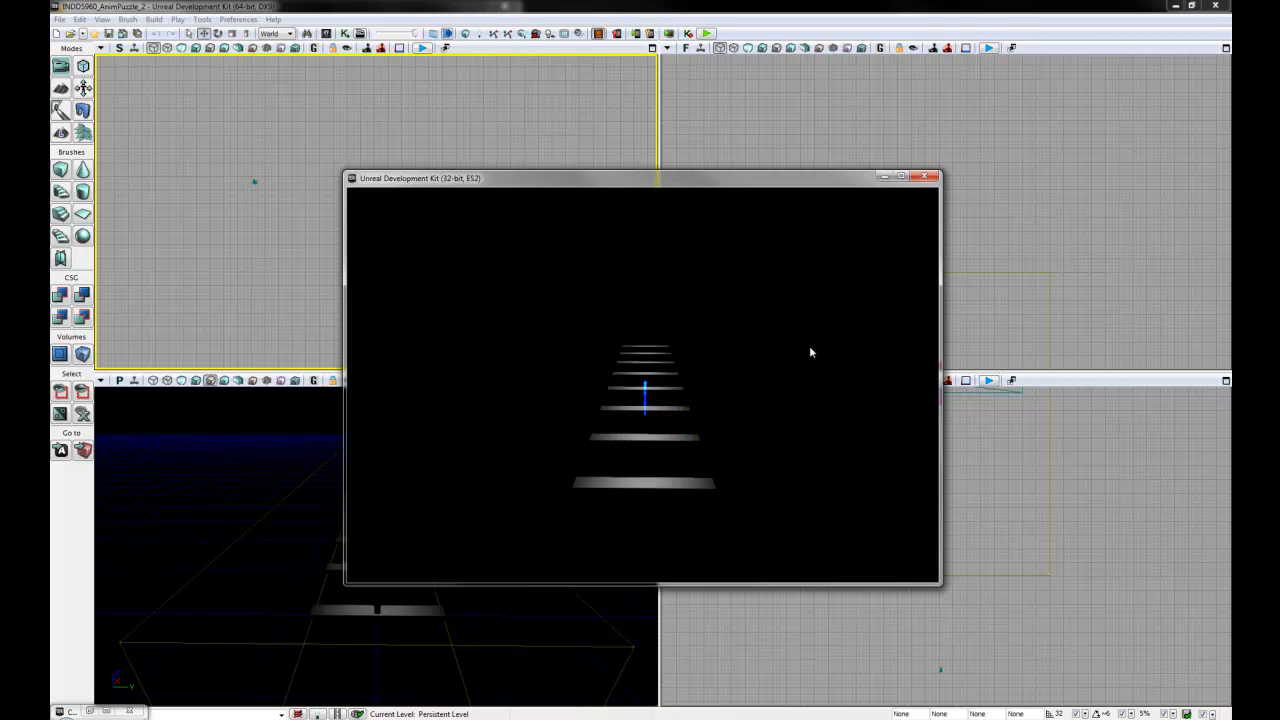
click(930, 178)
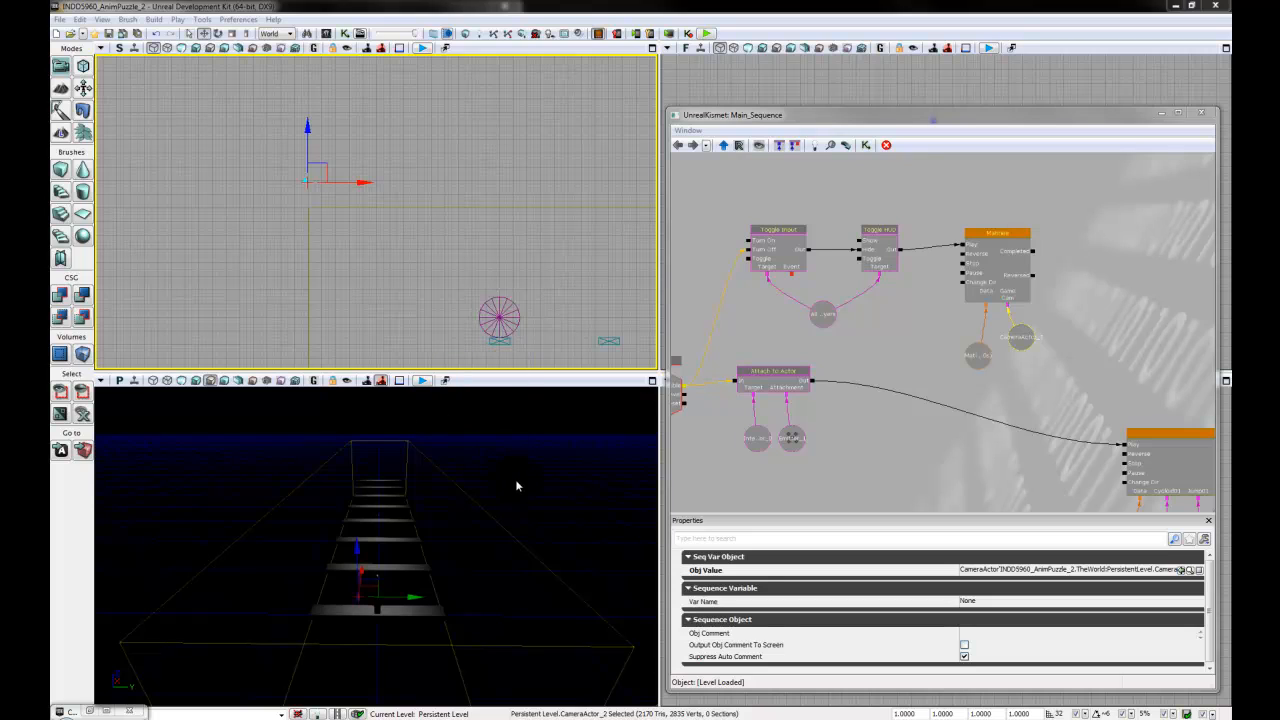
- With the GameCam Matinee open, reframe the perspective view closer to the planks and add a new camera actor at that view
middle_drag(518, 494, 333, 712)
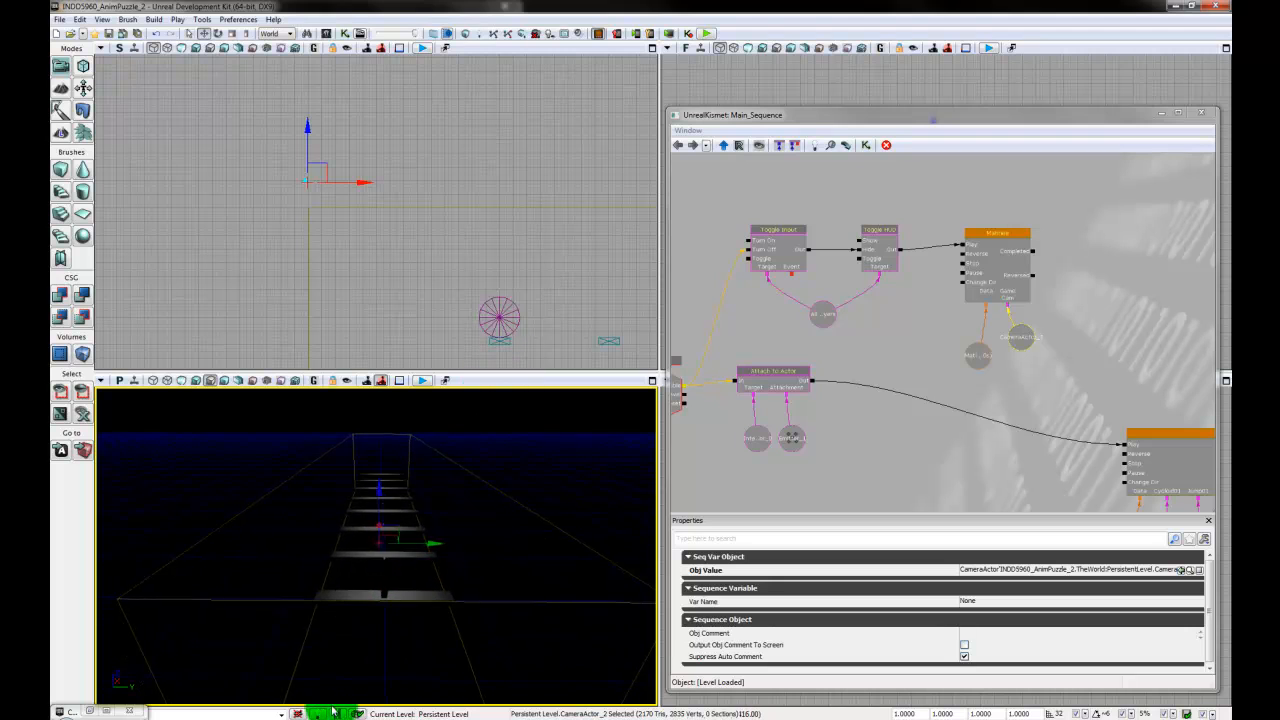
drag(333, 712, 146, 470)
drag(530, 520, 527, 516)
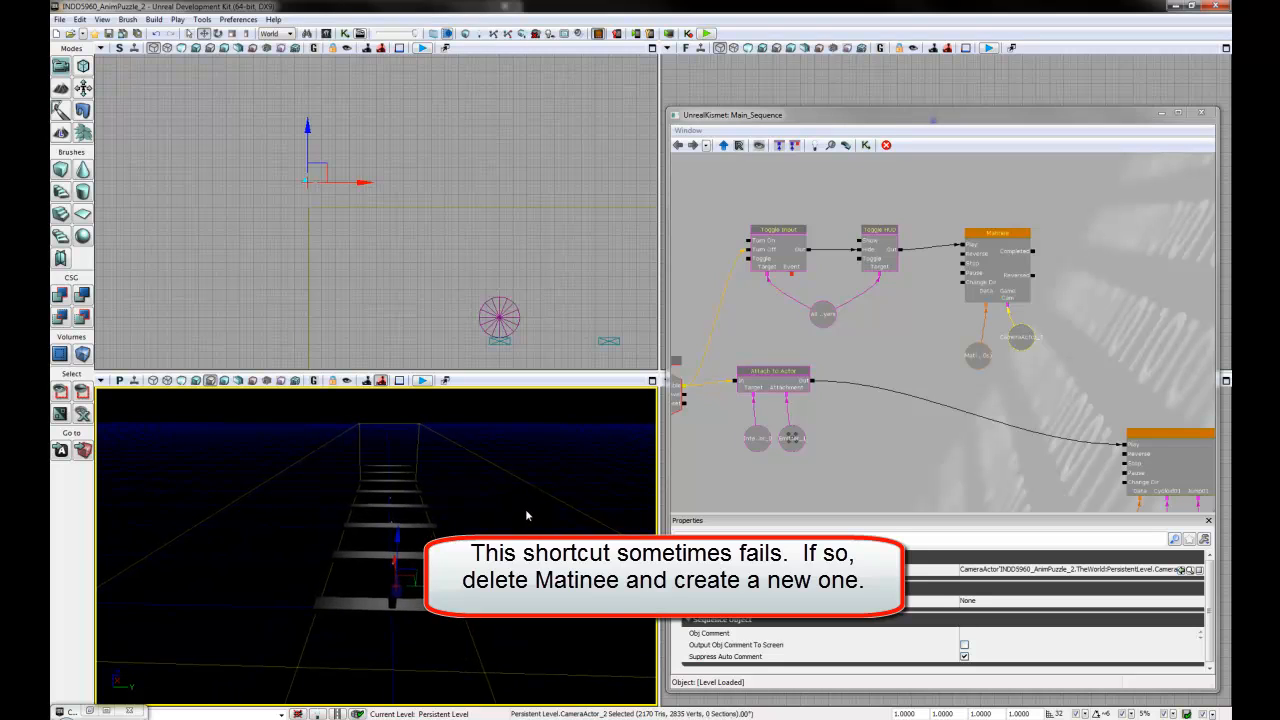
click(1020, 241)
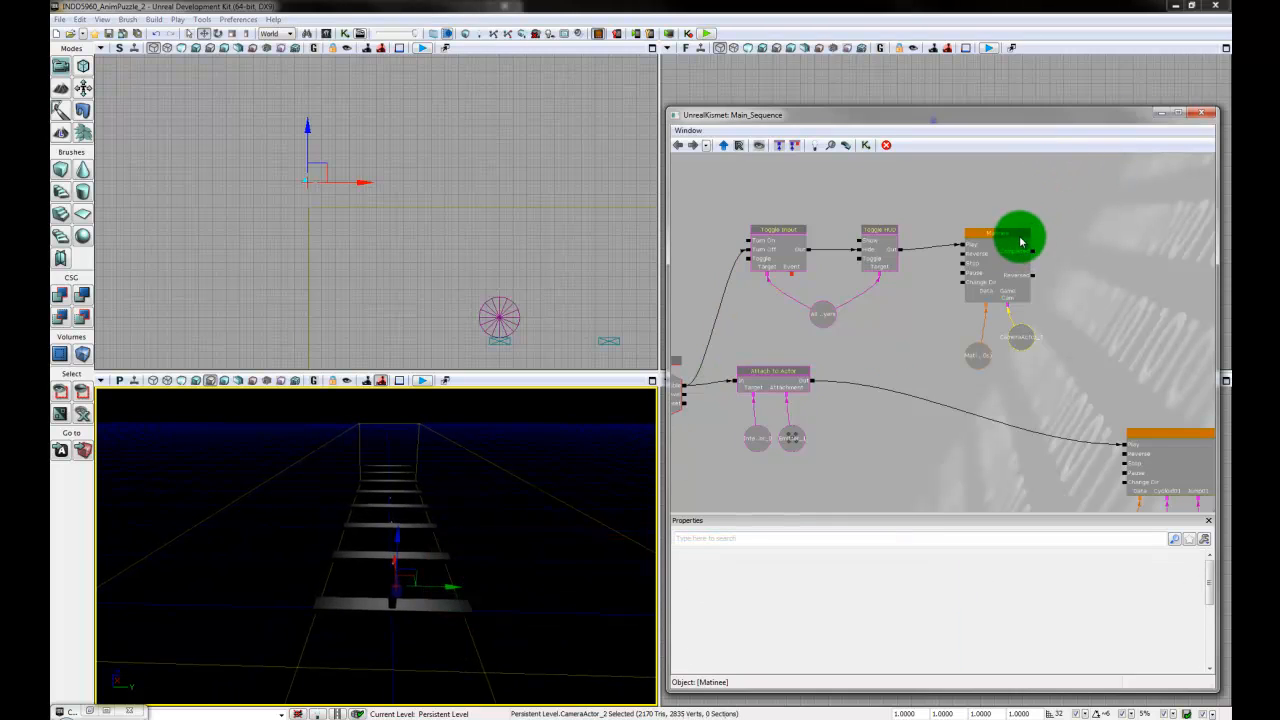
double_click(1020, 241)
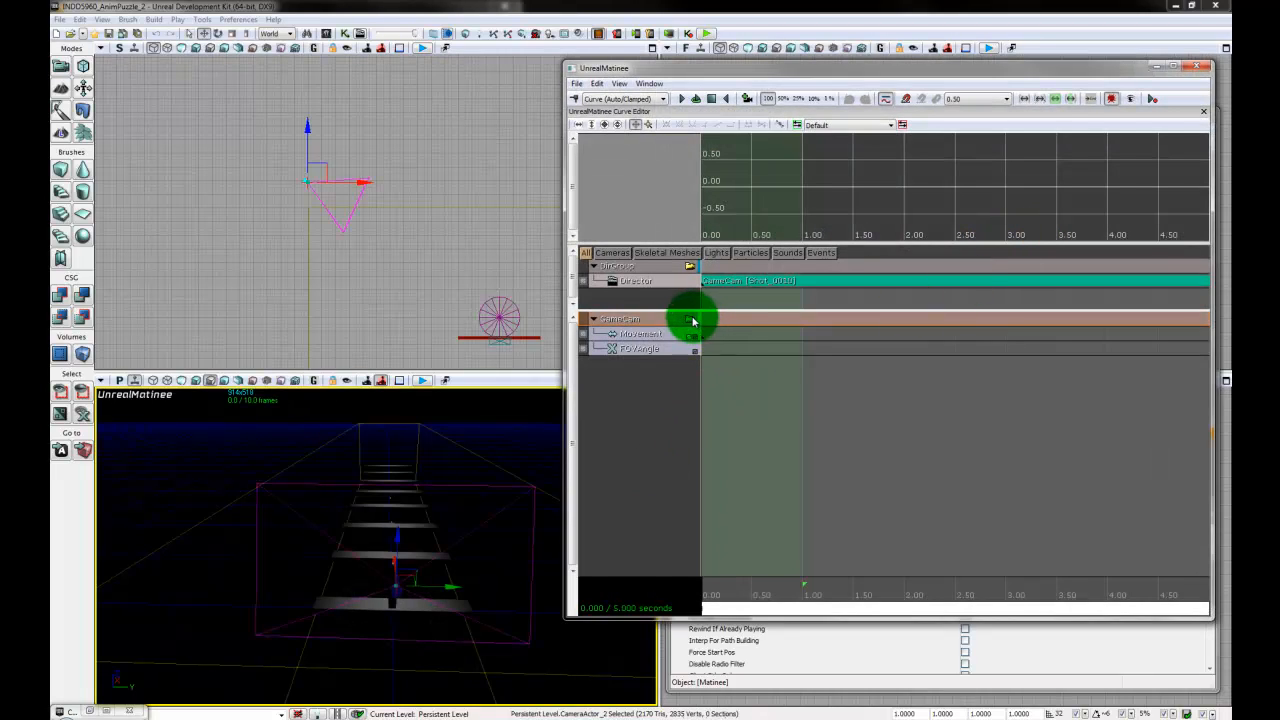
right_drag(458, 641, 464, 392)
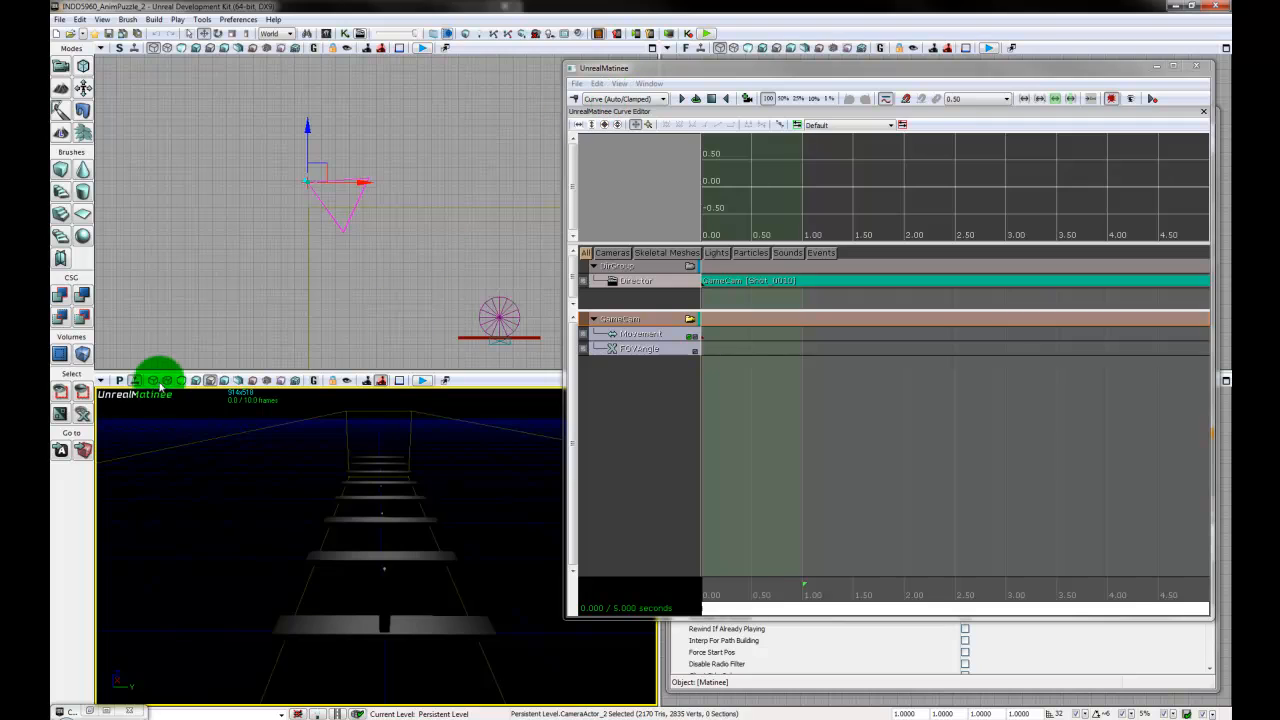
click(100, 381)
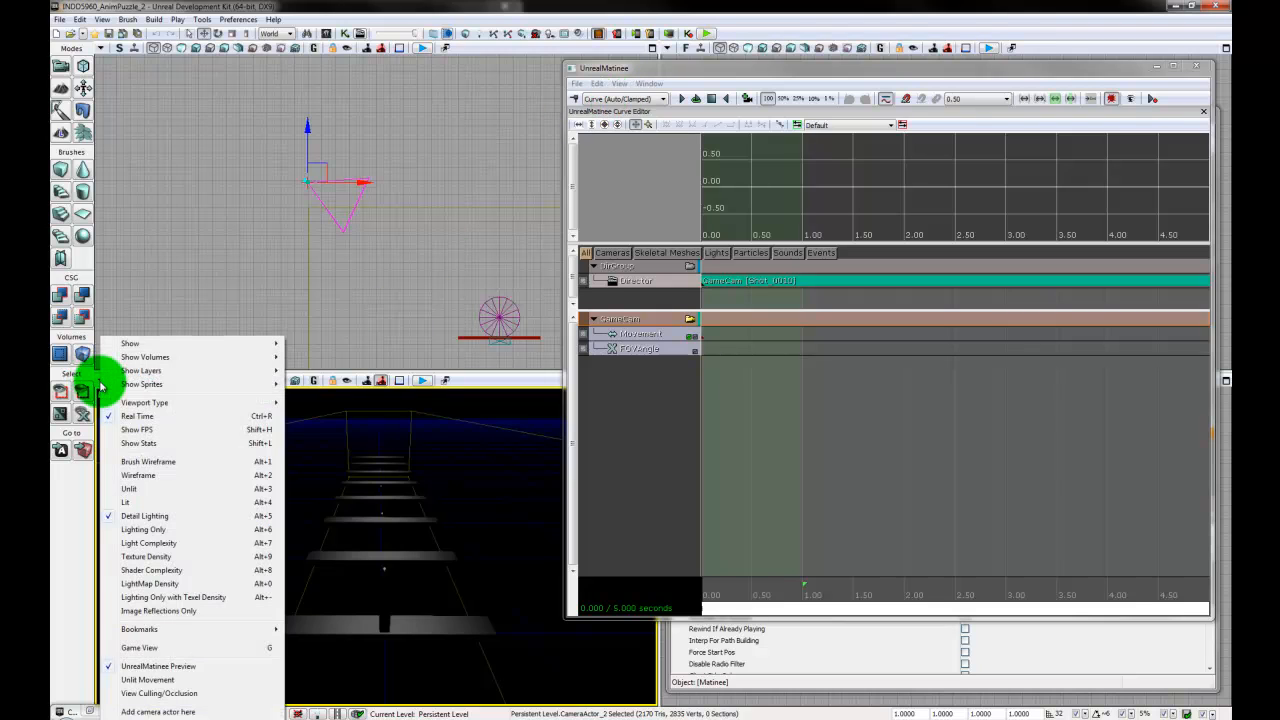
click(161, 713)
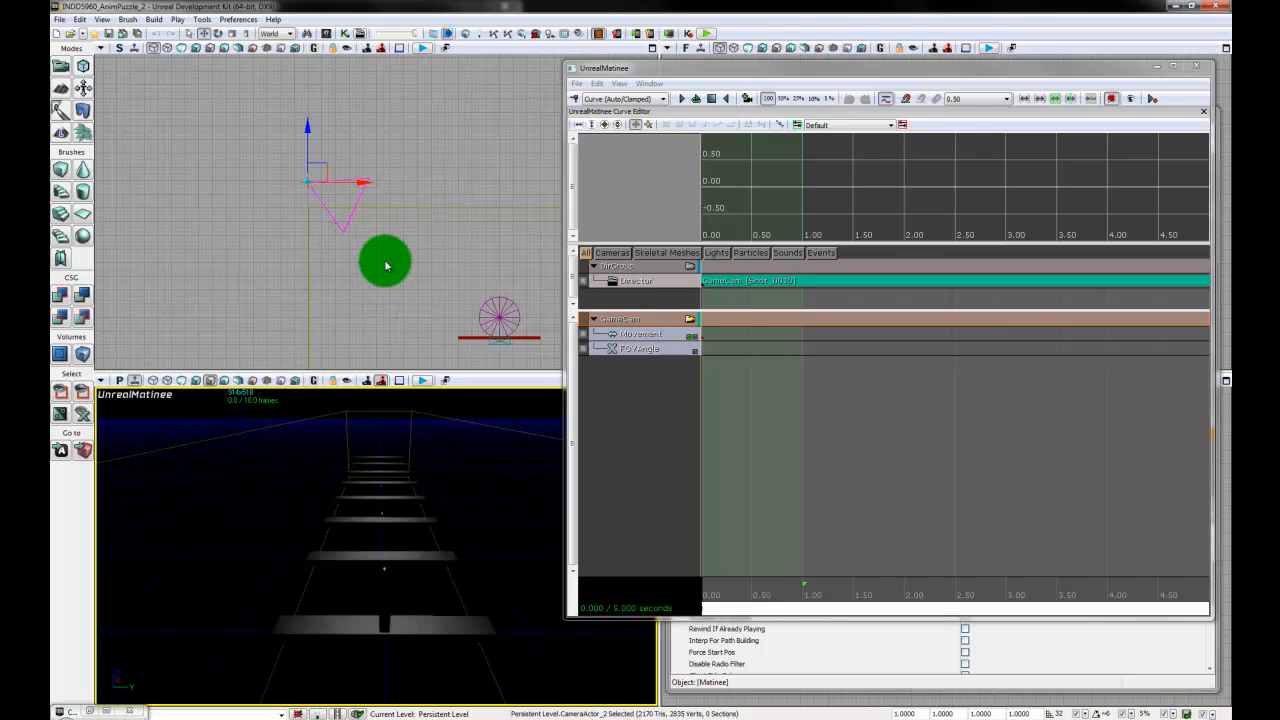
- Close the Matinee and delete the old camera actor from the level, accepting the removal of its Kismet reference
drag(383, 266, 315, 281)
scroll(321, 291, up, 7)
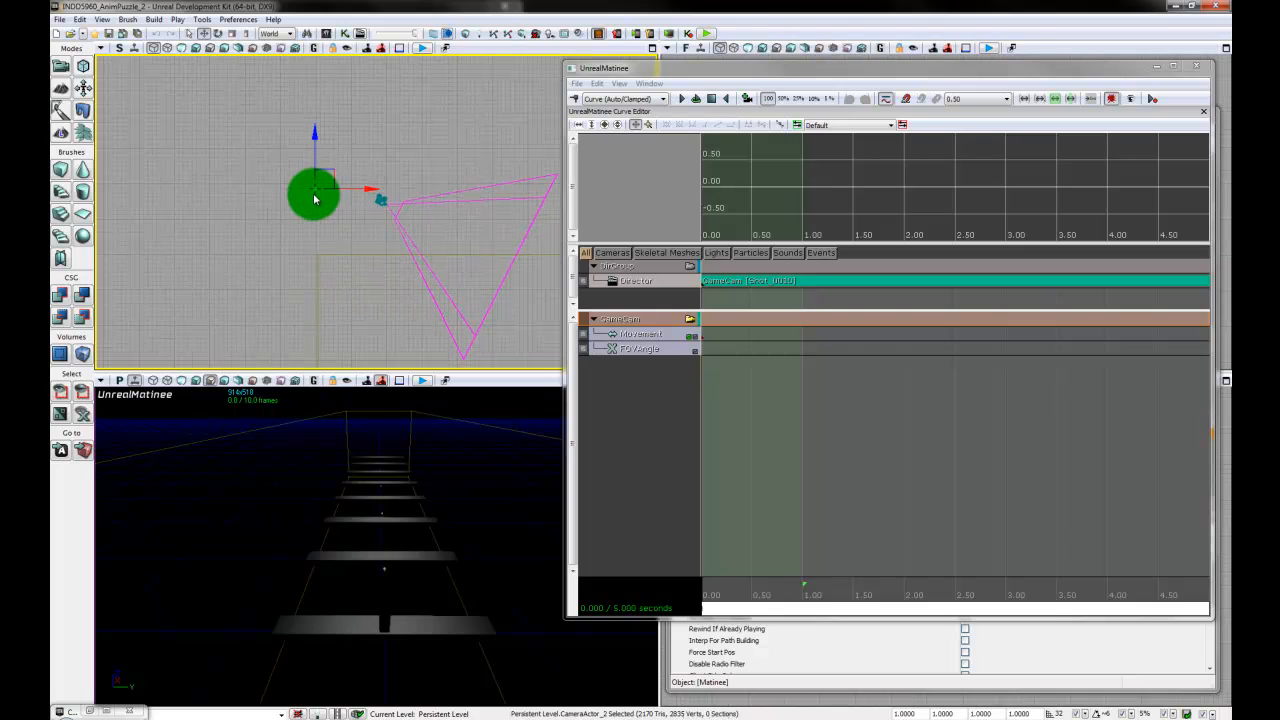
drag(314, 199, 399, 211)
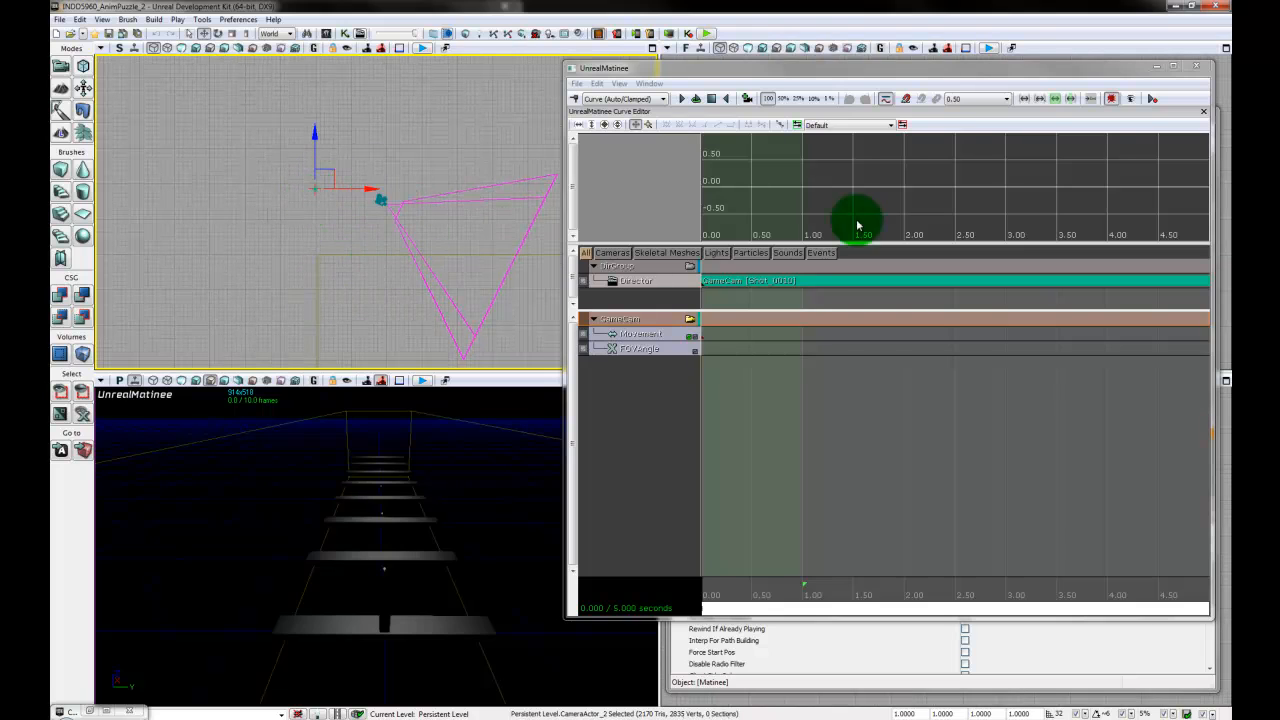
click(1205, 69)
click(427, 245)
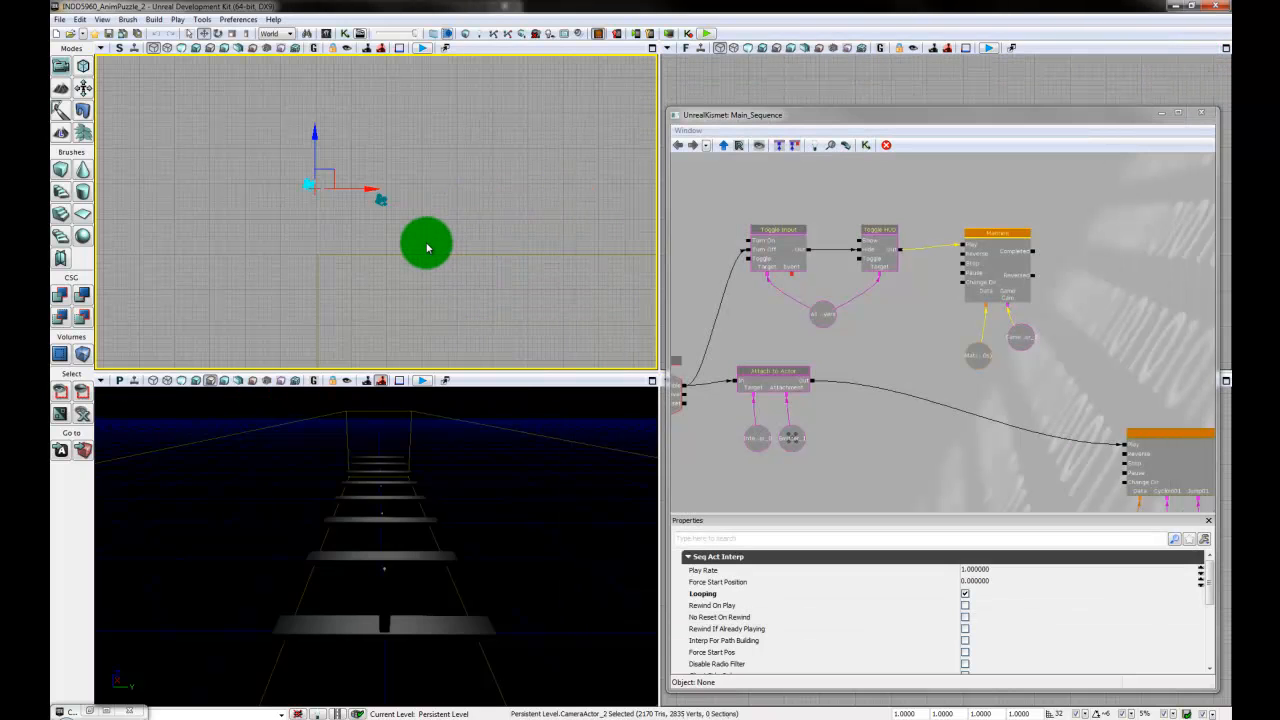
click(313, 187)
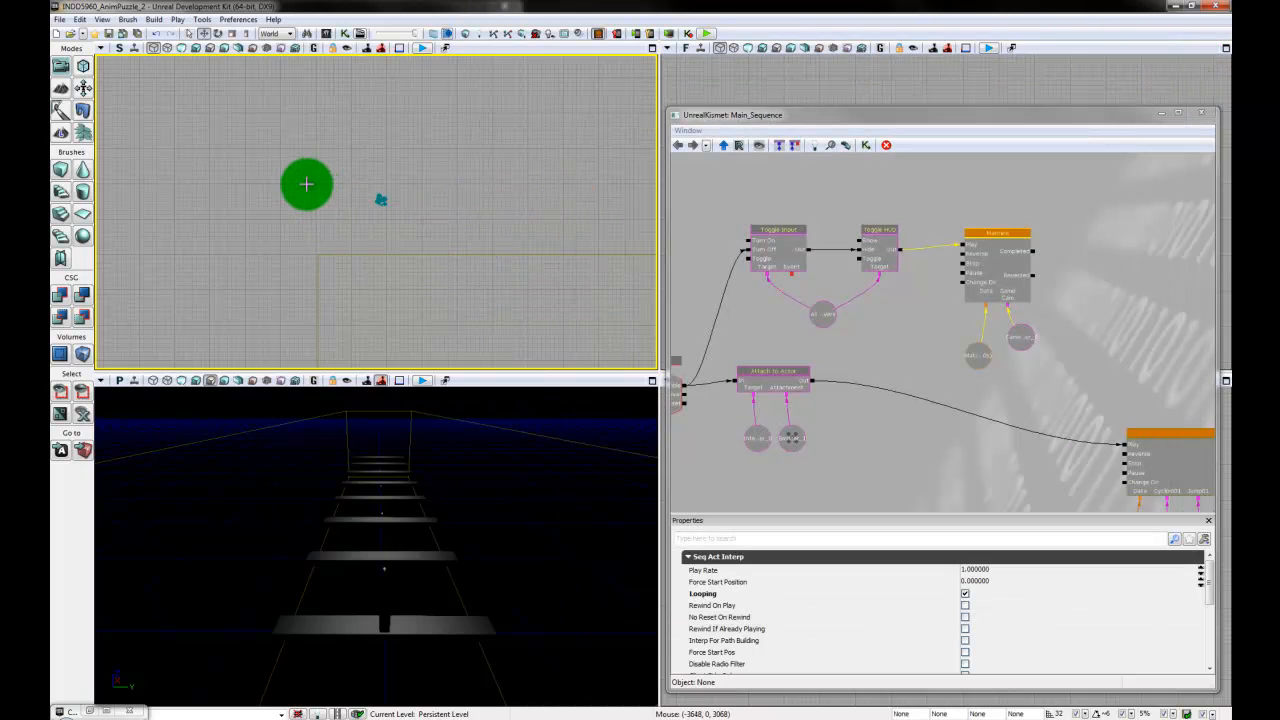
click(307, 184)
key(Delete)
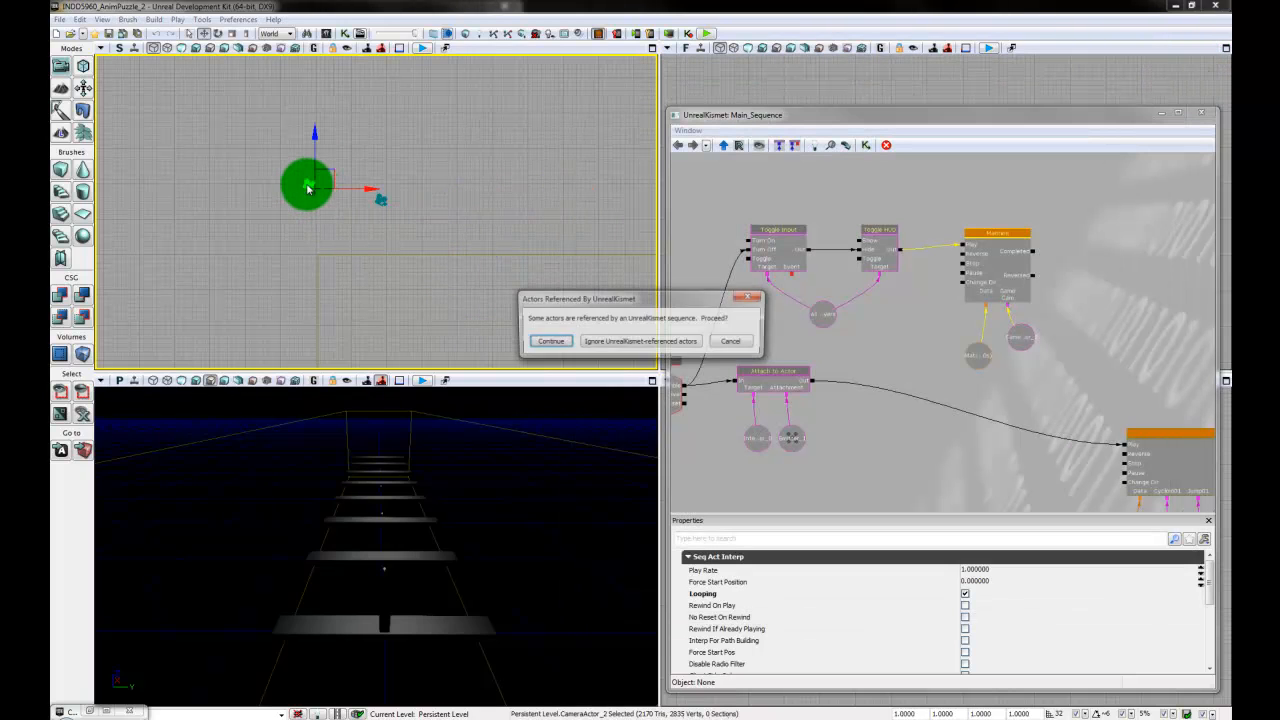
click(550, 342)
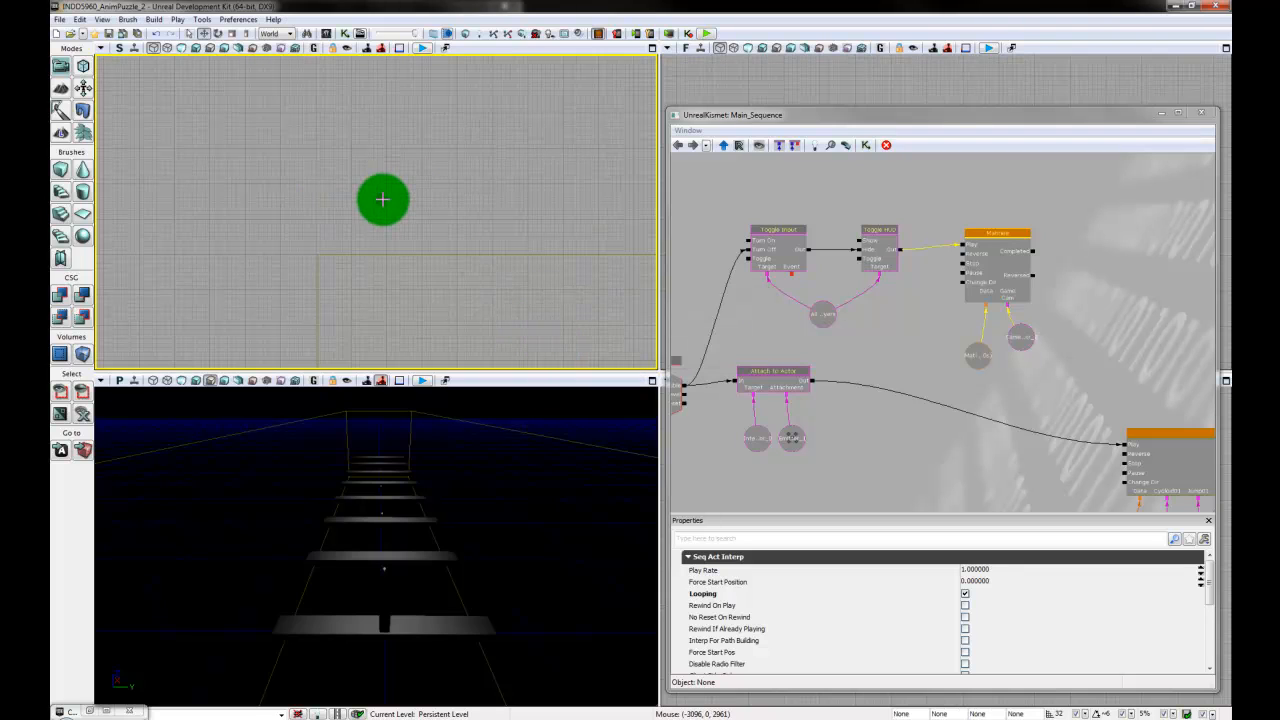
- Assign the new camera actor, CameraActor_3, to the object variable linked to the Matinee's GameCam input
click(382, 199)
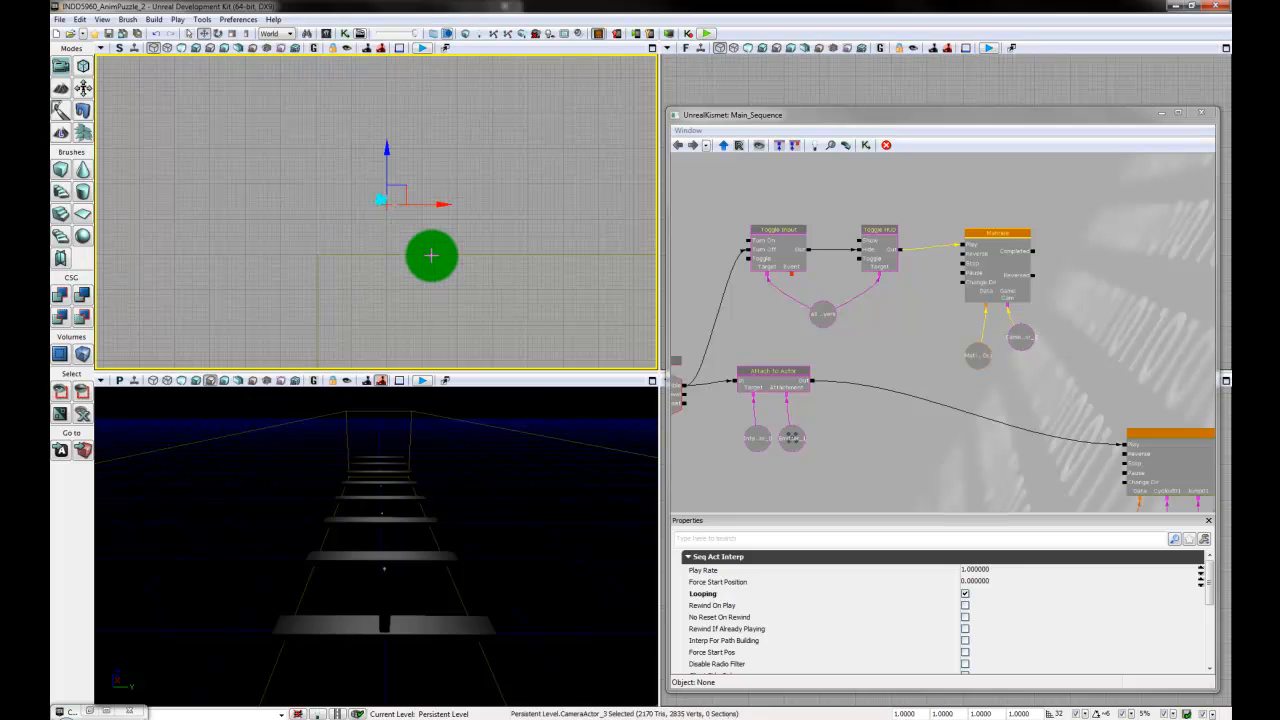
right_click(1024, 342)
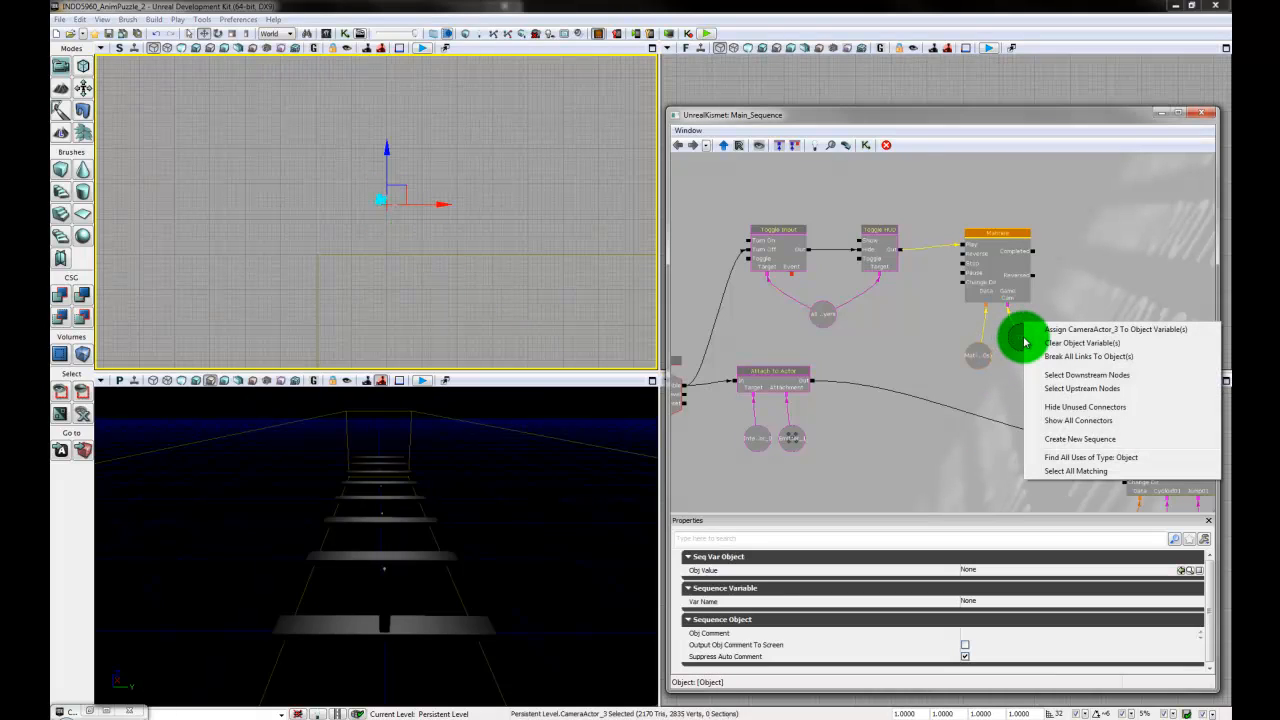
click(1119, 332)
- Deselect the camera, test the replacement camera's framing in the mobile previewer, and close the preview
click(511, 191)
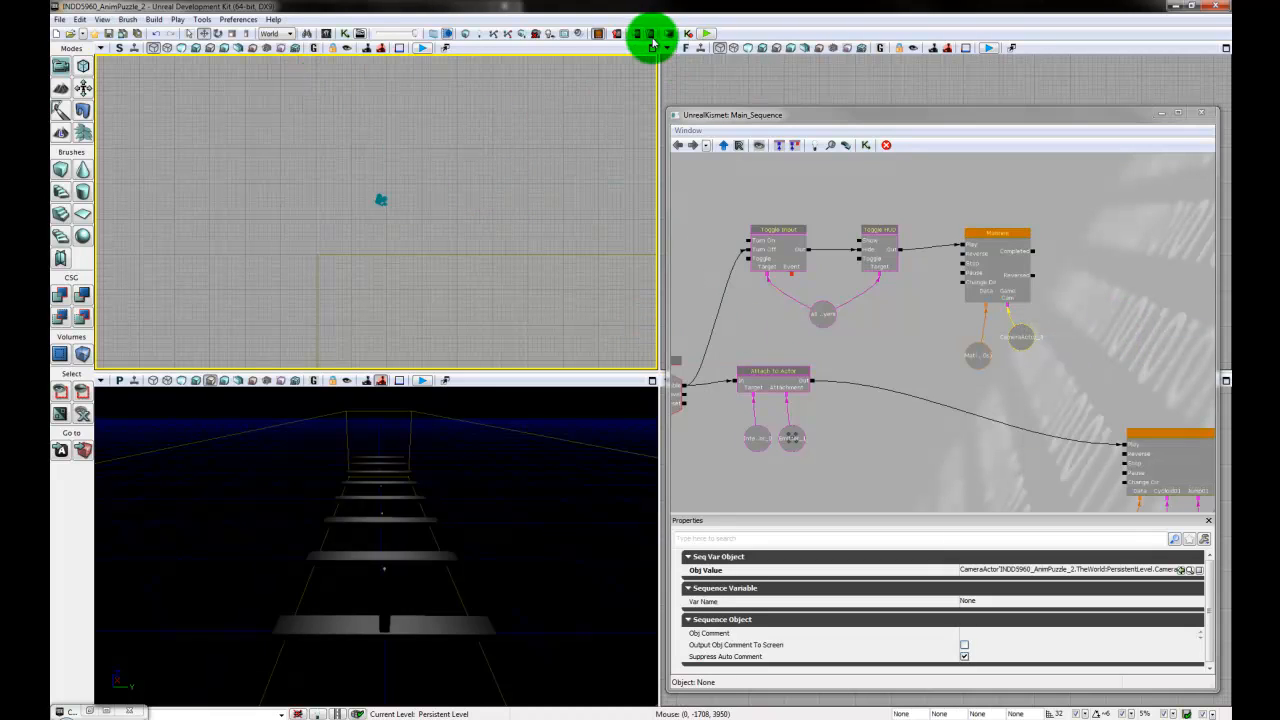
click(636, 35)
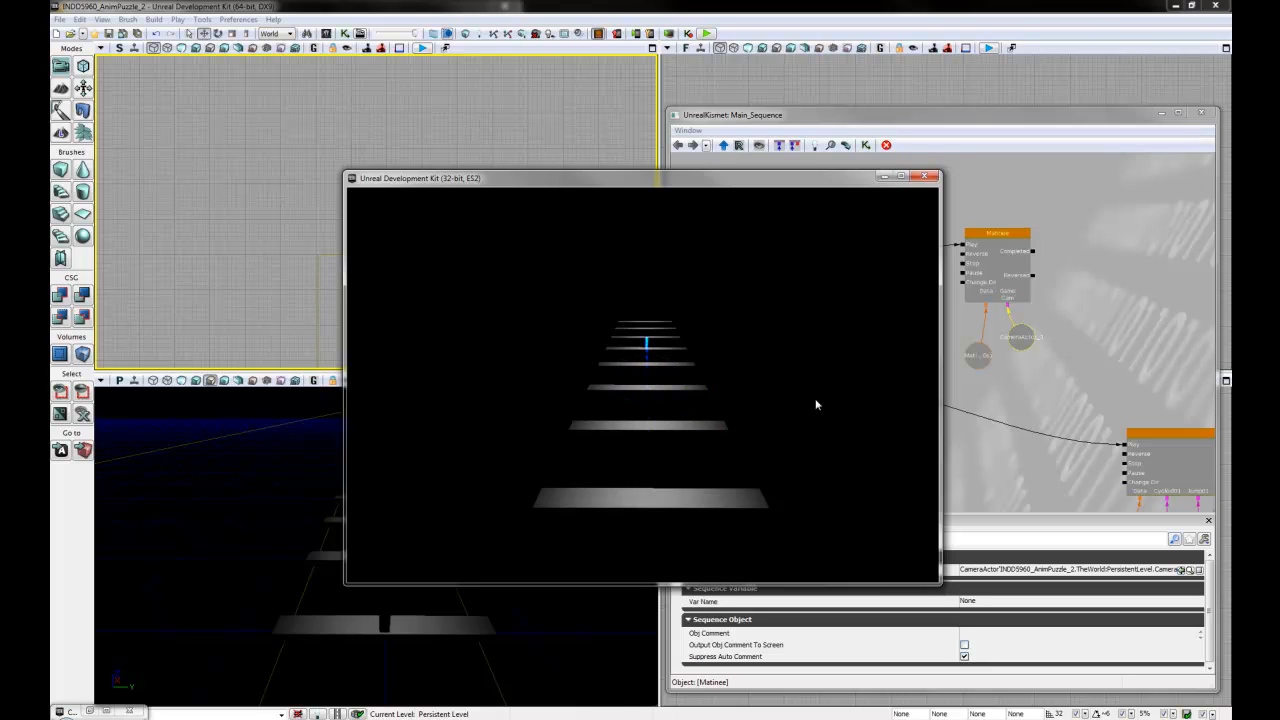
click(924, 176)
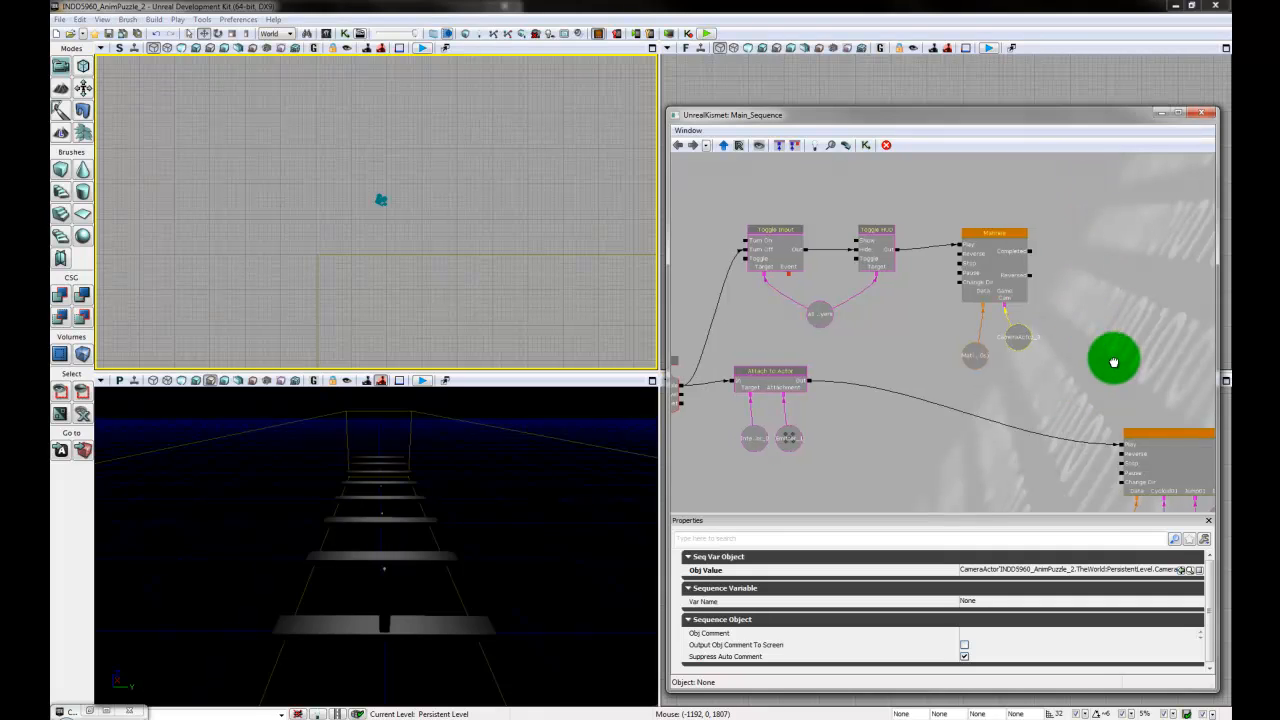
- Widen the Kismet window and bring the whole main sequence into view
scroll(1068, 306, down, 3)
drag(1070, 305, 1068, 307)
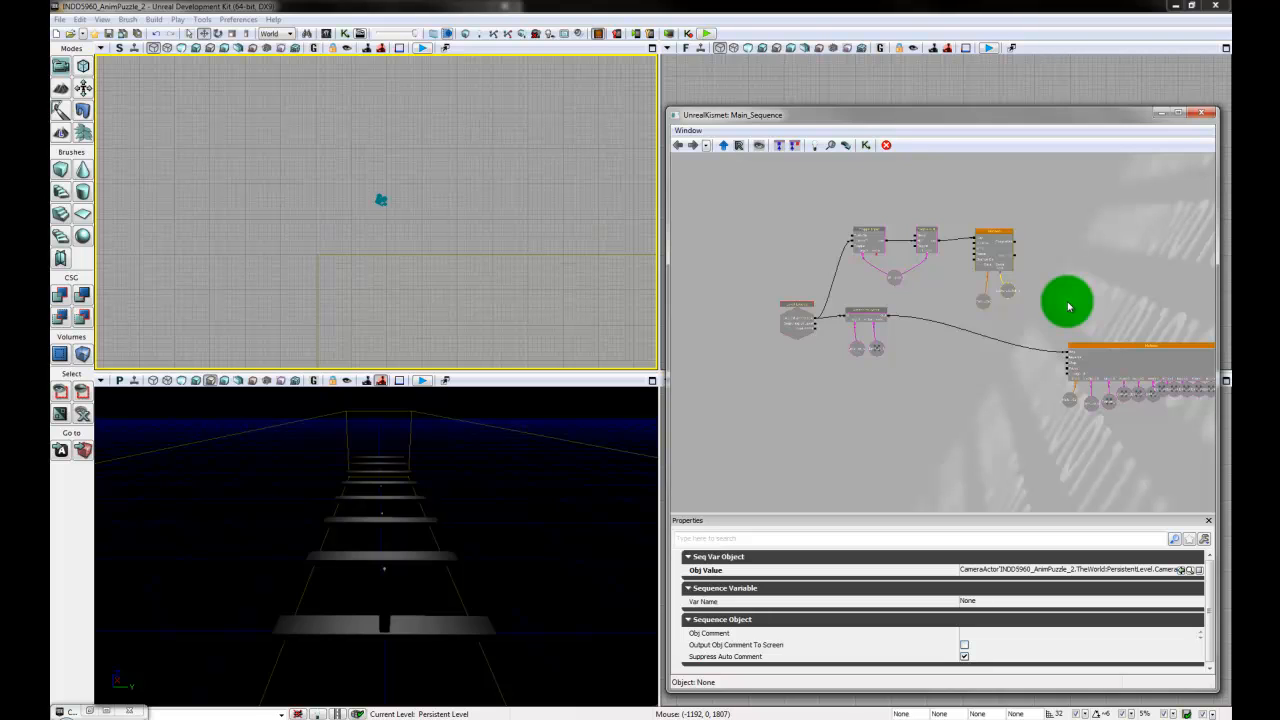
drag(1128, 296, 1088, 294)
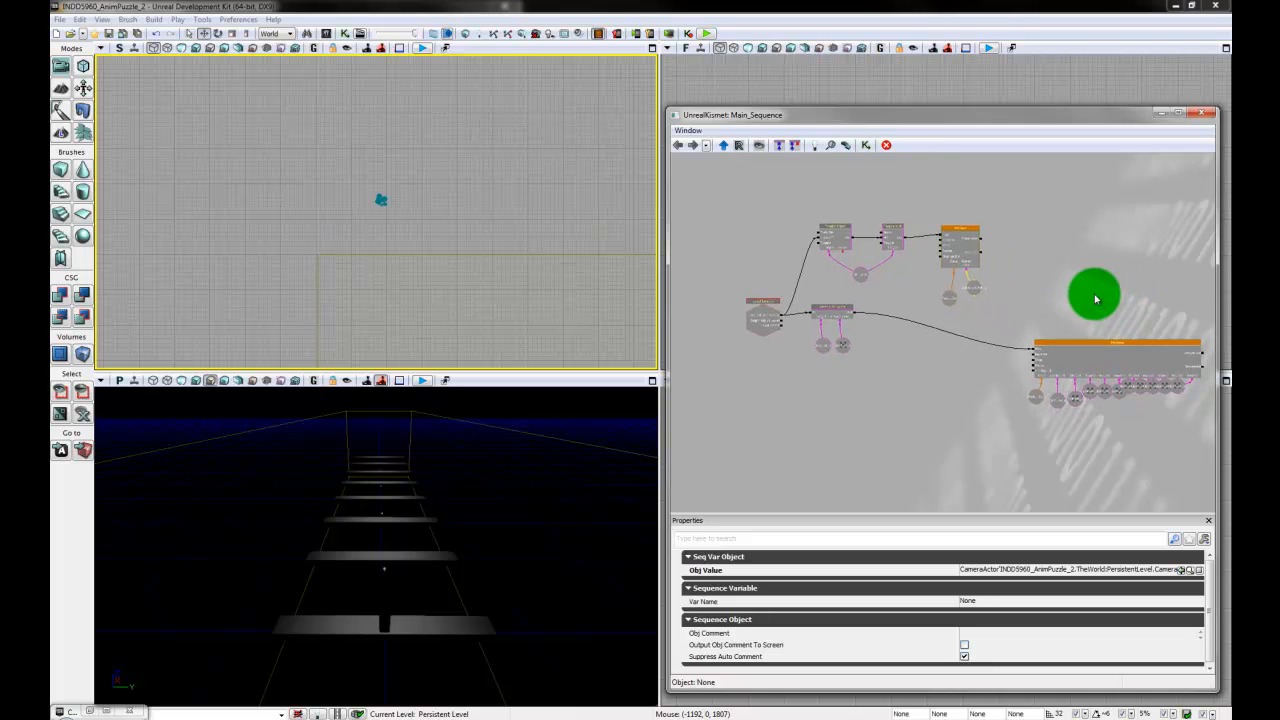
drag(670, 418, 607, 425)
- Select the rolling disc on the nearest plank in a close, angled perspective view
right_drag(455, 584, 583, 588)
middle_drag(583, 588, 91, 695)
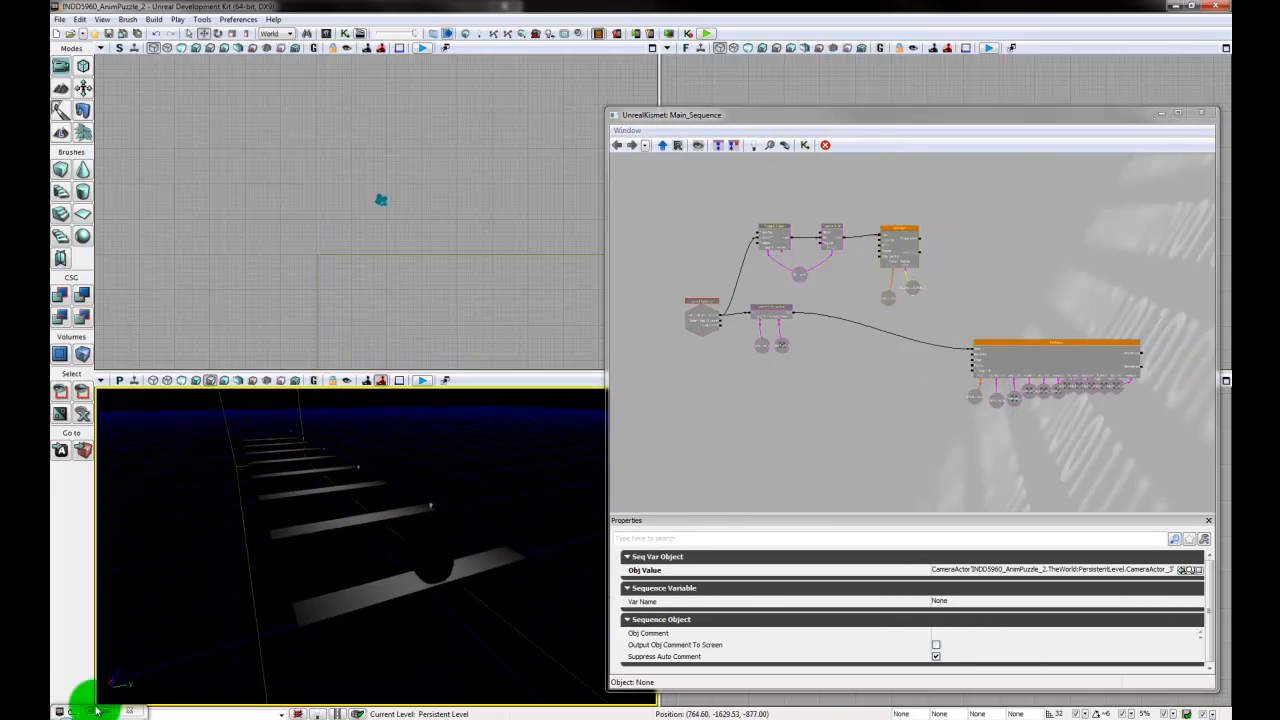
drag(91, 695, 130, 385)
middle_drag(126, 428, 238, 538)
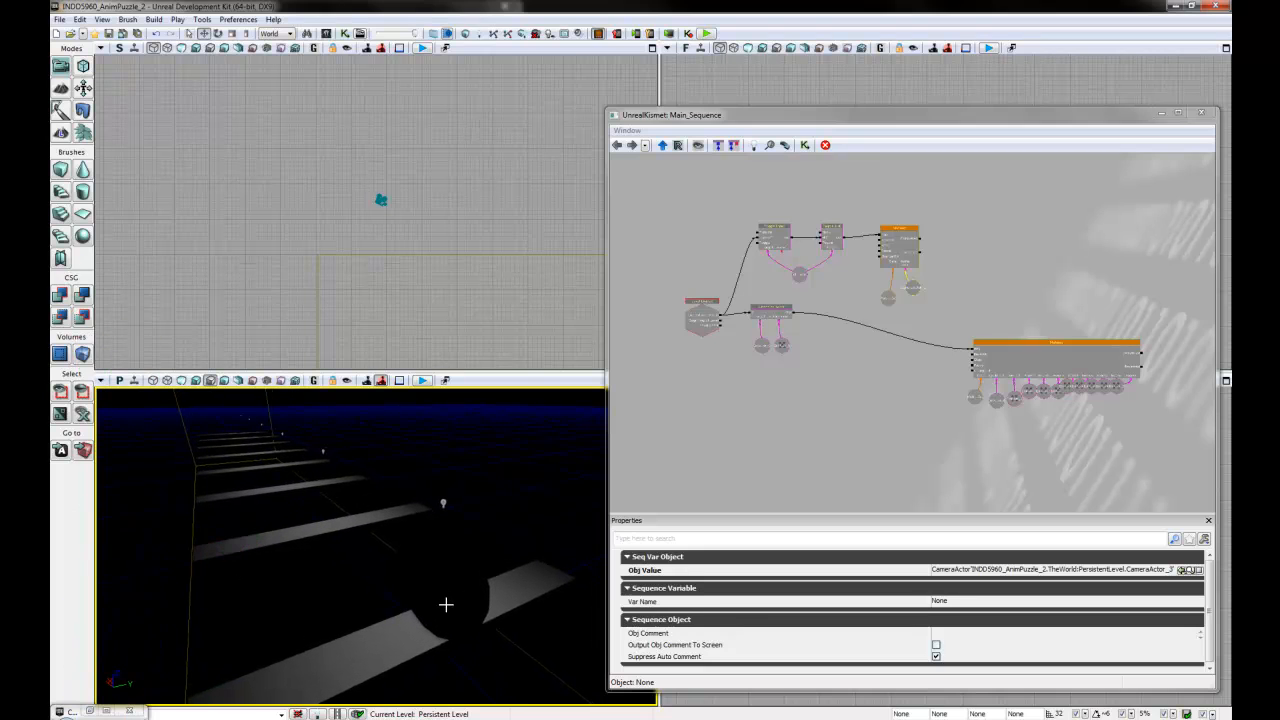
click(446, 604)
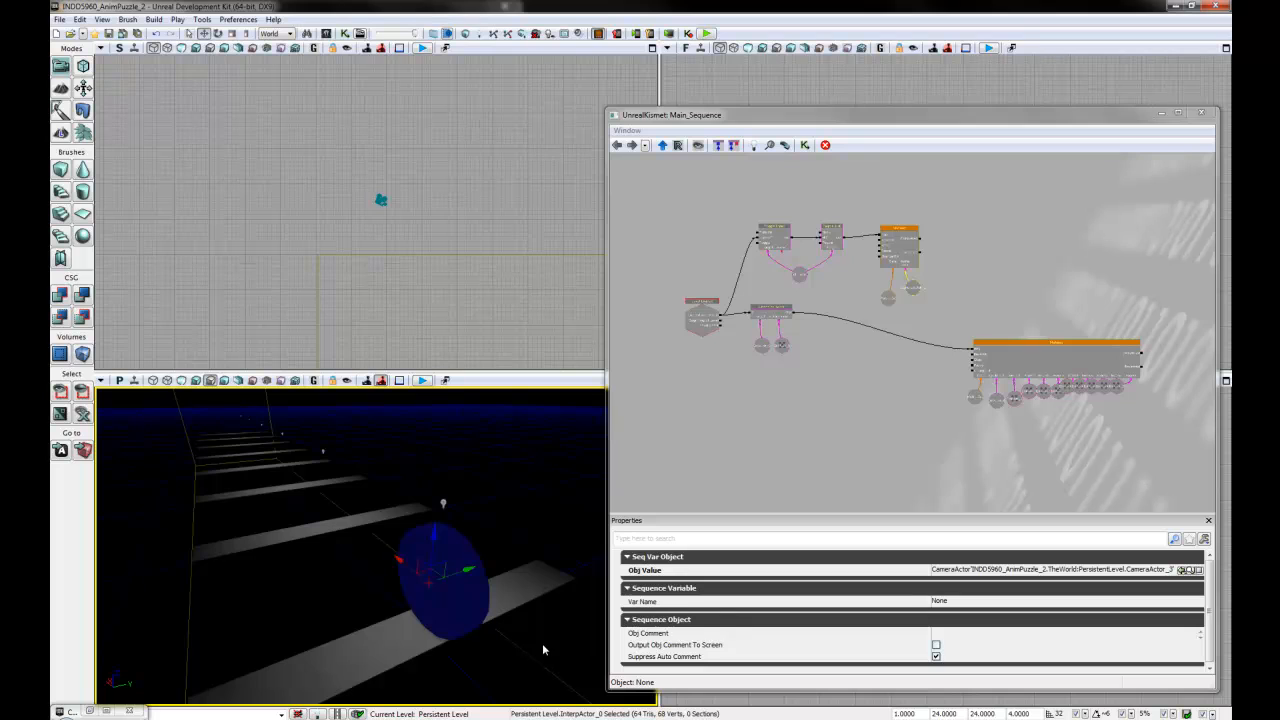
drag(542, 650, 527, 612)
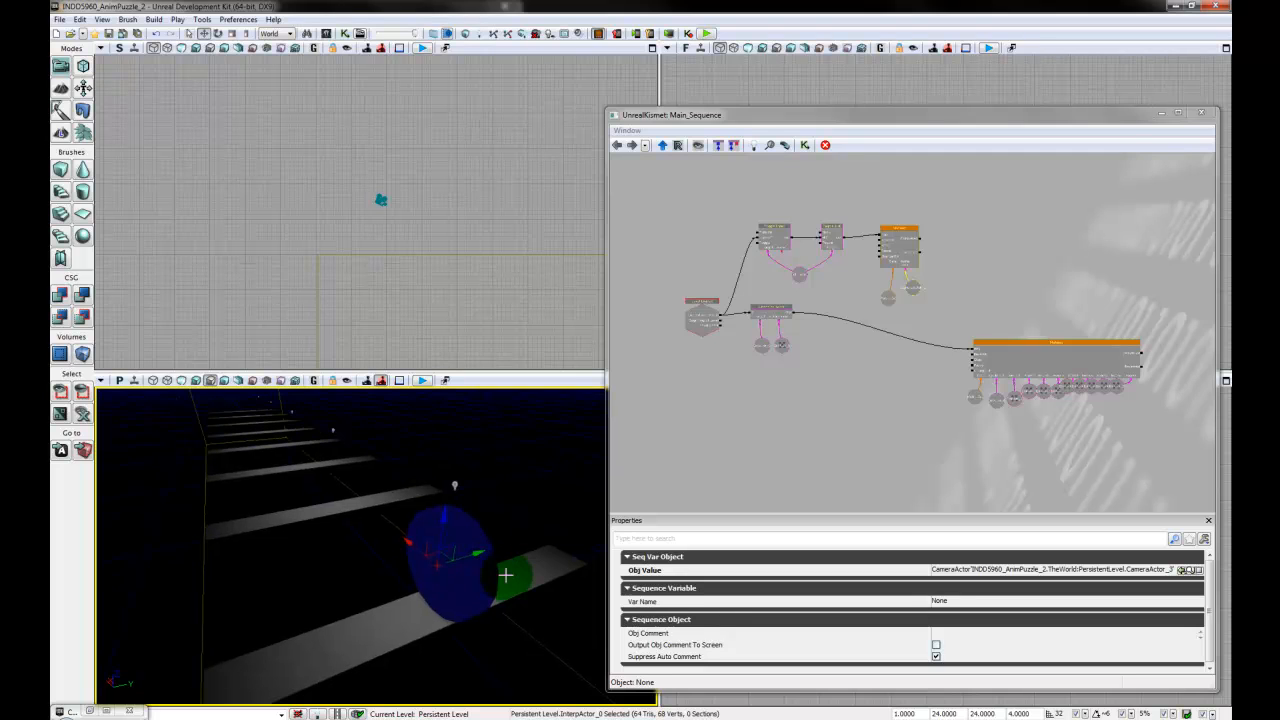
- Examine the existing animation Matinee and the variables linked to it in the main sequence
drag(1063, 434, 955, 358)
scroll(988, 435, up, 3)
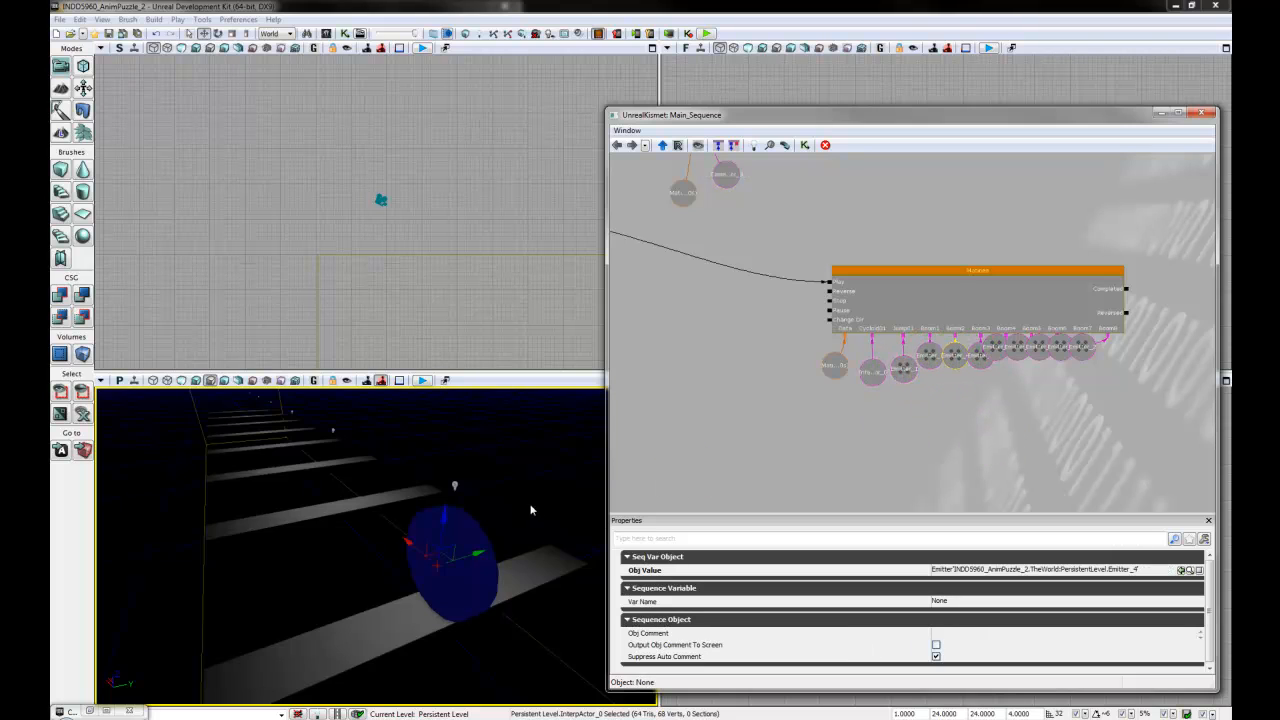
drag(766, 437, 820, 449)
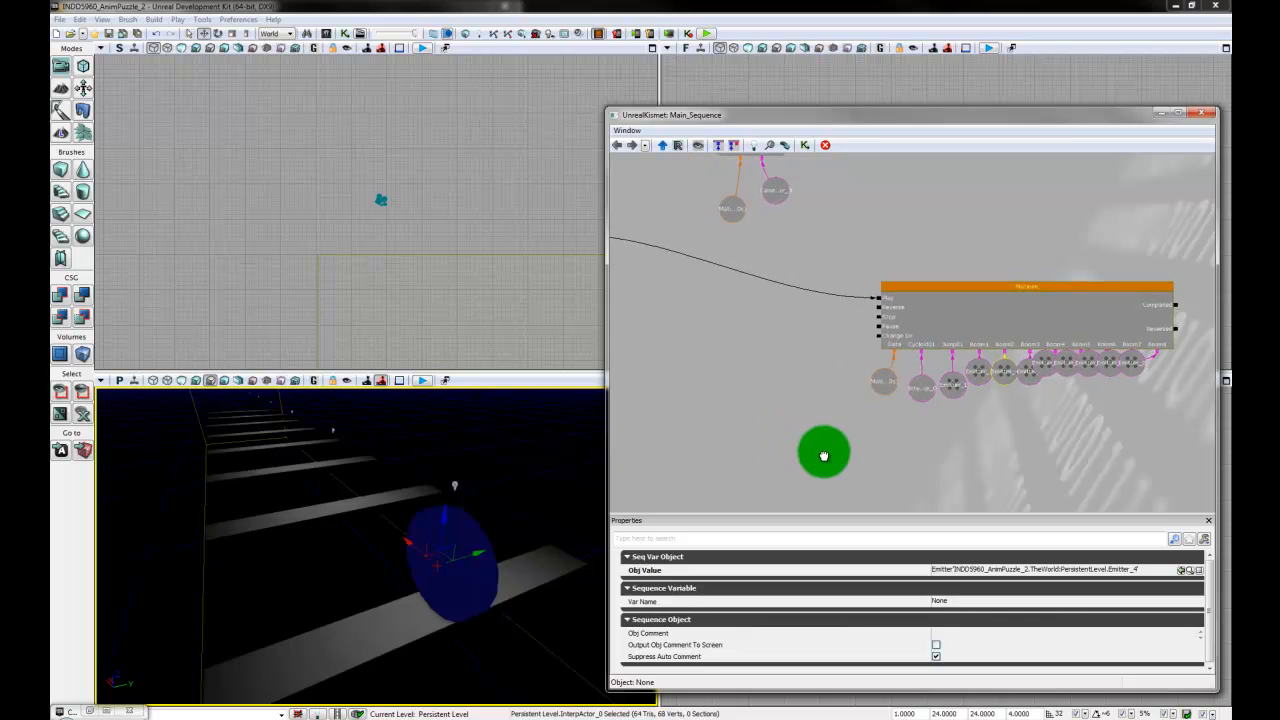
drag(975, 437, 955, 413)
drag(984, 463, 941, 423)
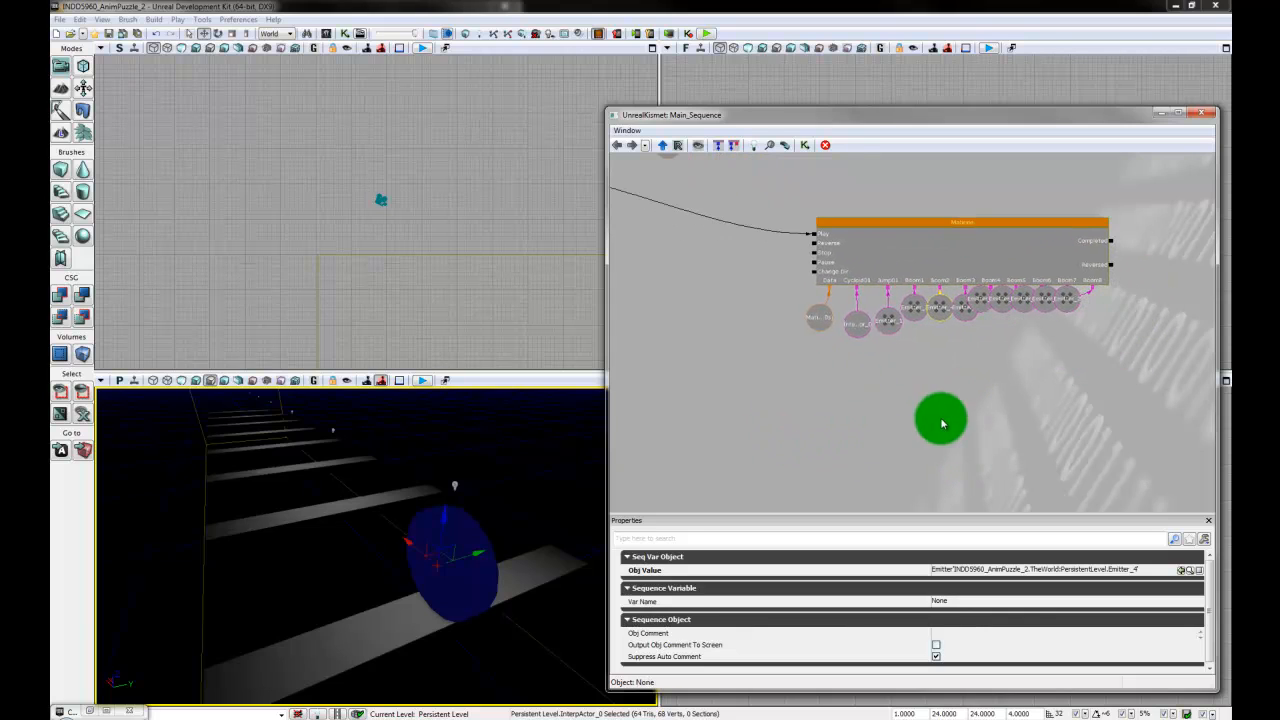
click(974, 451)
drag(868, 408, 890, 422)
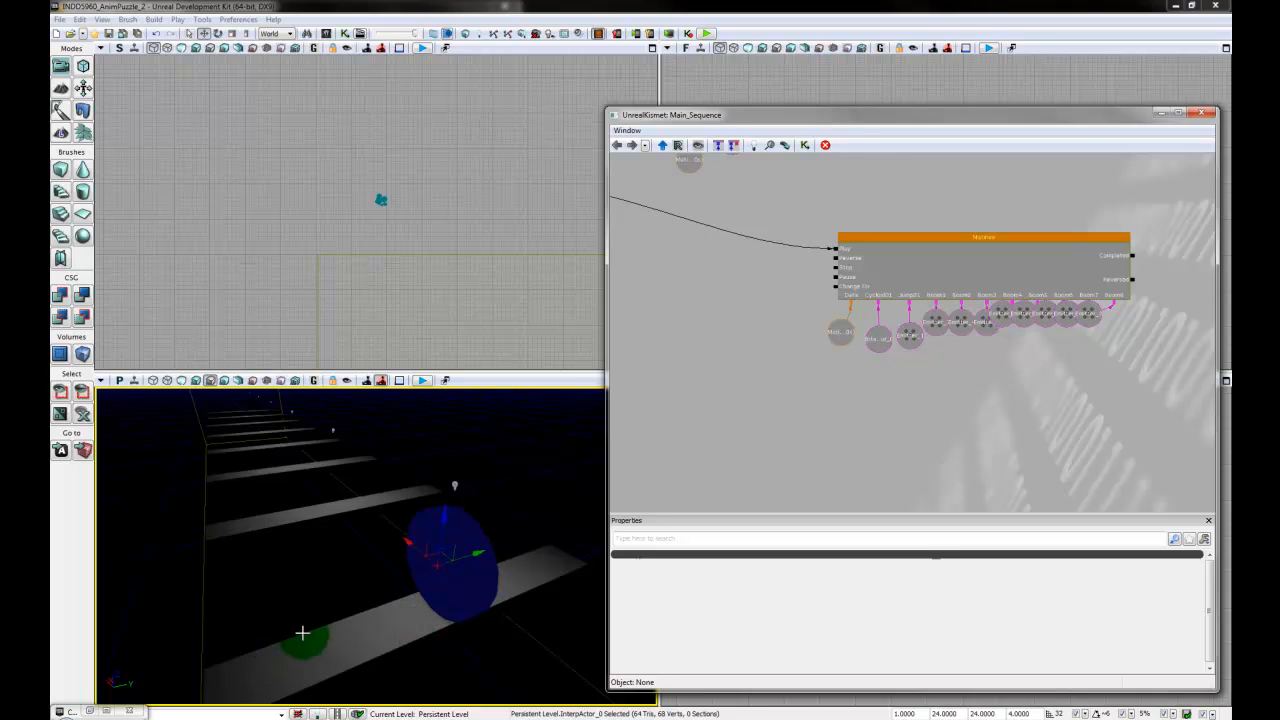
- Move the selected rolling disc along the nearest plank to the plank's outer end, keeping it selected
right_drag(303, 632, 291, 580)
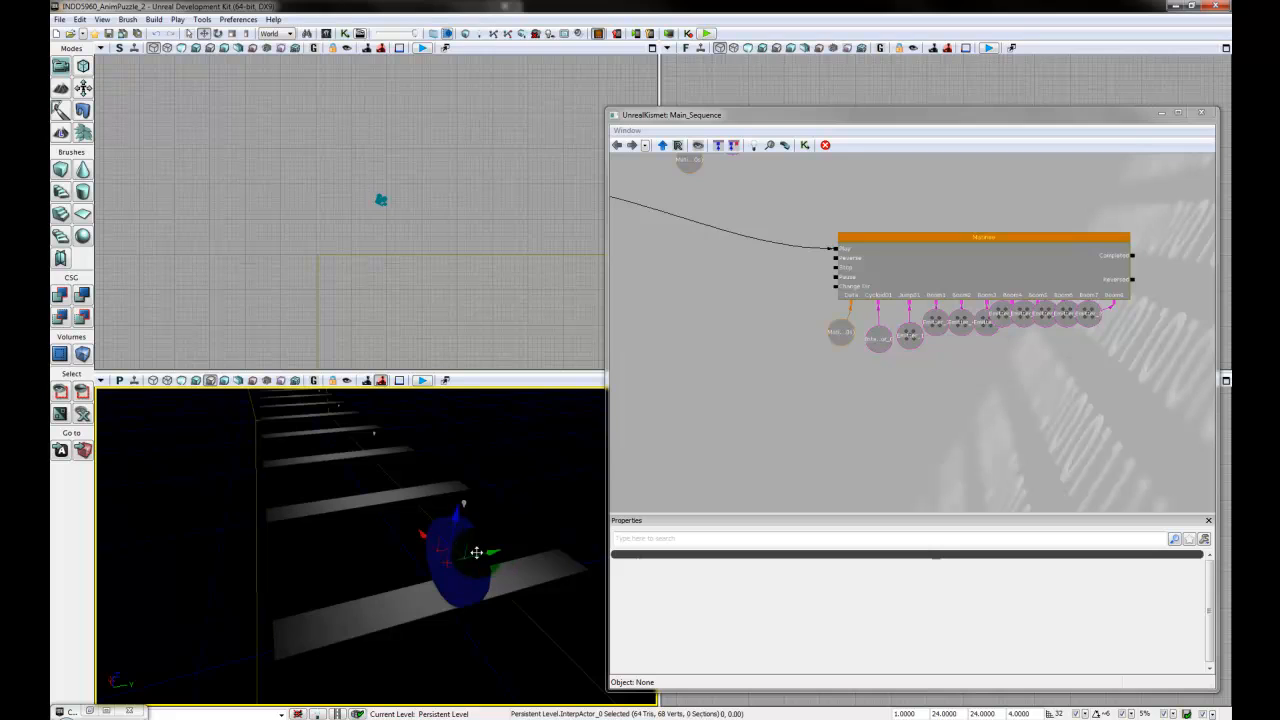
drag(476, 552, 333, 567)
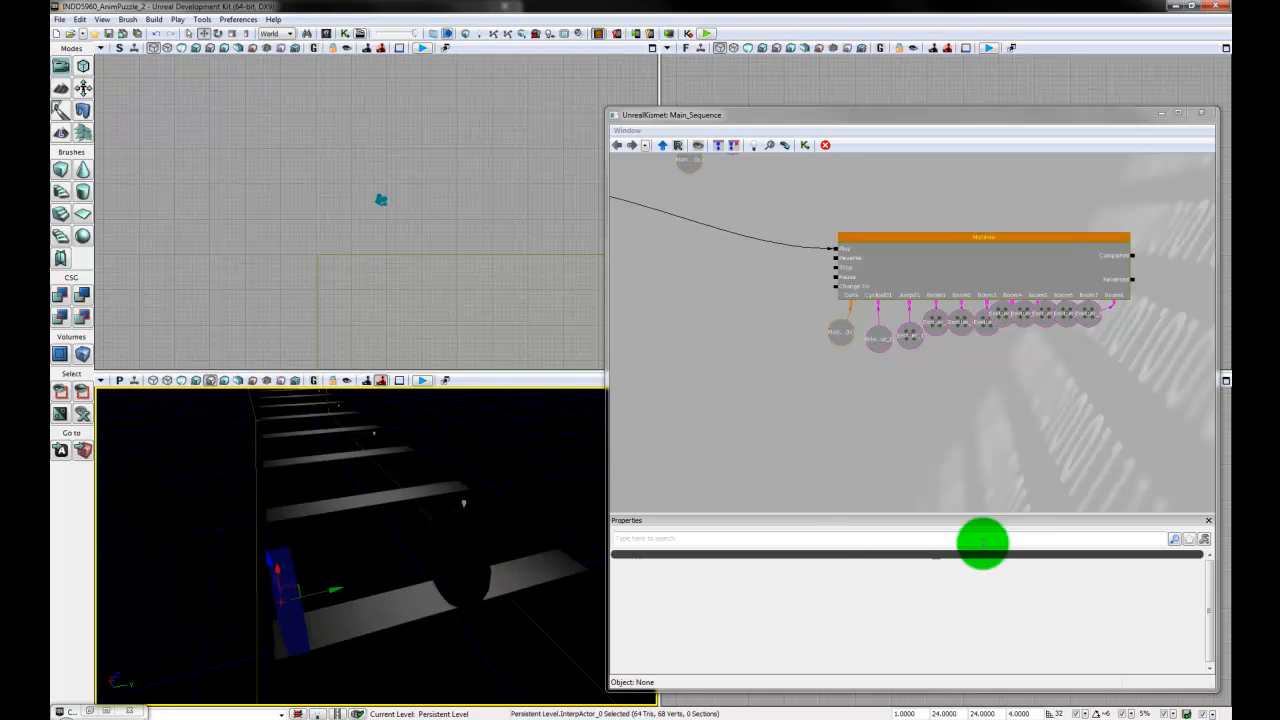
drag(908, 447, 884, 438)
scroll(900, 395, down, 3)
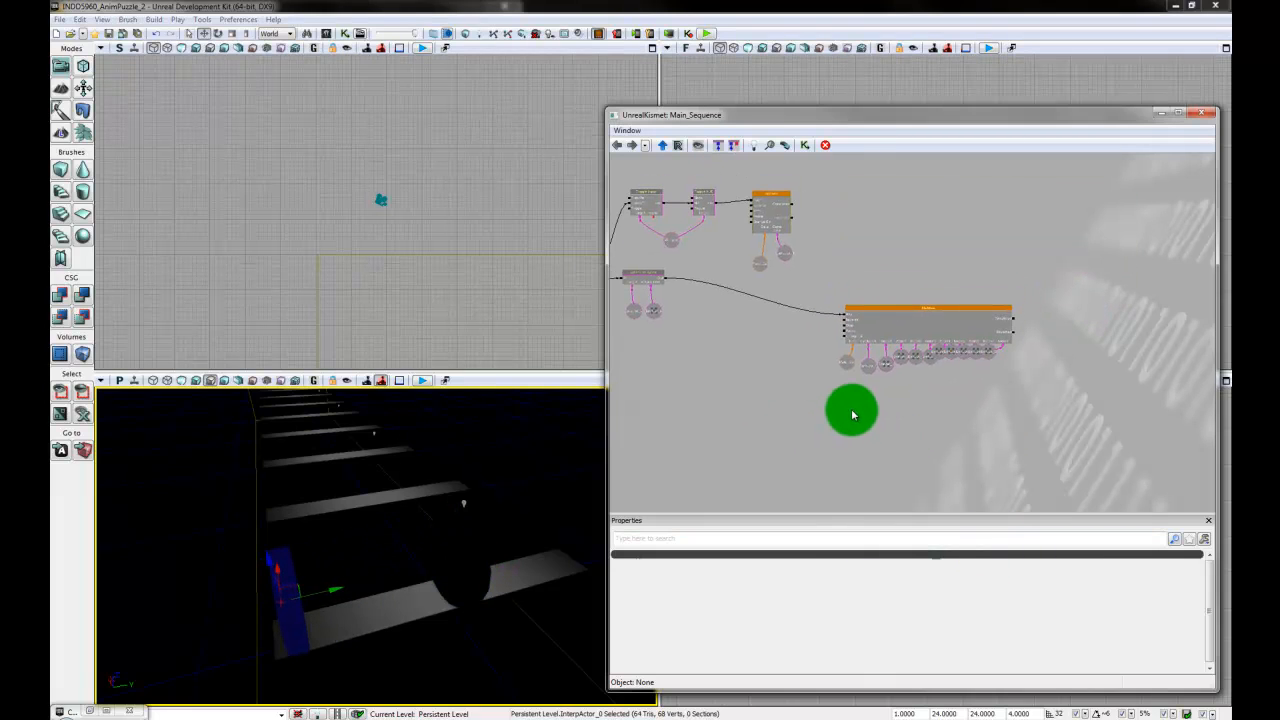
click(311, 634)
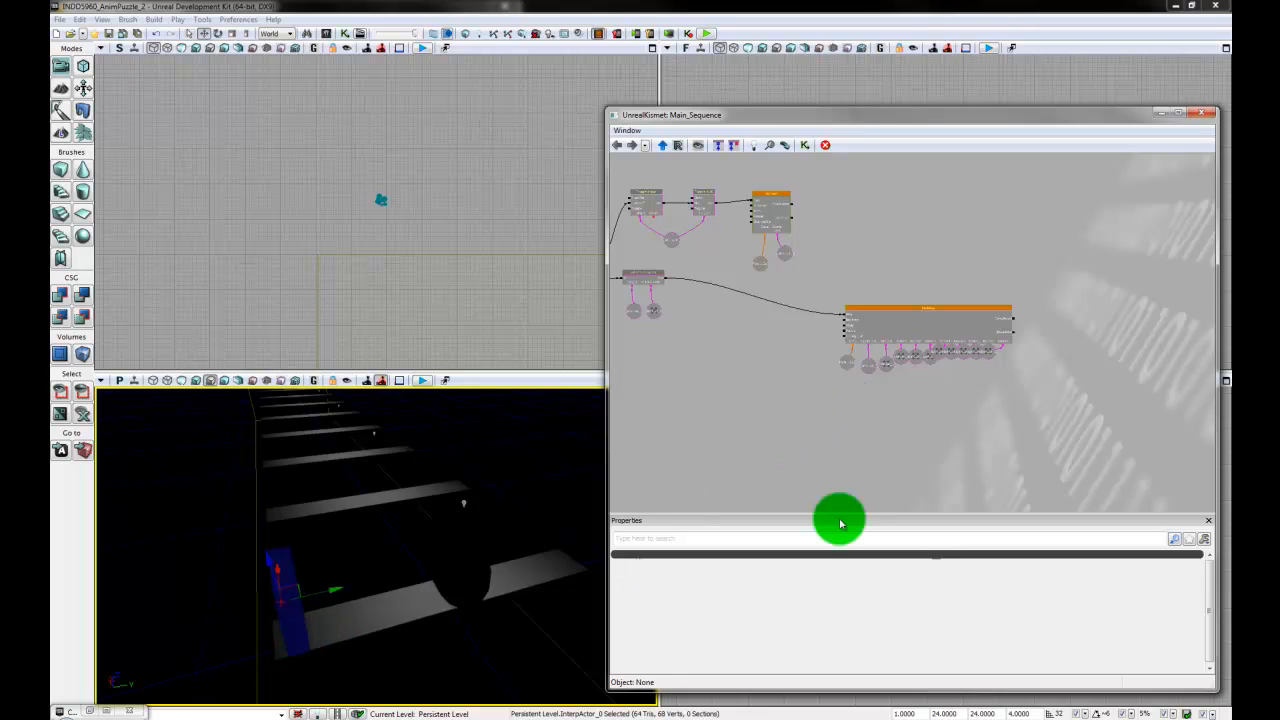
- Add a new Matinee below the existing one in the Kismet sequence and open it for editing
right_click(847, 427)
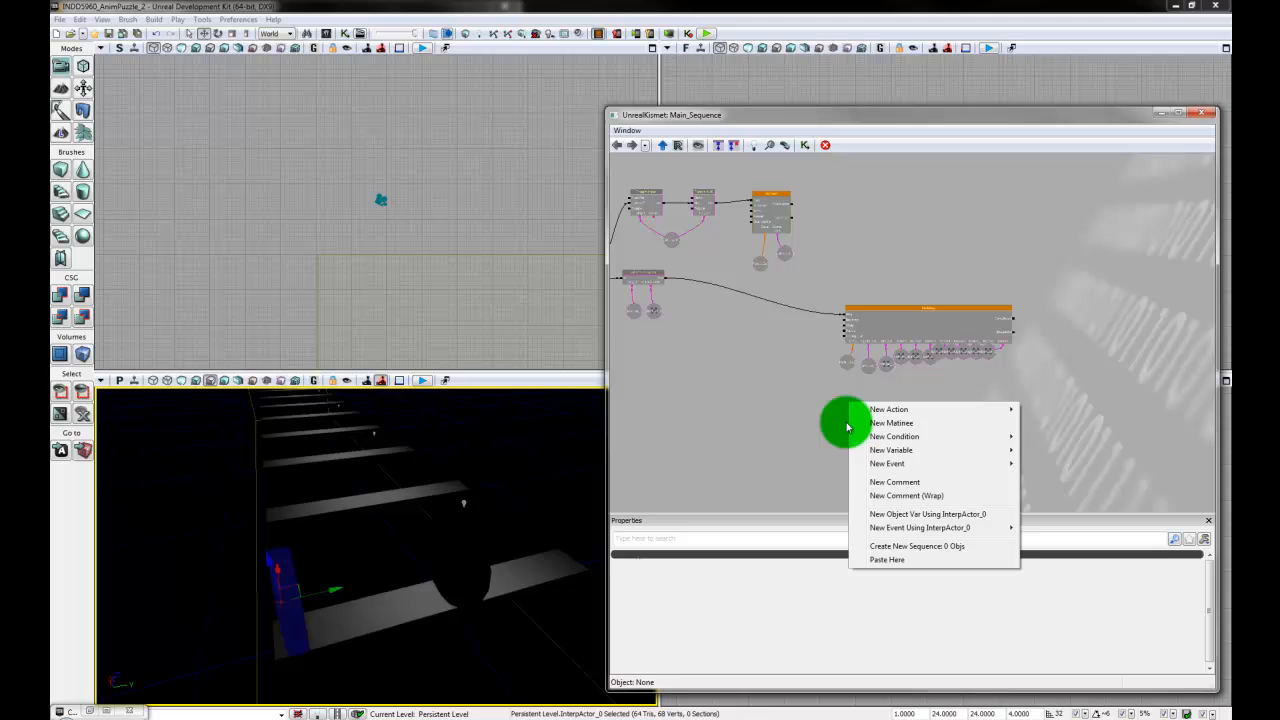
click(928, 425)
drag(937, 463, 944, 441)
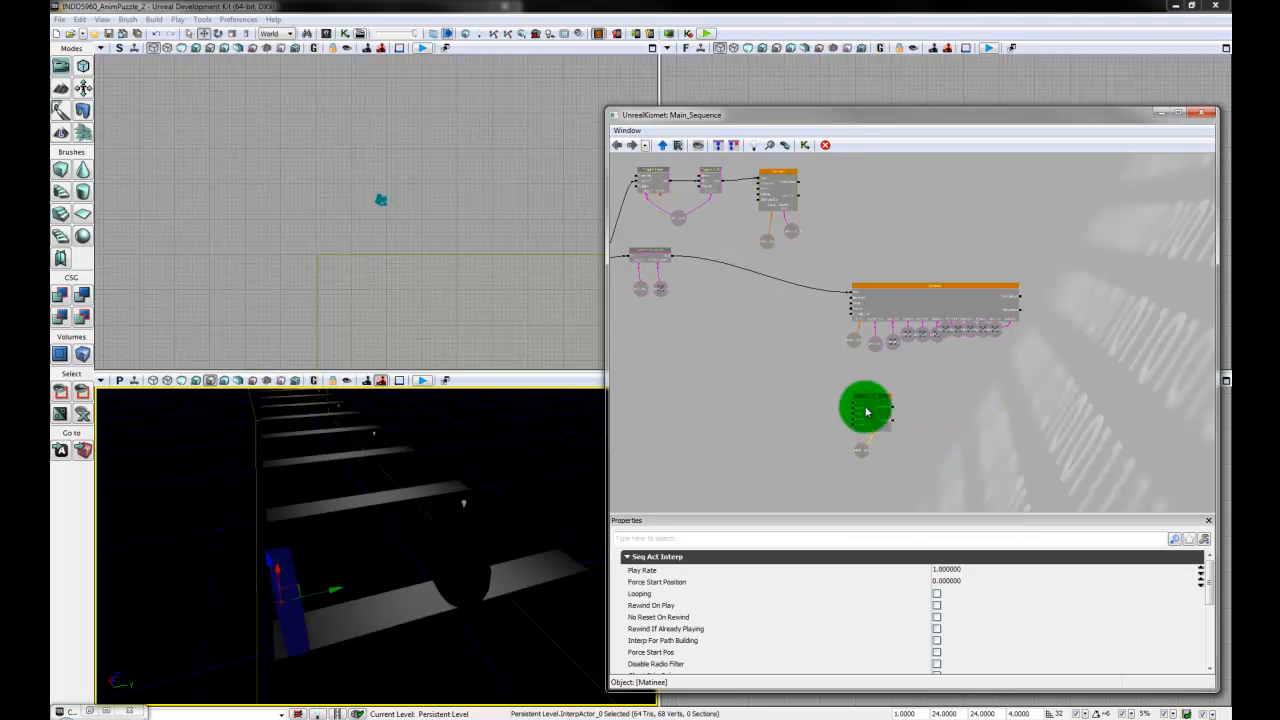
double_click(867, 409)
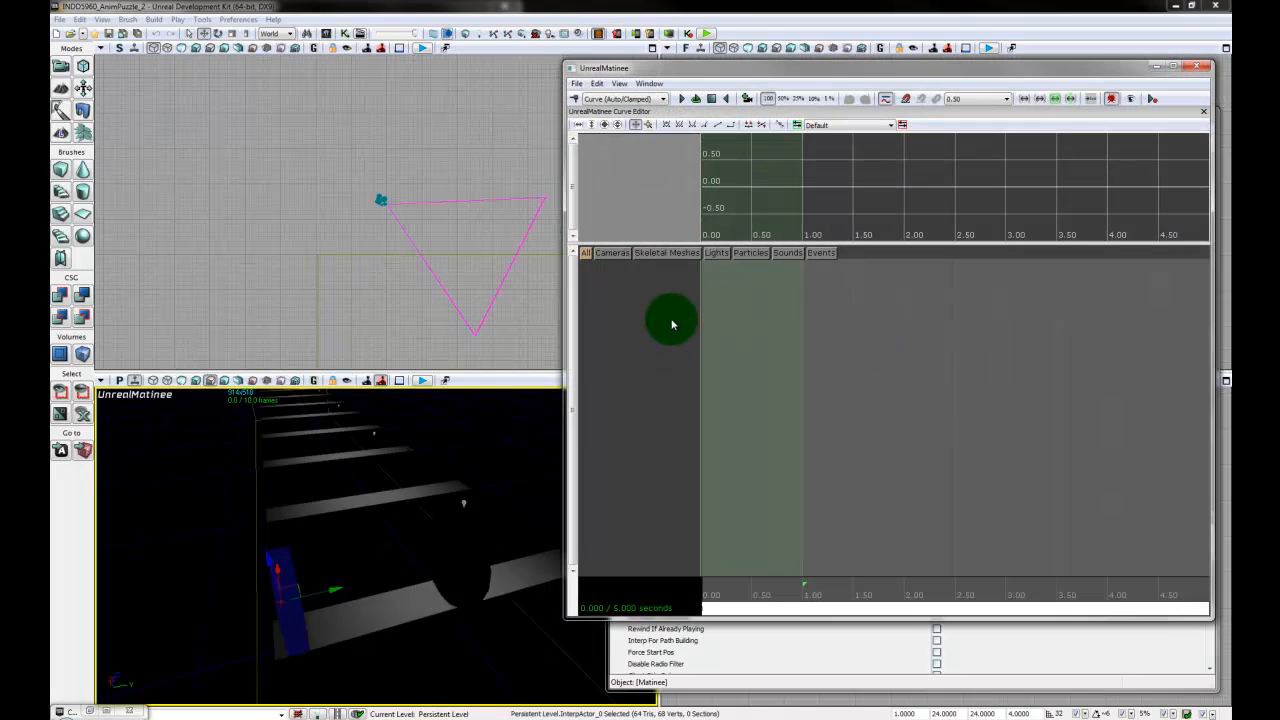
- Create an empty group named cycloid2 for the disc and add a movement track to it
right_click(660, 313)
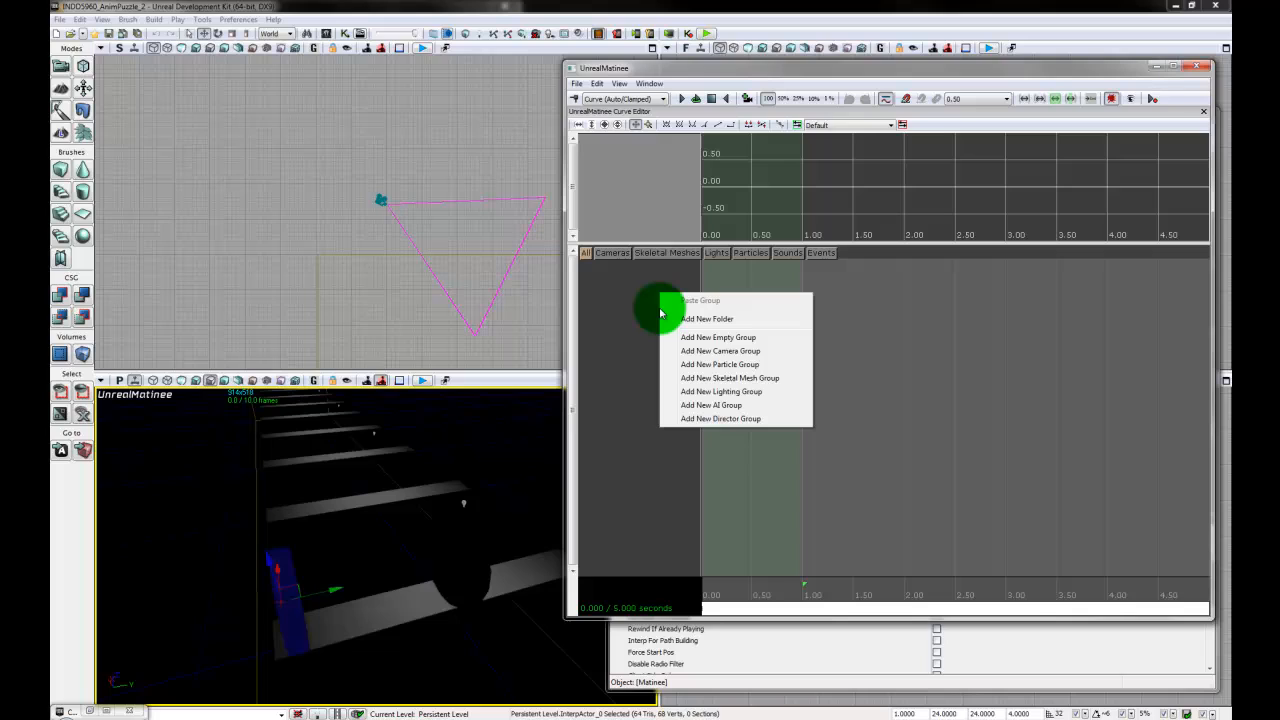
click(740, 338)
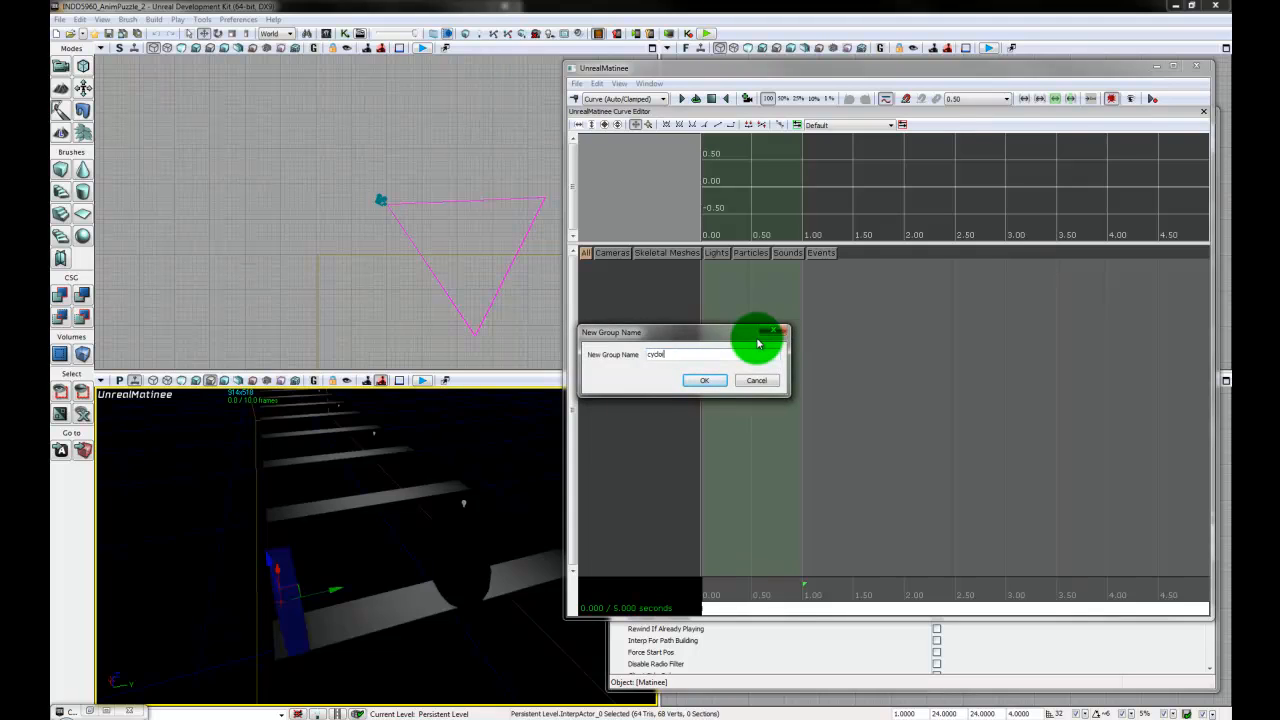
key(Return)
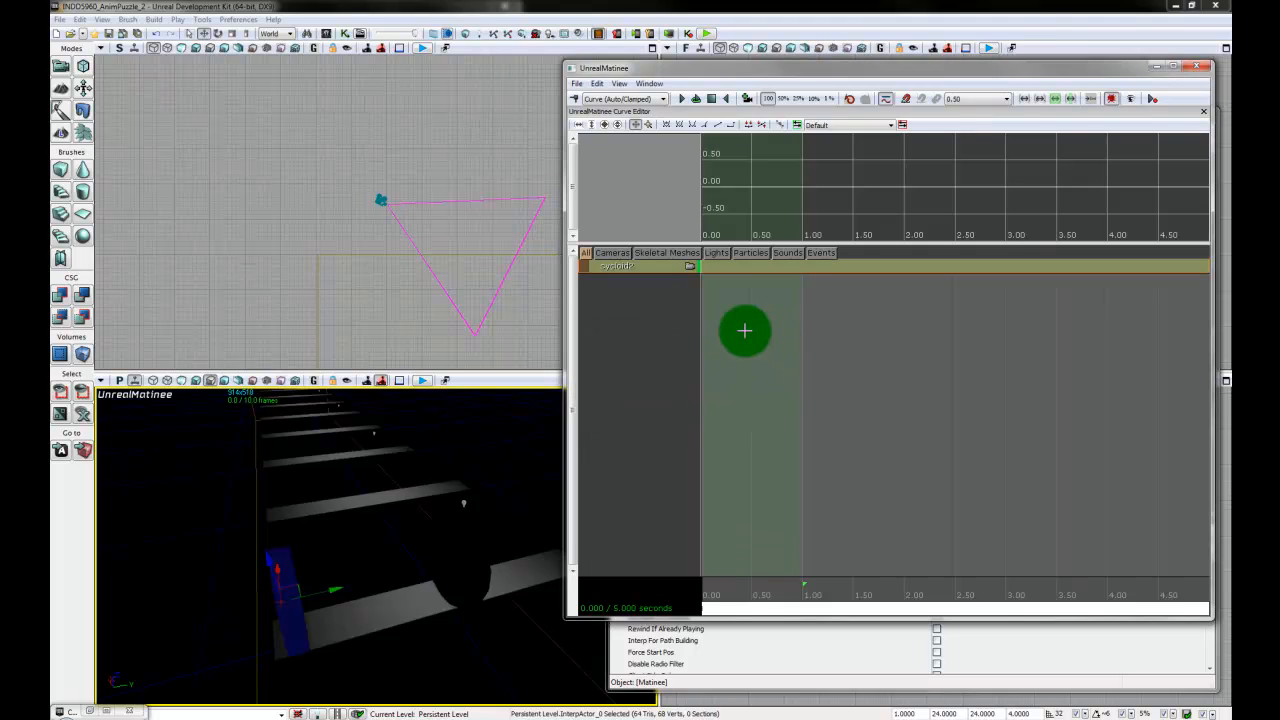
right_click(636, 265)
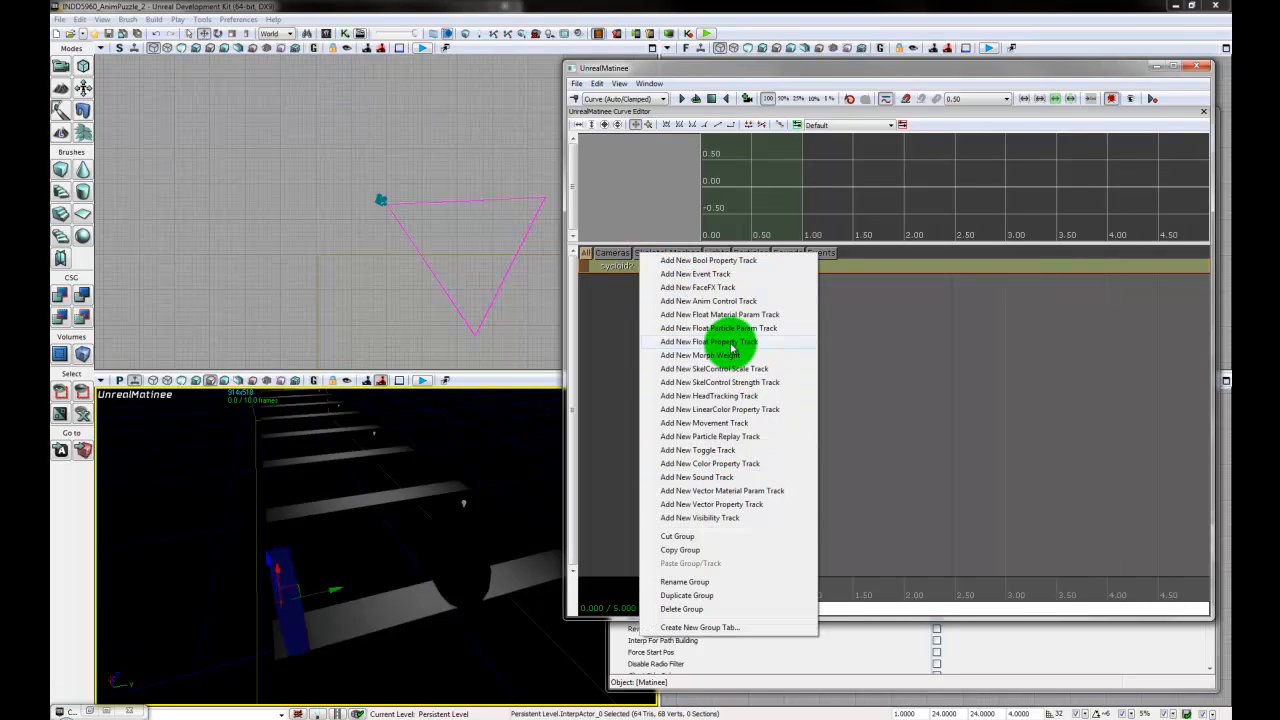
click(718, 425)
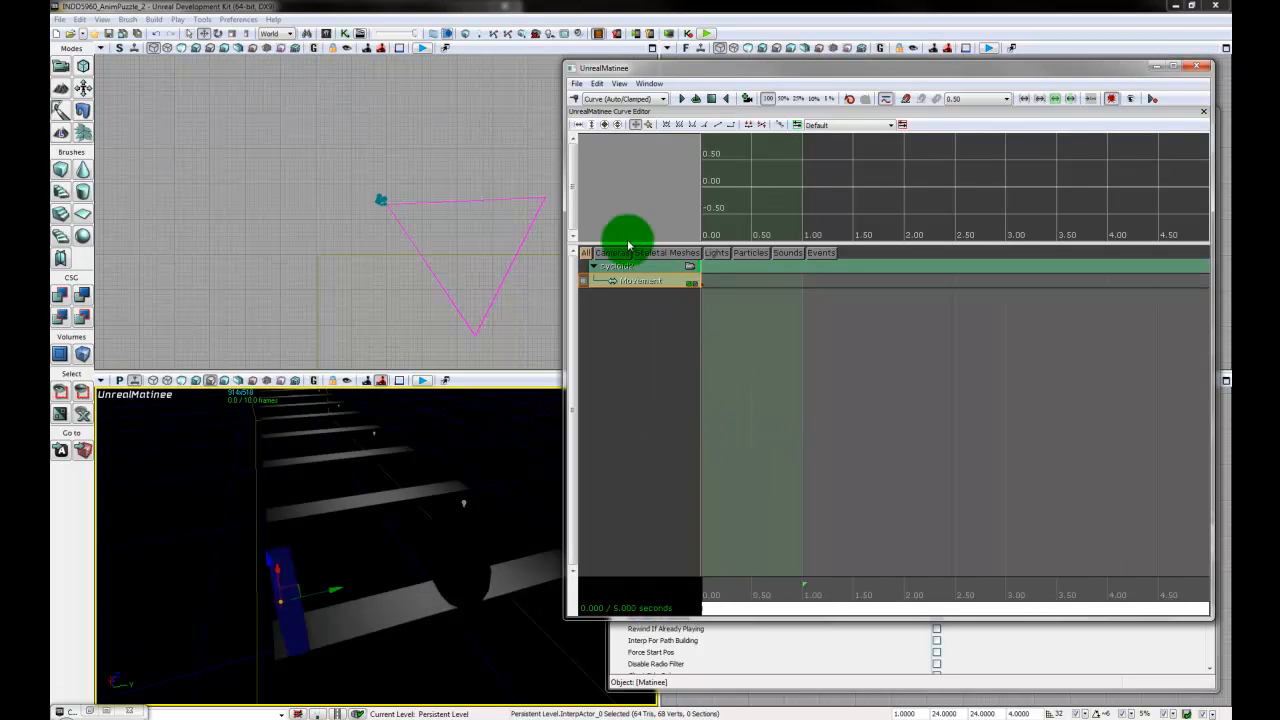
- Extend the new Matinee sequence's length to about 16 seconds
scroll(973, 487, down, 4)
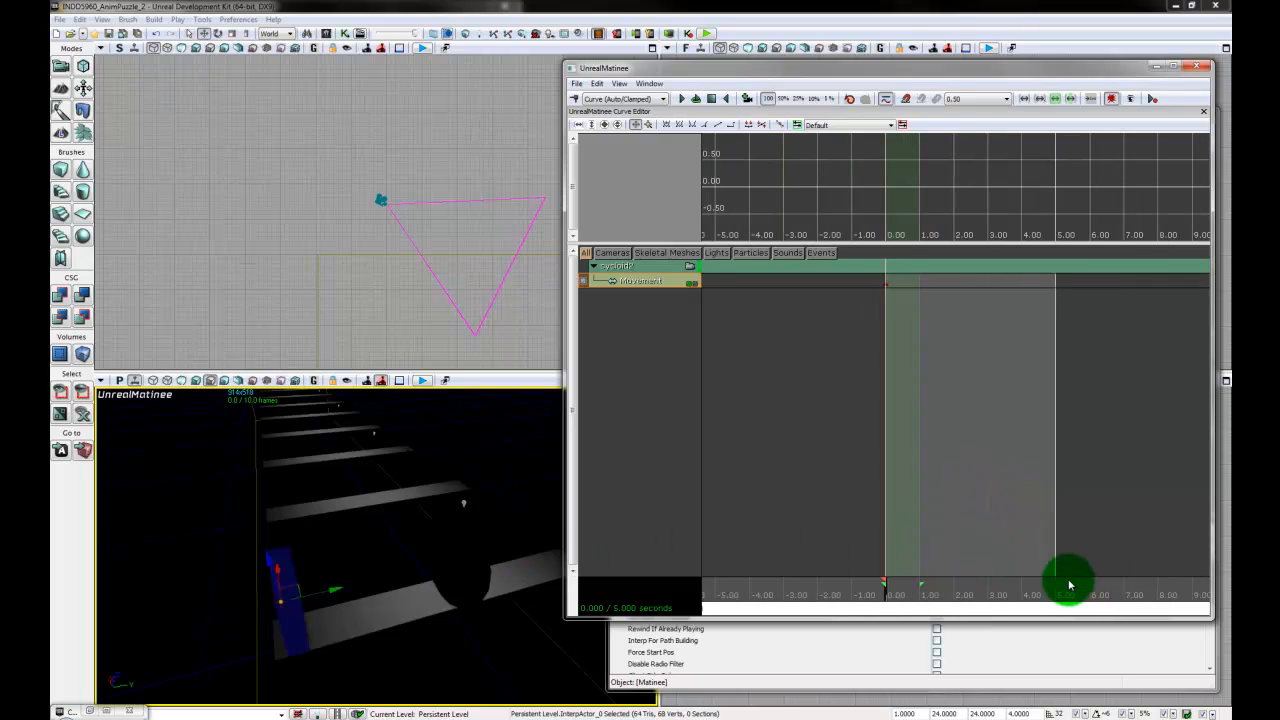
drag(1057, 579, 1192, 577)
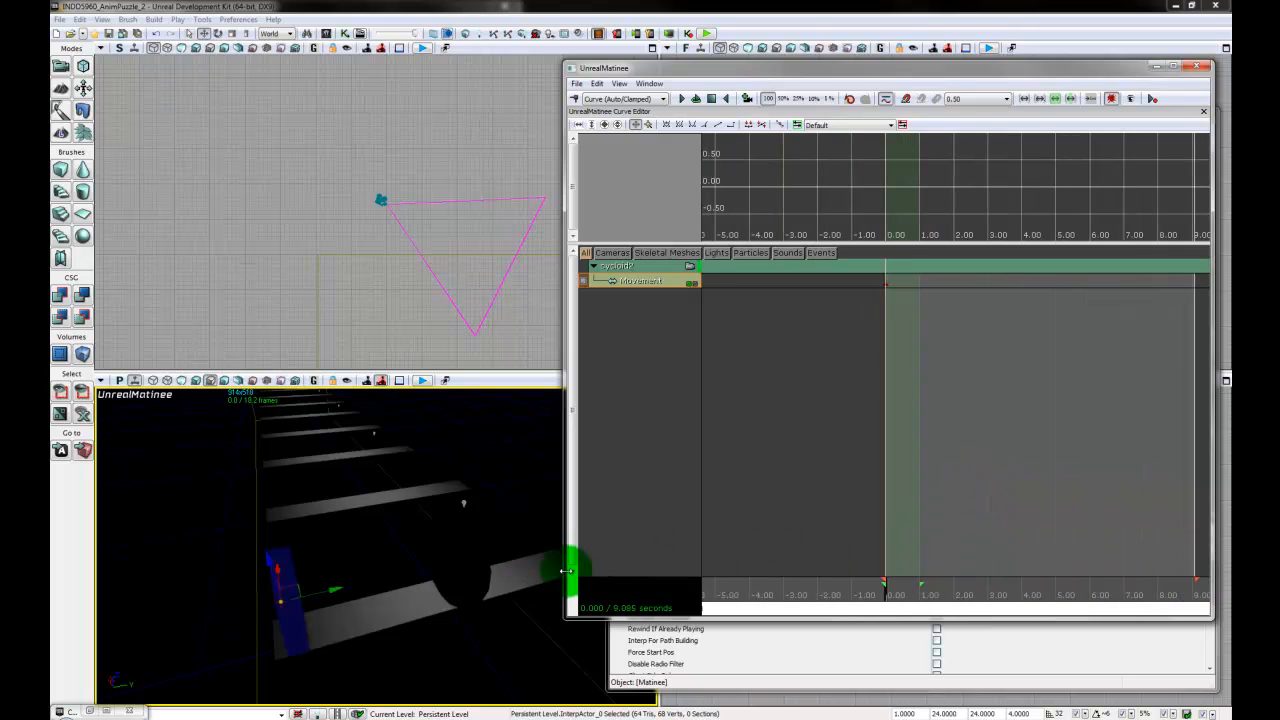
drag(565, 571, 383, 571)
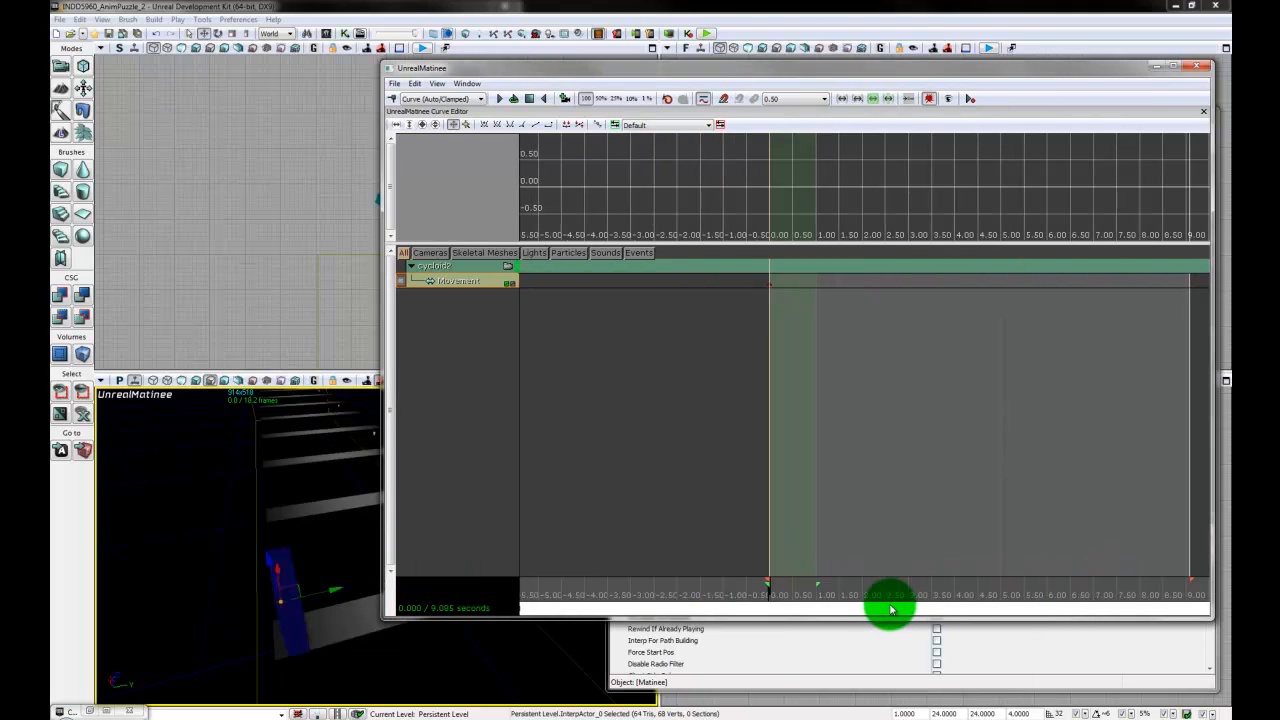
mouse_move(890, 608)
mouse_down()
mouse_move(1166, 609)
mouse_move(945, 581)
mouse_move(963, 577)
mouse_move(1168, 600)
mouse_up()
scroll(1000, 575, down, 3)
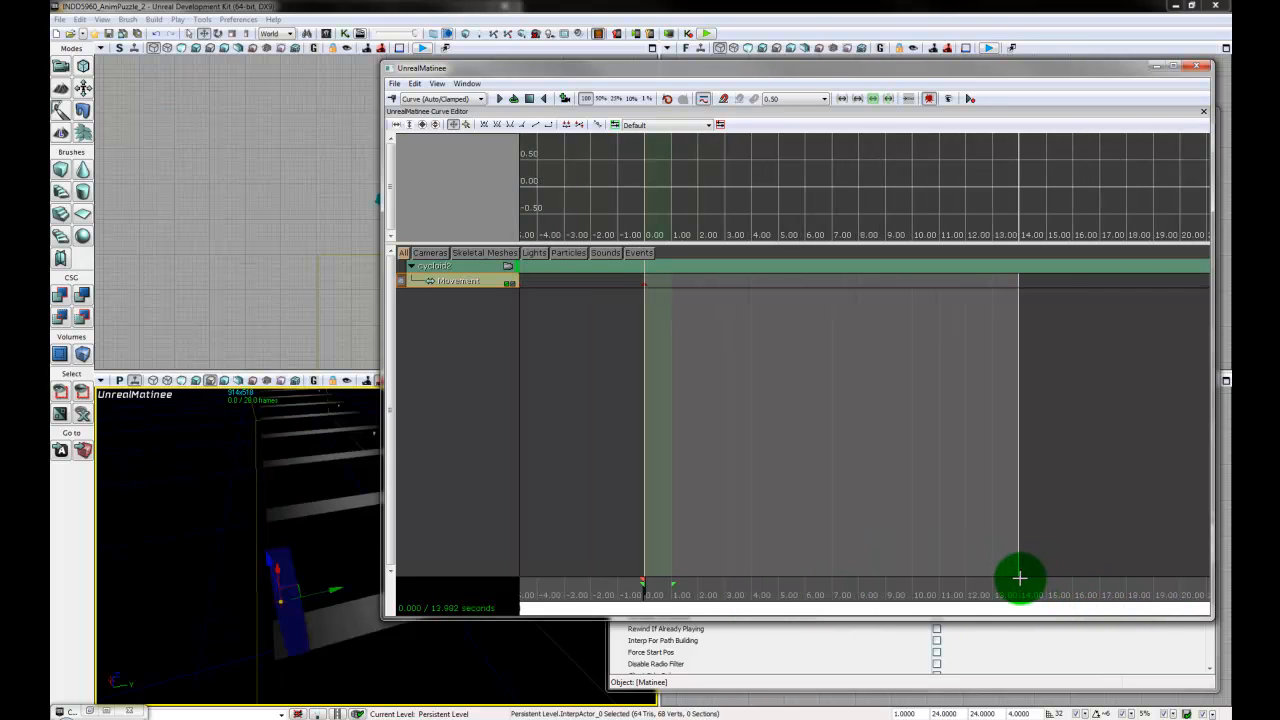
drag(1017, 580, 1074, 606)
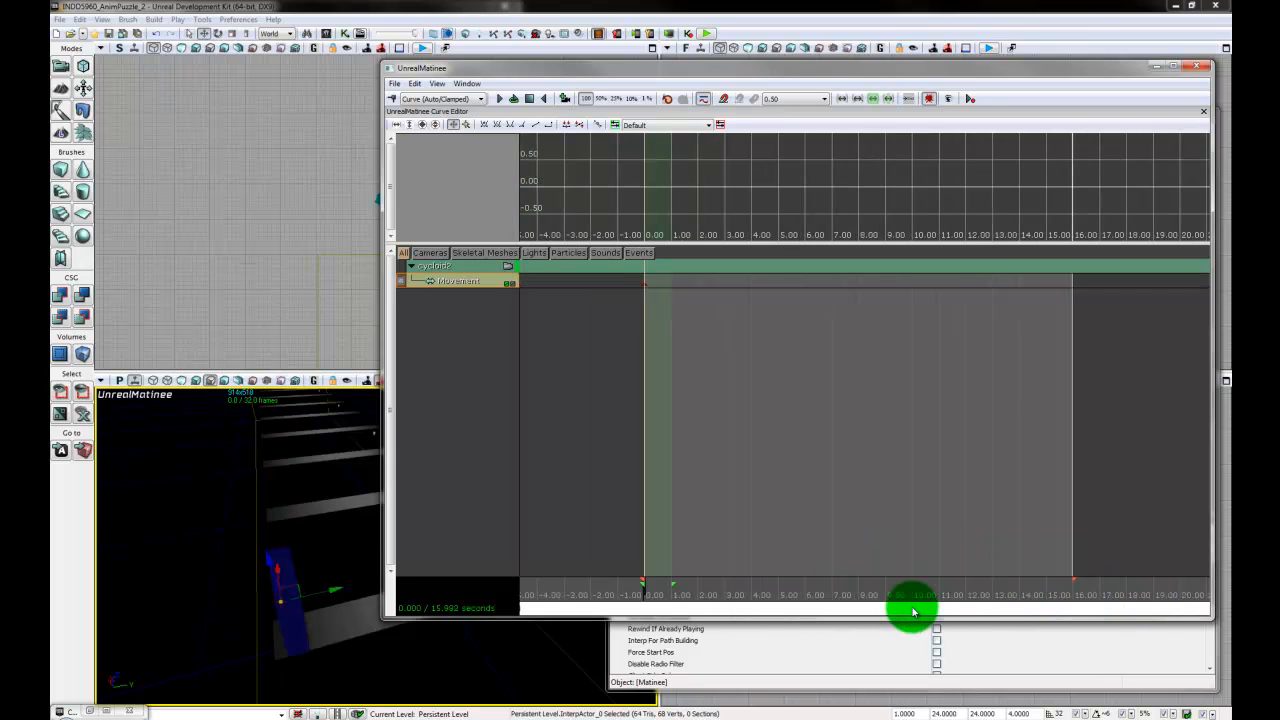
- Add a movement key at the sequence's end, set the drag grid to 1024, and move the disc to the far end of the planks
drag(645, 598, 1209, 594)
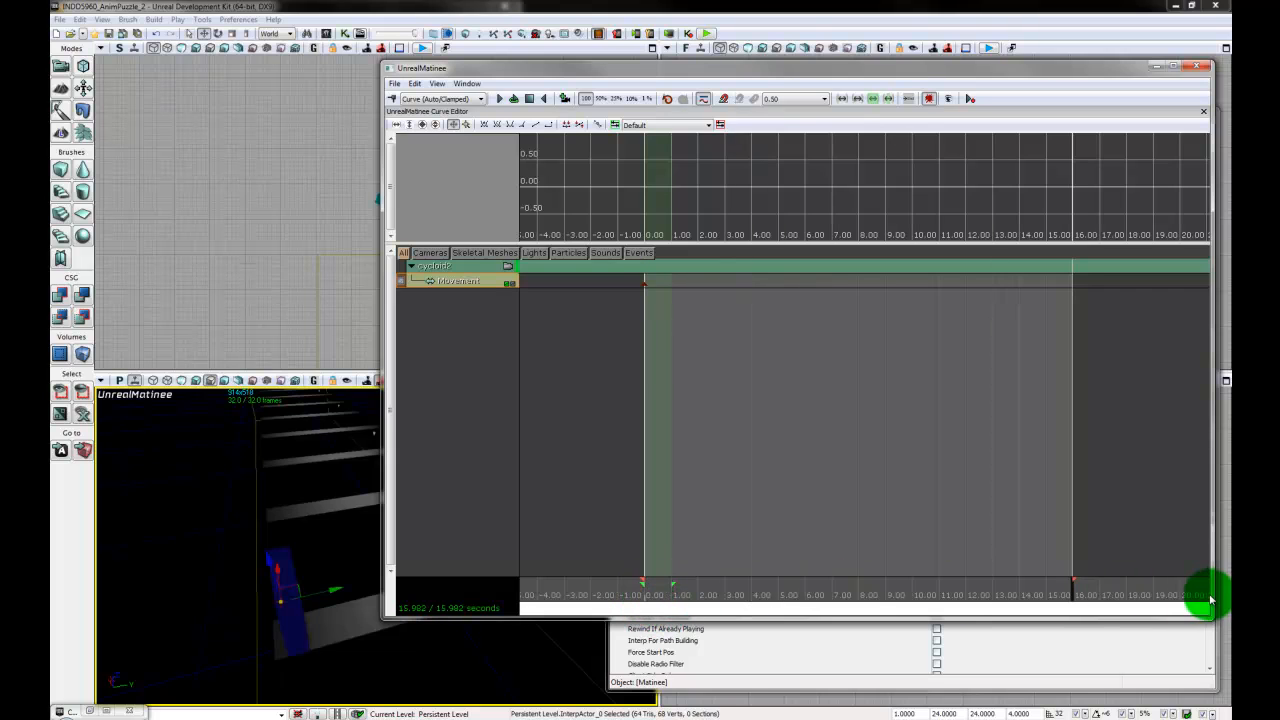
click(393, 100)
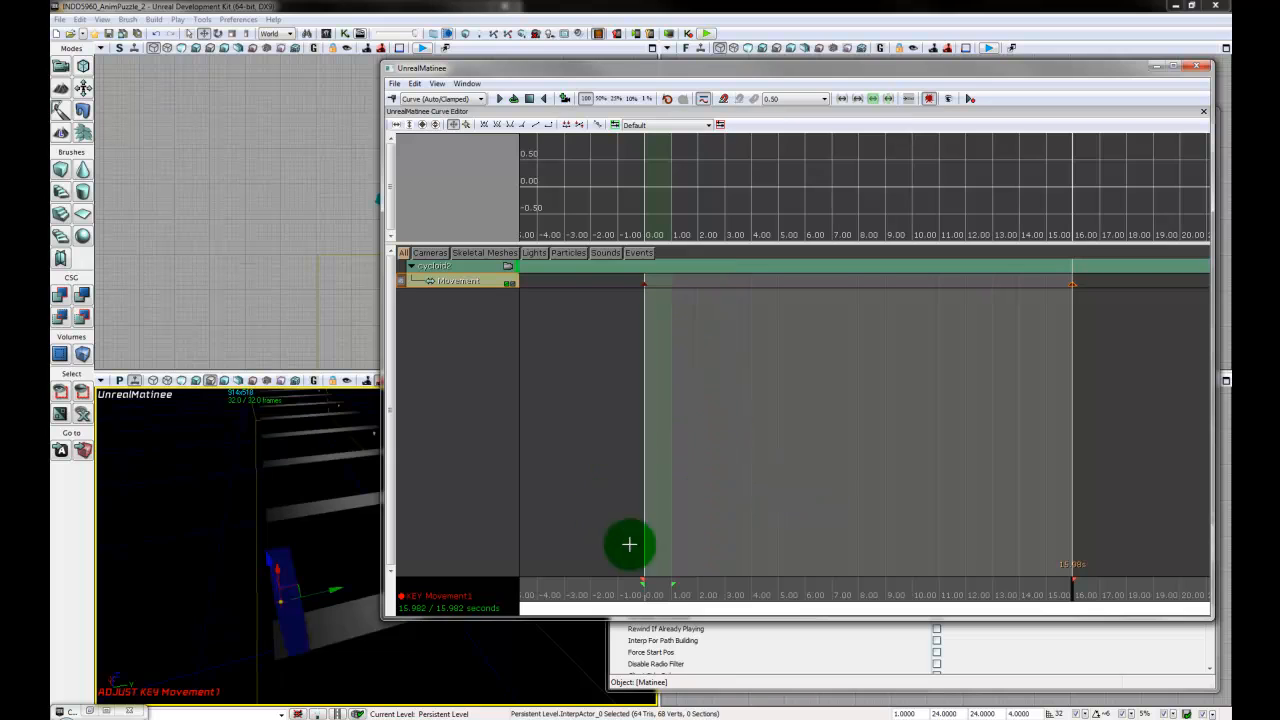
drag(320, 506, 211, 657)
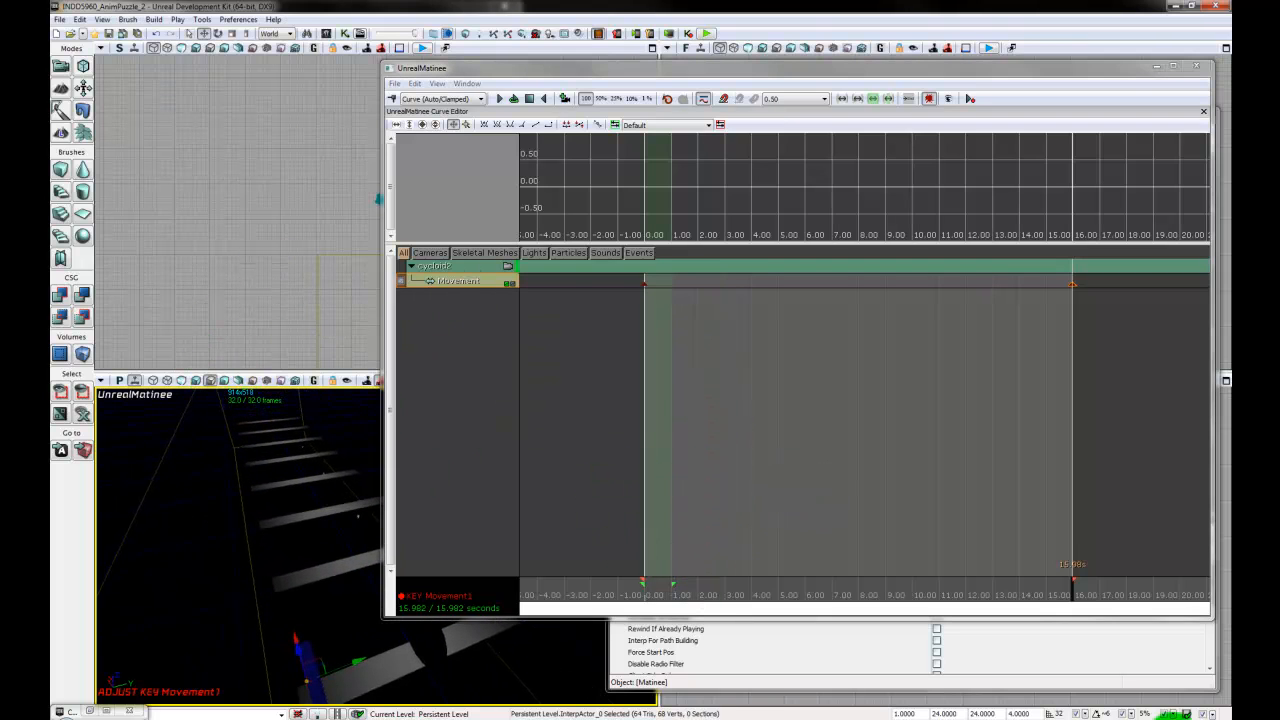
click(1088, 713)
click(1112, 698)
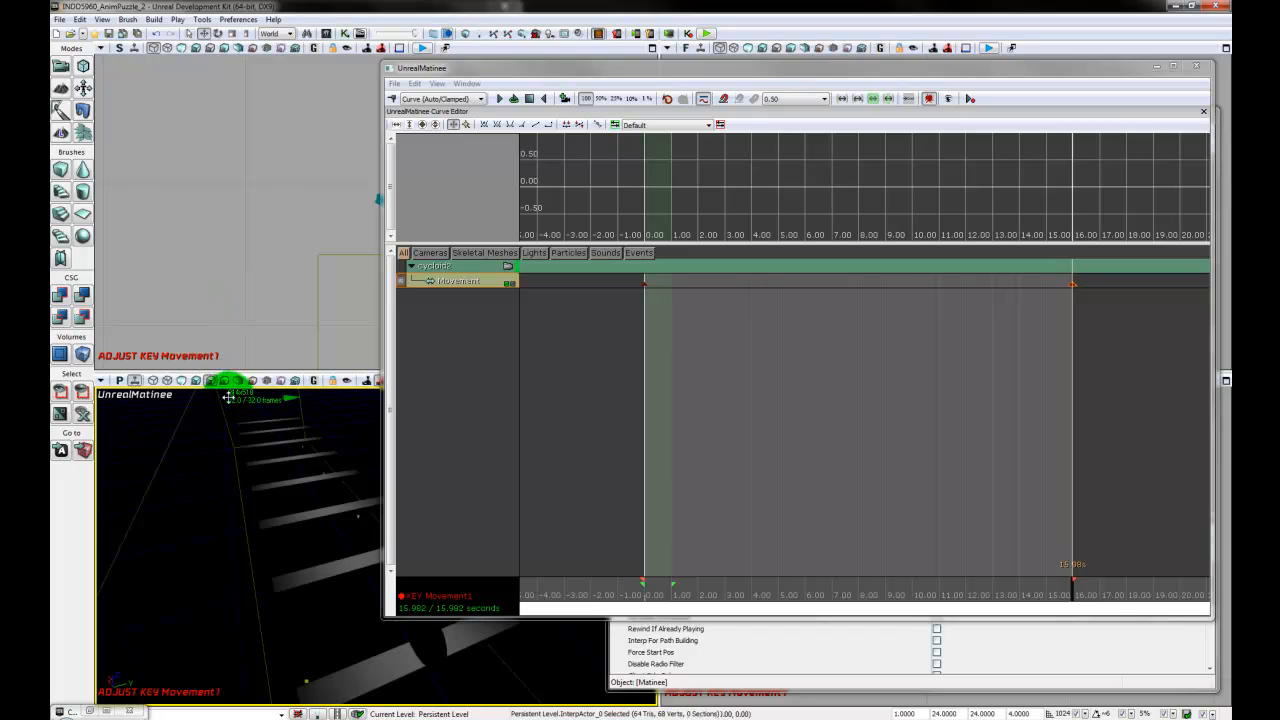
drag(242, 413, 306, 512)
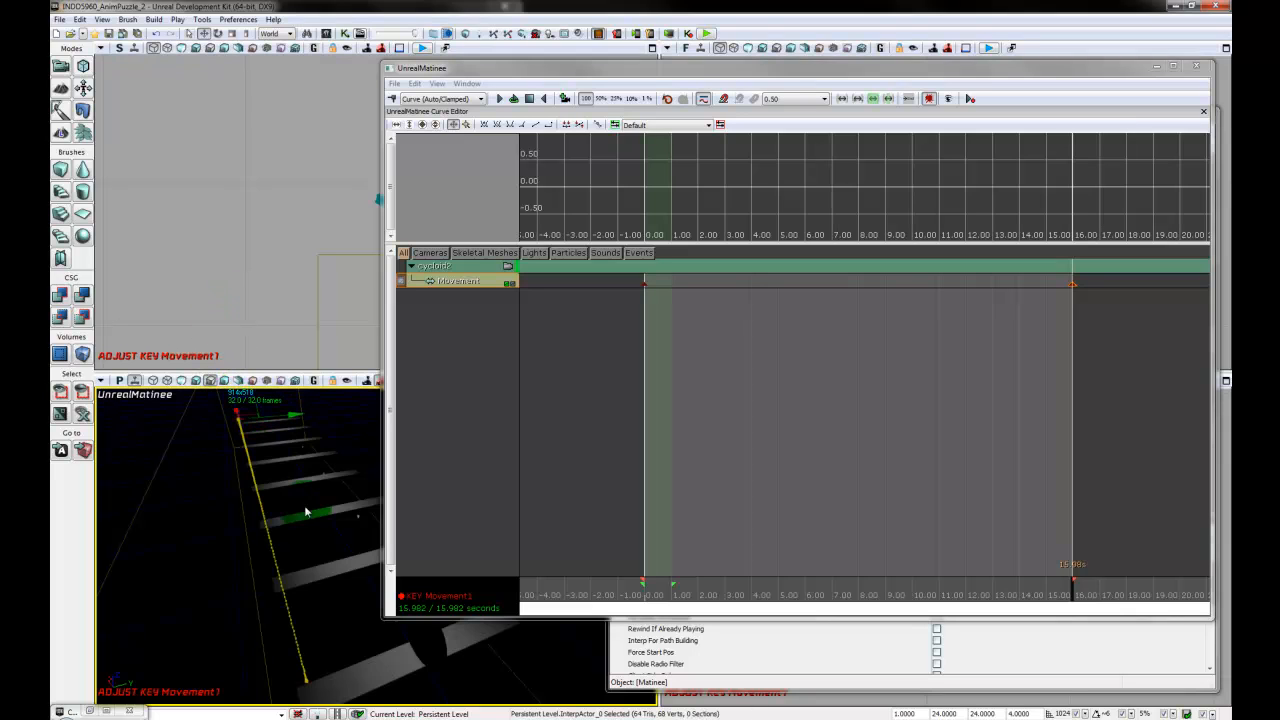
- Change the interpolation mode of the disc's movement key at 0 seconds and close the Matinee editor
click(645, 285)
right_click(645, 285)
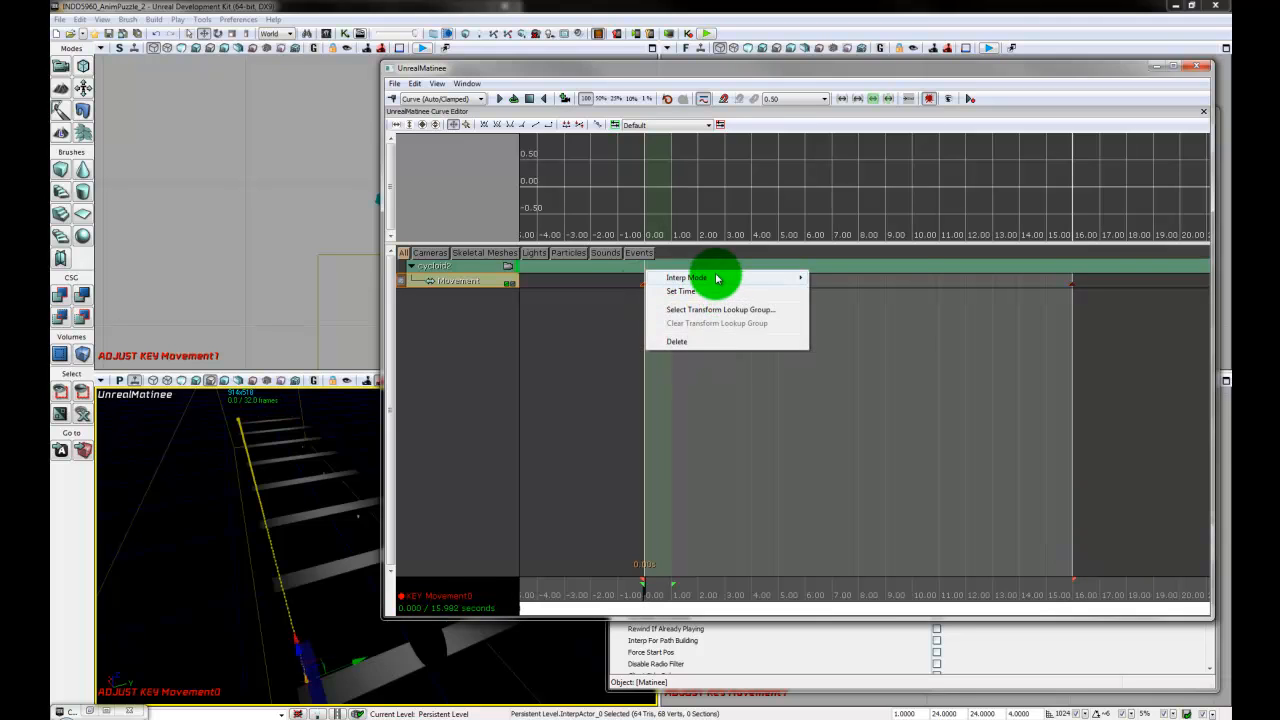
mouse_move(698, 278)
click(868, 318)
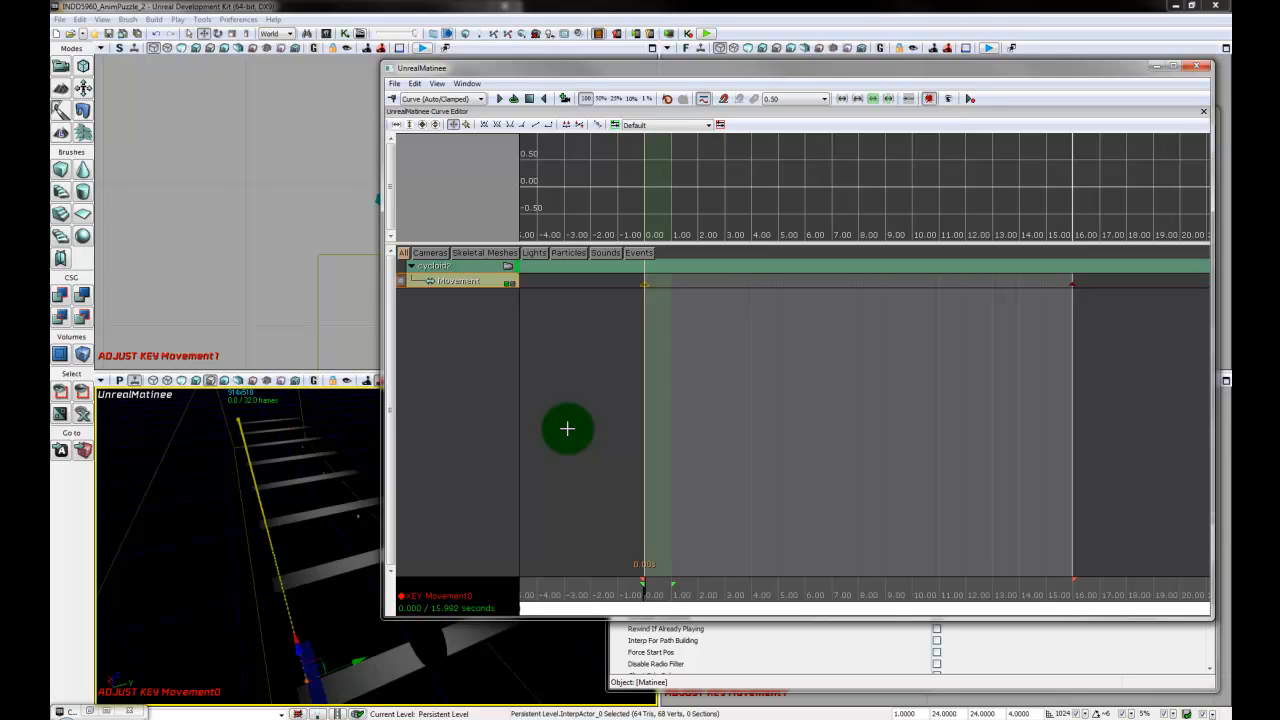
click(1200, 68)
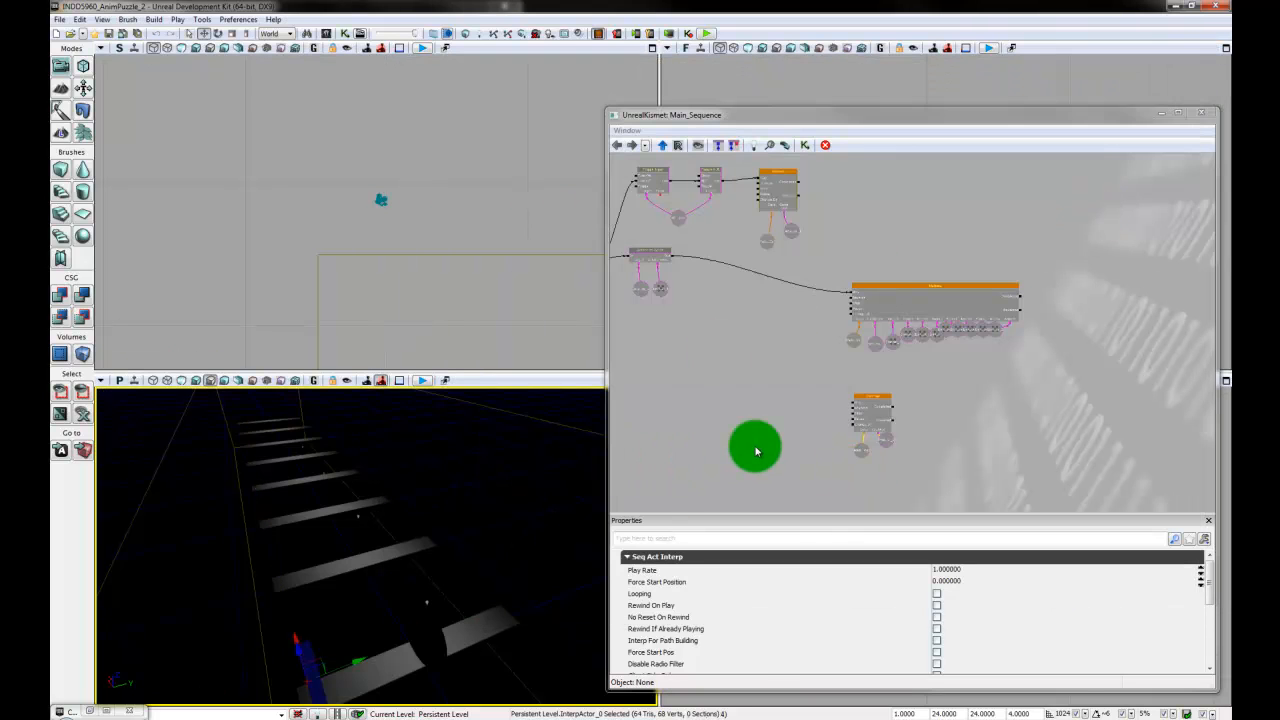
- Move the new Matinee node slightly closer beneath the existing animation Matinee in the Kismet sequence
click(800, 453)
click(846, 388)
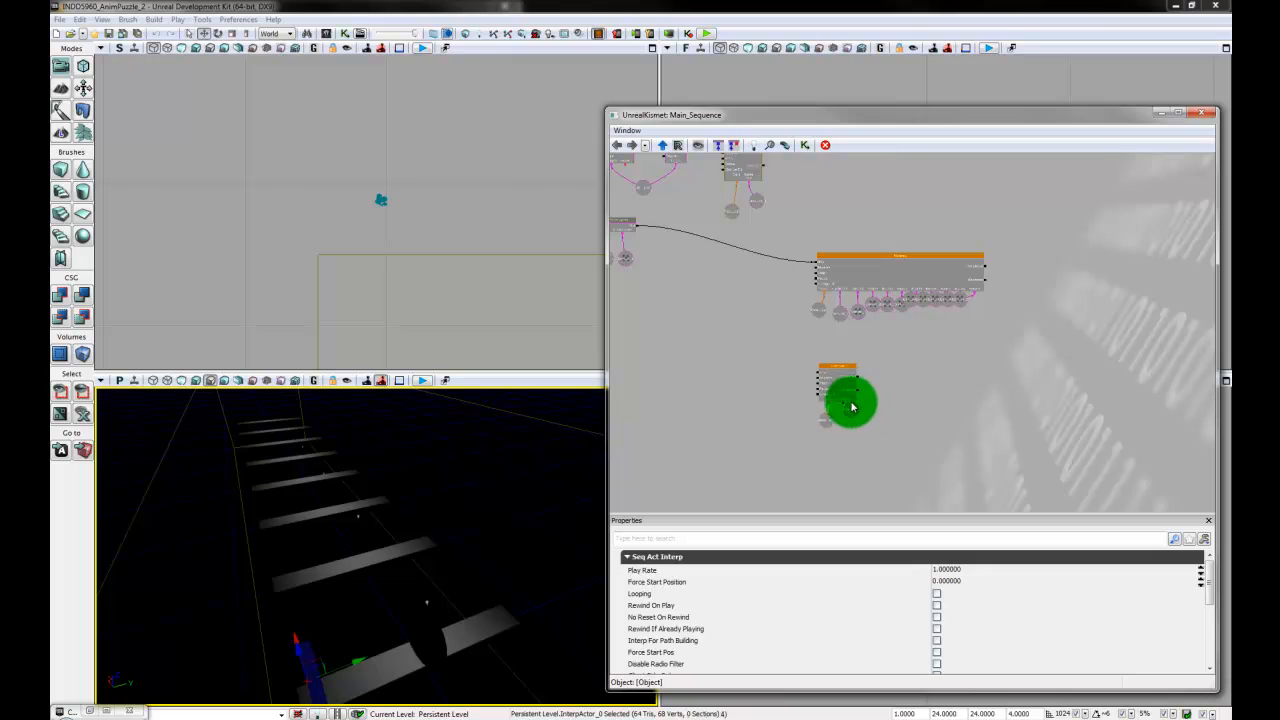
mouse_move(857, 413)
ctrl+mouse_down()
mouse_move(854, 434)
mouse_move(853, 397)
ctrl+mouse_up()
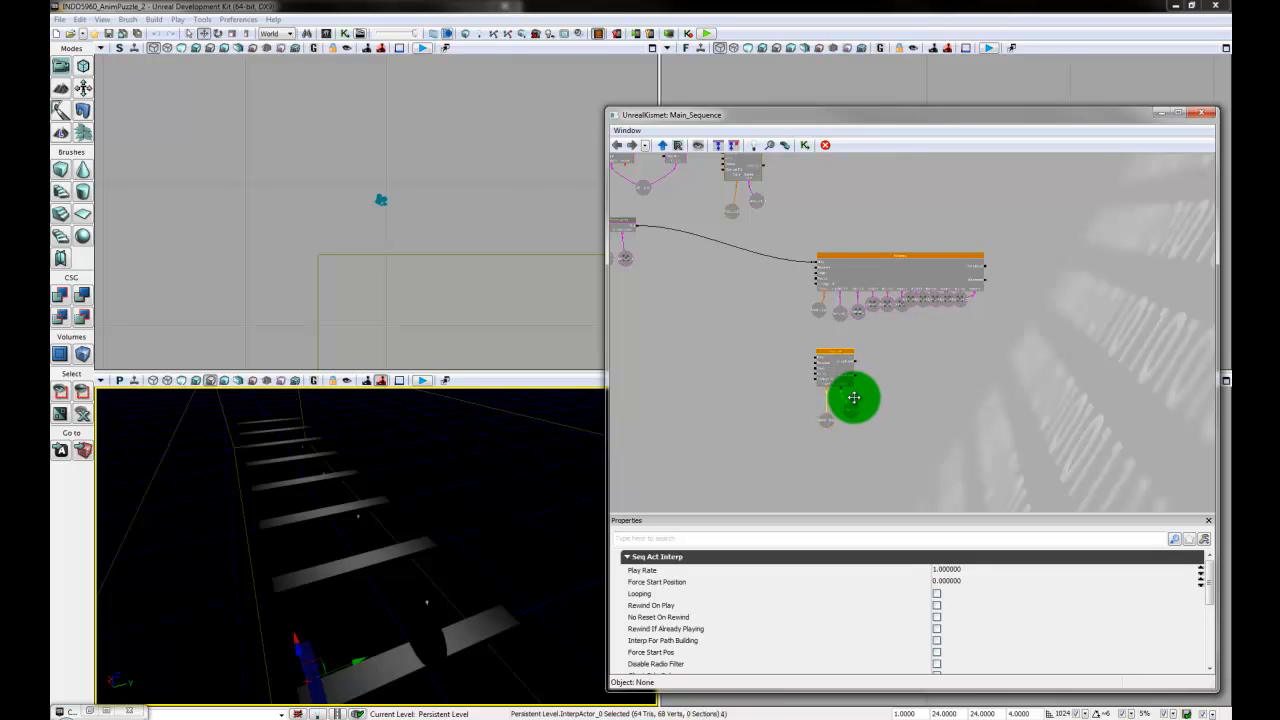
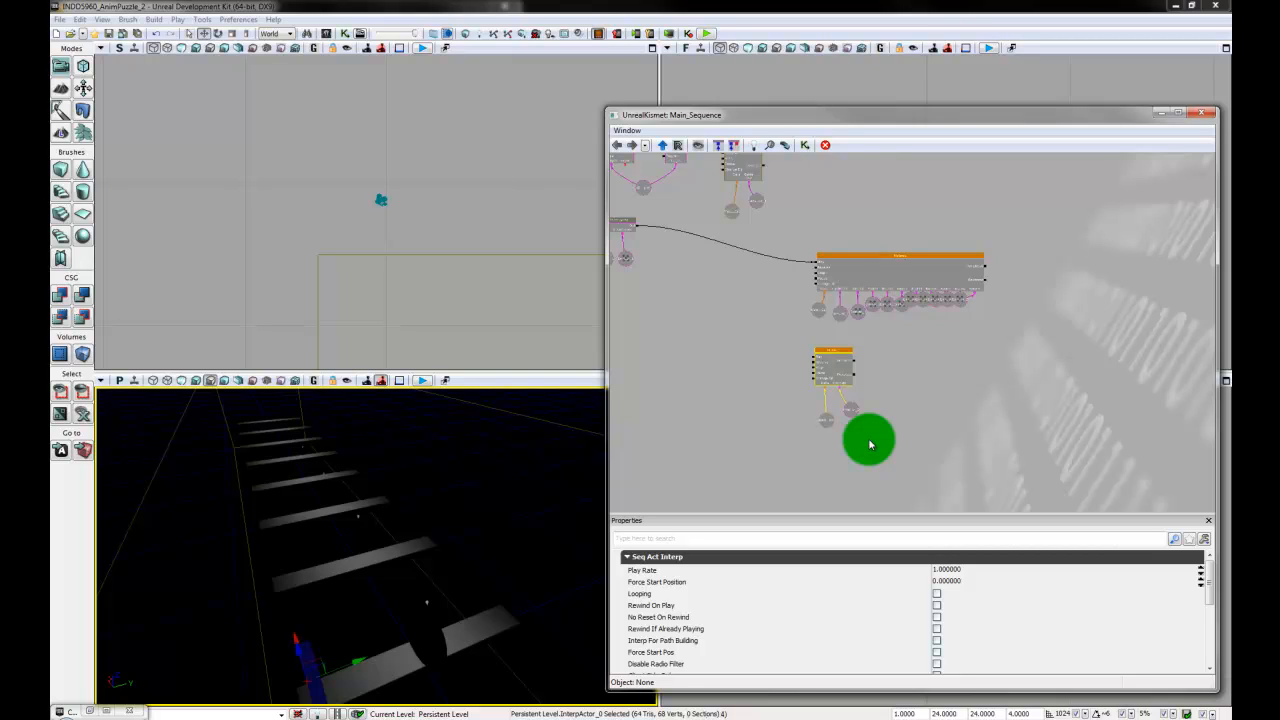
drag(869, 445, 1054, 451)
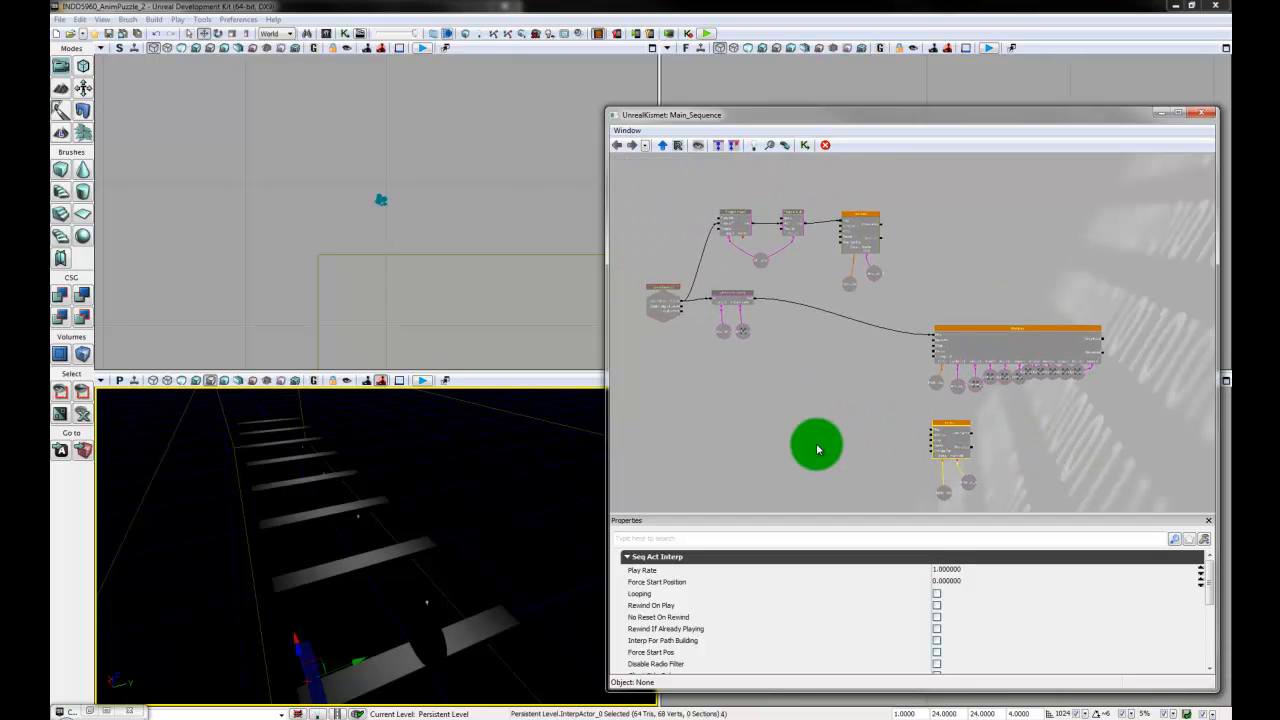